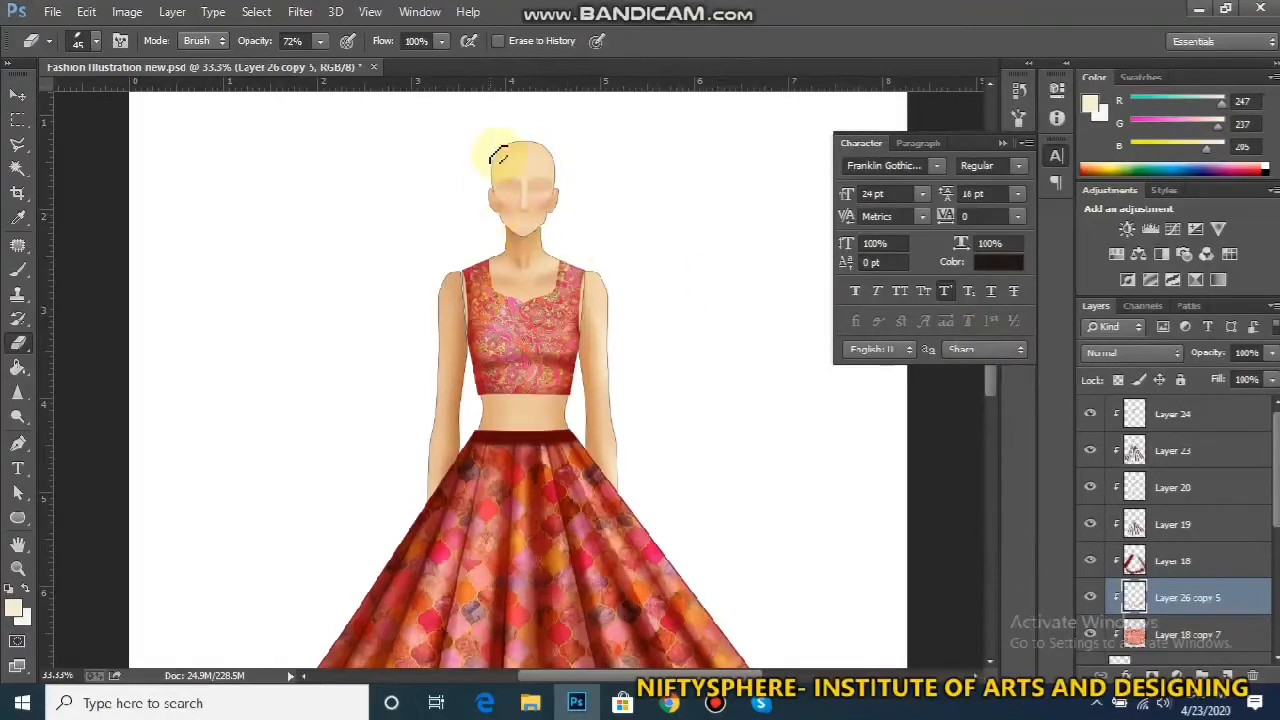
Look over the illustration from head to skirt hem and collapse the floating Character panel to clear the canvas
drag(994, 391, 997, 508)
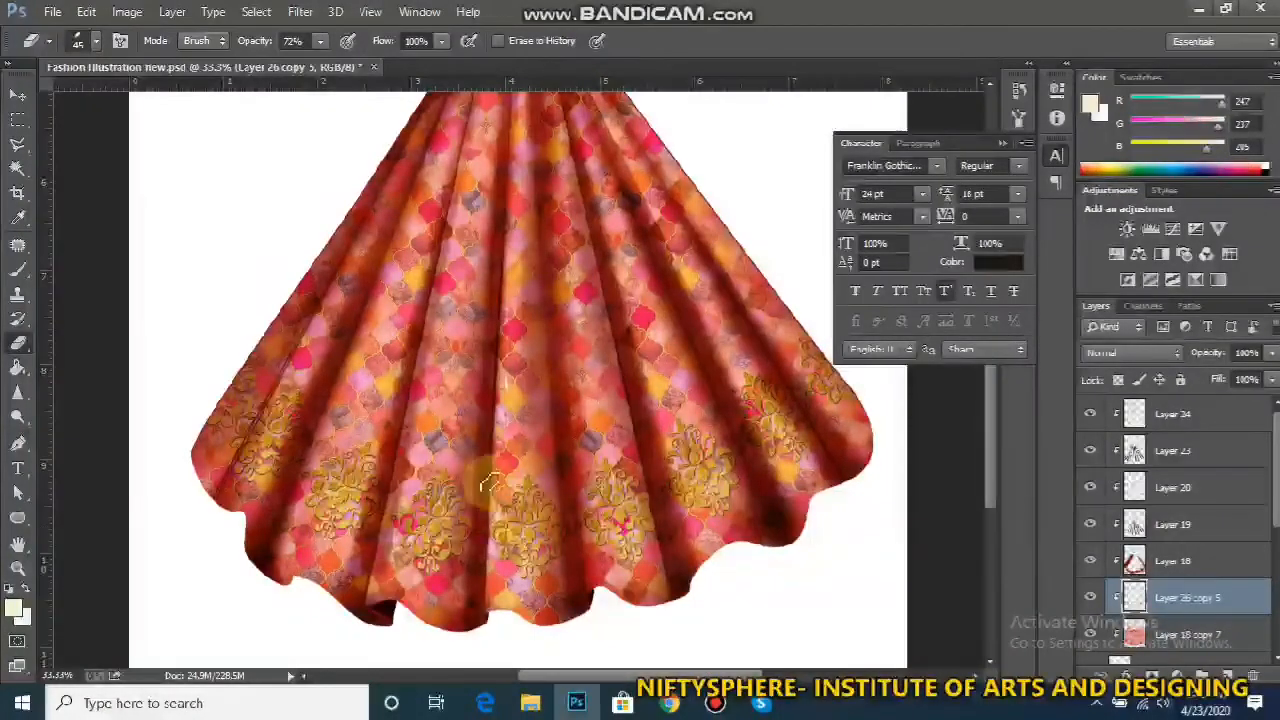
drag(993, 445, 1005, 352)
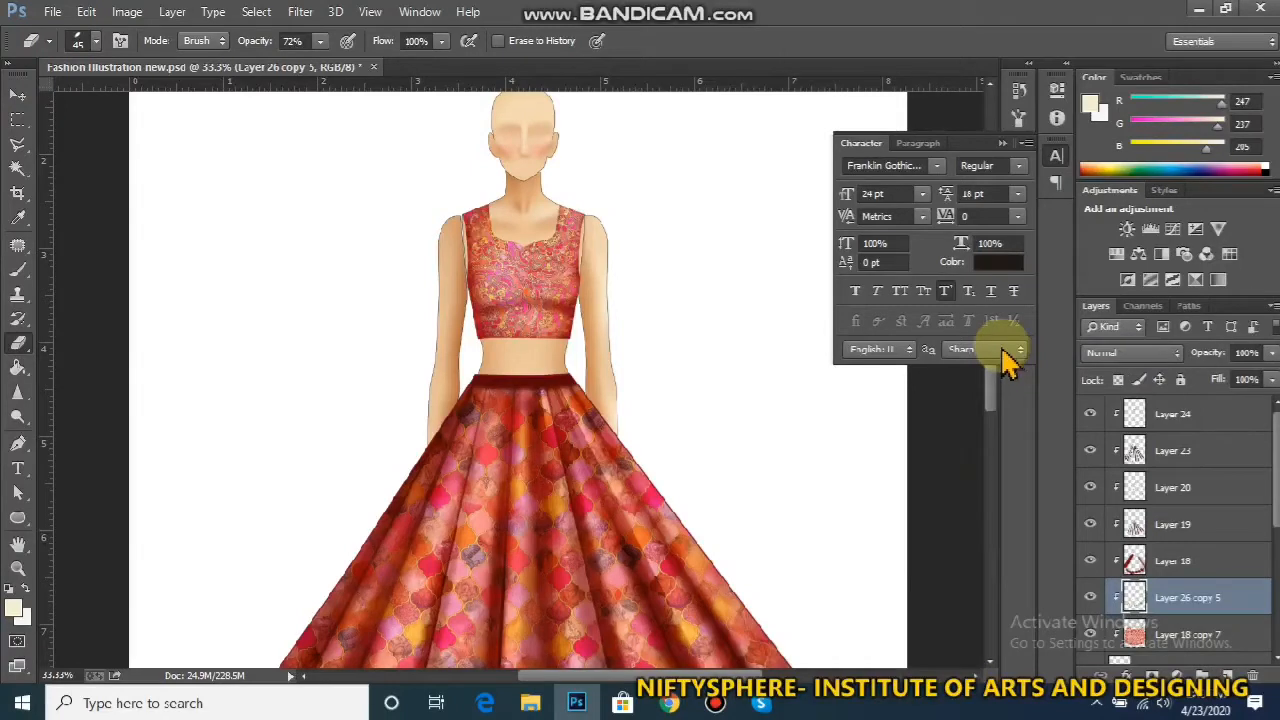
drag(992, 395, 995, 371)
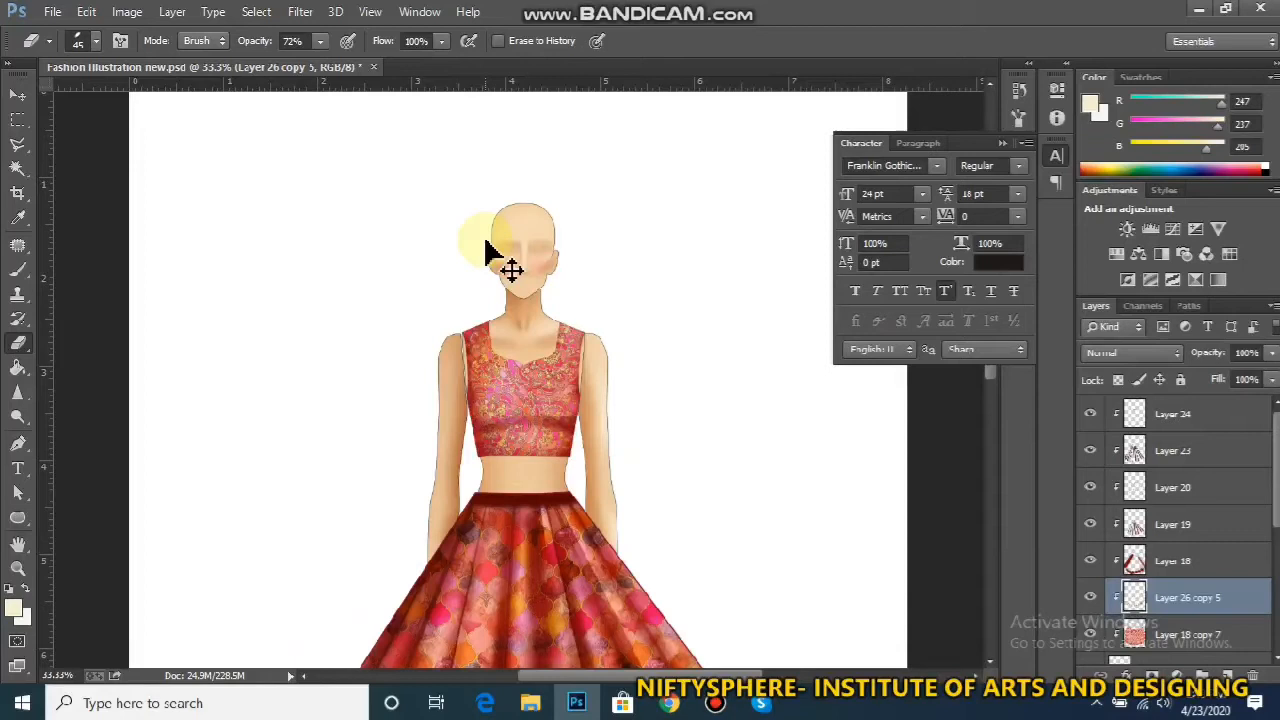
key(ctrl+plus)
key(ctrl+plus)
key(ctrl+plus)
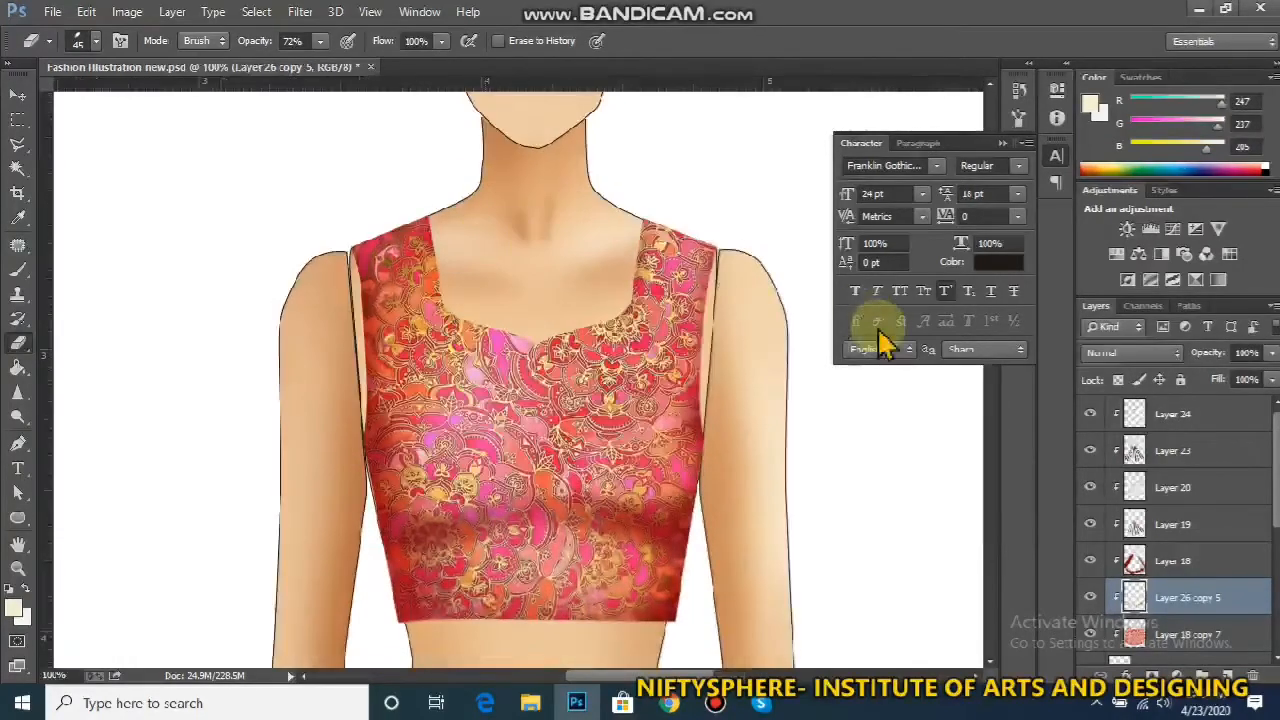
click(1002, 144)
drag(990, 267, 994, 214)
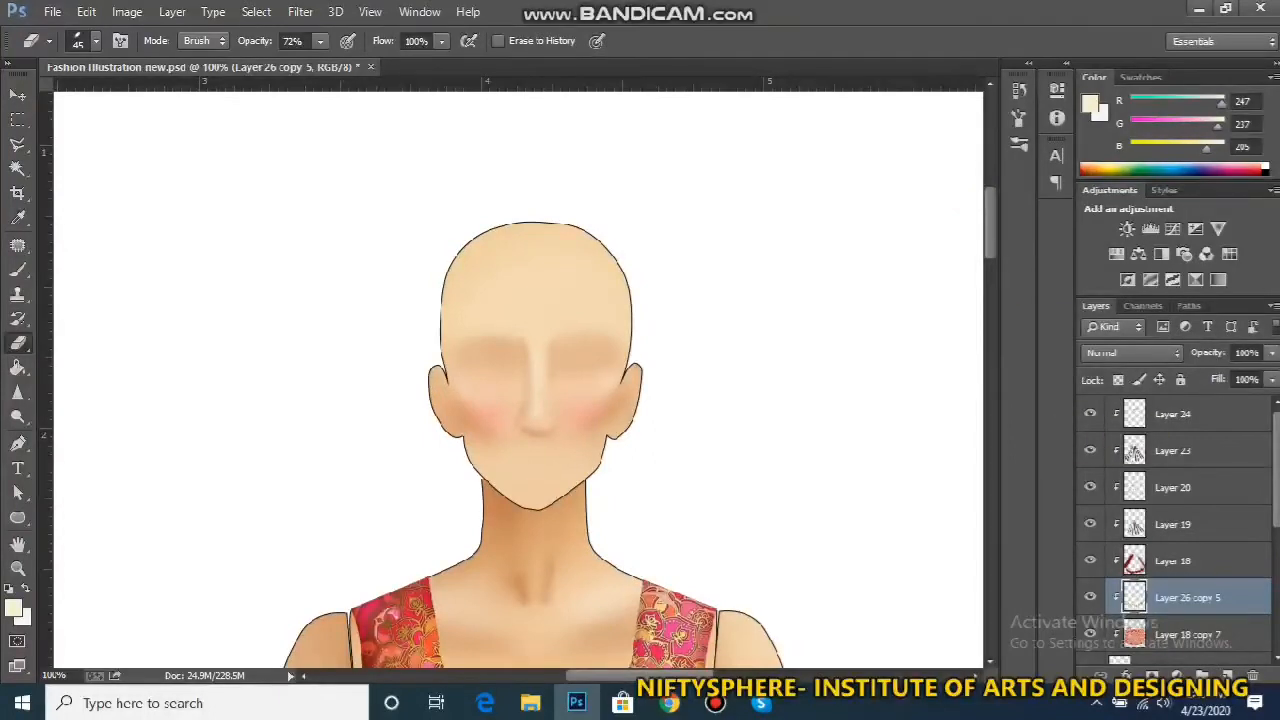
Toggle the visibility of Group 1 and Group 1 copy to check which holds the figure, and expand Group 1 copy
scroll(1170, 500, down, 2)
scroll(1170, 520, down, 4)
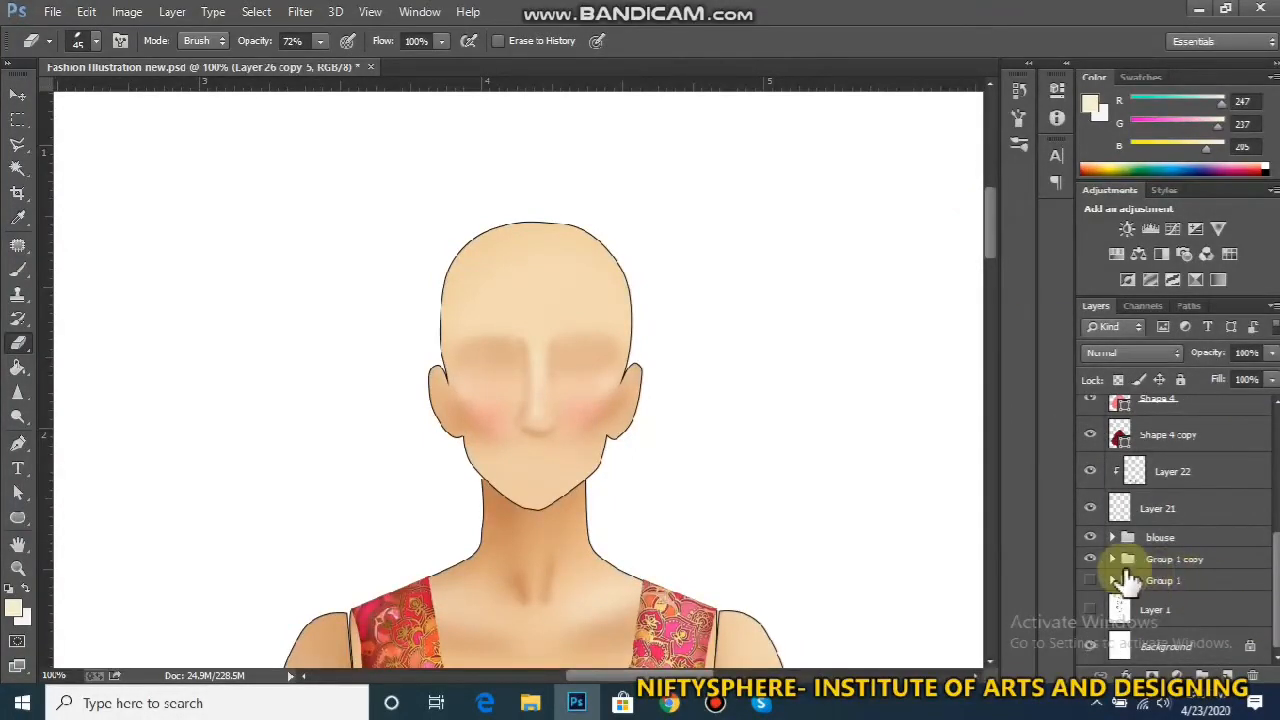
click(1090, 581)
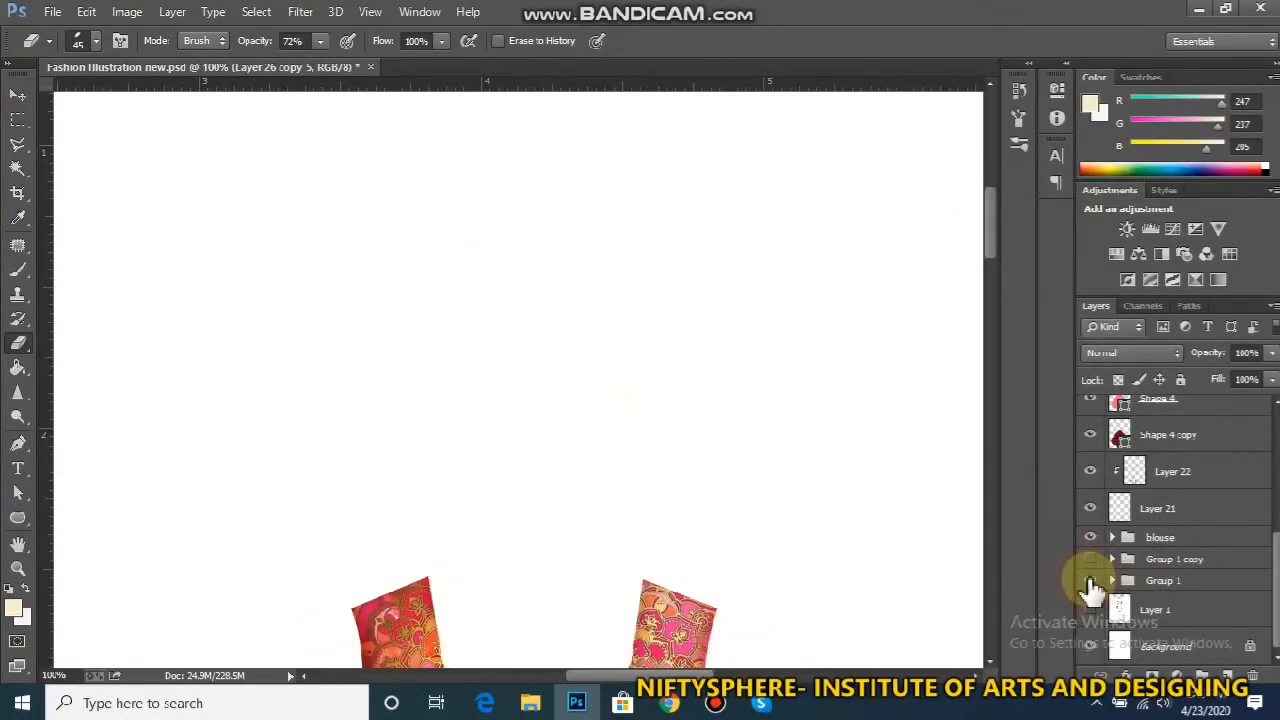
click(1090, 559)
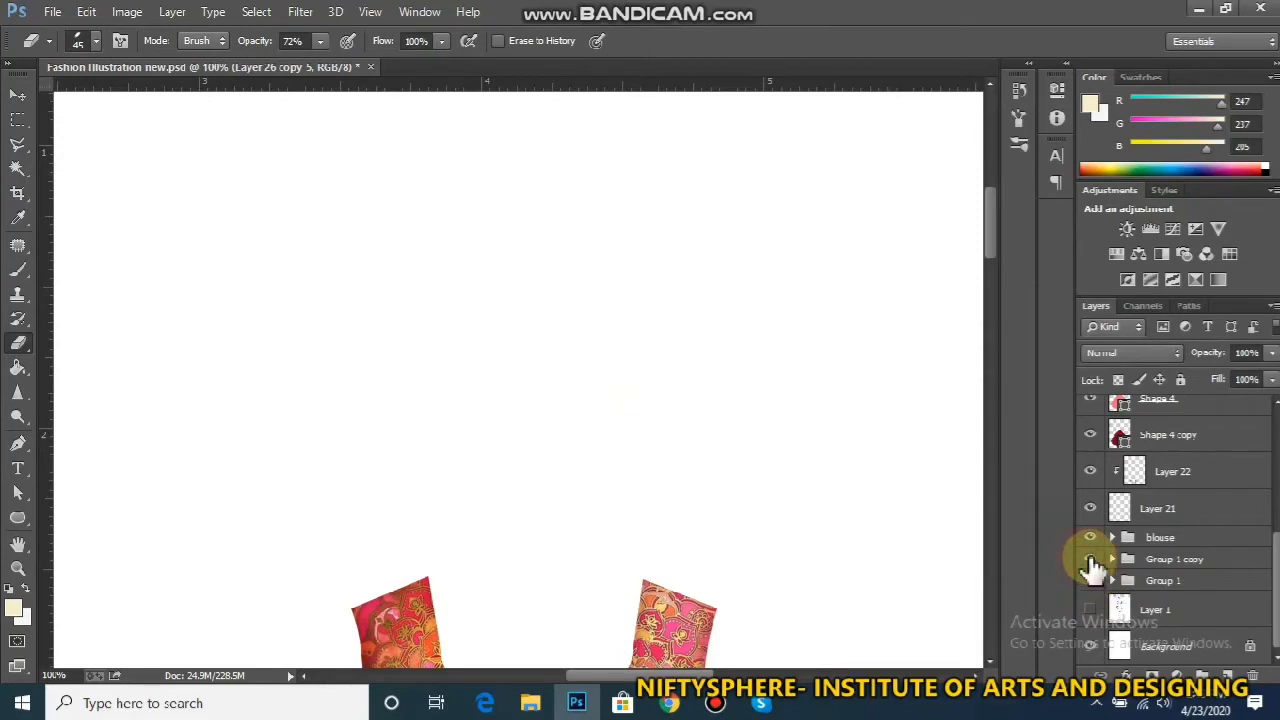
click(1112, 559)
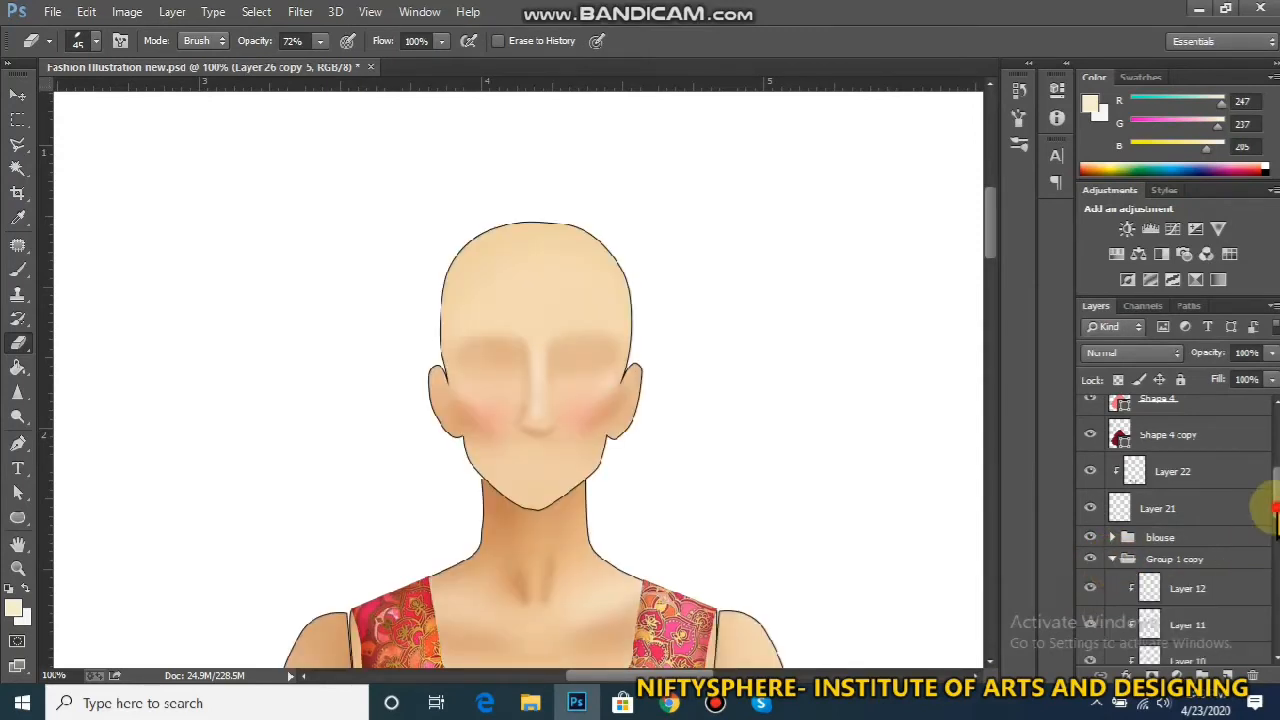
scroll(1266, 529, down, 3)
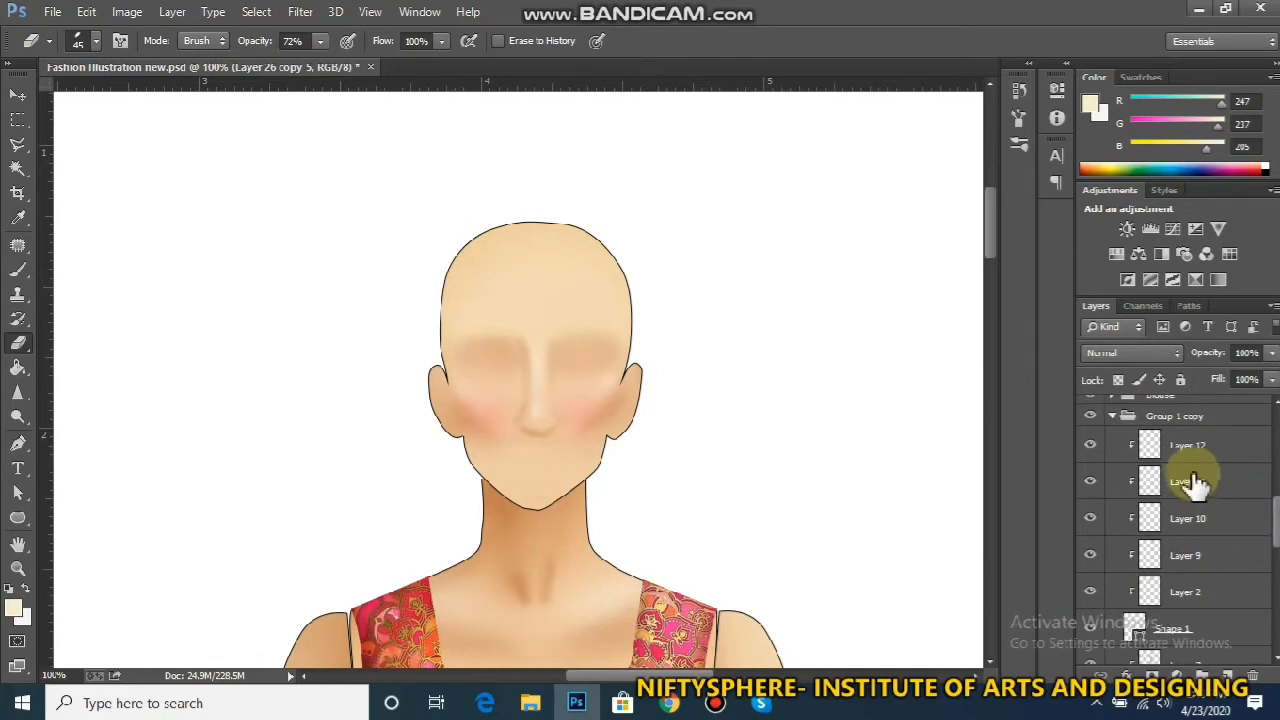
Check what each face-shading layer contributes and hide Layers 9, 10, 11 and 12 in Group 1 copy
click(1090, 446)
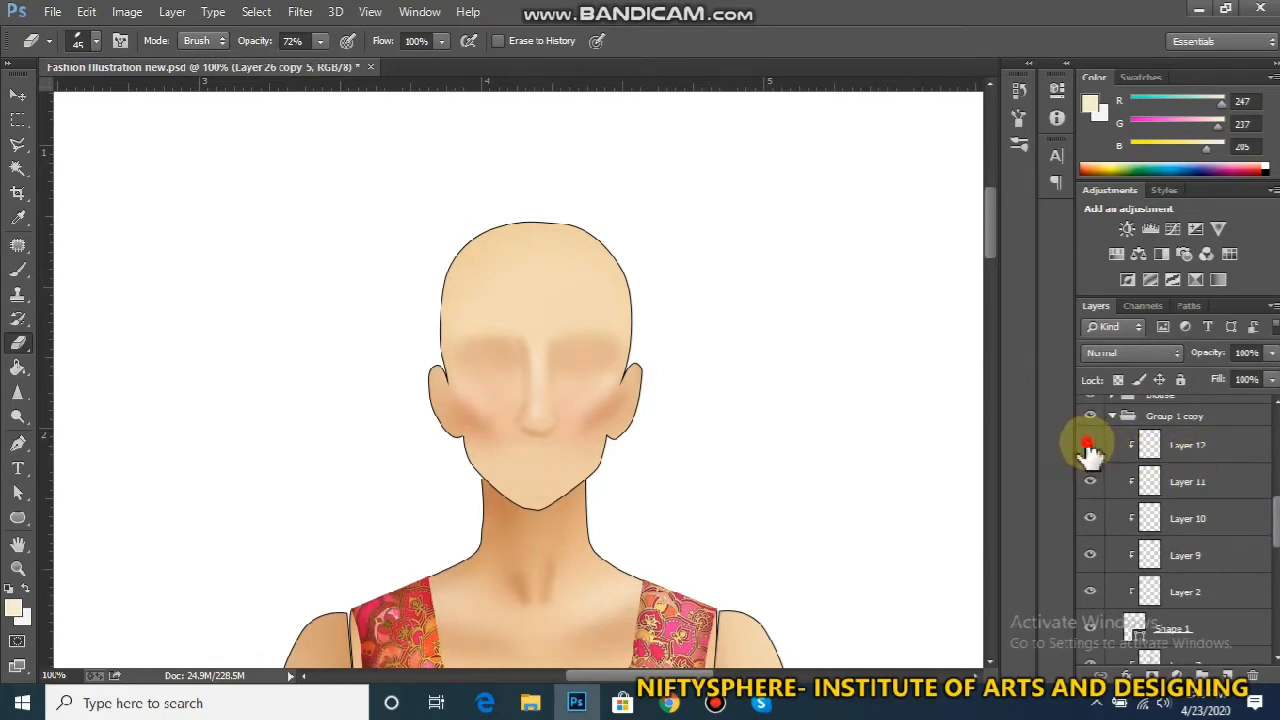
click(1091, 483)
click(1092, 484)
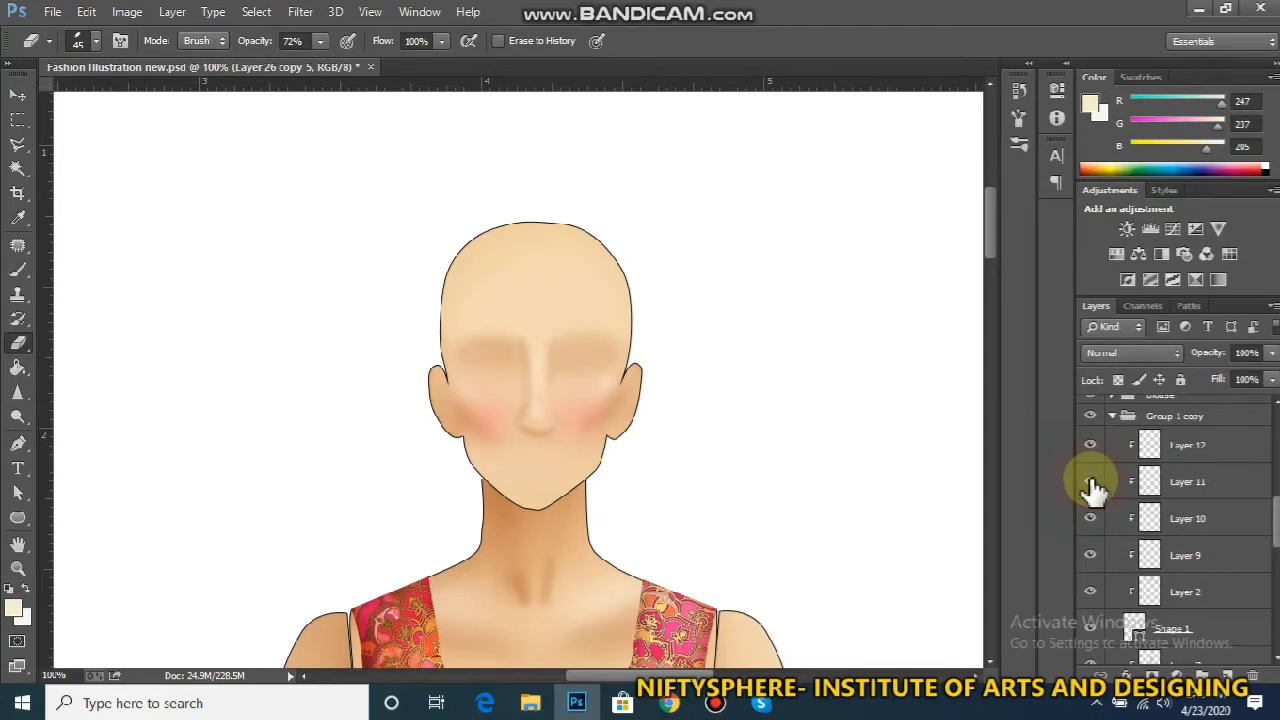
click(1093, 552)
click(1094, 555)
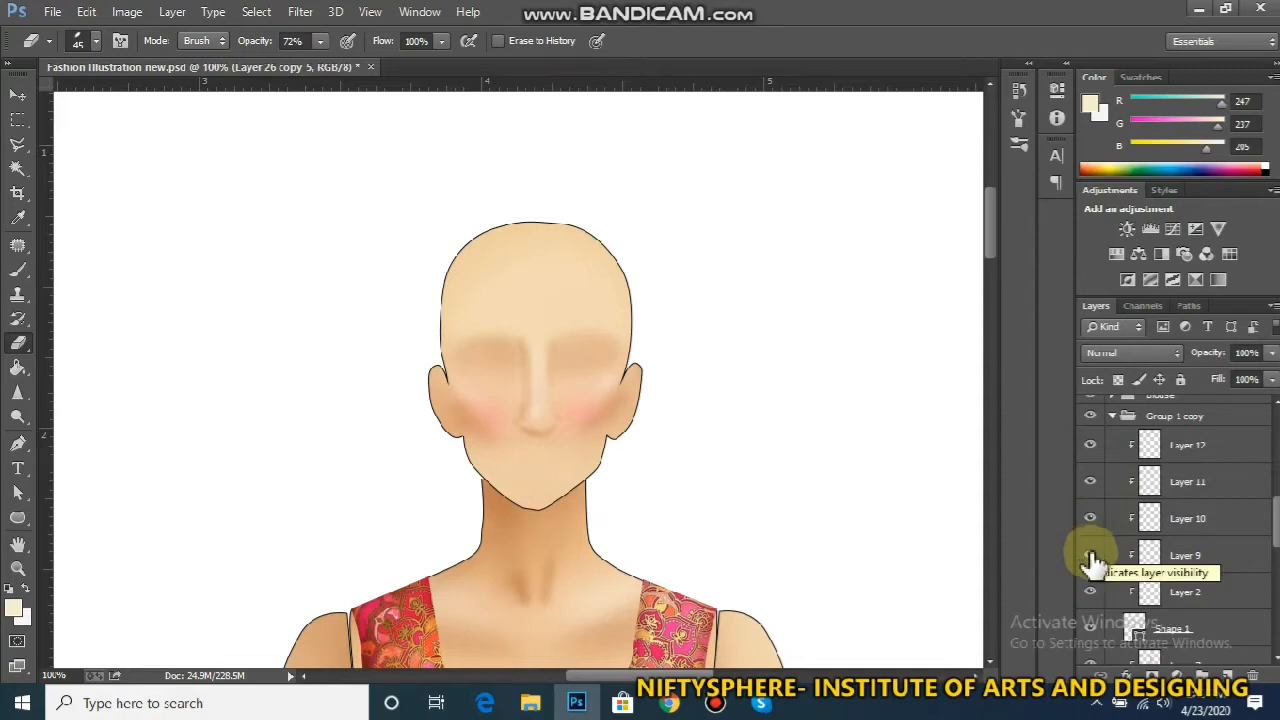
click(1091, 555)
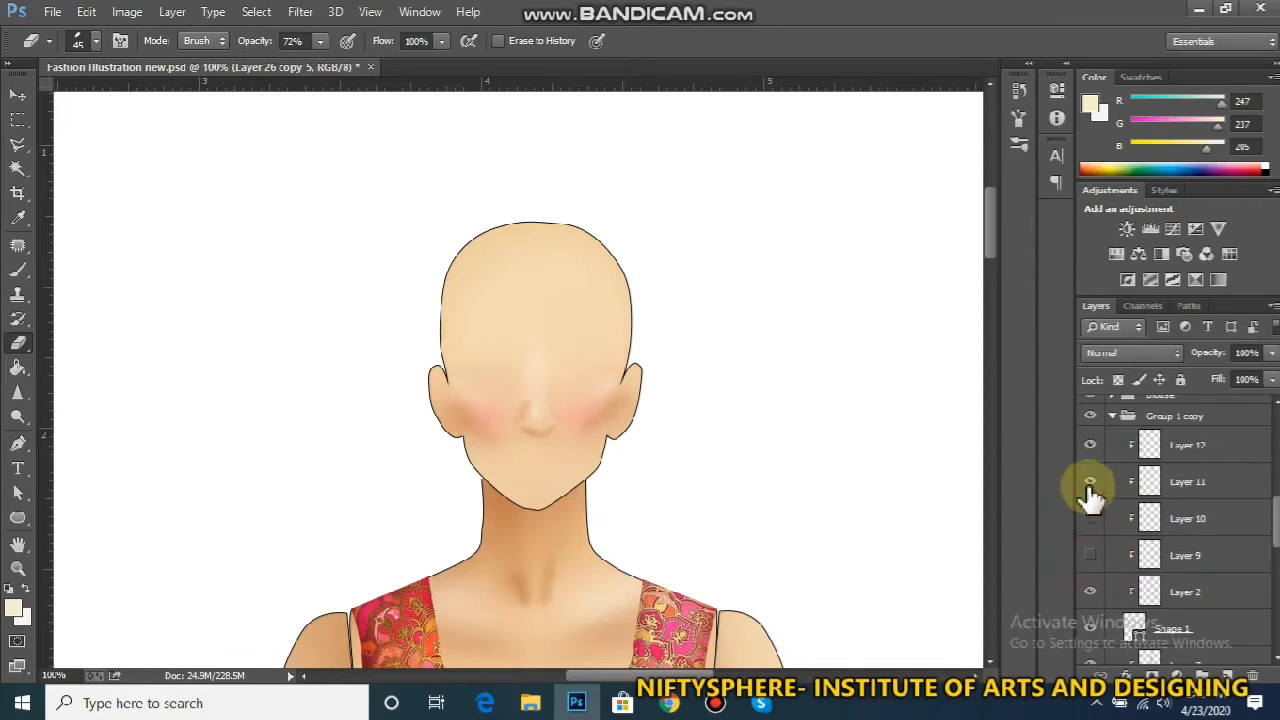
click(1090, 483)
click(1091, 446)
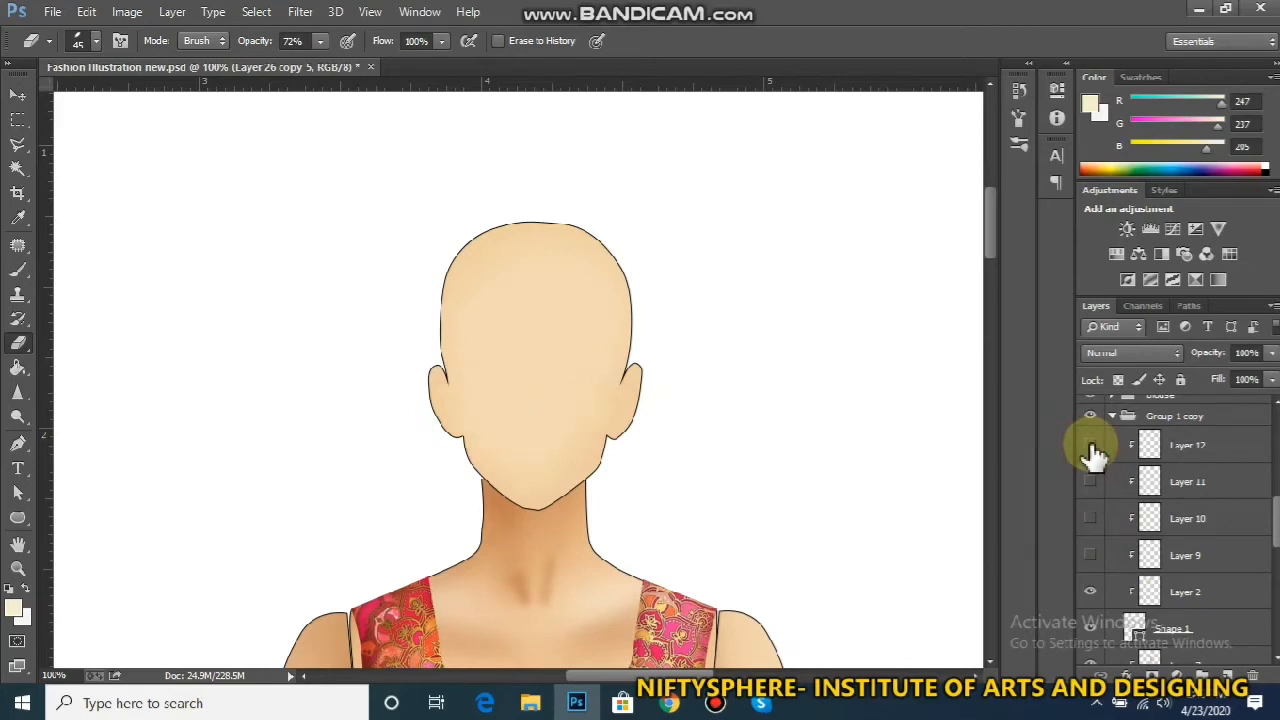
Examine the complete dress figure as a whole page and its head and blouse in close-up
key(ctrl+minus)
key(ctrl+minus)
key(ctrl+minus)
key(ctrl+minus)
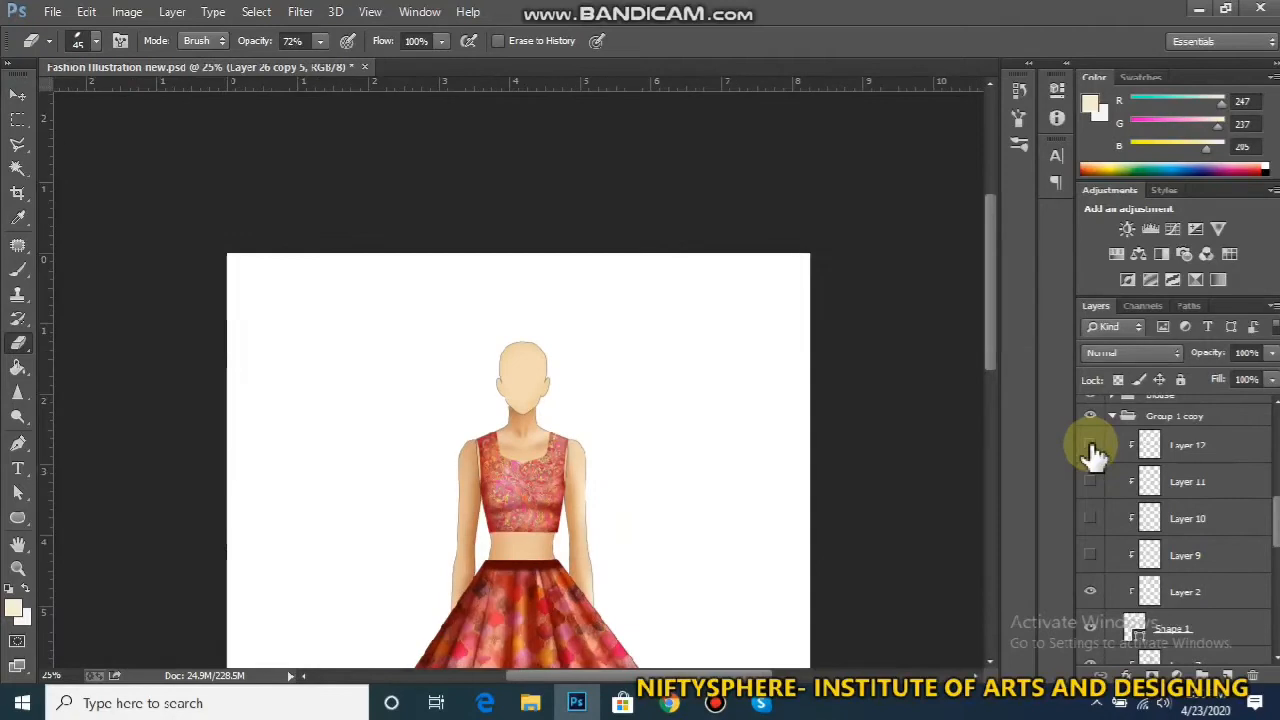
key(ctrl+minus)
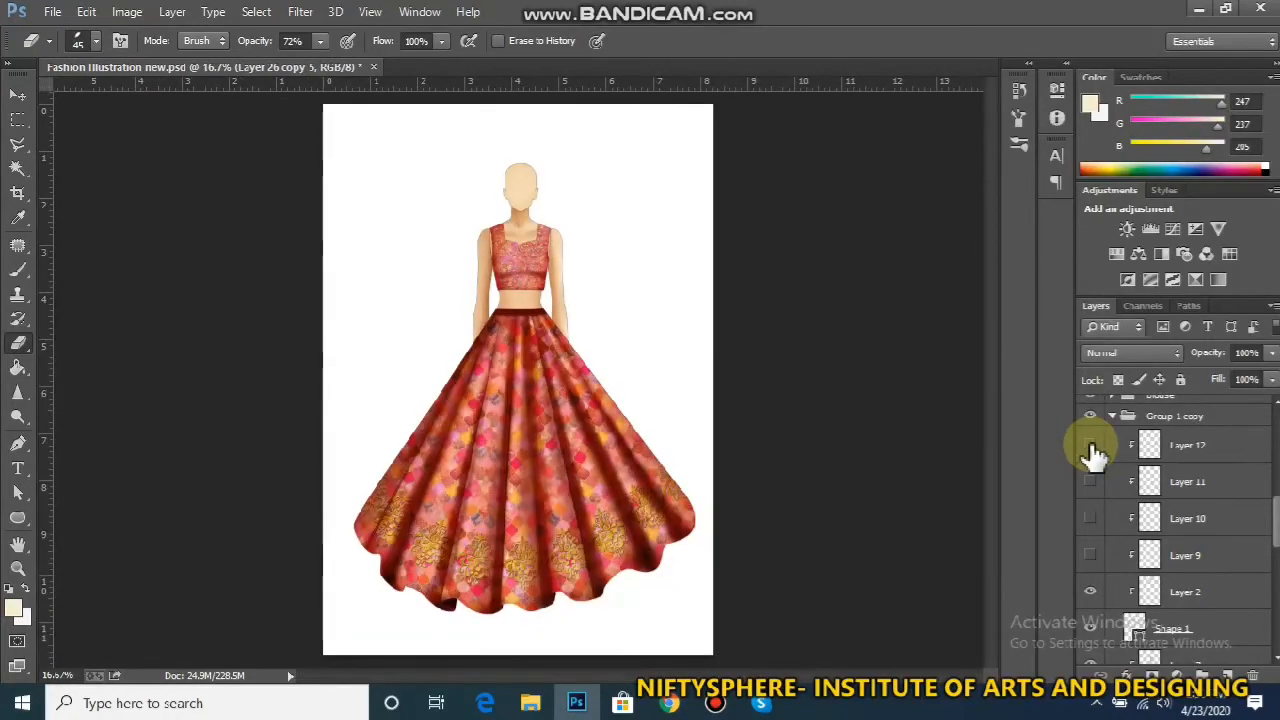
key(ctrl+plus)
key(ctrl+plus)
key(ctrl+plus)
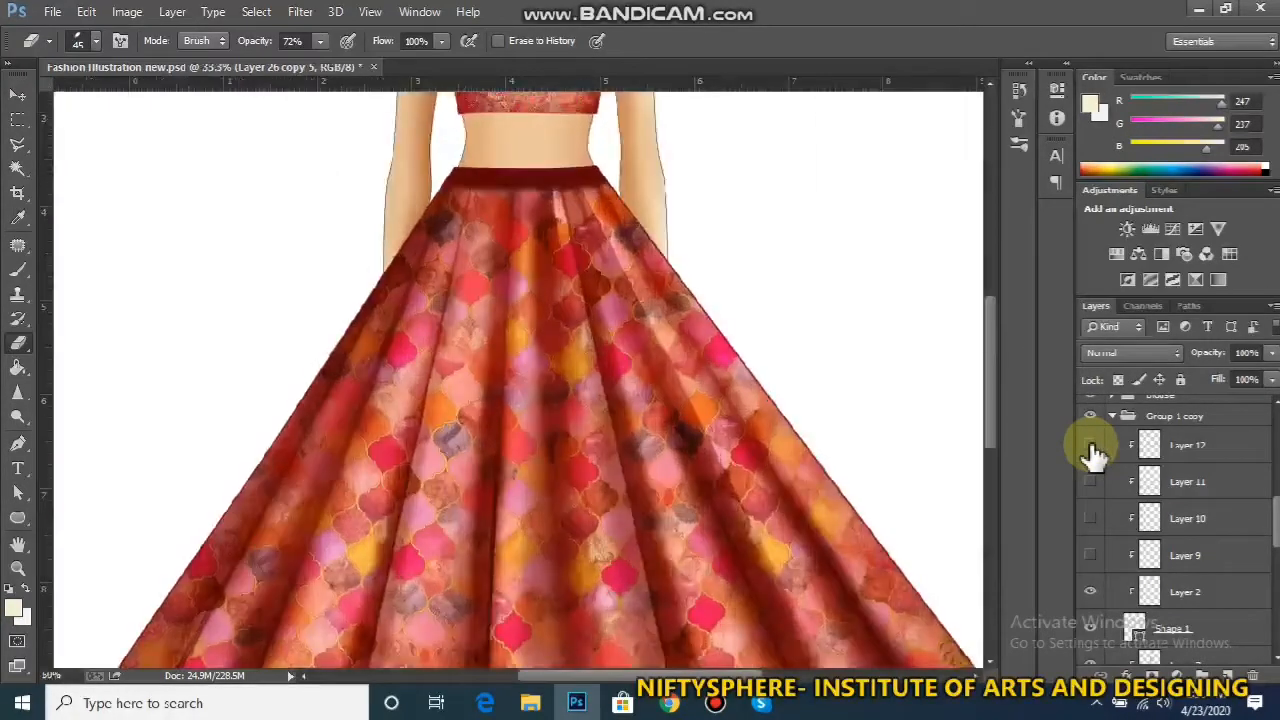
drag(990, 410, 995, 322)
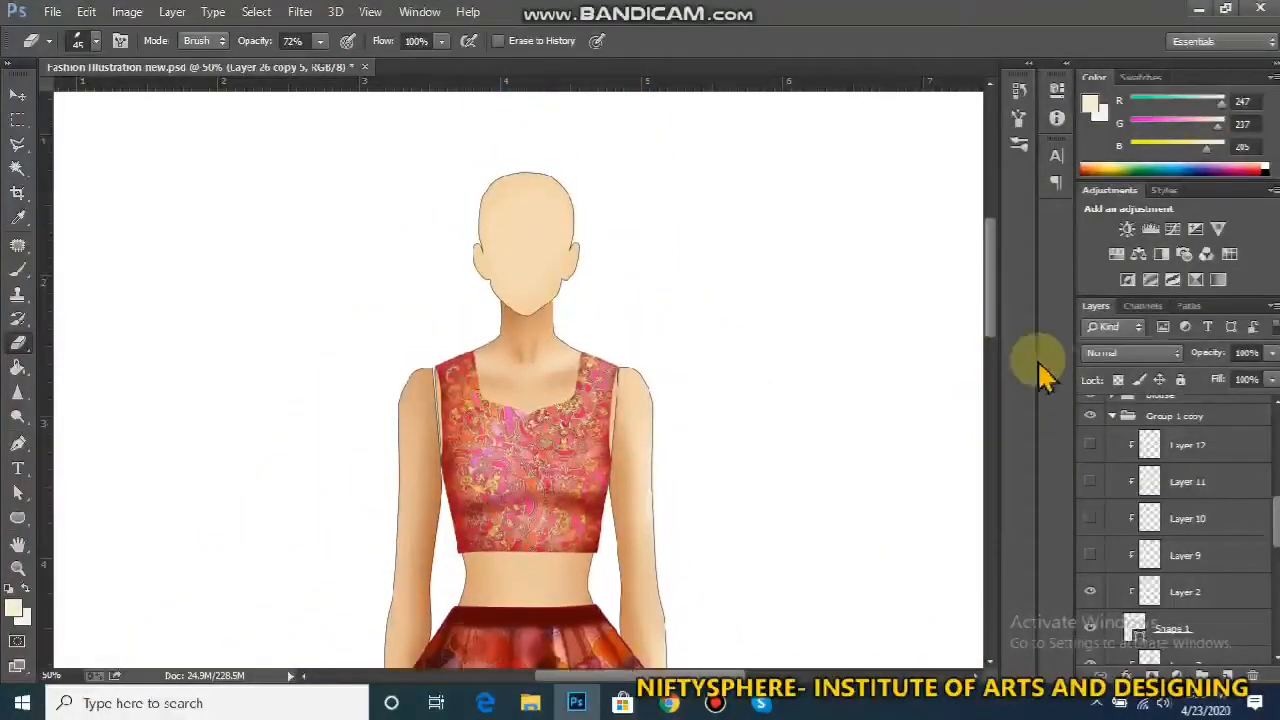
Collapse Group 1 copy and add a new empty layer with default settings directly above it
click(1111, 415)
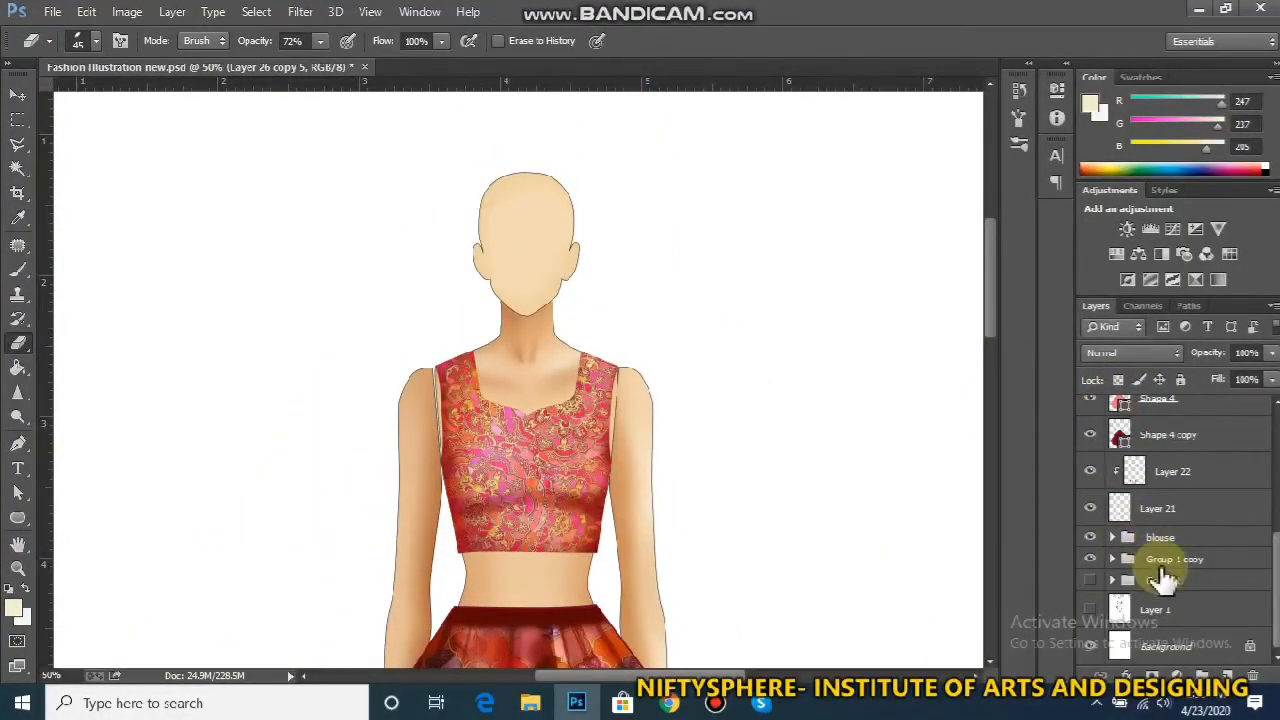
click(1166, 564)
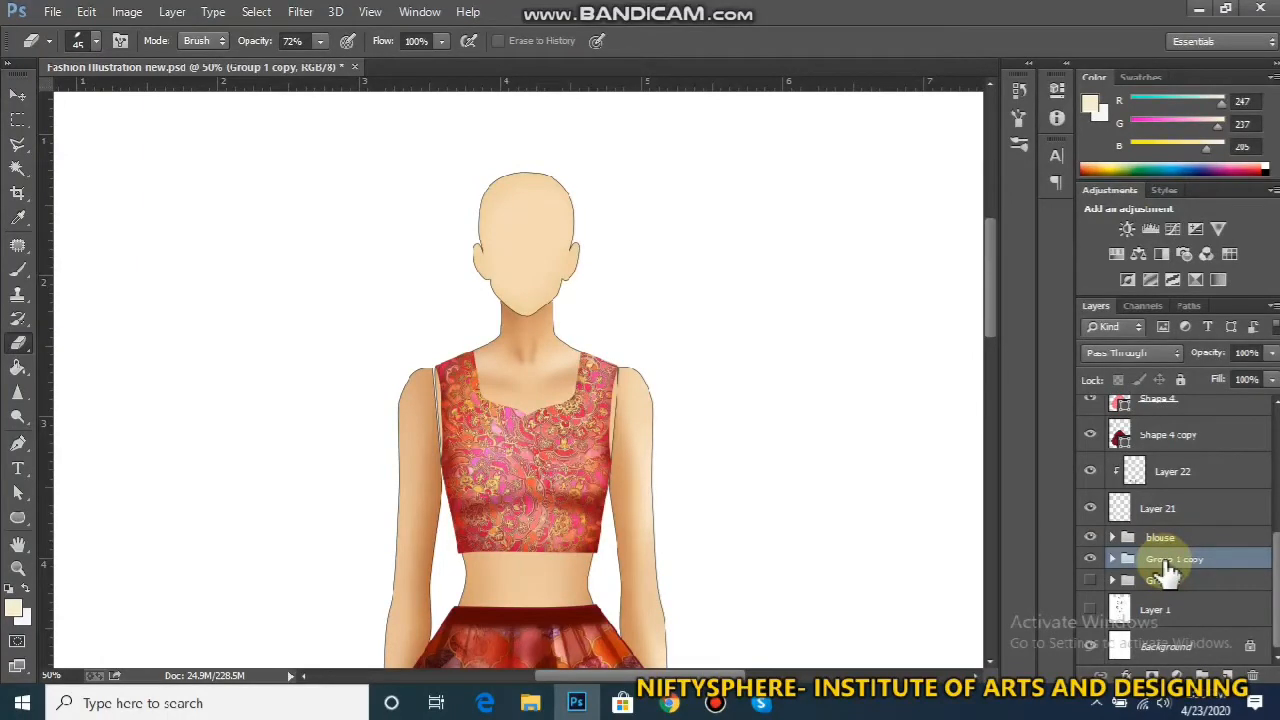
key(ctrl+shift+n)
key(Return)
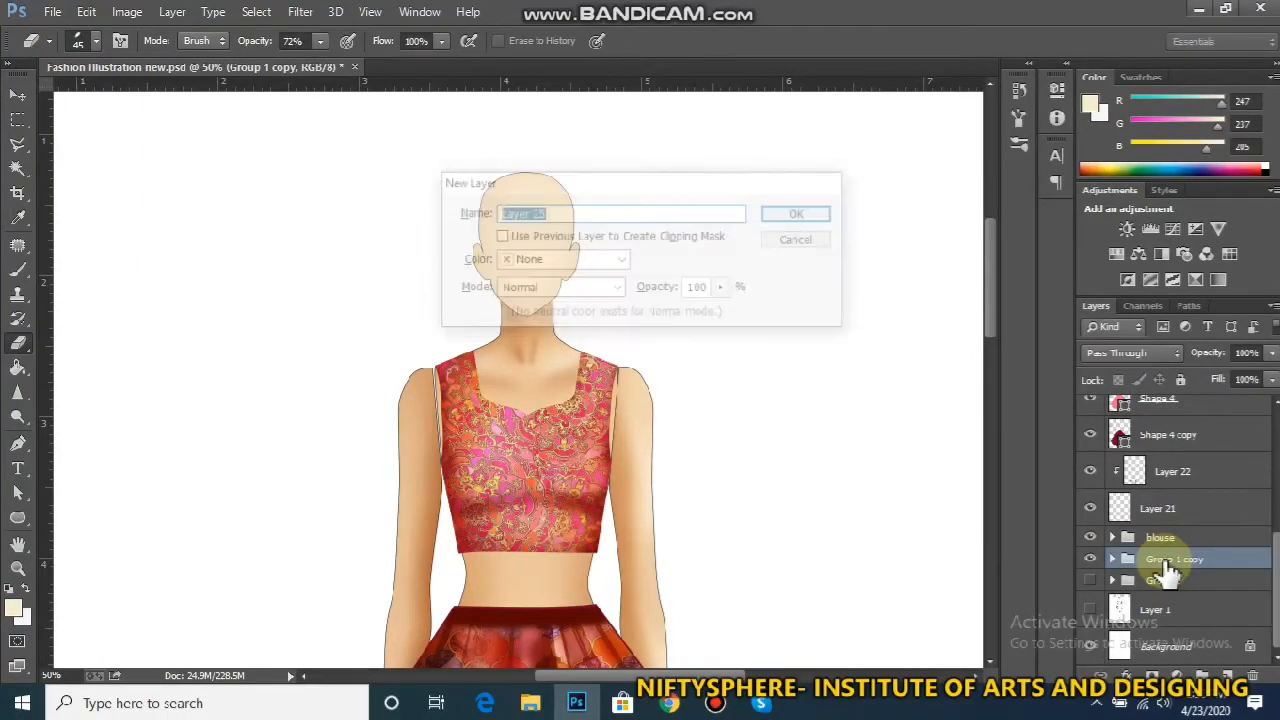
scroll(1270, 560, up, 1)
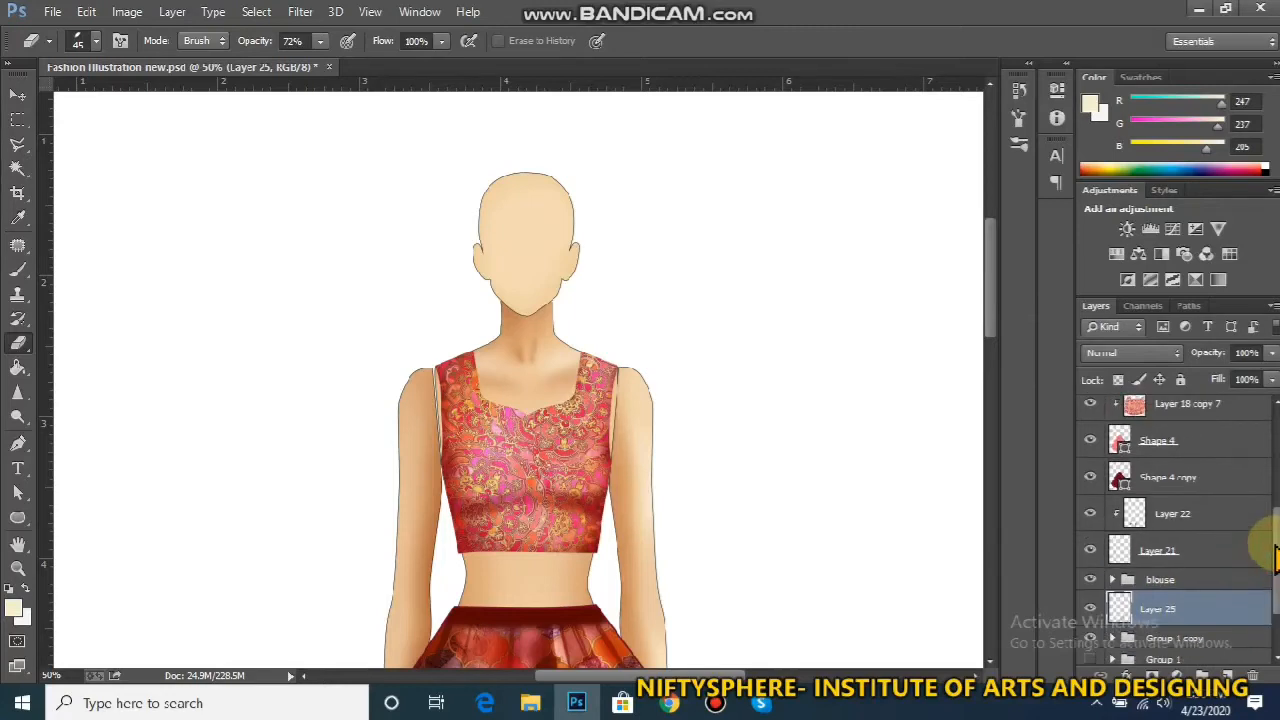
scroll(1270, 548, down, 2)
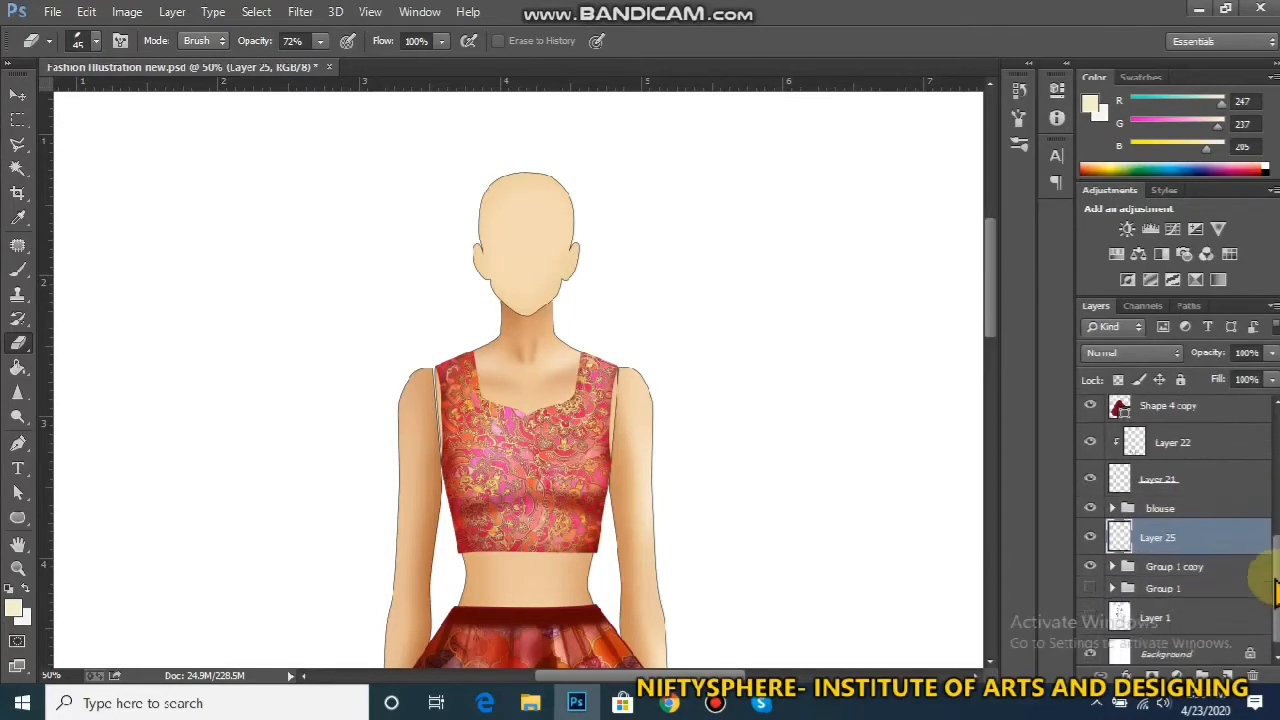
Expand Group 1 copy and try to pick the neck's shape directly on the canvas with the Move tool
click(1113, 562)
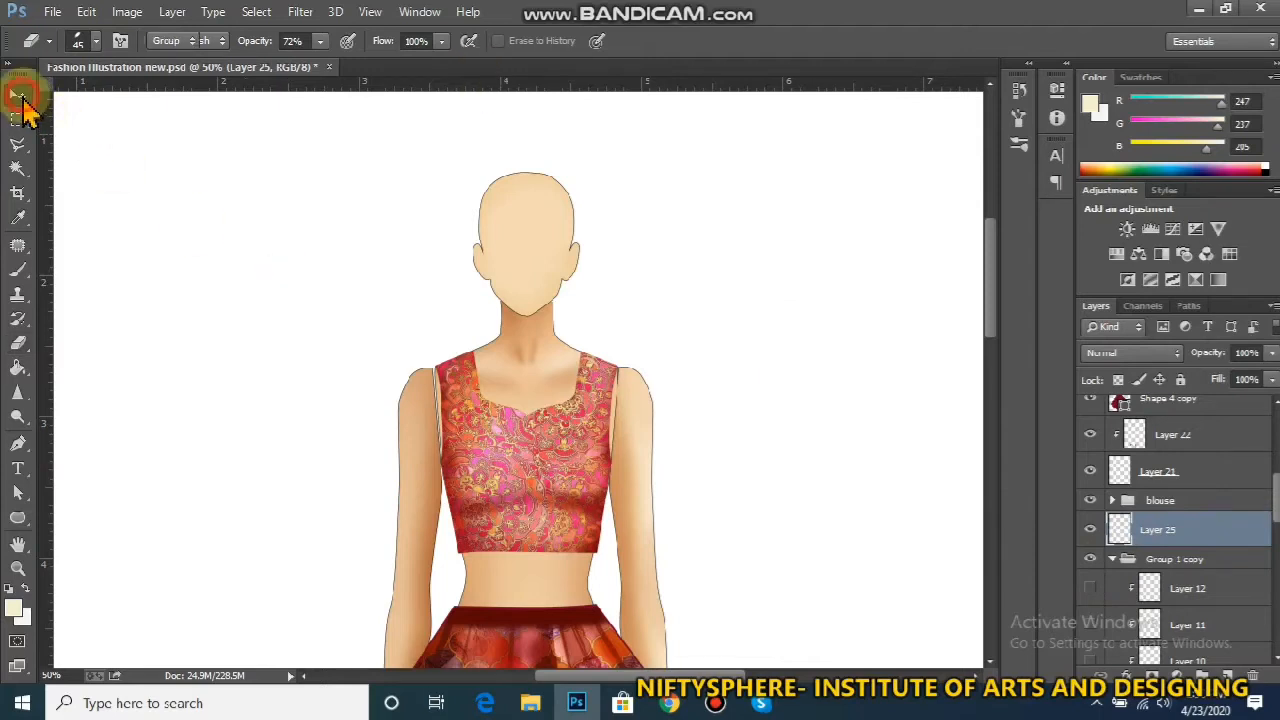
click(17, 94)
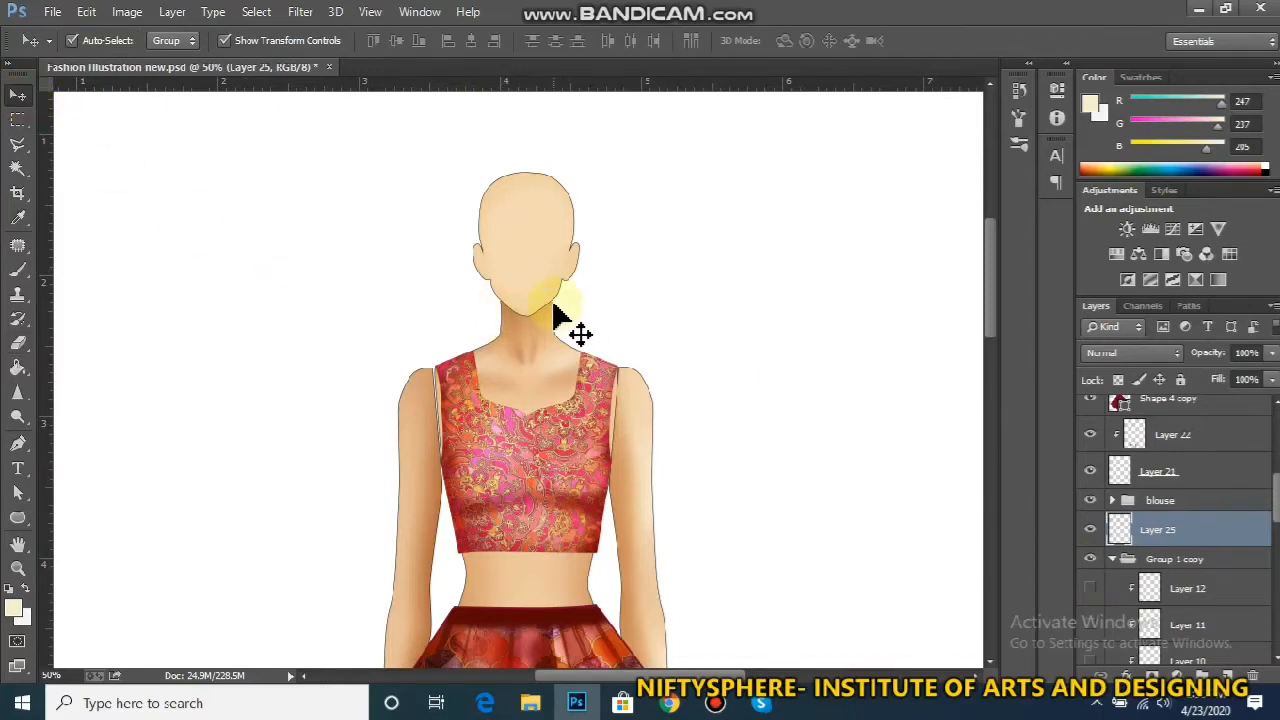
key(ctrl+plus)
key(ctrl+plus)
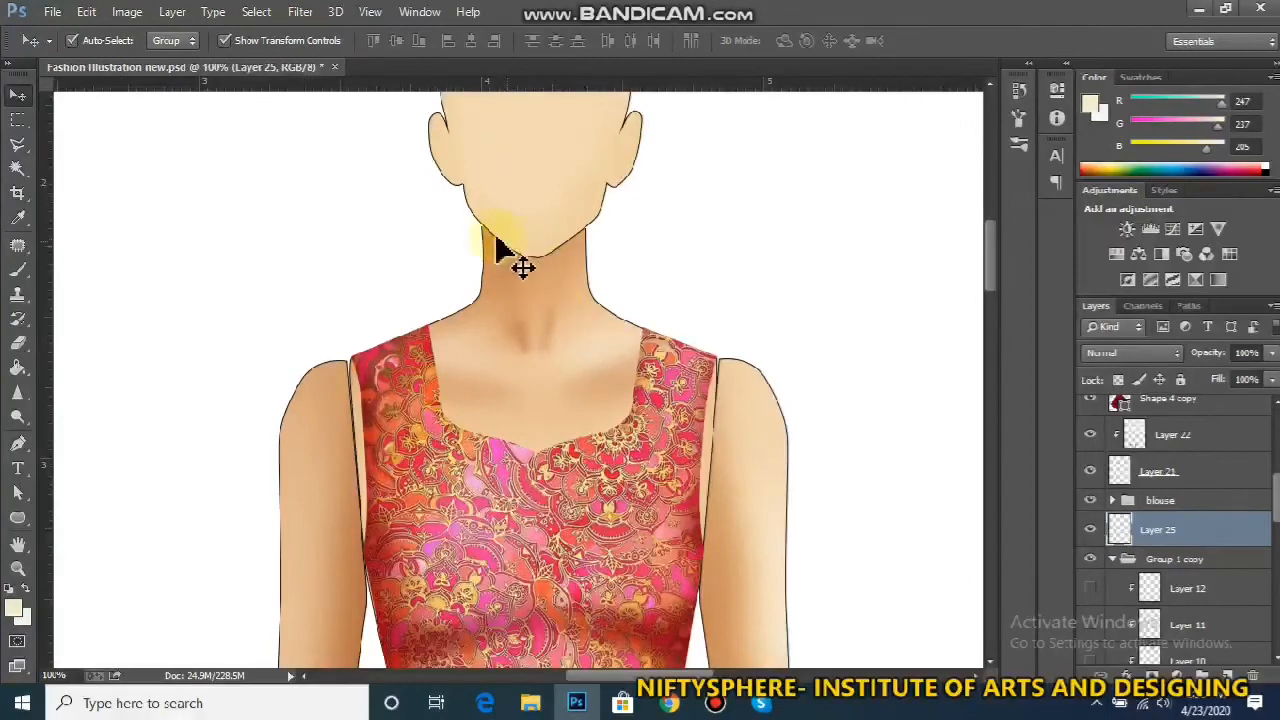
click(508, 285)
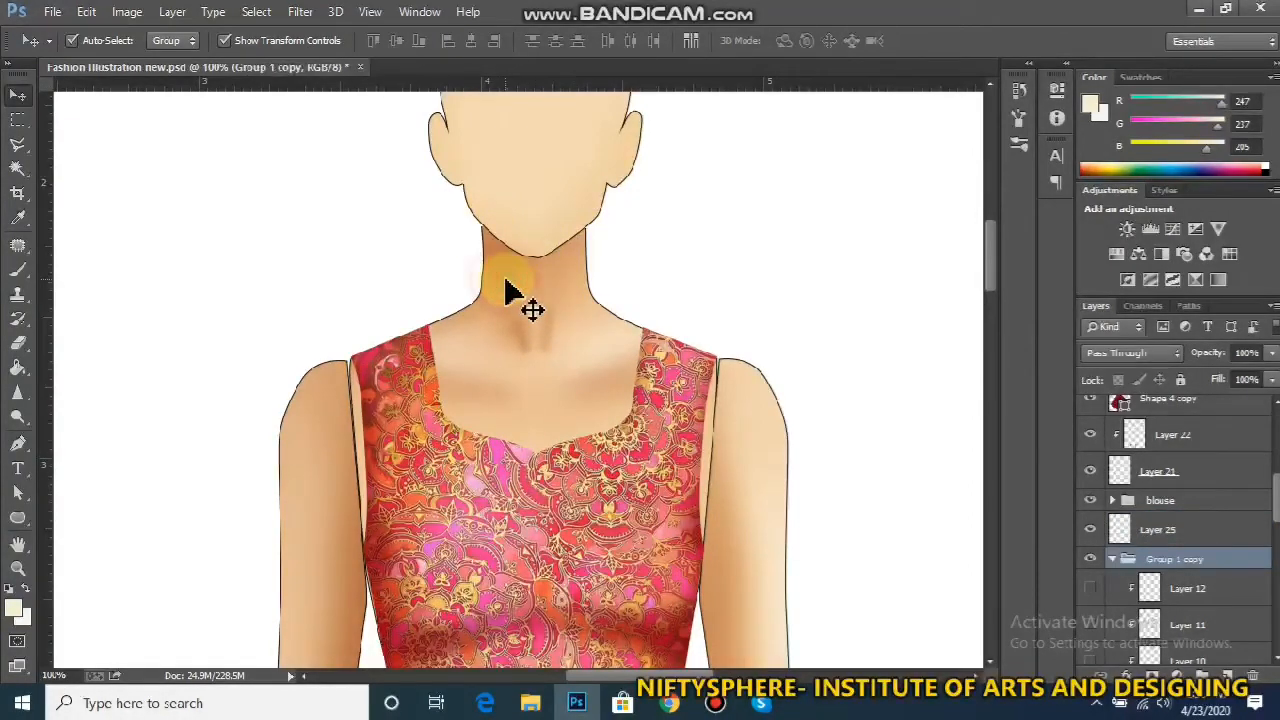
click(482, 242)
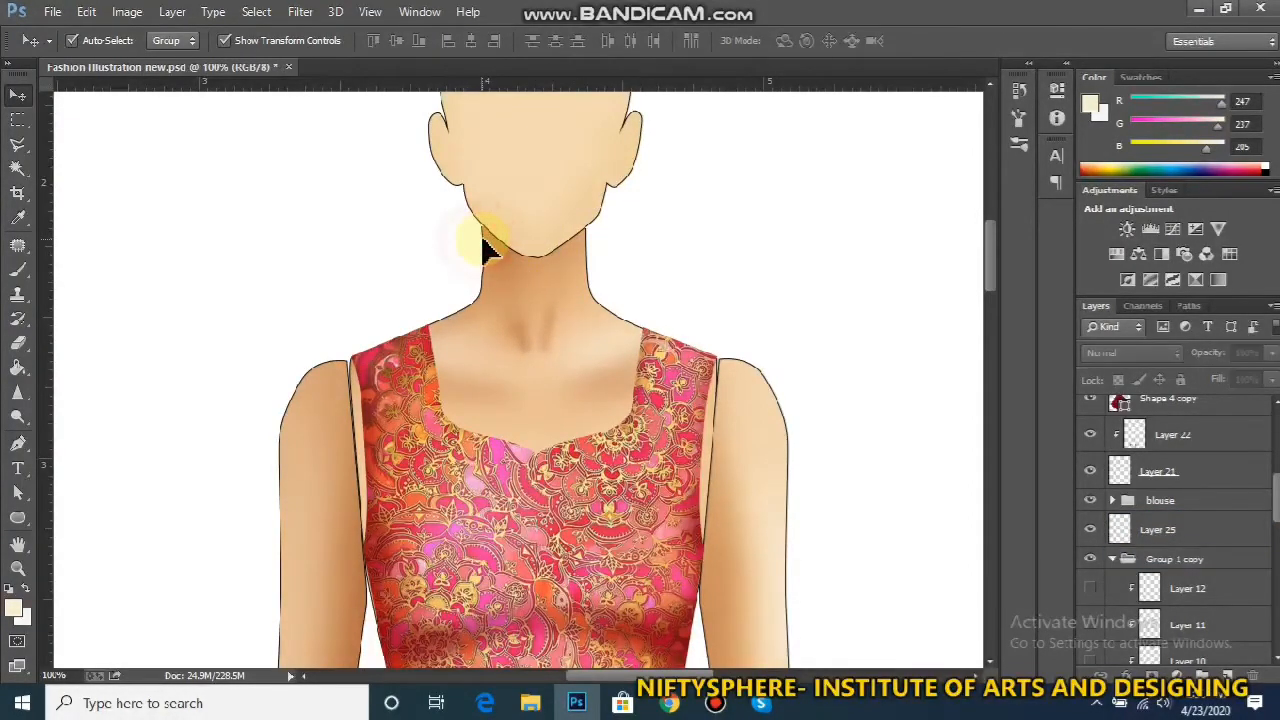
click(495, 262)
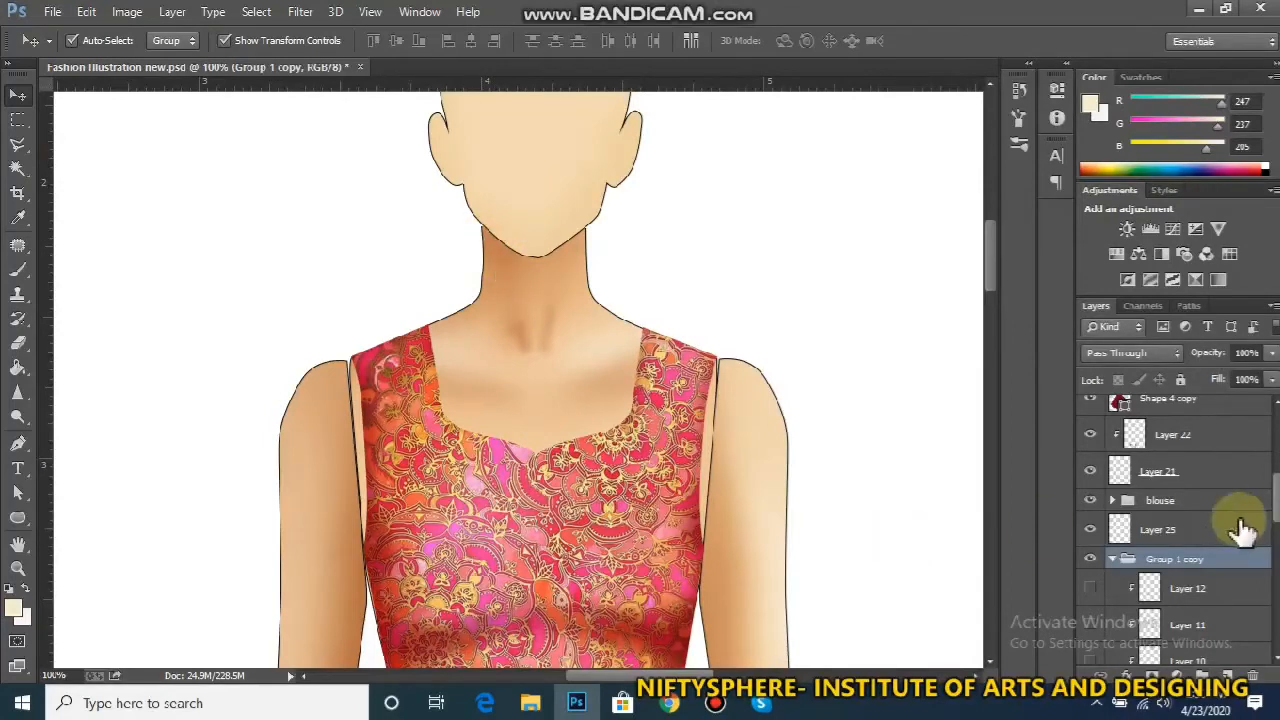
Find the neck and torso shape in Group 1 copy by toggling layer visibility, and select the Shape 2 layer
scroll(1197, 521, down, 8)
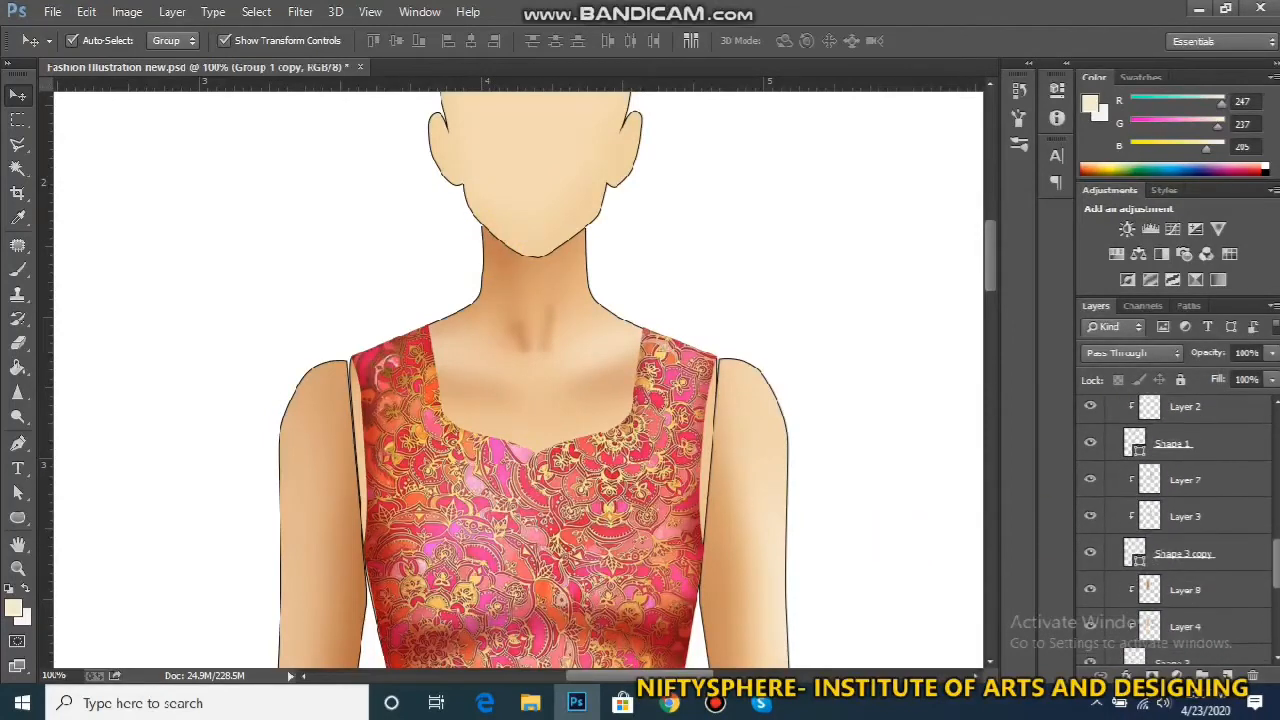
click(1091, 517)
click(1091, 517)
scroll(1097, 595, down, 3)
scroll(1175, 530, down, 4)
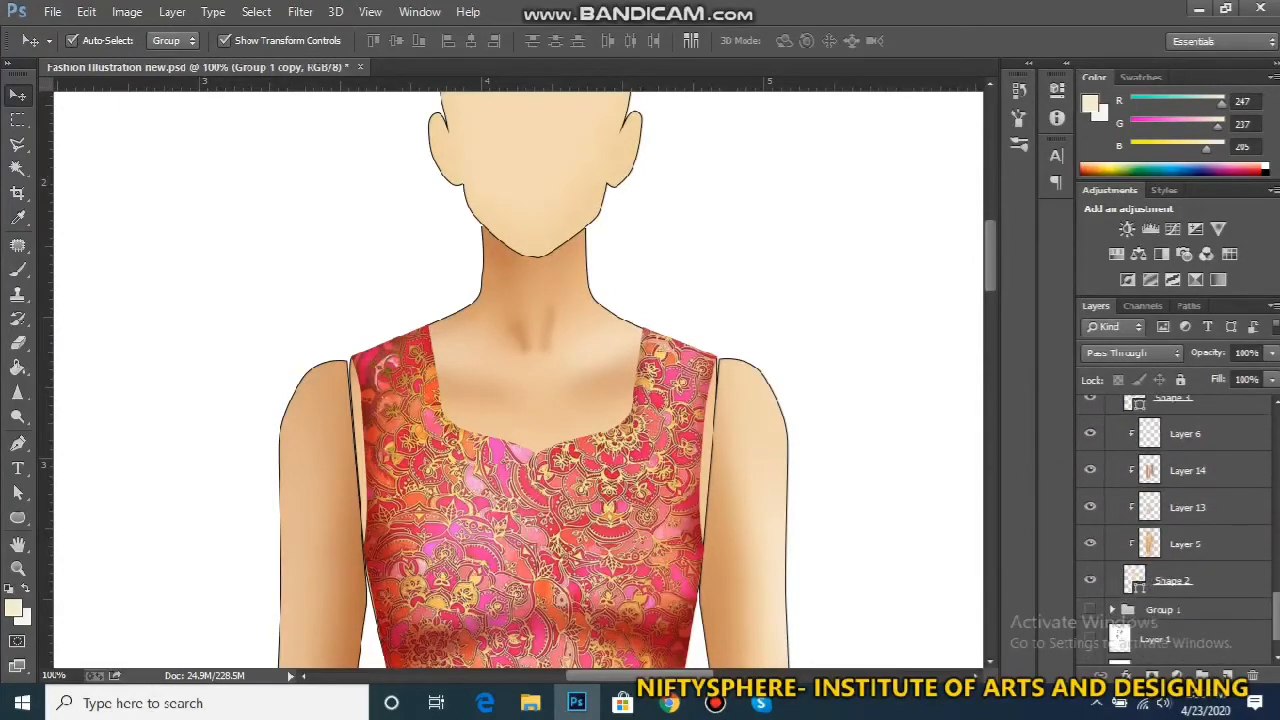
scroll(1257, 620, up, 1)
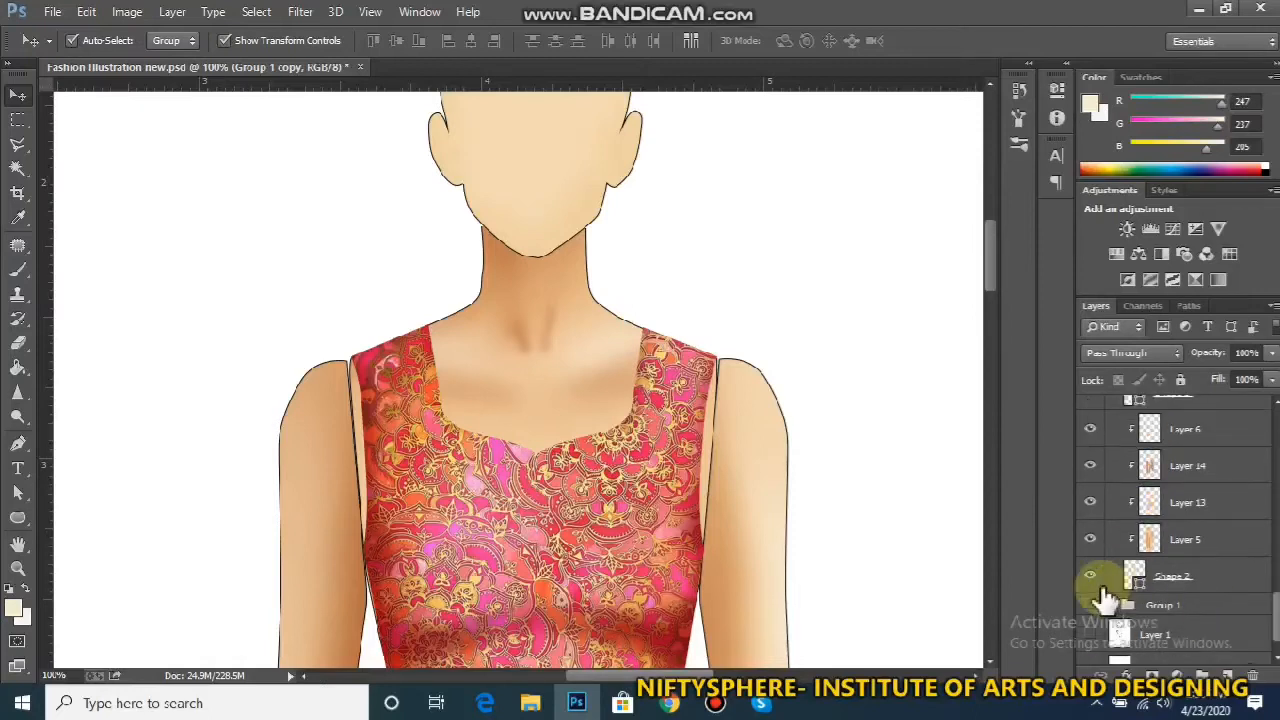
click(1091, 576)
click(1091, 576)
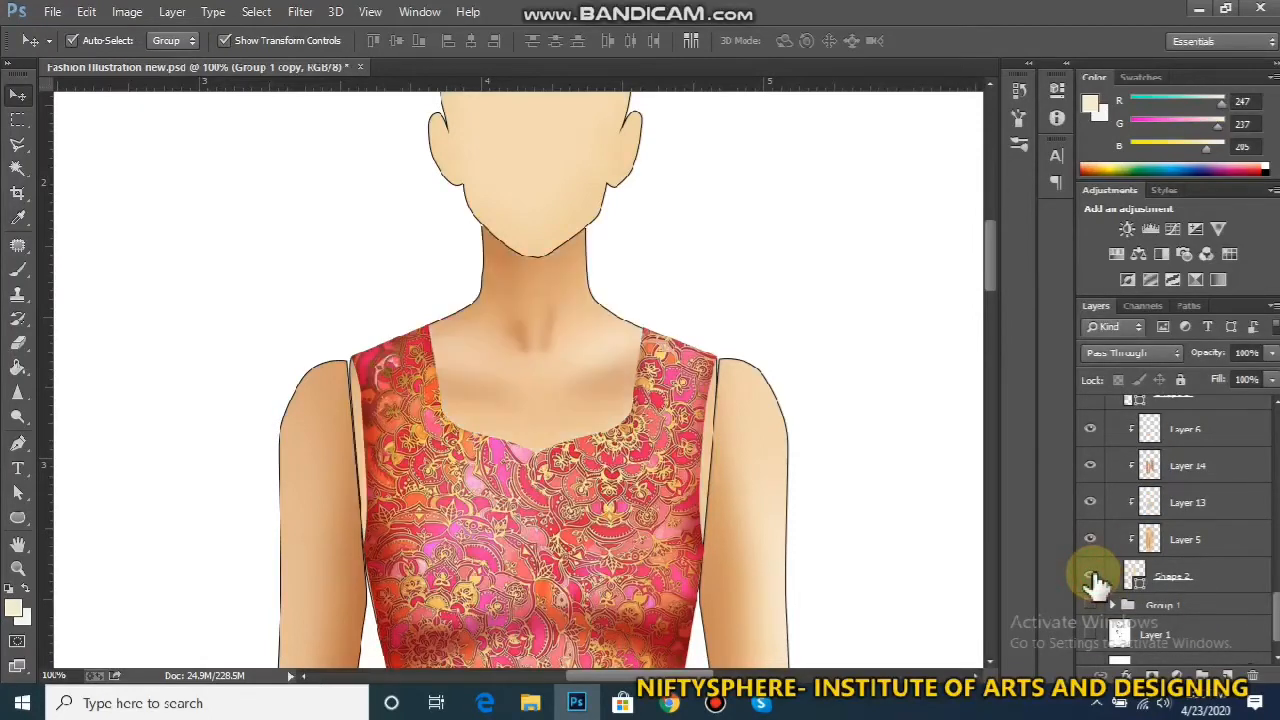
click(1195, 576)
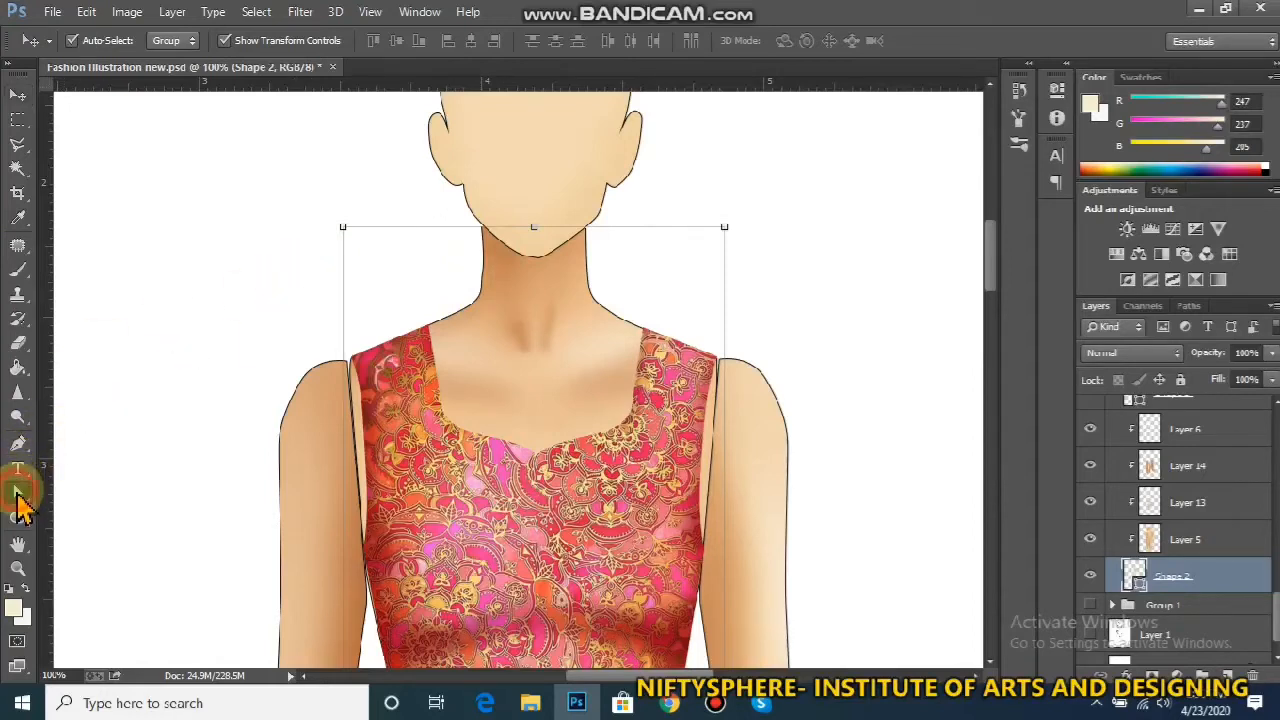
Fine-tune the Shape 2 outline's anchor points at the upper neck and shoulder with Direct Selection, and select Layer 5
click(17, 490)
click(486, 240)
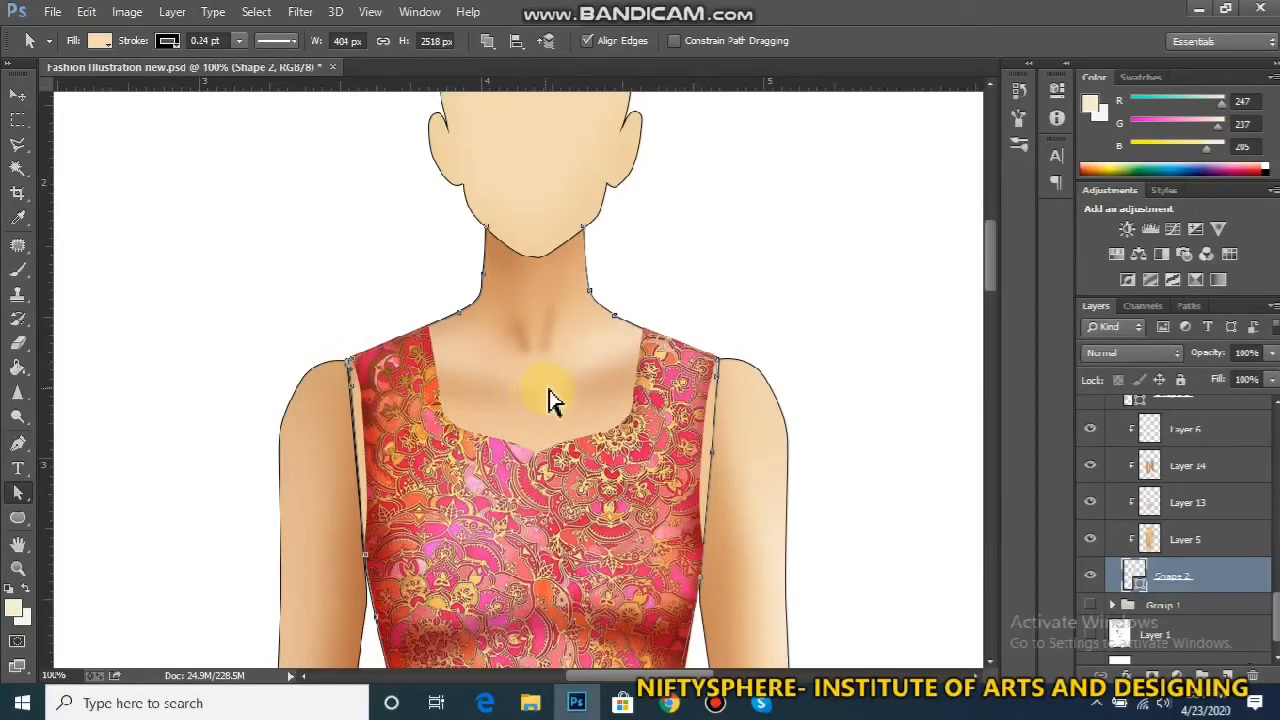
click(721, 363)
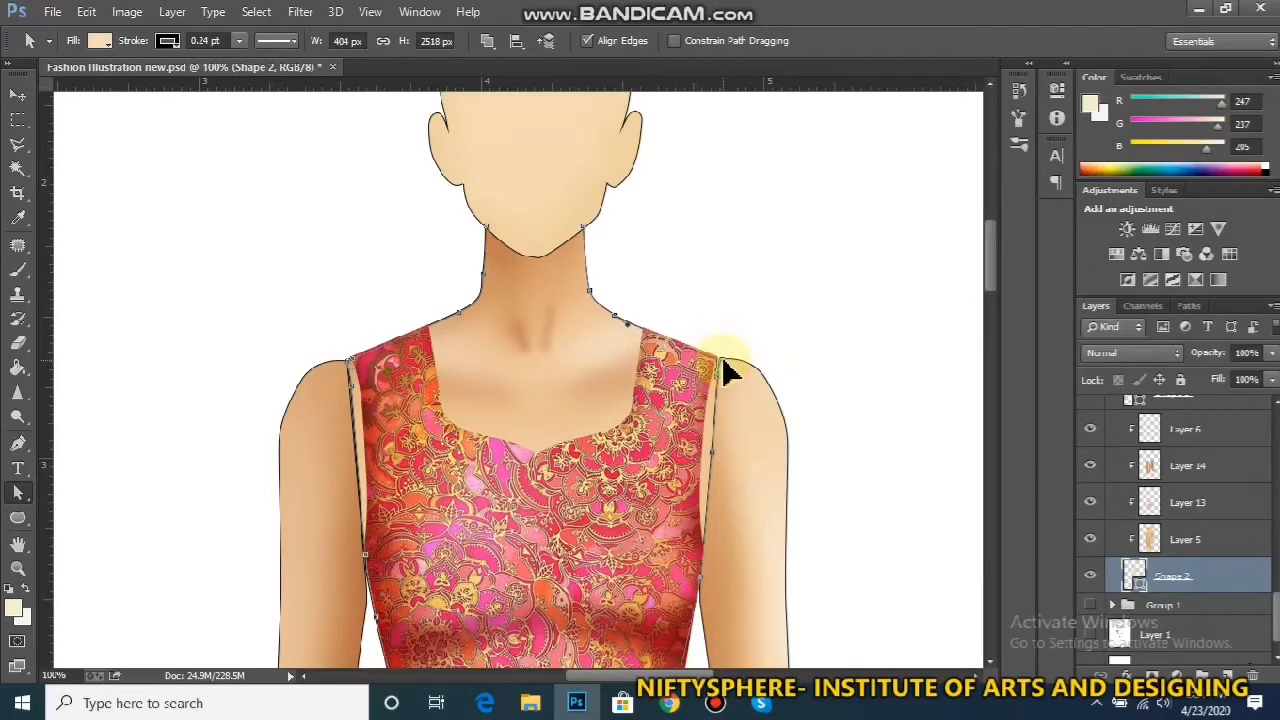
click(1218, 548)
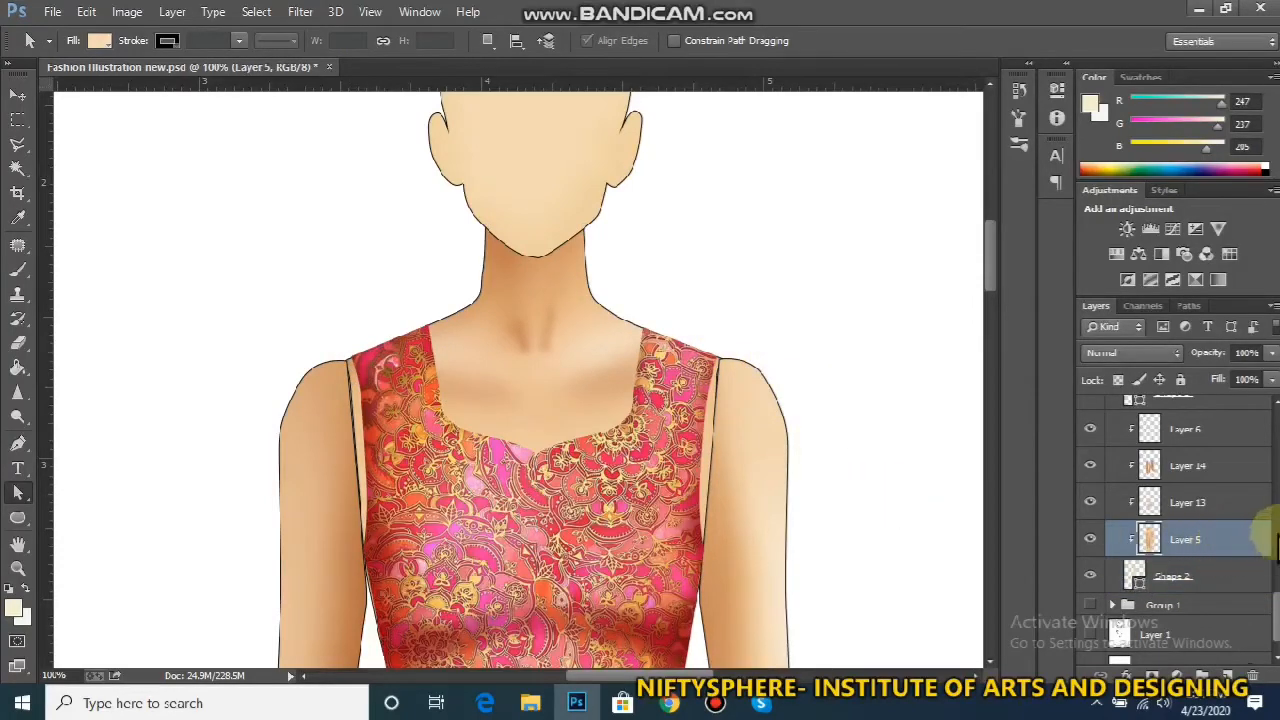
drag(1277, 600, 1276, 563)
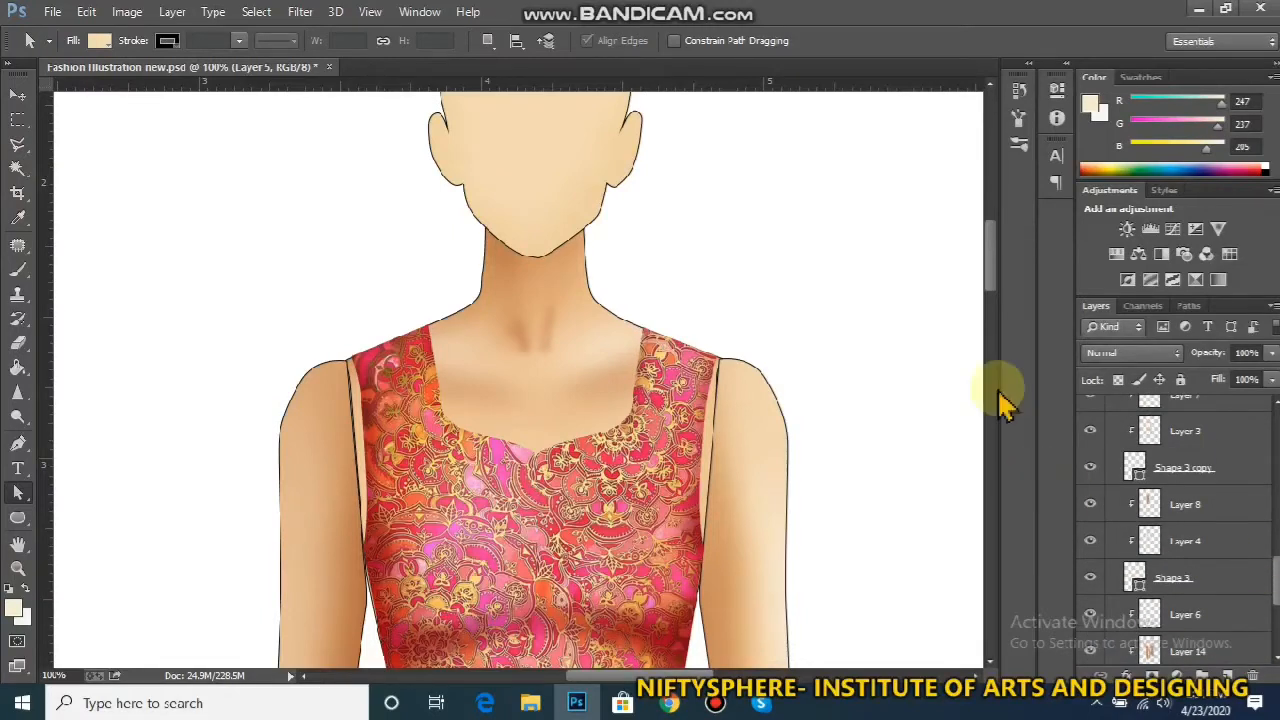
drag(994, 277, 995, 262)
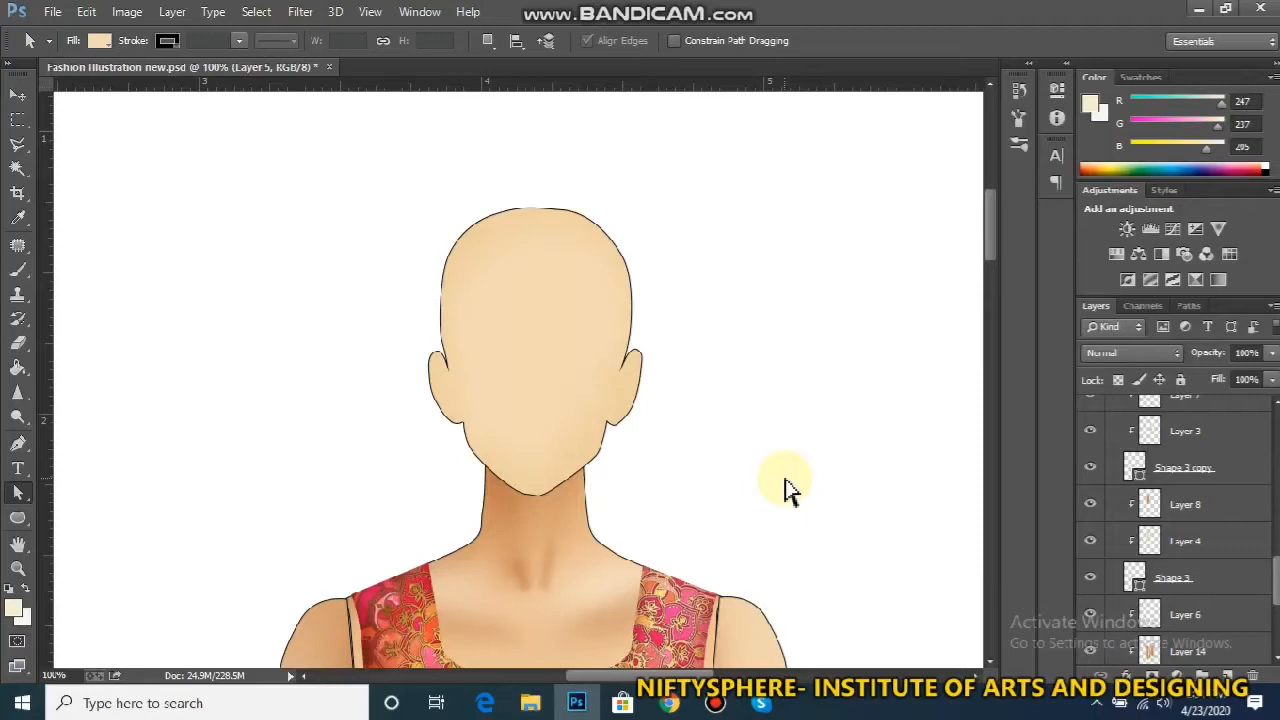
Switch to Chrome and browse the Google image results for fashion illustration faces
click(672, 703)
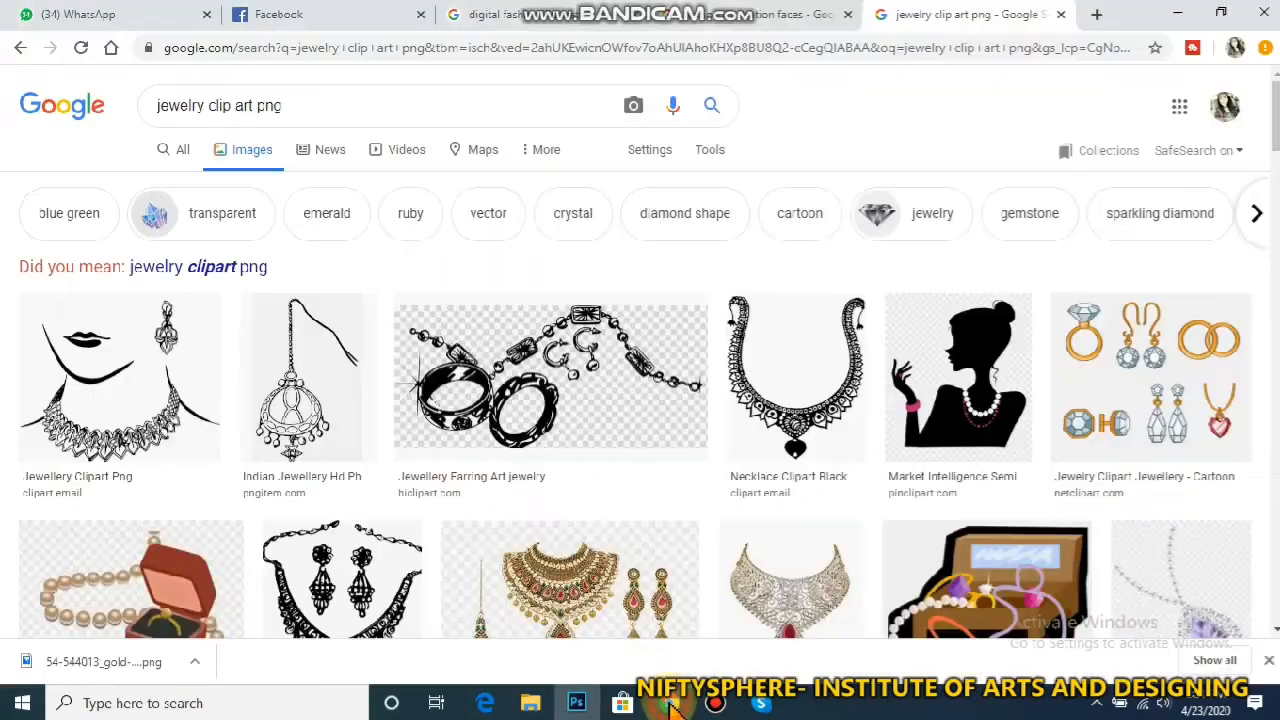
click(727, 22)
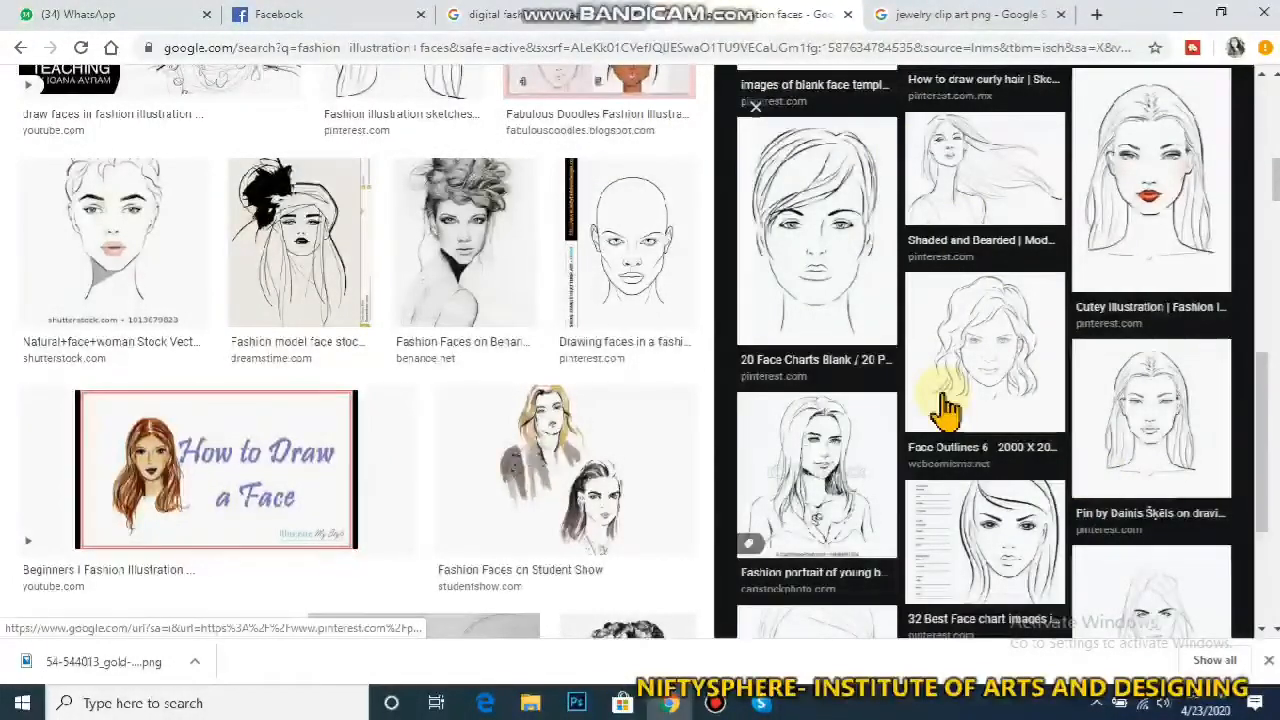
scroll(1274, 190, up, 4)
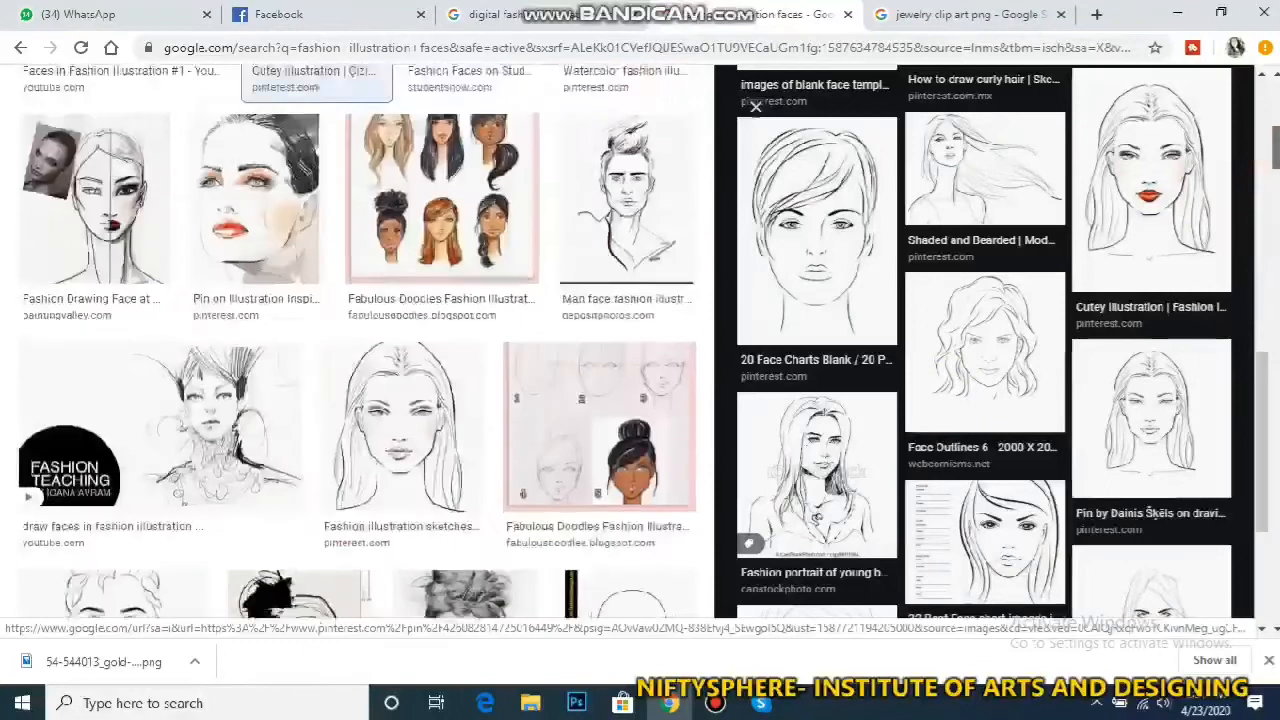
scroll(1274, 190, up, 3)
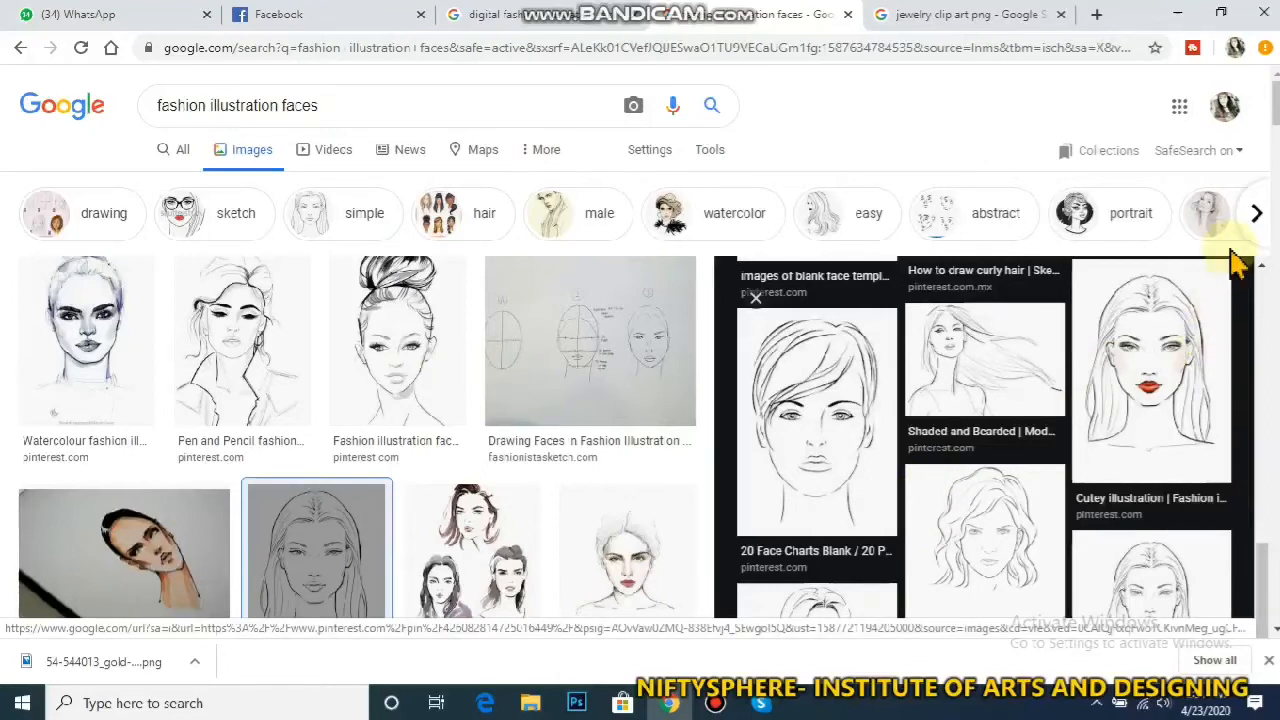
drag(1277, 111, 1278, 114)
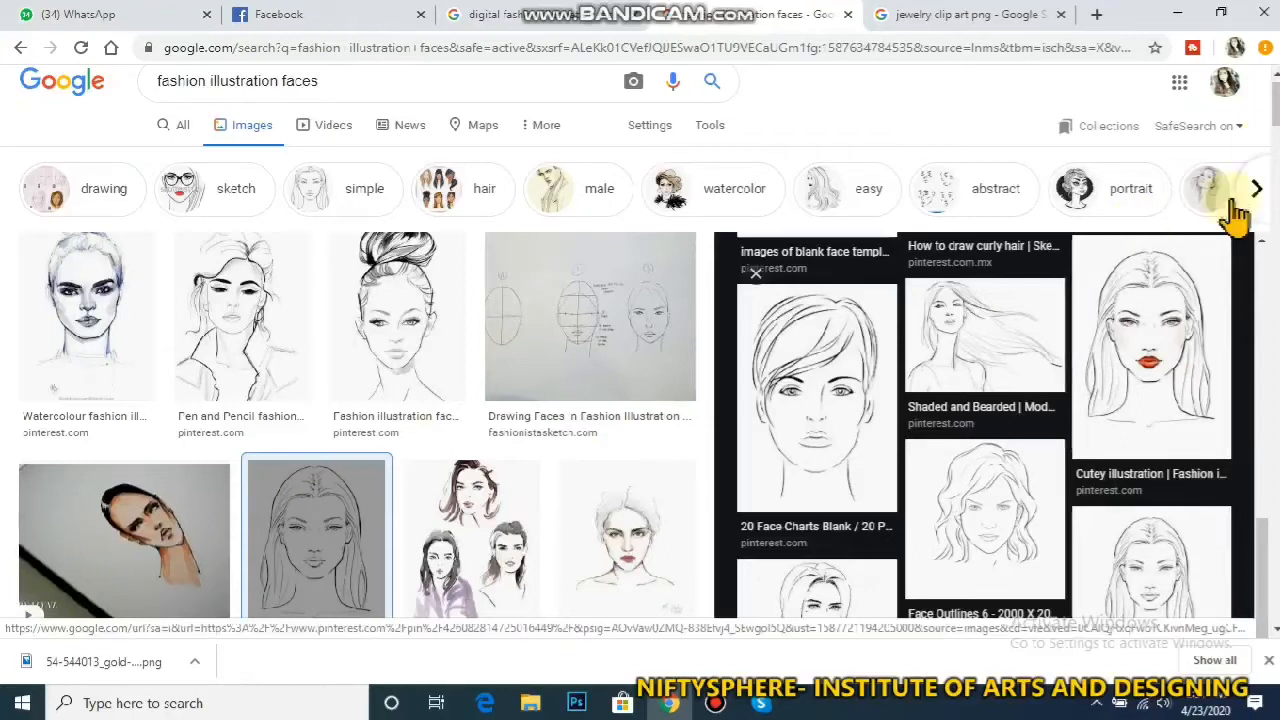
scroll(1150, 250, down, 3)
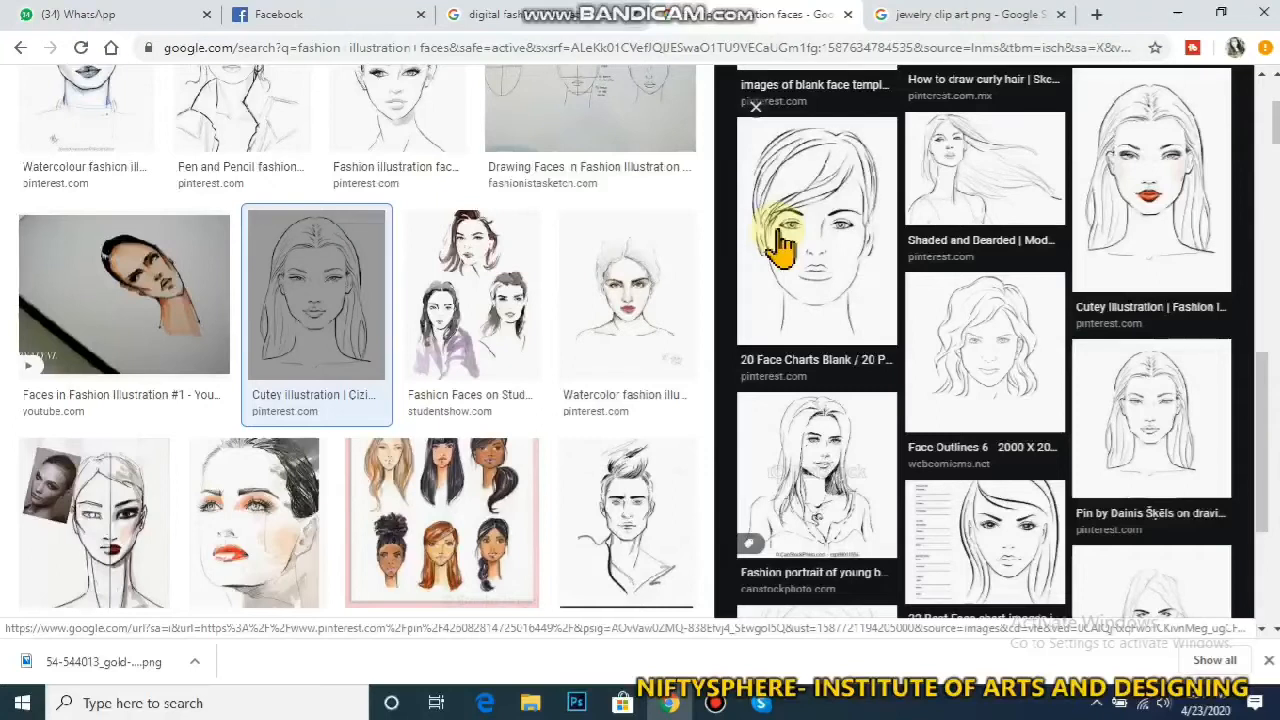
Open the long-haired Cutey illustration face with red lips and try to copy its image
click(1146, 186)
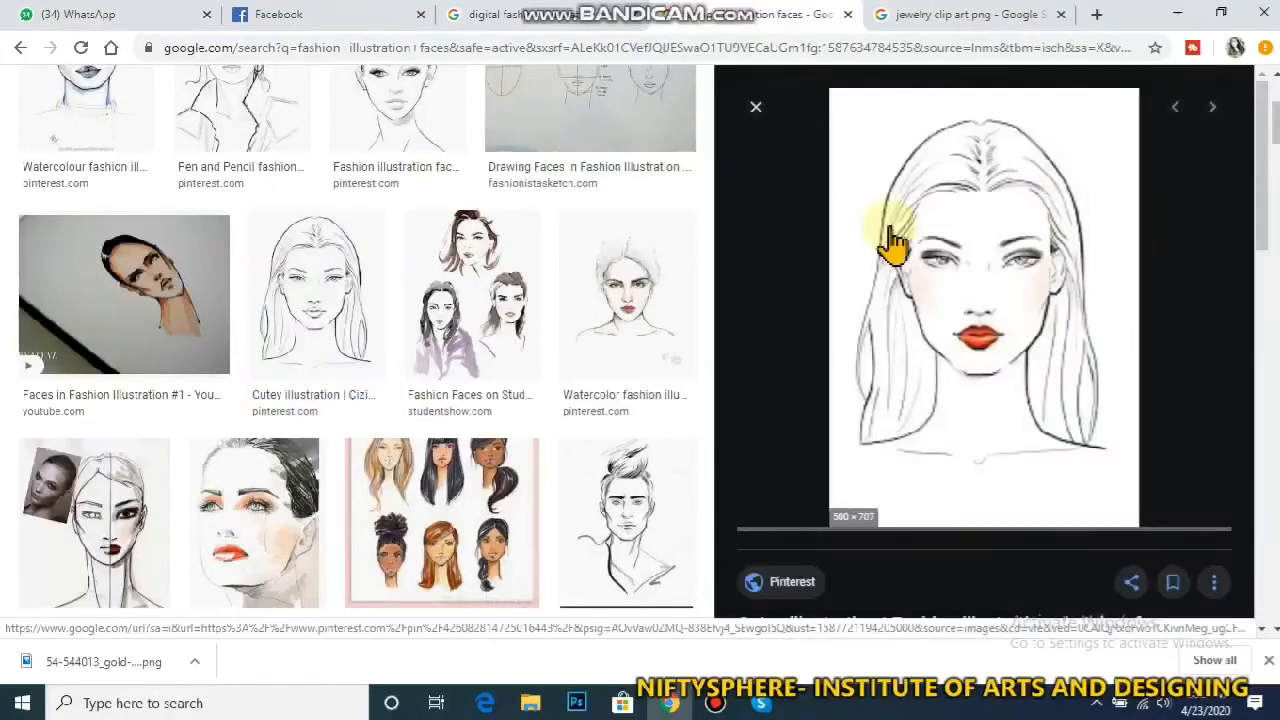
right_click(984, 267)
click(1040, 484)
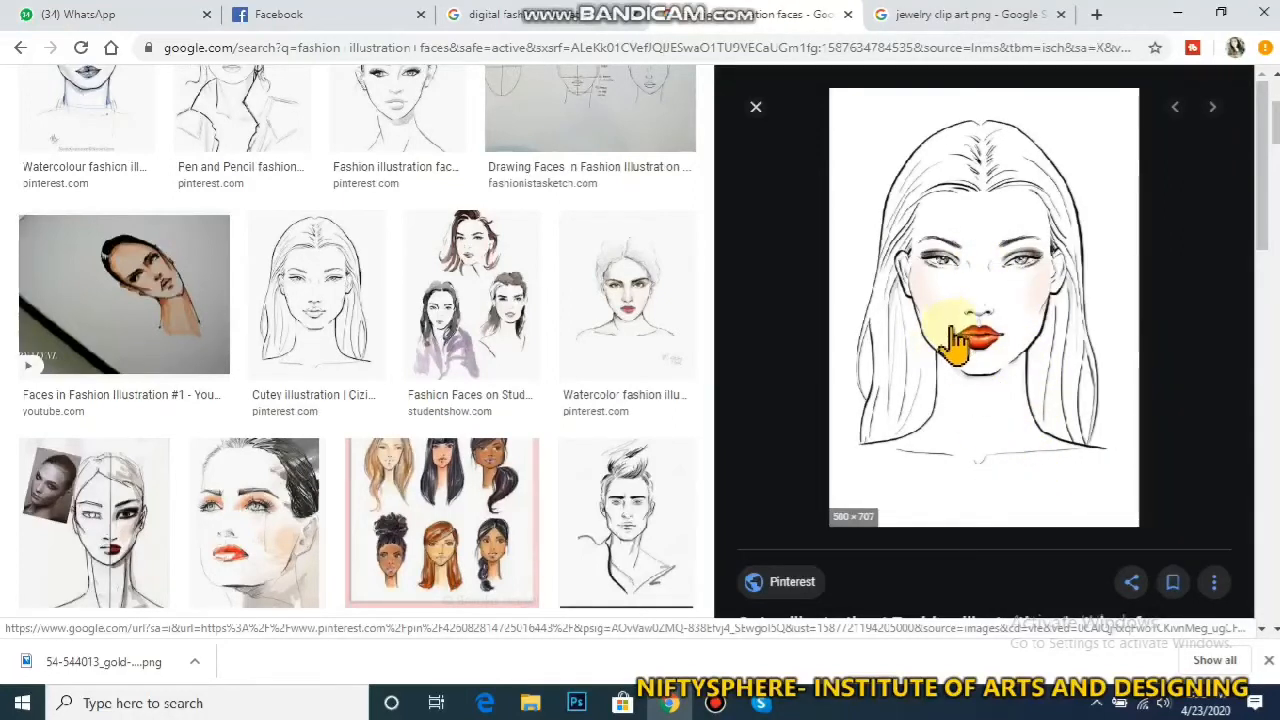
Open the uncoloured line-art version of the Cutey illustration face and copy its image
click(294, 309)
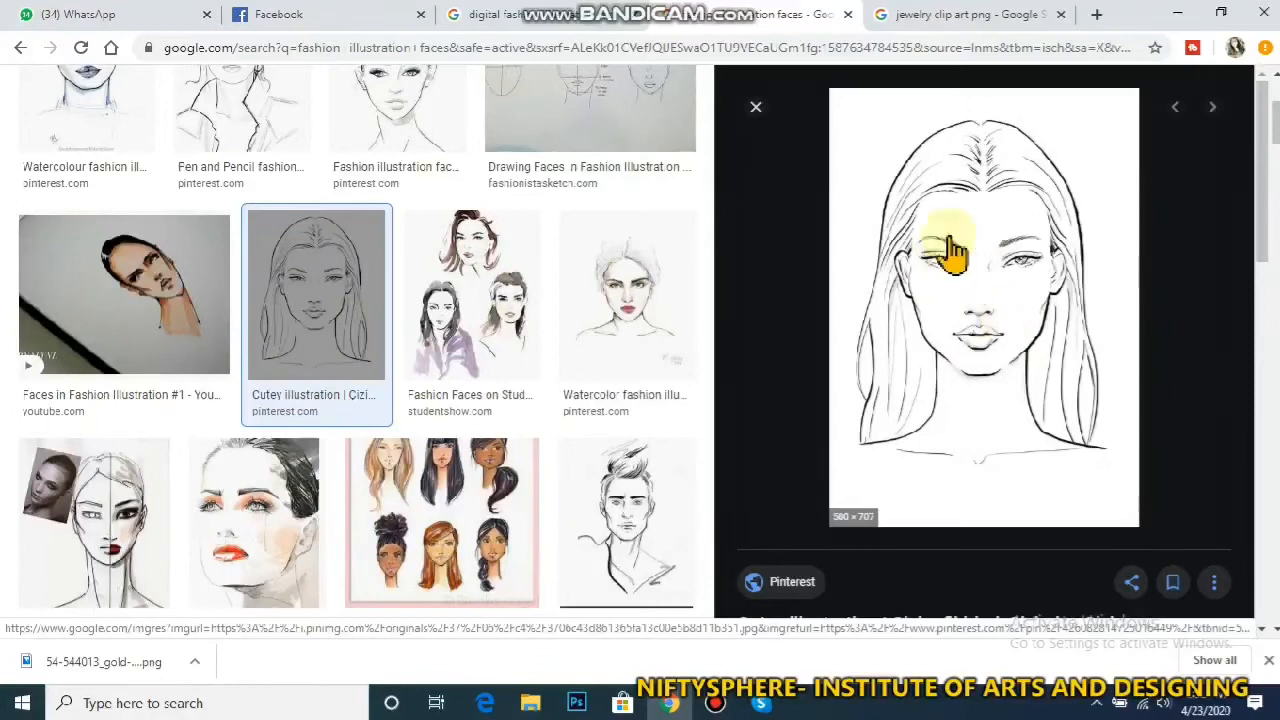
right_click(945, 268)
click(1020, 520)
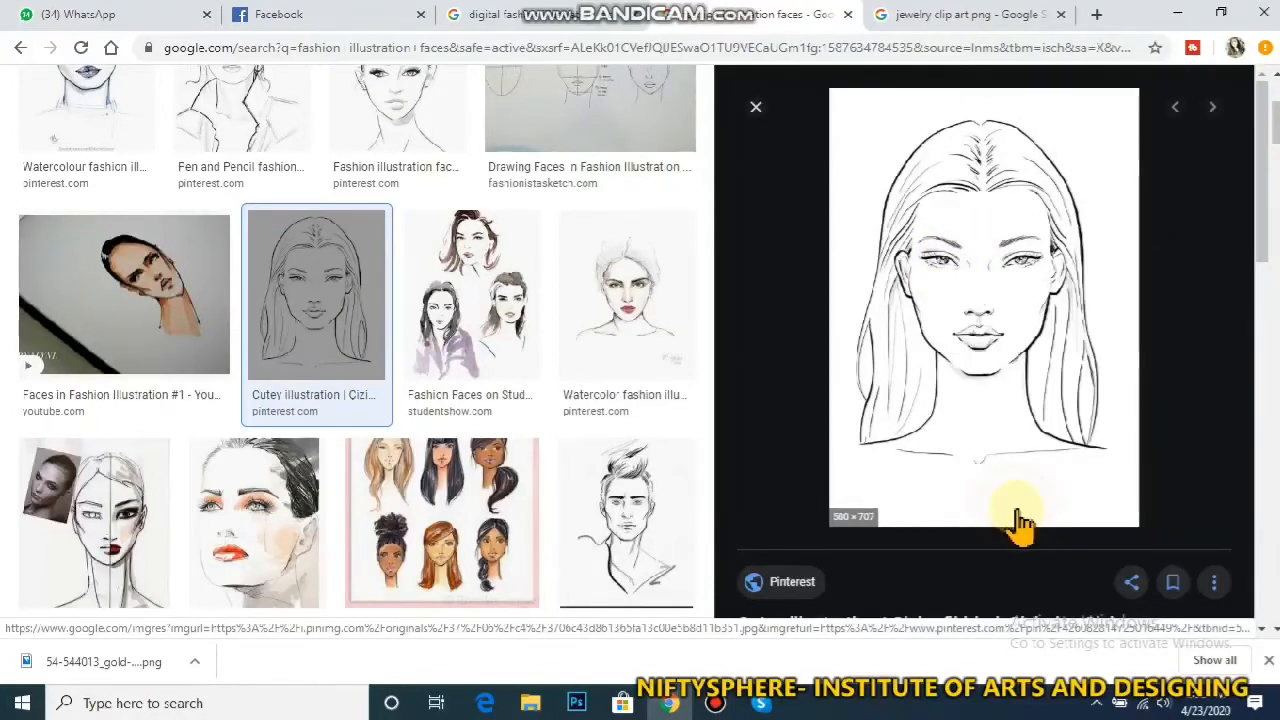
Return to Photoshop, collapse Group 1 copy and paste the copied face sketch into Layer 25
click(576, 703)
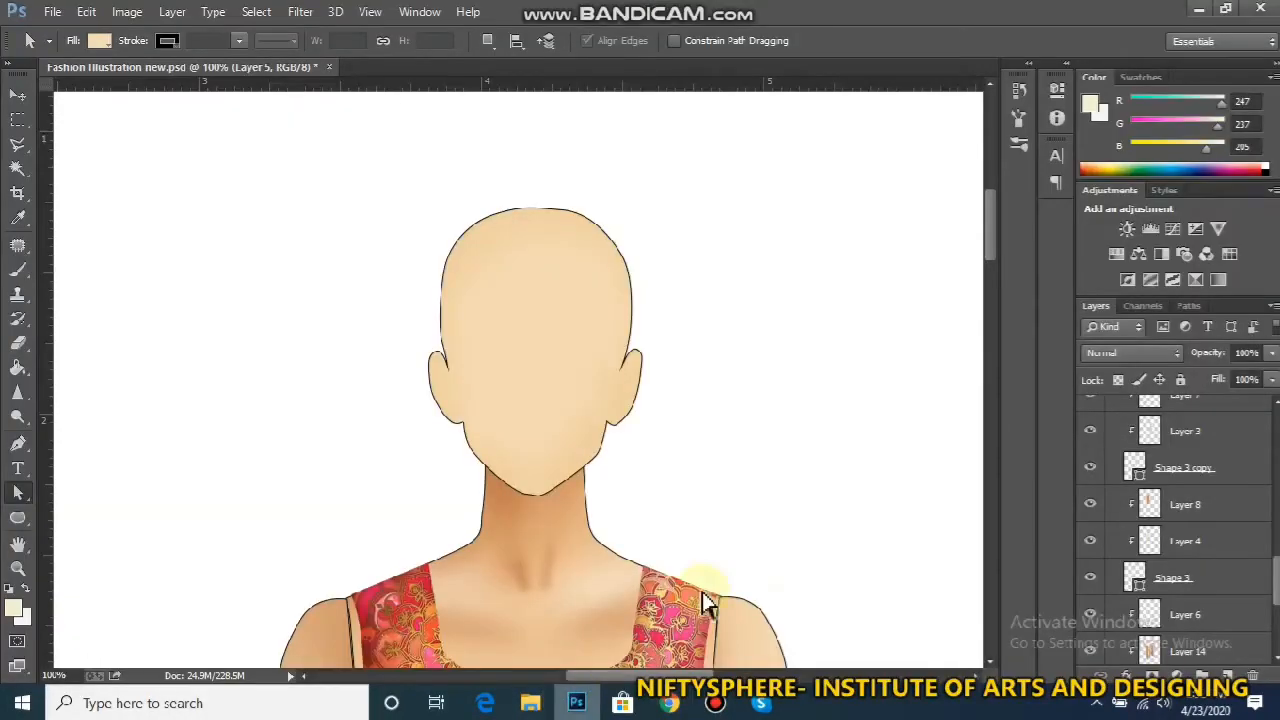
scroll(1230, 530, up, 6)
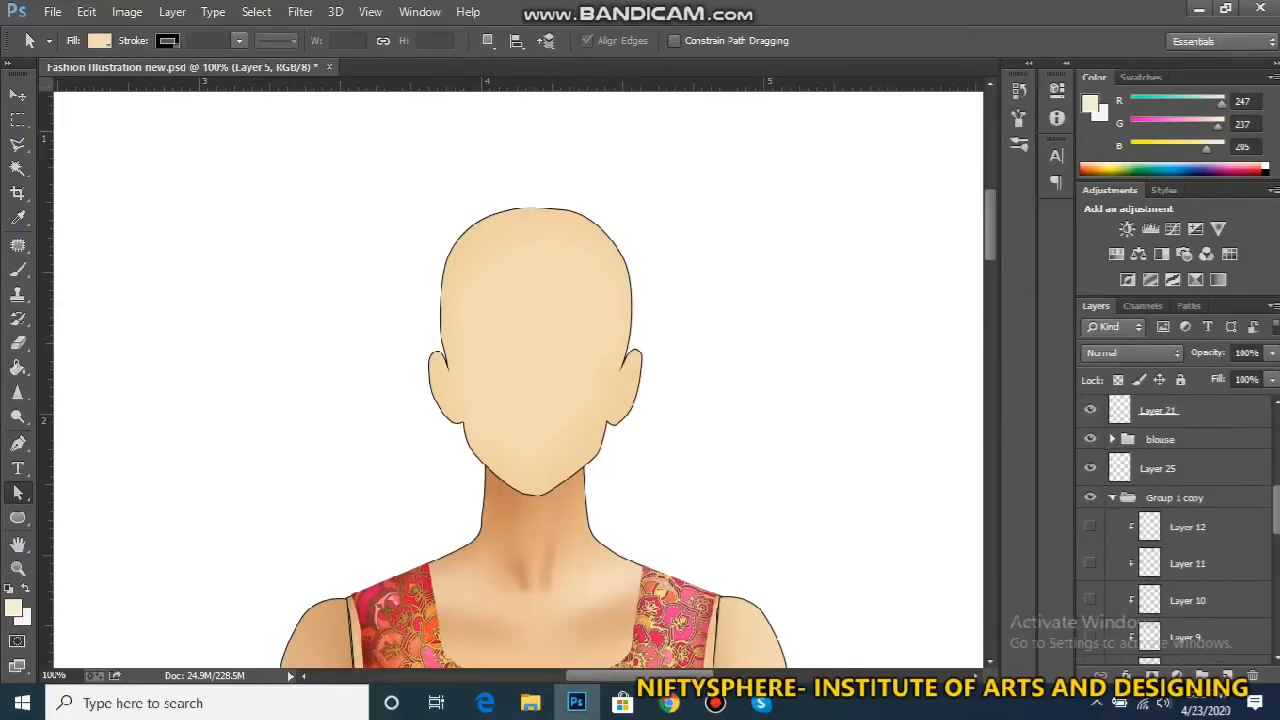
click(1114, 494)
click(1184, 541)
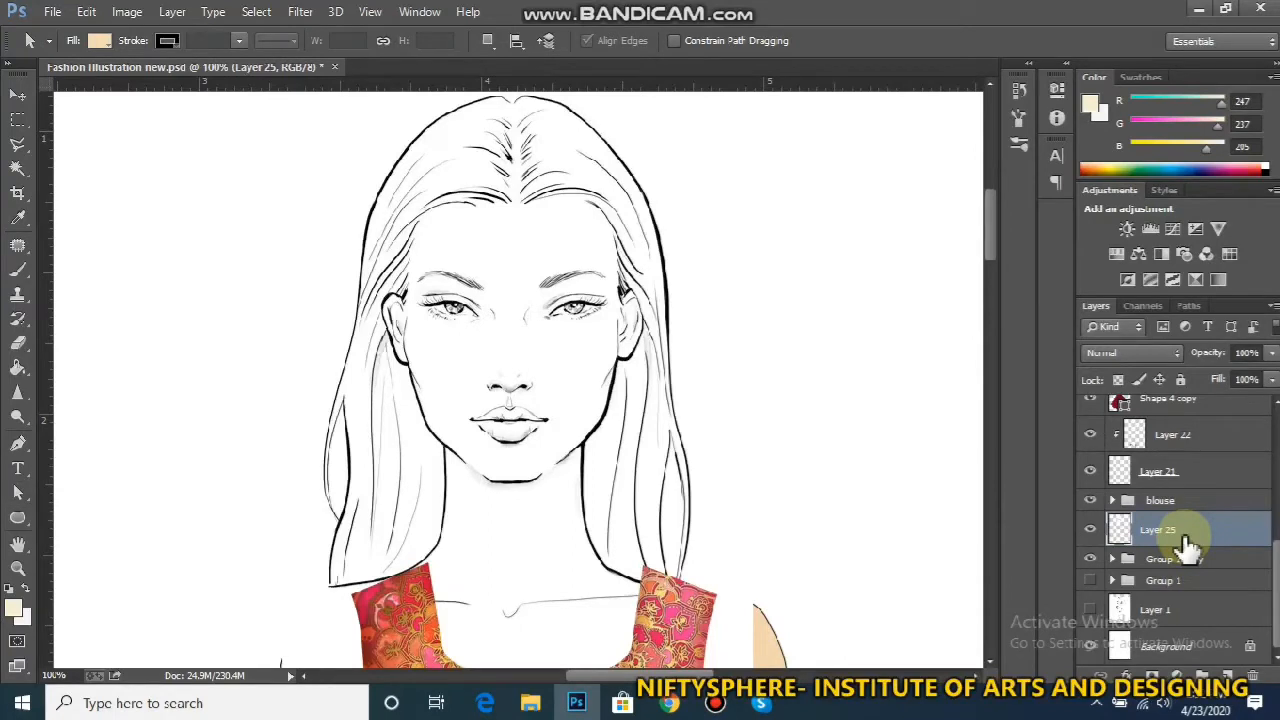
Set the opacity of the face sketch on Layer 25 to 40%
key(ctrl+t)
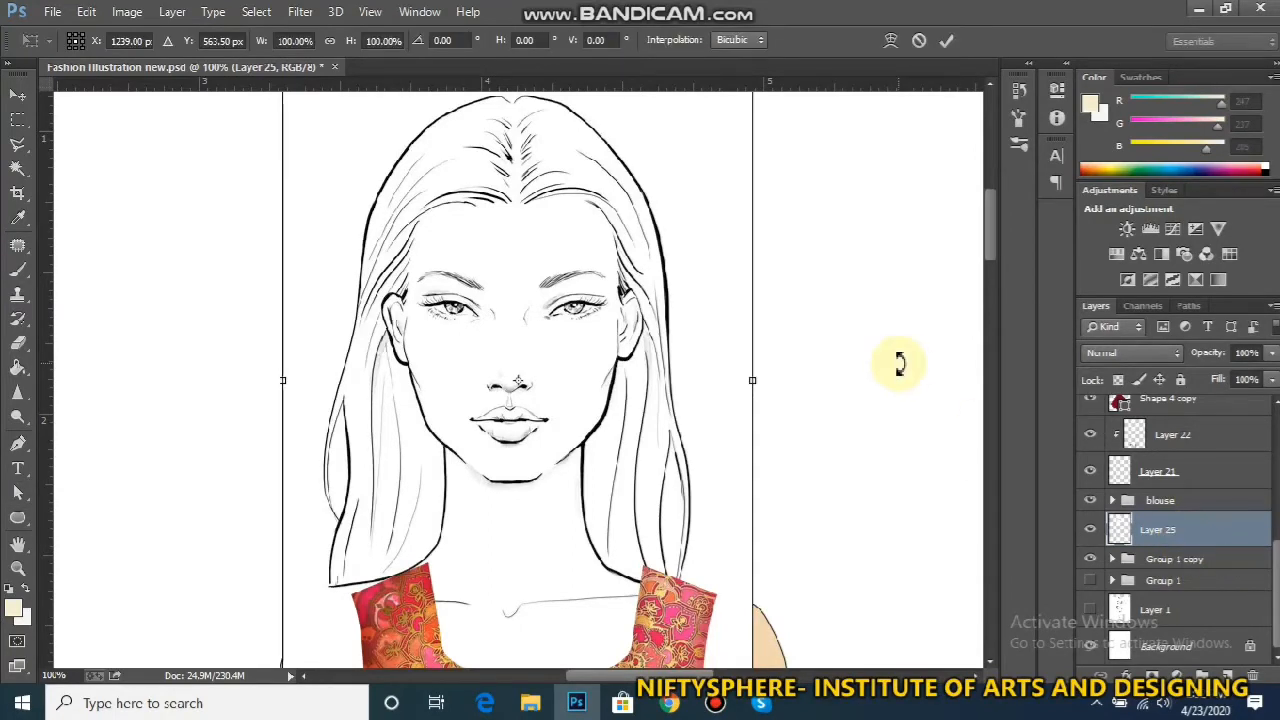
key(Return)
key(a)
click(1272, 353)
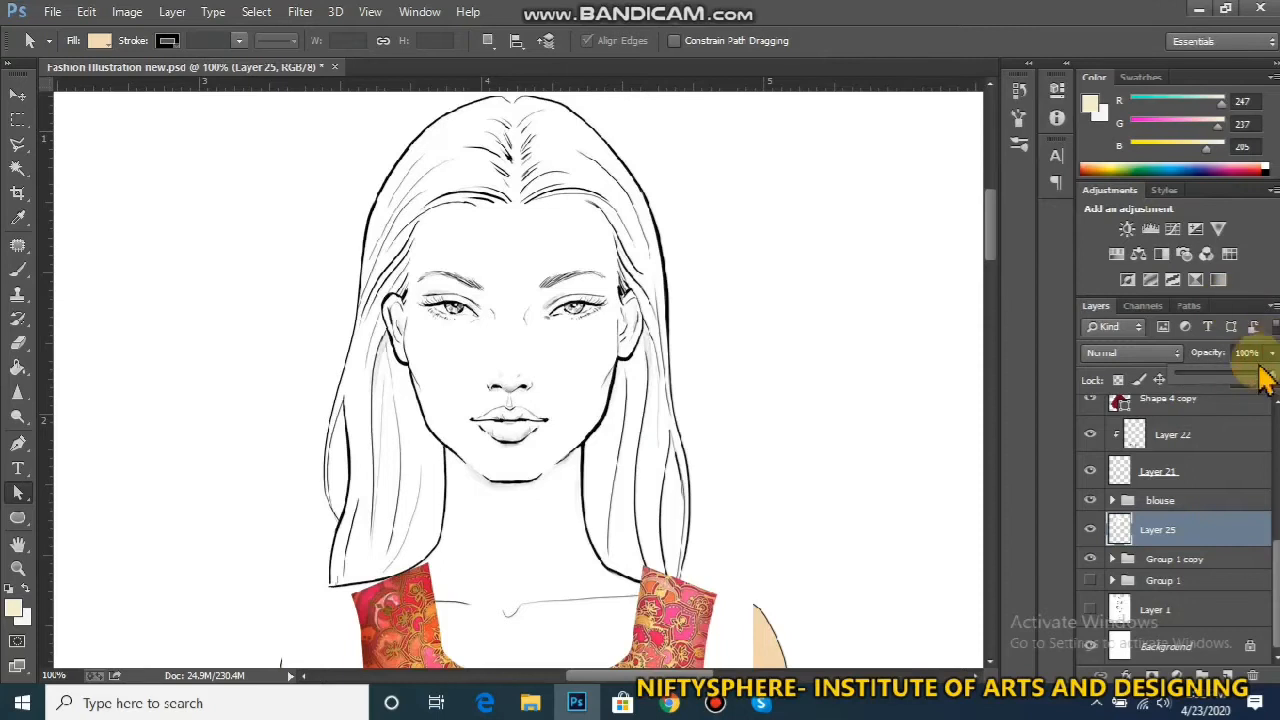
mouse_move(1237, 380)
mouse_down()
mouse_move(1220, 376)
mouse_move(1222, 393)
mouse_up()
Scale the face sketch to about 76.6% width and 76.8% height and align it over the figure's head
key(ctrl+t)
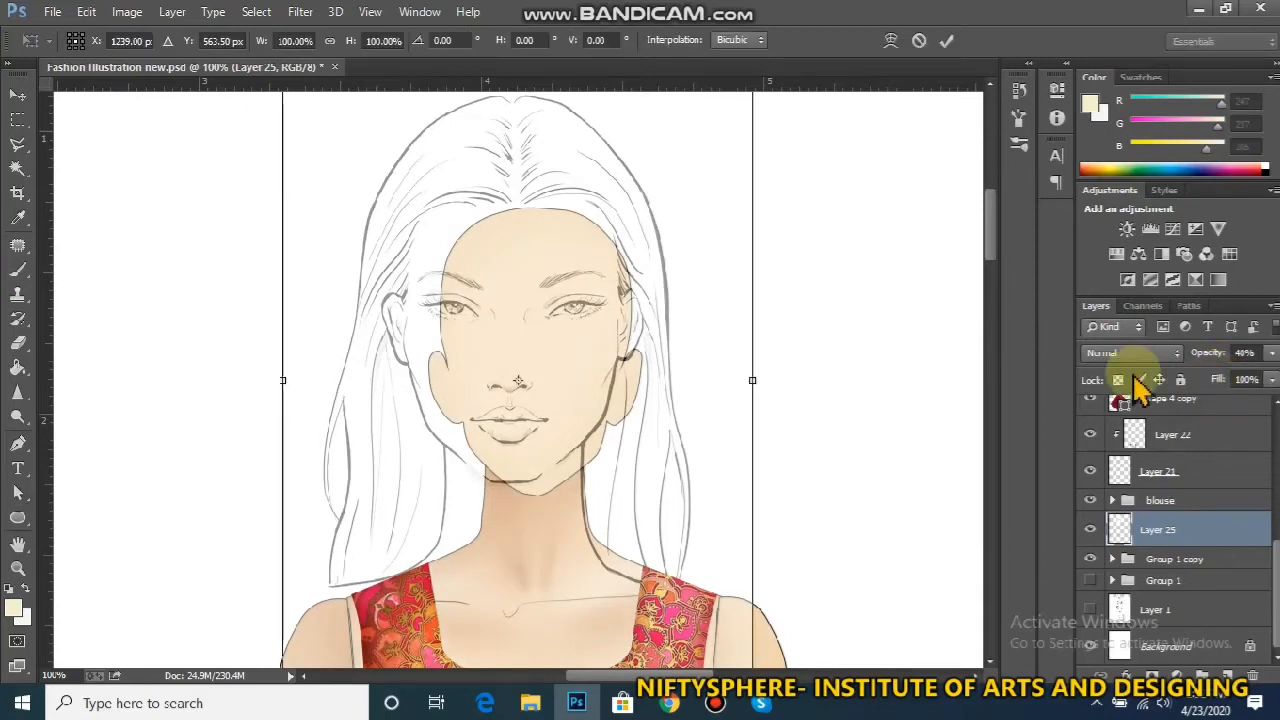
drag(613, 253, 588, 357)
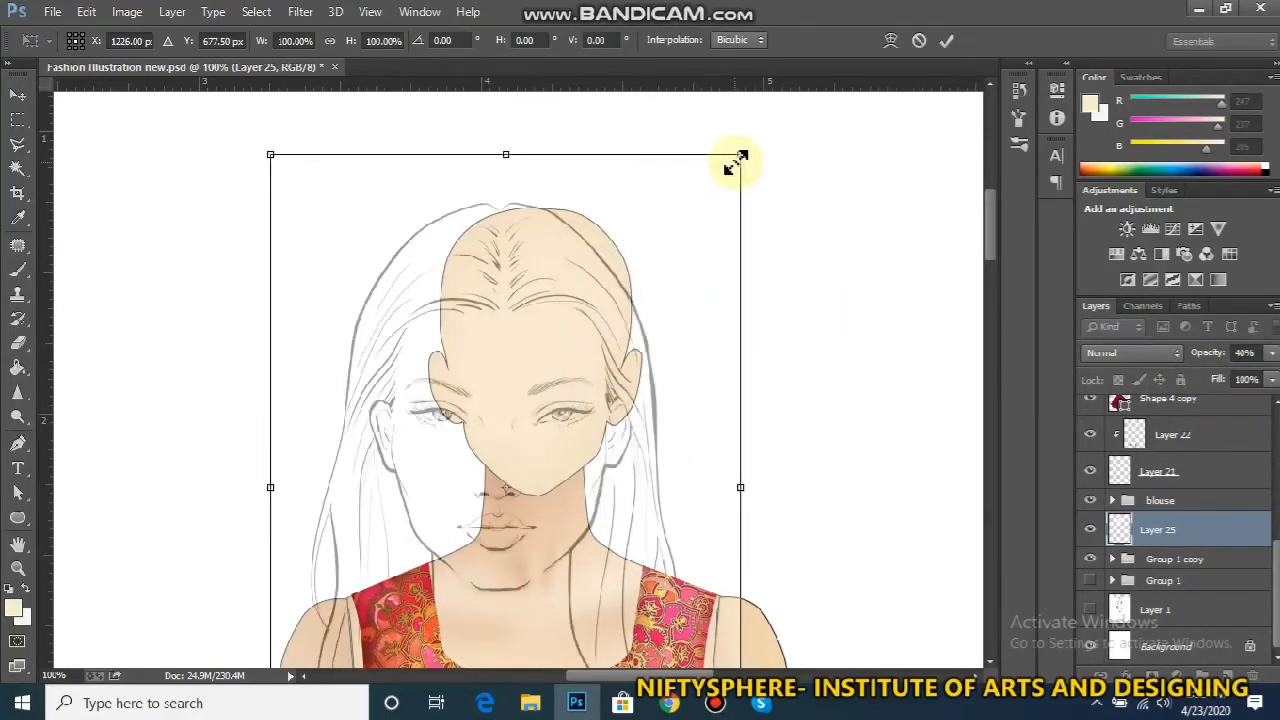
drag(740, 152, 466, 386)
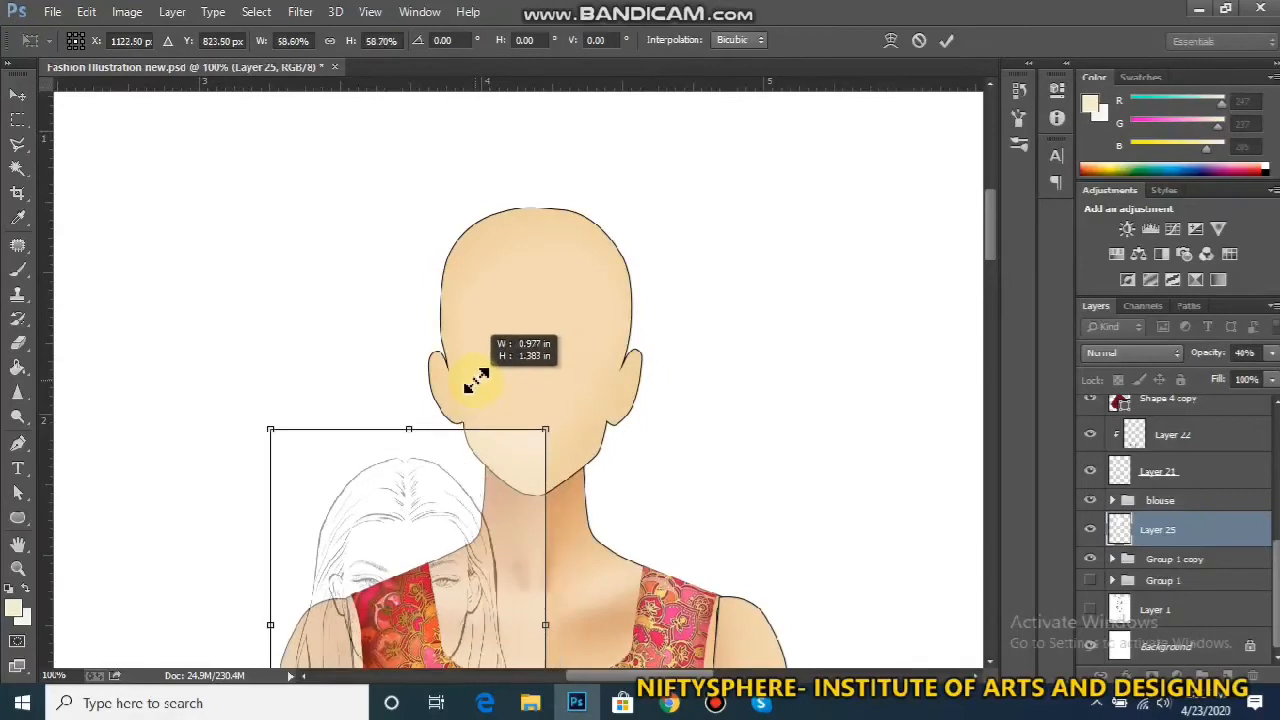
drag(440, 505, 545, 220)
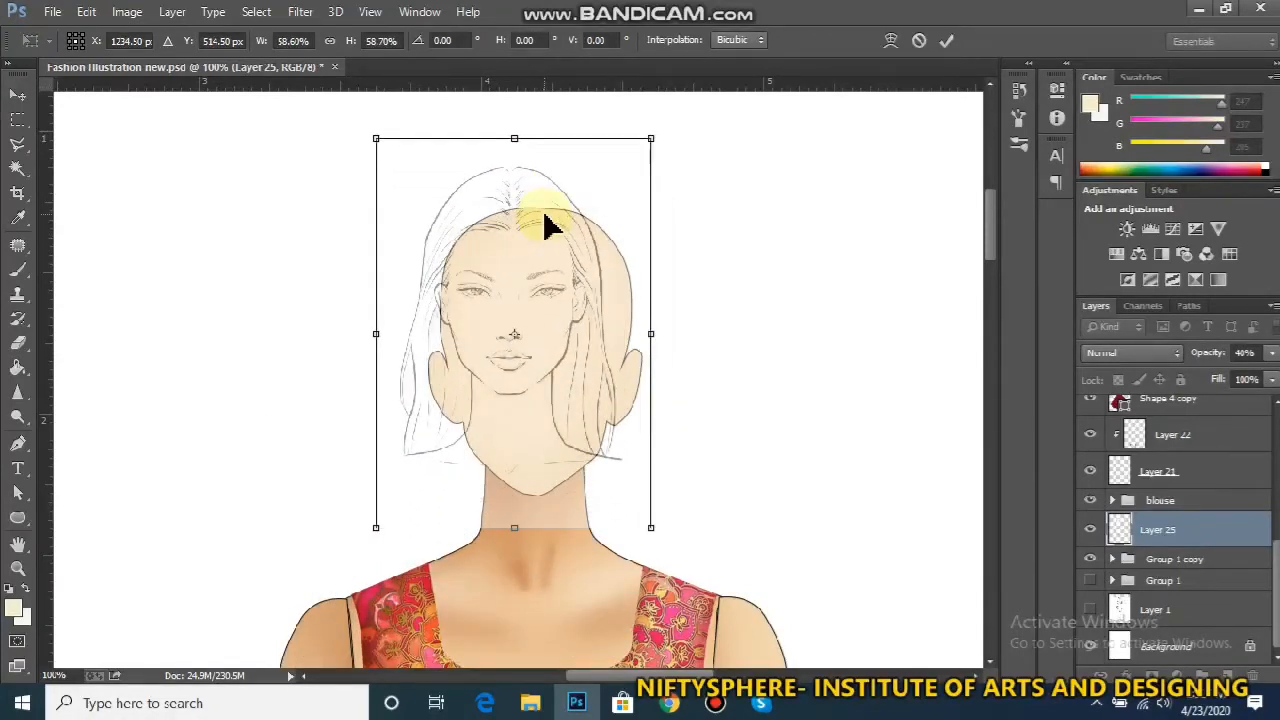
drag(651, 527, 631, 578)
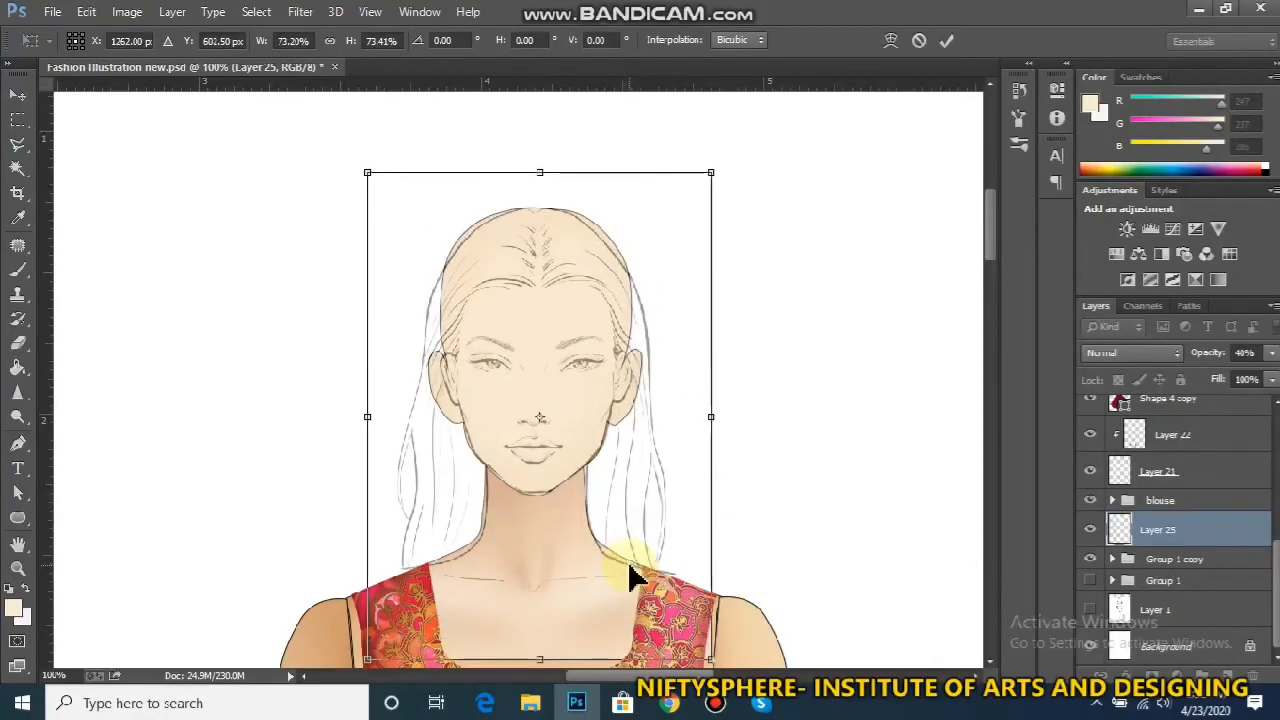
drag(367, 172, 350, 146)
drag(594, 251, 609, 271)
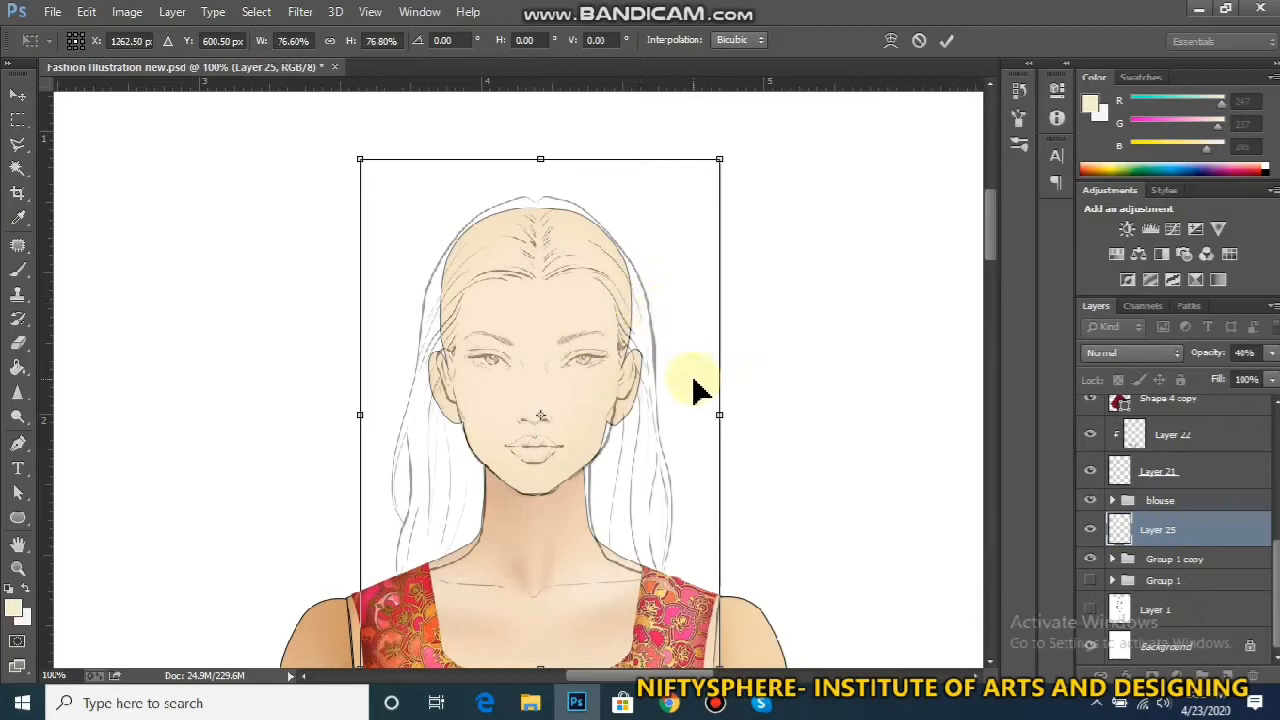
drag(636, 401, 635, 406)
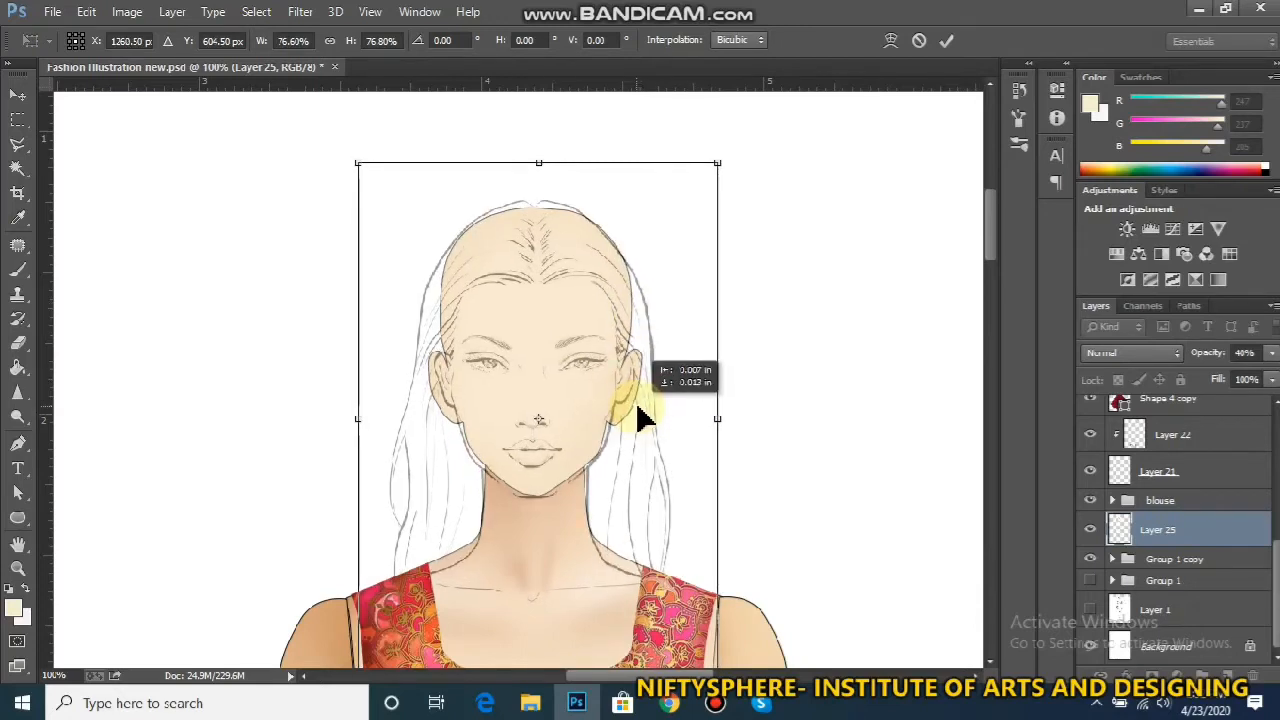
key(Return)
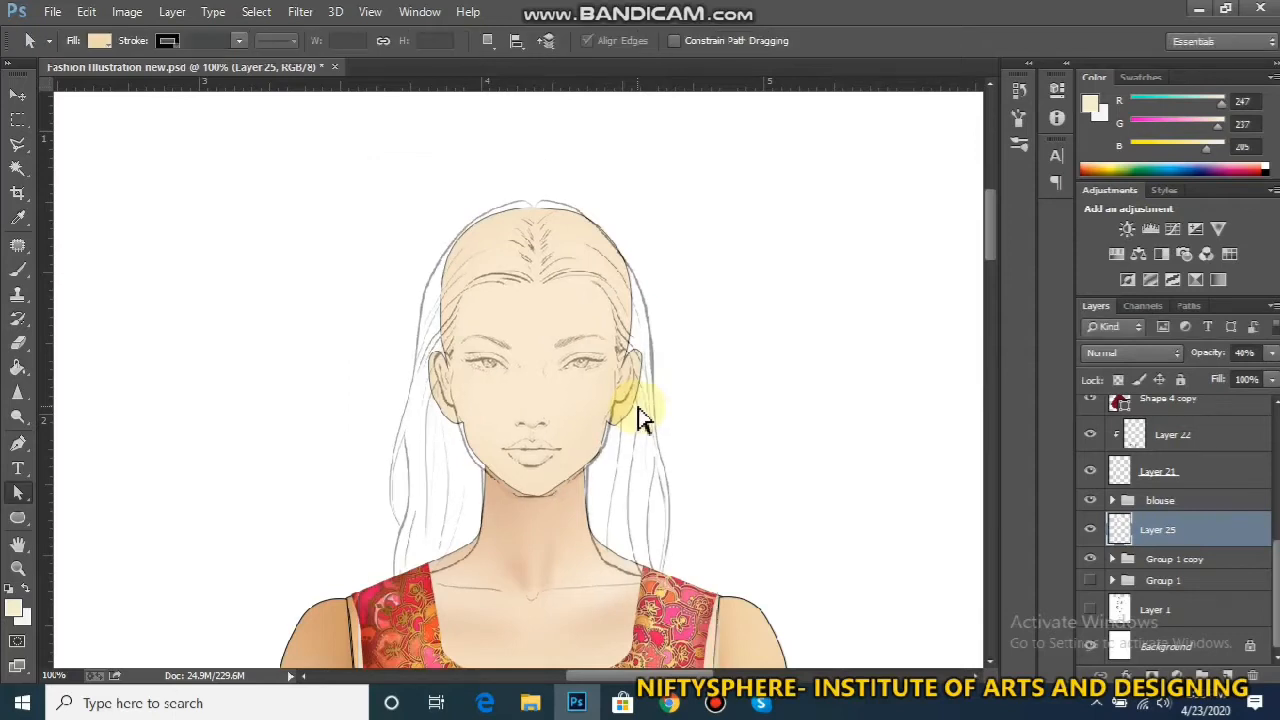
Examine the face sketch's fit on the whole dress figure and in close-up on the head
key(ctrl+minus)
key(ctrl+minus)
key(ctrl+minus)
key(ctrl+minus)
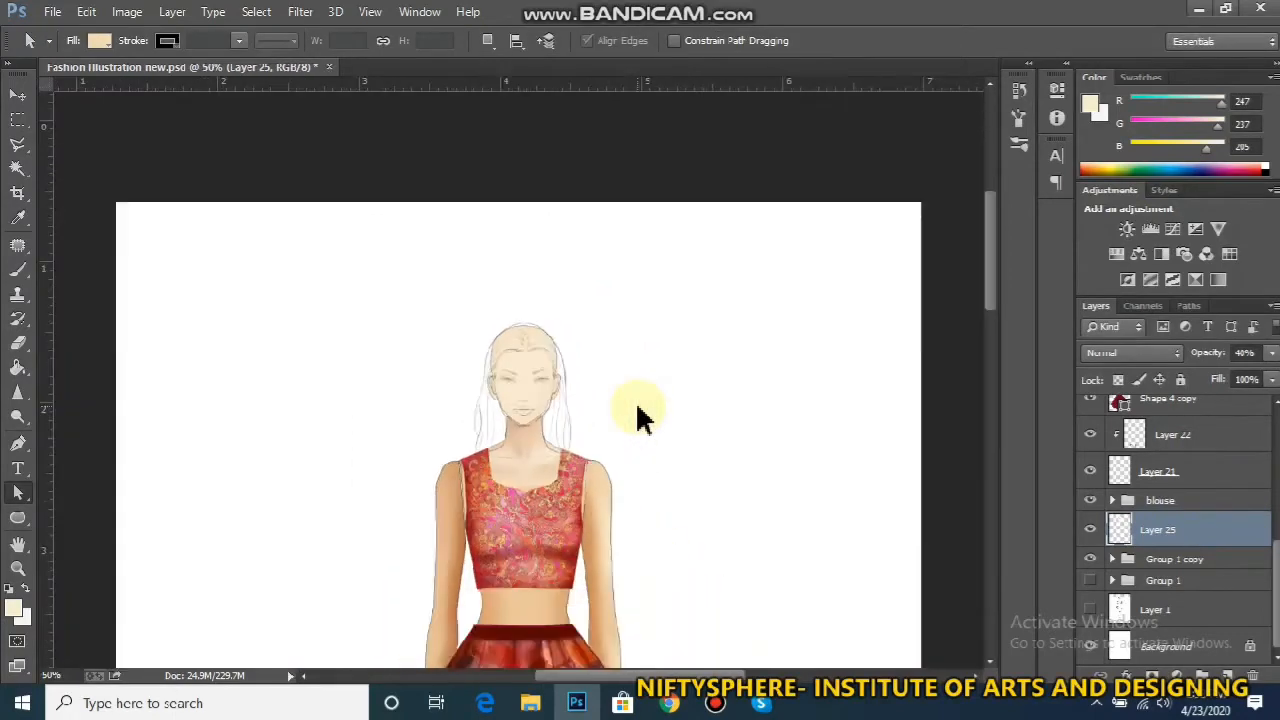
key(ctrl+minus)
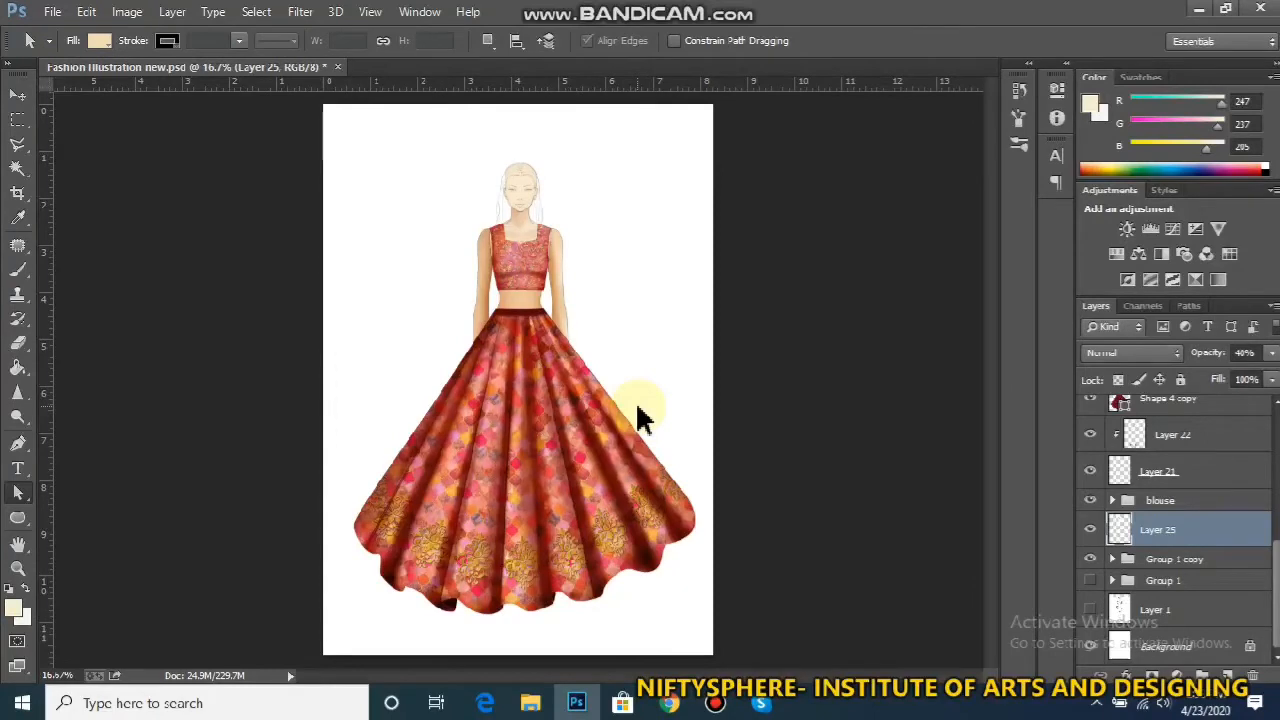
key(ctrl+plus)
key(ctrl+plus)
key(ctrl+plus)
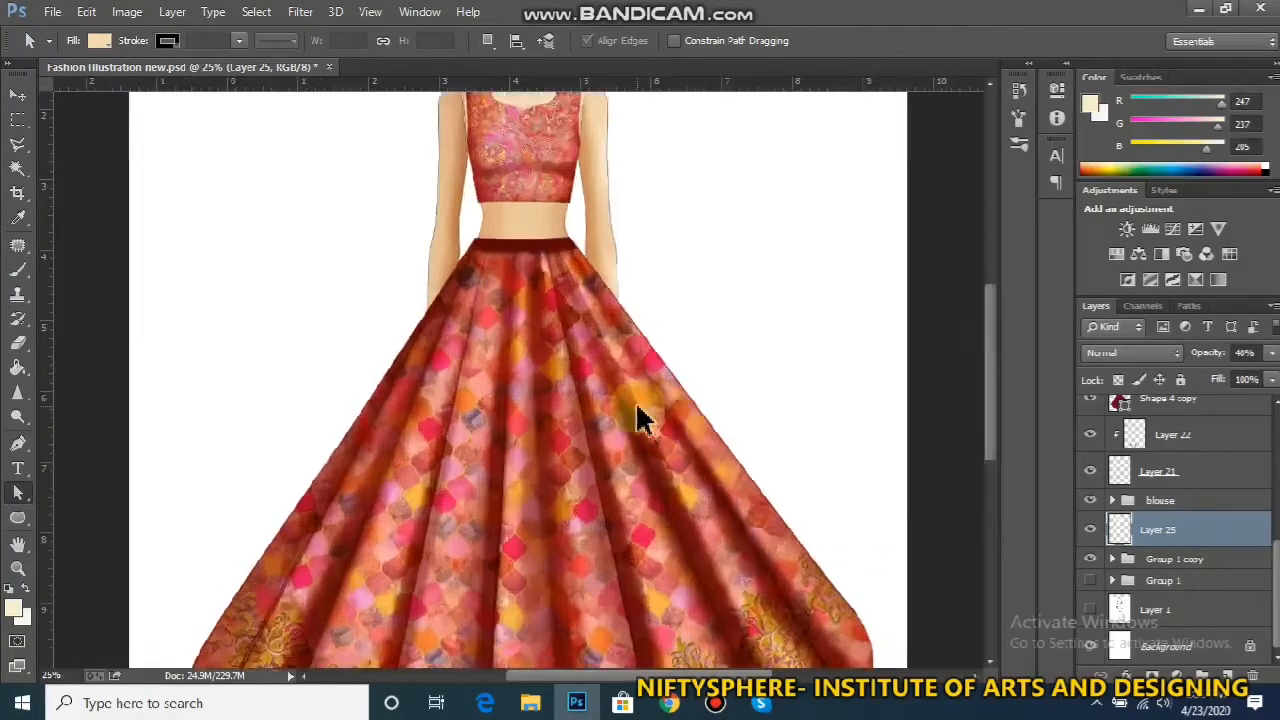
drag(1000, 380, 997, 263)
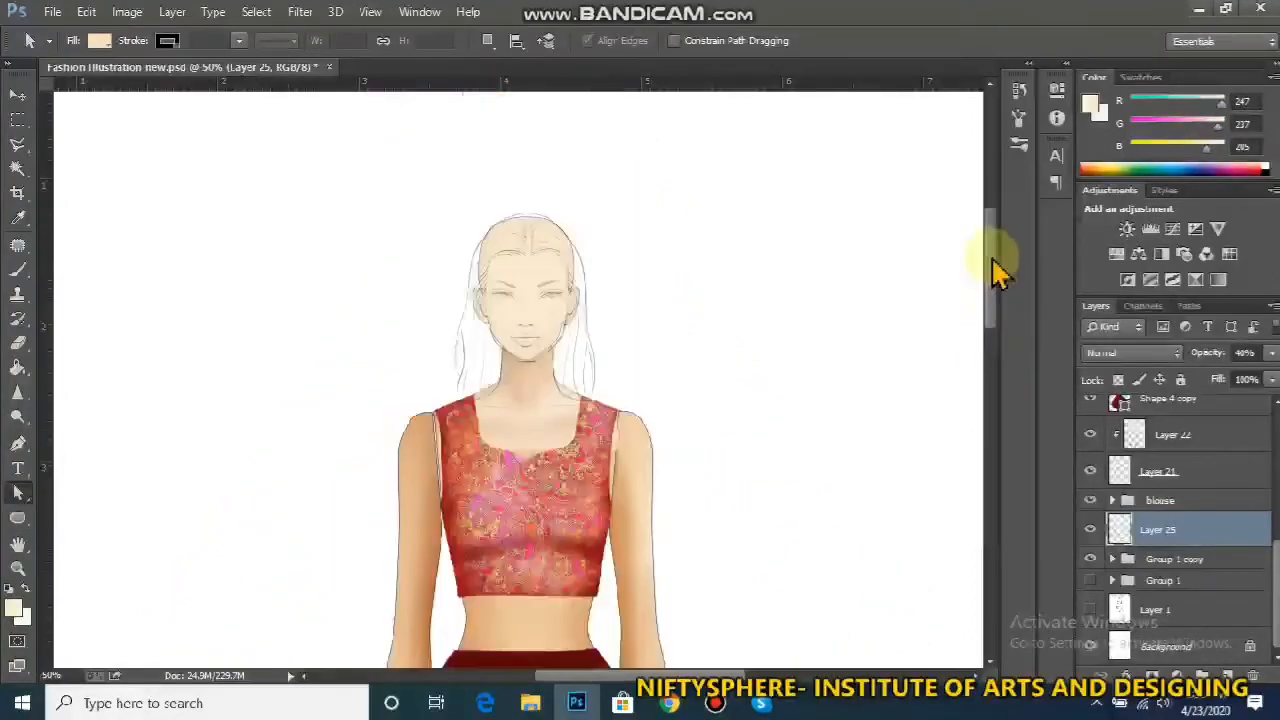
key(ctrl+plus)
key(ctrl+plus)
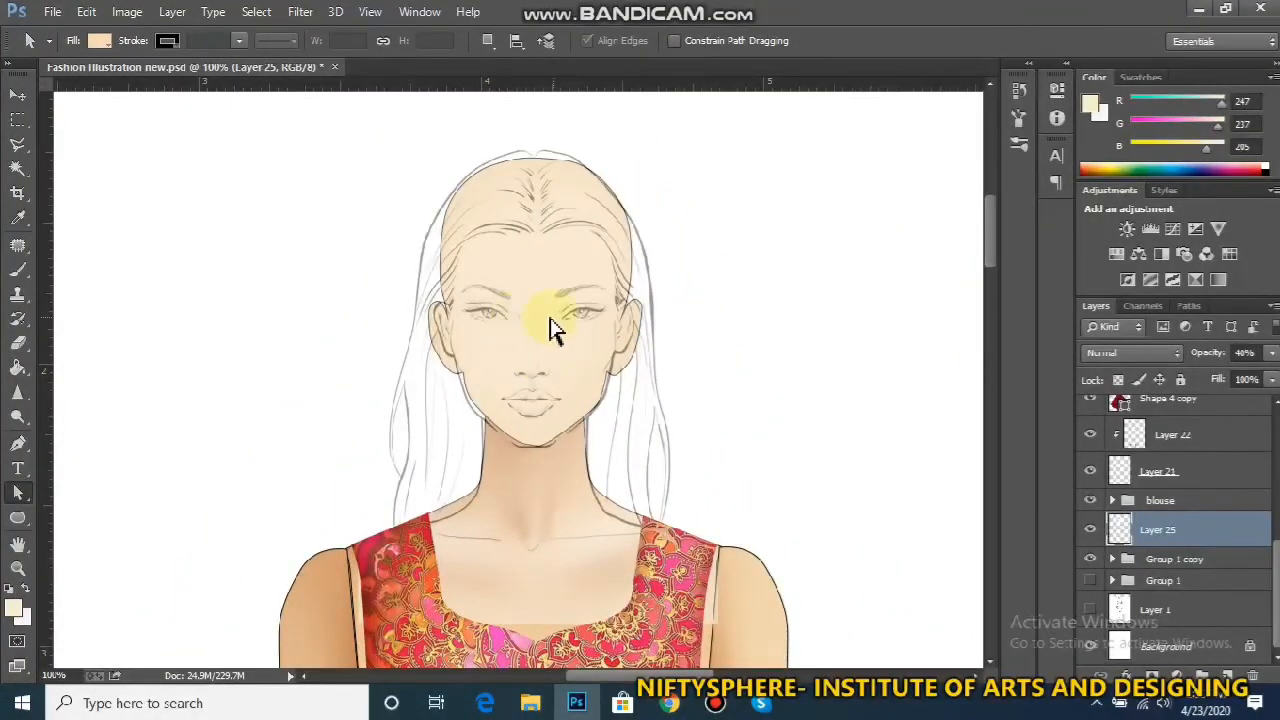
Narrow the face sketch on Layer 25 from both sides to about 94.8% width, matching the figure's head
key(ctrl+t)
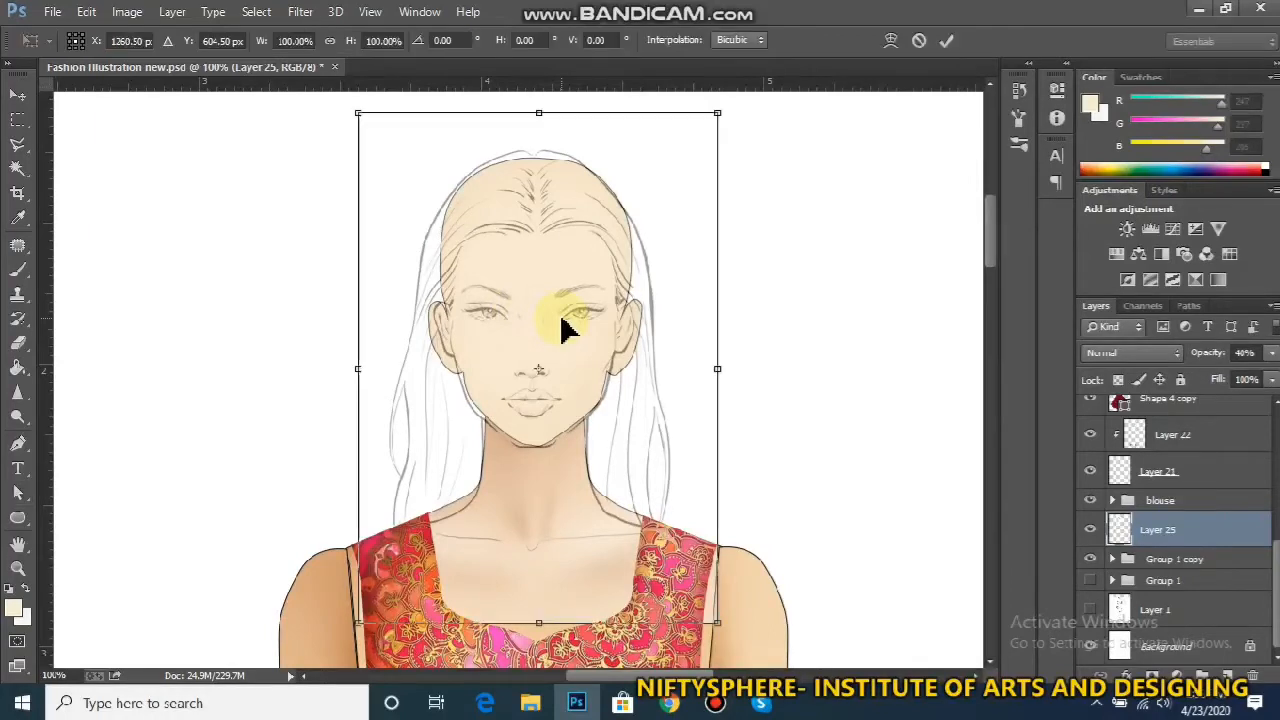
drag(358, 374, 367, 372)
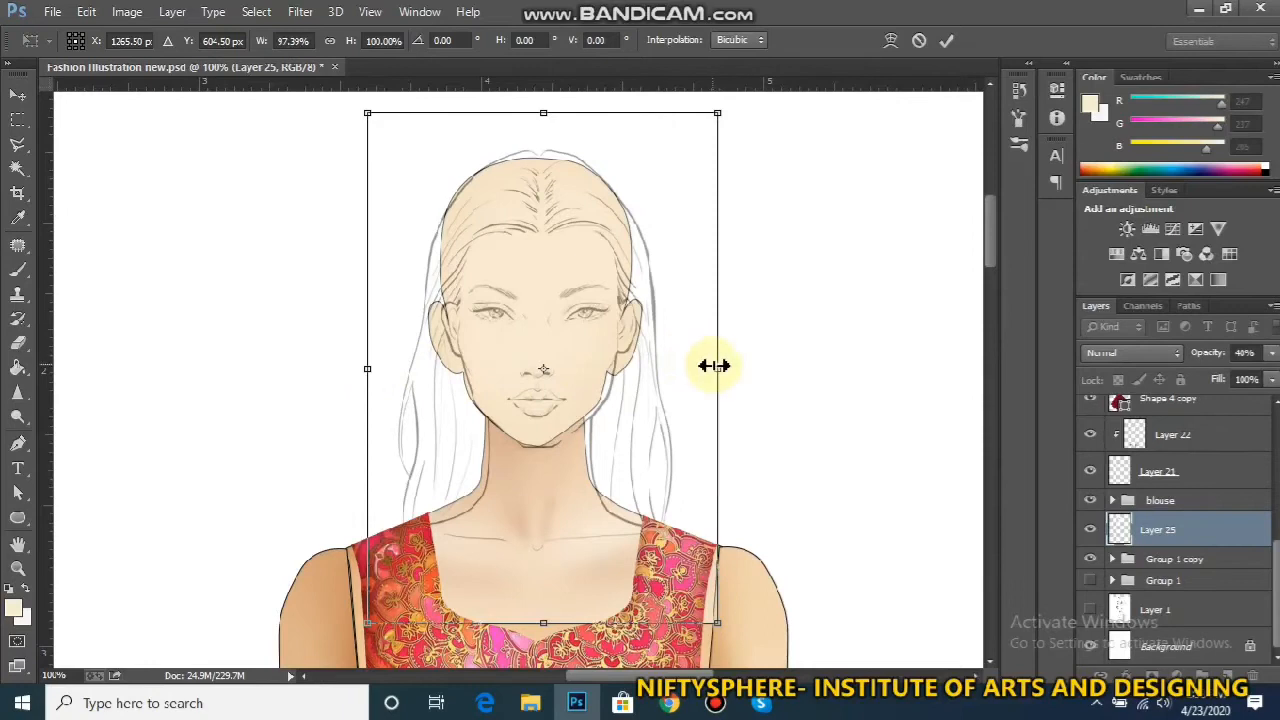
drag(713, 366, 705, 366)
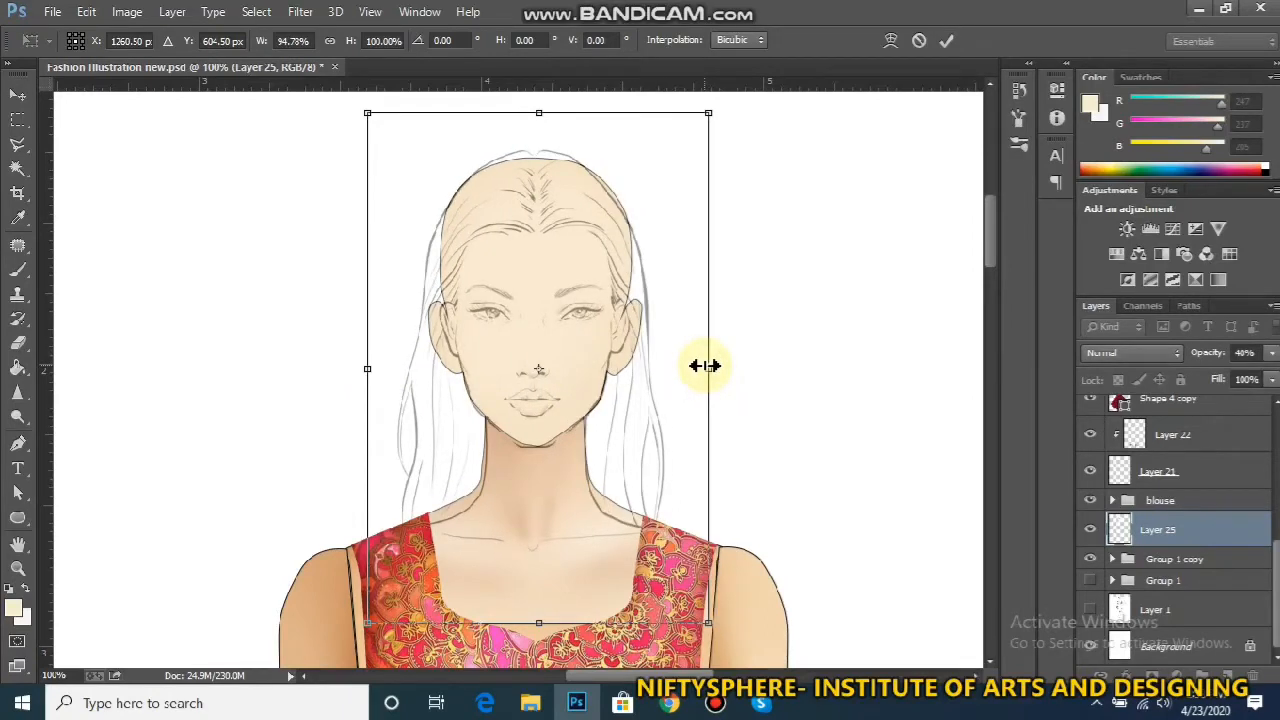
key(Return)
key(a)
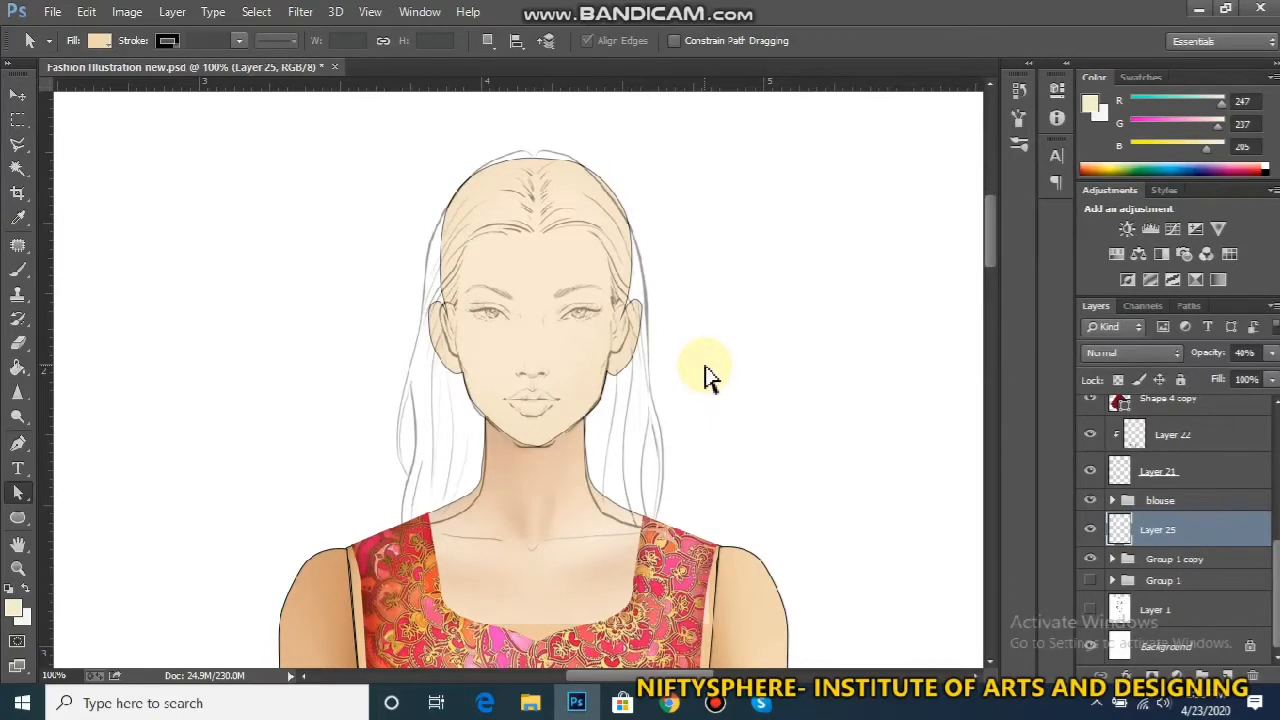
Examine the narrowed face sketch's fit on the whole figure and in close-up on the face
key(ctrl+minus)
key(ctrl+minus)
key(ctrl+minus)
key(ctrl+minus)
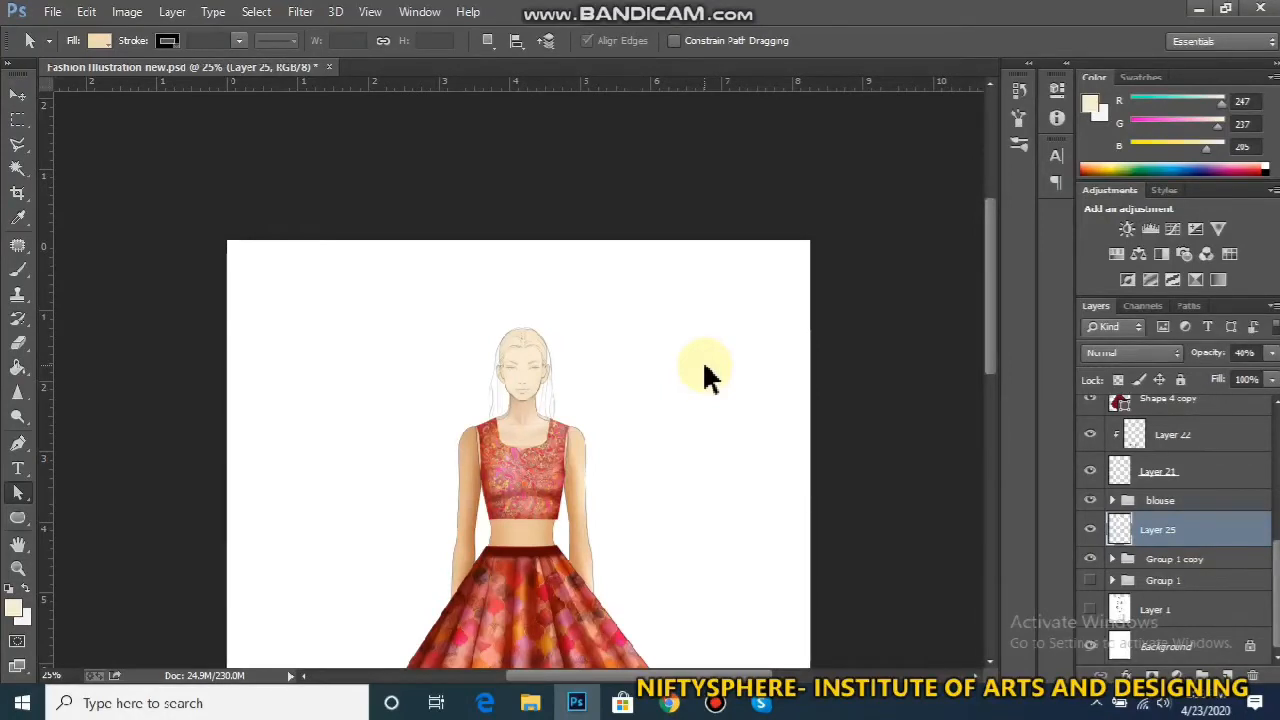
key(ctrl+plus)
key(ctrl+plus)
key(ctrl+plus)
key(ctrl+plus)
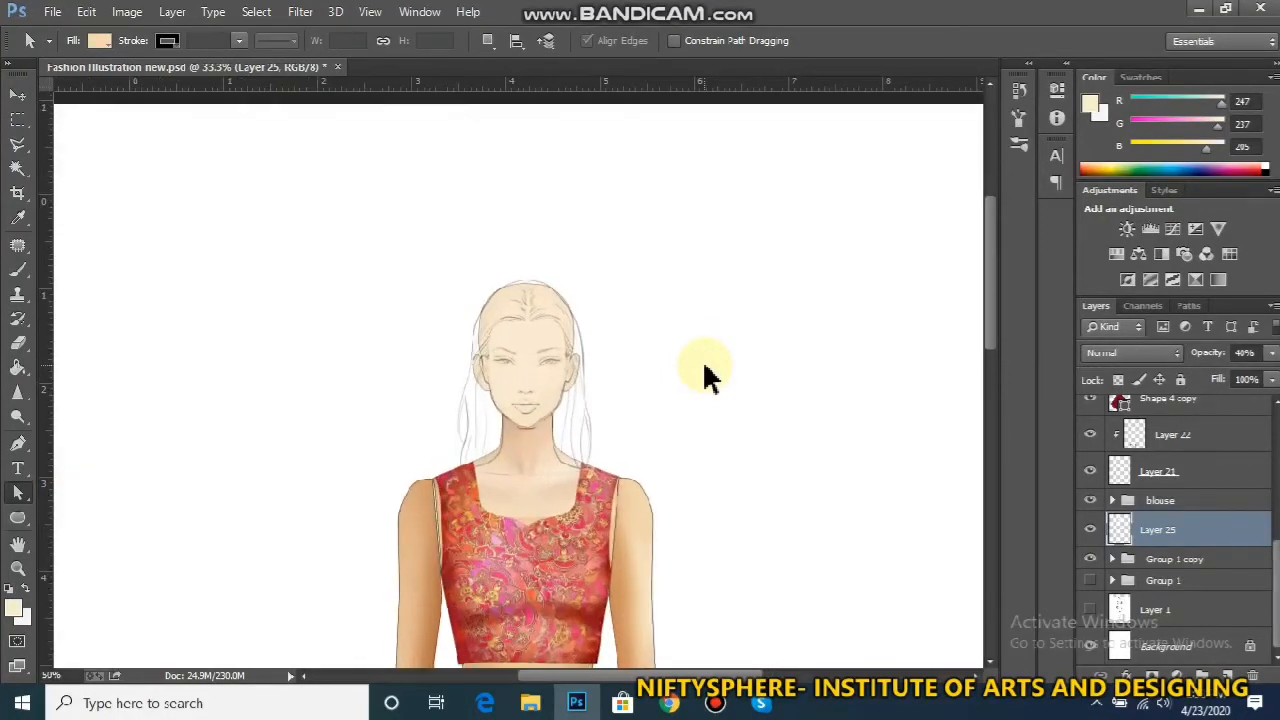
key(ctrl+plus)
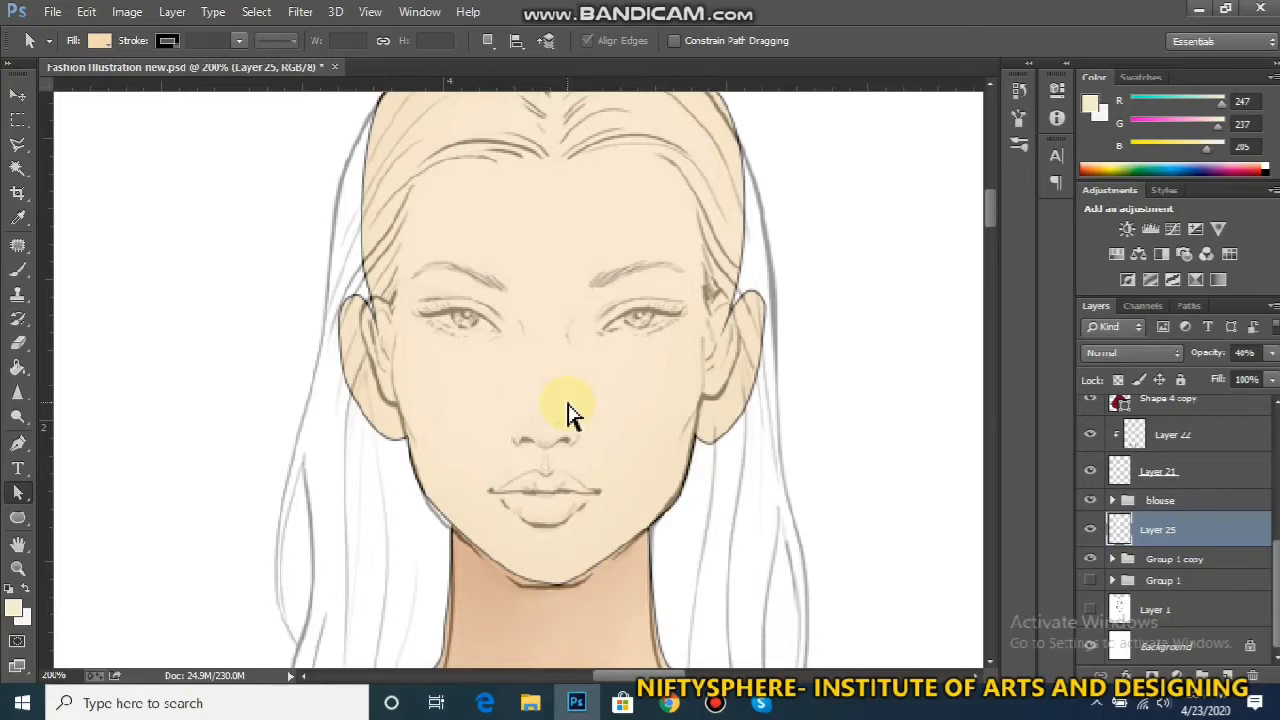
Load the Basic Brushes set for the Eraser and choose the 36 px hard round tip, enlarged to 111 px
click(18, 342)
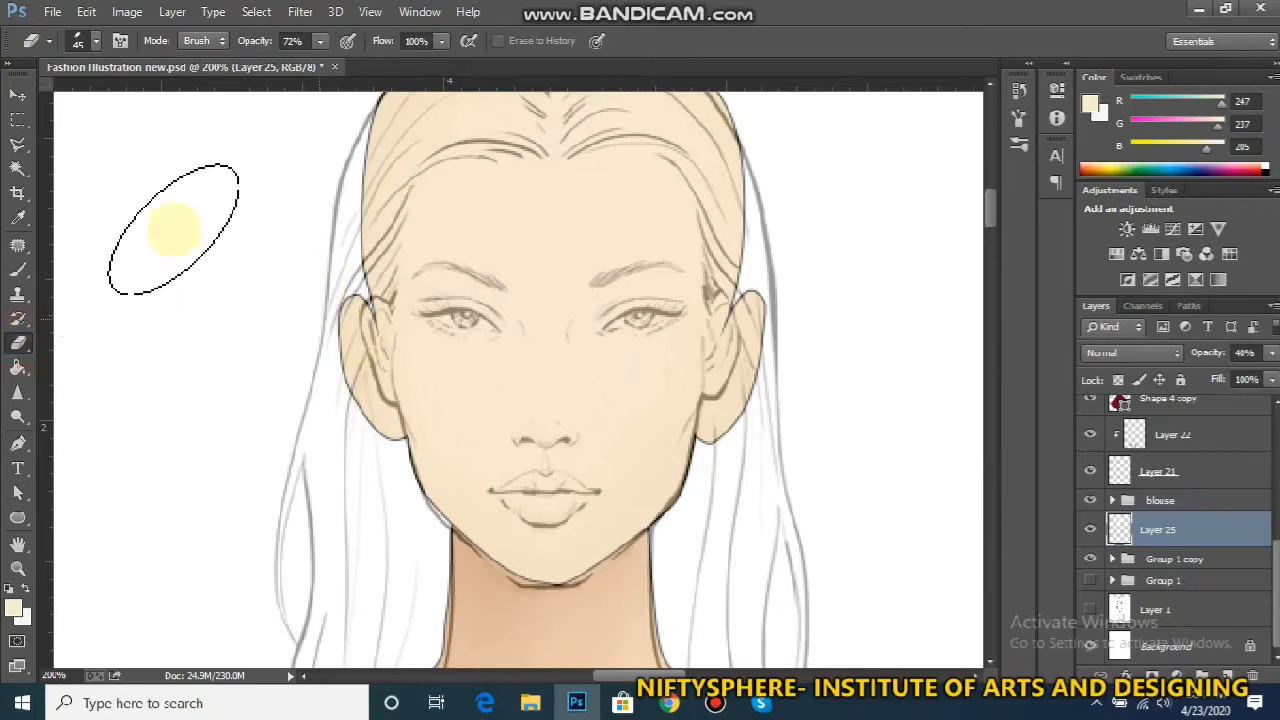
click(95, 41)
click(243, 73)
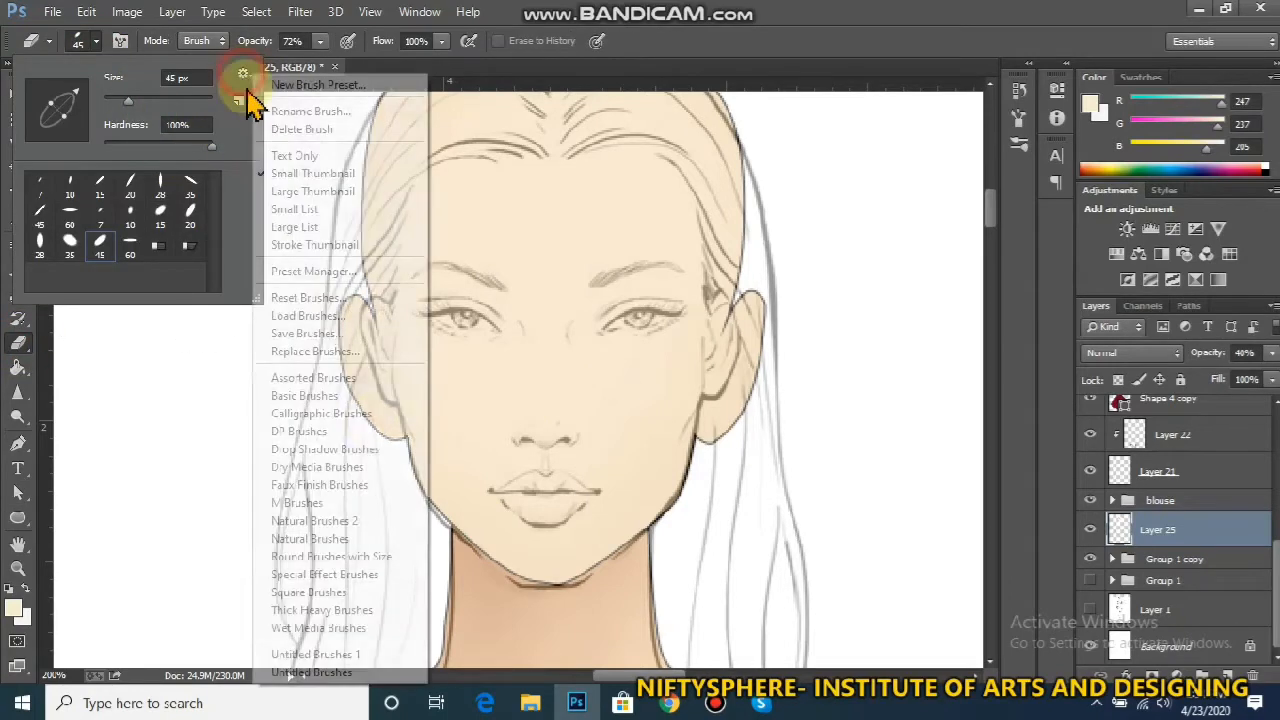
click(351, 400)
key(Return)
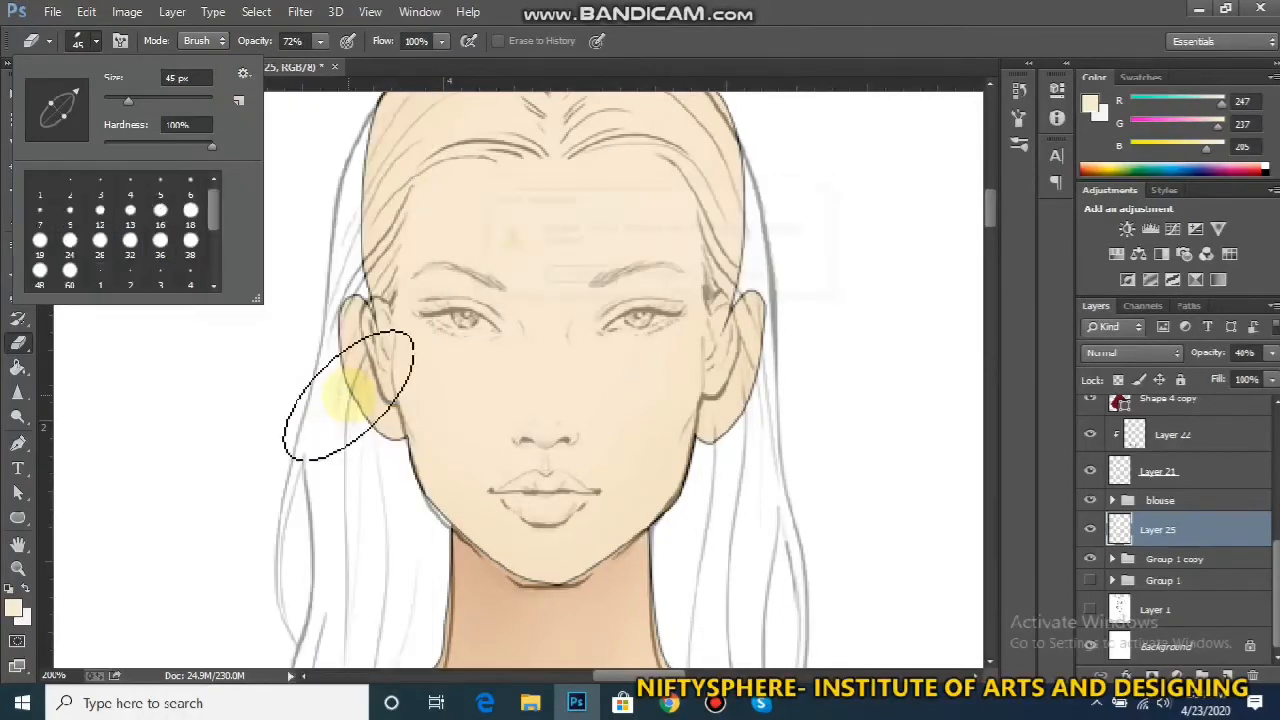
click(160, 240)
drag(123, 100, 161, 100)
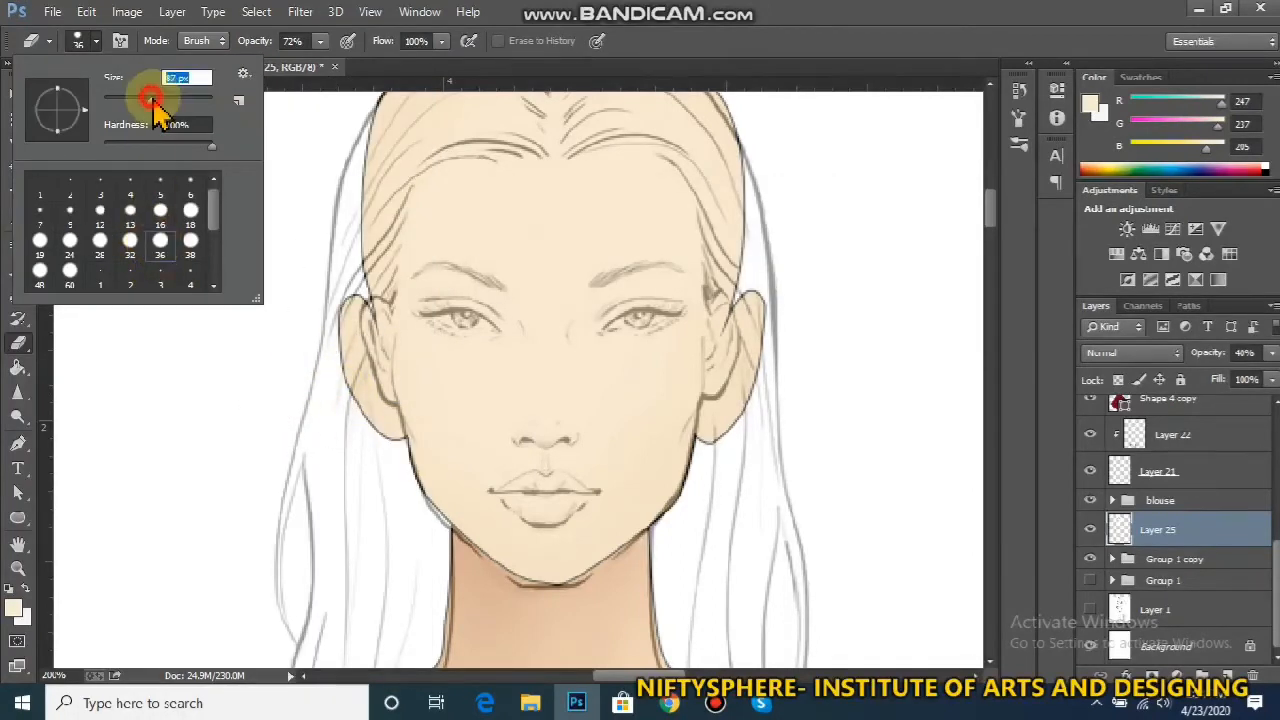
Erase the face sketch's hair and ear lines along both sides of the head and across the forehead top
drag(268, 406, 243, 383)
mouse_move(270, 285)
mouse_down()
mouse_move(273, 269)
mouse_move(273, 360)
mouse_move(291, 375)
mouse_move(286, 486)
mouse_up()
mouse_move(267, 259)
mouse_down()
mouse_move(269, 216)
mouse_move(266, 228)
mouse_move(300, 220)
mouse_up()
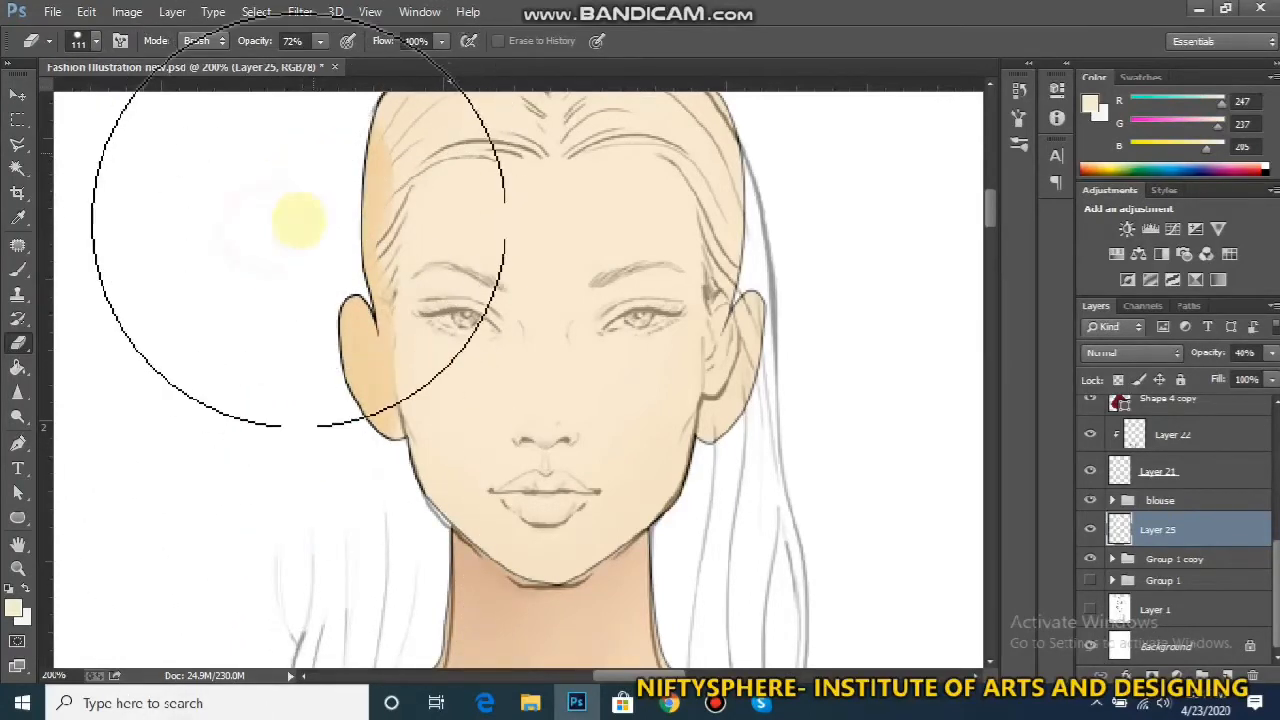
mouse_move(793, 204)
mouse_down()
mouse_move(810, 335)
mouse_move(797, 149)
mouse_up()
click(817, 500)
click(813, 167)
mouse_move(690, 110)
mouse_down()
mouse_move(503, 96)
mouse_move(348, 115)
mouse_move(745, 89)
mouse_move(392, 77)
mouse_move(359, 206)
mouse_move(336, 175)
mouse_up()
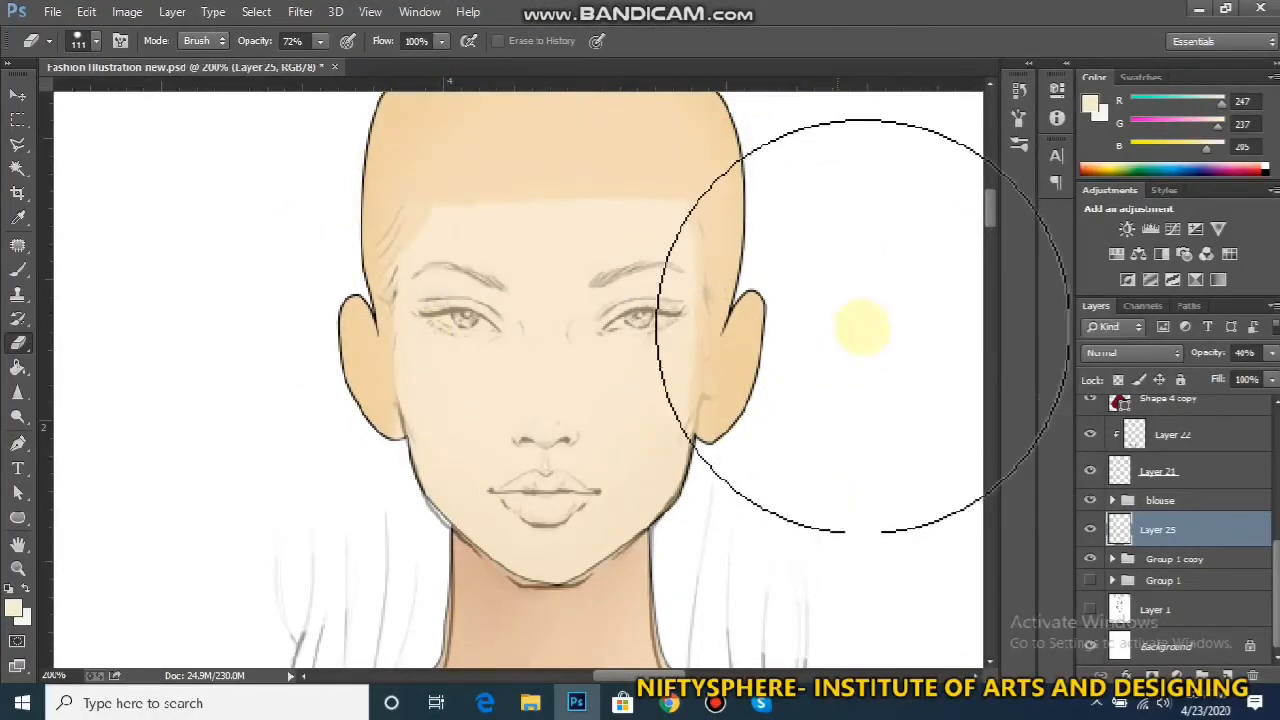
Erase the face sketch's remaining hair, neck and jaw lines below the face
drag(996, 207, 995, 231)
click(663, 336)
mouse_move(684, 460)
mouse_down()
mouse_move(474, 468)
mouse_move(625, 569)
mouse_move(245, 433)
mouse_move(180, 336)
mouse_move(261, 320)
mouse_move(471, 417)
mouse_move(164, 297)
mouse_move(306, 395)
mouse_move(236, 278)
mouse_move(372, 416)
mouse_move(426, 415)
mouse_move(393, 316)
mouse_move(249, 239)
mouse_move(432, 292)
mouse_move(313, 225)
mouse_move(337, 232)
mouse_move(469, 304)
mouse_move(568, 336)
mouse_move(542, 346)
mouse_move(741, 274)
mouse_move(576, 323)
mouse_move(664, 295)
mouse_move(757, 331)
mouse_move(825, 420)
mouse_move(863, 415)
mouse_move(939, 338)
mouse_move(950, 250)
mouse_up()
key(v)
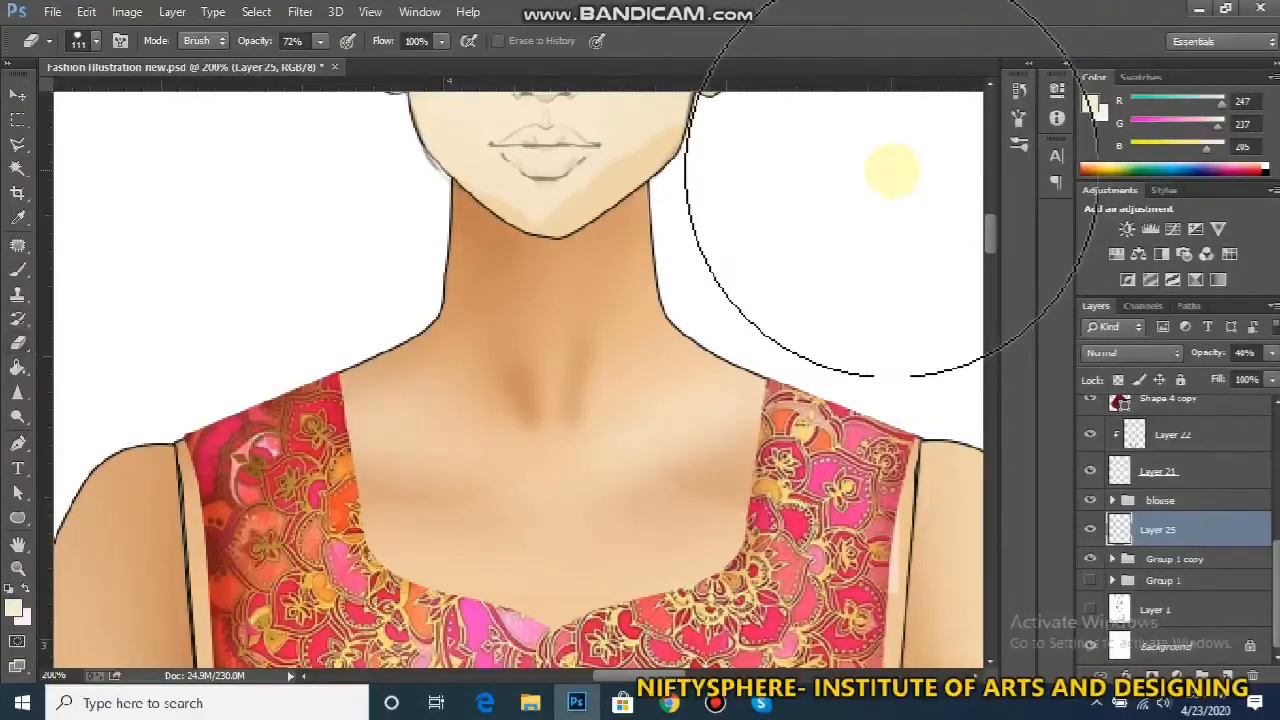
scroll(991, 229, up, 5)
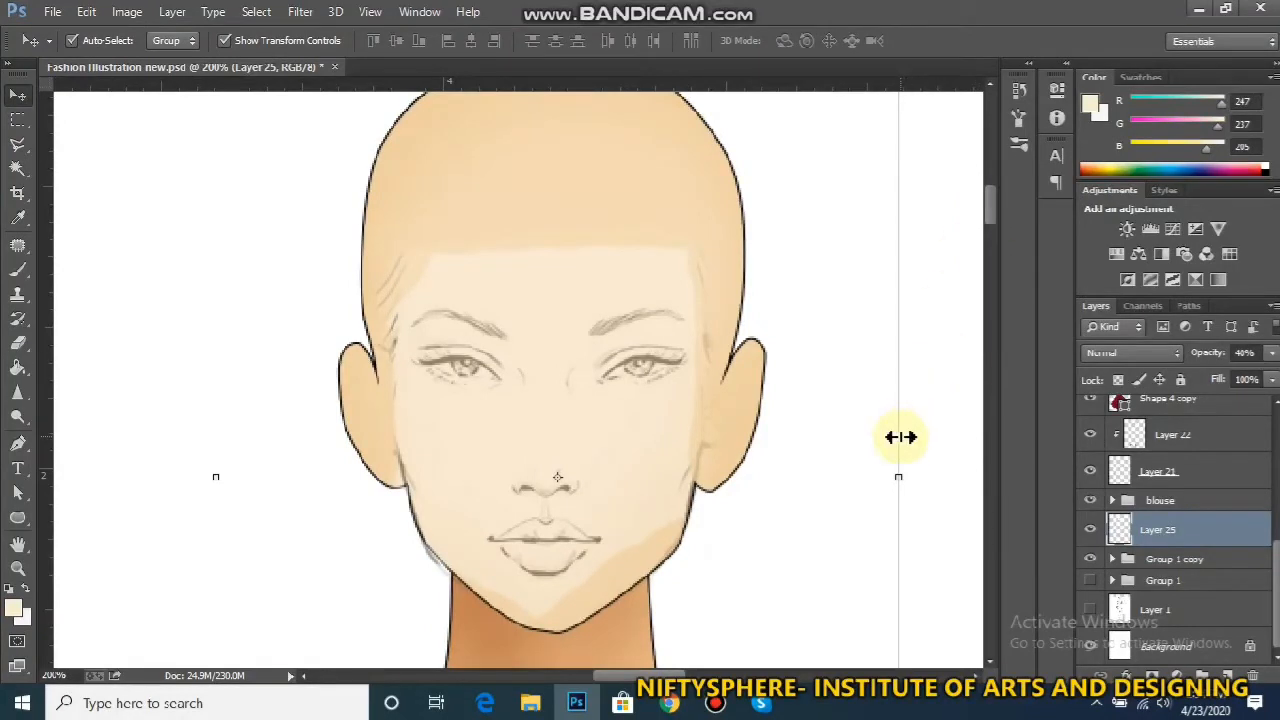
Add a new empty layer above the face sketch and place a vertical guide through the centre of the face
key(ctrl+shift+n)
key(Return)
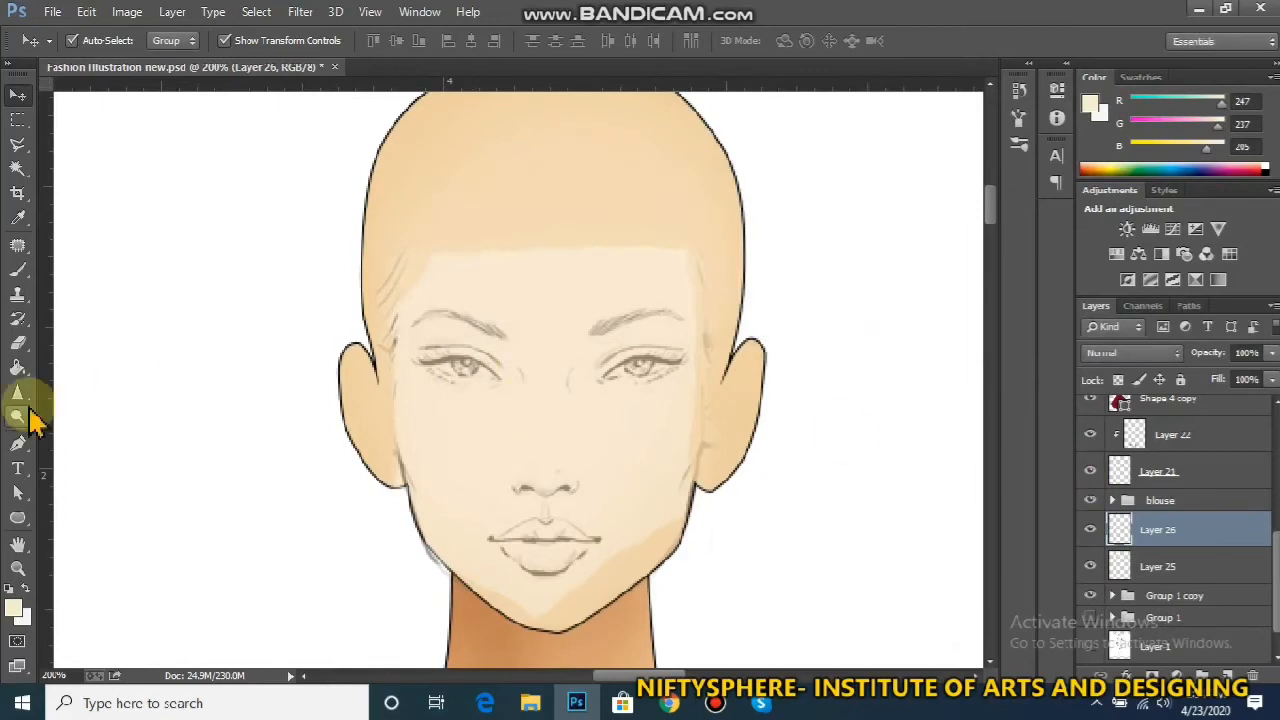
click(18, 443)
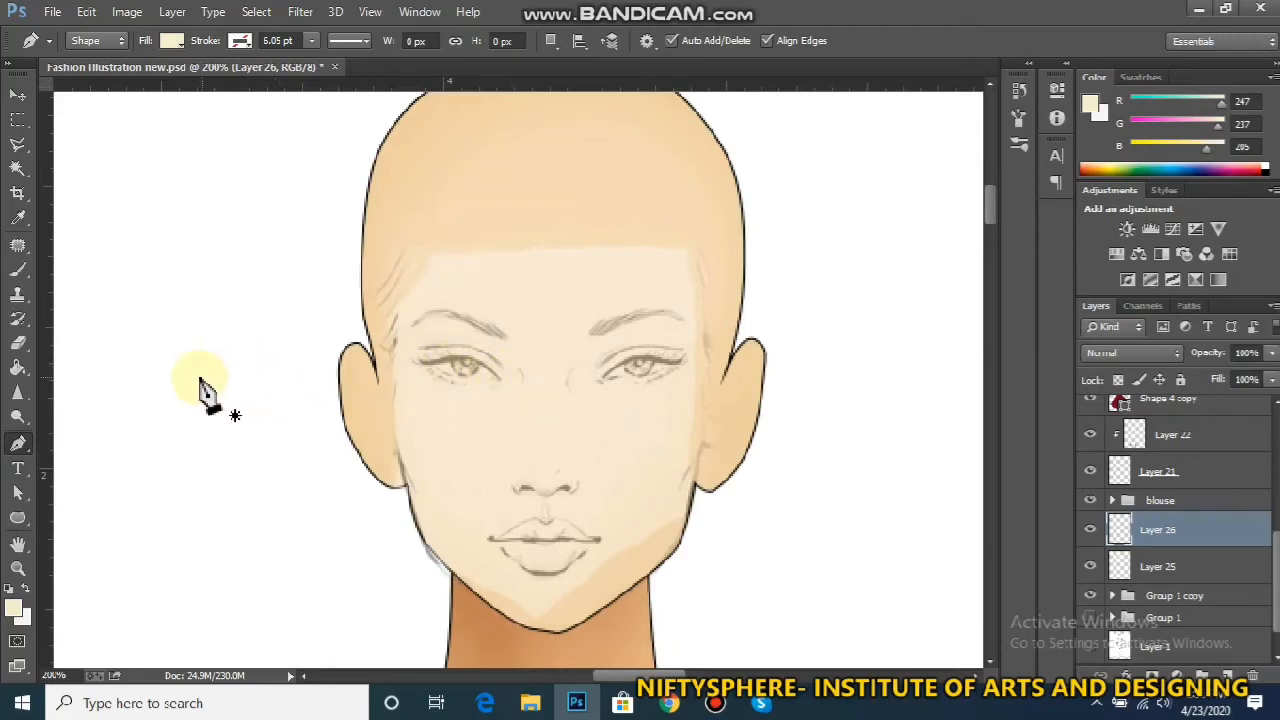
drag(47, 375, 547, 411)
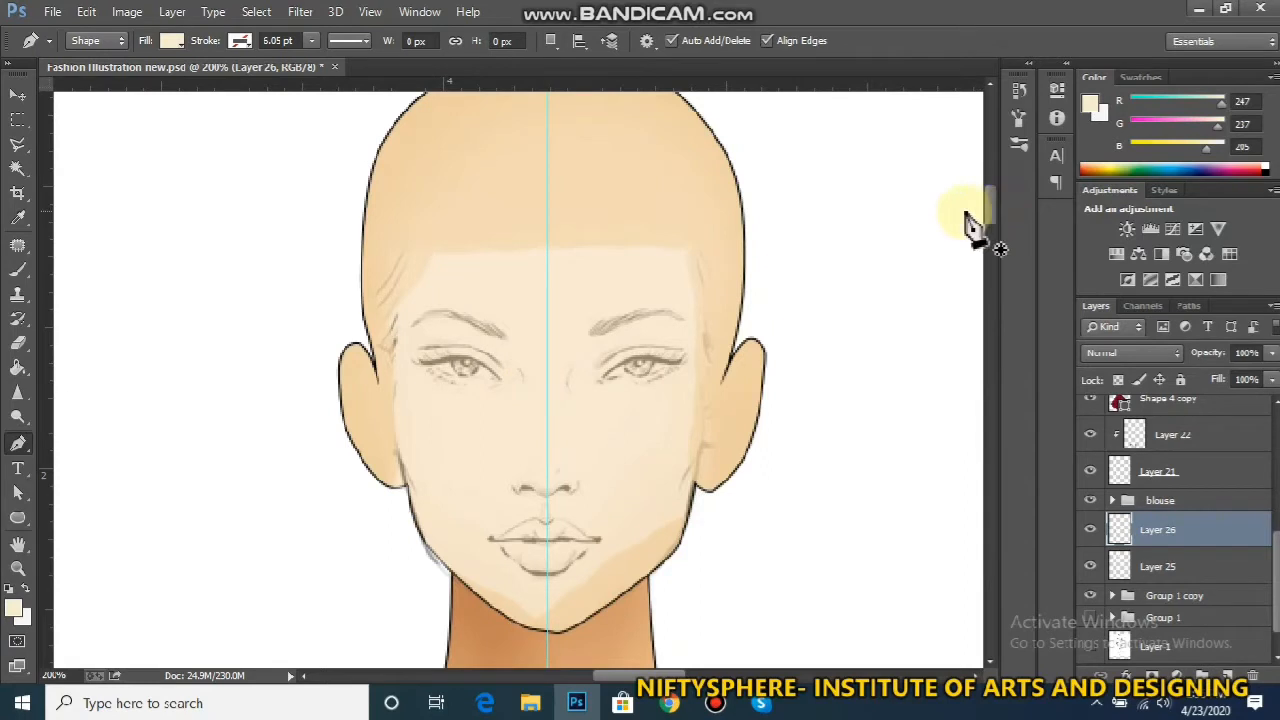
Set the Pen tool to Path mode for tracing the eyes in close-up
key(ctrl+plus)
key(ctrl+plus)
key(ctrl+plus)
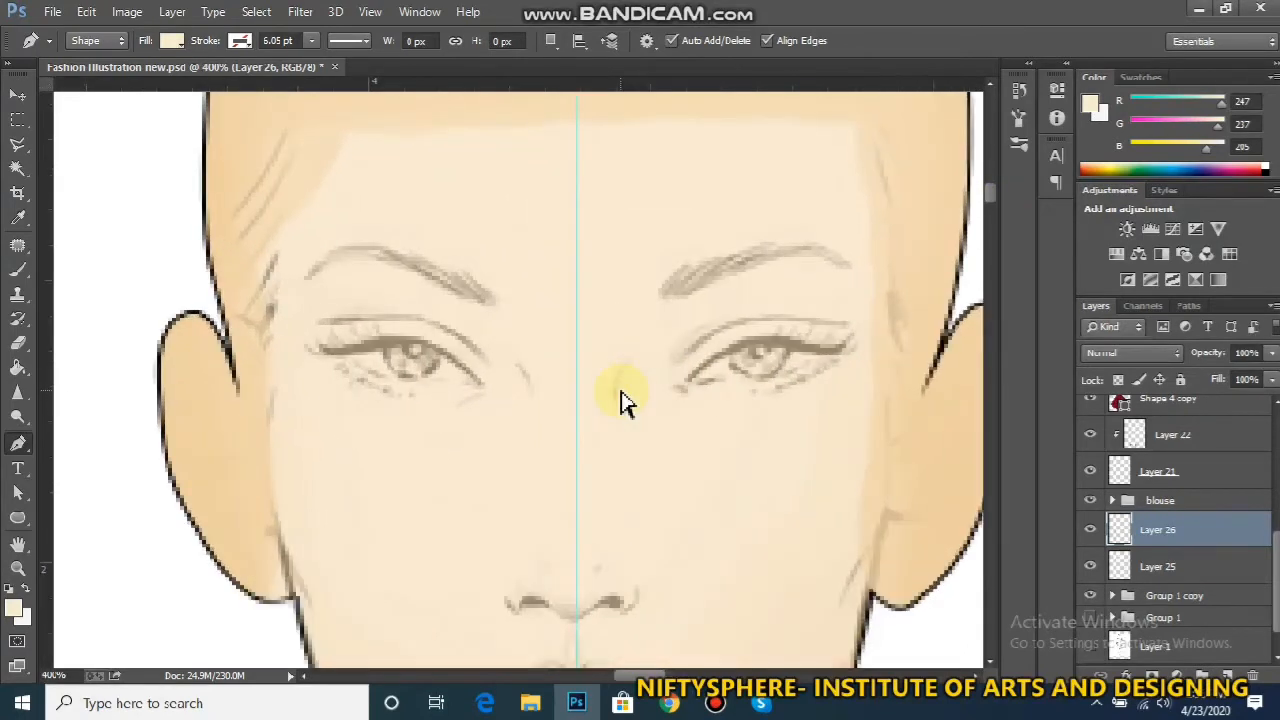
mouse_move(631, 676)
mouse_down()
mouse_move(650, 677)
mouse_move(639, 677)
mouse_up()
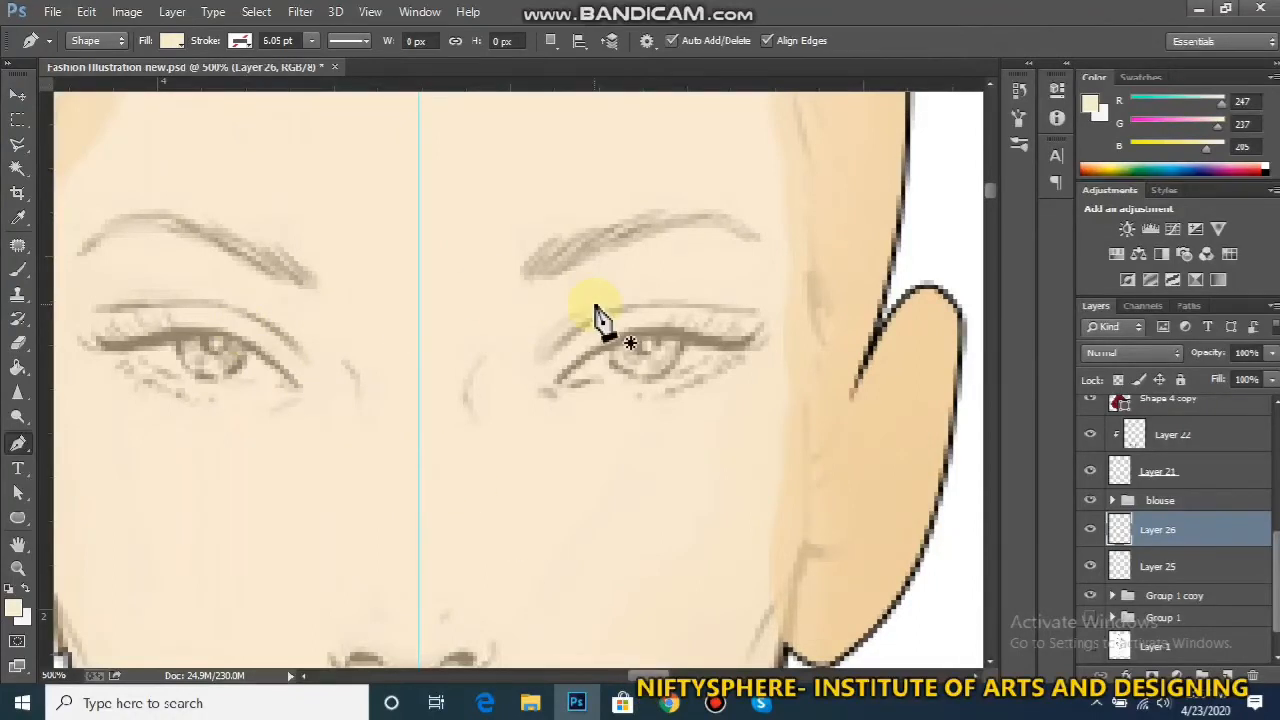
click(94, 45)
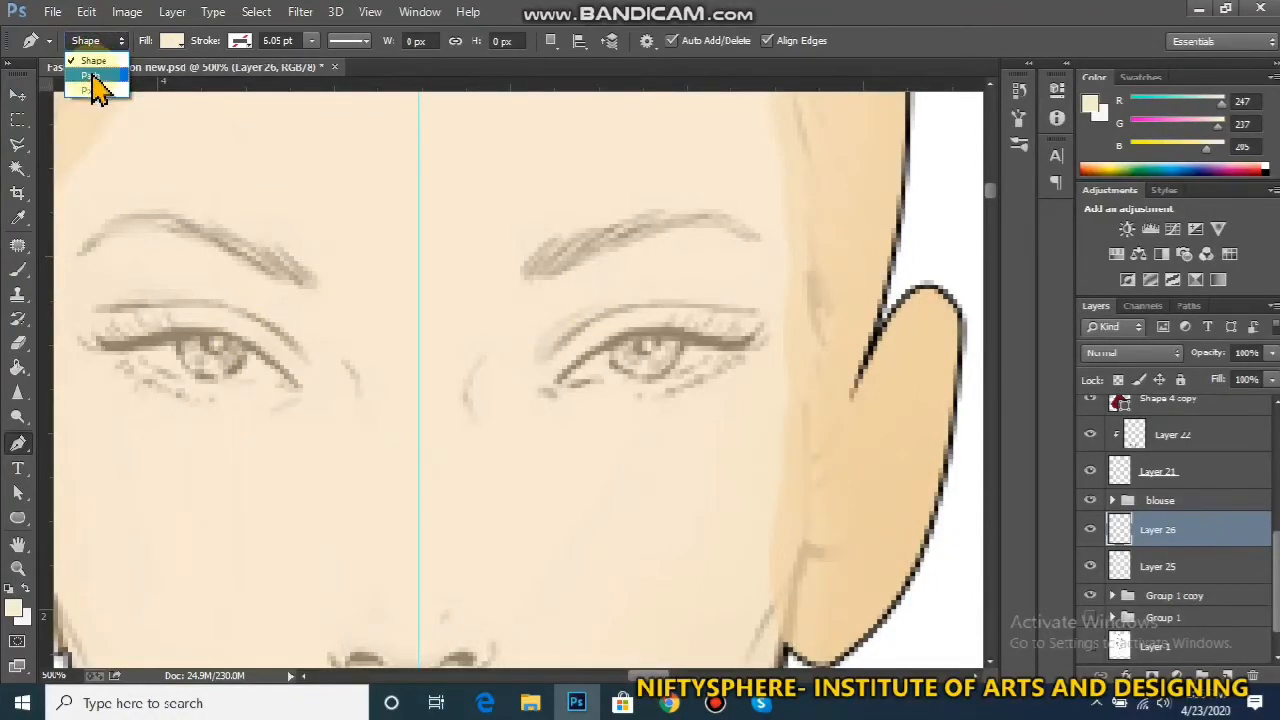
click(94, 62)
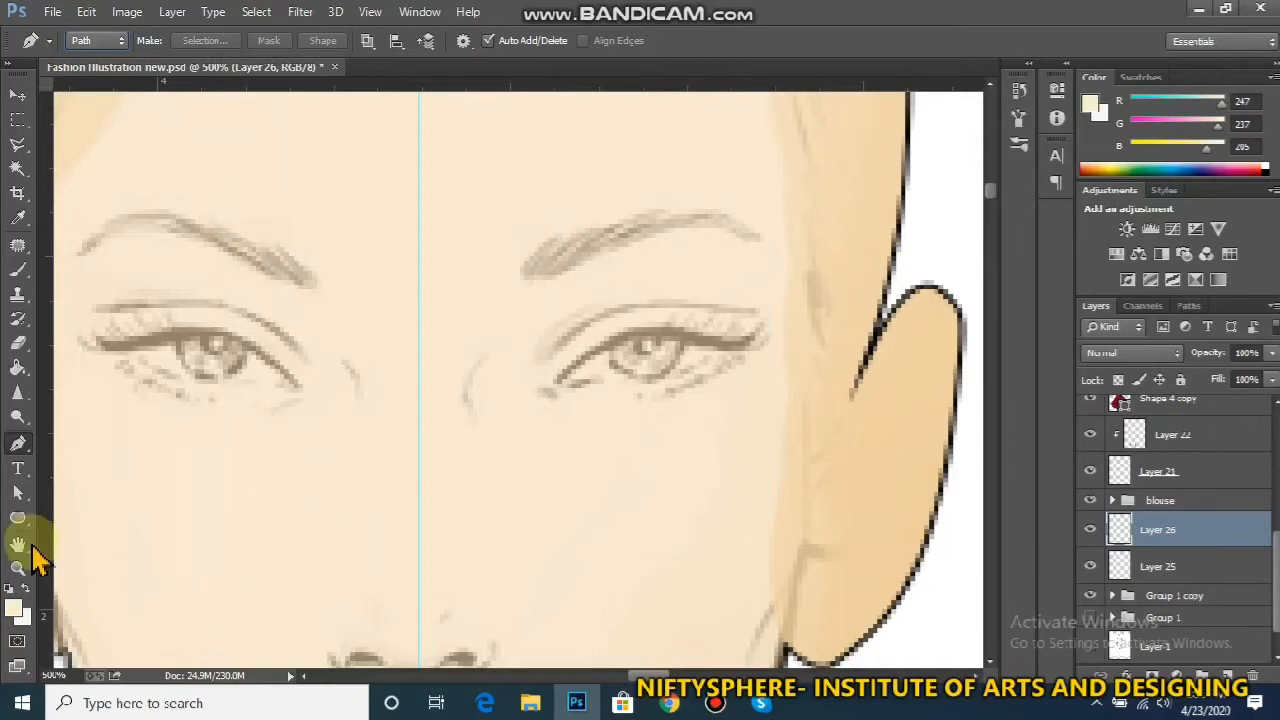
Set up a hard round brush at 2 px size and 100% hardness with the foreground colour 070707
click(17, 269)
click(94, 42)
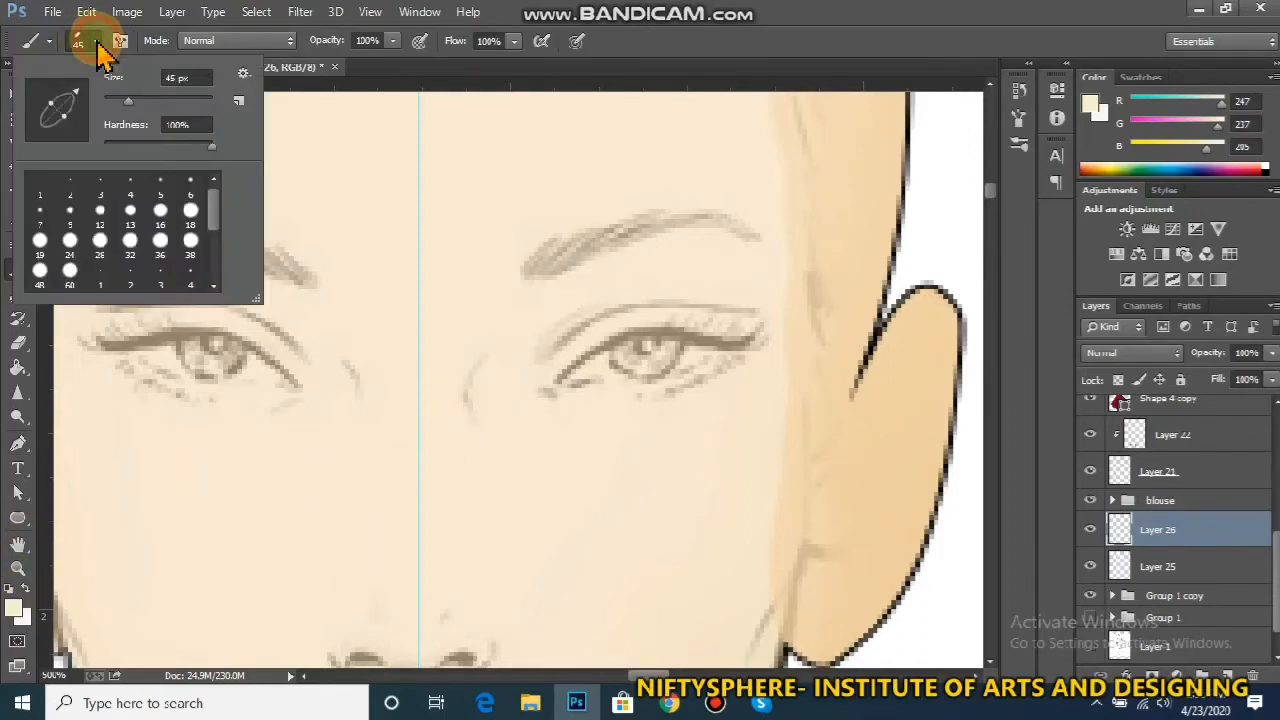
click(131, 185)
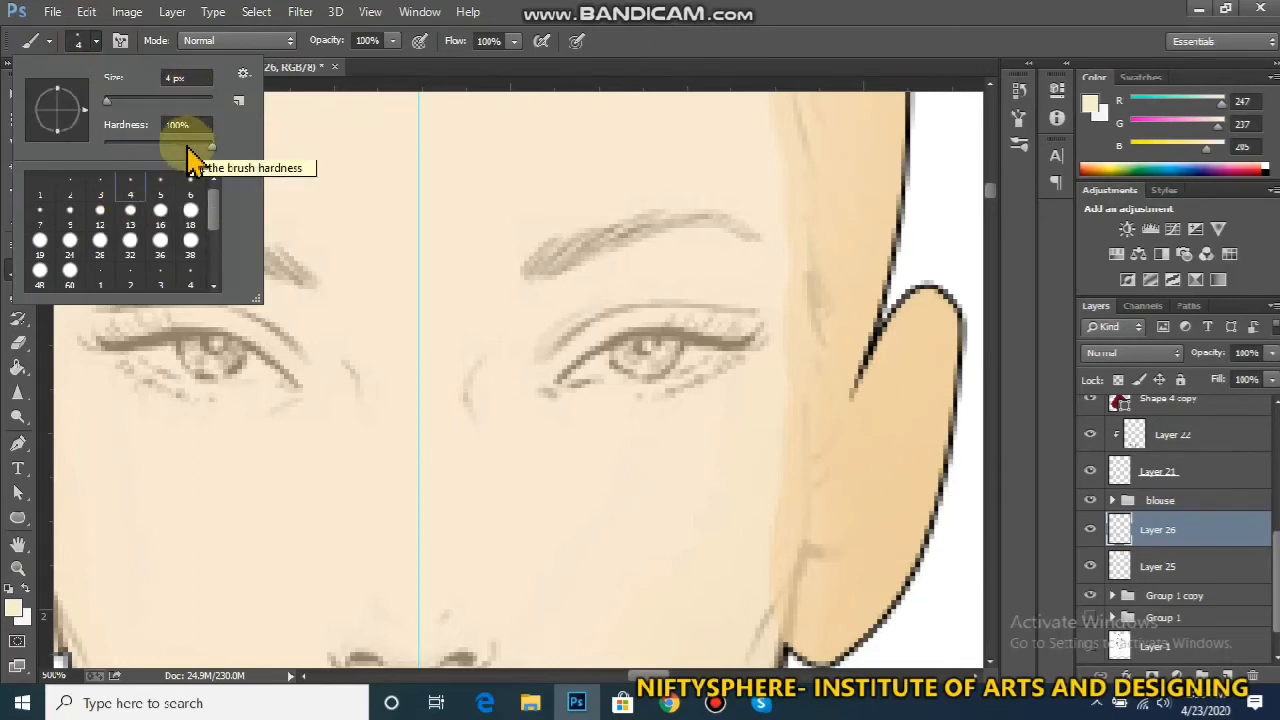
click(109, 100)
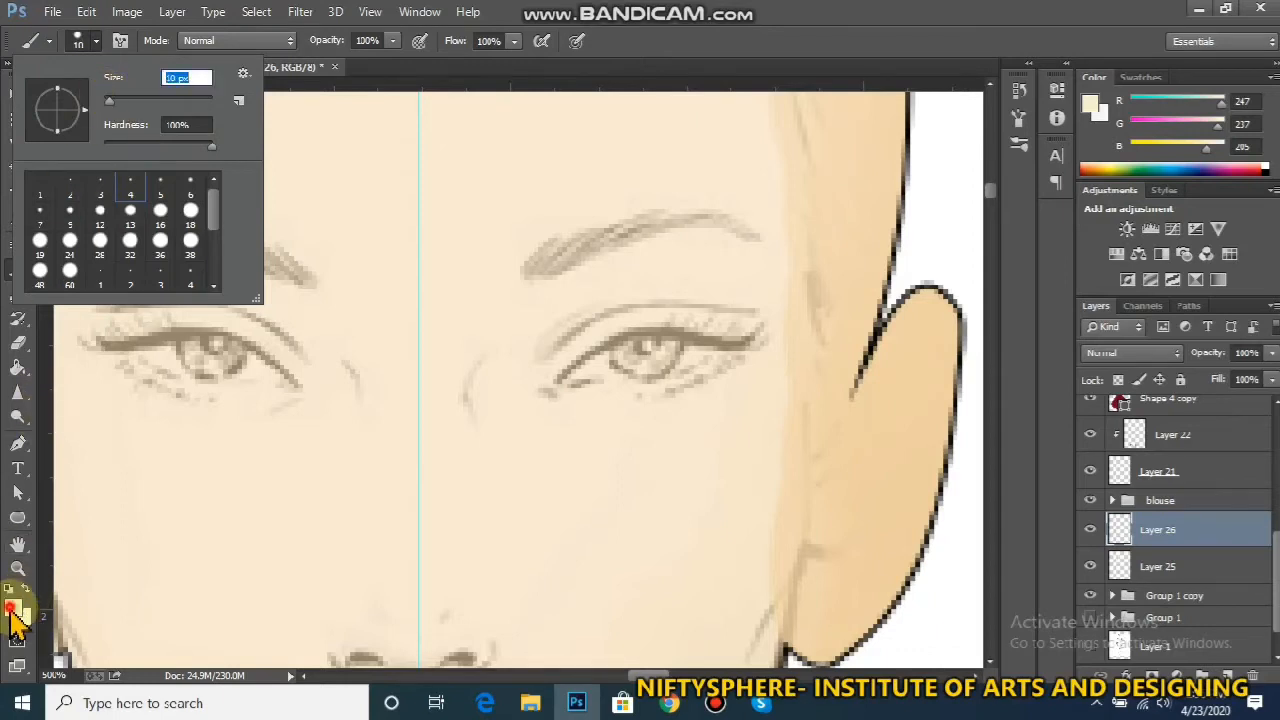
click(13, 605)
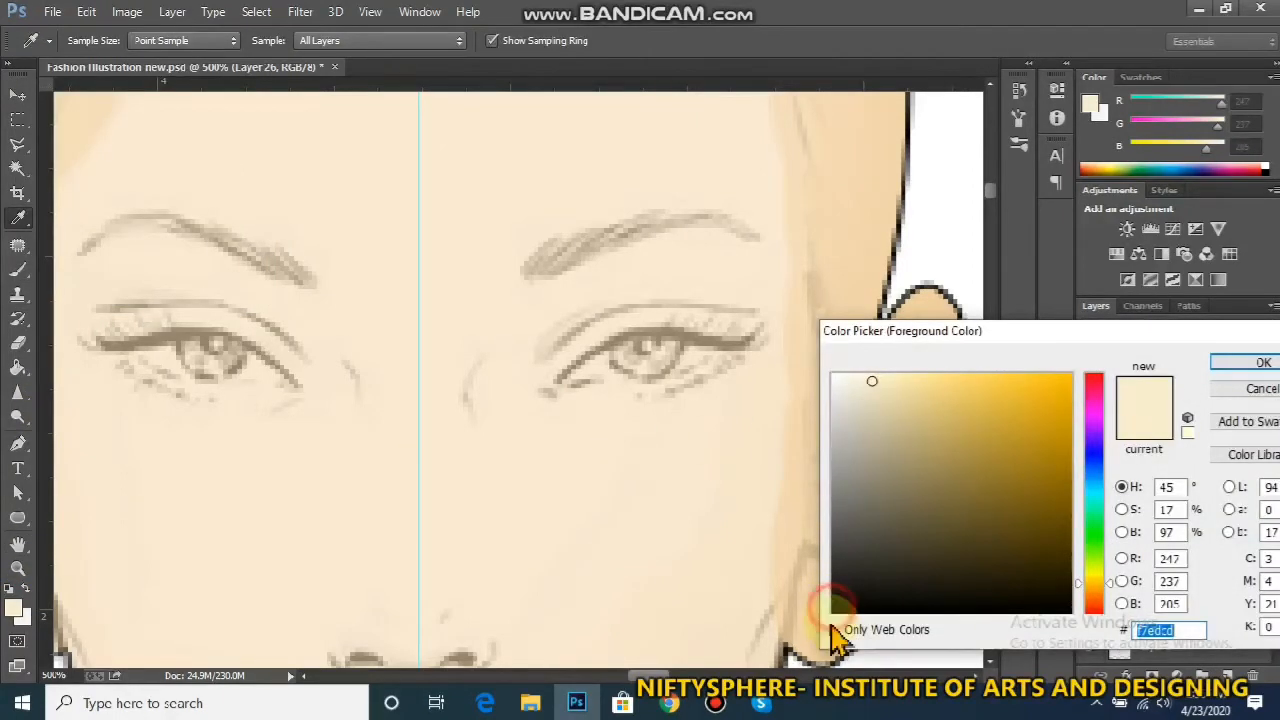
text(070707)
key(Return)
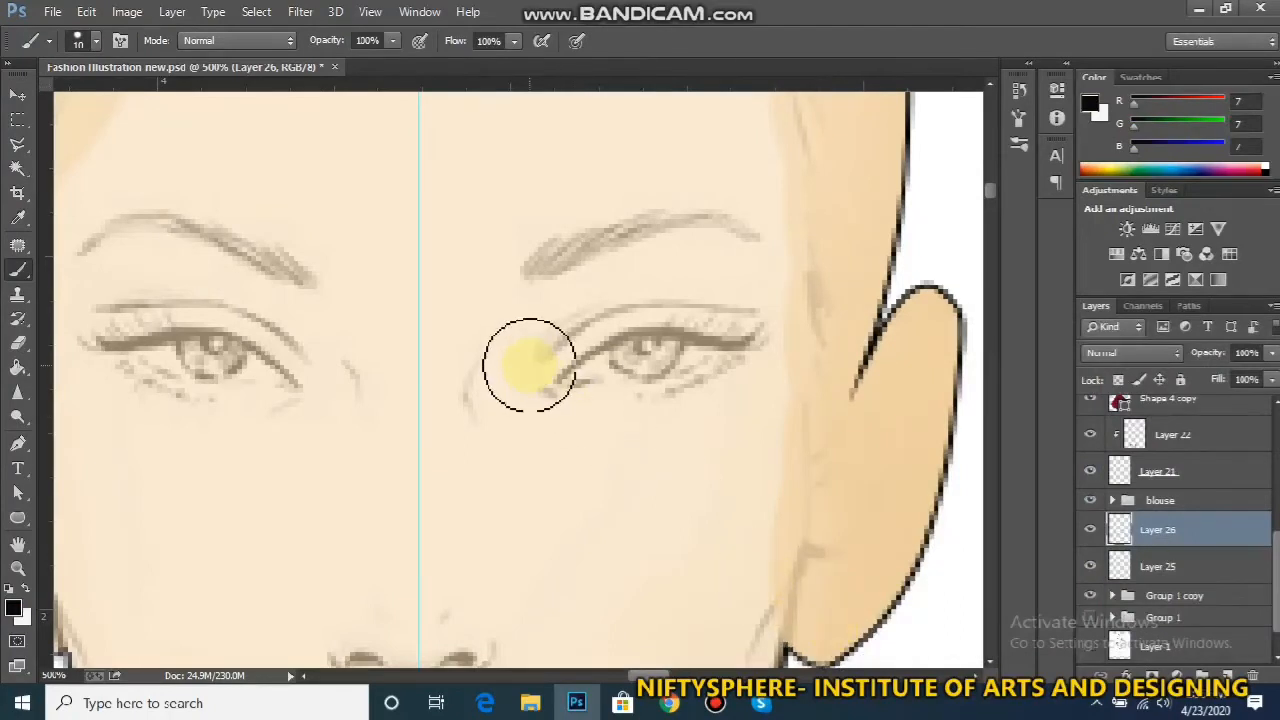
key(bracketleft)
key(bracketleft)
key(bracketleft)
key(bracketleft)
key(bracketleft)
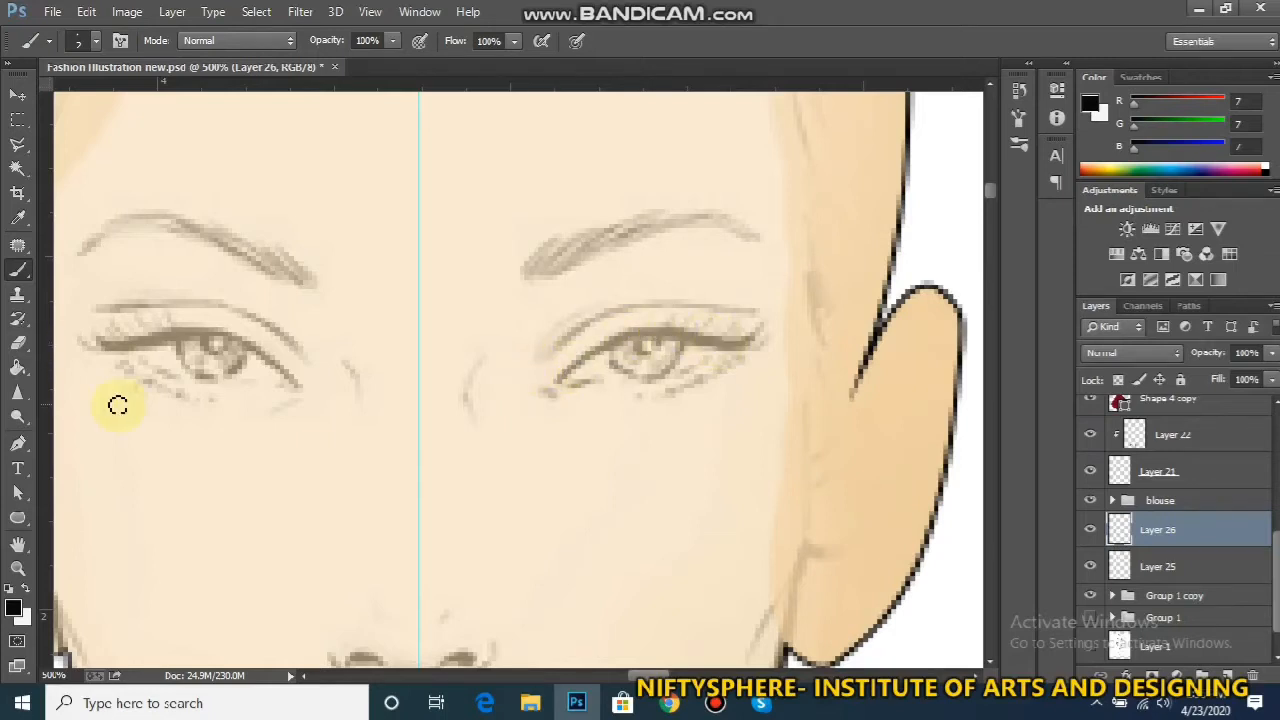
Trace the upper lash line of the eye beside the ear with a curved path from inner to outer corner
click(18, 443)
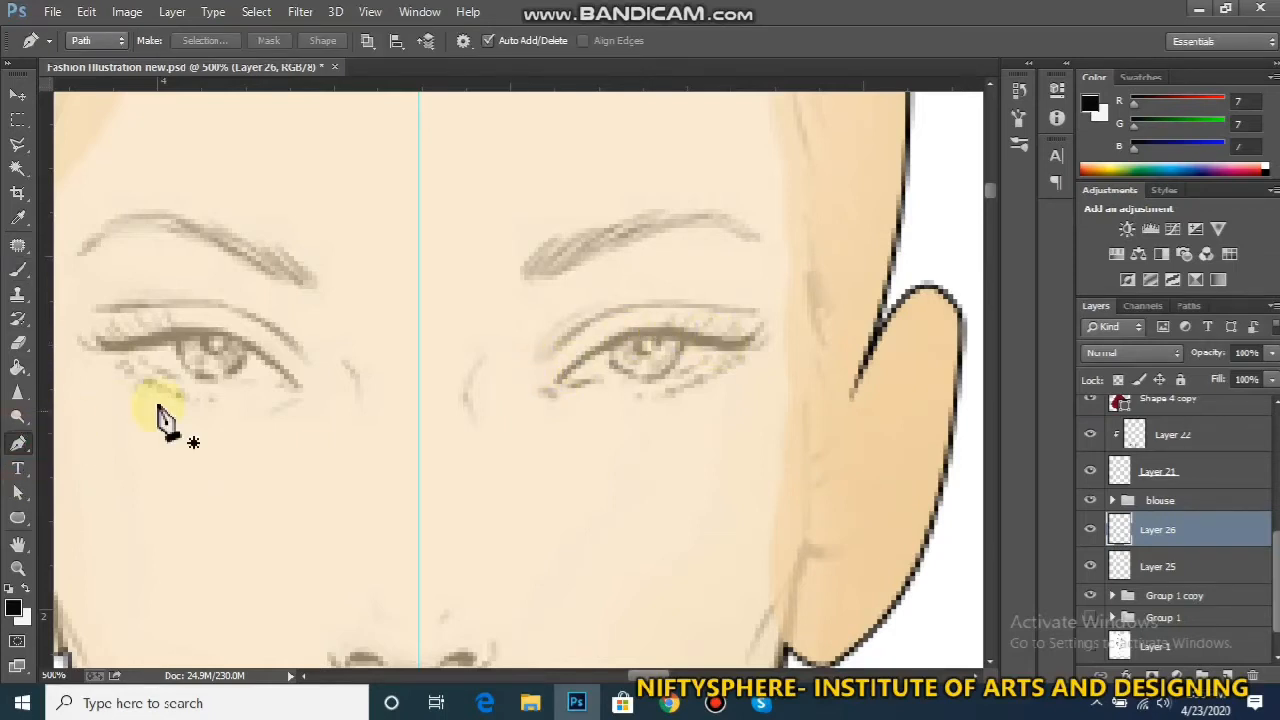
click(553, 384)
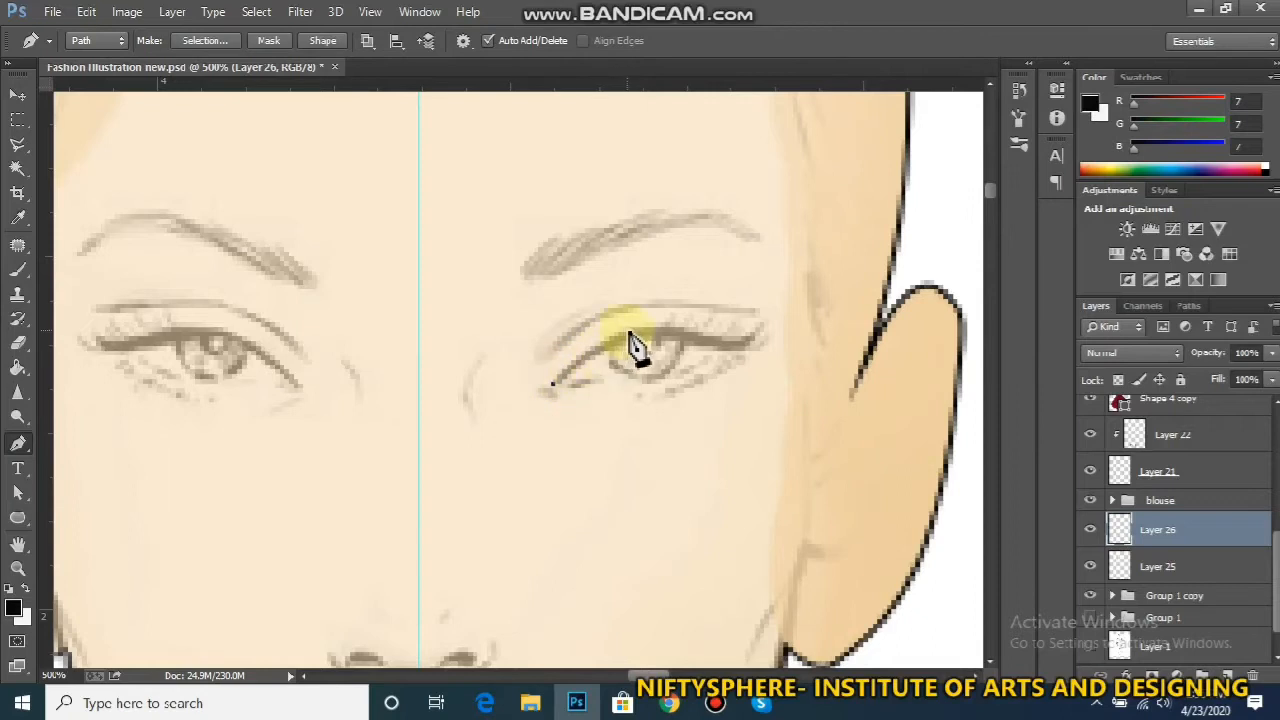
drag(628, 338, 751, 356)
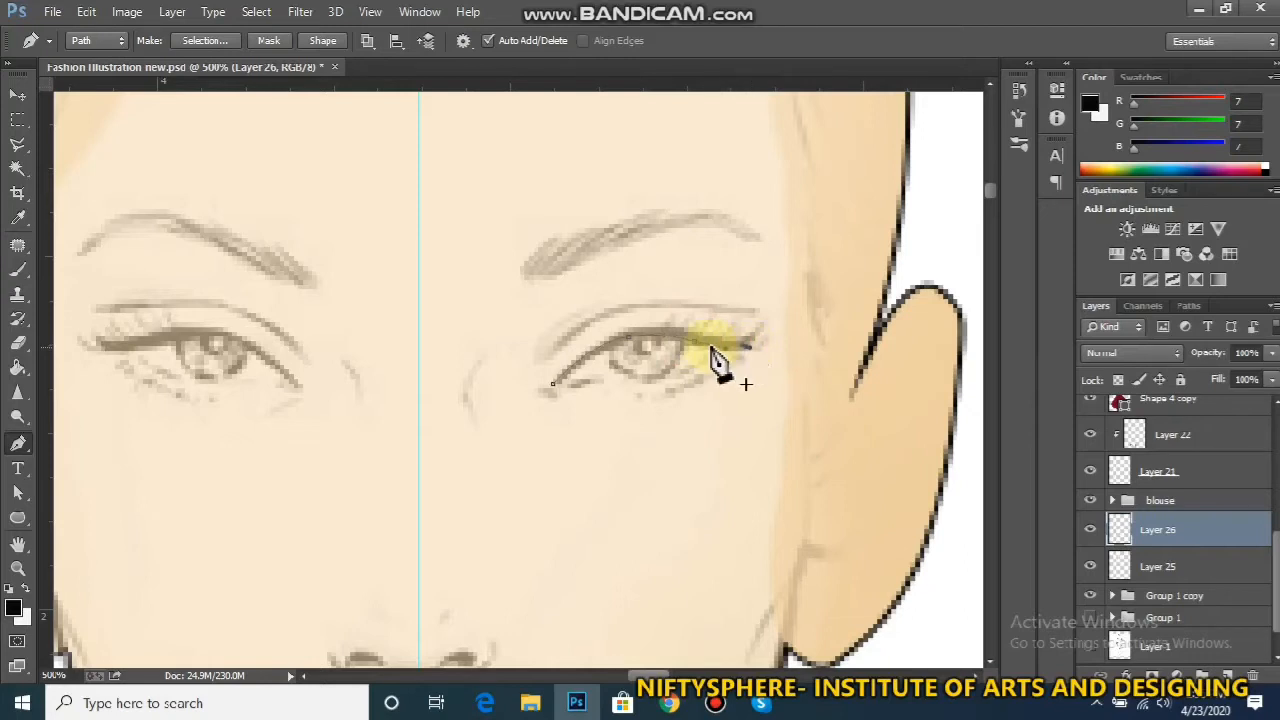
Stroke the lash-line path using the Brush with Simulate Pressure, and select the face sketch's Layer 25
right_click(708, 348)
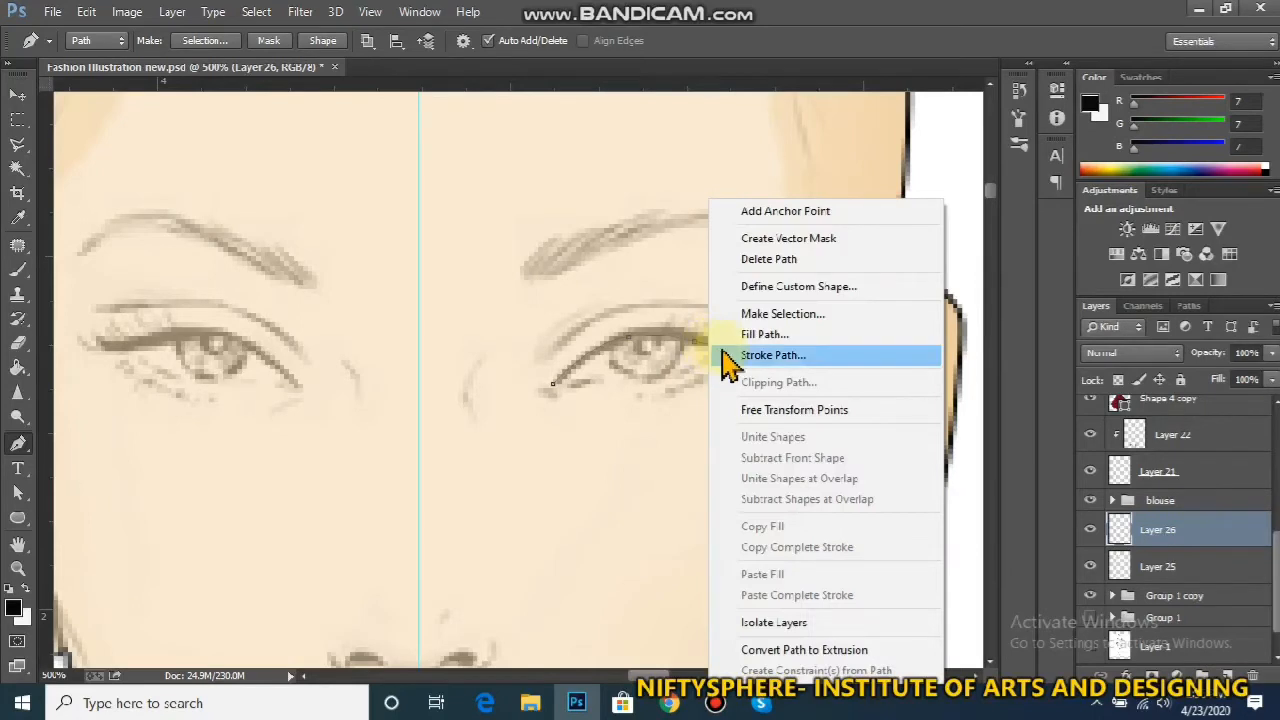
click(736, 356)
click(537, 240)
click(535, 245)
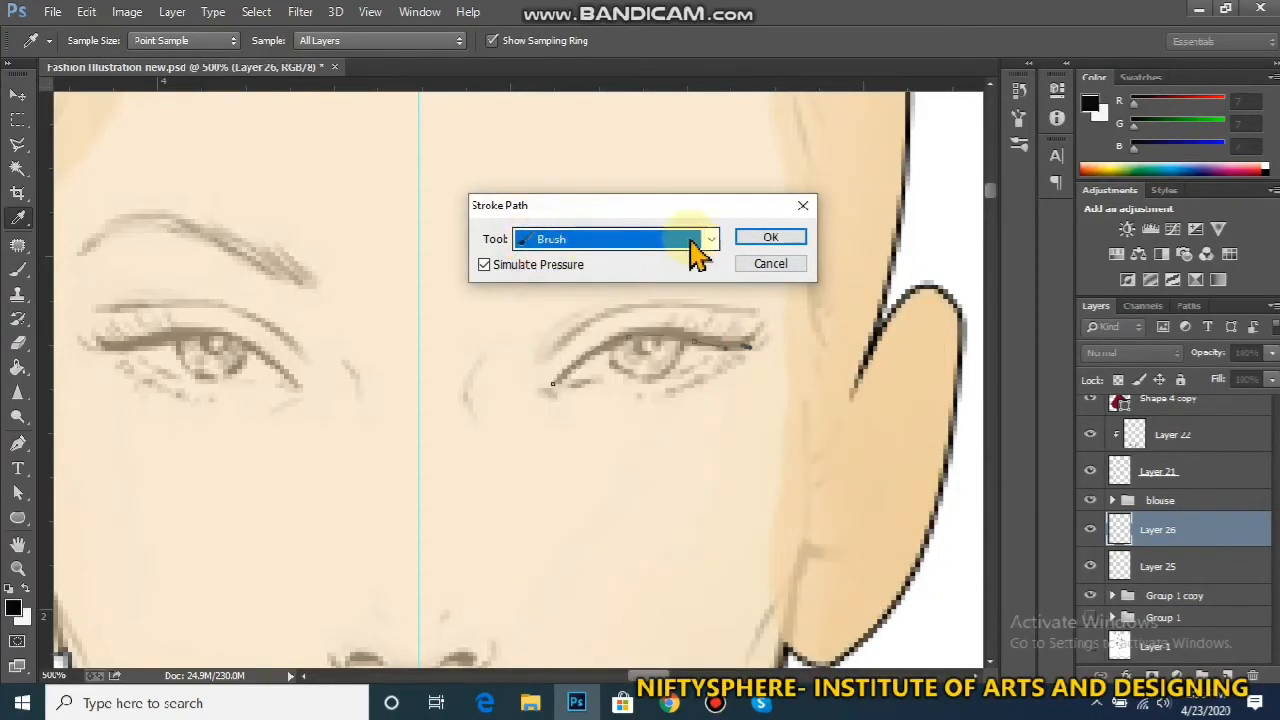
click(766, 240)
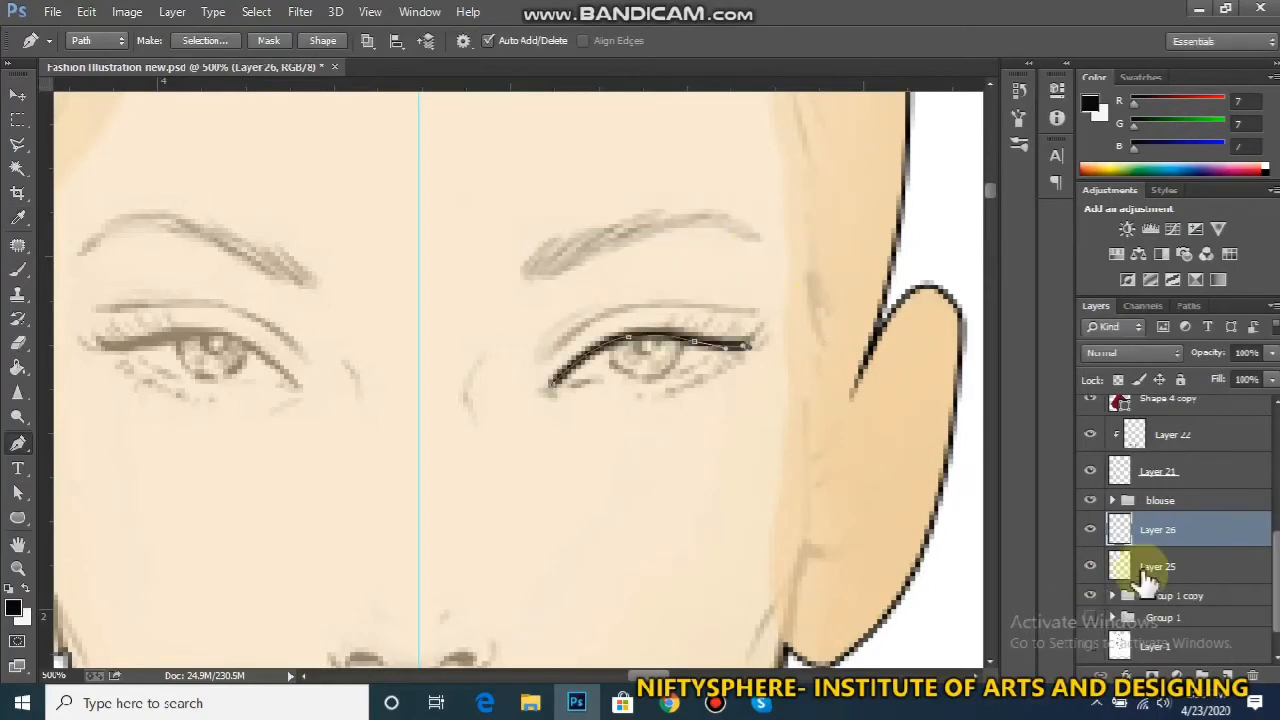
click(1163, 570)
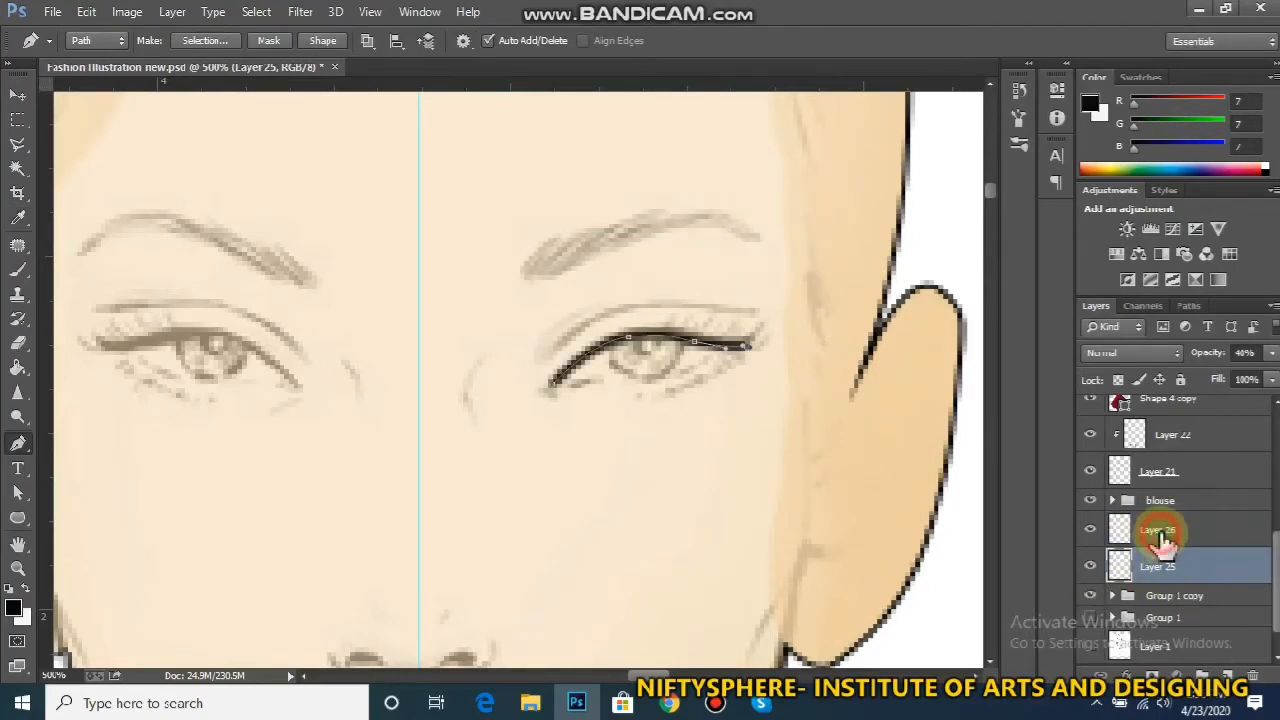
Deselect the lash-line work path and add a new layer directly above Layer 26
click(1160, 529)
click(1190, 306)
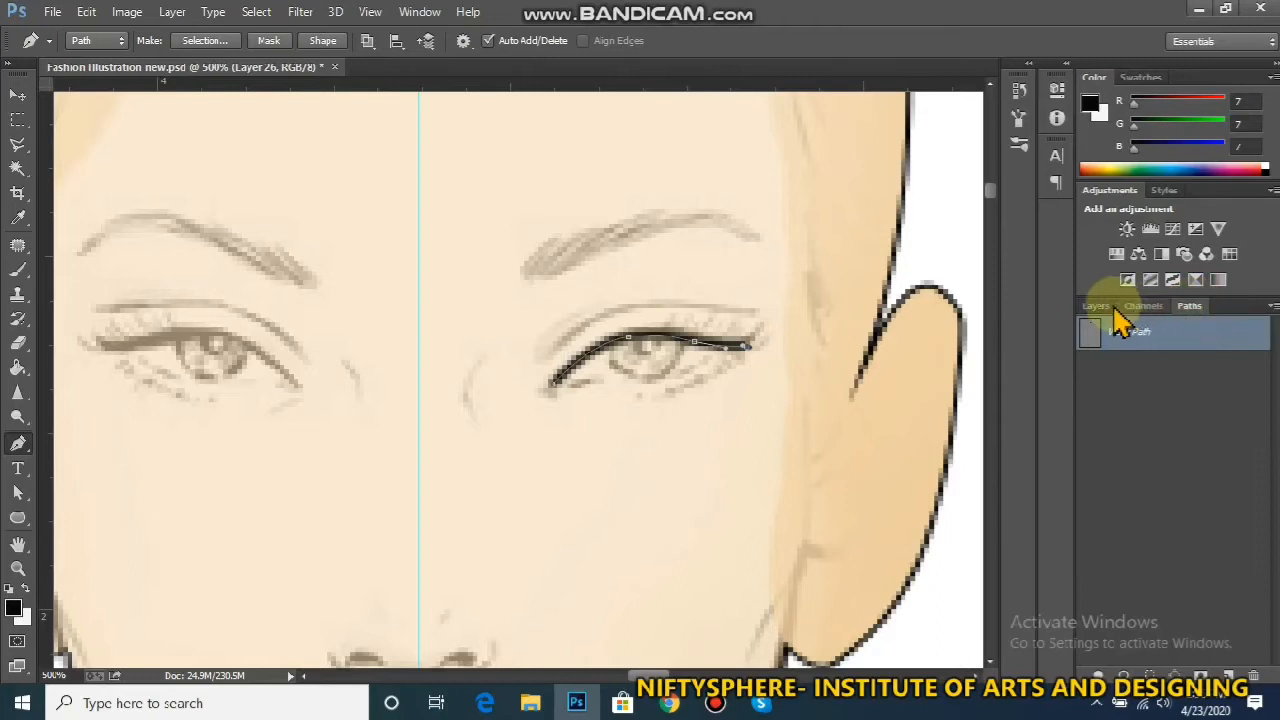
click(1164, 396)
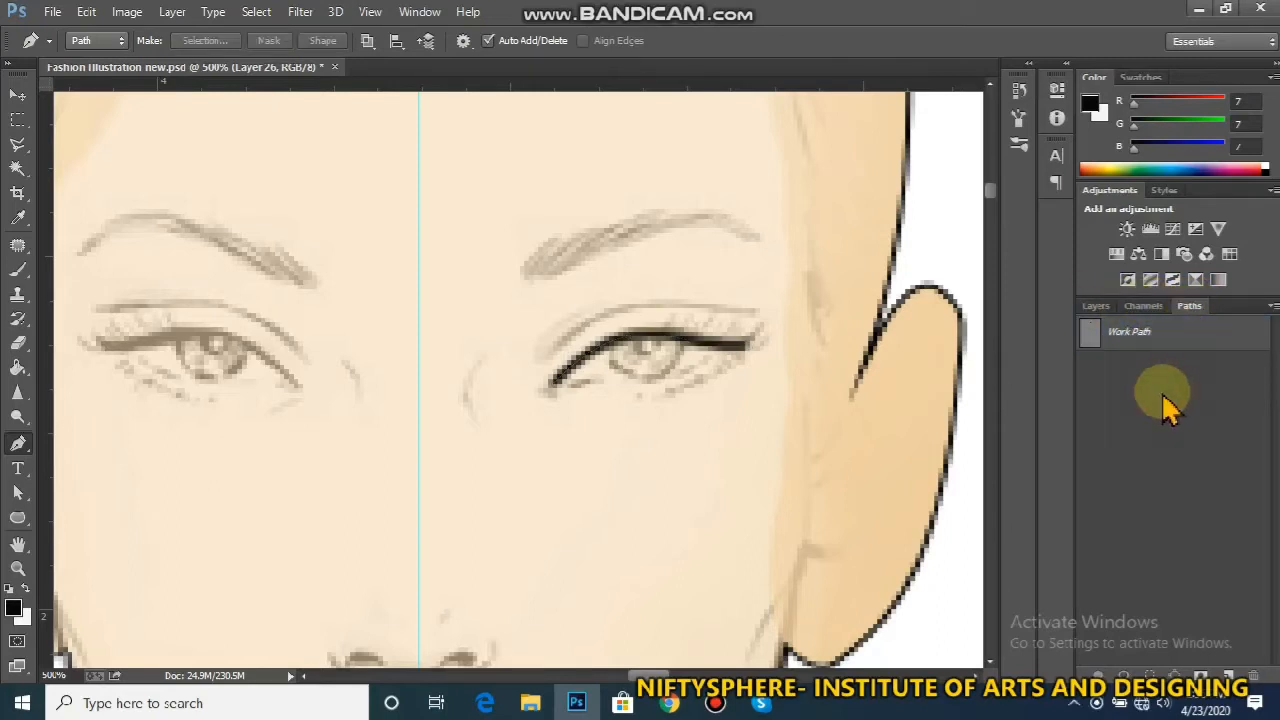
click(1097, 307)
key(ctrl+shift+n)
key(Return)
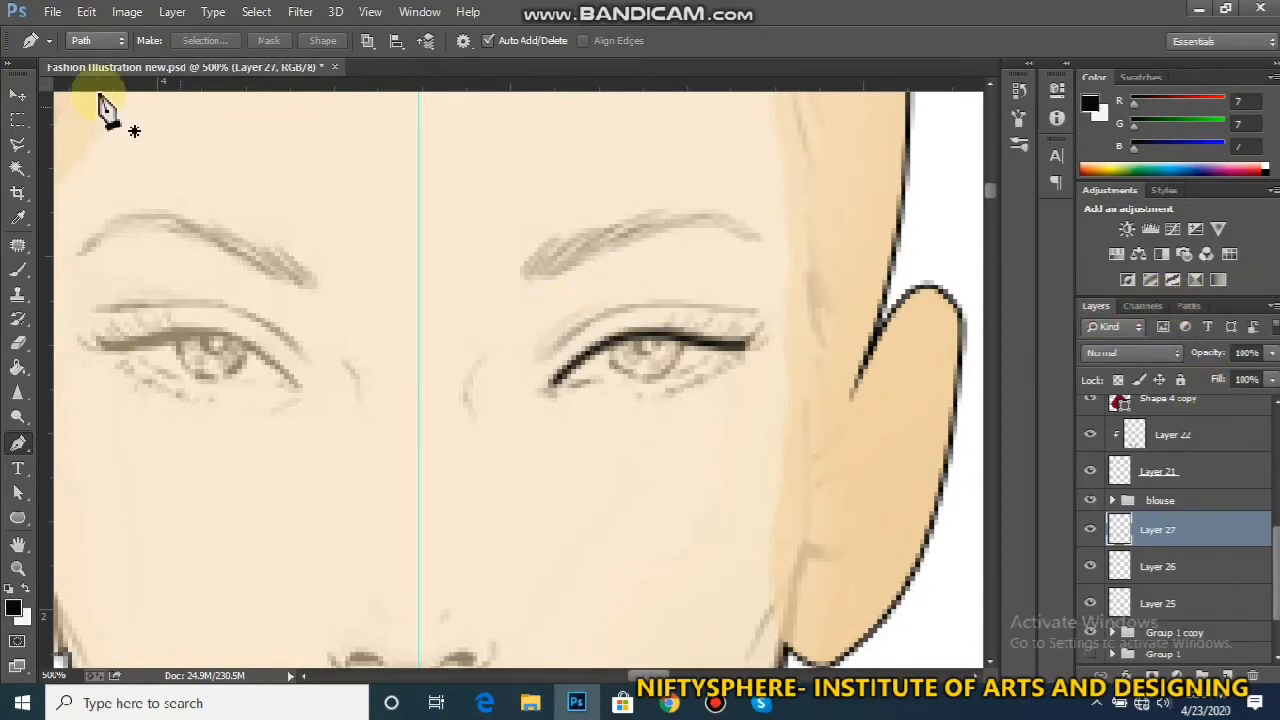
Reduce the hard round brush to 1 px at 100% hardness
click(18, 269)
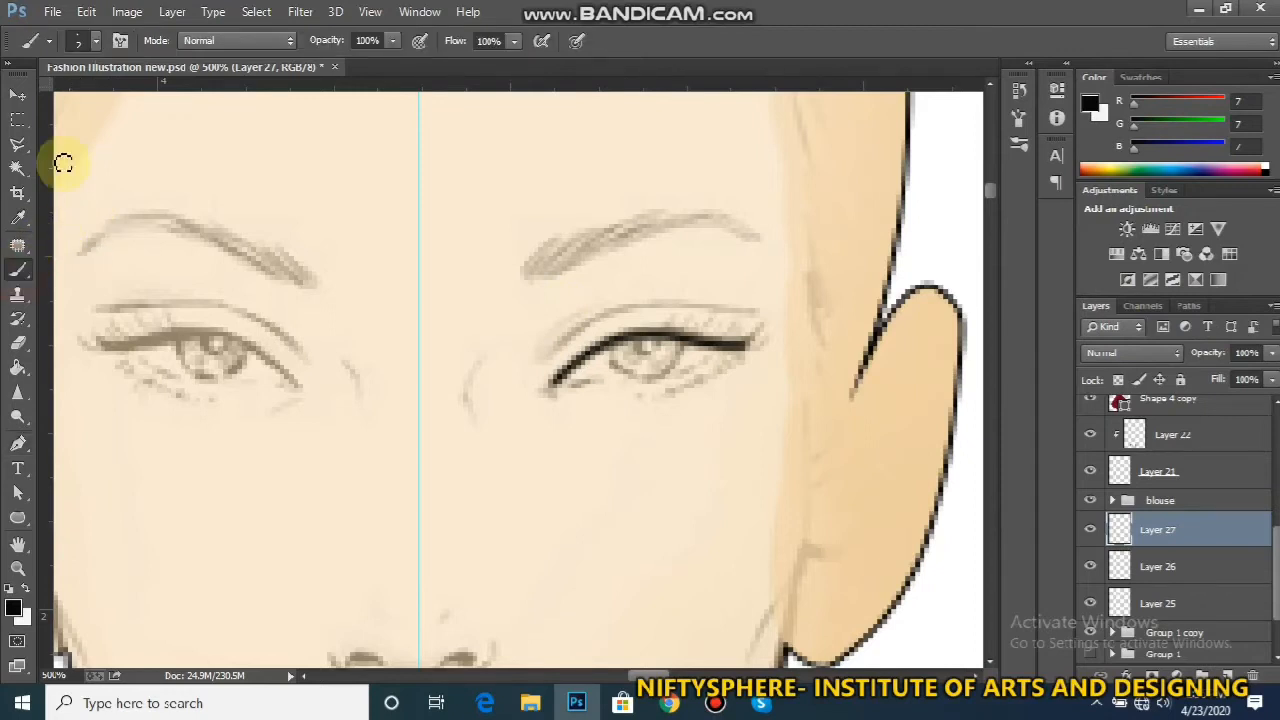
click(97, 42)
drag(106, 100, 96, 108)
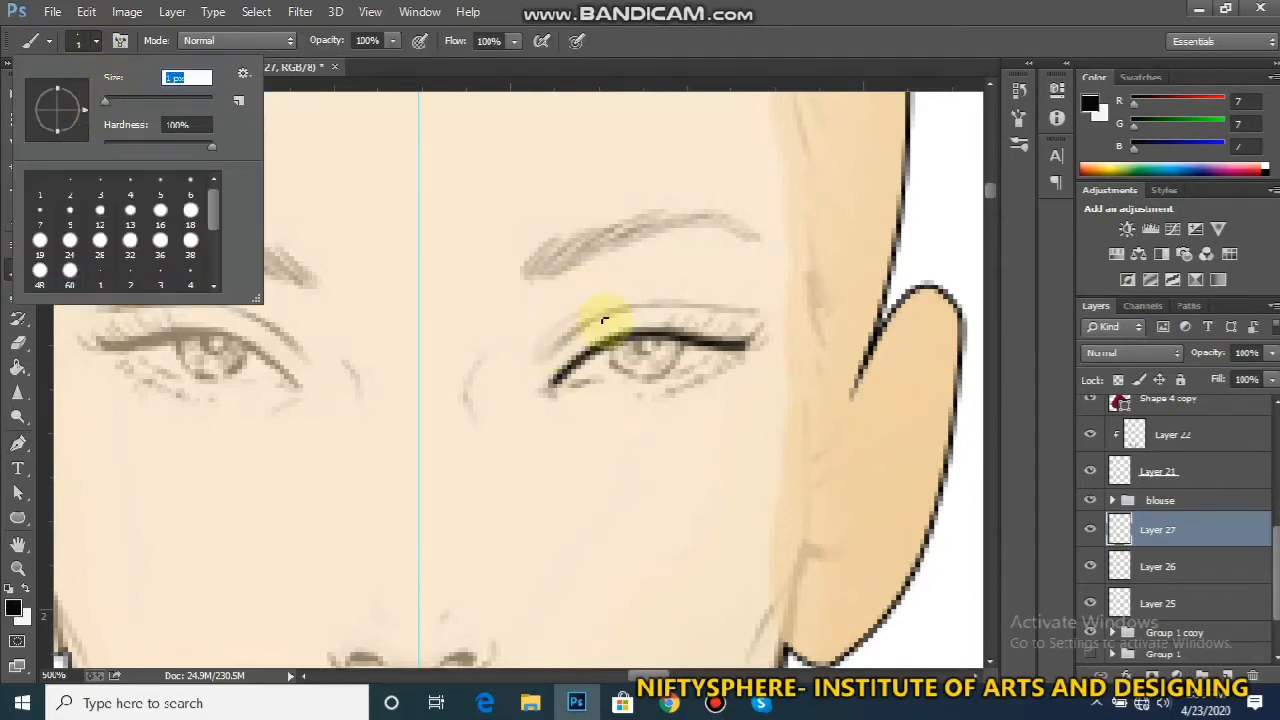
Trace the upper eyelid crease of the eye beside the ear with a curved path from inner to outer end
click(18, 445)
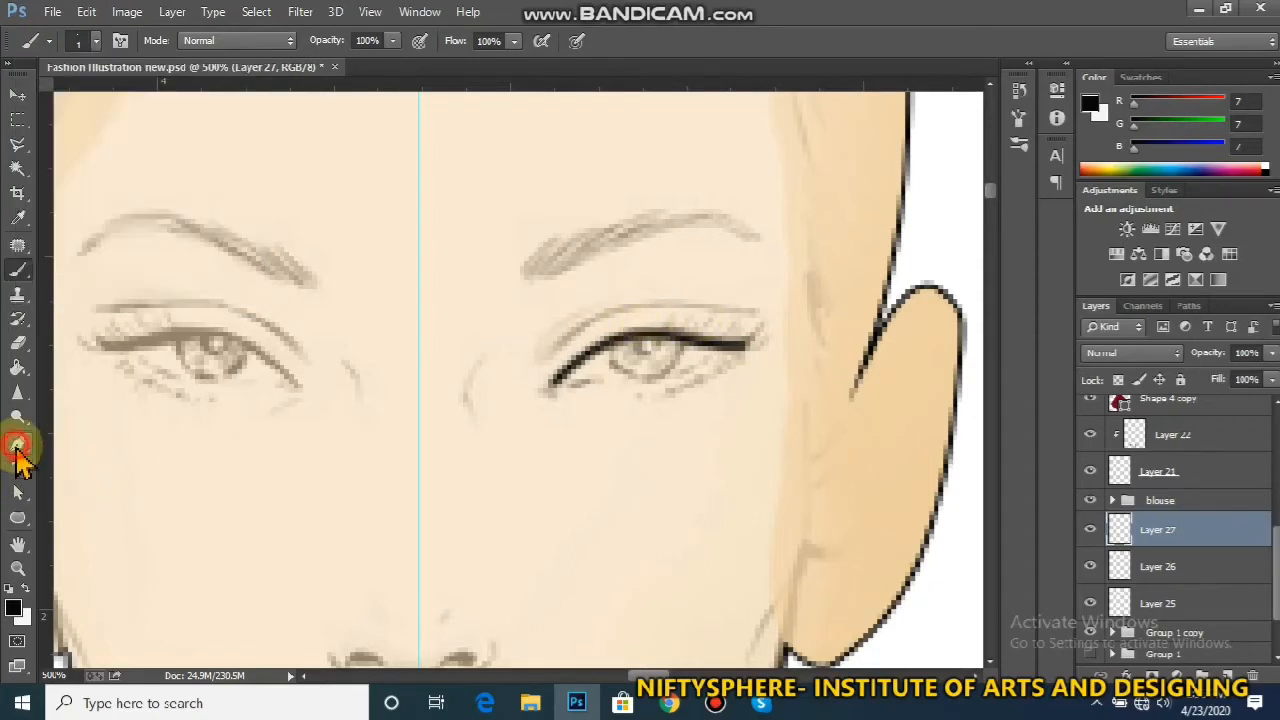
click(544, 356)
drag(631, 304, 753, 314)
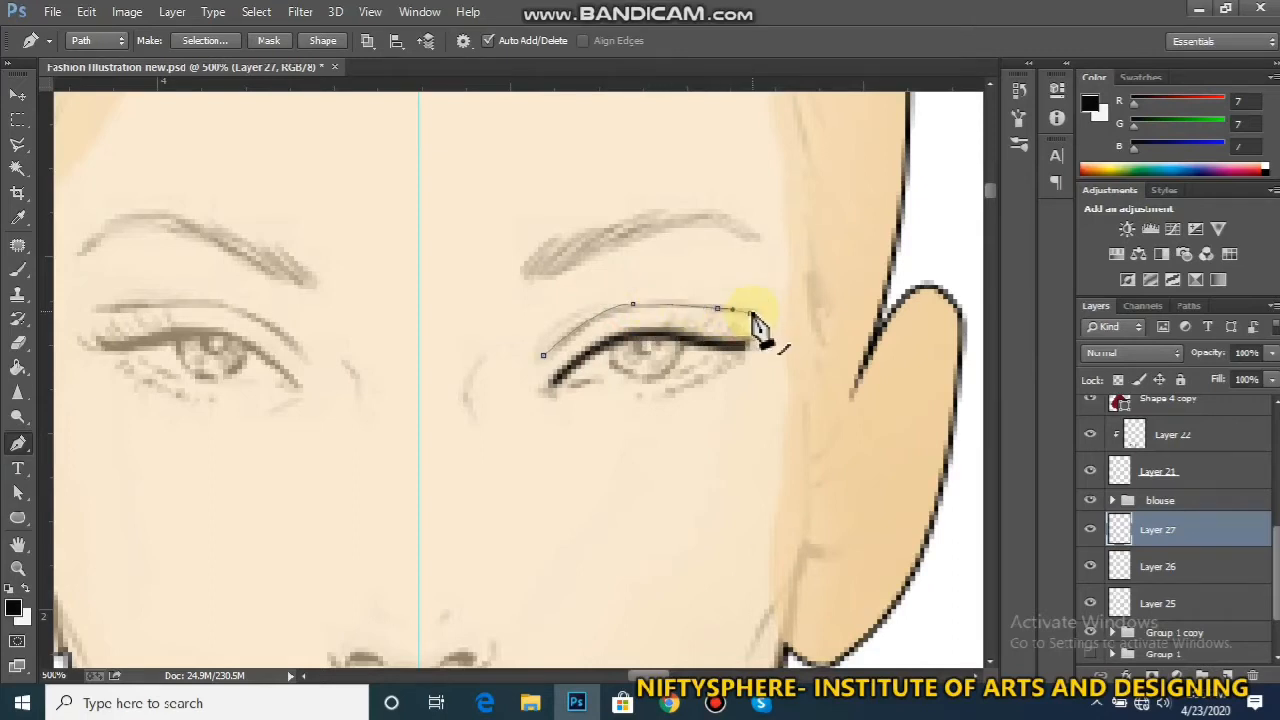
drag(752, 312, 753, 313)
Stroke the eyelid crease path using the Brush with Simulate Pressure, and deselect the path
right_click(753, 313)
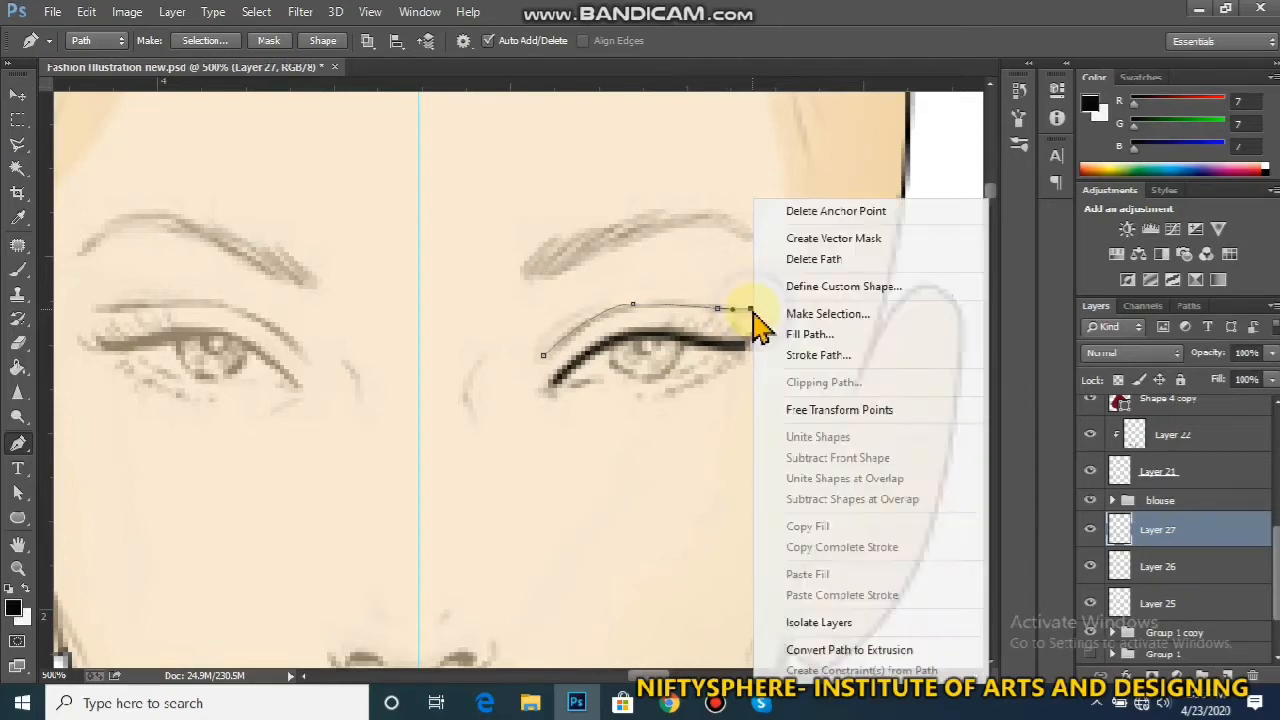
click(775, 353)
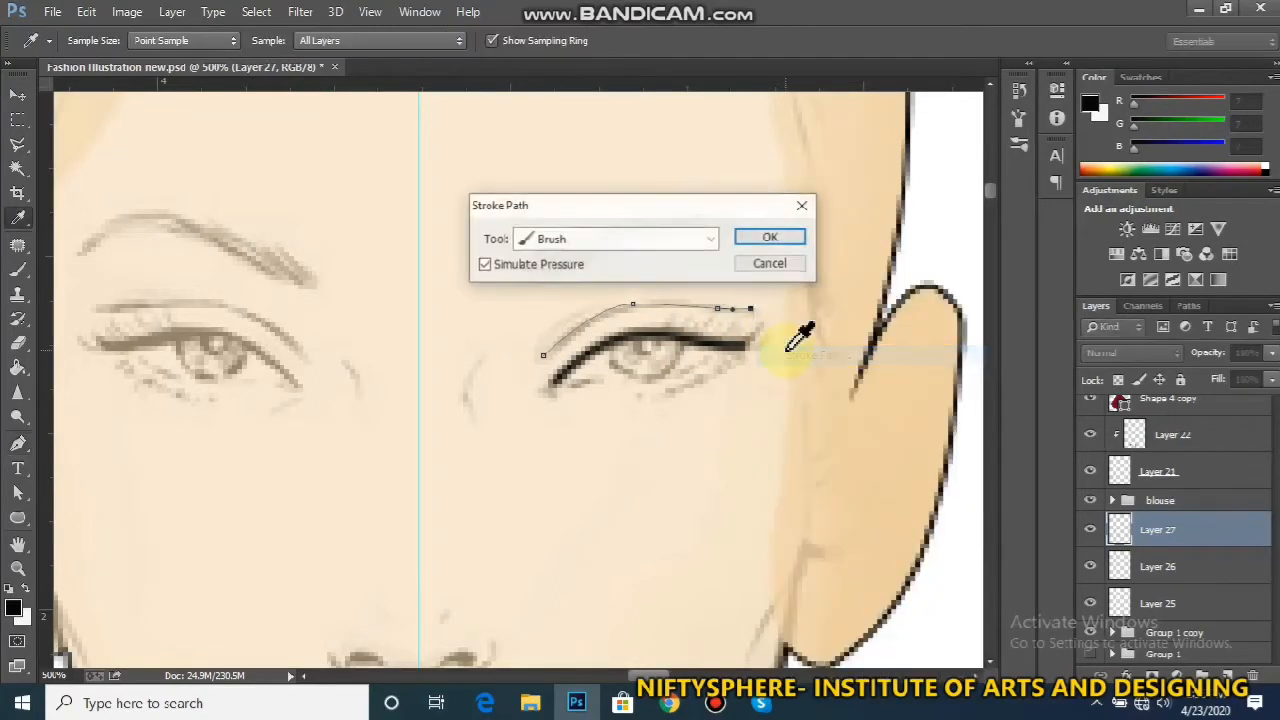
click(767, 237)
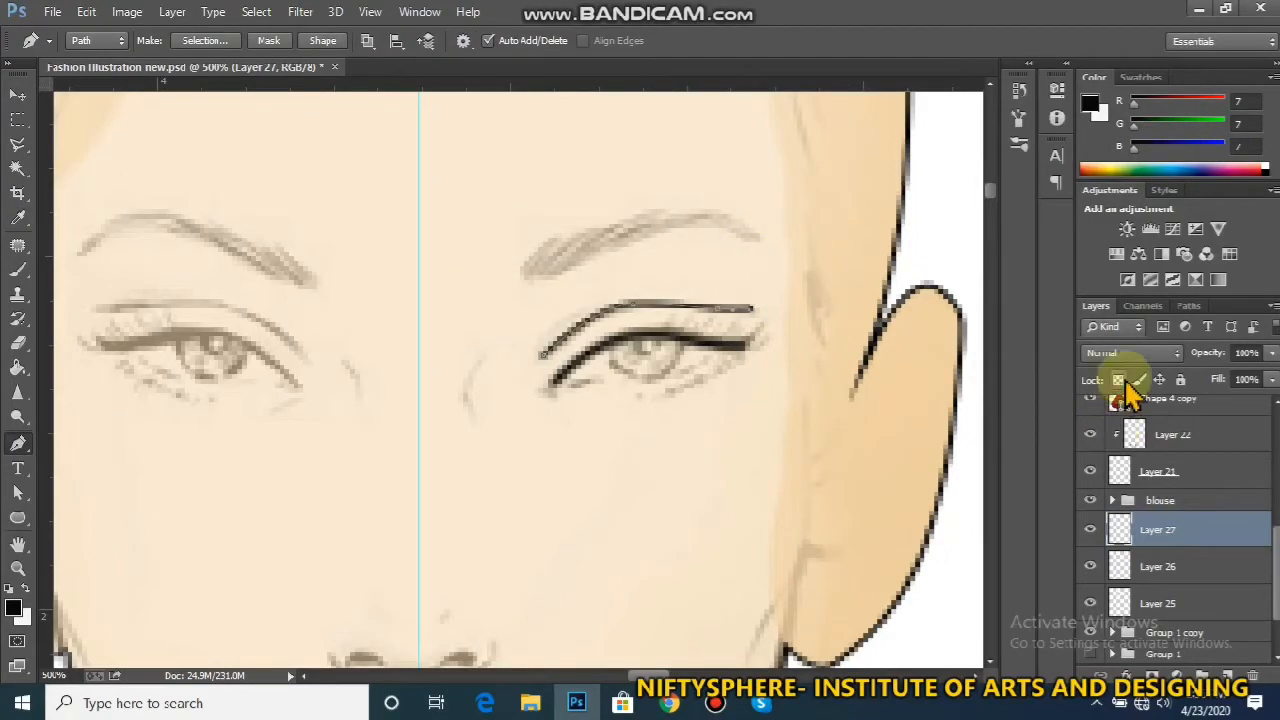
click(1189, 305)
click(1166, 486)
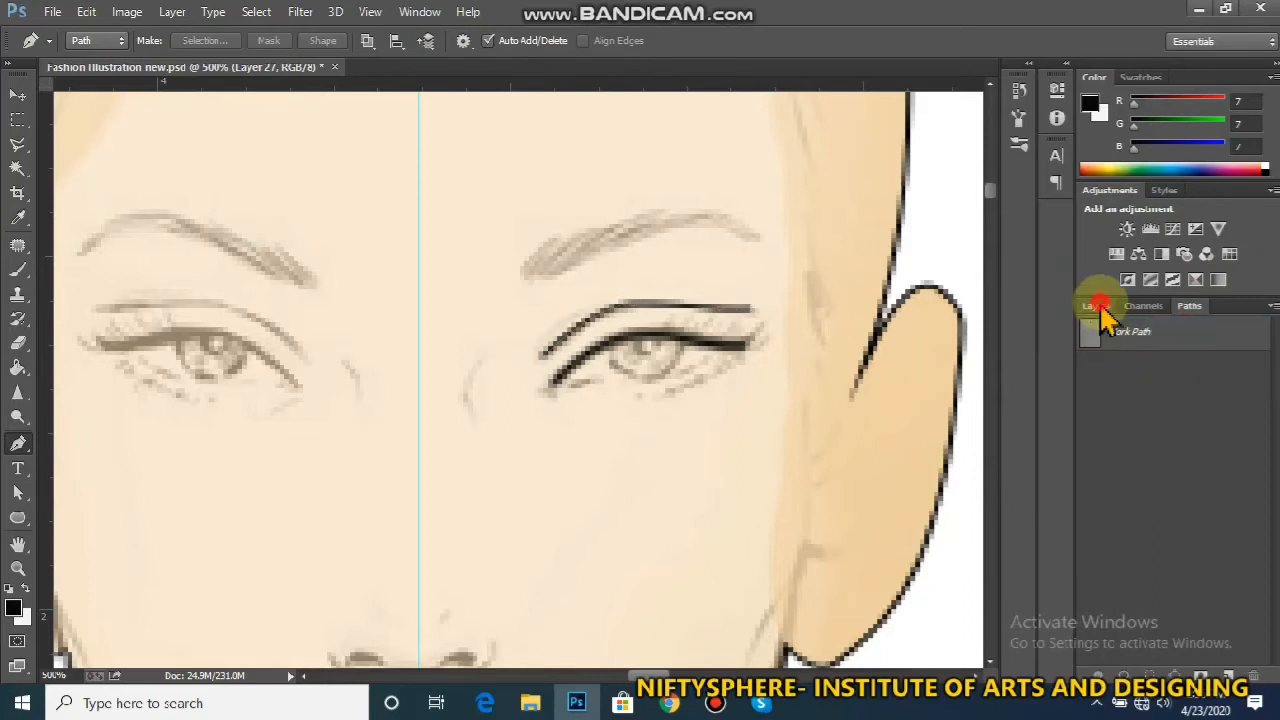
click(1096, 305)
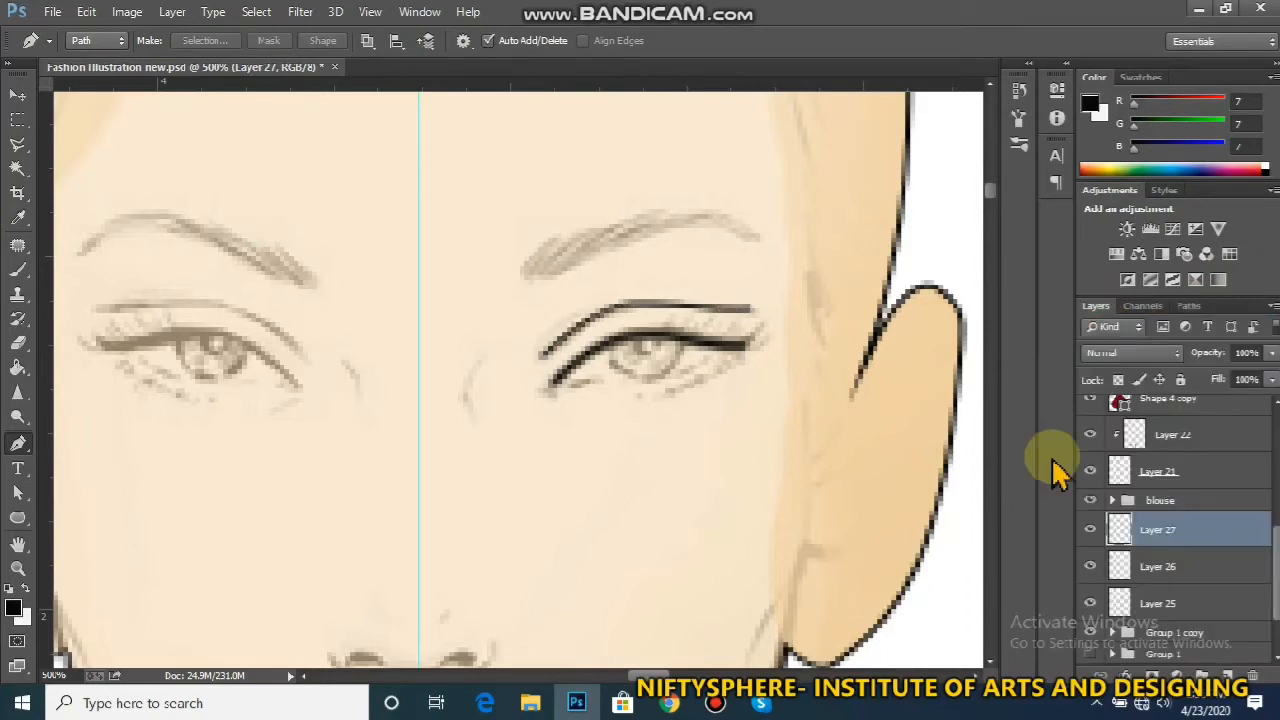
Stroke a curved path along the outer part of the lower lash line using the Brush with Simulate Pressure, and deselect the path
click(744, 349)
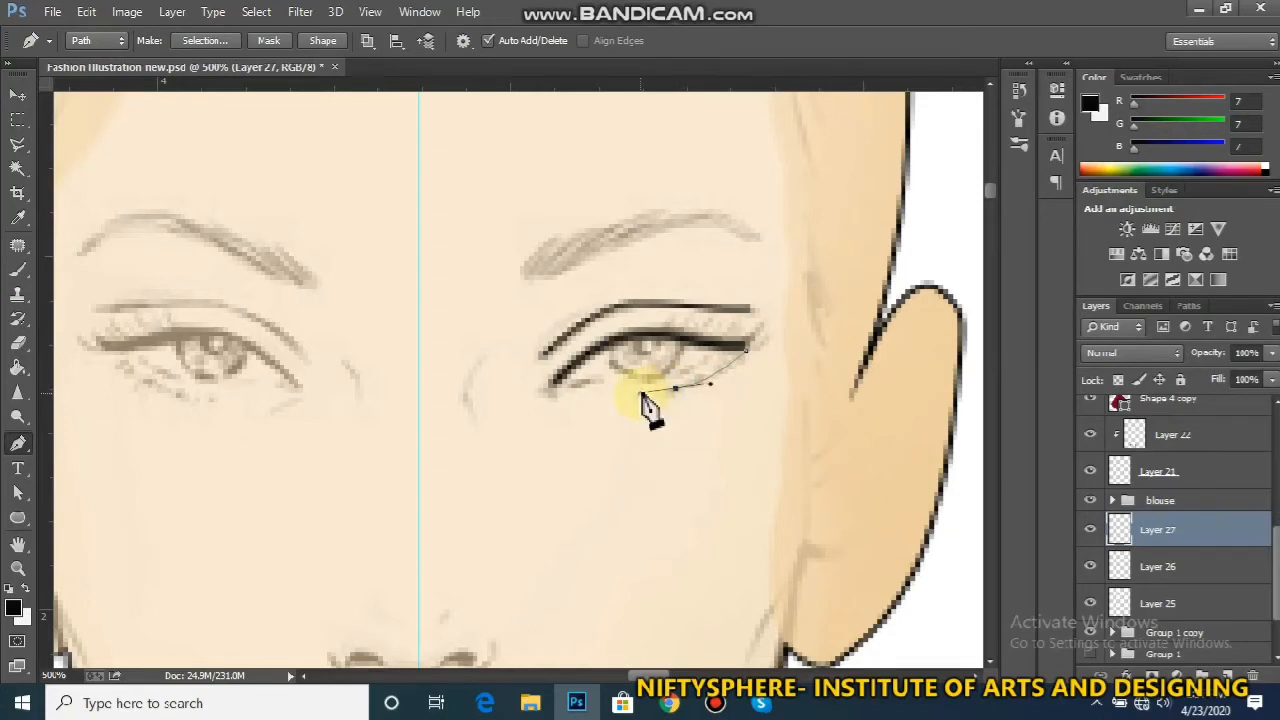
right_click(657, 393)
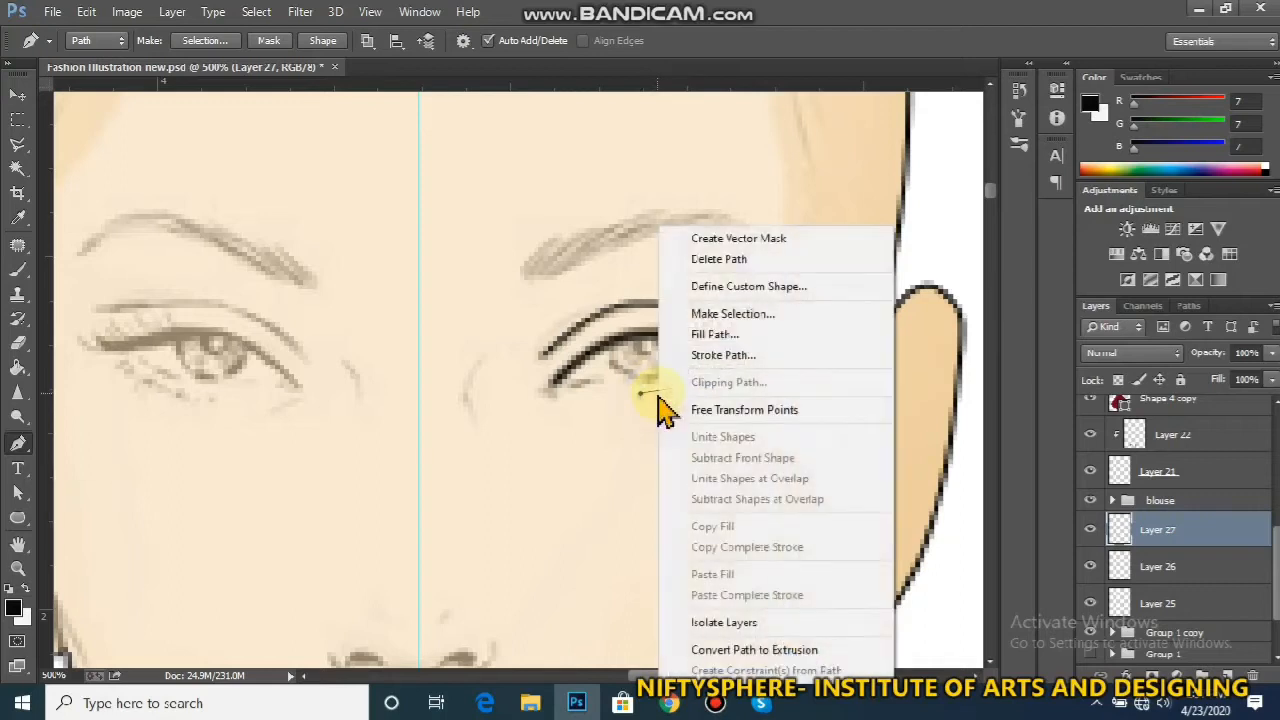
click(705, 357)
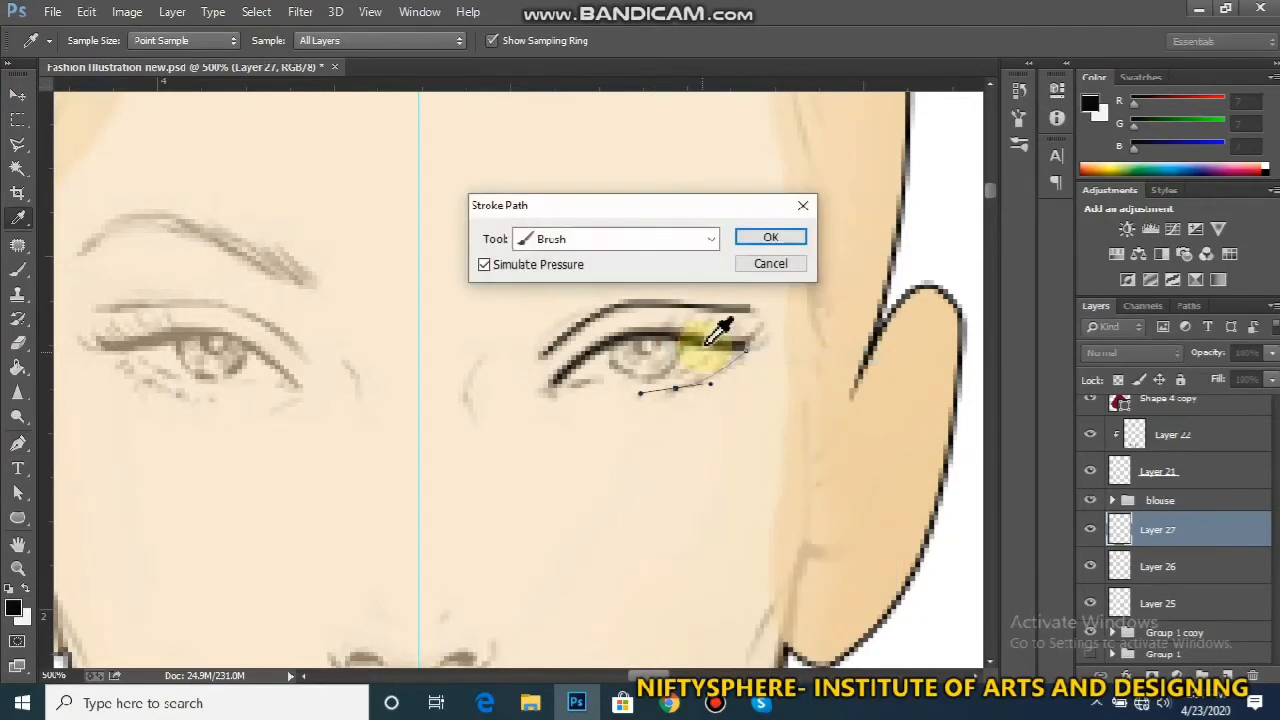
click(778, 245)
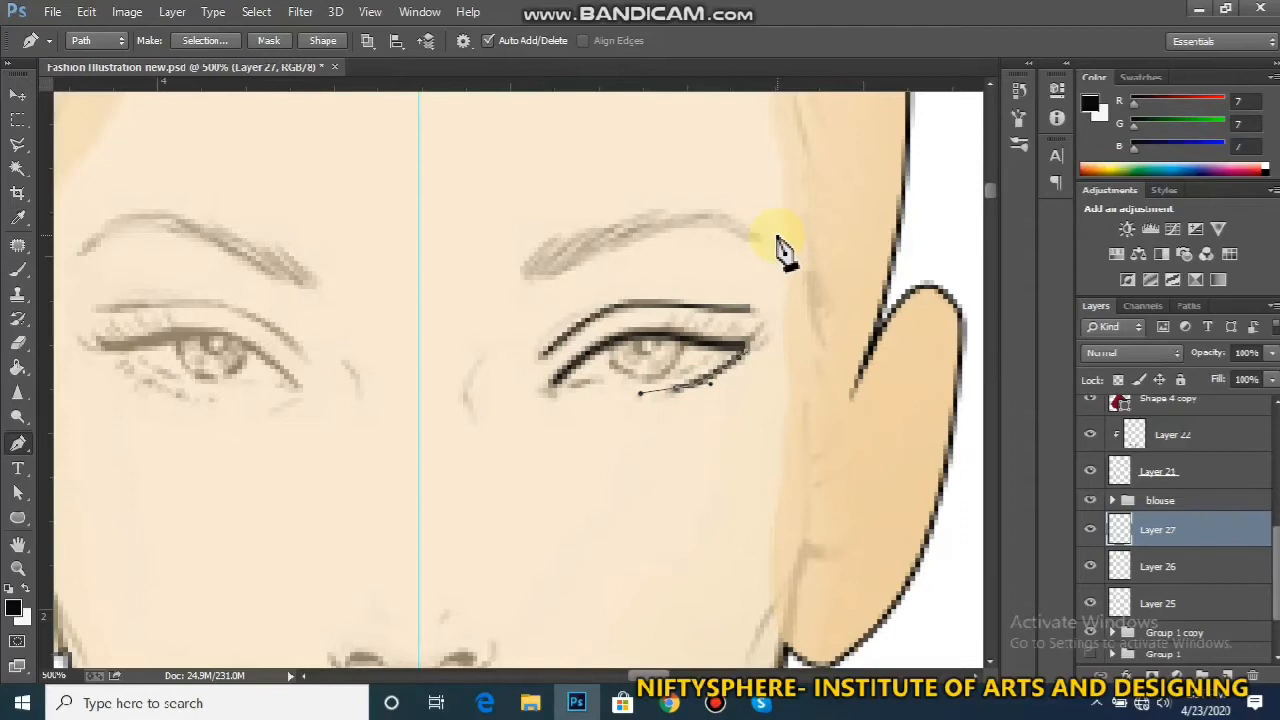
click(551, 390)
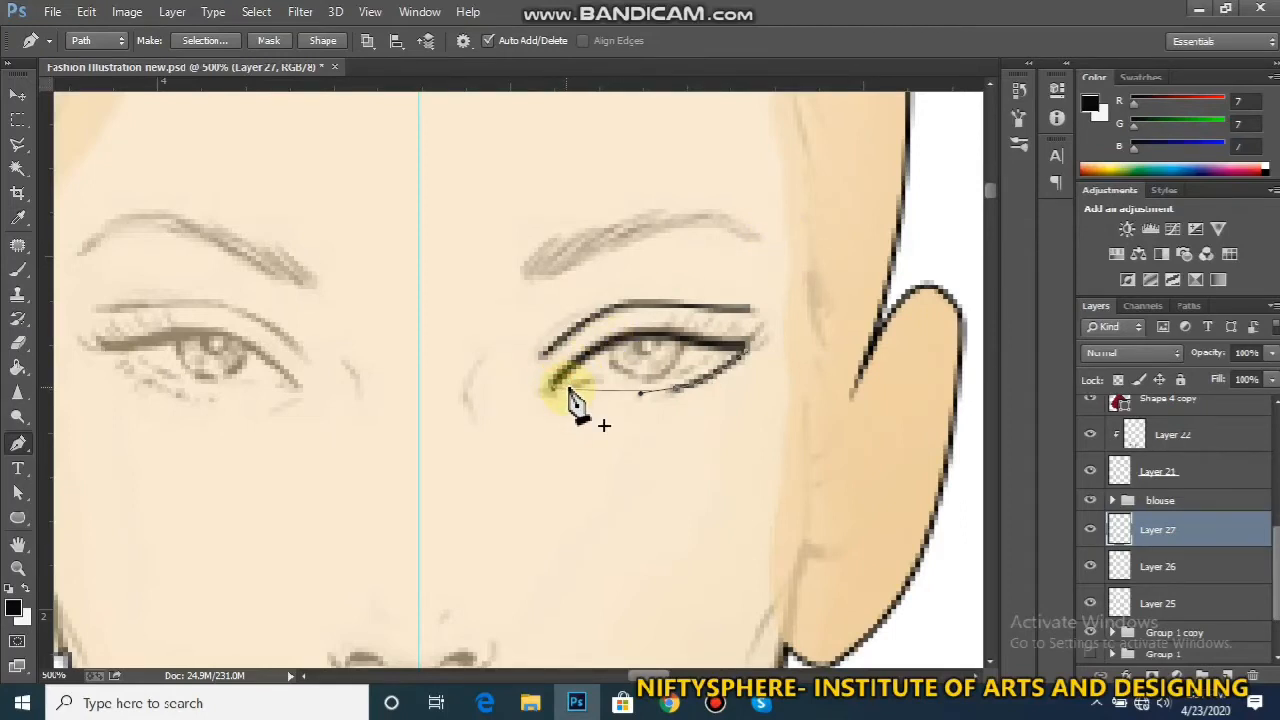
click(1189, 305)
click(1158, 372)
click(1097, 306)
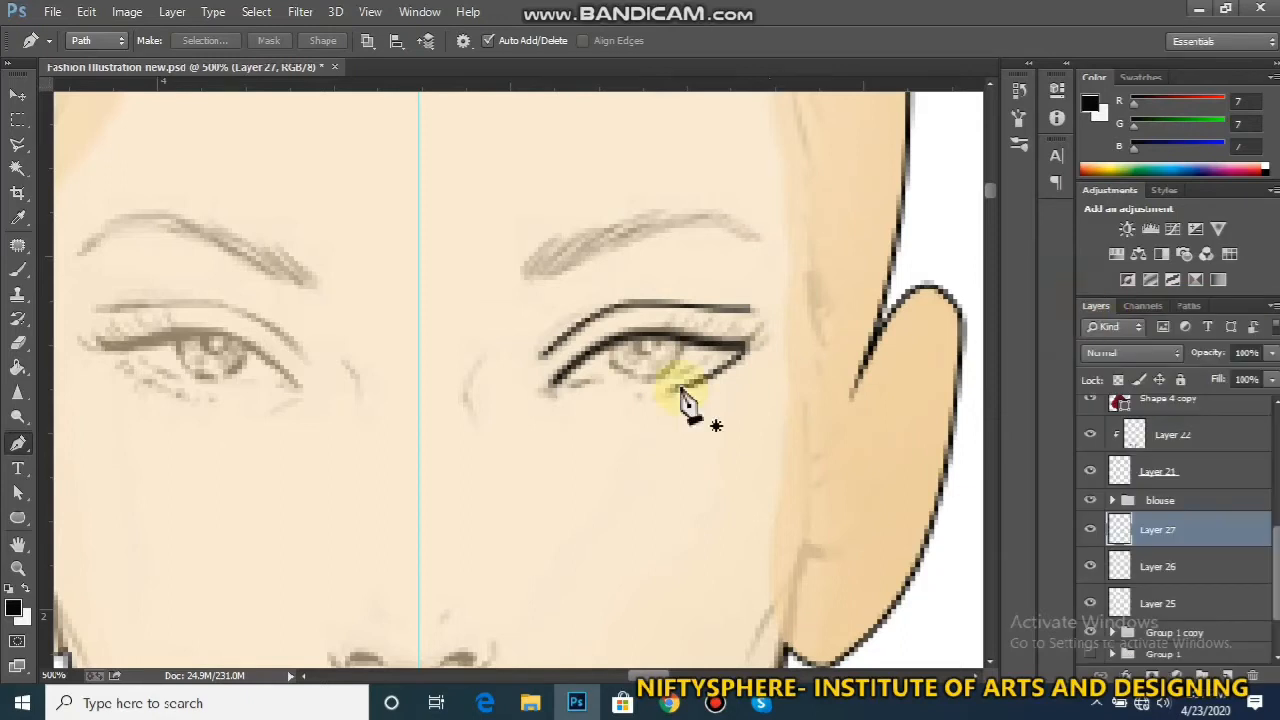
Trace a short path along the lower lid at the eye's inner corner and stroke it with the Brush
click(545, 395)
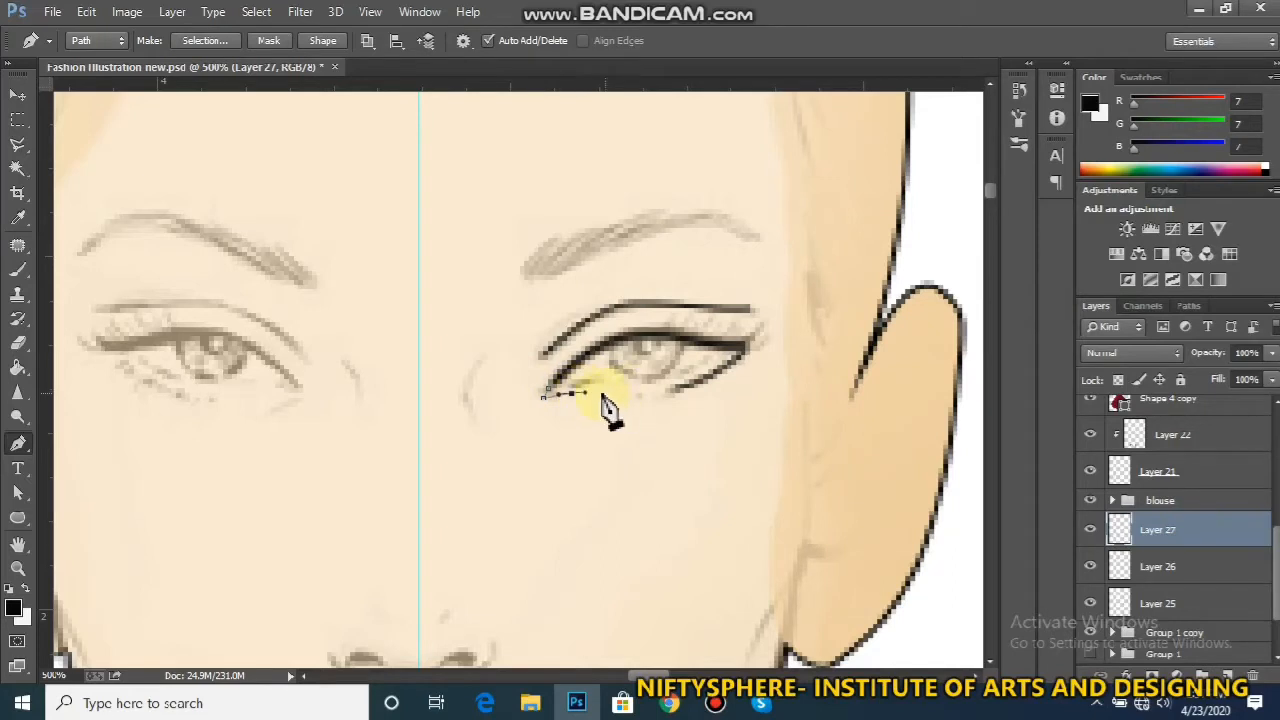
right_click(570, 393)
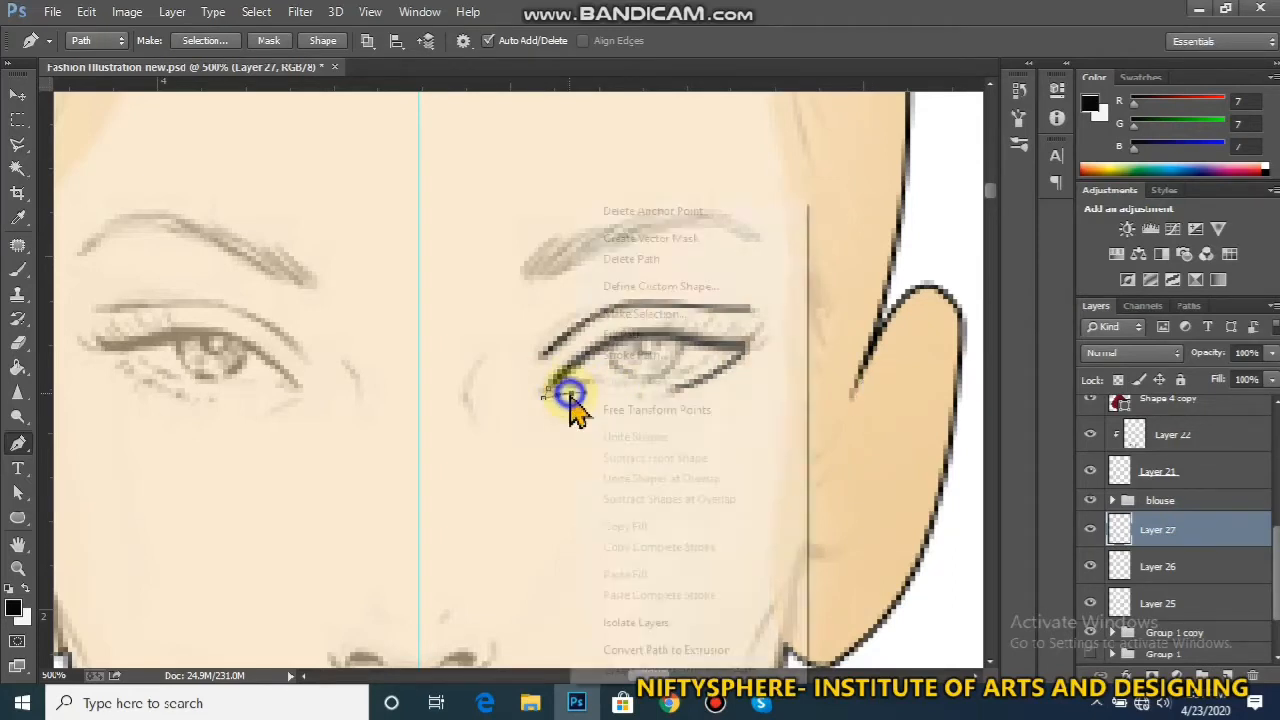
right_click(570, 393)
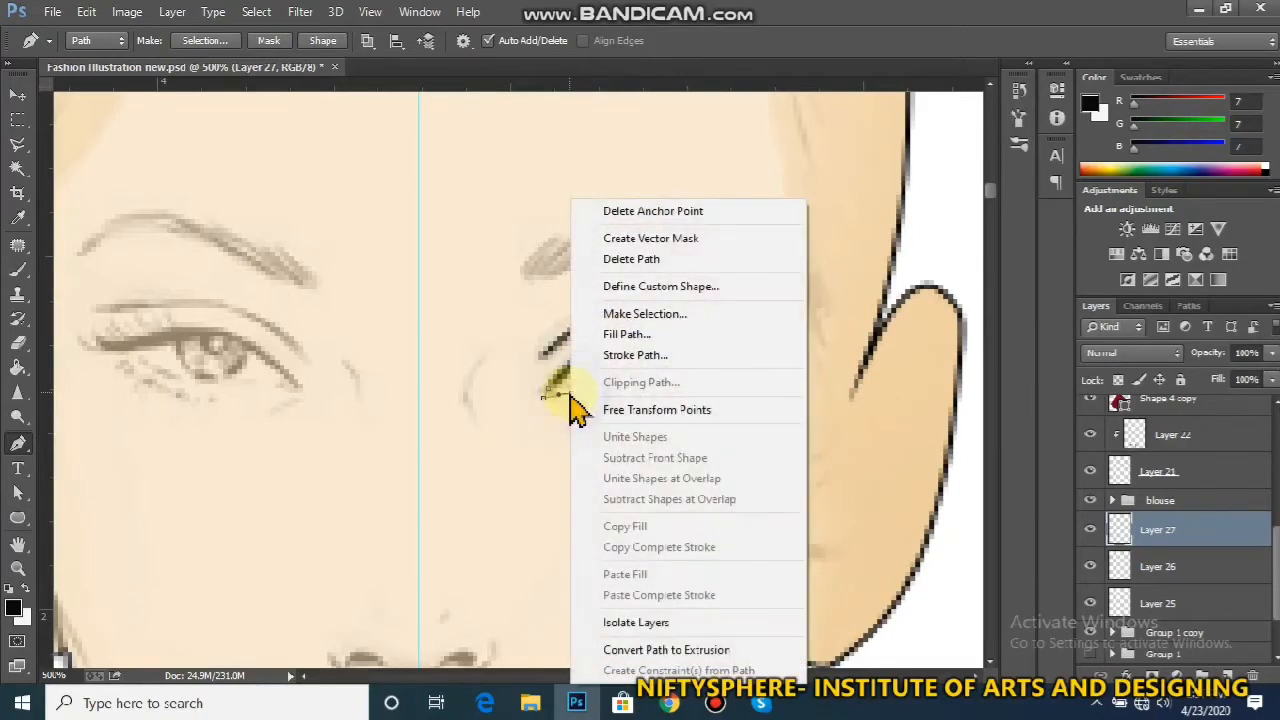
click(614, 358)
key(Return)
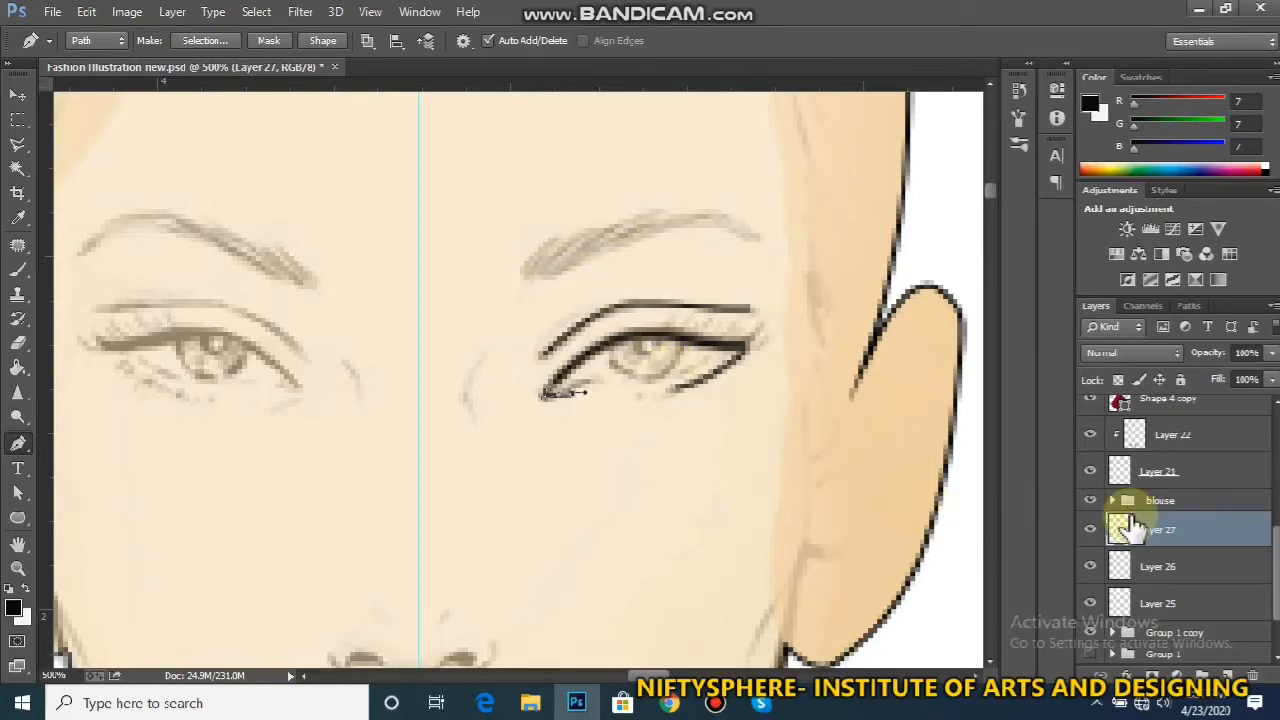
On a new layer above Layer 27, replace the brush presets with the calligraphic set and choose its first 10 px brush
key(ctrl+shift+n)
key(Return)
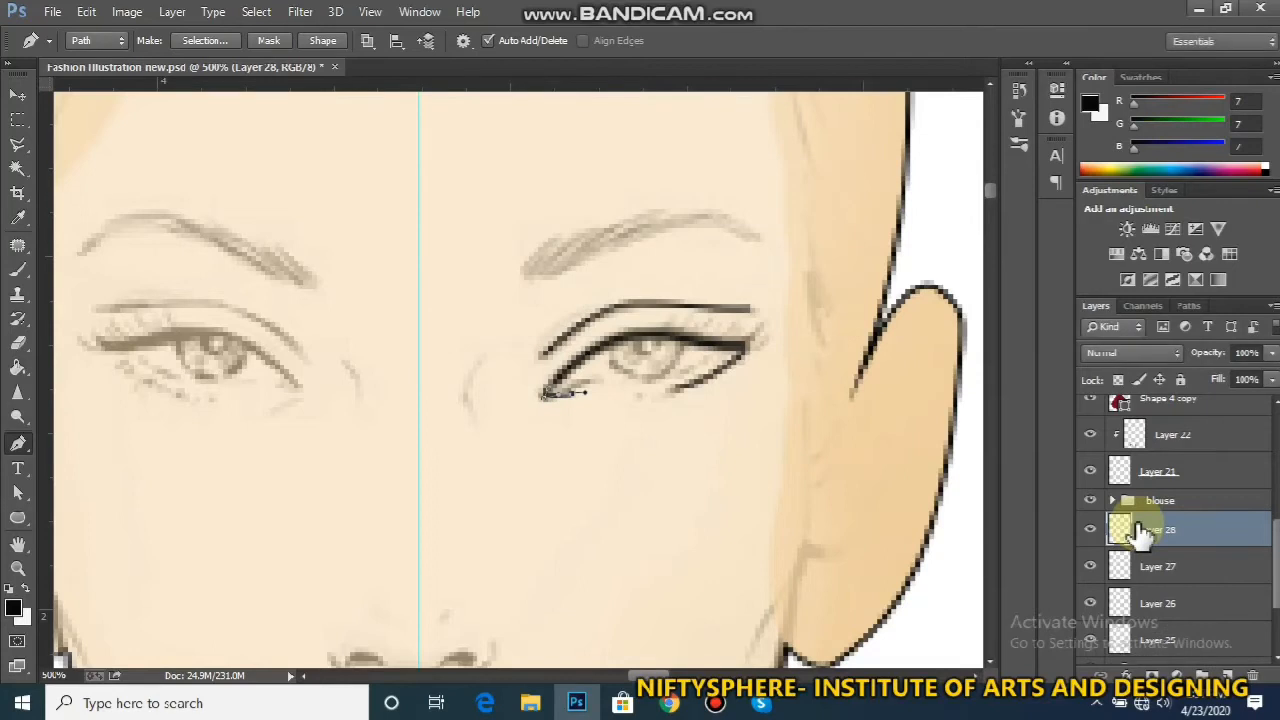
click(18, 269)
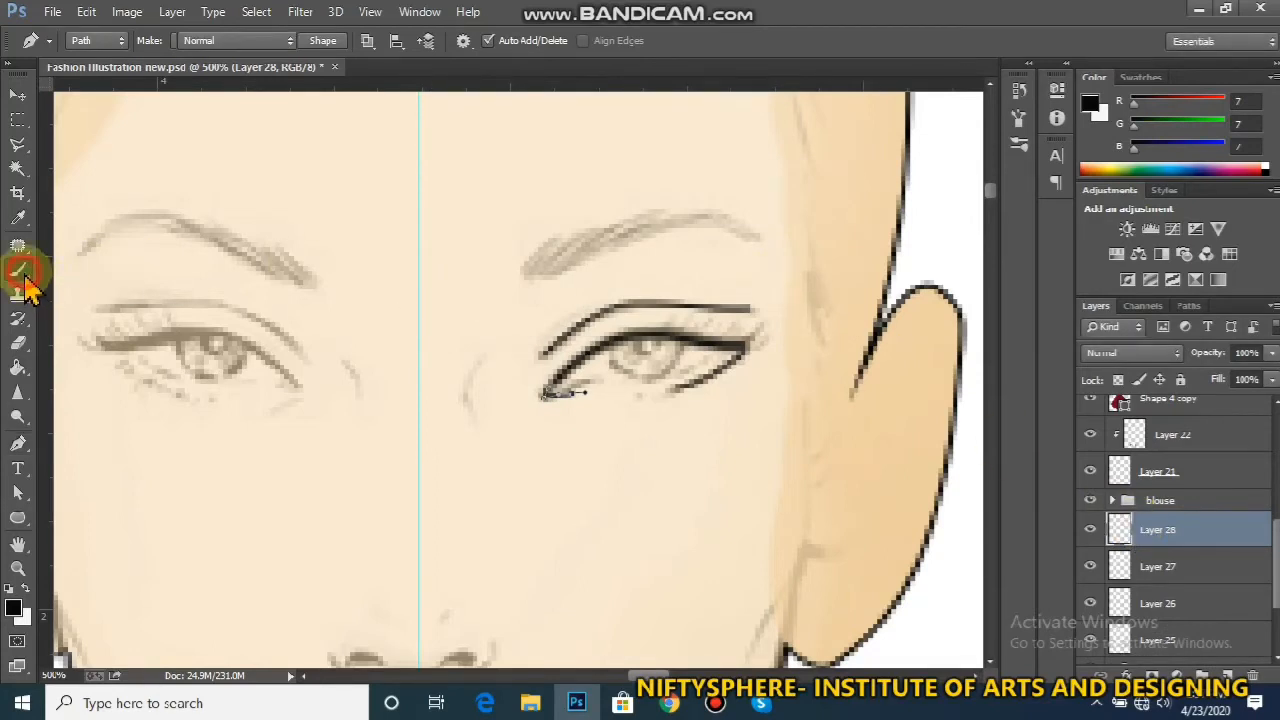
click(97, 42)
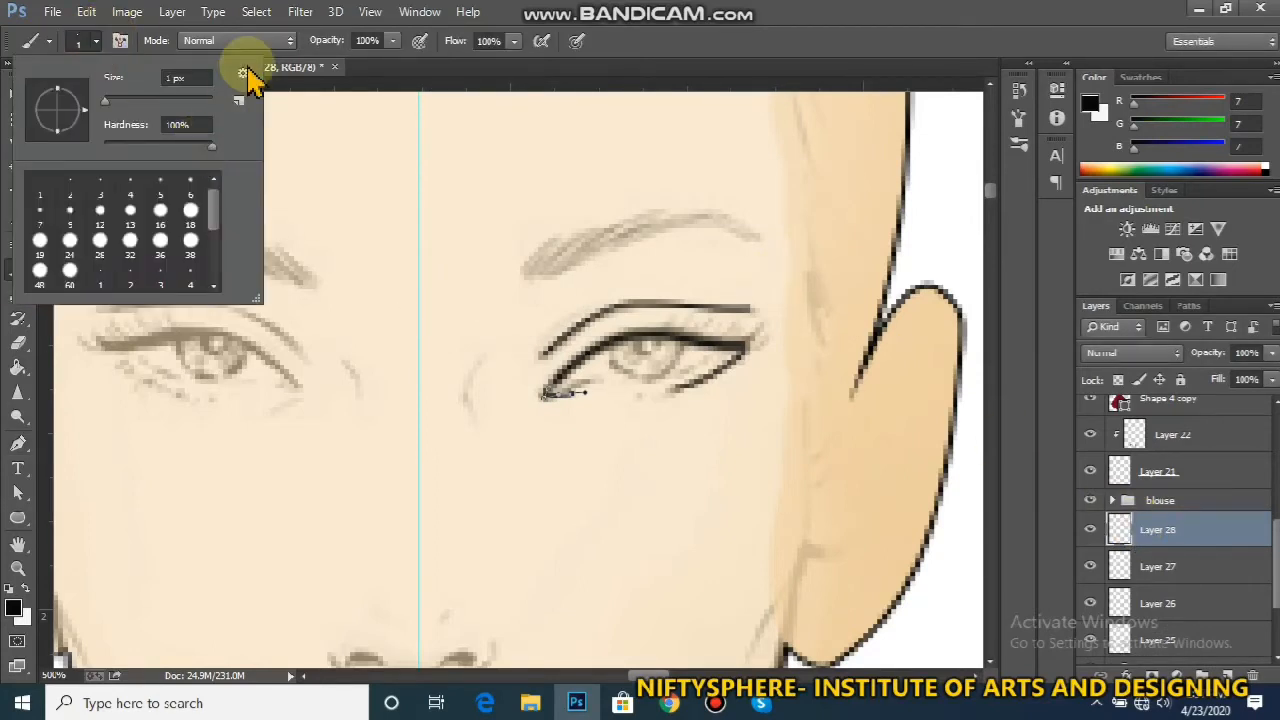
click(243, 73)
click(290, 413)
click(574, 277)
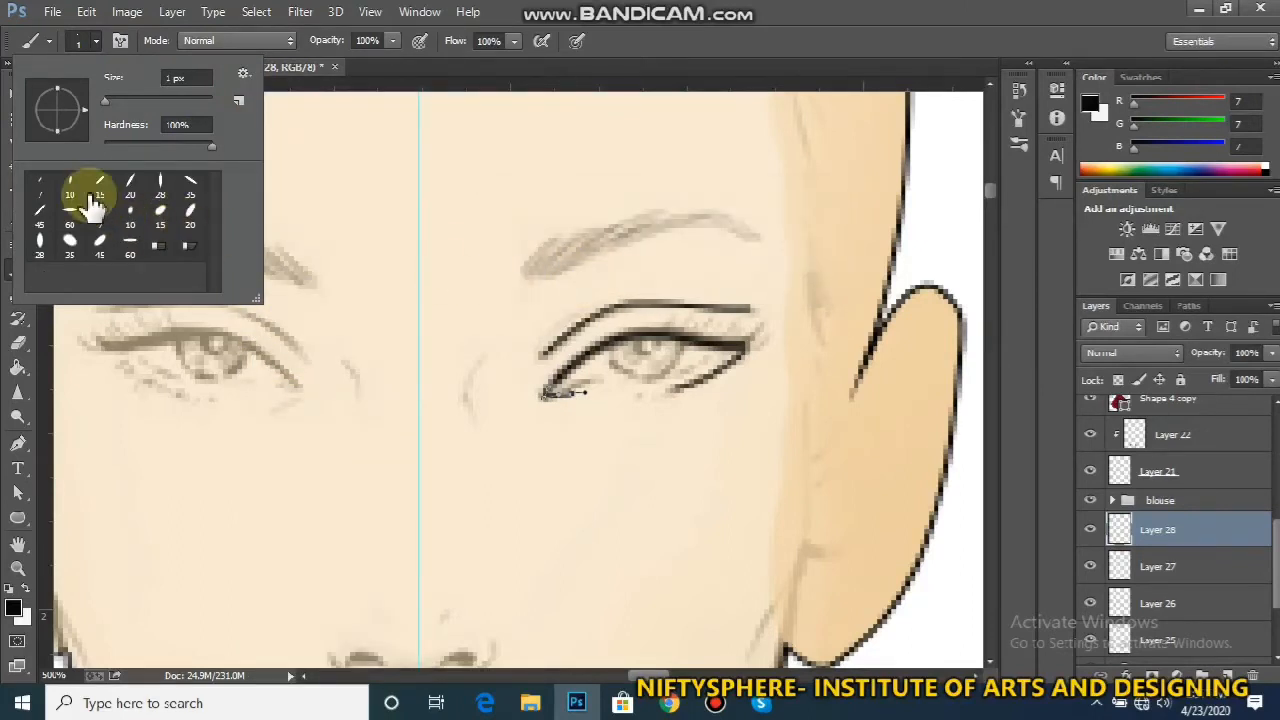
click(71, 190)
drag(443, 234, 430, 313)
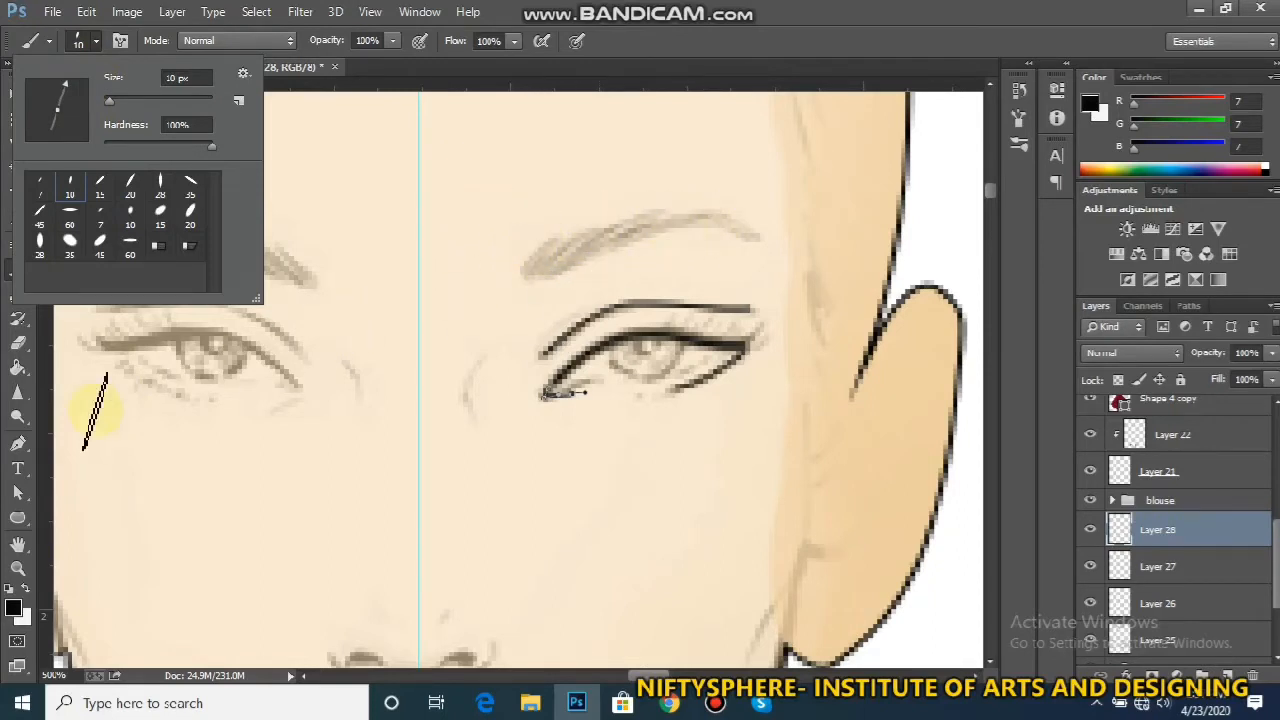
Deselect the old path and trace the eyebrow above the inked eye with a curved path from its inner end to the arch
click(17, 445)
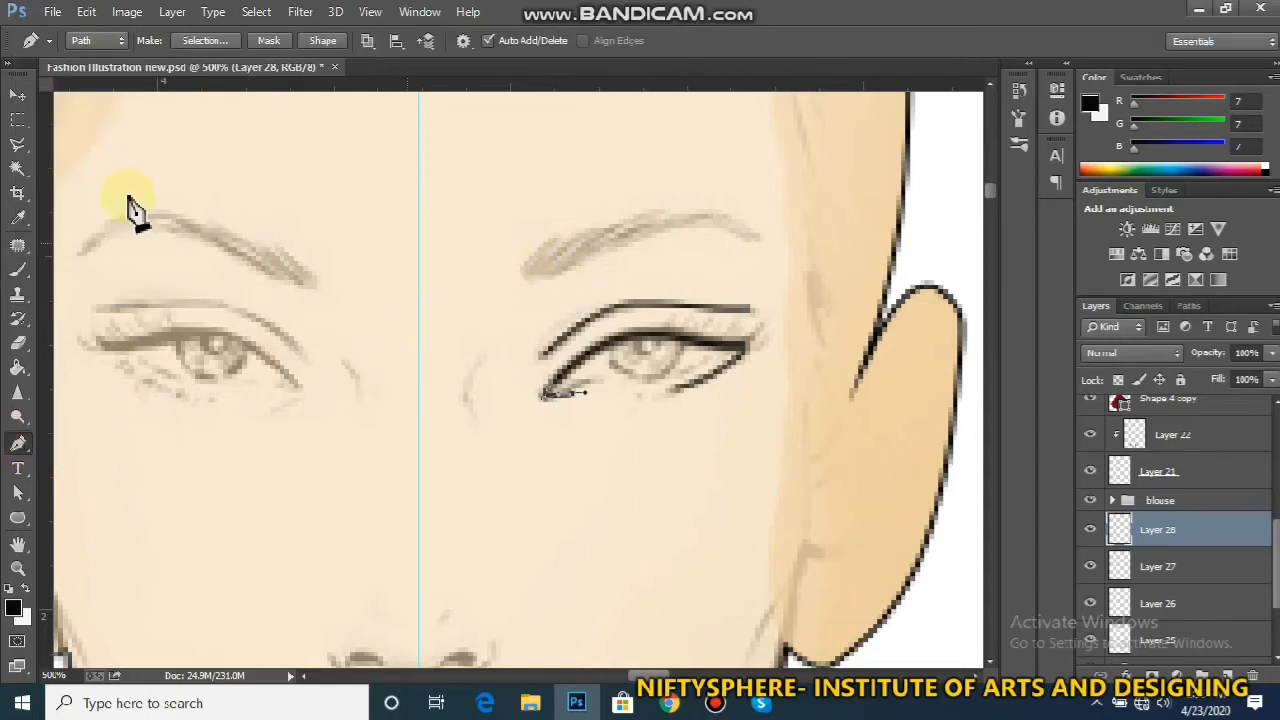
click(524, 275)
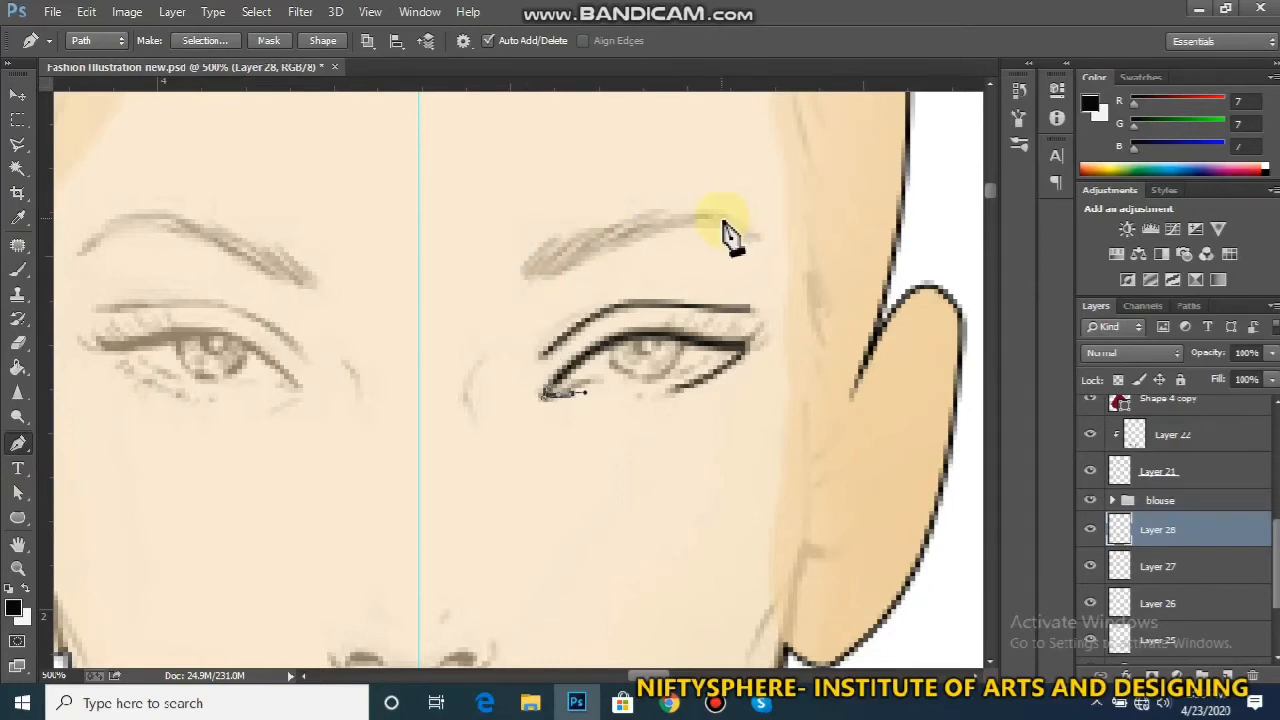
click(1189, 306)
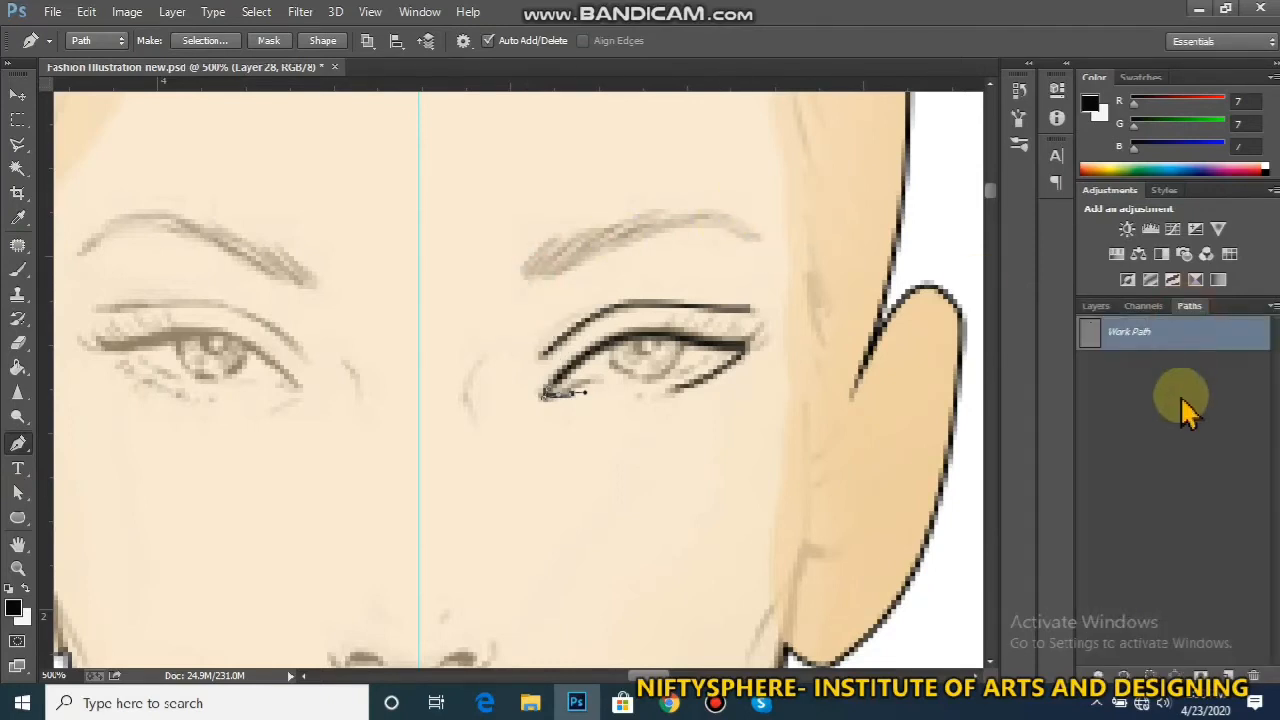
click(1095, 306)
click(524, 275)
drag(665, 224, 698, 220)
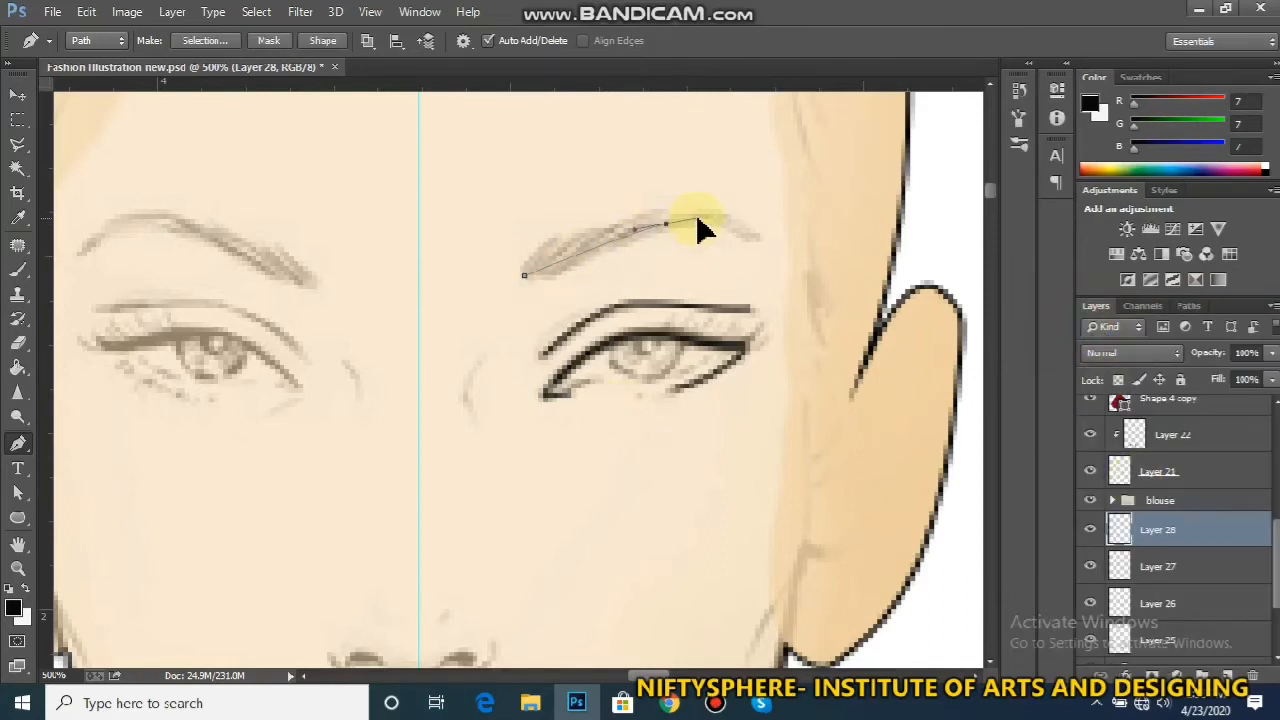
Stroke the eyebrow path using the 10 px calligraphic Brush with Simulate Pressure
right_click(623, 251)
click(688, 350)
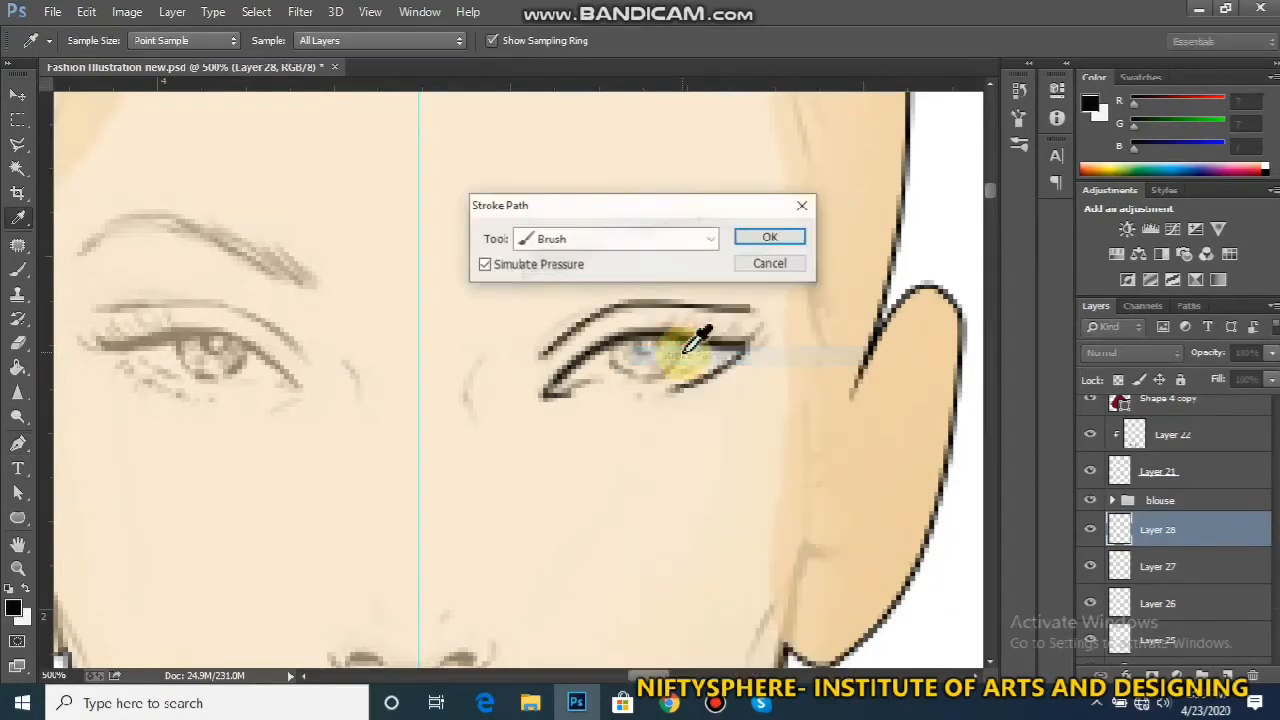
click(769, 238)
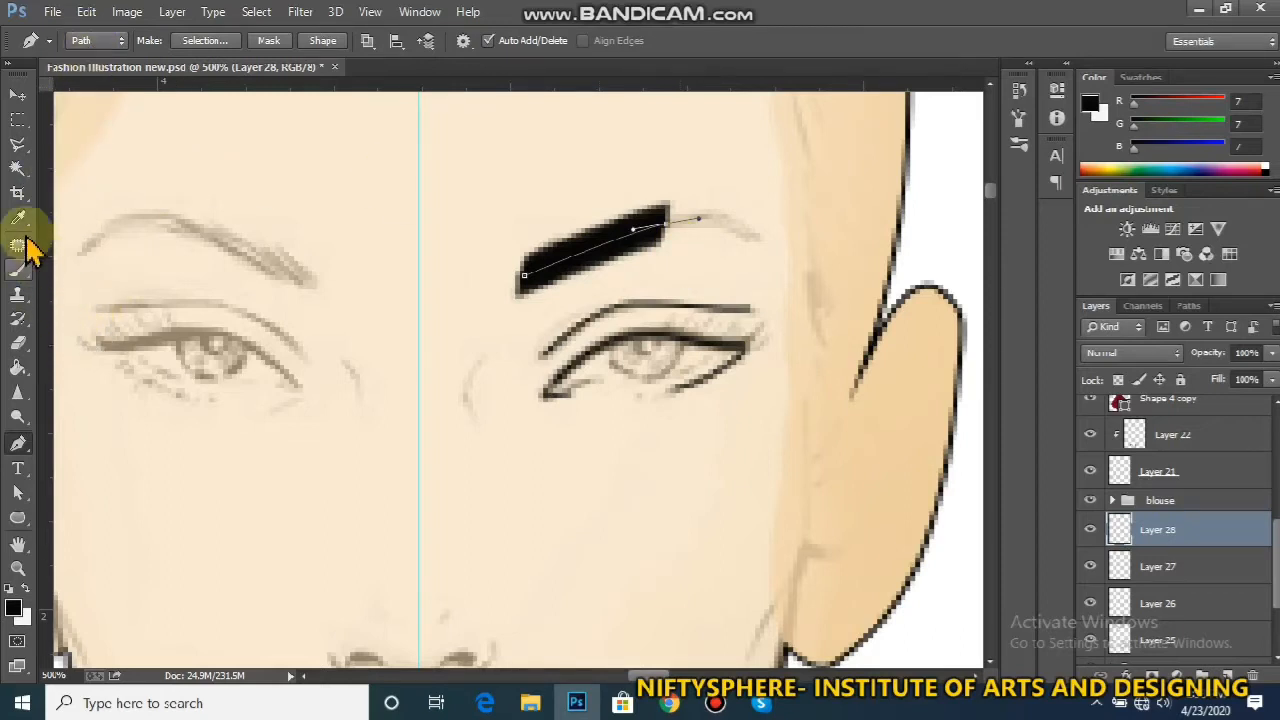
Reduce the calligraphic brush size to 5 px
click(17, 268)
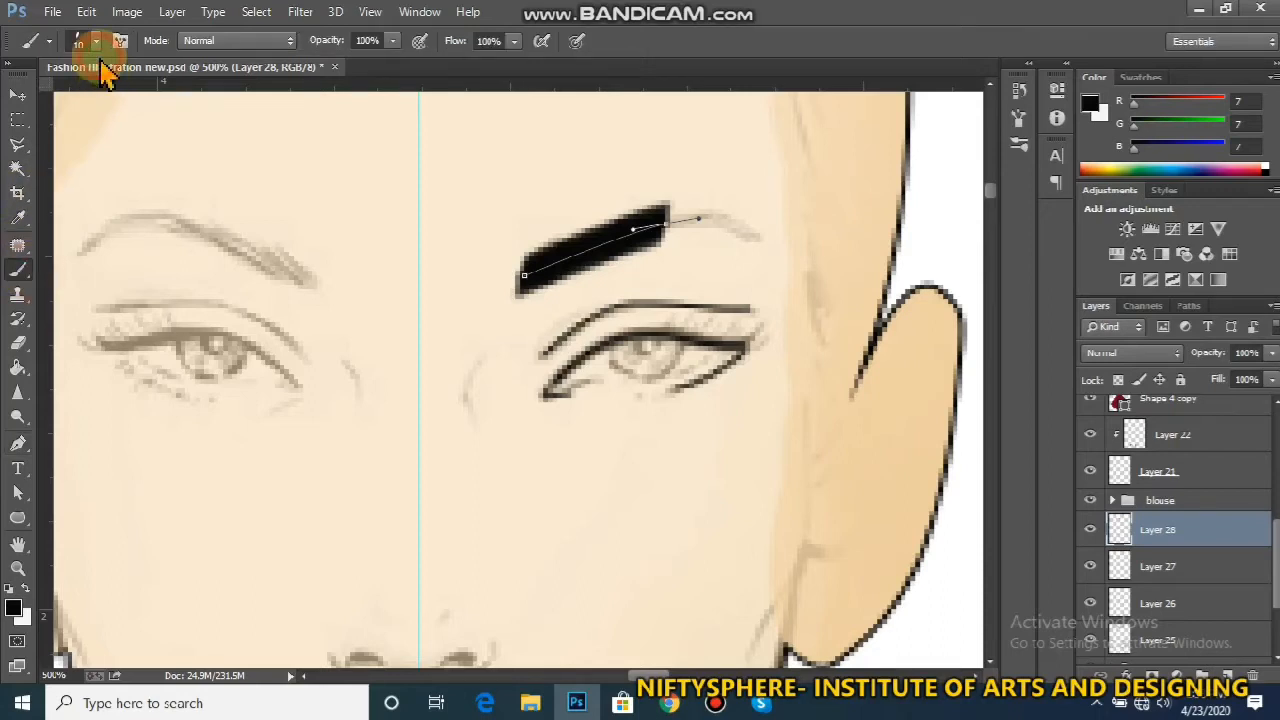
click(90, 42)
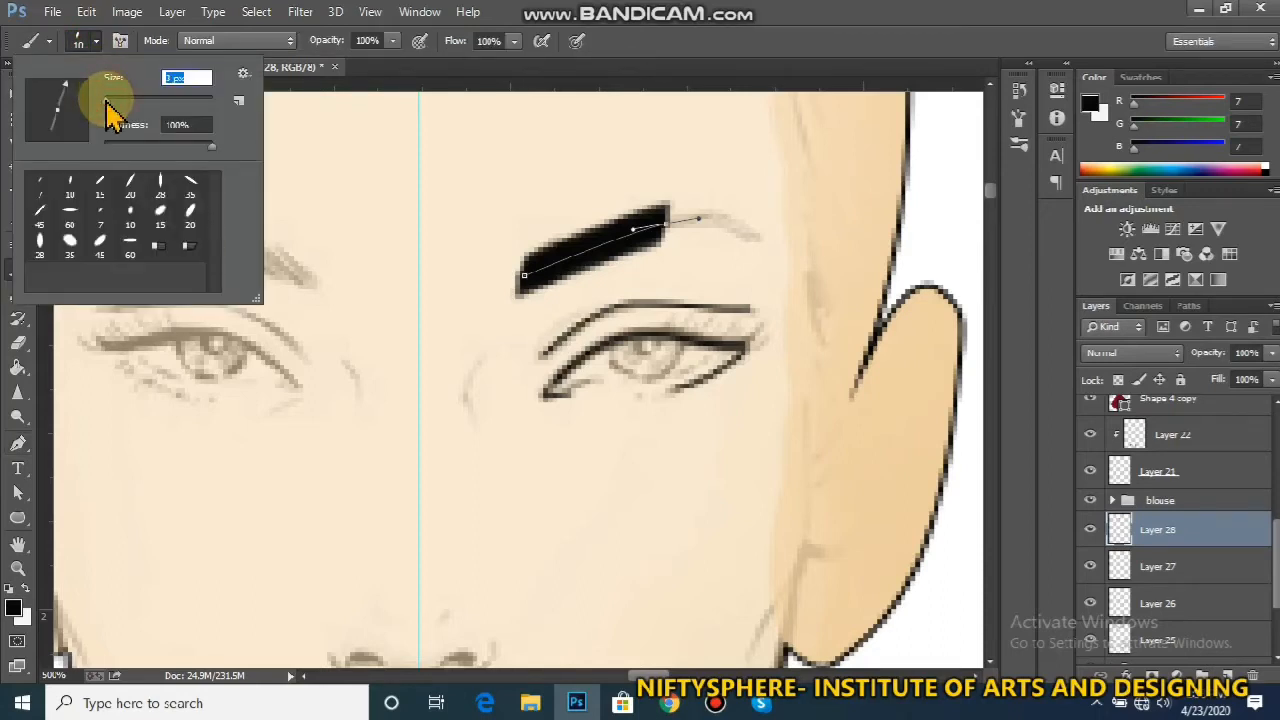
click(1157, 525)
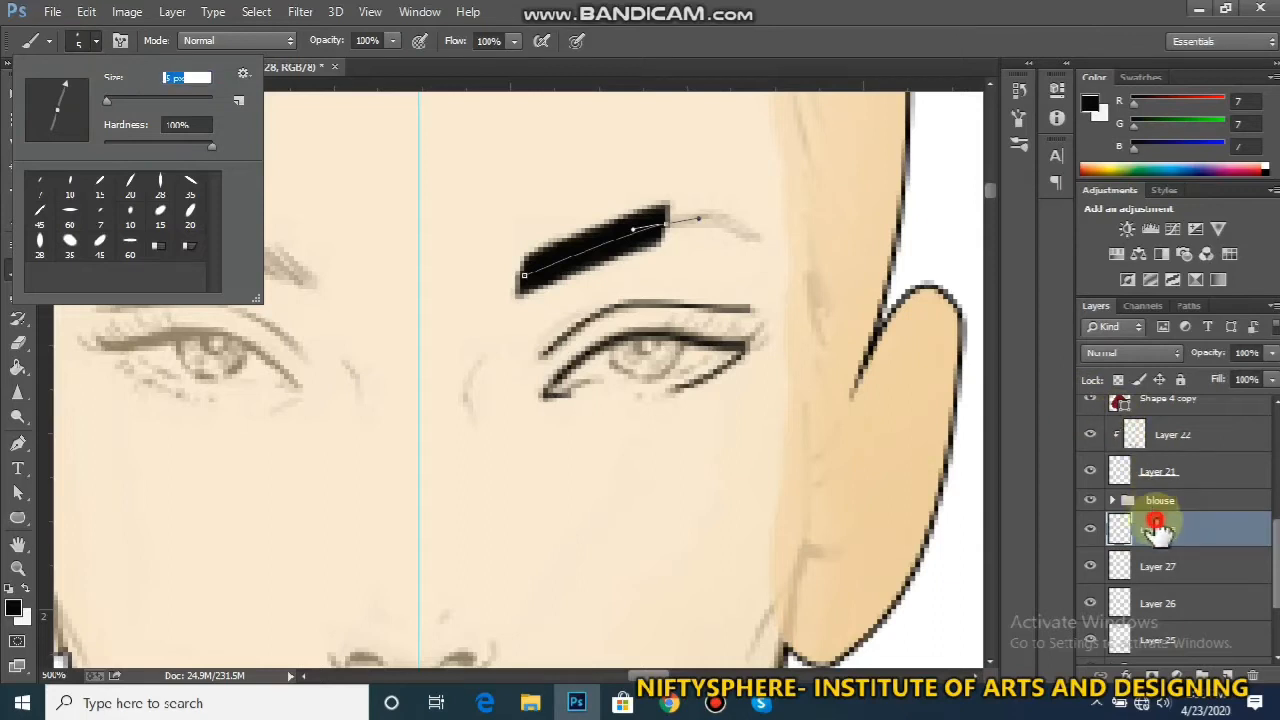
Deselect the inner eyebrow's work path and add a new layer above Layer 28
click(1200, 306)
click(1194, 385)
click(1105, 332)
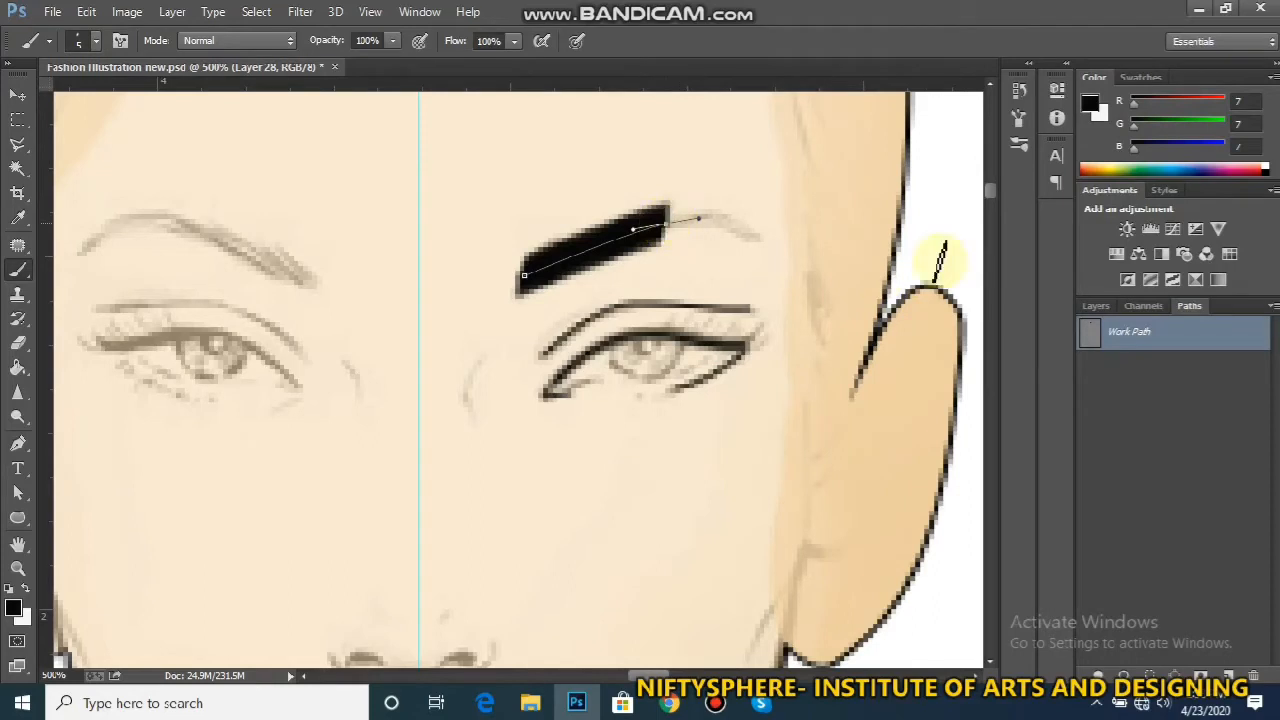
click(1128, 386)
click(1097, 306)
key(ctrl+shift+alt+n)
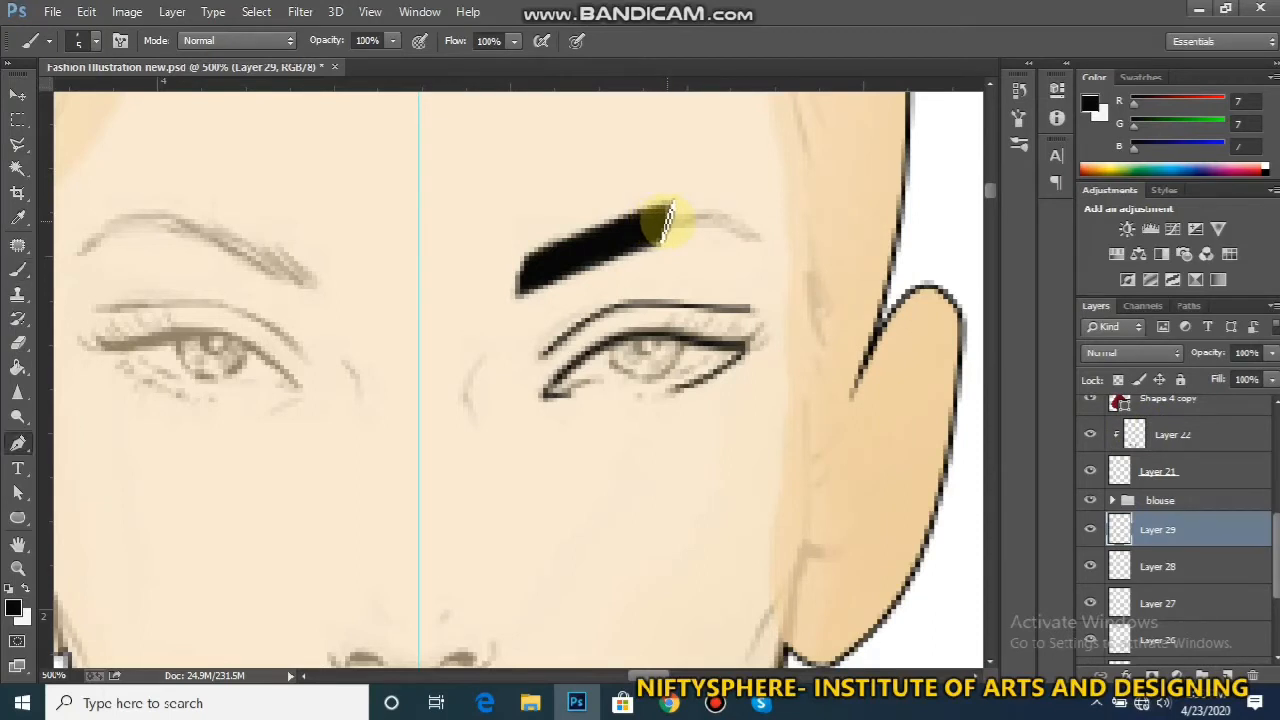
Trace the eyebrow's tail with a curved path from the arch to the outer end and stroke it with the 5 px Brush
key(p)
click(661, 224)
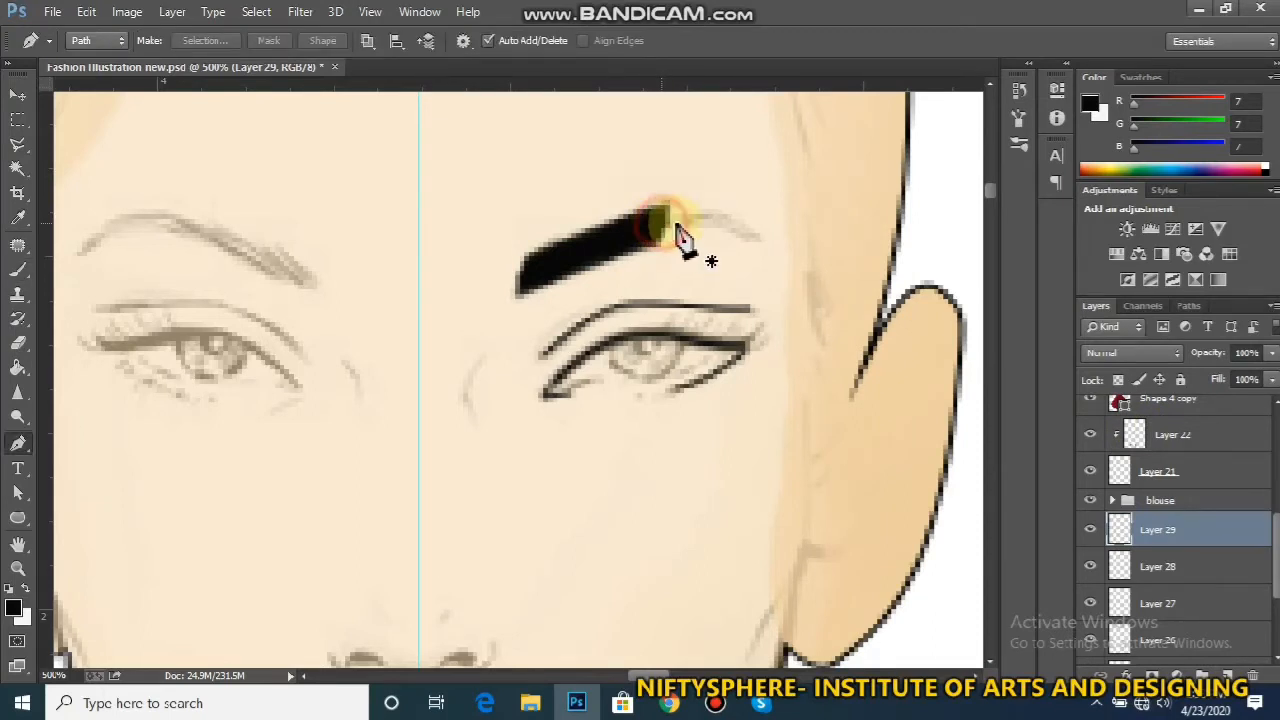
drag(716, 219, 741, 226)
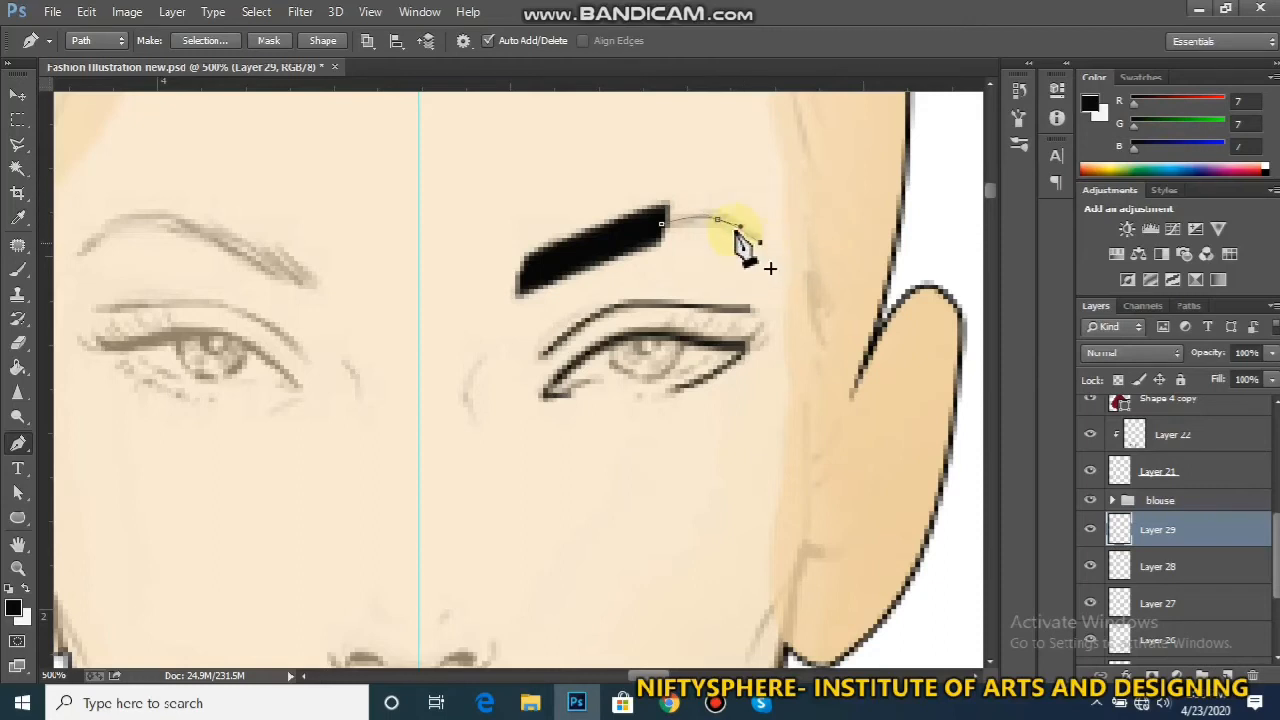
right_click(728, 223)
click(726, 230)
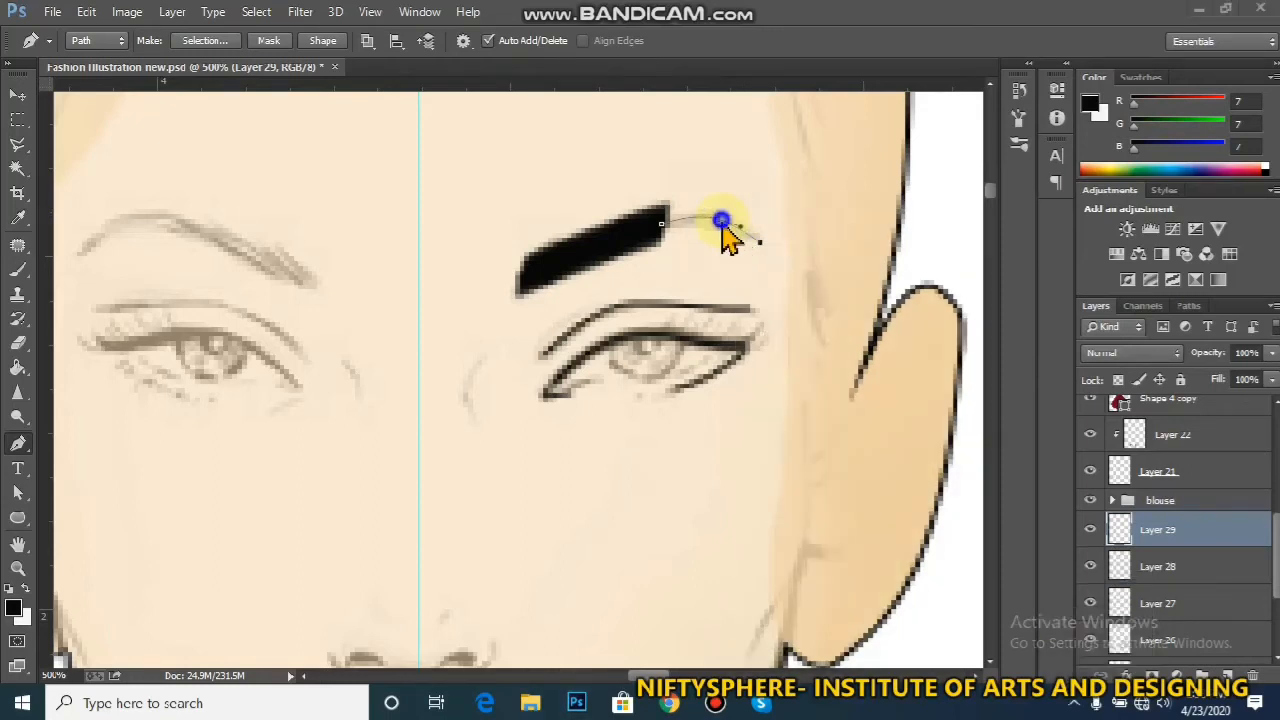
right_click(726, 232)
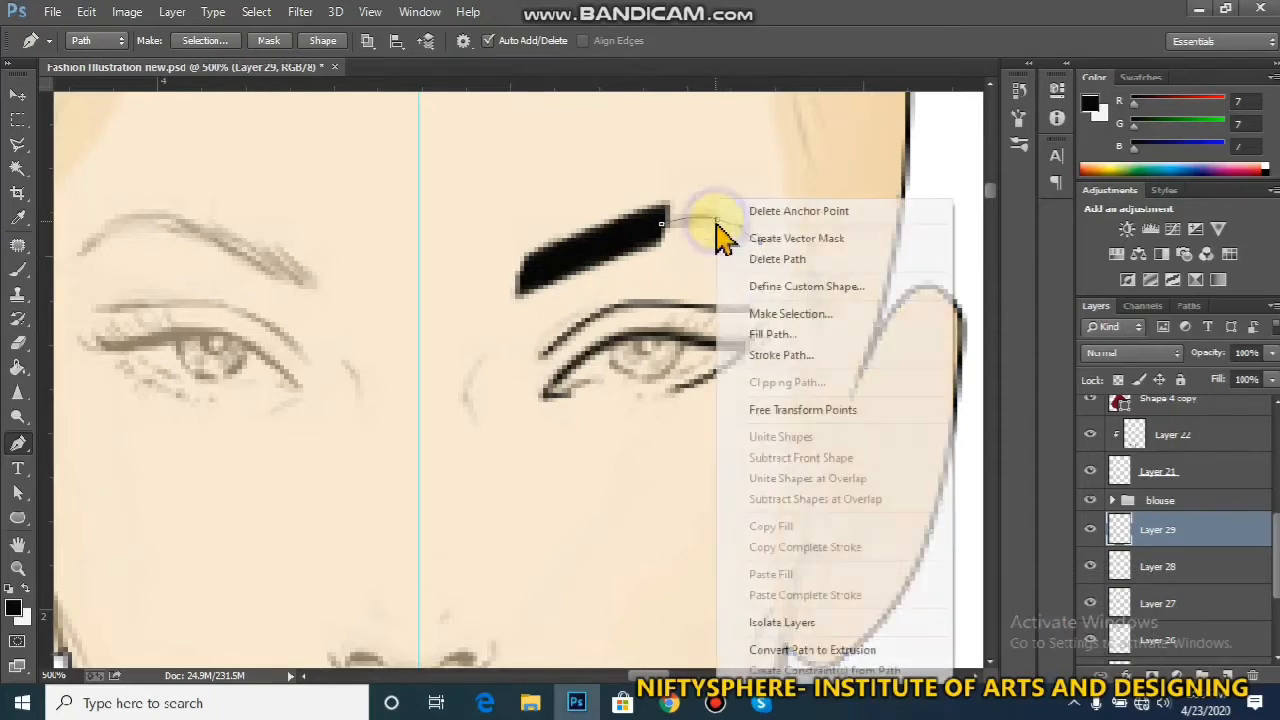
click(770, 352)
click(767, 237)
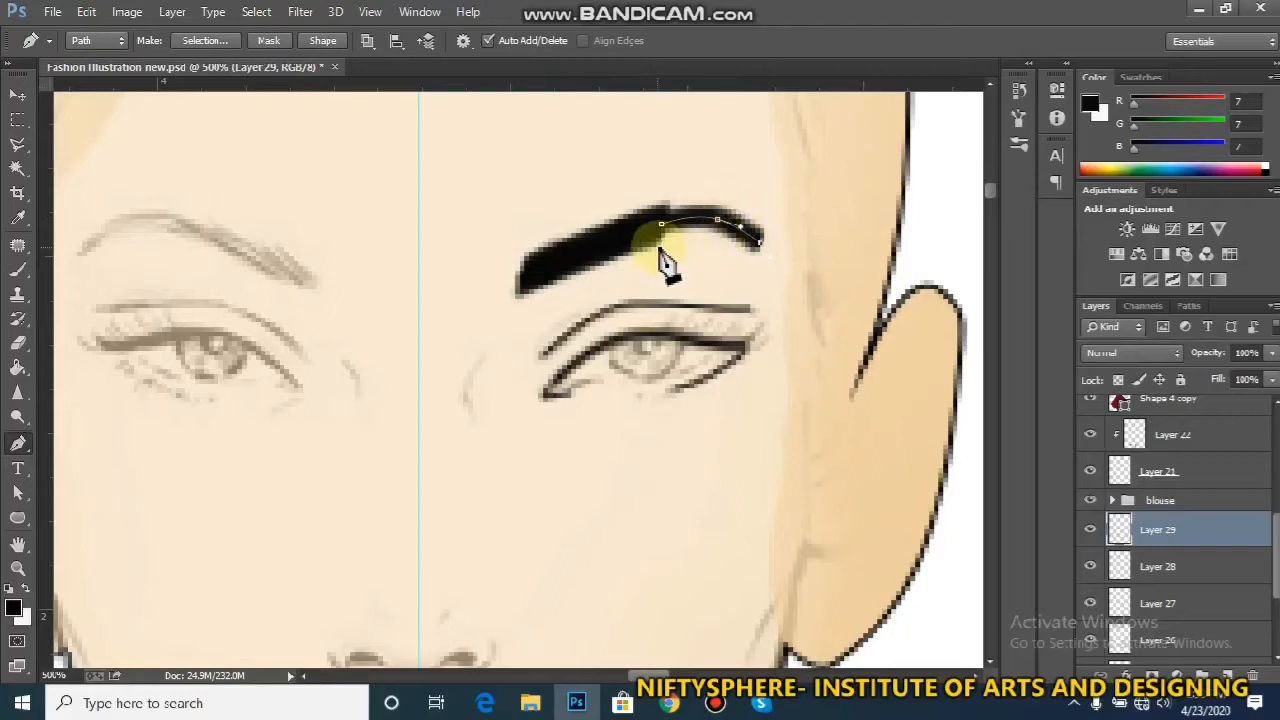
Reduce the Eraser to 9 px and trim the upper and lower edges of the eyebrow's tail
key(ctrl+1)
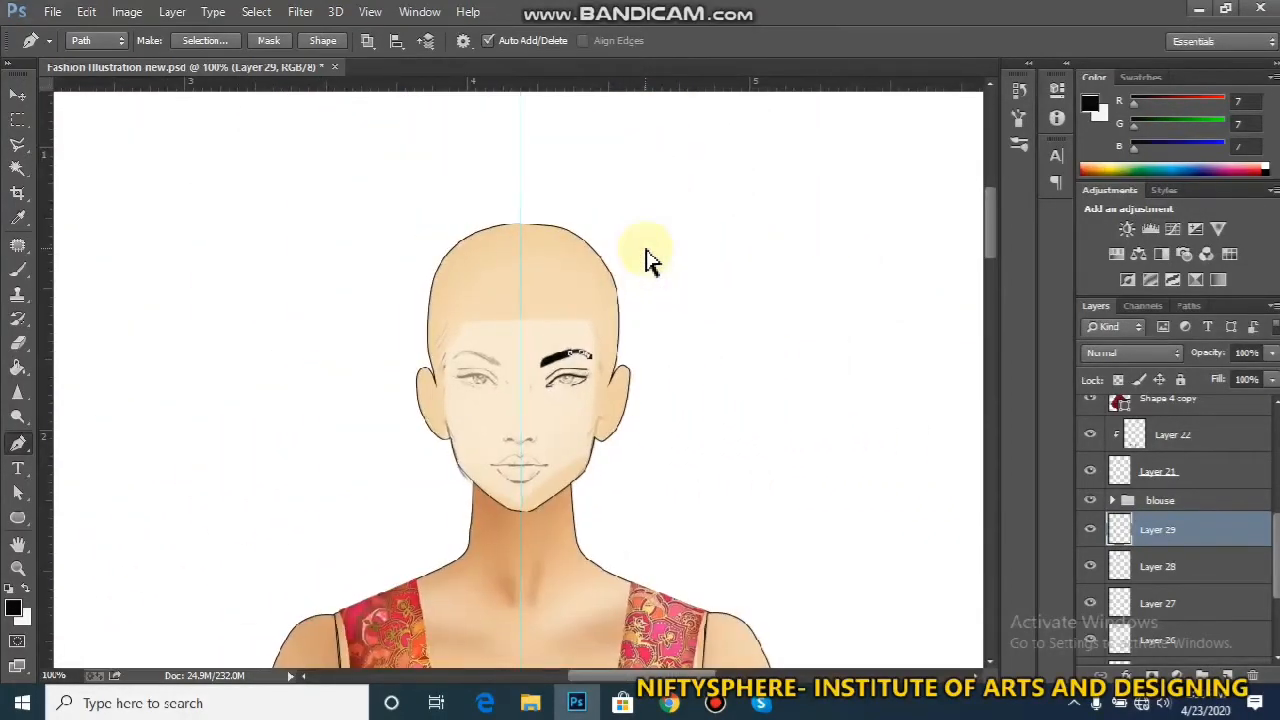
key(ctrl+plus)
key(ctrl+plus)
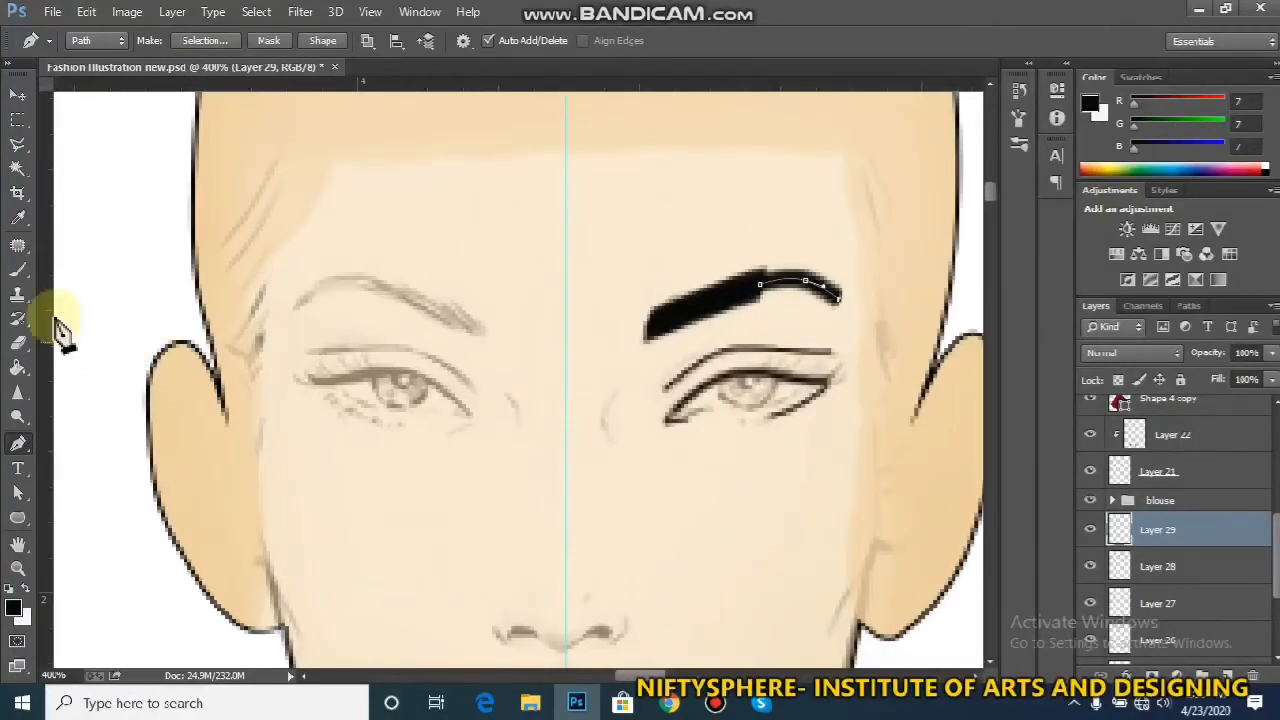
click(17, 343)
key(bracketleft)
key(bracketleft)
key(bracketleft)
key(bracketleft)
key(bracketleft)
key(bracketleft)
key(bracketleft)
key(bracketleft)
key(bracketleft)
key(bracketleft)
key(bracketleft)
key(bracketleft)
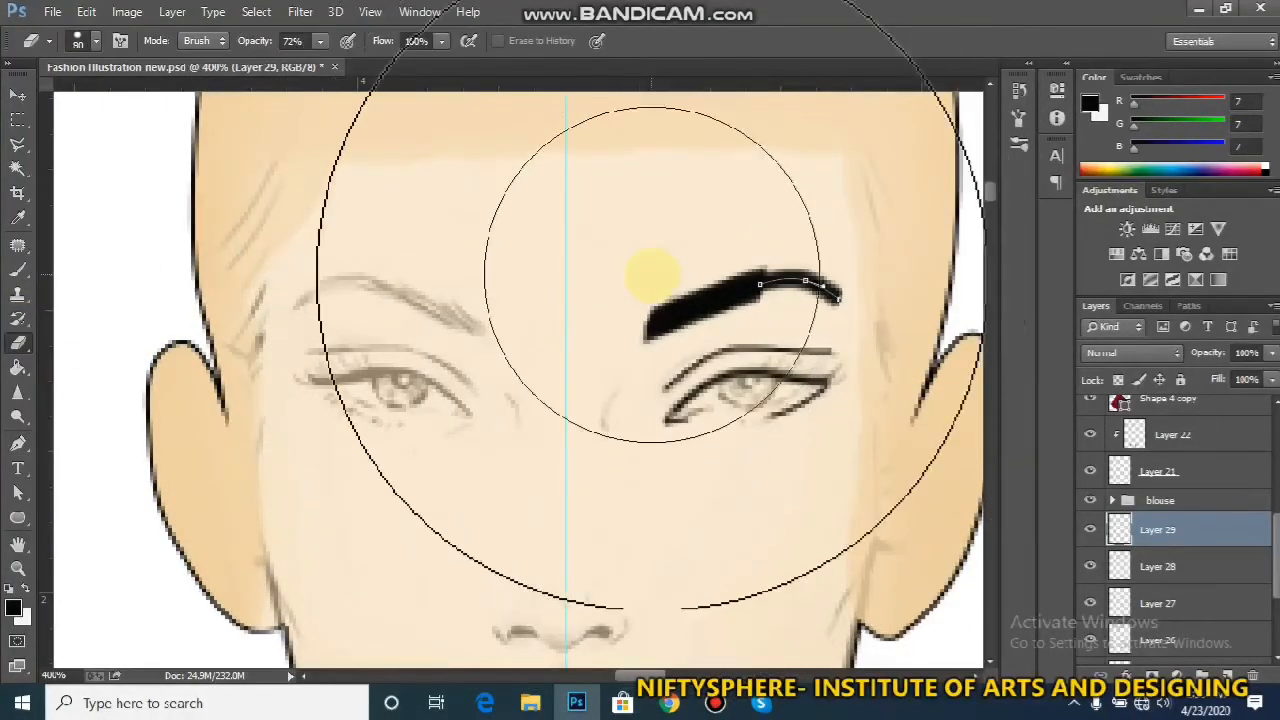
key(bracketleft)
key(bracketleft)
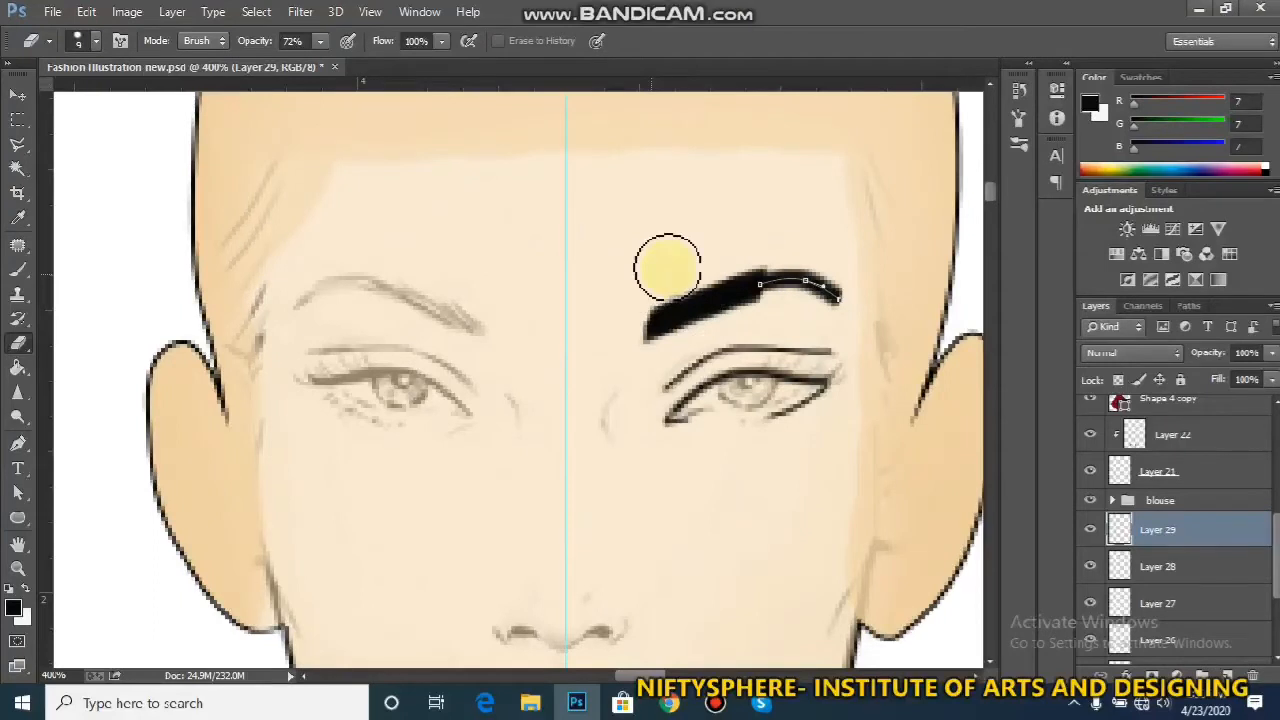
mouse_move(758, 246)
mouse_down()
mouse_move(800, 249)
mouse_move(863, 286)
mouse_up()
drag(791, 314, 850, 324)
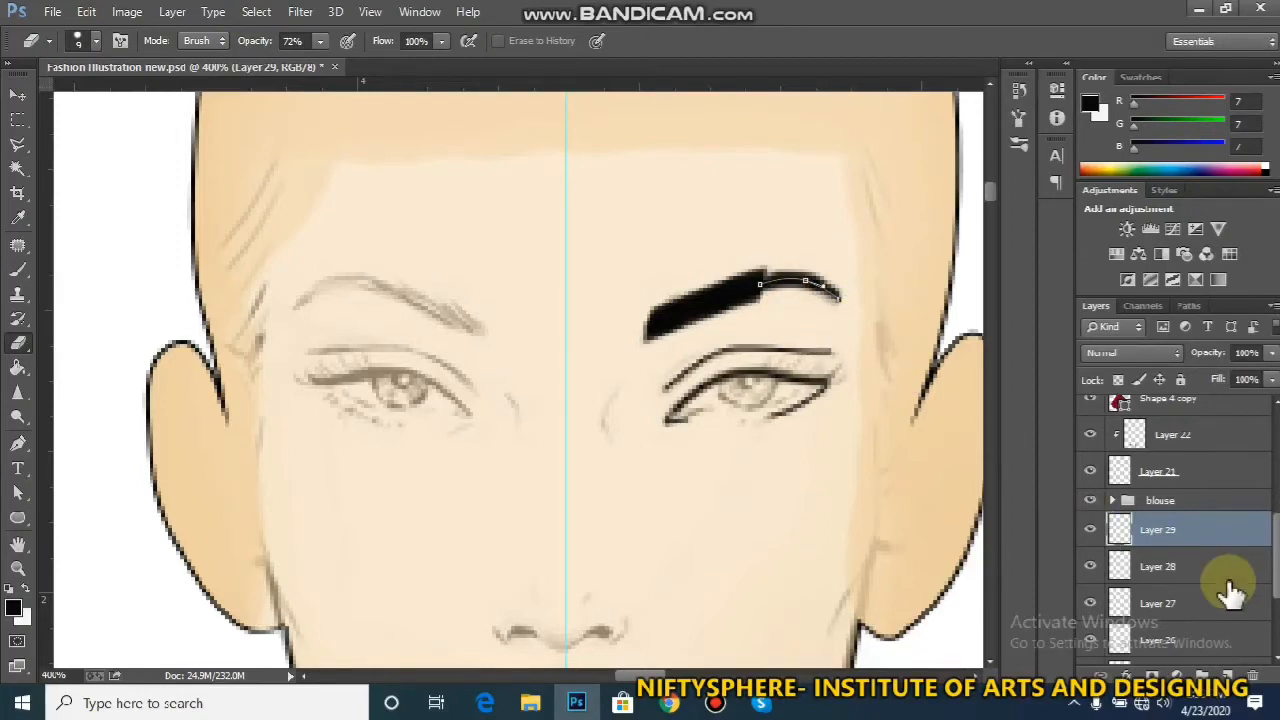
On Layer 28, smooth the join at the eyebrow's arch by erasing its square corner, dabbing with the brush and trimming the edges
click(1200, 568)
mouse_move(772, 360)
mouse_down()
mouse_move(766, 314)
mouse_move(740, 320)
mouse_move(779, 311)
mouse_move(763, 303)
mouse_move(809, 303)
mouse_move(758, 321)
mouse_move(766, 251)
mouse_move(740, 252)
mouse_move(769, 252)
mouse_up()
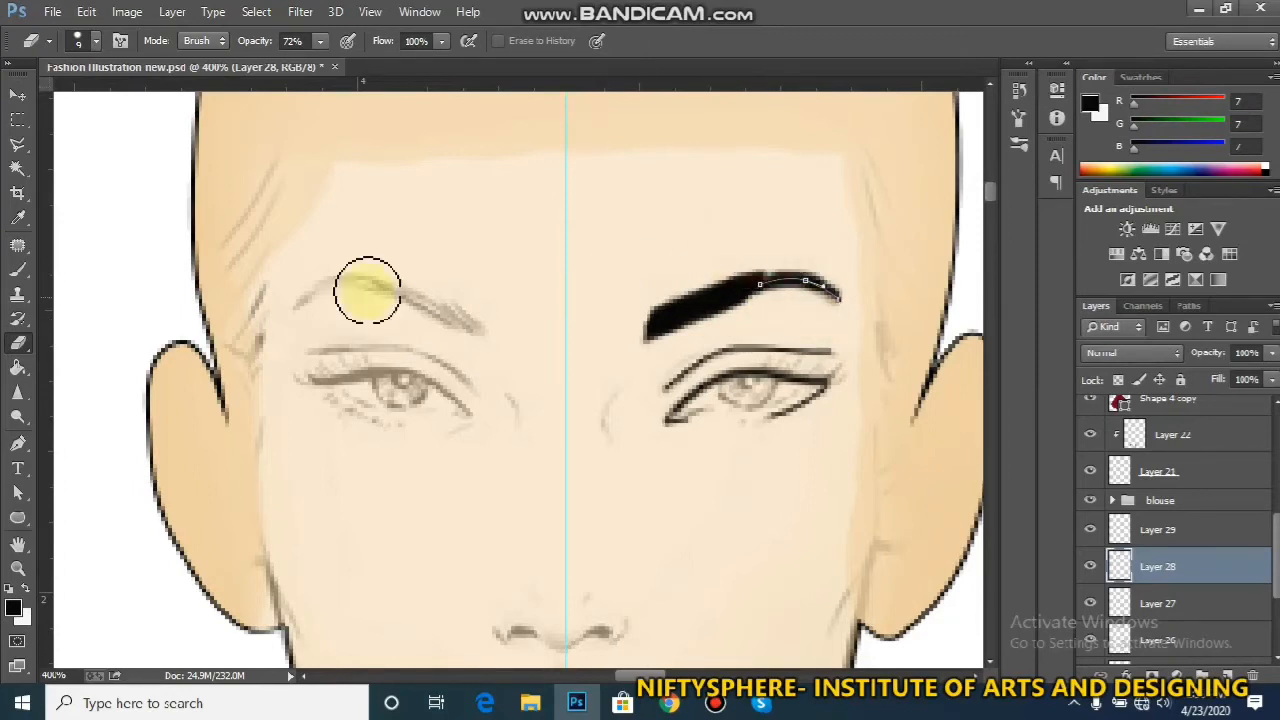
click(17, 270)
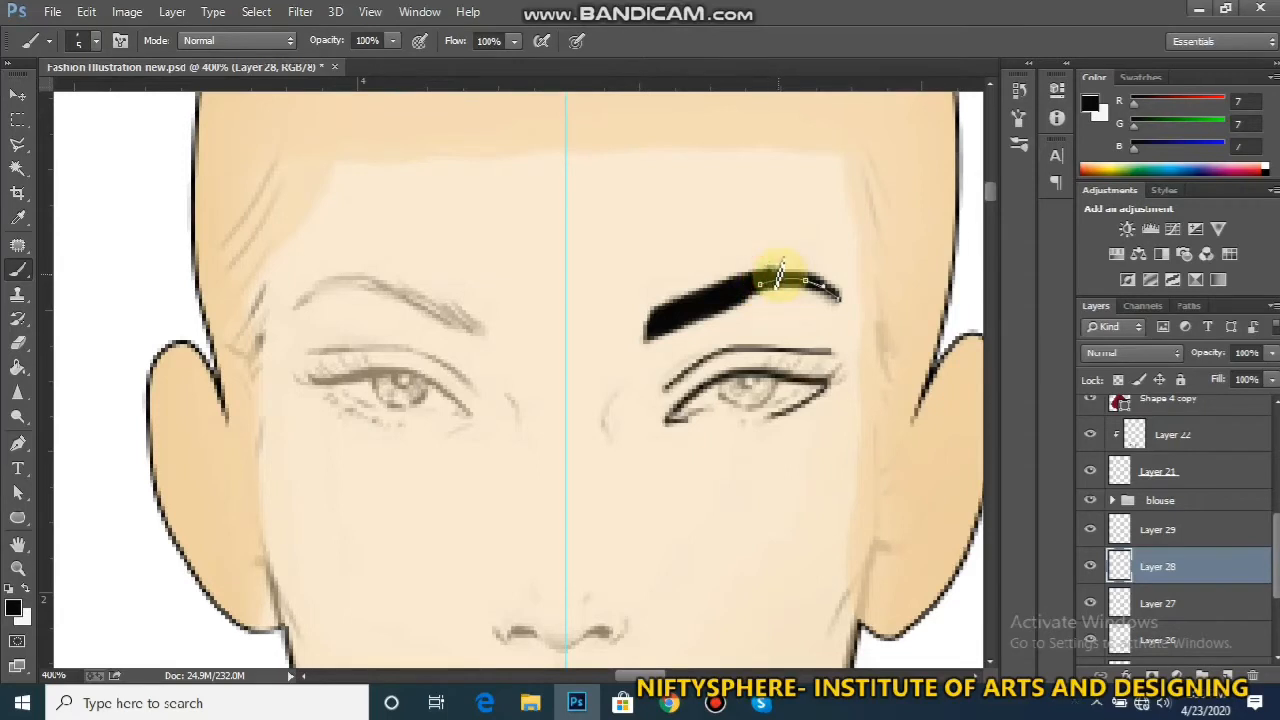
key(e)
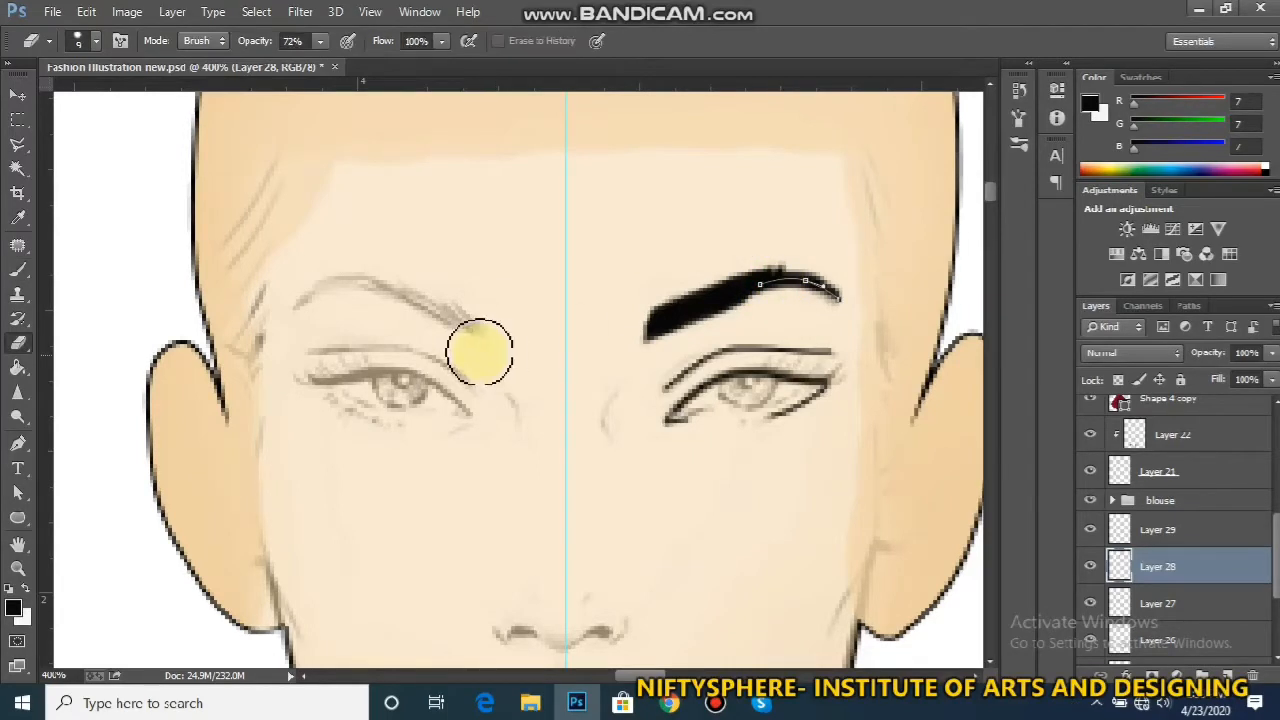
mouse_move(792, 248)
mouse_down()
mouse_move(762, 245)
mouse_move(786, 245)
mouse_move(763, 250)
mouse_move(792, 246)
mouse_move(720, 263)
mouse_up()
click(767, 245)
drag(756, 316, 744, 325)
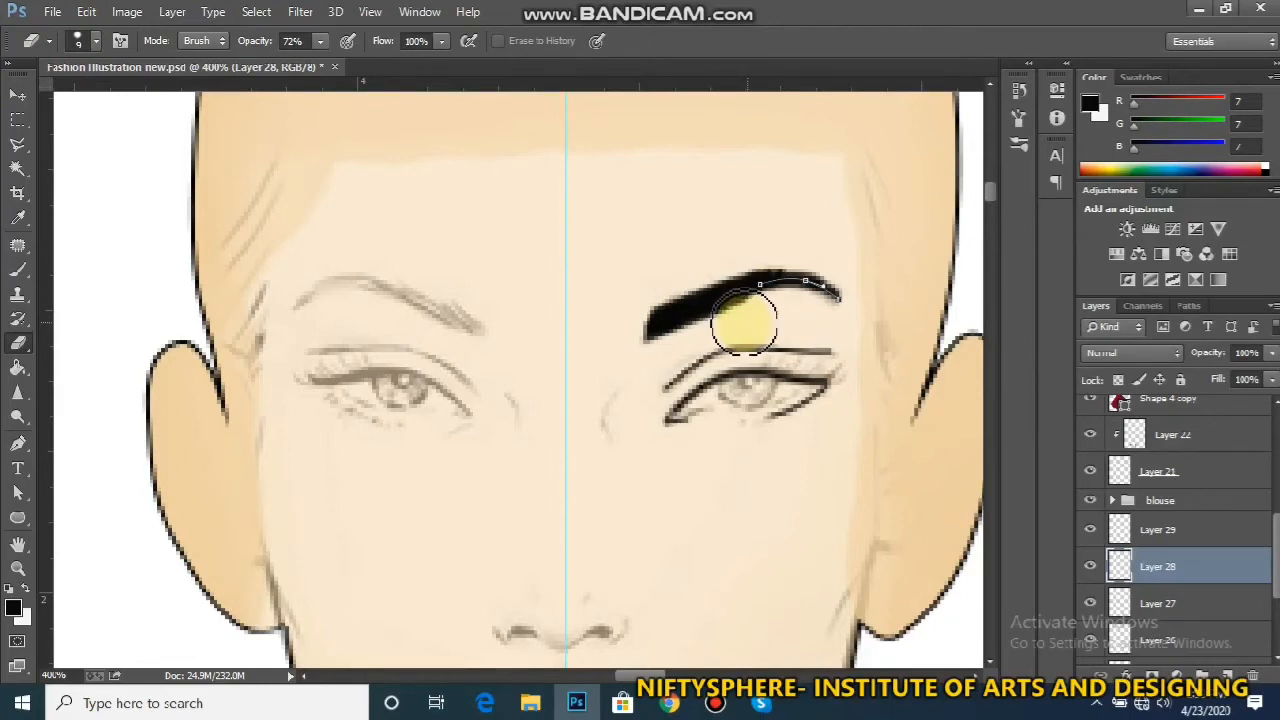
Deselect the eyebrow tail's work path and return to the layer list
key(ctrl+minus)
key(ctrl+minus)
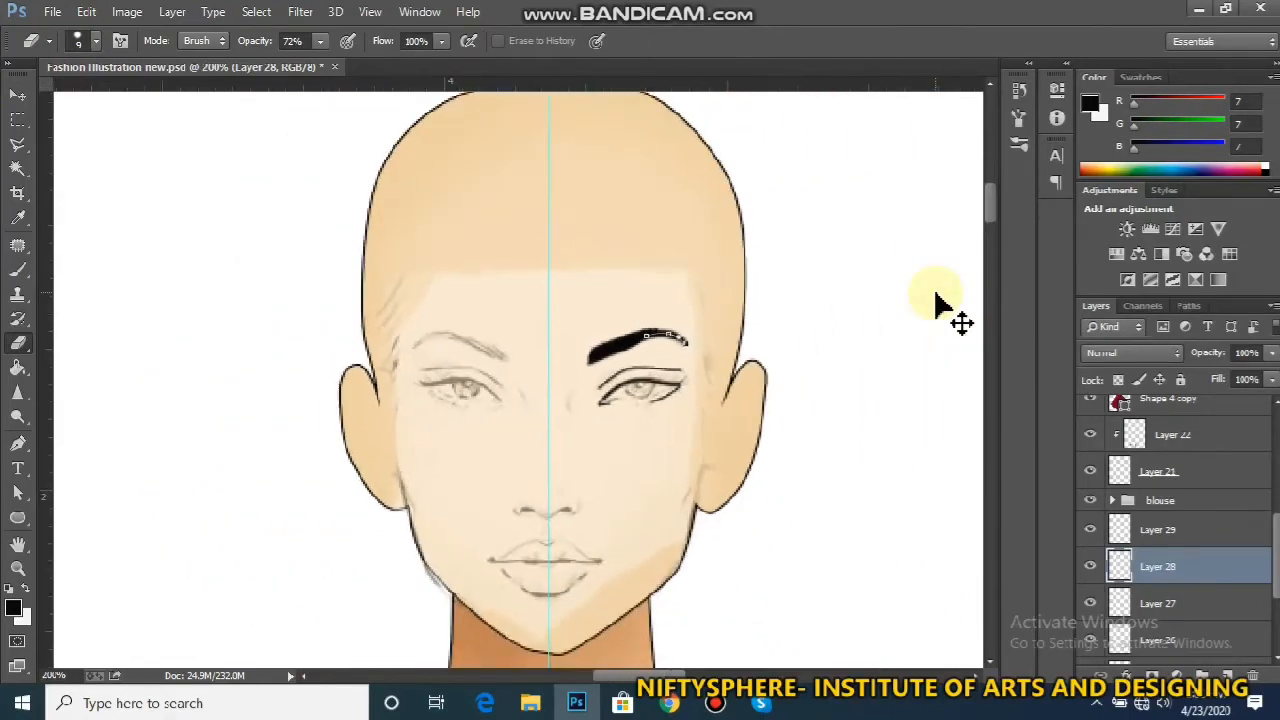
key(ctrl+minus)
key(ctrl+minus)
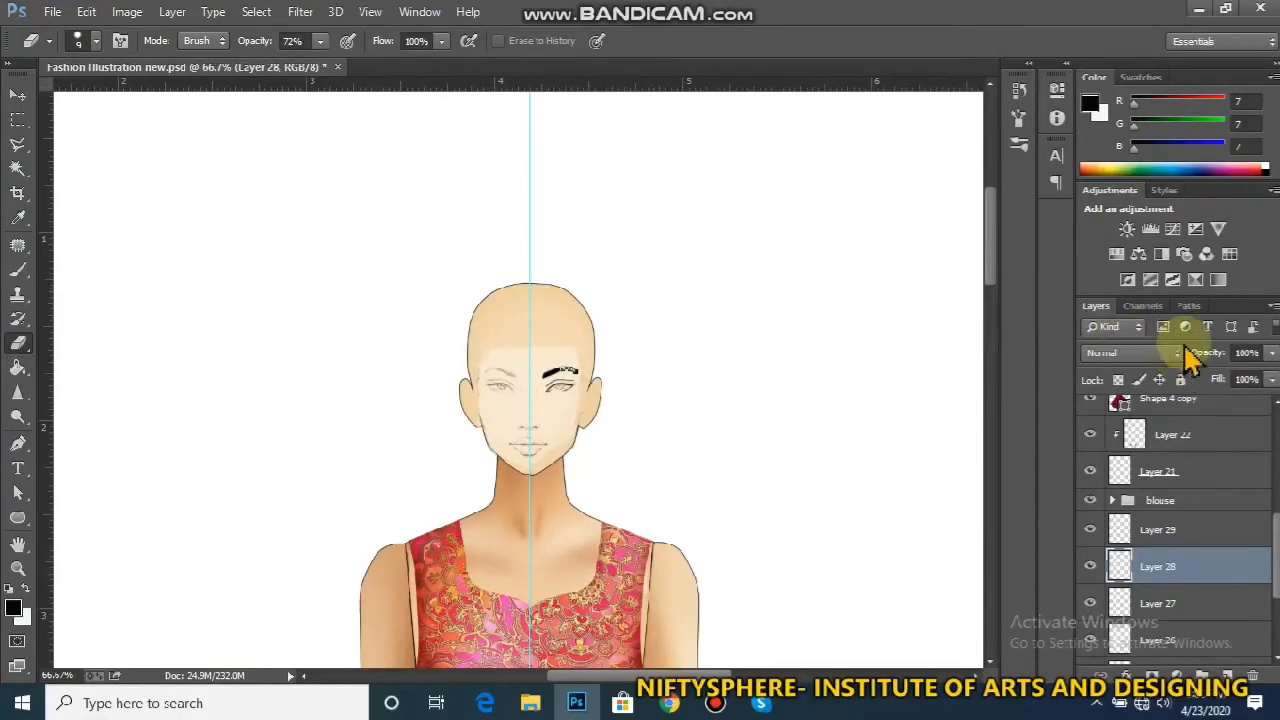
click(1189, 306)
click(1098, 306)
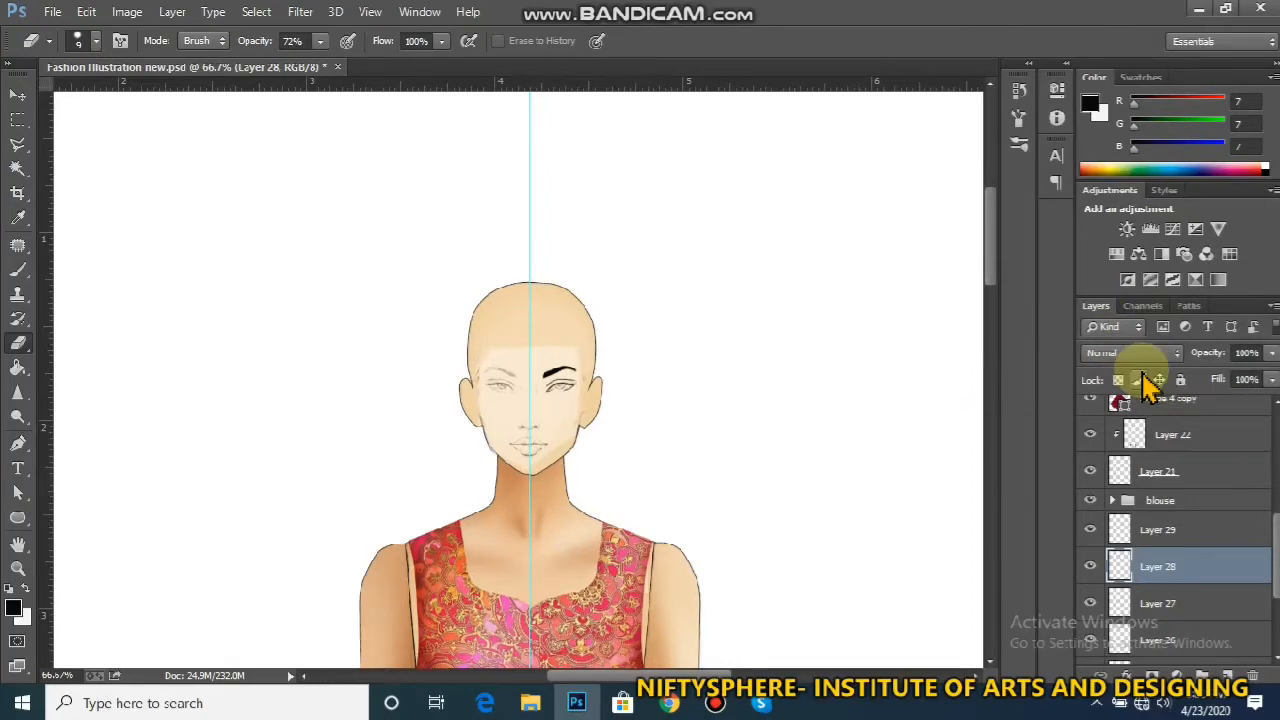
Choose the 7 px calligraphic brush and paint over the join at the eyebrow's arch on Layer 28
key(ctrl+plus)
key(ctrl+plus)
key(ctrl+plus)
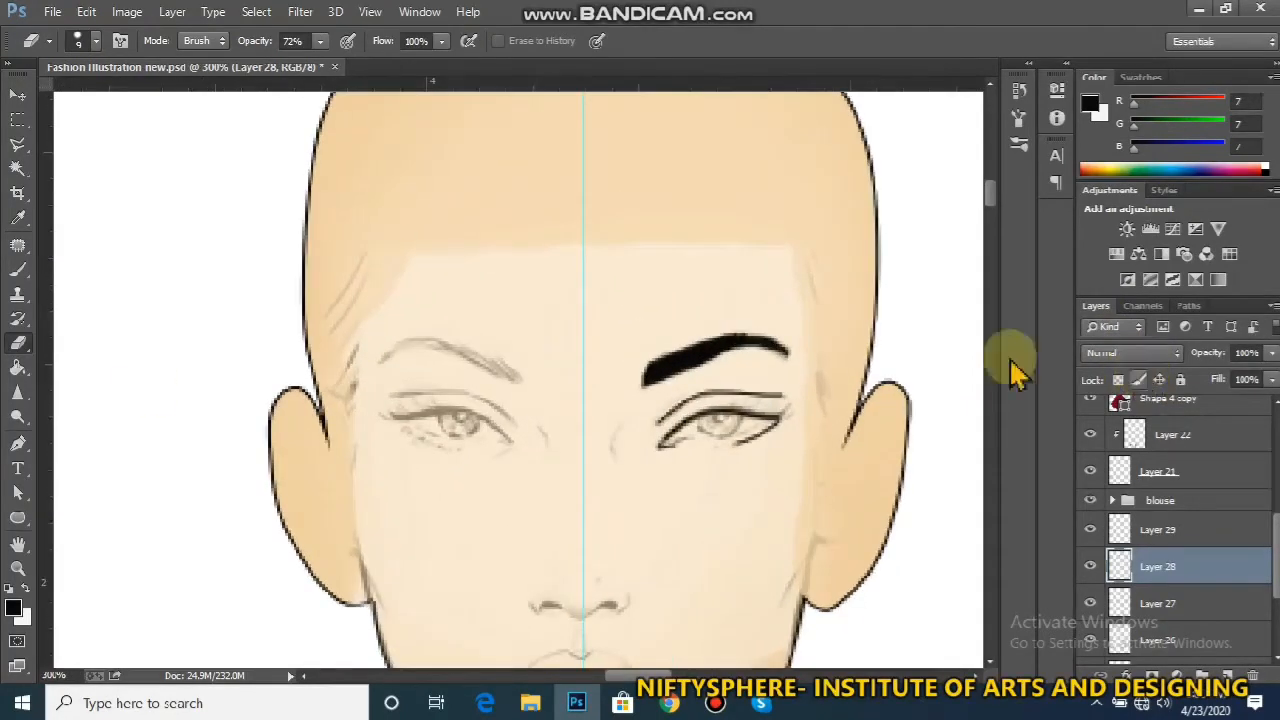
click(18, 269)
click(97, 41)
click(46, 182)
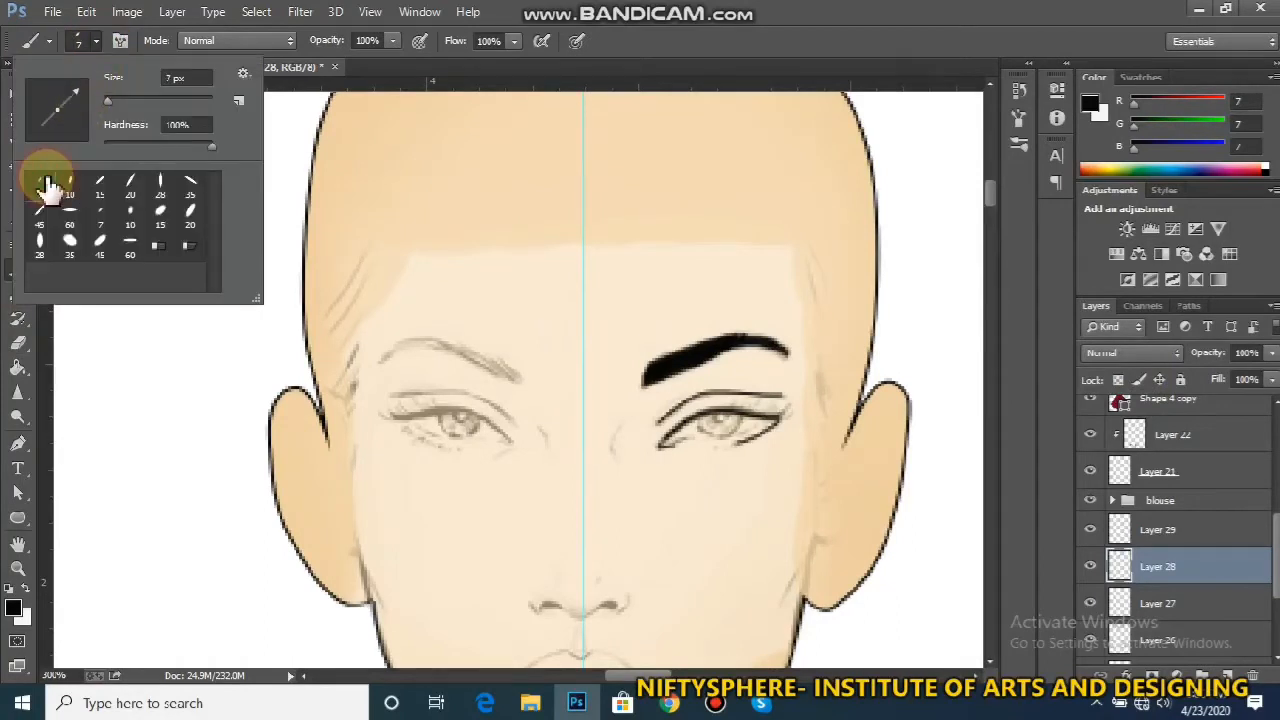
click(727, 340)
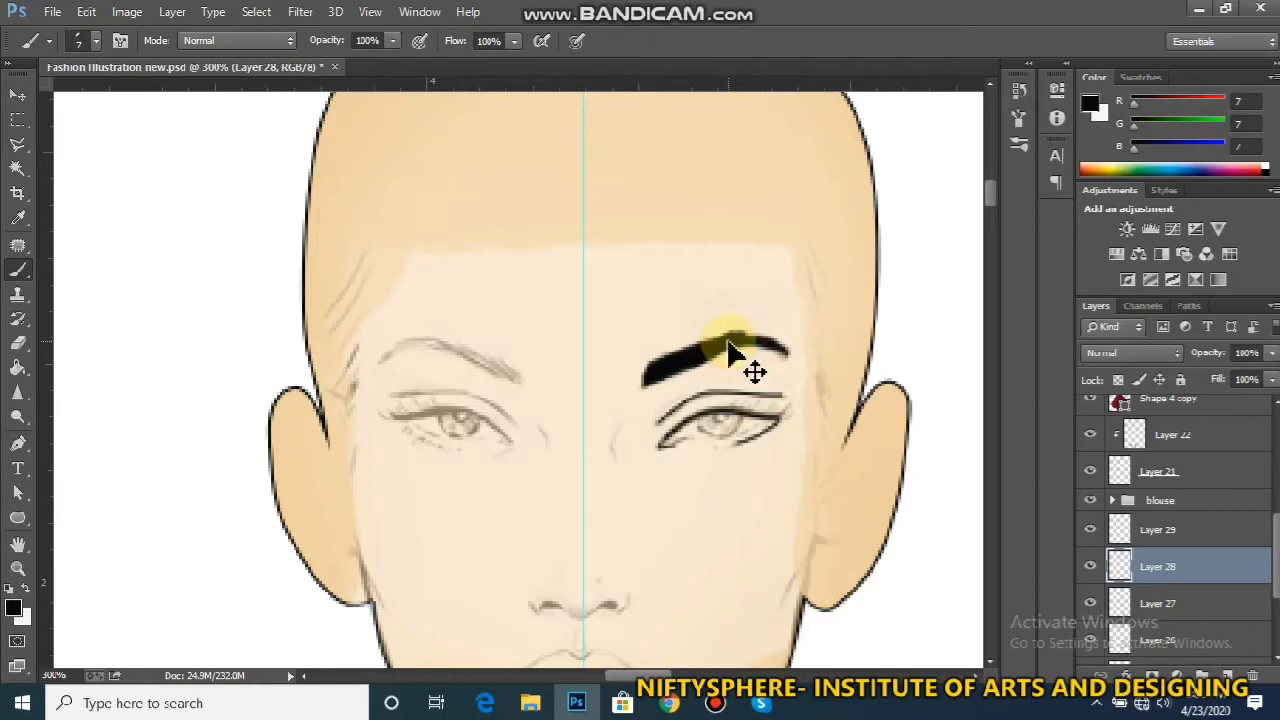
drag(720, 342, 718, 343)
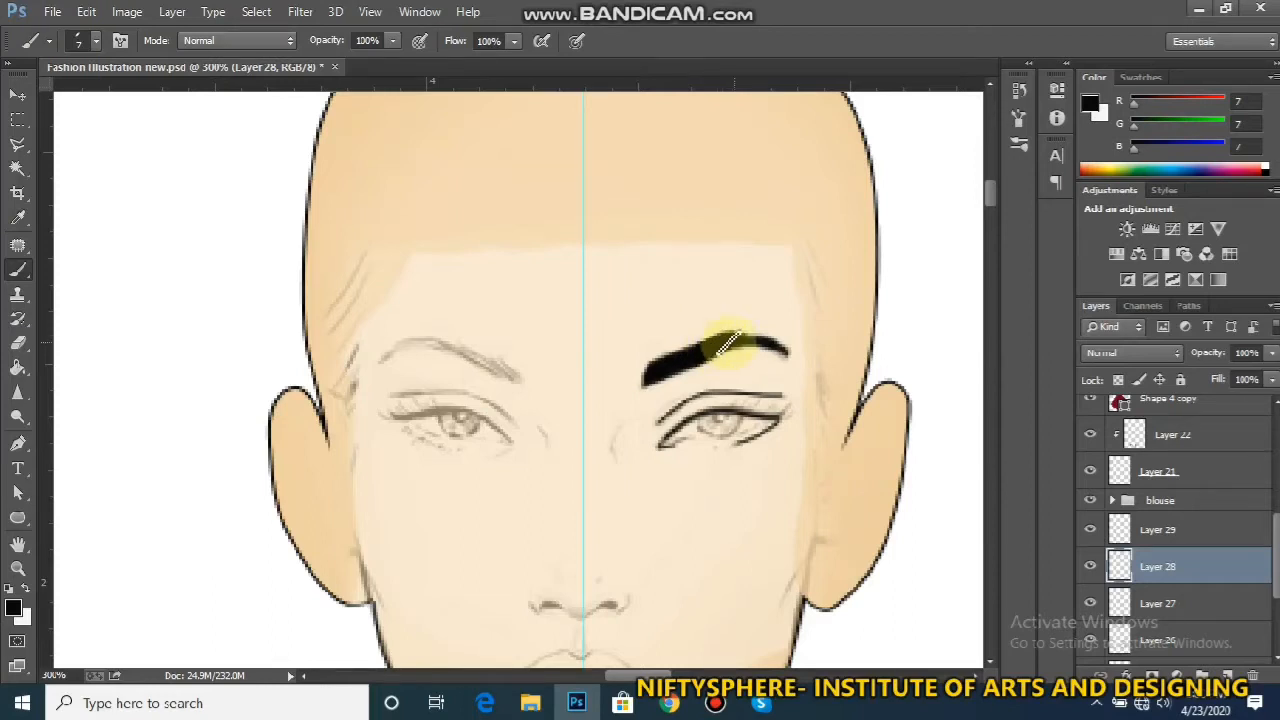
Tilt the 7 px brush tip the opposite way, extend the eyebrow's outer tail, and touch up the inner end with the Eraser
click(94, 41)
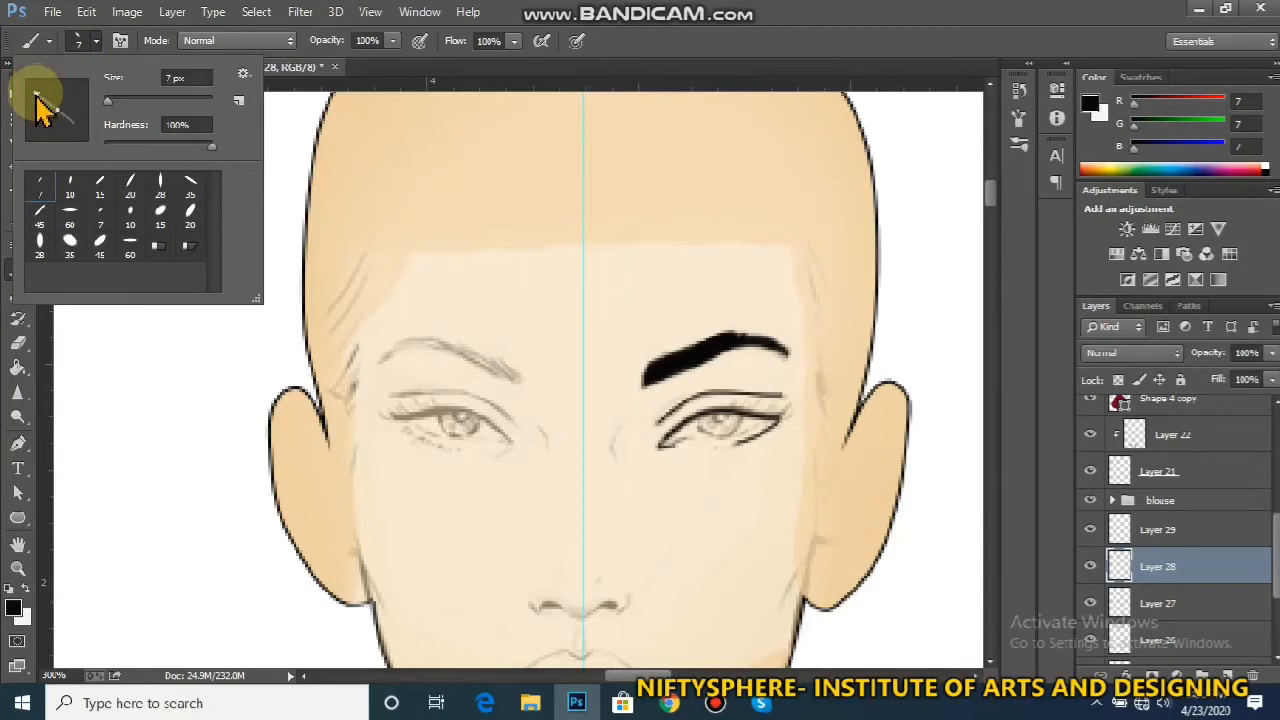
click(740, 340)
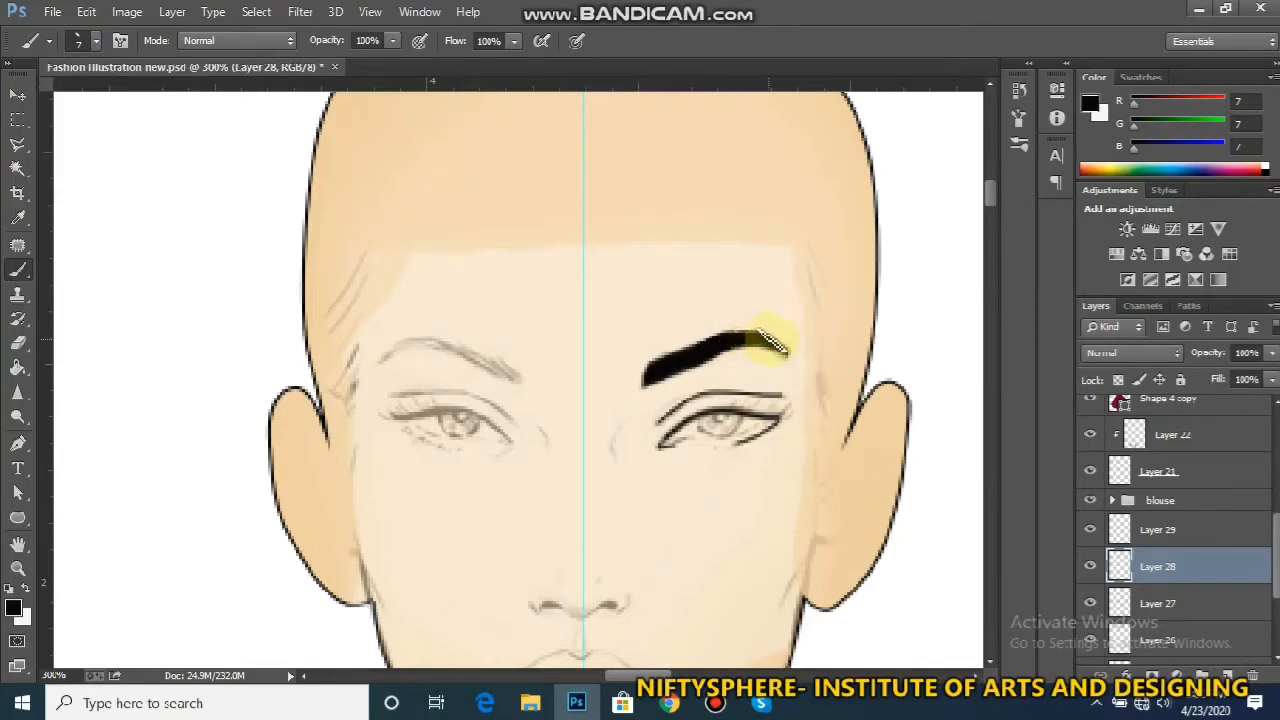
mouse_move(810, 388)
mouse_down()
mouse_move(760, 354)
mouse_move(620, 396)
mouse_up()
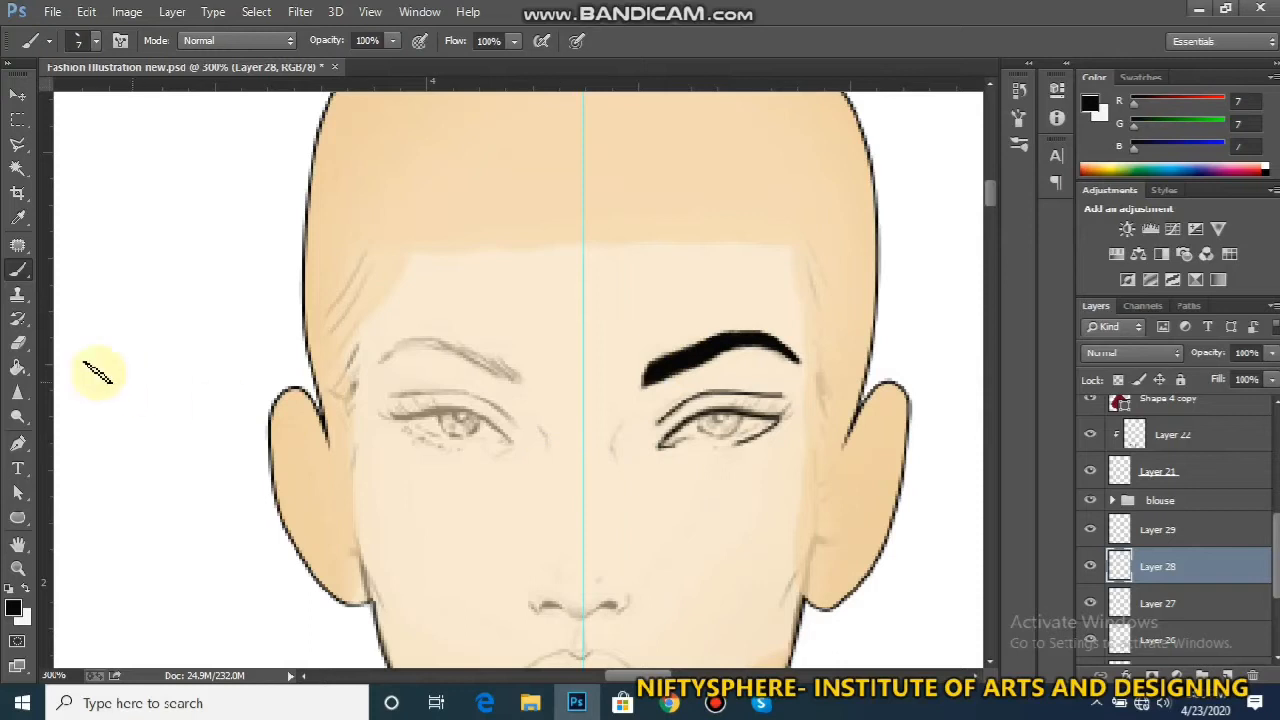
click(17, 343)
mouse_move(643, 378)
mouse_down()
mouse_move(714, 366)
mouse_move(708, 375)
mouse_up()
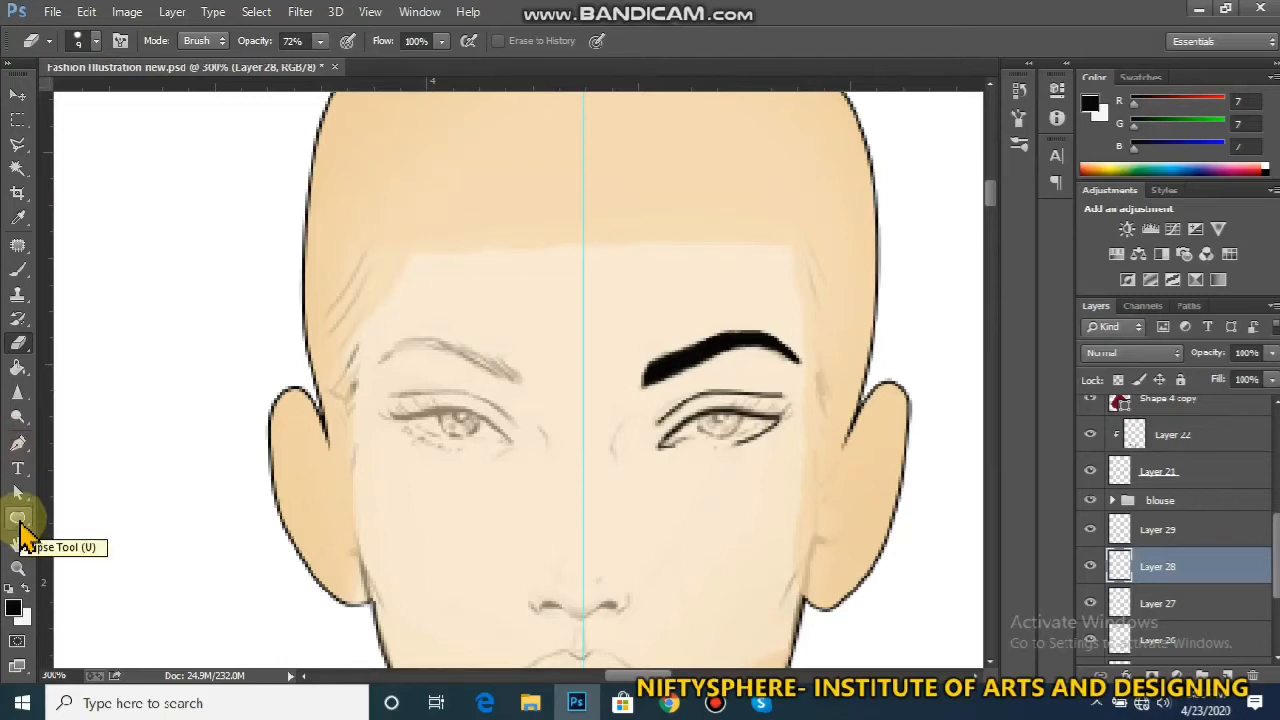
Replace the brush presets with Basic Brushes and choose the 38 px hard round brush, reduced to 20 px
click(18, 268)
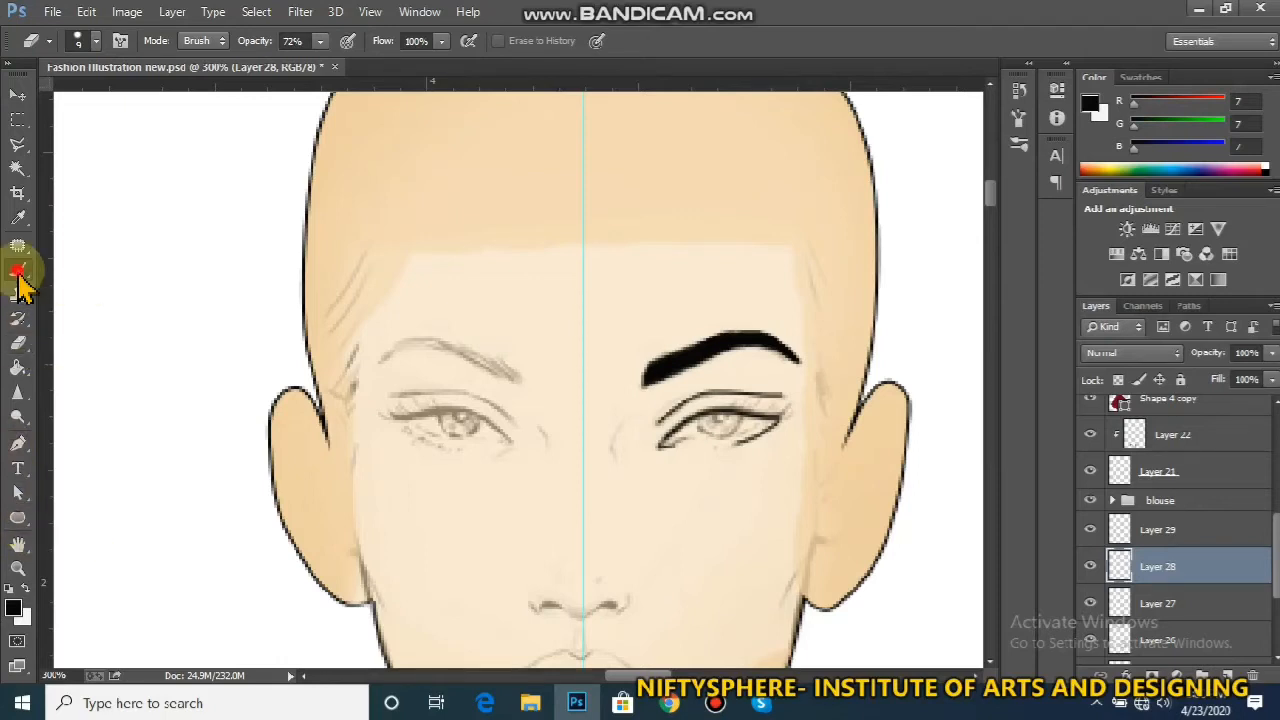
click(99, 41)
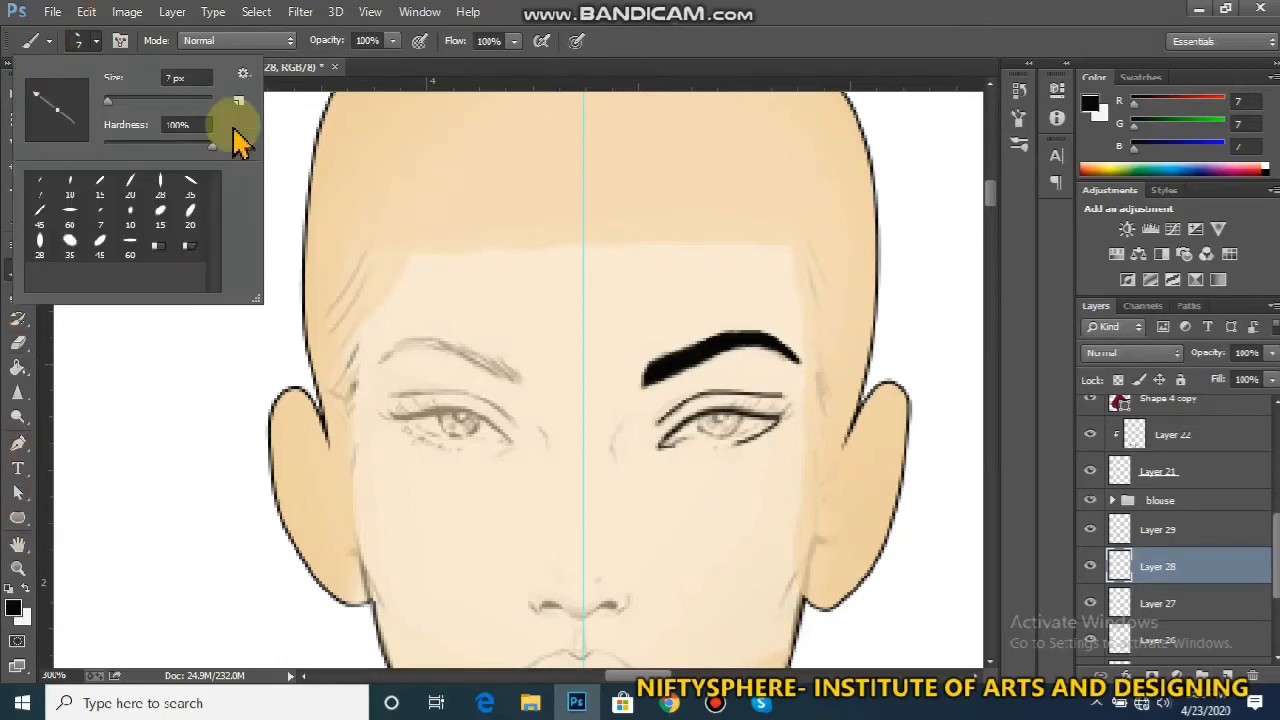
click(243, 74)
click(338, 398)
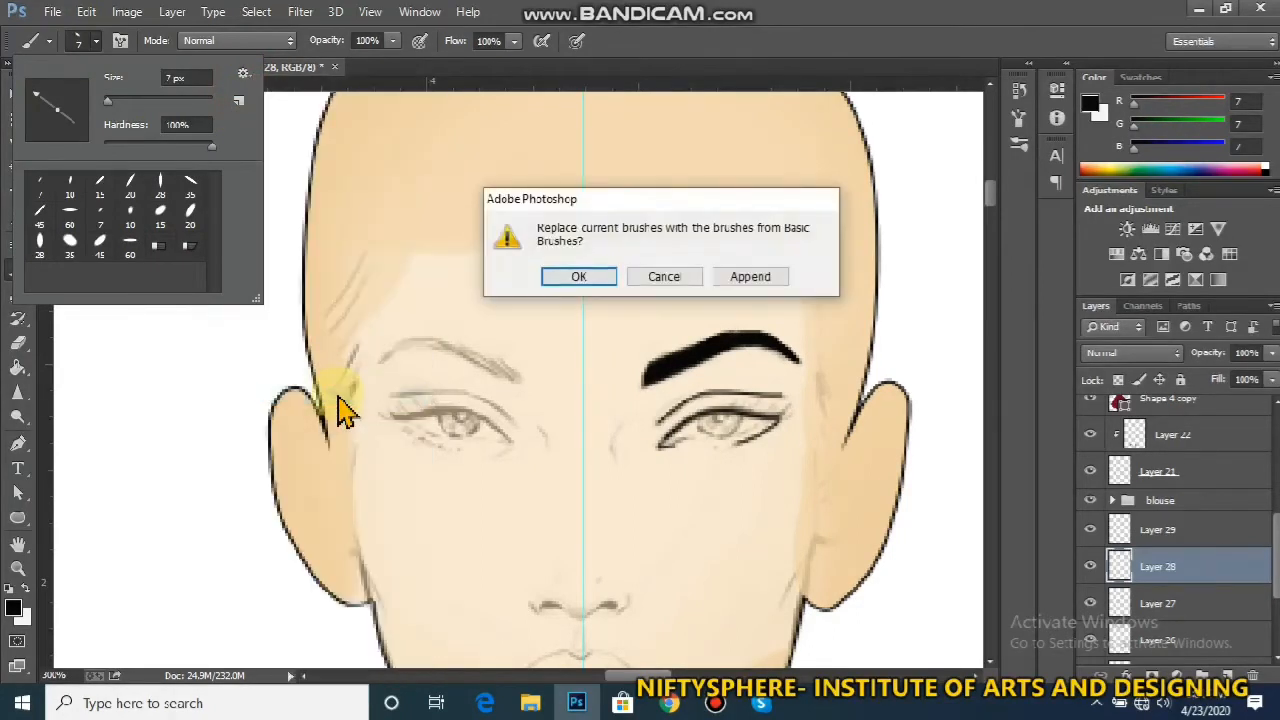
key(Return)
click(190, 243)
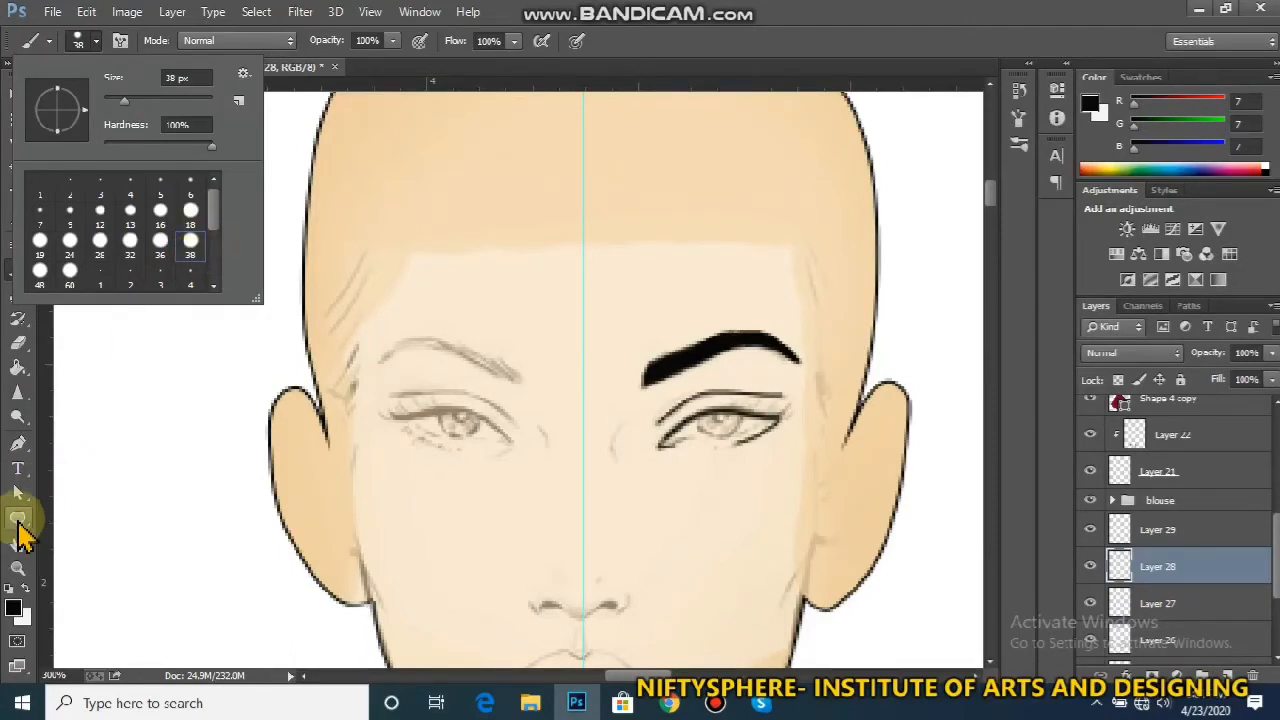
click(610, 428)
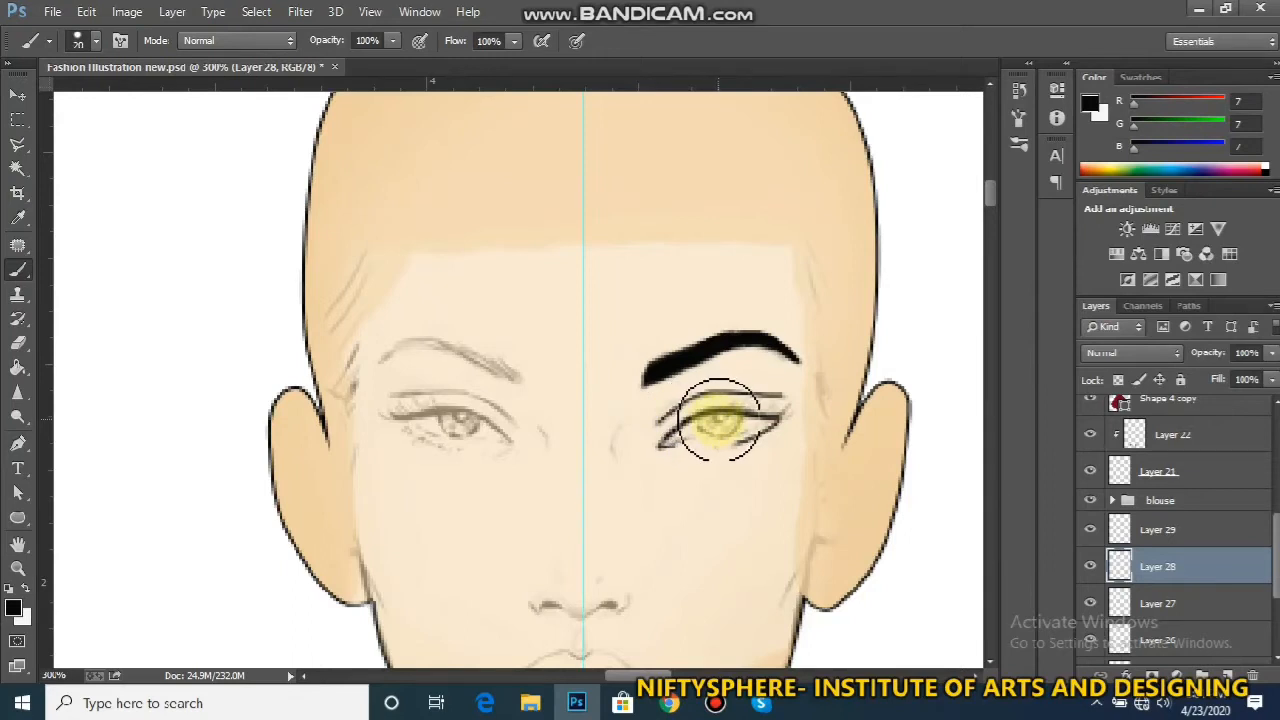
Paint a black iris on Layer 28 with the 15 px round brush and erase its overlap above the upper lid
key(bracketright)
key(bracketleft)
click(718, 421)
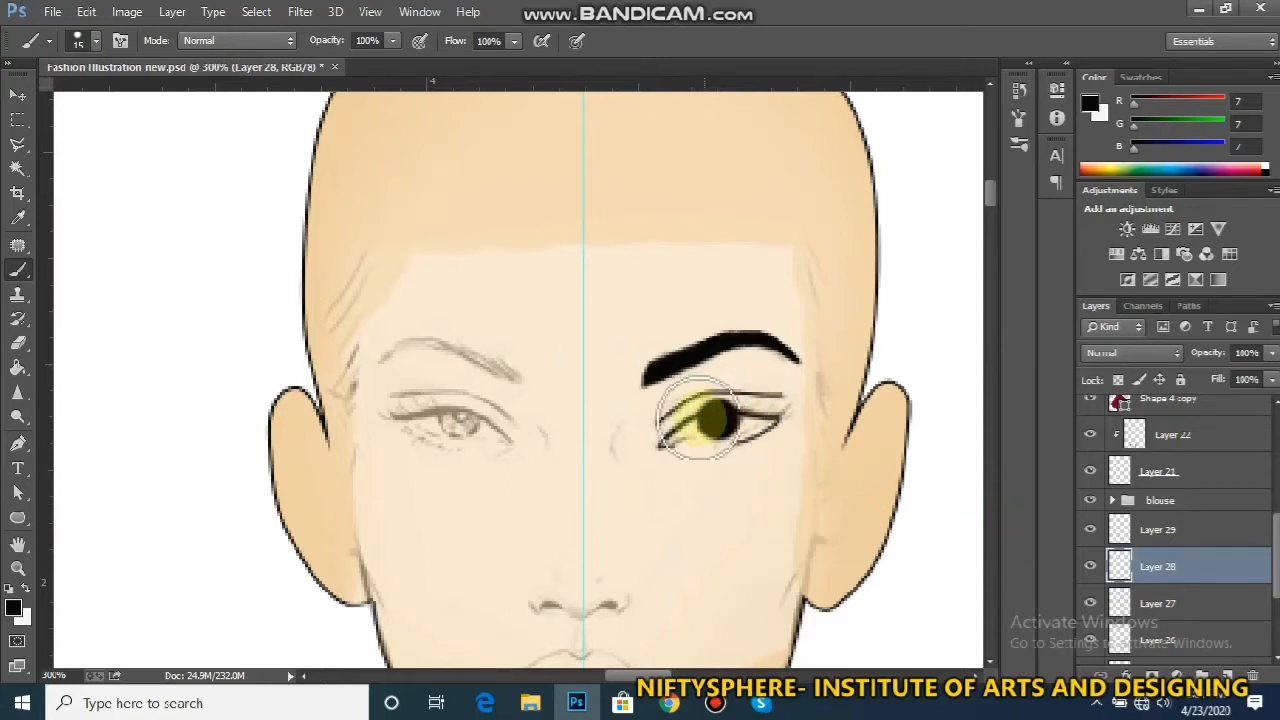
click(17, 343)
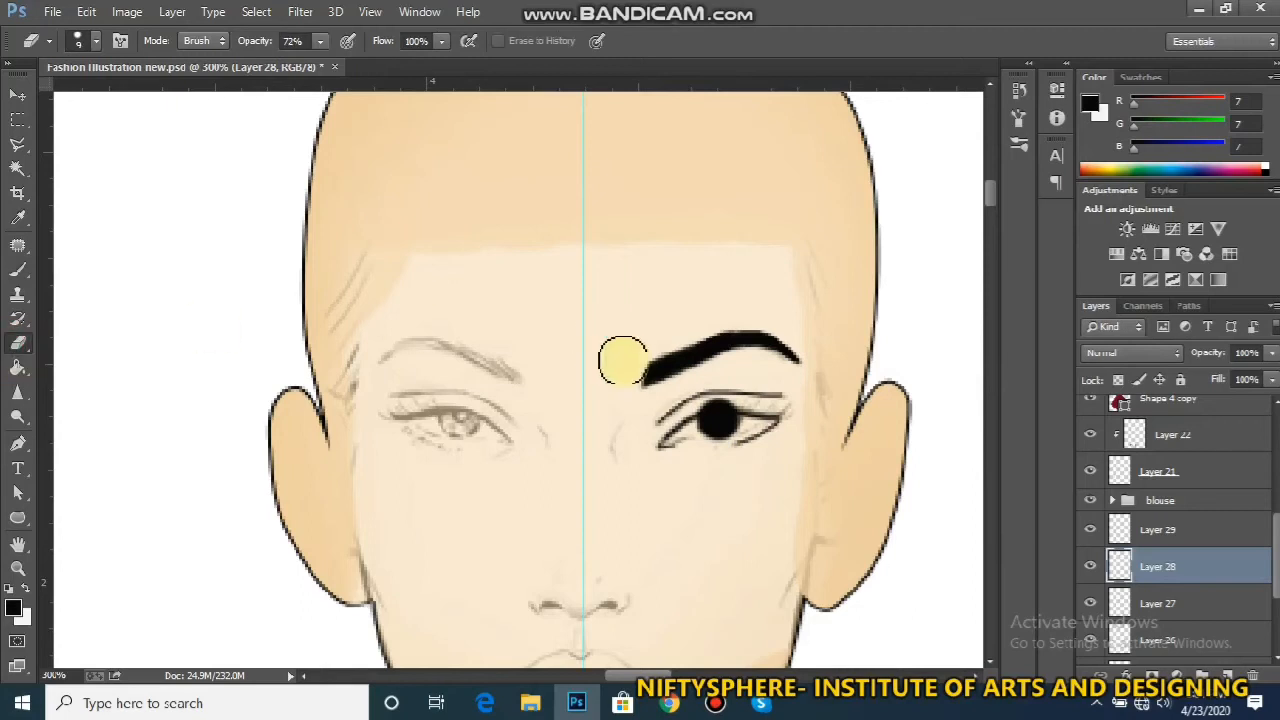
click(745, 400)
drag(745, 400, 703, 397)
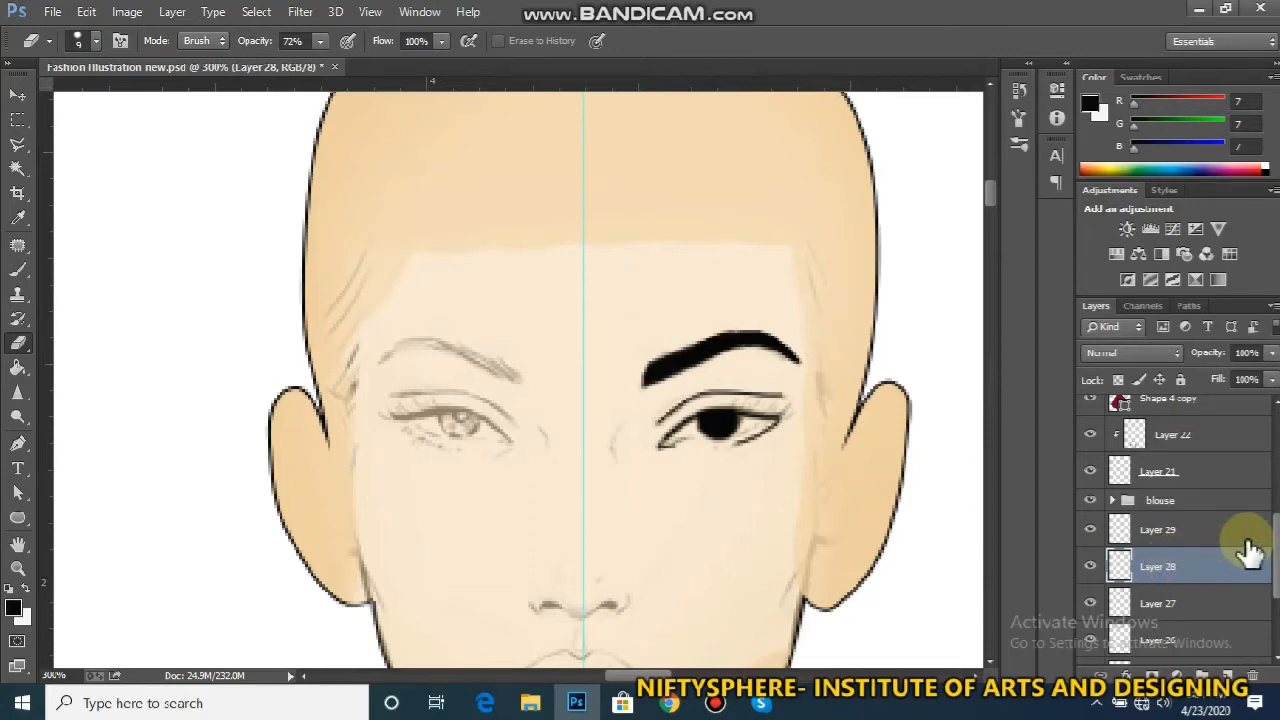
Check Layer 28 by toggling its visibility and remove the black iris from it
click(1090, 566)
click(1091, 567)
click(1092, 567)
click(1093, 568)
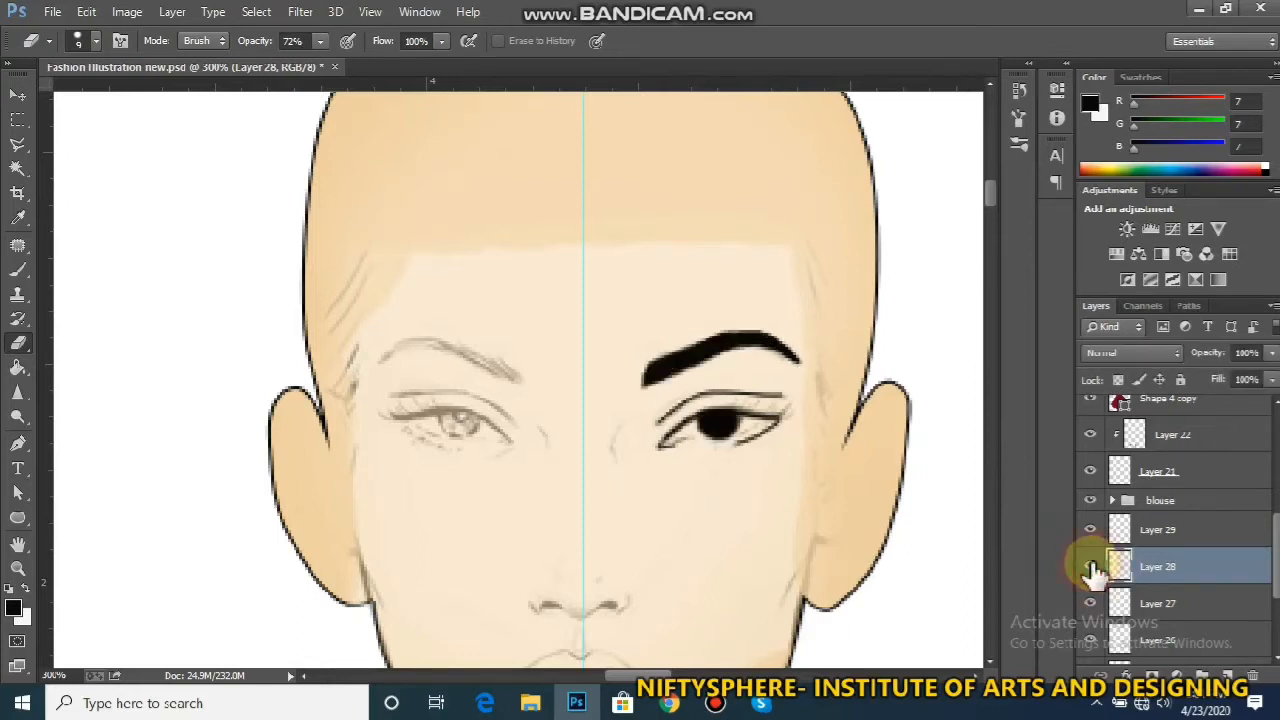
click(1091, 567)
click(1090, 567)
drag(662, 430, 737, 420)
Add a new layer above Layer 28, paint the inked eye's black iris on it, and erase its overlap above the upper lid
key(ctrl+shift+n)
key(Return)
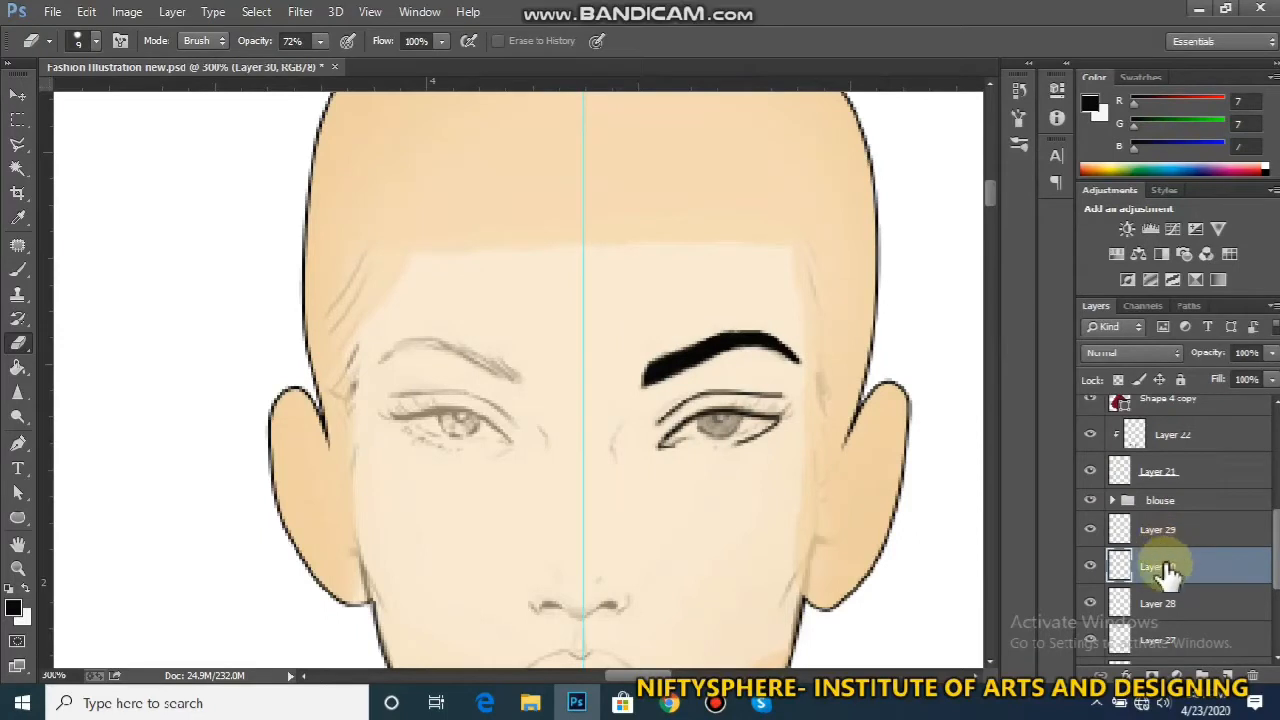
key(b)
mouse_move(721, 411)
mouse_down()
mouse_move(890, 467)
mouse_move(725, 409)
mouse_move(746, 402)
mouse_move(691, 400)
mouse_up()
key(e)
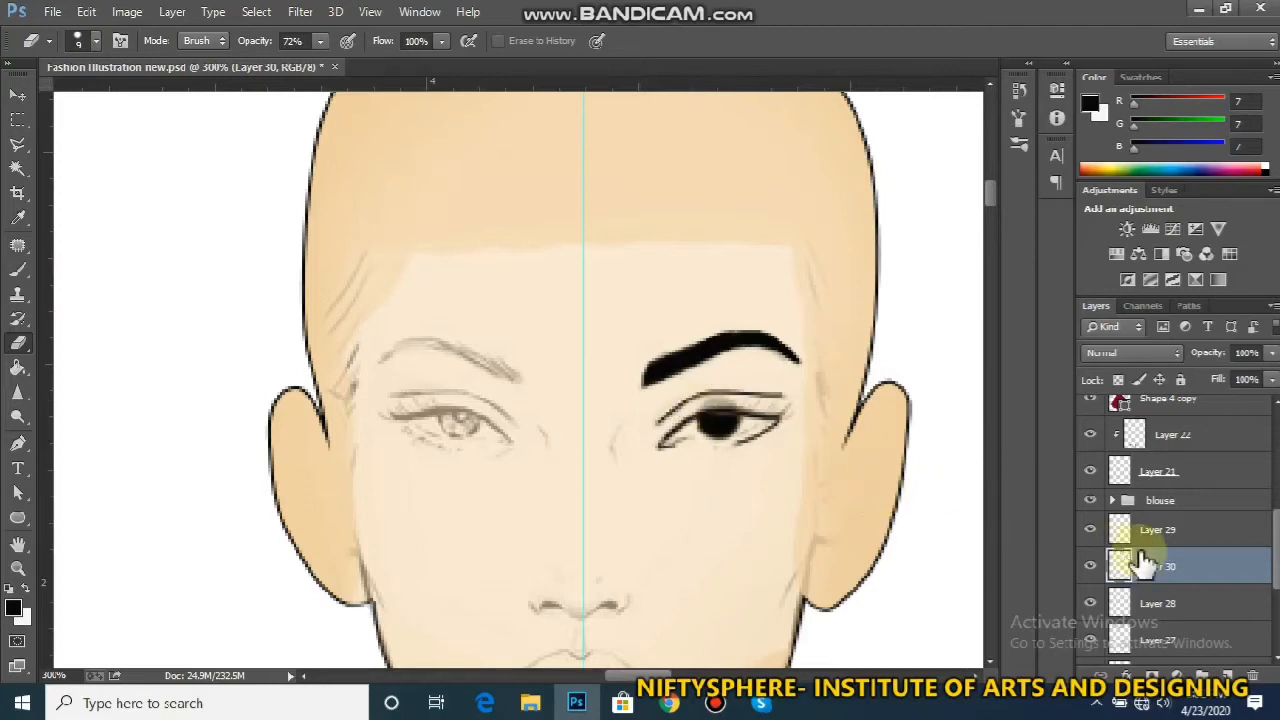
Rename the iris layer, Layer 30, as eyeball
scroll(1268, 575, down, 1)
scroll(1268, 560, down, 1)
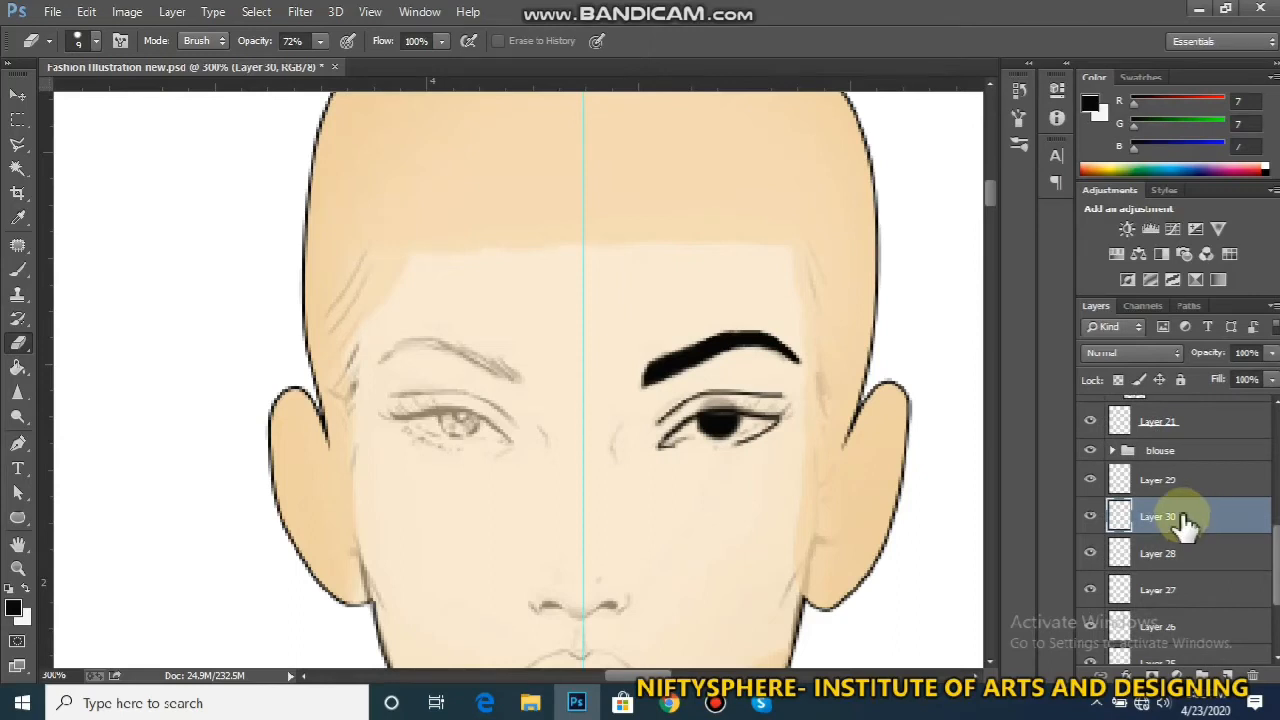
double_click(1160, 517)
text(eyeball)
key(Return)
Check Layers 28 and 29 by toggling visibility, and merge the two into one layer
click(1207, 557)
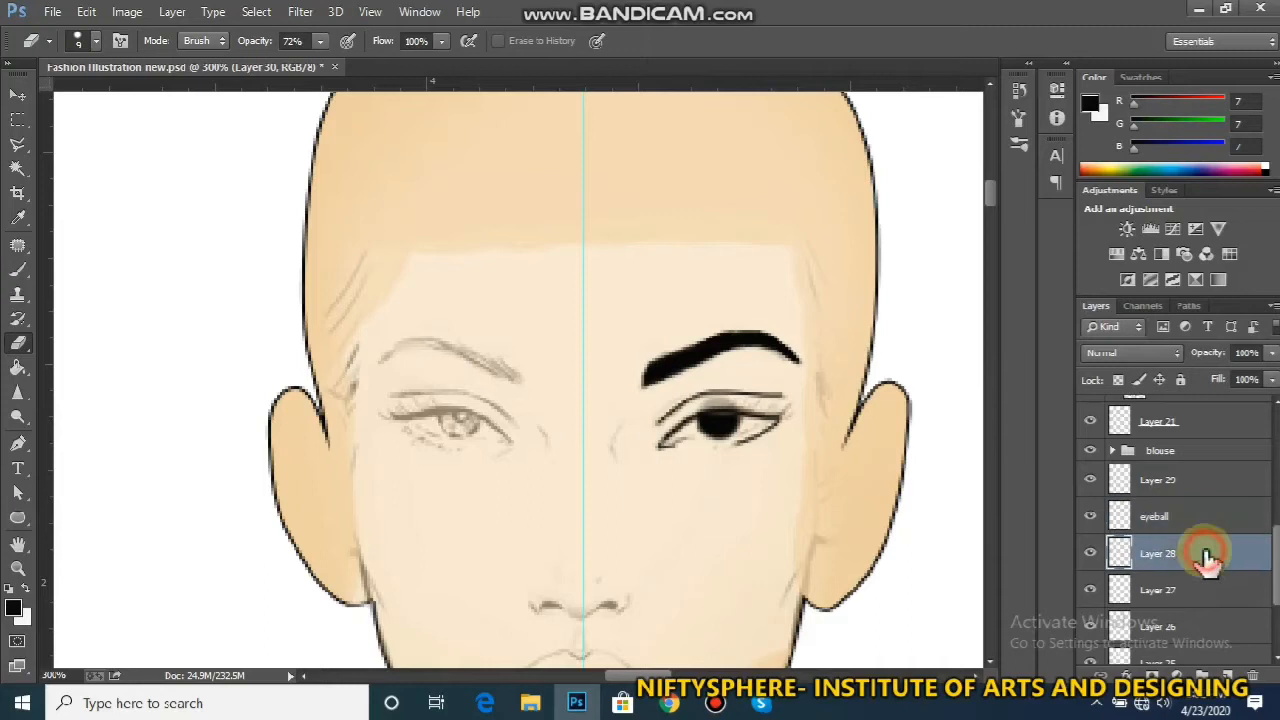
click(1090, 481)
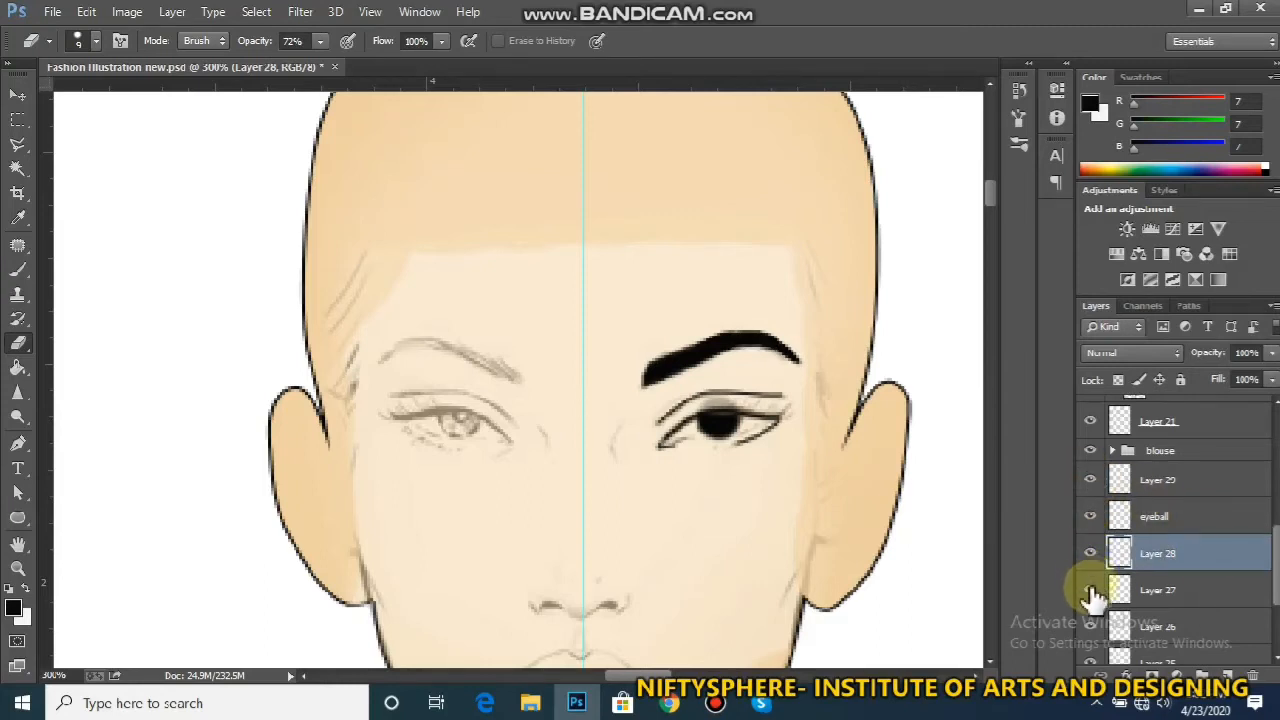
click(1090, 556)
click(1090, 556)
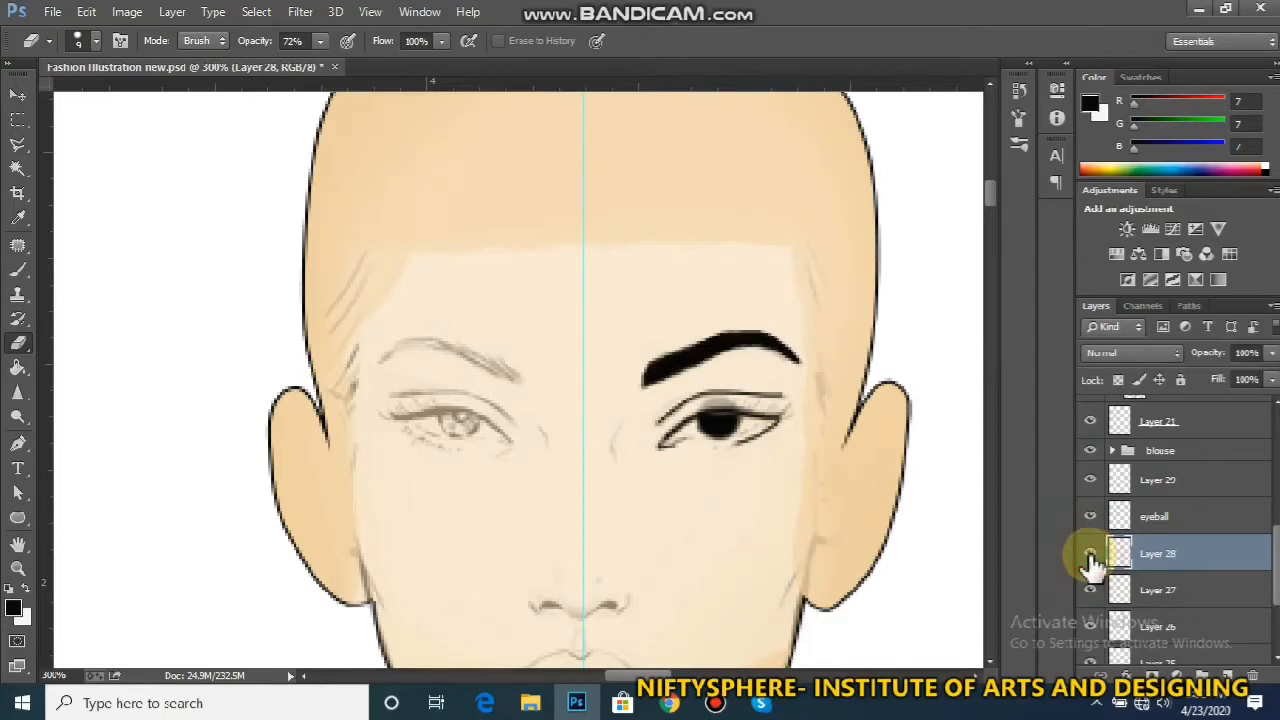
click(1090, 556)
click(1090, 556)
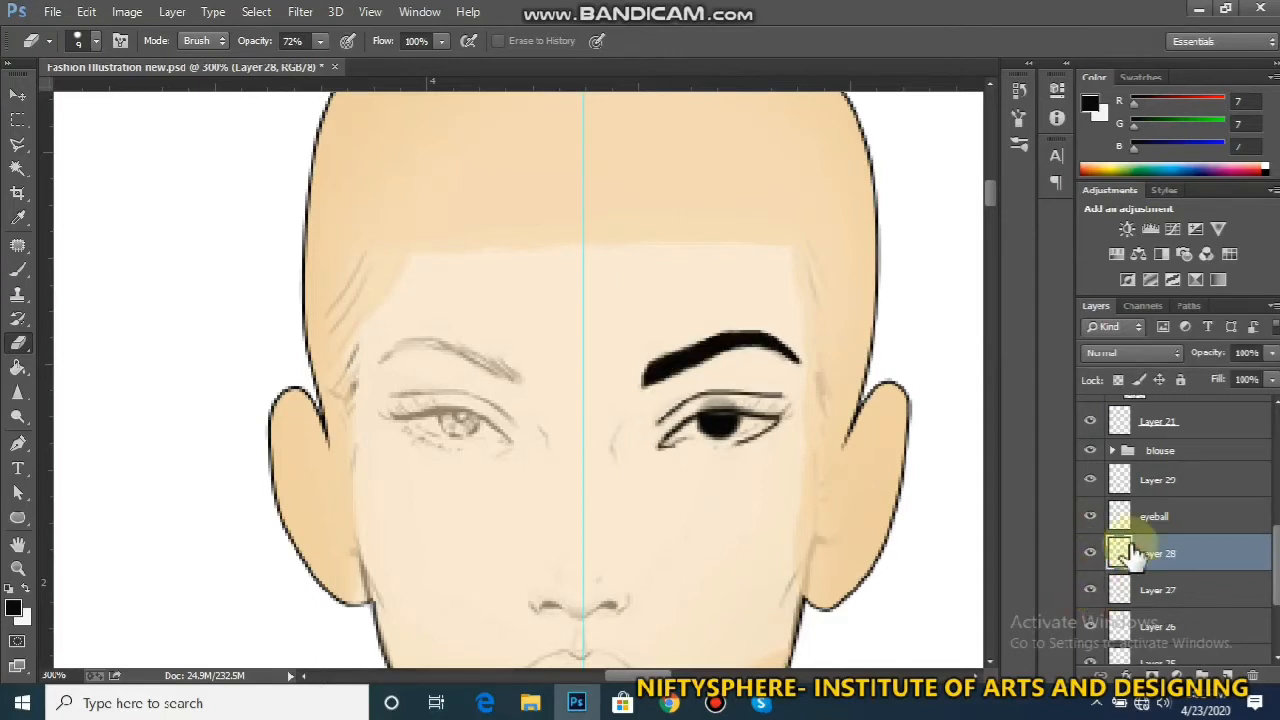
click(1165, 485)
ctrl+click(1160, 560)
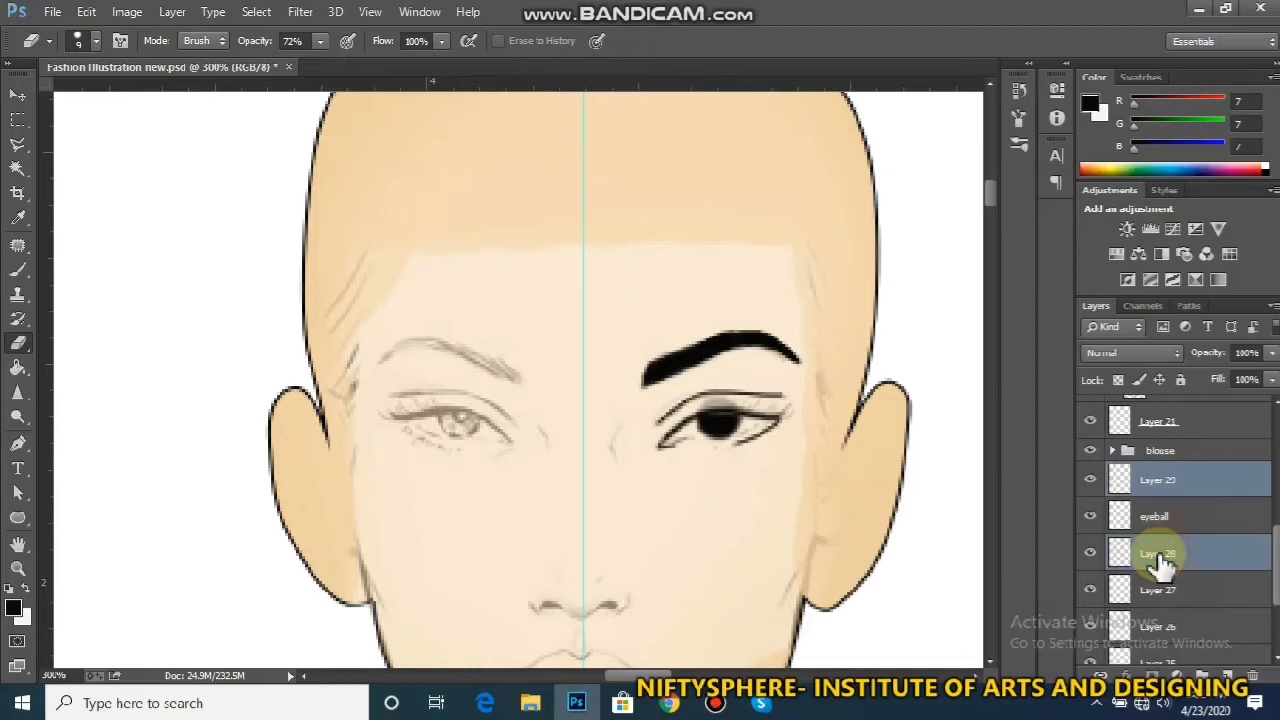
key(ctrl+e)
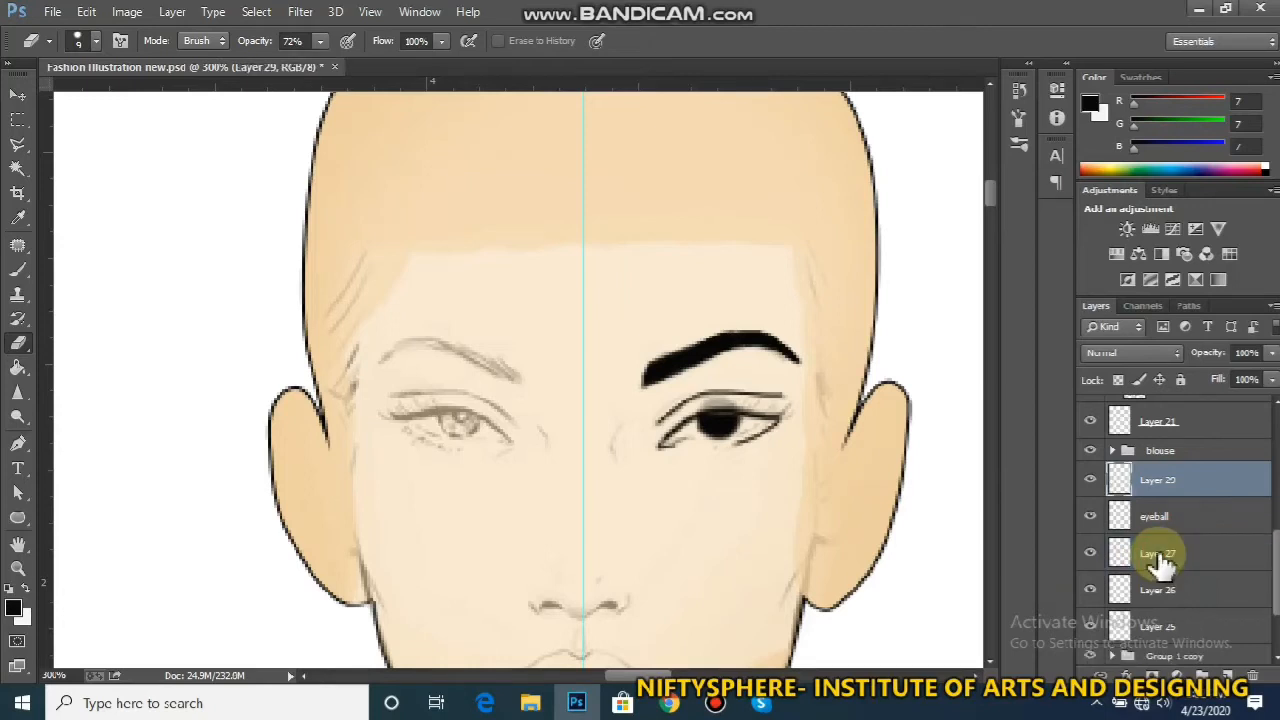
click(1090, 480)
click(1090, 481)
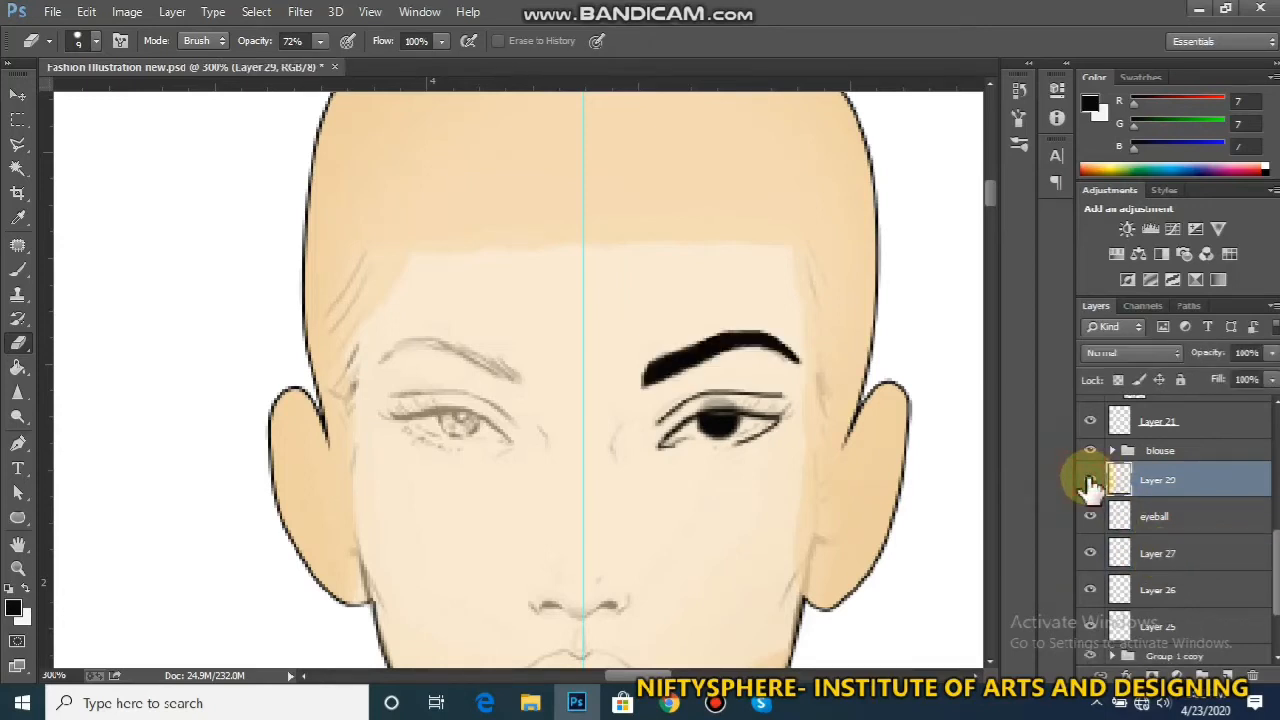
Move the eyeball layer below Layer 26 and check the neighbouring eye layers by toggling their visibility
click(1155, 518)
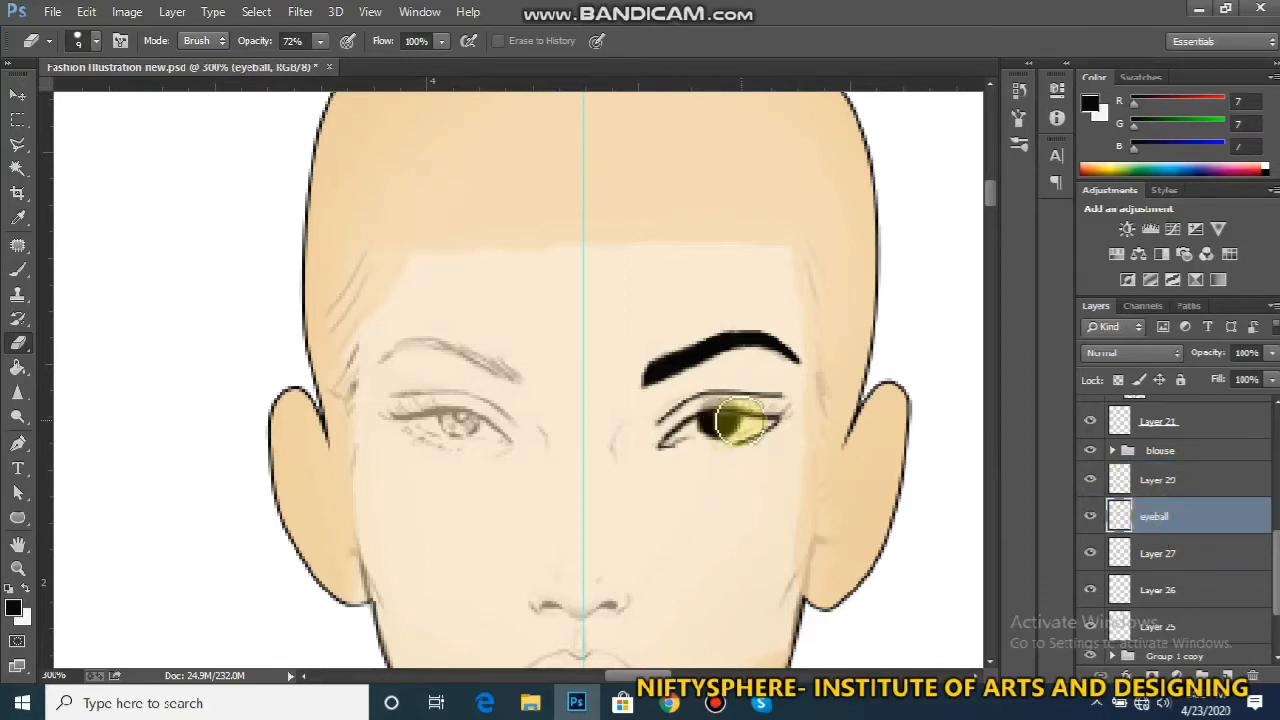
drag(1153, 520, 1157, 568)
drag(1157, 567, 1153, 604)
click(1092, 627)
click(1092, 627)
click(1090, 553)
click(1090, 553)
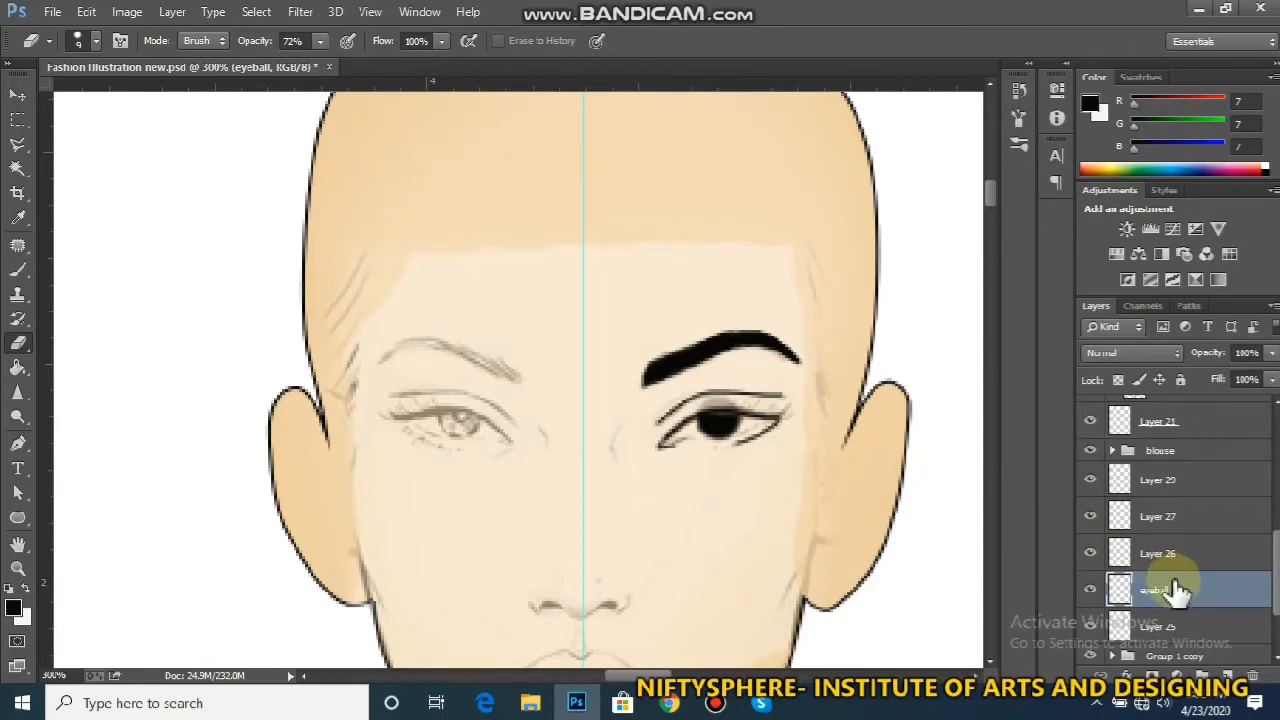
Add a new layer directly above eyeball and clip it to the eyeball layer
key(ctrl+shift+n)
key(Return)
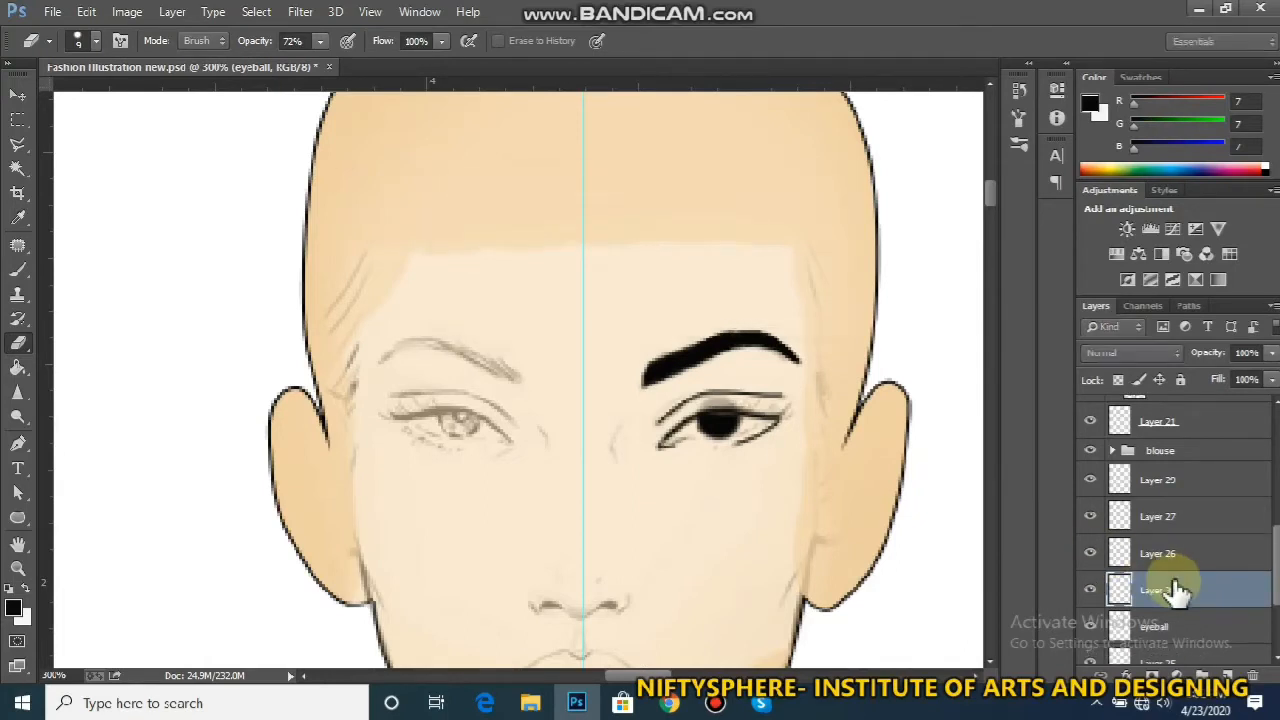
alt+click(1147, 600)
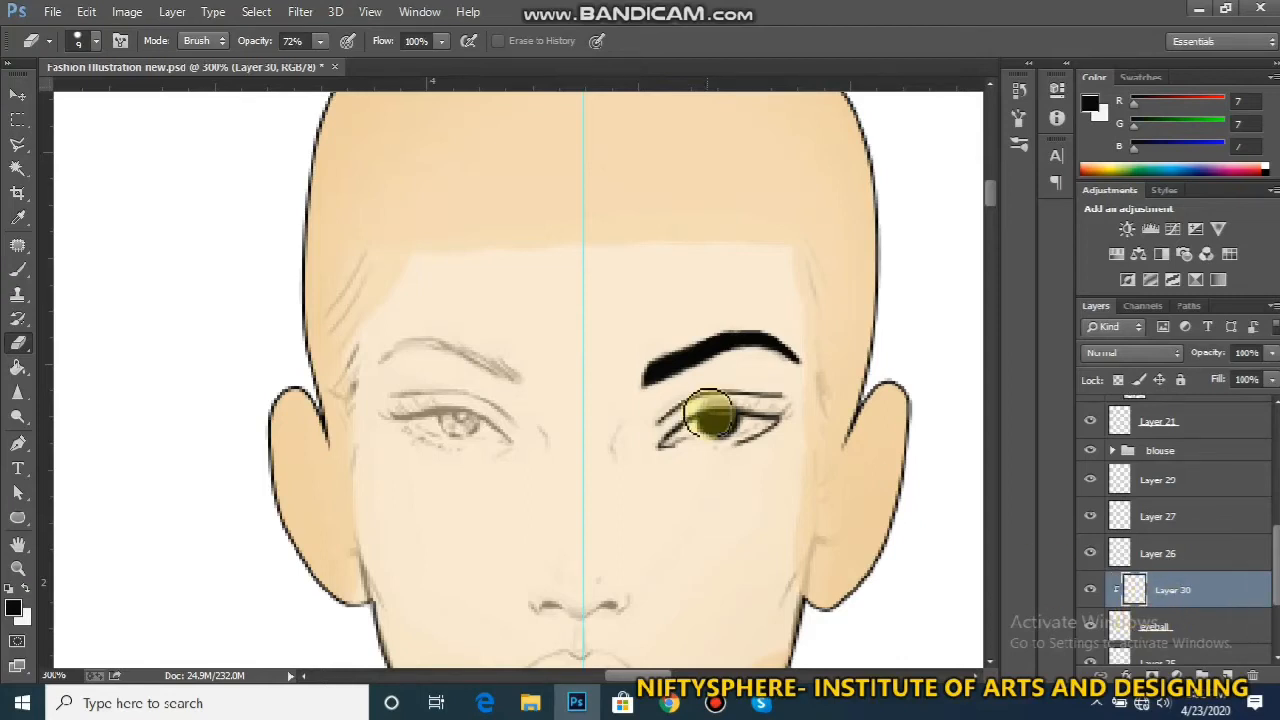
Choose the 24 px soft round brush preset and reduce its size to 13 px for close-up work on the eye
key(ctrl+plus)
key(ctrl+plus)
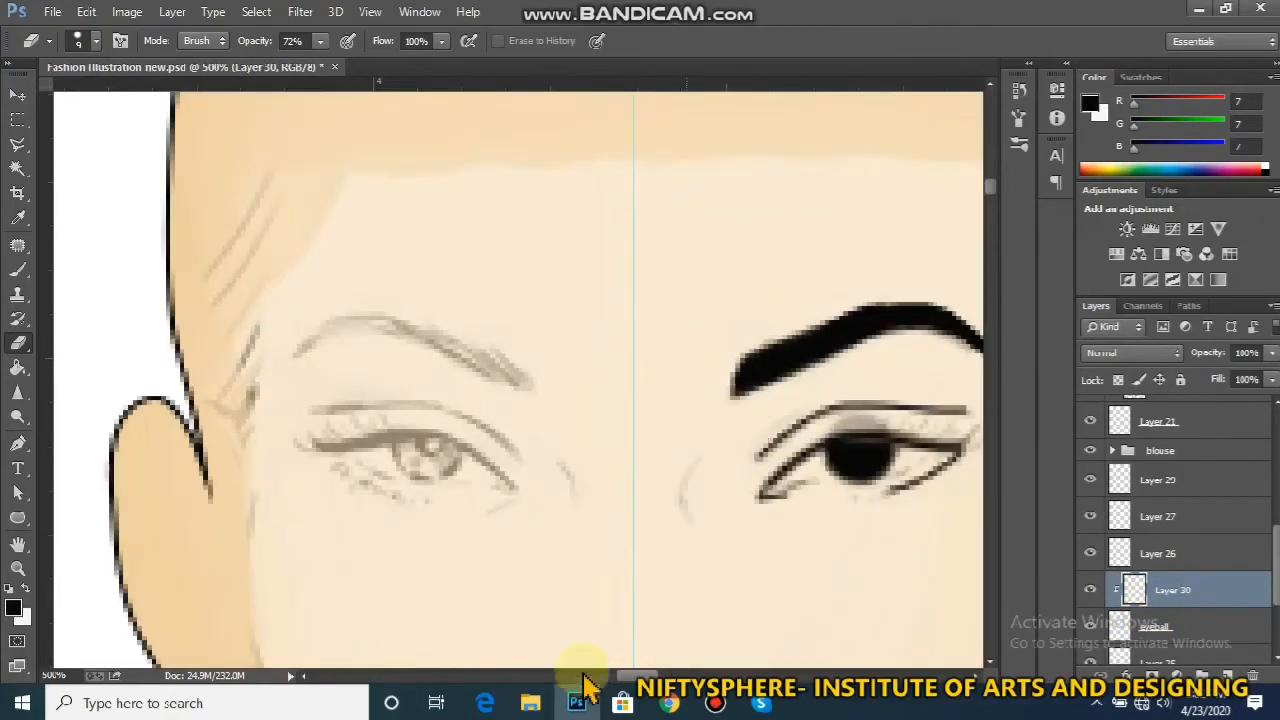
mouse_move(637, 677)
mouse_down()
mouse_move(668, 678)
mouse_move(653, 676)
mouse_up()
key(ctrl+plus)
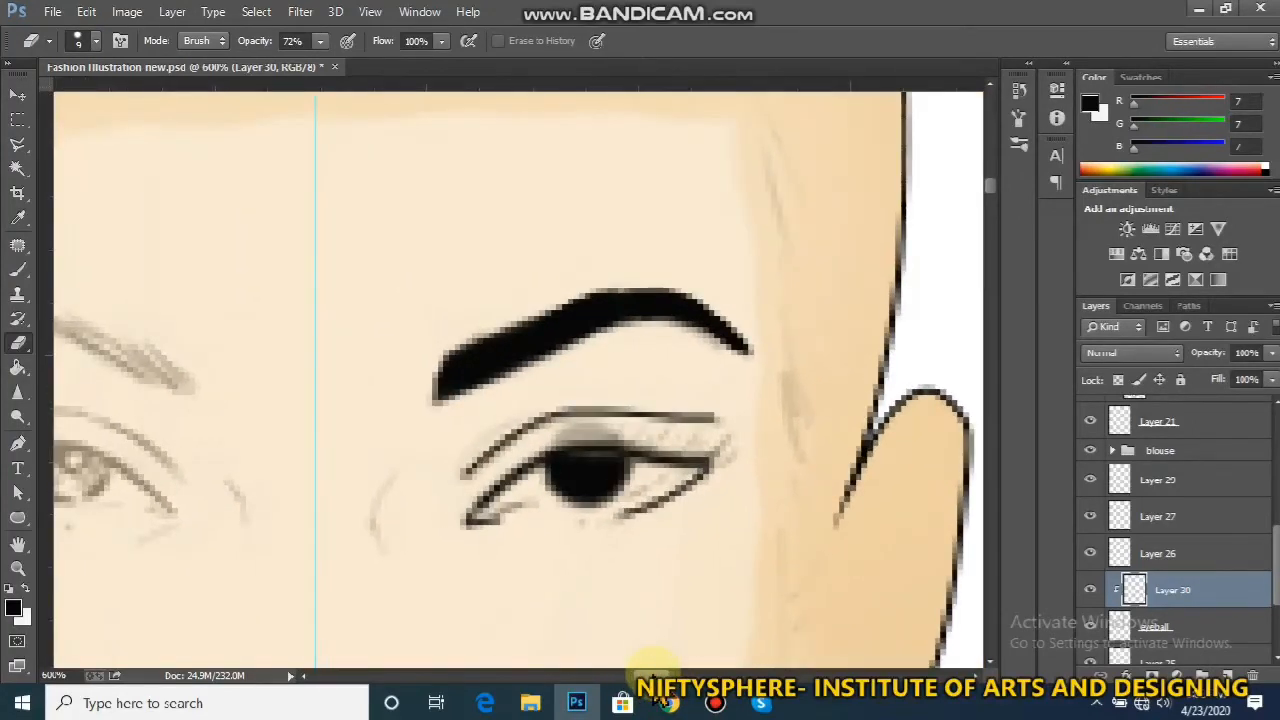
key(ctrl+plus)
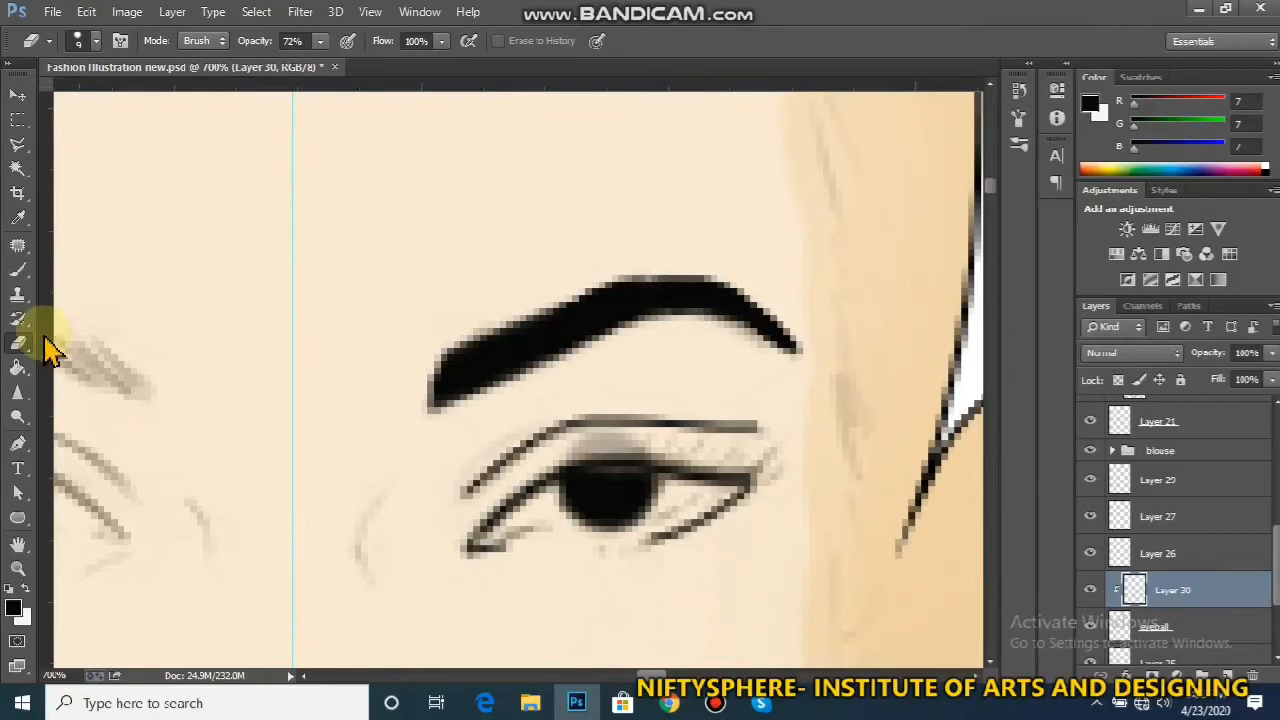
click(20, 270)
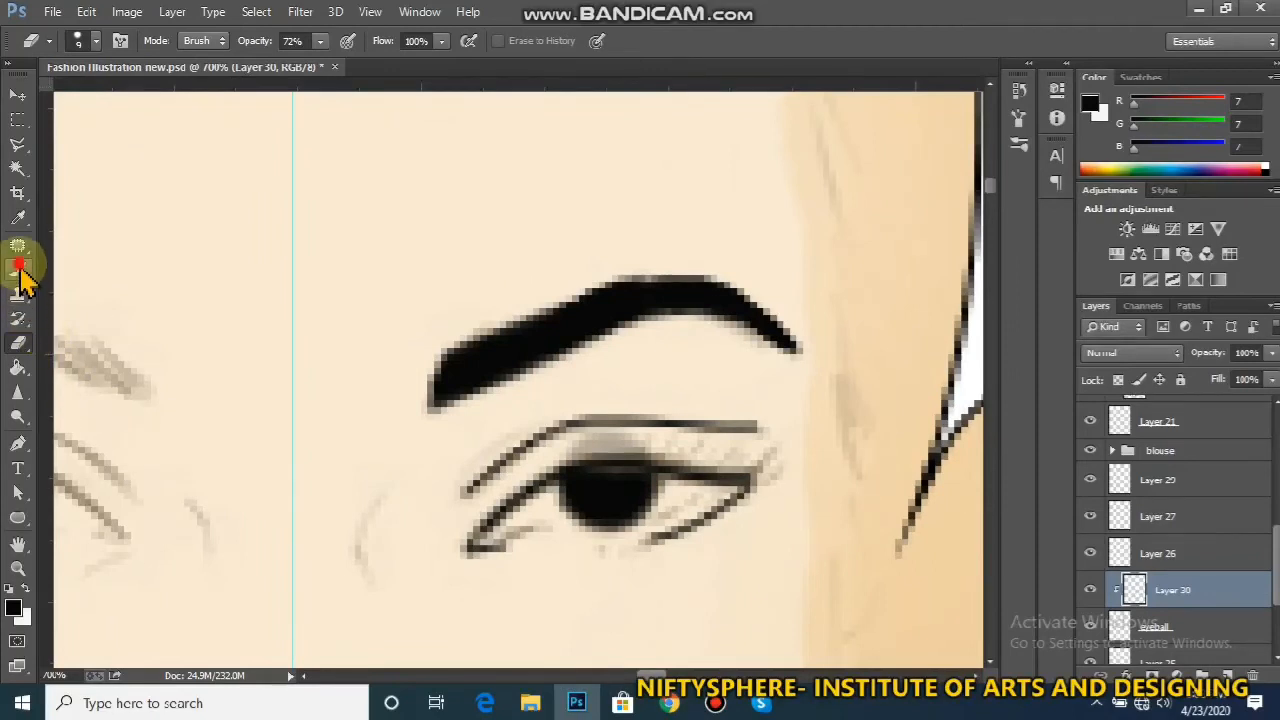
click(88, 40)
click(190, 184)
drag(208, 145, 113, 153)
mouse_move(108, 100)
mouse_down()
mouse_move(151, 101)
mouse_move(134, 106)
mouse_move(326, 217)
mouse_move(130, 103)
mouse_move(113, 106)
mouse_up()
scroll(224, 240, down, 5)
click(152, 208)
click(119, 99)
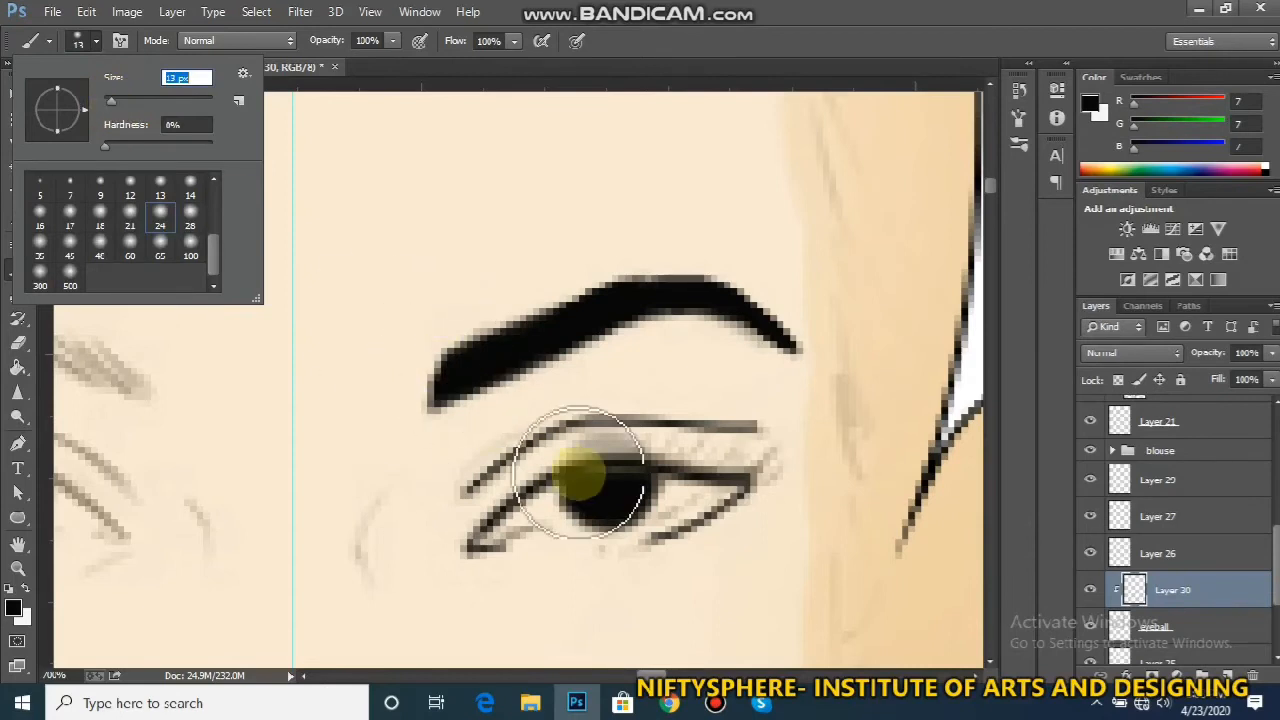
Set the foreground color to a muted teal, RGB 113, 165, 168, and return to the Brush
click(13, 607)
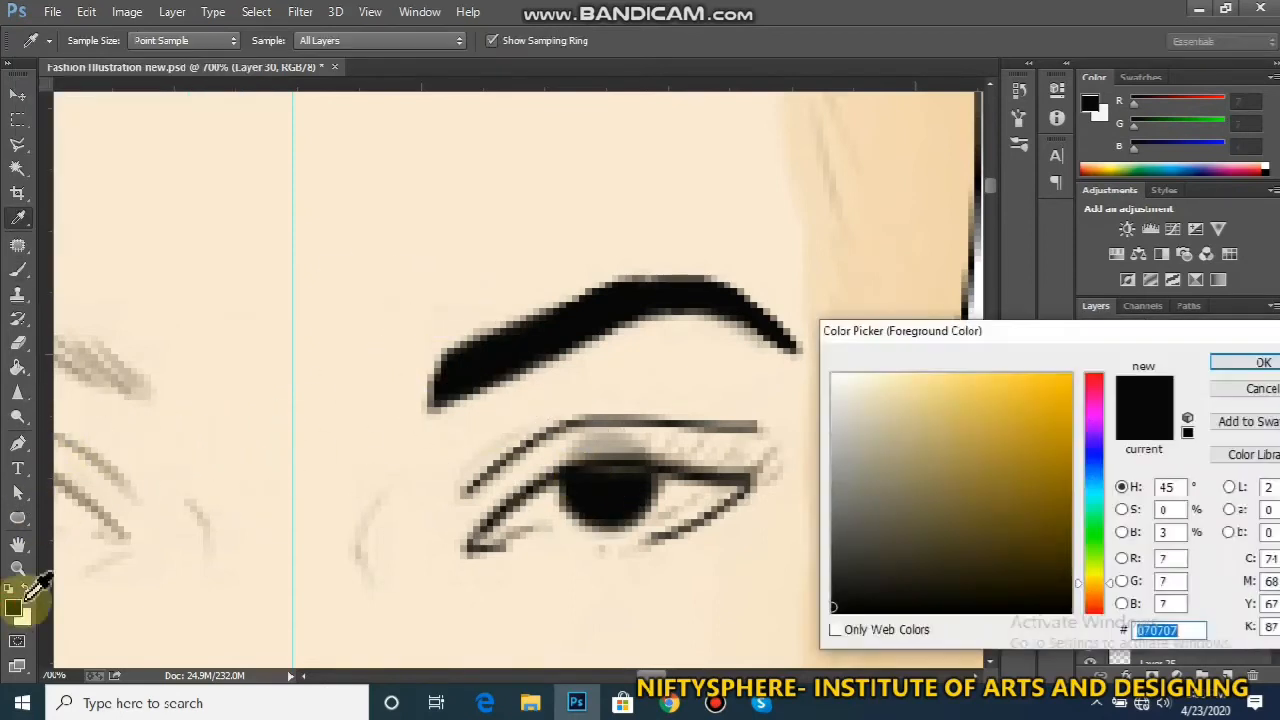
click(1030, 498)
drag(1030, 498, 978, 515)
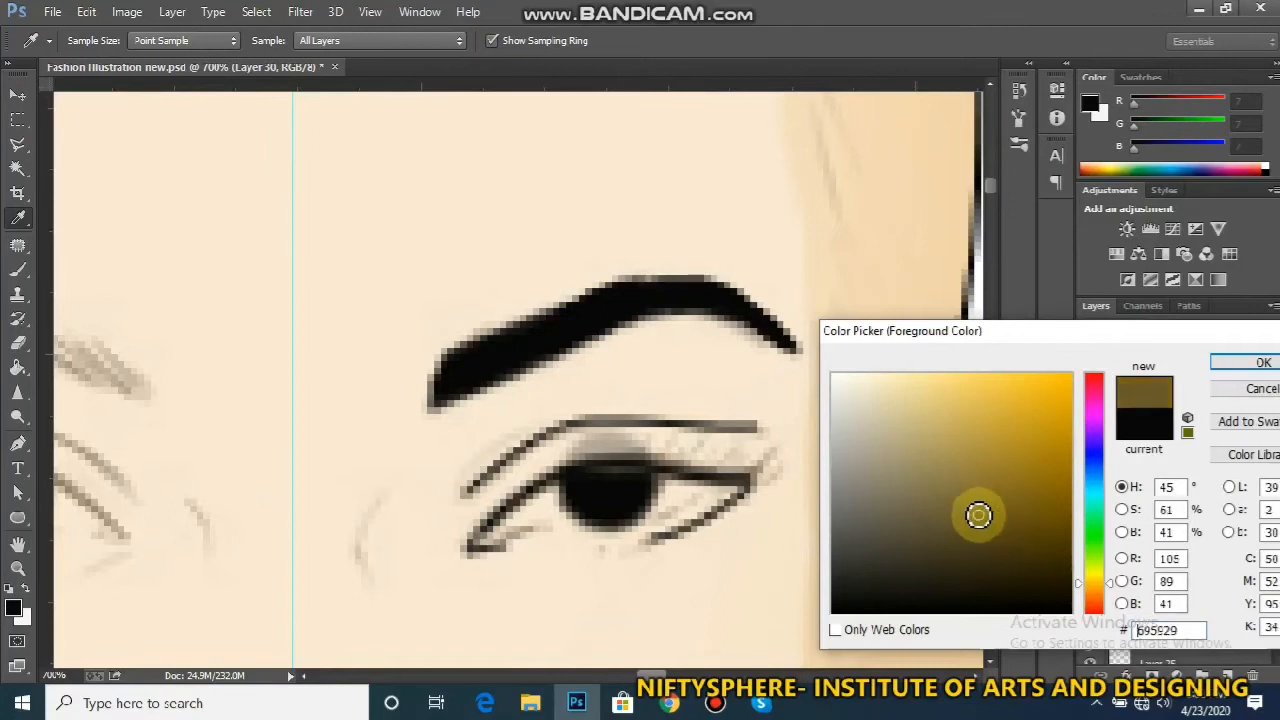
click(1065, 545)
click(1093, 492)
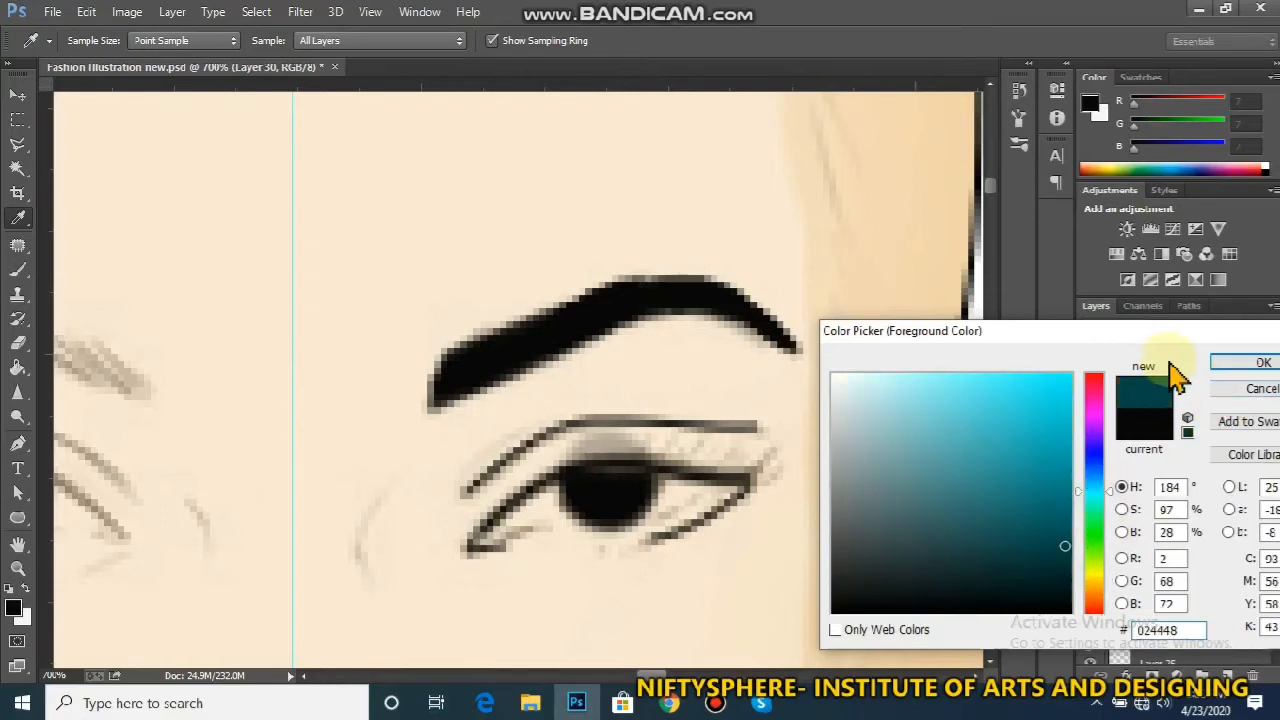
click(1012, 480)
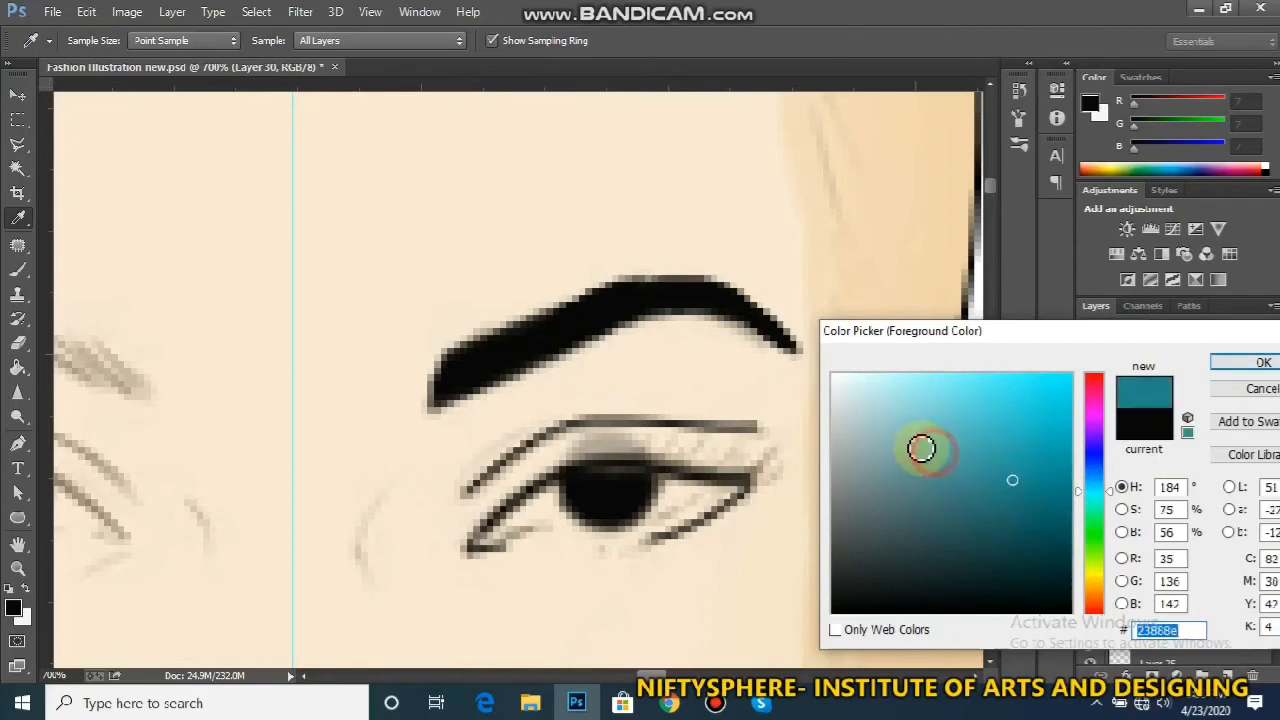
click(921, 449)
click(1240, 364)
key(b)
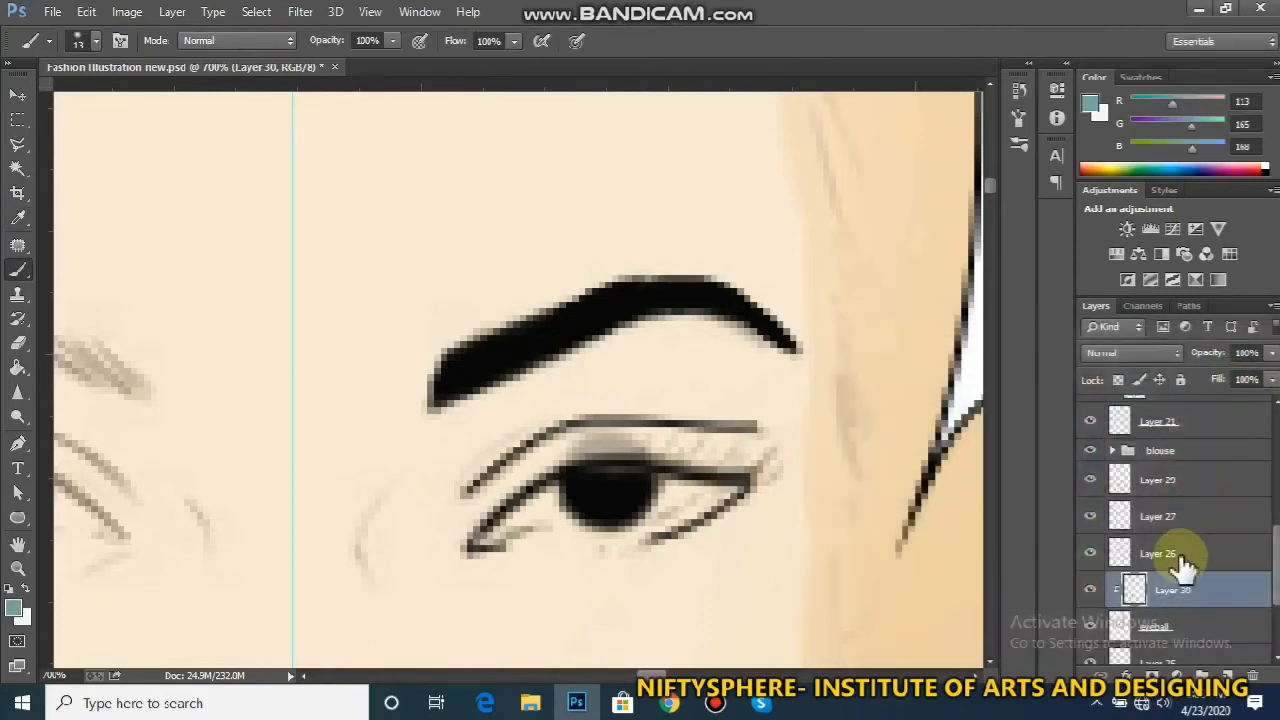
Erase the leftover iris paint above the upper lid on the eyeball layer
click(1186, 630)
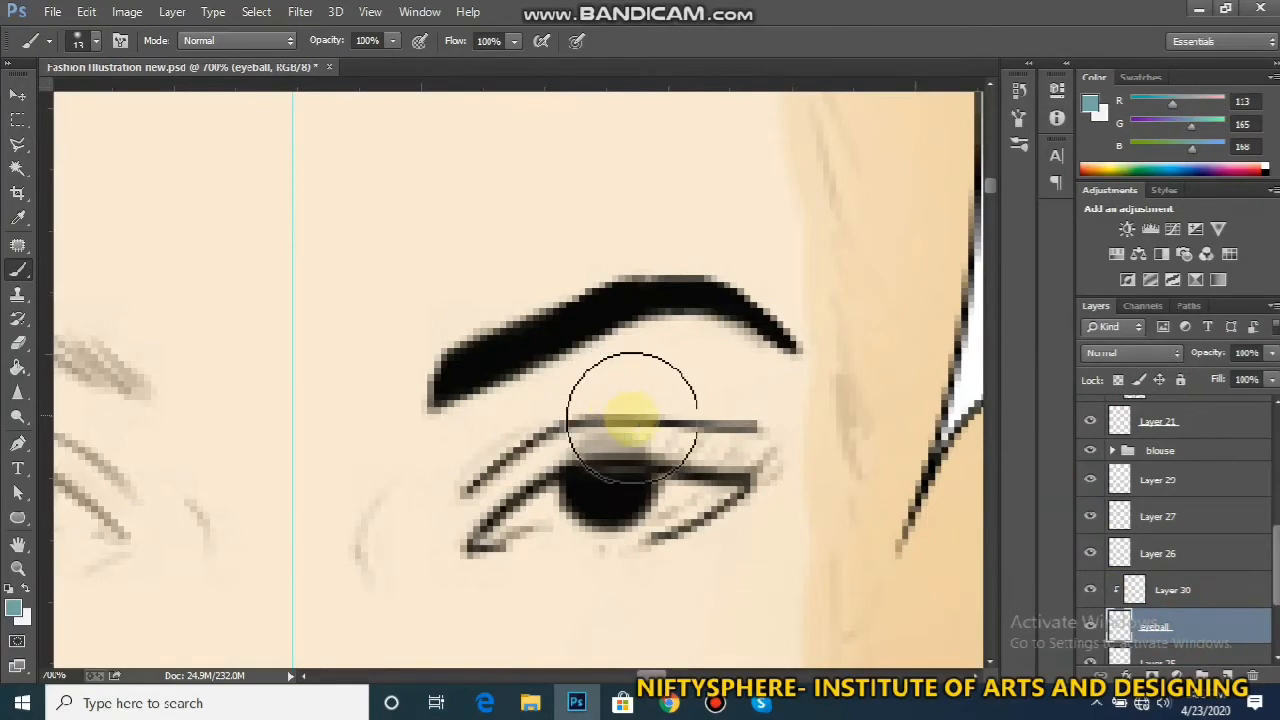
key(e)
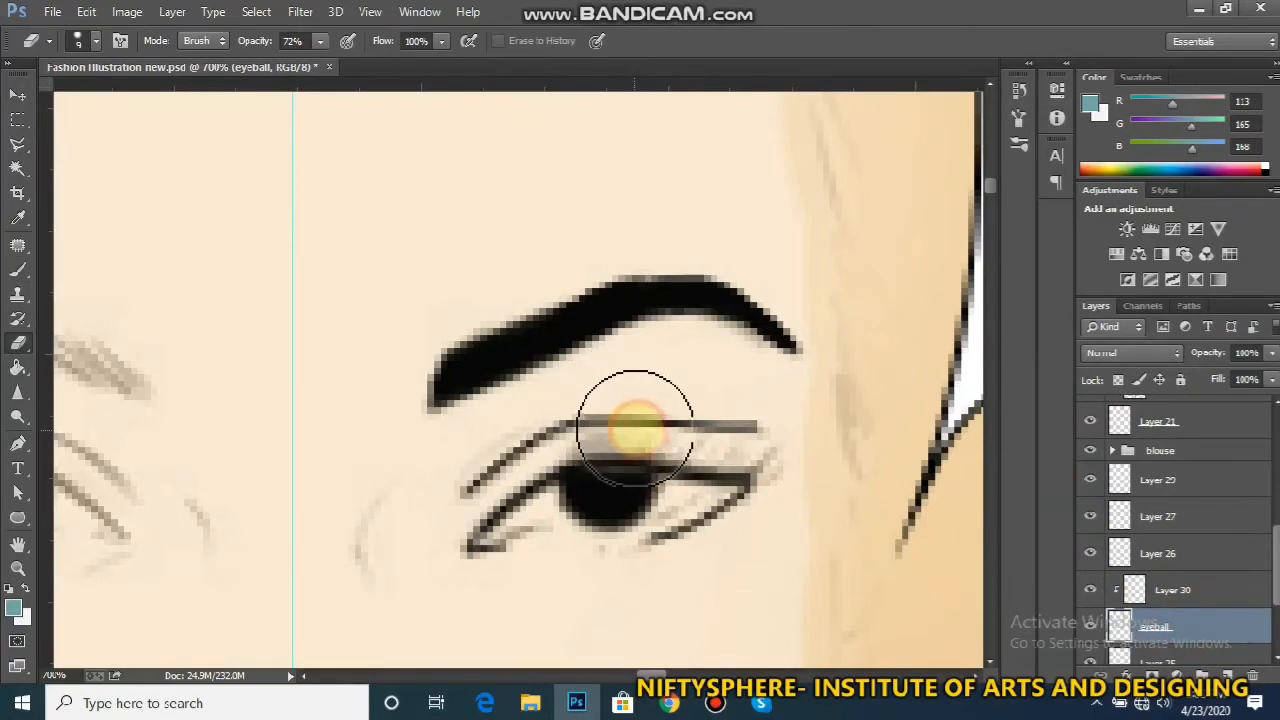
mouse_move(607, 422)
mouse_down()
mouse_move(552, 431)
mouse_move(658, 425)
mouse_up()
Paint the iris teal on the clipped Layer 30 with the 13 px soft brush, keeping its upper edge darker
click(1186, 585)
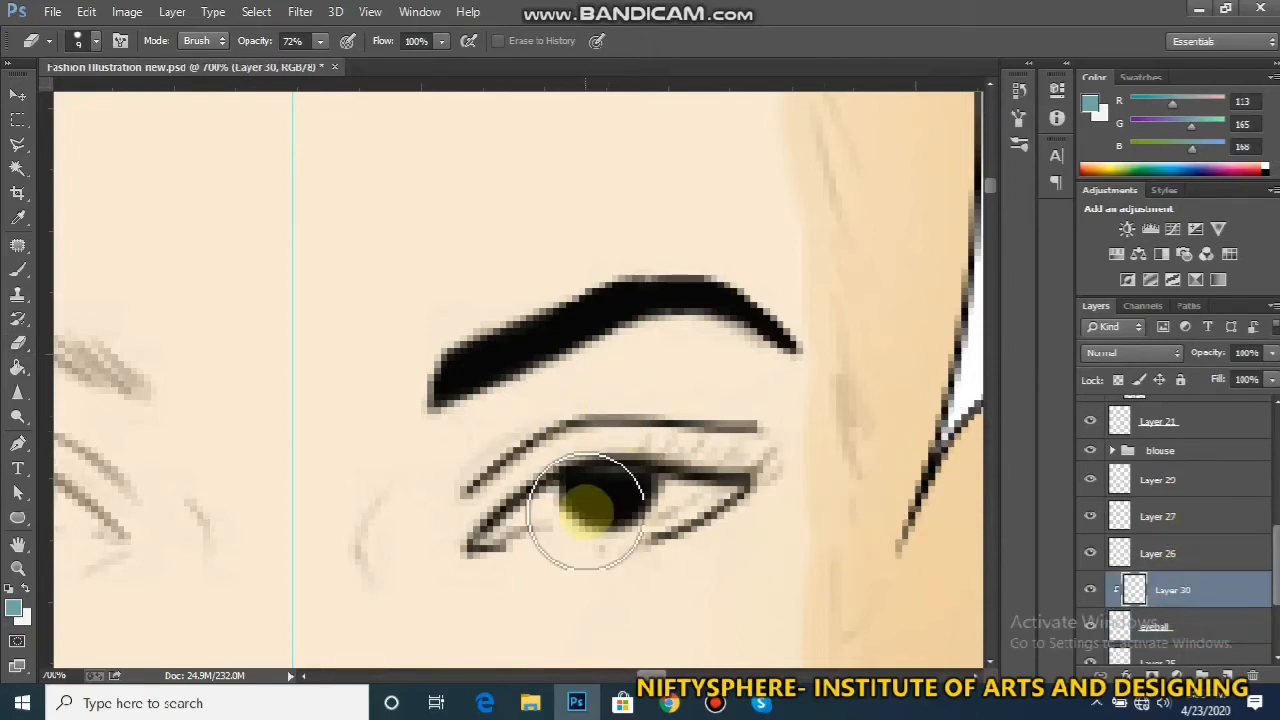
key(b)
mouse_move(577, 515)
mouse_down()
mouse_move(657, 524)
mouse_move(533, 505)
mouse_move(562, 523)
mouse_move(526, 499)
mouse_move(535, 515)
mouse_move(612, 484)
mouse_move(584, 538)
mouse_move(550, 548)
mouse_move(585, 543)
mouse_move(555, 495)
mouse_up()
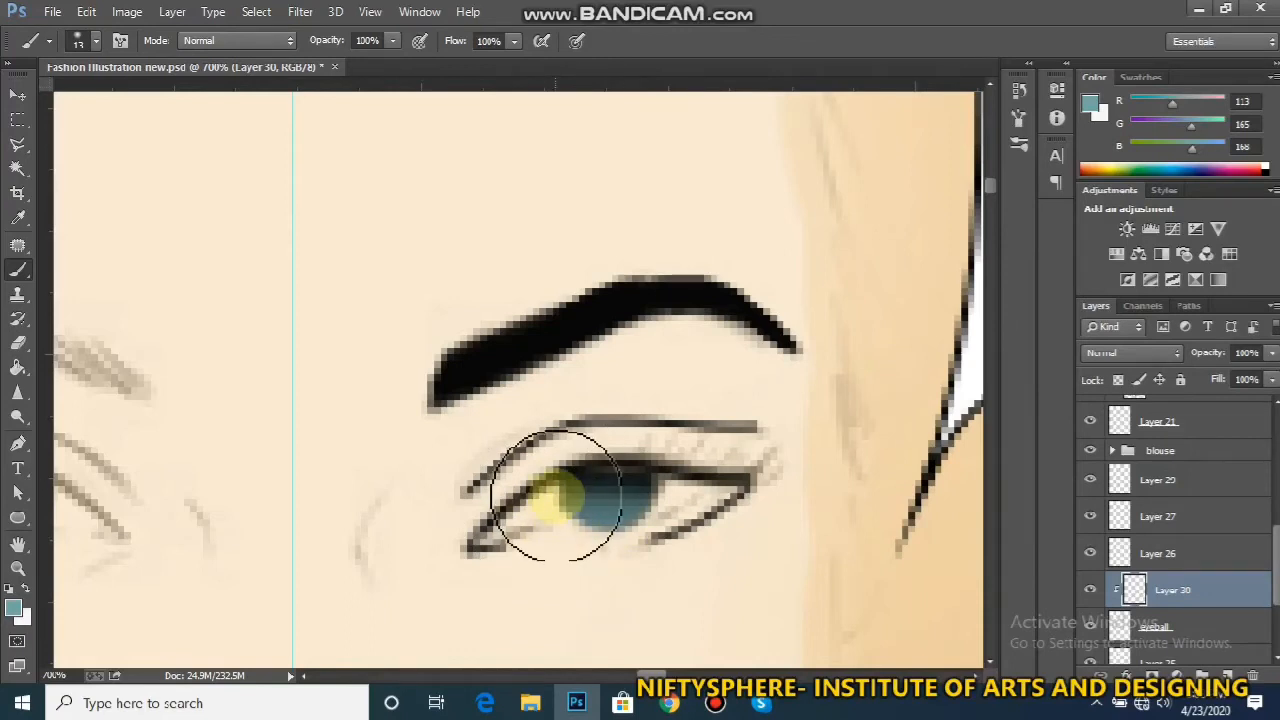
mouse_move(556, 496)
mouse_down()
mouse_move(617, 494)
mouse_move(571, 494)
mouse_move(636, 459)
mouse_move(596, 492)
mouse_move(589, 528)
mouse_move(548, 524)
mouse_move(649, 508)
mouse_move(650, 456)
mouse_move(646, 471)
mouse_move(563, 469)
mouse_move(639, 460)
mouse_move(571, 459)
mouse_move(603, 465)
mouse_up()
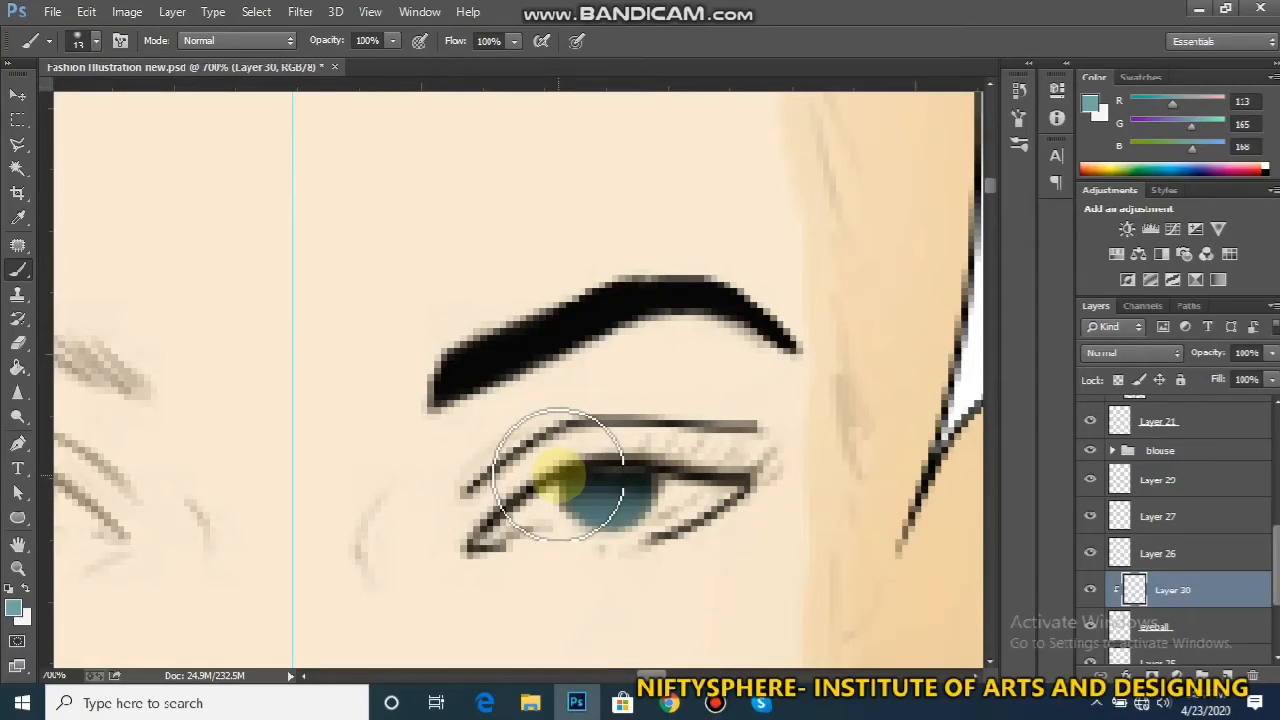
mouse_move(558, 477)
mouse_down()
mouse_move(583, 566)
mouse_move(571, 537)
mouse_up()
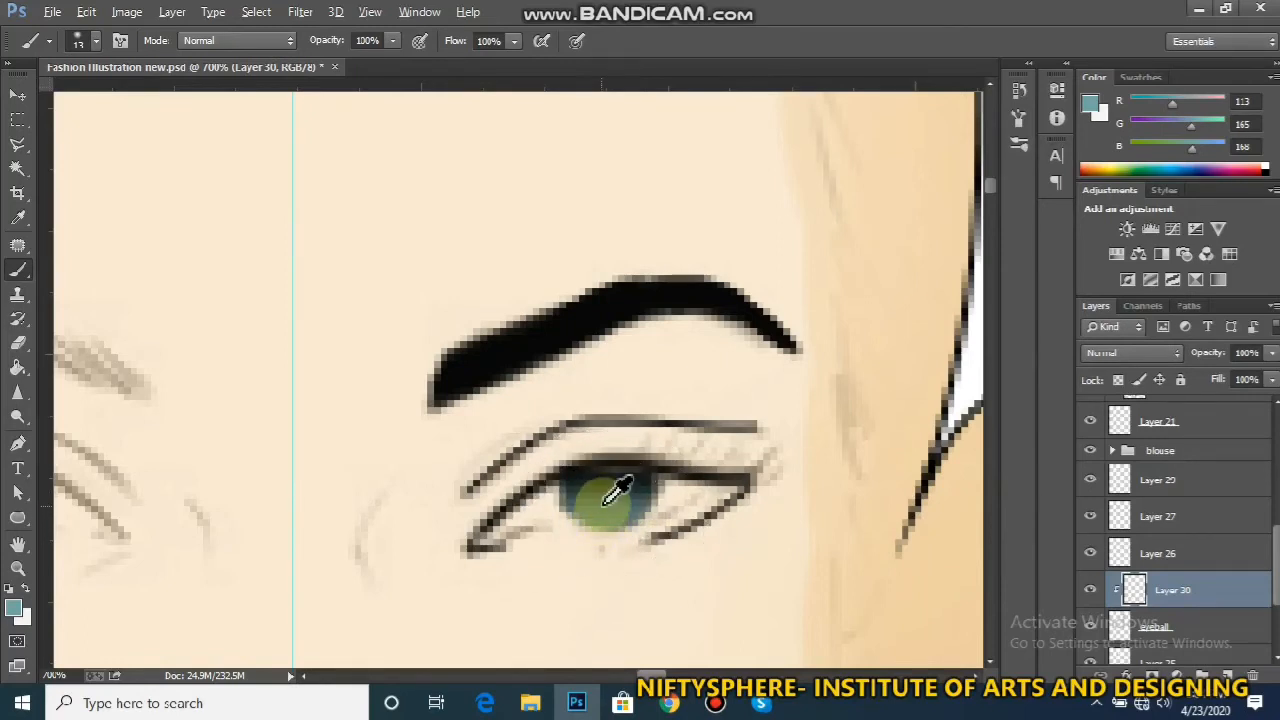
Sample dark tones from the eye and shade the iris's upper edge and rim on Layer 30 with the 13 px brush
alt+click(616, 487)
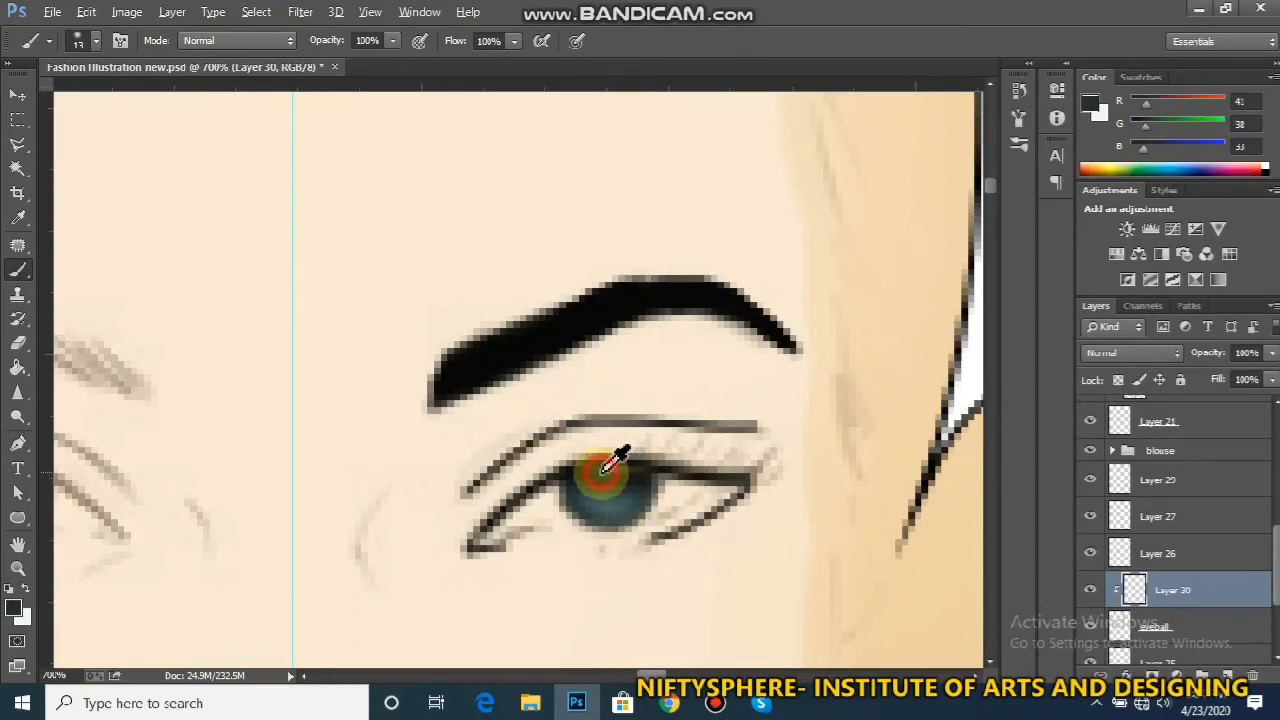
mouse_move(585, 484)
mouse_down()
mouse_move(552, 519)
mouse_move(535, 513)
mouse_move(563, 553)
mouse_move(601, 562)
mouse_move(665, 549)
mouse_move(689, 509)
mouse_move(672, 535)
mouse_move(591, 564)
mouse_move(535, 532)
mouse_move(569, 547)
mouse_move(676, 541)
mouse_move(707, 491)
mouse_move(601, 567)
mouse_move(541, 516)
mouse_move(664, 549)
mouse_move(636, 508)
mouse_up()
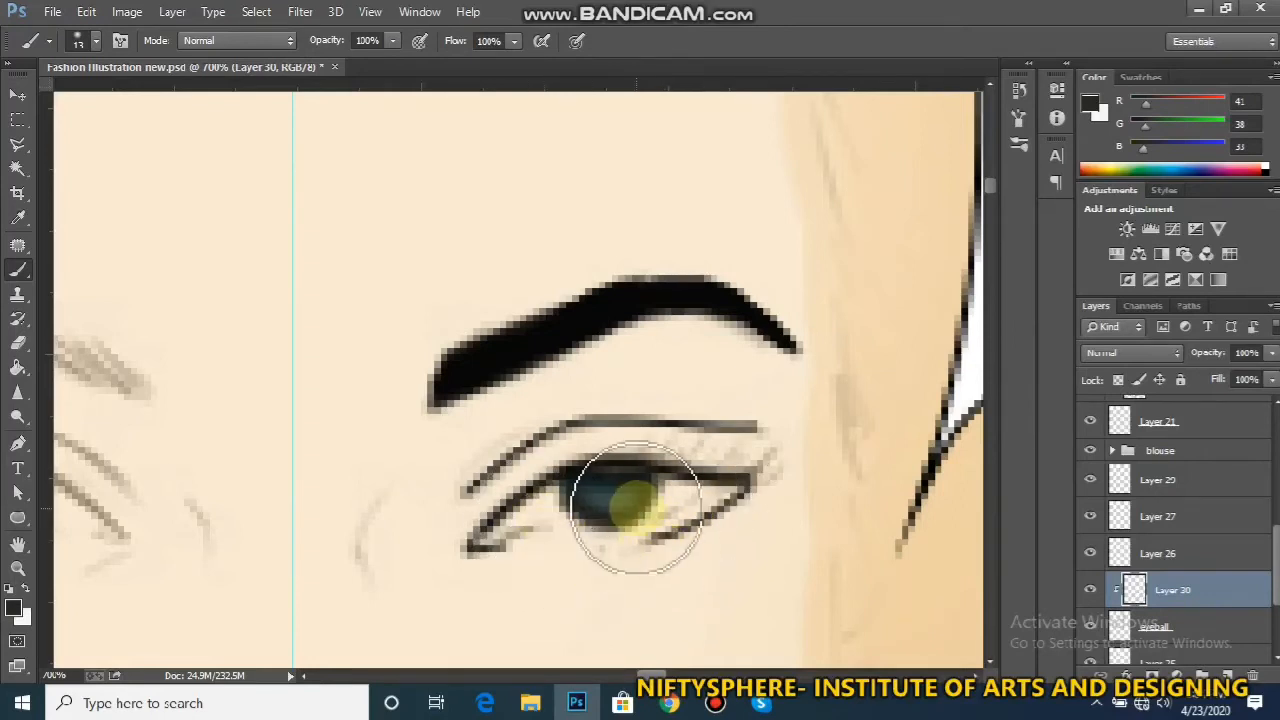
alt+click(578, 466)
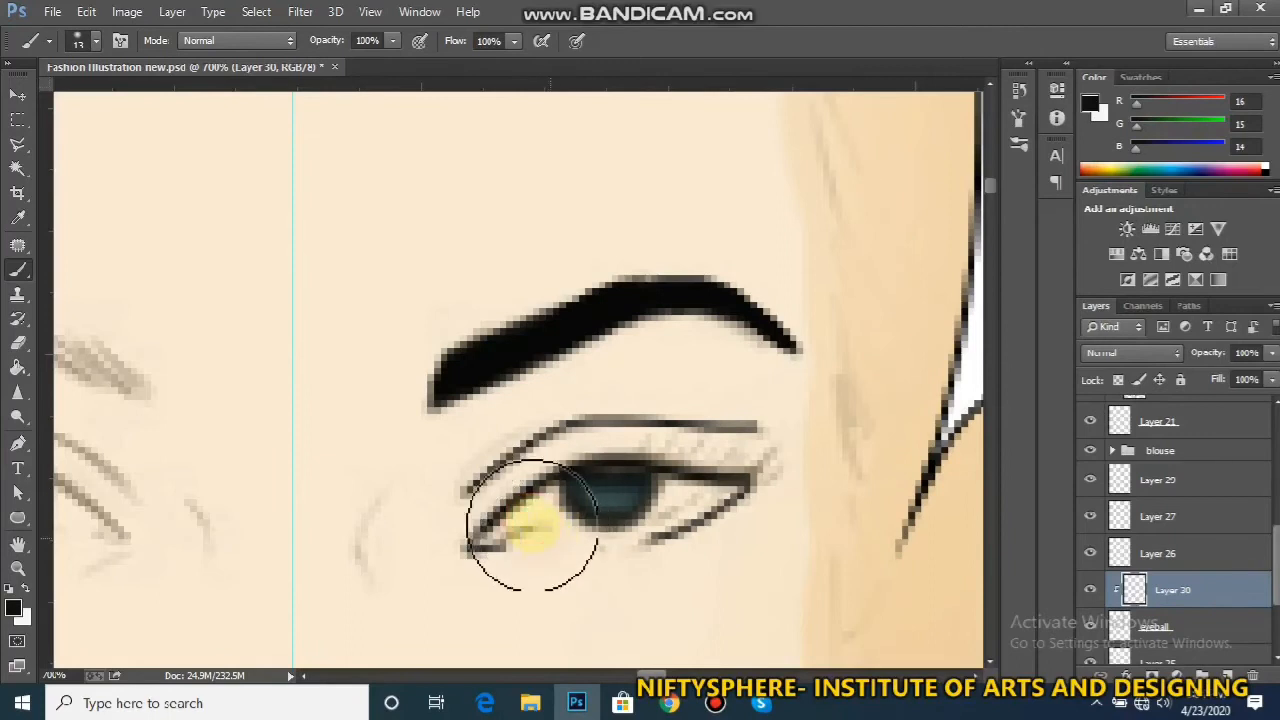
mouse_move(585, 553)
mouse_down()
mouse_move(610, 558)
mouse_move(702, 525)
mouse_move(649, 457)
mouse_move(612, 482)
mouse_up()
Sample the eyebrow's black, reduce the brush to 5 px and paint the pupil at the iris's center
alt+click(561, 335)
key(bracketleft)
key(bracketleft)
key(bracketleft)
key(bracketleft)
key(bracketleft)
key(bracketleft)
key(bracketleft)
key(bracketleft)
key(bracketleft)
key(bracketleft)
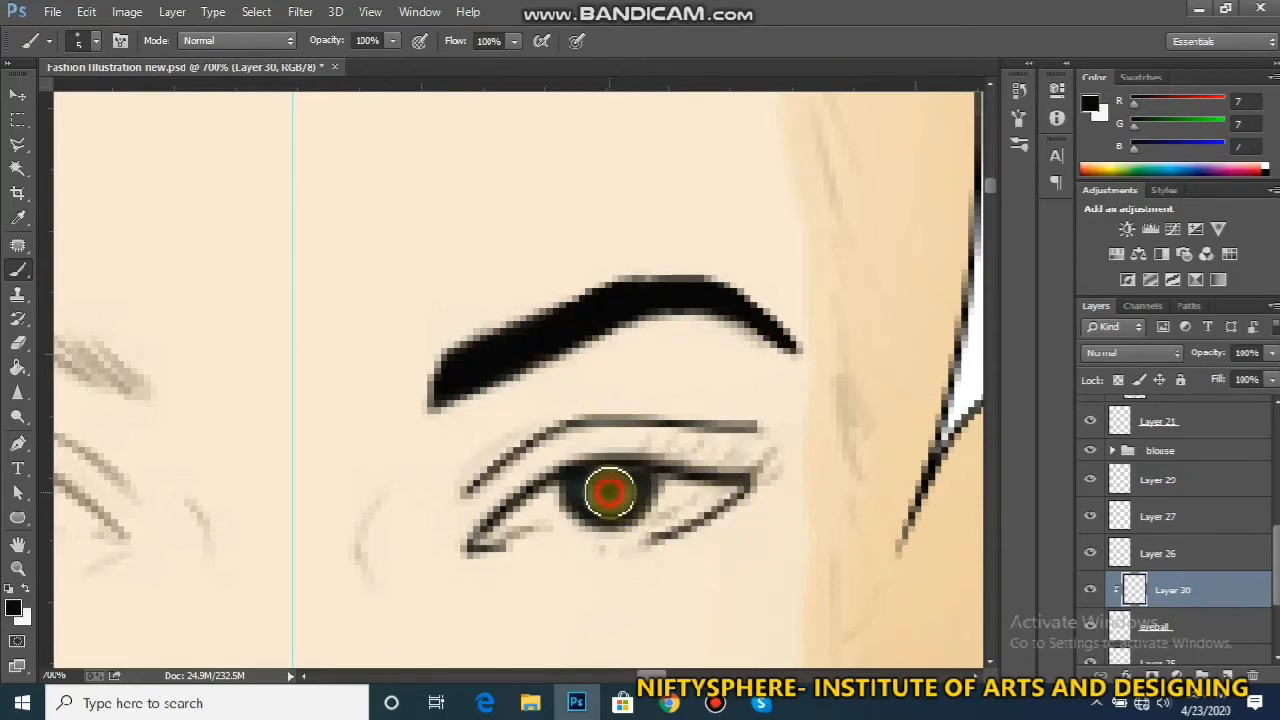
click(610, 491)
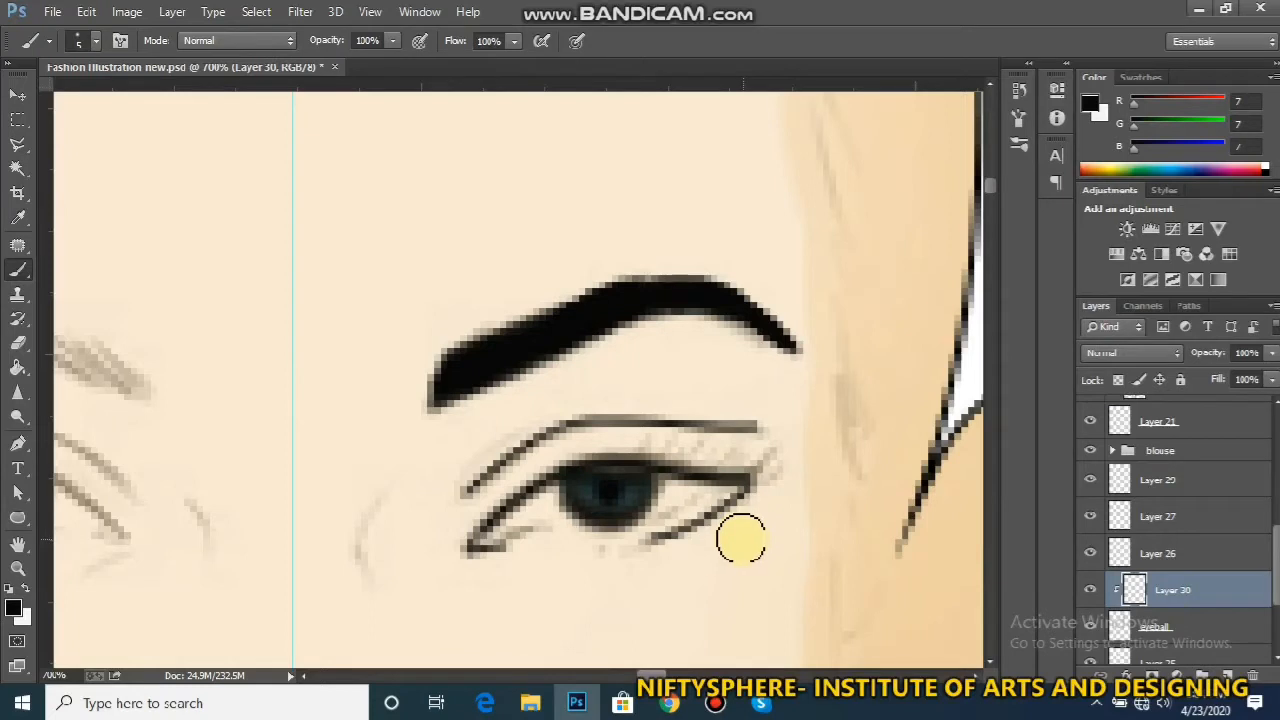
drag(733, 503, 582, 463)
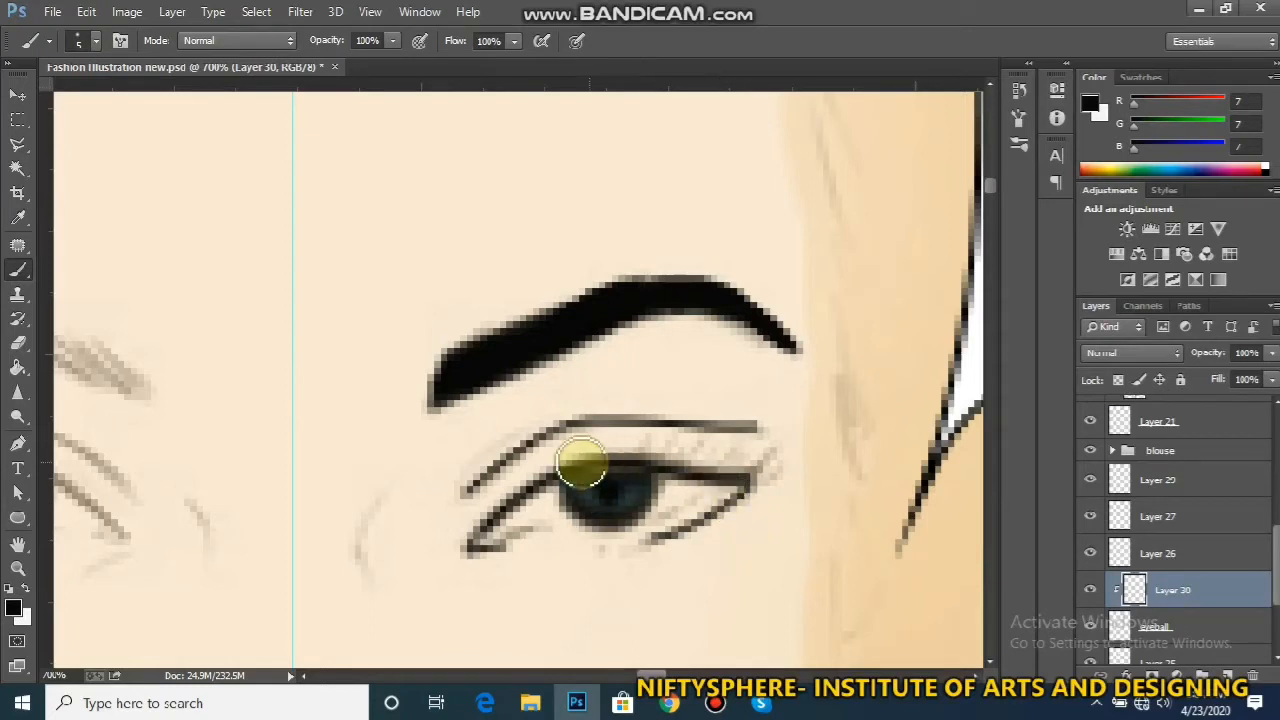
Set the foreground color to a pale grey-blue, RGB 169, 191, 201
click(13, 607)
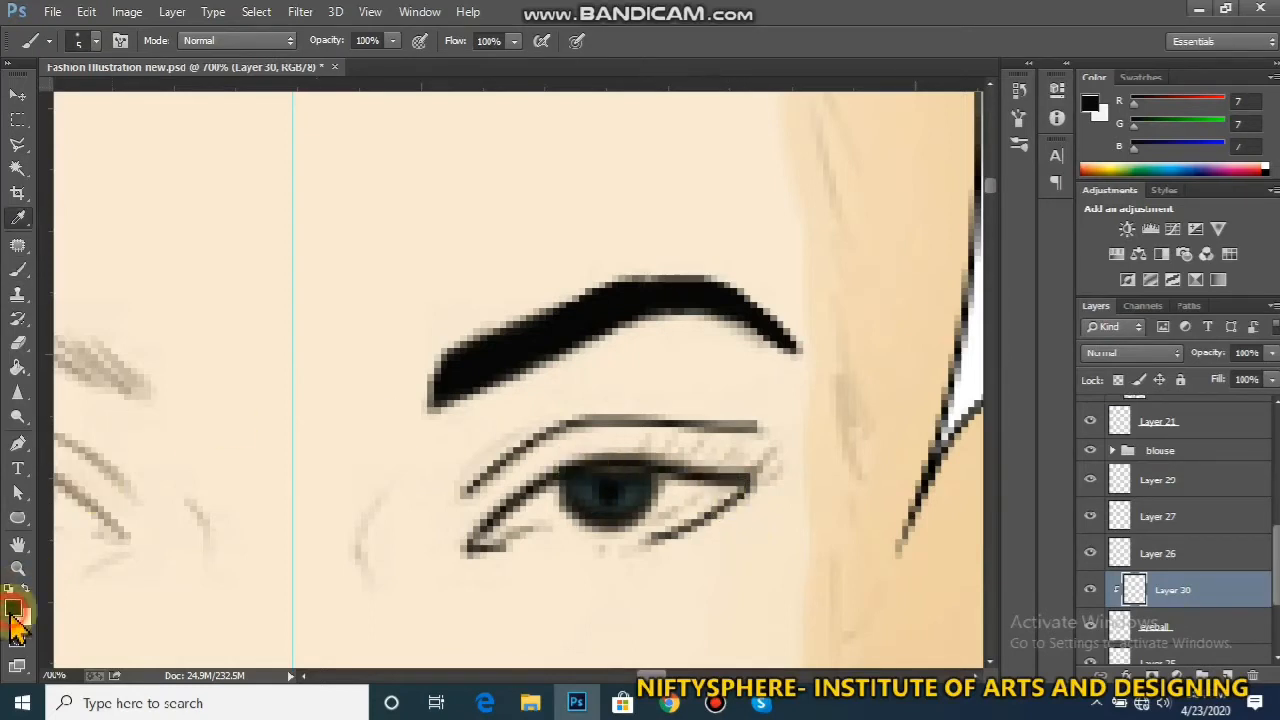
click(841, 443)
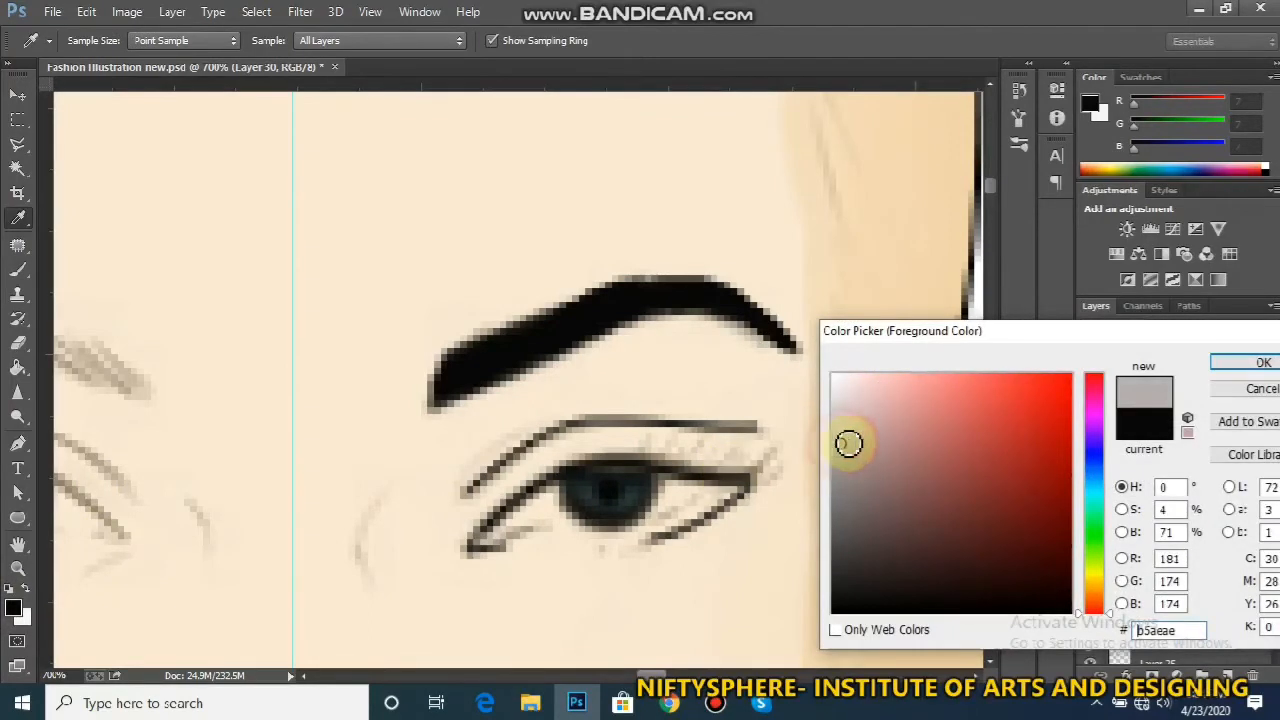
click(1096, 483)
click(870, 424)
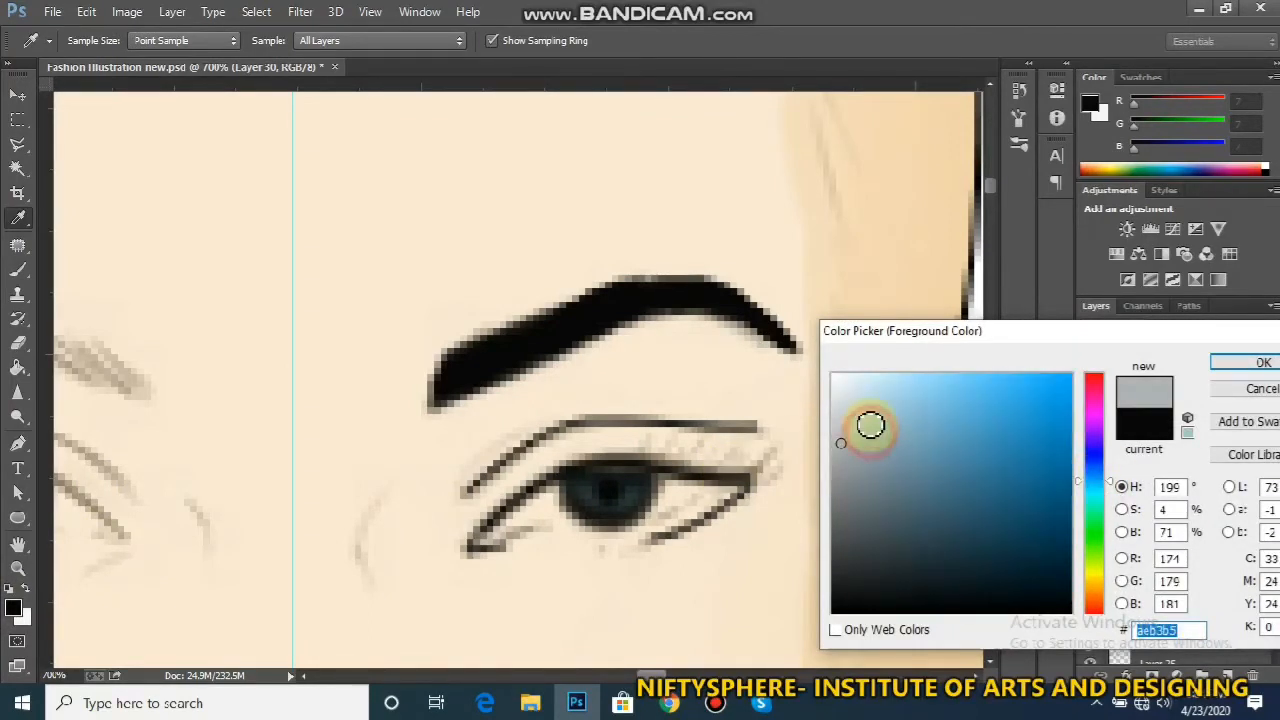
key(Return)
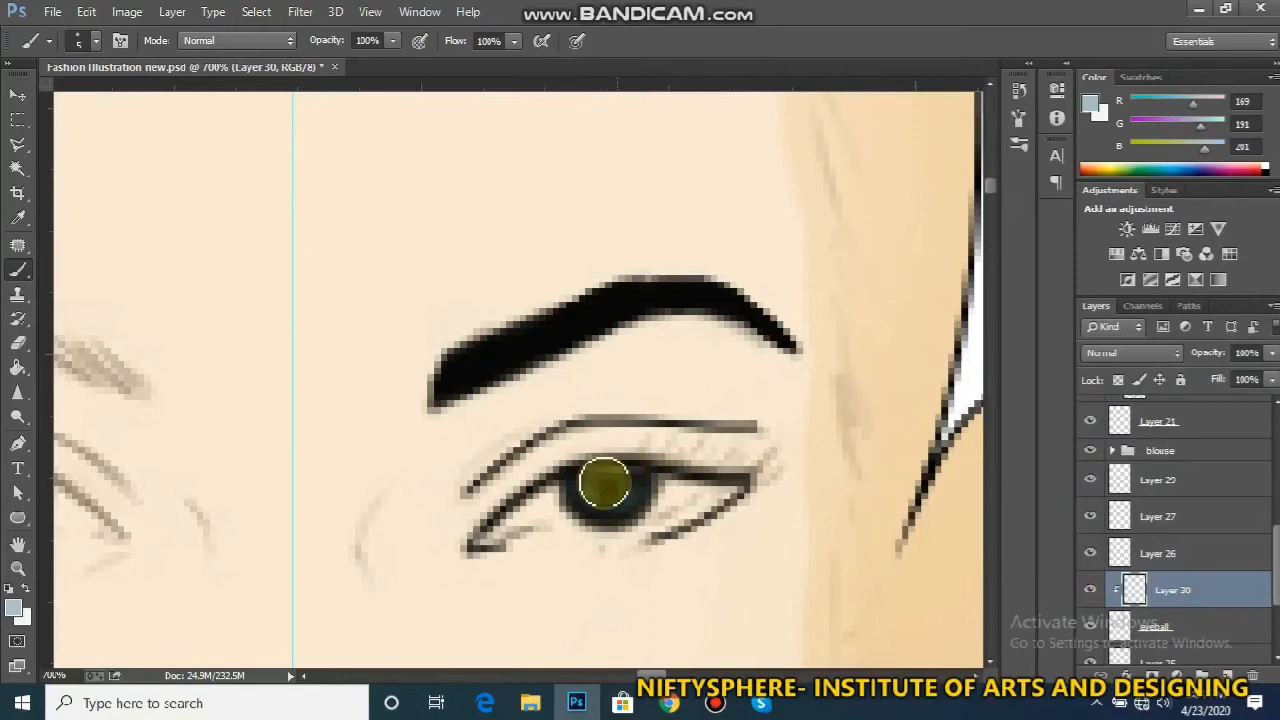
Dab small grey-blue and white reflections on the iris around the pupil with a 1 to 2 px brush
click(586, 491)
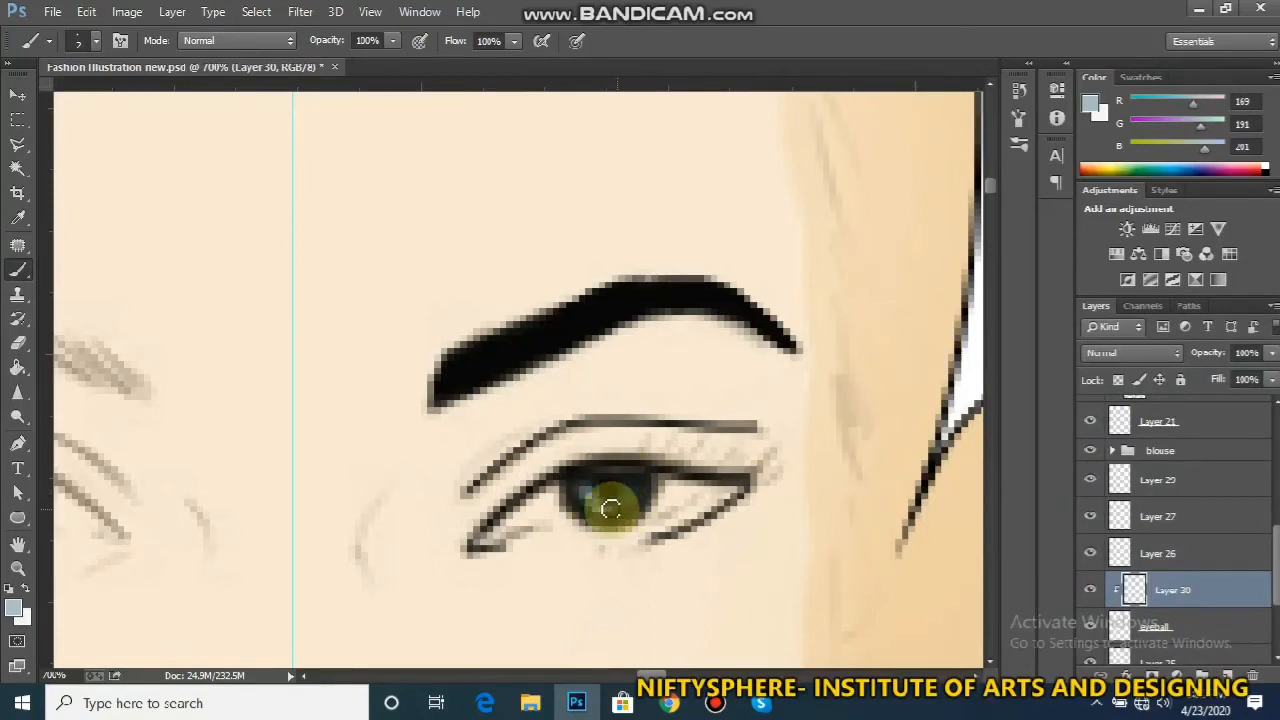
click(594, 505)
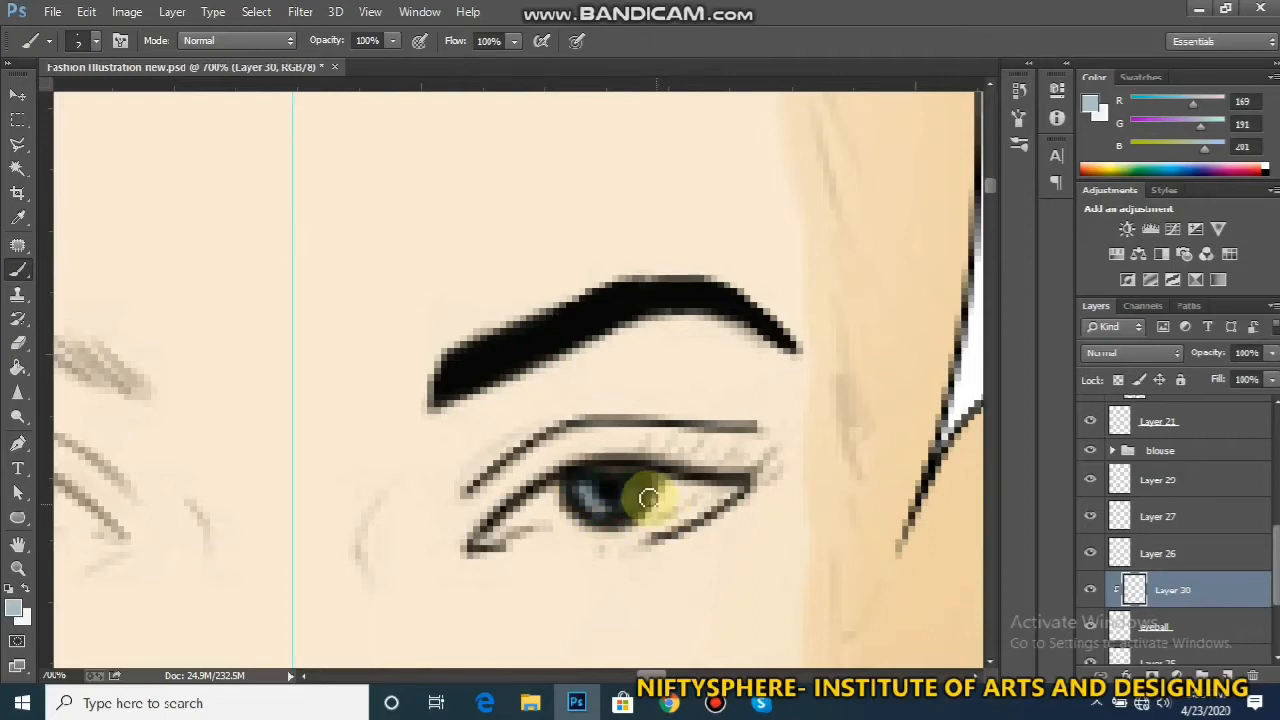
alt+click(965, 372)
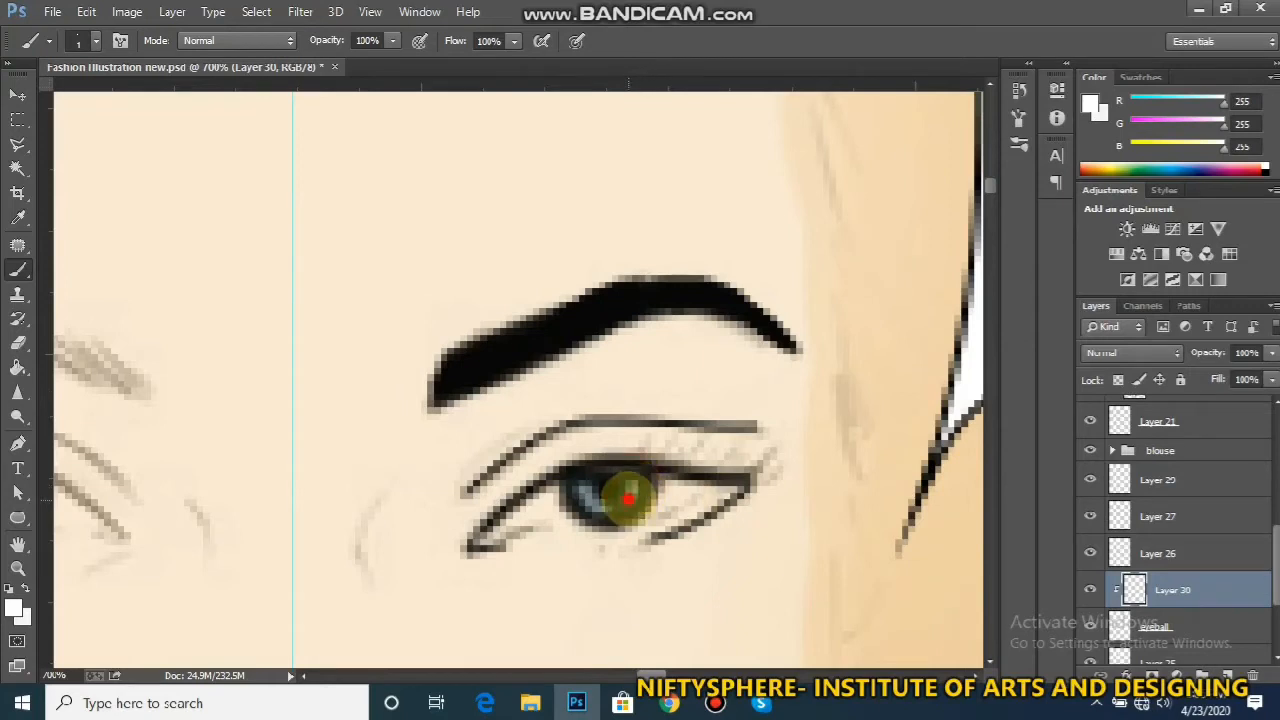
Examine the painted eye against the whole face at several magnifications
key(ctrl+minus)
key(ctrl+minus)
key(ctrl+minus)
key(ctrl+minus)
key(ctrl+minus)
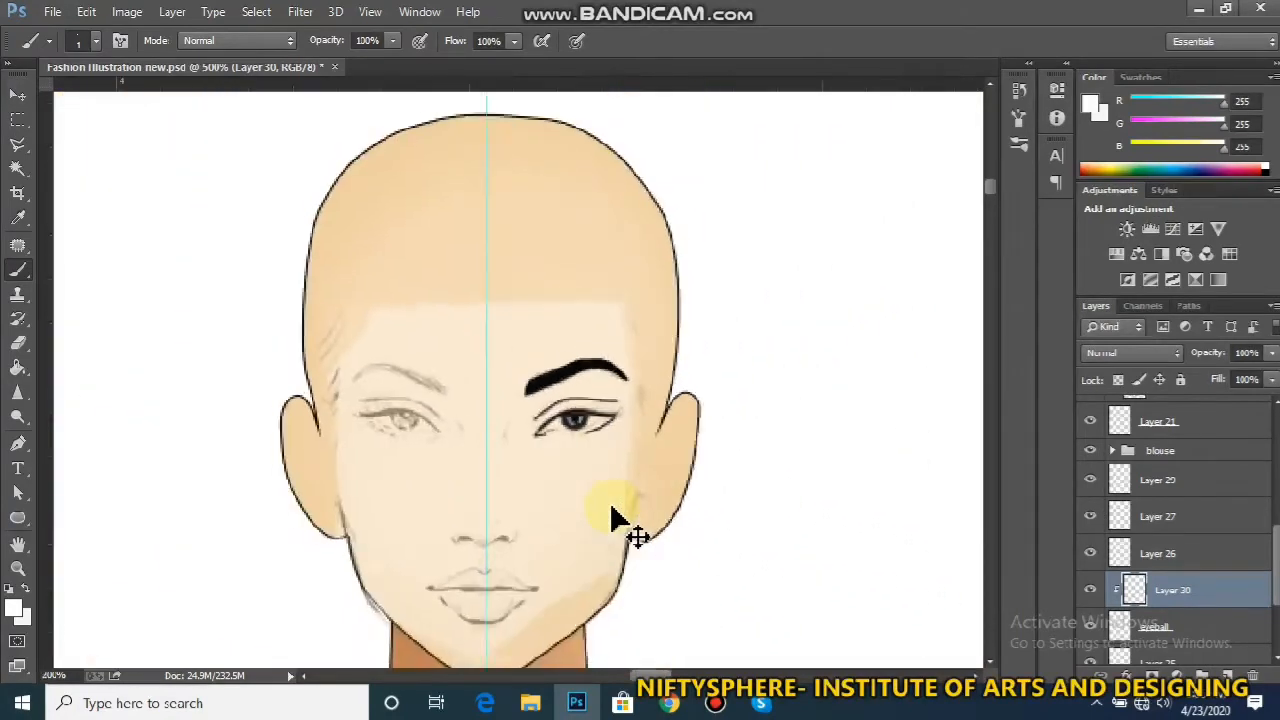
key(ctrl+minus)
key(ctrl+minus)
key(ctrl+plus)
key(ctrl+plus)
key(ctrl+plus)
key(ctrl+plus)
key(ctrl+plus)
scroll(642, 665, right, 5)
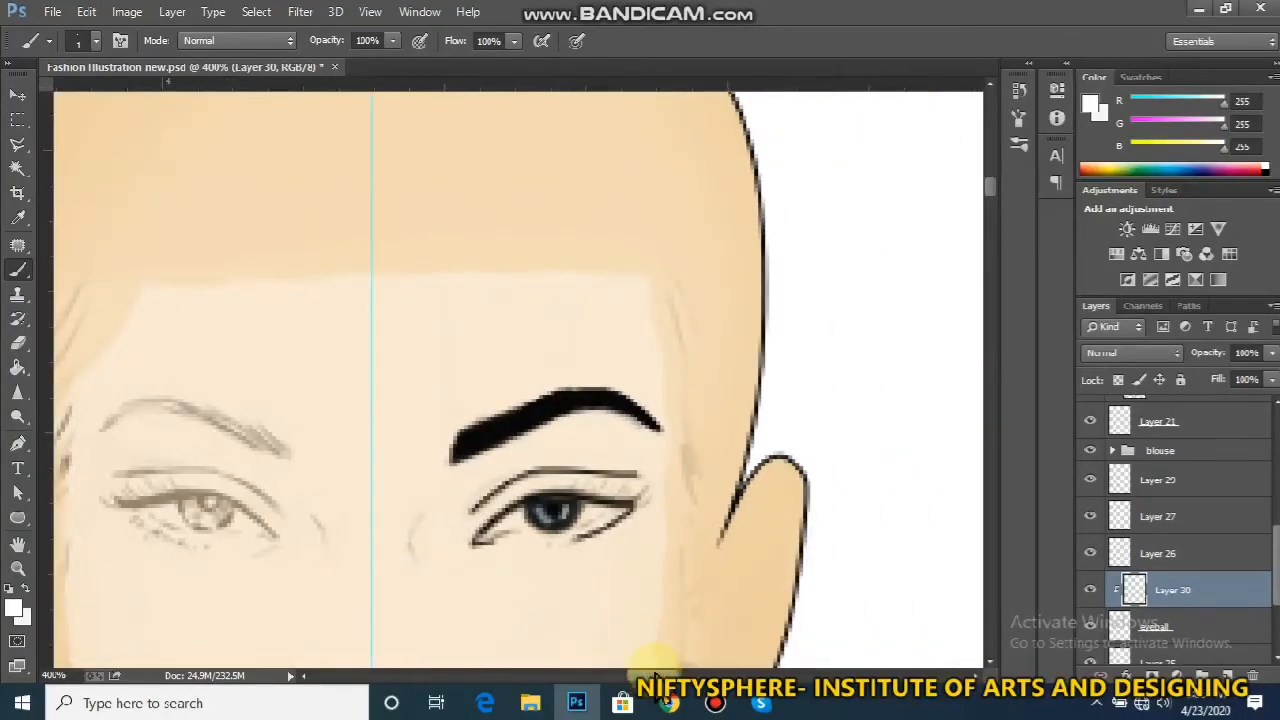
key(ctrl+plus)
key(ctrl+plus)
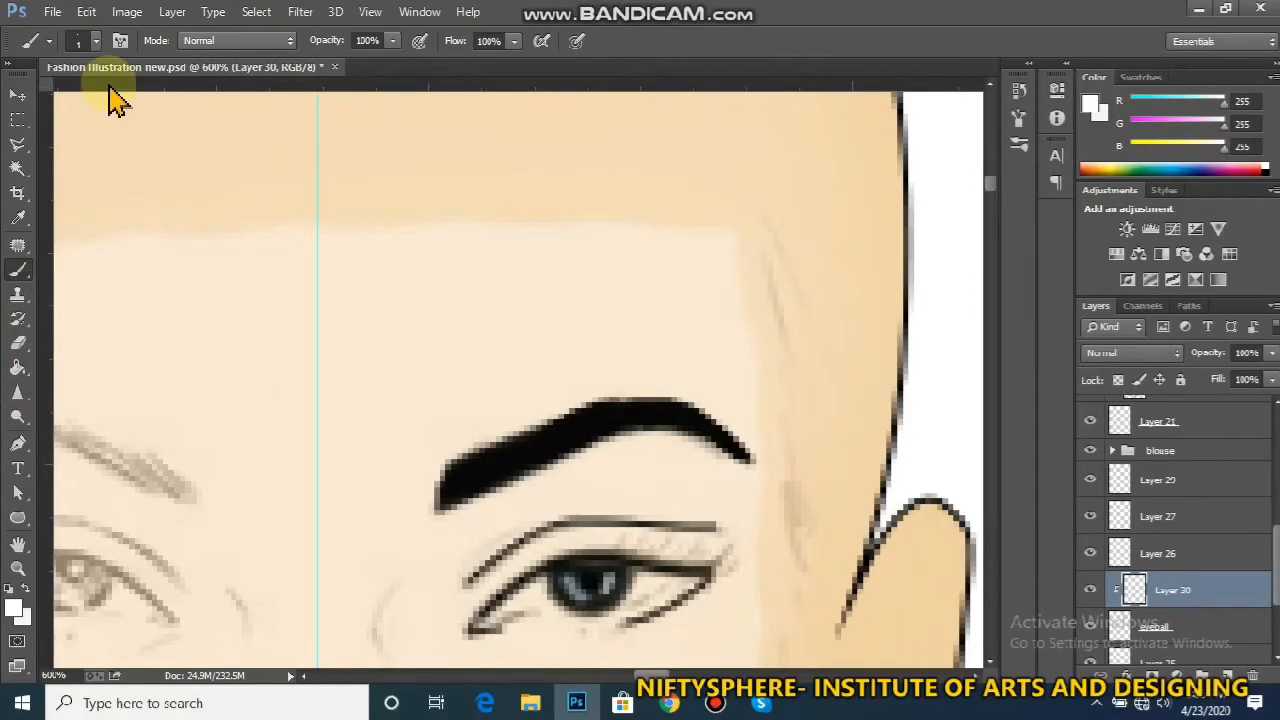
Lower the 1 px brush's opacity to 41% and sample the dark color of the pupil
click(82, 41)
click(105, 101)
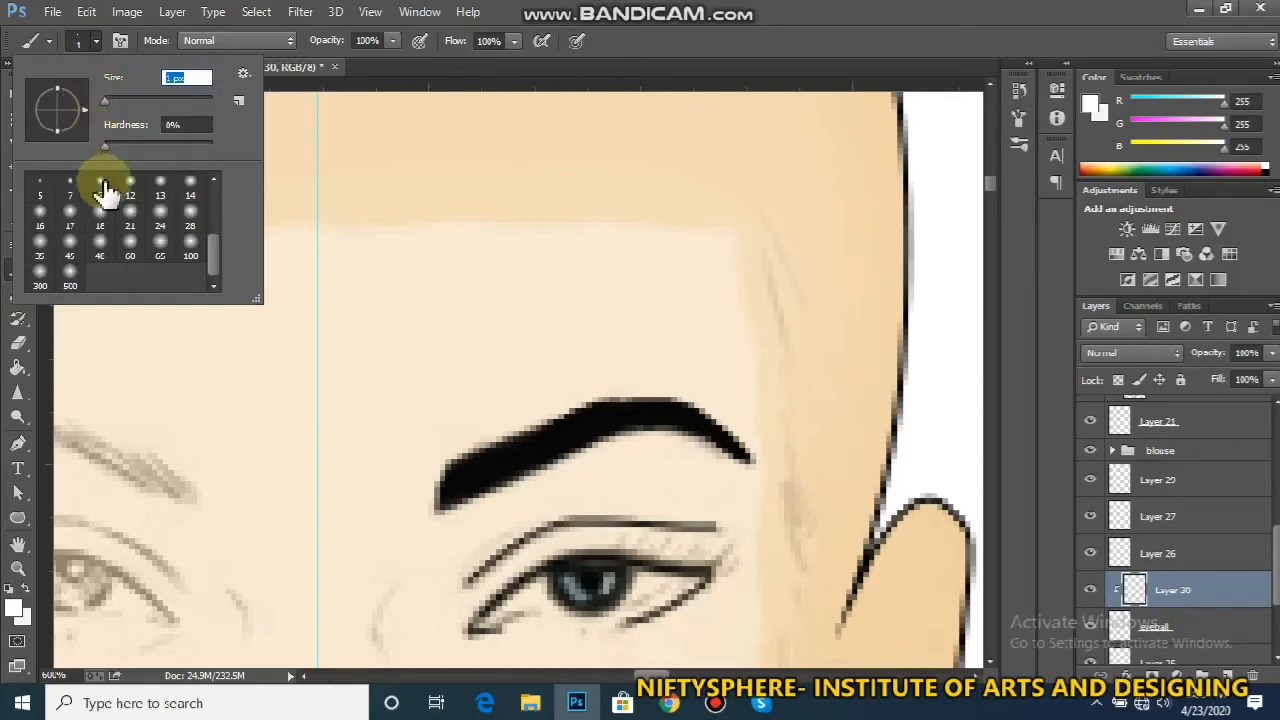
click(392, 40)
drag(392, 40, 342, 80)
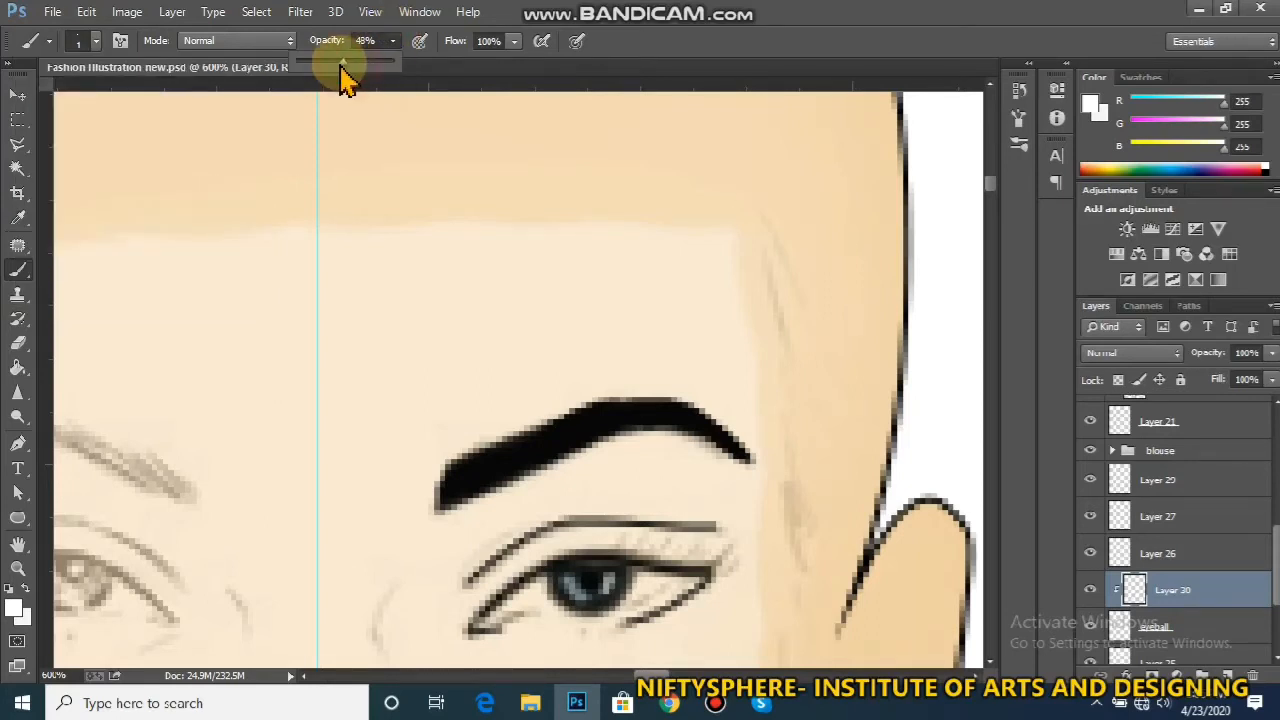
alt+click(597, 596)
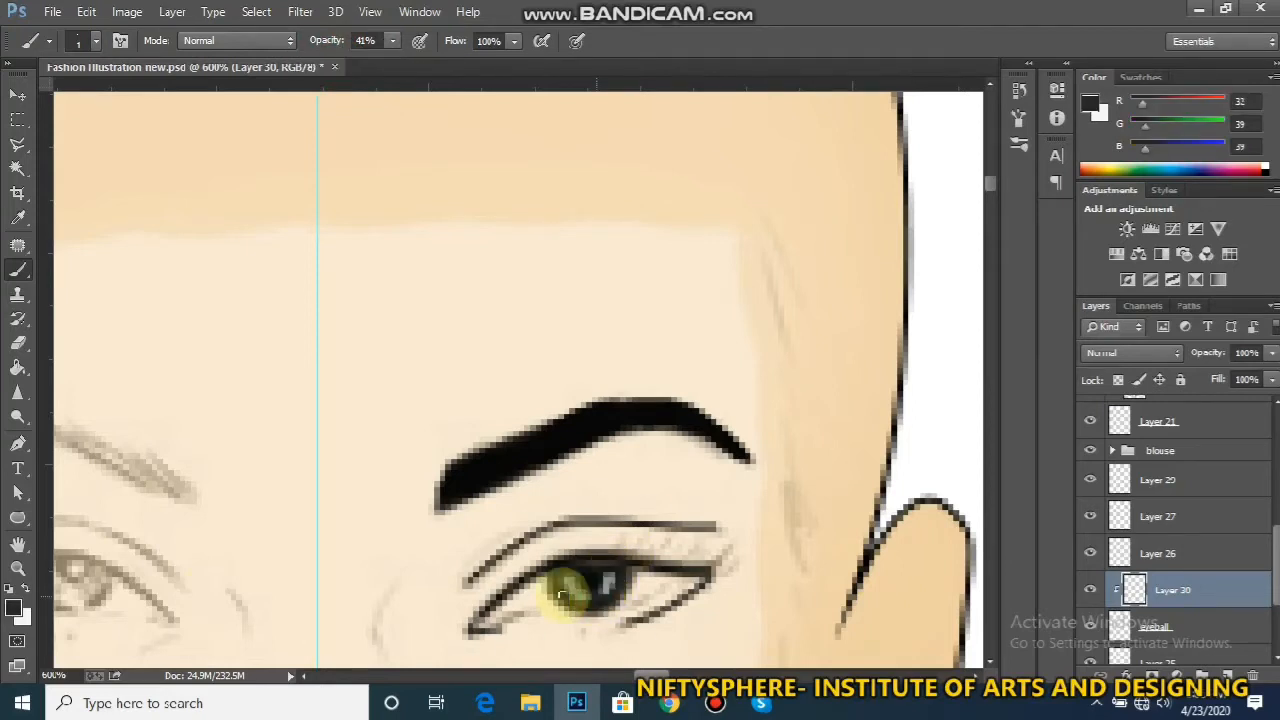
Set the foreground color to teal, RGB 97, 167, 167, and brush it lightly over the iris around the pupil
click(15, 609)
drag(917, 462, 933, 456)
click(1239, 365)
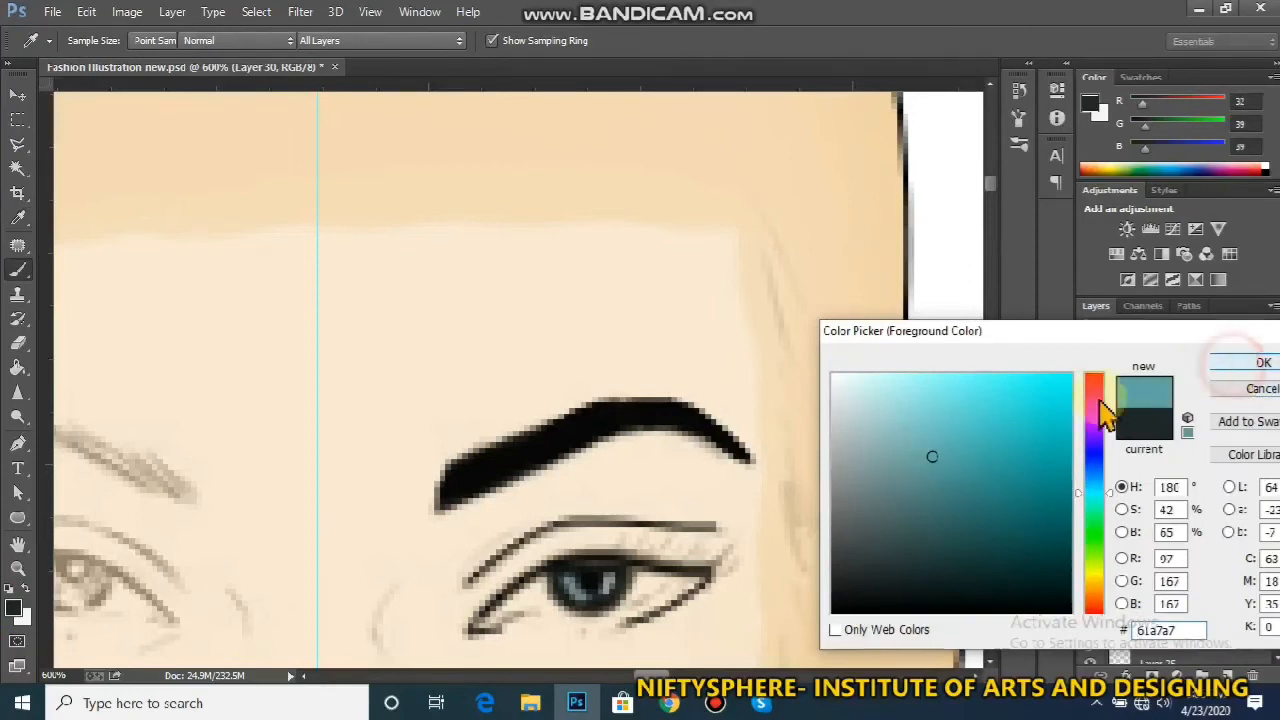
click(590, 597)
mouse_move(590, 597)
mouse_down()
mouse_move(614, 571)
mouse_move(587, 591)
mouse_move(570, 584)
mouse_move(610, 572)
mouse_move(581, 590)
mouse_up()
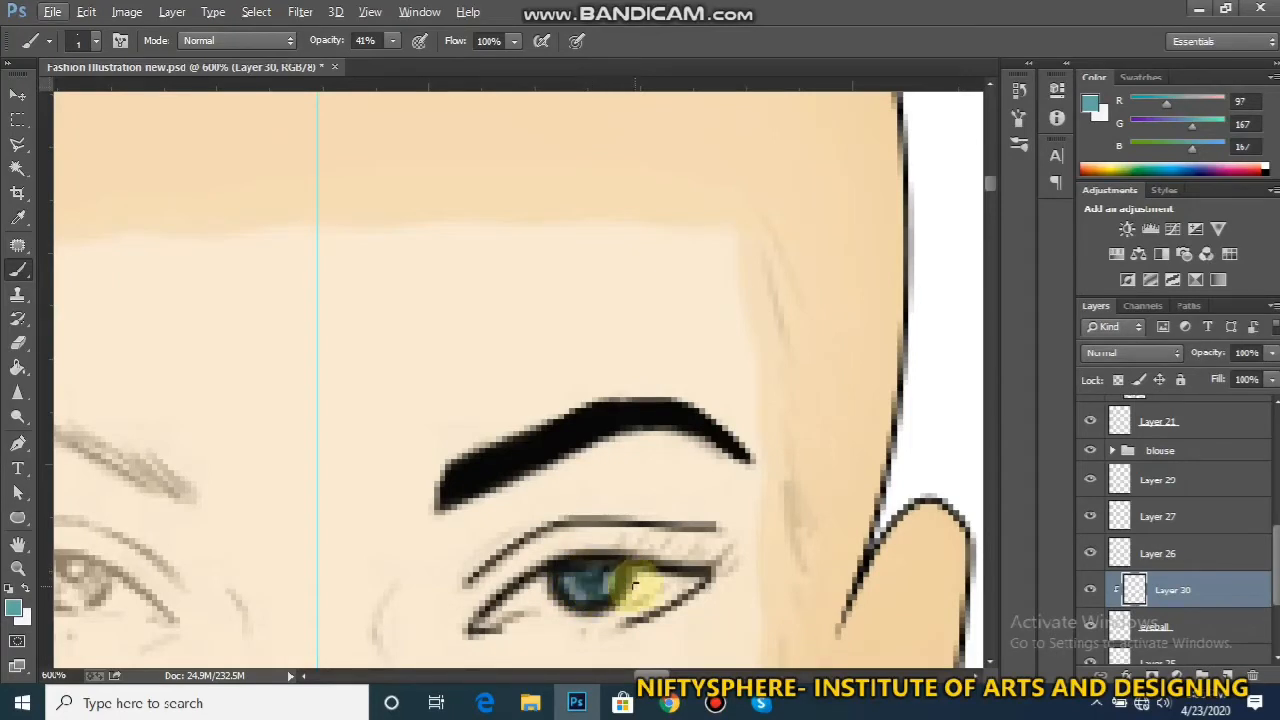
Examine the teal iris against the whole figure and compare the eye with Layer 30 hidden and shown
key(ctrl+minus)
key(ctrl+minus)
key(ctrl+minus)
key(ctrl+minus)
key(ctrl+minus)
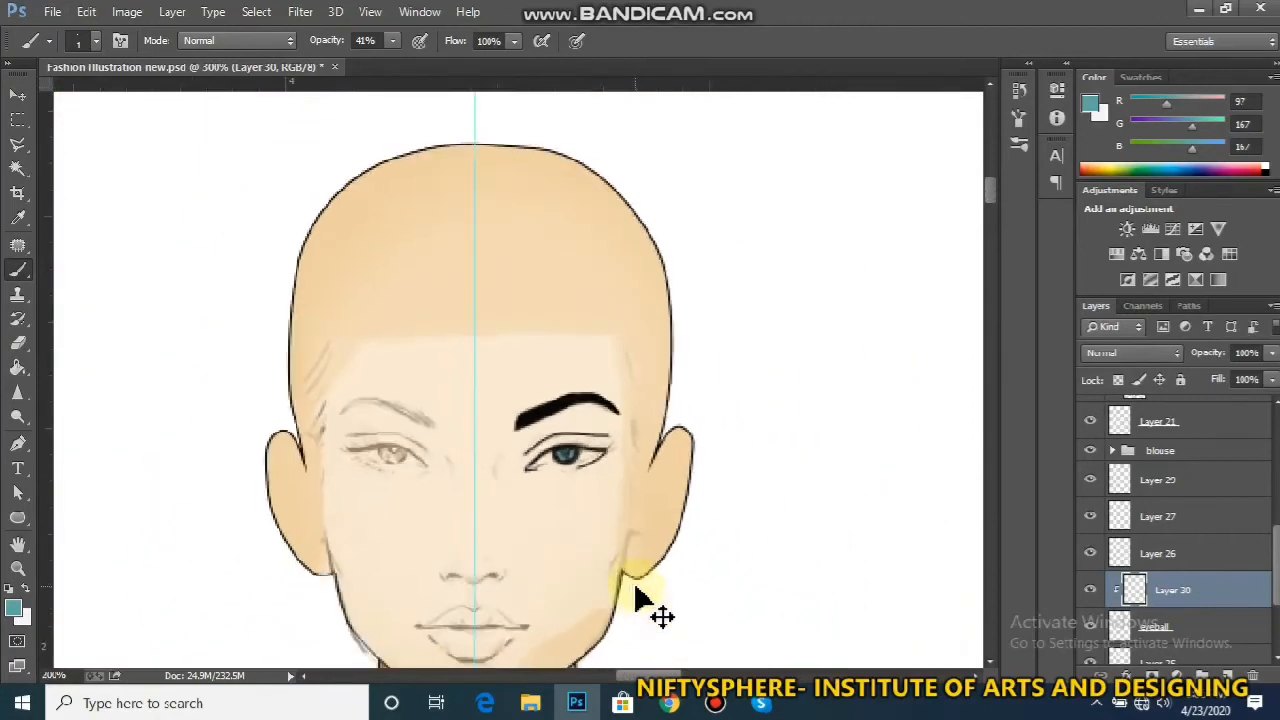
key(ctrl+minus)
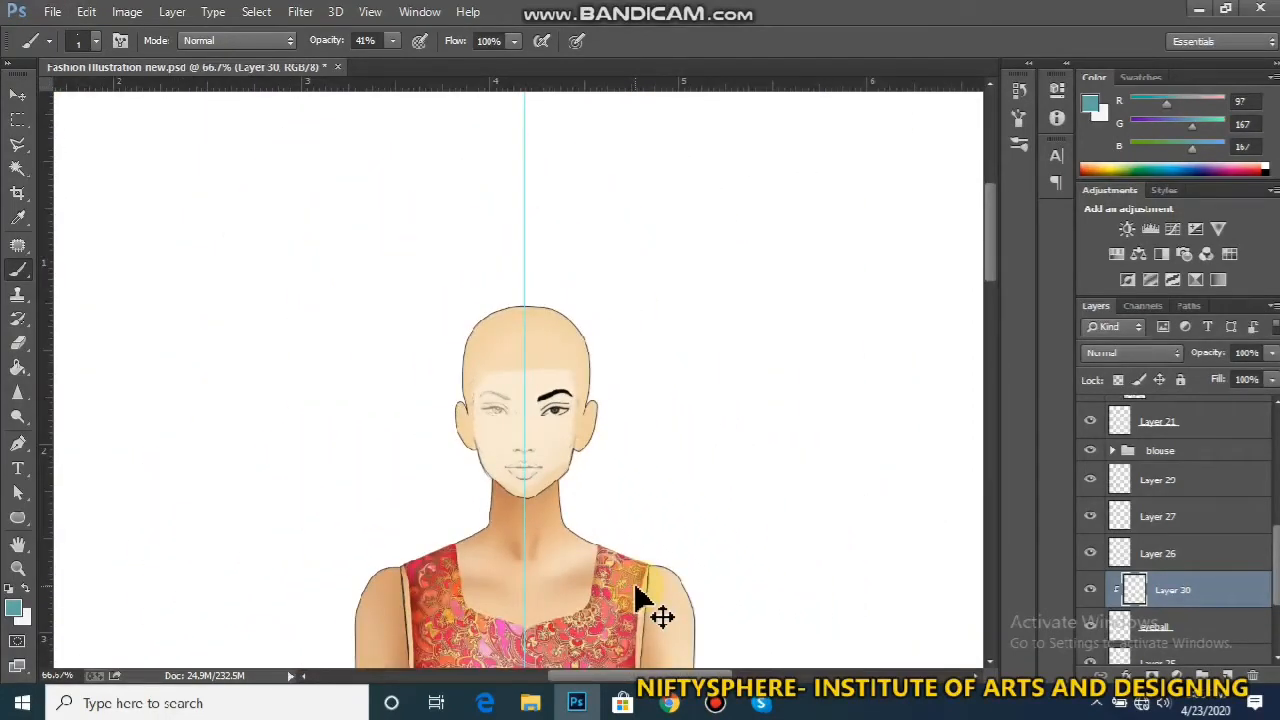
key(ctrl+minus)
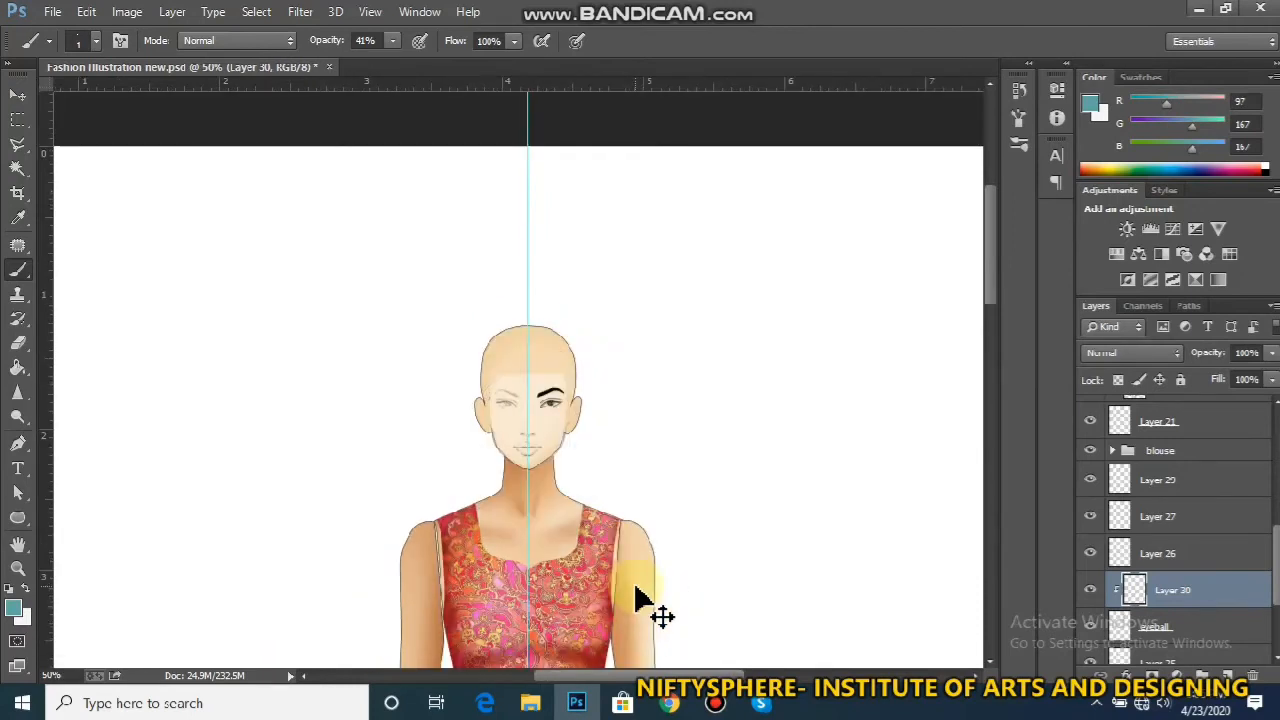
key(ctrl+plus)
key(ctrl+plus)
key(ctrl+plus)
key(ctrl+plus)
key(ctrl+plus)
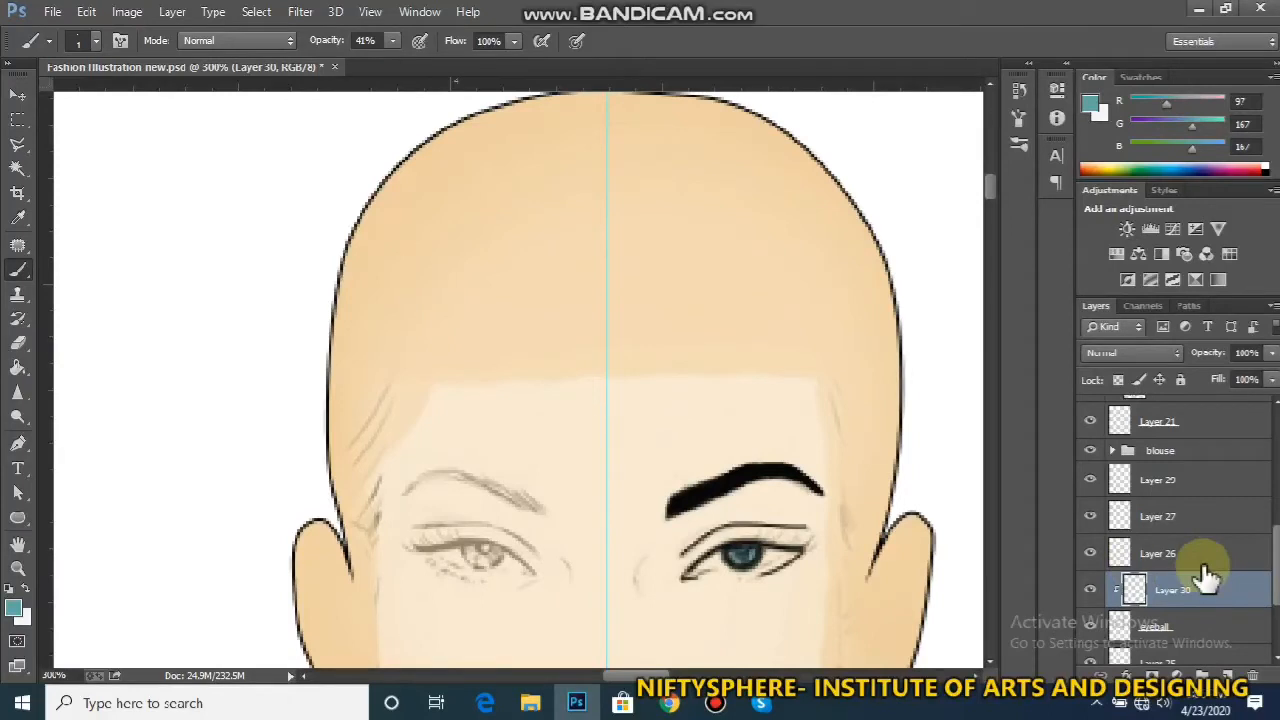
drag(663, 676, 683, 677)
drag(986, 186, 989, 205)
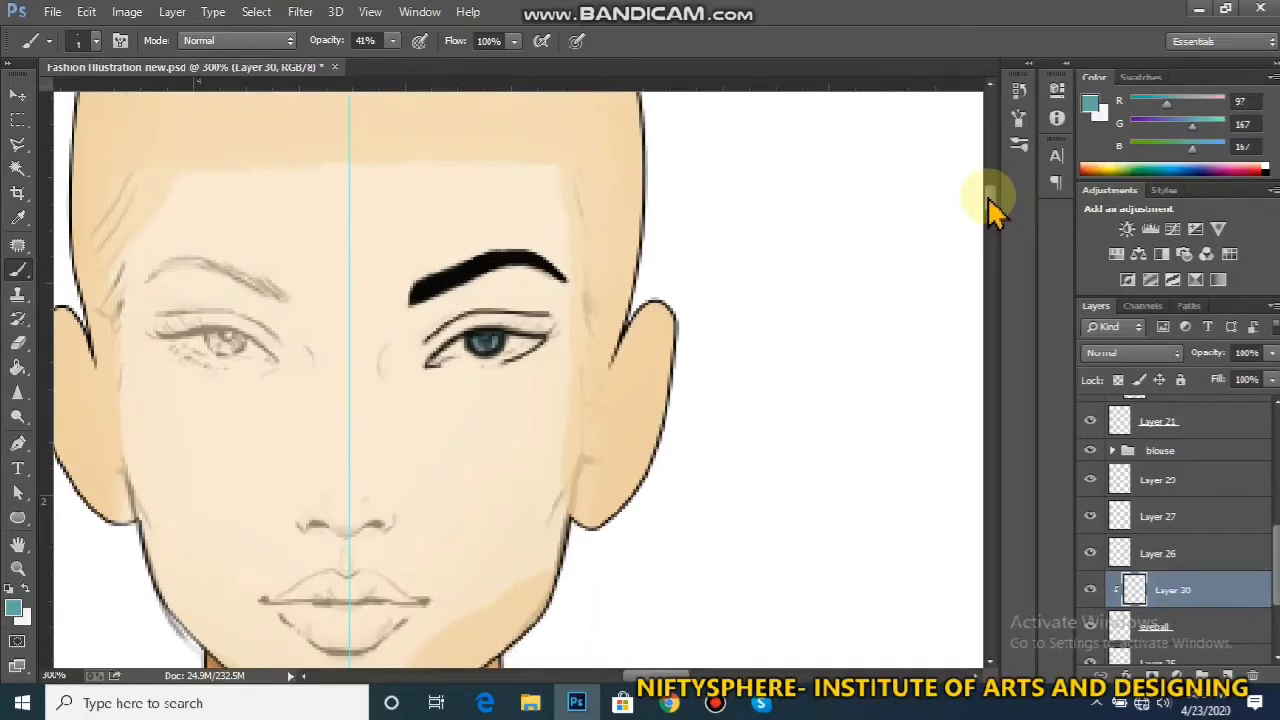
click(1090, 590)
click(1090, 590)
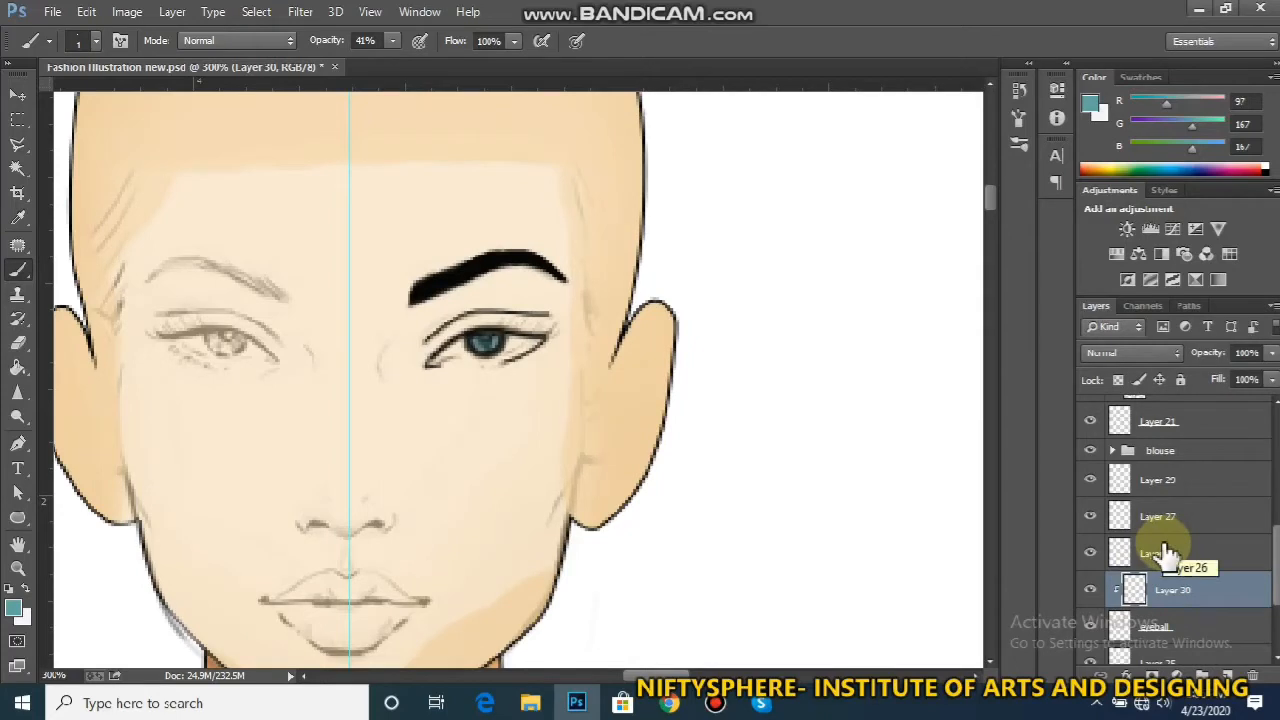
Add a new layer above Layer 30 and enlarge the brush to 7 px for work near the eye
key(ctrl+shift+n)
key(Return)
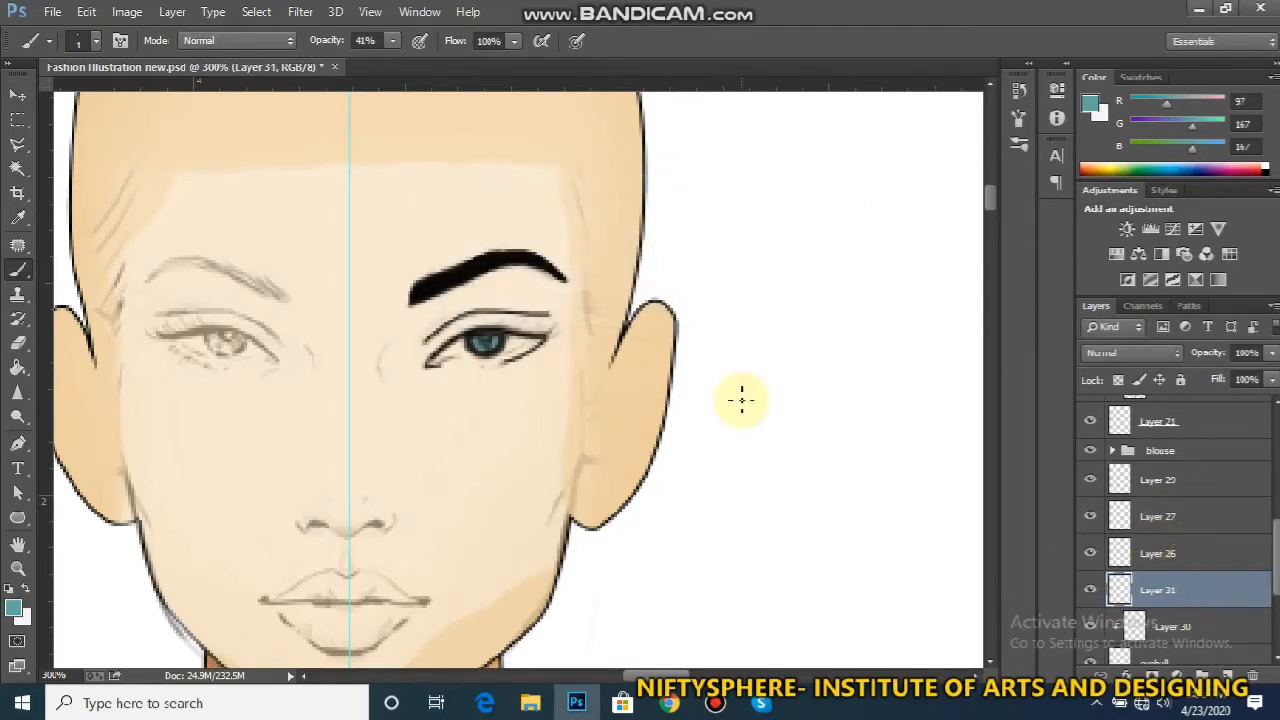
scroll(518, 325, up, 3)
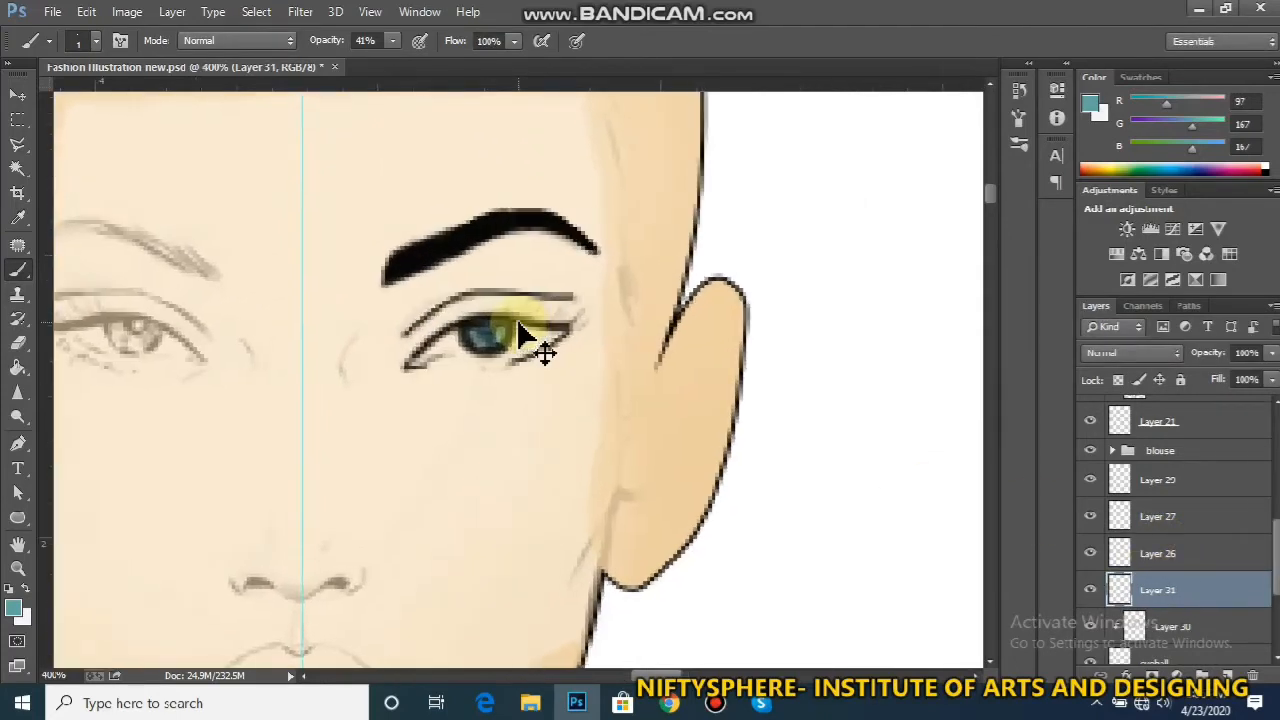
key(bracketright)
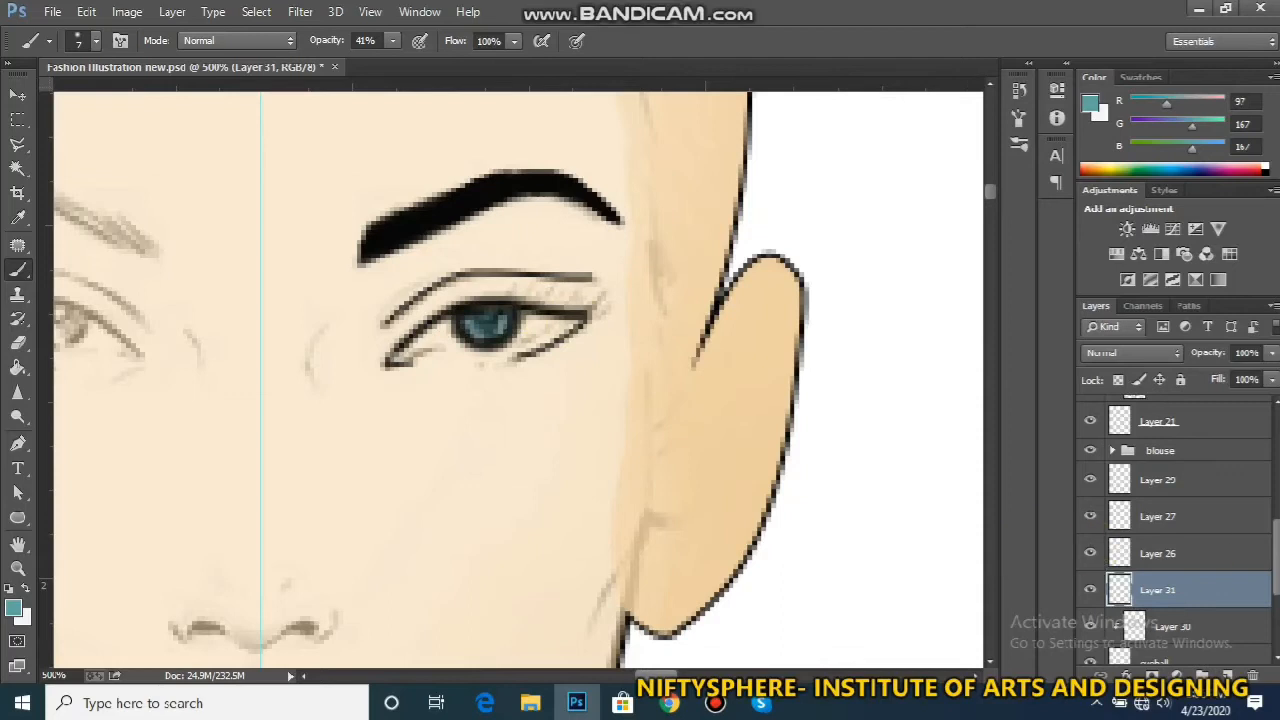
Hide the face sketch on Layer 25
scroll(1175, 530, down, 3)
scroll(1175, 530, down, 1)
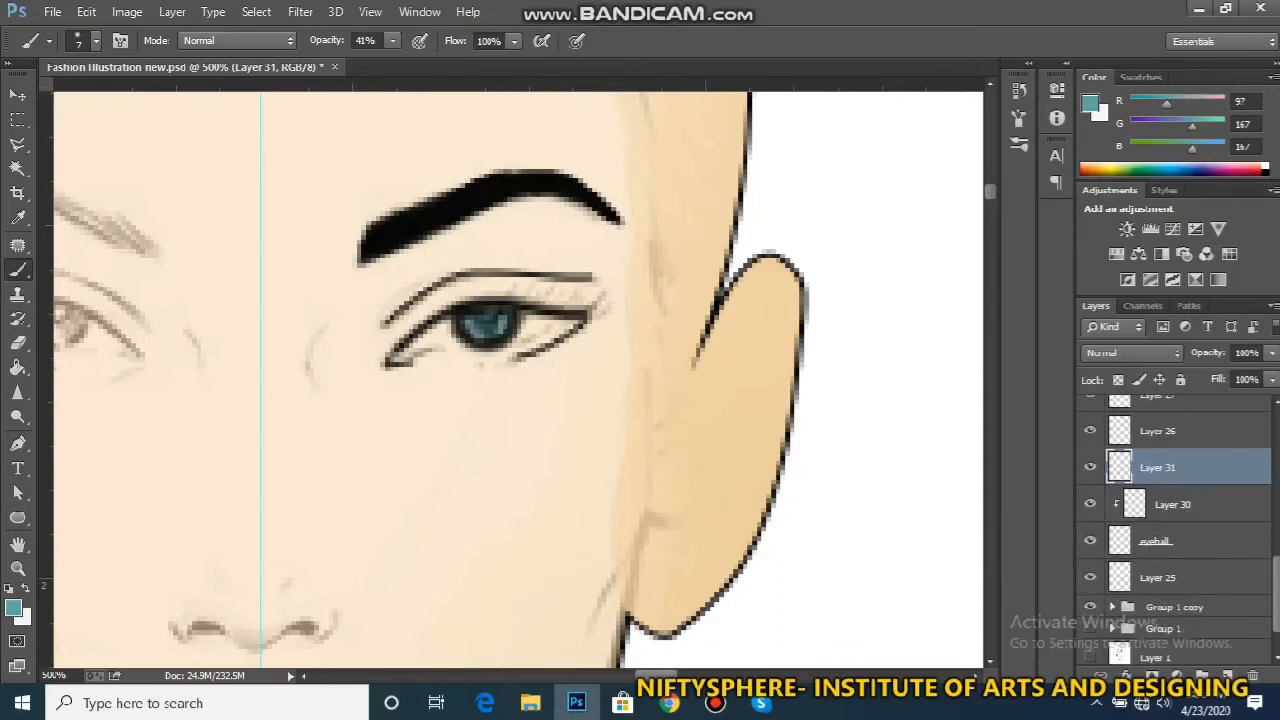
click(1091, 578)
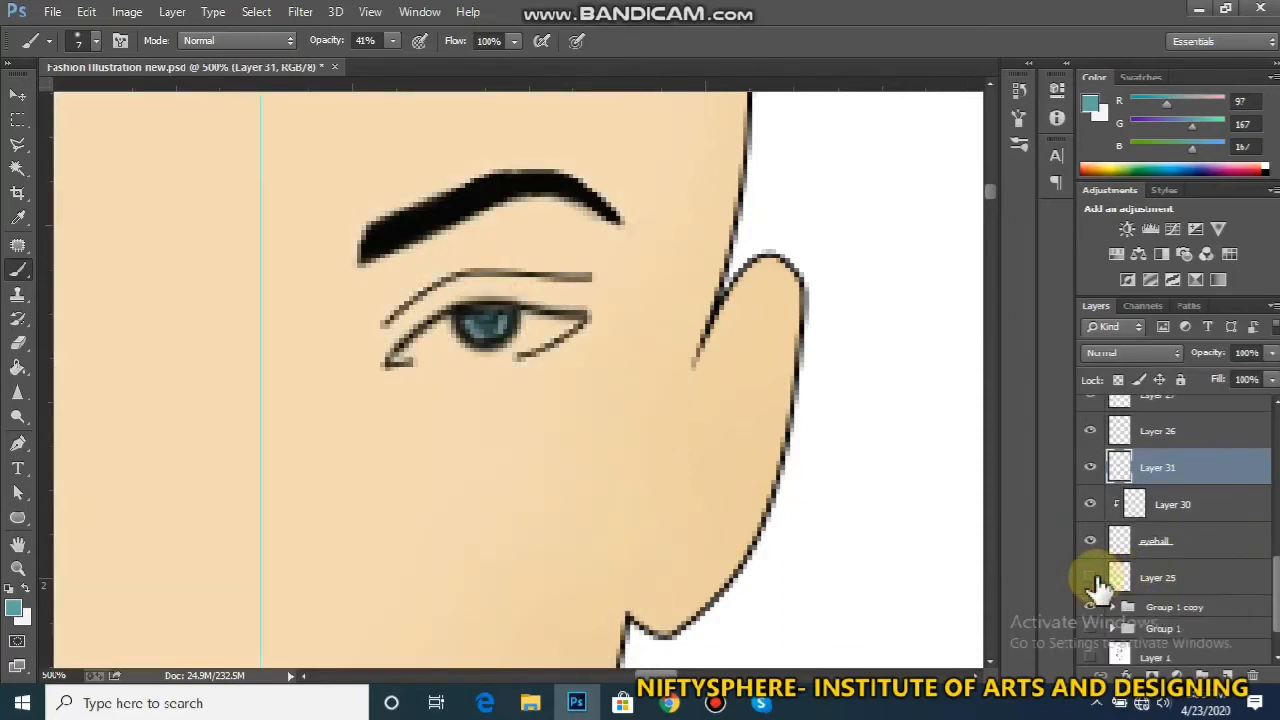
Examine the inked eye and eyebrow on the figure without the sketch, from full figure to face
key(ctrl+minus)
key(ctrl+minus)
key(ctrl+minus)
key(ctrl+minus)
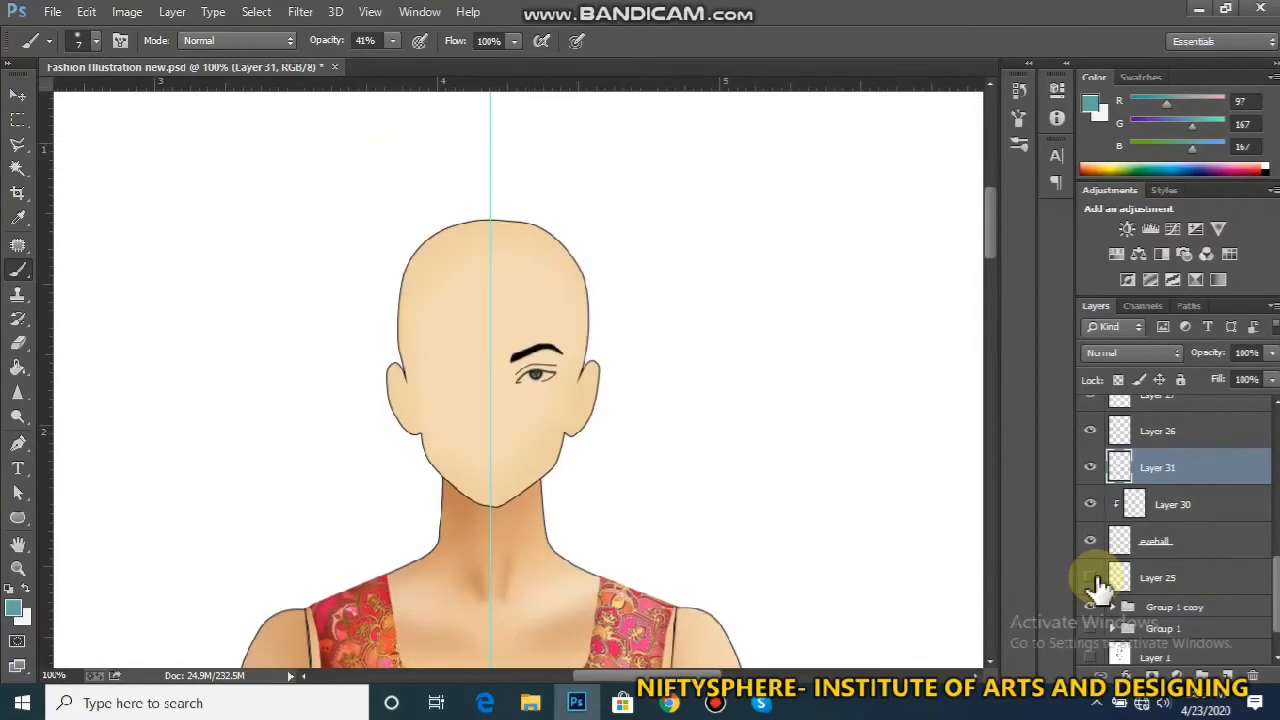
key(ctrl+minus)
key(ctrl+minus)
key(ctrl+minus)
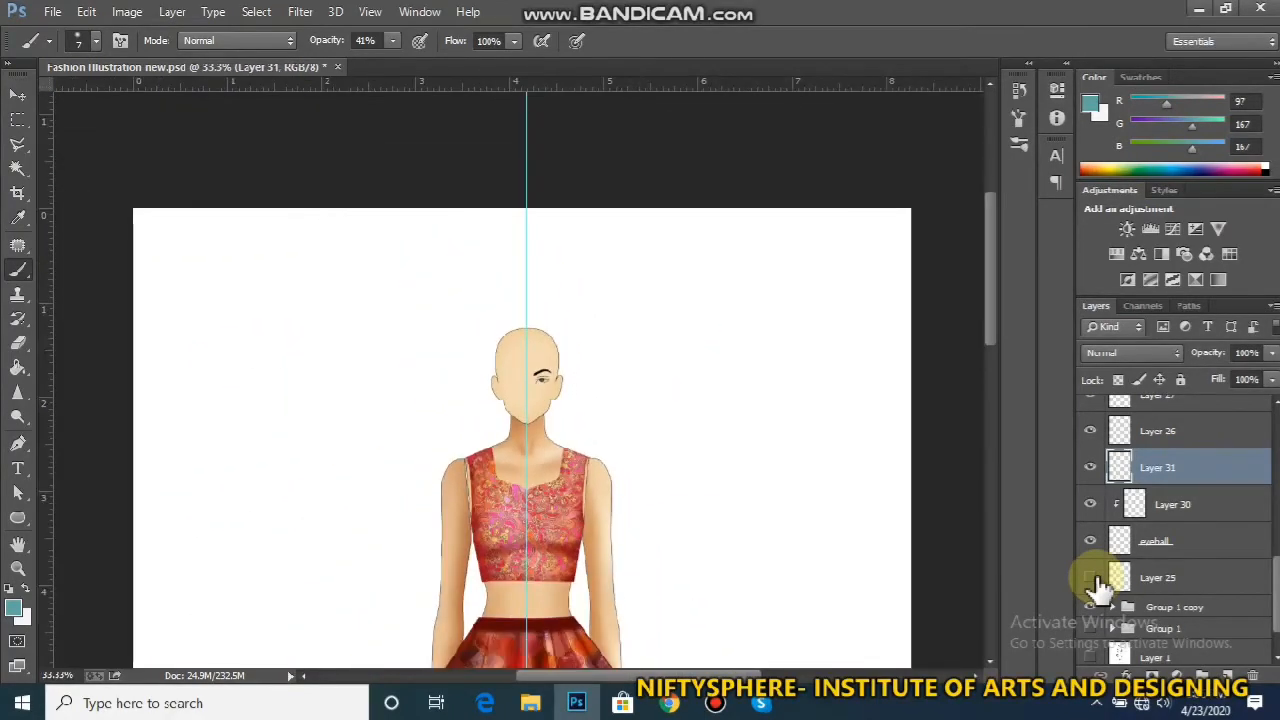
key(ctrl+plus)
key(ctrl+plus)
key(ctrl+plus)
key(ctrl+plus)
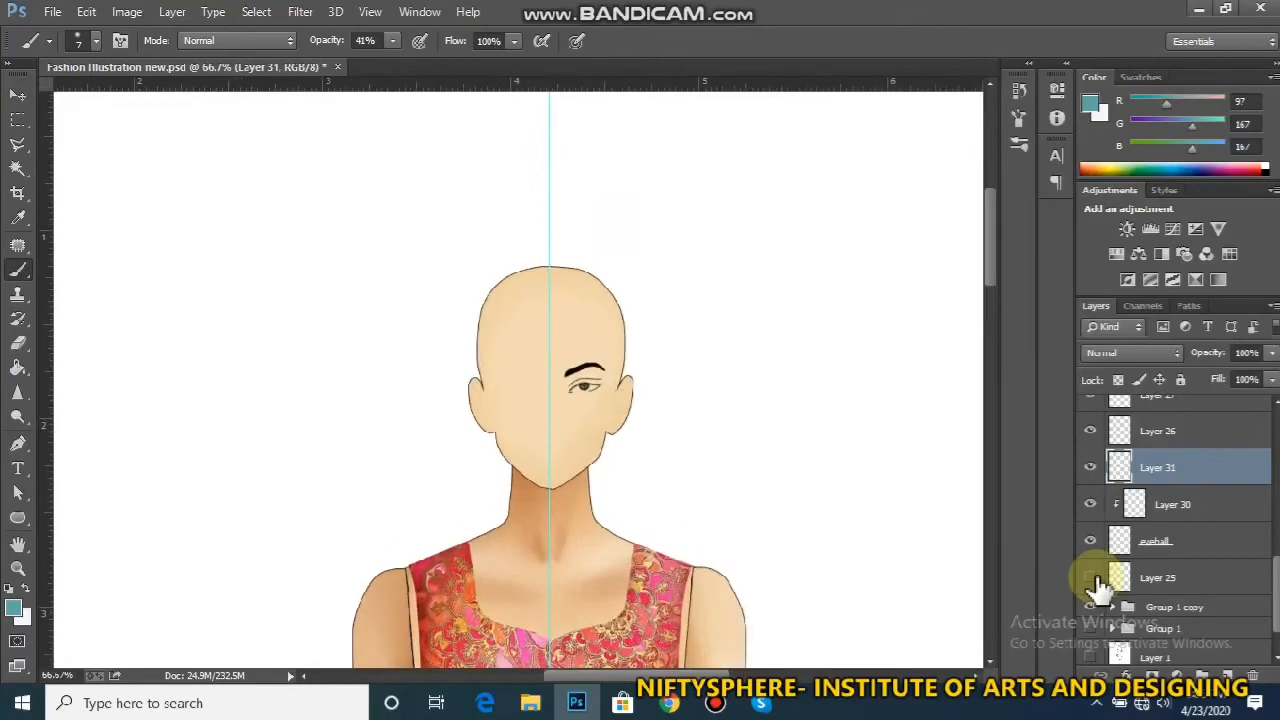
Sample the skin's shadow tone beside the ear and shade the eyelid and the area under the eyebrow with it on Layer 31
key(ctrl+plus)
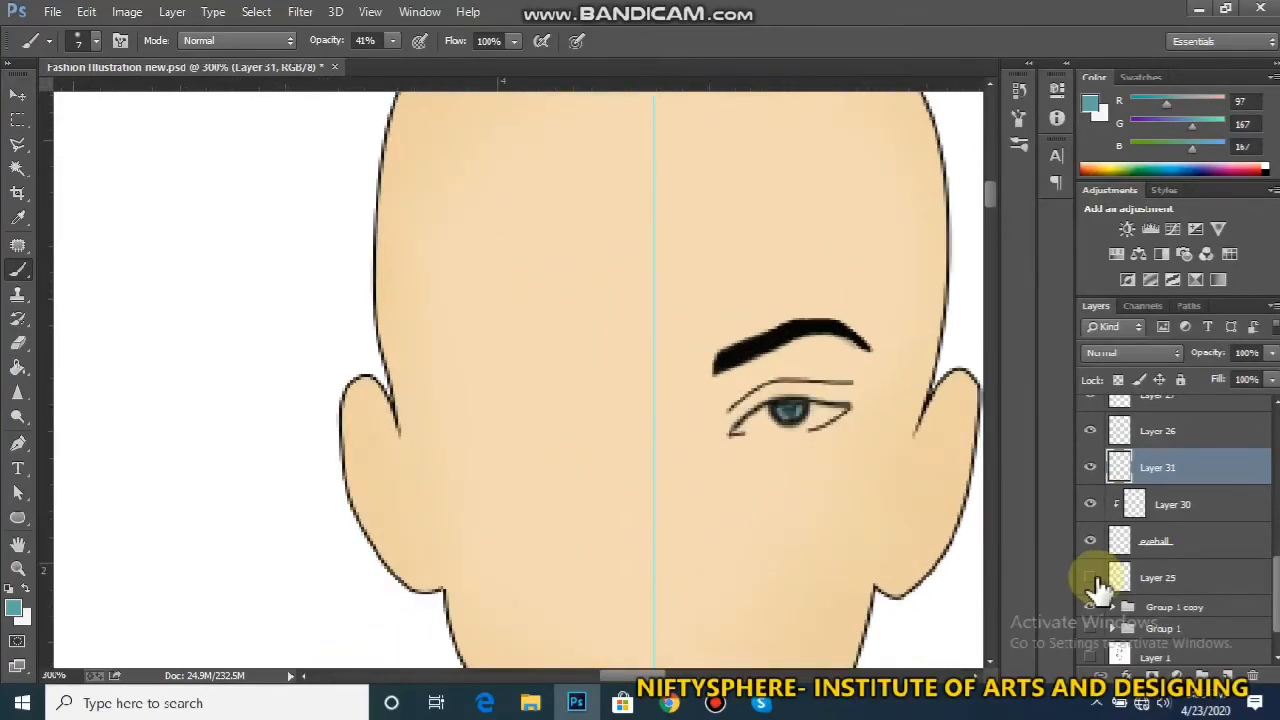
drag(612, 675, 871, 443)
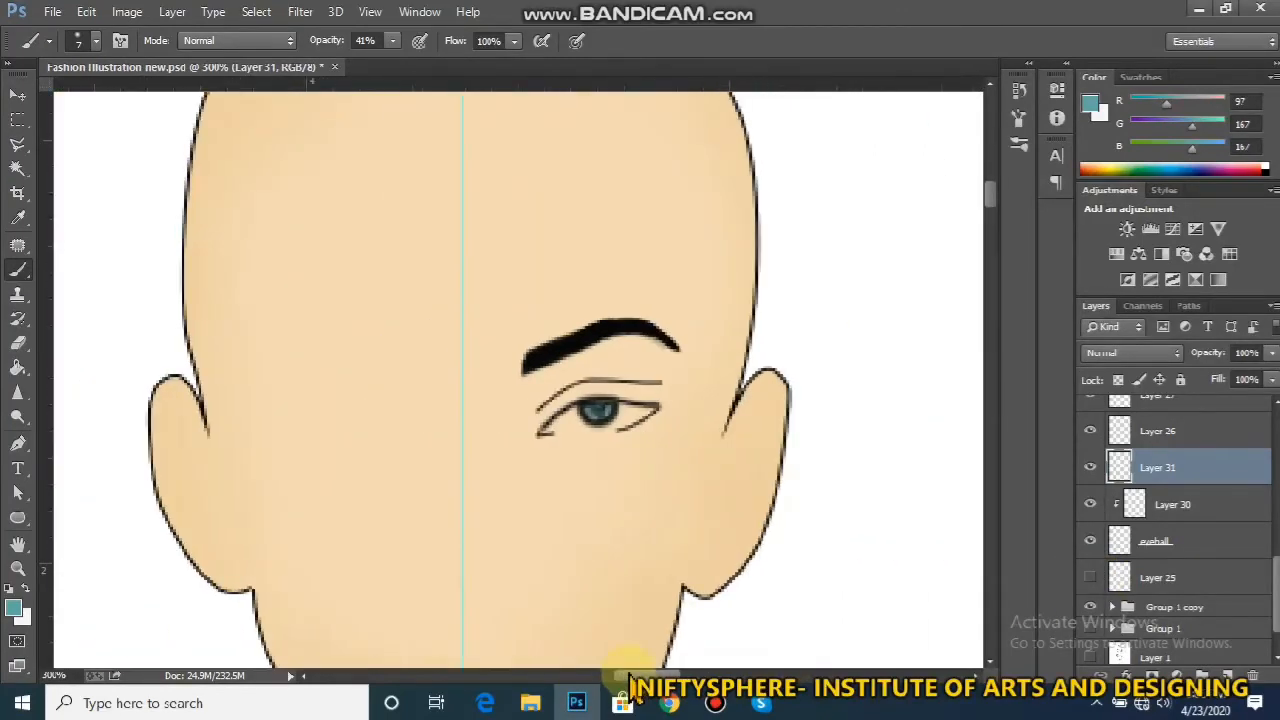
drag(671, 677, 673, 673)
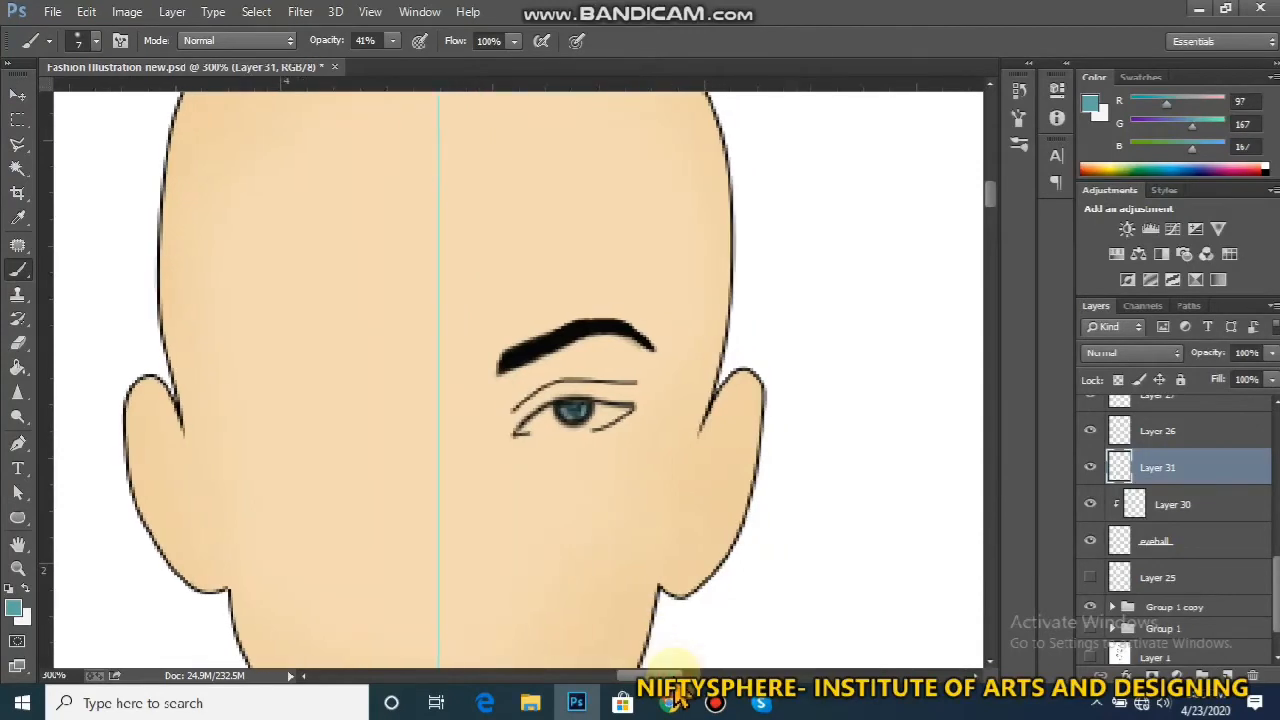
key(ctrl+plus)
key(ctrl+plus)
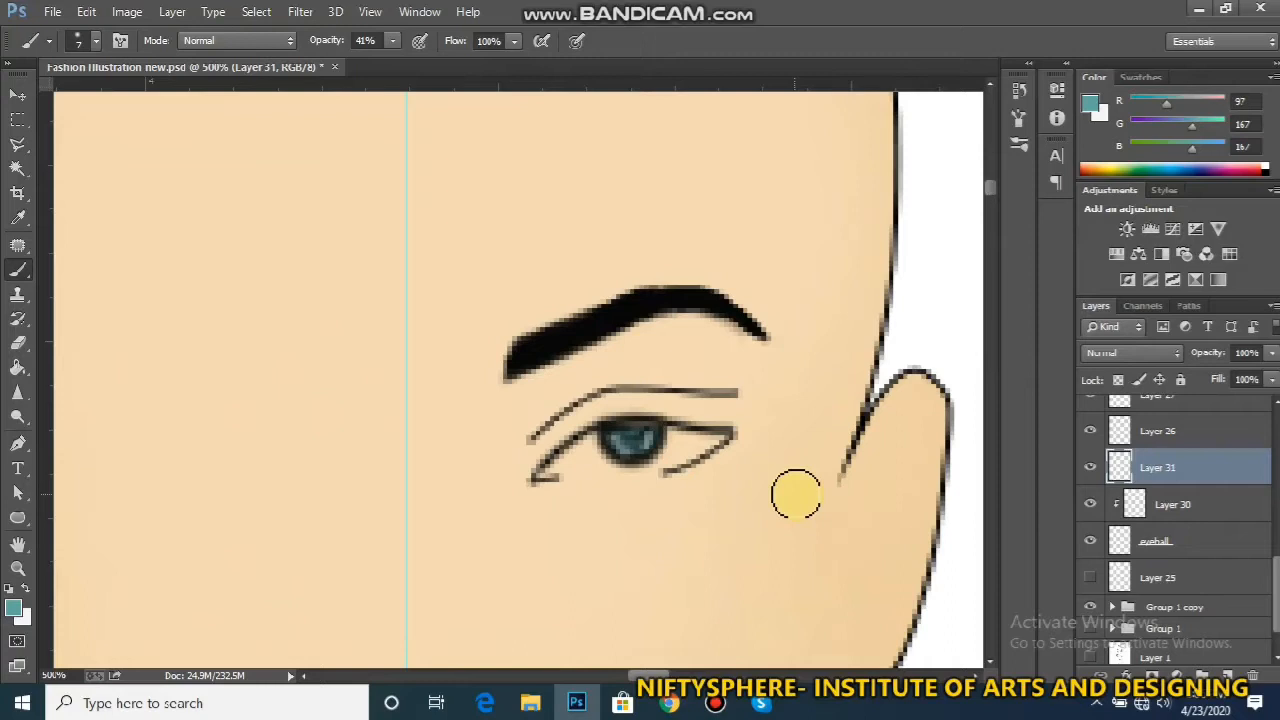
alt+click(836, 511)
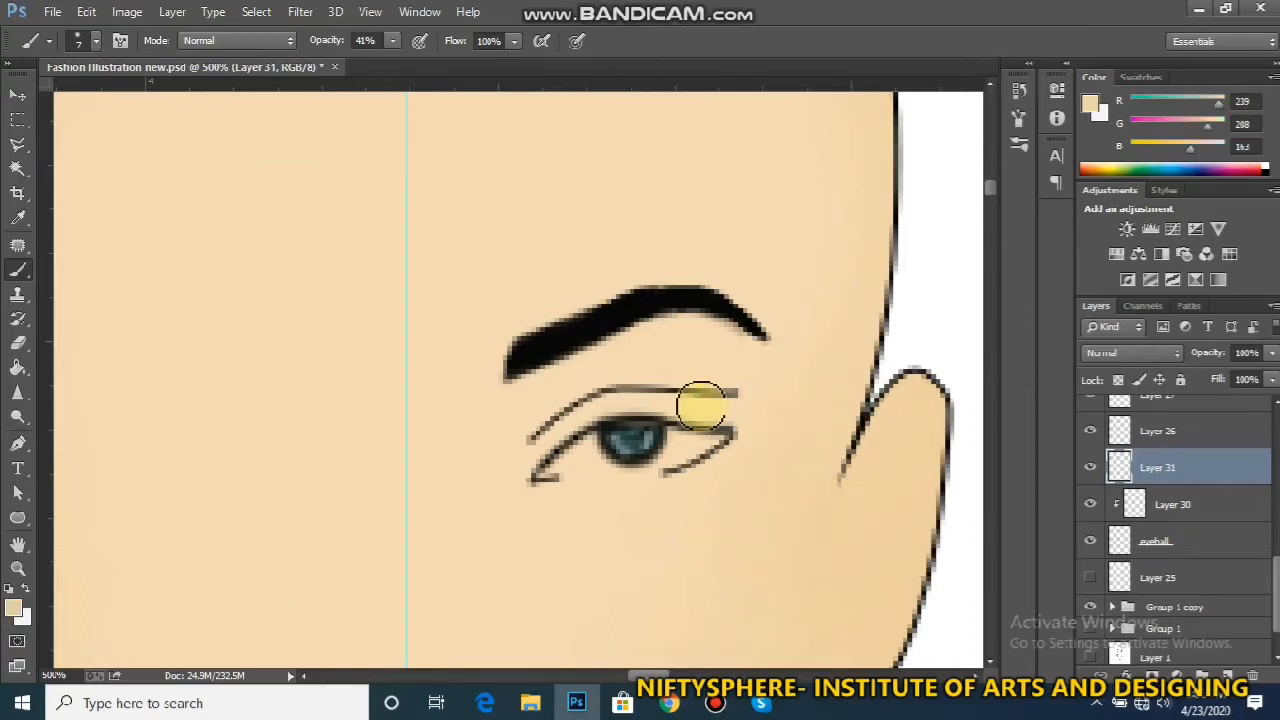
mouse_move(713, 398)
mouse_down()
mouse_move(676, 400)
mouse_move(727, 403)
mouse_move(670, 396)
mouse_move(683, 416)
mouse_move(726, 421)
mouse_move(689, 394)
mouse_move(737, 393)
mouse_move(668, 383)
mouse_move(738, 383)
mouse_move(643, 384)
mouse_move(728, 375)
mouse_move(658, 374)
mouse_move(731, 369)
mouse_move(720, 416)
mouse_move(681, 409)
mouse_move(675, 387)
mouse_move(602, 395)
mouse_move(675, 387)
mouse_move(565, 413)
mouse_move(625, 393)
mouse_move(605, 411)
mouse_move(673, 404)
mouse_move(559, 430)
mouse_move(583, 406)
mouse_move(526, 471)
mouse_move(624, 392)
mouse_move(521, 469)
mouse_move(651, 374)
mouse_up()
mouse_move(540, 440)
mouse_down()
mouse_move(615, 391)
mouse_move(591, 400)
mouse_move(729, 381)
mouse_move(743, 411)
mouse_move(722, 385)
mouse_move(639, 381)
mouse_move(539, 439)
mouse_move(706, 398)
mouse_move(659, 406)
mouse_move(734, 415)
mouse_move(734, 427)
mouse_move(734, 388)
mouse_up()
drag(674, 389, 742, 419)
drag(752, 423, 671, 398)
drag(538, 430, 601, 391)
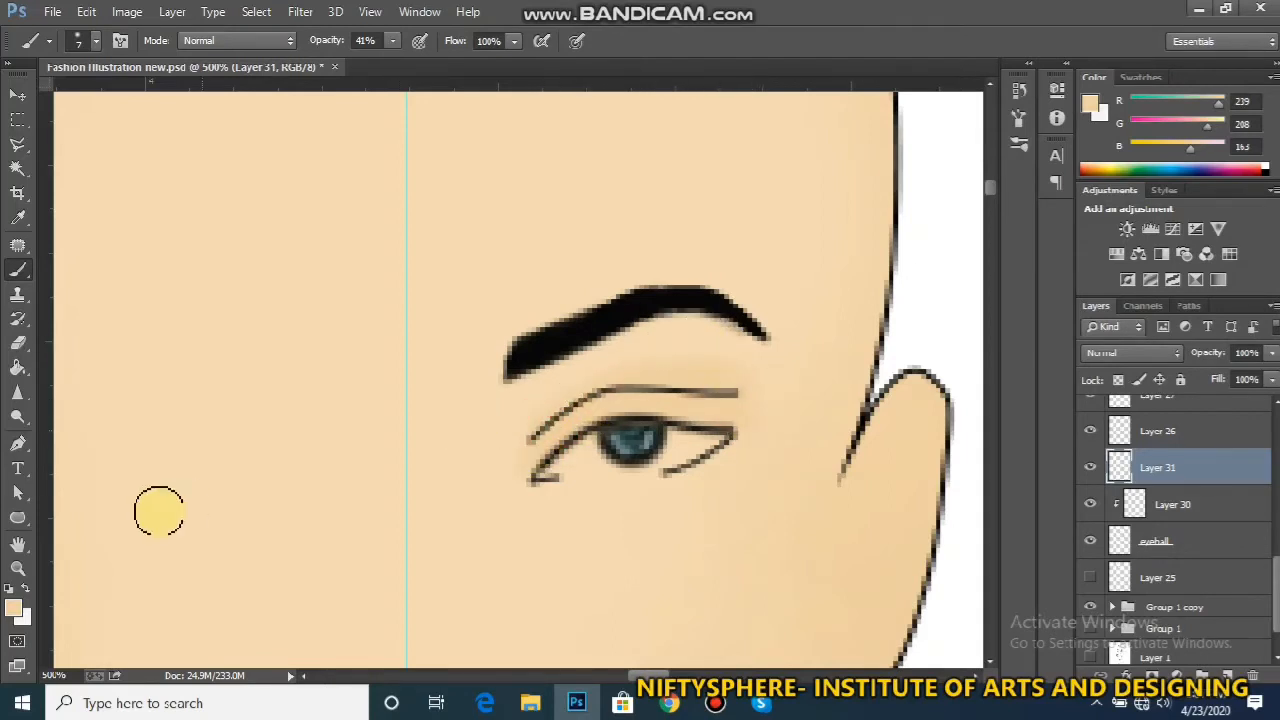
Set the foreground colour to pink #e19496 and brush it over the inner end of the eyelid
click(13, 607)
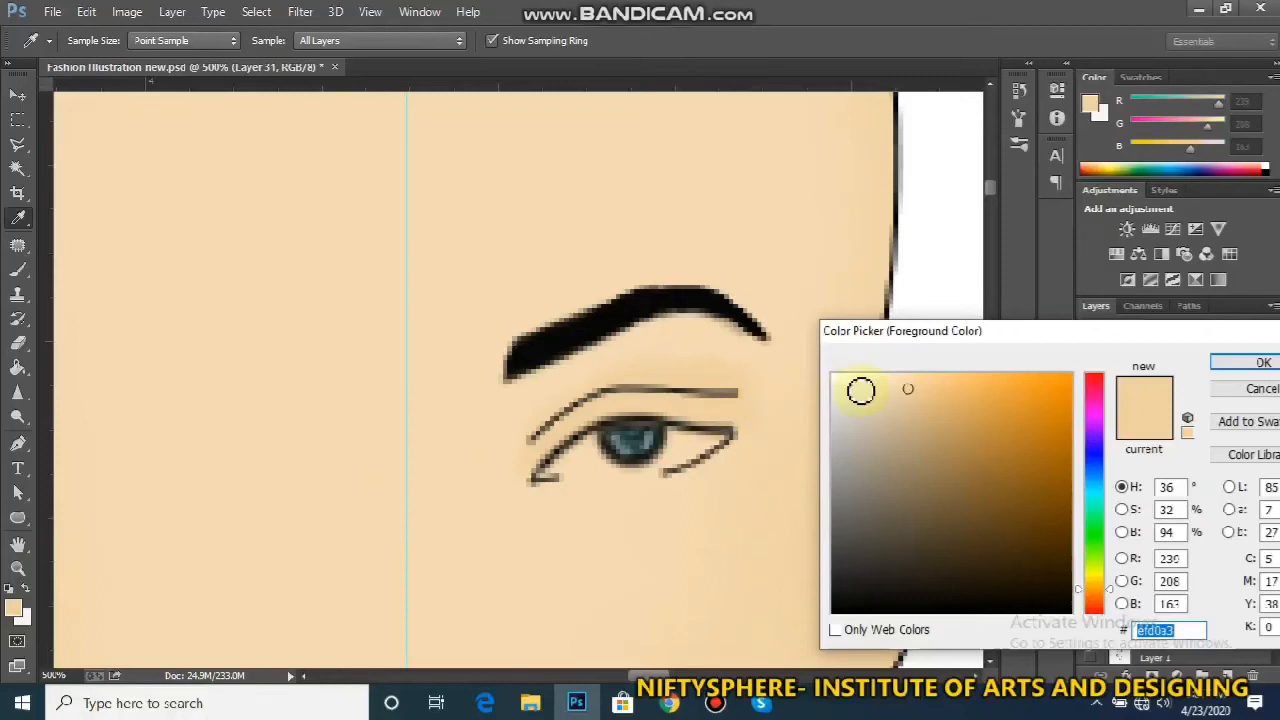
drag(905, 392, 918, 425)
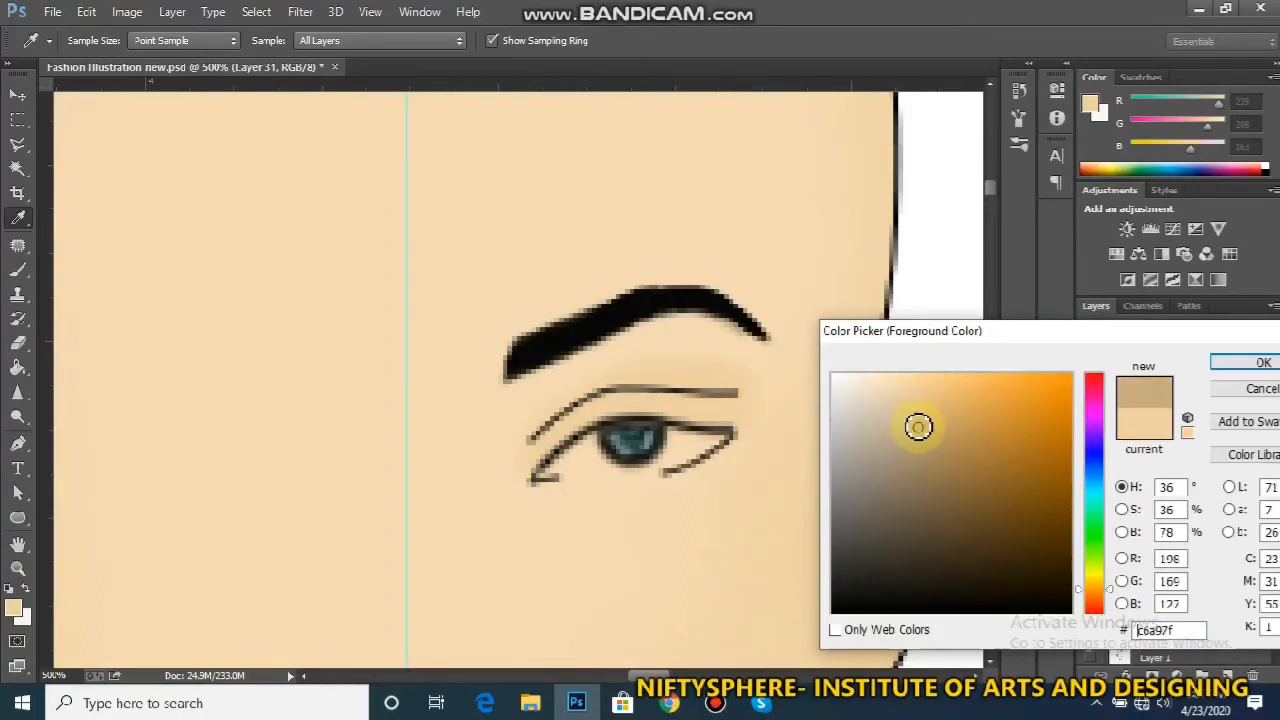
click(1096, 392)
drag(1100, 408, 1103, 398)
drag(942, 404, 915, 403)
drag(1103, 398, 1096, 373)
click(1240, 366)
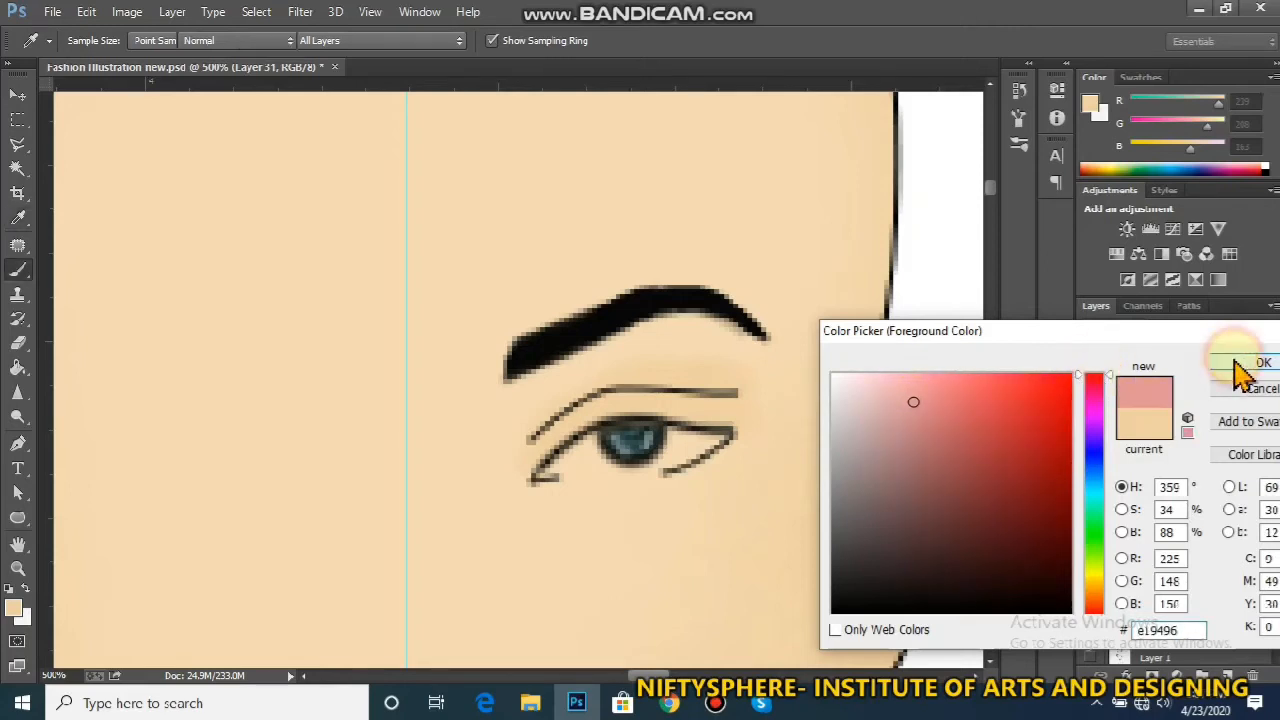
click(566, 427)
mouse_move(568, 431)
mouse_down()
mouse_move(537, 452)
mouse_move(591, 406)
mouse_move(586, 425)
mouse_move(534, 449)
mouse_move(583, 400)
mouse_move(554, 425)
mouse_move(614, 391)
mouse_move(551, 449)
mouse_move(656, 397)
mouse_move(600, 400)
mouse_move(506, 471)
mouse_move(657, 382)
mouse_move(606, 400)
mouse_move(549, 437)
mouse_move(678, 383)
mouse_up()
Set the foreground colour to light pink #f7b6b9 and brush it between the crease and lash line at the inner eyelid
alt+click(640, 398)
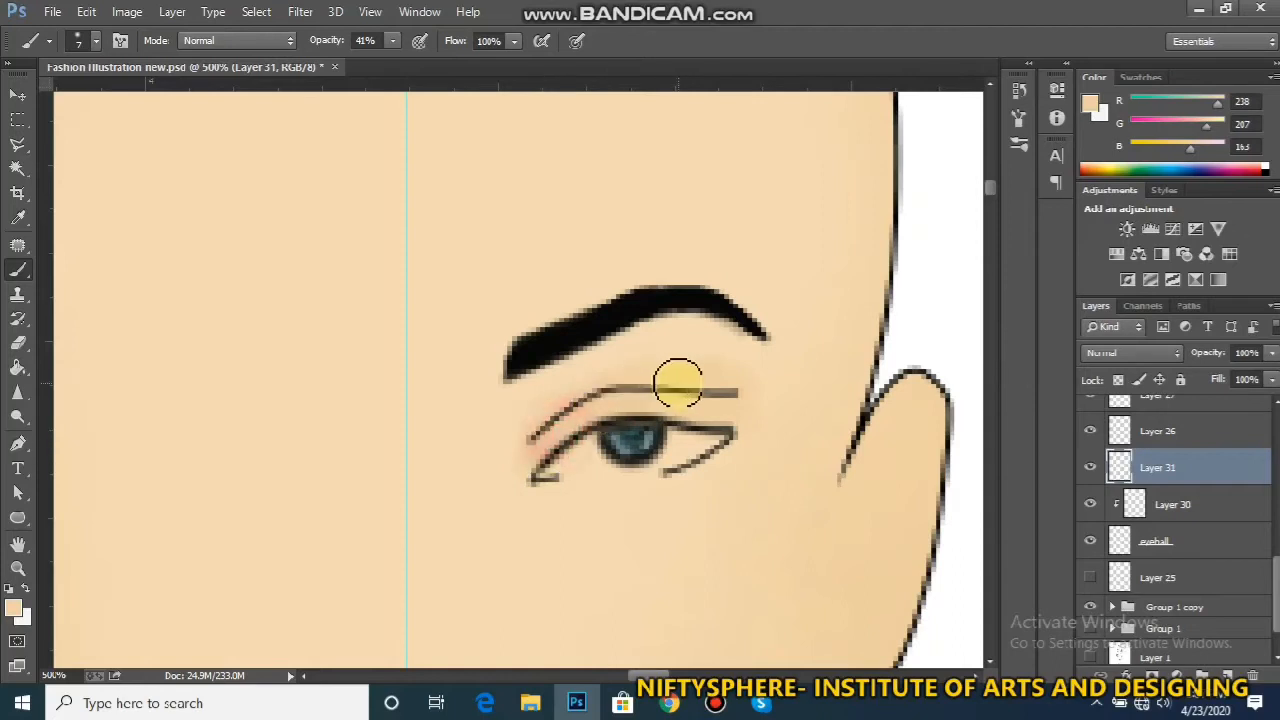
click(13, 607)
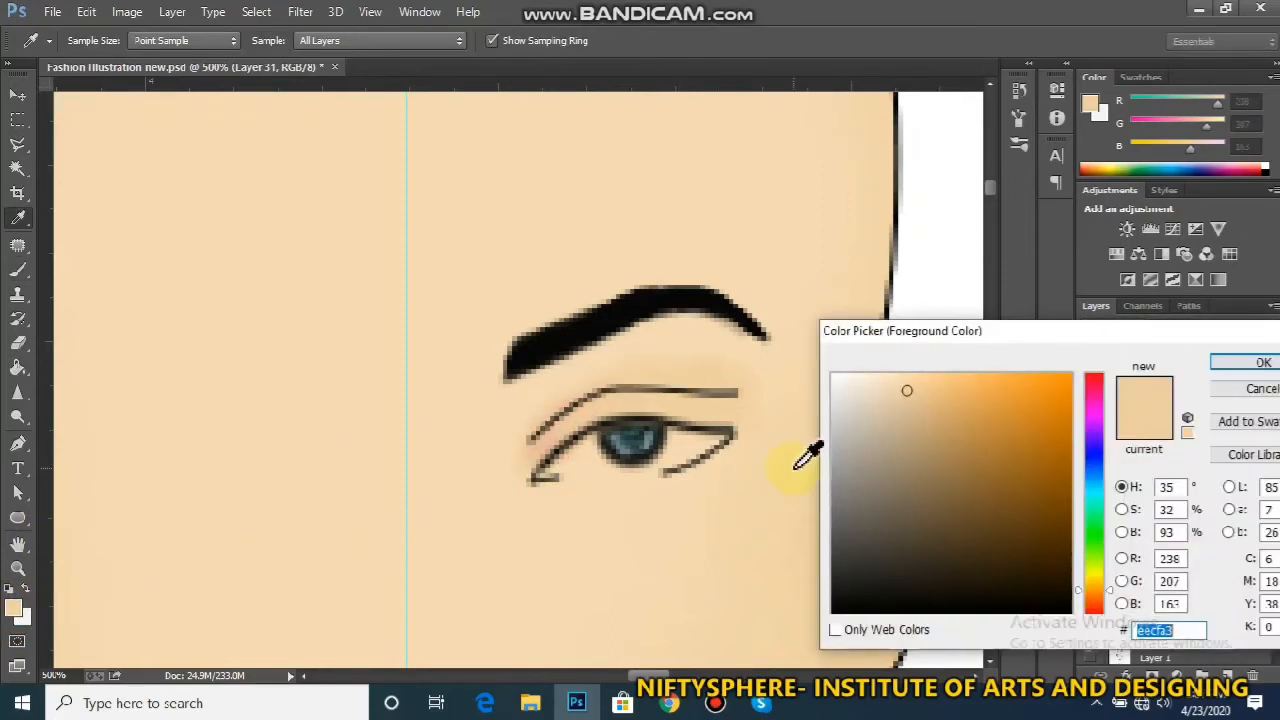
click(1094, 378)
drag(969, 391, 894, 381)
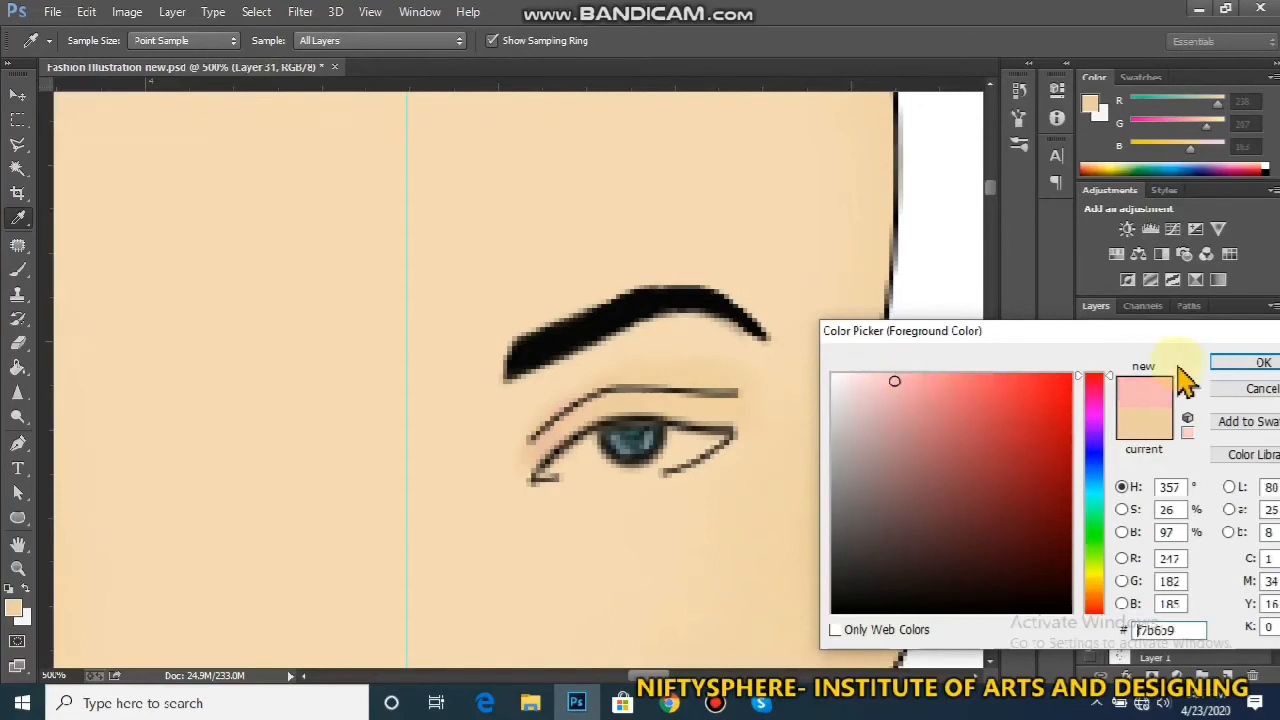
click(1229, 362)
mouse_move(560, 423)
mouse_down()
mouse_move(618, 406)
mouse_move(528, 447)
mouse_move(532, 463)
mouse_move(596, 405)
mouse_up()
Lower the brush opacity to 11% and blend the light pink along the inner half of the eyelid
click(393, 40)
drag(395, 60, 363, 60)
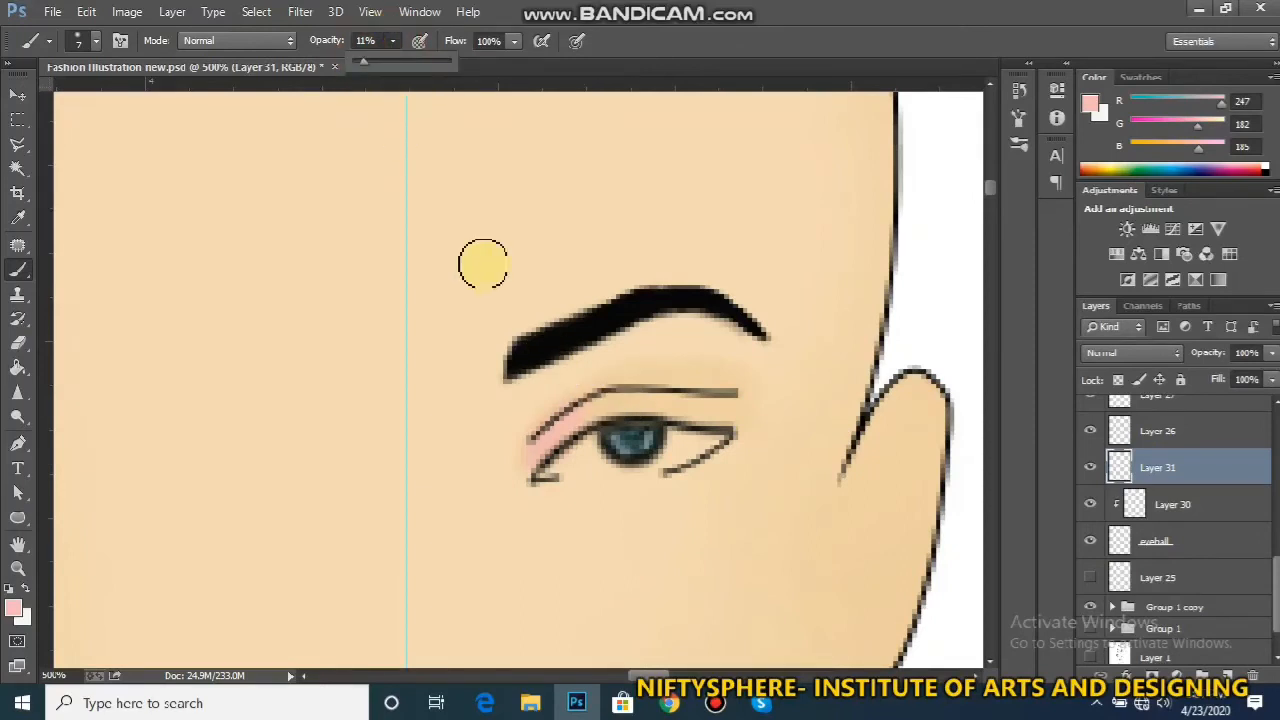
mouse_move(591, 400)
mouse_down()
mouse_move(688, 406)
mouse_move(677, 392)
mouse_move(582, 421)
mouse_move(636, 392)
mouse_move(677, 392)
mouse_move(552, 425)
mouse_move(696, 386)
mouse_move(623, 384)
mouse_move(533, 446)
mouse_move(698, 411)
mouse_move(585, 402)
mouse_move(528, 450)
mouse_up()
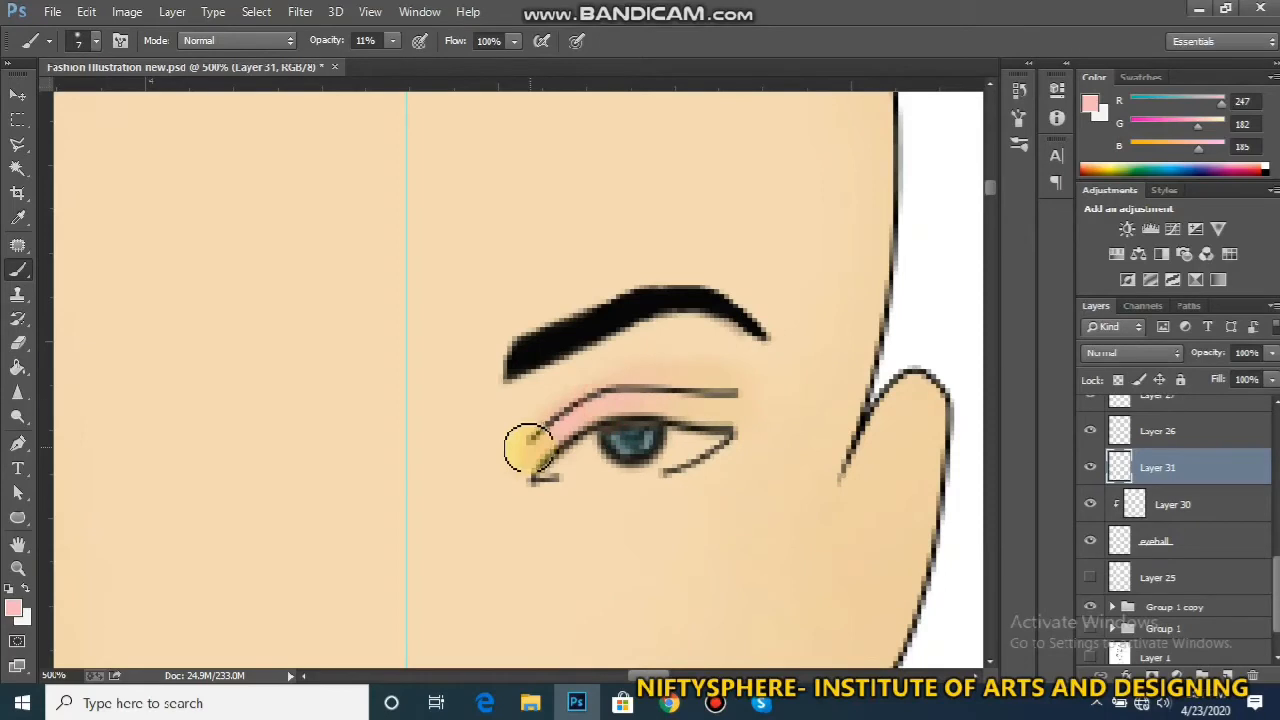
Sample an orange tone from the printed blouse and layer it softly over the inner half of the eyelid
key(ctrl+minus)
key(ctrl+minus)
key(ctrl+minus)
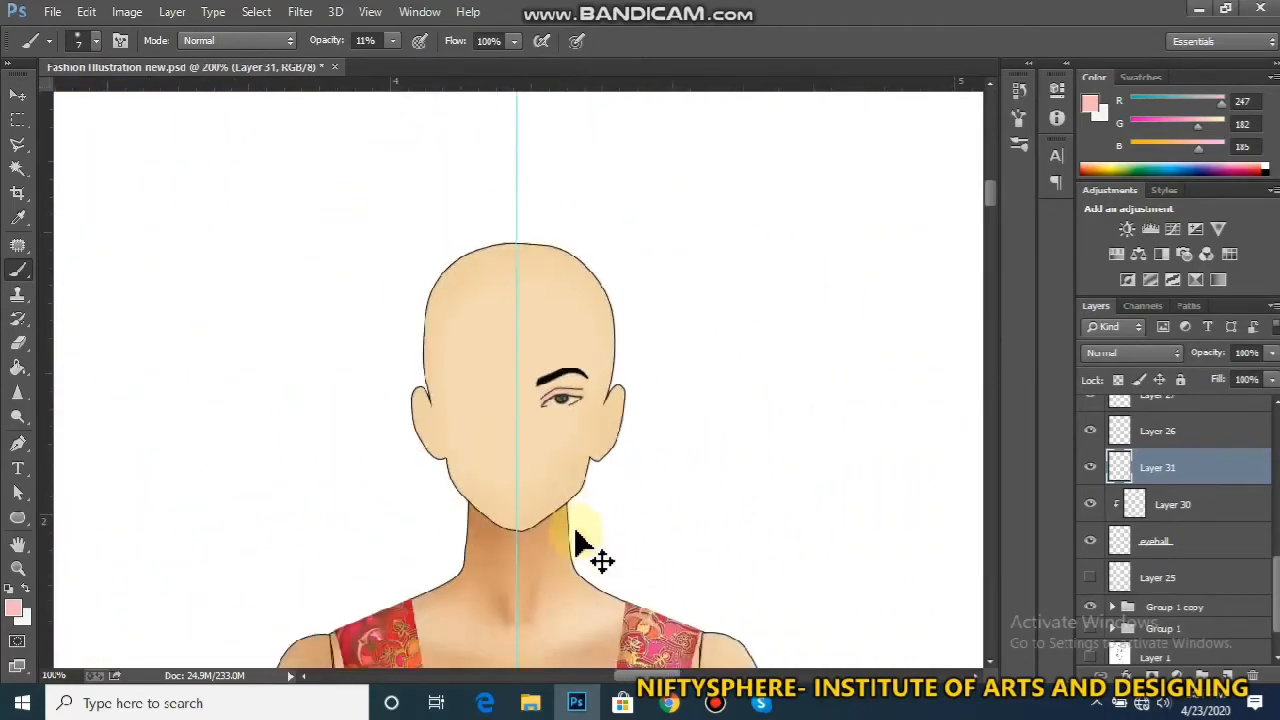
key(ctrl+minus)
key(ctrl+minus)
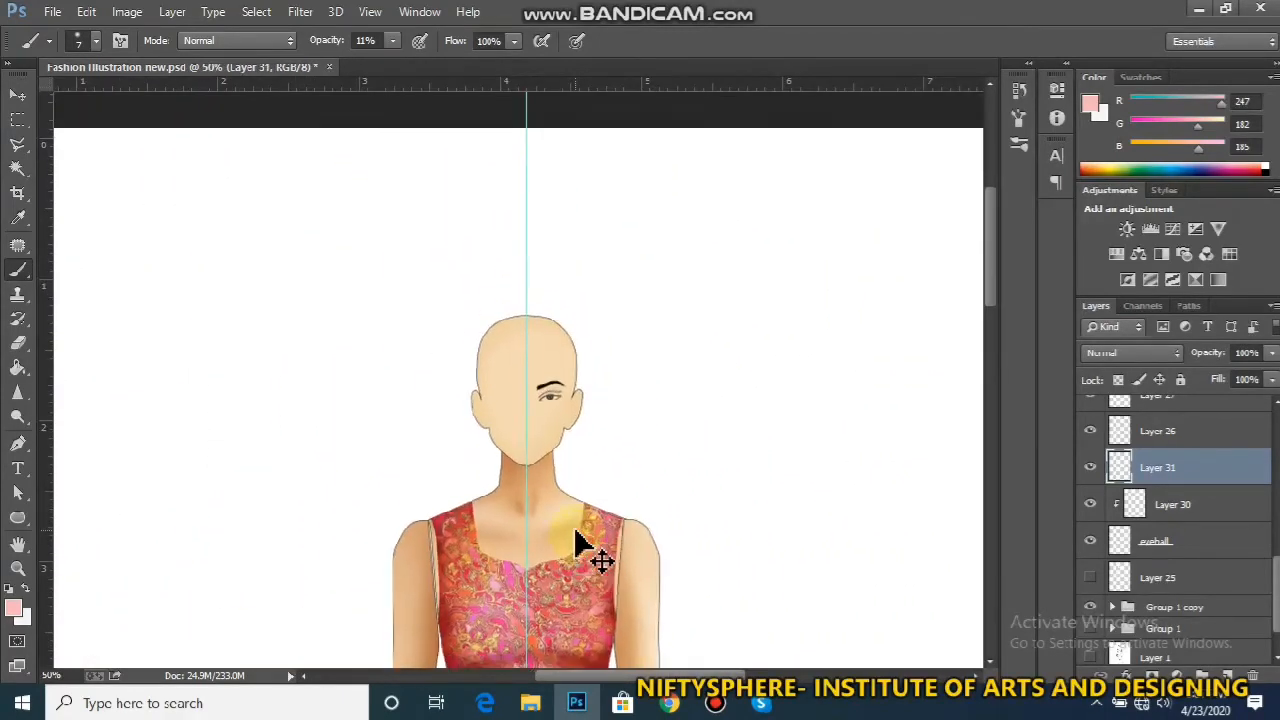
key(ctrl+plus)
alt+click(623, 555)
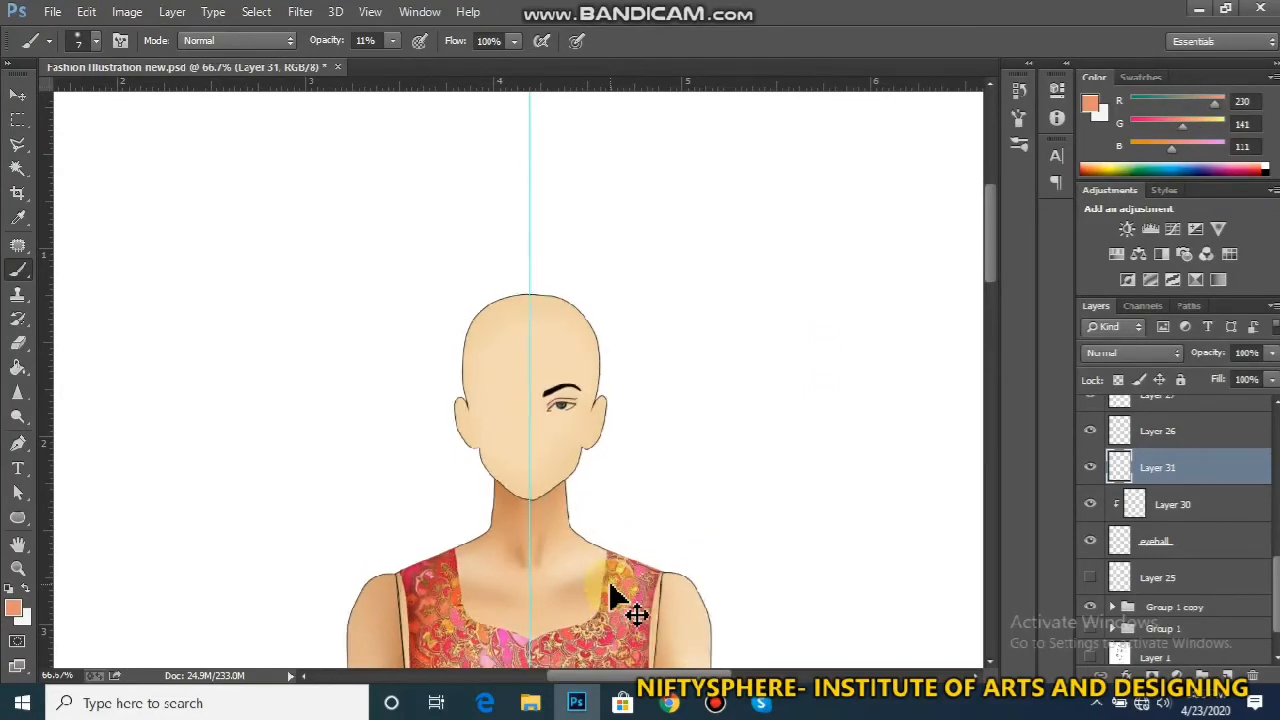
key(ctrl+plus)
key(ctrl+plus)
key(ctrl+plus)
drag(645, 502, 688, 469)
mouse_move(645, 501)
mouse_down()
mouse_move(692, 468)
mouse_move(639, 516)
mouse_move(668, 477)
mouse_move(647, 508)
mouse_up()
mouse_move(691, 471)
mouse_down()
mouse_move(653, 491)
mouse_move(720, 463)
mouse_move(631, 503)
mouse_up()
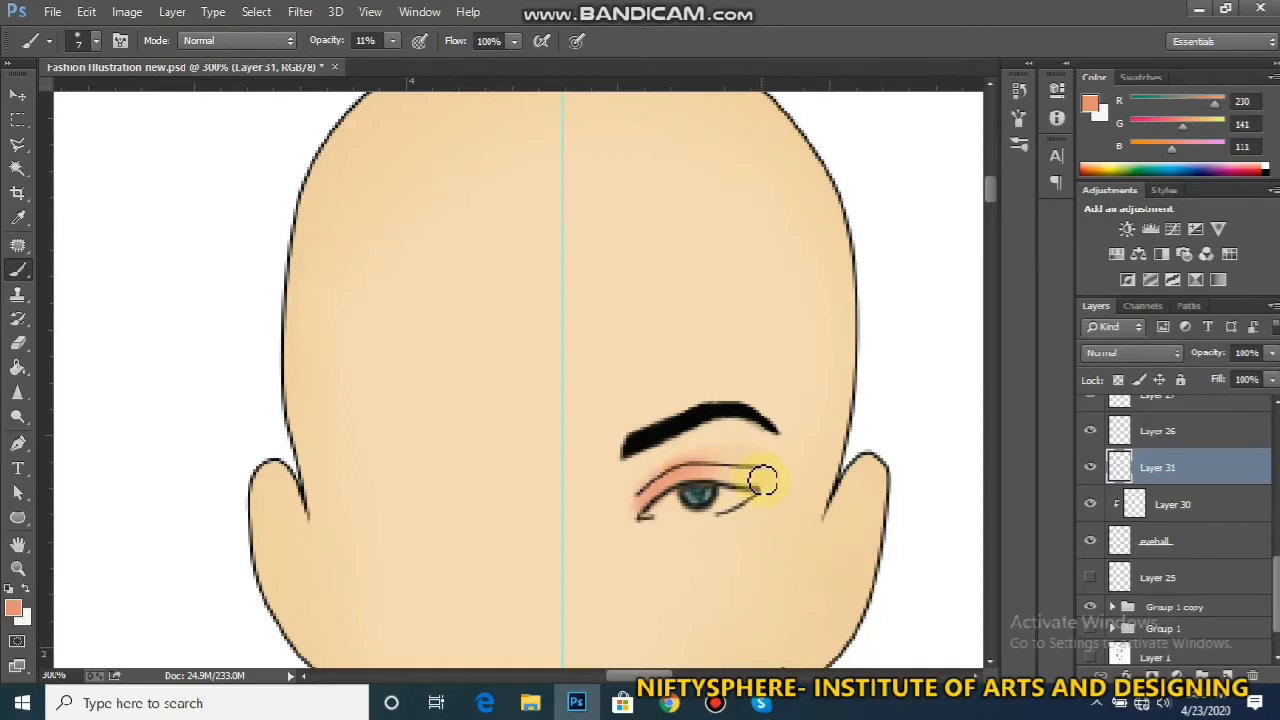
Set the foreground colour to brown #a56a56 and shade the outer eyelid and the area above the crease
click(13, 607)
drag(968, 402, 947, 457)
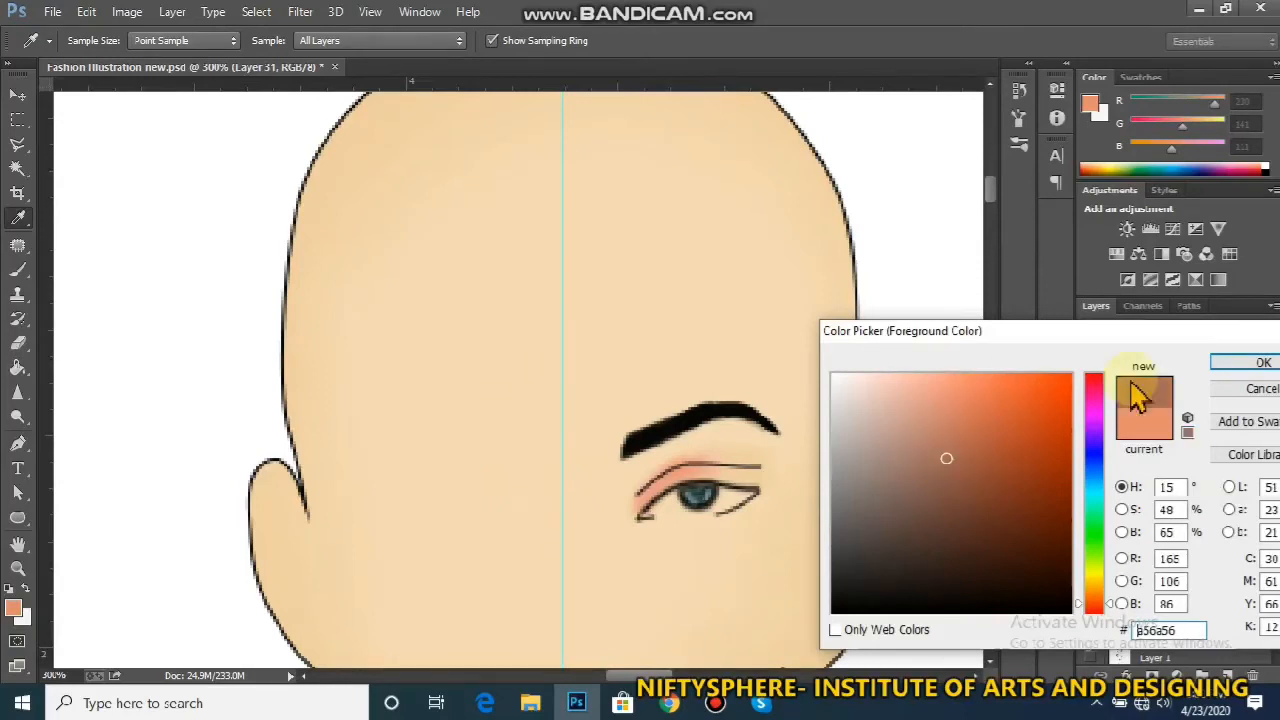
click(1225, 362)
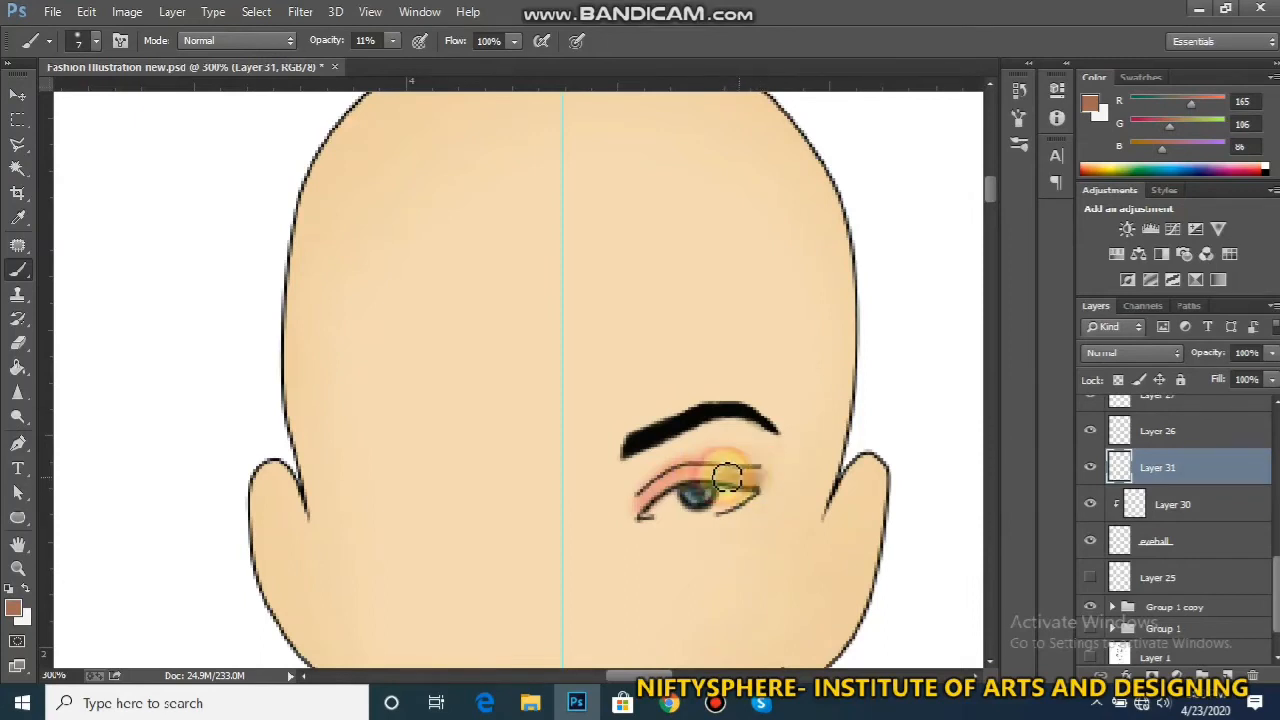
mouse_move(702, 464)
mouse_down()
mouse_move(760, 477)
mouse_move(738, 468)
mouse_up()
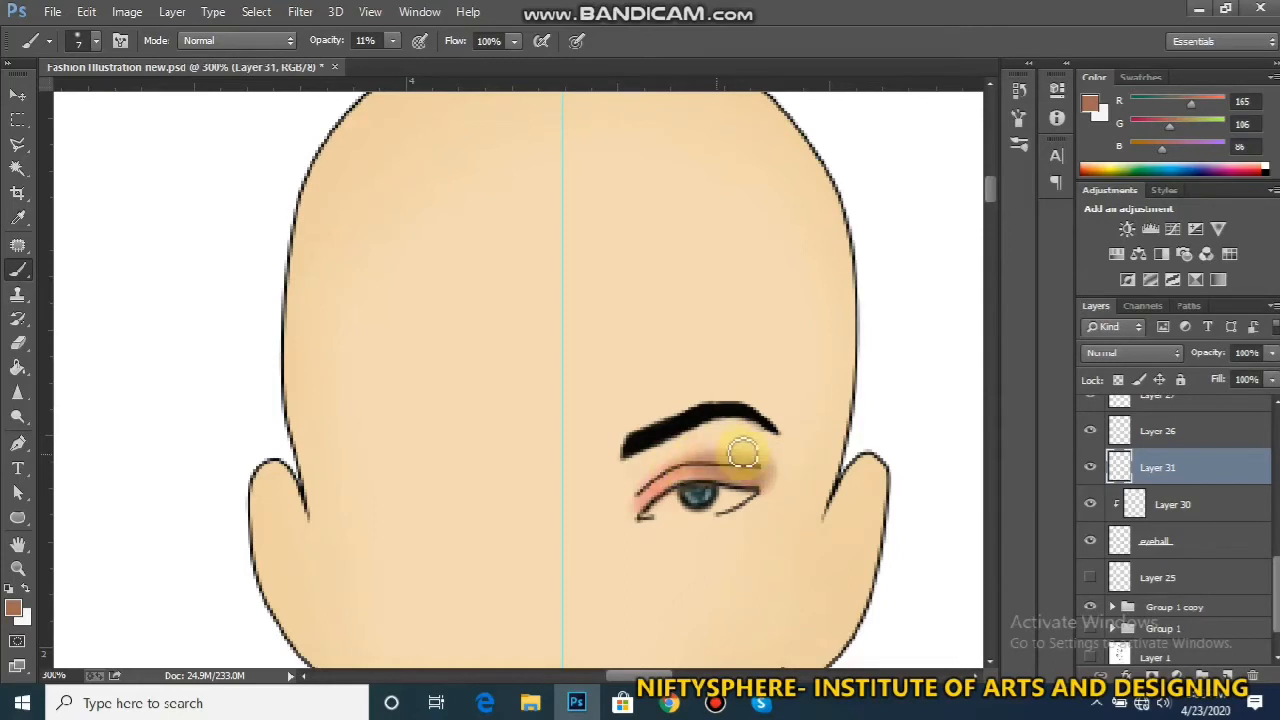
mouse_move(743, 460)
mouse_down()
mouse_move(673, 463)
mouse_move(773, 467)
mouse_up()
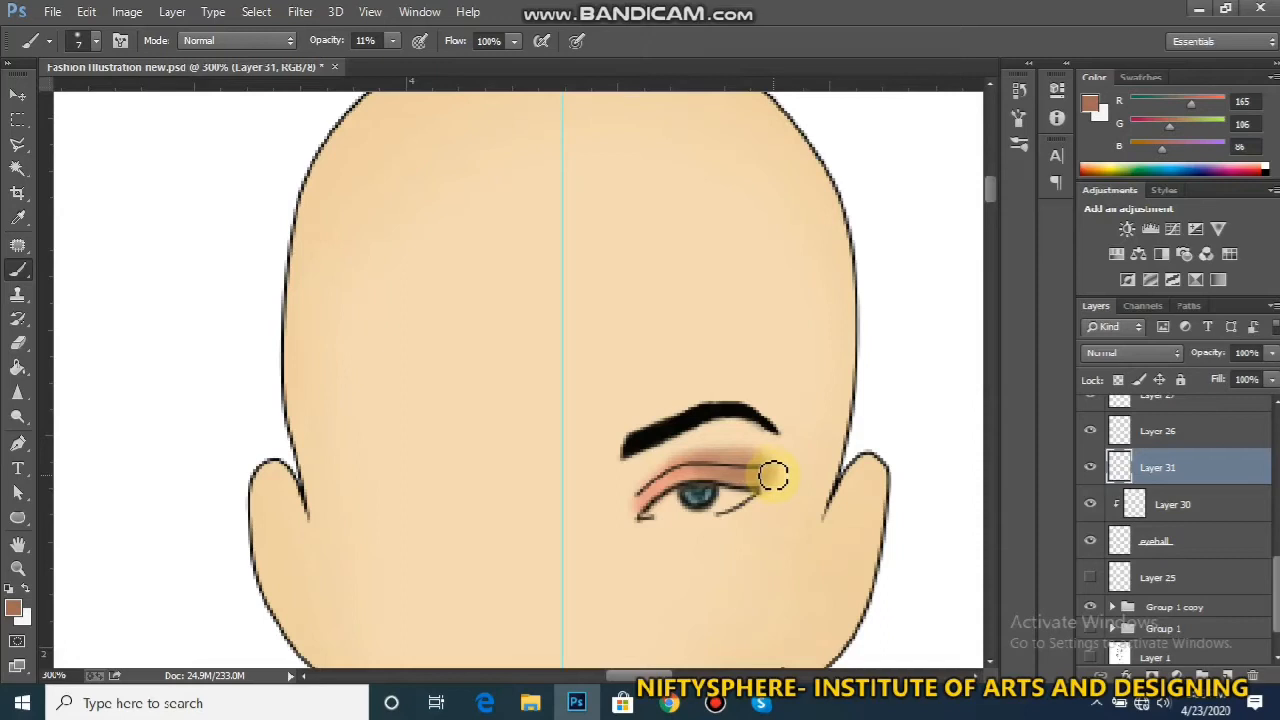
mouse_move(686, 466)
mouse_down()
mouse_move(735, 451)
mouse_move(759, 461)
mouse_move(684, 464)
mouse_move(757, 480)
mouse_up()
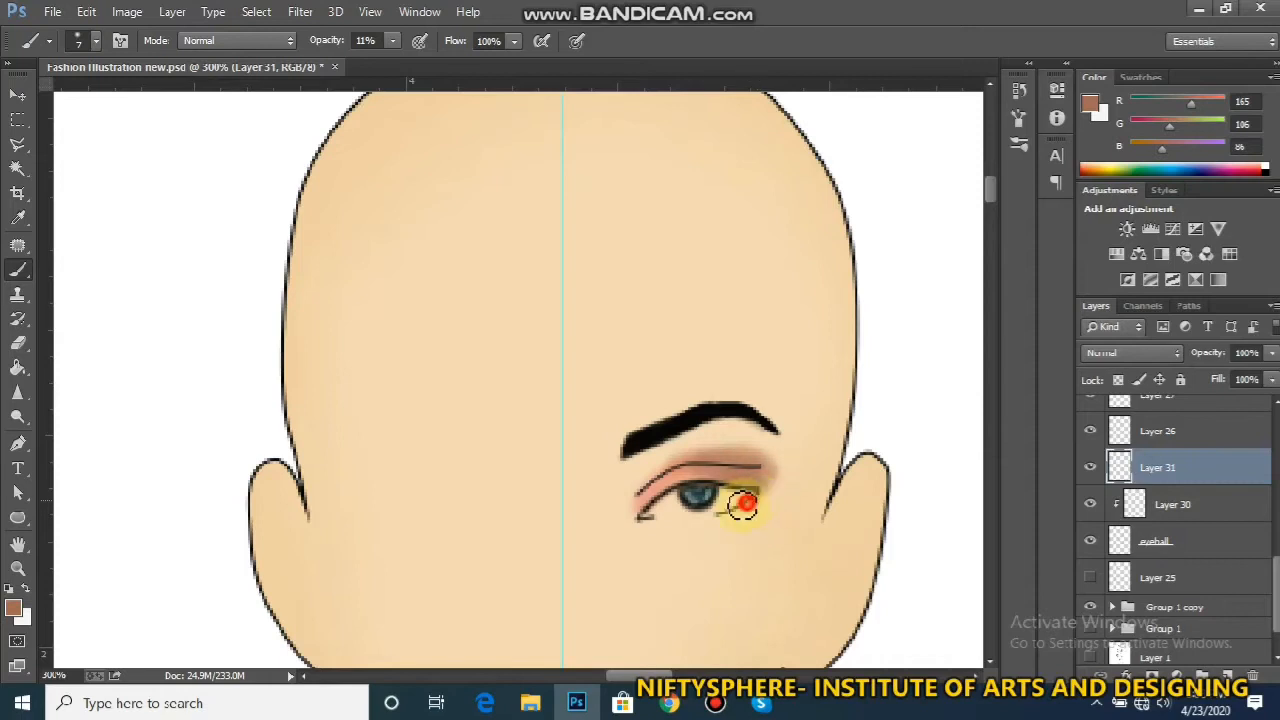
Shade along the lower lash line in brown with a 3 px brush, and tint the inner eye corner with the sampled eyelid peach
mouse_move(736, 508)
mouse_down()
mouse_move(728, 516)
mouse_move(747, 500)
mouse_up()
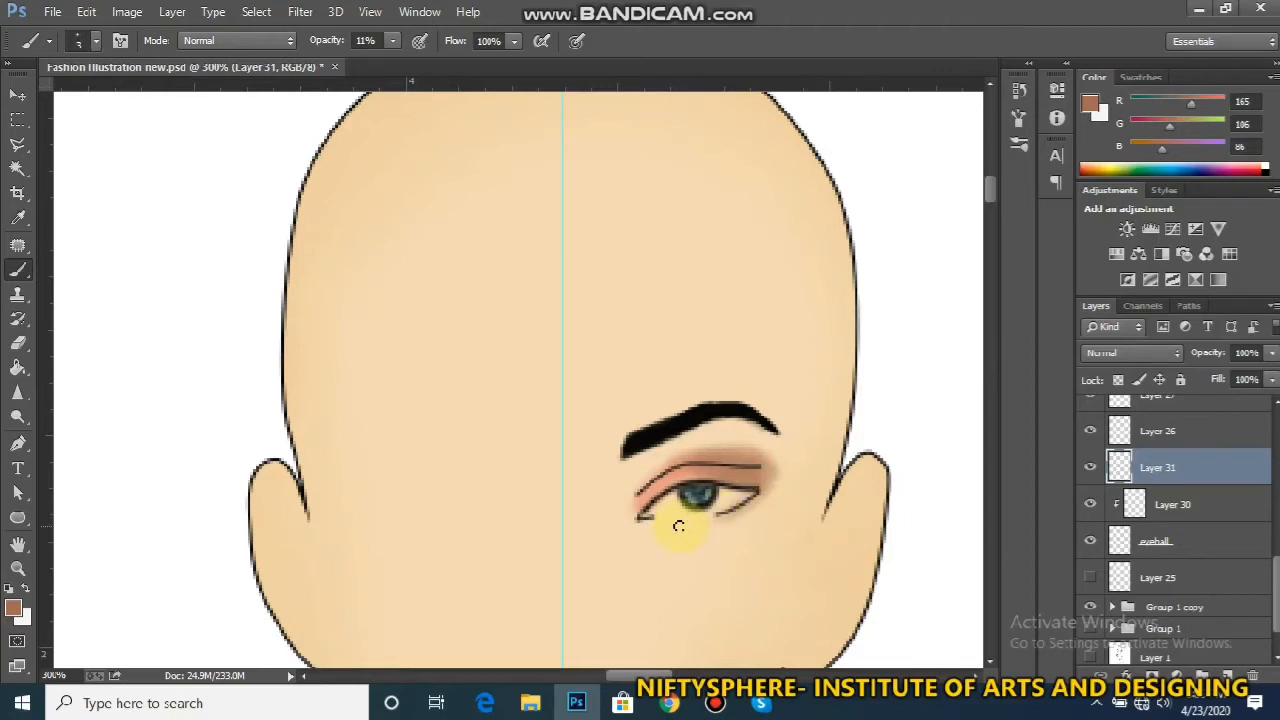
drag(704, 518, 657, 519)
alt+click(654, 490)
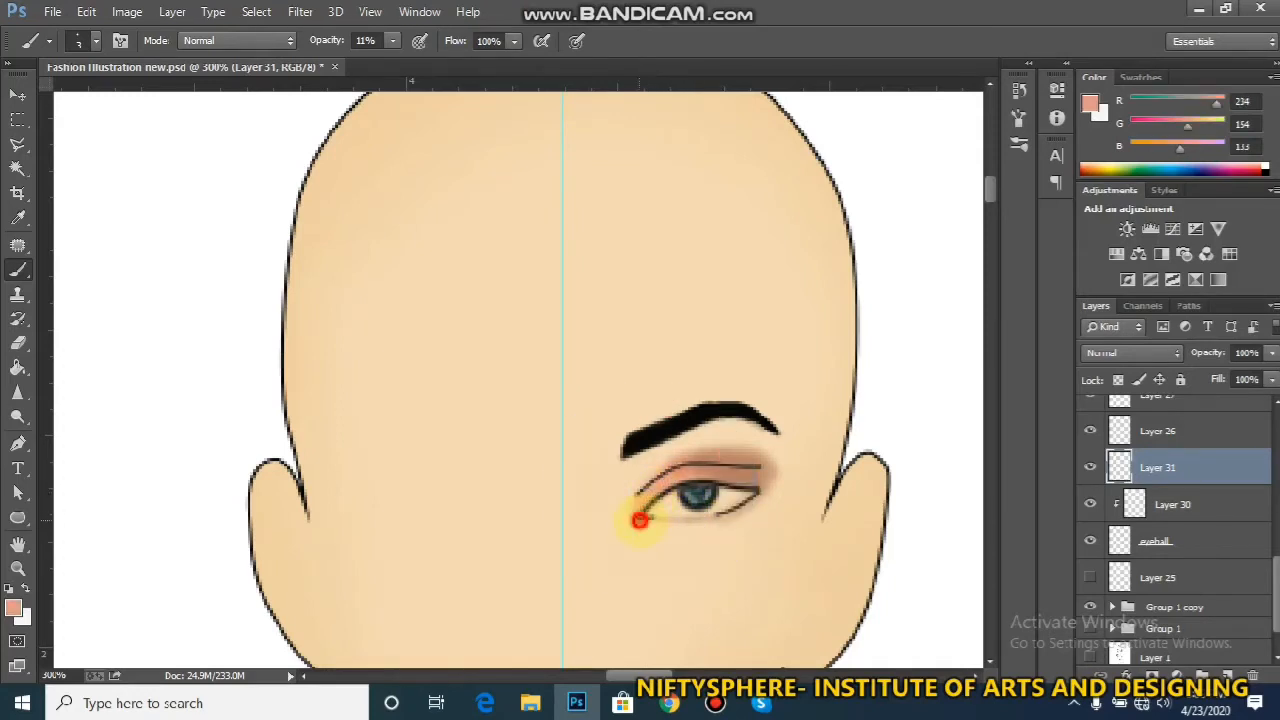
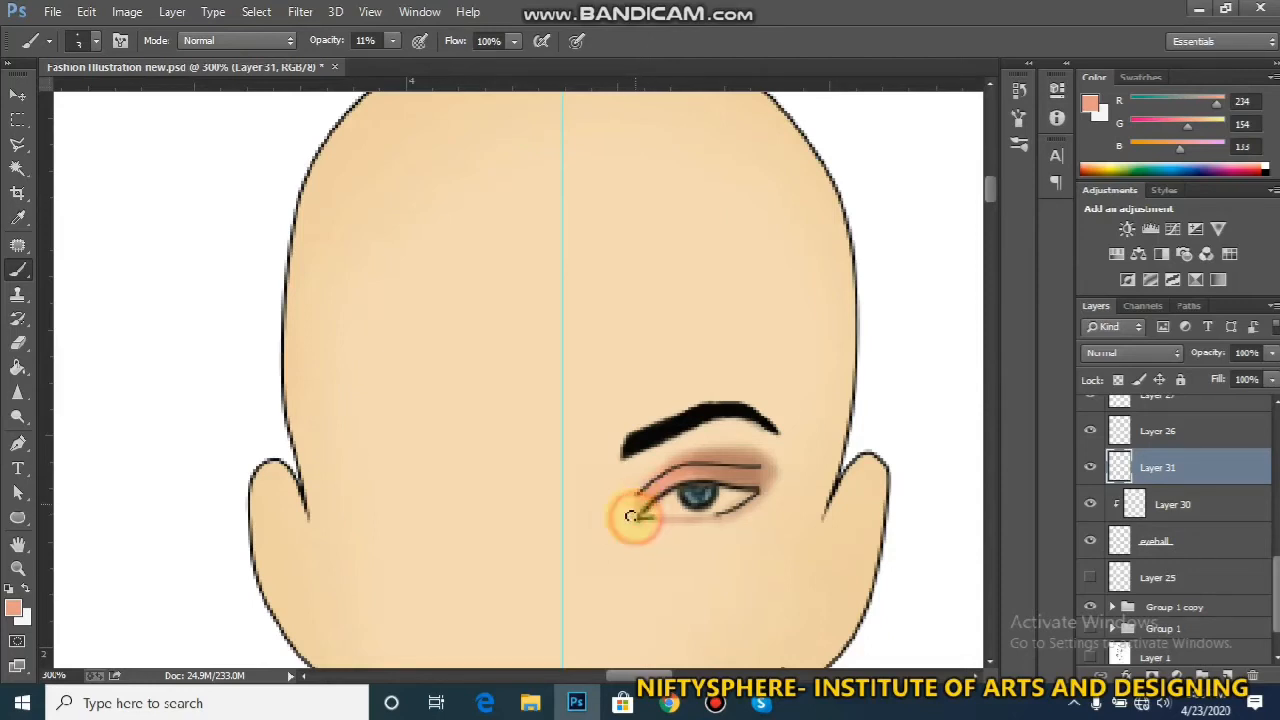
Examine the eyeshadow against the whole figure, and again close up on the face
key(ctrl+minus)
key(ctrl+minus)
key(ctrl+minus)
key(ctrl+minus)
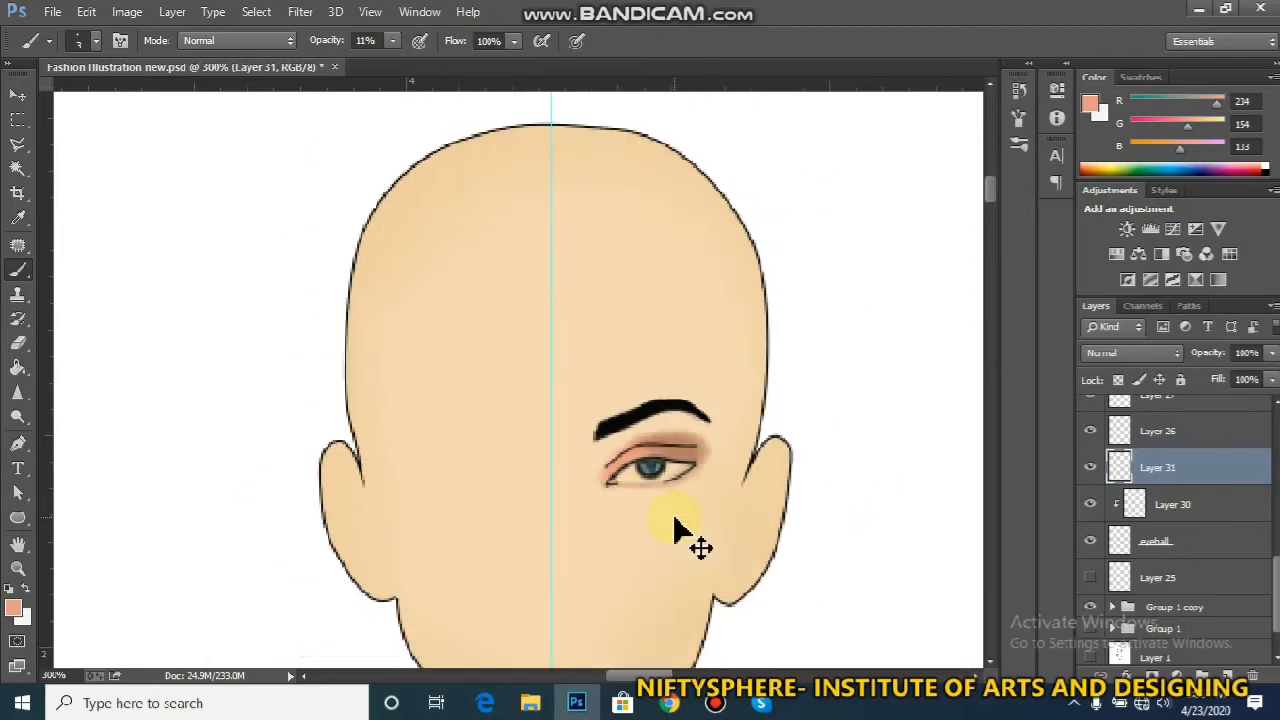
key(ctrl+minus)
key(ctrl+minus)
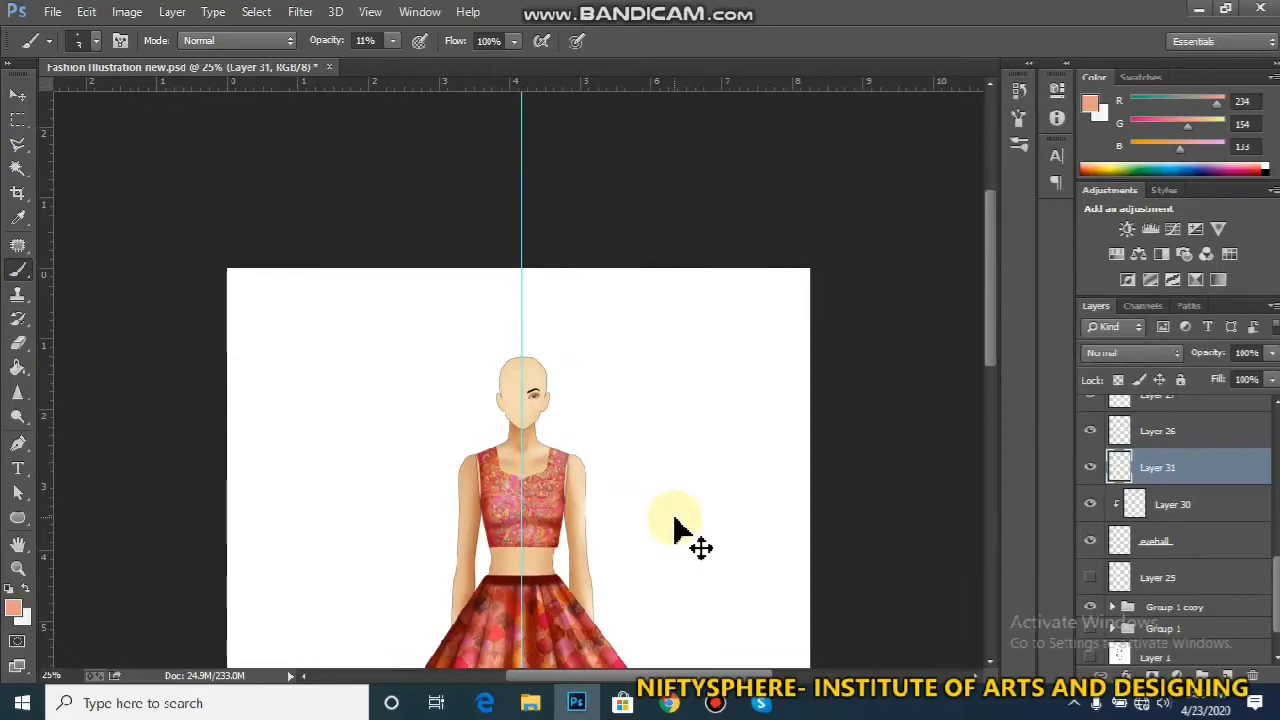
key(ctrl+minus)
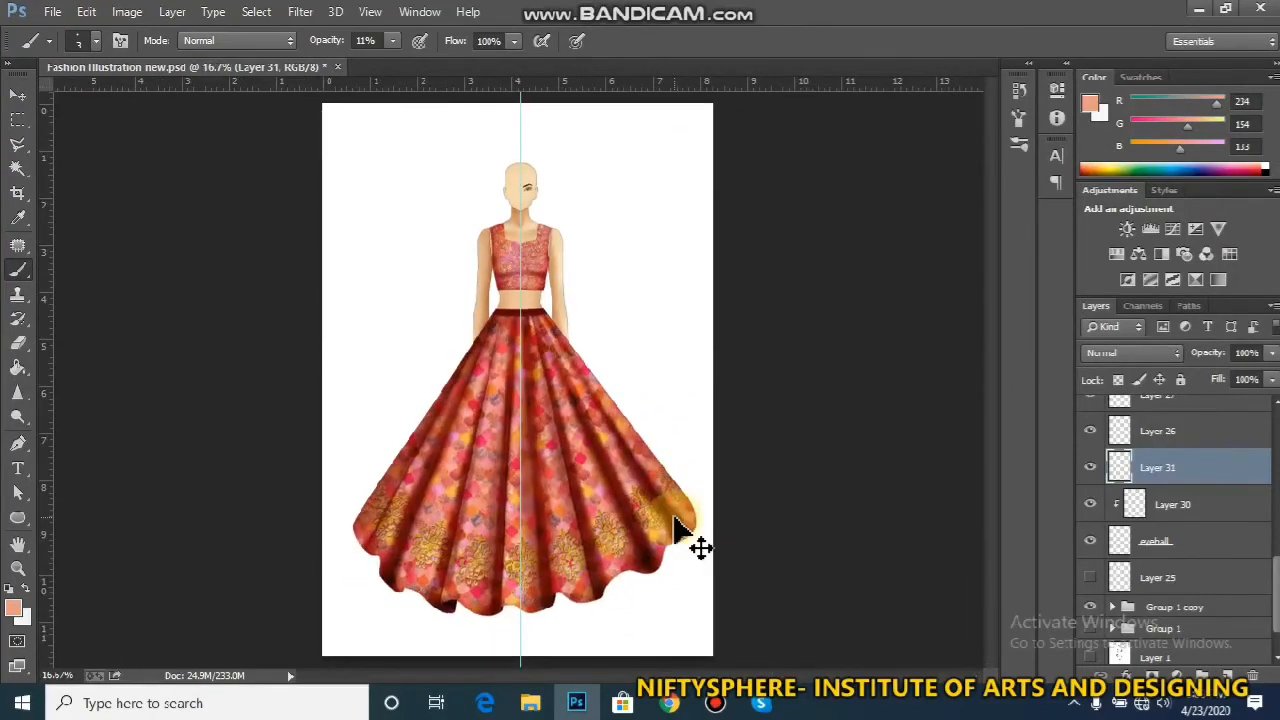
key(ctrl+plus)
key(ctrl+plus)
key(ctrl+plus)
key(ctrl+plus)
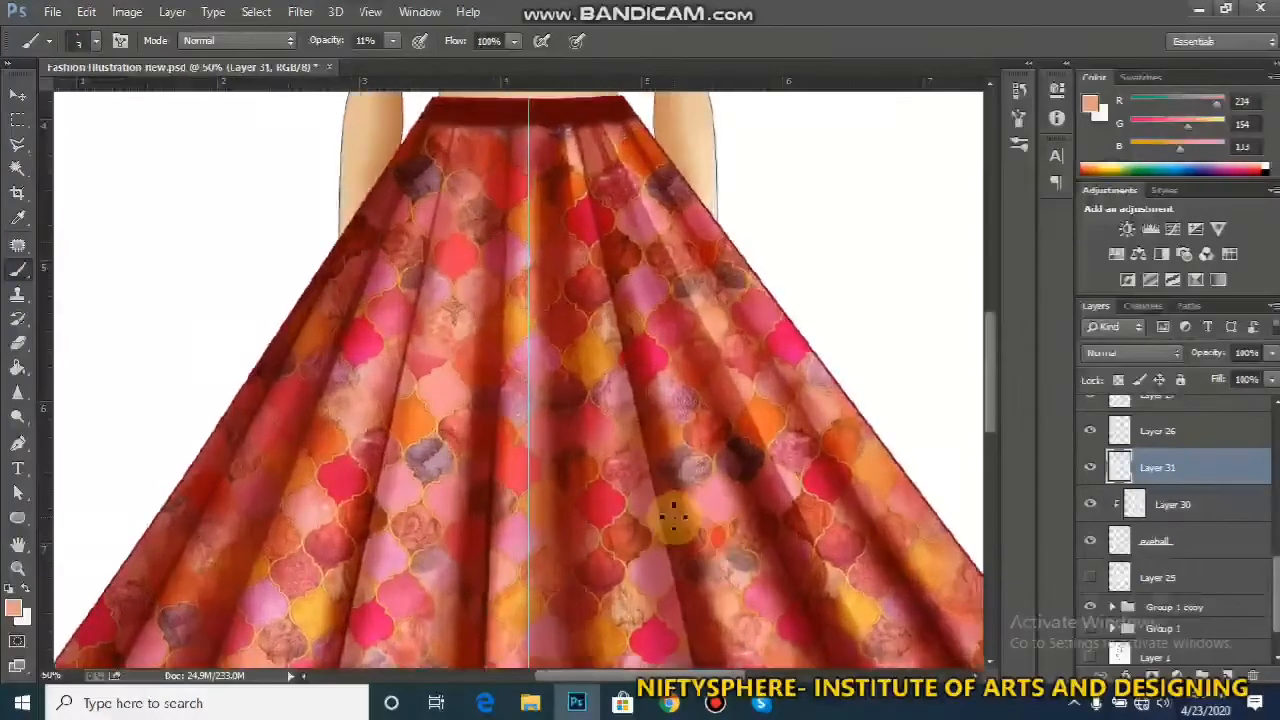
drag(990, 400, 989, 286)
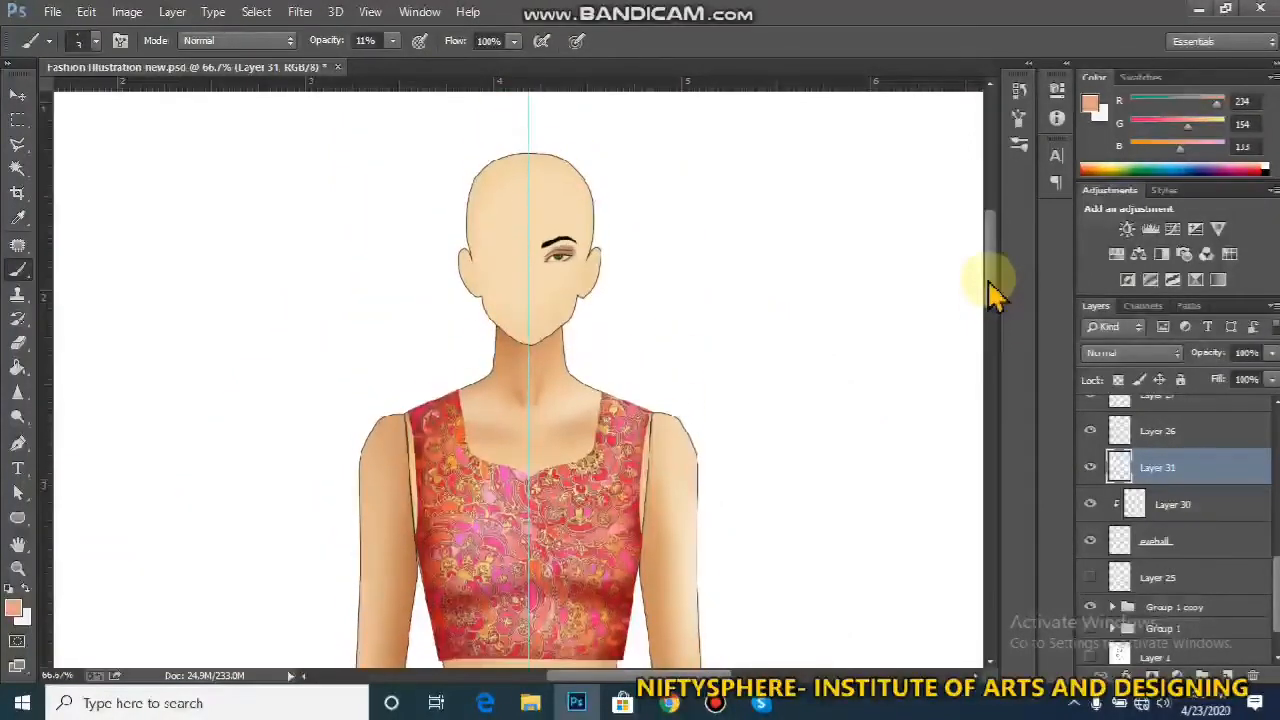
key(ctrl+plus)
key(ctrl+plus)
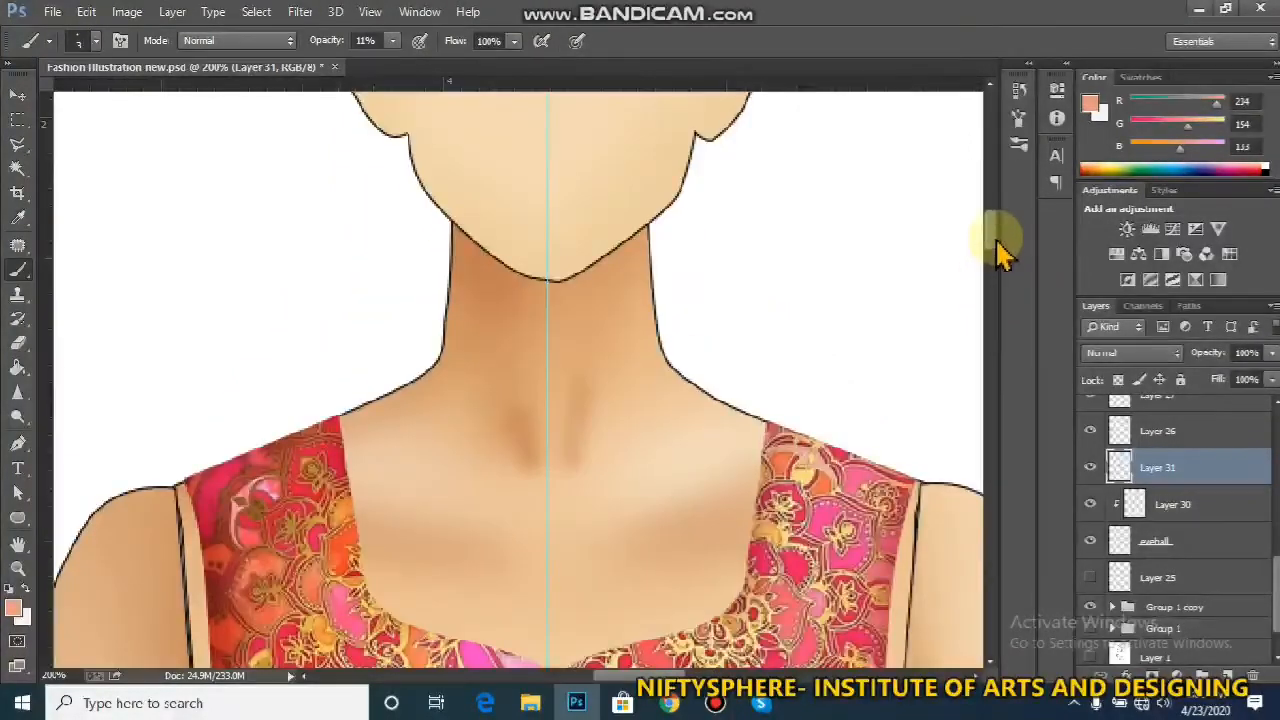
scroll(1003, 243, up, 3)
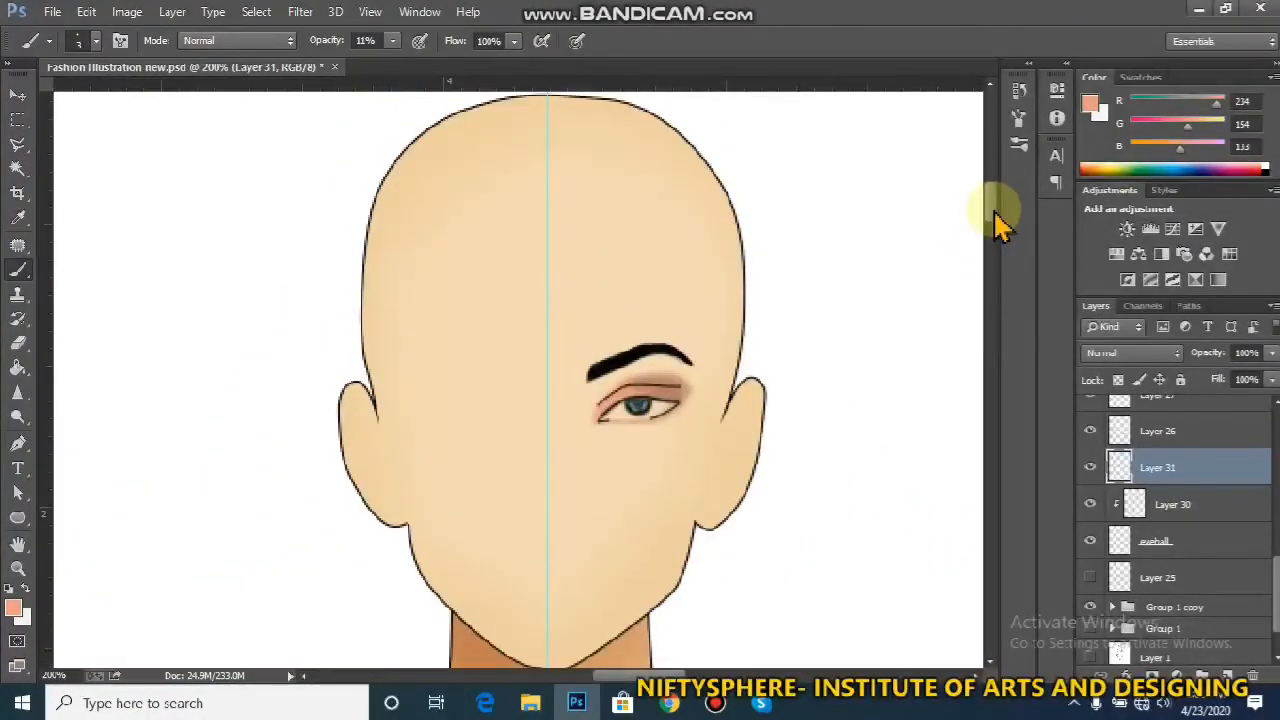
key(ctrl+plus)
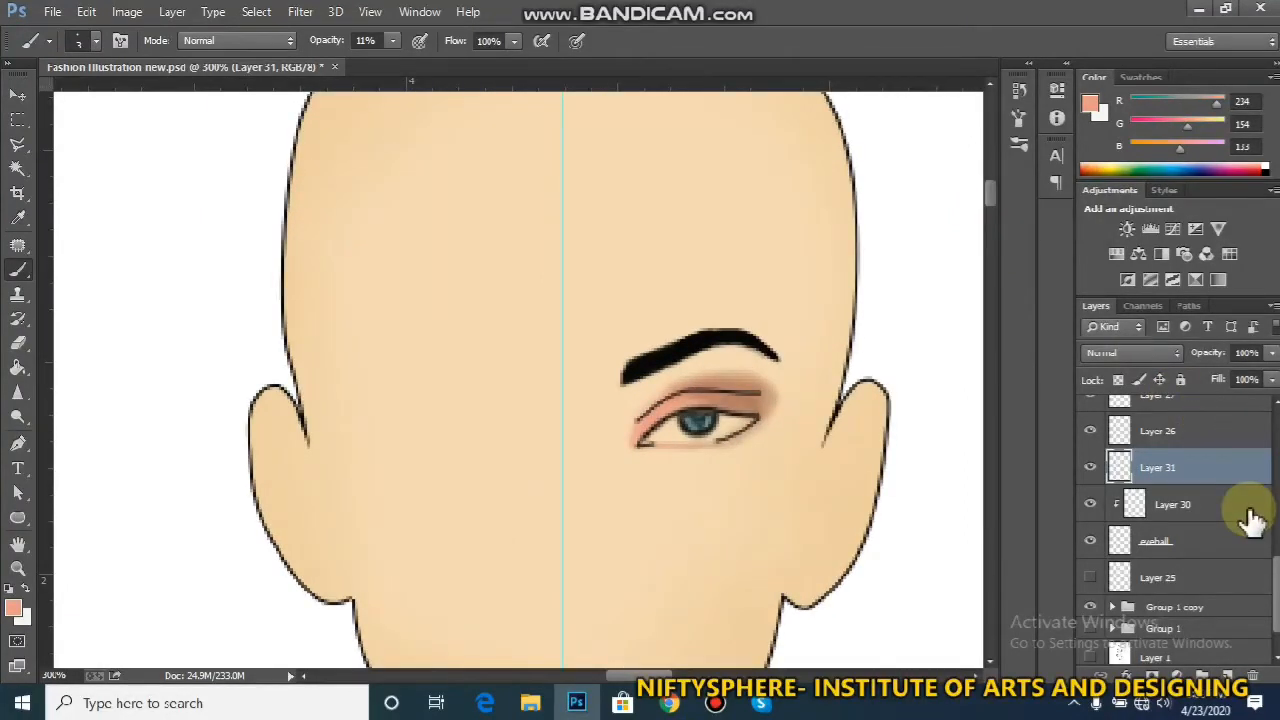
scroll(1262, 578, up, 3)
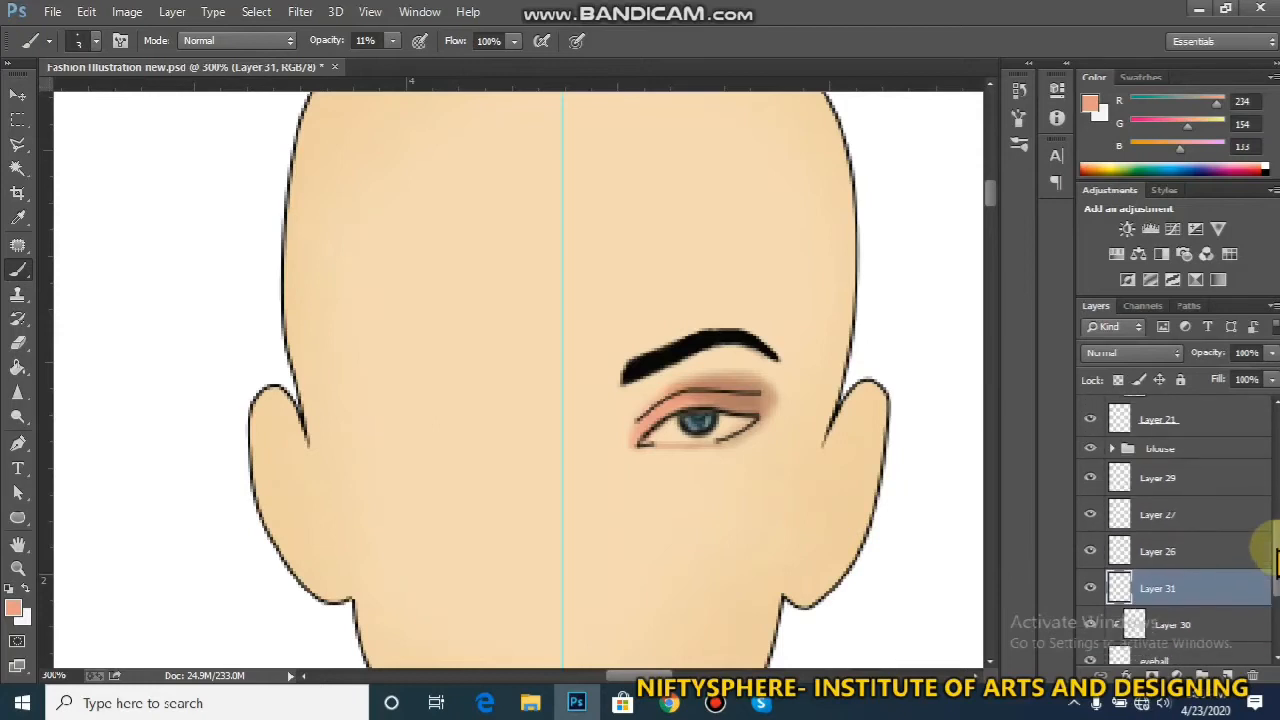
Select the eye and eyebrow layers from Layer 29 through eyeball, enlarge them slightly together and shift them toward the face's centre guide
click(1090, 478)
click(1090, 478)
click(1148, 482)
drag(1274, 528, 1277, 590)
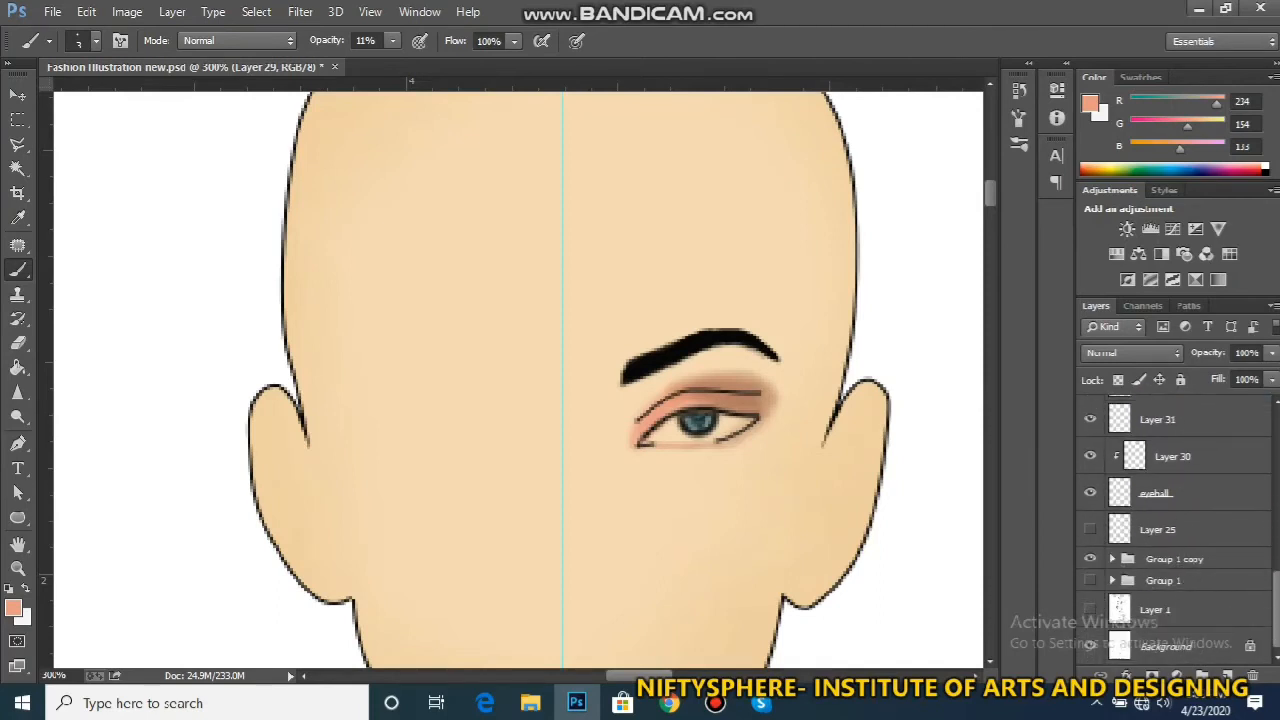
shift+click(1215, 508)
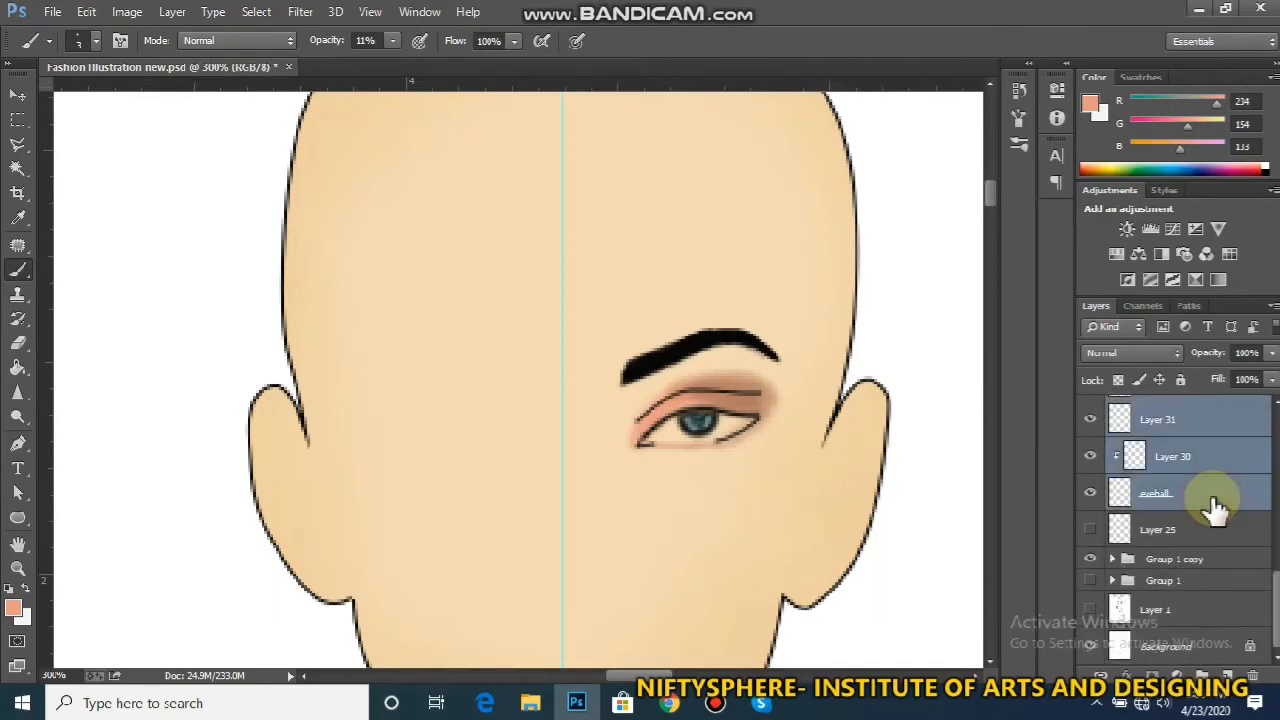
key(ctrl+t)
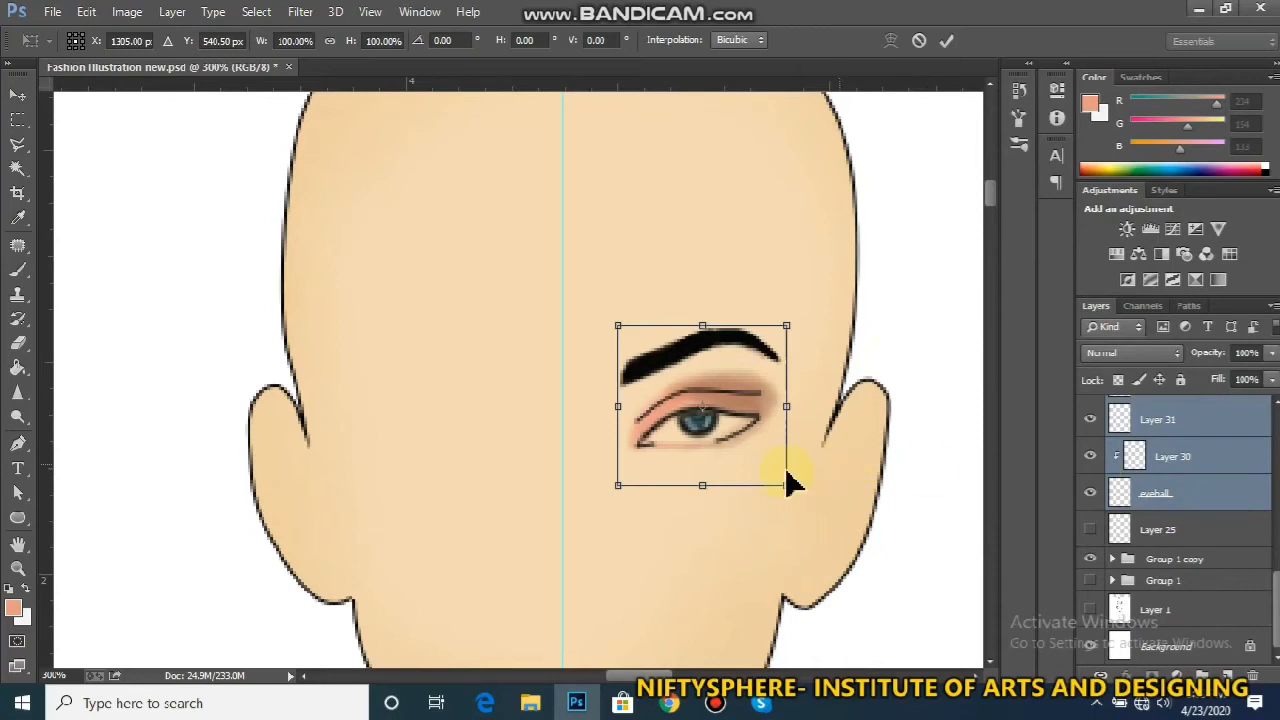
drag(786, 485, 806, 505)
mouse_move(750, 457)
mouse_down()
mouse_move(734, 443)
mouse_move(736, 457)
mouse_up()
key(Return)
key(b)
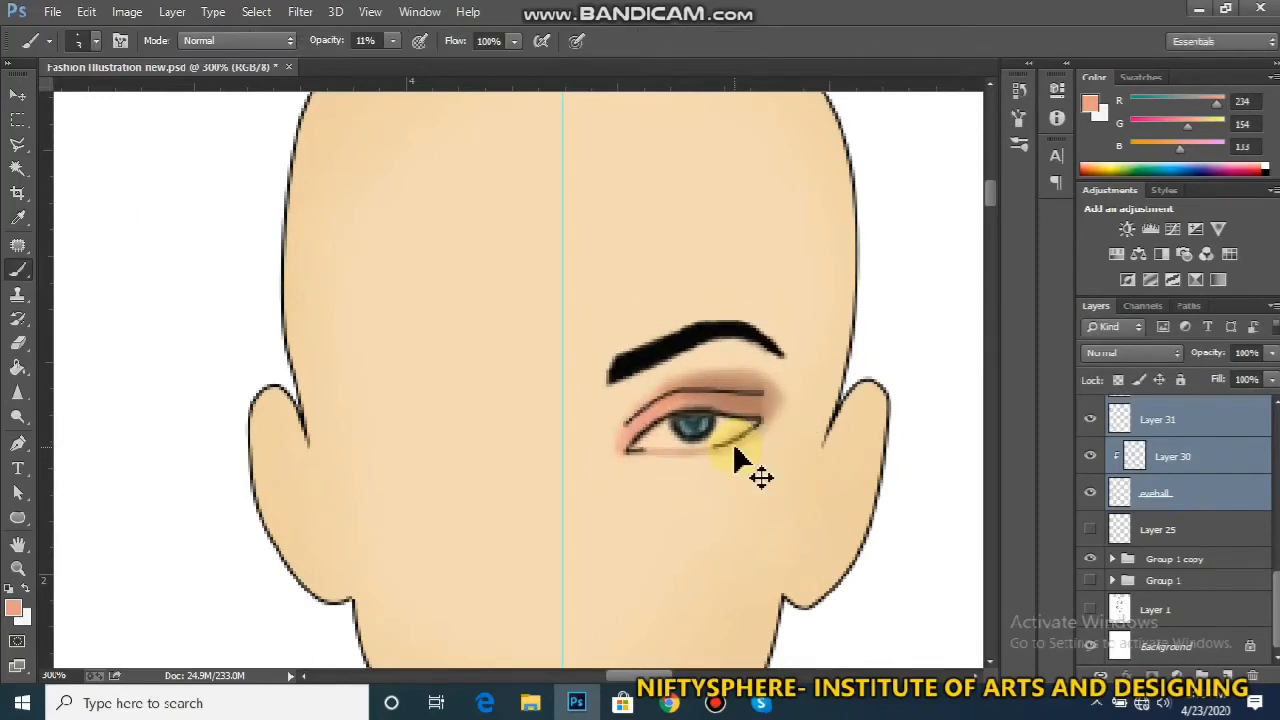
Examine the size and placement of the eye and eyebrow against the whole figure and close up on the face
key(ctrl+minus)
key(ctrl+minus)
key(ctrl+minus)
key(ctrl+minus)
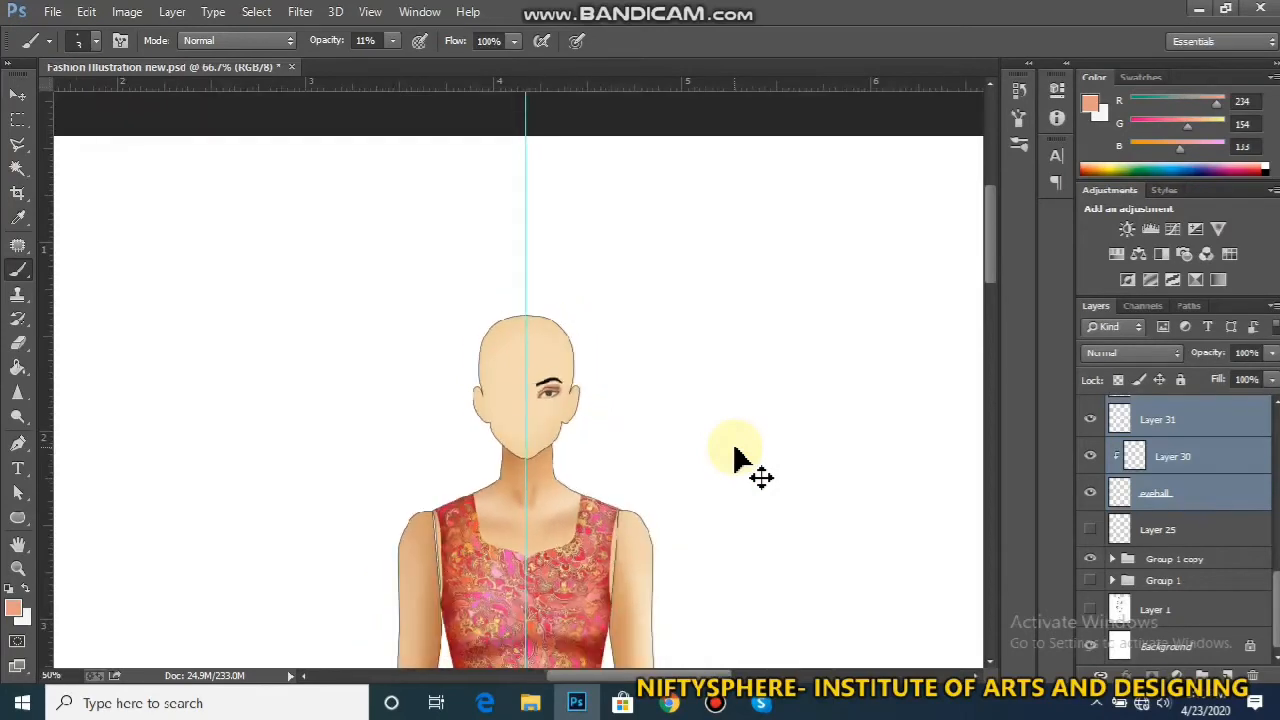
key(ctrl+minus)
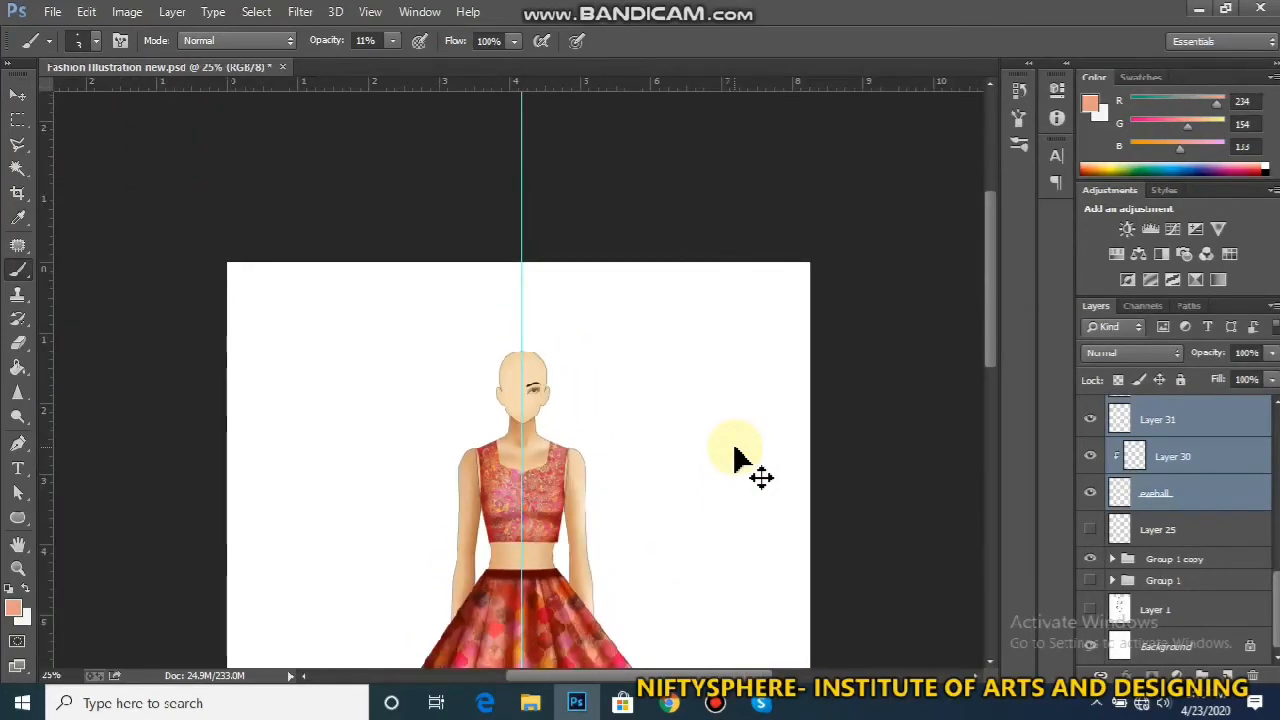
key(ctrl+minus)
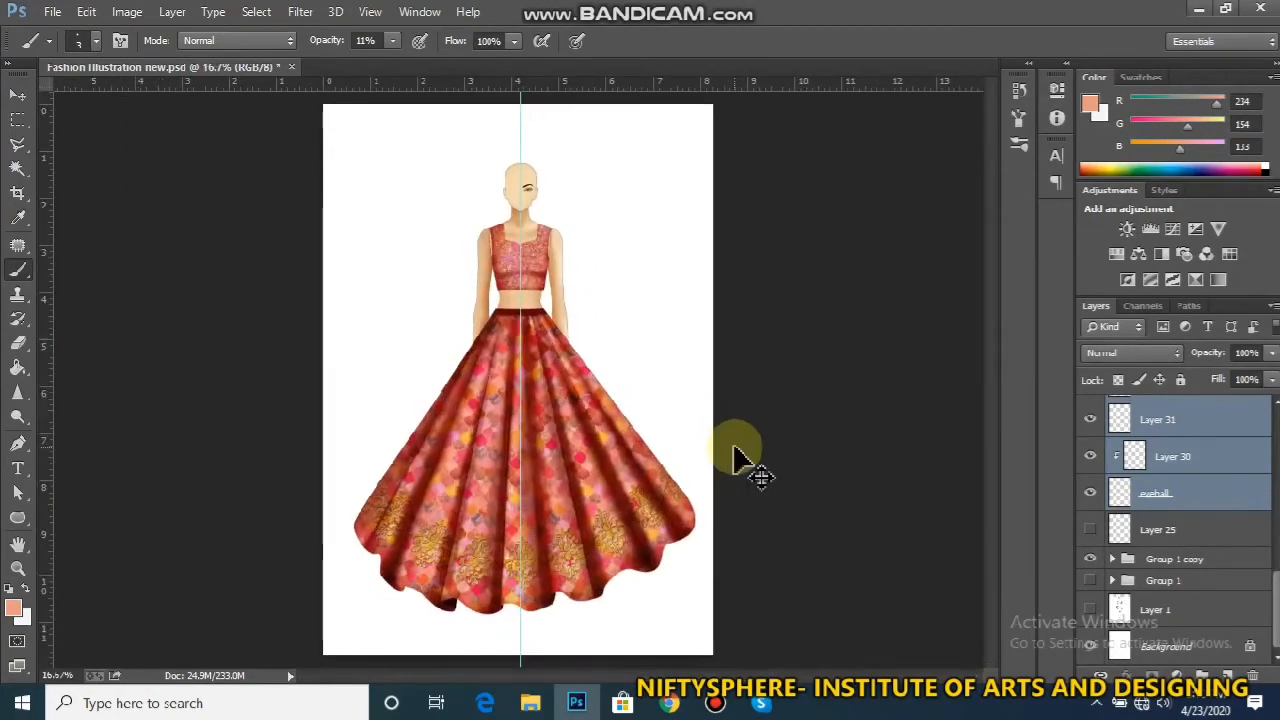
key(ctrl+plus)
key(ctrl+plus)
key(ctrl+plus)
key(ctrl+plus)
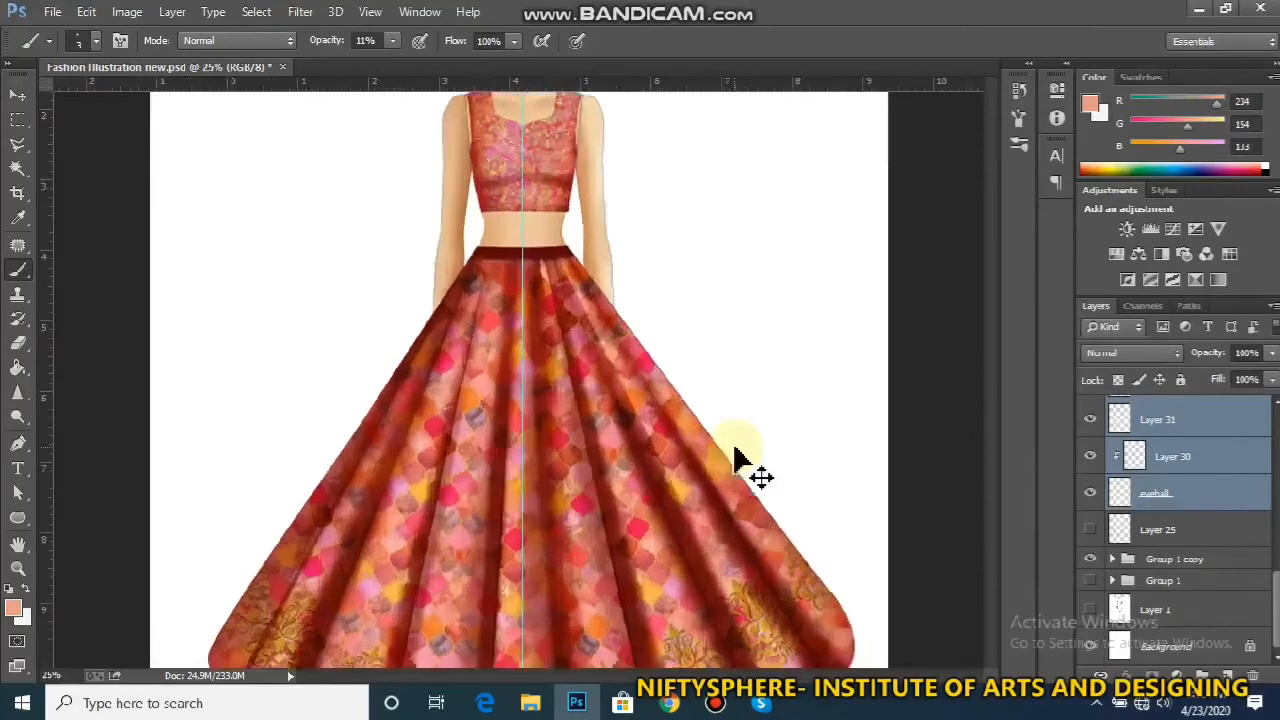
drag(986, 414, 1005, 300)
key(ctrl+plus)
key(ctrl+plus)
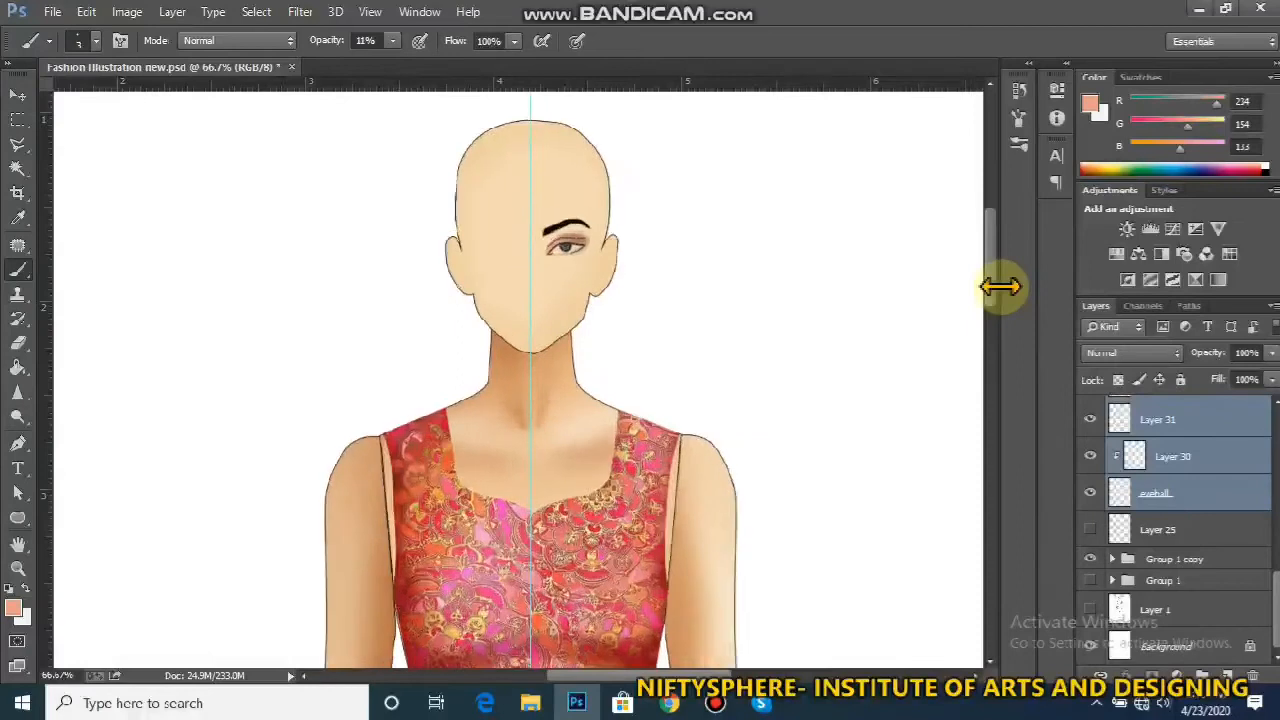
drag(991, 229, 991, 220)
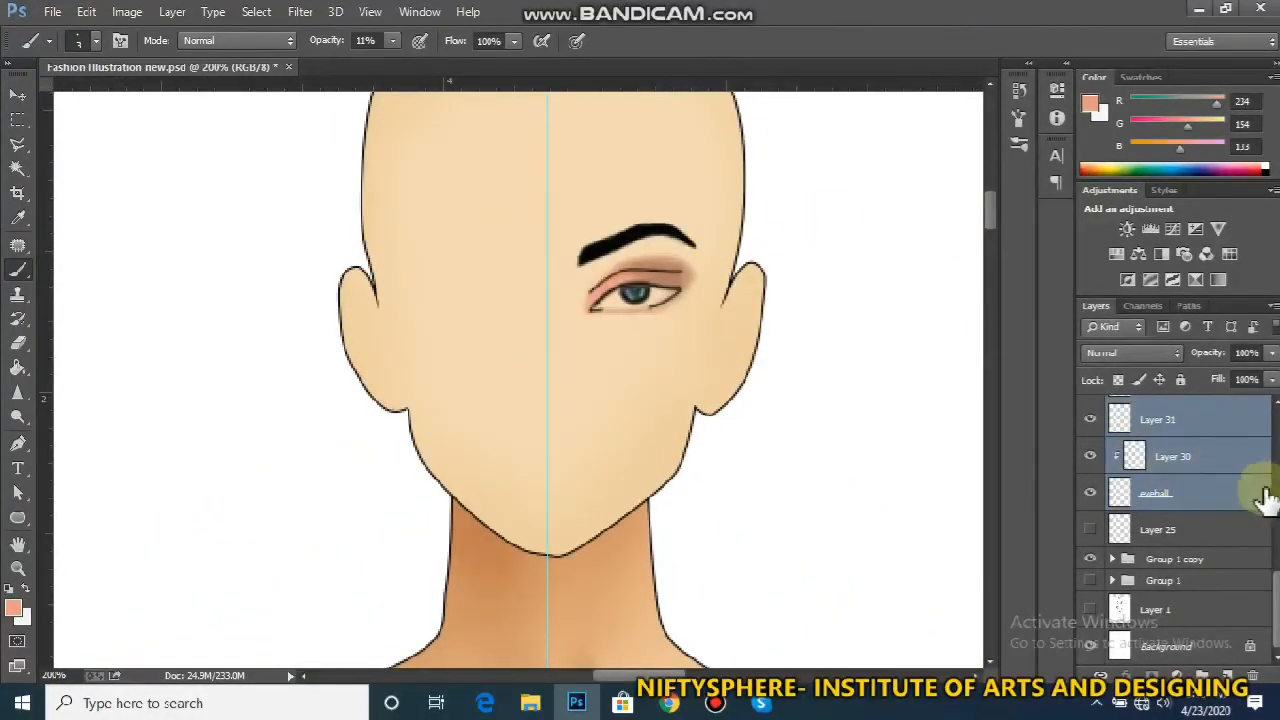
Check the eye layers by toggling their visibility and make Layer 27, which holds the eye linework, the active layer
click(1276, 568)
scroll(1276, 568, up, 3)
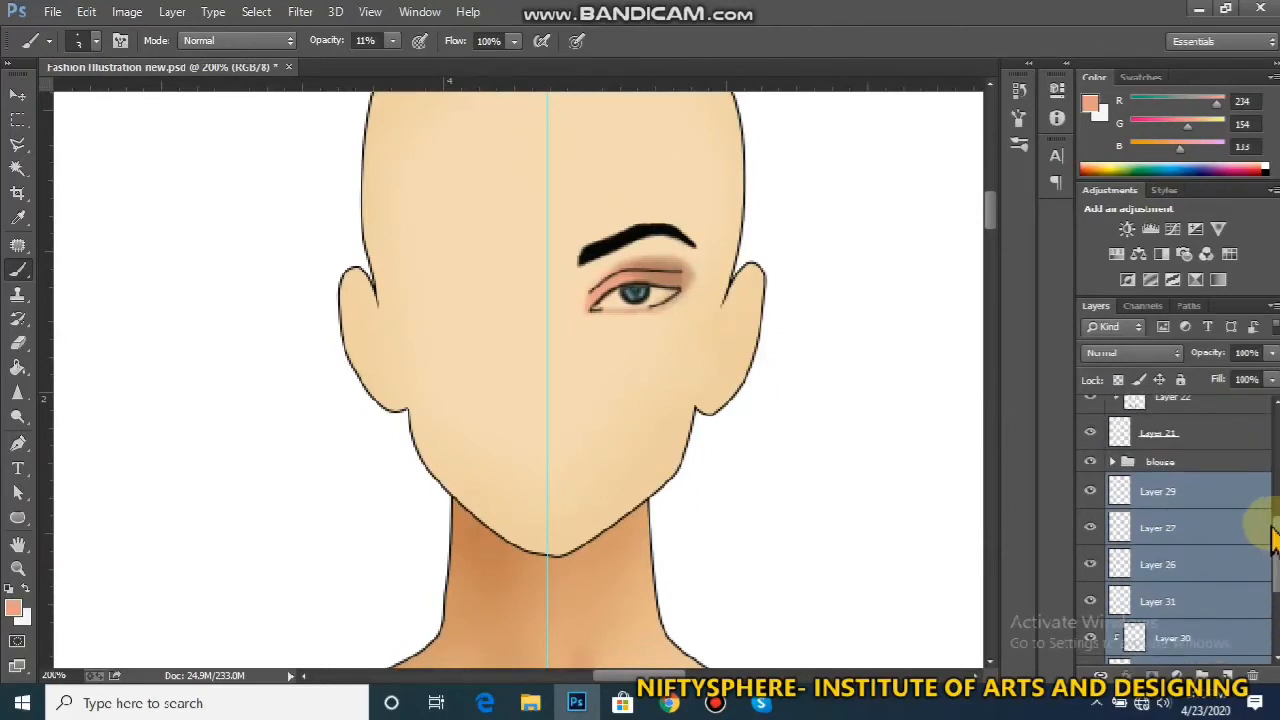
click(1220, 523)
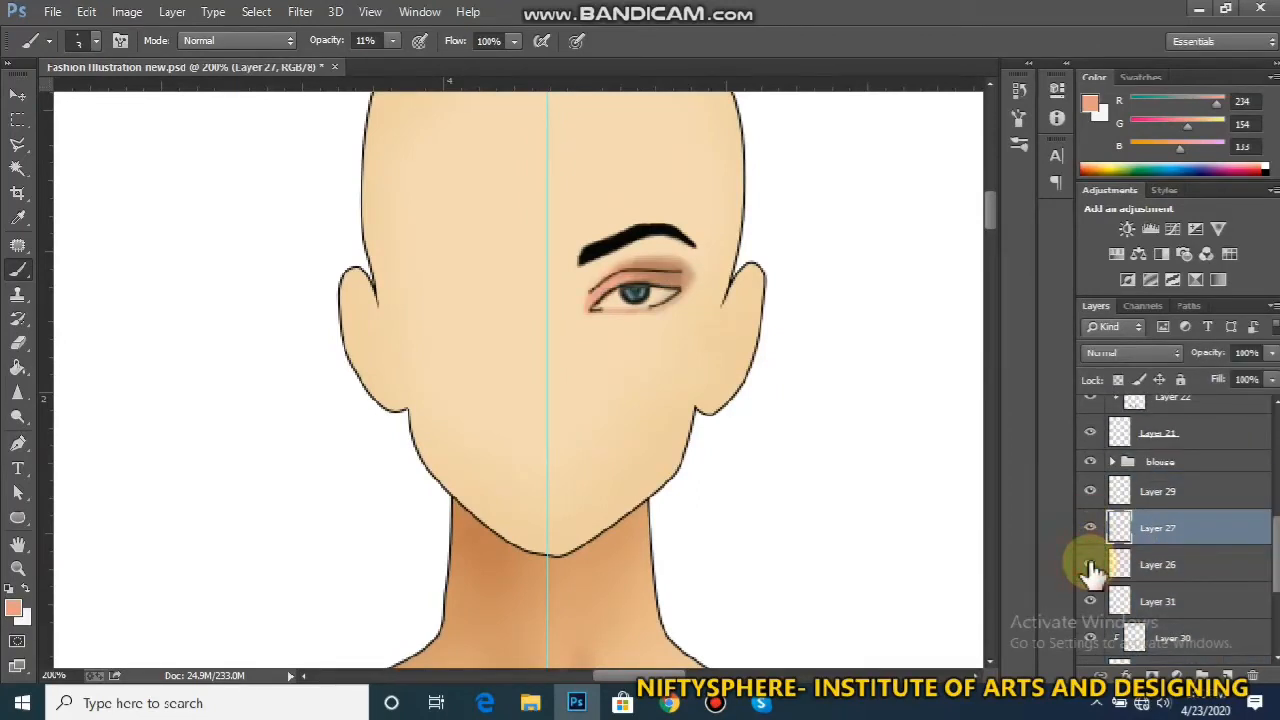
click(1091, 599)
click(1091, 599)
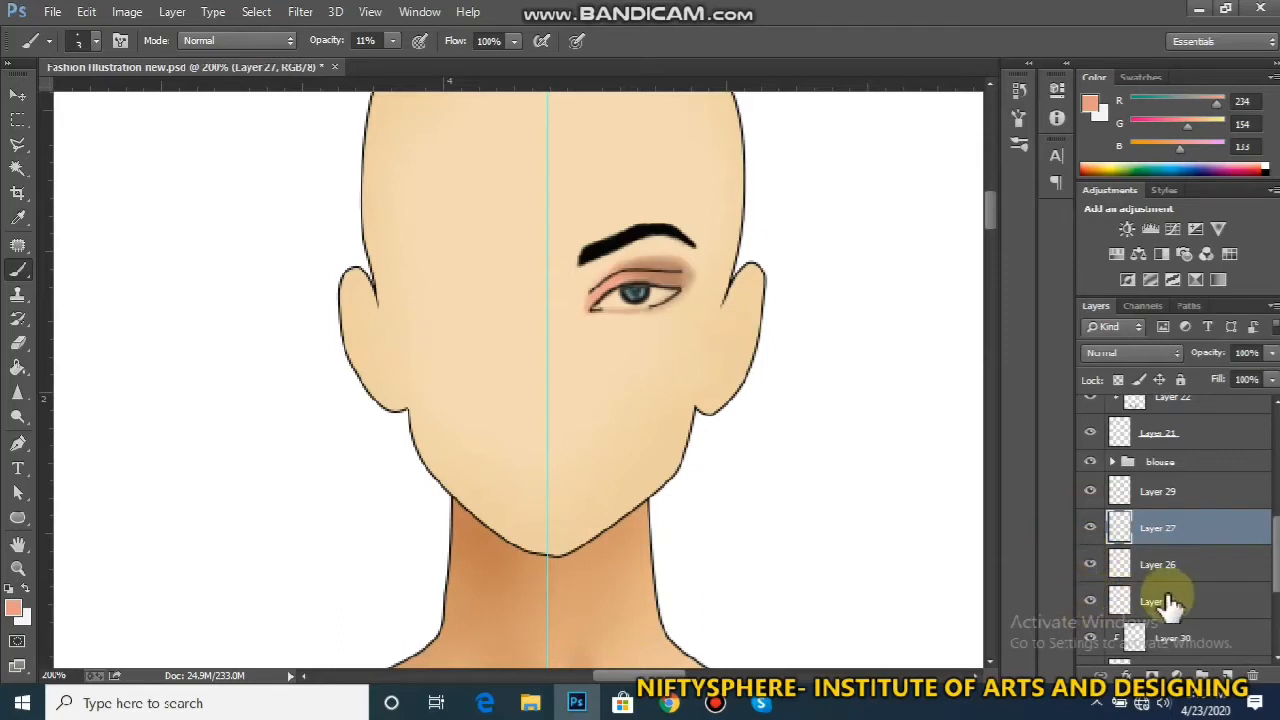
click(1168, 601)
click(1090, 528)
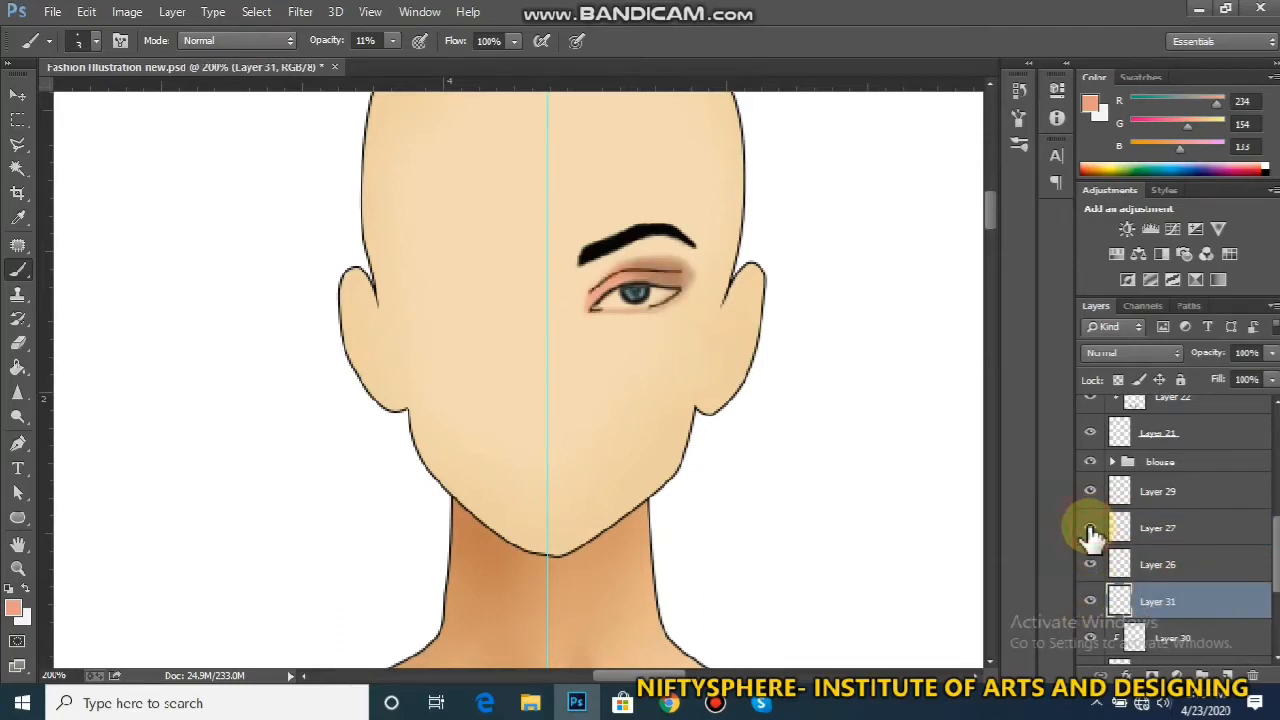
click(1148, 526)
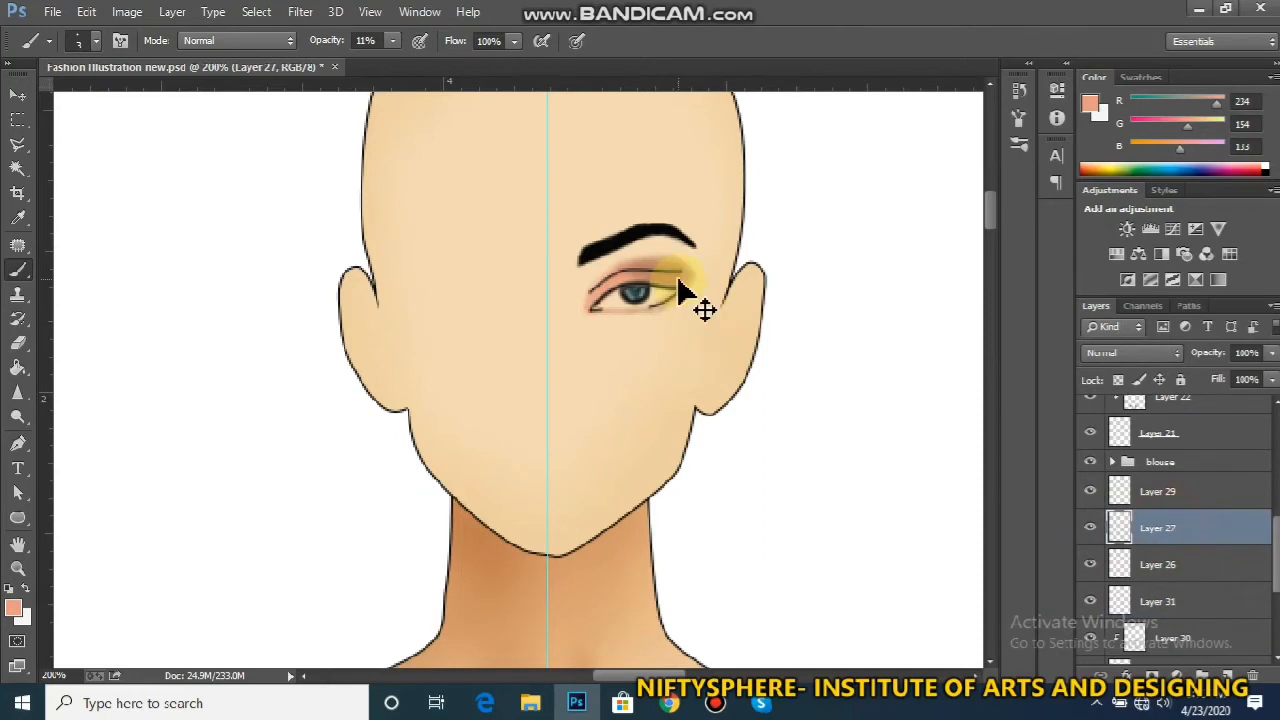
Fade the black crease line above the eyelid on Layer 27 using the Eraser at 10% opacity
key(ctrl+plus)
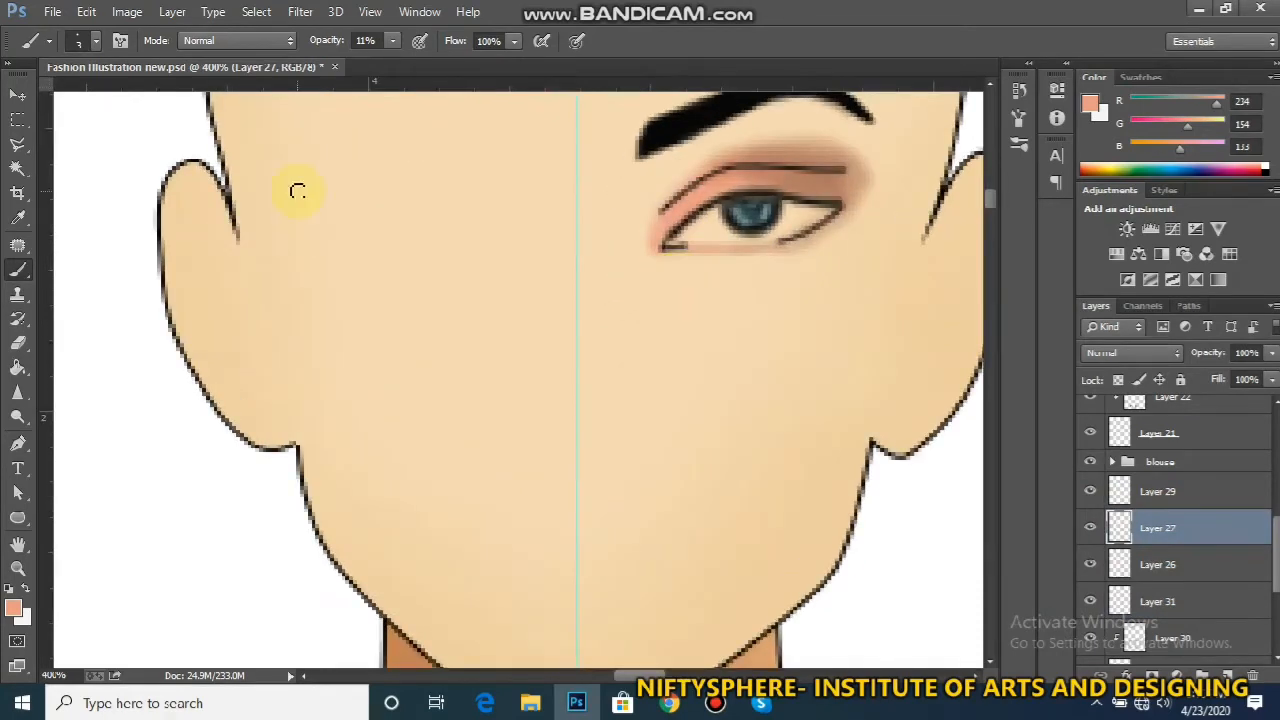
click(17, 342)
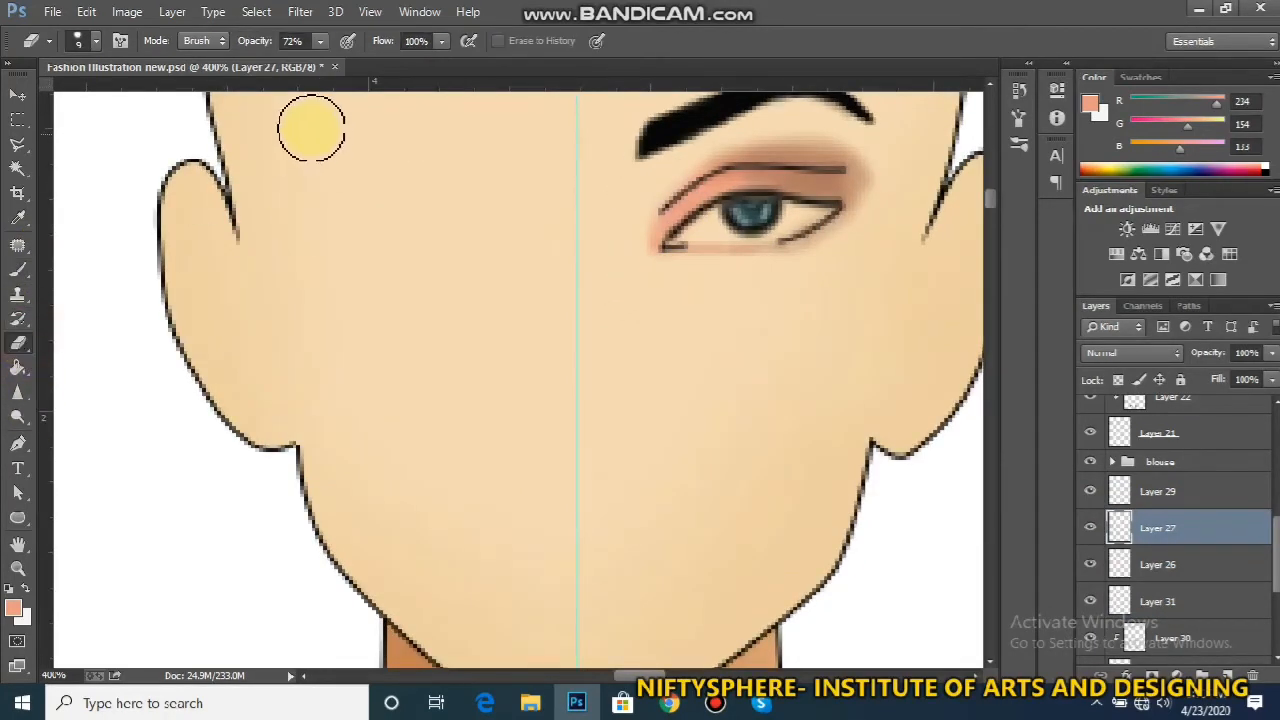
mouse_move(318, 50)
mouse_down()
mouse_move(300, 77)
mouse_move(262, 75)
mouse_up()
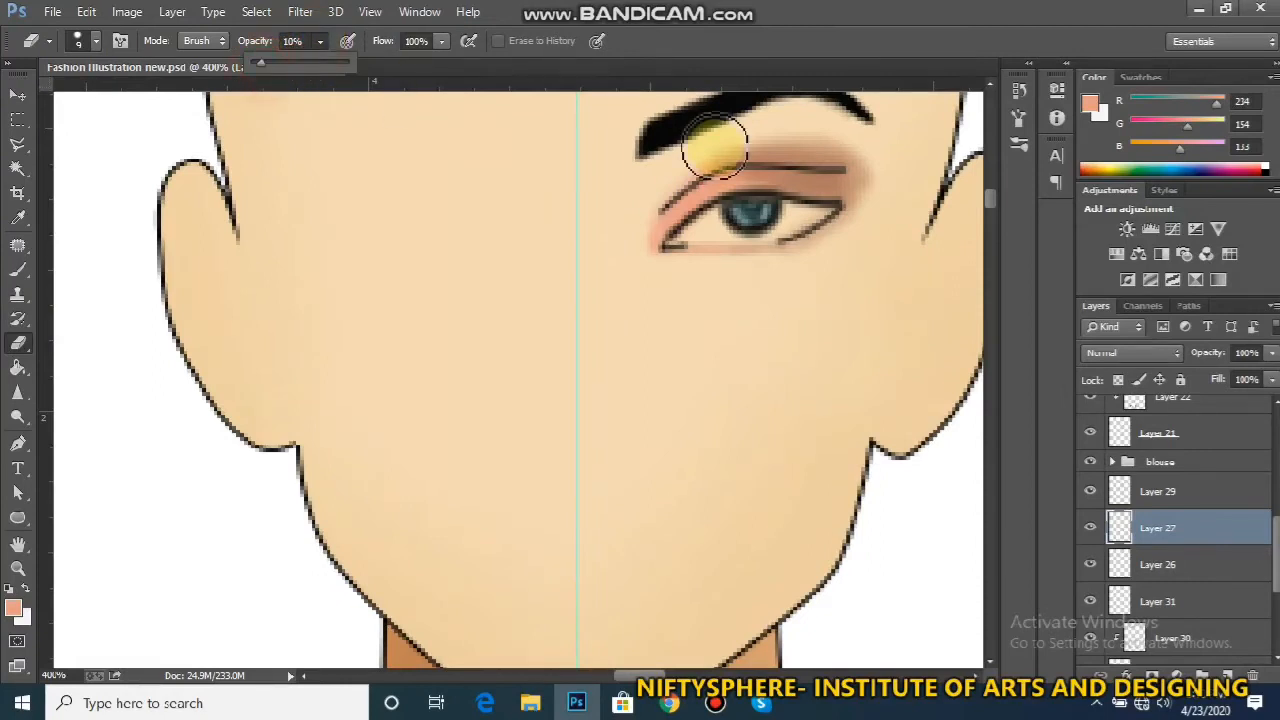
mouse_move(836, 171)
mouse_down()
mouse_move(797, 171)
mouse_move(850, 169)
mouse_move(743, 162)
mouse_move(680, 191)
mouse_move(787, 167)
mouse_up()
click(820, 180)
mouse_move(691, 183)
mouse_down()
mouse_move(651, 222)
mouse_move(683, 187)
mouse_move(852, 151)
mouse_move(763, 170)
mouse_move(831, 170)
mouse_move(709, 172)
mouse_up()
mouse_move(707, 172)
mouse_down()
mouse_move(664, 199)
mouse_move(883, 175)
mouse_up()
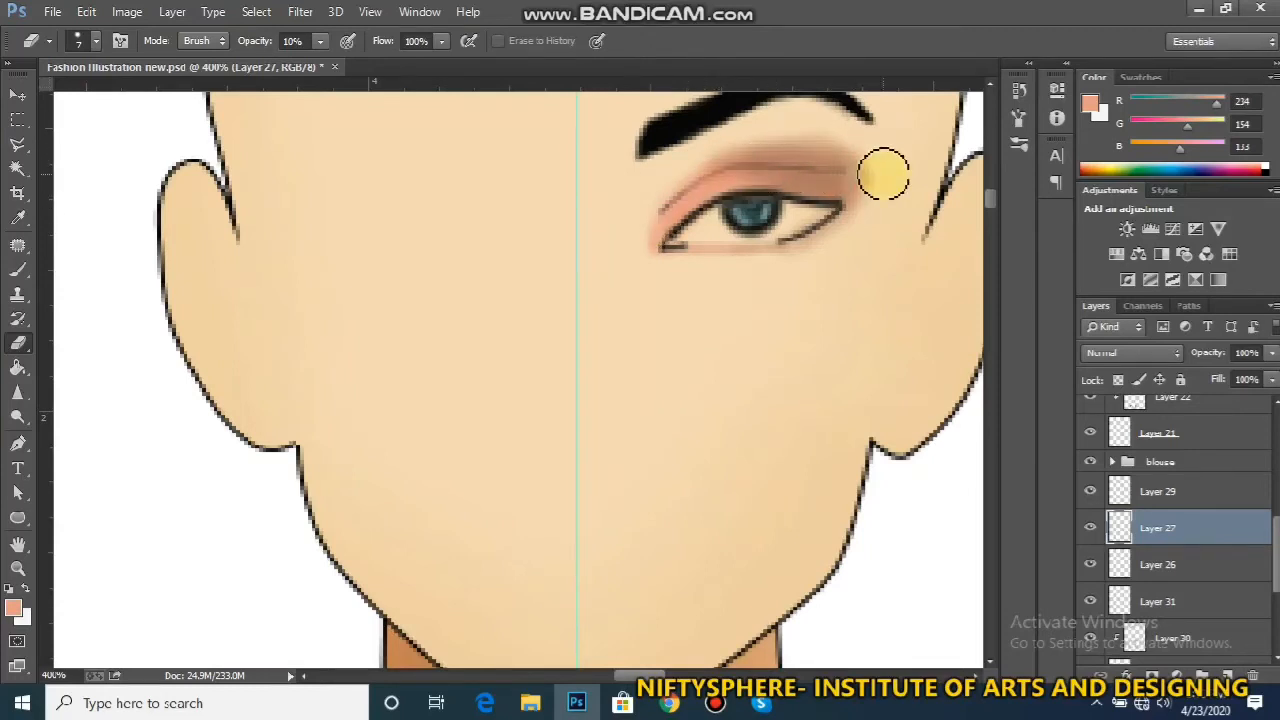
Set the Eraser opacity to 100% and remove the rest of the crease line above the eyelid
key(ctrl+minus)
key(ctrl+minus)
key(ctrl+minus)
key(ctrl+minus)
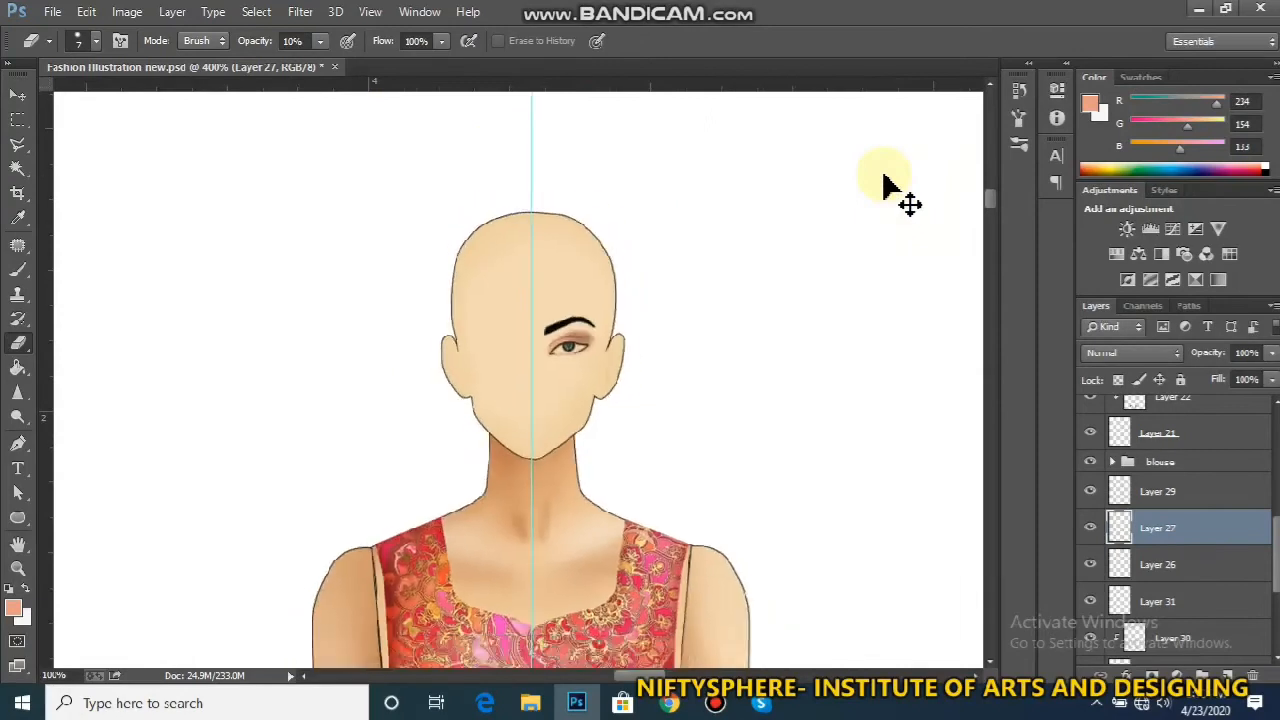
key(ctrl+plus)
key(ctrl+plus)
key(ctrl+plus)
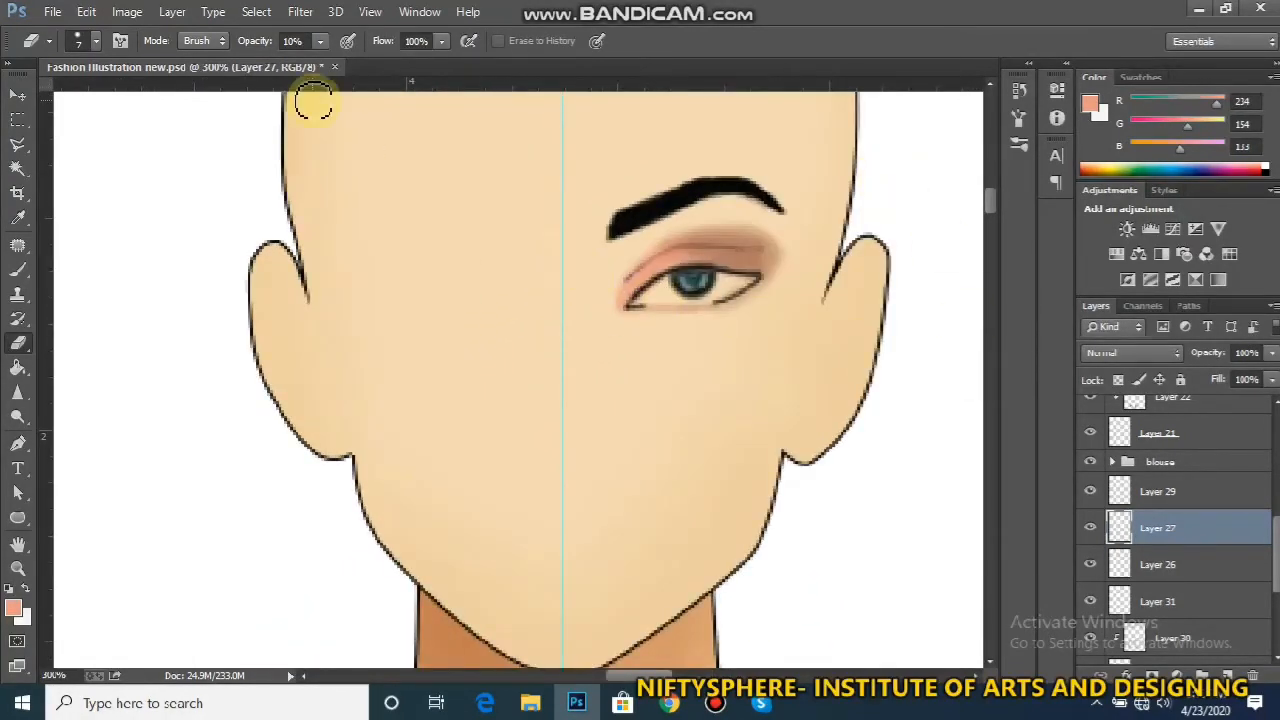
drag(320, 41, 440, 88)
mouse_move(720, 214)
mouse_down()
mouse_move(736, 250)
mouse_move(772, 248)
mouse_move(680, 242)
mouse_move(617, 273)
mouse_move(686, 243)
mouse_up()
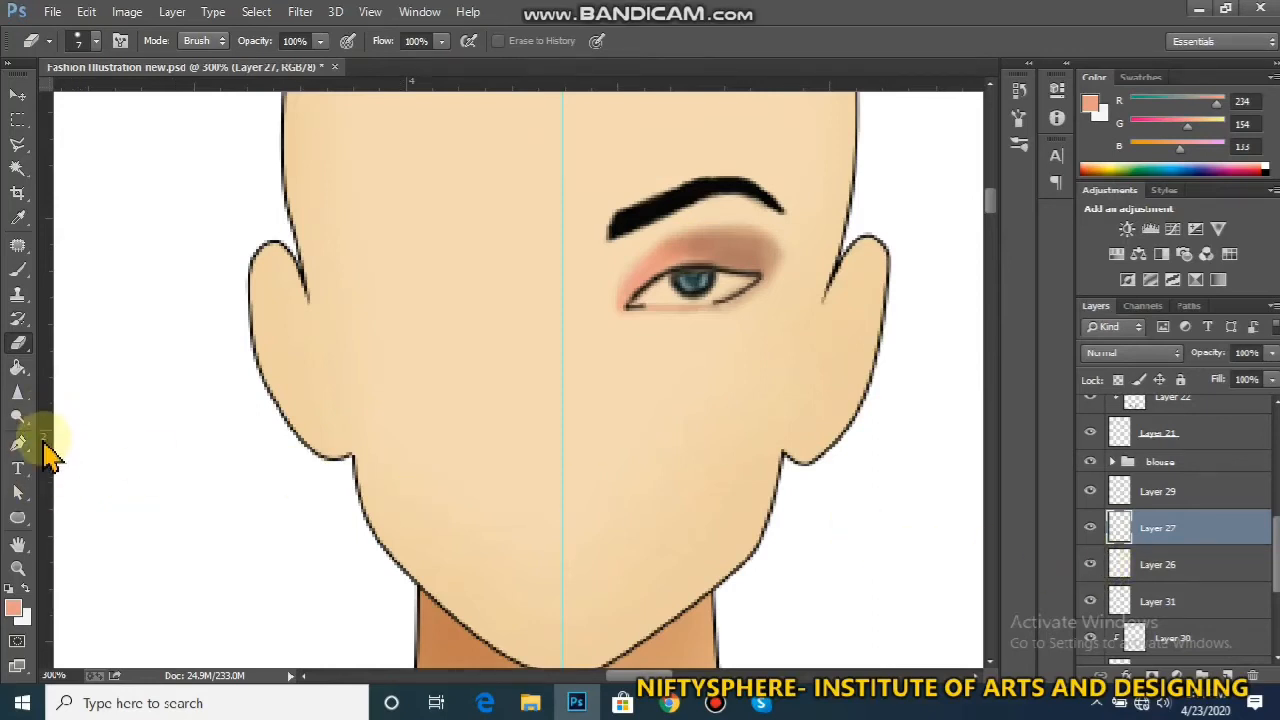
Sample the eyebrow's black and thicken the upper lash line toward the outer corner with a 3 px brush at 11% opacity
key(b)
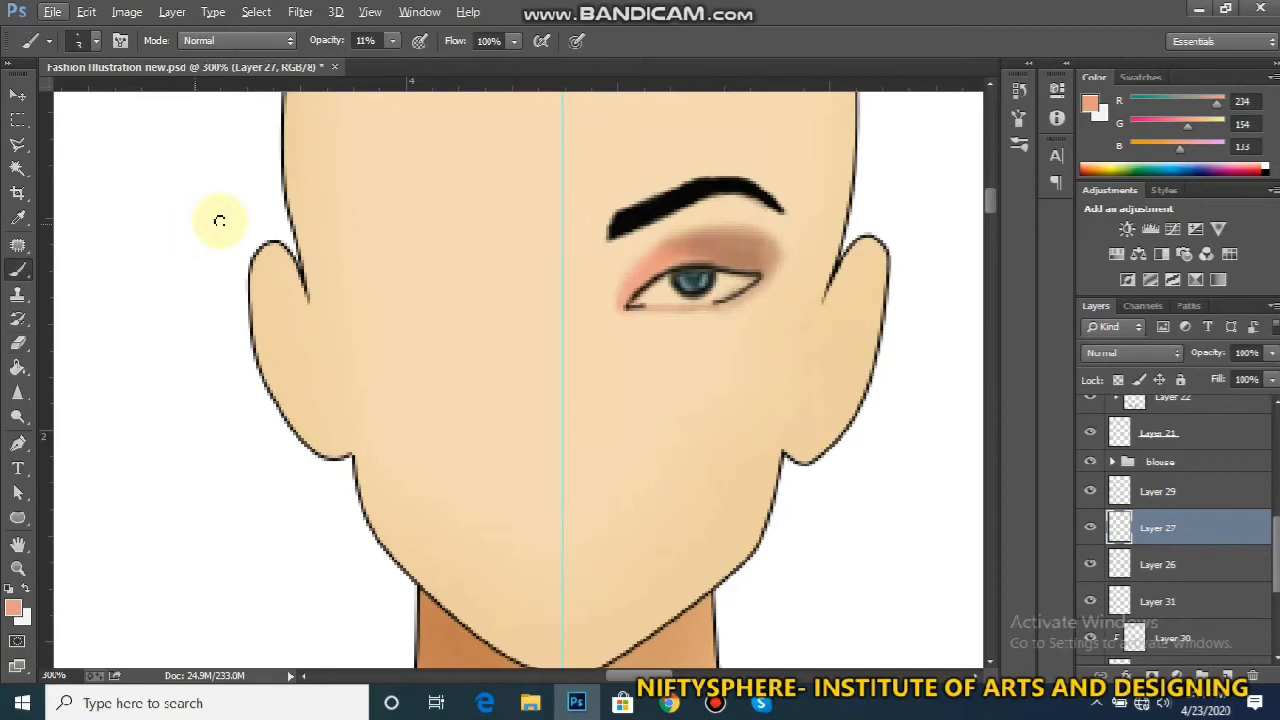
alt+click(622, 210)
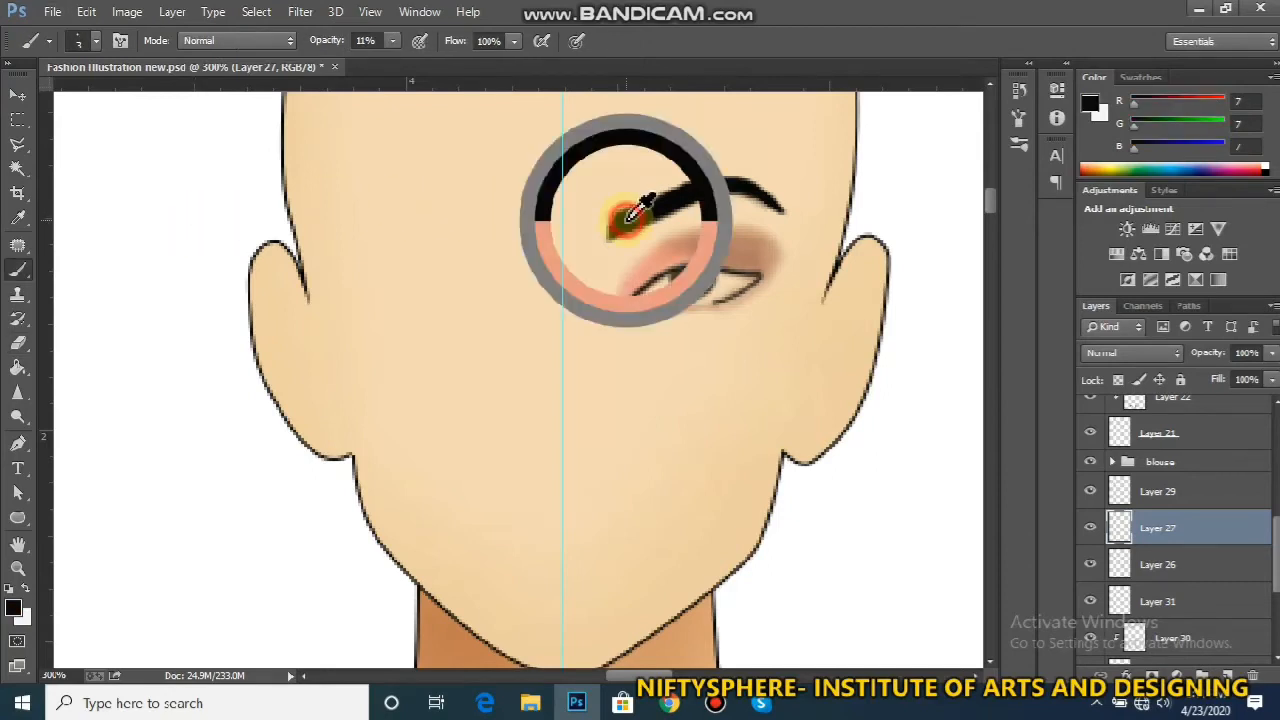
key(ctrl+plus)
key(ctrl+plus)
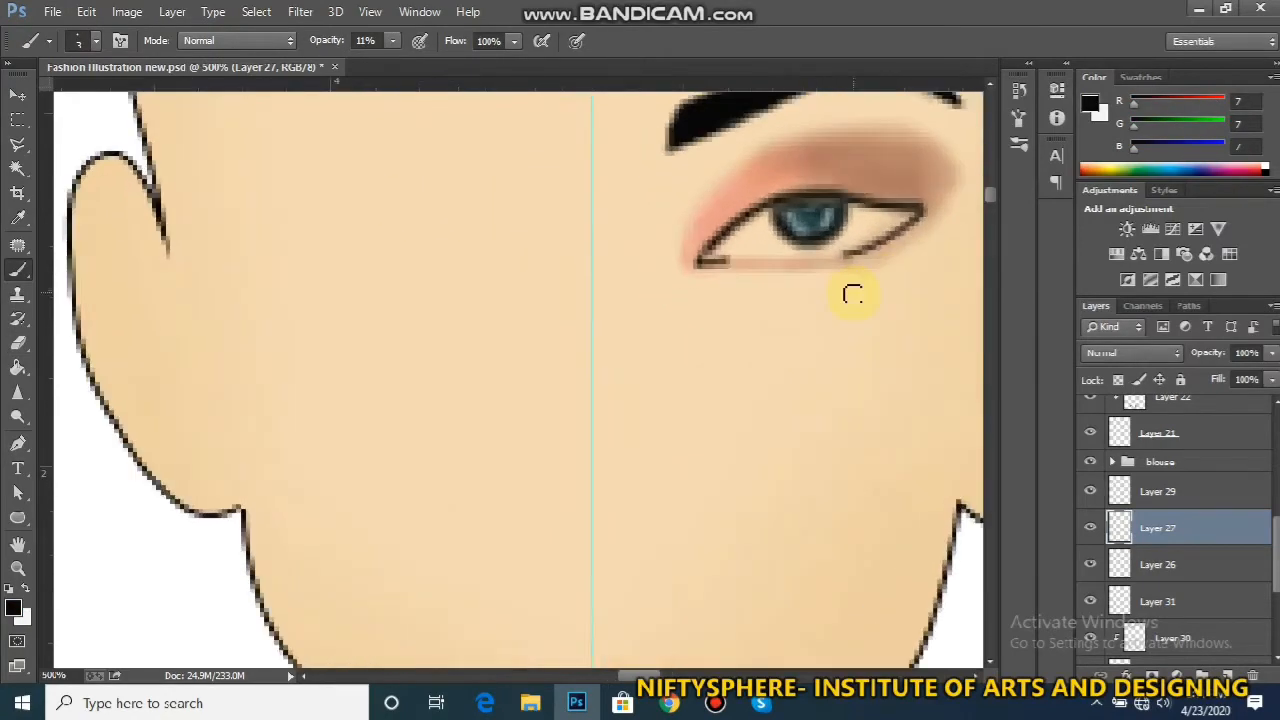
drag(635, 677, 654, 677)
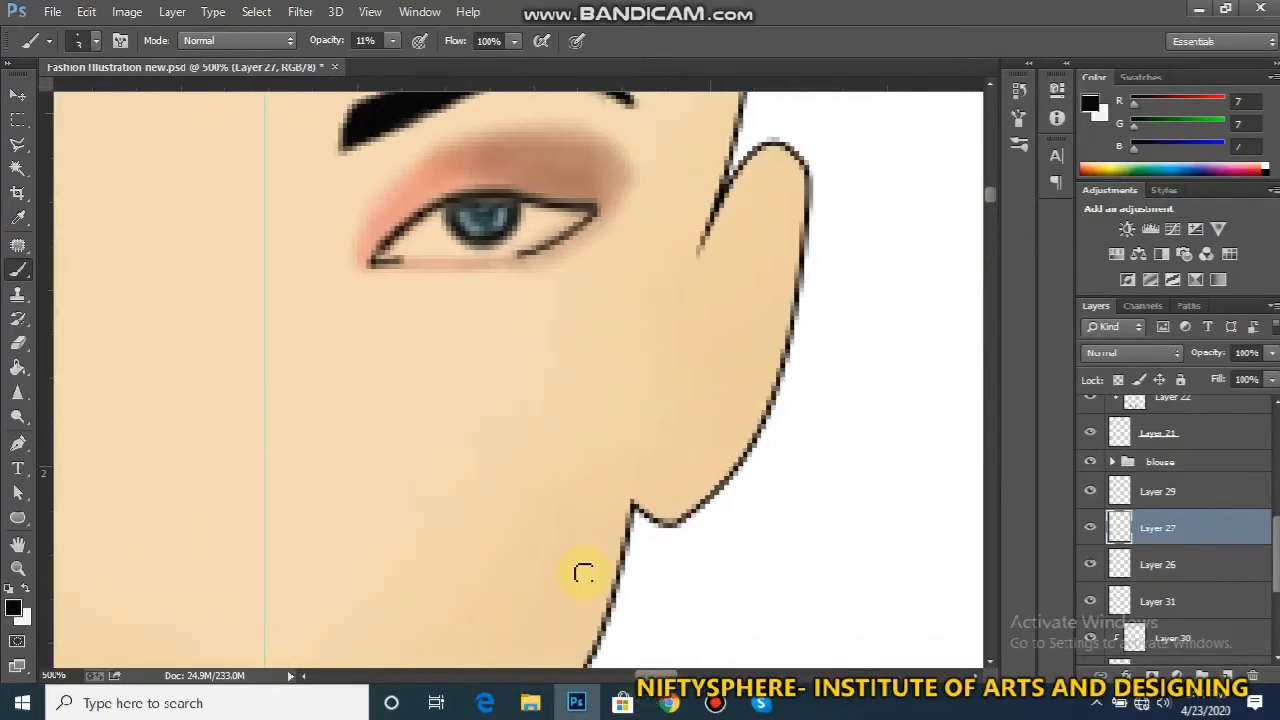
mouse_move(585, 221)
mouse_down()
mouse_move(606, 190)
mouse_move(515, 189)
mouse_move(565, 196)
mouse_up()
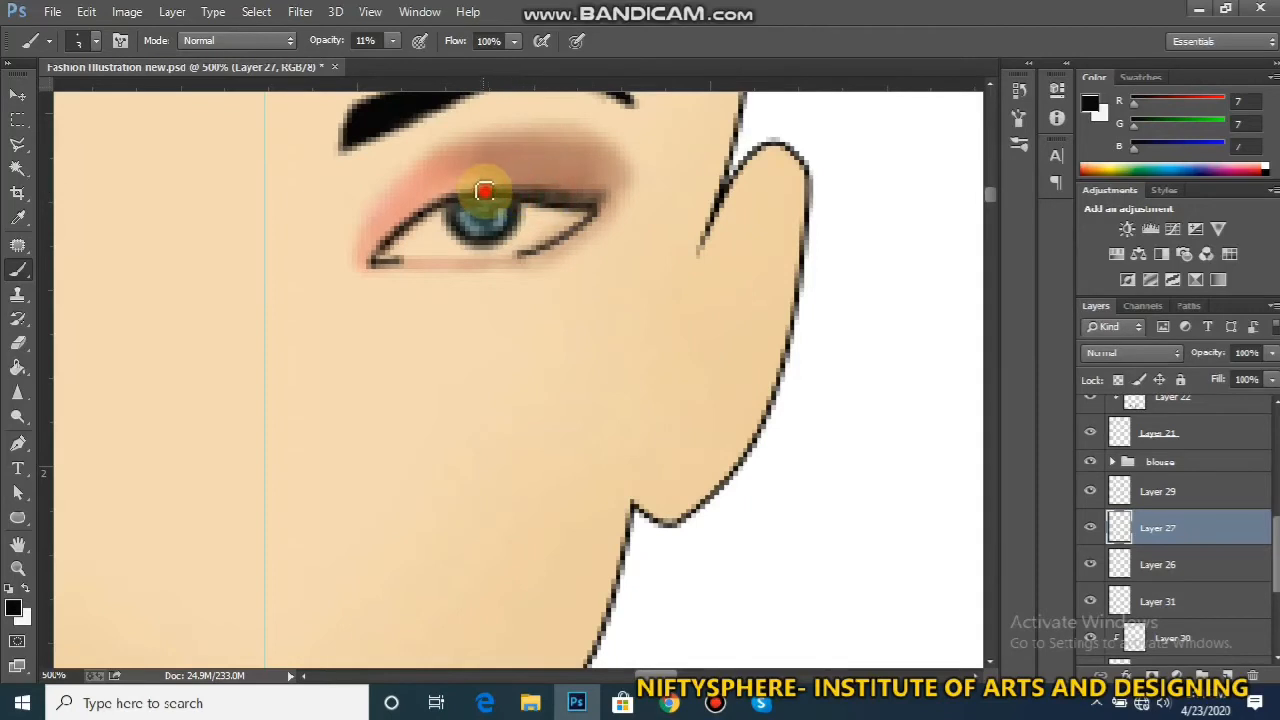
drag(462, 193, 480, 191)
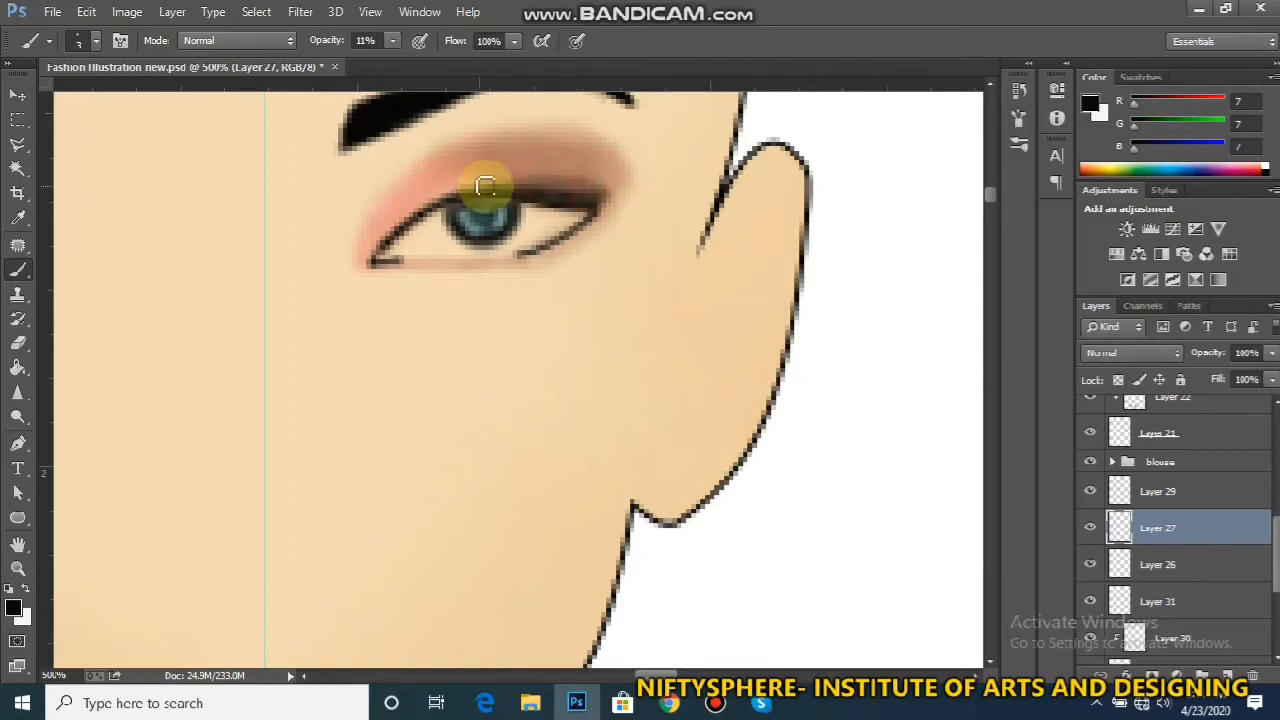
mouse_move(474, 192)
mouse_down()
mouse_move(512, 191)
mouse_move(459, 199)
mouse_move(553, 191)
mouse_up()
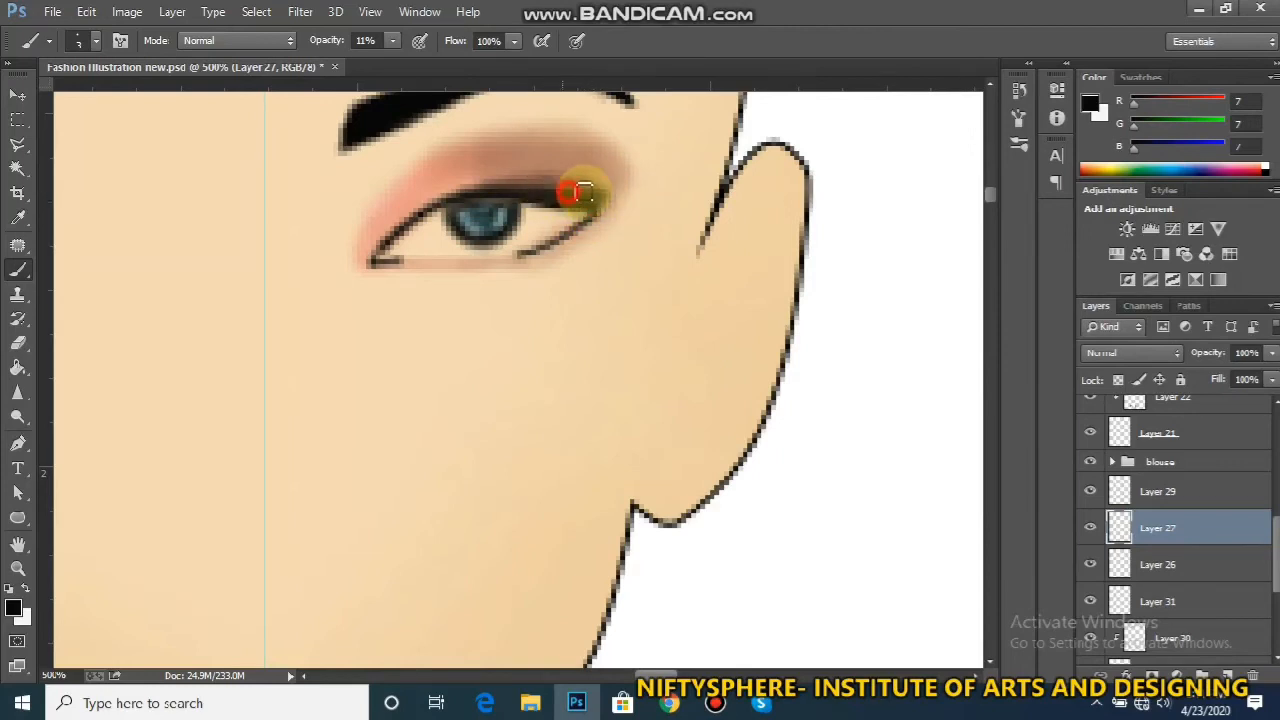
mouse_move(510, 190)
mouse_down()
mouse_move(469, 197)
mouse_move(544, 194)
mouse_move(469, 190)
mouse_move(543, 191)
mouse_move(478, 189)
mouse_move(504, 186)
mouse_move(551, 192)
mouse_move(475, 192)
mouse_move(569, 195)
mouse_up()
mouse_move(572, 196)
mouse_down()
mouse_move(495, 184)
mouse_move(602, 200)
mouse_up()
Darken the lower lash line and the outer corner of the eye with the same soft black brush
mouse_move(390, 259)
mouse_down()
mouse_move(545, 248)
mouse_move(519, 257)
mouse_move(598, 215)
mouse_up()
drag(597, 219, 527, 251)
drag(598, 212, 603, 206)
click(607, 205)
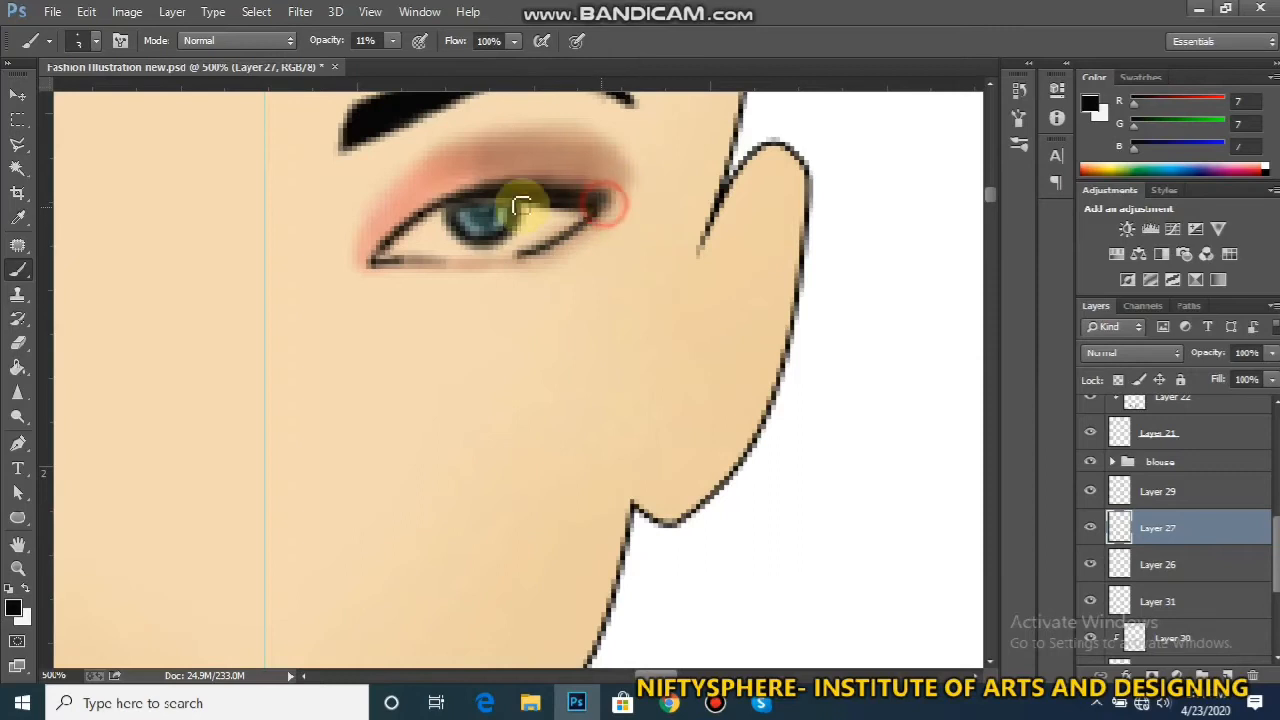
Set the foreground colour to dark brown (RGB 75, 53, 53) and paint a faint crease above the eyelid with a 1 px brush
click(13, 607)
click(903, 541)
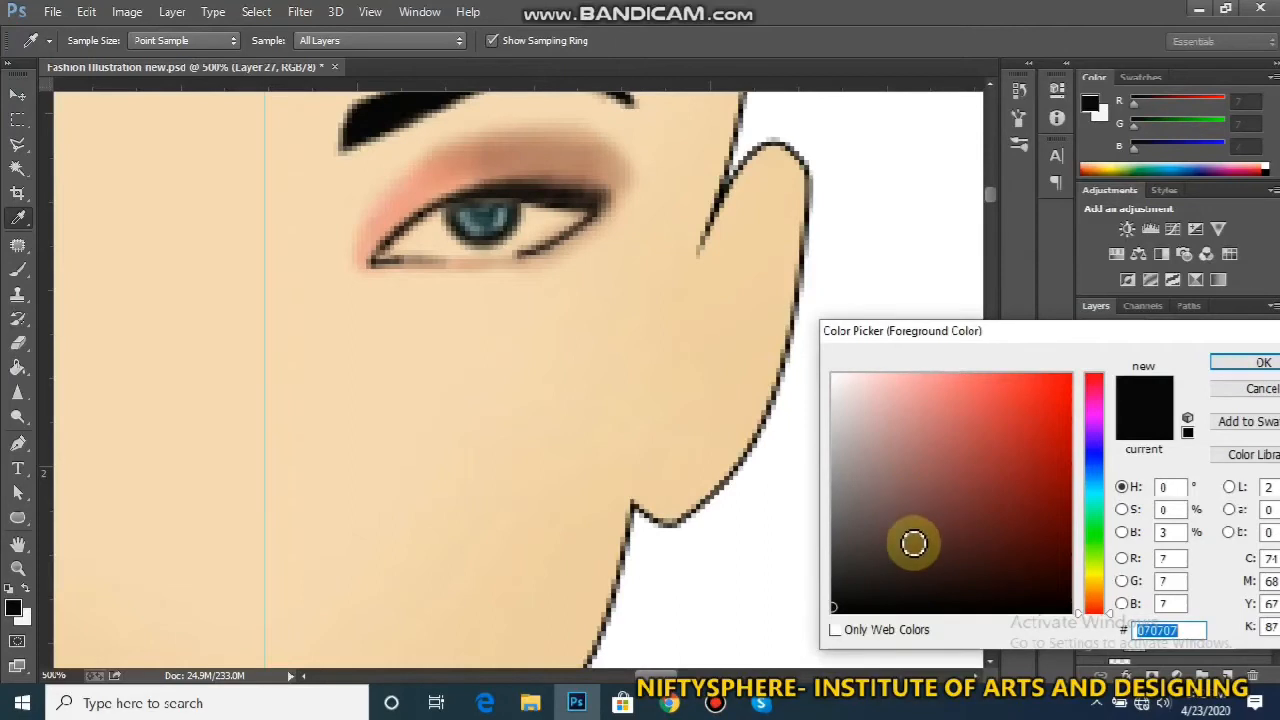
click(1258, 363)
mouse_move(381, 206)
mouse_down()
mouse_move(526, 147)
mouse_move(607, 172)
mouse_move(510, 157)
mouse_move(580, 155)
mouse_move(605, 172)
mouse_move(562, 152)
mouse_move(504, 152)
mouse_move(588, 162)
mouse_move(540, 148)
mouse_move(454, 163)
mouse_move(501, 151)
mouse_move(483, 151)
mouse_move(428, 179)
mouse_move(444, 180)
mouse_up()
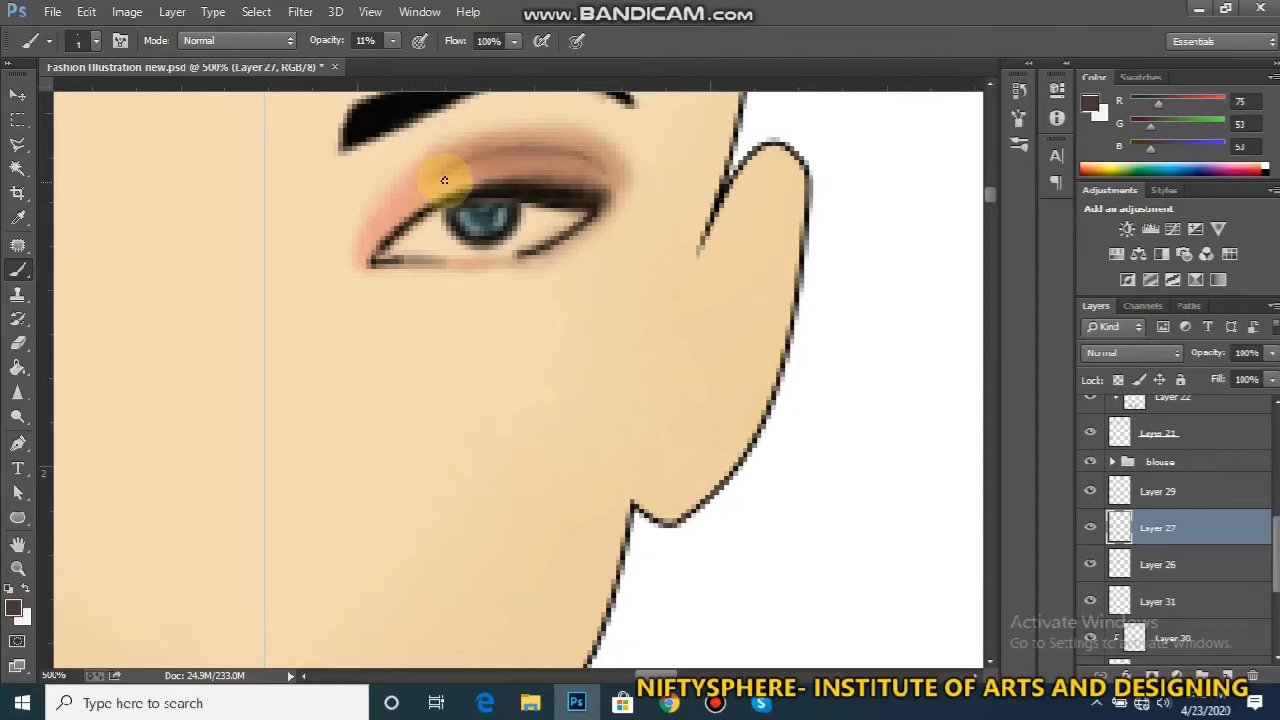
Sample browns from the eyeshadow and blend the crease from the inner eyelid to its outer end
alt+click(500, 164)
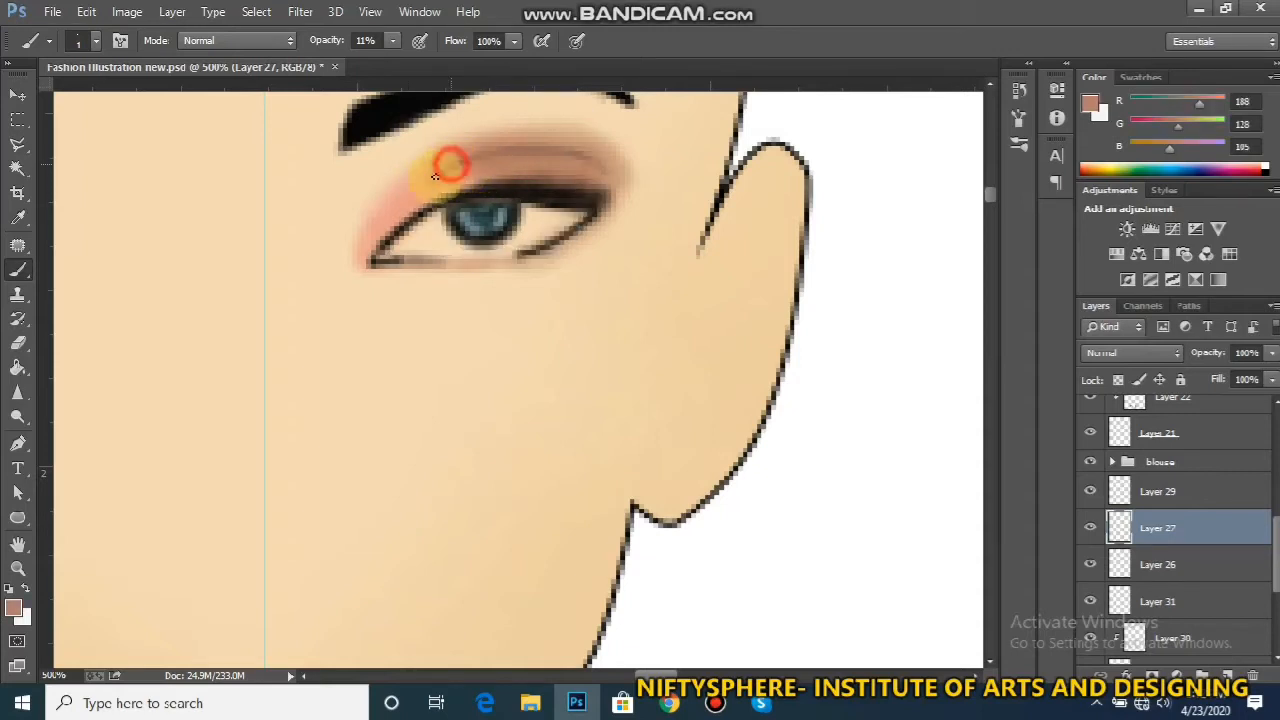
mouse_move(433, 176)
mouse_down()
mouse_move(382, 232)
mouse_move(399, 206)
mouse_move(386, 220)
mouse_move(510, 154)
mouse_move(456, 164)
mouse_move(475, 156)
mouse_move(386, 214)
mouse_move(421, 181)
mouse_move(355, 250)
mouse_move(462, 162)
mouse_move(505, 145)
mouse_move(470, 162)
mouse_move(514, 151)
mouse_move(502, 149)
mouse_move(491, 151)
mouse_move(588, 156)
mouse_up()
alt+click(582, 167)
drag(582, 159, 594, 154)
Review the shaded eye against the whole figure and again at close range
key(ctrl+minus)
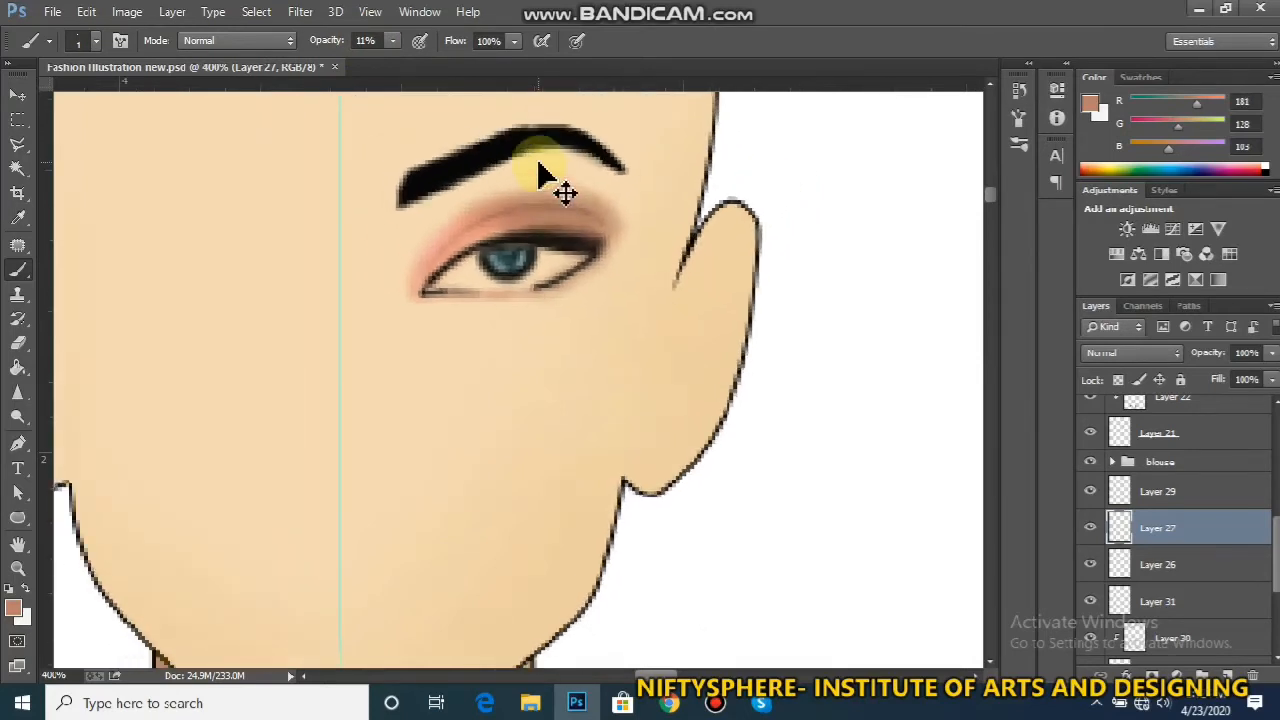
key(ctrl+minus)
key(ctrl+minus)
key(ctrl+minus)
key(ctrl+minus)
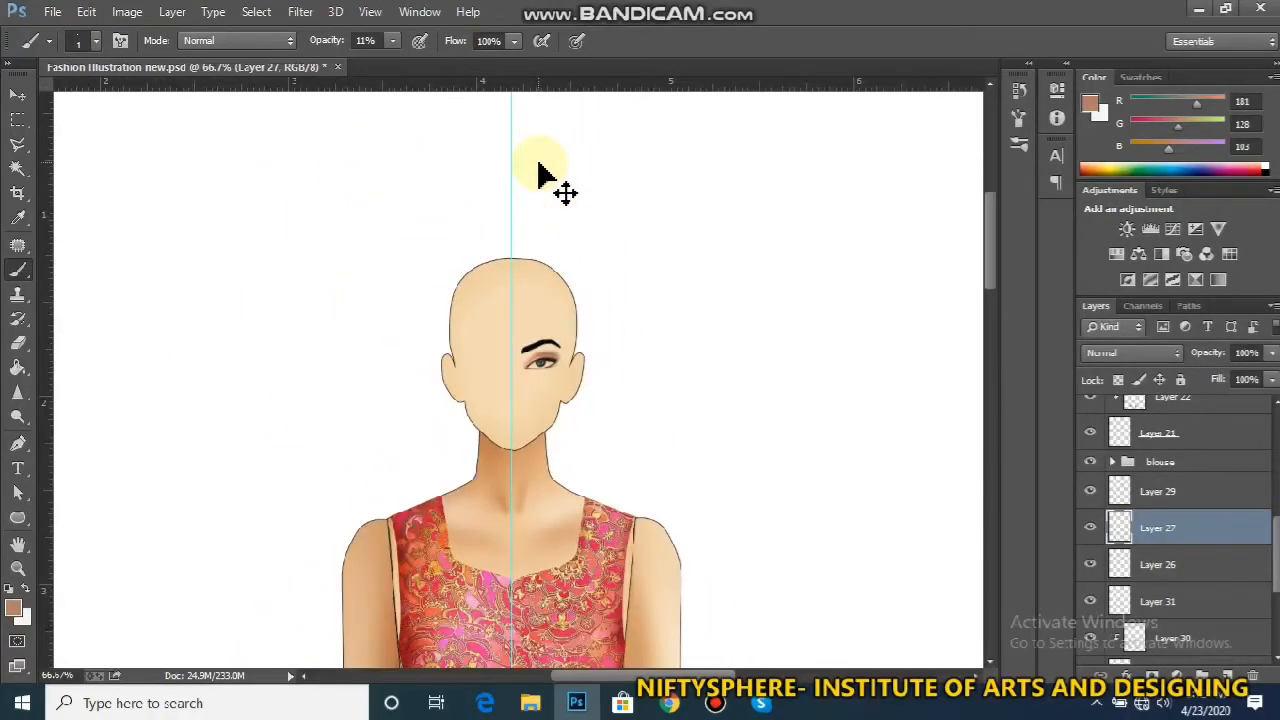
key(ctrl+plus)
key(ctrl+plus)
key(ctrl+plus)
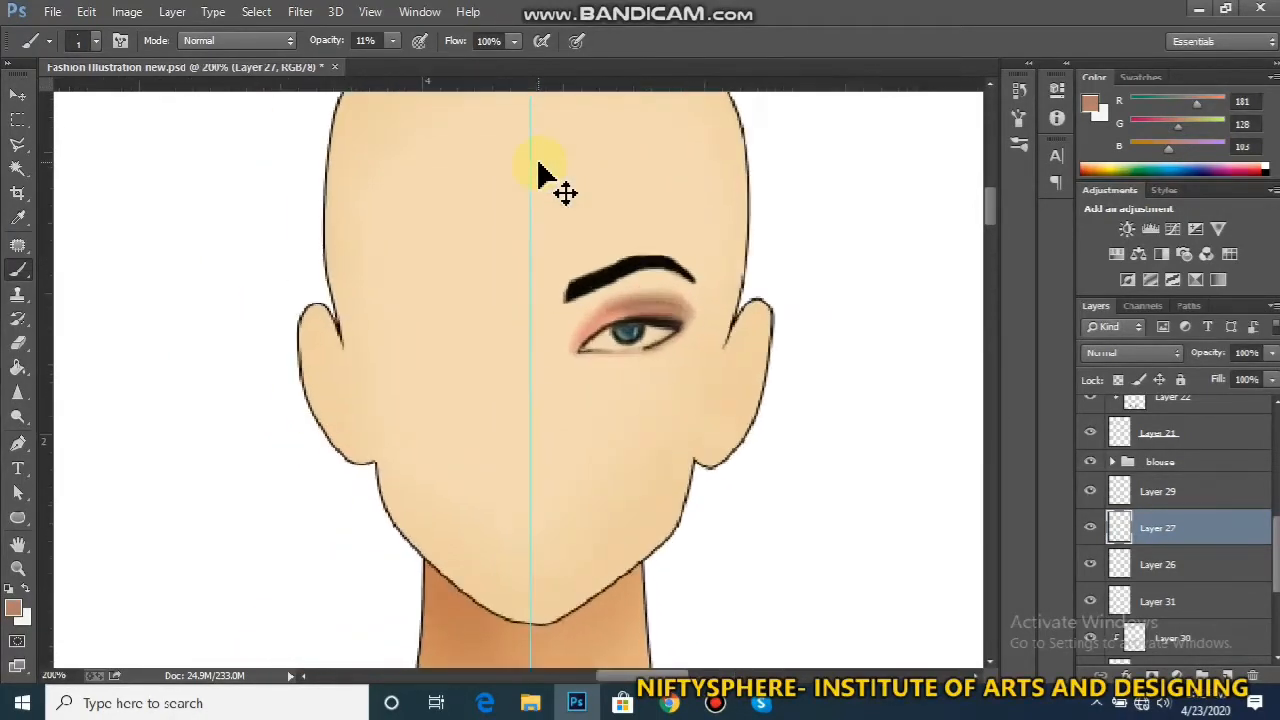
Identify the iris layers by toggling visibility, select eyeball and its clipped Layer 30 together, and scale them up slightly with Free Transform
scroll(1197, 522, down, 2)
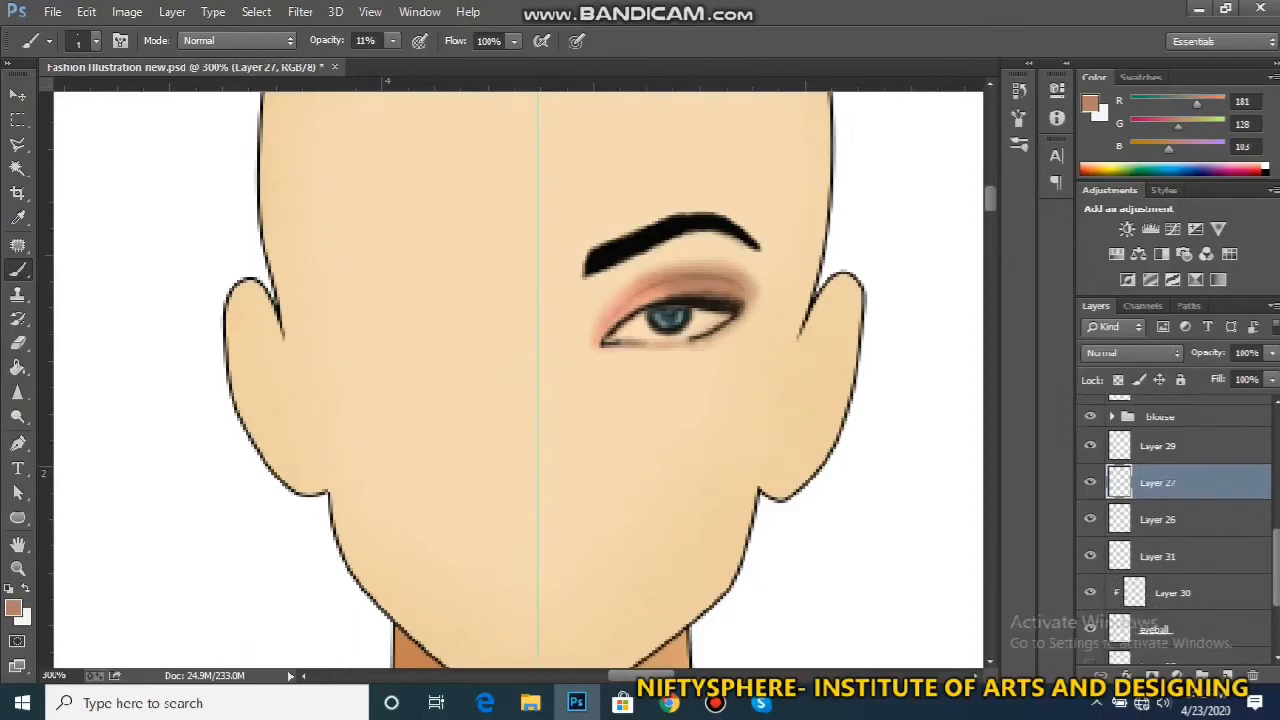
click(1092, 557)
click(1092, 557)
scroll(1264, 490, down, 2)
click(1090, 563)
click(1090, 563)
click(1200, 563)
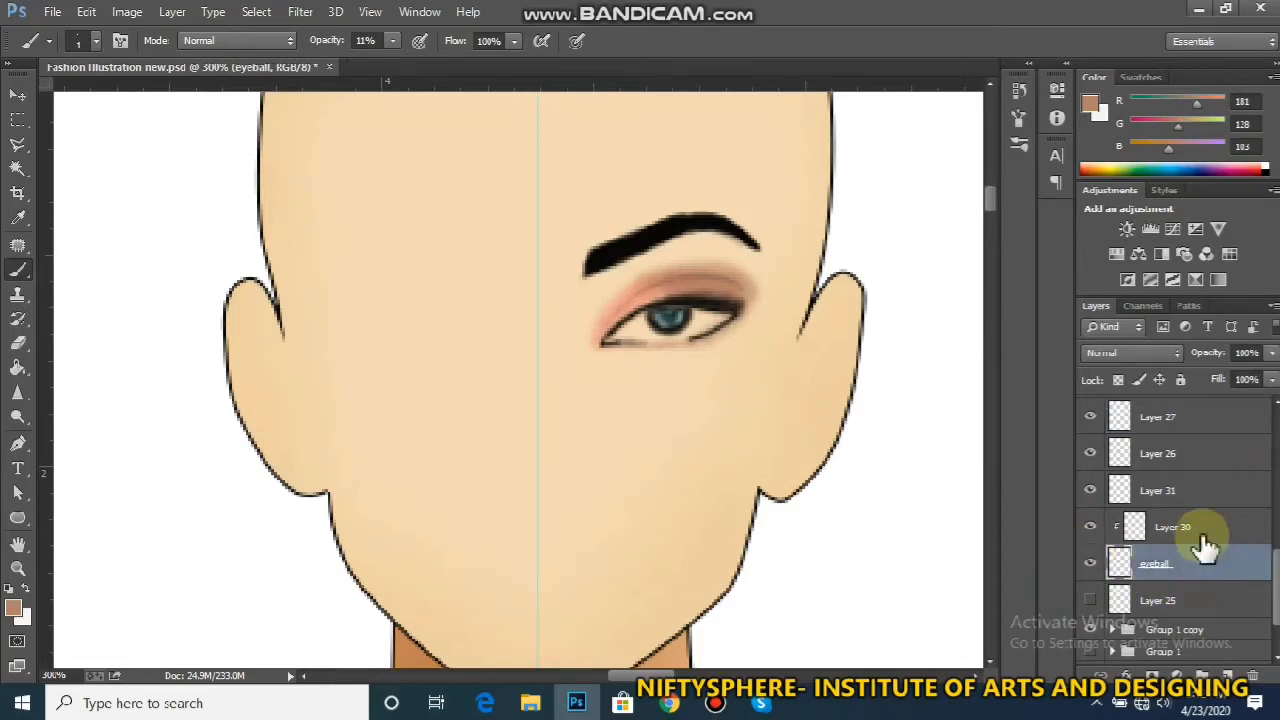
shift+click(1200, 540)
key(ctrl+t)
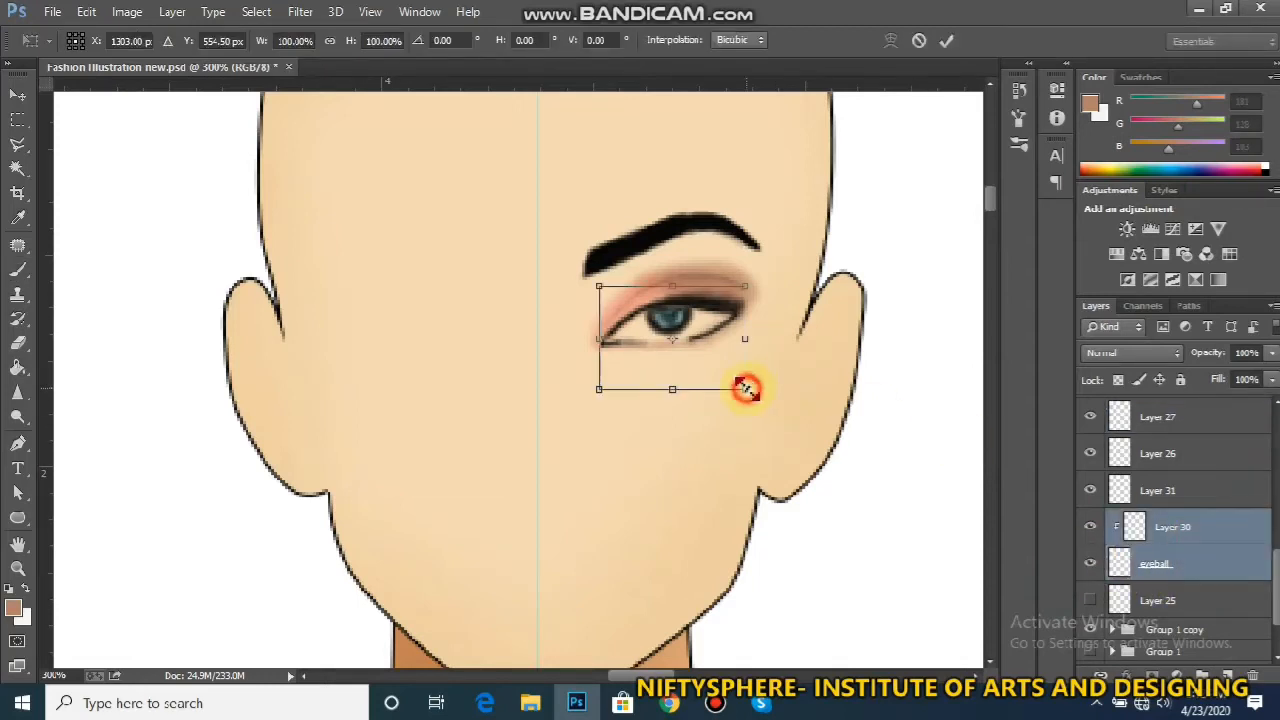
drag(745, 388, 757, 390)
key(Return)
key(b)
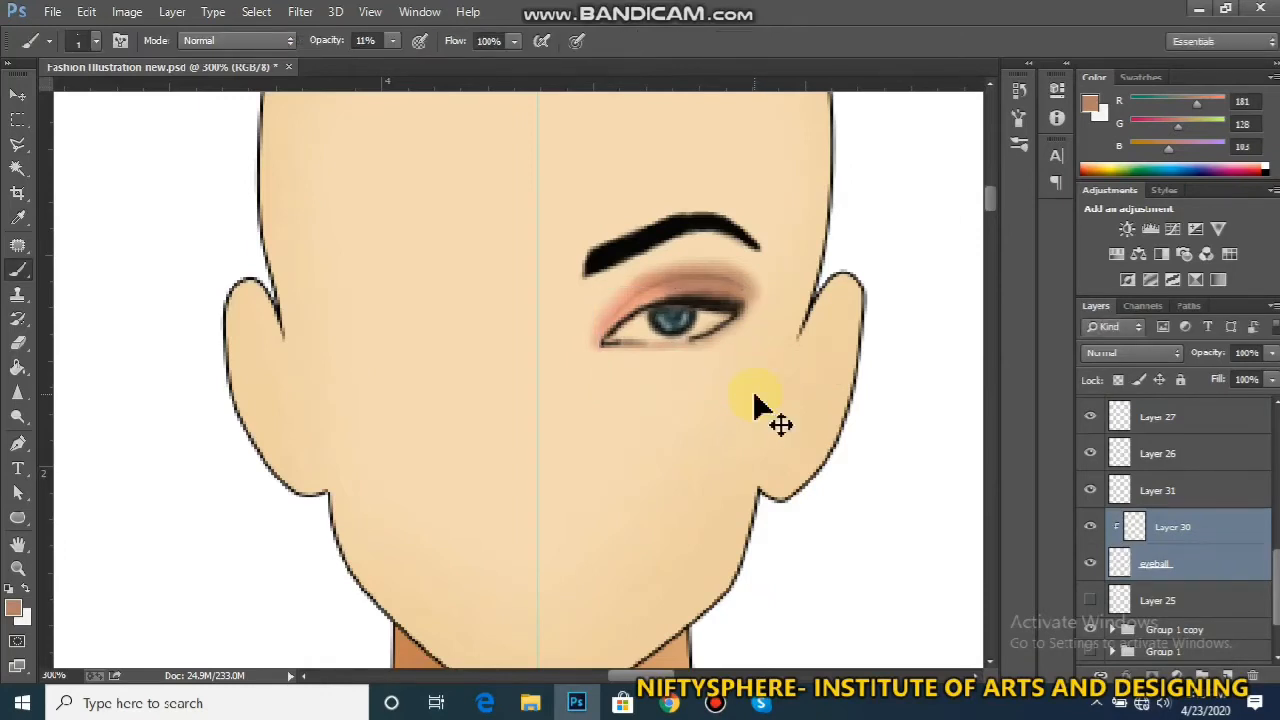
Sample the eyebrow's black and shade the top of the iris on the eyeball layer with a 5 px brush at 11% opacity
key(ctrl+minus)
key(ctrl+minus)
key(ctrl+minus)
key(ctrl+minus)
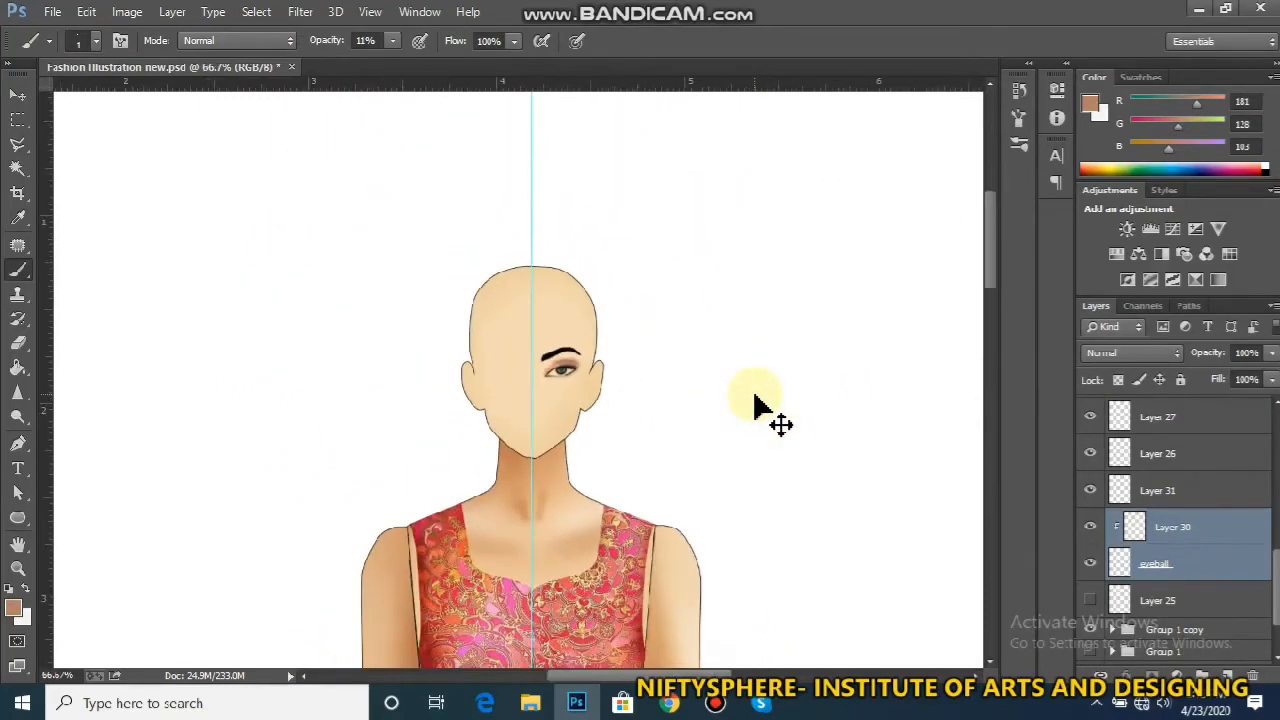
key(ctrl+plus)
key(ctrl+plus)
key(ctrl+plus)
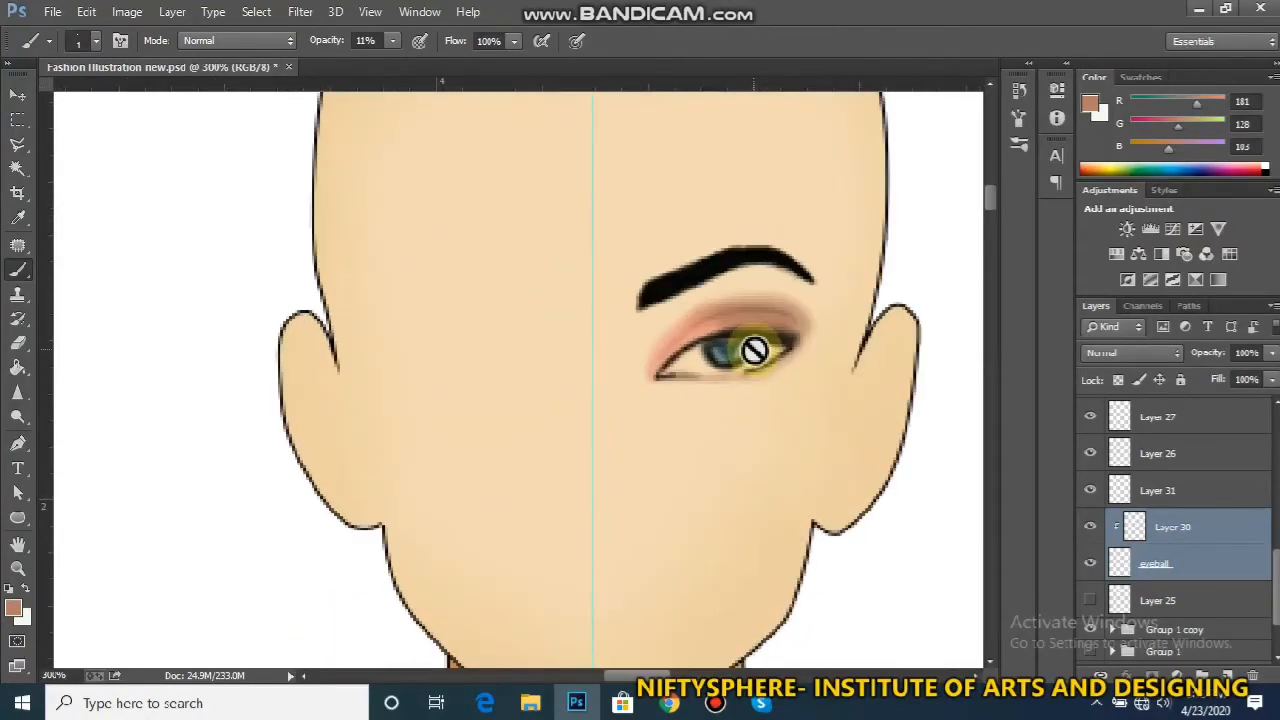
click(1190, 560)
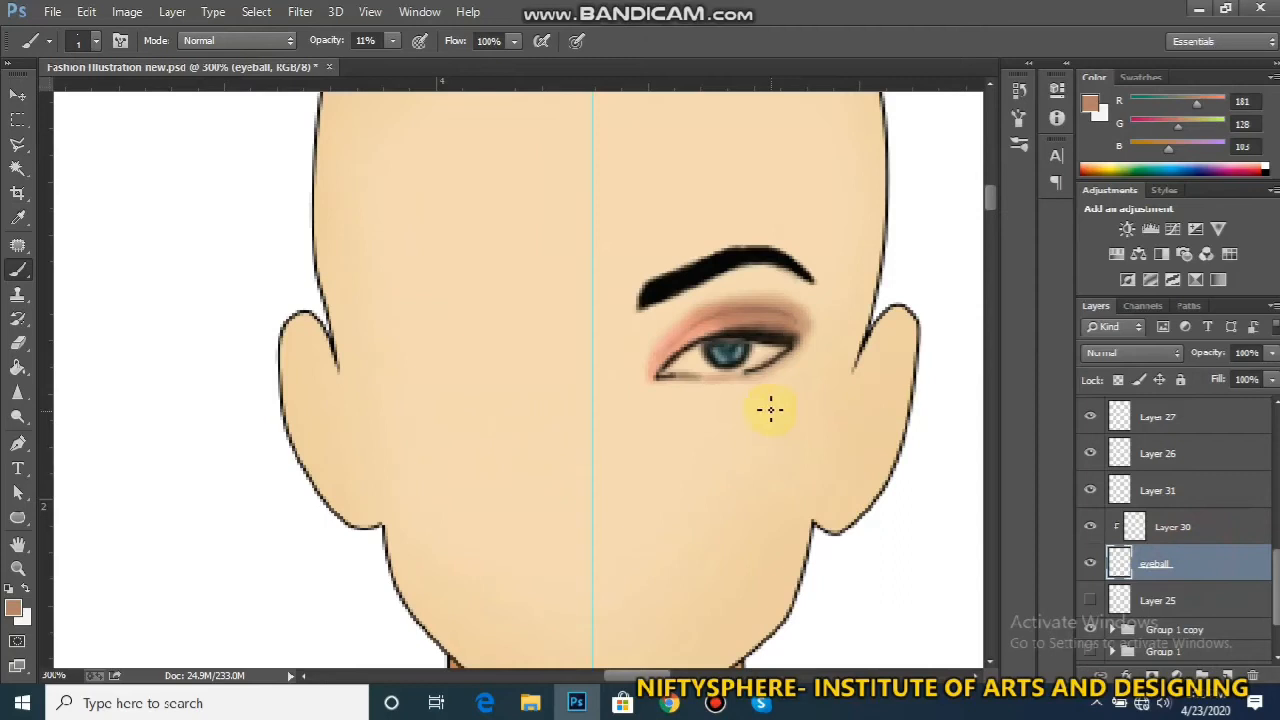
alt+click(683, 281)
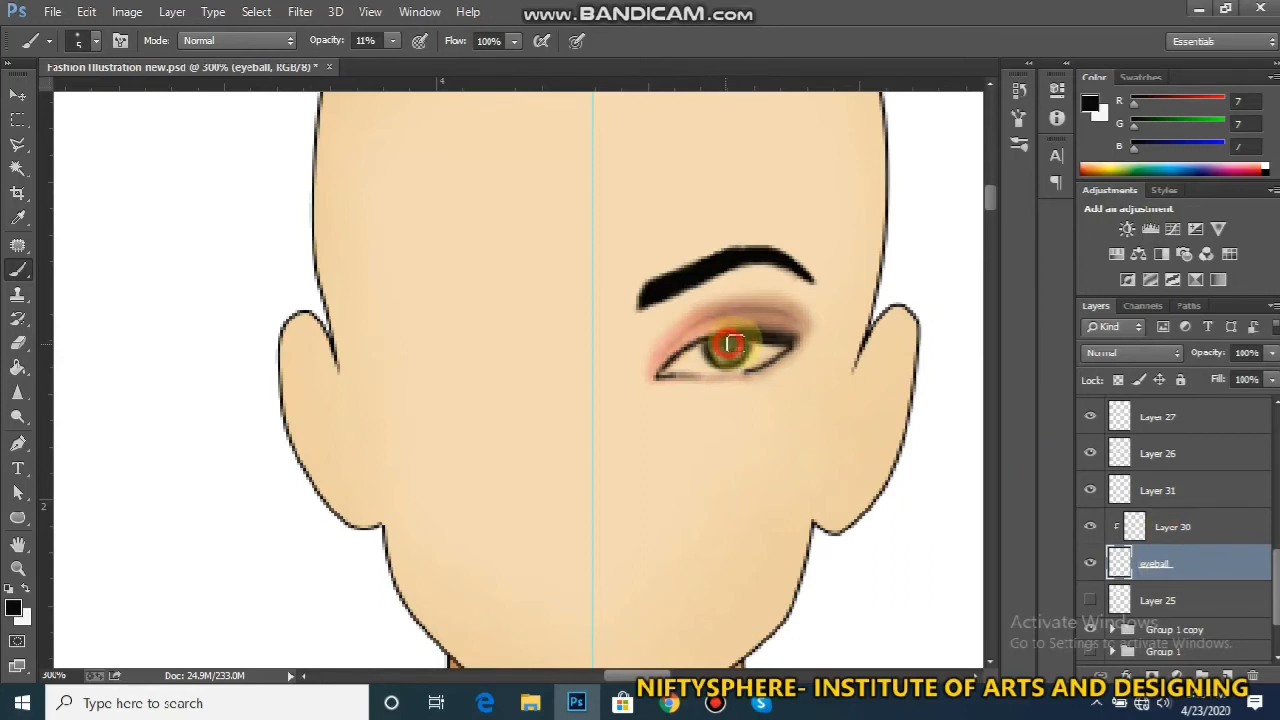
drag(741, 343, 717, 345)
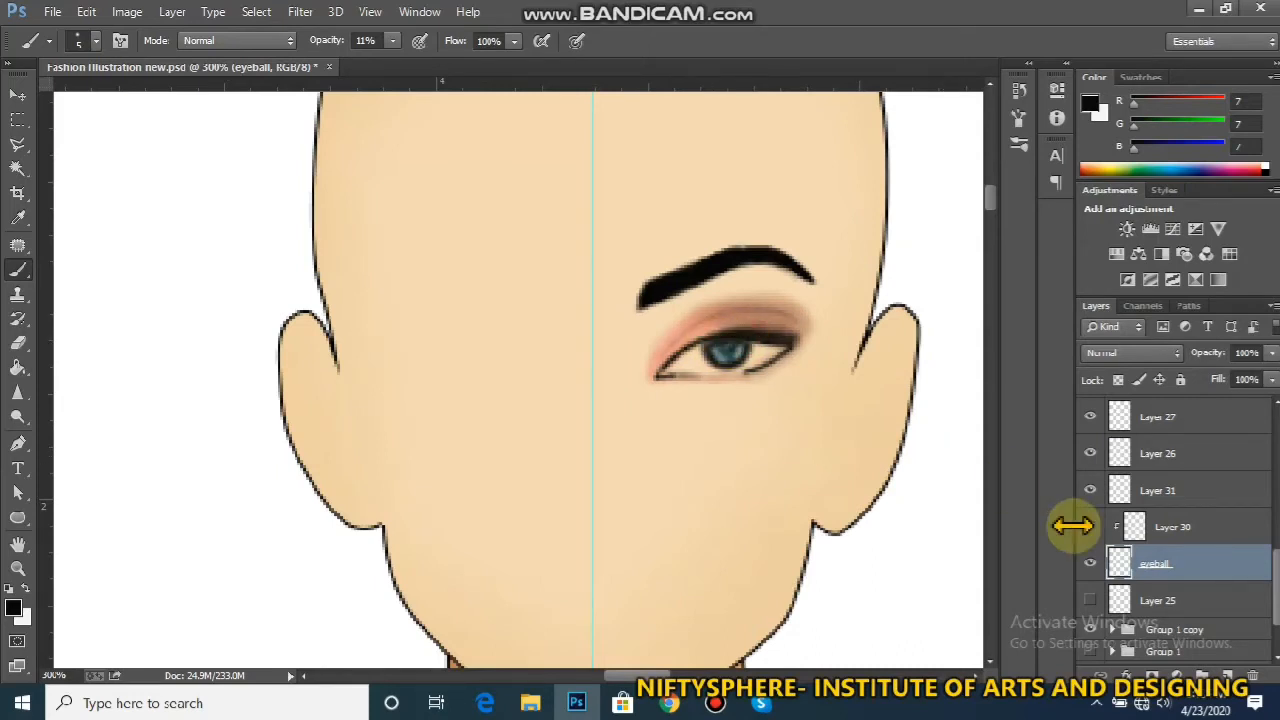
Brush the same soft black under the upper lid toward the outer corner and along the iris's lower edge on the eyeball layer
key(ctrl+minus)
key(ctrl+minus)
key(ctrl+minus)
key(ctrl+plus)
key(ctrl+plus)
key(ctrl+plus)
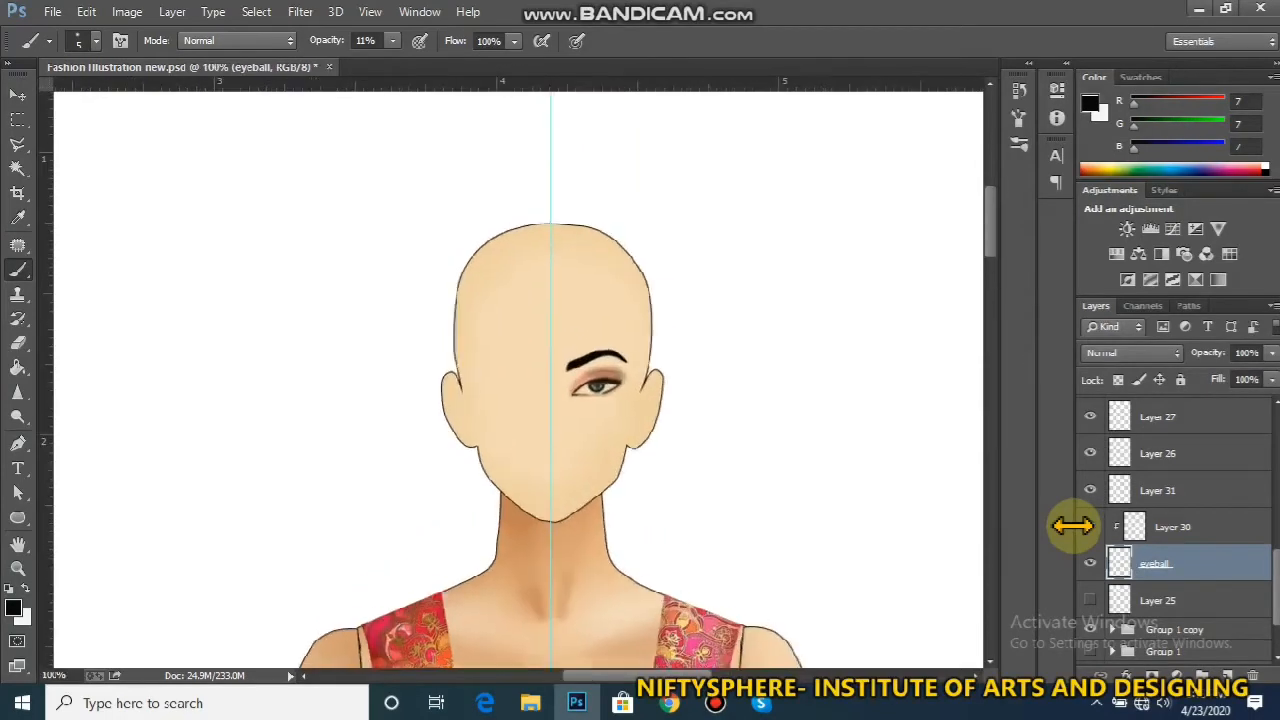
drag(776, 375, 795, 375)
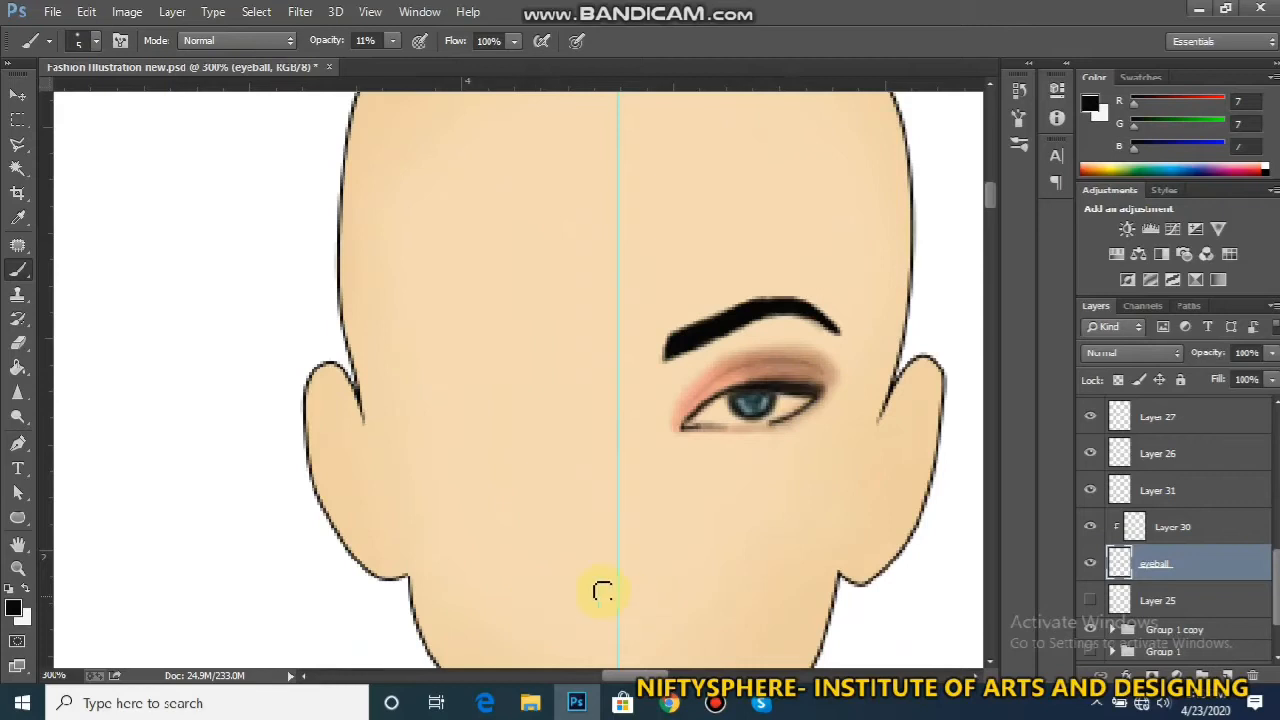
mouse_move(820, 369)
mouse_down()
mouse_move(762, 359)
mouse_move(824, 364)
mouse_move(709, 392)
mouse_up()
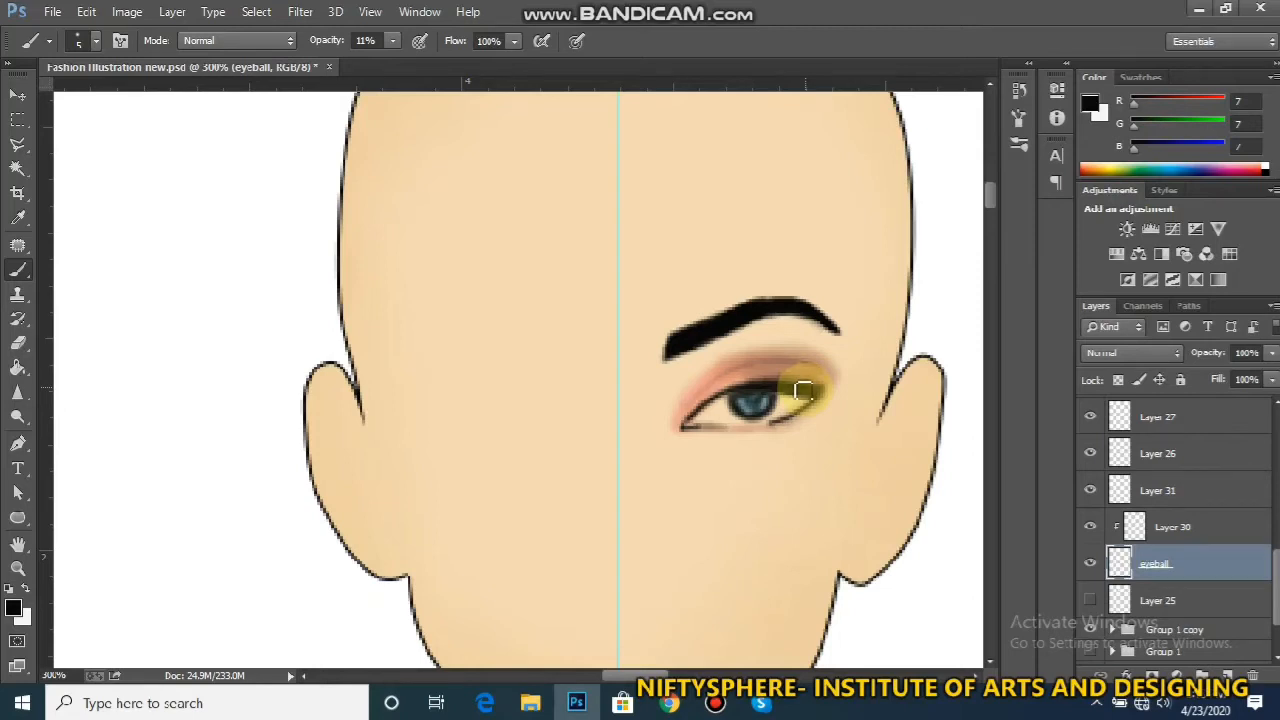
drag(803, 391, 760, 424)
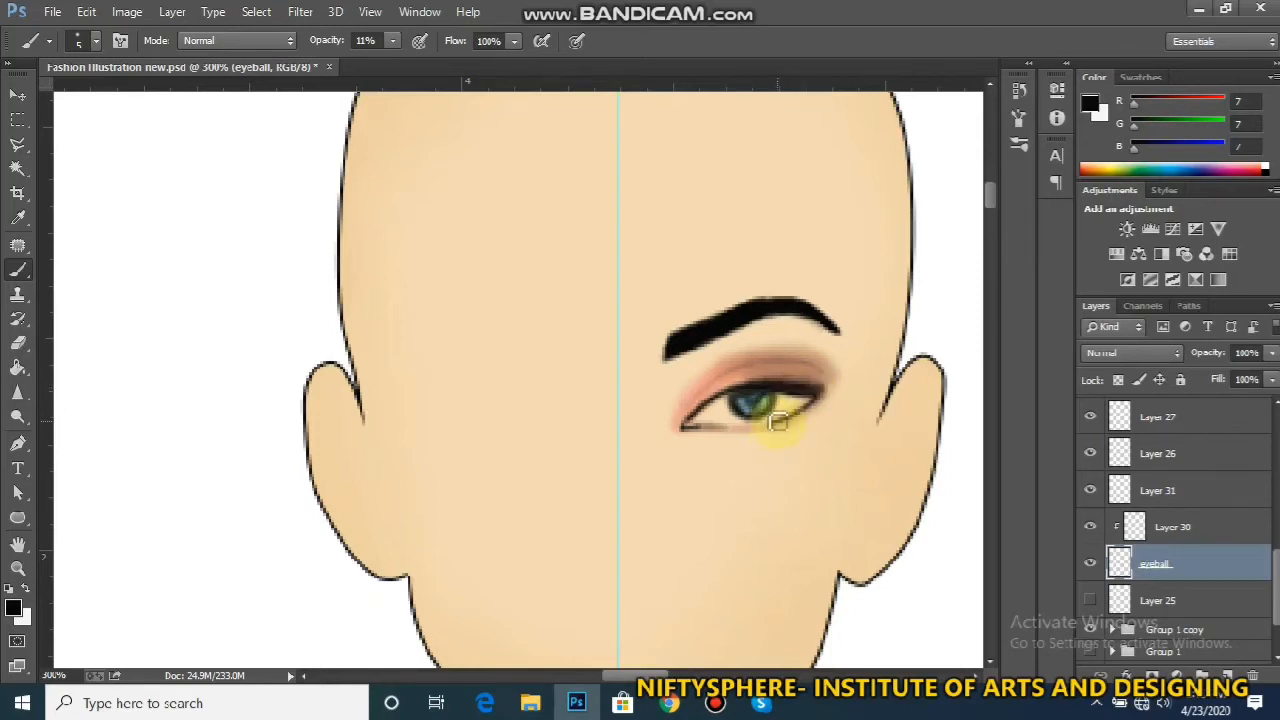
Toggle the visibility of Layers 26, 27 and 29 to identify their contents, and make Layer 29 active
click(1172, 453)
click(1090, 453)
click(1090, 453)
click(1090, 418)
click(1090, 418)
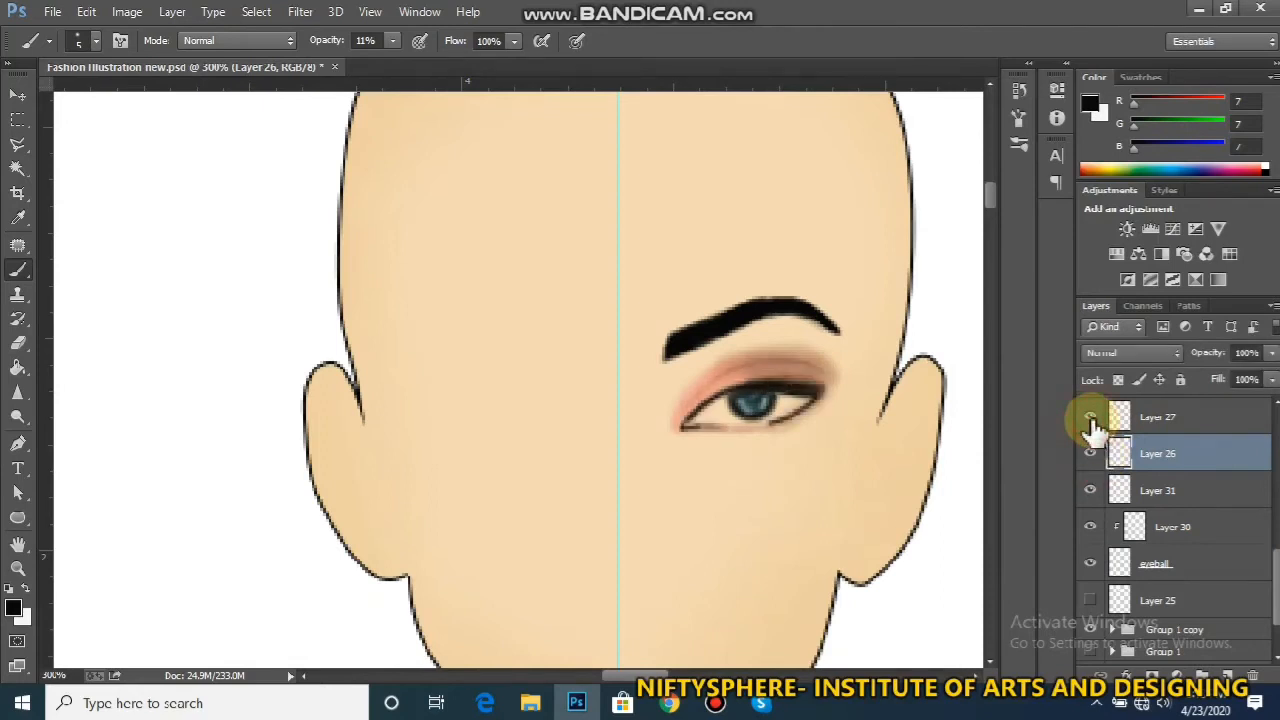
click(1160, 418)
scroll(1262, 530, up, 2)
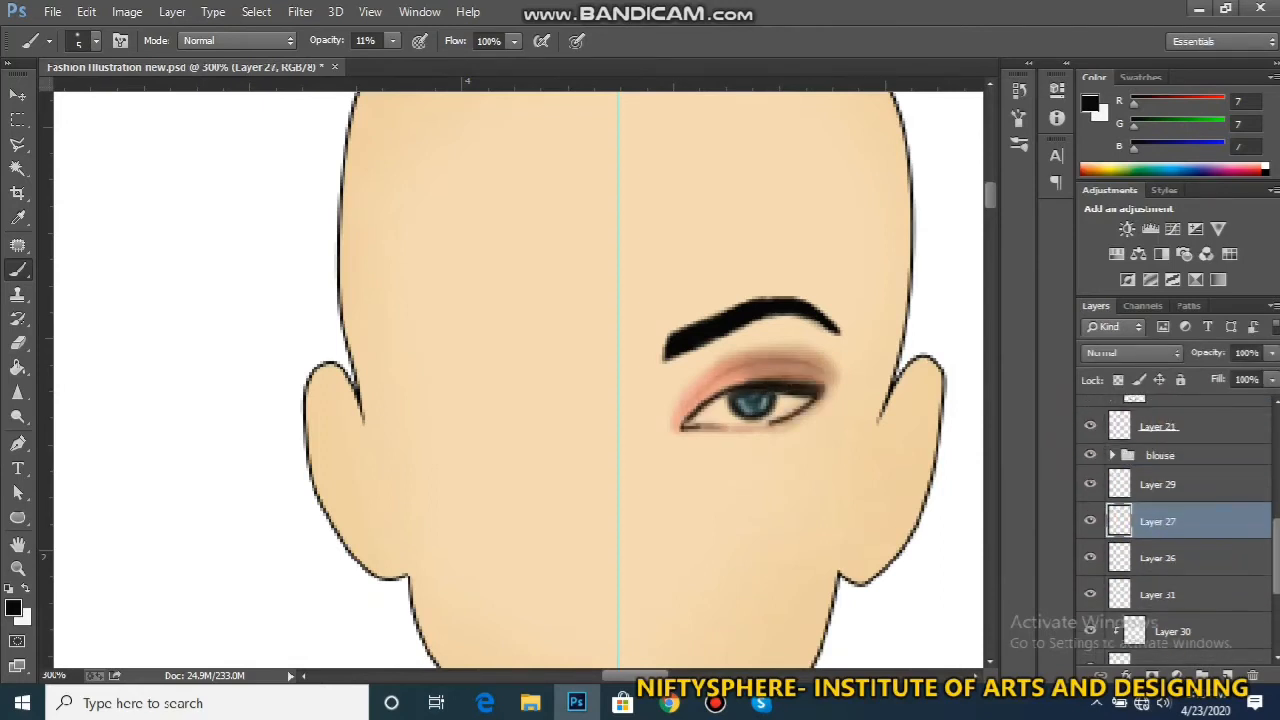
click(1208, 490)
click(1090, 484)
click(1090, 484)
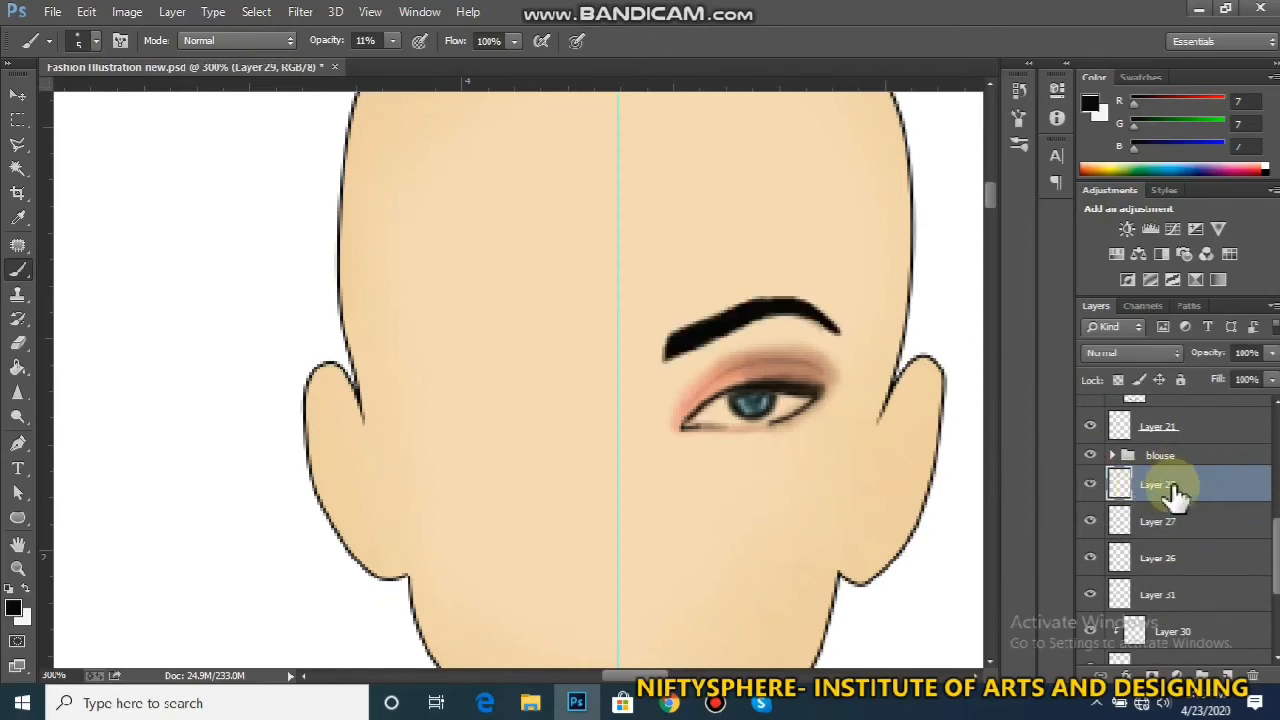
Sample a brown from the eyeshadow (RGB 179, 125, 102) and soften the lower lash line on Layer 29 with a 2 px brush
key(ctrl+plus)
key(ctrl+plus)
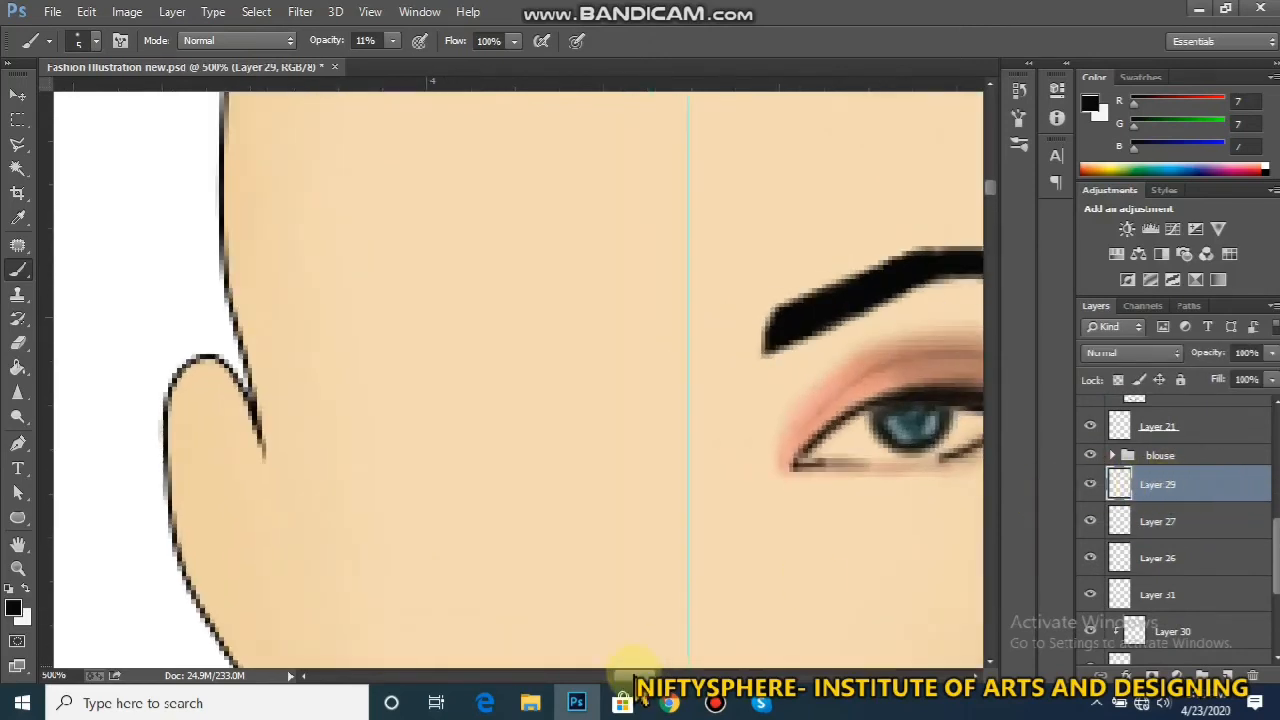
drag(634, 676, 655, 676)
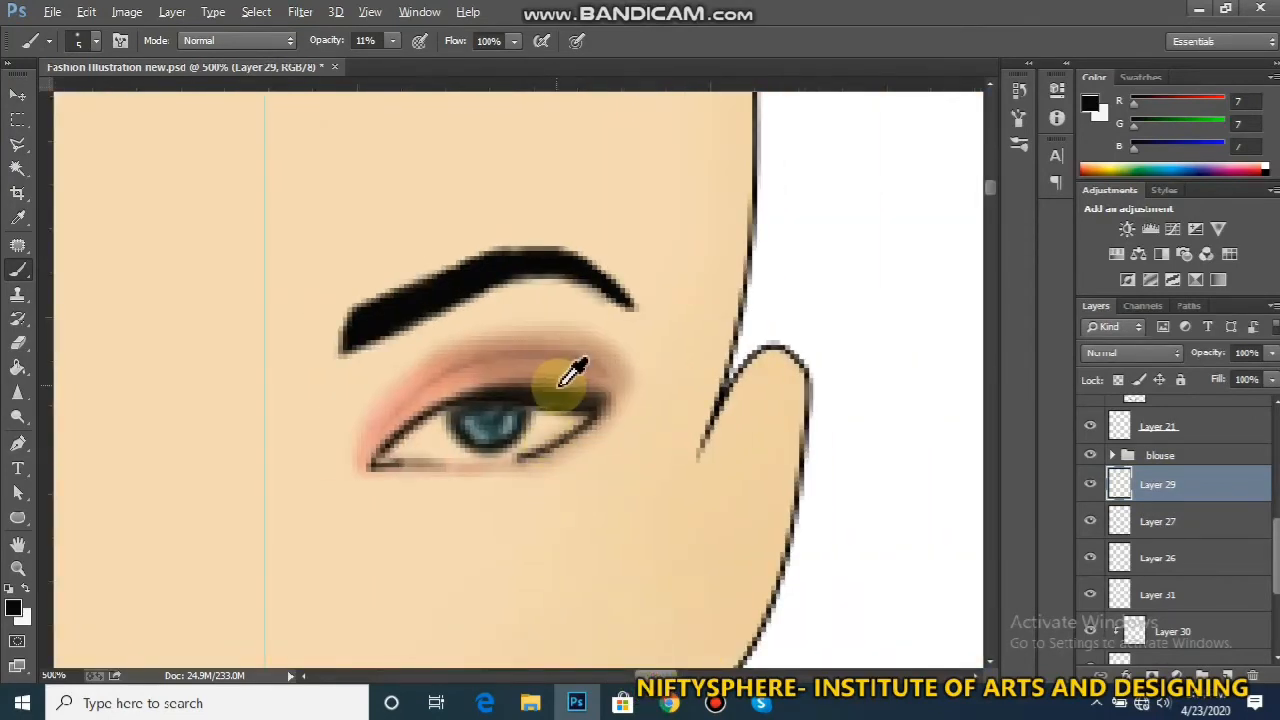
alt+click(575, 370)
mouse_move(500, 462)
mouse_down()
mouse_move(574, 430)
mouse_move(475, 462)
mouse_move(523, 460)
mouse_move(473, 462)
mouse_move(529, 460)
mouse_up()
mouse_move(412, 465)
mouse_down()
mouse_move(520, 470)
mouse_move(461, 459)
mouse_move(528, 450)
mouse_move(366, 457)
mouse_move(375, 466)
mouse_up()
drag(557, 448, 500, 466)
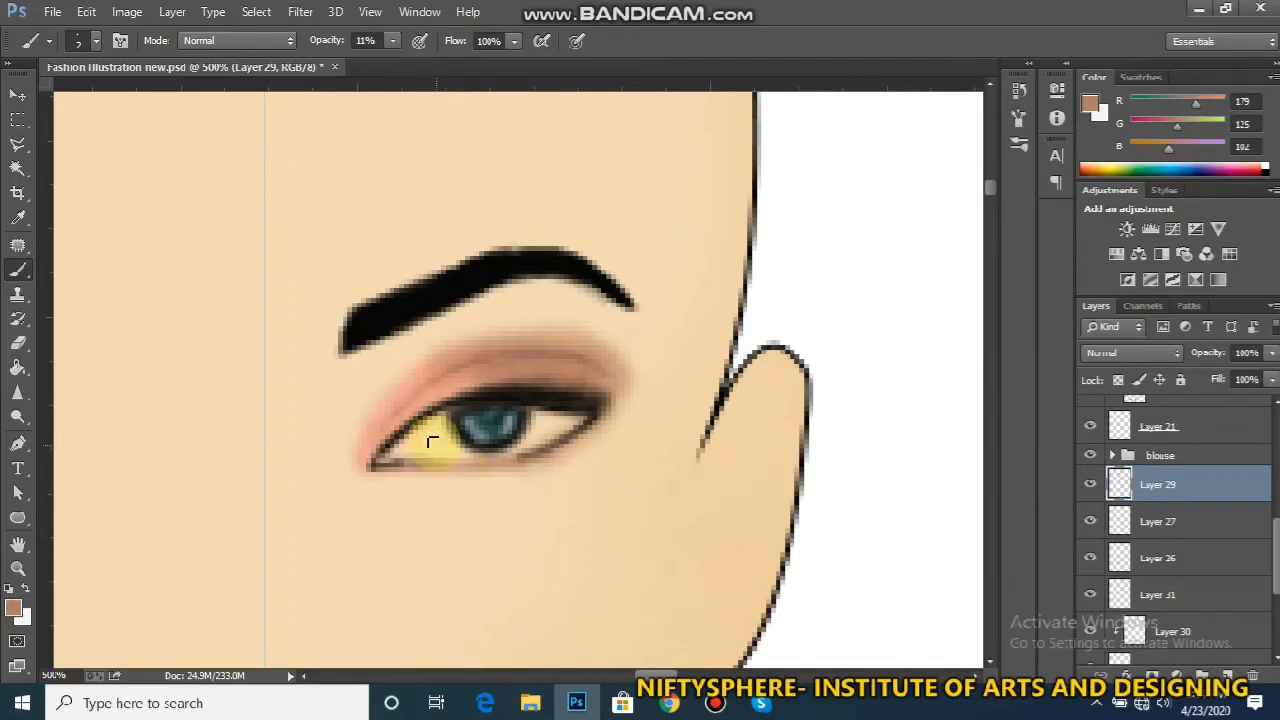
Set the foreground colour to white and brighten the white of the eye on both sides of the iris
alt+click(876, 279)
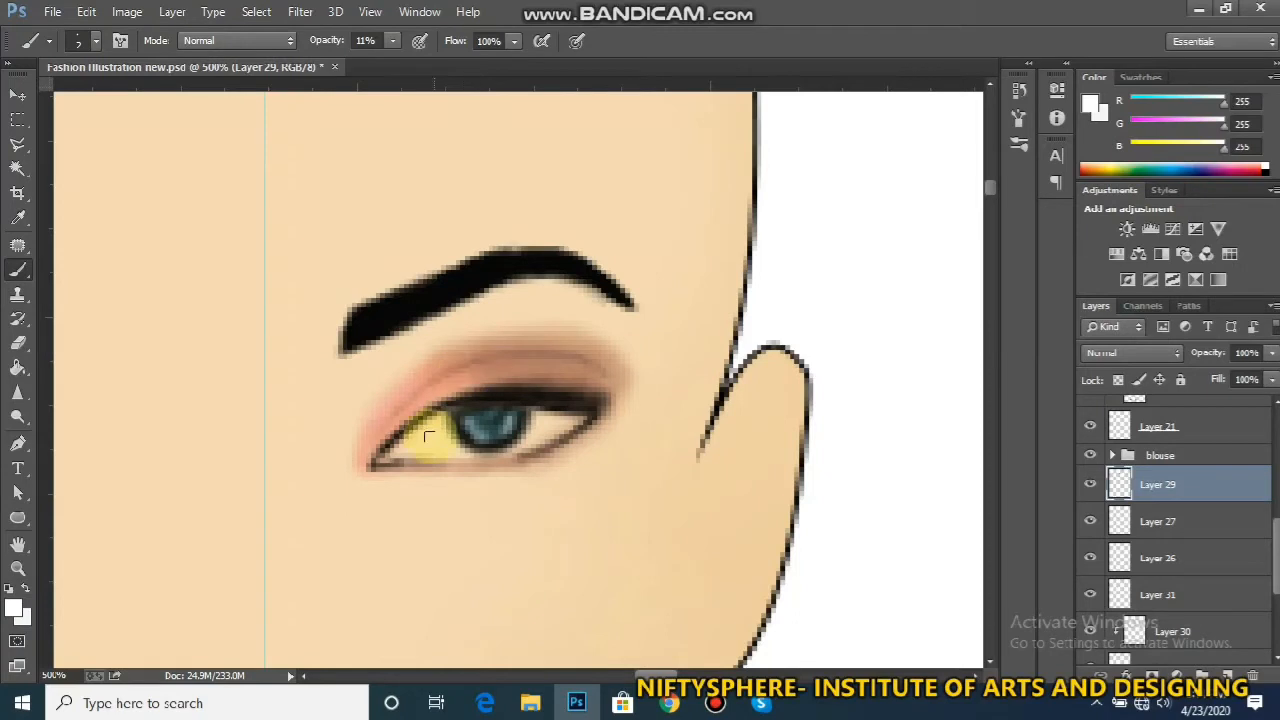
mouse_move(434, 421)
mouse_down()
mouse_move(451, 451)
mouse_move(424, 433)
mouse_move(400, 439)
mouse_move(447, 448)
mouse_move(413, 450)
mouse_move(438, 424)
mouse_move(450, 444)
mouse_move(424, 447)
mouse_move(462, 450)
mouse_move(437, 425)
mouse_move(389, 453)
mouse_up()
click(395, 454)
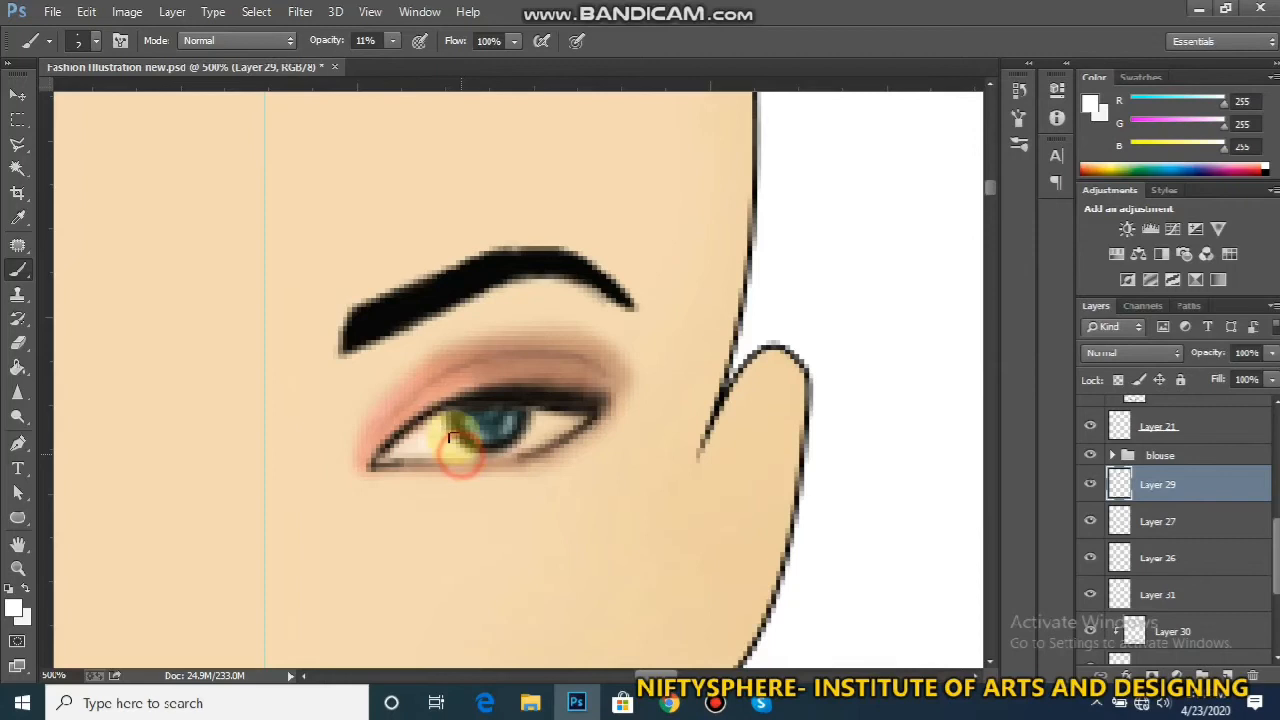
drag(431, 426, 410, 442)
mouse_move(532, 442)
mouse_down()
mouse_move(557, 438)
mouse_move(534, 444)
mouse_up()
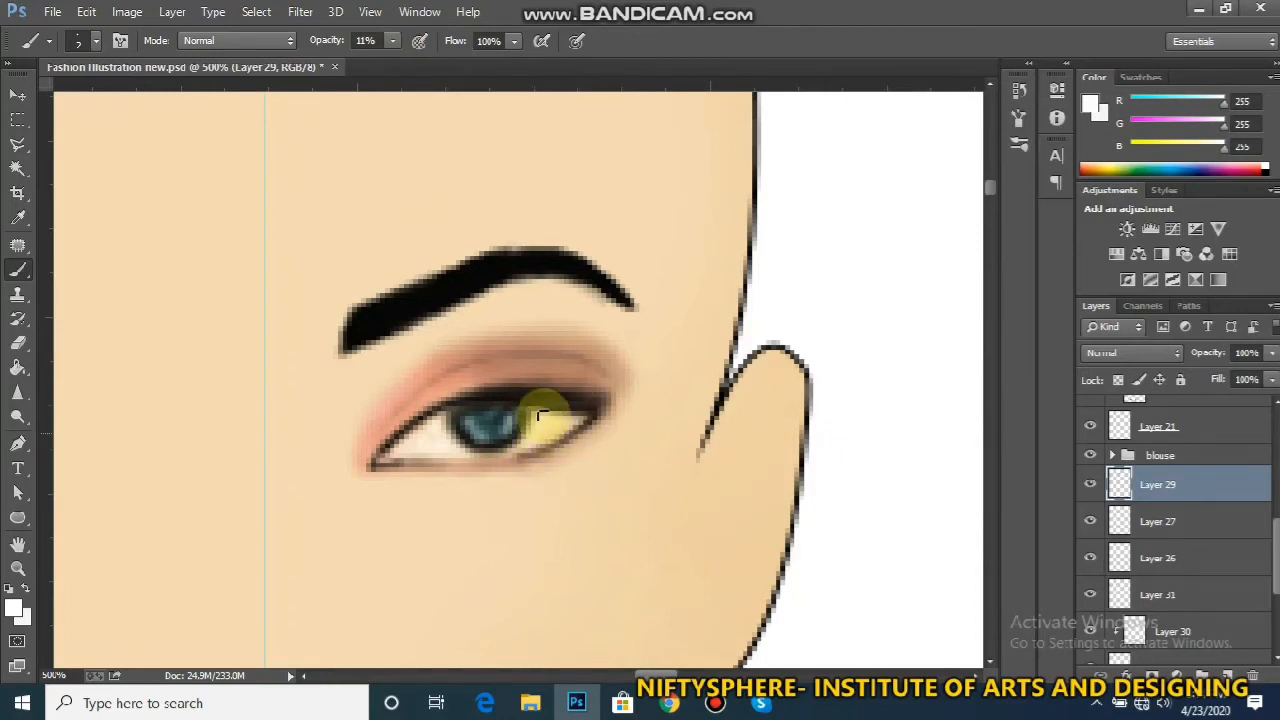
click(437, 422)
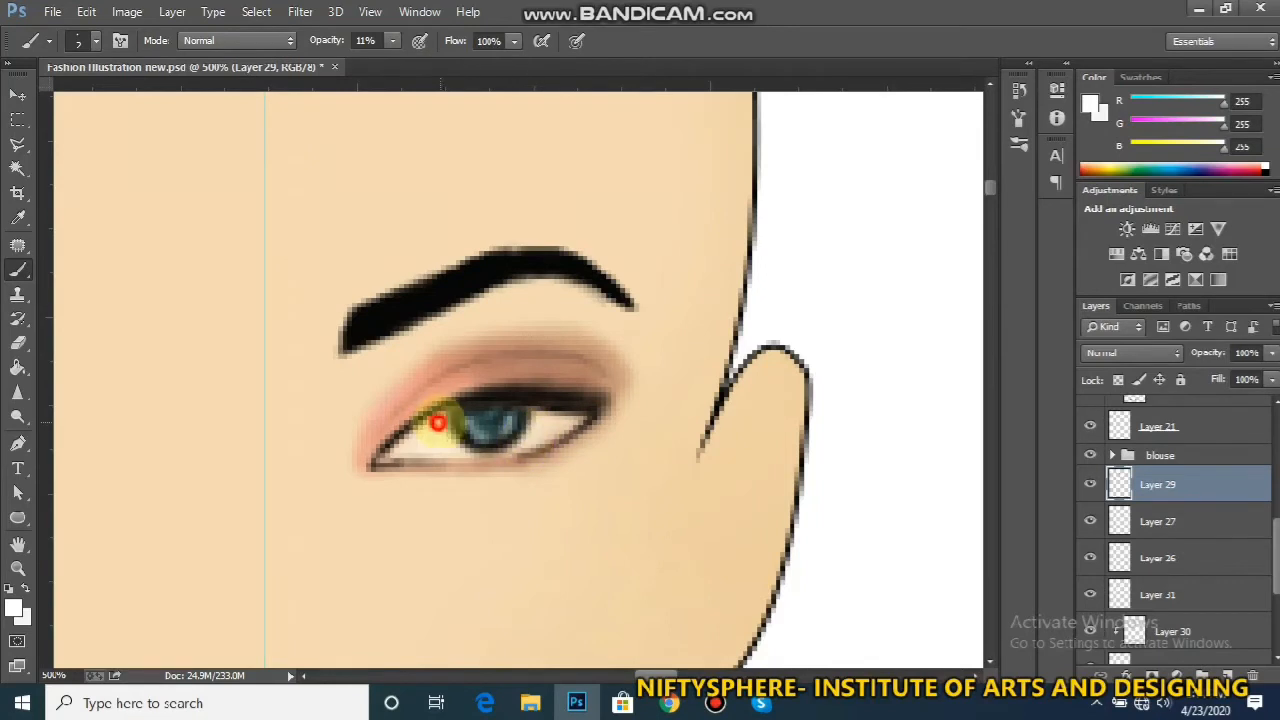
Add a new layer above Layer 29 and paint a soft white brow-bone highlight under the eyebrow's outer half with an 8 px brush
key(ctrl+minus)
key(ctrl+minus)
key(ctrl+minus)
key(ctrl+minus)
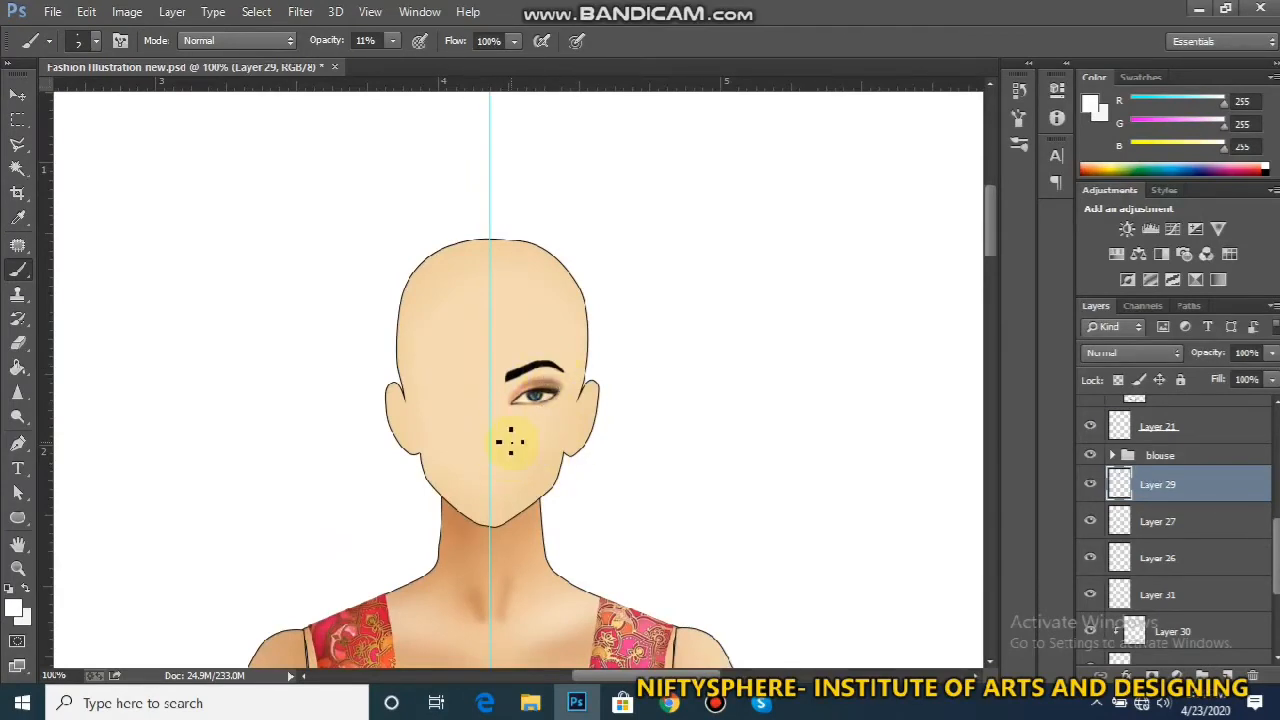
key(ctrl+plus)
key(ctrl+plus)
key(ctrl+plus)
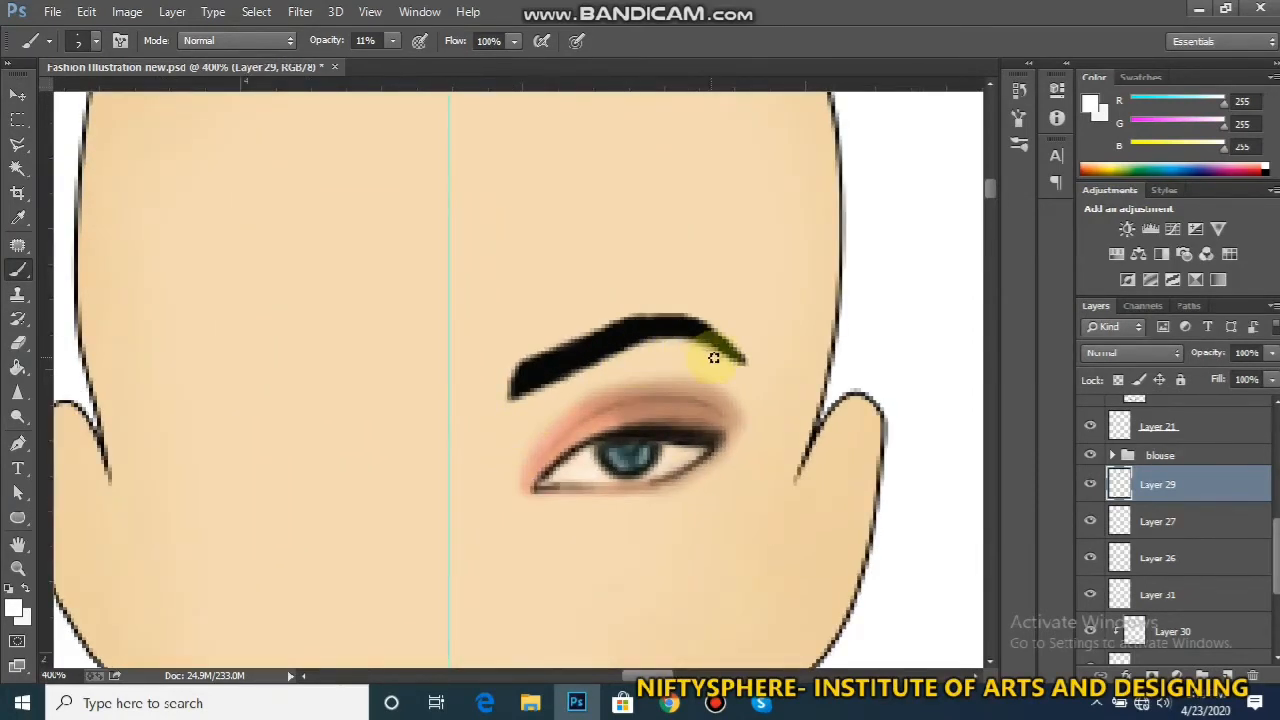
alt+click(899, 319)
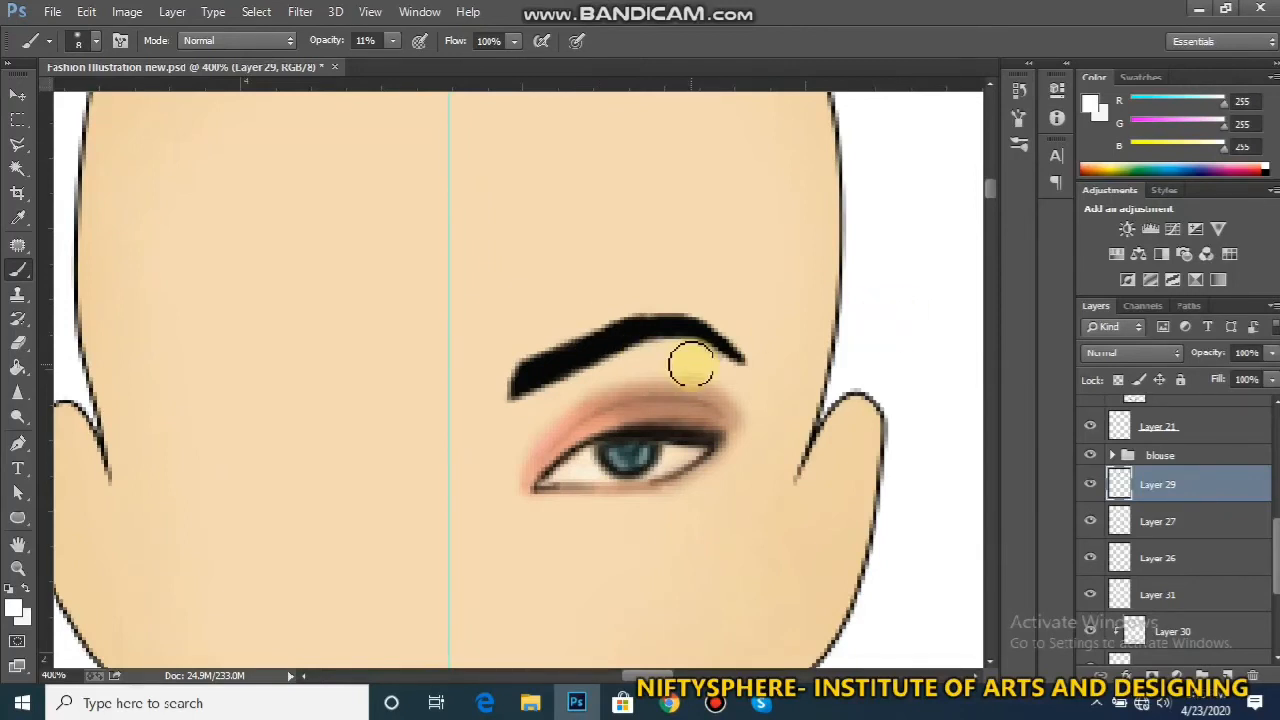
key(ctrl+shift+n)
key(Return)
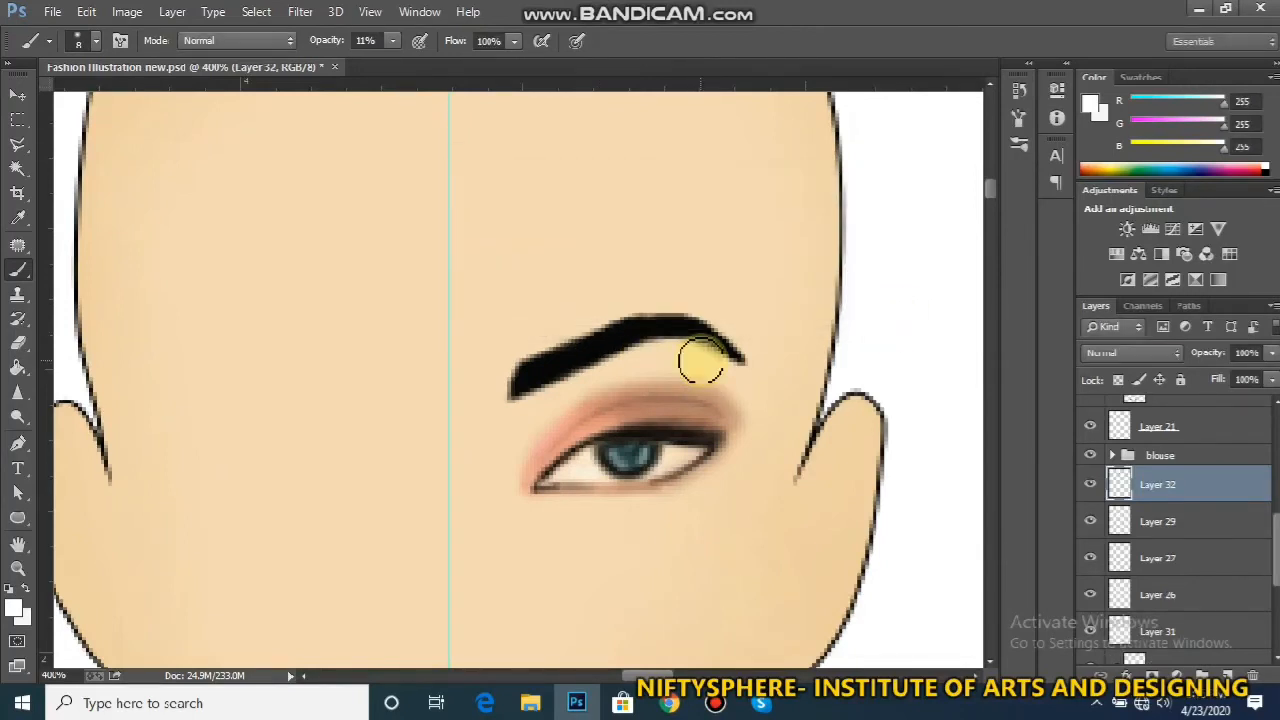
click(709, 364)
drag(709, 364, 650, 360)
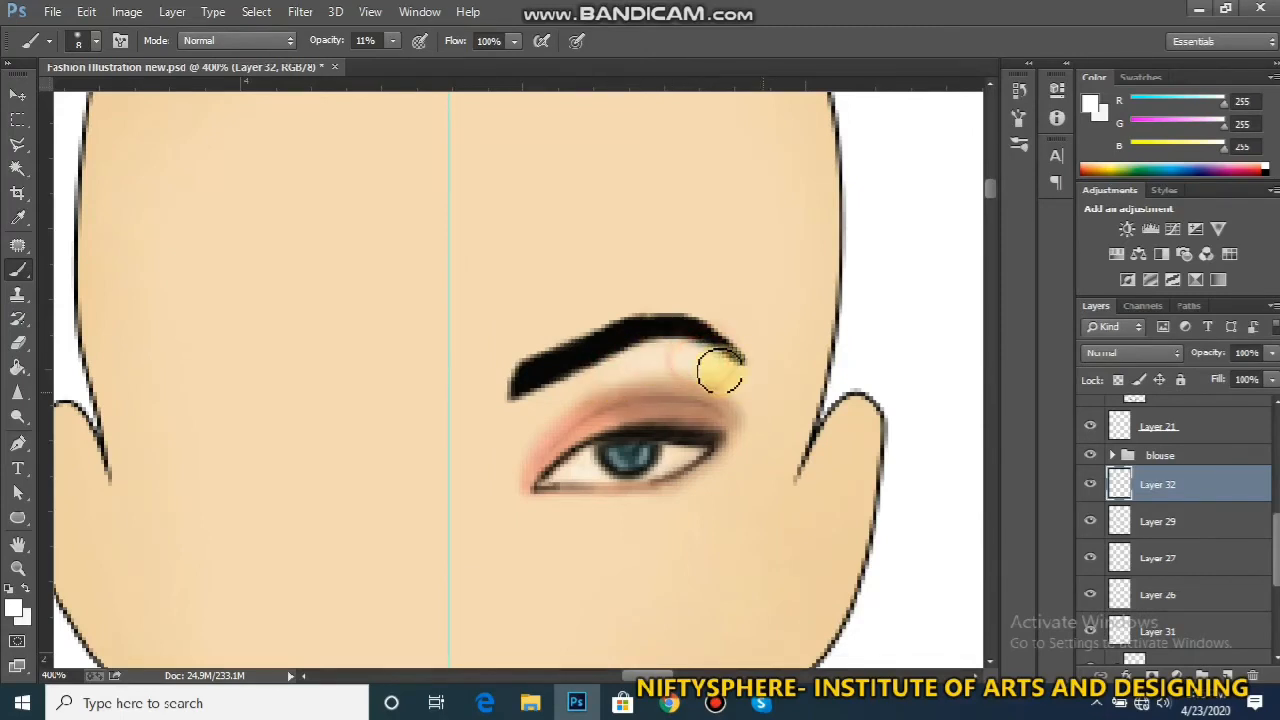
Dab a faint white highlight beside the eye's inner corner on Layer 32 and check it against the whole figure
key(ctrl+minus)
key(ctrl+minus)
key(ctrl+minus)
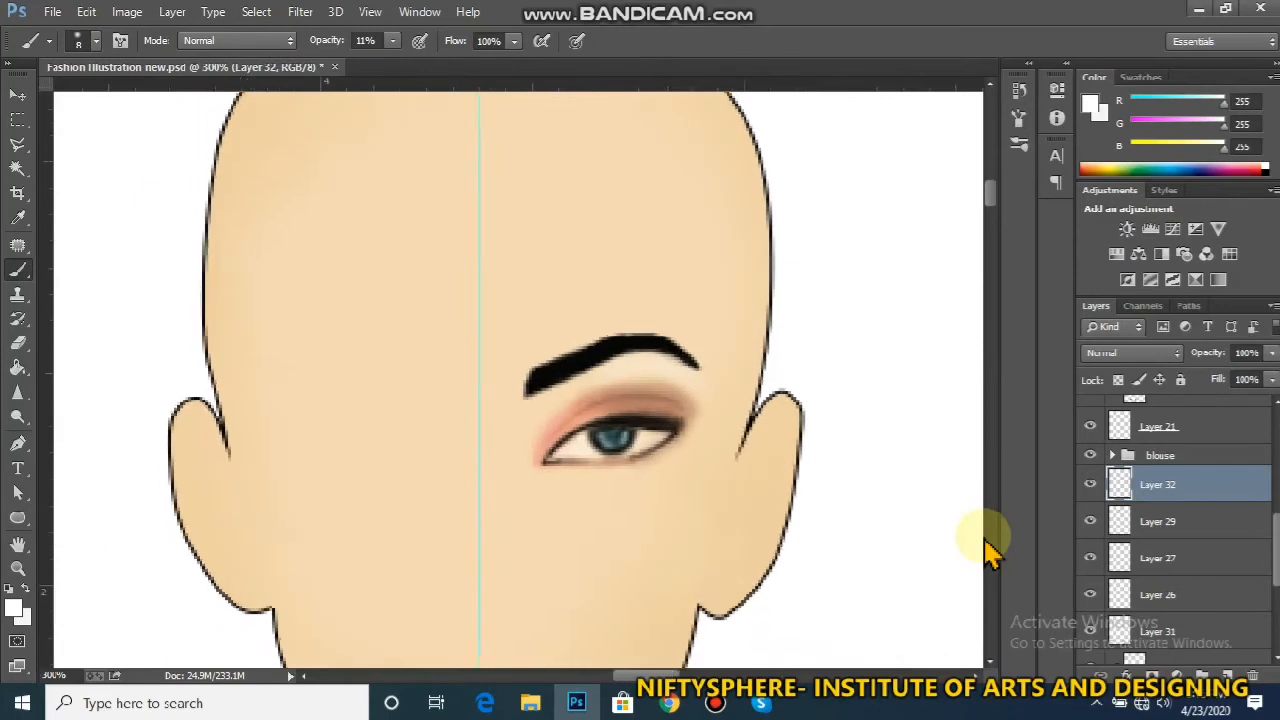
key(ctrl+minus)
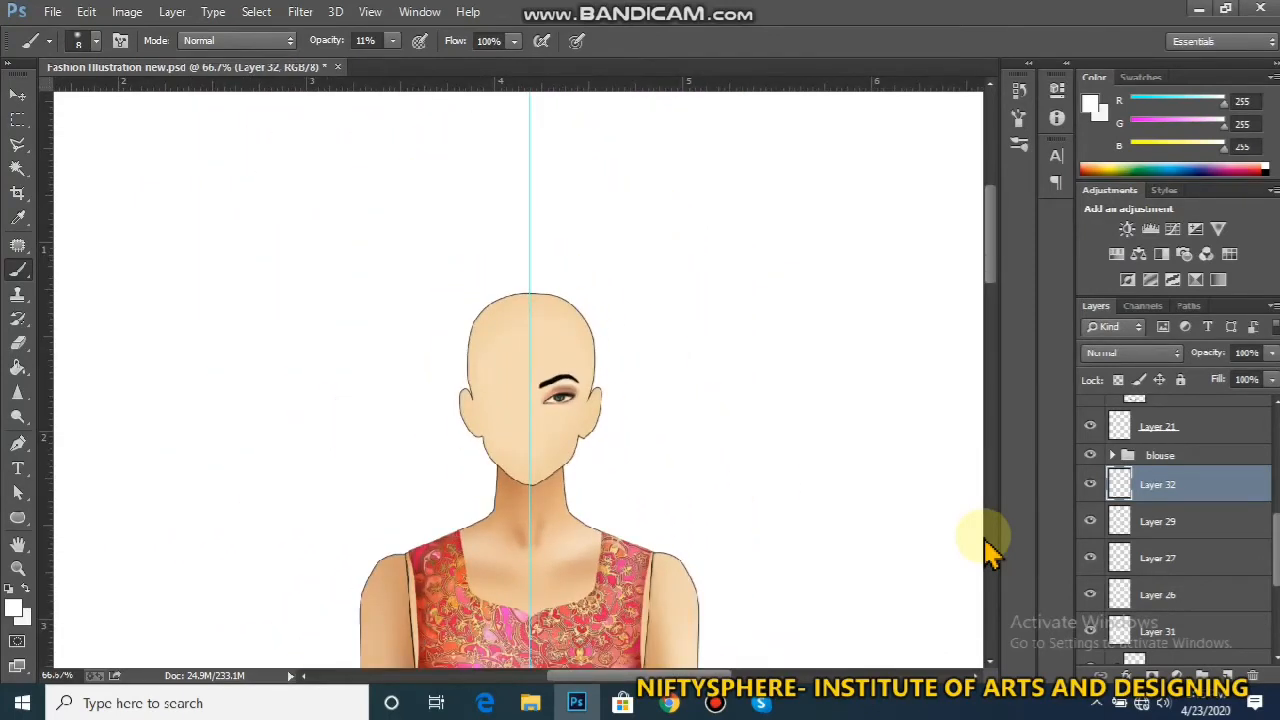
key(ctrl+plus)
key(ctrl+plus)
key(ctrl+plus)
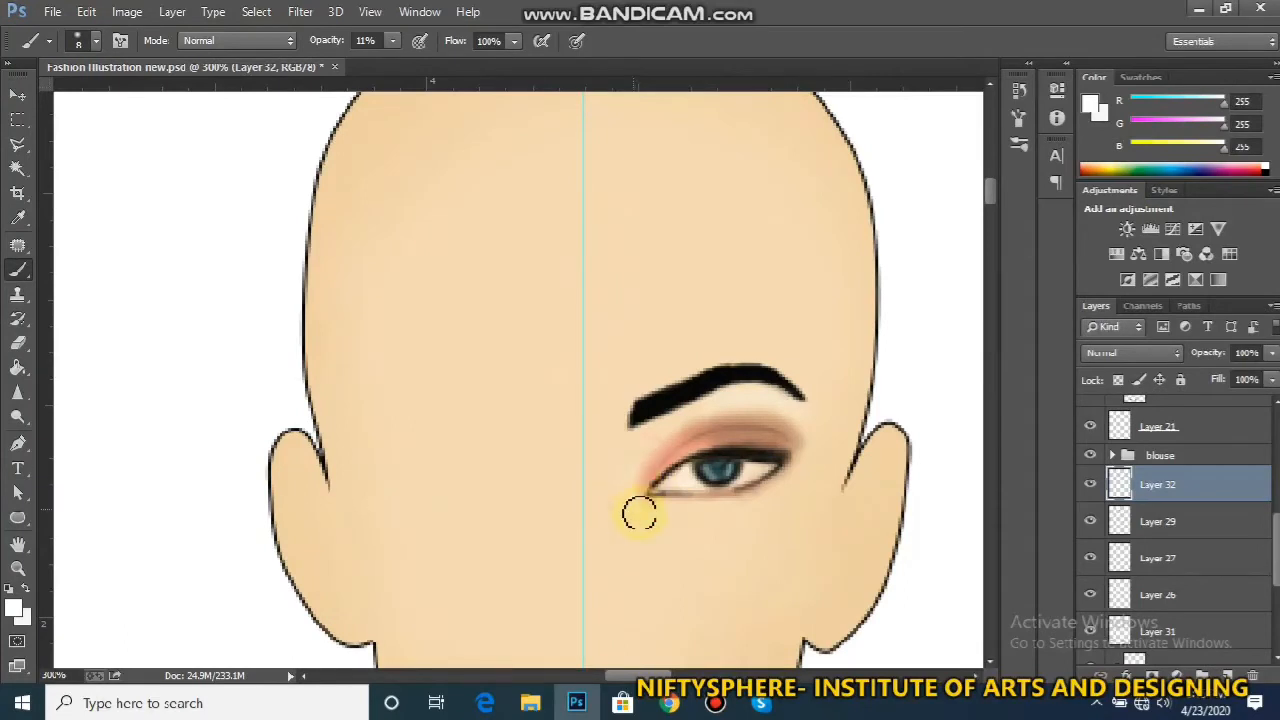
click(620, 480)
click(631, 505)
click(627, 491)
key(ctrl+minus)
key(ctrl+minus)
key(ctrl+minus)
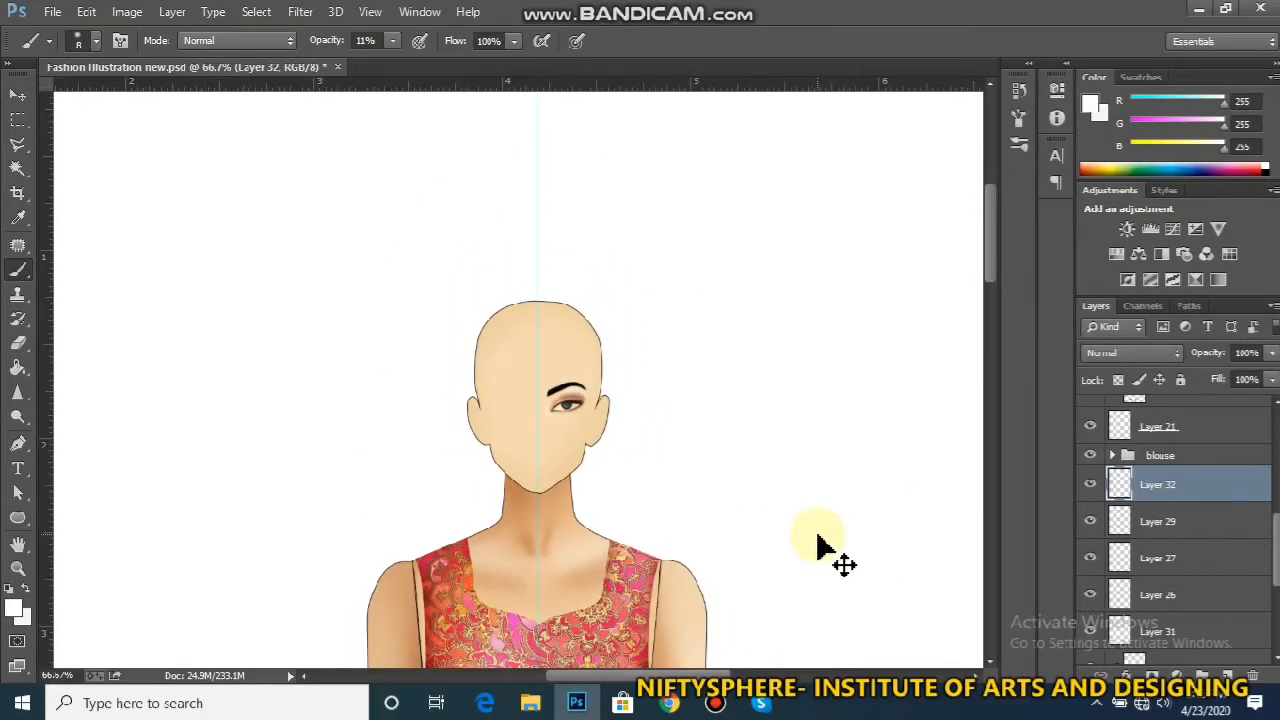
Add a new layer above Layer 32 and sample the eyebrow's near-black (RGB 11, 10, 10) as the brush colour
key(ctrl+minus)
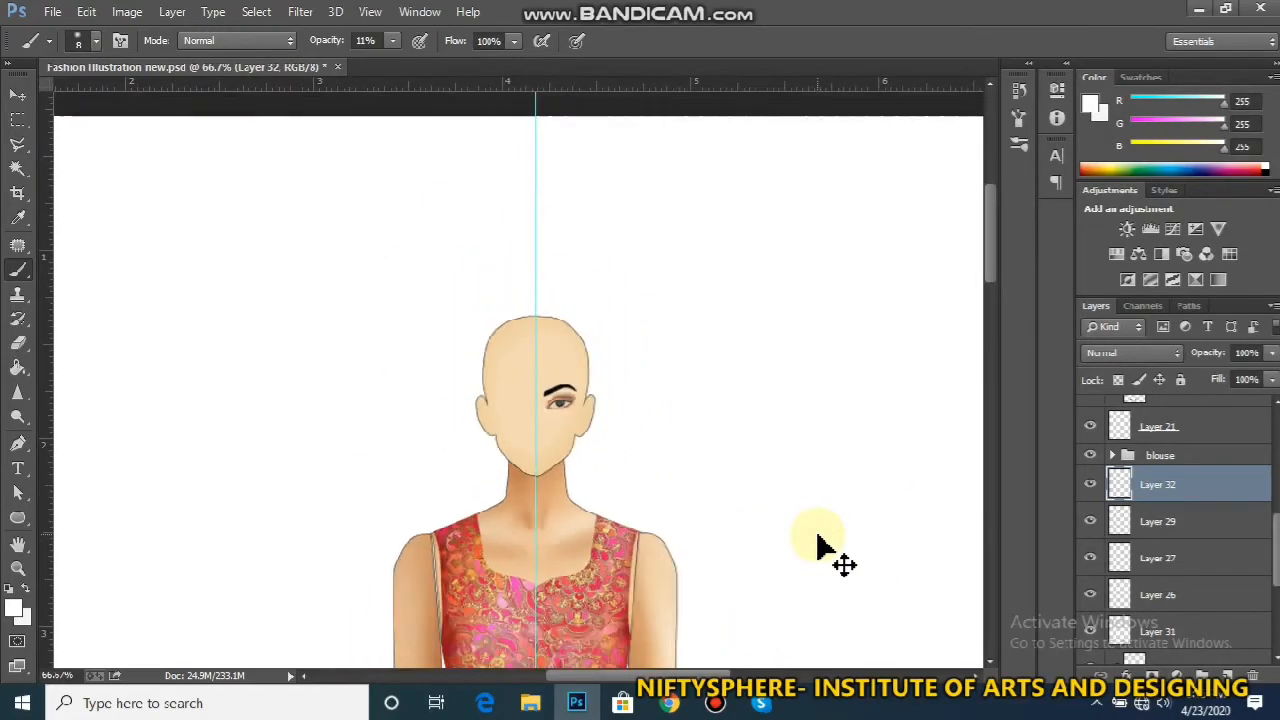
key(ctrl+plus)
key(ctrl+plus)
key(ctrl+plus)
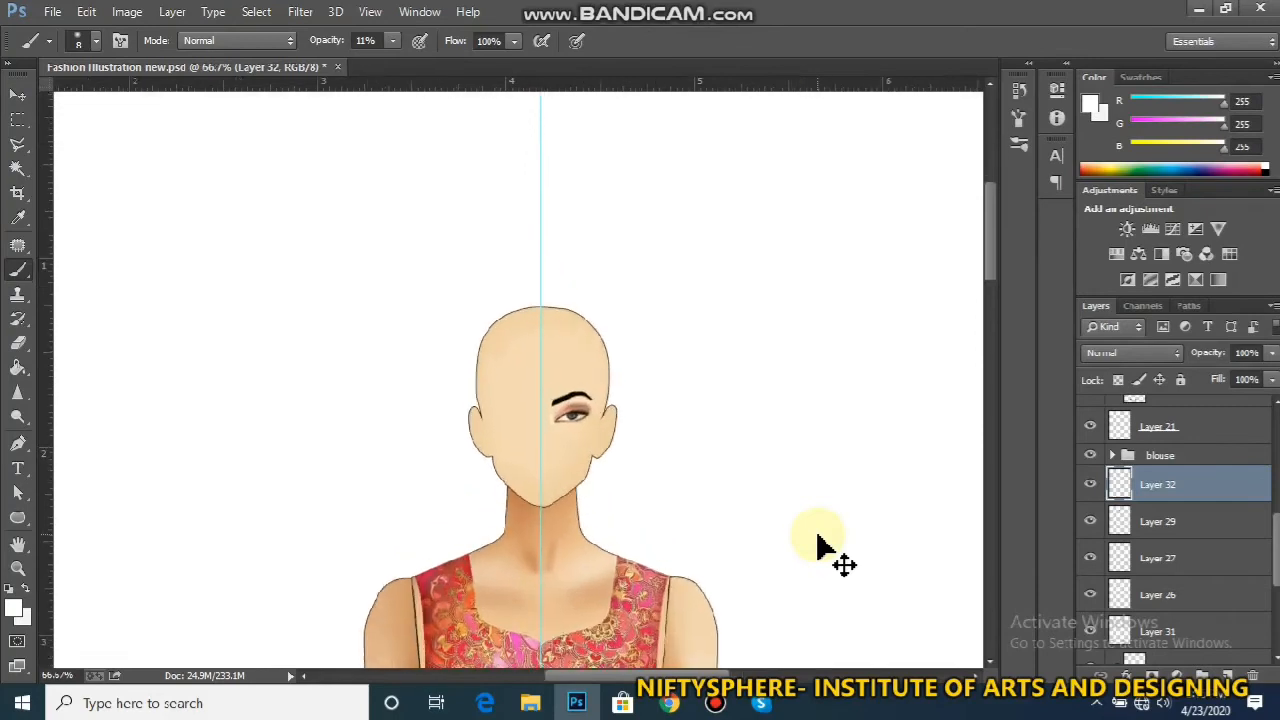
key(ctrl+plus)
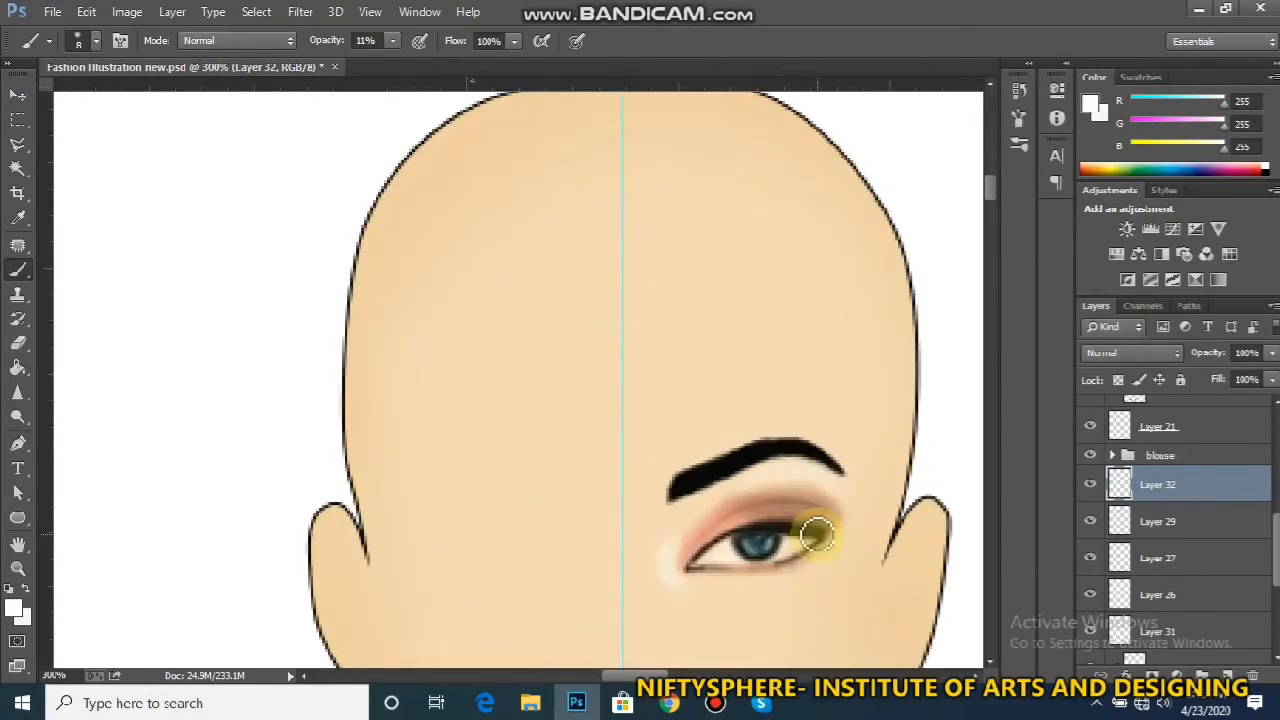
key(ctrl+shift+n)
key(Return)
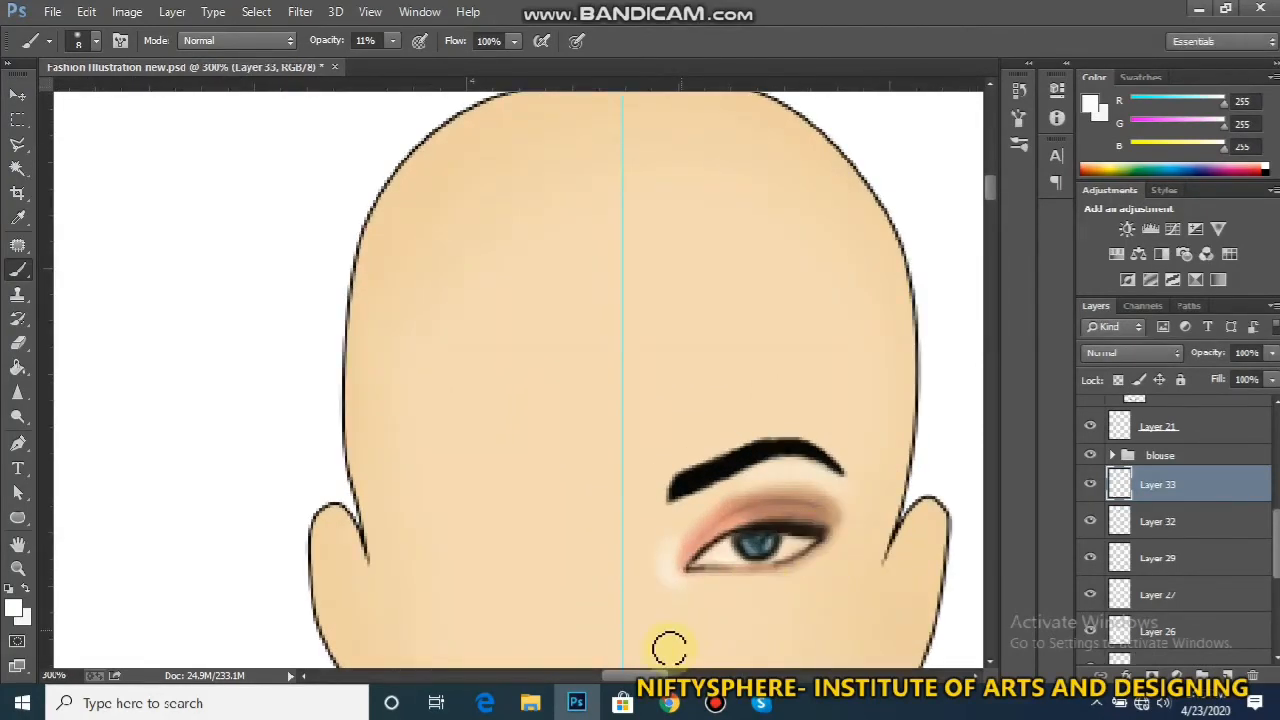
drag(648, 675, 651, 686)
mouse_move(994, 186)
mouse_down()
mouse_move(1000, 215)
mouse_move(994, 194)
mouse_up()
drag(637, 663, 643, 657)
drag(987, 203, 990, 203)
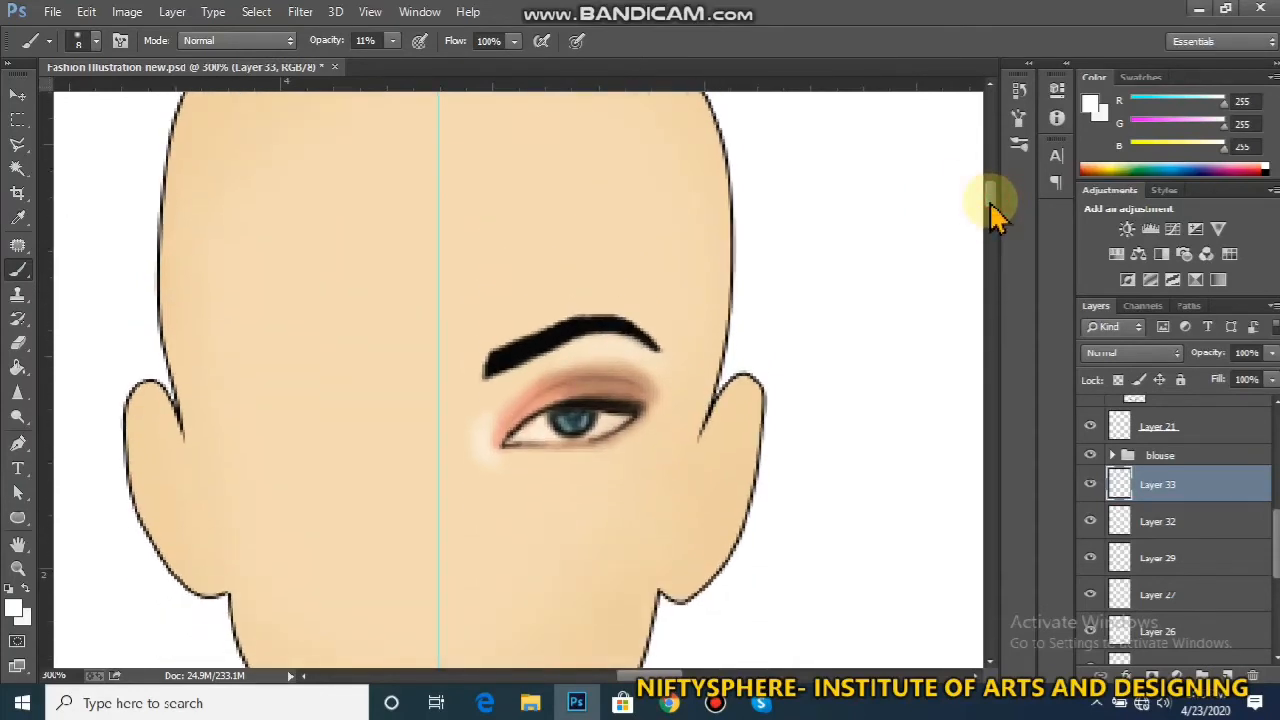
key(ctrl+plus)
key(ctrl+plus)
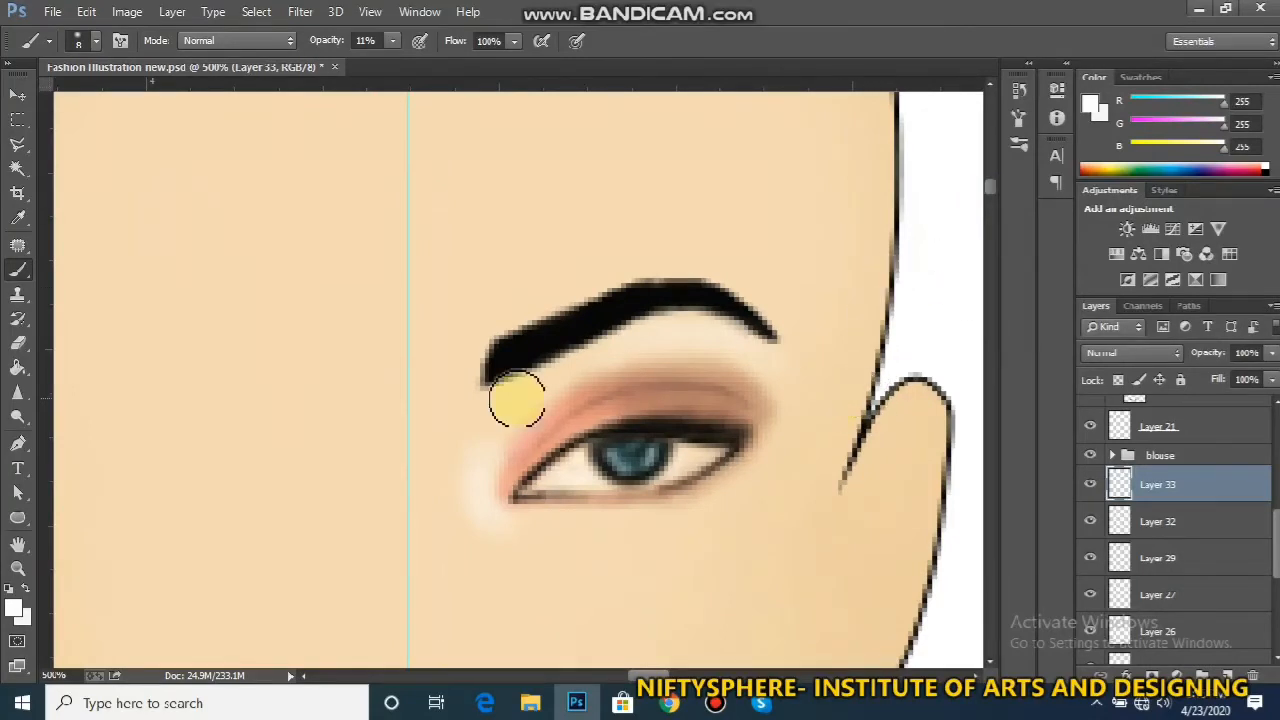
alt+click(537, 337)
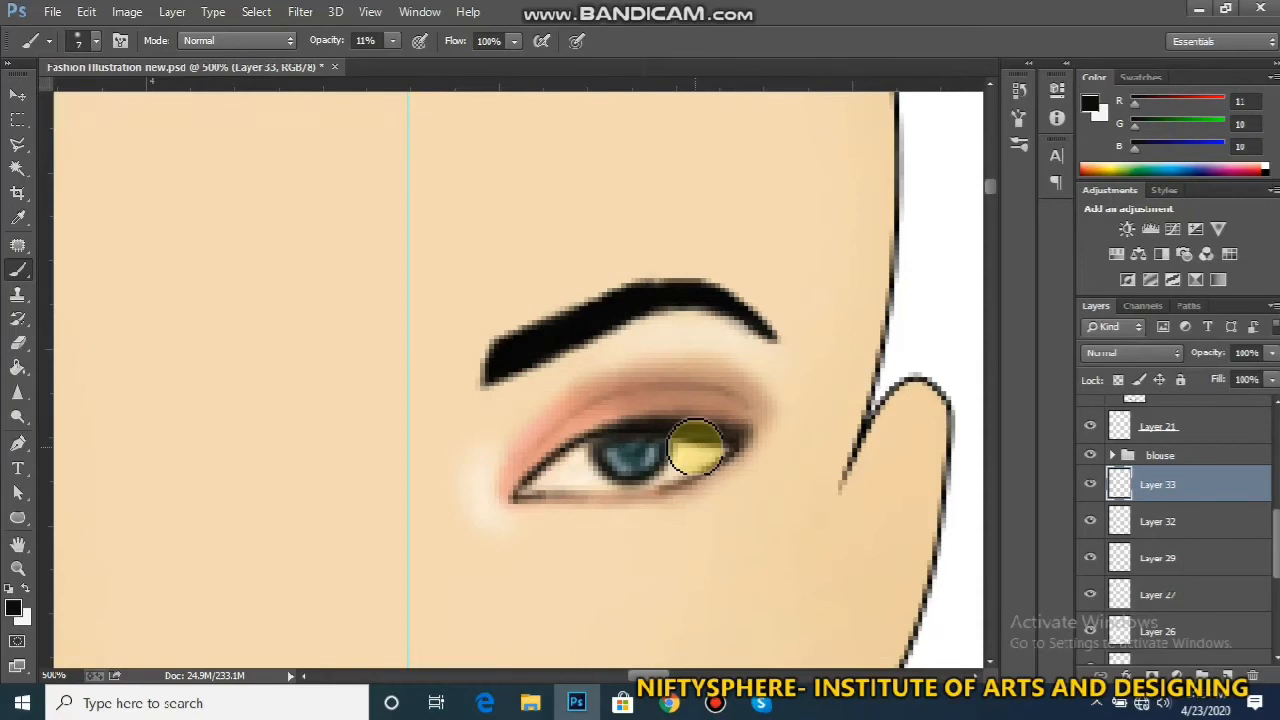
Set the brush opacity to 94% and try upper-lash strokes at the eye's outer corner with a 3 px brush, undoing the last stroke
drag(694, 448, 728, 437)
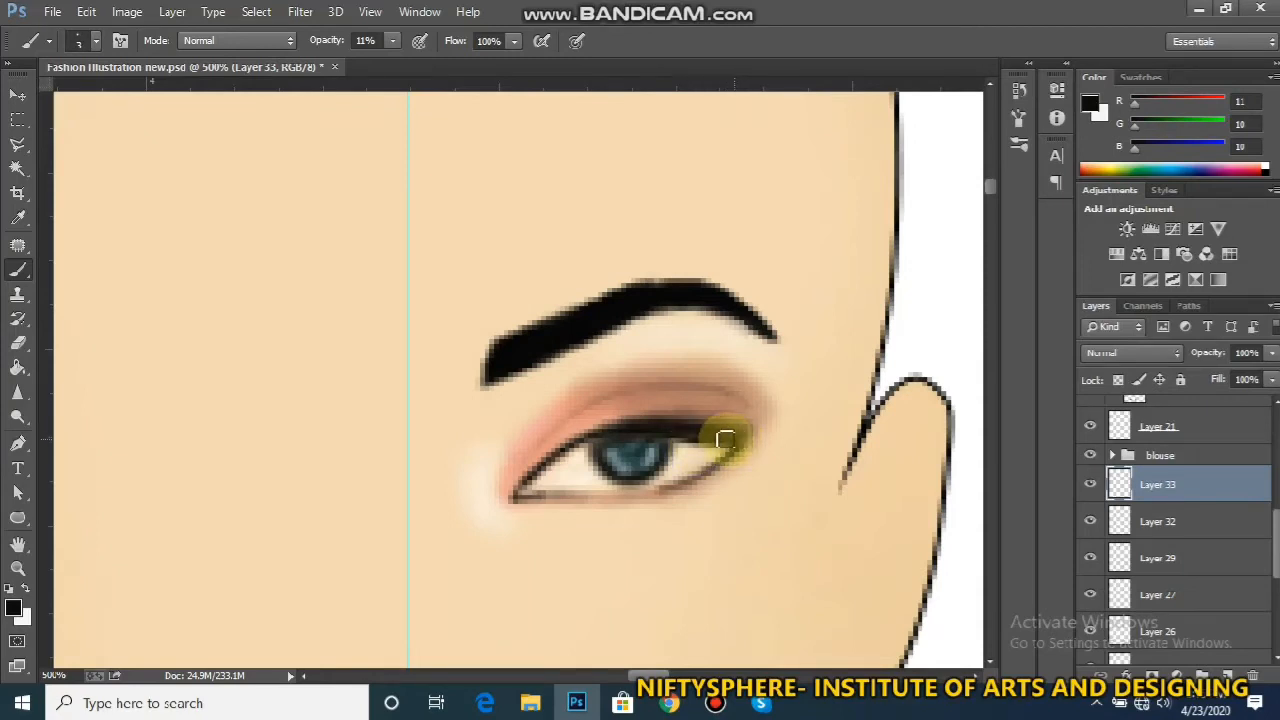
click(393, 41)
click(474, 61)
mouse_move(733, 438)
mouse_down()
mouse_move(714, 437)
mouse_move(768, 394)
mouse_move(714, 433)
mouse_move(727, 429)
mouse_move(739, 408)
mouse_move(693, 436)
mouse_move(727, 418)
mouse_up()
key(ctrl+z)
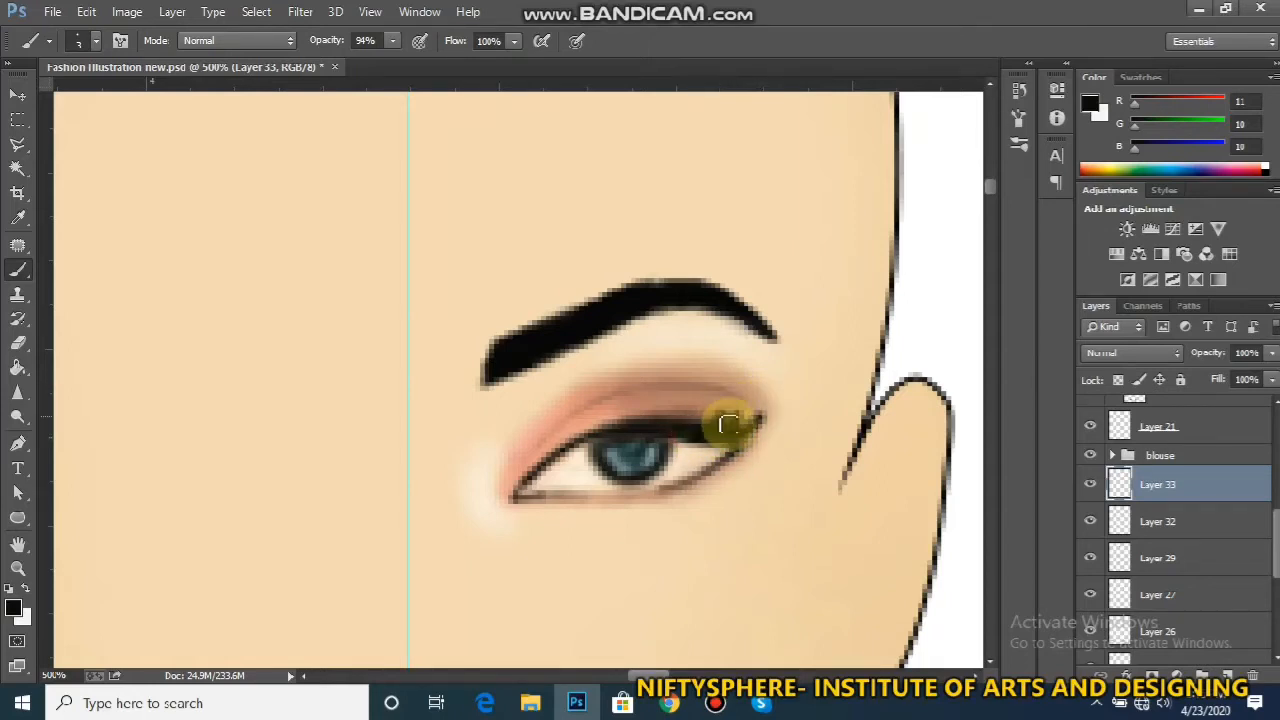
Reduce the brush to 1 px and draw fine lashes along the outer part of the upper lid and the lower lash line
click(95, 40)
drag(108, 100, 98, 102)
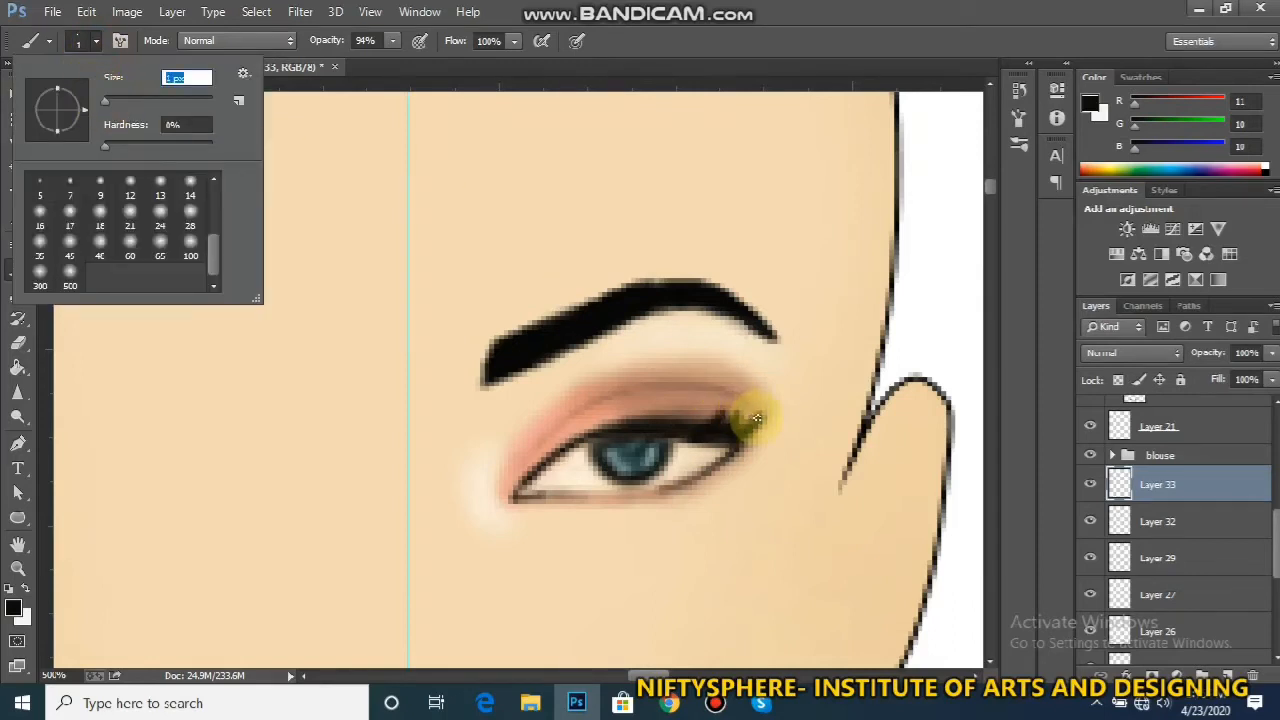
key(Return)
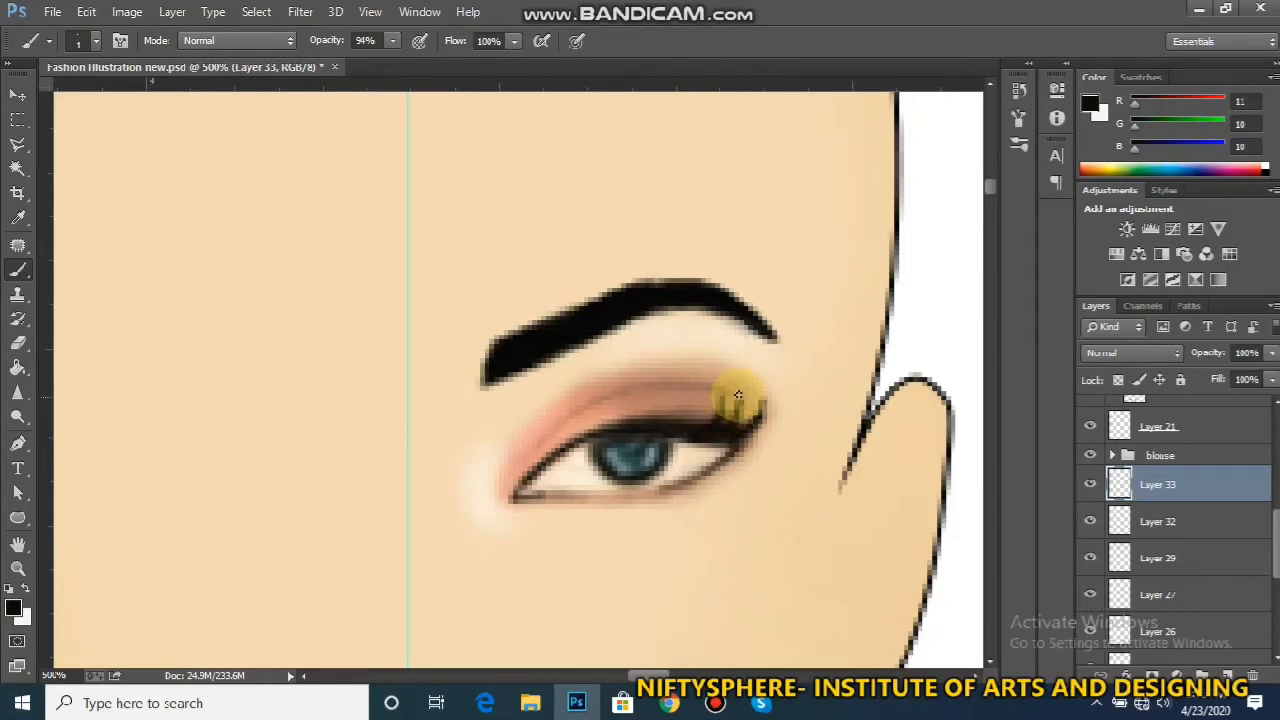
drag(740, 399, 757, 403)
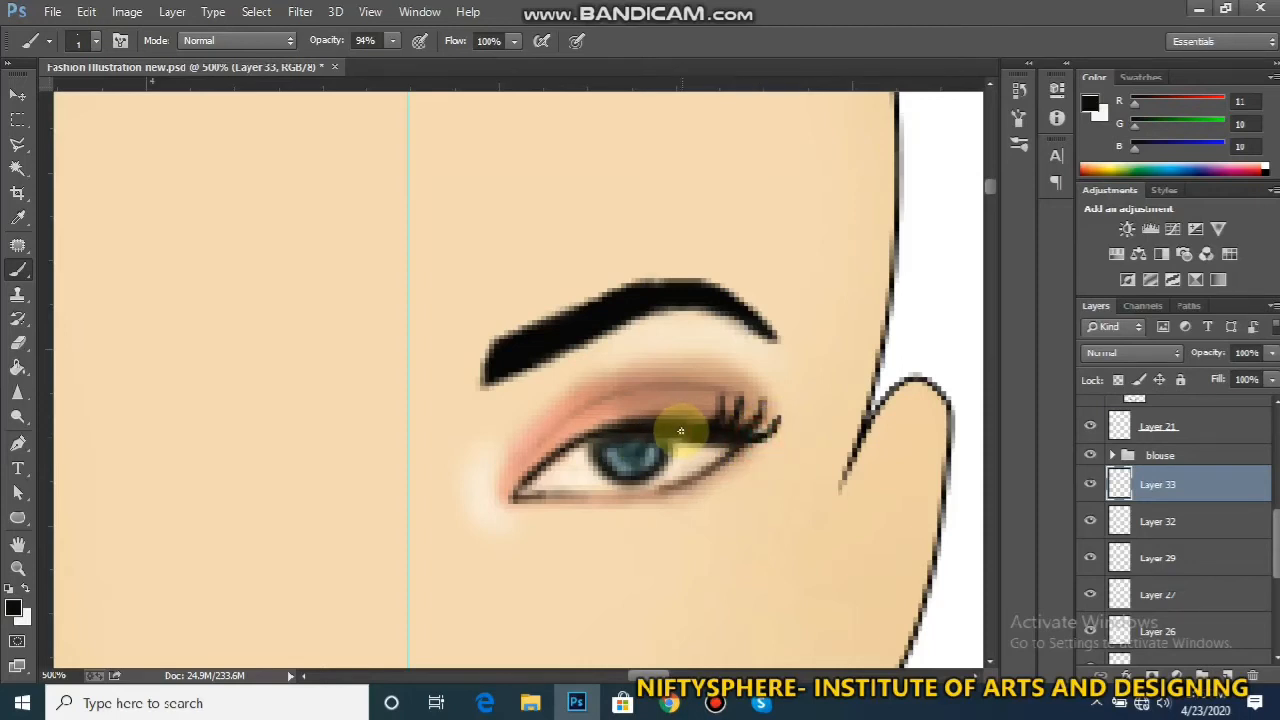
mouse_move(675, 427)
mouse_down()
mouse_move(688, 408)
mouse_move(664, 423)
mouse_move(670, 404)
mouse_move(705, 394)
mouse_up()
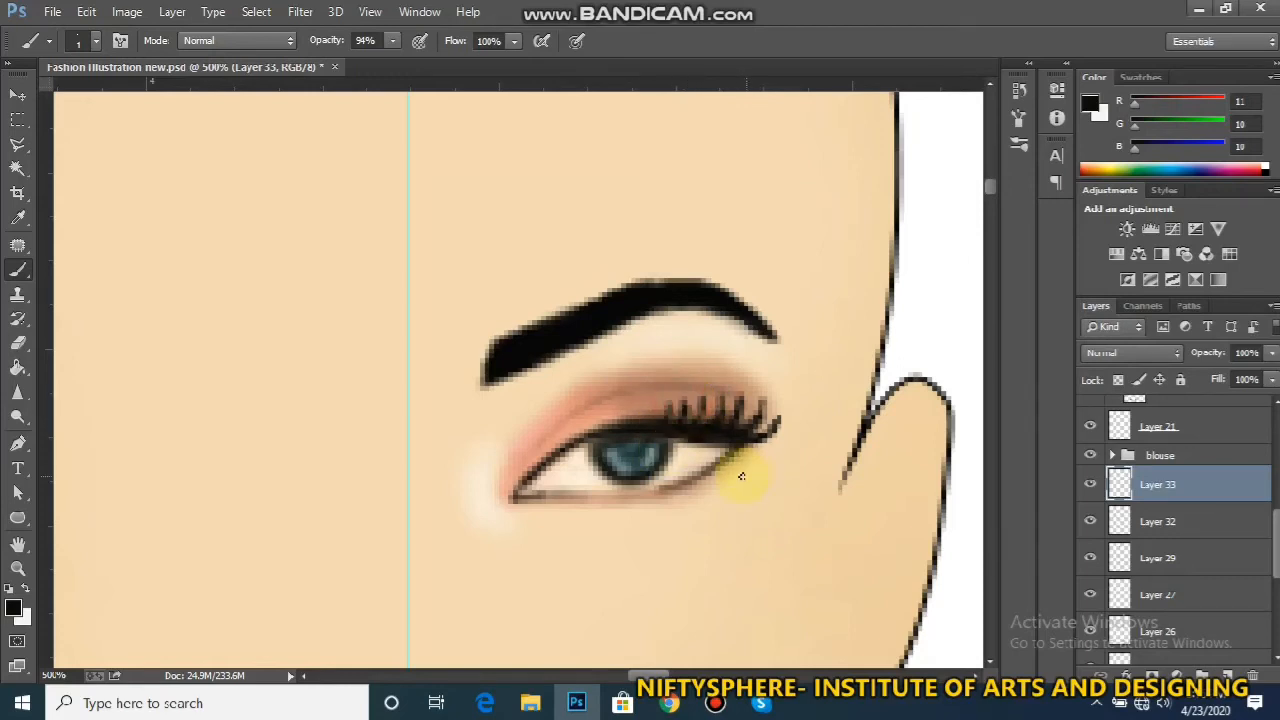
mouse_move(740, 453)
mouse_down()
mouse_move(762, 454)
mouse_move(667, 501)
mouse_move(681, 498)
mouse_up()
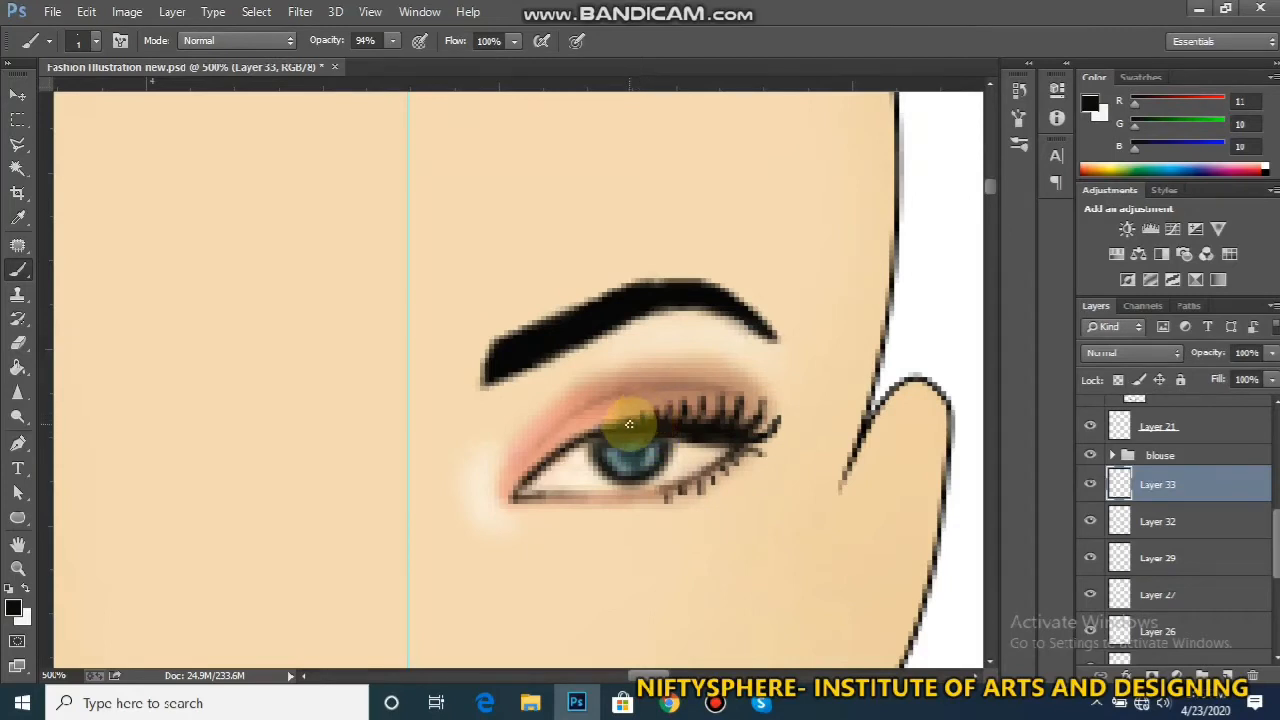
Examine the eye with its lashes against the whole figure and the upper body
scroll(628, 424, down, 6)
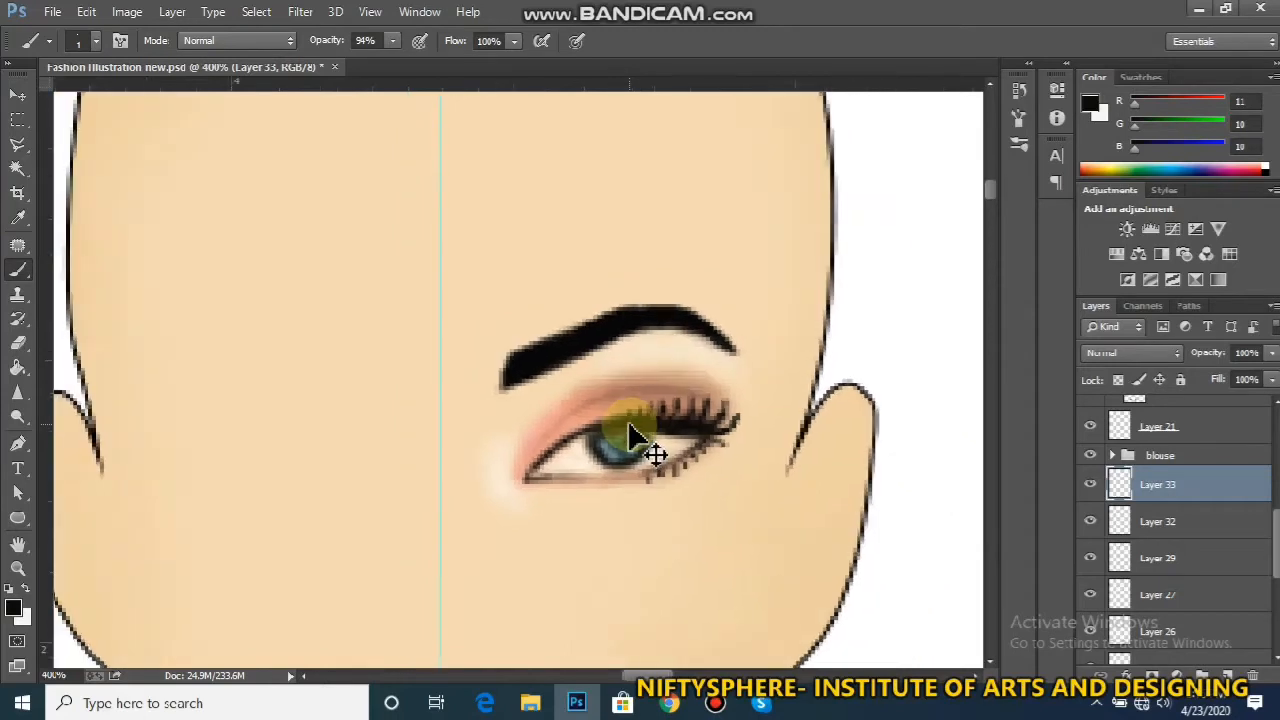
scroll(629, 424, down, 2)
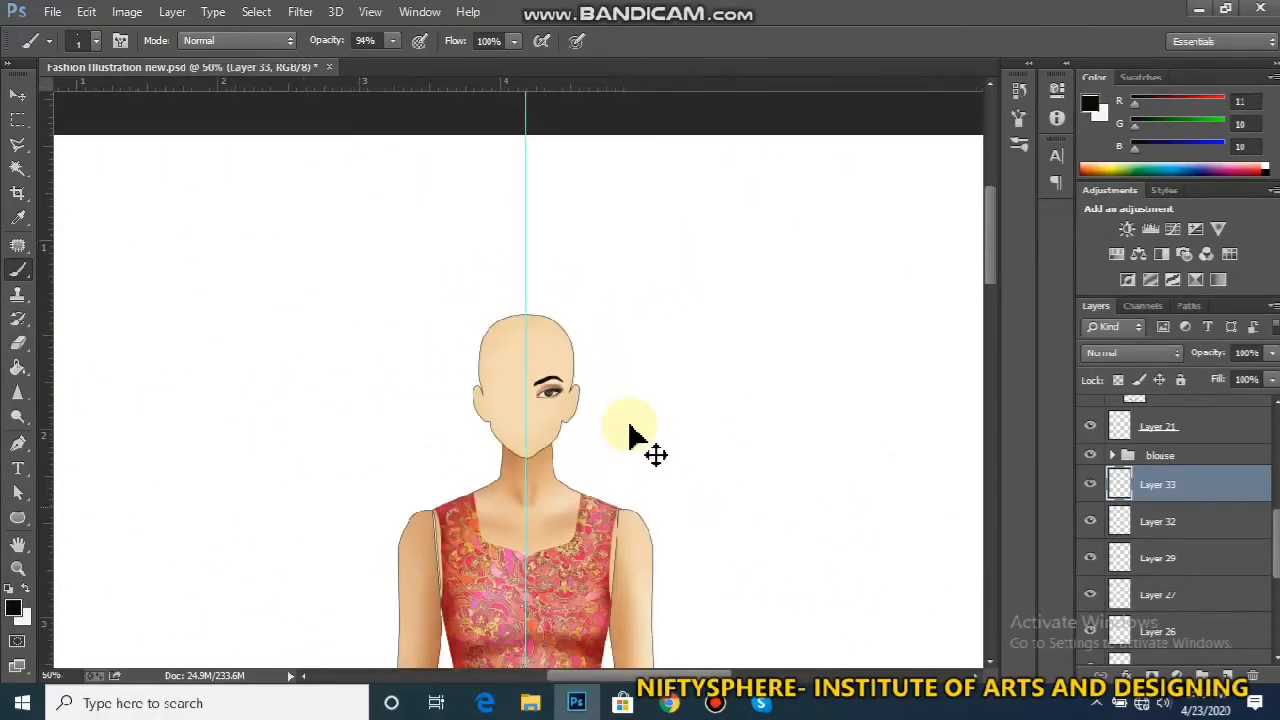
scroll(629, 435, down, 1)
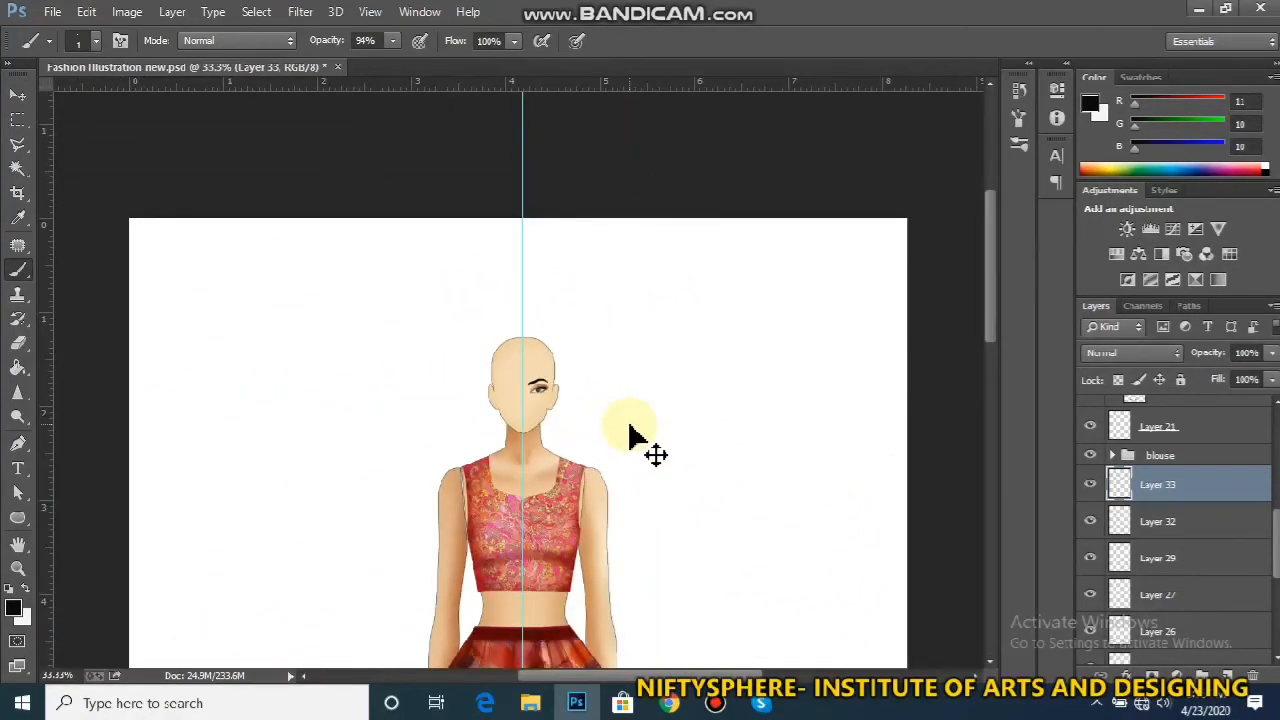
scroll(629, 435, down, 2)
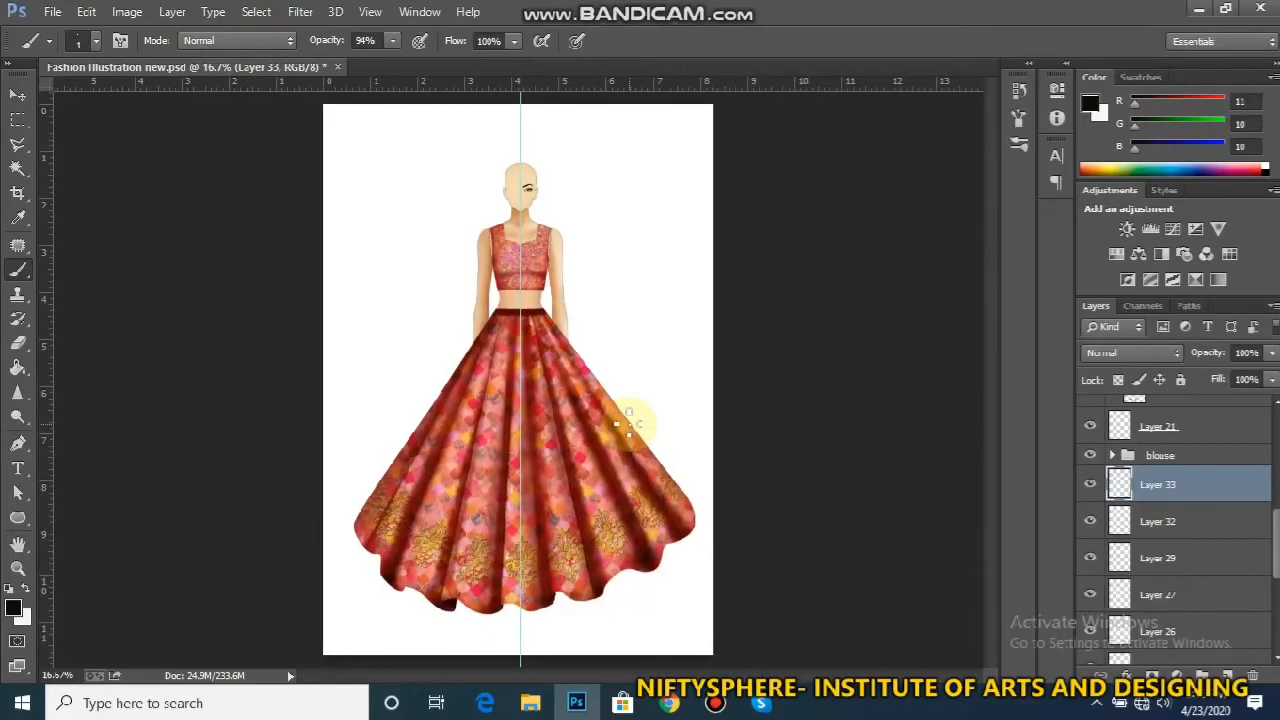
scroll(630, 430, up, 4)
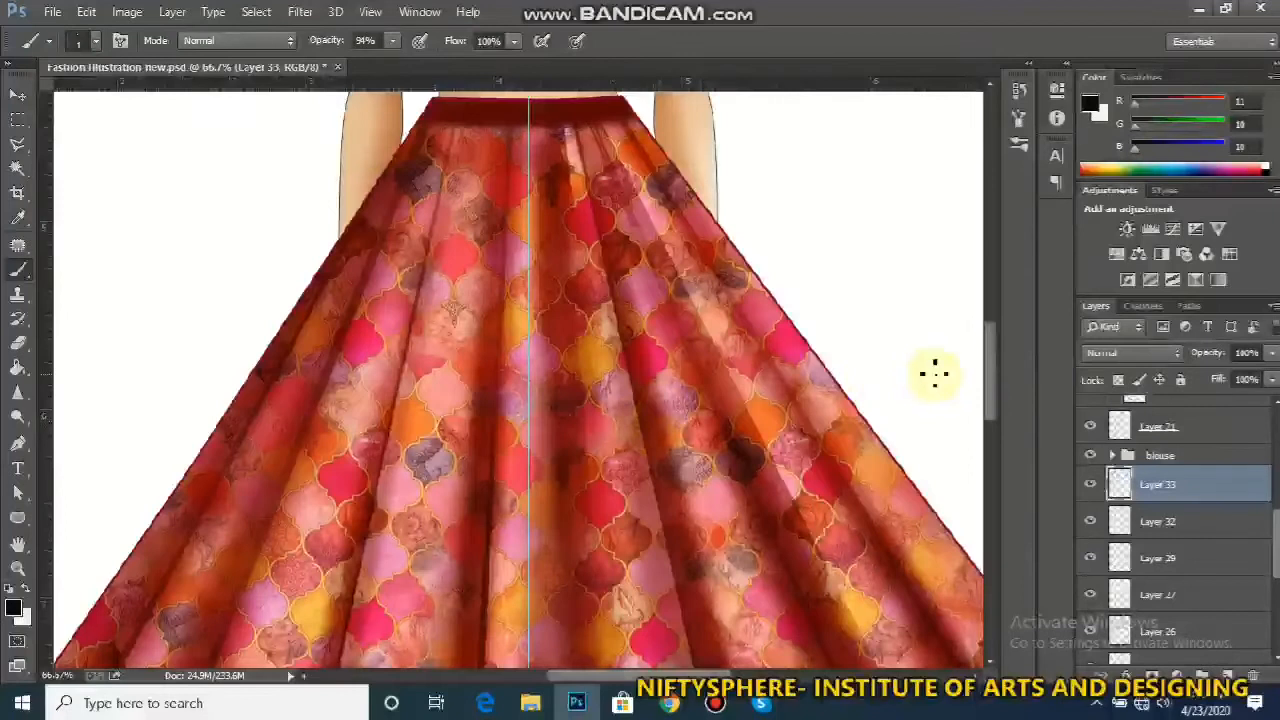
drag(994, 386, 978, 283)
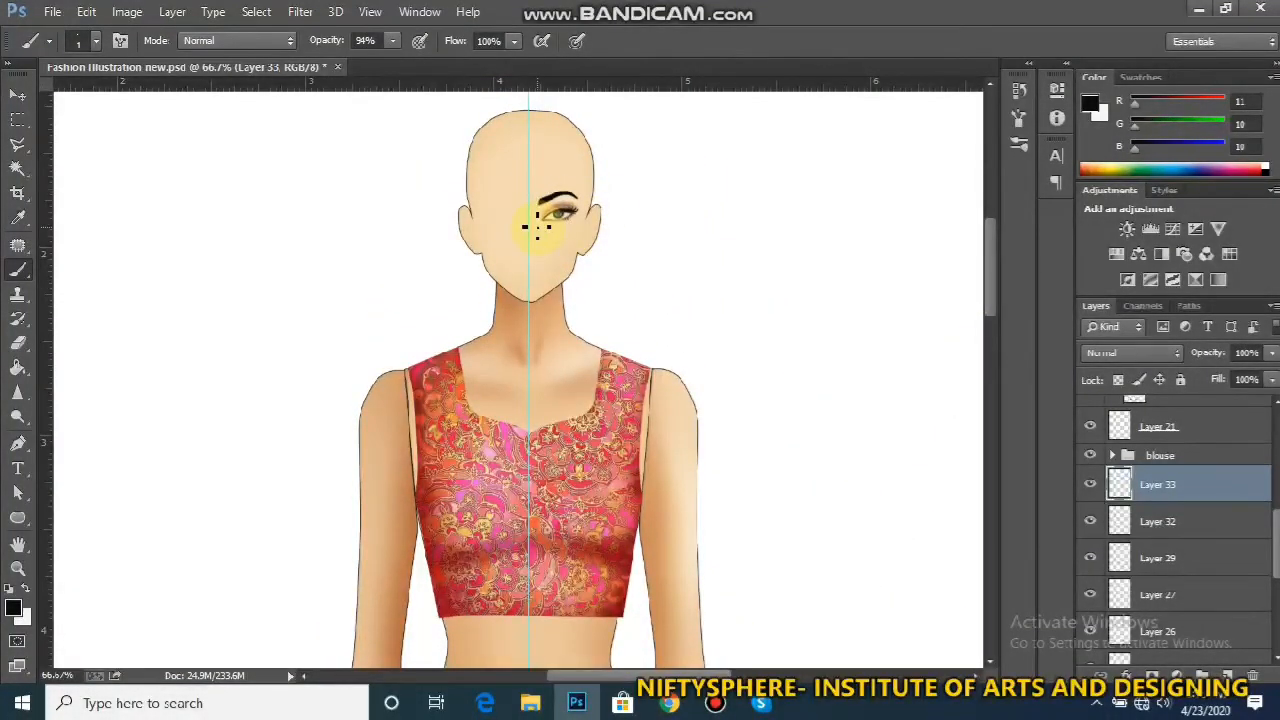
scroll(540, 240, up, 2)
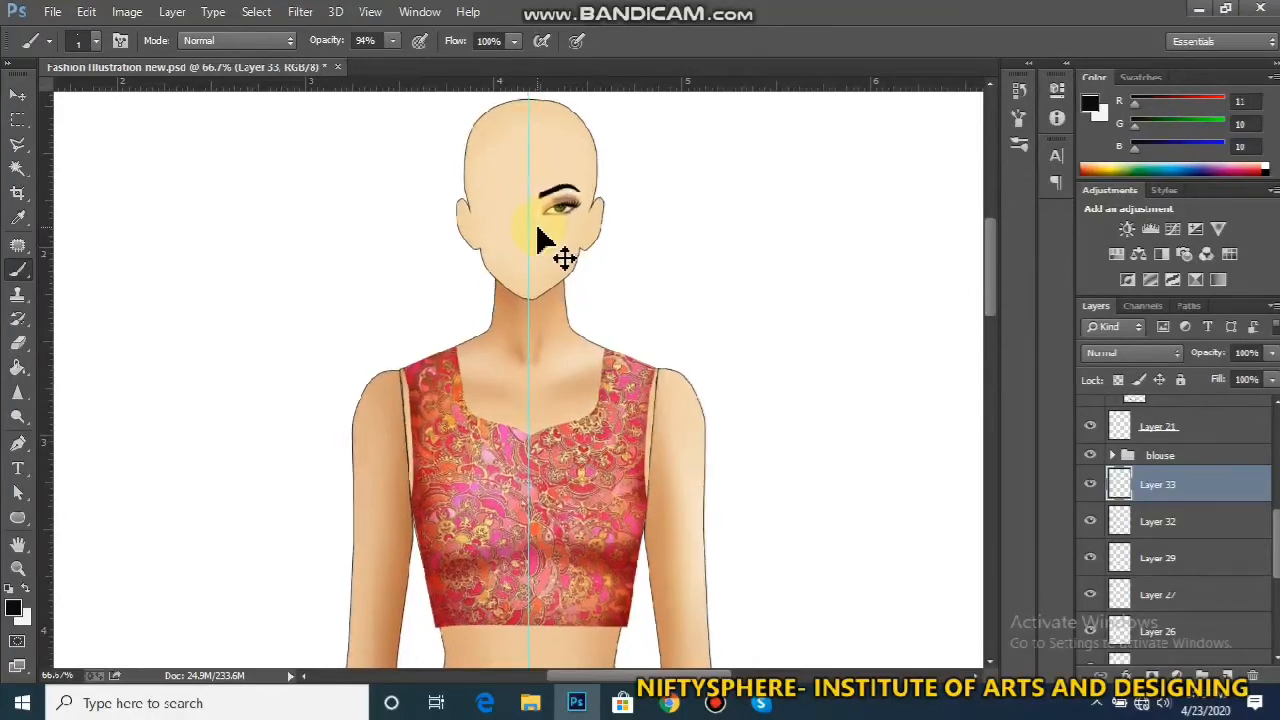
drag(988, 262, 994, 229)
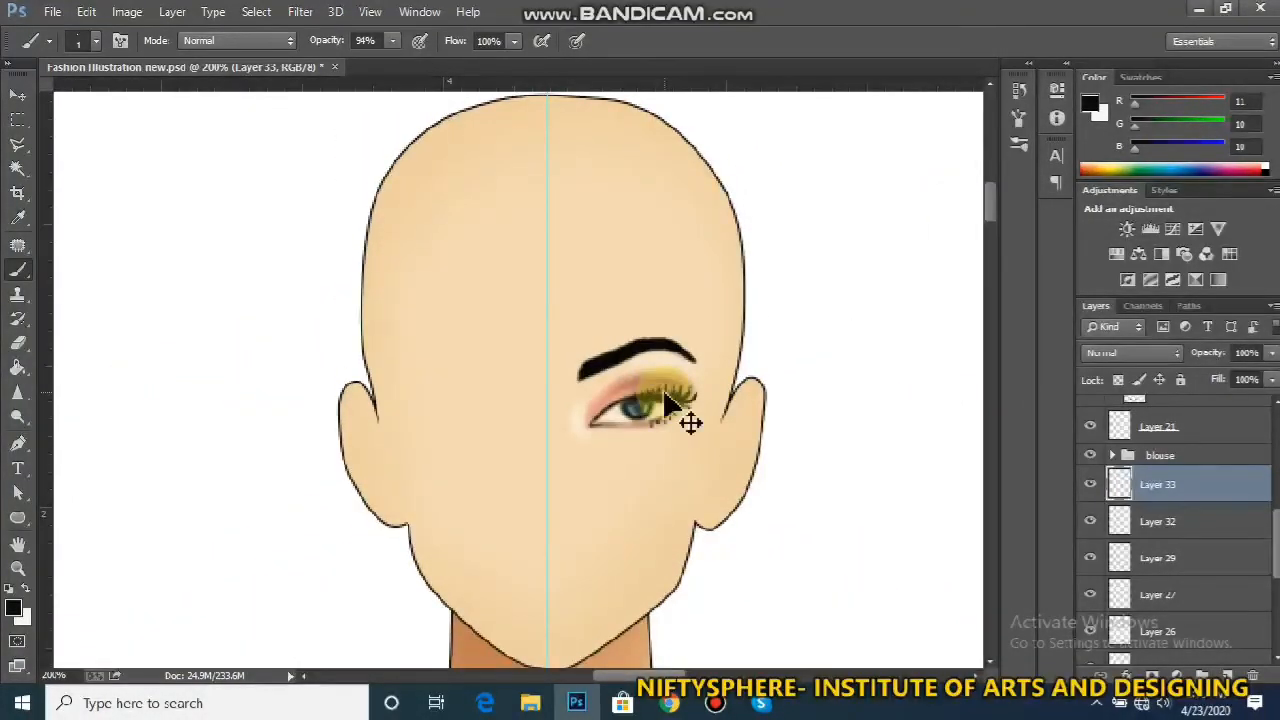
Add a few more fine lashes at the eye's outer corner on Layer 33
key(ctrl+plus)
key(ctrl+plus)
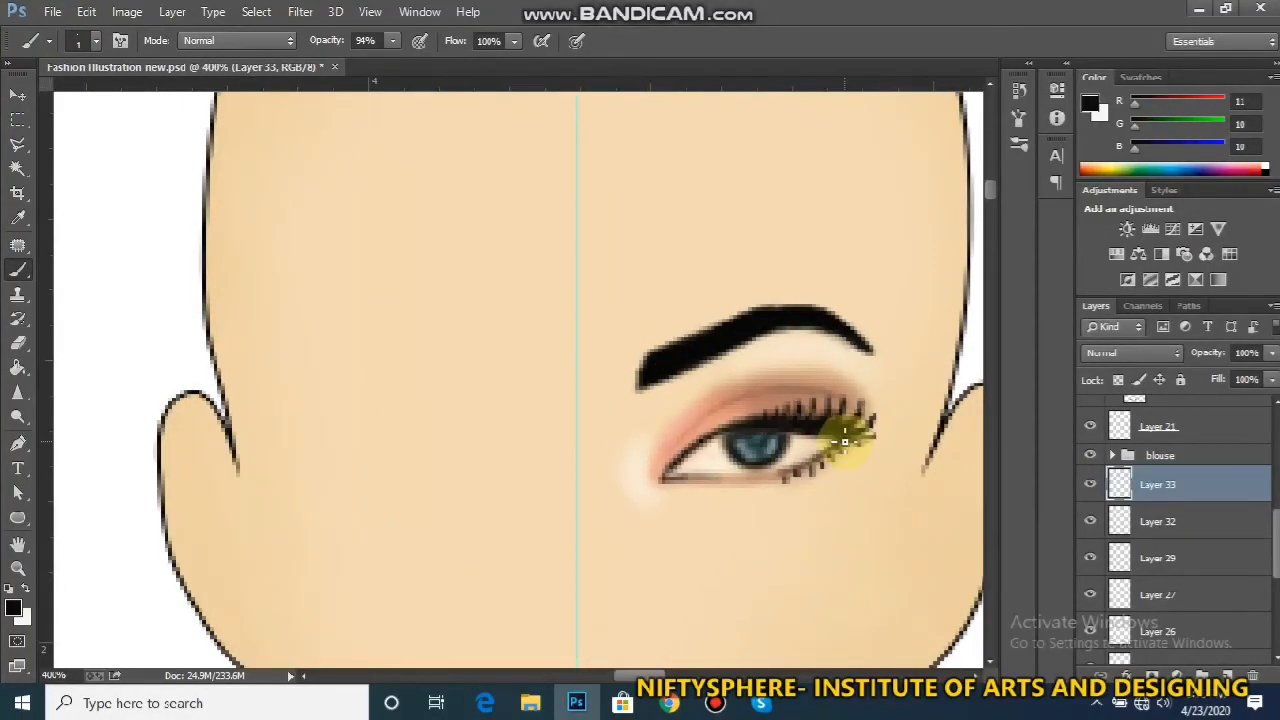
mouse_move(846, 441)
mouse_down()
mouse_move(879, 427)
mouse_move(842, 460)
mouse_move(856, 457)
mouse_up()
Check how the extended outer-corner lashes read on the face at several magnifications
key(ctrl+minus)
key(ctrl+minus)
key(ctrl+minus)
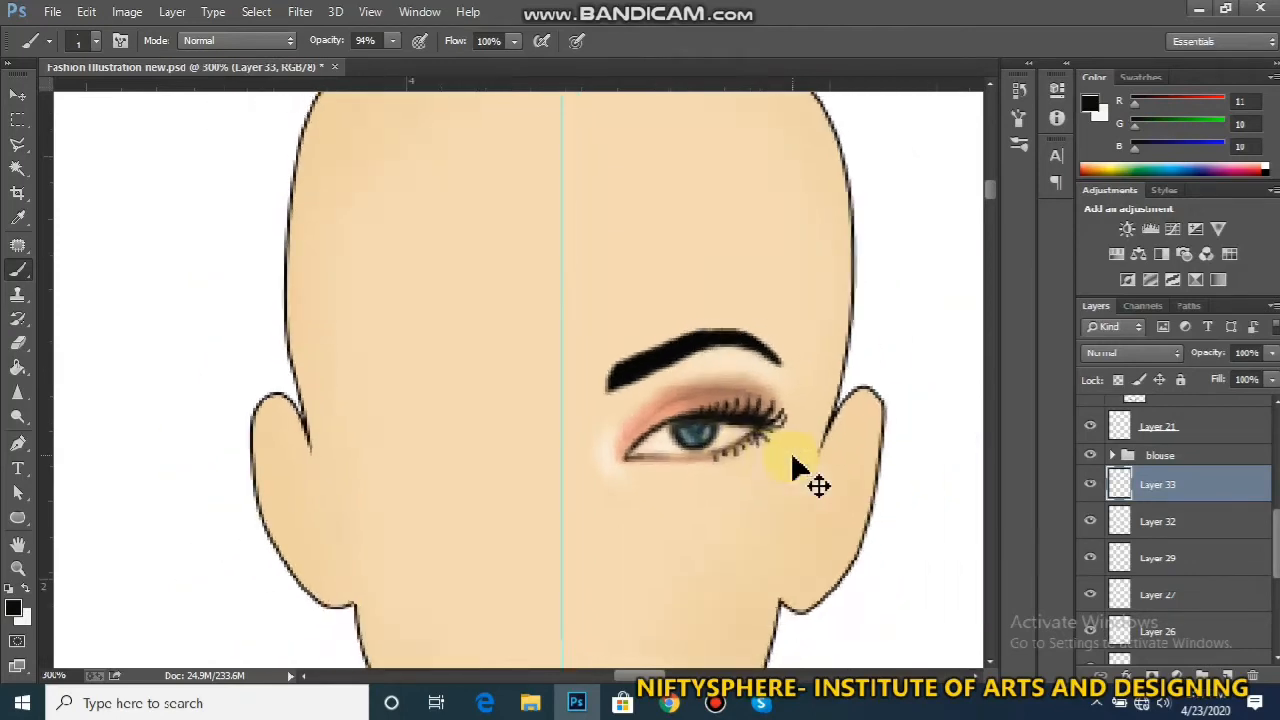
key(ctrl+plus)
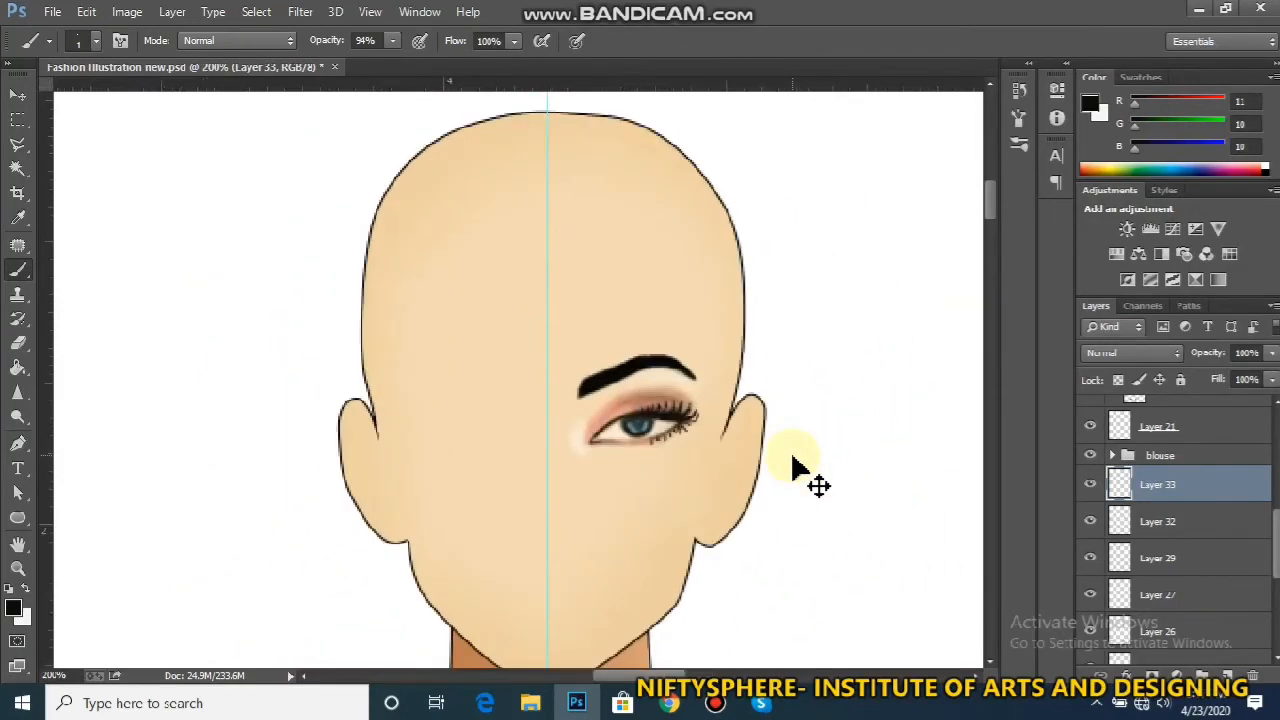
key(ctrl+minus)
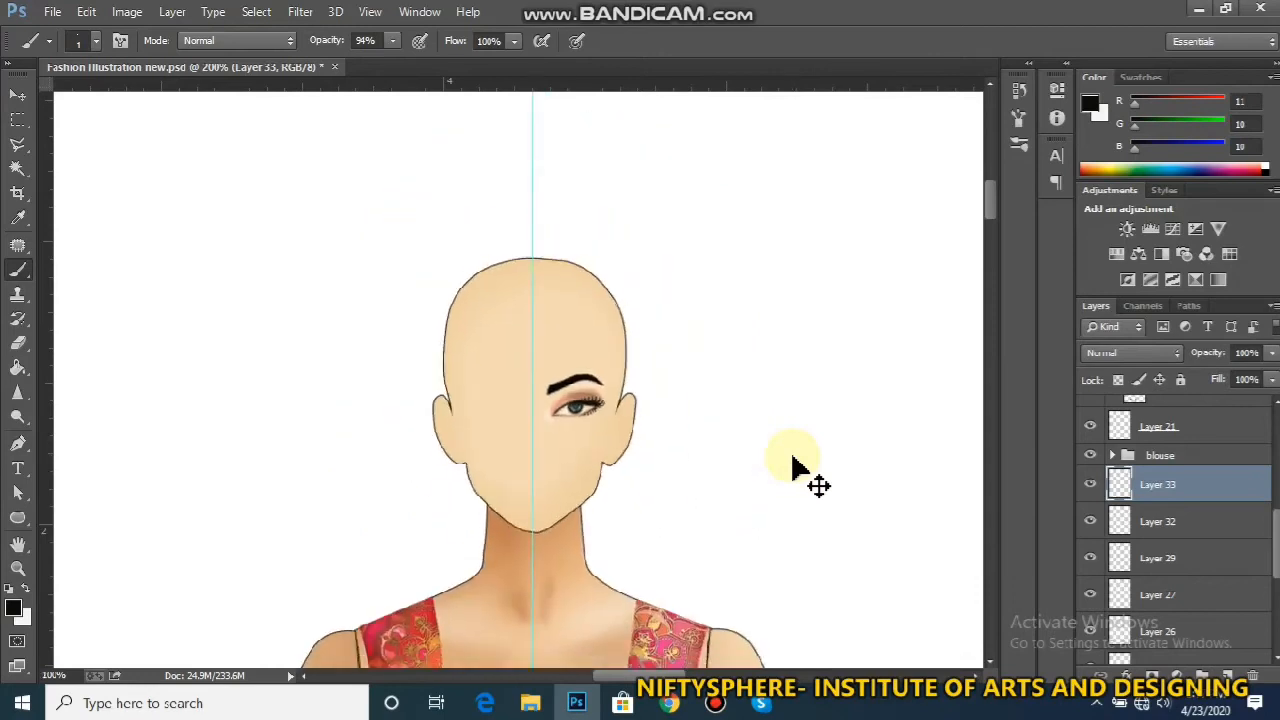
key(ctrl+minus)
key(ctrl+plus)
key(ctrl+plus)
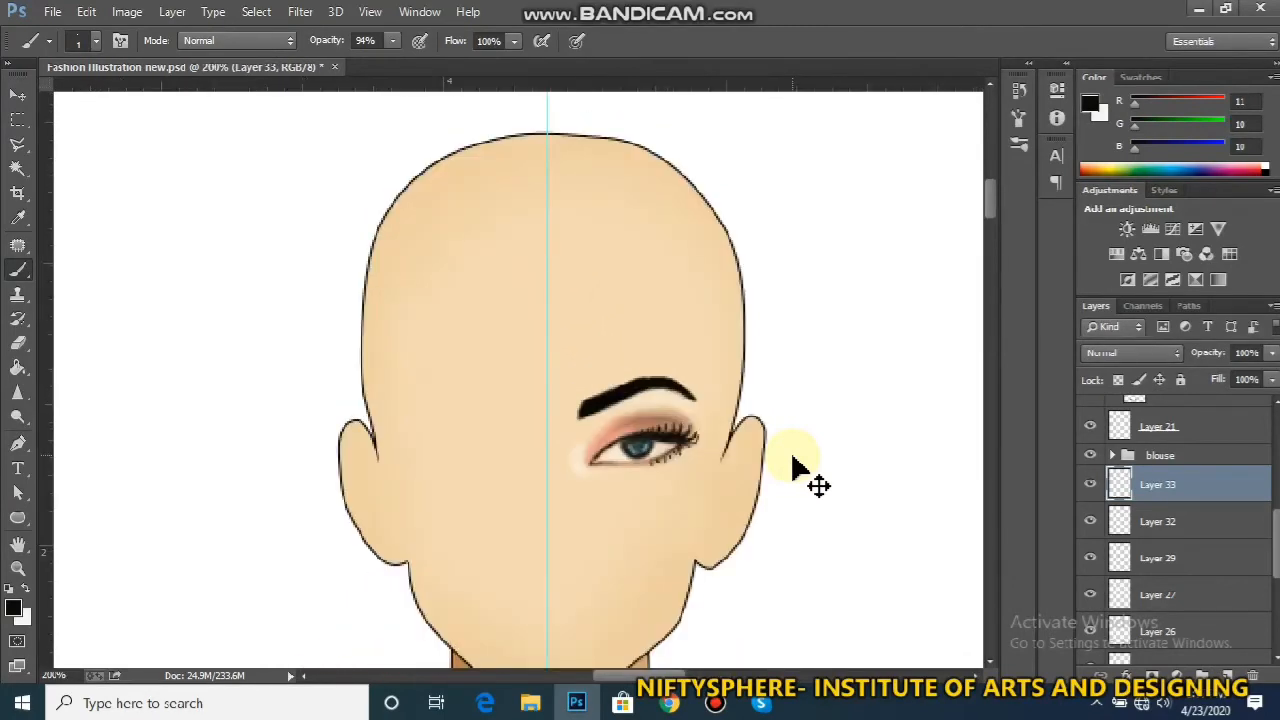
Set the foreground colour to dark brown #2f2020 for painting on Layer 33
key(ctrl+plus)
click(1090, 484)
click(1090, 484)
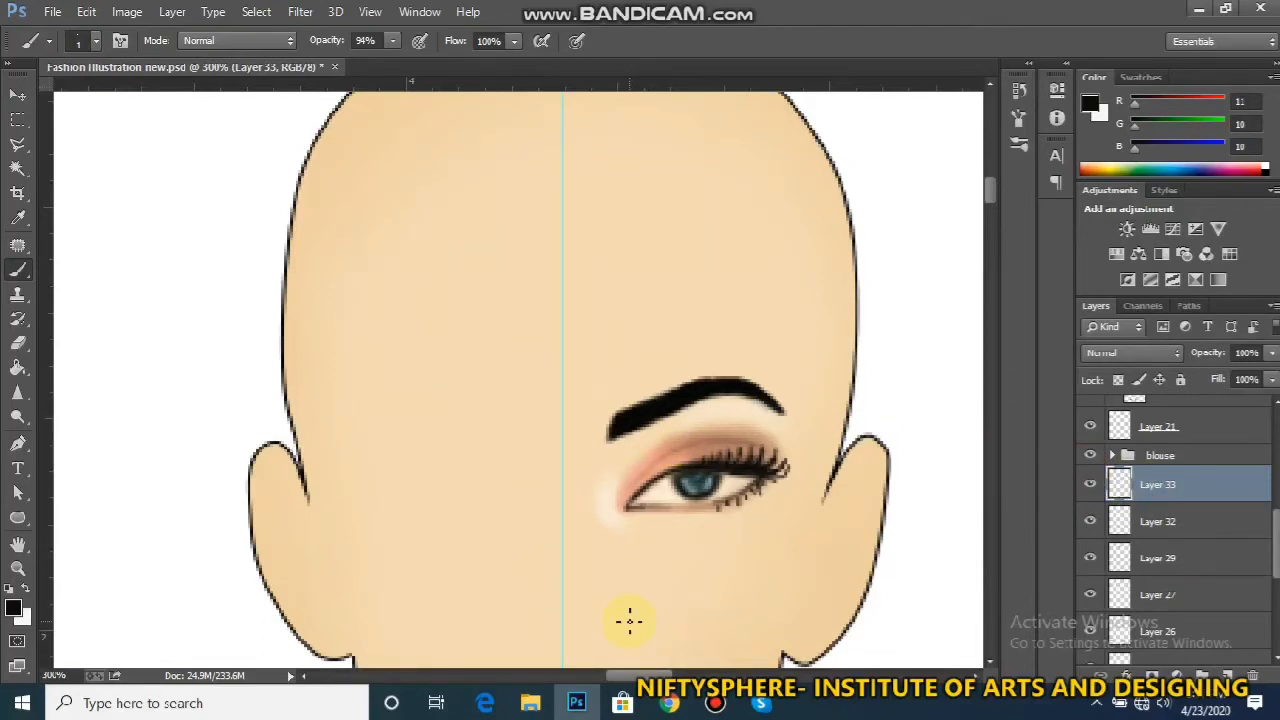
click(13, 607)
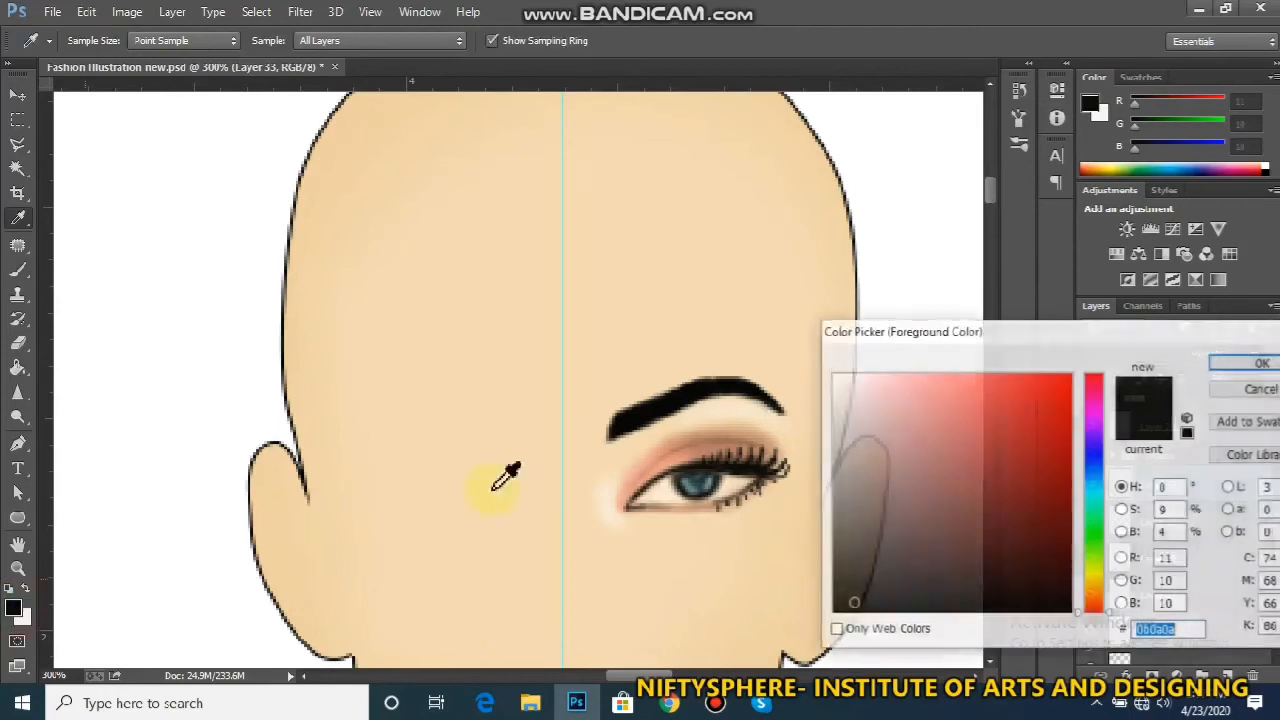
click(875, 489)
click(921, 529)
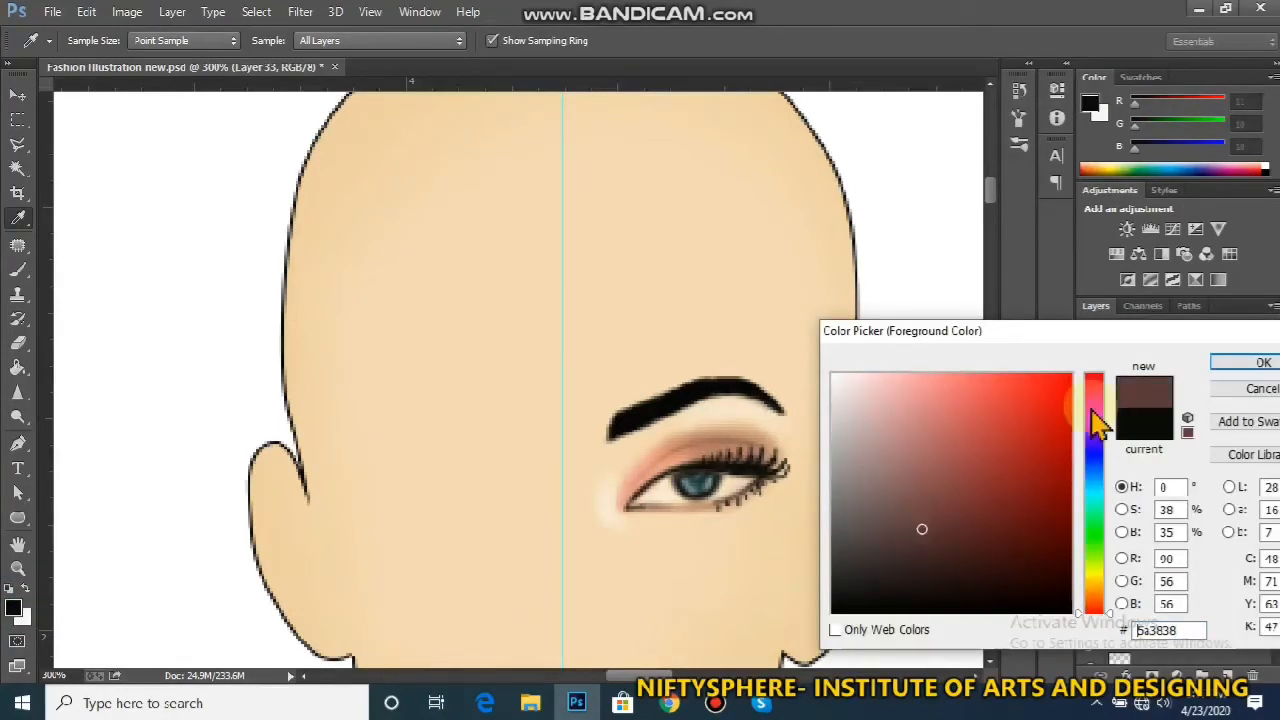
click(907, 569)
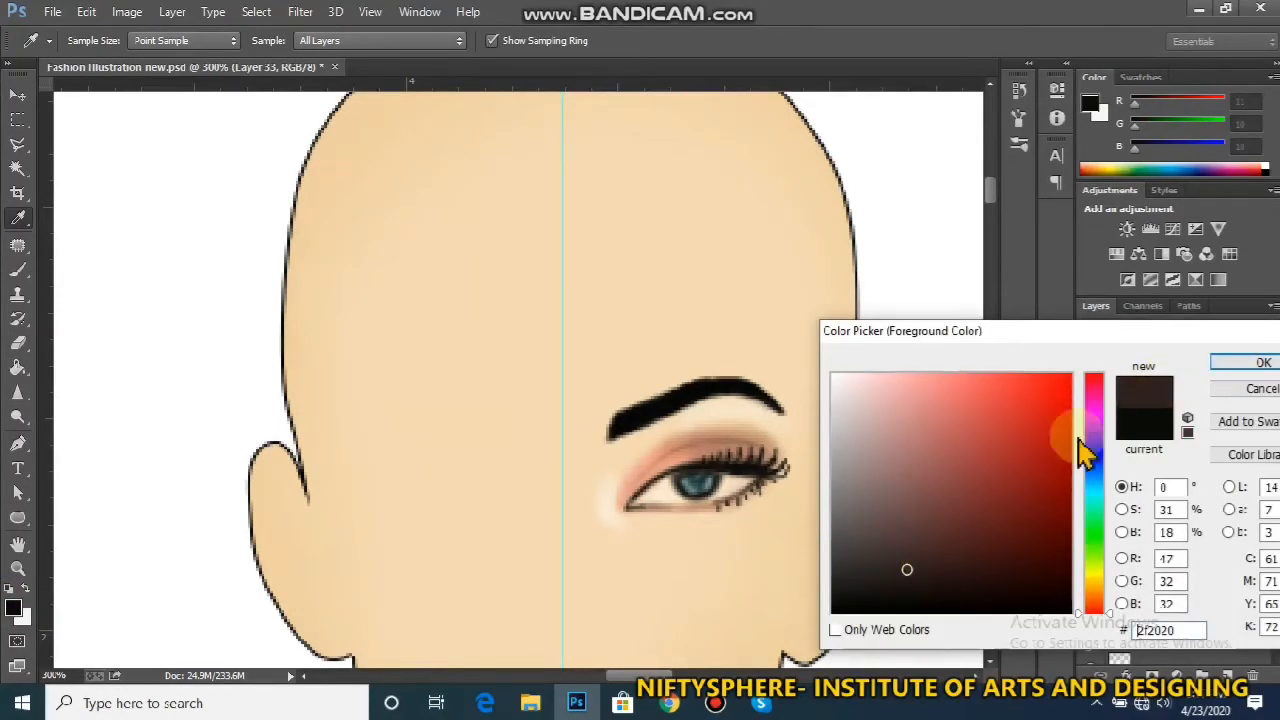
click(1248, 363)
Brush fine dark-brown hair strokes along the eyebrow and add short hairs at its inner end on Layer 33
key(ctrl+plus)
key(ctrl+plus)
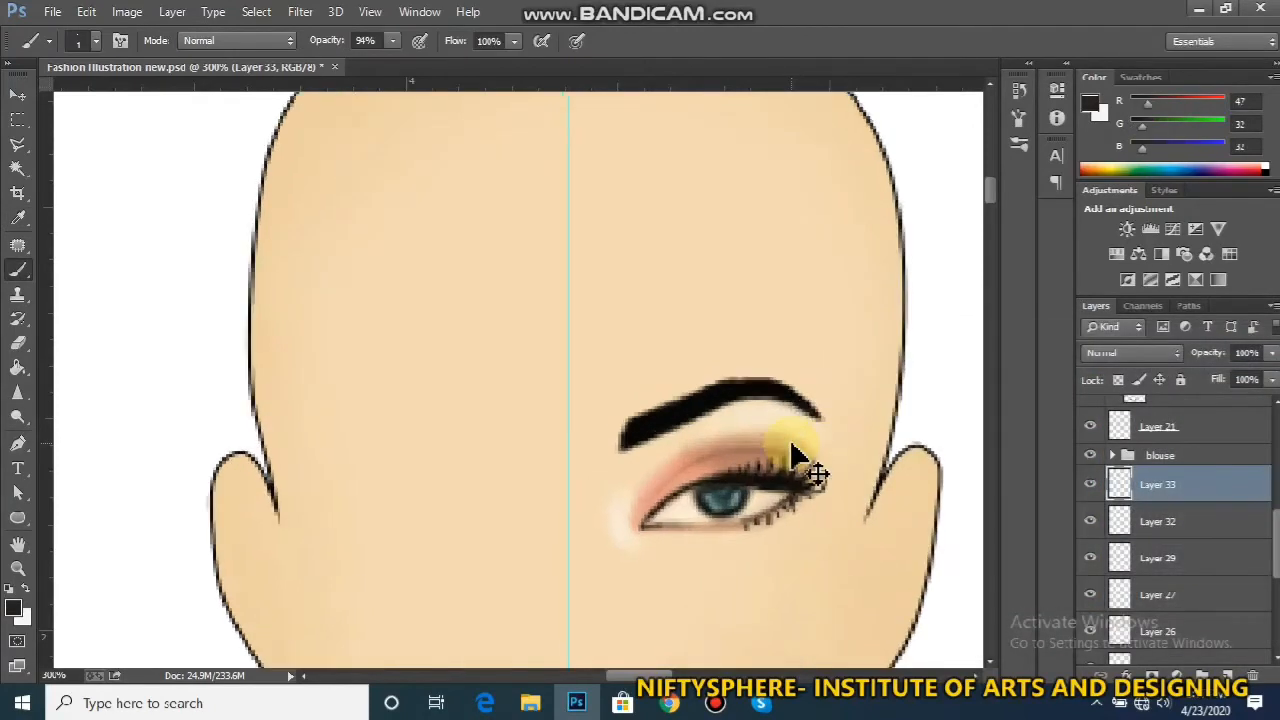
mouse_move(687, 483)
mouse_down()
mouse_move(709, 434)
mouse_move(724, 474)
mouse_move(733, 439)
mouse_move(749, 445)
mouse_move(798, 392)
mouse_move(782, 429)
mouse_move(845, 389)
mouse_up()
mouse_move(783, 423)
mouse_down()
mouse_move(827, 380)
mouse_move(819, 409)
mouse_move(853, 388)
mouse_move(847, 401)
mouse_move(892, 395)
mouse_move(877, 399)
mouse_move(931, 414)
mouse_up()
mouse_move(677, 474)
mouse_down()
mouse_move(701, 447)
mouse_move(691, 478)
mouse_move(867, 389)
mouse_move(918, 404)
mouse_move(941, 424)
mouse_up()
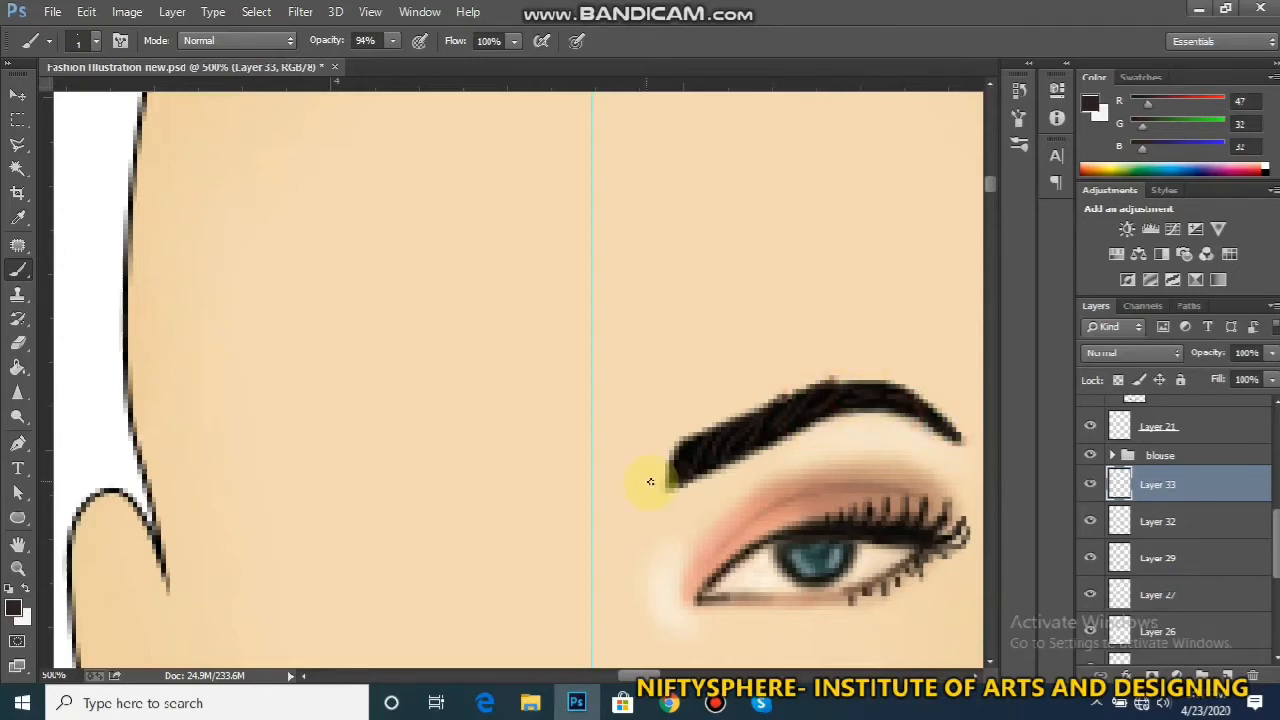
mouse_move(662, 490)
mouse_down()
mouse_move(662, 456)
mouse_move(652, 491)
mouse_move(656, 467)
mouse_move(661, 486)
mouse_move(693, 471)
mouse_up()
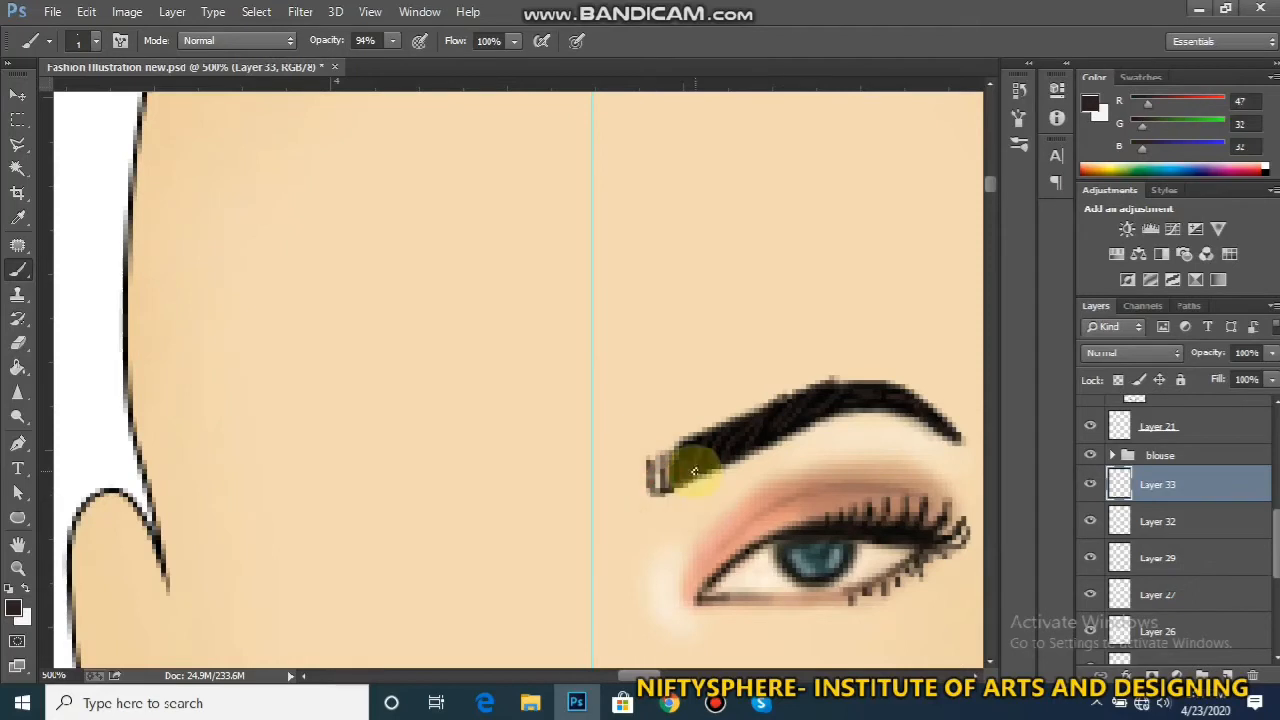
Extend the eyebrow's outer tail downward with a few thin brush strokes
scroll(696, 478, down, 7)
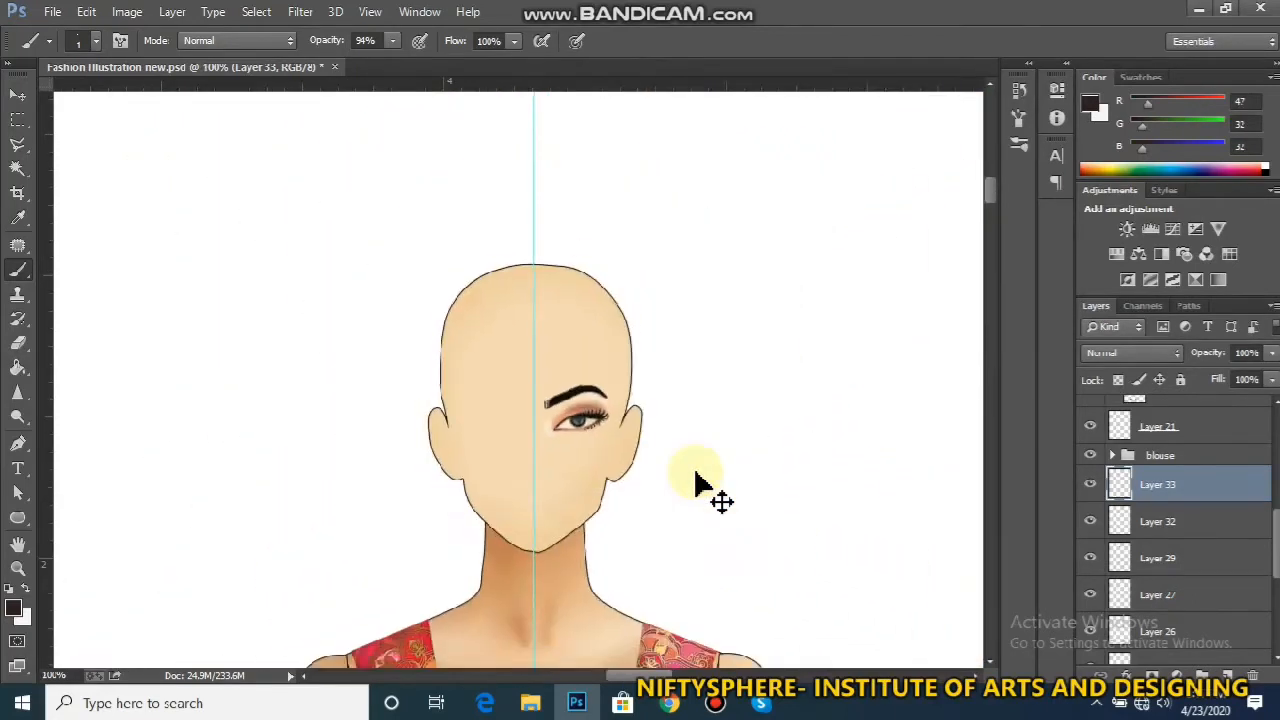
scroll(696, 480, up, 4)
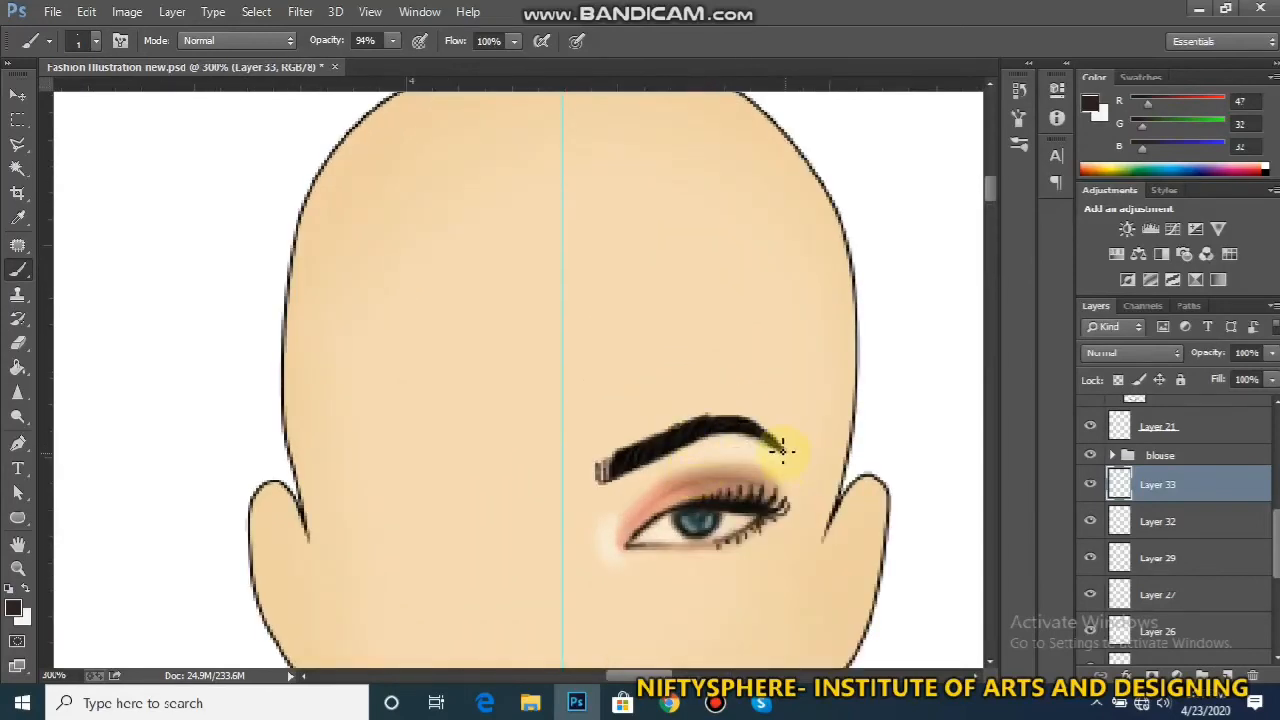
drag(783, 451, 793, 466)
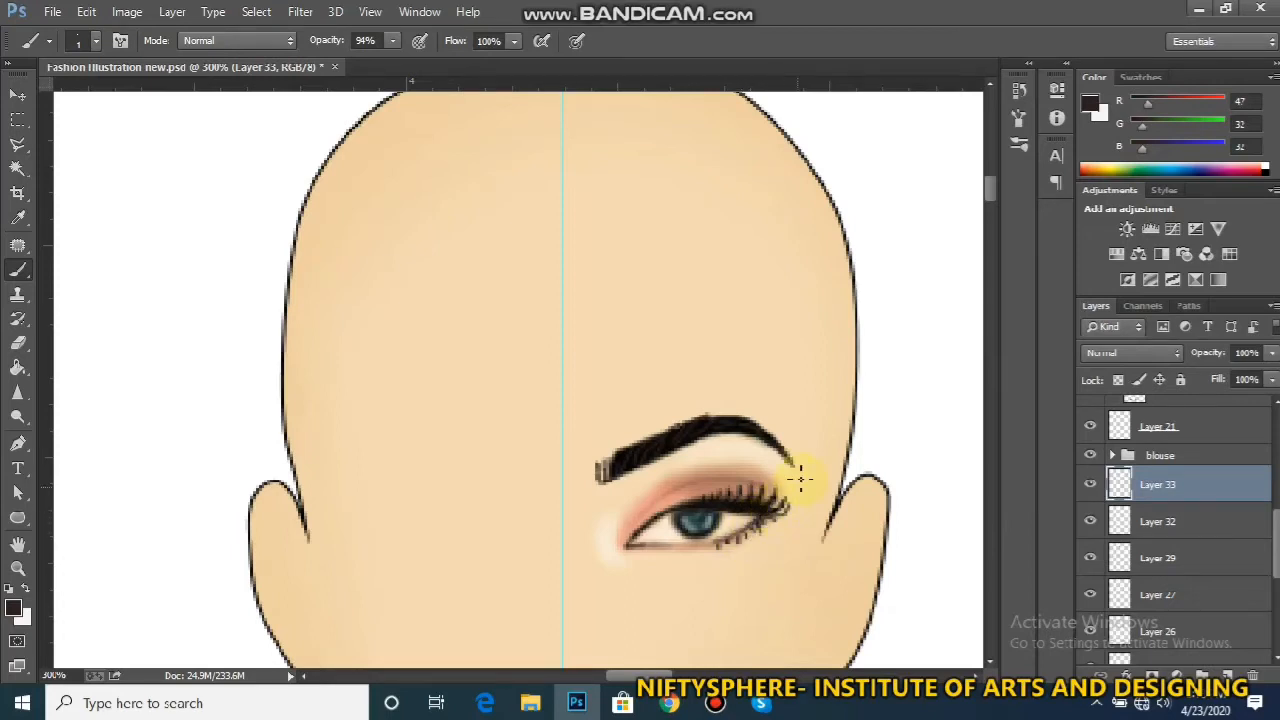
drag(790, 466, 796, 466)
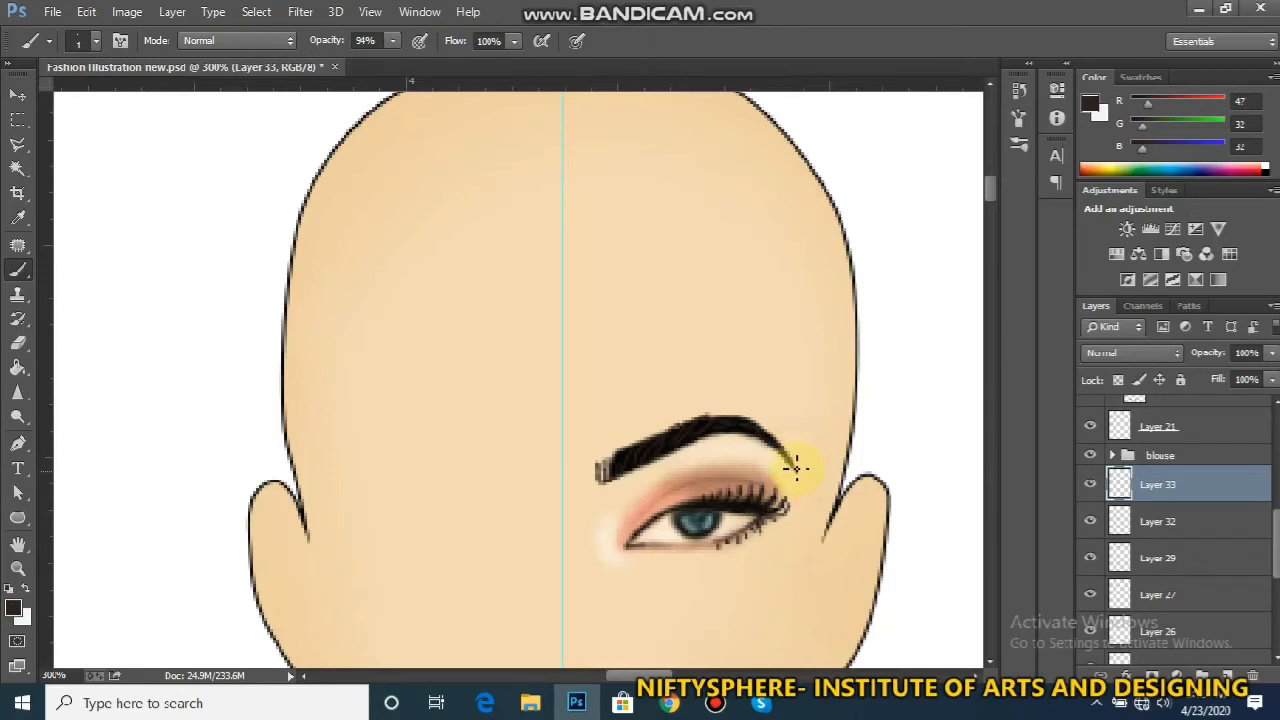
Examine how the eye and eyebrow look on the whole fashion figure
key(ctrl+minus)
key(ctrl+minus)
key(ctrl+minus)
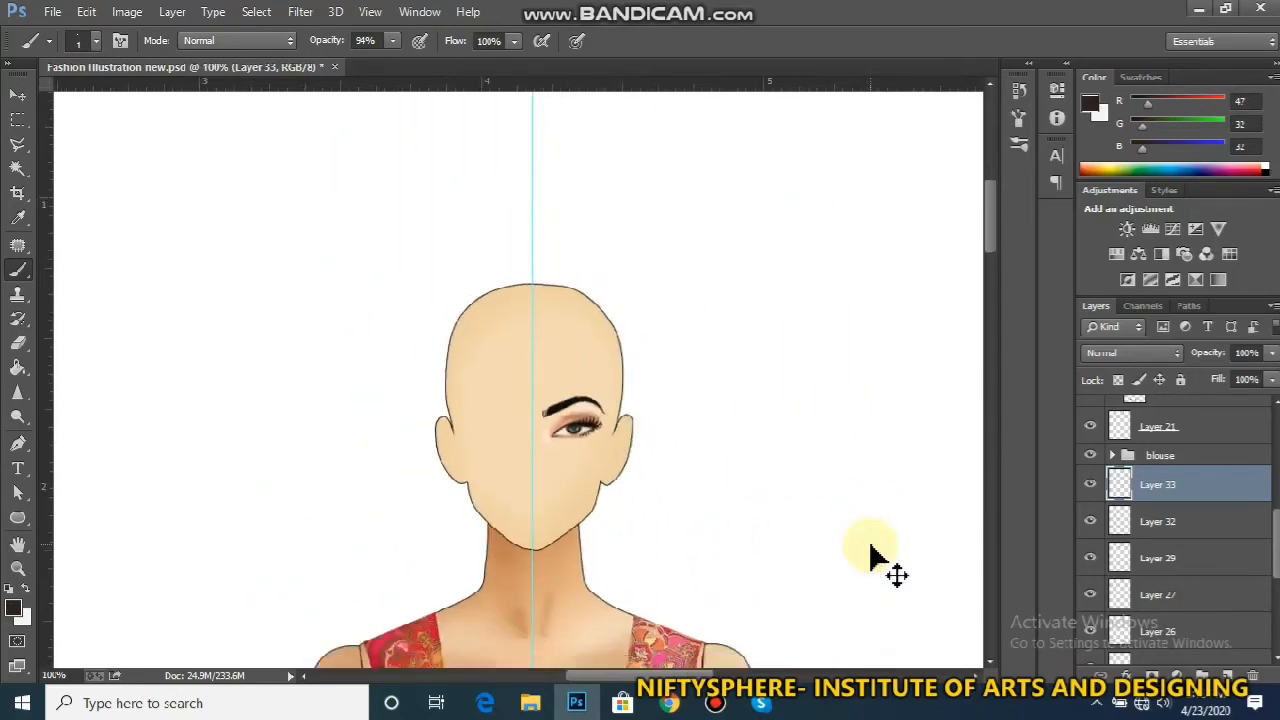
key(ctrl+minus)
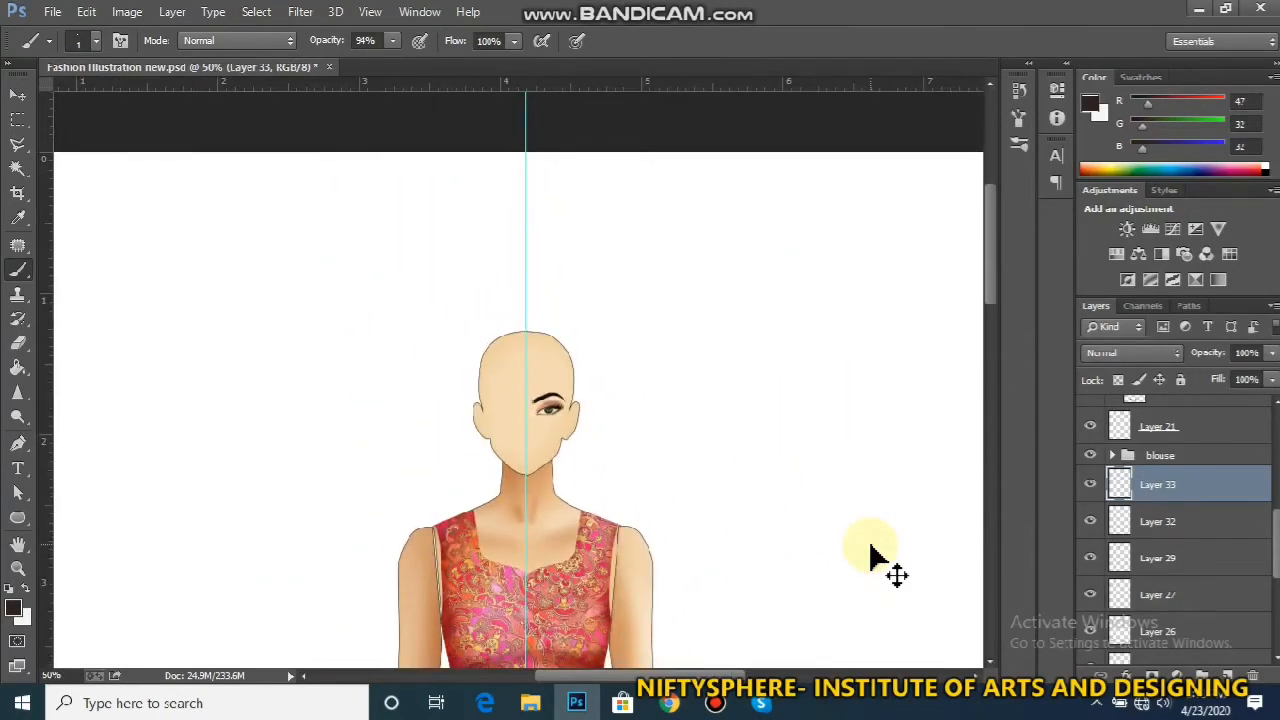
key(ctrl+minus)
key(ctrl+minus)
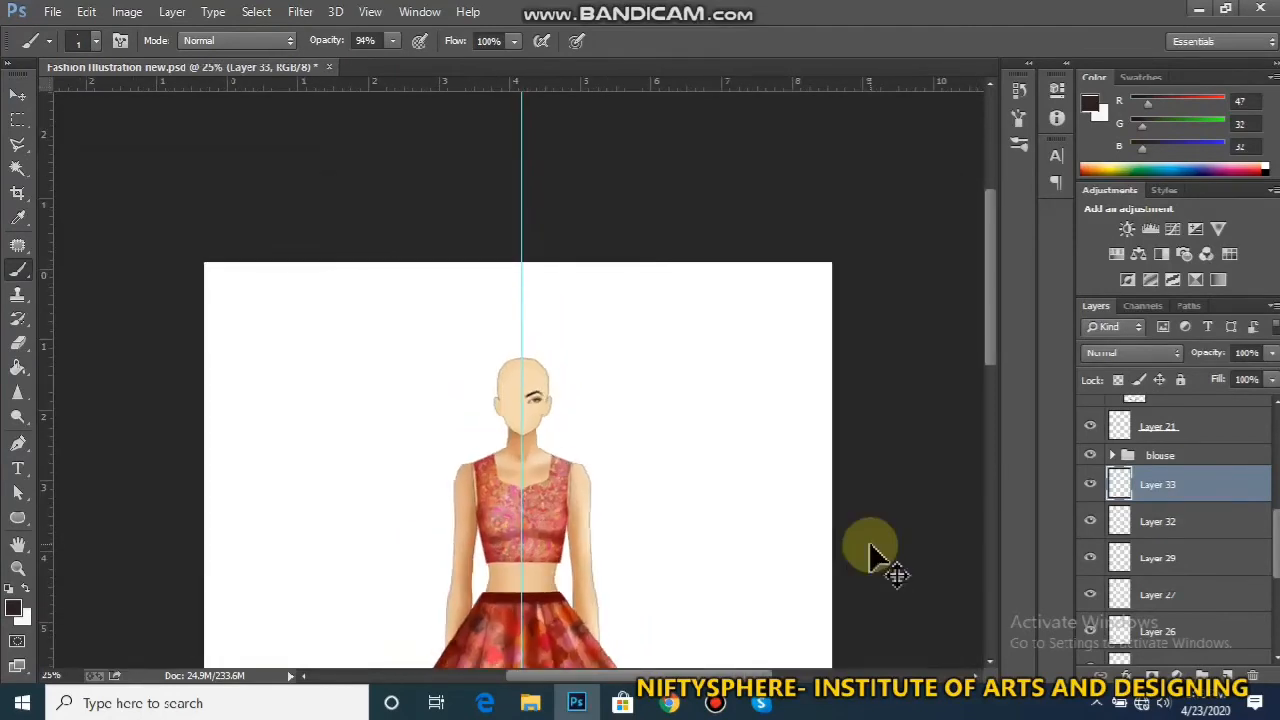
key(ctrl+plus)
key(ctrl+plus)
key(ctrl+plus)
key(ctrl+plus)
key(ctrl+plus)
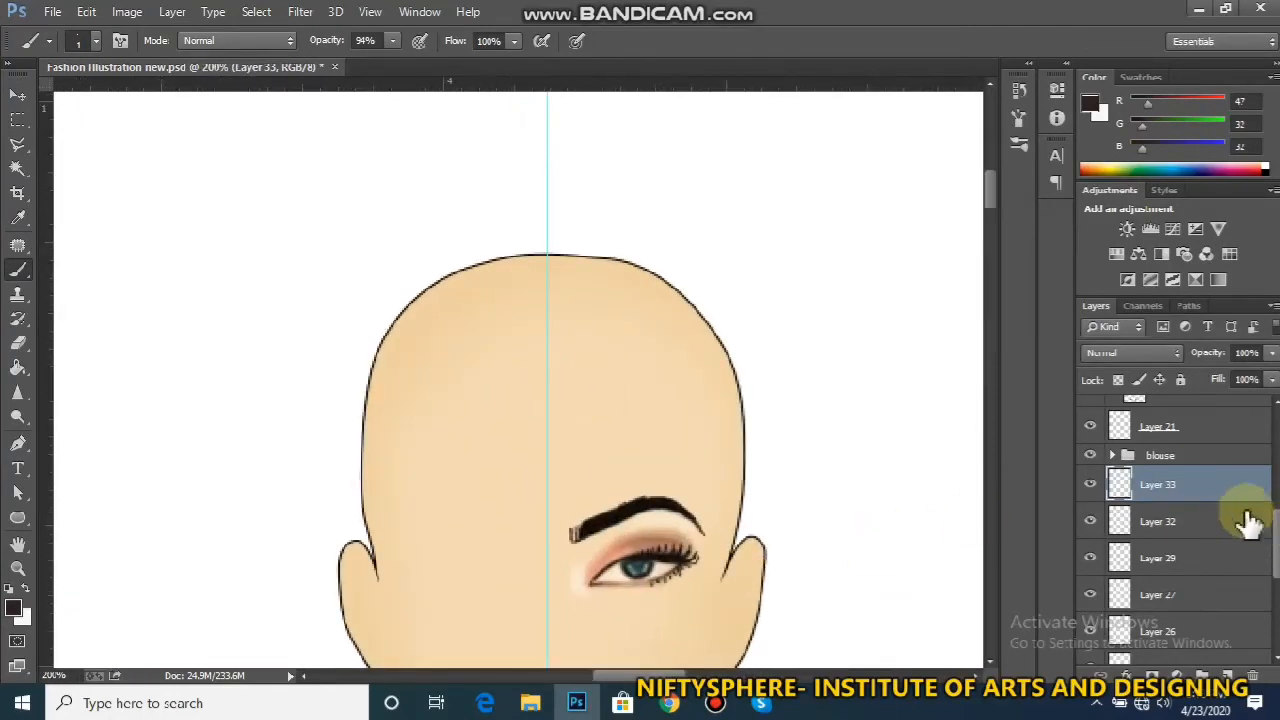
Group the eye layers from Layer 33 down to eyeball and name the group eye 1
drag(1276, 535, 1276, 612)
shift+click(1214, 531)
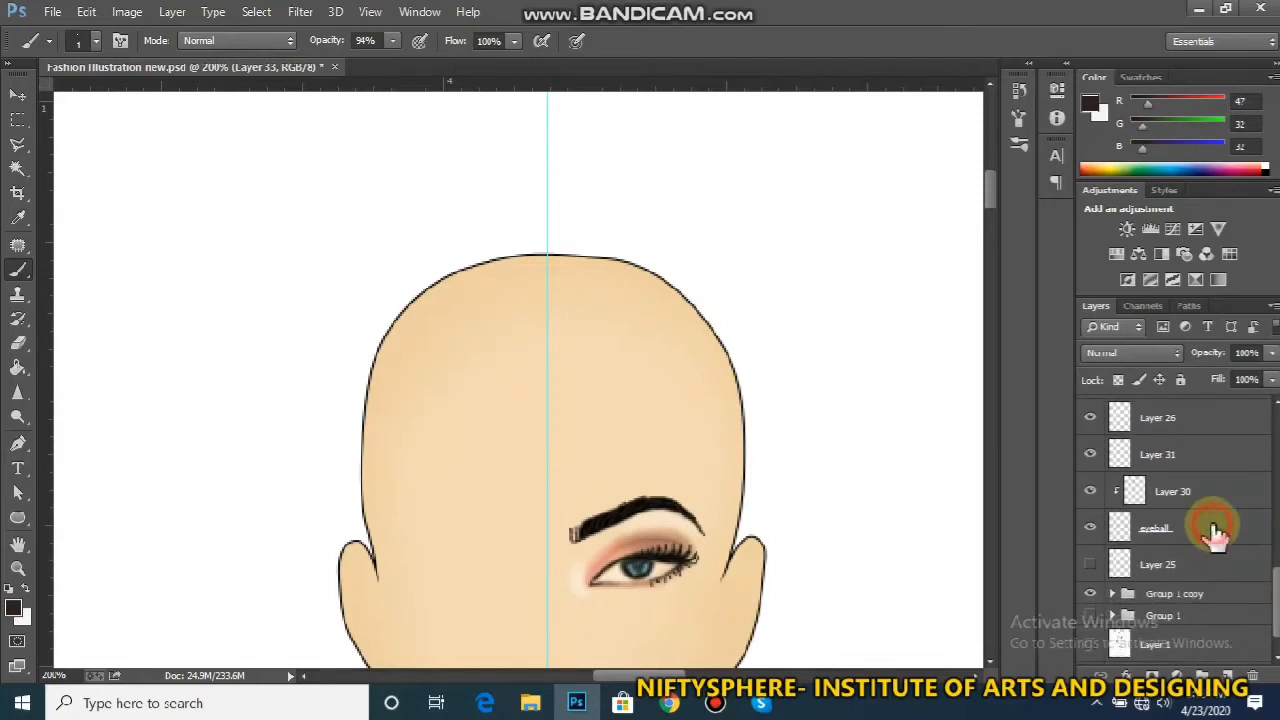
key(ctrl+g)
double_click(1165, 500)
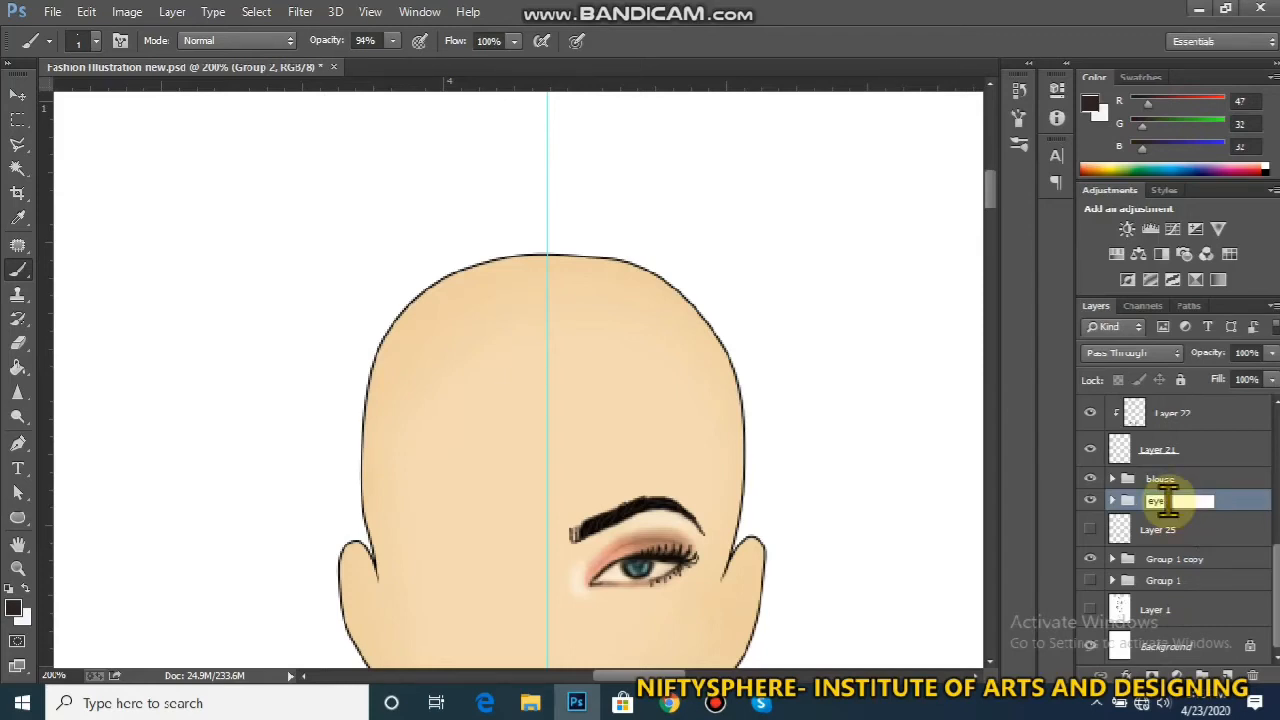
text(eye 1)
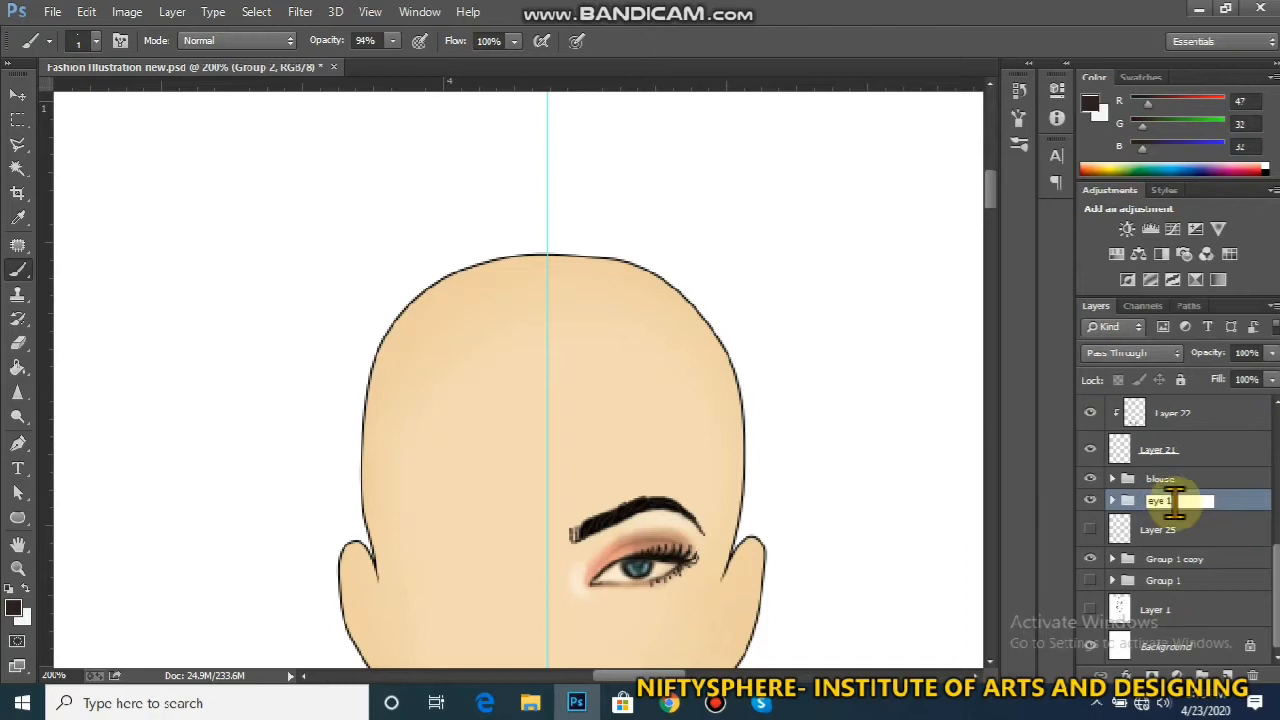
key(Return)
Duplicate the eye 1 group within the document as eye 1 copy
click(1197, 531)
click(1192, 503)
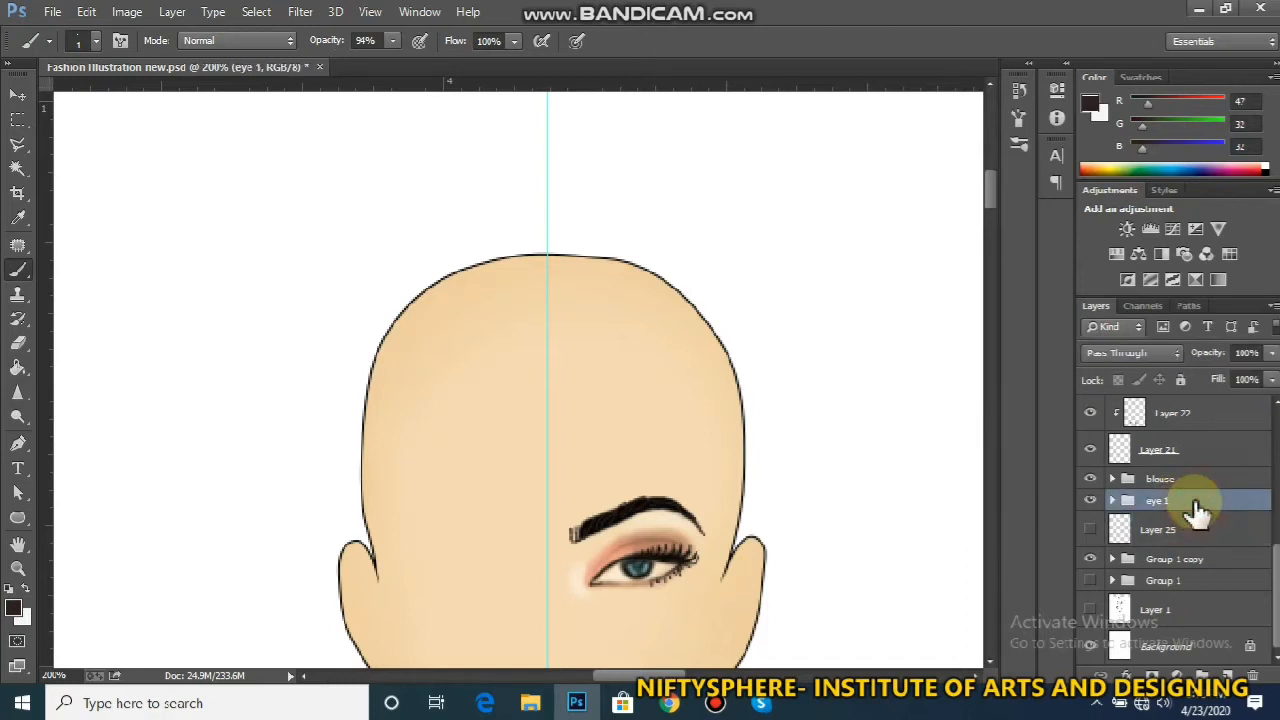
right_click(1155, 507)
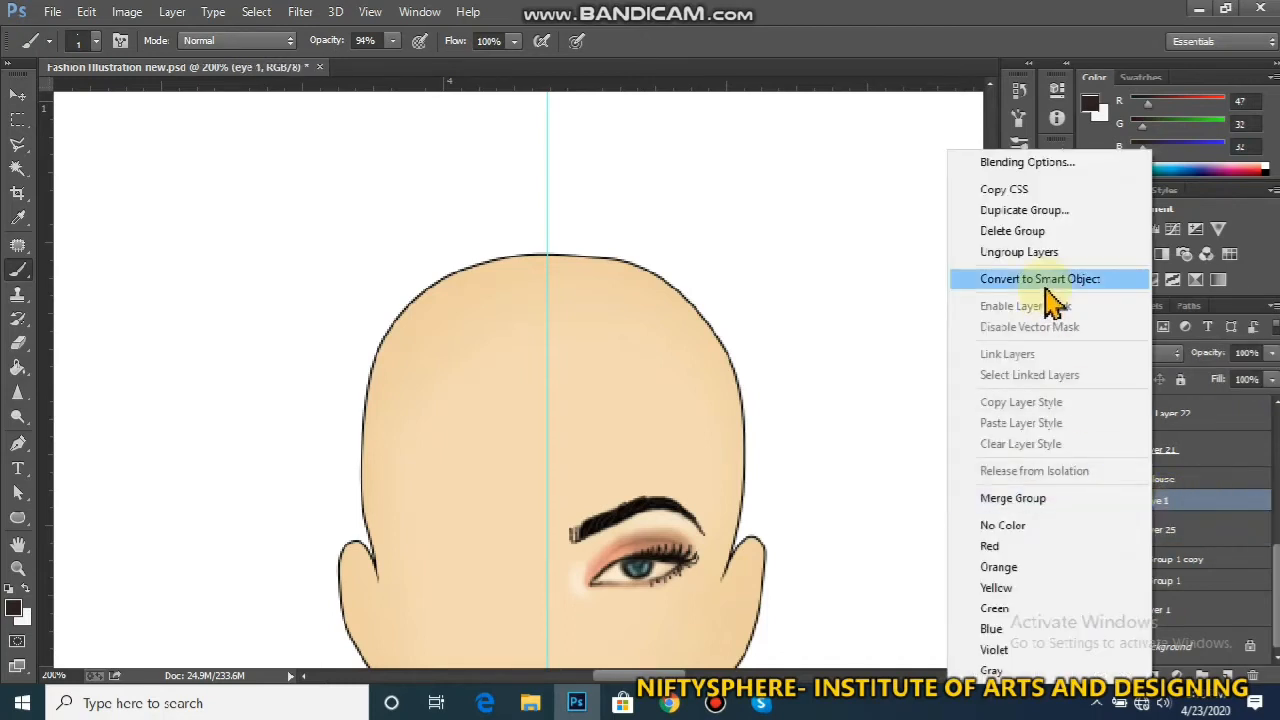
click(1040, 211)
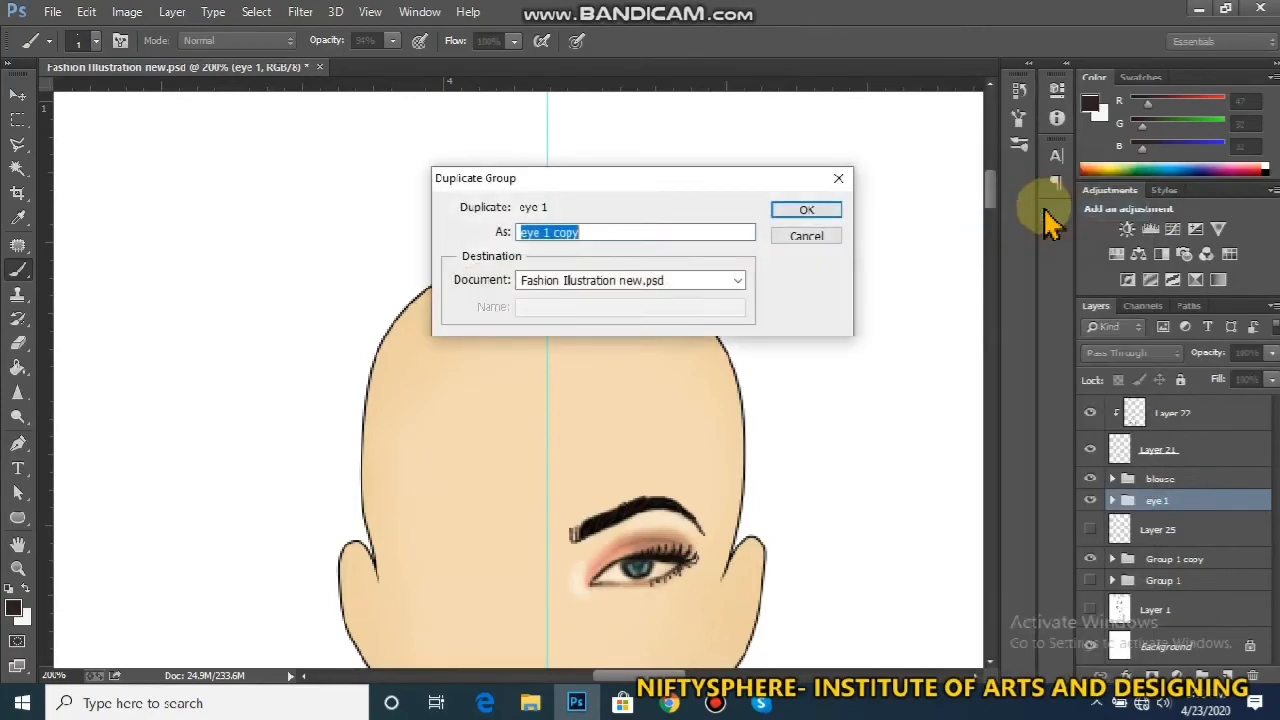
click(806, 212)
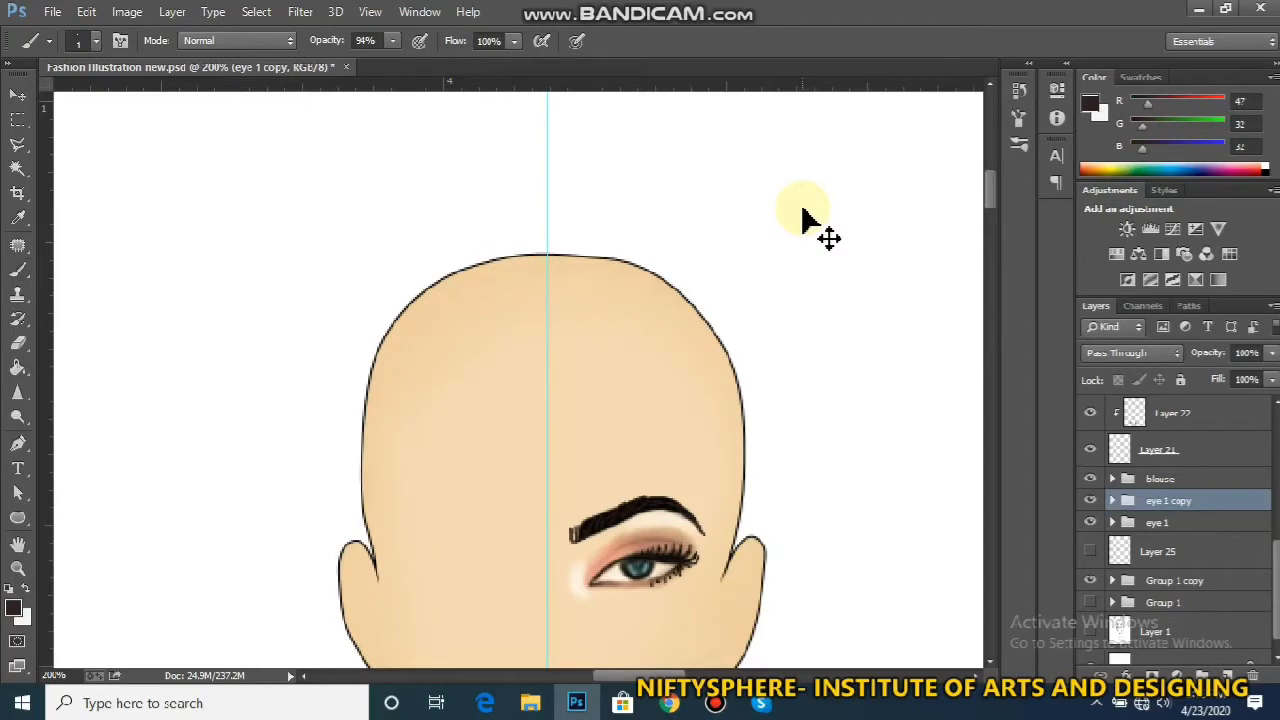
Flip the eye 1 copy group horizontally and place it on the opposite side of the centre guide, adjusting its rotation slightly
key(ctrl+t)
right_click(652, 545)
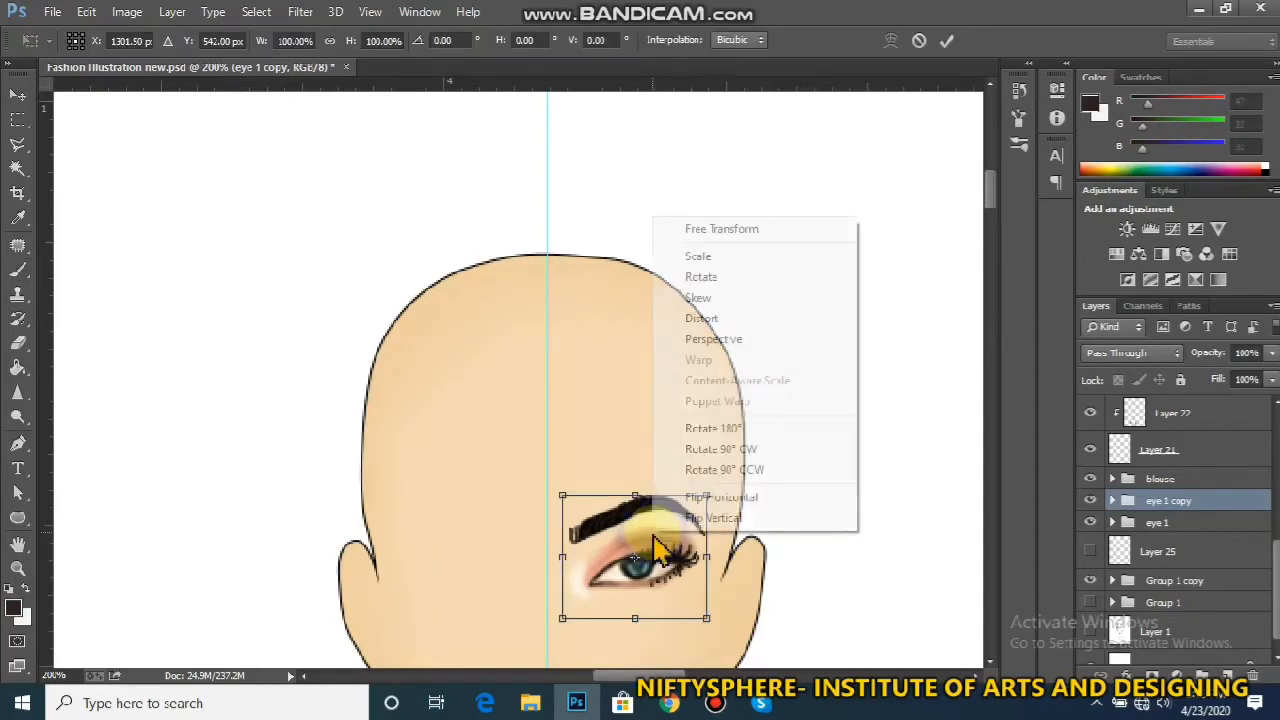
click(700, 498)
click(678, 565)
drag(670, 585, 501, 586)
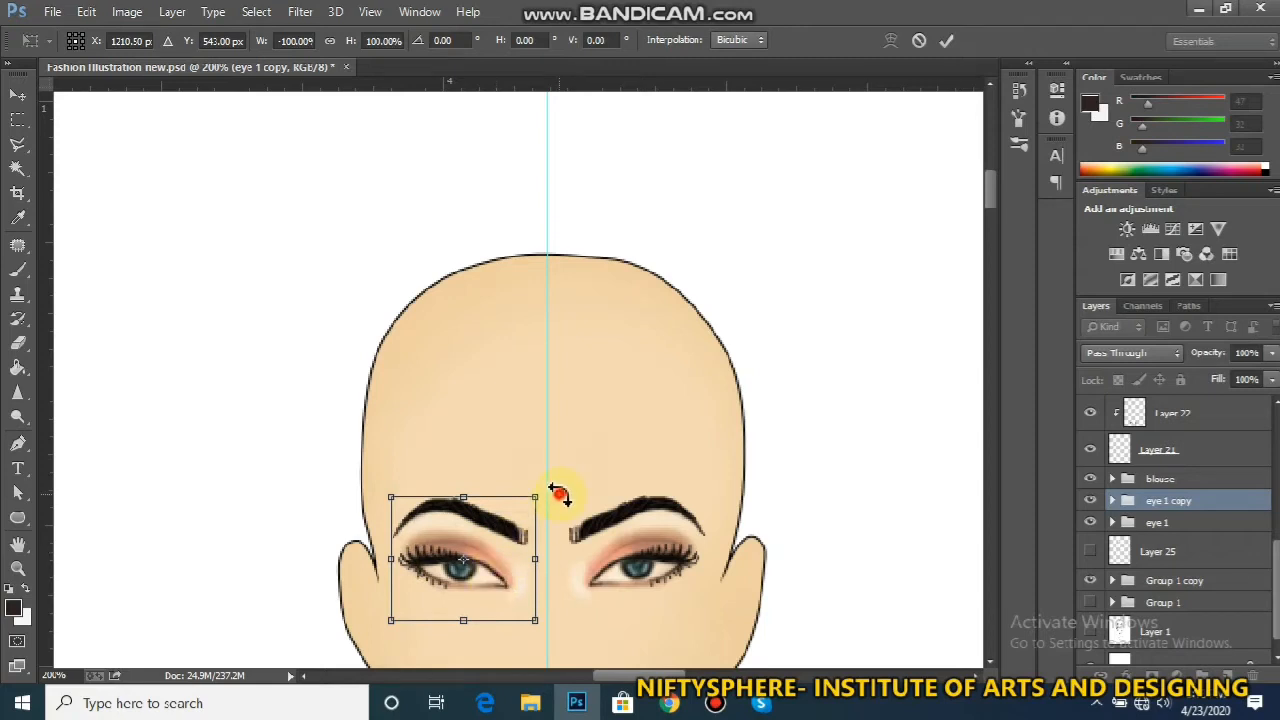
drag(558, 494, 556, 490)
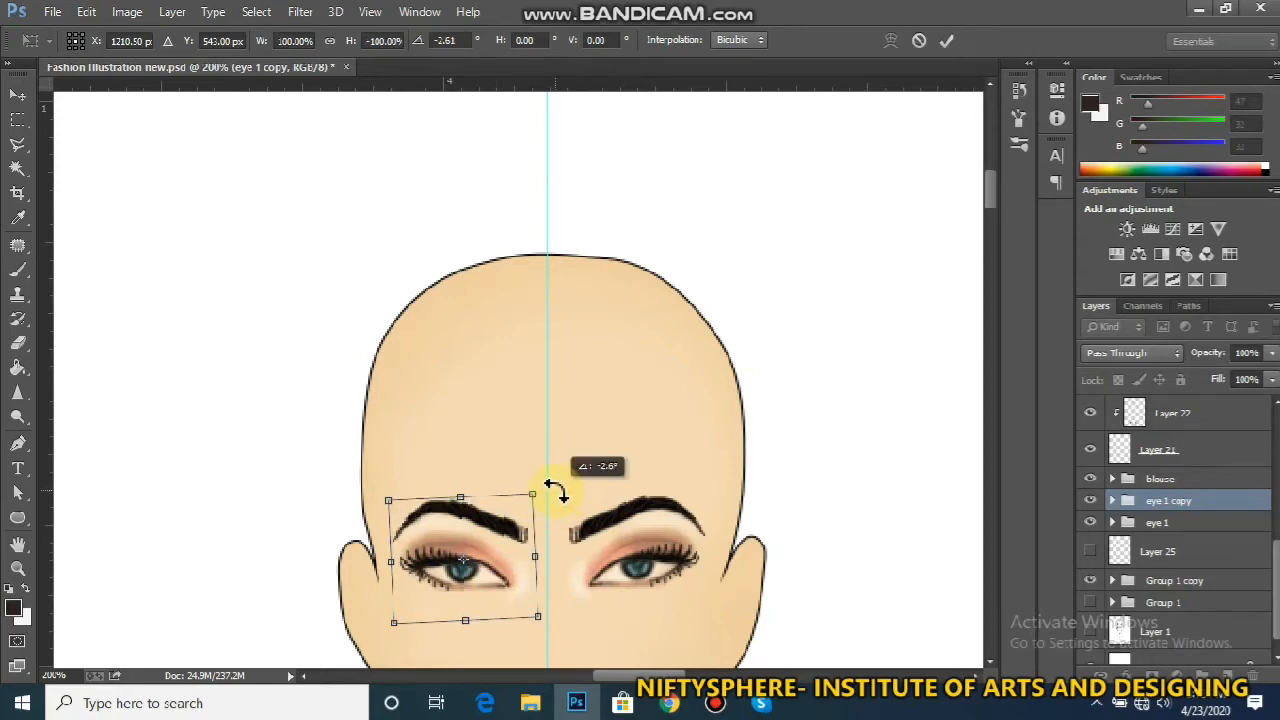
drag(553, 490, 557, 491)
key(Return)
key(b)
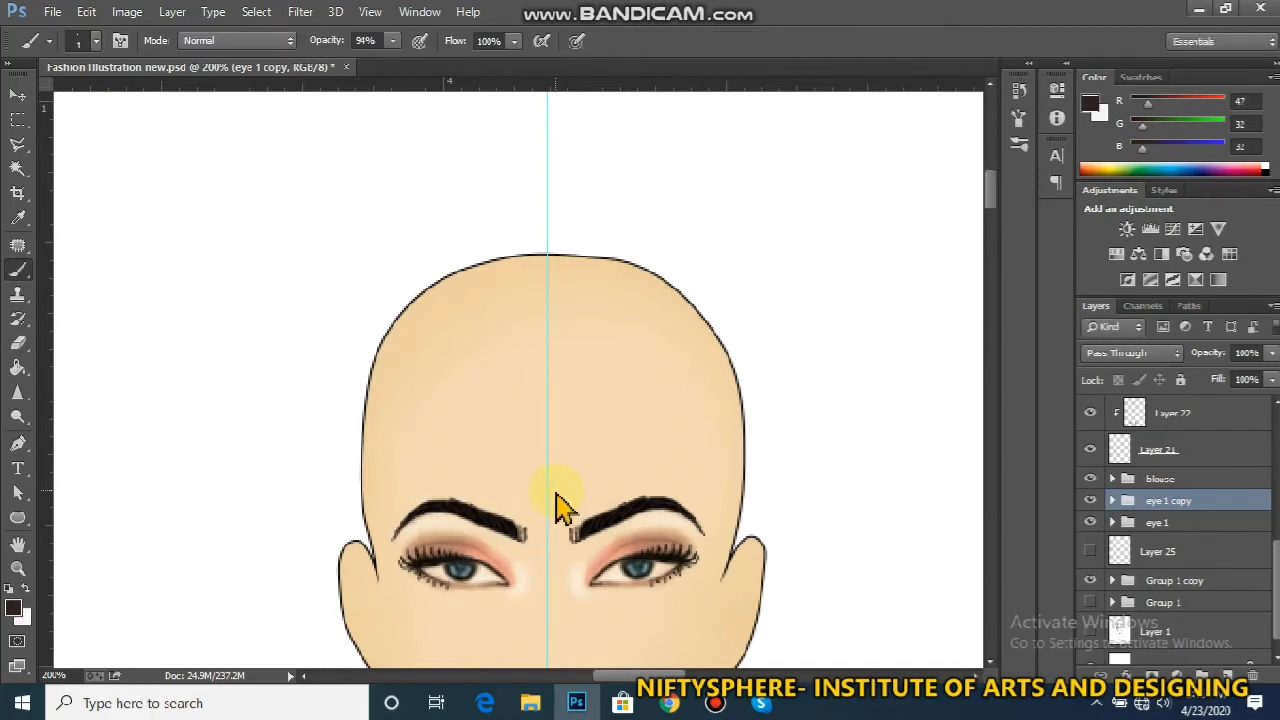
Erase the stray hairs at the inner end of the mirrored eyebrow on Layer 33 of the eye 1 copy group
key(ctrl+minus)
key(ctrl+minus)
key(ctrl+minus)
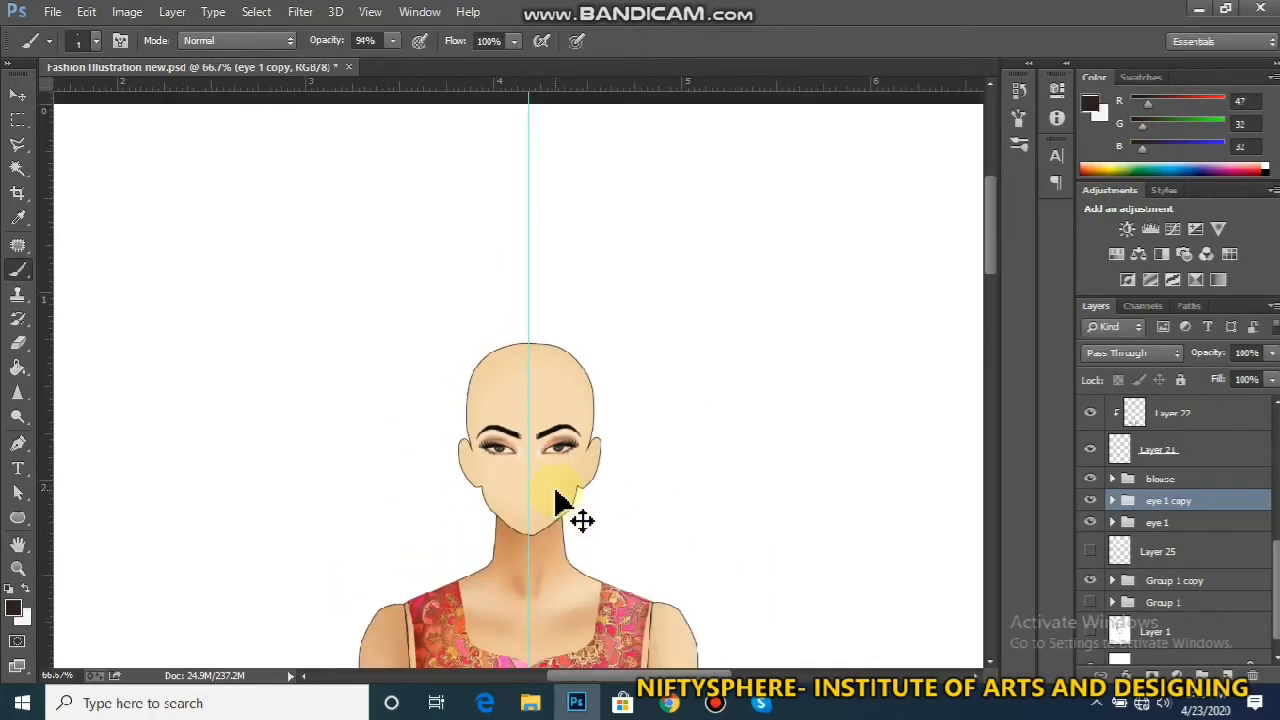
key(ctrl+minus)
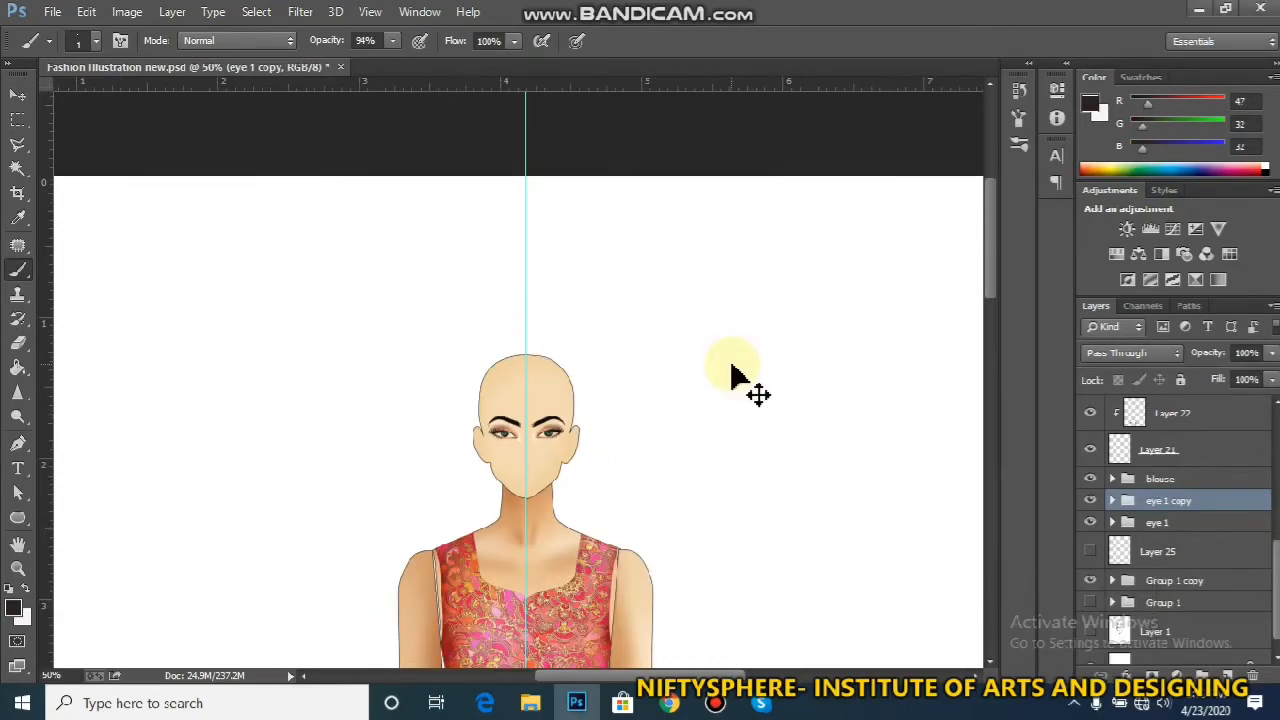
key(ctrl+plus)
key(ctrl+plus)
drag(1000, 186, 1003, 222)
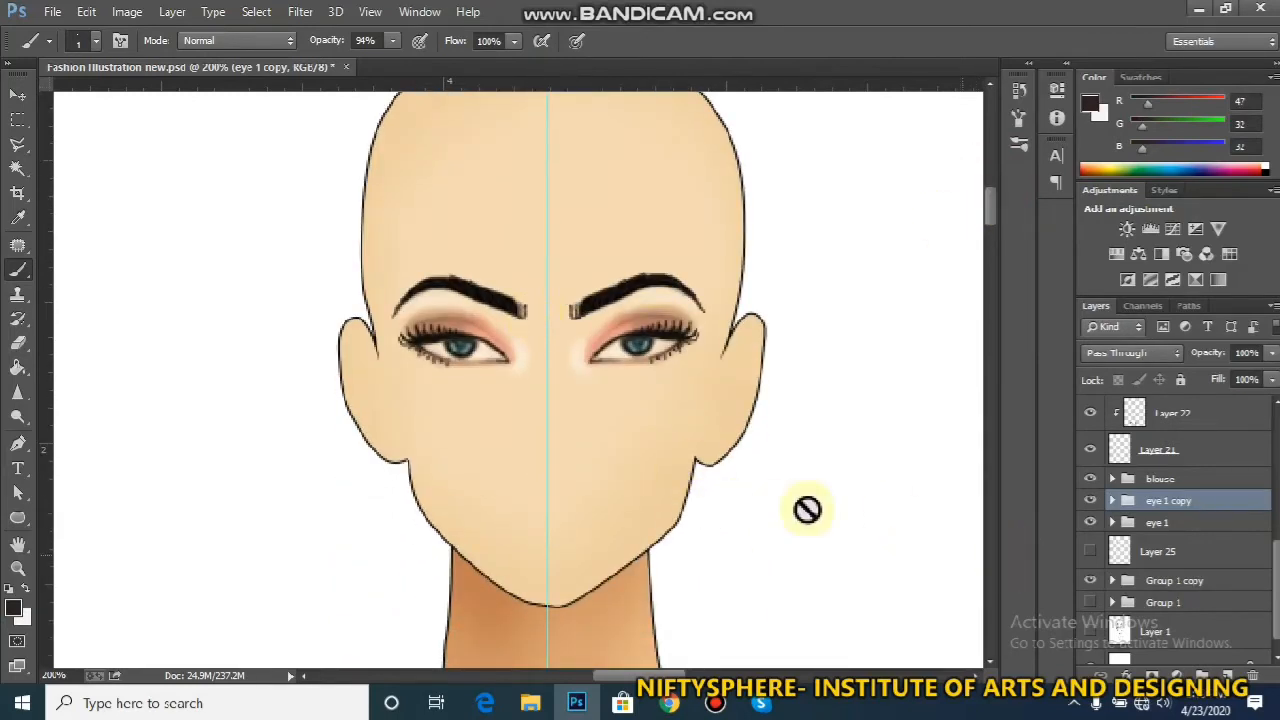
click(1113, 501)
click(1120, 529)
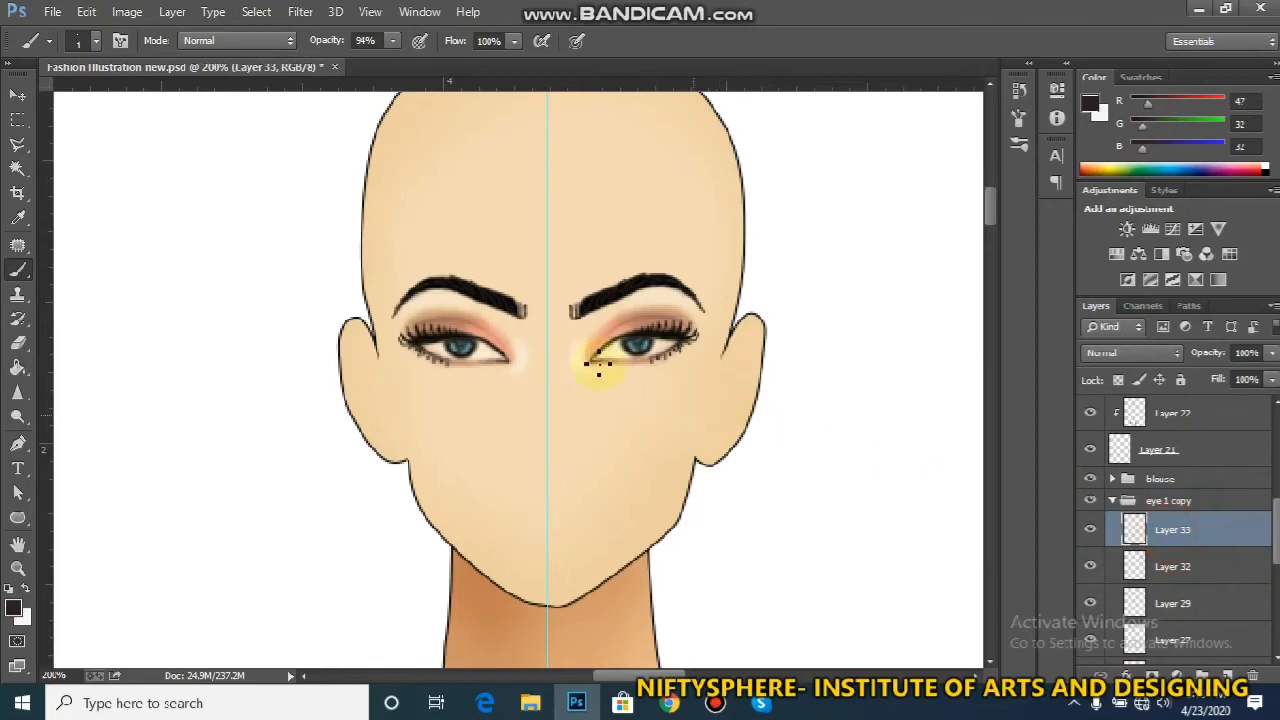
key(e)
drag(505, 325, 531, 320)
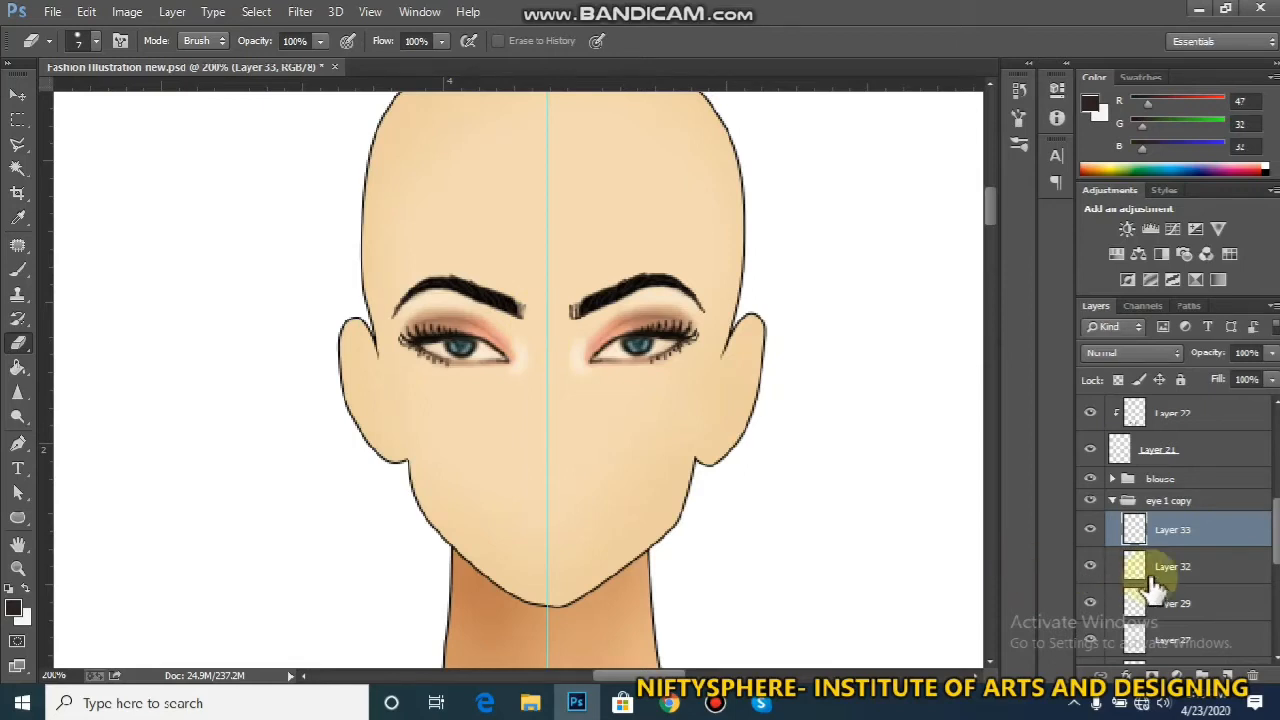
Erase the stray hairs at the inner end of the original eyebrow on Layer 33 of the eye 1 group
click(1112, 500)
click(1112, 523)
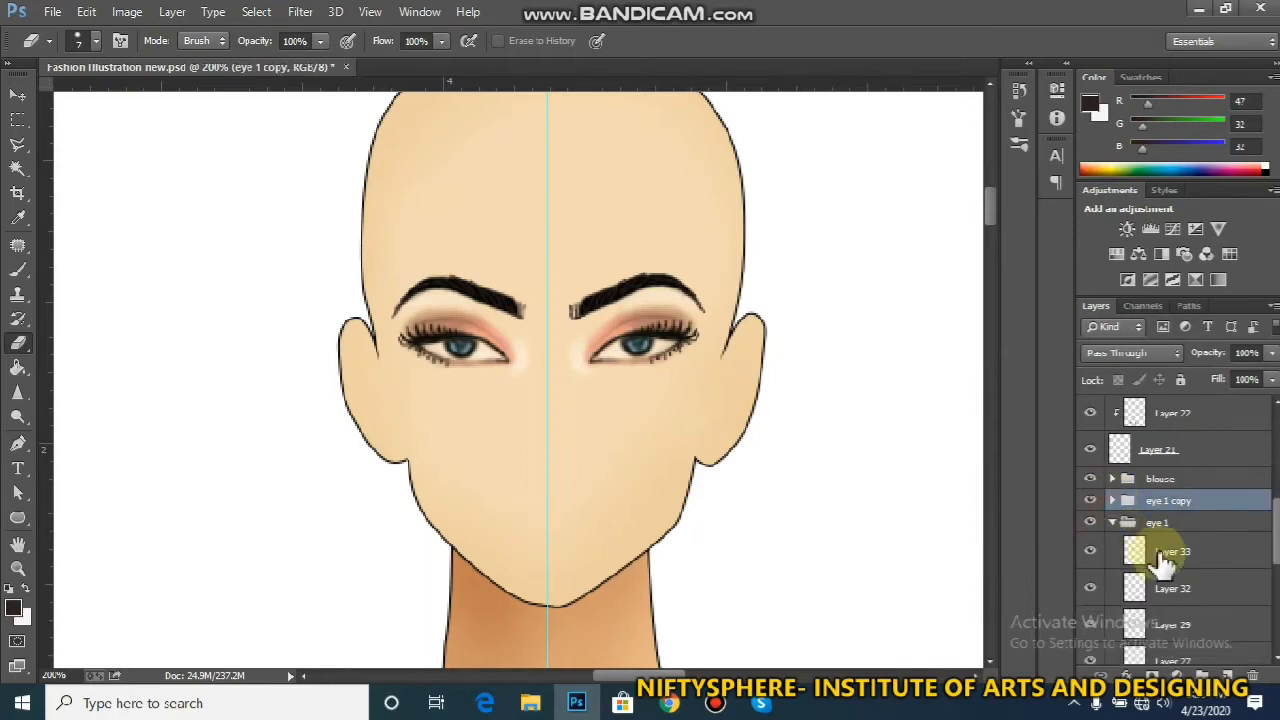
click(1163, 553)
mouse_move(551, 351)
mouse_down()
mouse_move(571, 303)
mouse_move(567, 333)
mouse_up()
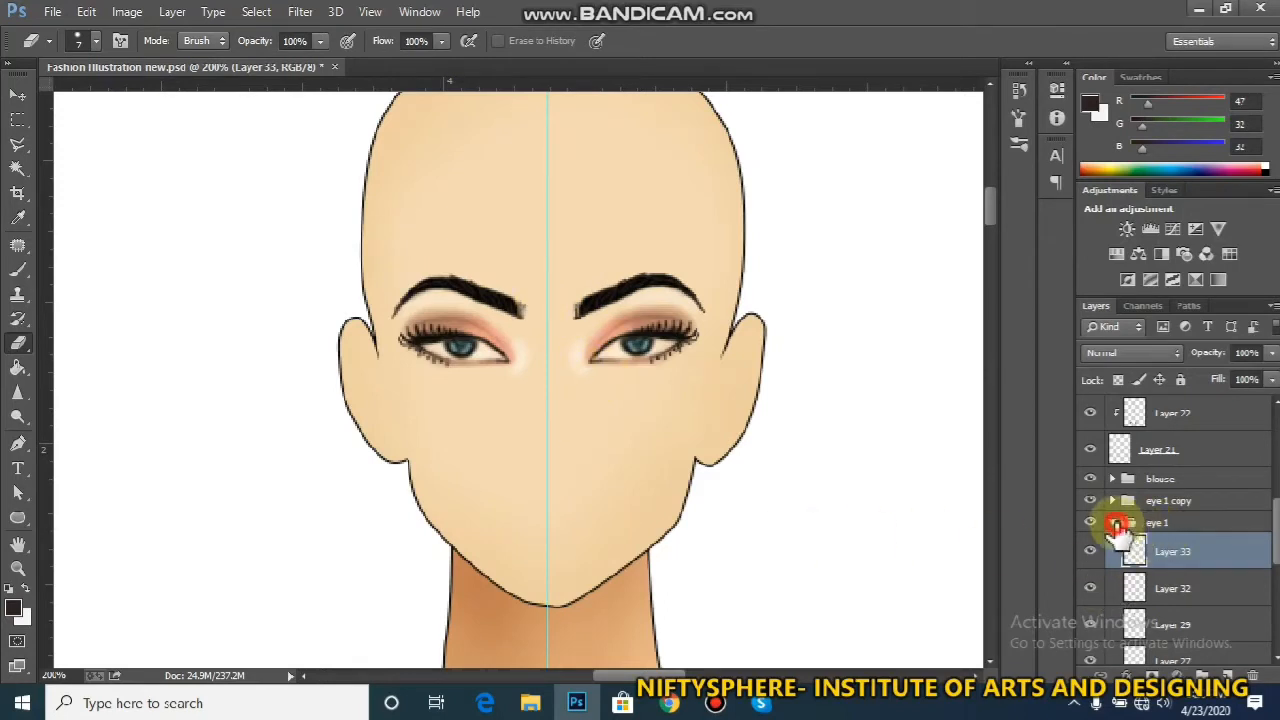
Nudge the eye 1 and eye 1 copy groups slightly outward, away from the centre guide
click(1112, 522)
click(1155, 527)
key(v)
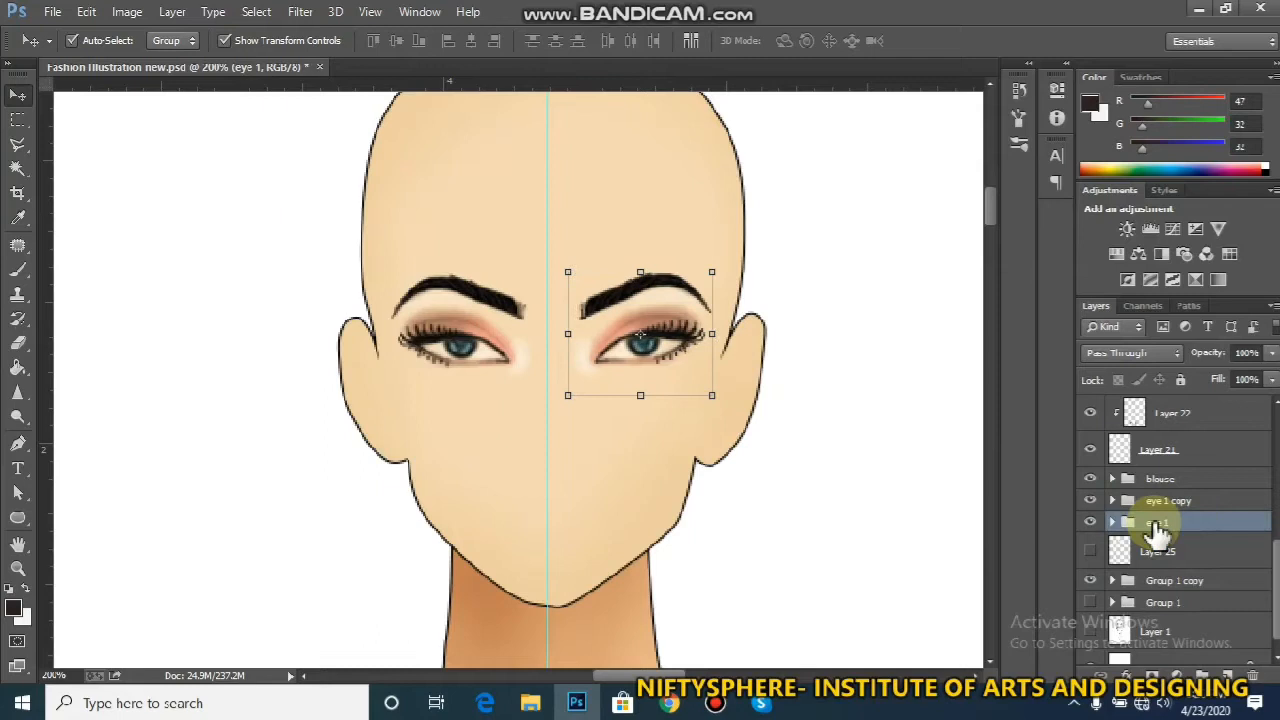
click(1167, 500)
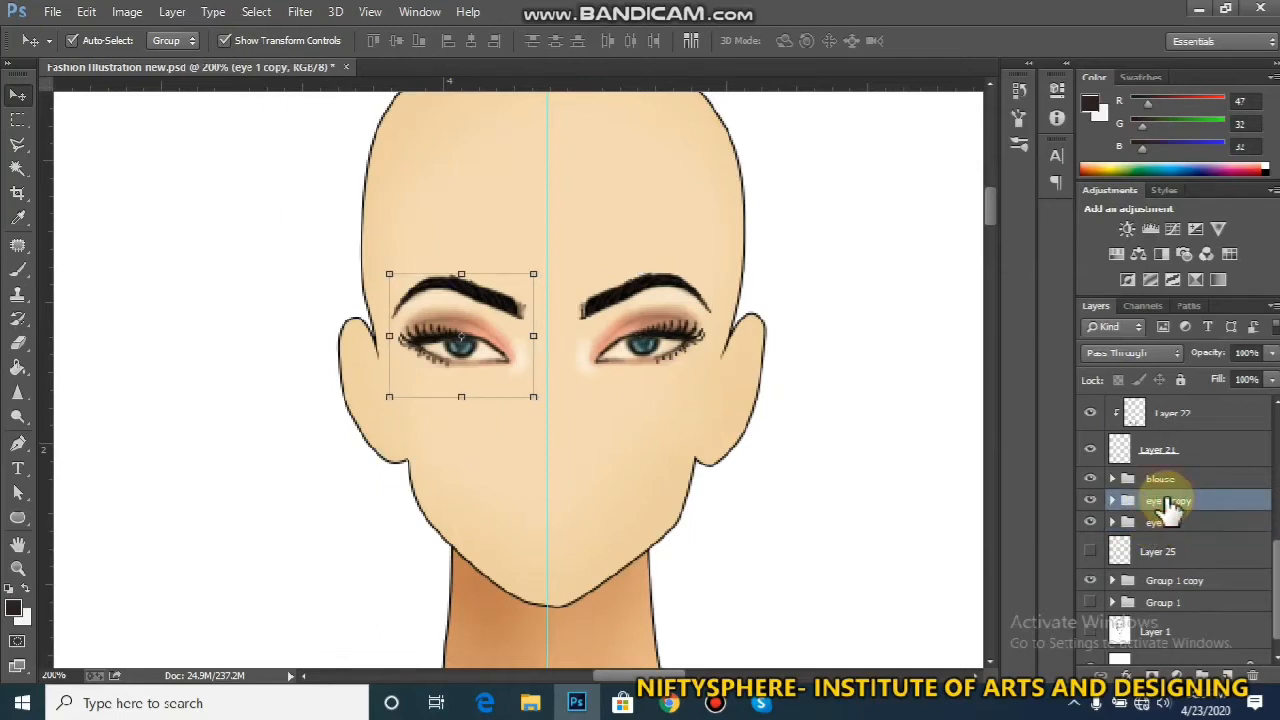
key(Left)
key(Left)
key(Left)
key(Left)
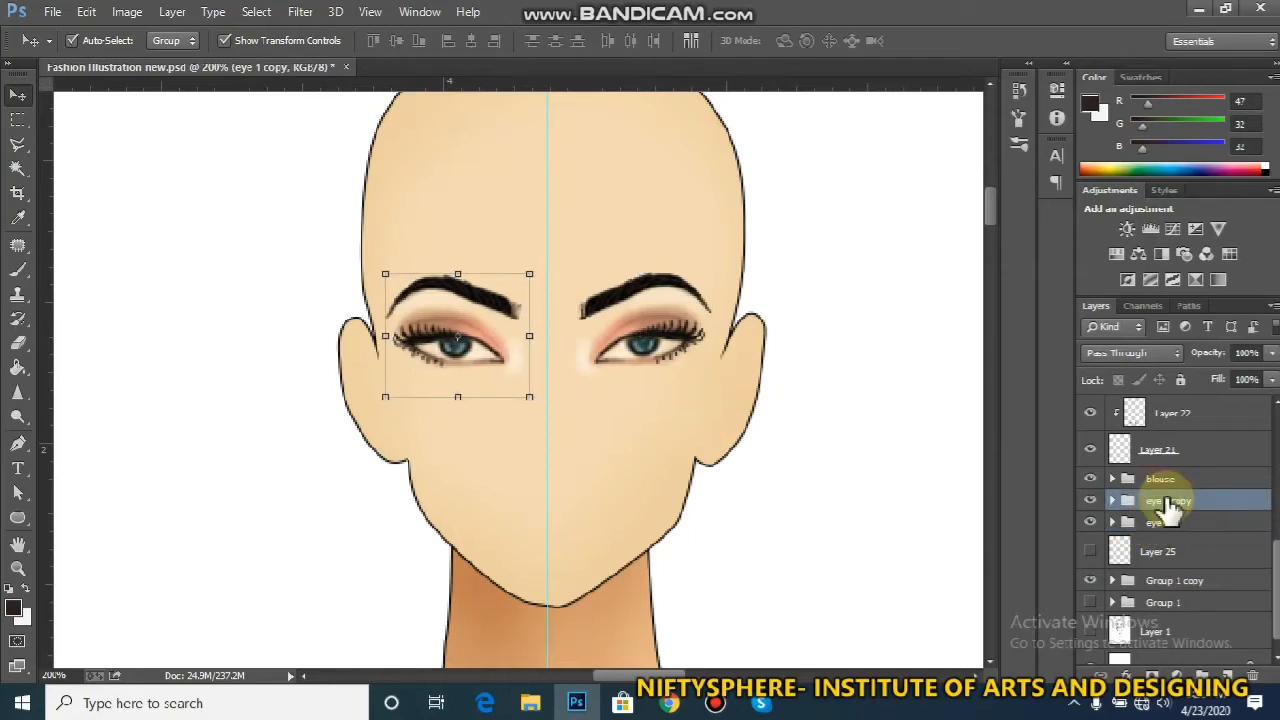
Examine the spacing of both eyes against the whole figure and then against the head
key(ctrl+minus)
key(ctrl+minus)
key(ctrl+minus)
key(ctrl+minus)
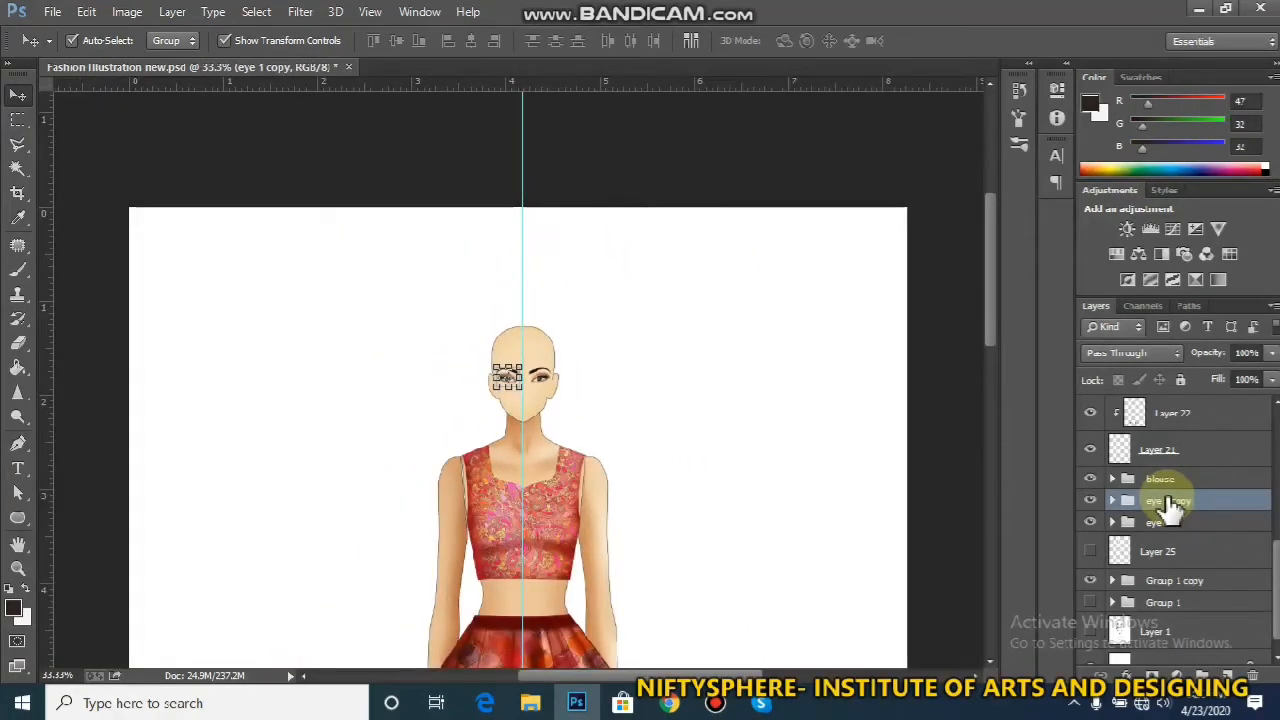
click(1180, 478)
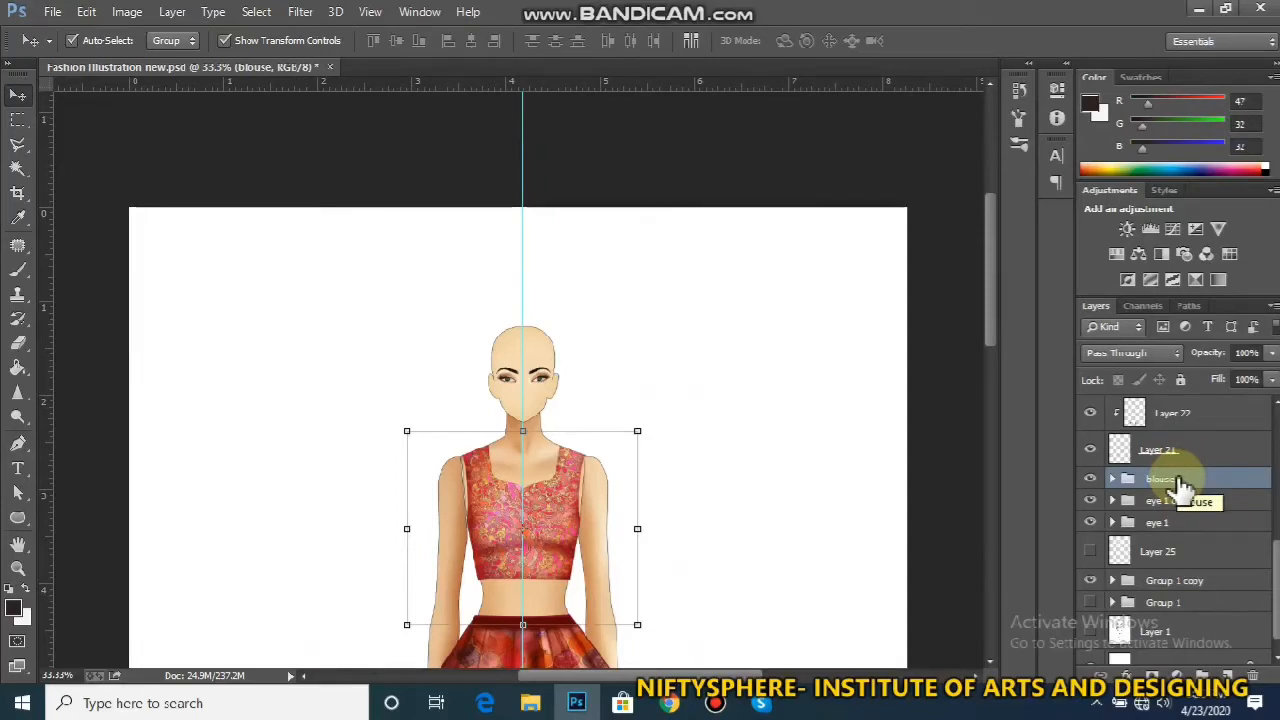
key(ctrl+plus)
key(ctrl+plus)
key(ctrl+plus)
key(ctrl+plus)
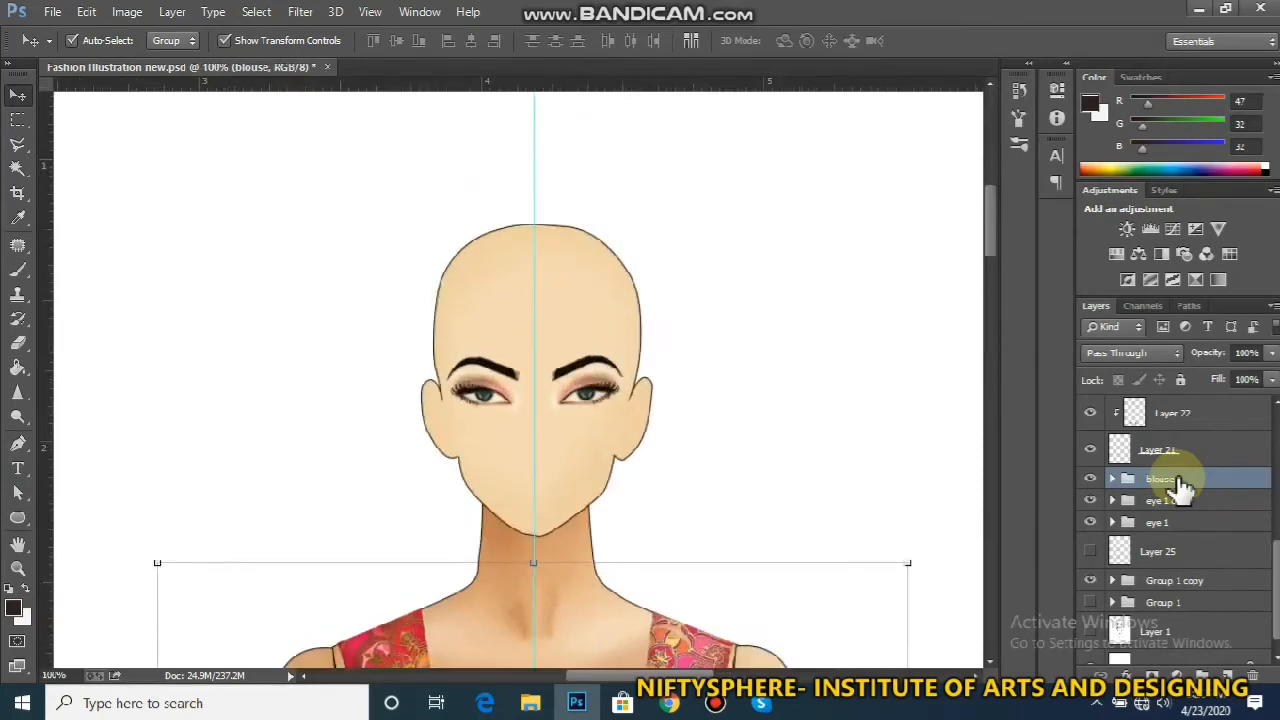
Nudge the eyeball layer and its clipped Layer 30 in the eye 1 copy group slightly toward the centre guide
click(1112, 500)
scroll(1255, 570, down, 6)
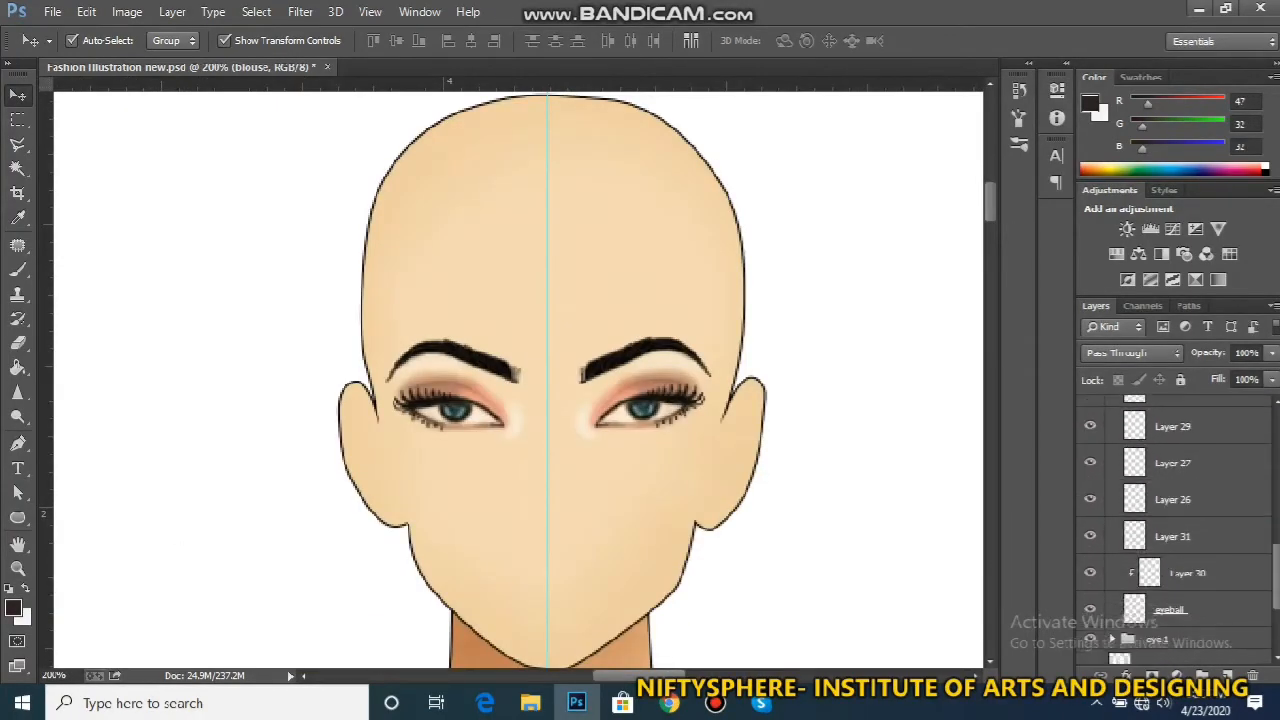
click(1245, 590)
shift+click(1232, 560)
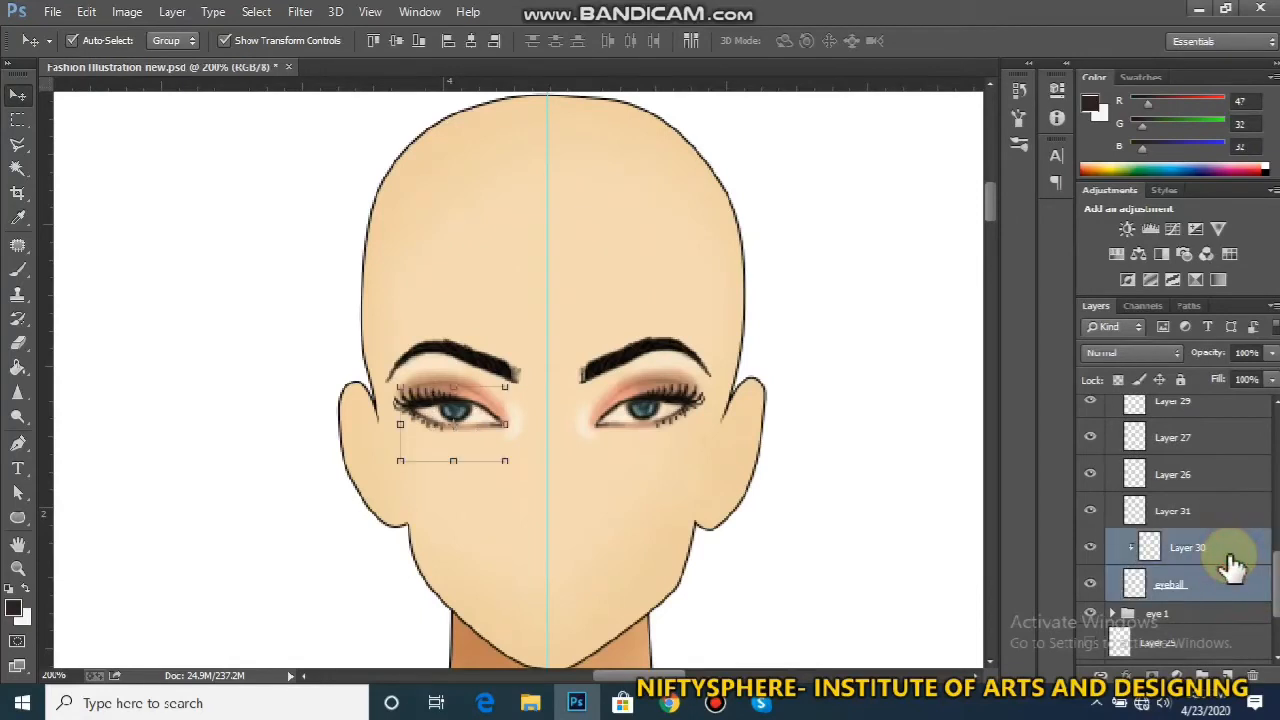
key(Right)
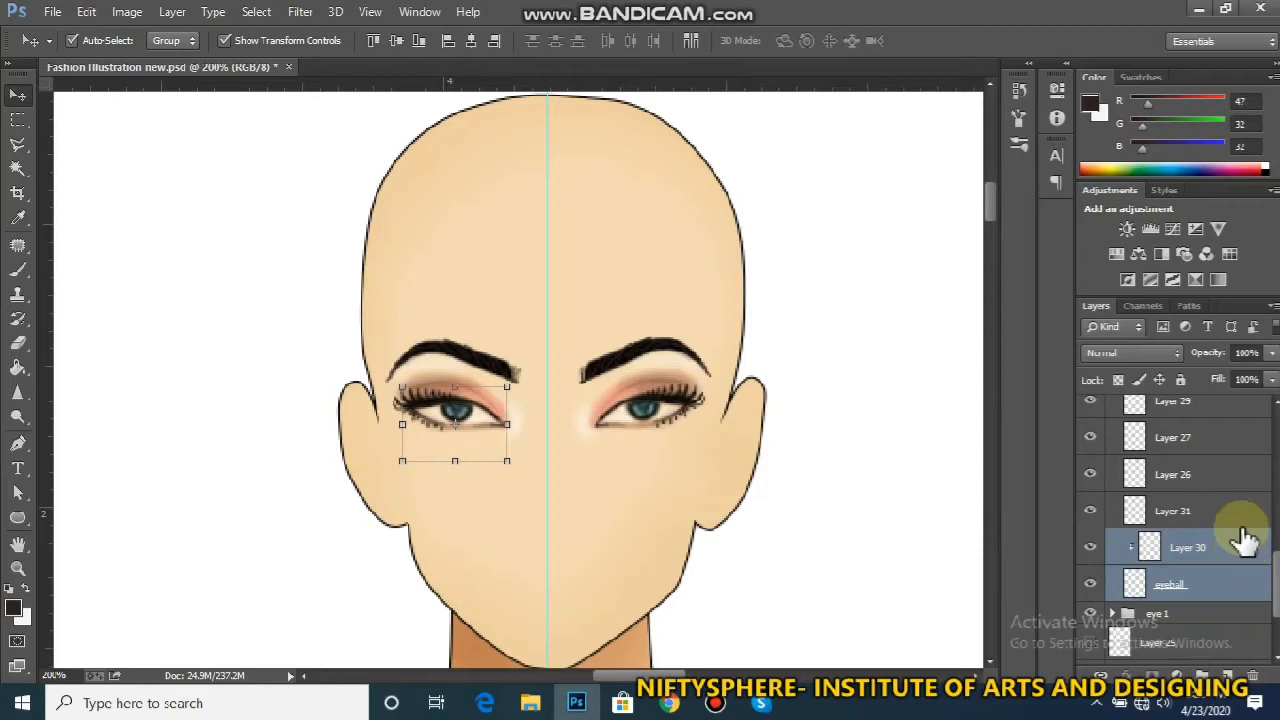
click(1240, 510)
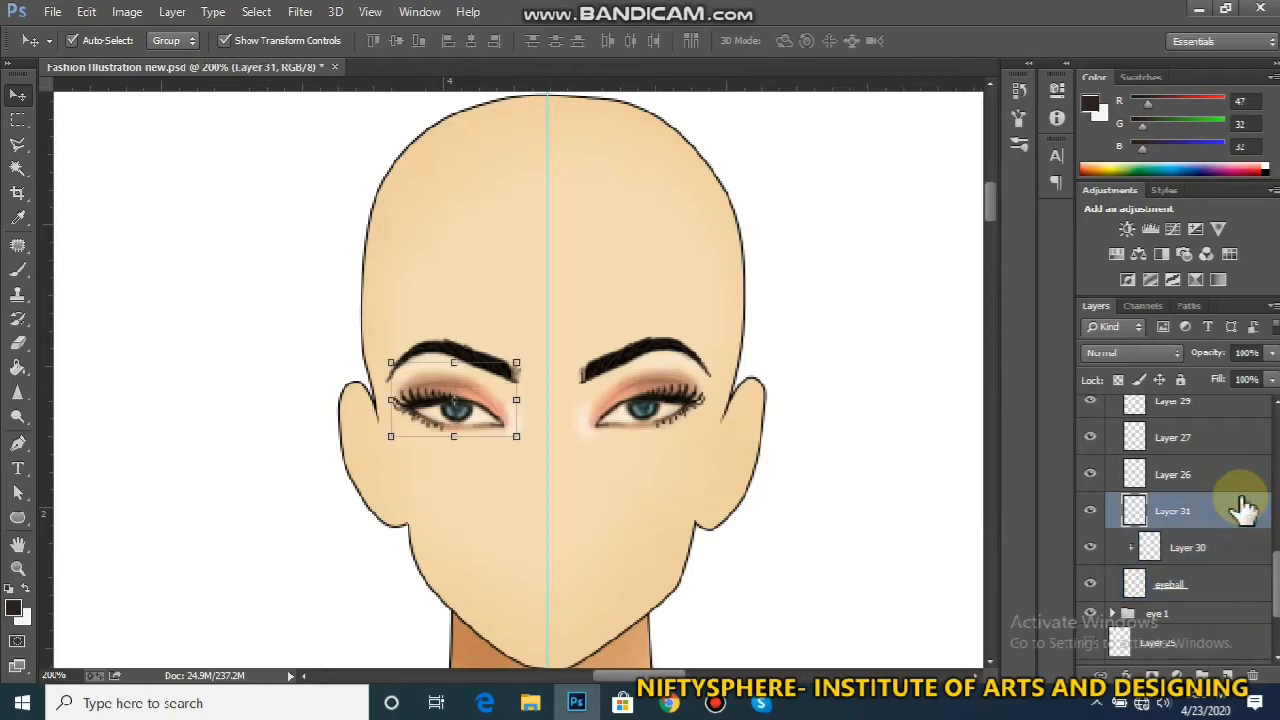
Nudge the eyeball layer and its clipped Layer 30 in the eye 1 group slightly toward the centre guide
click(1207, 620)
key(ctrl+minus)
key(ctrl+minus)
key(ctrl+minus)
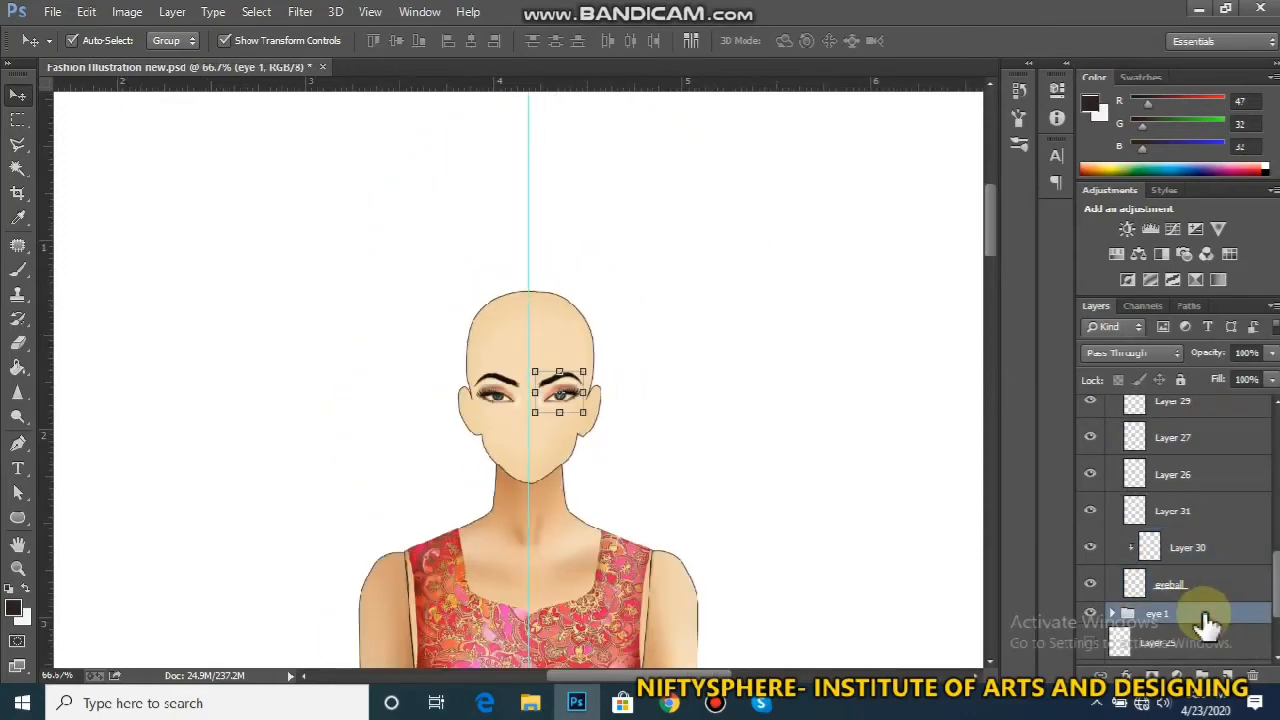
key(ctrl+minus)
click(1207, 645)
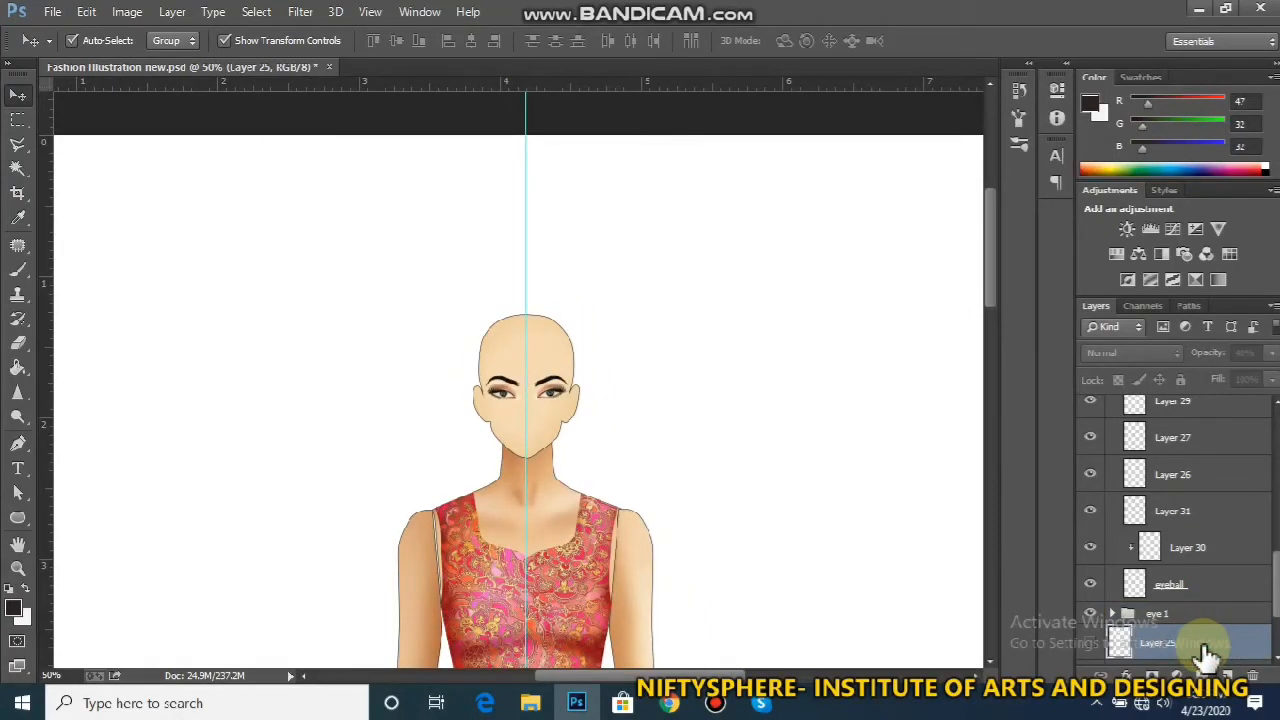
drag(1277, 575, 1277, 520)
click(1113, 492)
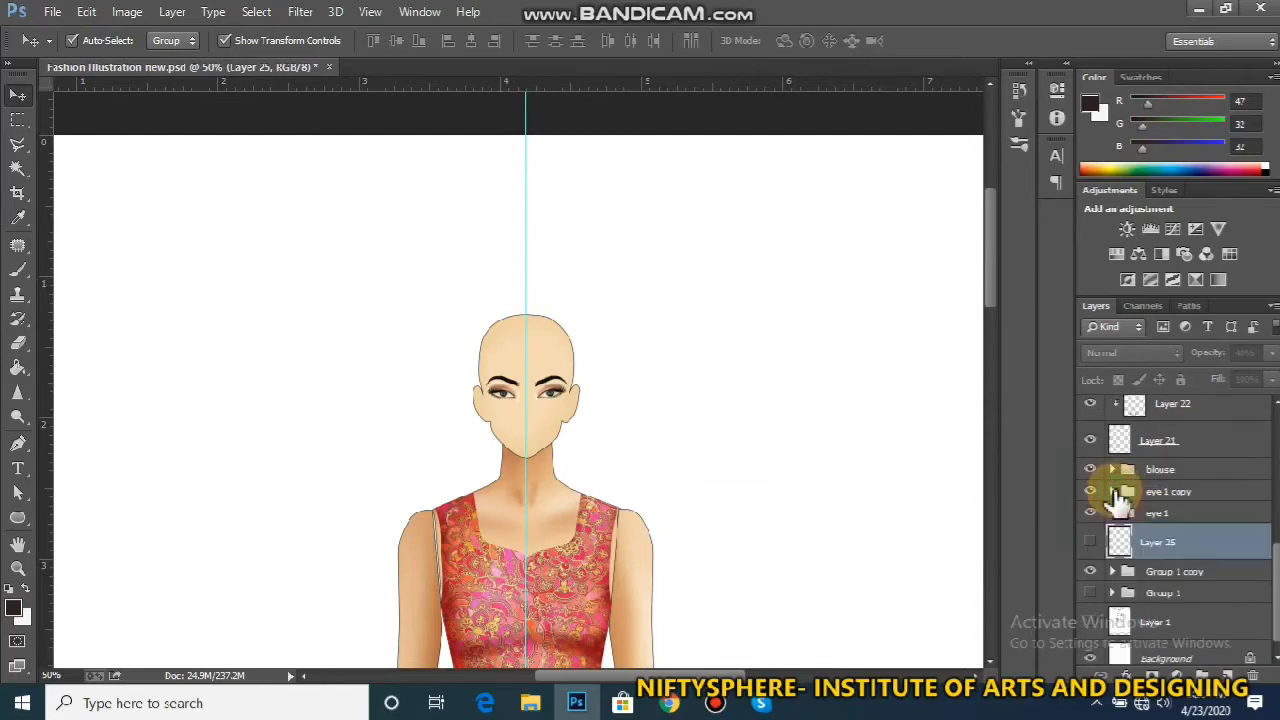
click(1112, 511)
drag(1274, 523, 1257, 586)
click(1222, 578)
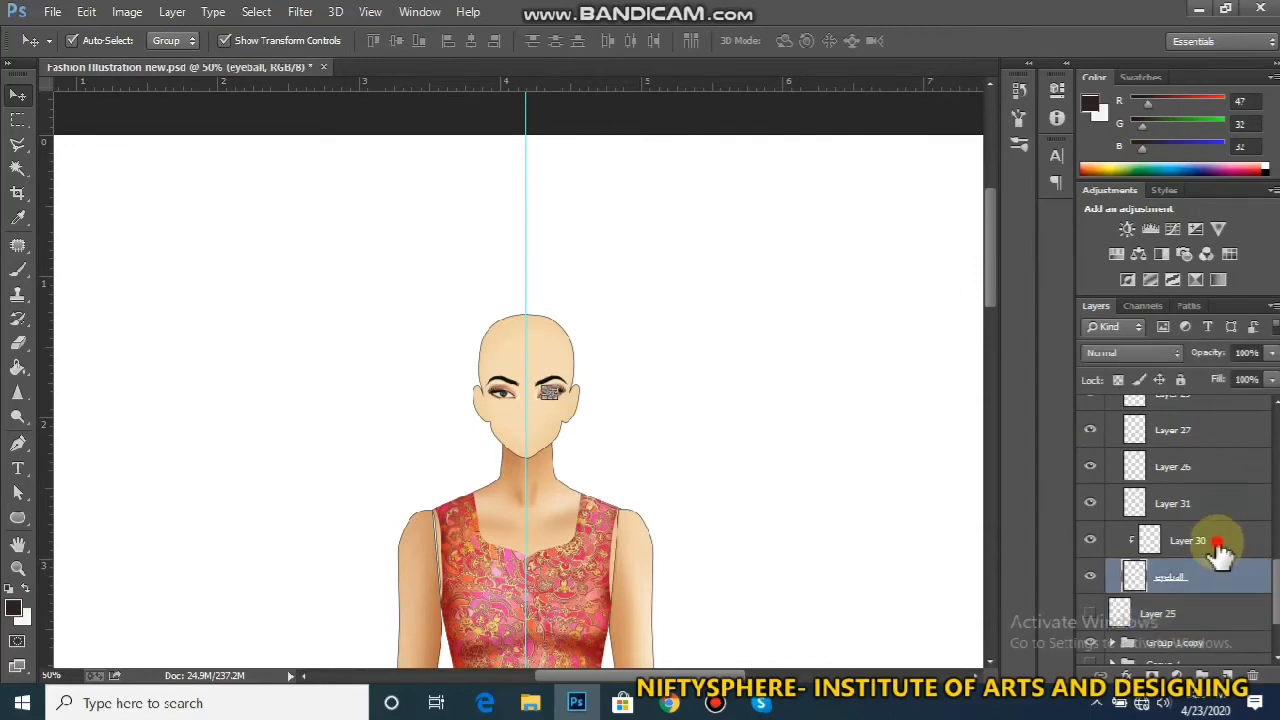
shift+click(1218, 546)
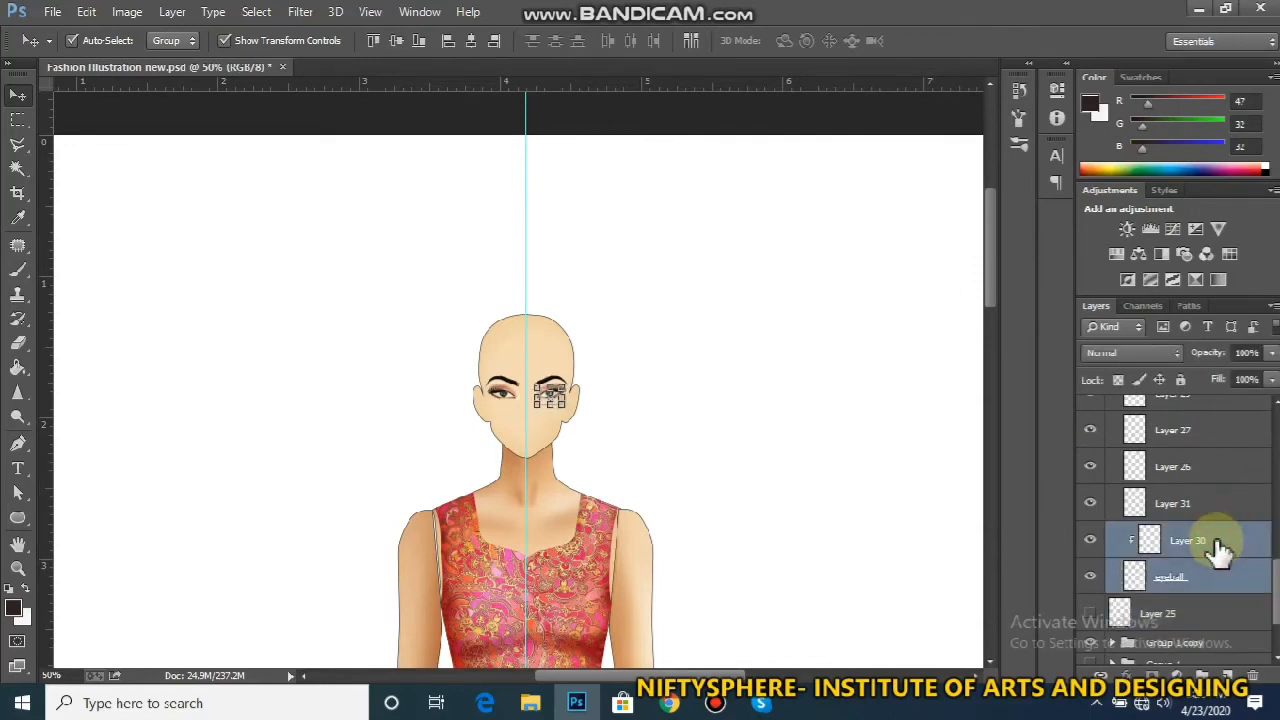
click(1203, 621)
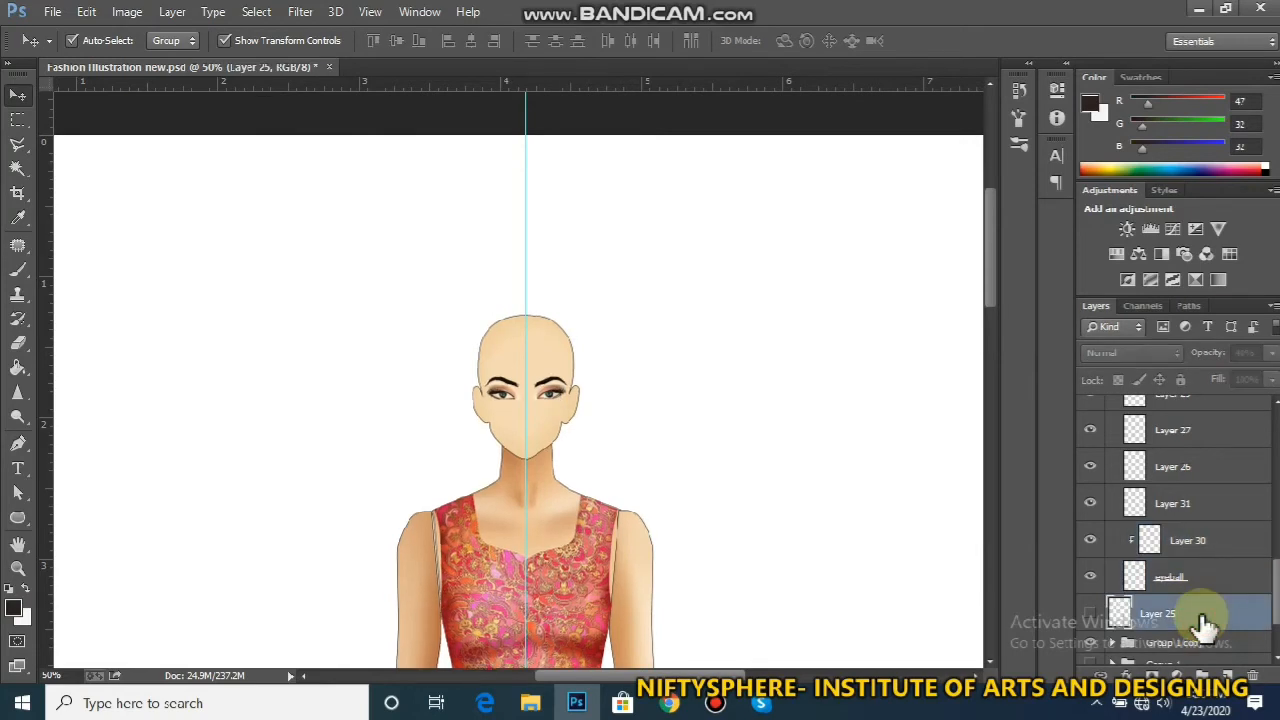
Show the face sketch on Layer 25, add a new normal layer directly above it, and collapse the eye 1 group
key(ctrl+plus)
key(ctrl+plus)
key(ctrl+plus)
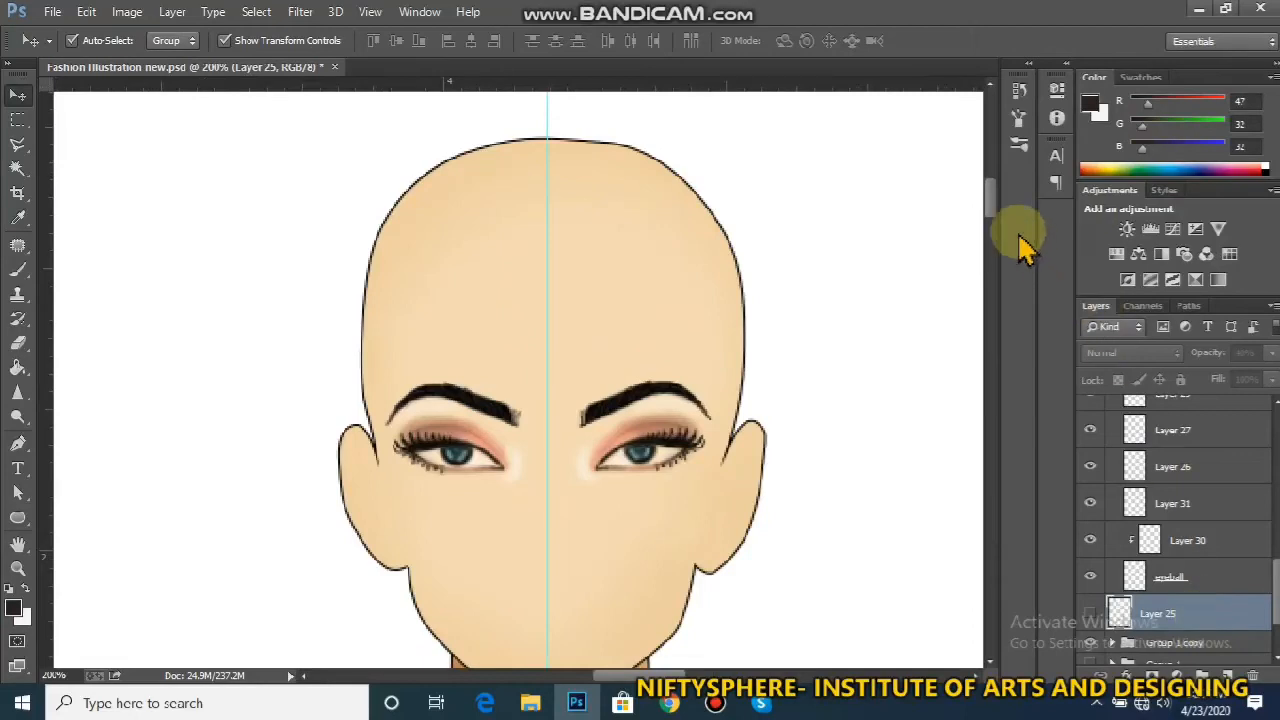
drag(994, 206, 994, 229)
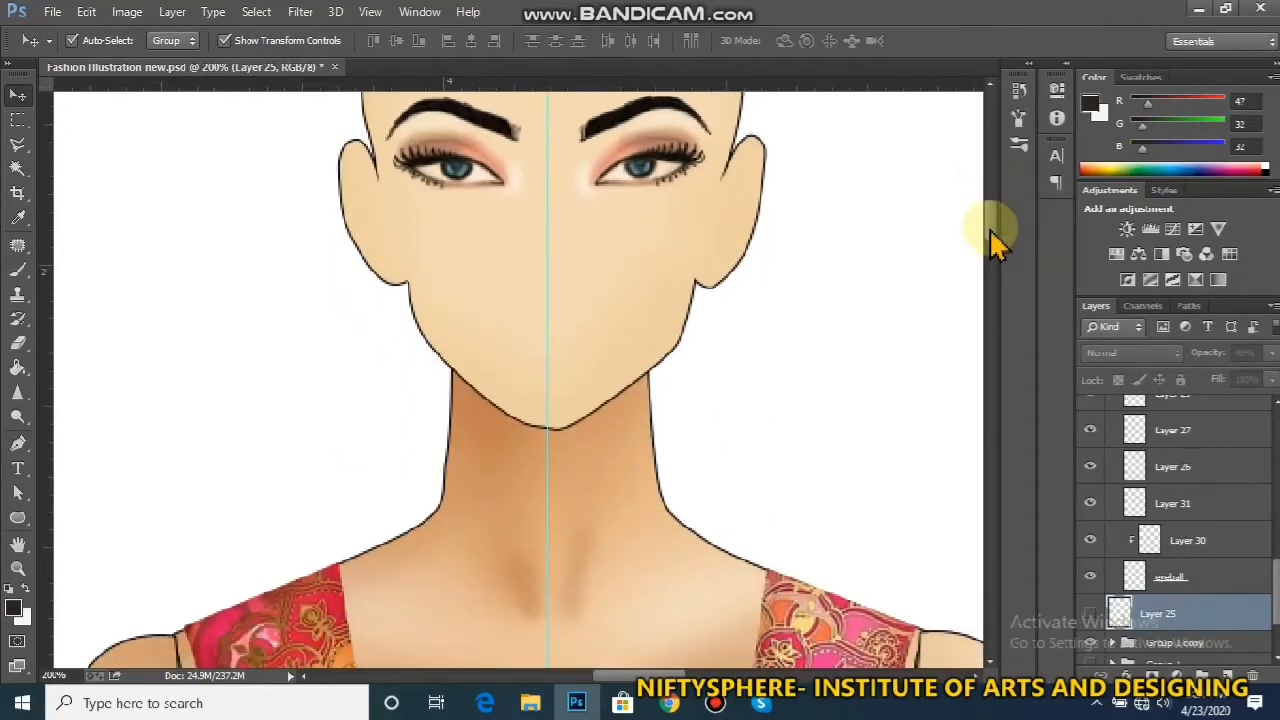
click(1090, 614)
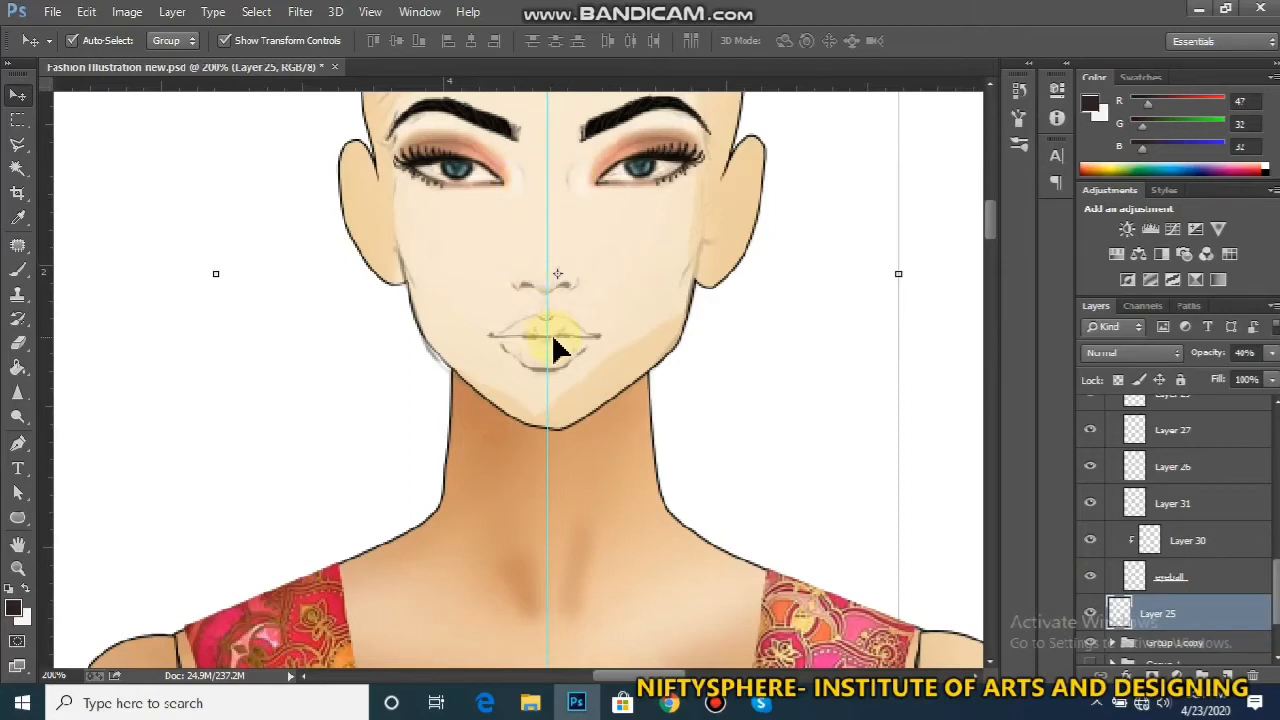
key(ctrl+shift+n)
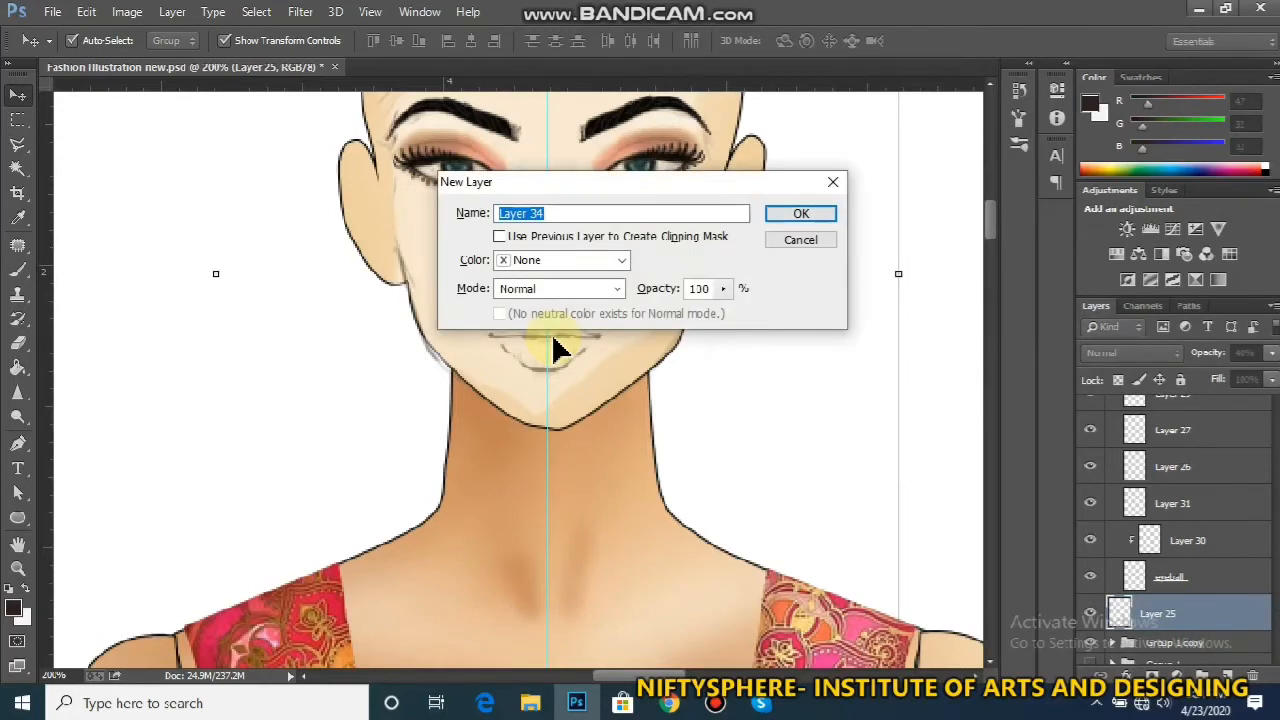
key(Return)
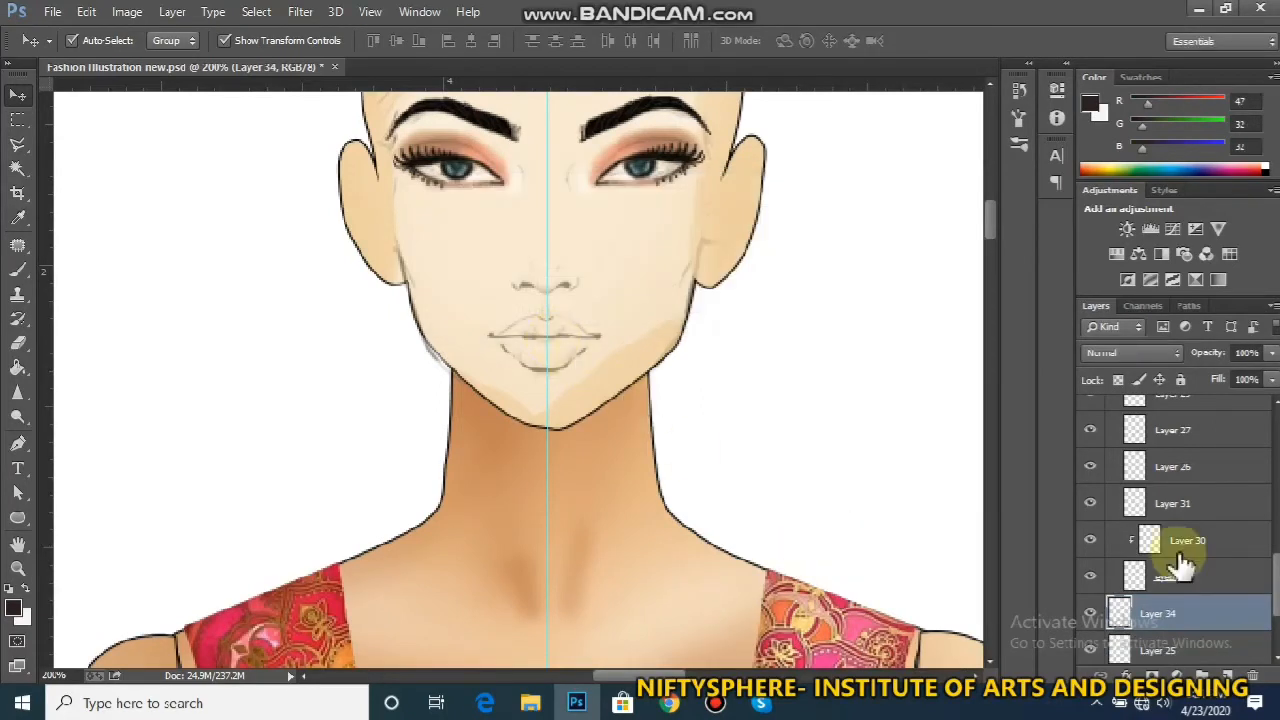
scroll(1266, 535, up, 5)
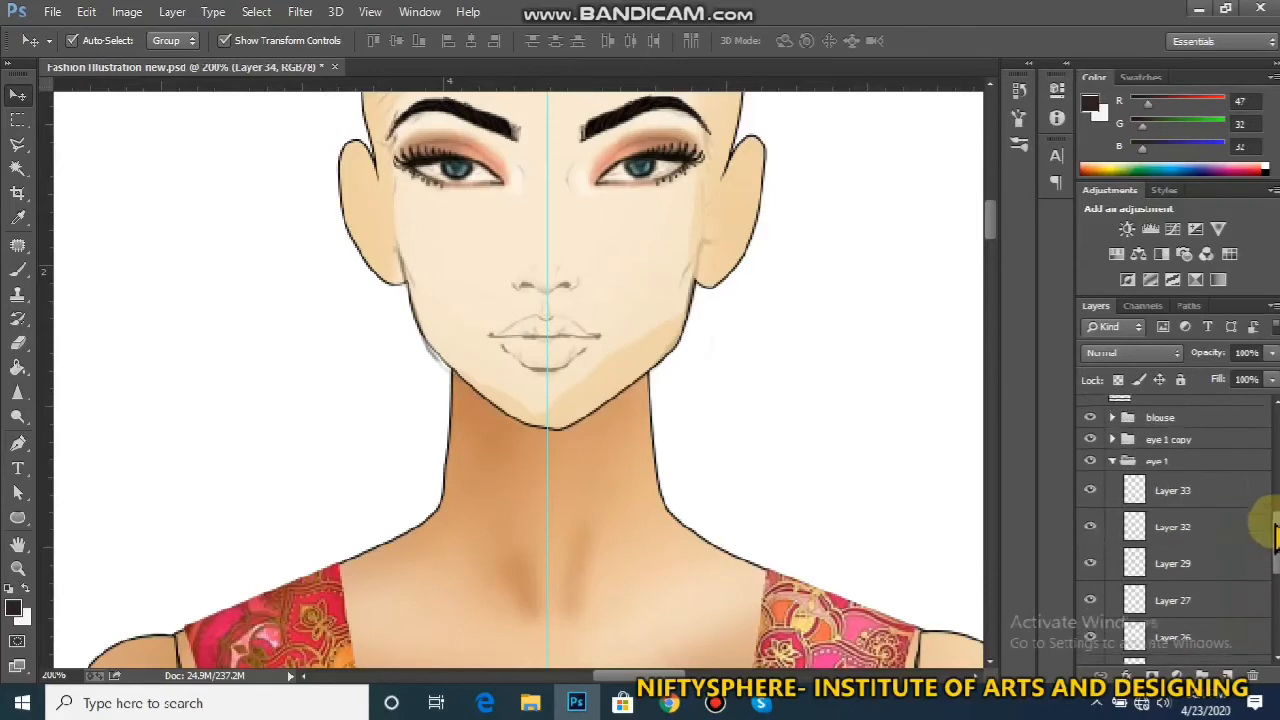
scroll(1275, 535, up, 1)
click(1112, 469)
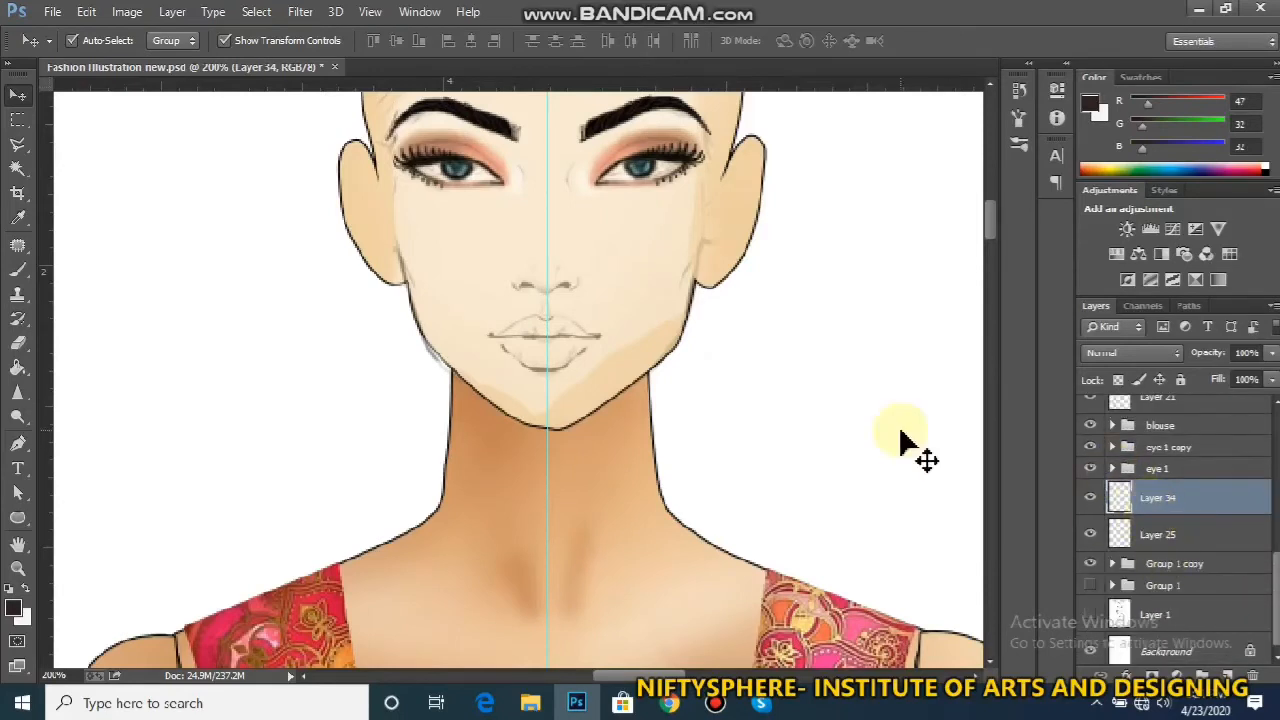
Trace an open Pen tool path along the sketched underside of the nose, from the outer edge of one nostril across the tip to the other nostril
key(ctrl+plus)
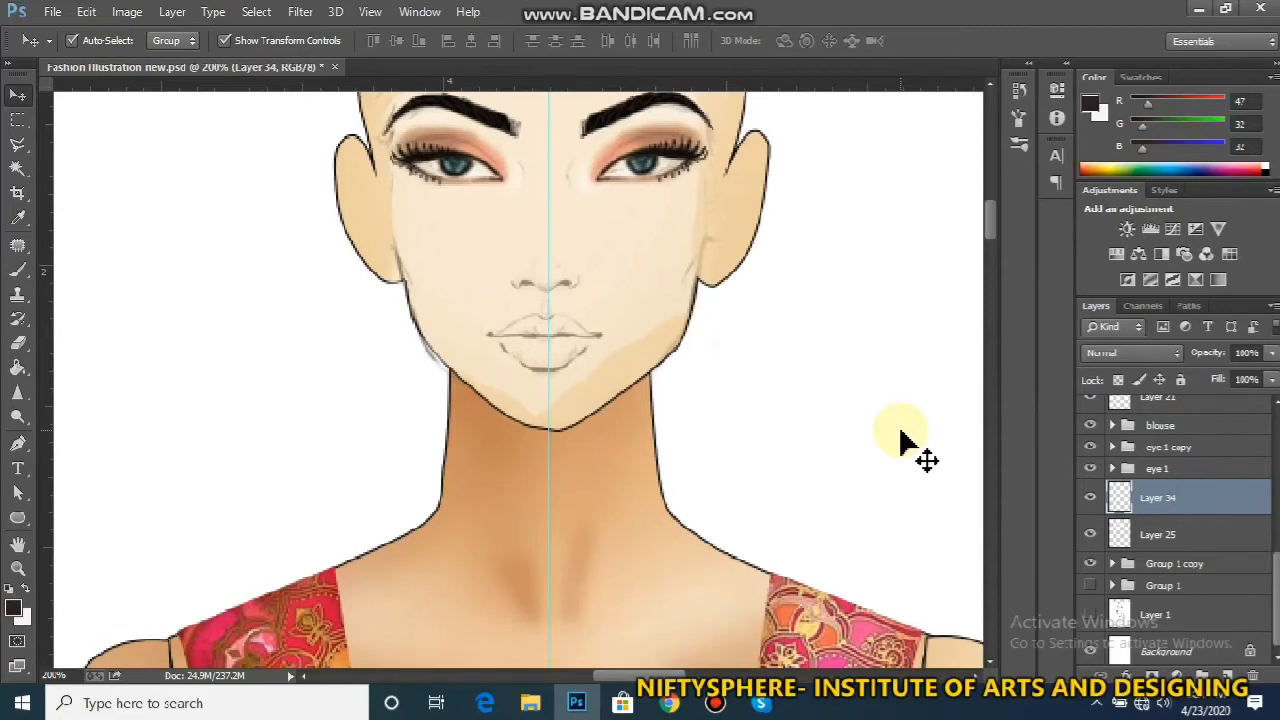
key(ctrl+plus)
key(ctrl+plus)
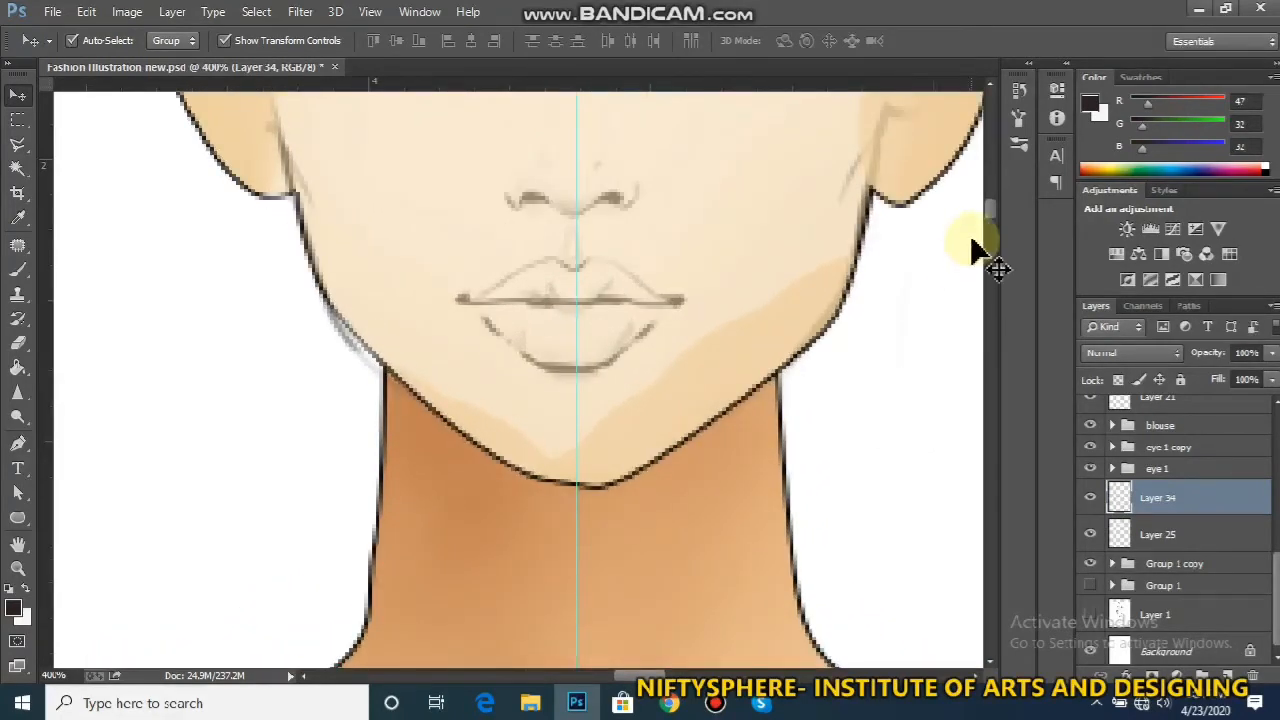
drag(994, 208, 1000, 194)
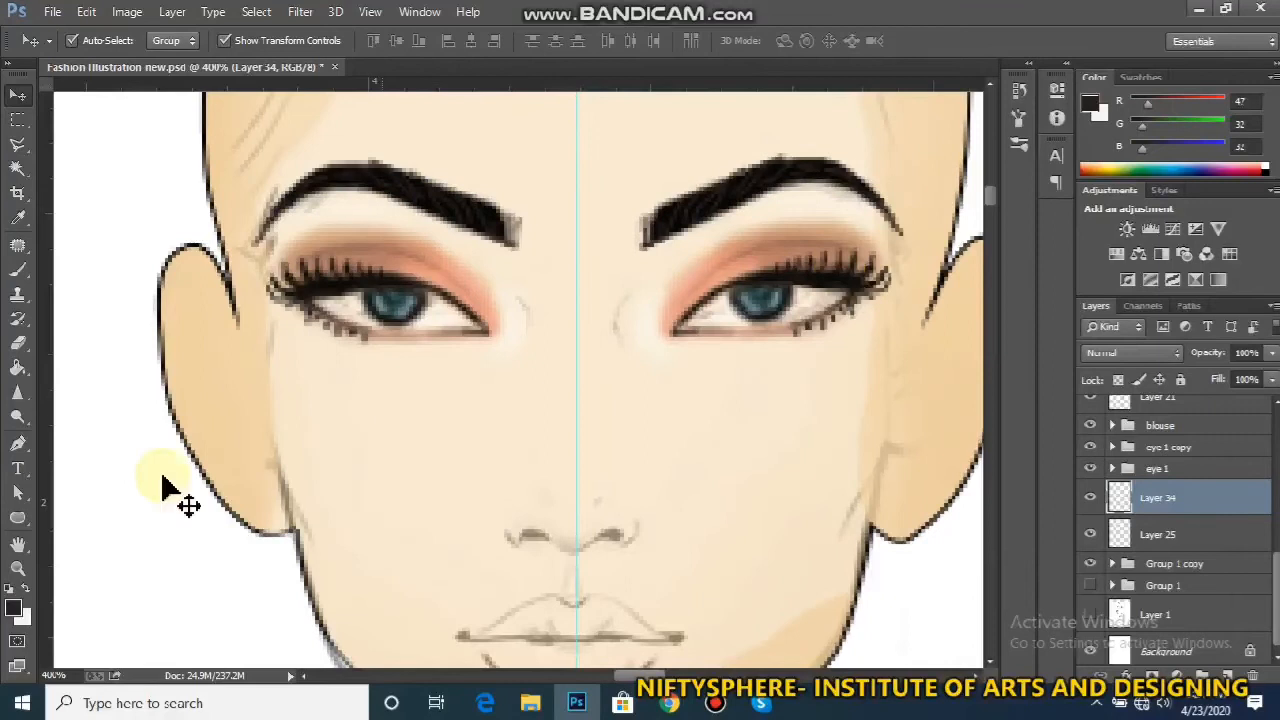
click(20, 443)
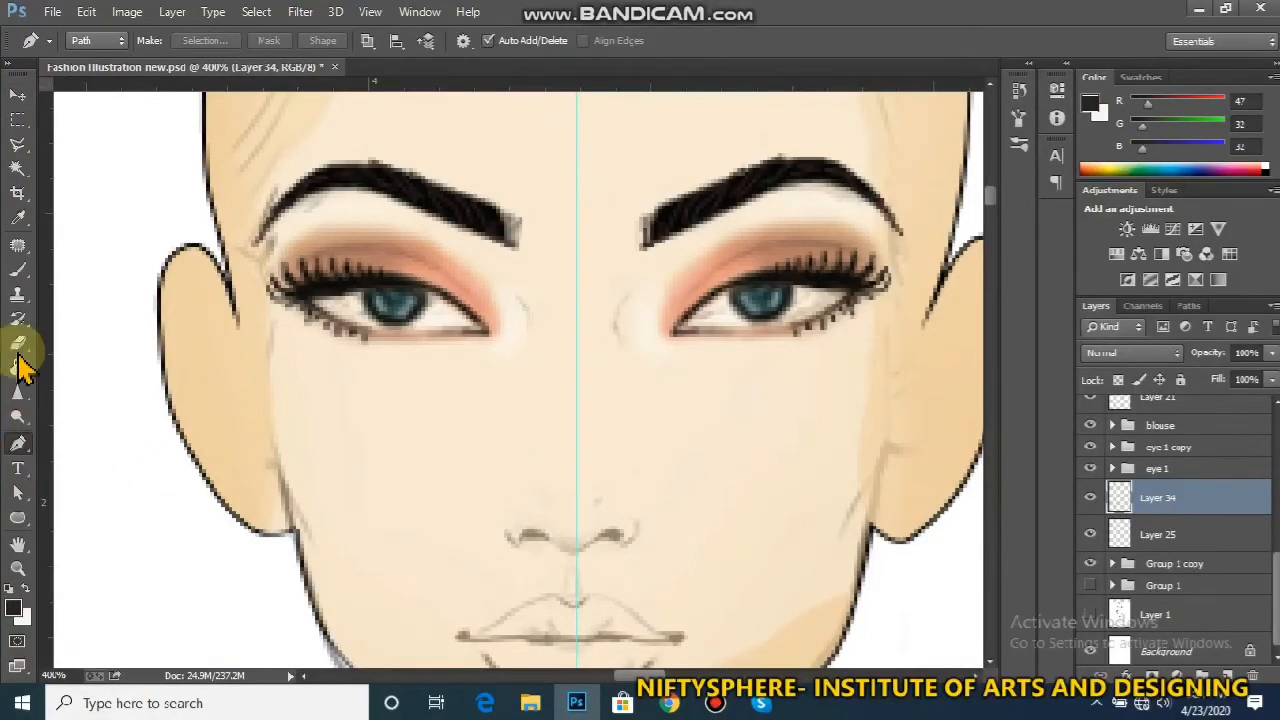
click(18, 270)
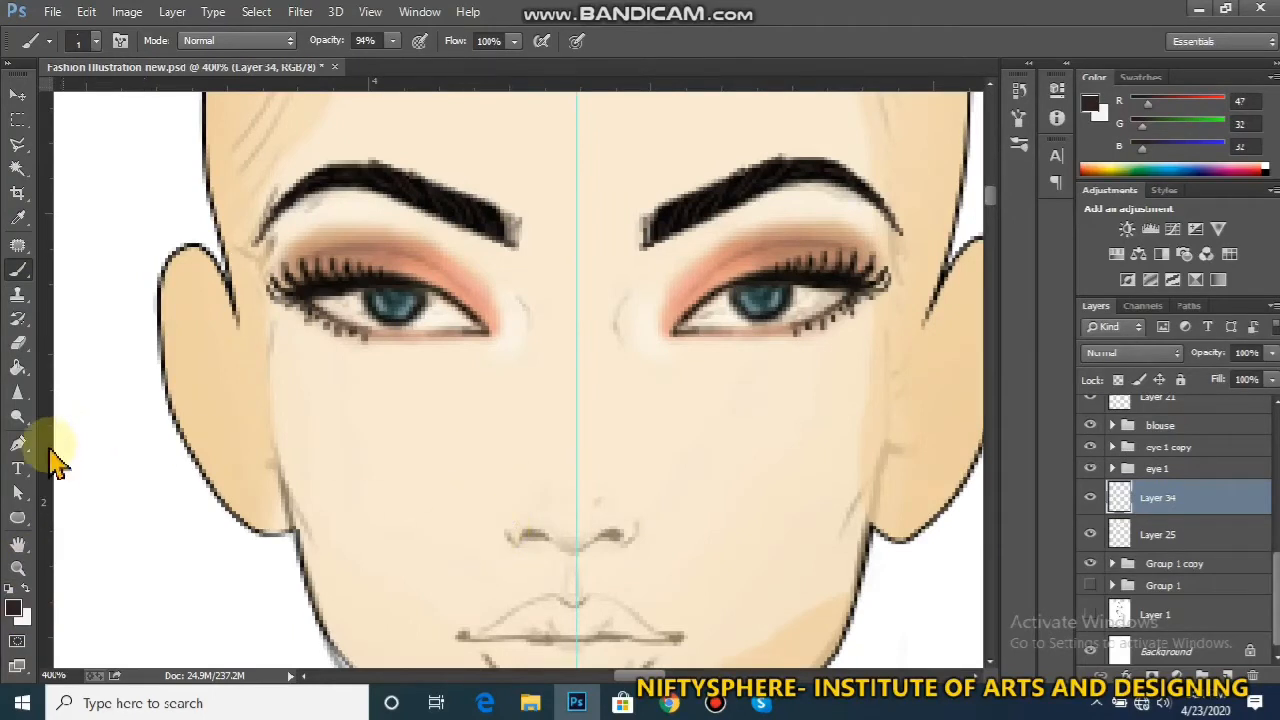
click(18, 443)
drag(504, 522, 535, 530)
click(550, 538)
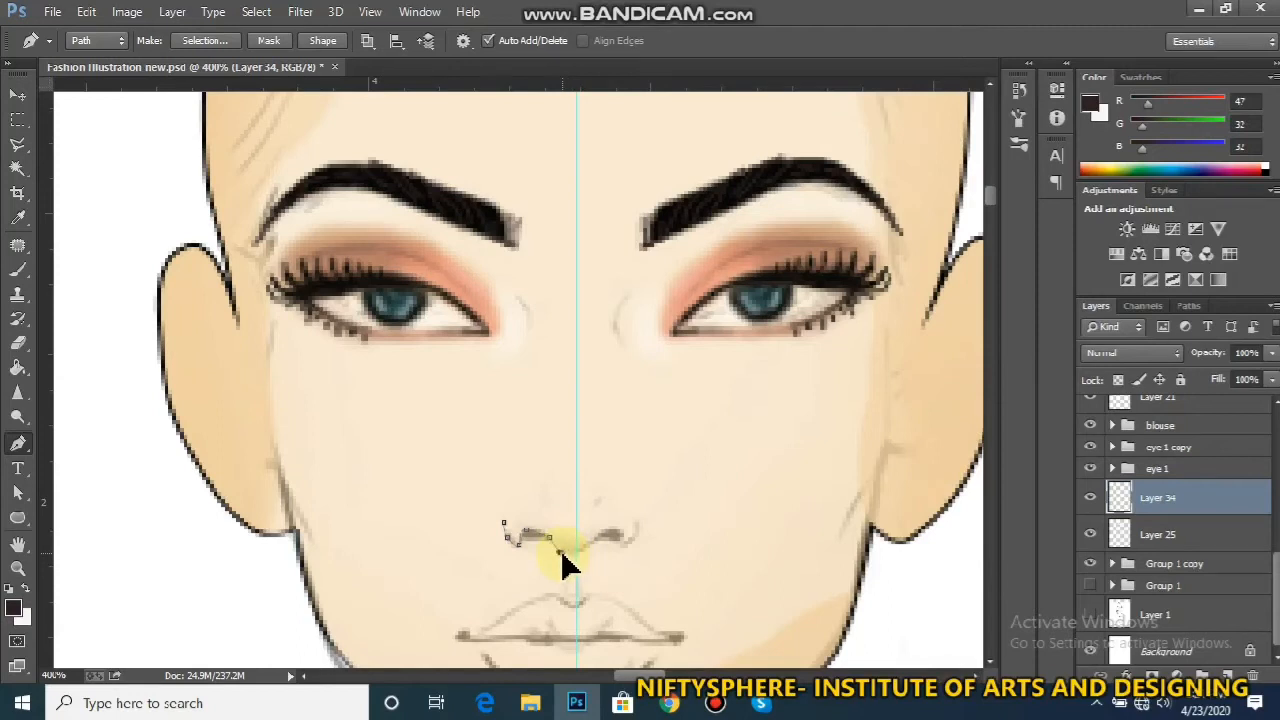
click(562, 552)
click(577, 555)
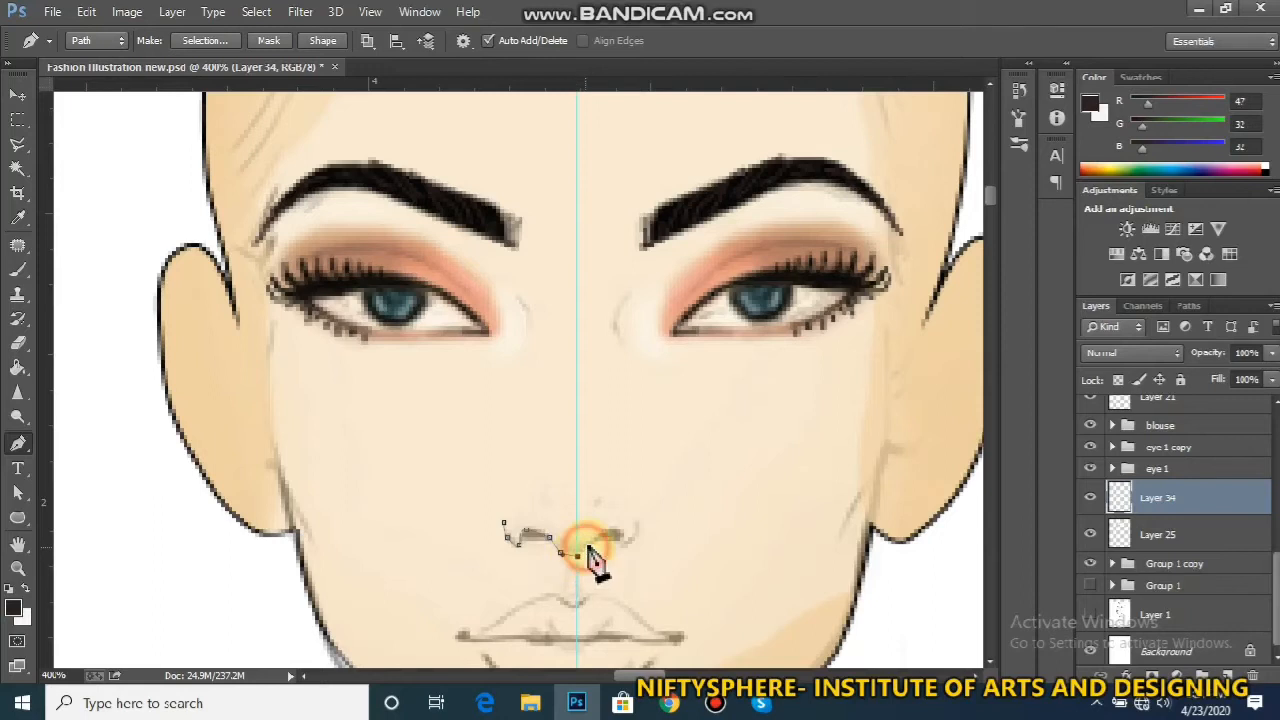
click(606, 535)
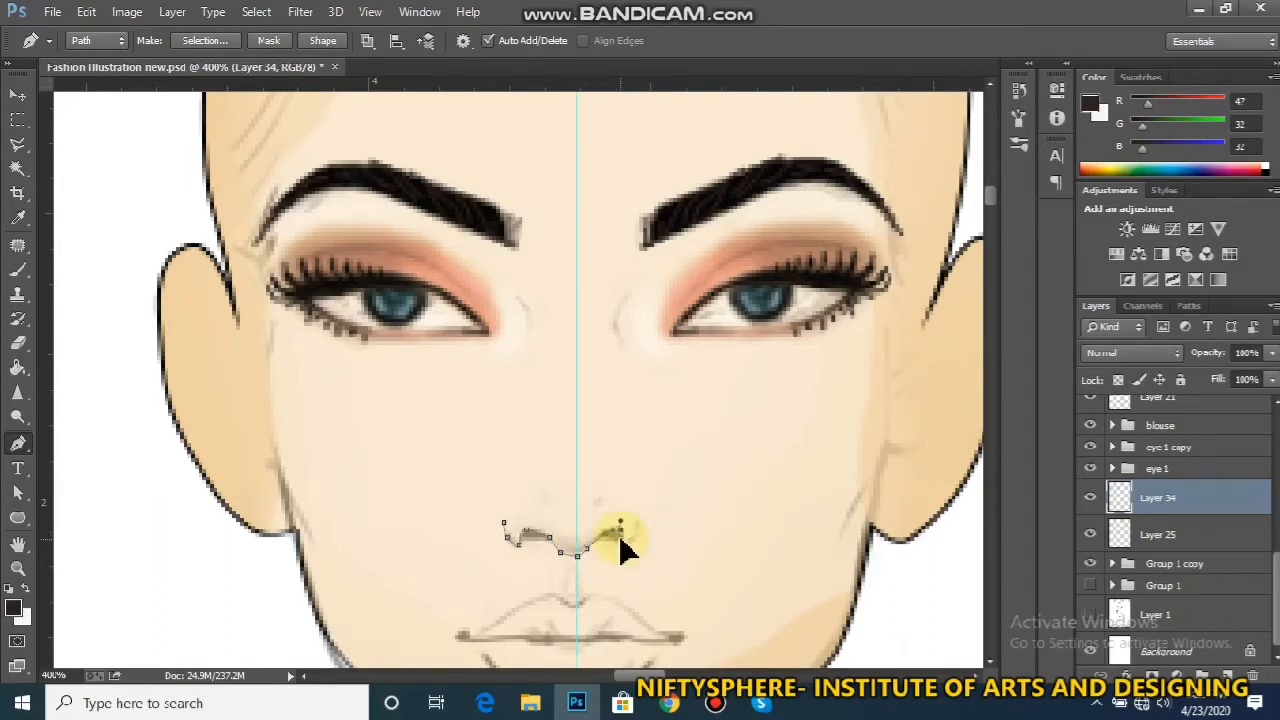
click(621, 541)
Stroke the nose path in the dark foreground colour on Layer 34 and deselect the path
right_click(553, 548)
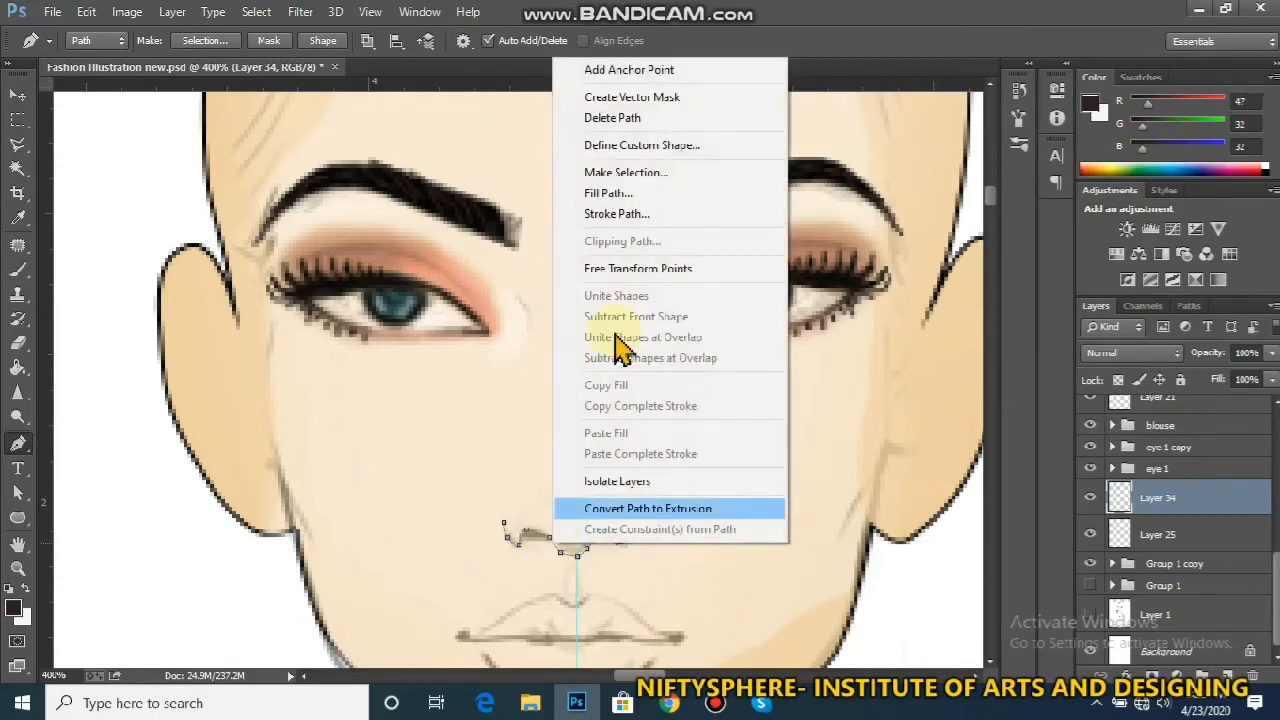
click(666, 216)
click(752, 242)
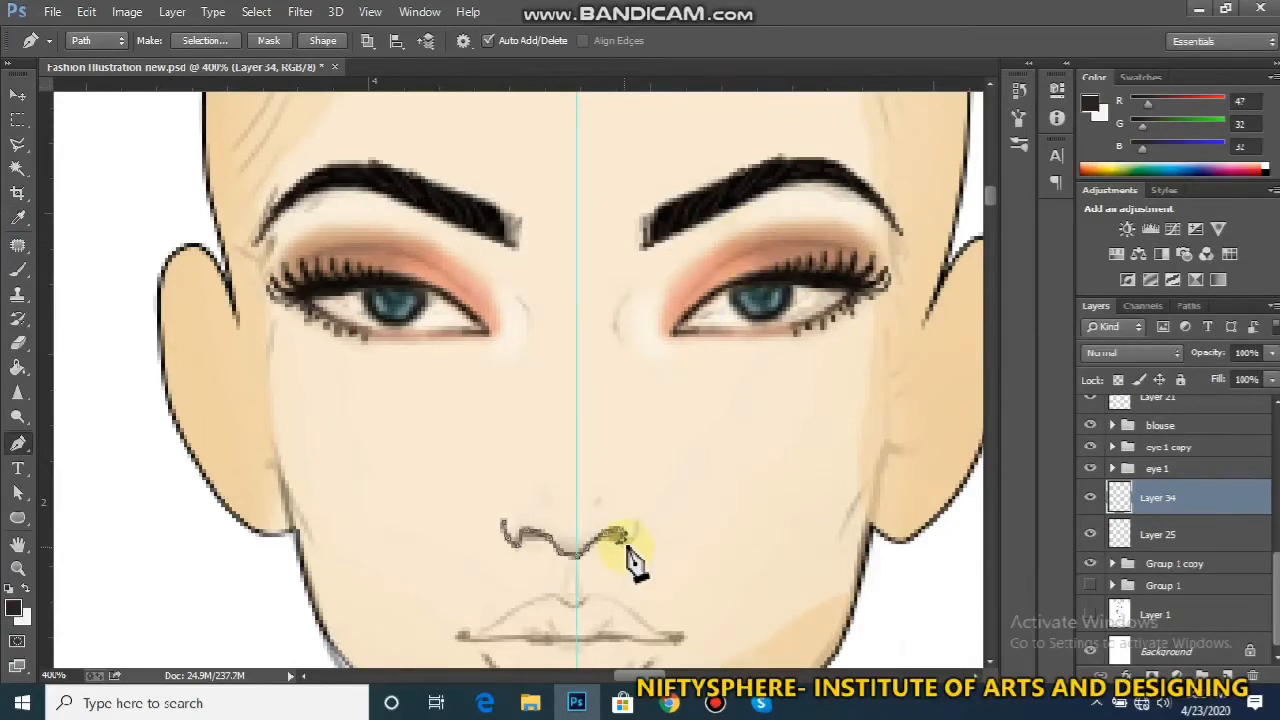
click(1189, 305)
click(1172, 414)
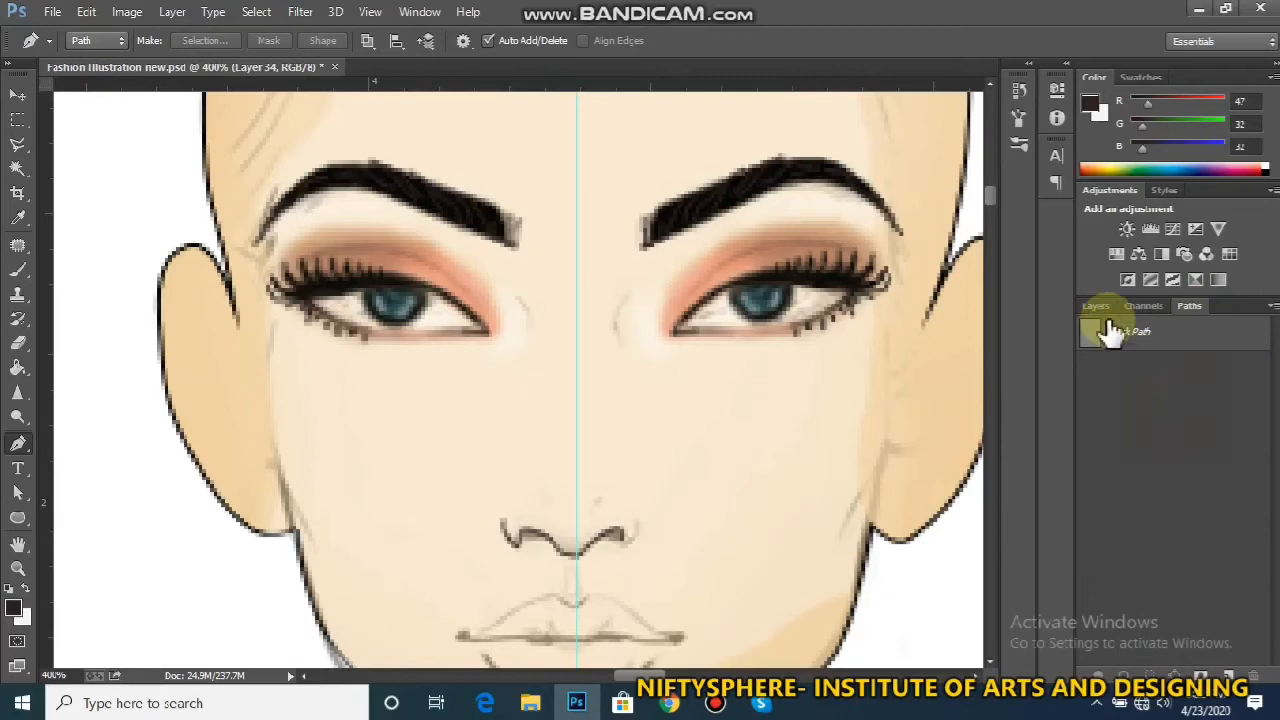
click(1097, 306)
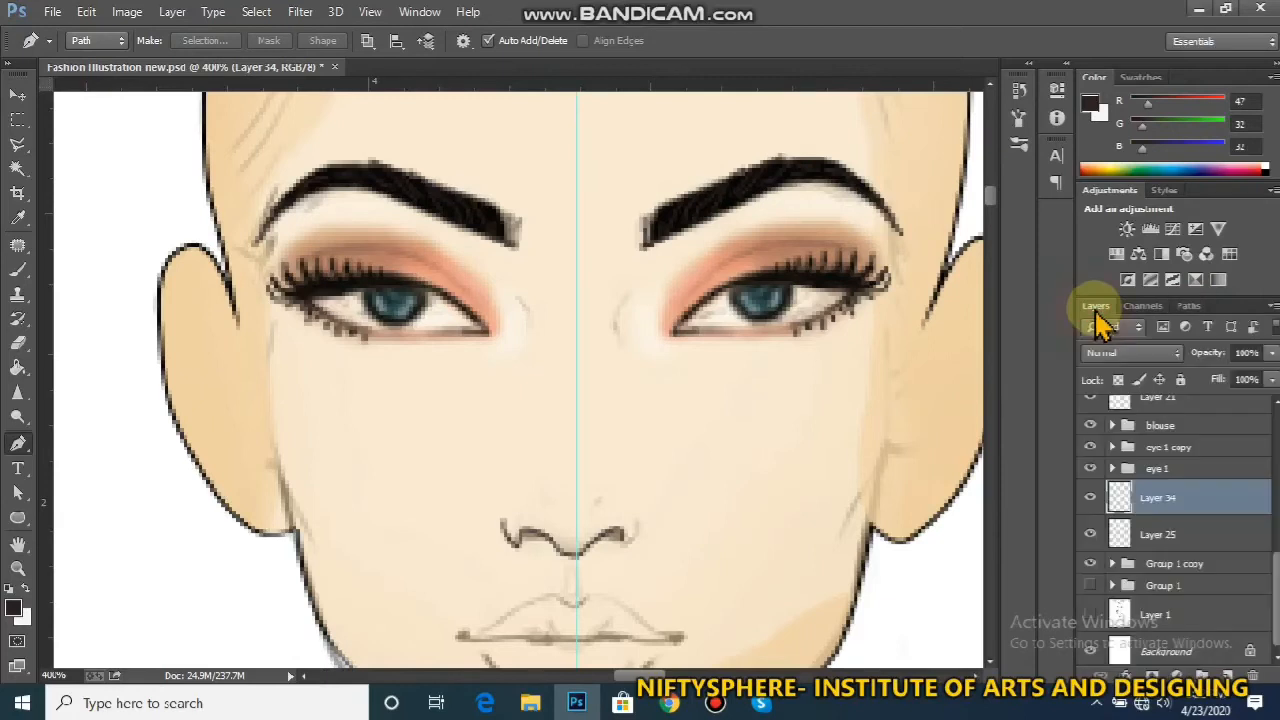
Trace the sketched wing of the nostril on the image's right with a Pen path and stroke it using the Brush with simulated pressure
click(625, 545)
drag(633, 536, 639, 517)
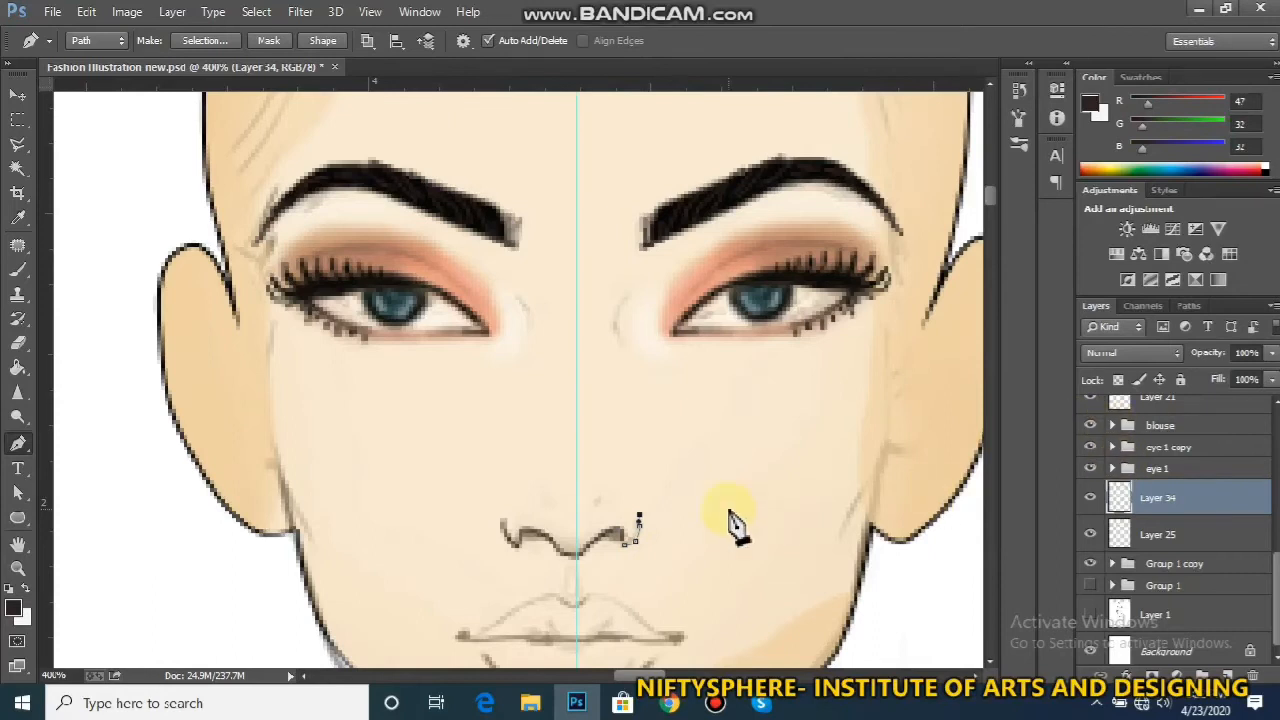
right_click(634, 536)
click(724, 208)
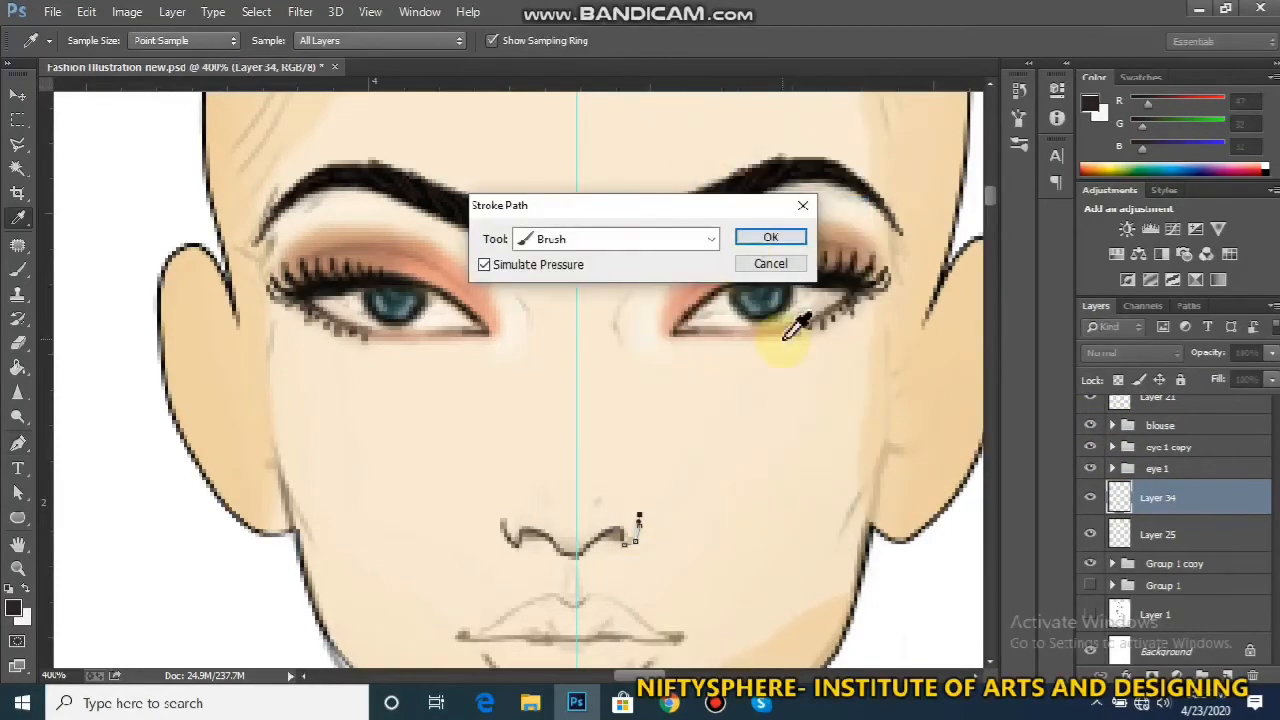
key(Return)
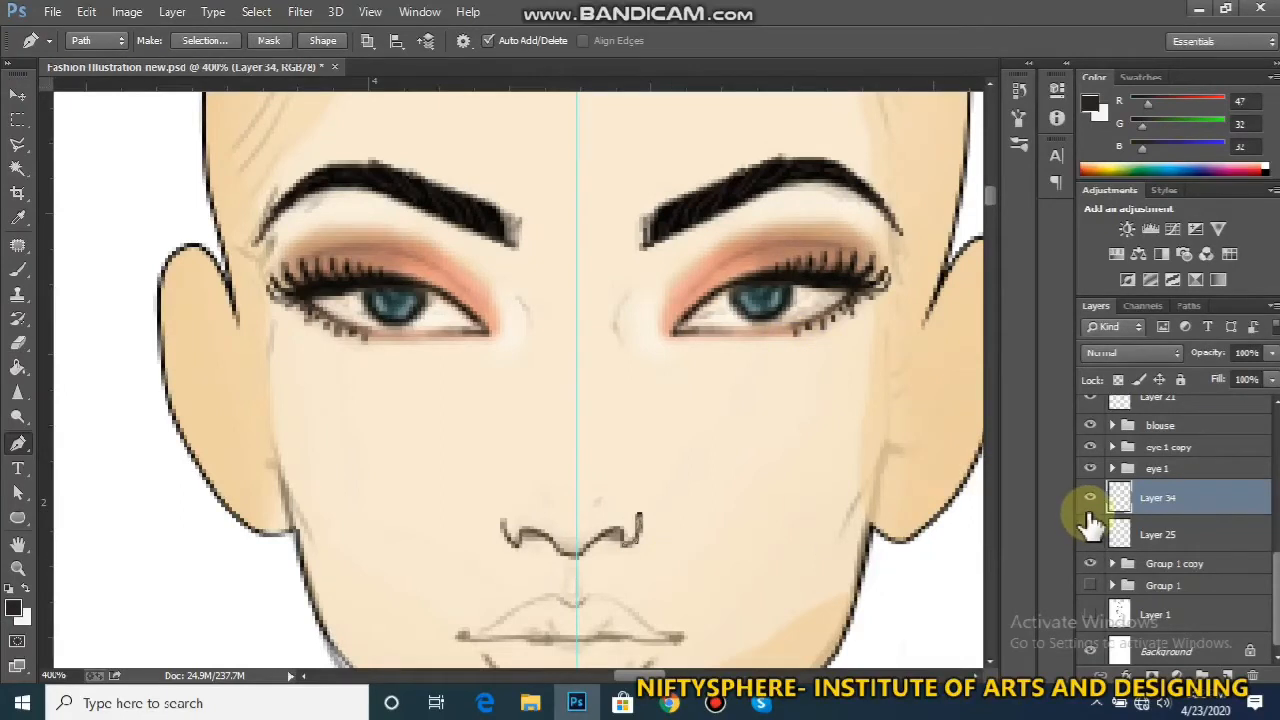
click(1189, 305)
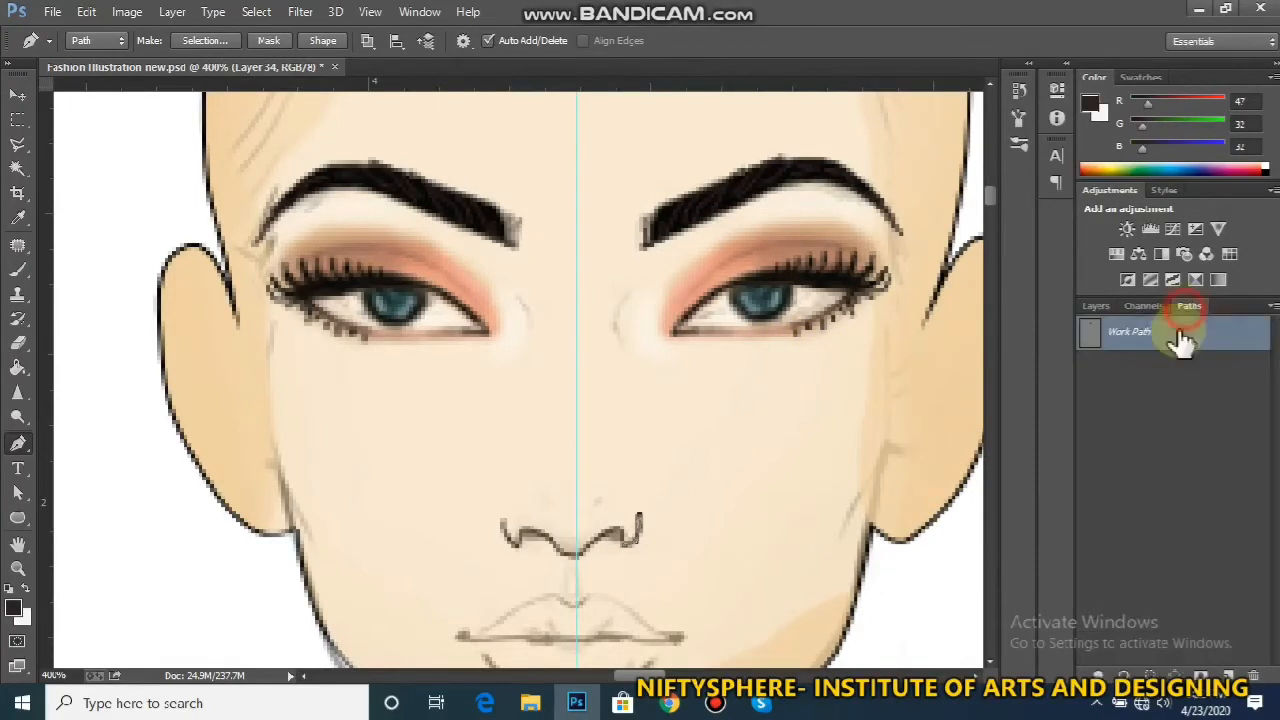
Fill in both nostril openings on a new layer above Layer 34, painting with the dark colour sampled from the eyebrow
click(1096, 305)
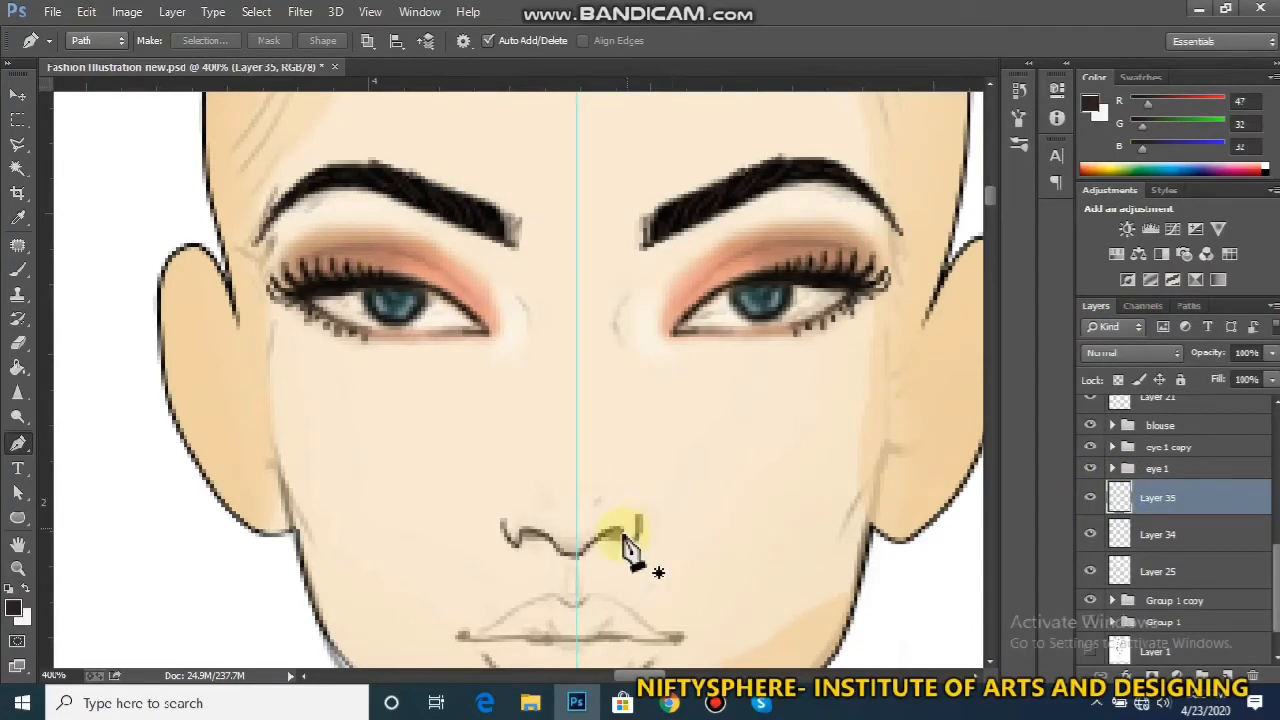
key(b)
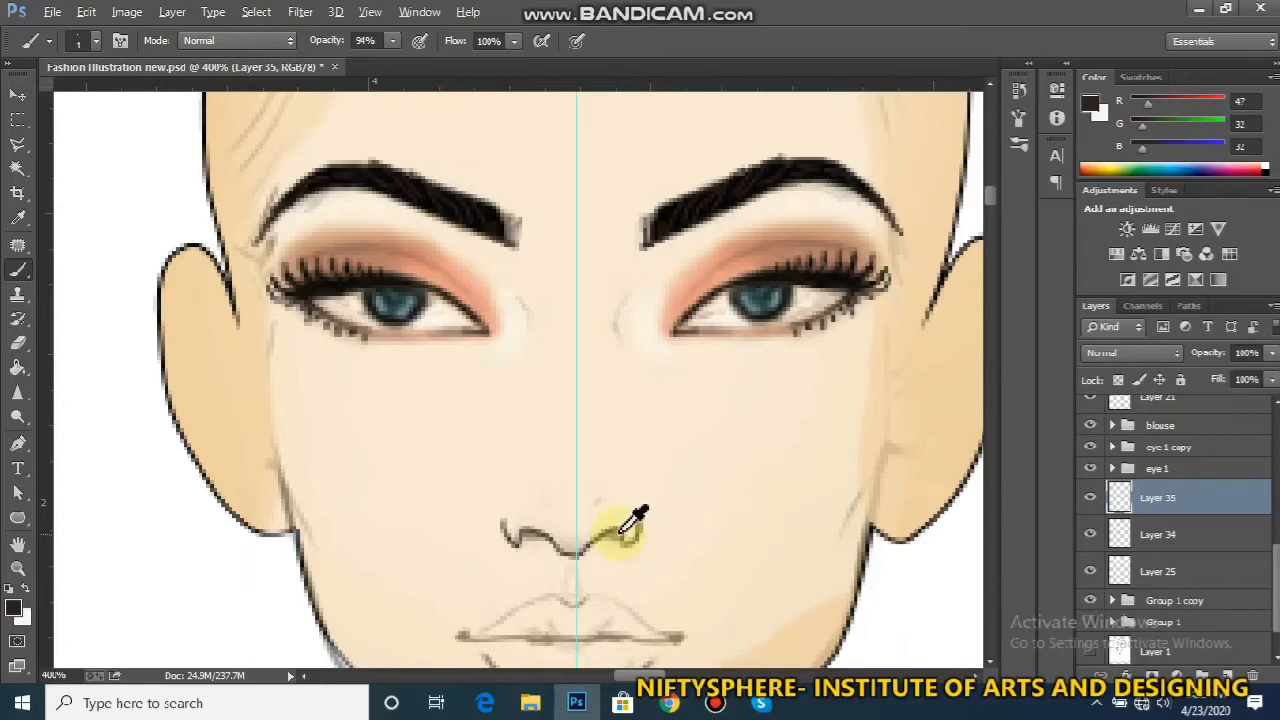
alt+click(688, 205)
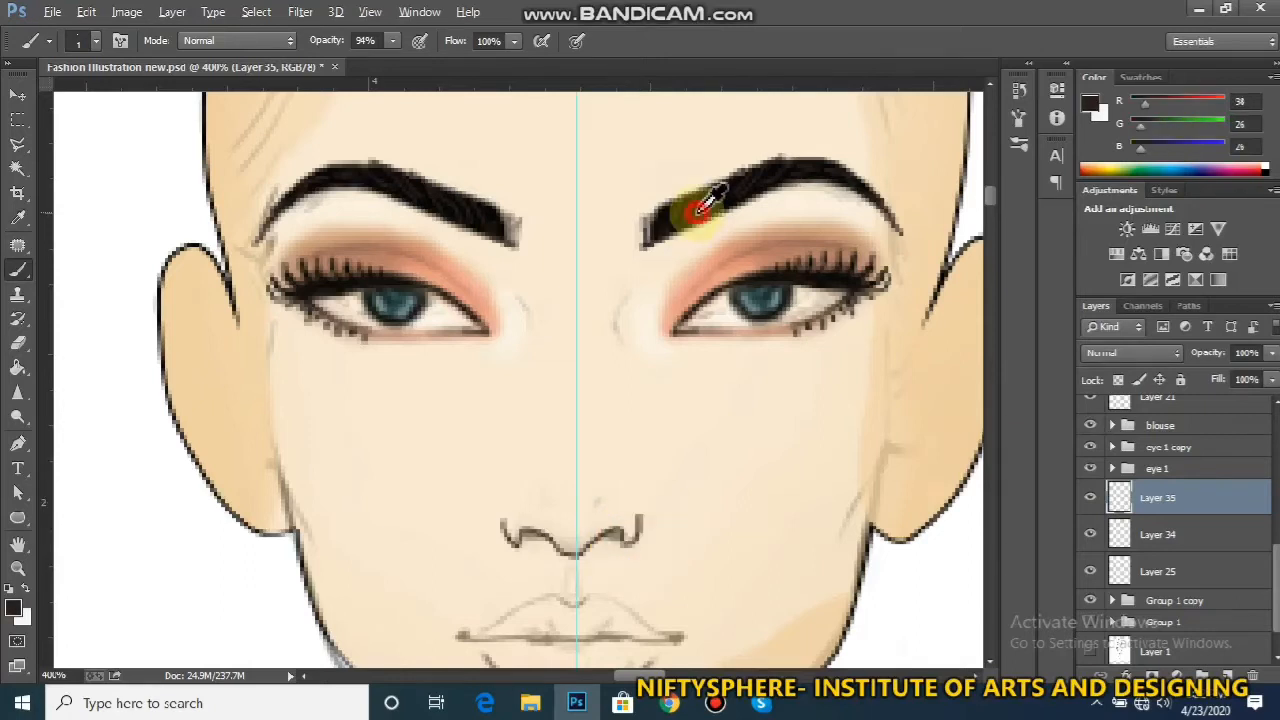
mouse_move(620, 537)
mouse_down()
mouse_move(599, 539)
mouse_move(622, 541)
mouse_up()
mouse_move(524, 539)
mouse_down()
mouse_move(540, 536)
mouse_move(523, 529)
mouse_move(520, 541)
mouse_move(534, 531)
mouse_move(524, 540)
mouse_up()
click(610, 537)
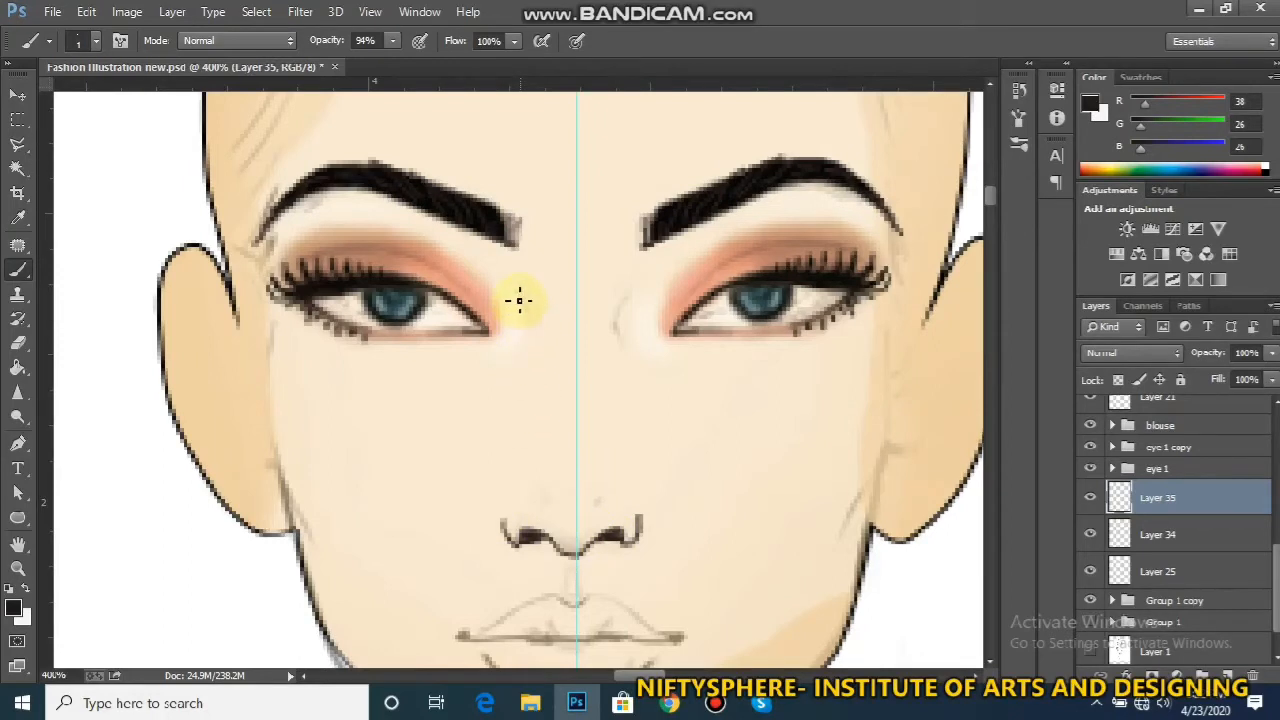
Brush thin curved lines beside the inner corners of both eyes over the sketch, using the brown sampled from the eyeshadow
alt+click(848, 251)
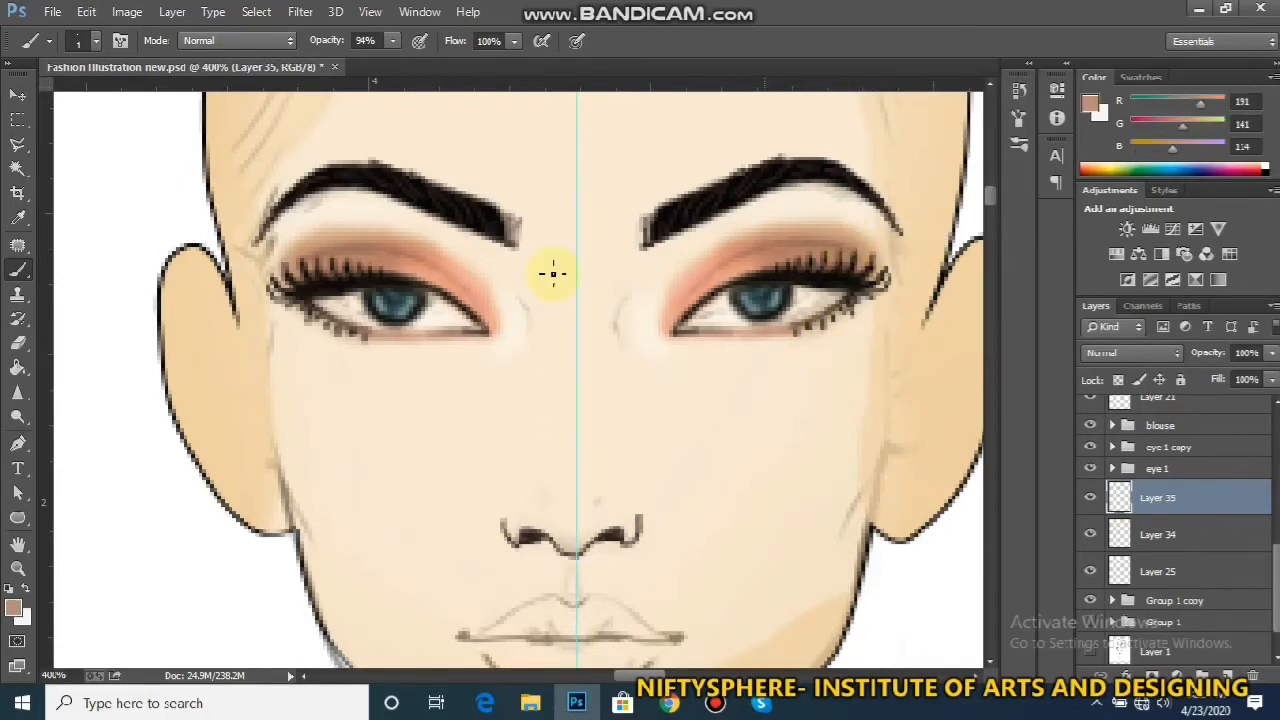
drag(519, 299, 528, 328)
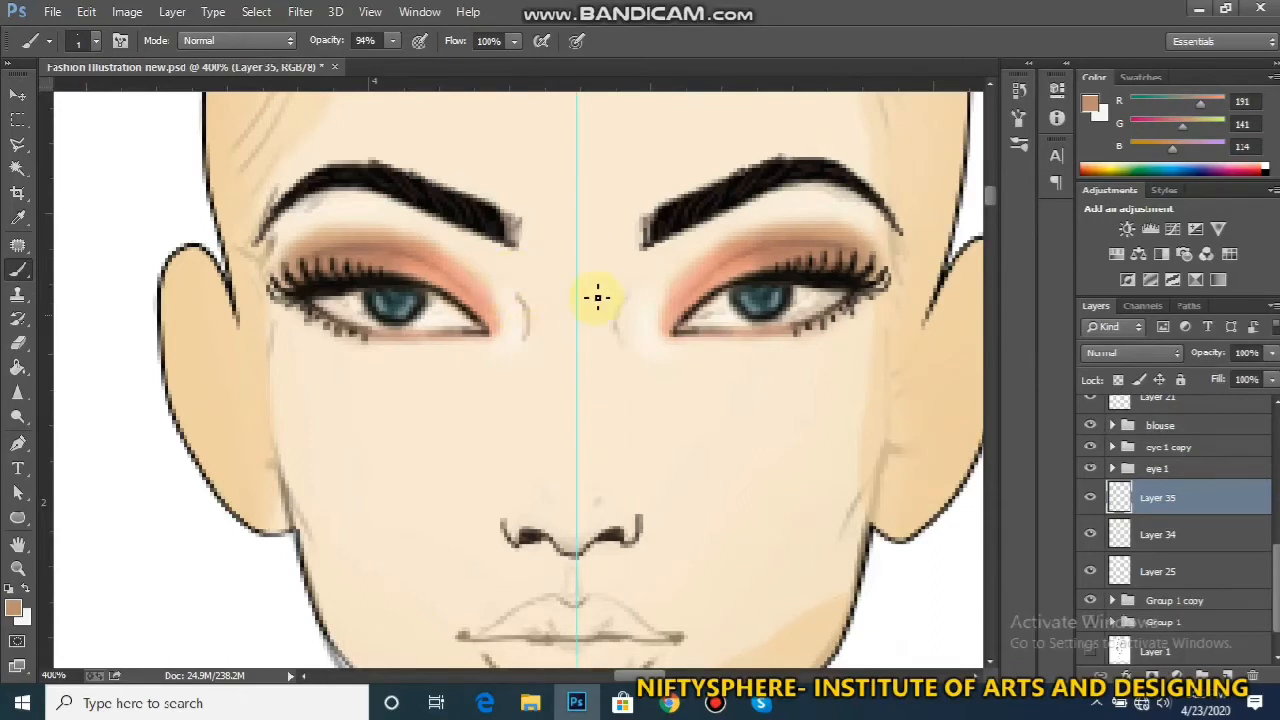
drag(624, 293, 618, 310)
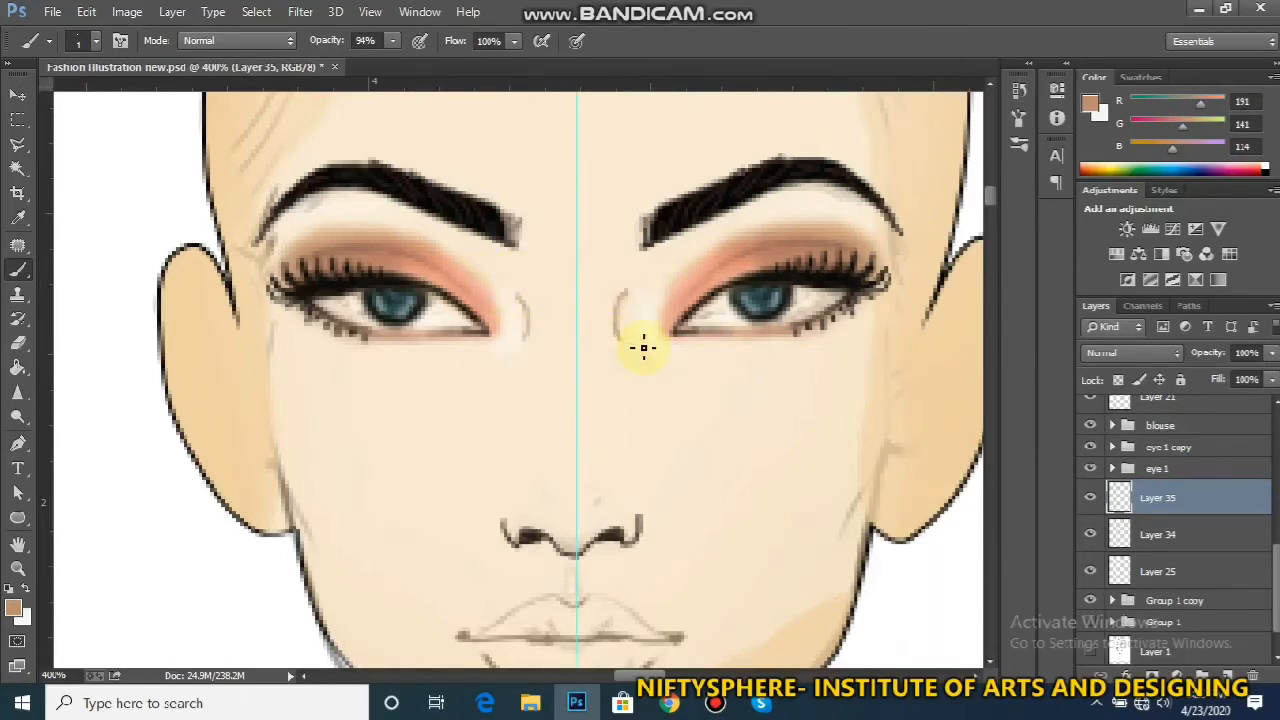
drag(519, 296, 530, 327)
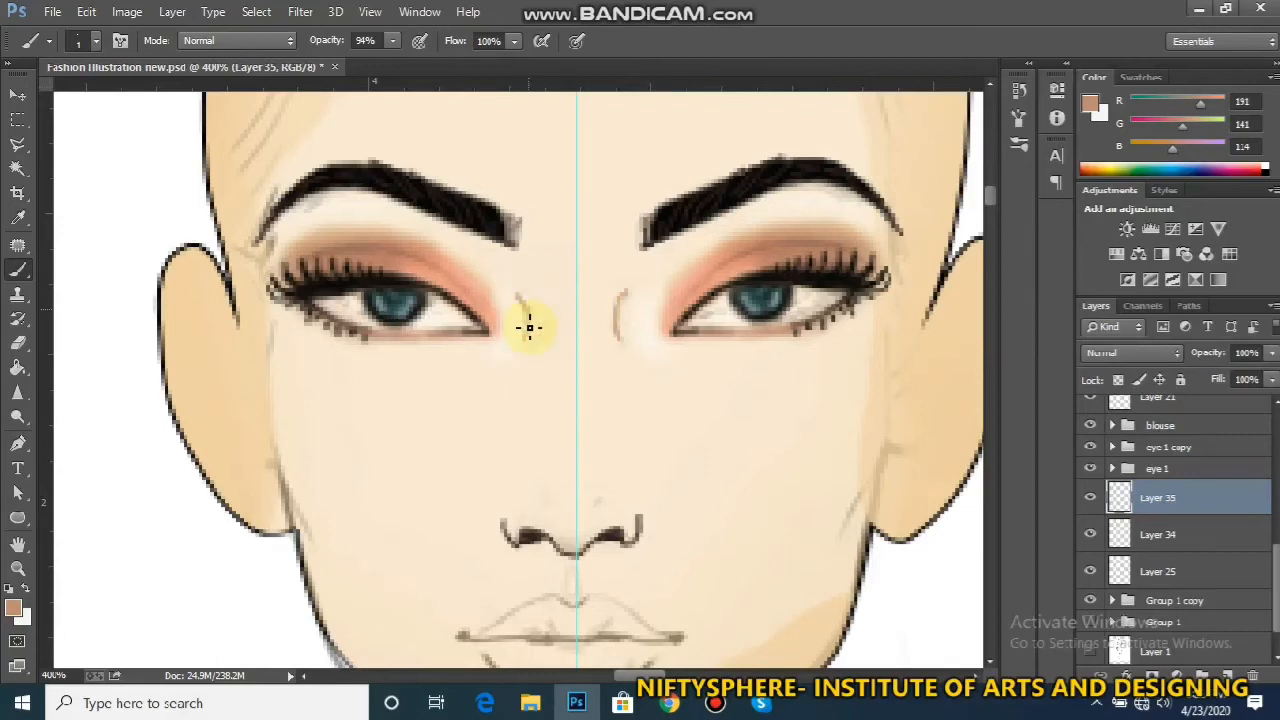
click(524, 344)
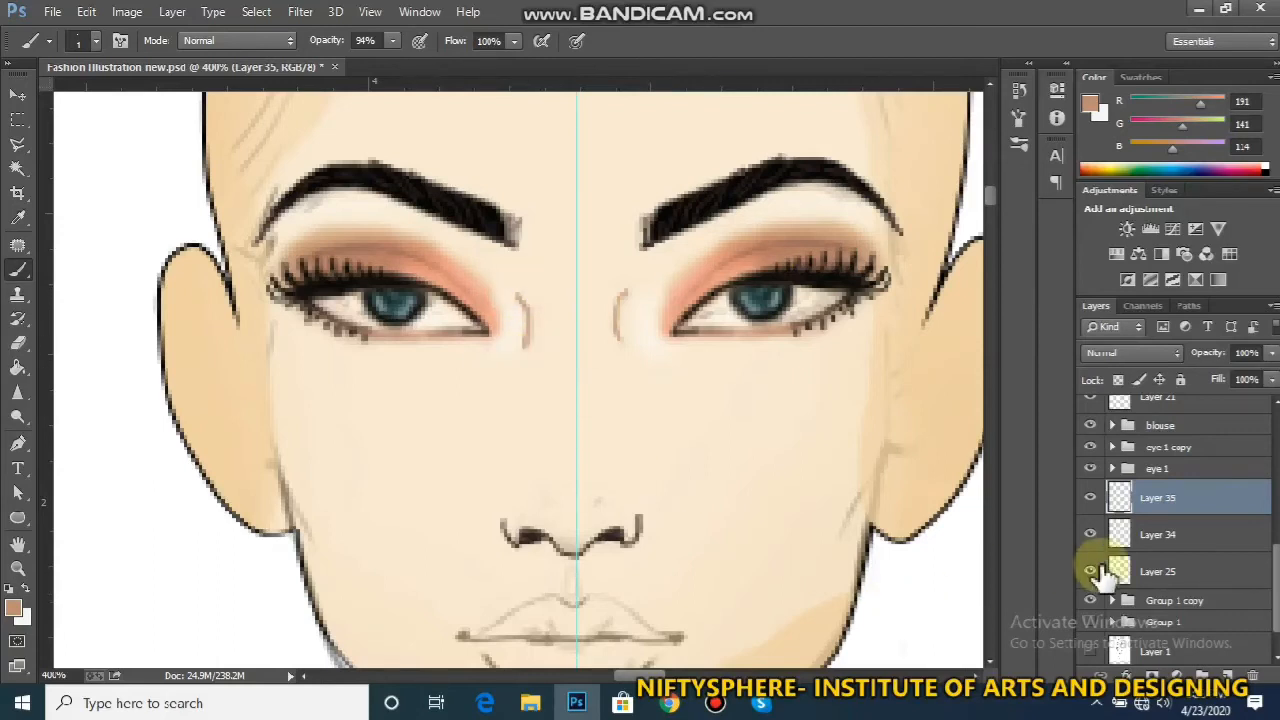
Hide the face sketch on Layer 25 and add a new layer above Layer 35
click(1090, 574)
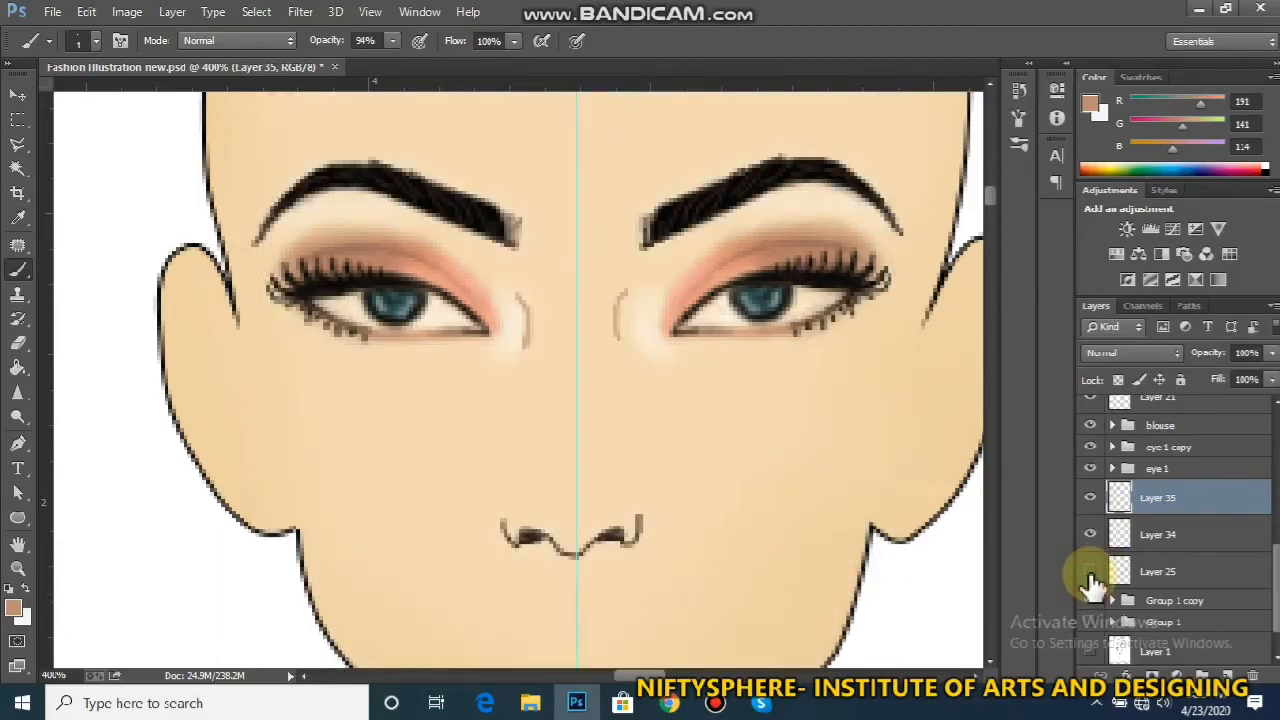
key(ctrl+minus)
key(ctrl+minus)
key(ctrl+minus)
key(ctrl+minus)
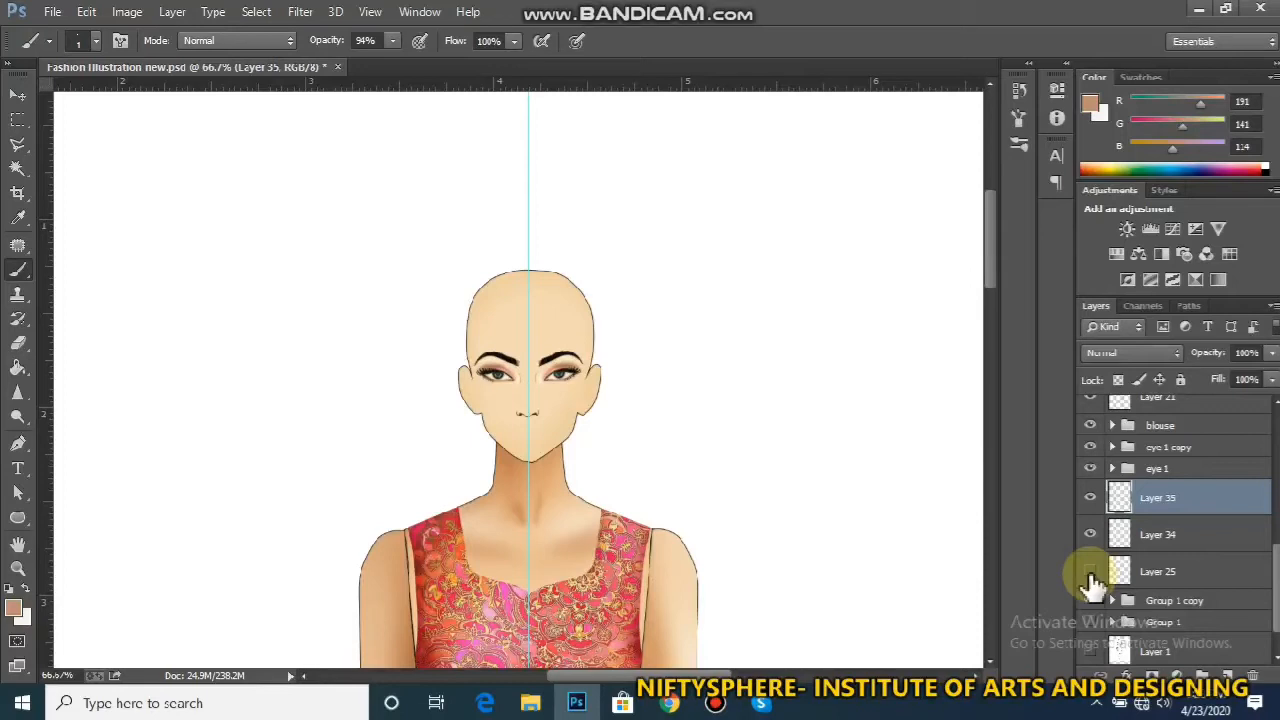
key(ctrl+plus)
key(ctrl+plus)
key(ctrl+plus)
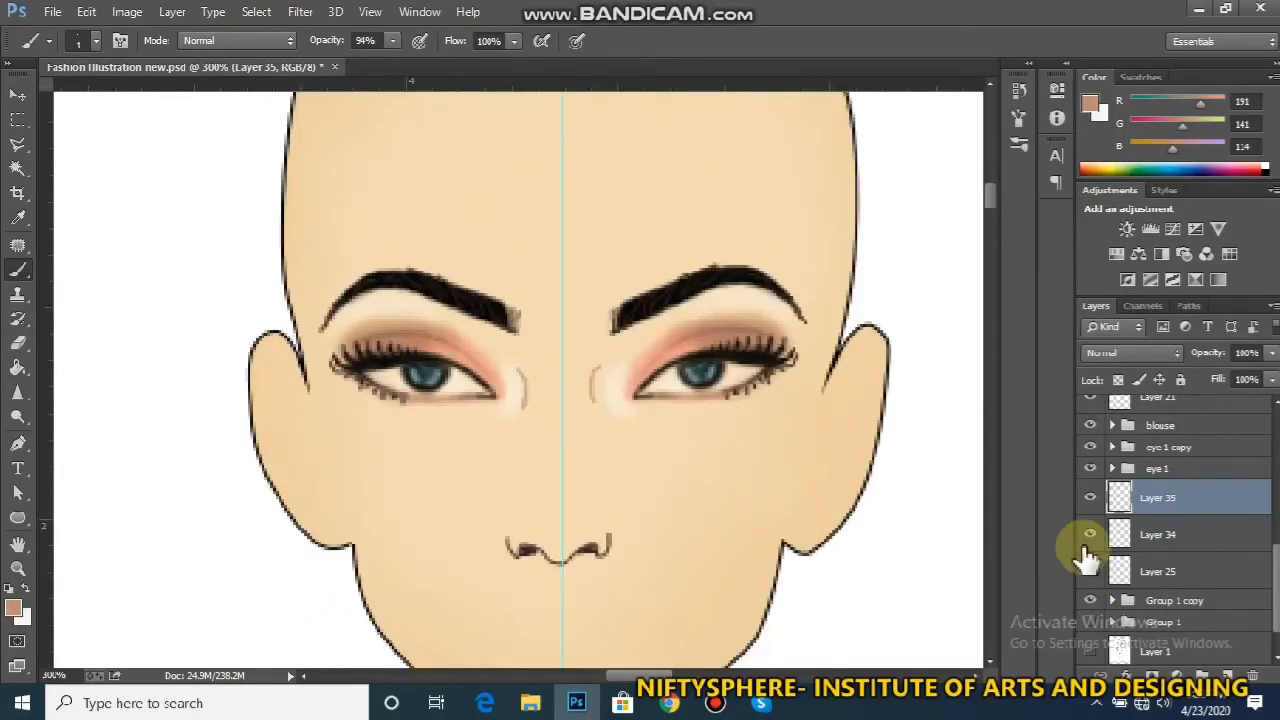
drag(998, 192, 998, 200)
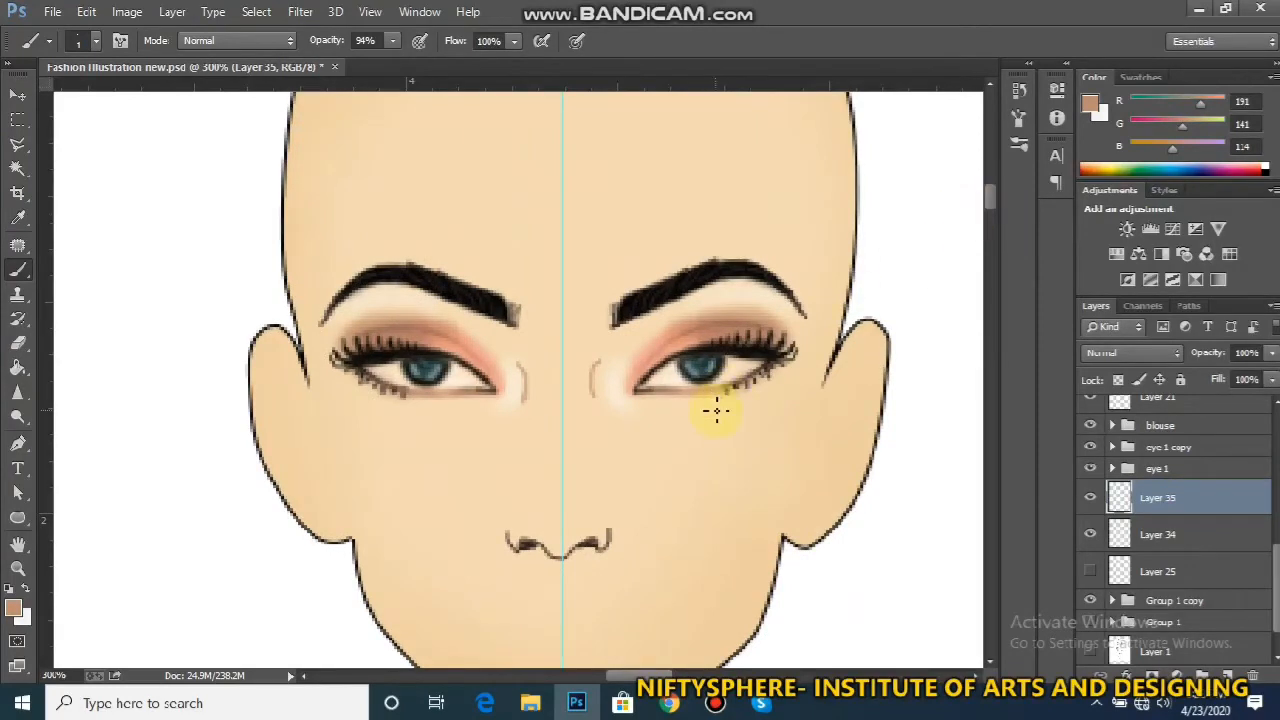
key(ctrl+shift+n)
key(Return)
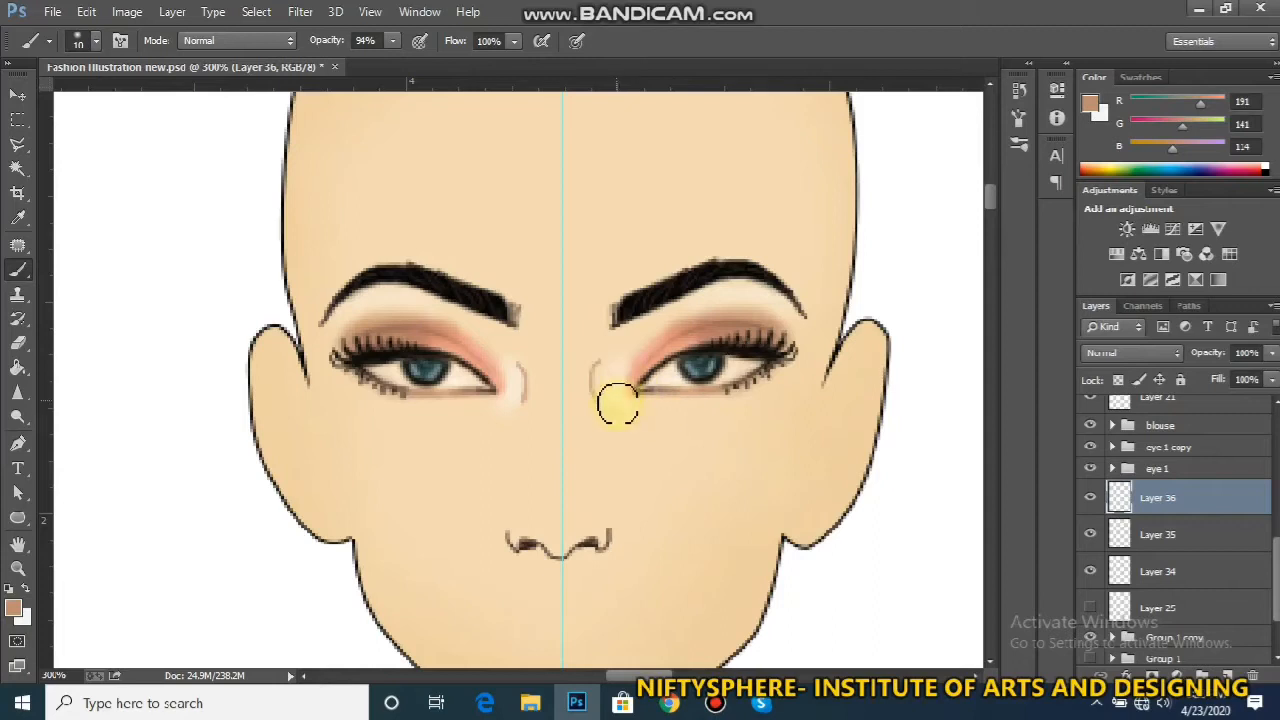
Paint a soft highlight down the nose bridge with the cream sampled below the brow, at 68% brush opacity and sizes 10 and 25
alt+click(757, 290)
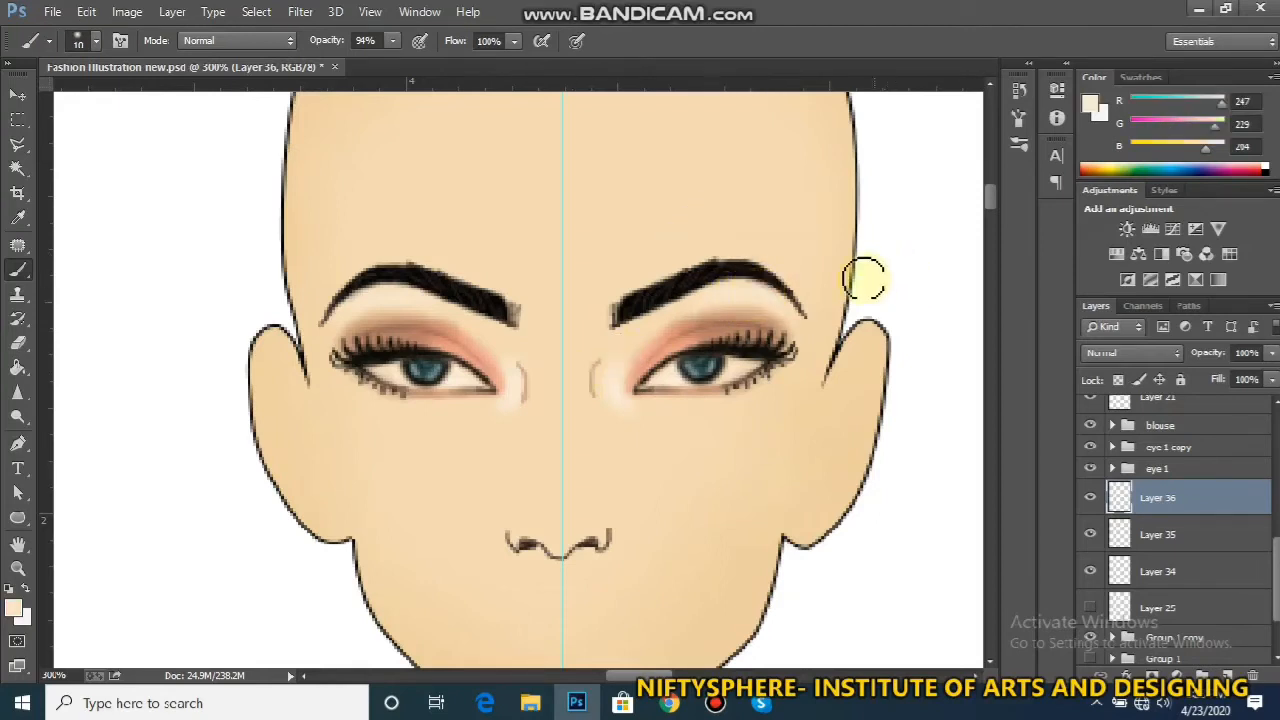
mouse_move(559, 384)
mouse_down()
mouse_move(551, 420)
mouse_move(551, 408)
mouse_up()
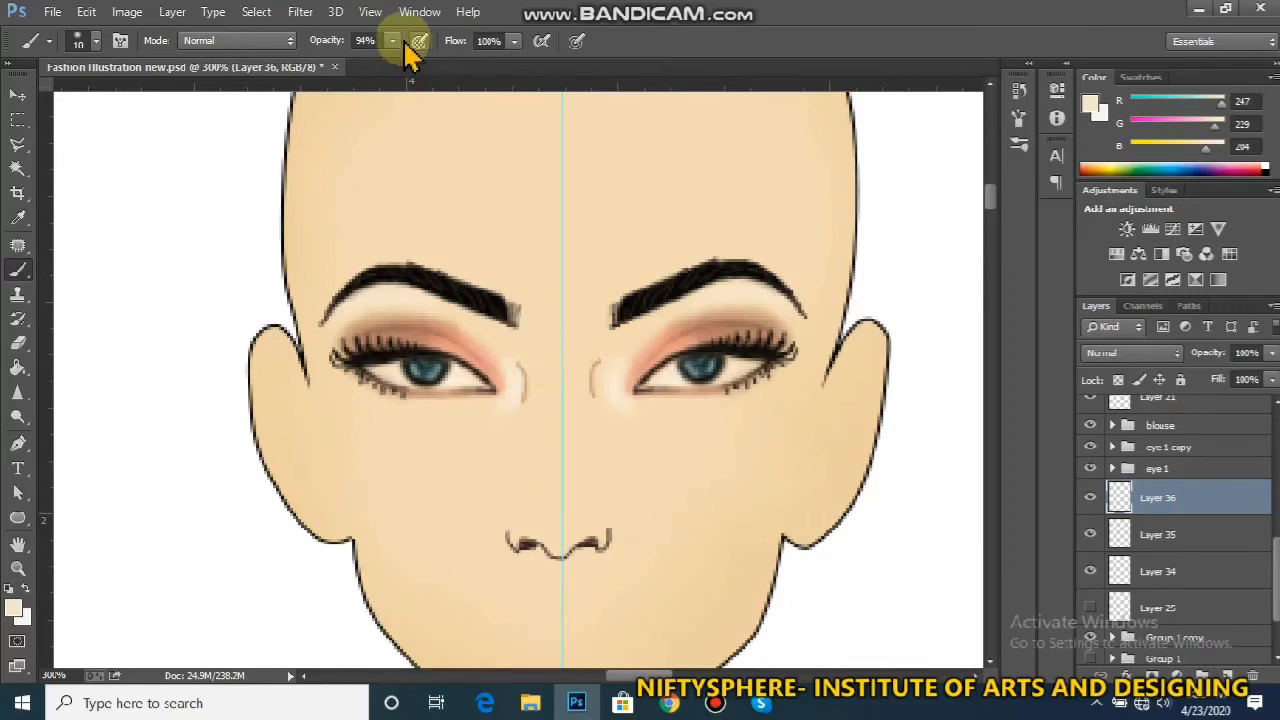
drag(393, 40, 366, 40)
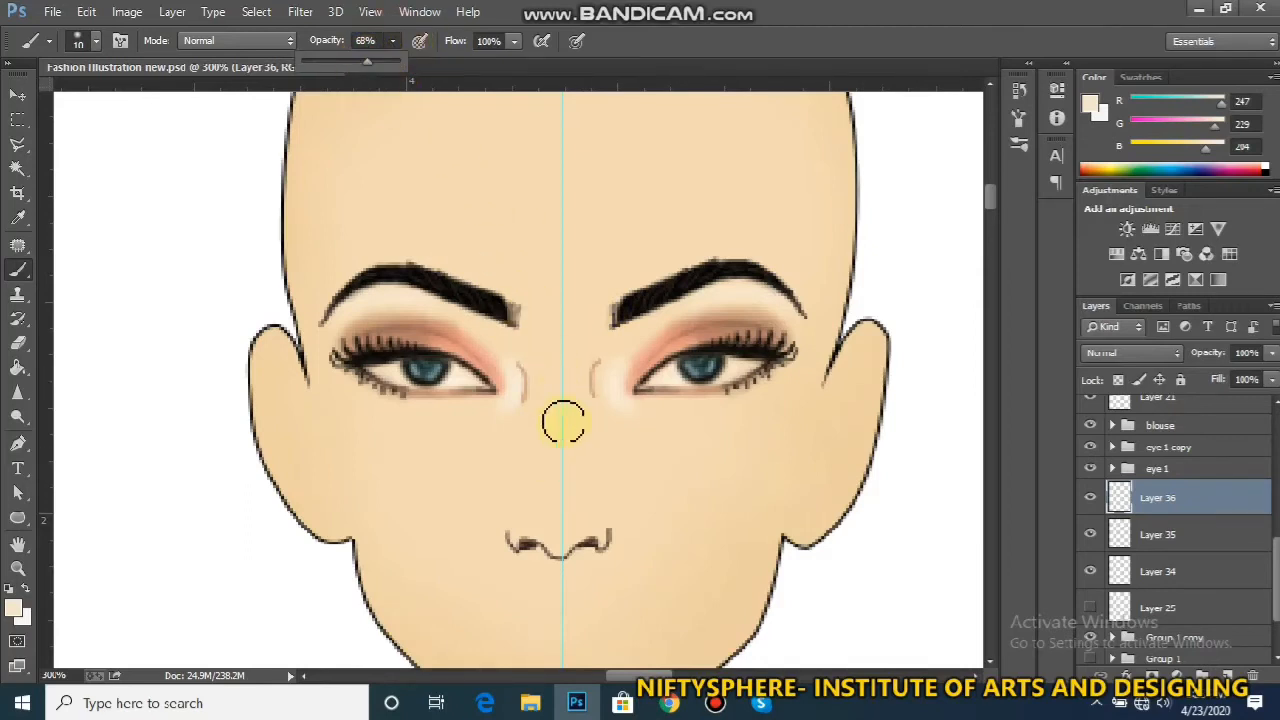
click(556, 376)
drag(557, 371, 559, 485)
drag(567, 355, 554, 395)
key(bracketright)
key(bracketright)
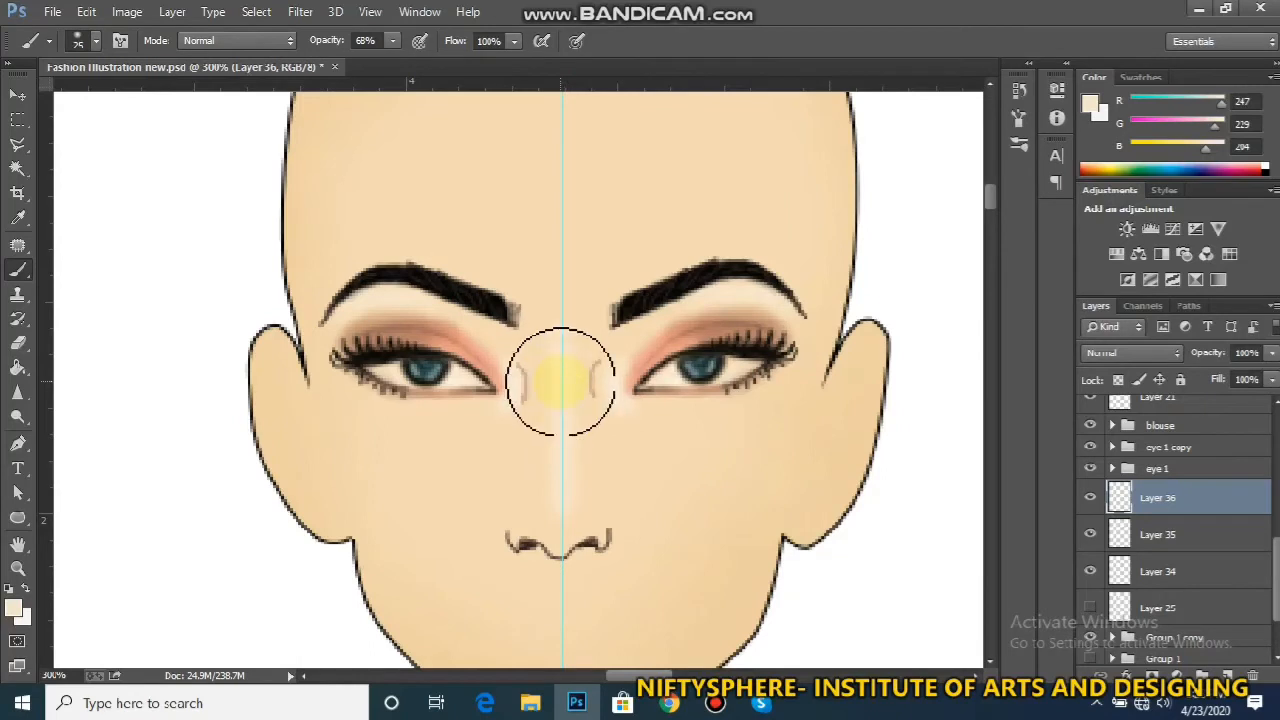
drag(563, 420, 556, 530)
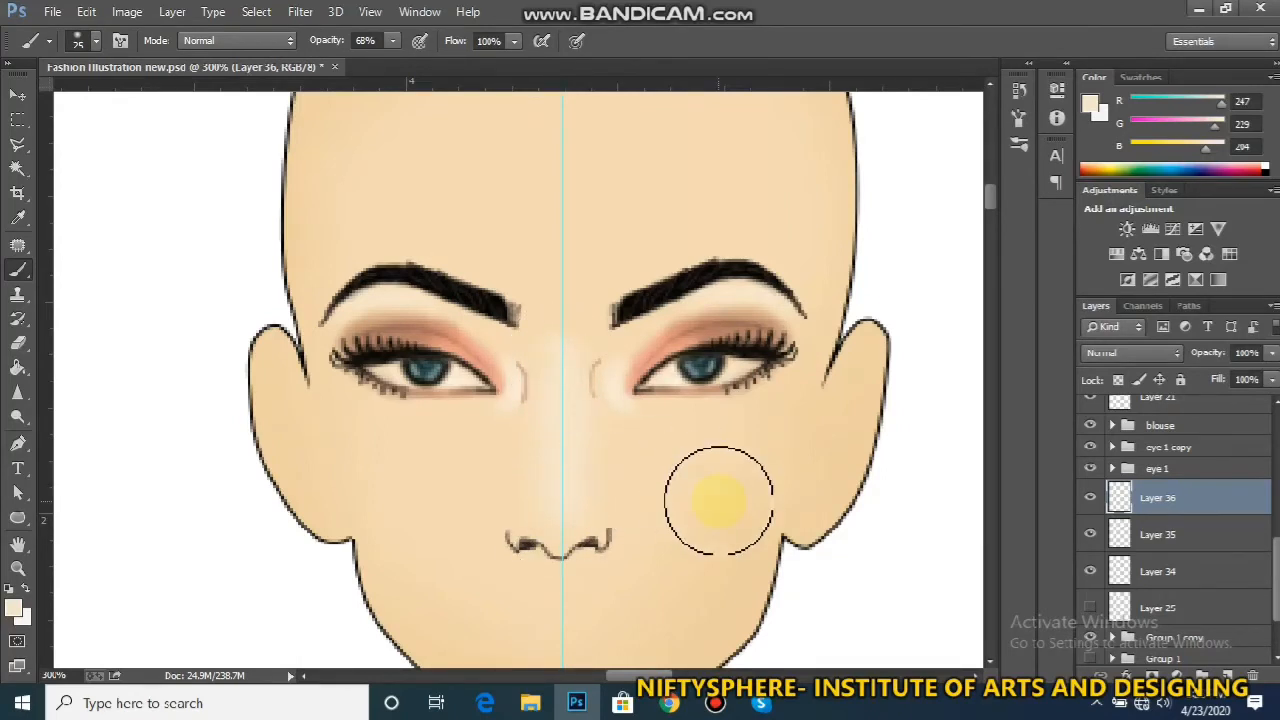
Shade both sides of the nose with the peach sampled from the lower eyelid, using a size 15 brush at 28% opacity and 53% flow
alt+click(690, 393)
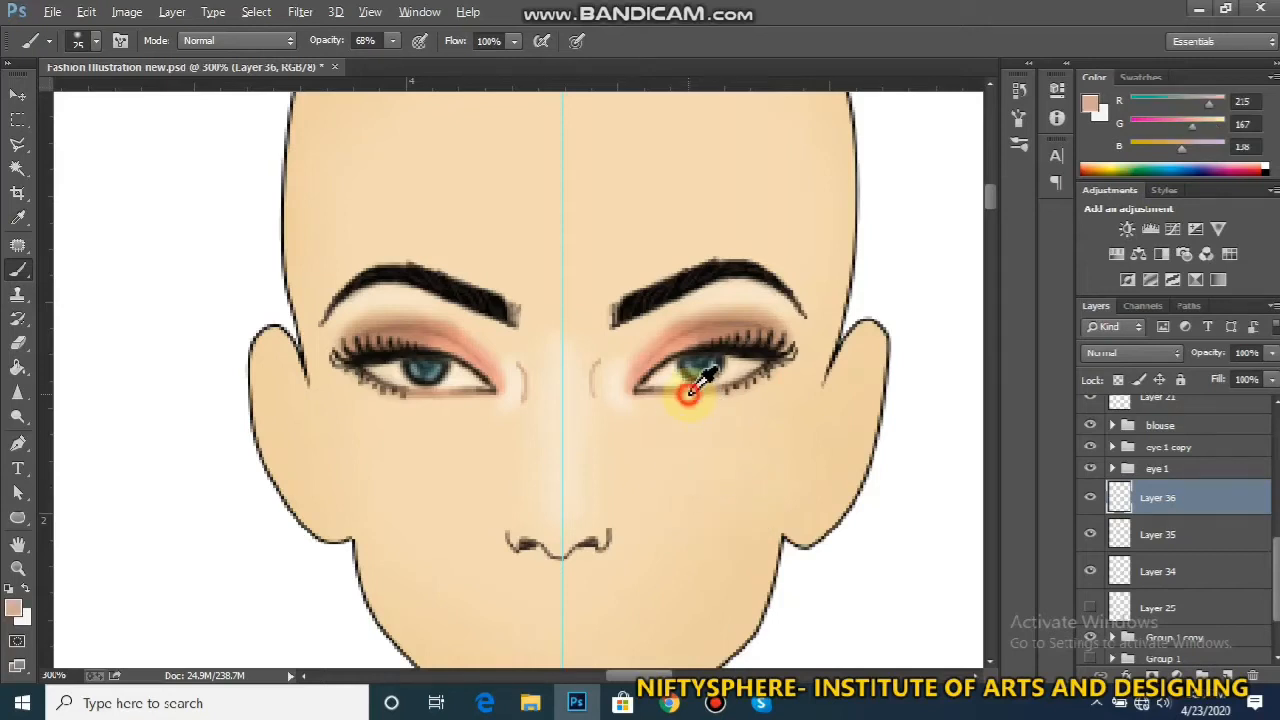
key(bracketleft)
key(bracketleft)
click(392, 40)
drag(395, 61, 355, 61)
click(513, 41)
drag(516, 61, 469, 62)
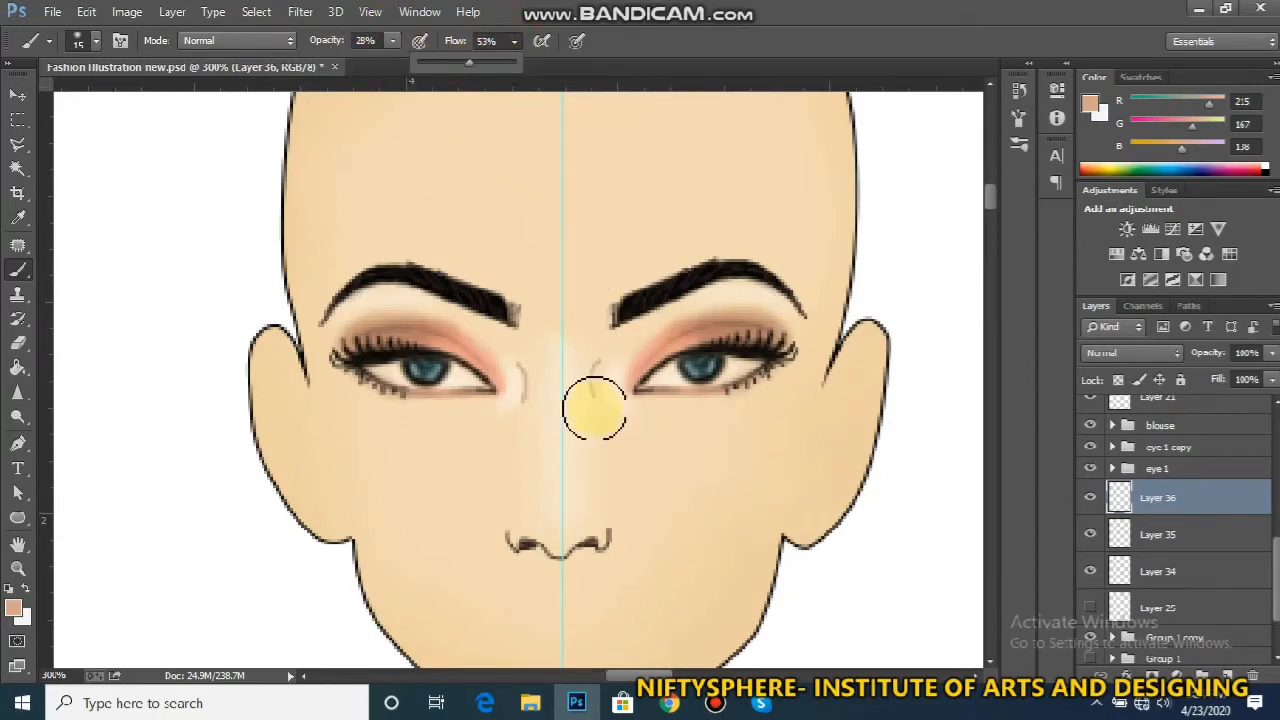
click(592, 374)
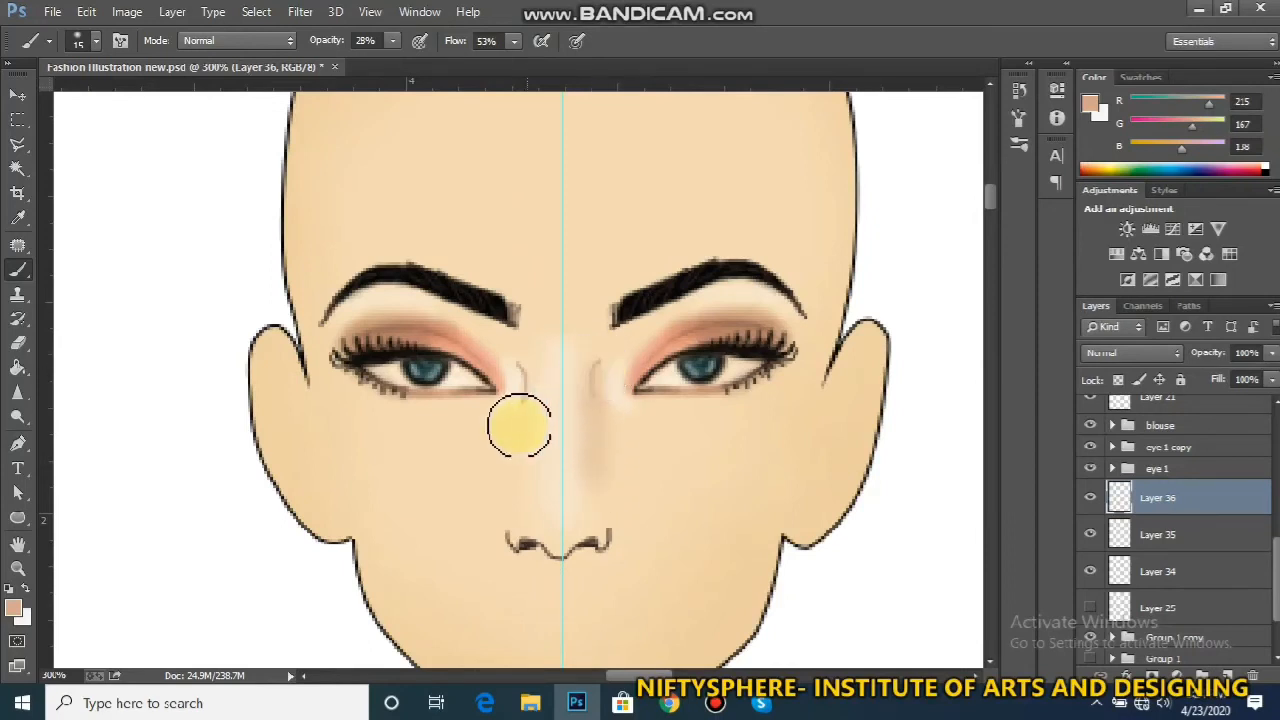
mouse_move(527, 369)
mouse_down()
mouse_move(522, 505)
mouse_move(525, 452)
mouse_move(535, 485)
mouse_move(598, 493)
mouse_move(597, 458)
mouse_move(608, 543)
mouse_up()
mouse_move(511, 498)
mouse_down()
mouse_move(506, 537)
mouse_move(514, 528)
mouse_up()
mouse_move(512, 477)
mouse_down()
mouse_move(516, 353)
mouse_move(532, 410)
mouse_up()
mouse_move(606, 348)
mouse_down()
mouse_move(599, 430)
mouse_move(611, 539)
mouse_up()
drag(514, 457, 509, 526)
drag(612, 505, 588, 550)
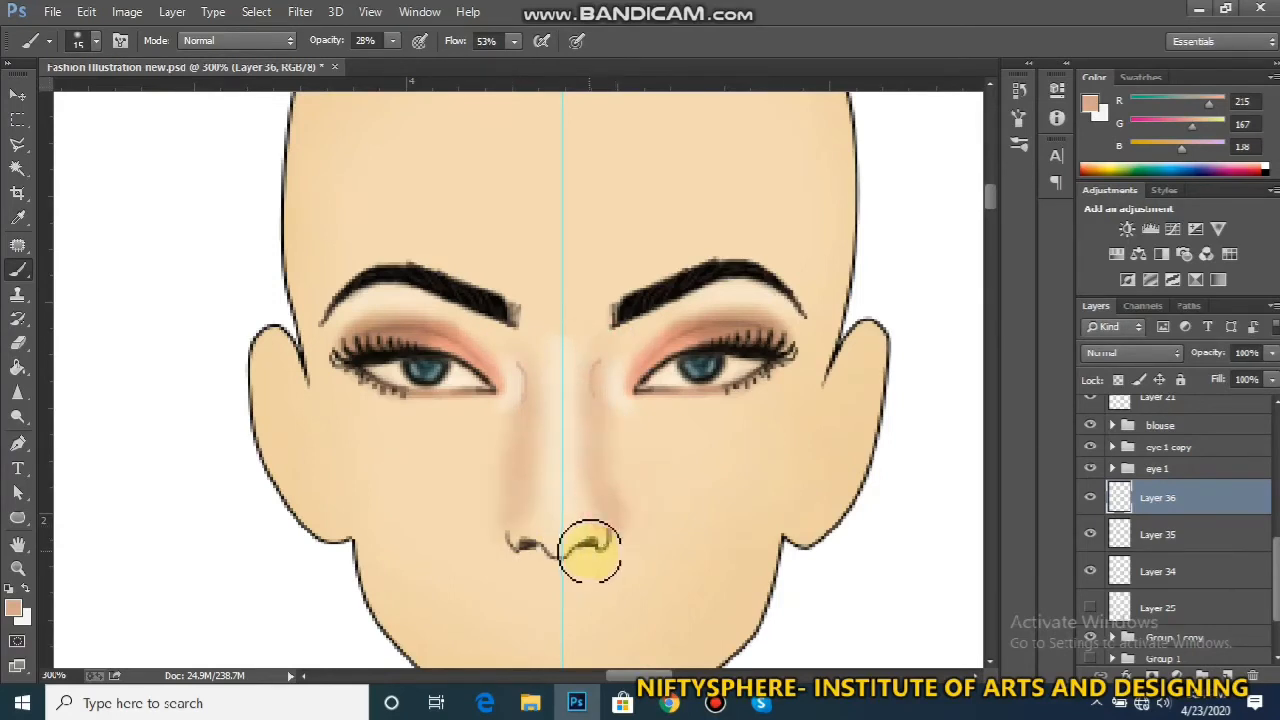
Deepen the shading around both nostrils with smaller brushes, adding the darker brown sampled from the eyeshadow at size 6
mouse_move(509, 537)
mouse_down()
mouse_move(608, 541)
mouse_move(537, 545)
mouse_move(571, 557)
mouse_move(559, 555)
mouse_move(580, 544)
mouse_move(541, 554)
mouse_move(529, 543)
mouse_move(600, 545)
mouse_up()
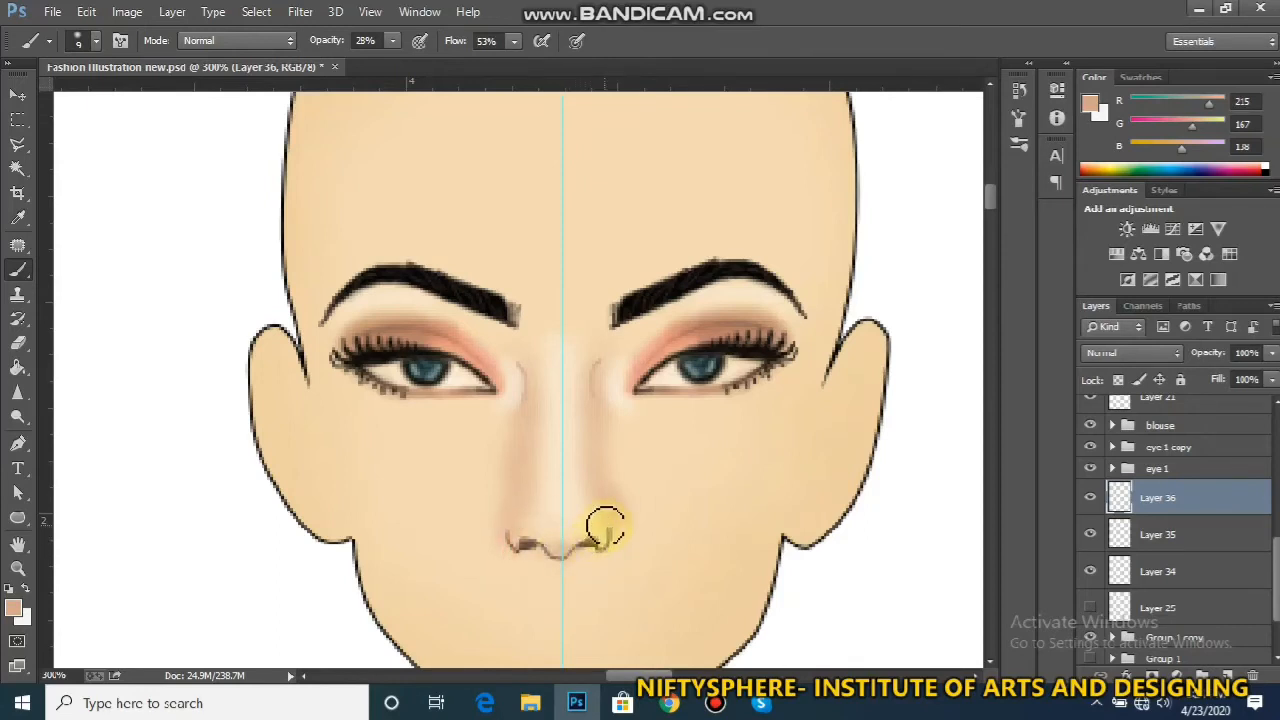
alt+click(663, 378)
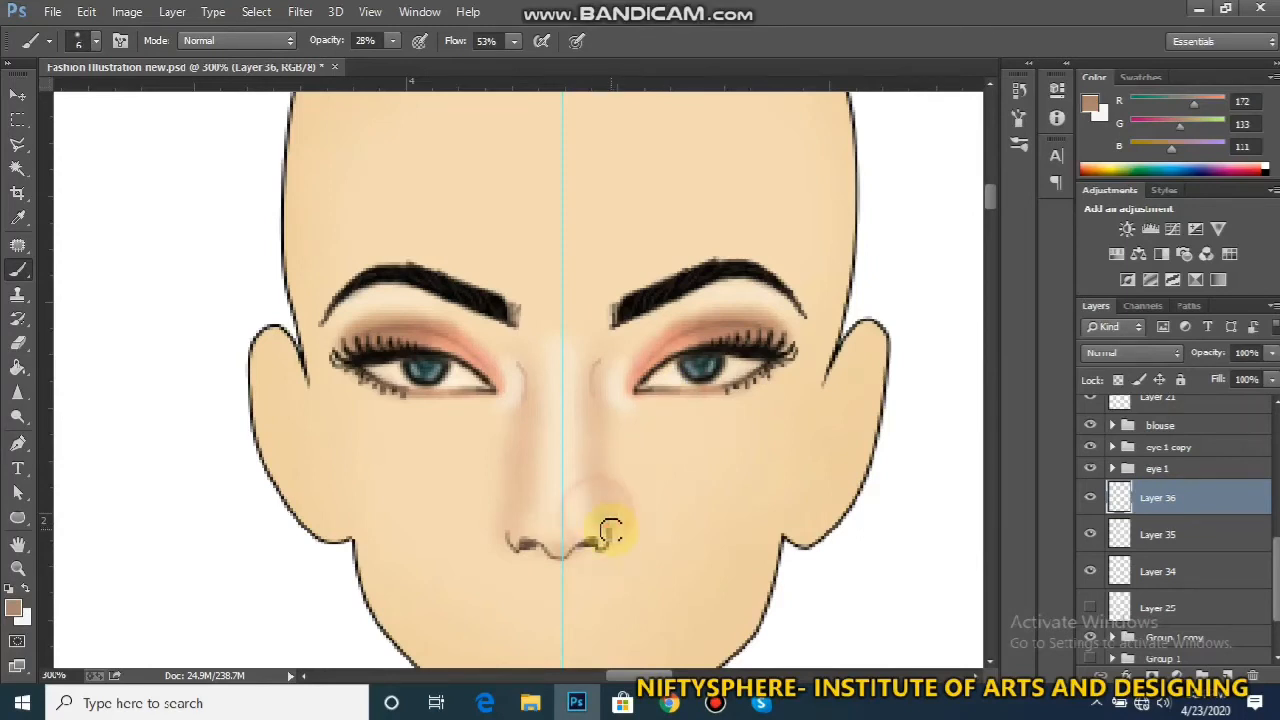
mouse_move(500, 533)
mouse_down()
mouse_move(514, 515)
mouse_move(514, 548)
mouse_up()
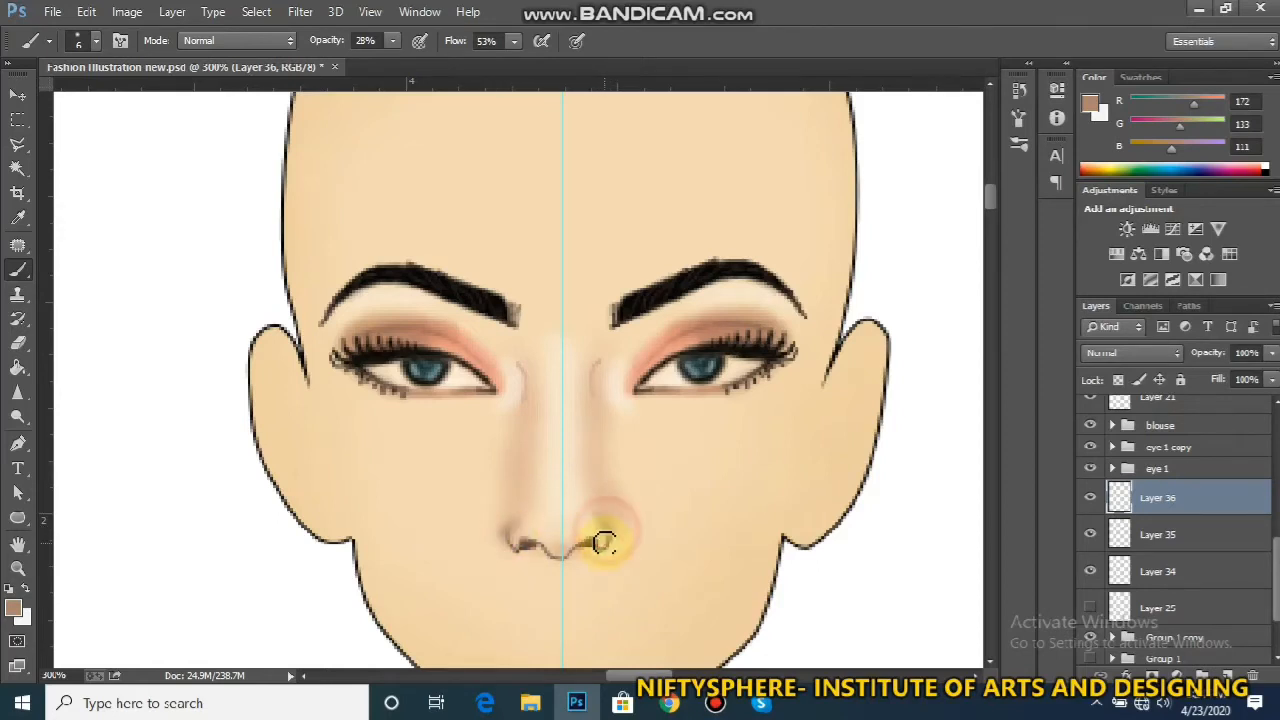
Check the shaded nose against the whole head and upper body
key(ctrl+minus)
key(ctrl+minus)
key(ctrl+minus)
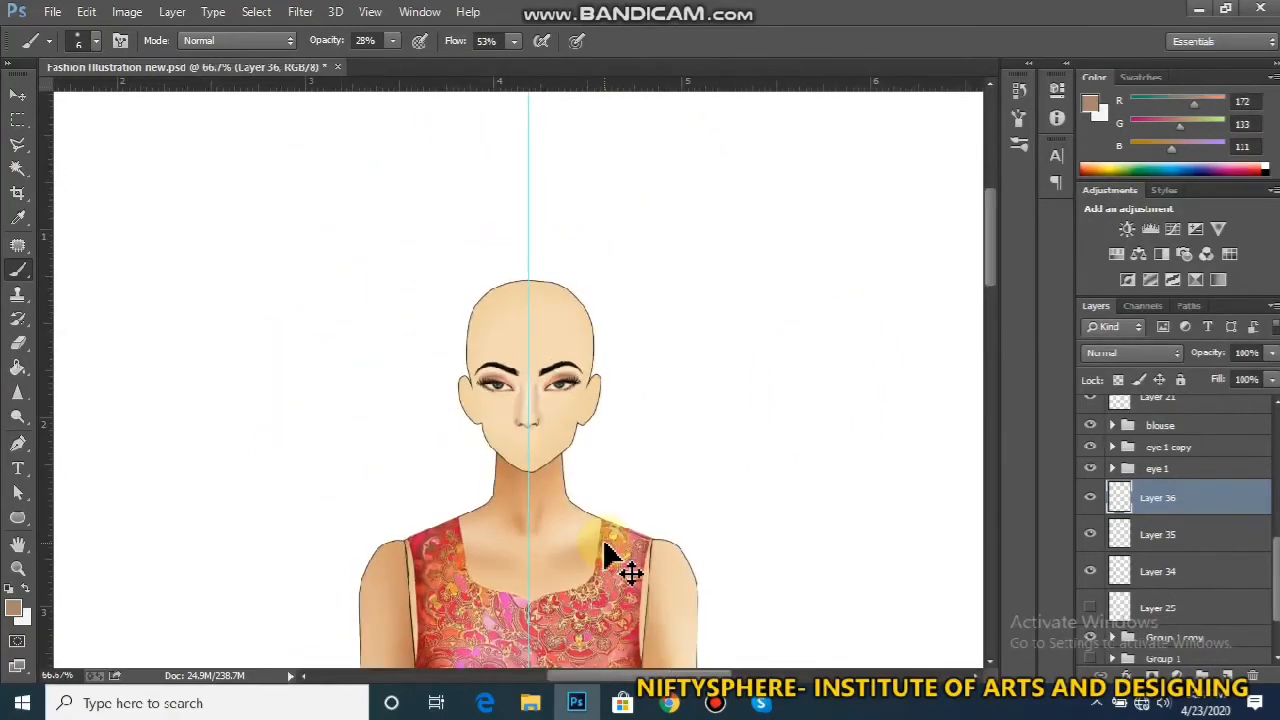
key(ctrl+minus)
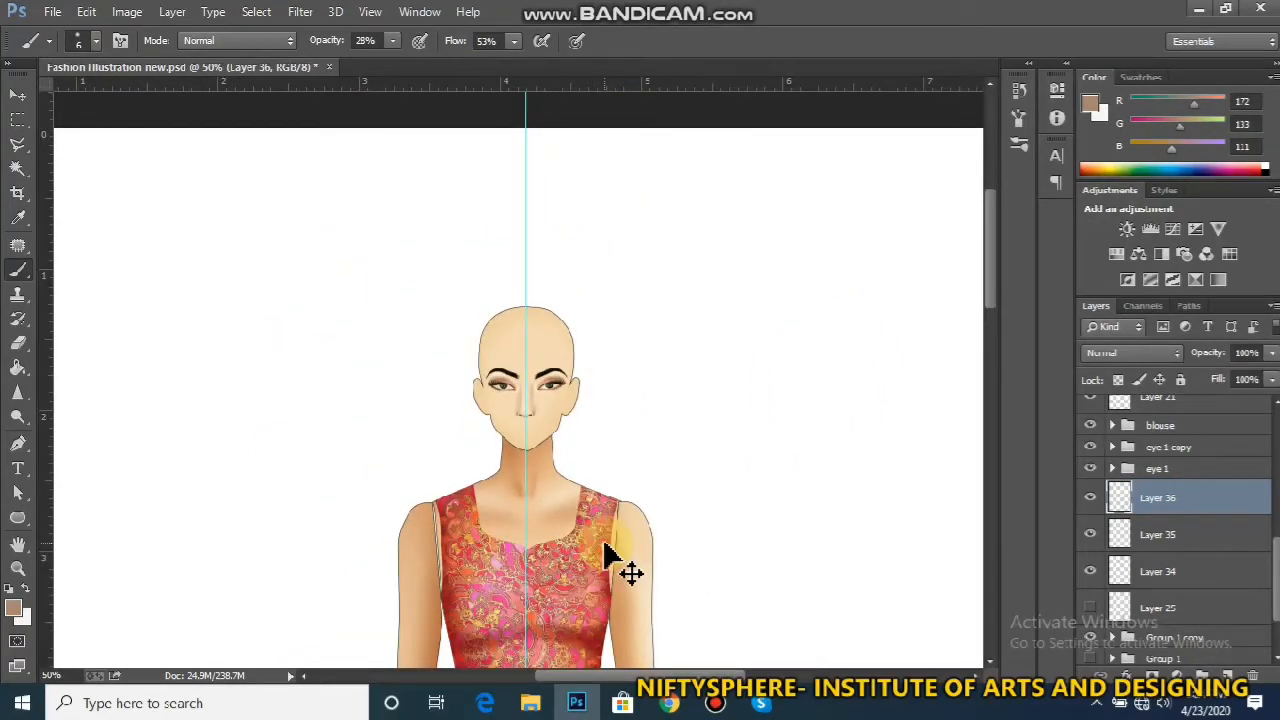
key(ctrl+plus)
key(ctrl+plus)
key(ctrl+plus)
key(ctrl+plus)
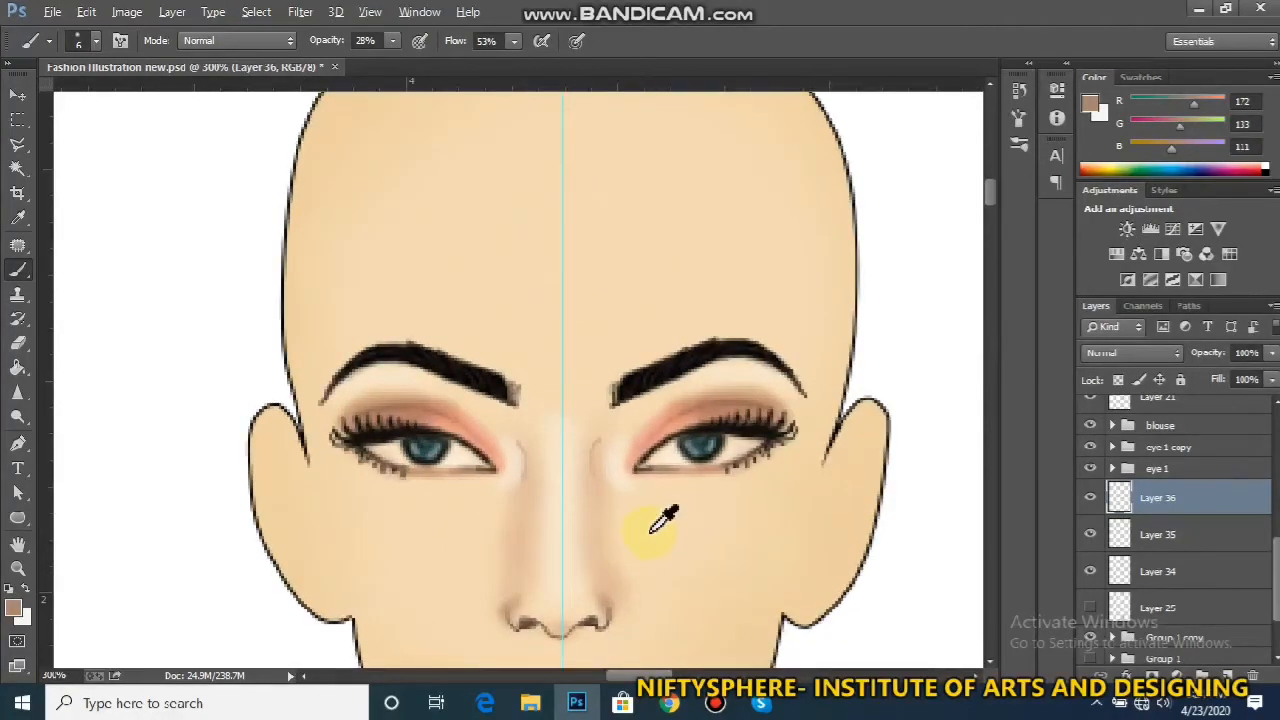
Soften the shading along both sides of the nose and inner eyes with the skin tone sampled from the cheek, using a size 30 brush
alt+click(650, 530)
key(bracketright)
key(bracketright)
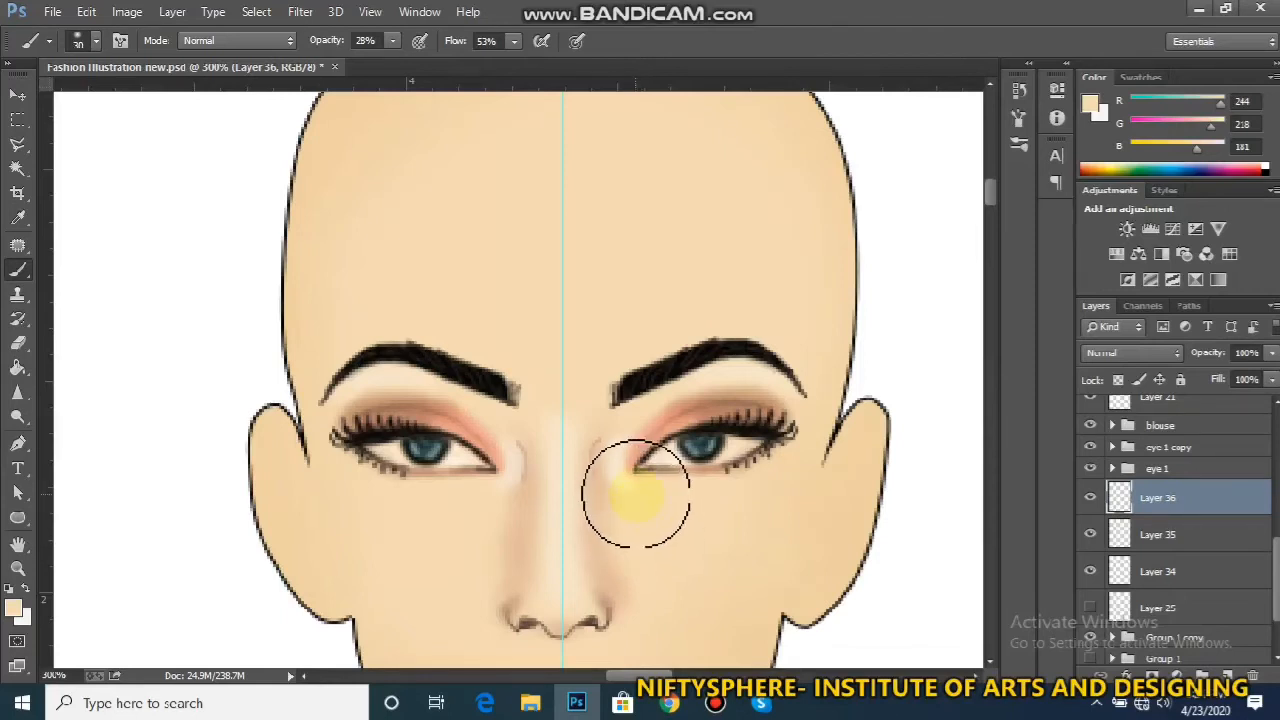
click(636, 470)
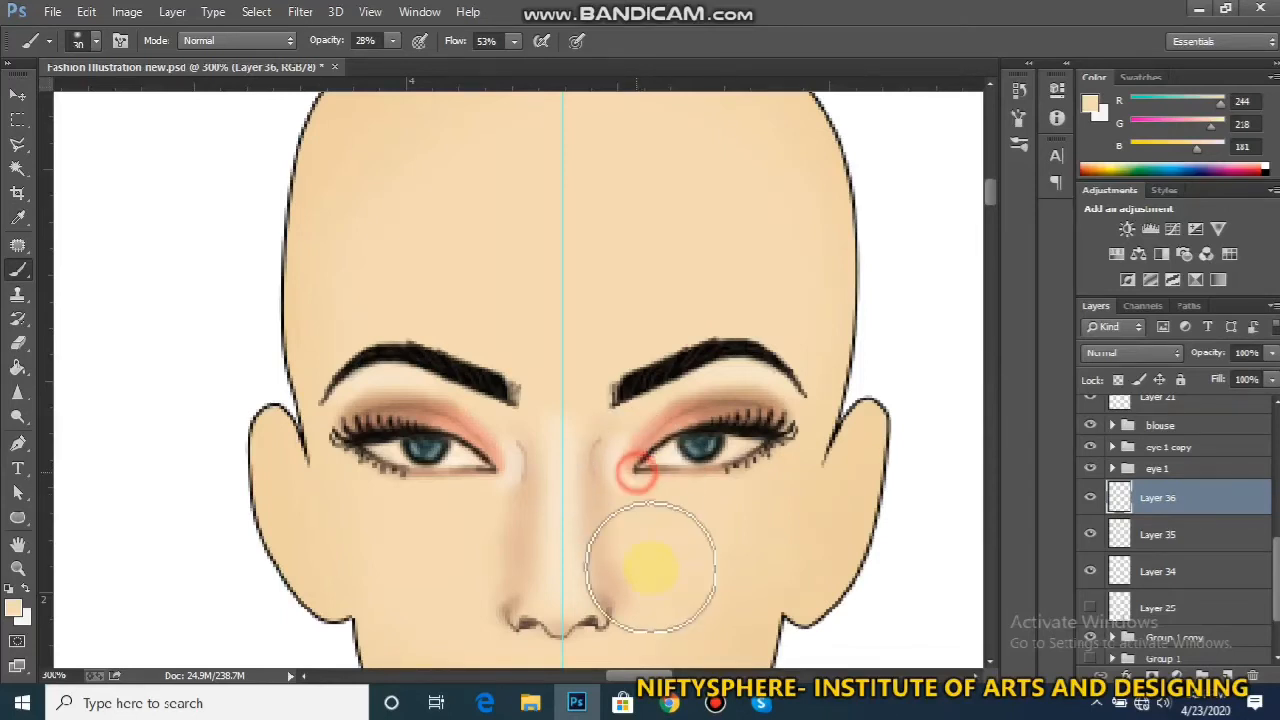
drag(636, 483, 669, 571)
mouse_move(640, 493)
mouse_down()
mouse_move(667, 598)
mouse_move(680, 603)
mouse_up()
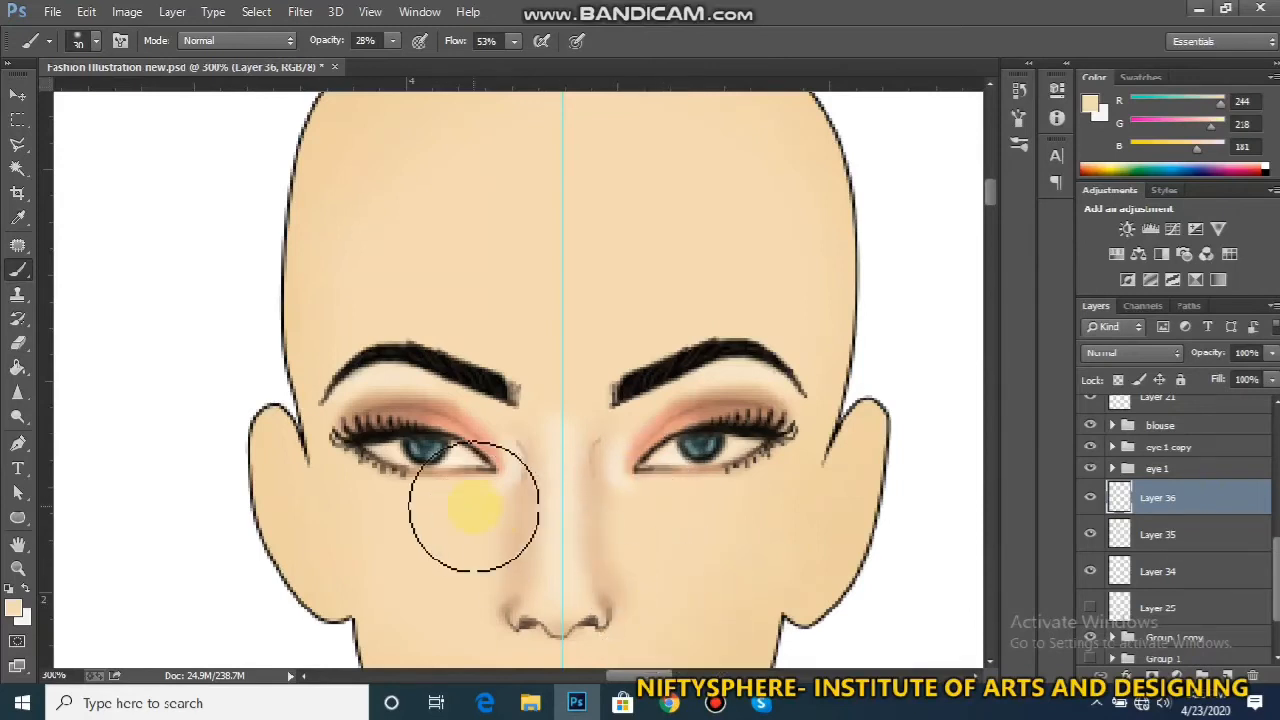
drag(494, 460, 483, 549)
drag(486, 497, 469, 589)
drag(484, 473, 474, 584)
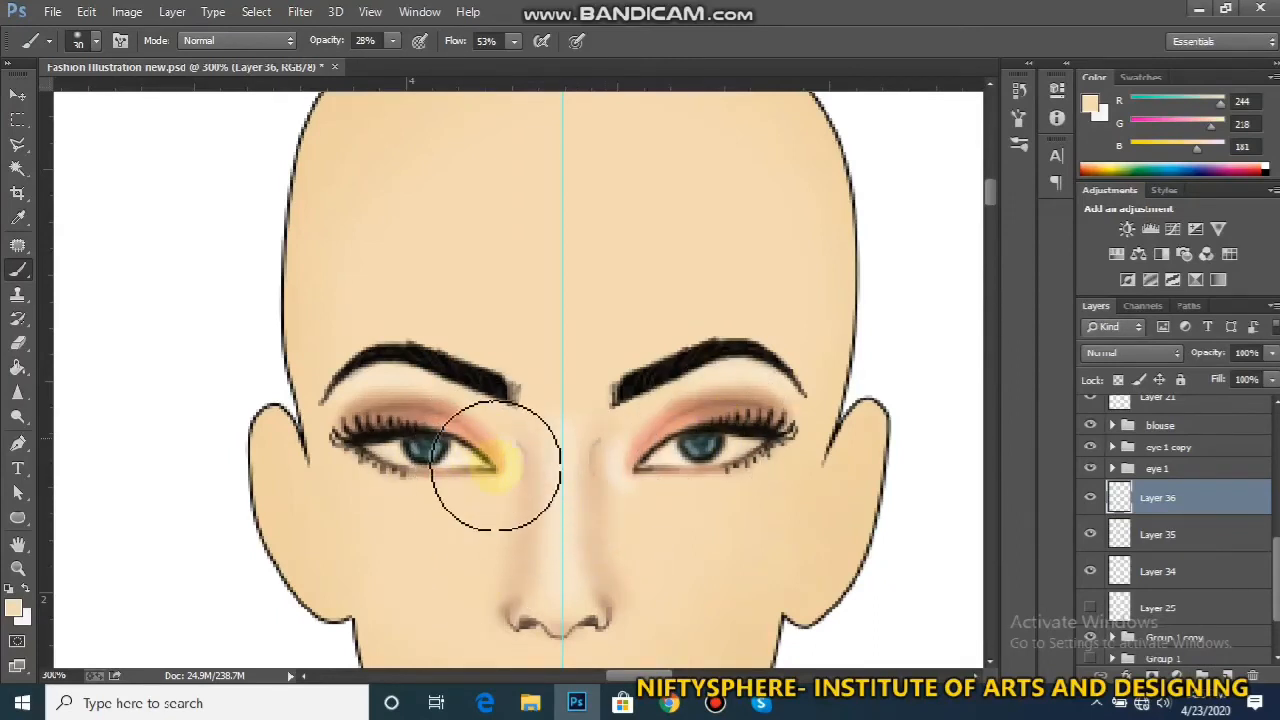
click(1090, 468)
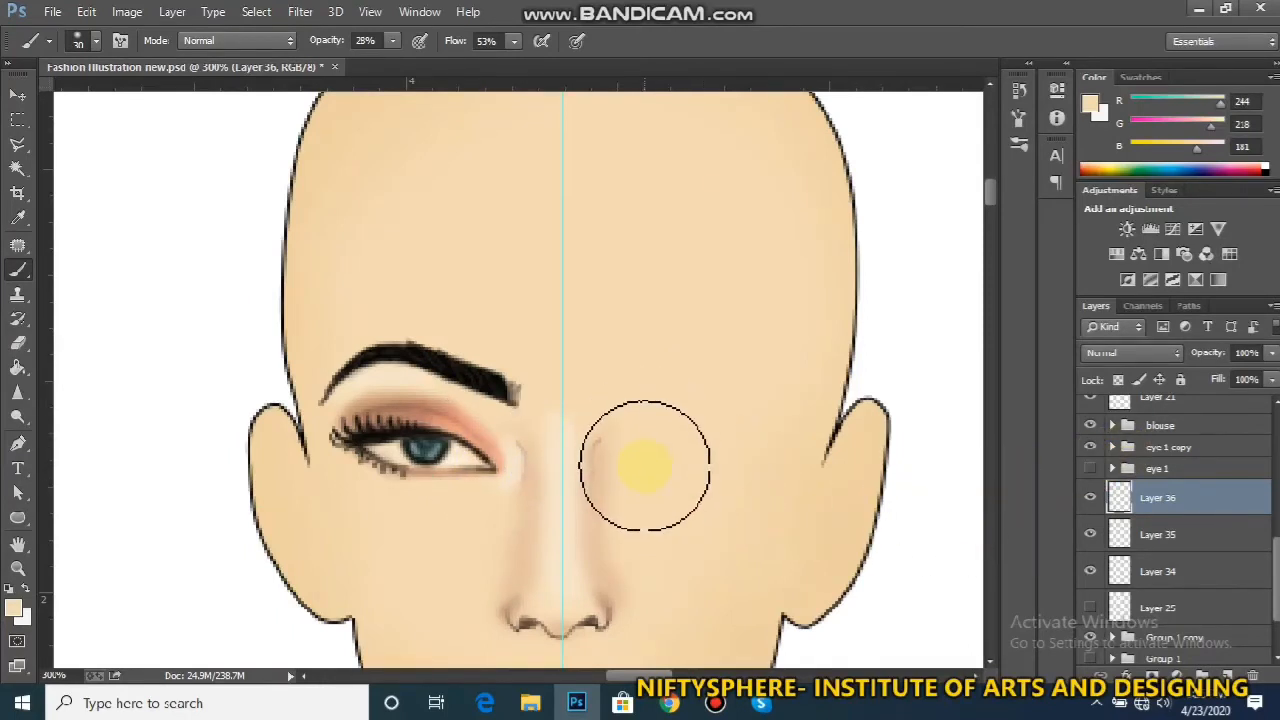
click(1090, 468)
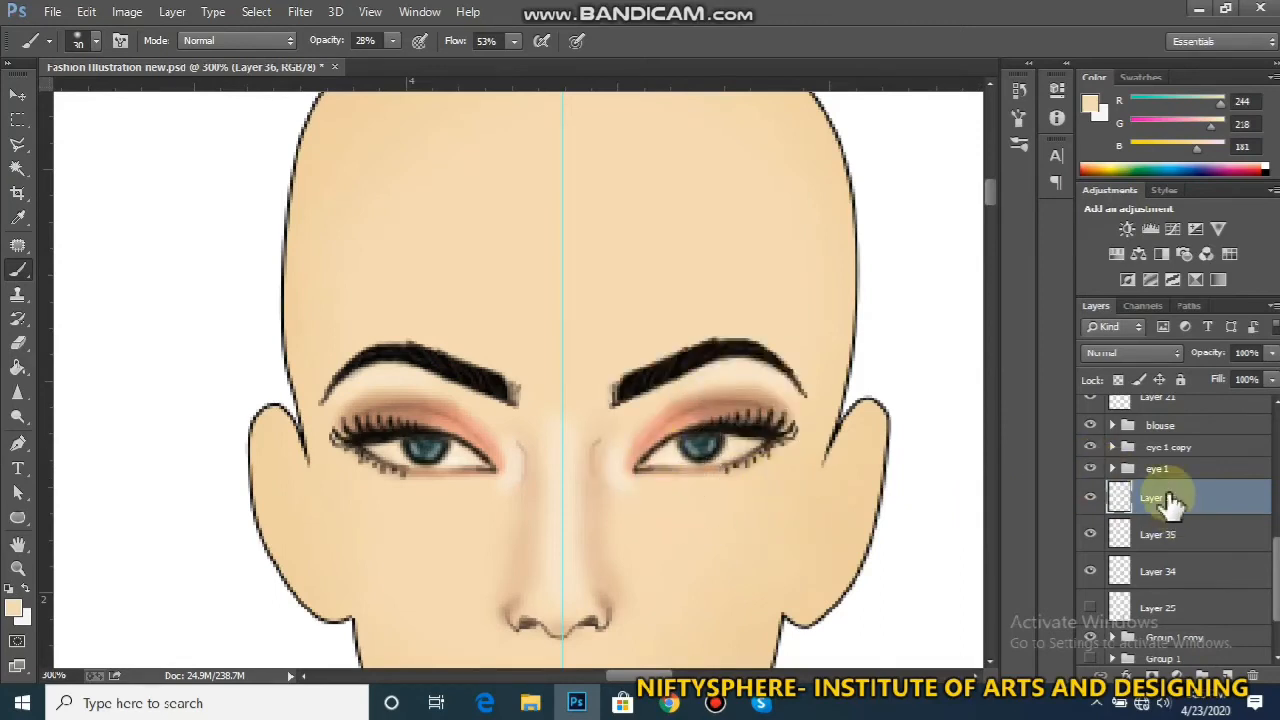
mouse_move(1168, 497)
mouse_down()
mouse_move(1166, 429)
mouse_move(1158, 442)
mouse_up()
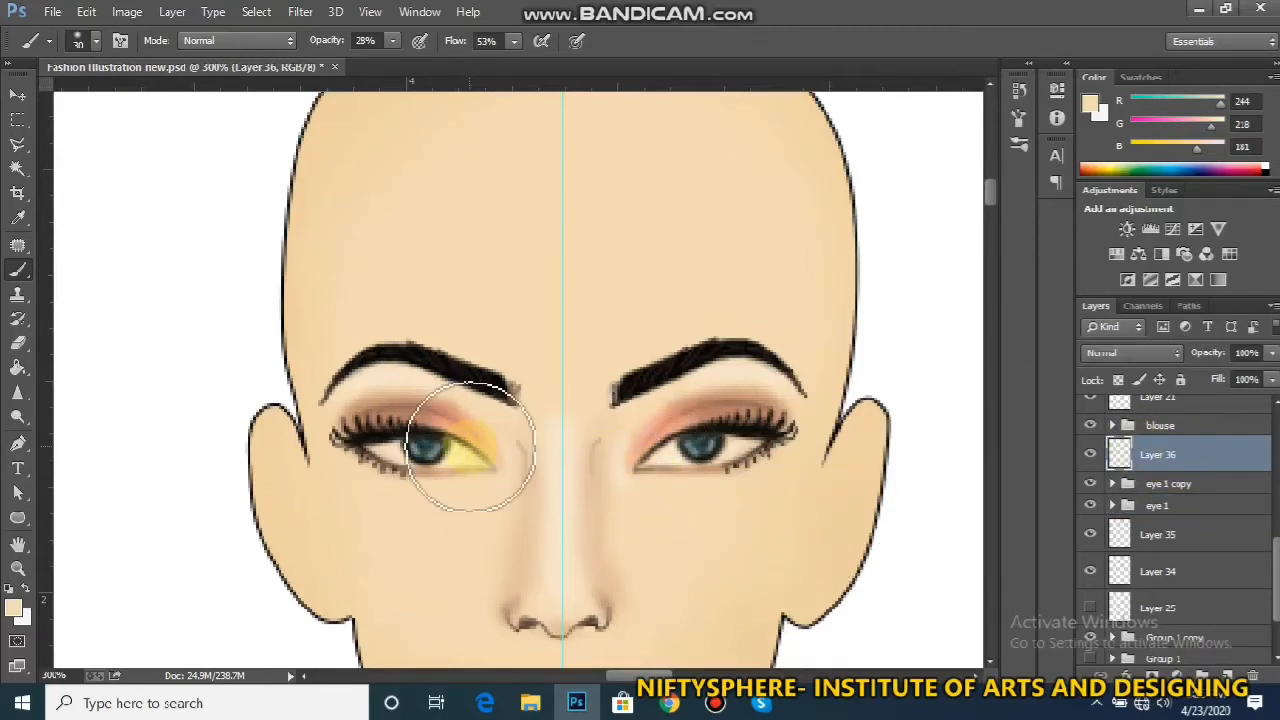
drag(1220, 451, 1211, 520)
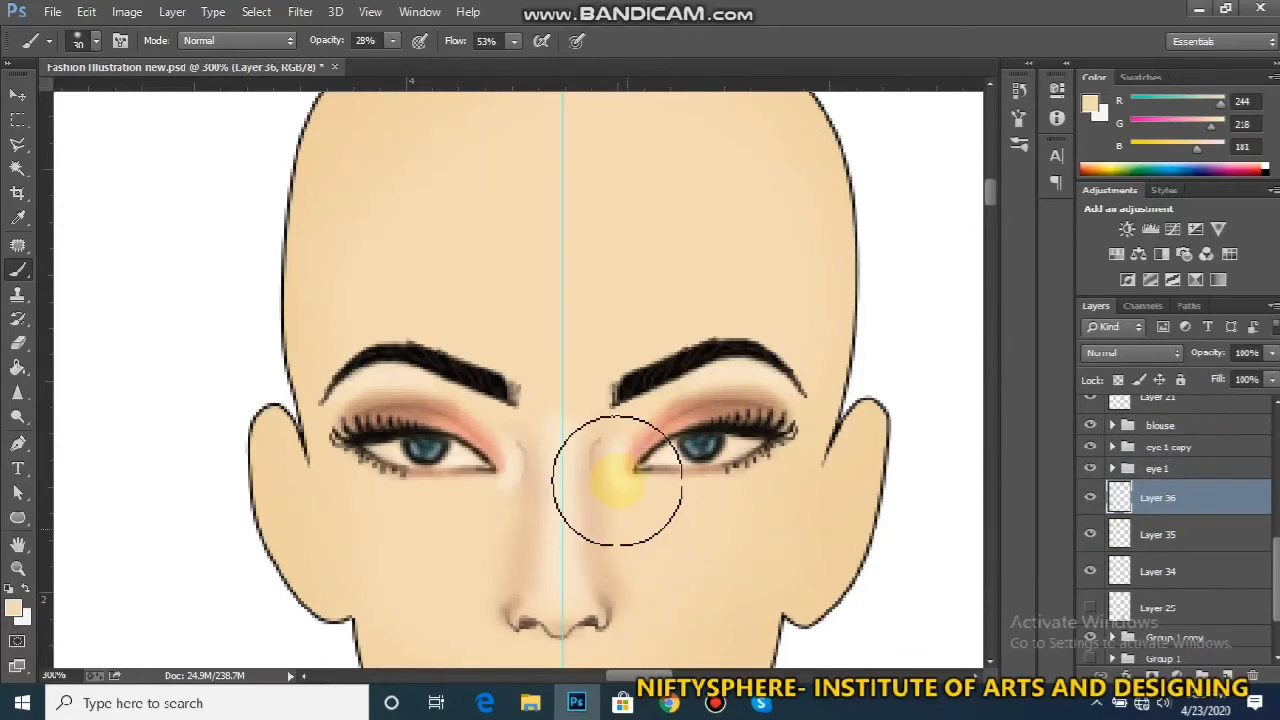
Refine the nose tip with cream sampled from the bridge at brush size 15 and peach sampled beside the nostril at size 8
drag(476, 604, 474, 594)
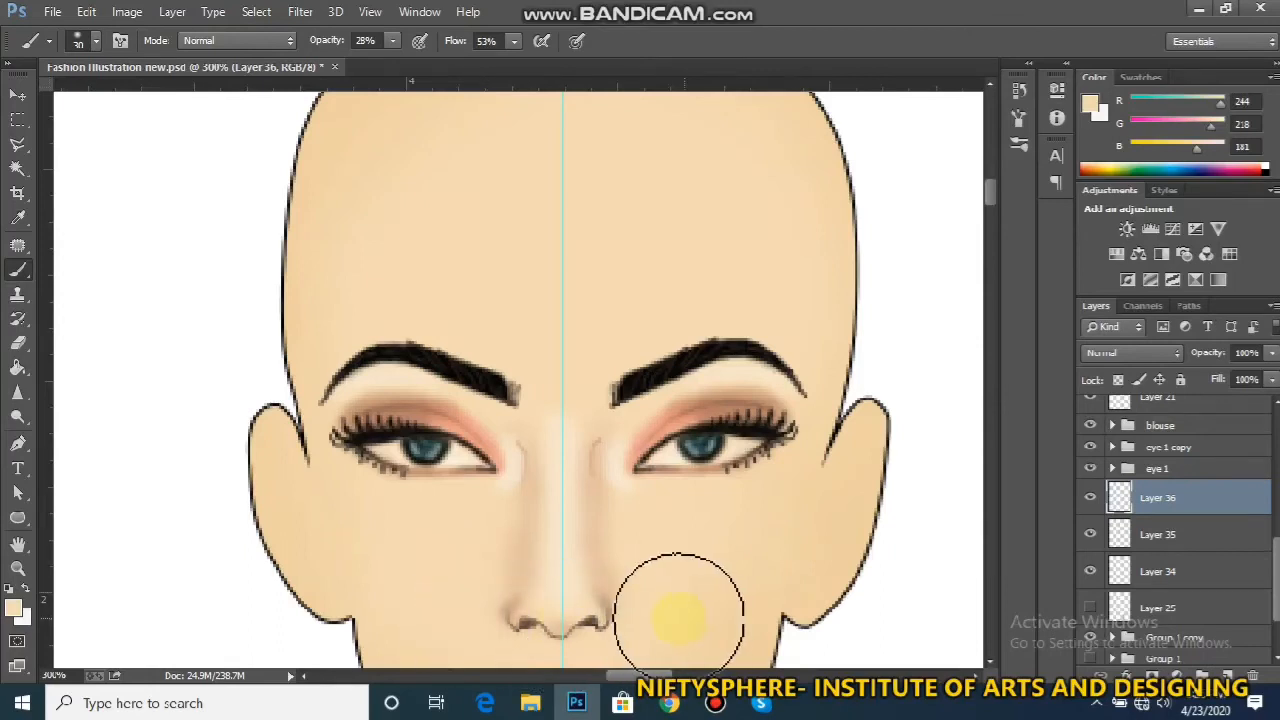
key(bracketleft)
key(bracketleft)
key(bracketleft)
key(bracketleft)
key(bracketleft)
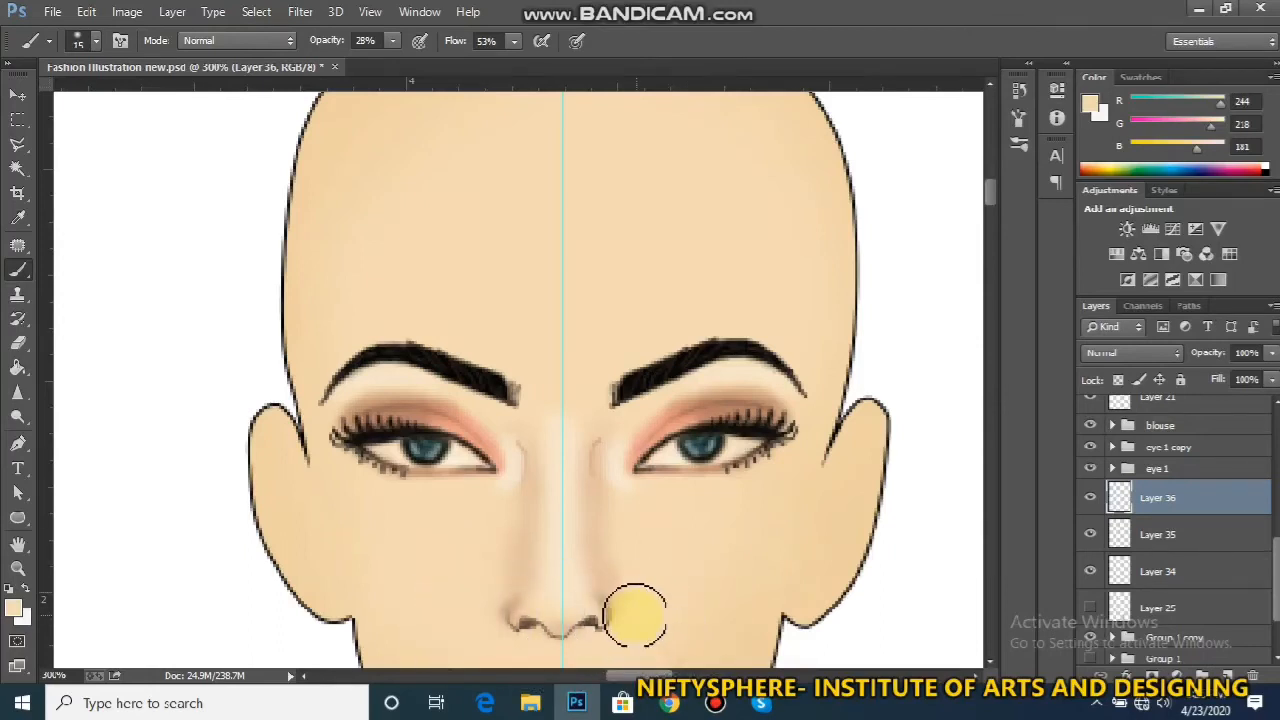
alt+click(555, 548)
mouse_move(558, 606)
mouse_down()
mouse_move(580, 605)
mouse_move(570, 600)
mouse_up()
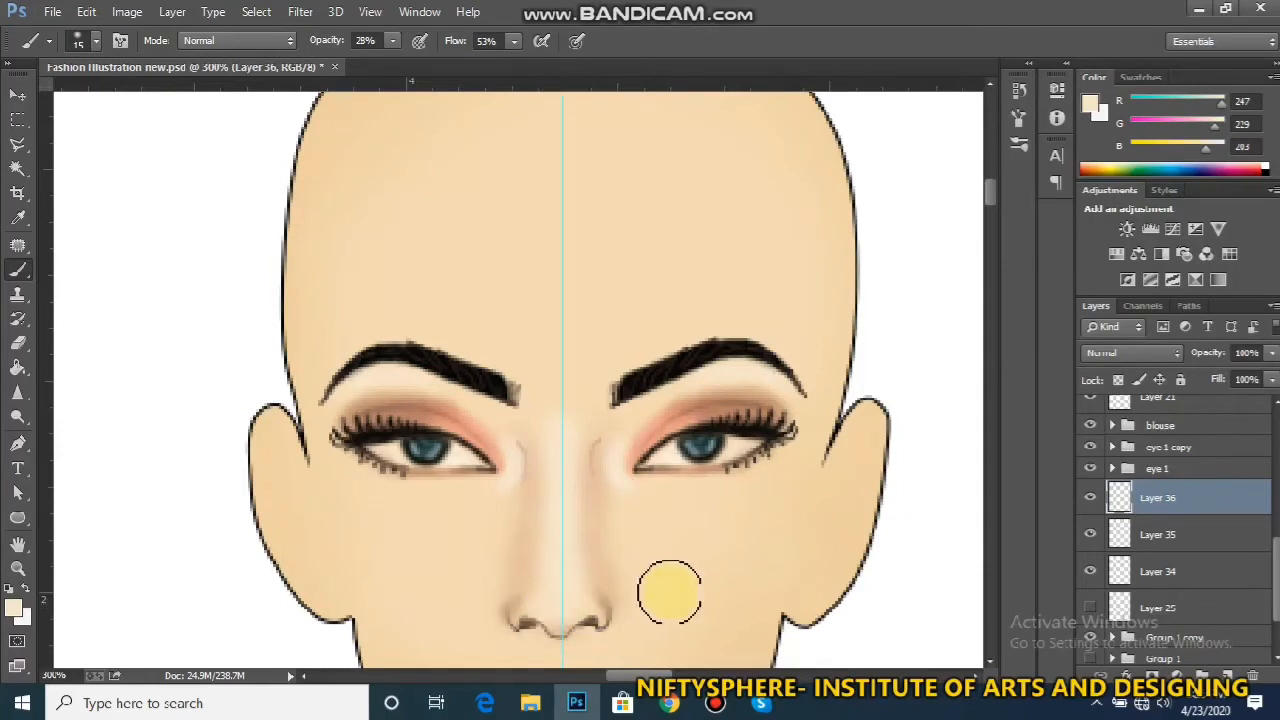
alt+click(618, 600)
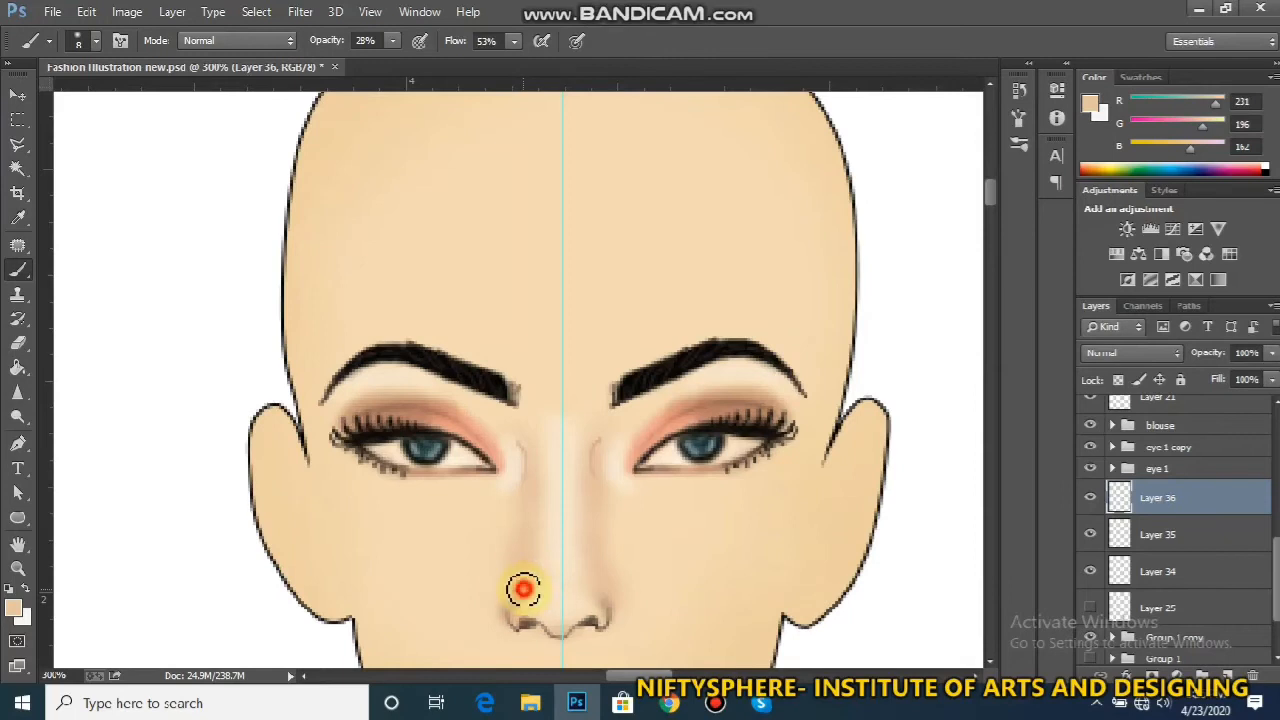
drag(538, 584, 530, 593)
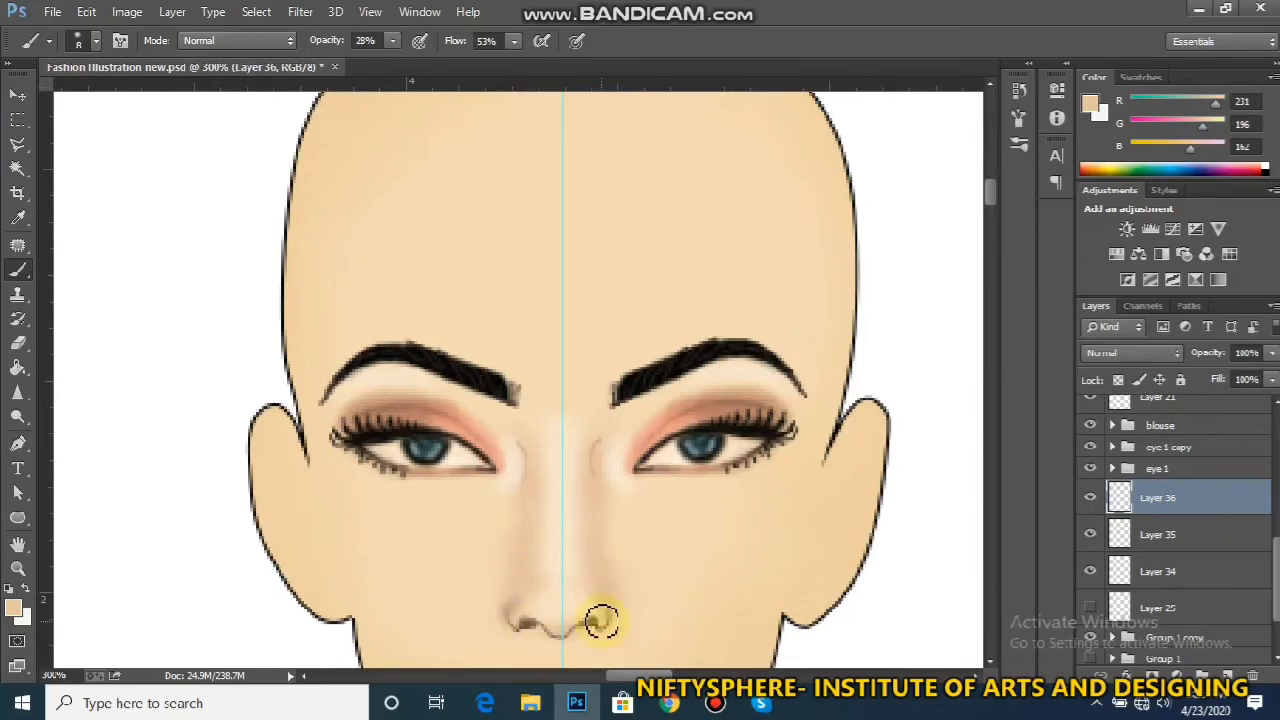
Check the finished nose shading against the head and upper body, and examine the lower face up close
key(ctrl+minus)
key(ctrl+minus)
key(ctrl+minus)
key(ctrl+minus)
key(ctrl+minus)
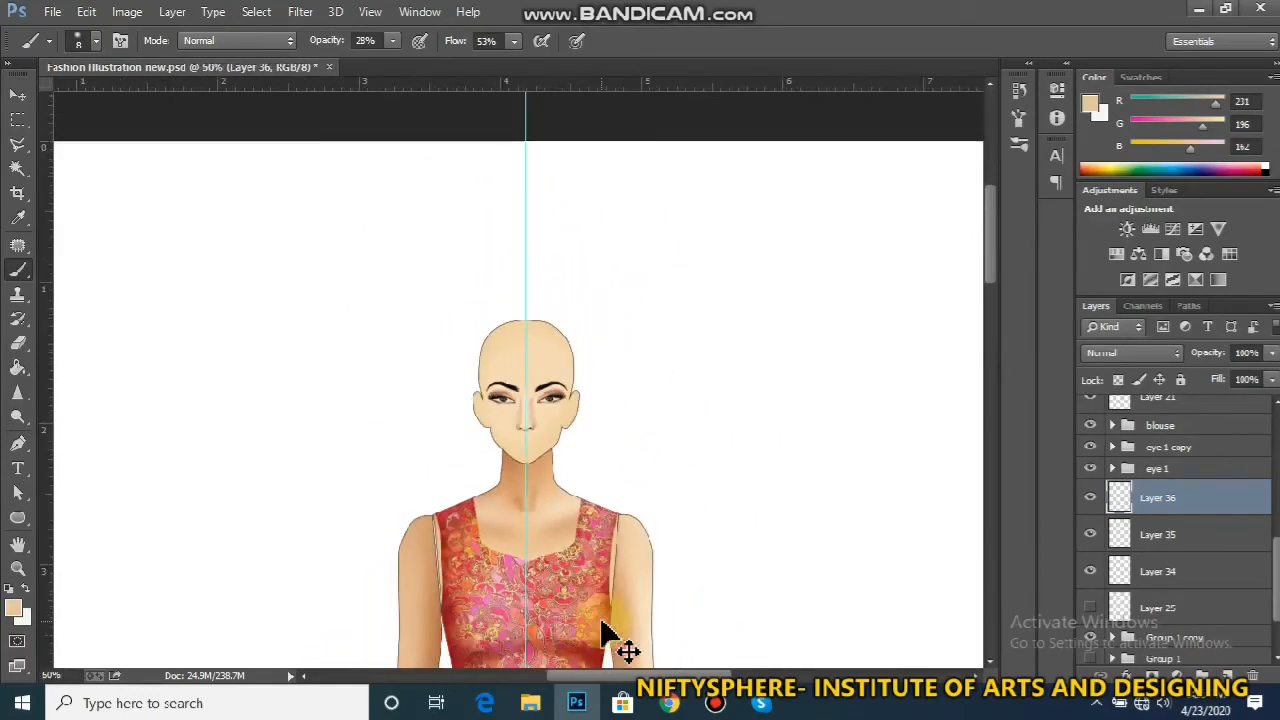
key(ctrl+plus)
key(ctrl+plus)
key(ctrl+plus)
key(ctrl+plus)
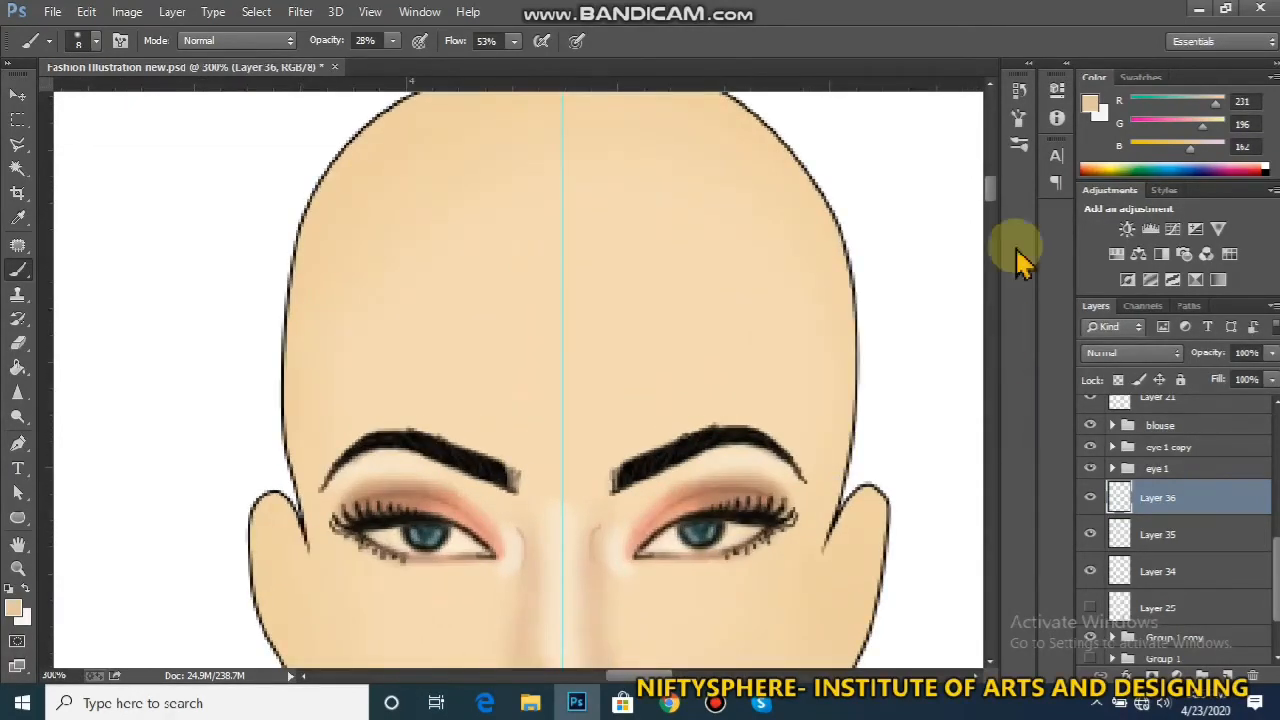
mouse_move(997, 194)
mouse_down()
mouse_move(994, 218)
mouse_move(994, 200)
mouse_up()
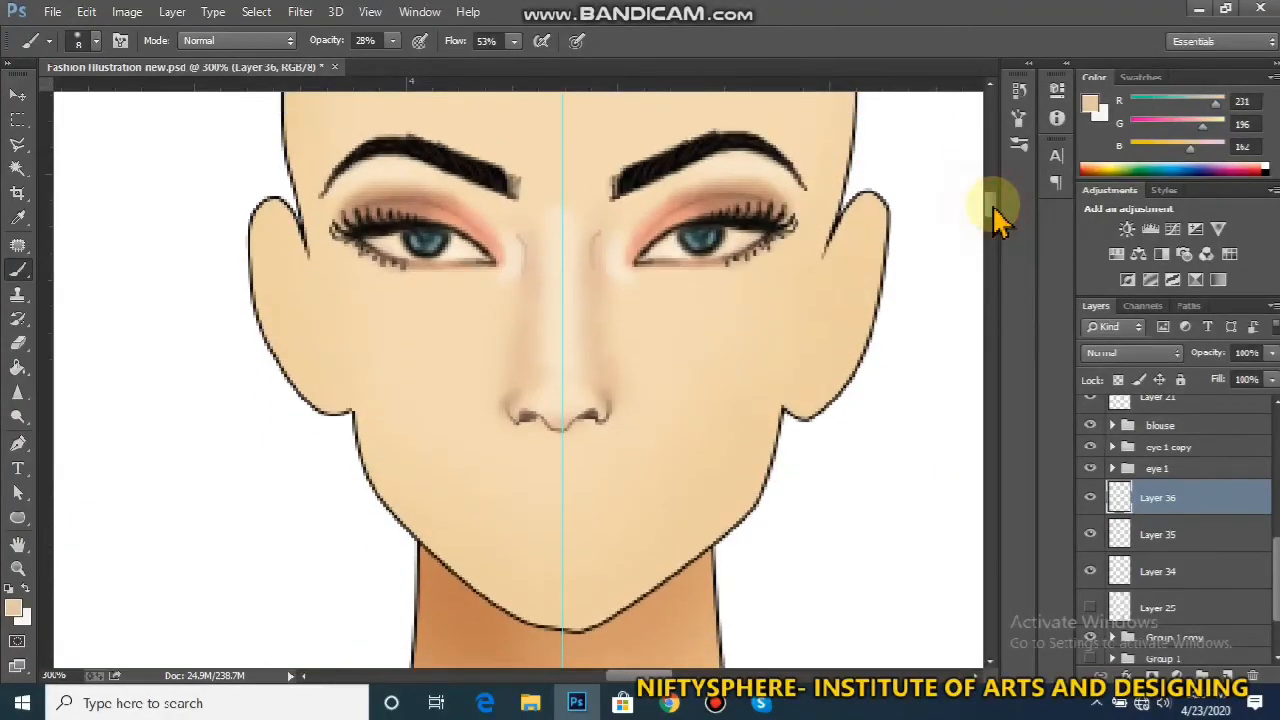
Group the three nose layers, Layer 34, Layer 35 and Layer 36, and name the group "nose"
click(1091, 536)
click(1091, 535)
click(1090, 571)
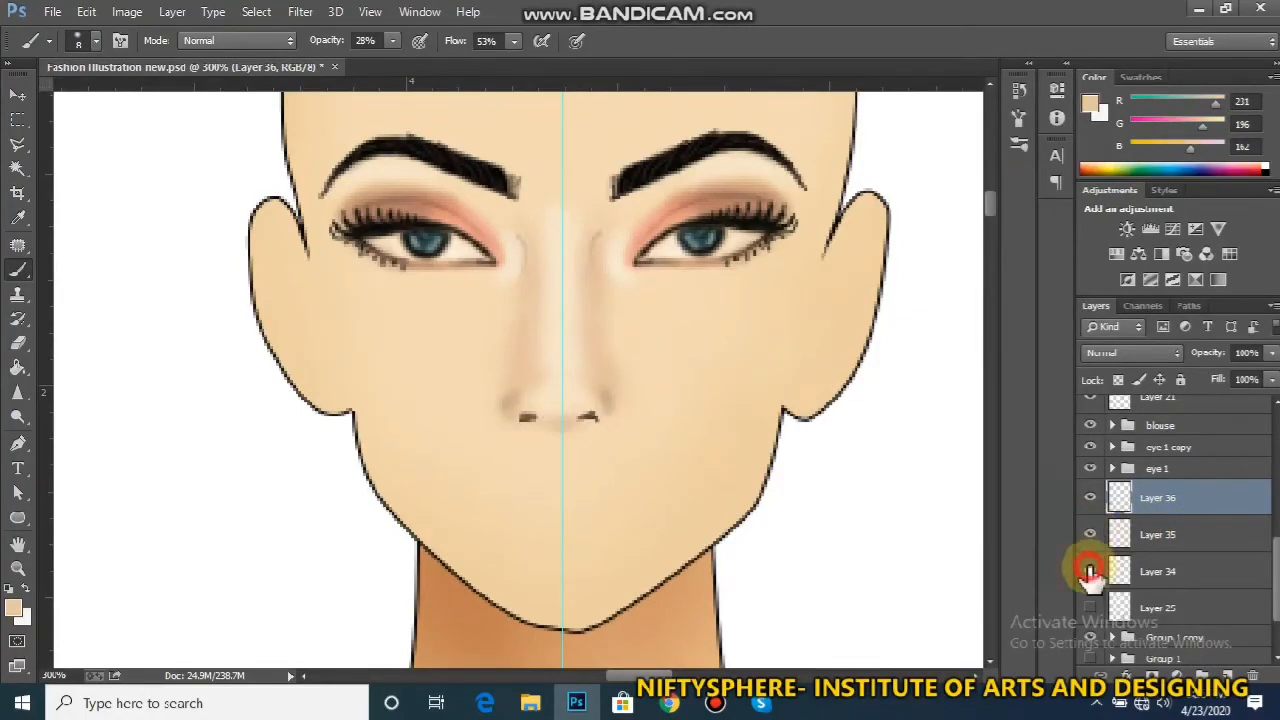
click(1090, 571)
click(1091, 535)
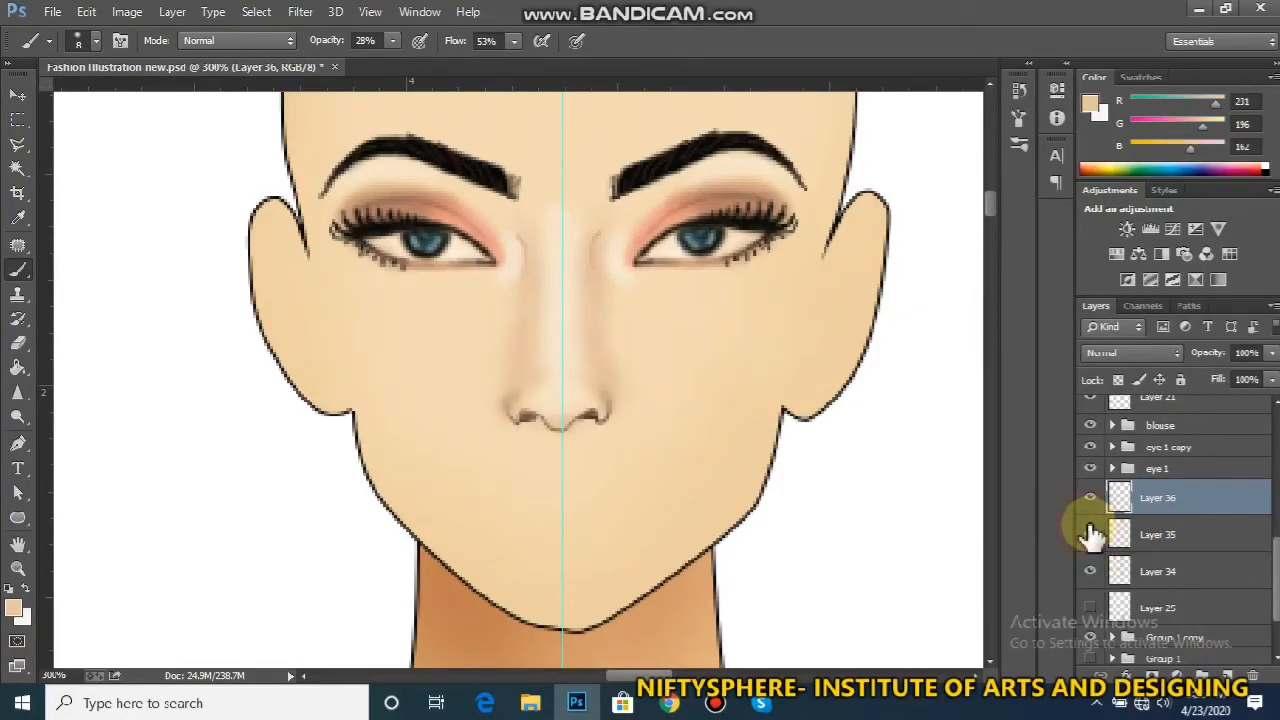
shift+click(1190, 535)
shift+click(1180, 571)
key(ctrl+g)
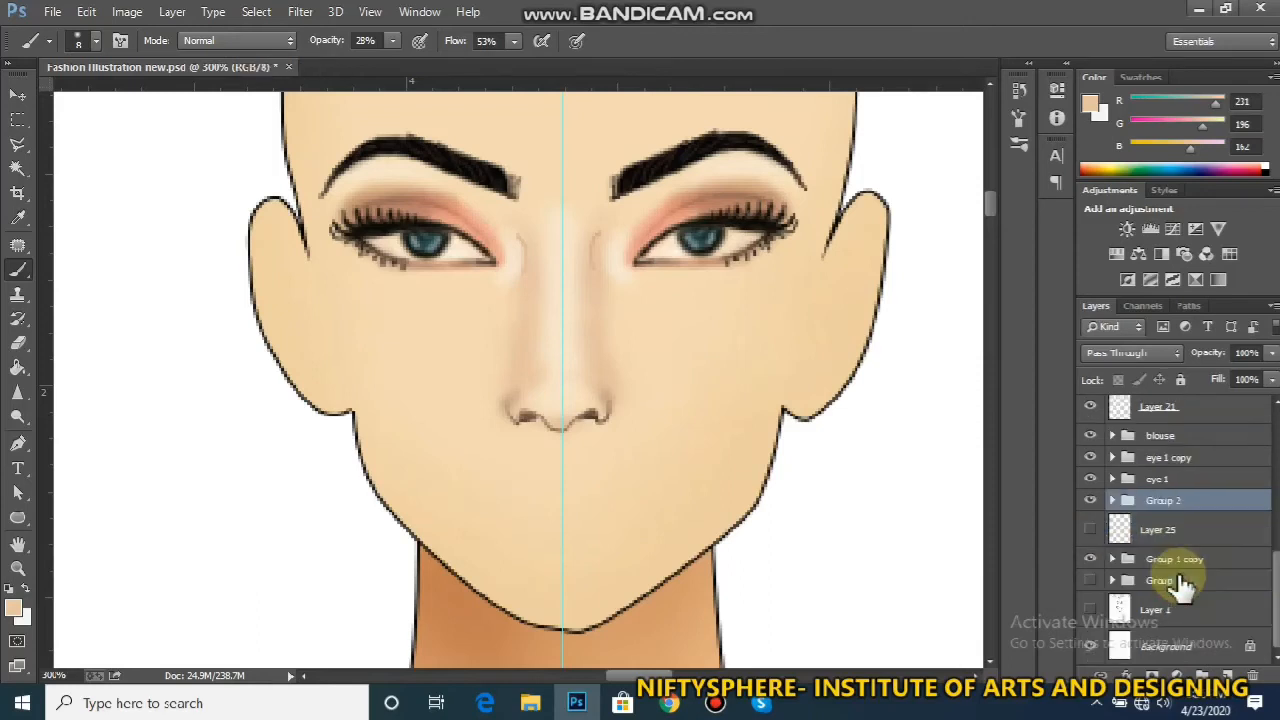
double_click(1160, 500)
text(nose)
Show the face sketch on Layer 25 and add a new empty layer directly above it for the lips
click(1180, 535)
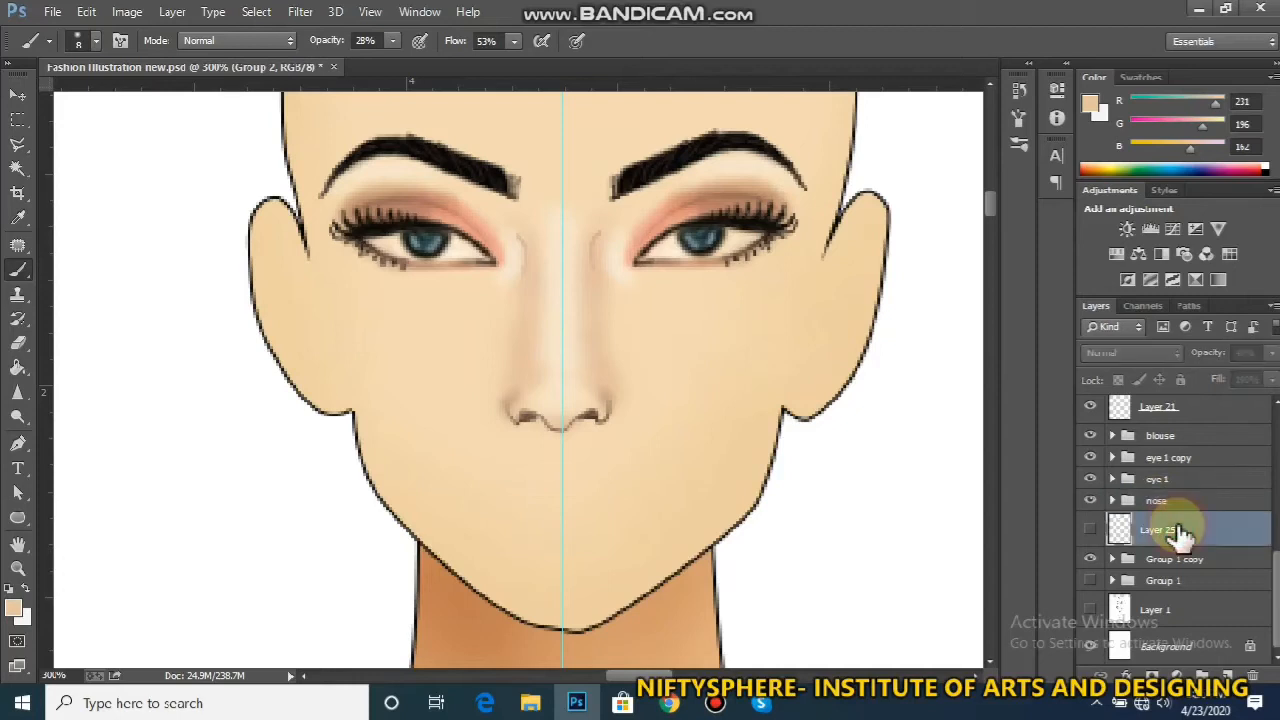
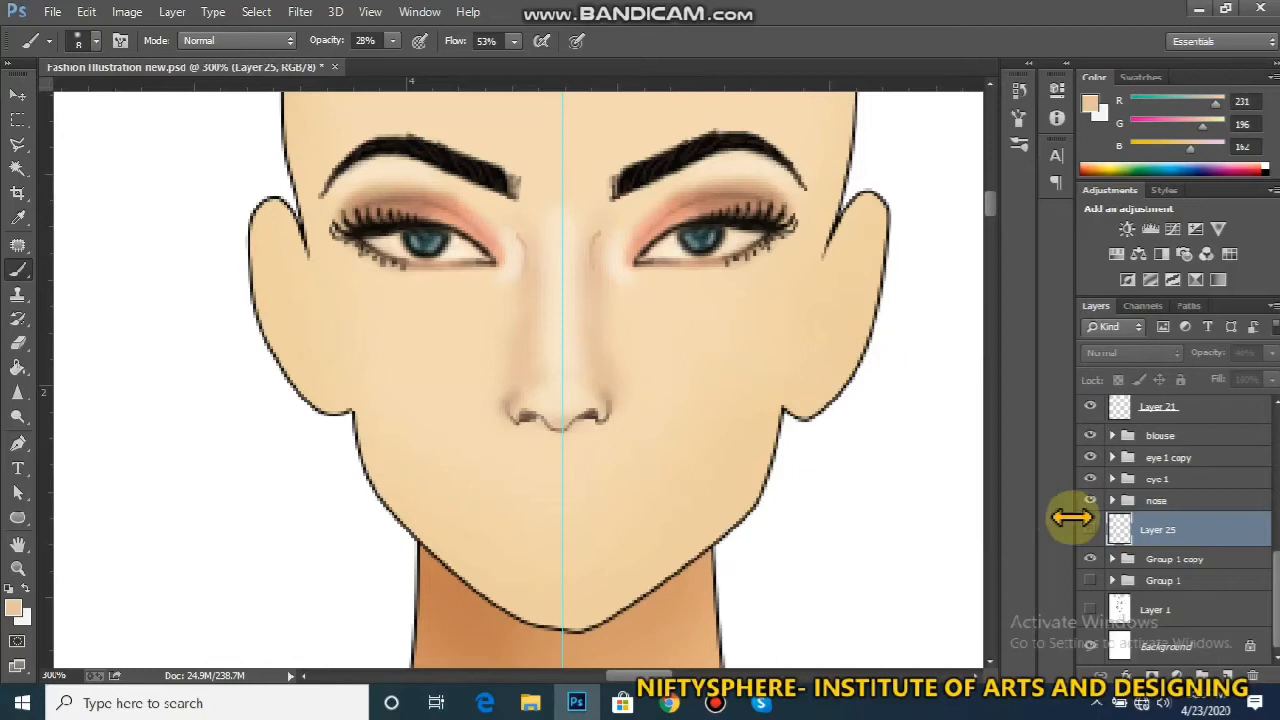
click(1090, 529)
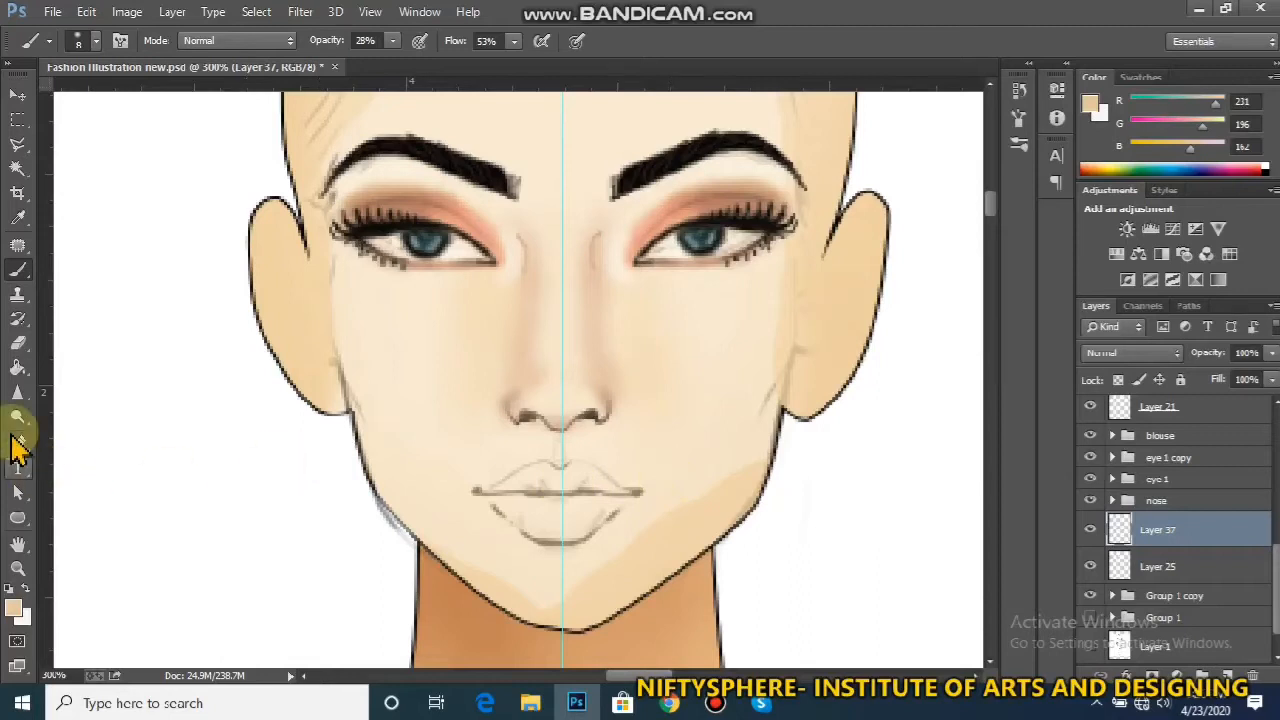
click(17, 443)
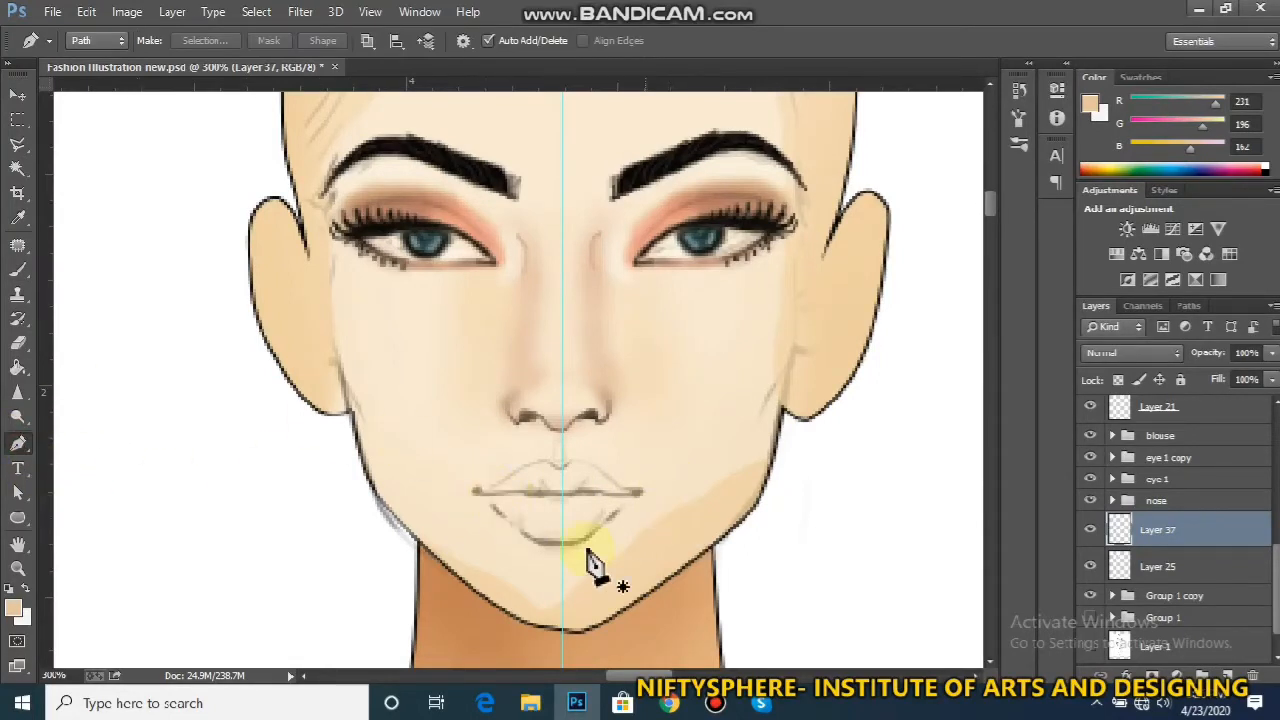
Set the foreground to brown be836d sampled from the eyeshadow and trace the line between the lips as a Pen path from corner to corner
click(13, 608)
drag(686, 214, 661, 238)
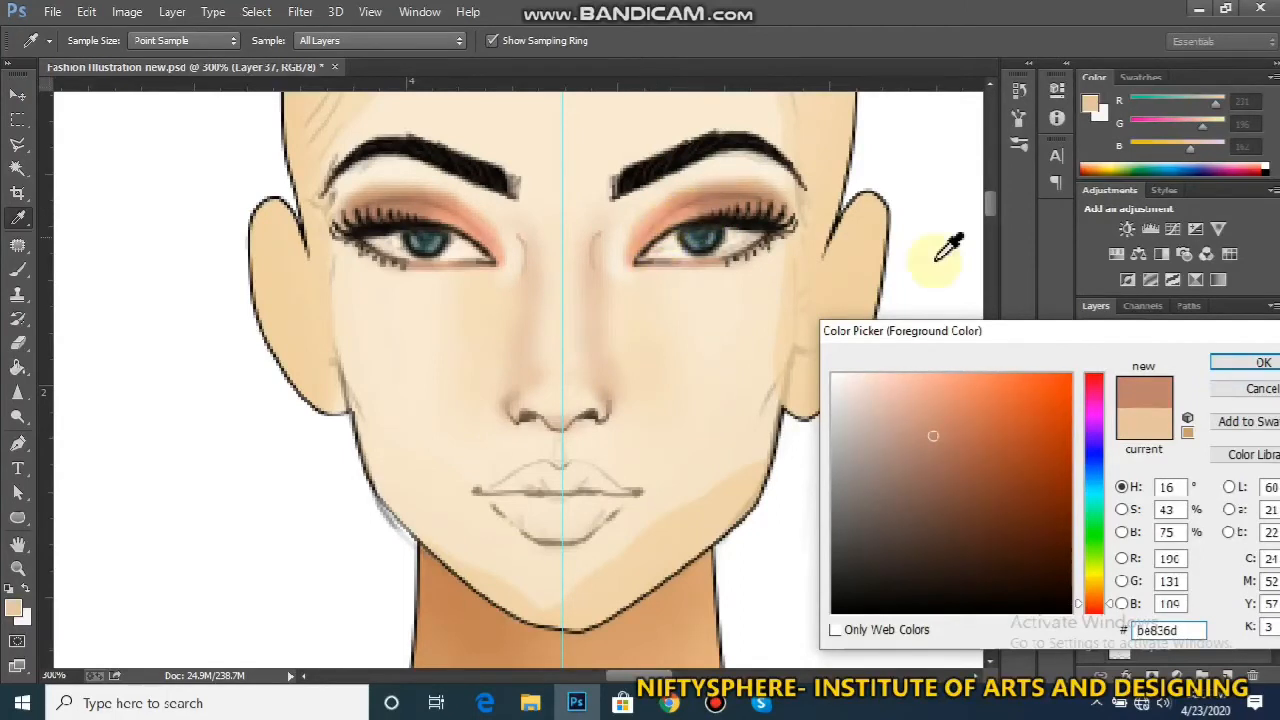
click(1263, 362)
key(p)
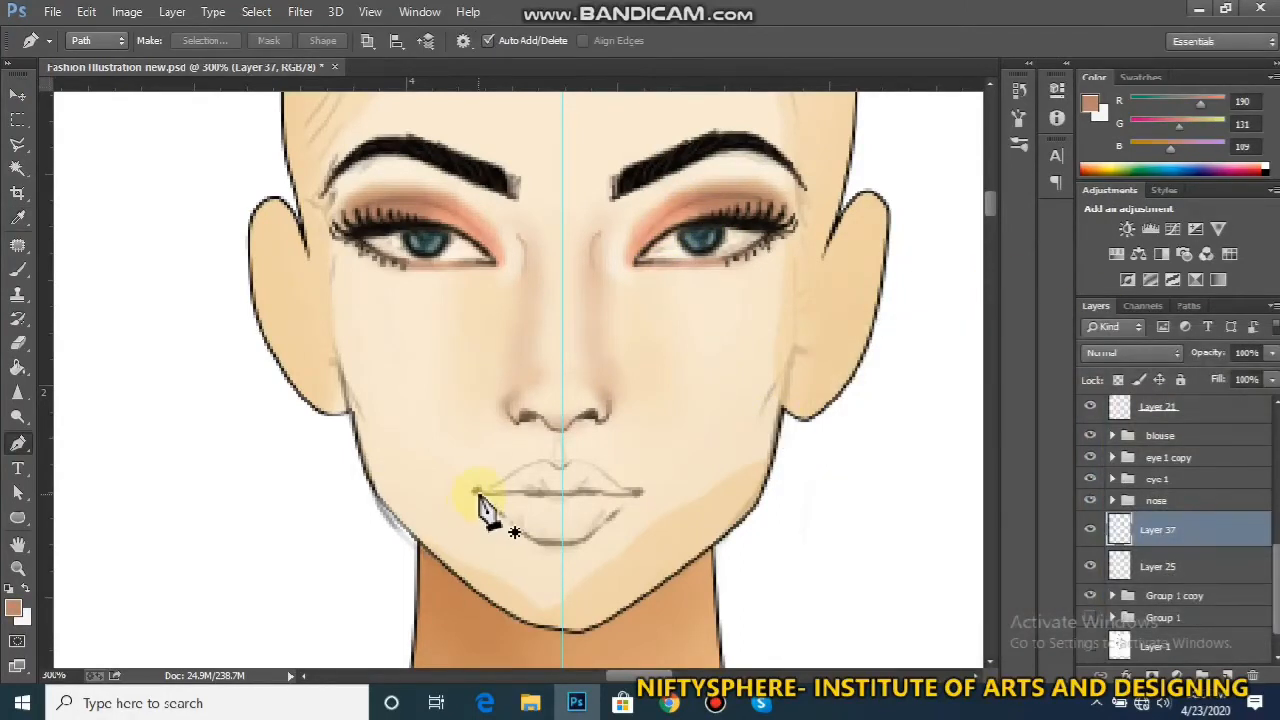
click(475, 492)
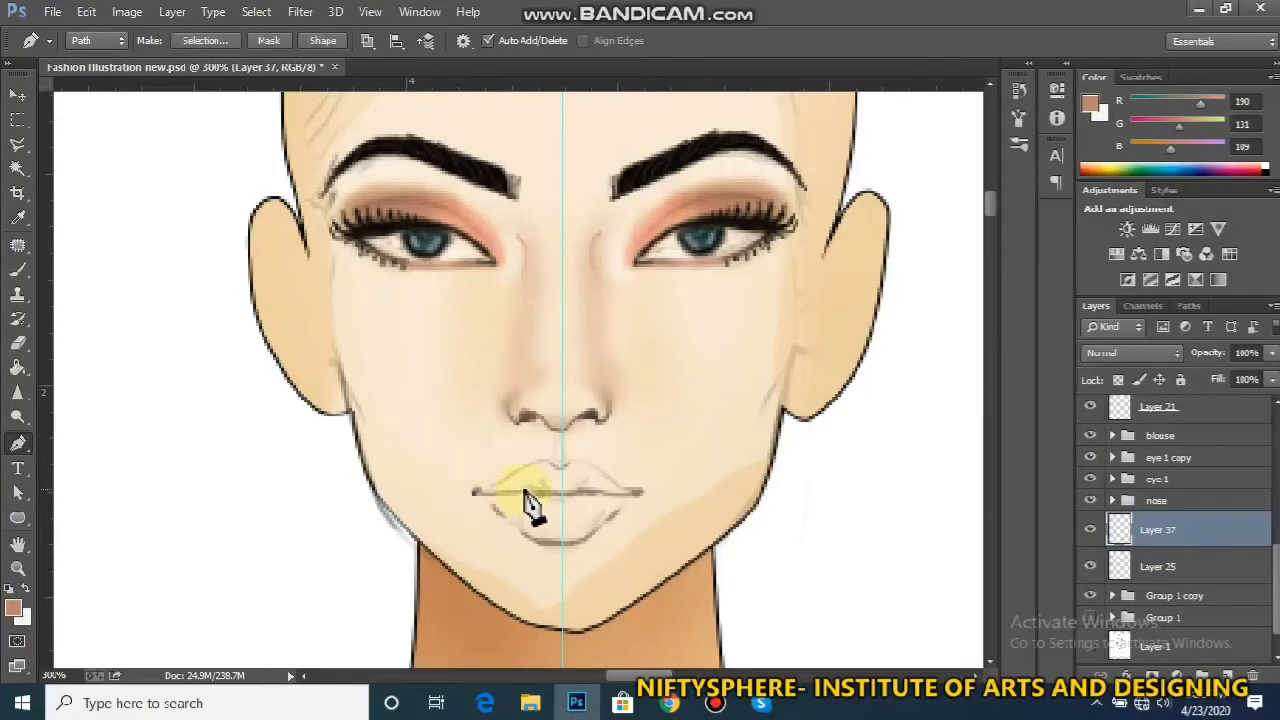
drag(527, 491, 621, 495)
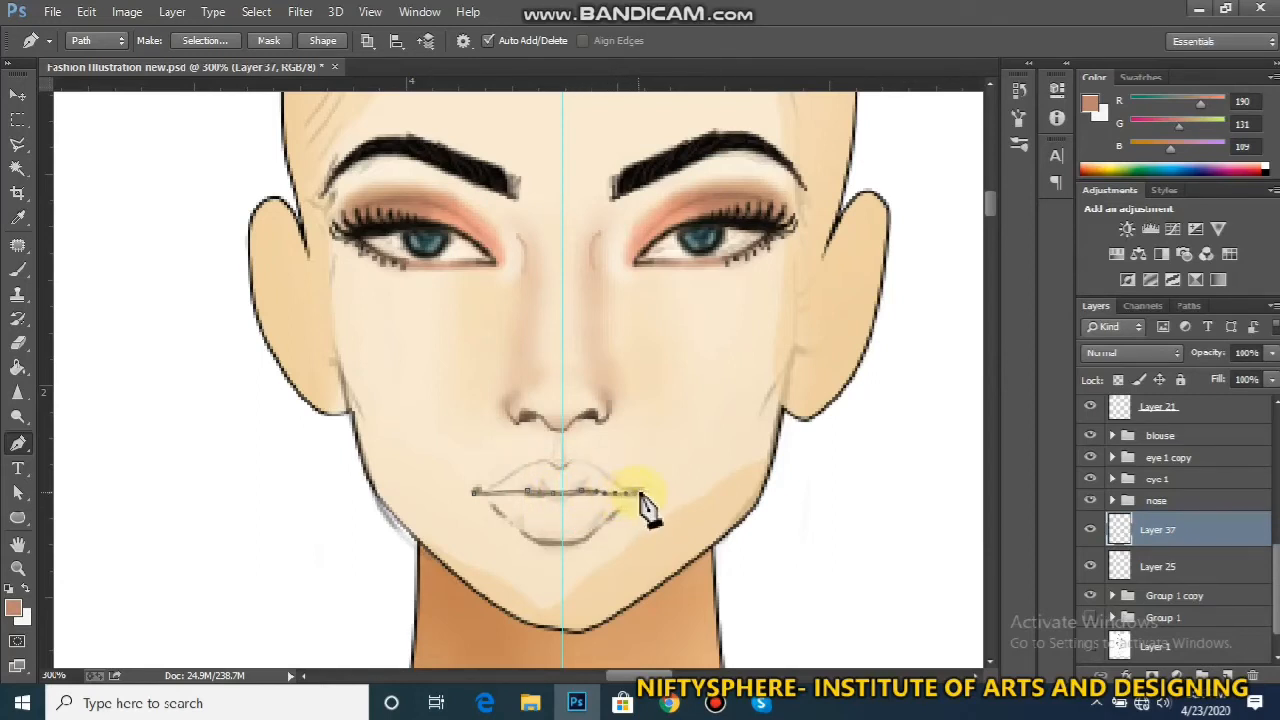
Stroke the mouth line path with a 3 px brush and Simulate Pressure enabled, and deselect the work path
click(20, 268)
click(85, 40)
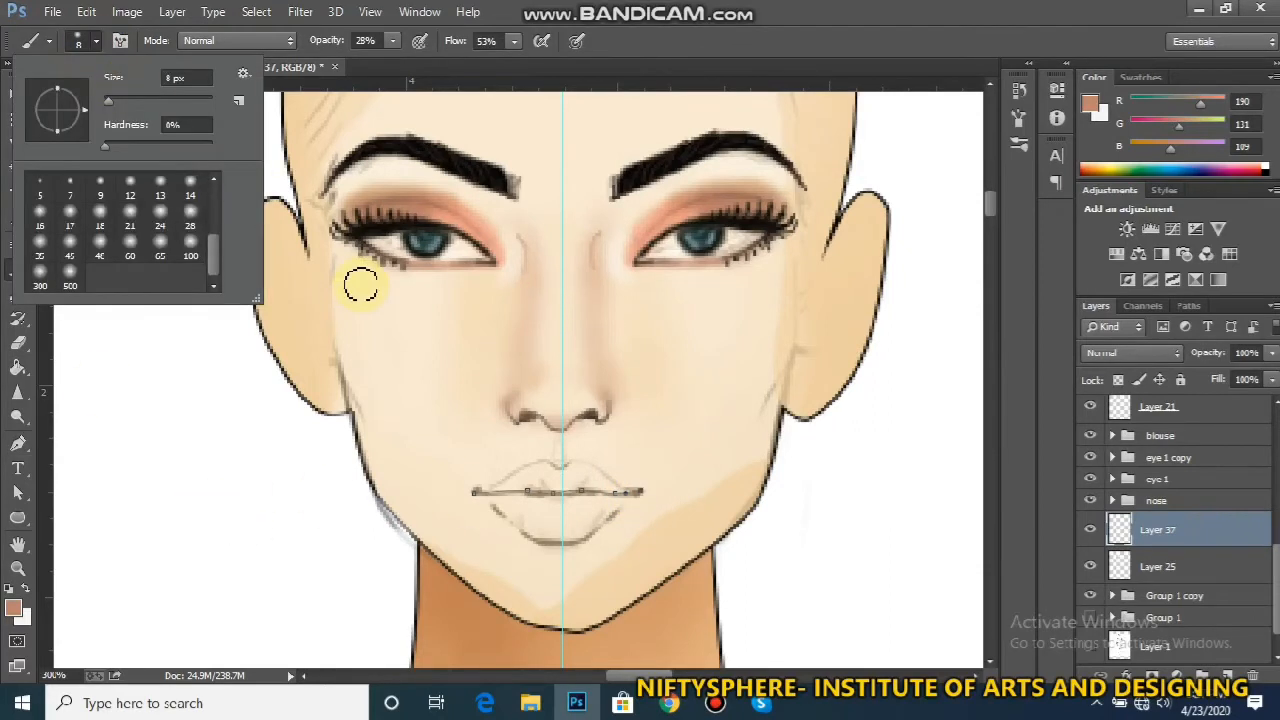
drag(109, 101, 106, 107)
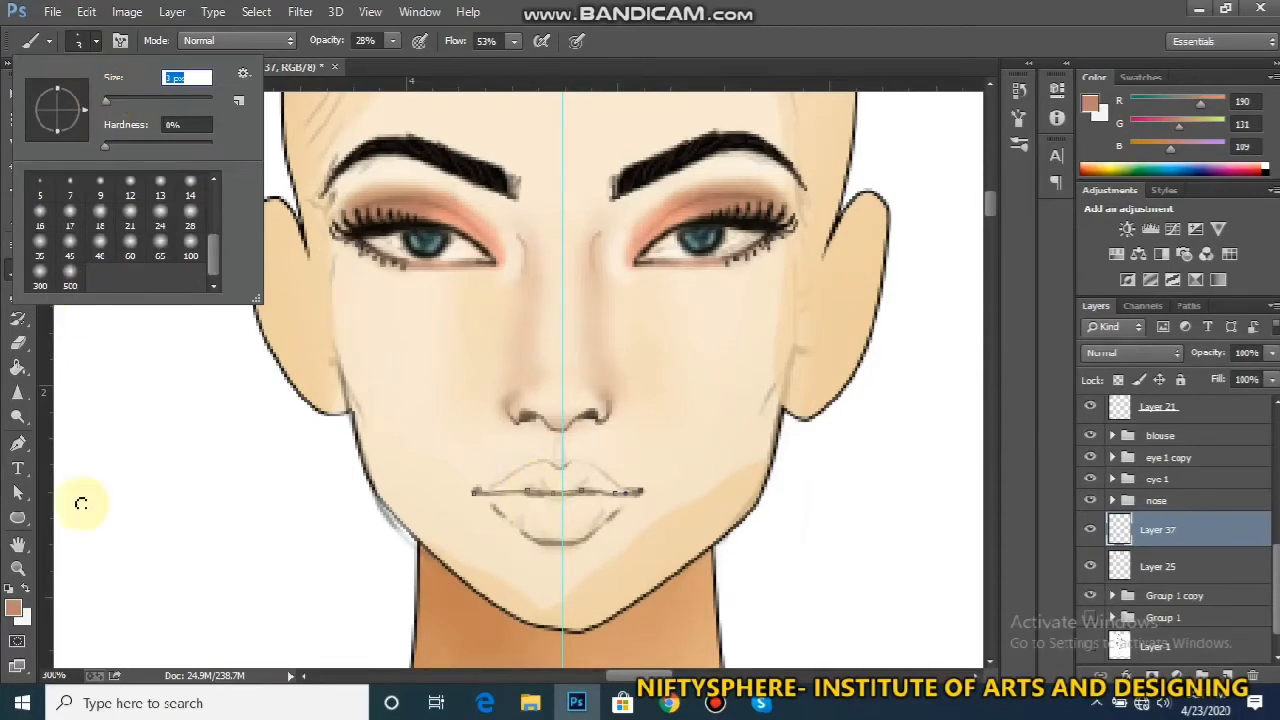
click(17, 443)
click(17, 443)
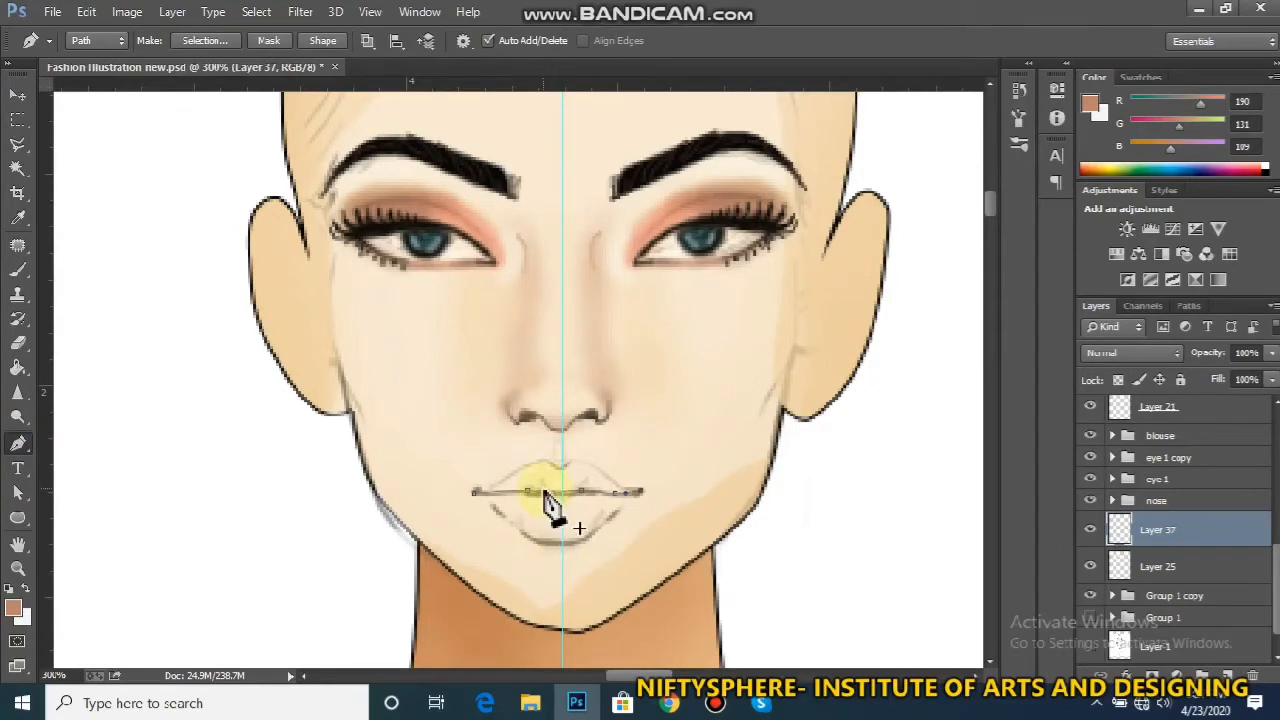
right_click(549, 500)
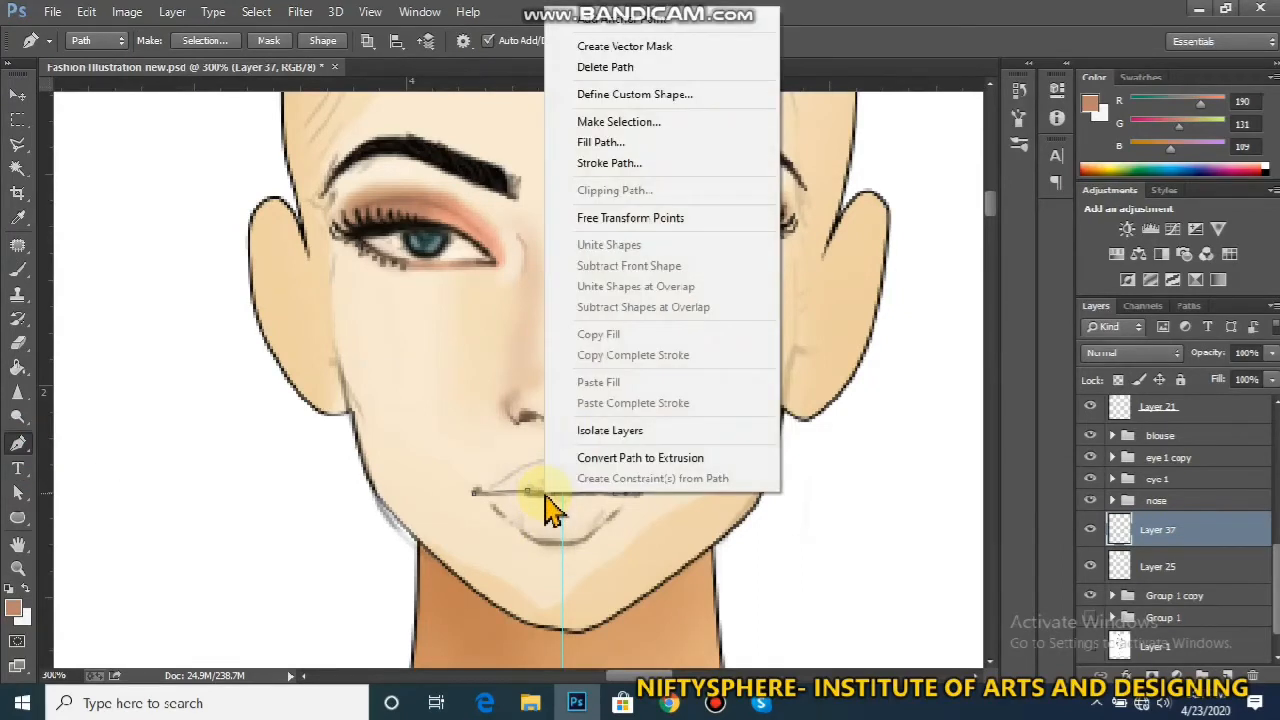
click(663, 165)
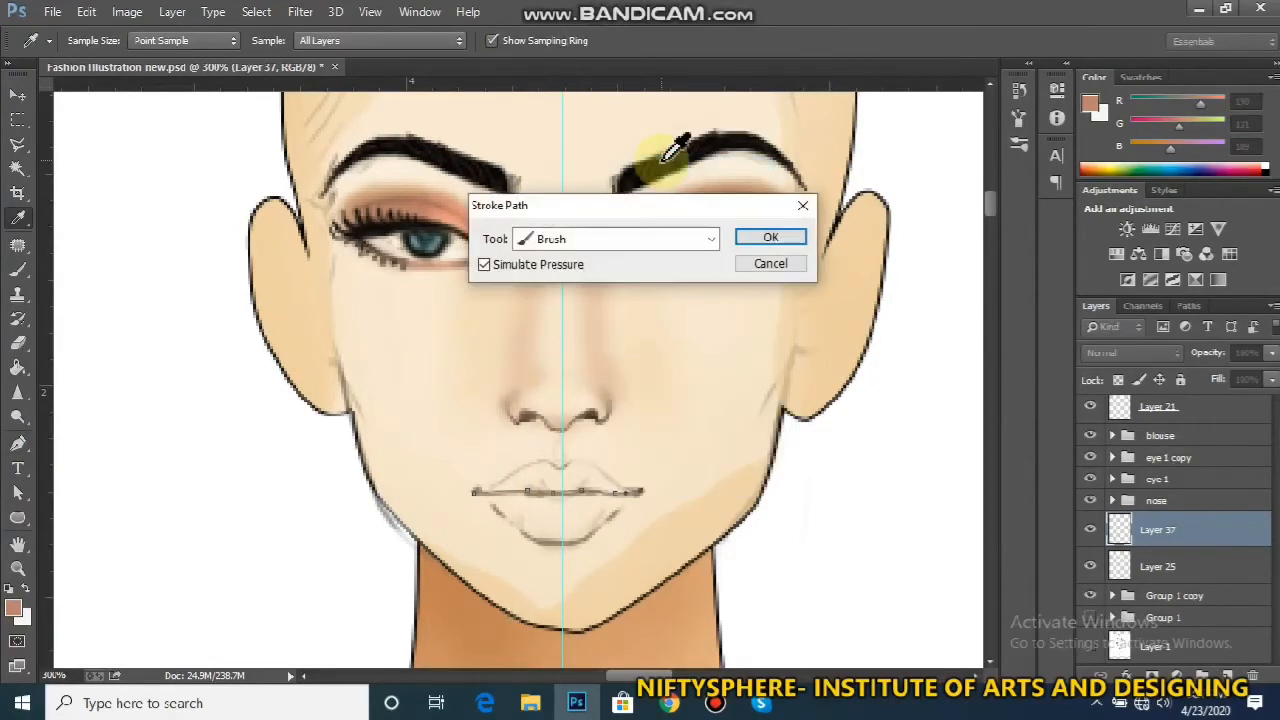
click(763, 238)
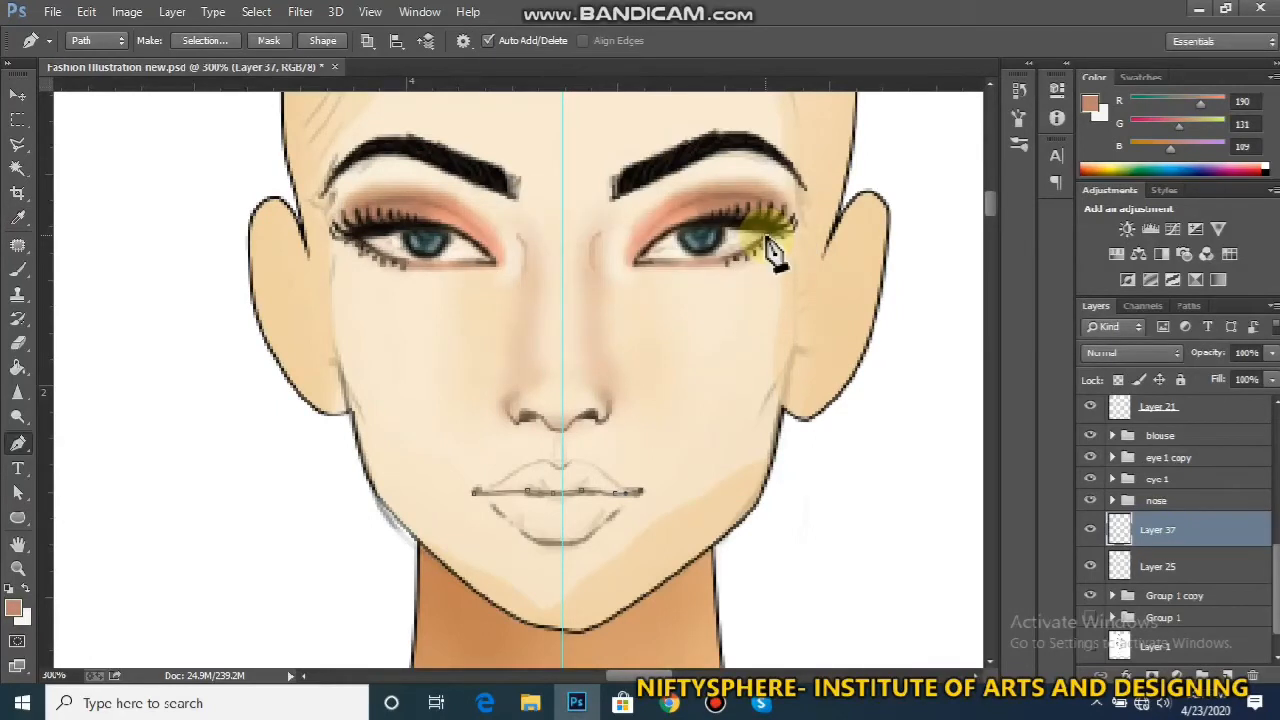
click(1188, 306)
click(1181, 440)
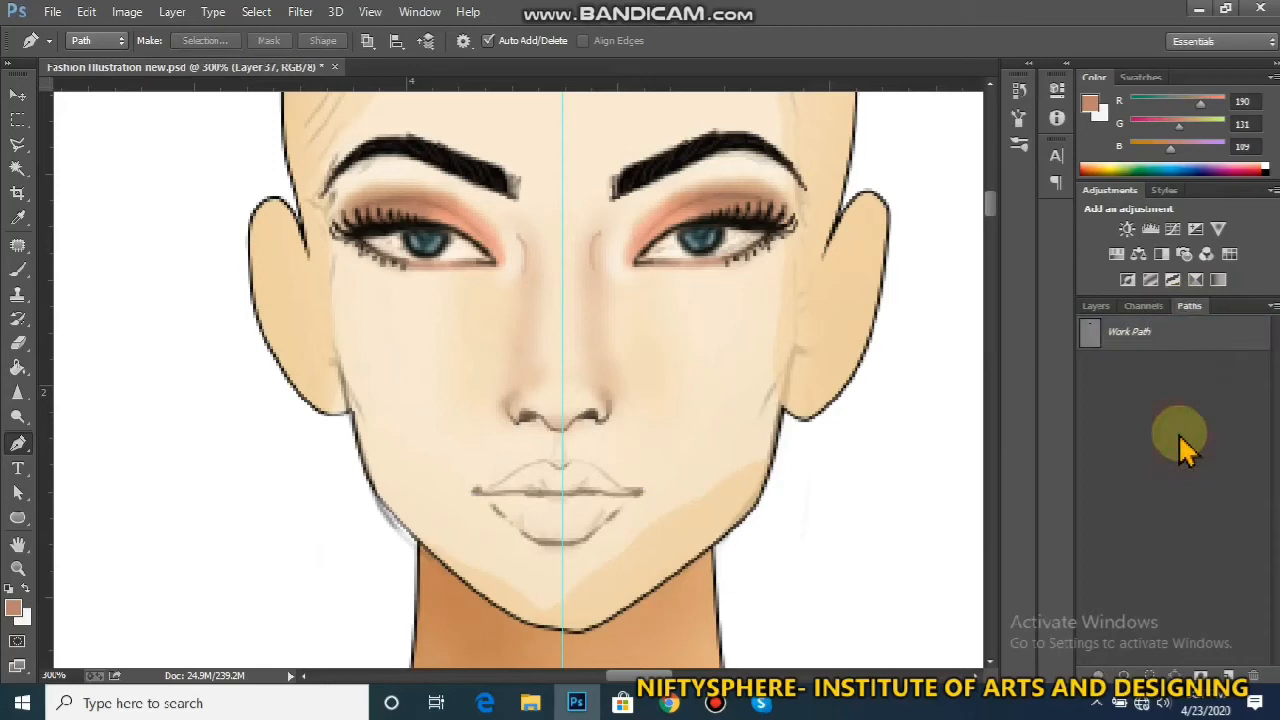
click(1096, 306)
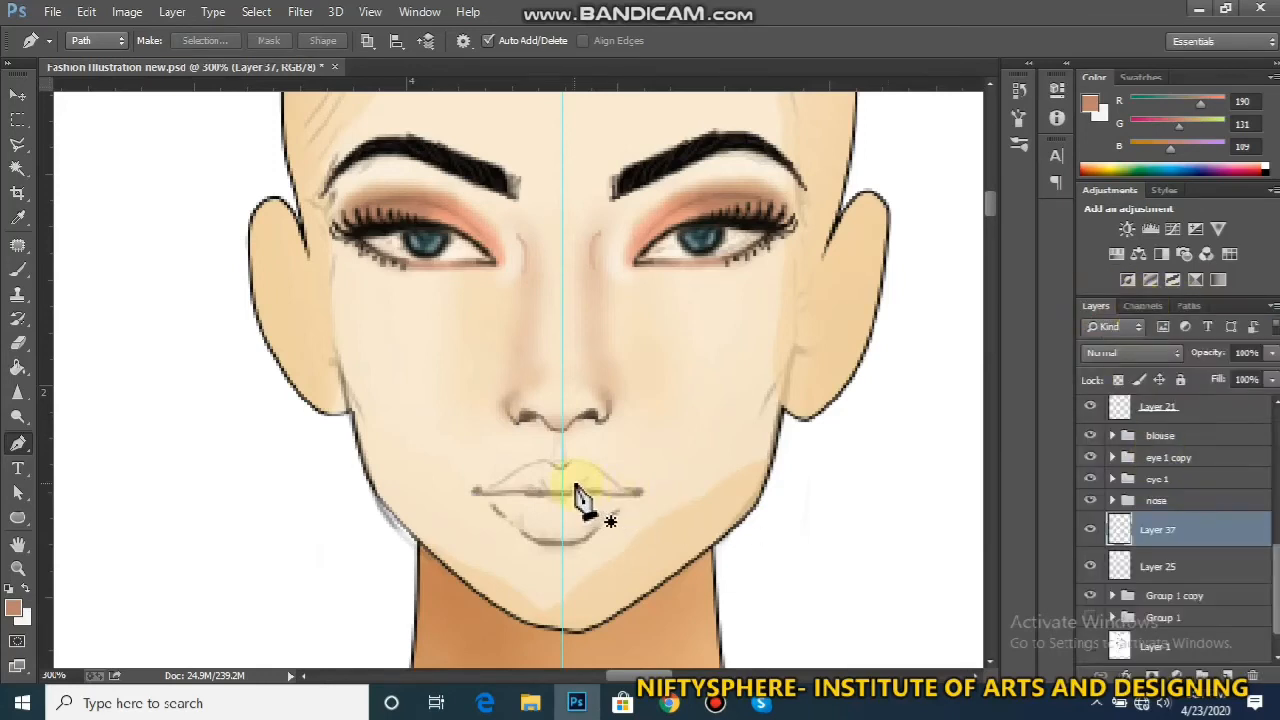
Add a new empty layer above the mouth line and trace the upper lip contour over the sketch as a Pen path
key(ctrl+shift+n)
key(Return)
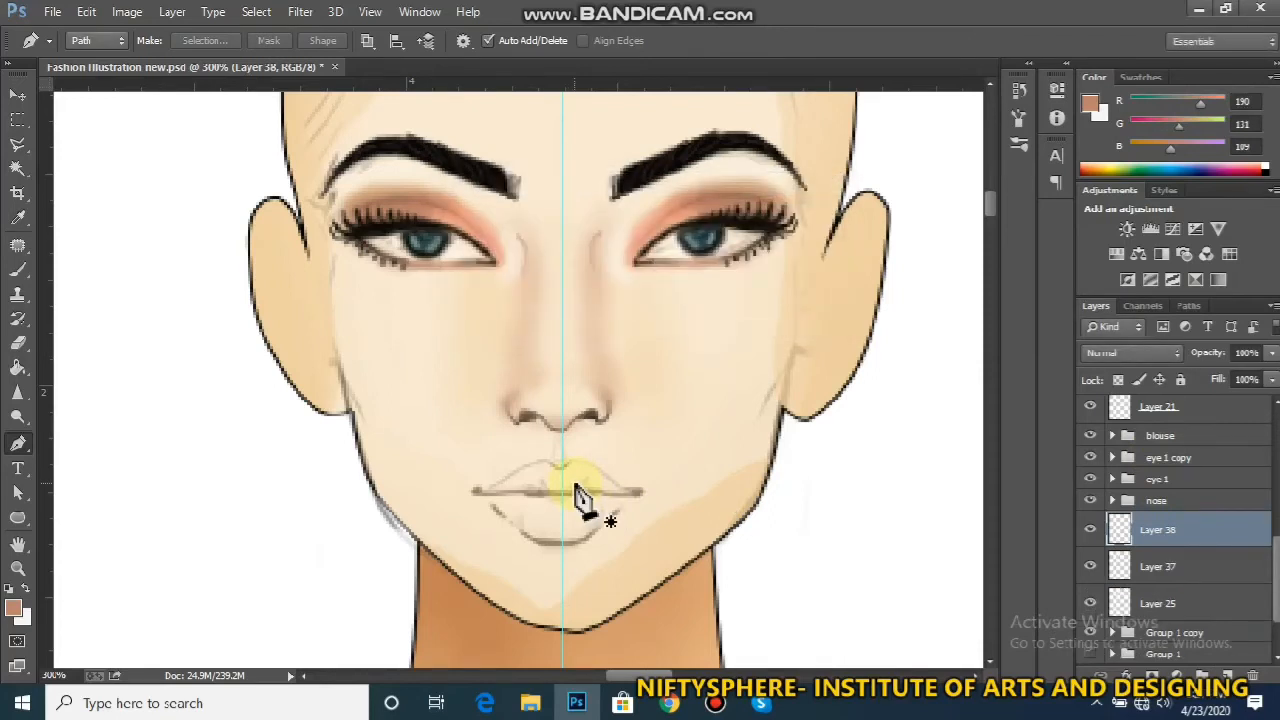
click(486, 490)
click(541, 460)
click(559, 466)
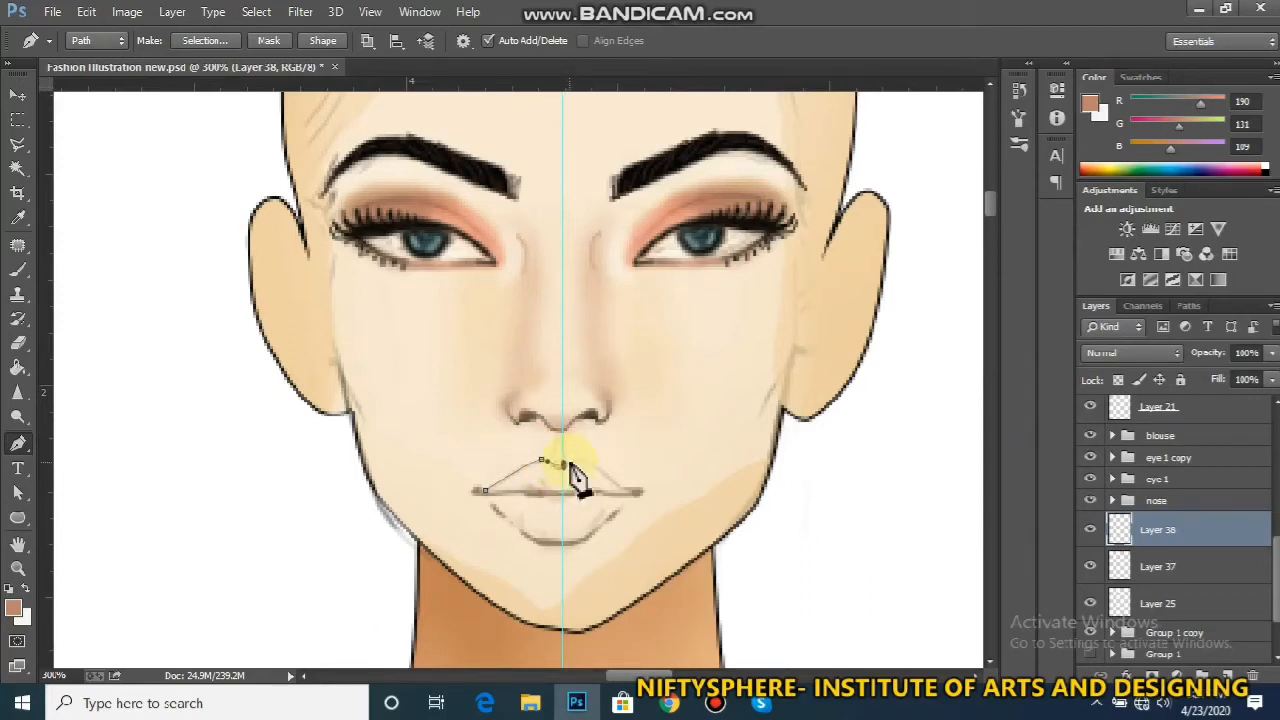
click(577, 461)
click(596, 467)
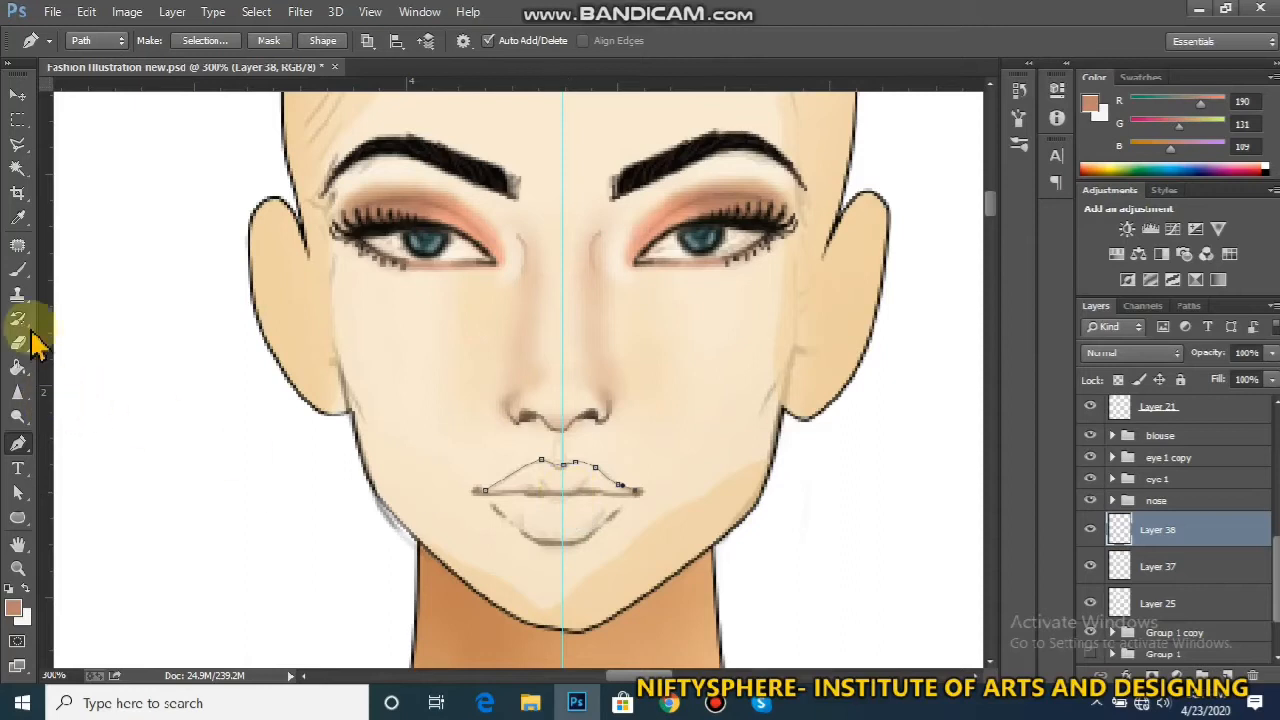
Remove the vertical centre guide from the canvas and return to the Pen tool
click(16, 92)
drag(563, 286, 46, 306)
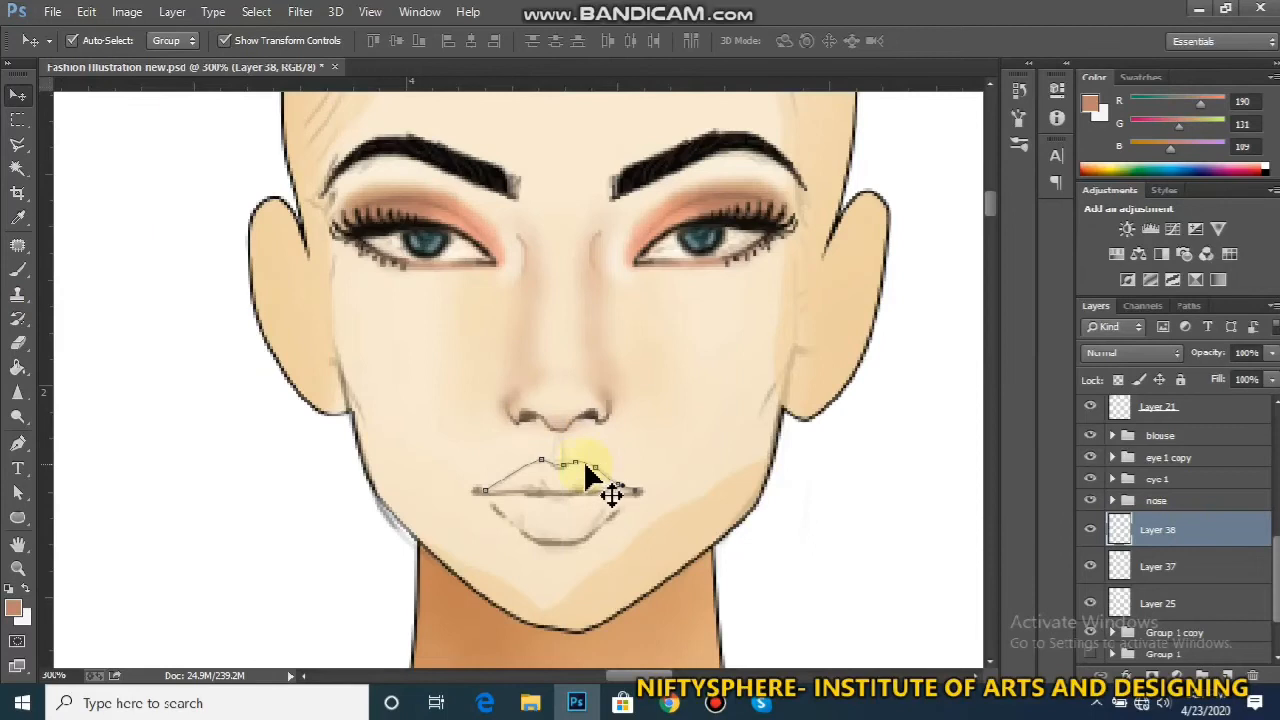
click(17, 445)
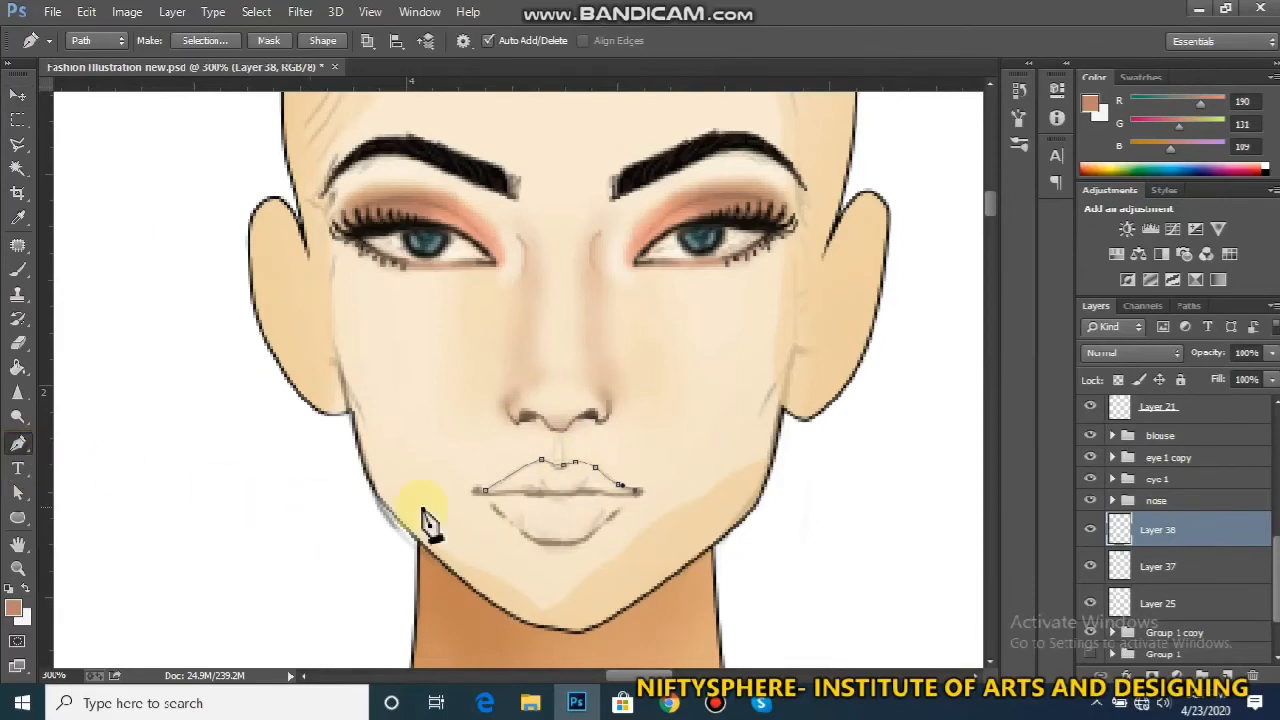
Refine the upper lip path by repositioning the anchor points at the central dip, the second peak and the slope to the corner
key(ctrl+plus)
key(ctrl+plus)
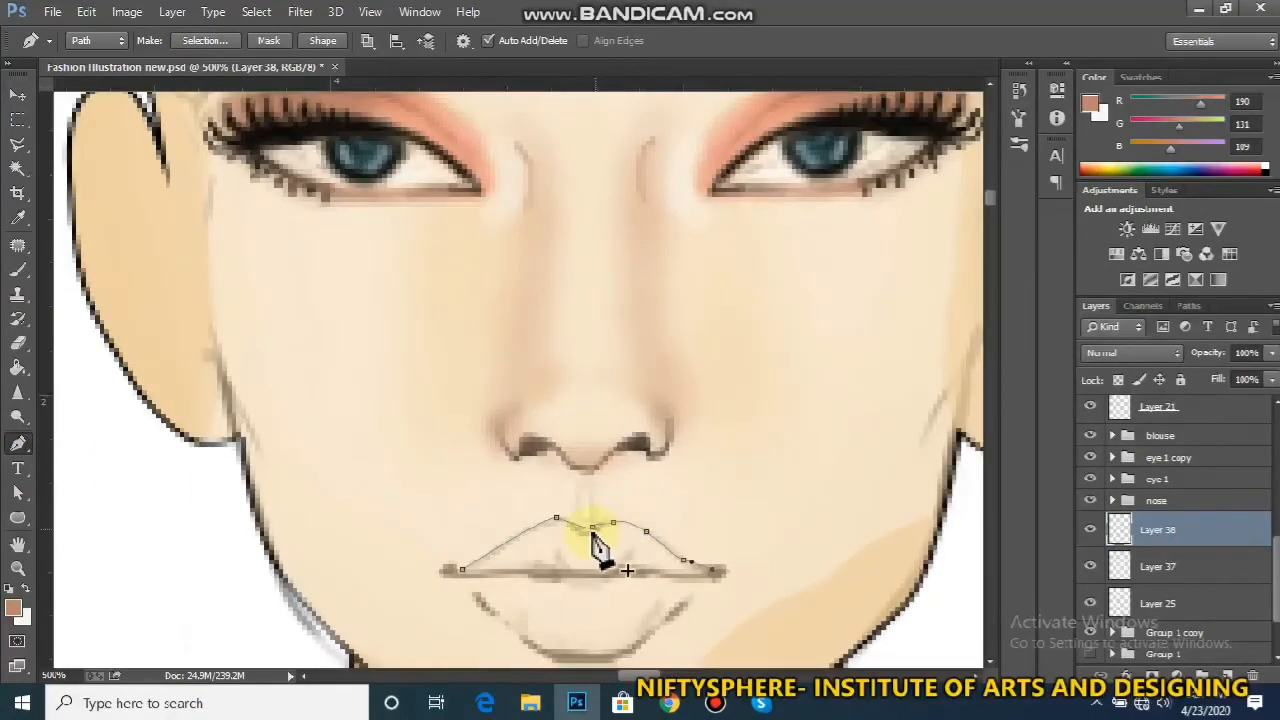
click(17, 492)
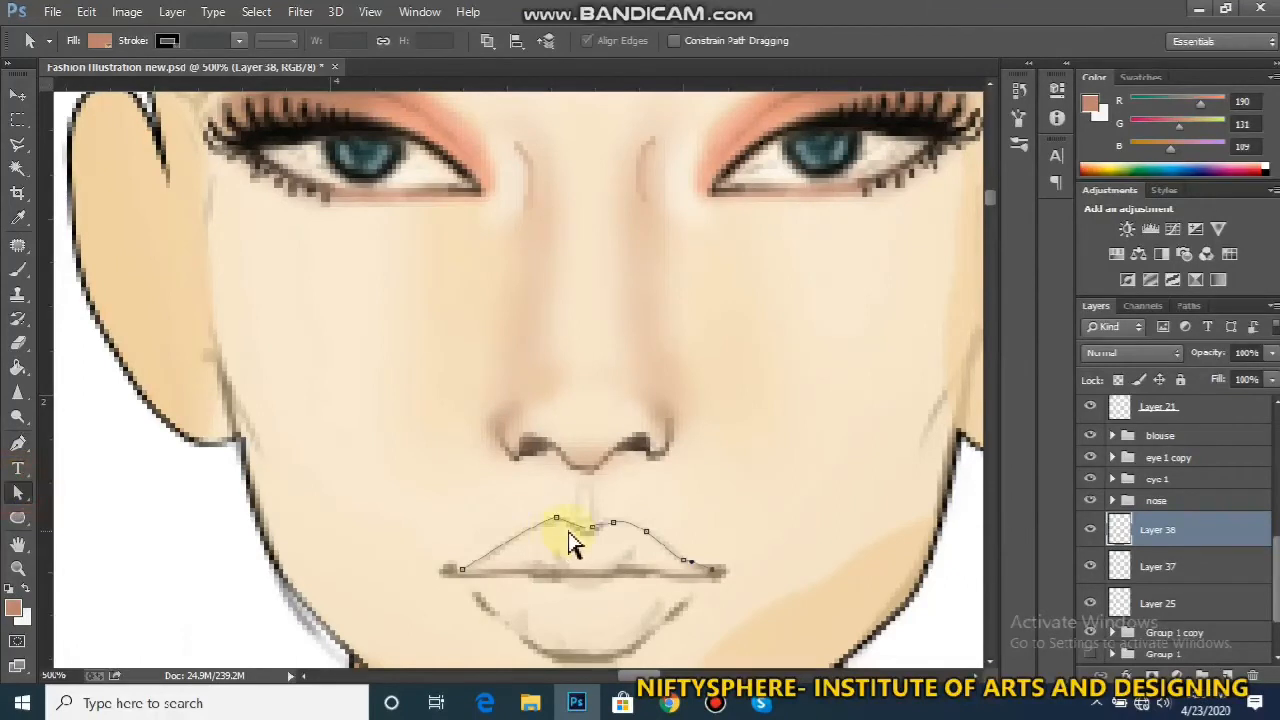
click(584, 530)
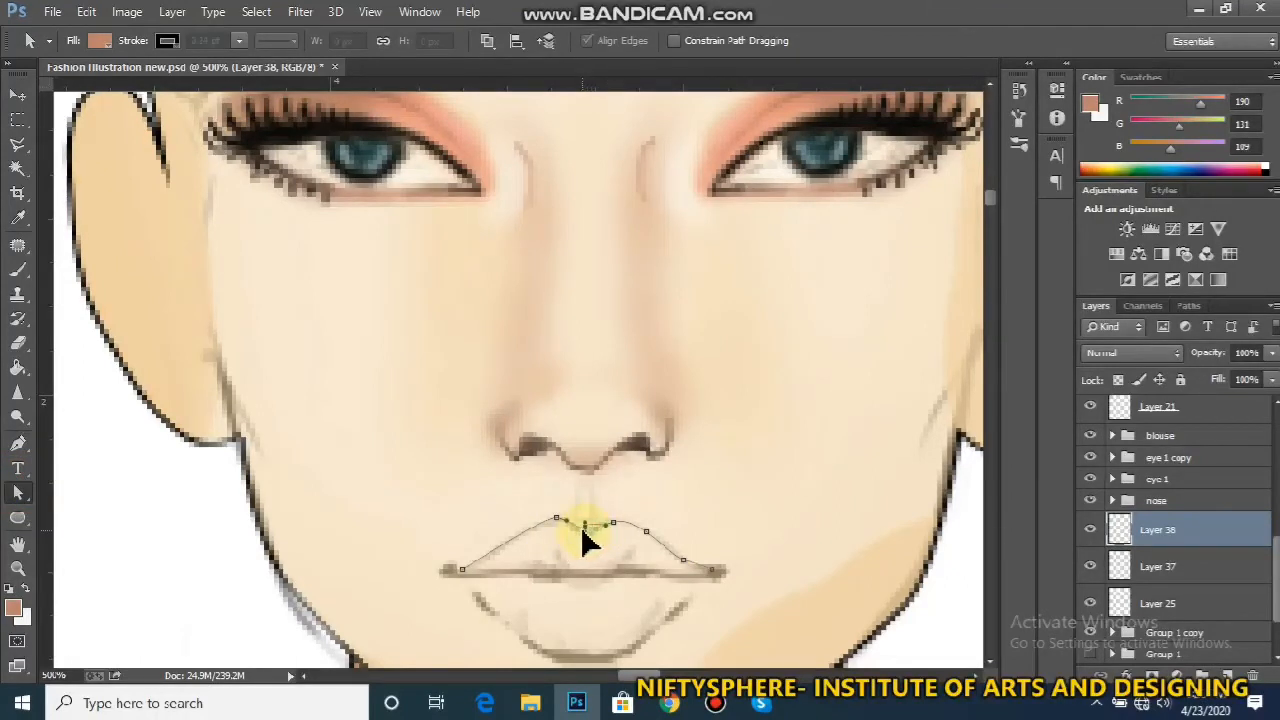
drag(589, 526, 593, 527)
click(588, 529)
drag(611, 523, 616, 518)
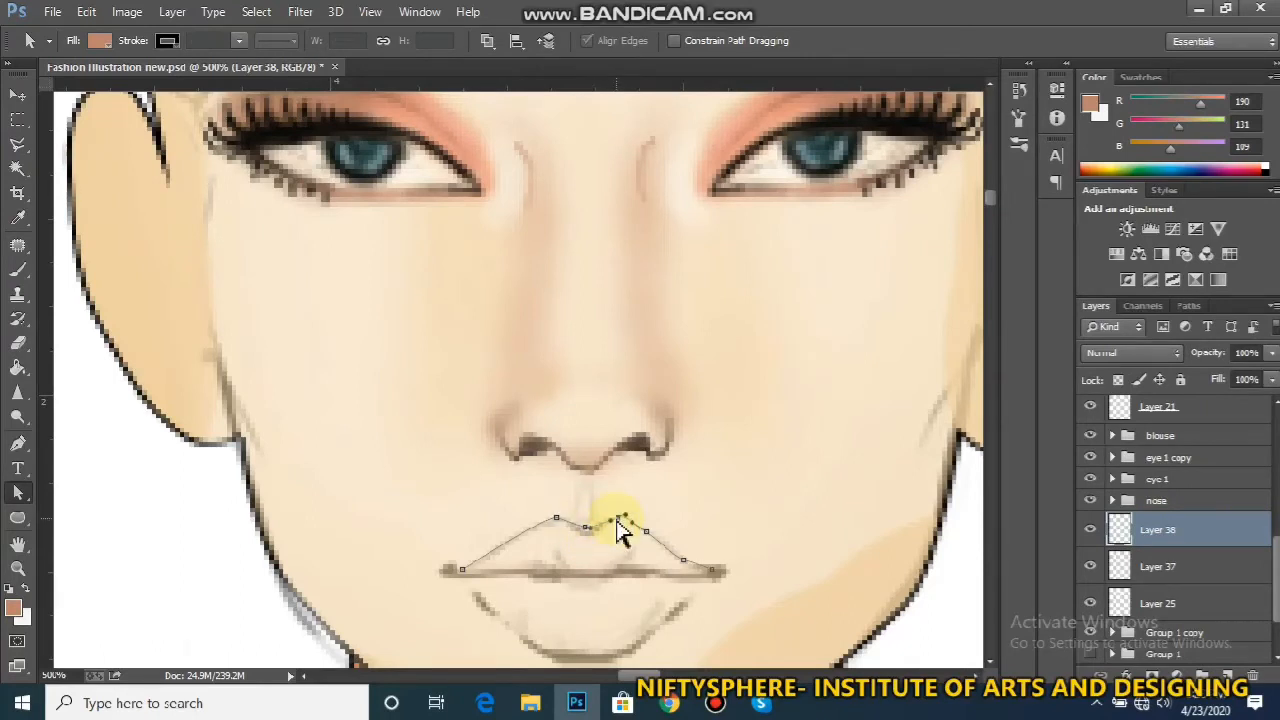
click(684, 558)
click(660, 540)
drag(647, 531, 653, 535)
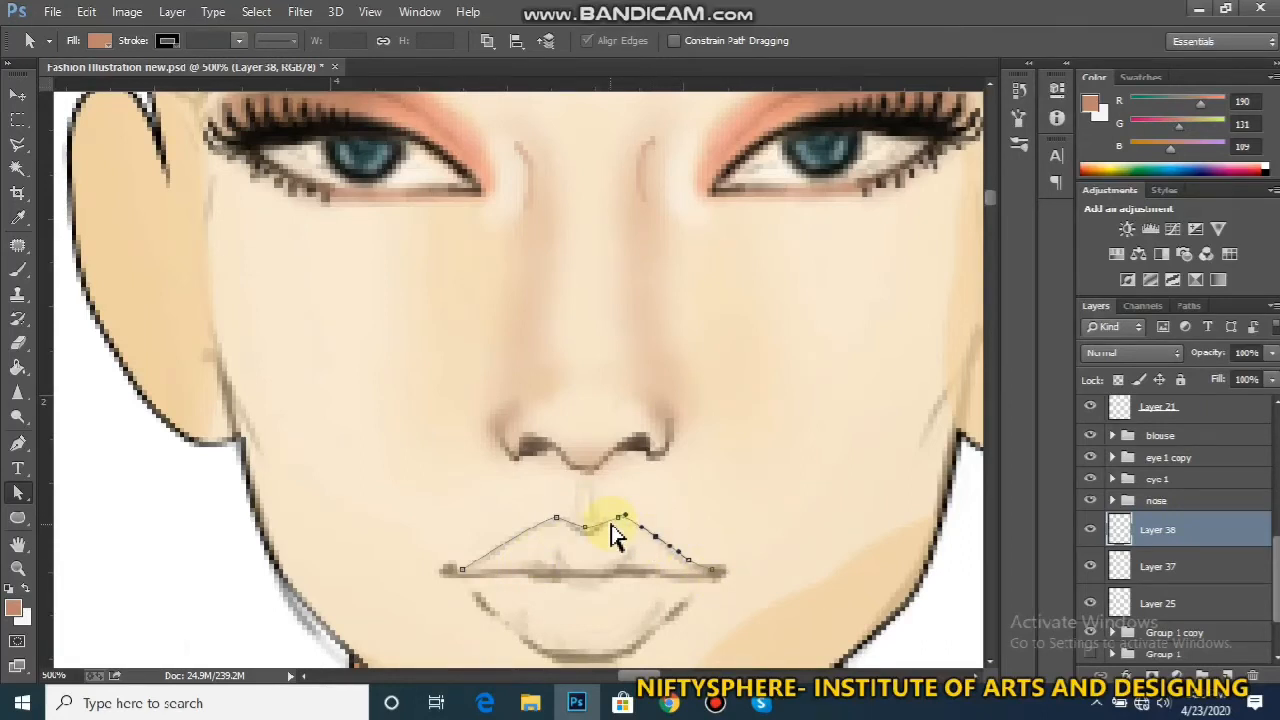
Stroke the upper lip path with the 3 px brush at 28% opacity
click(17, 443)
right_click(581, 528)
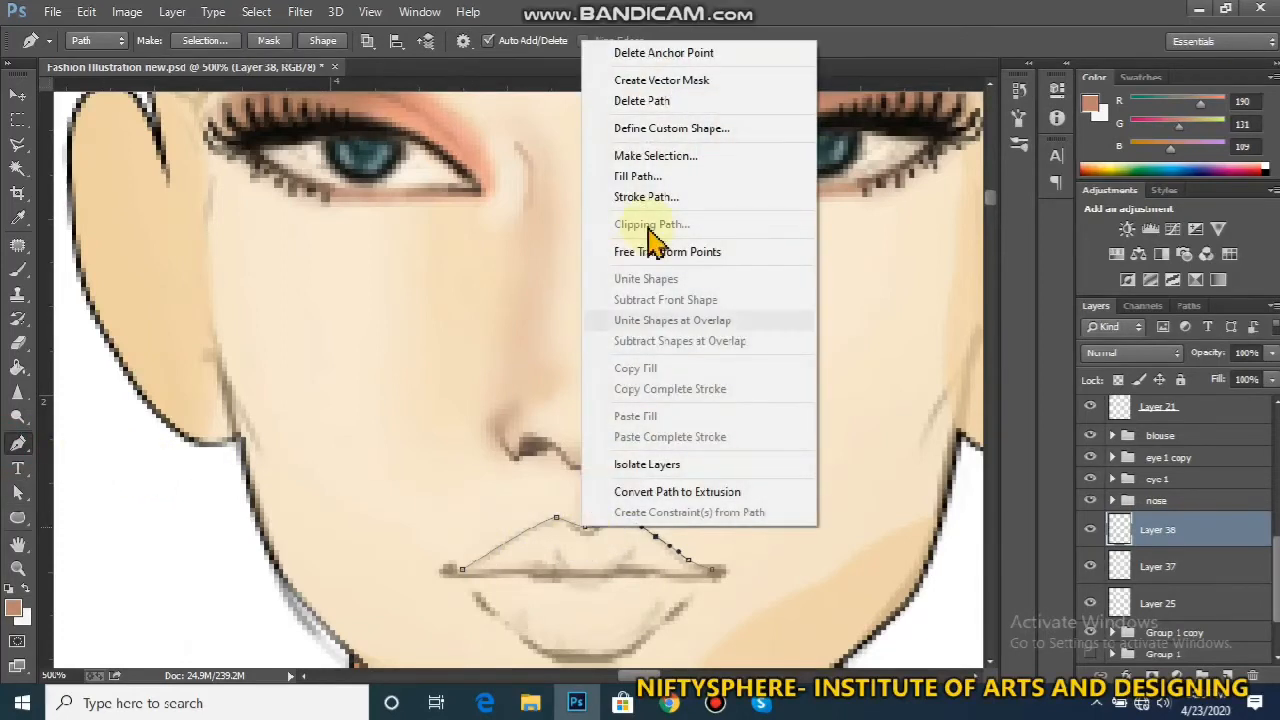
click(657, 205)
key(Return)
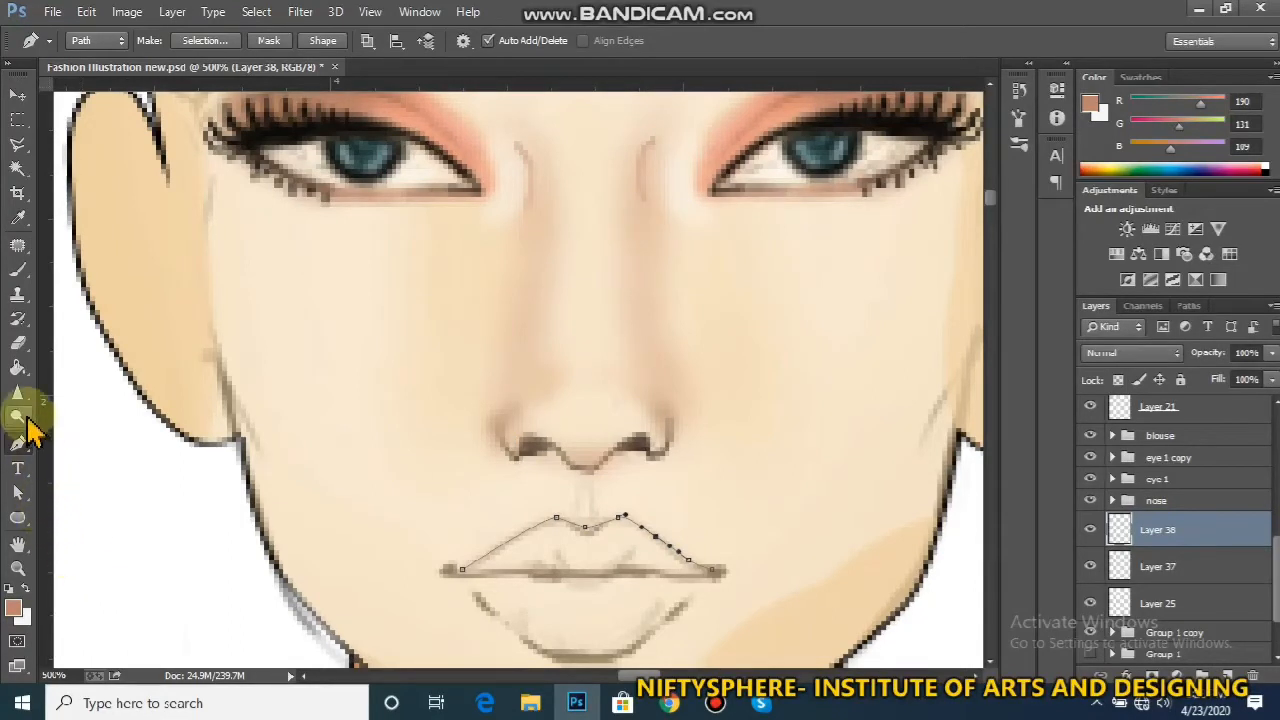
Raise the brush opacity to 64% and stroke the upper lip path again with Simulate Pressure enabled
click(17, 269)
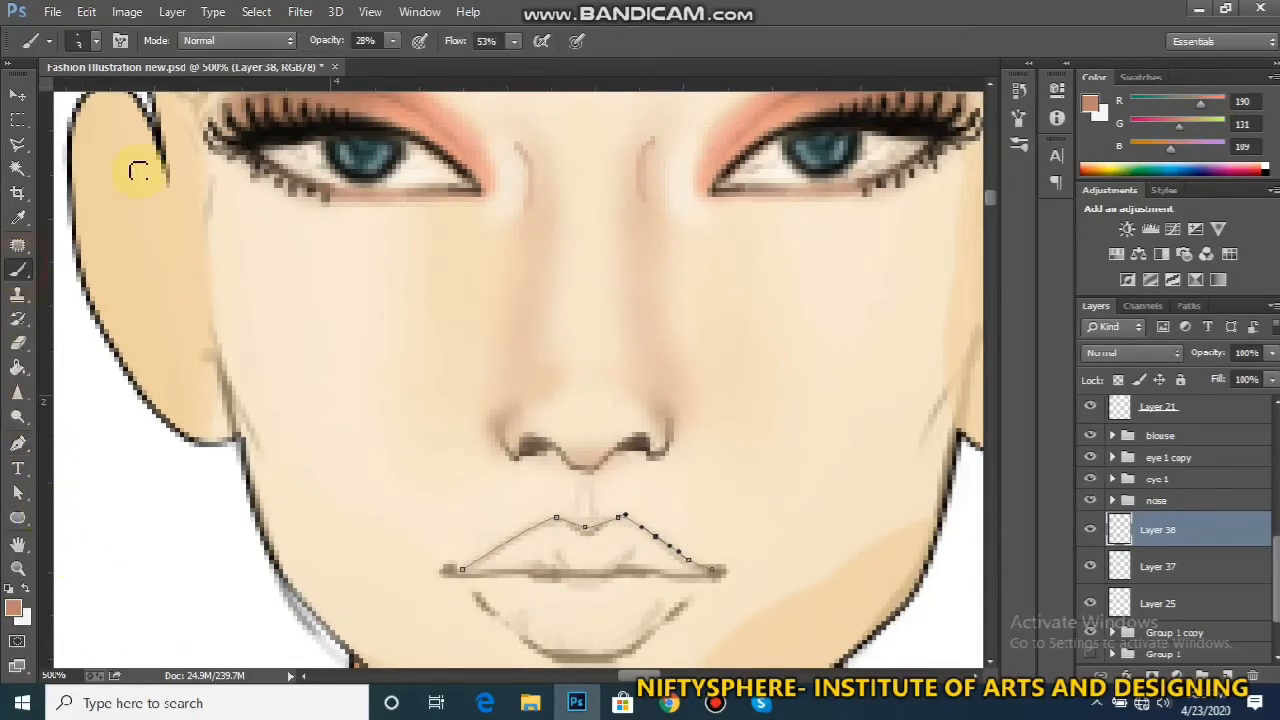
click(395, 42)
drag(400, 61, 434, 60)
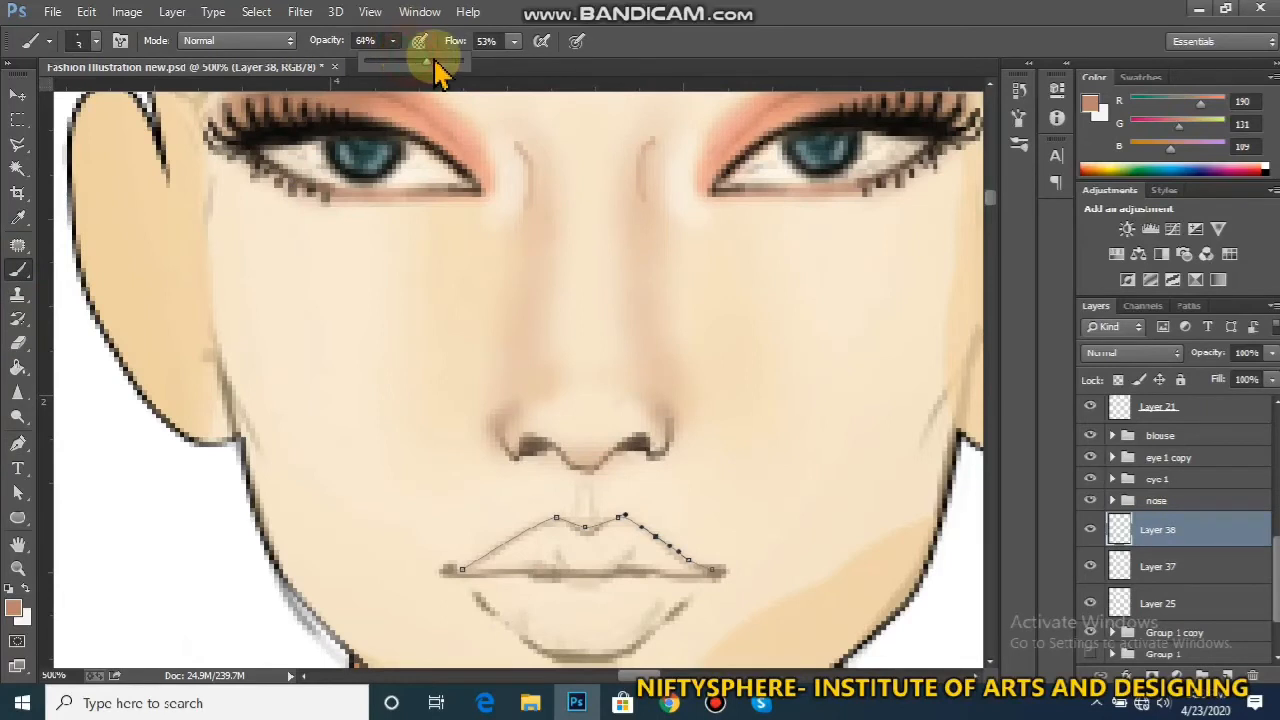
right_click(585, 529)
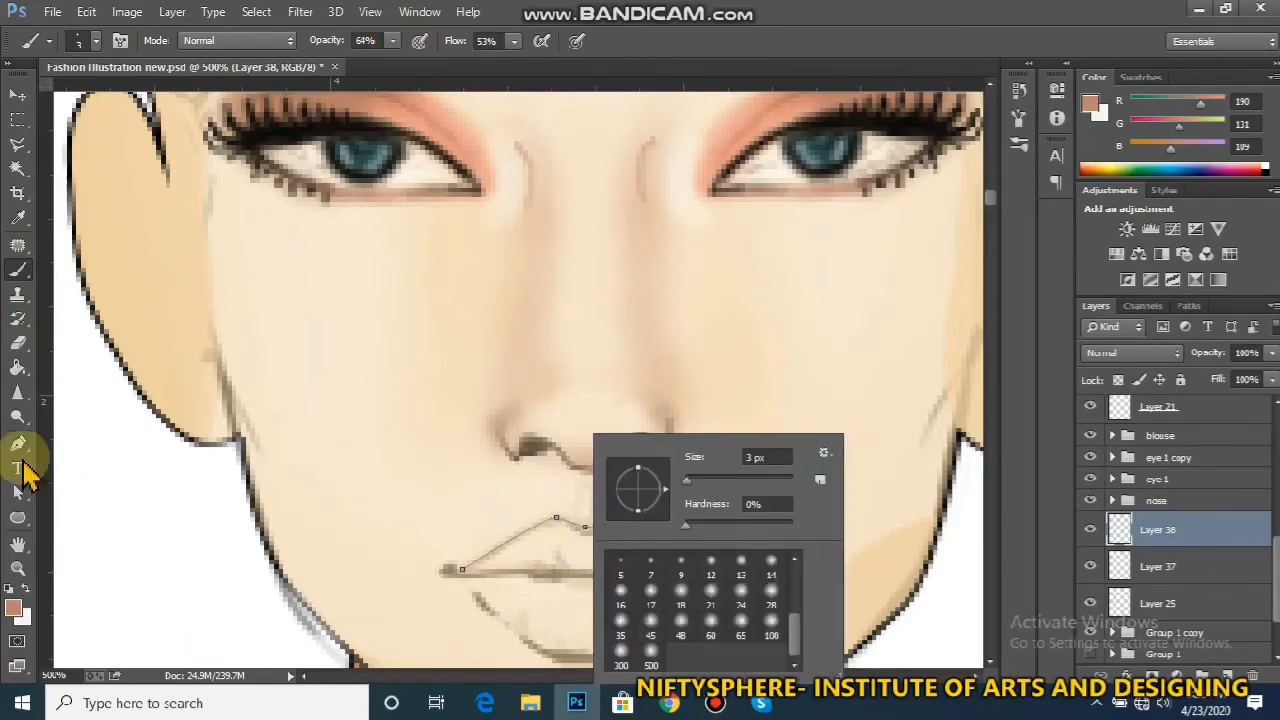
click(17, 443)
right_click(587, 530)
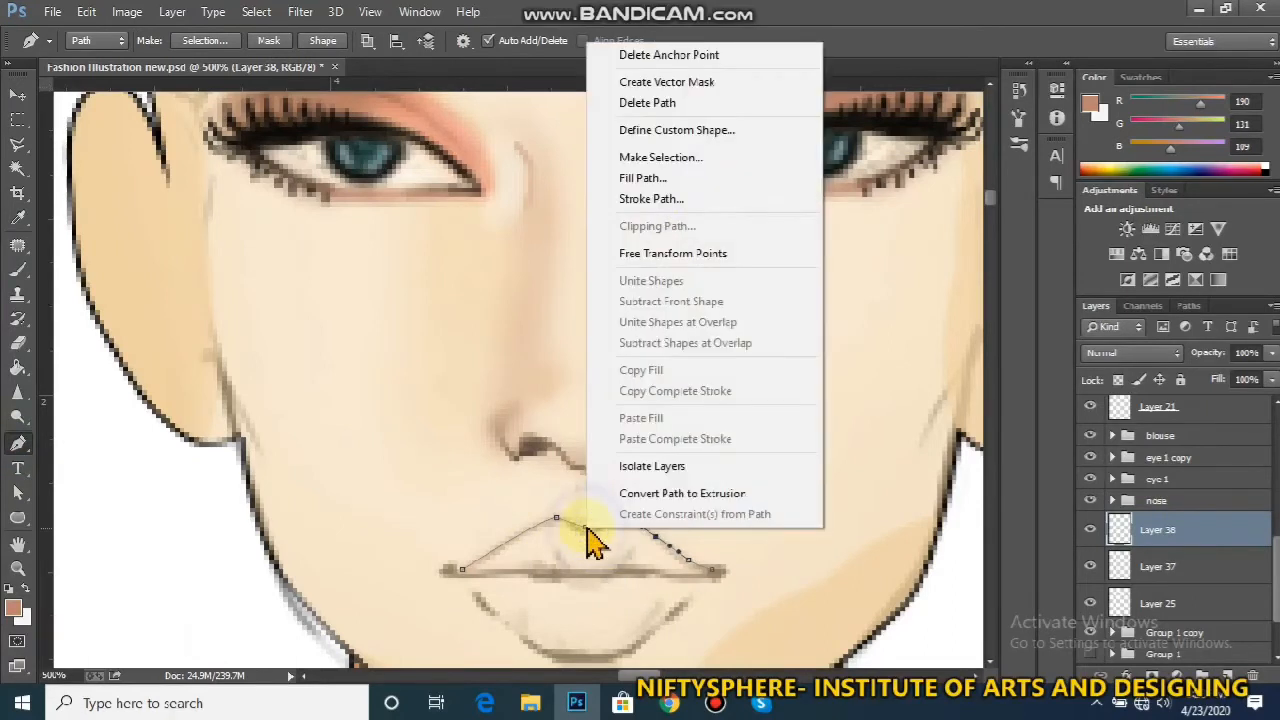
click(698, 197)
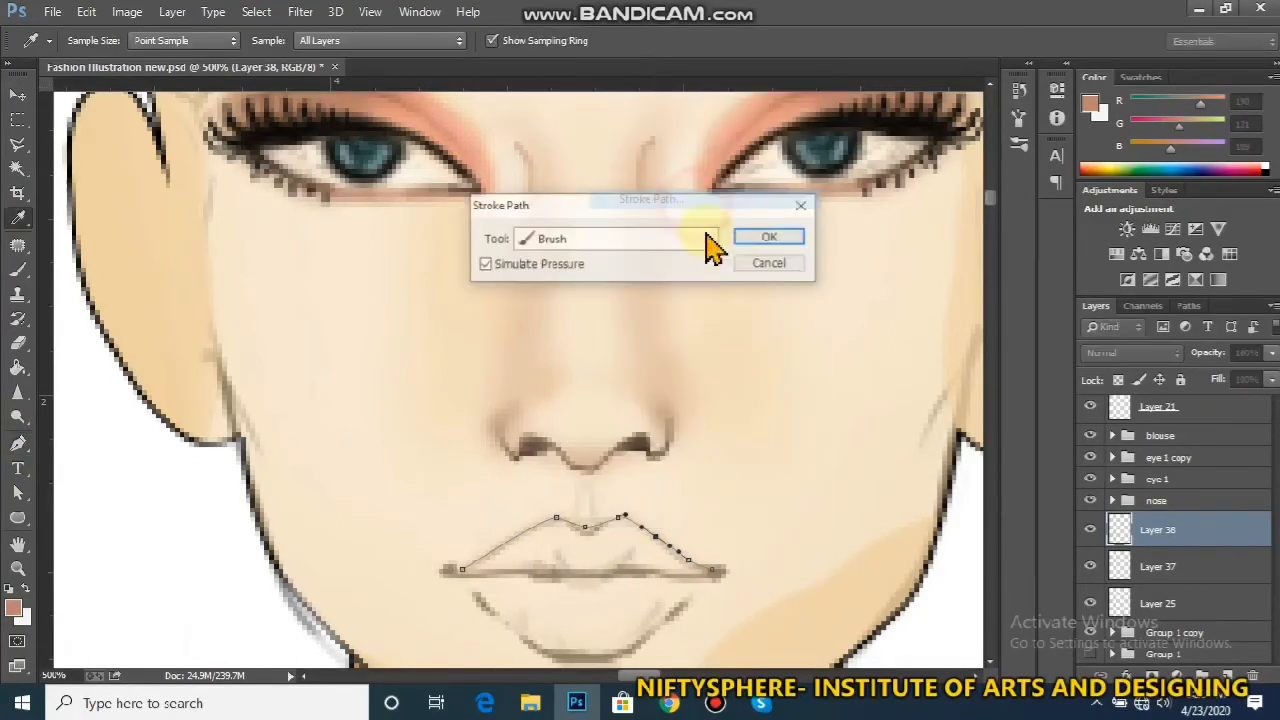
click(762, 242)
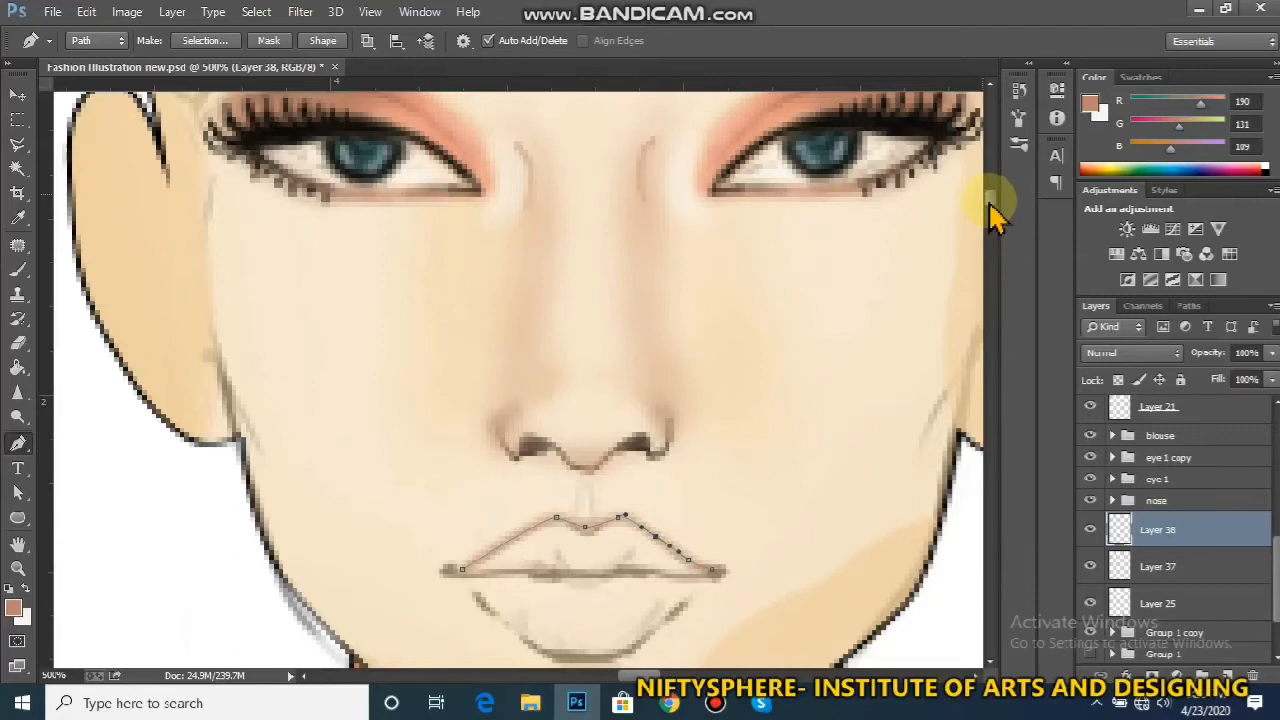
Deselect the upper lip work path so that the lower lip can start as a separate path
scroll(997, 210, down, 3)
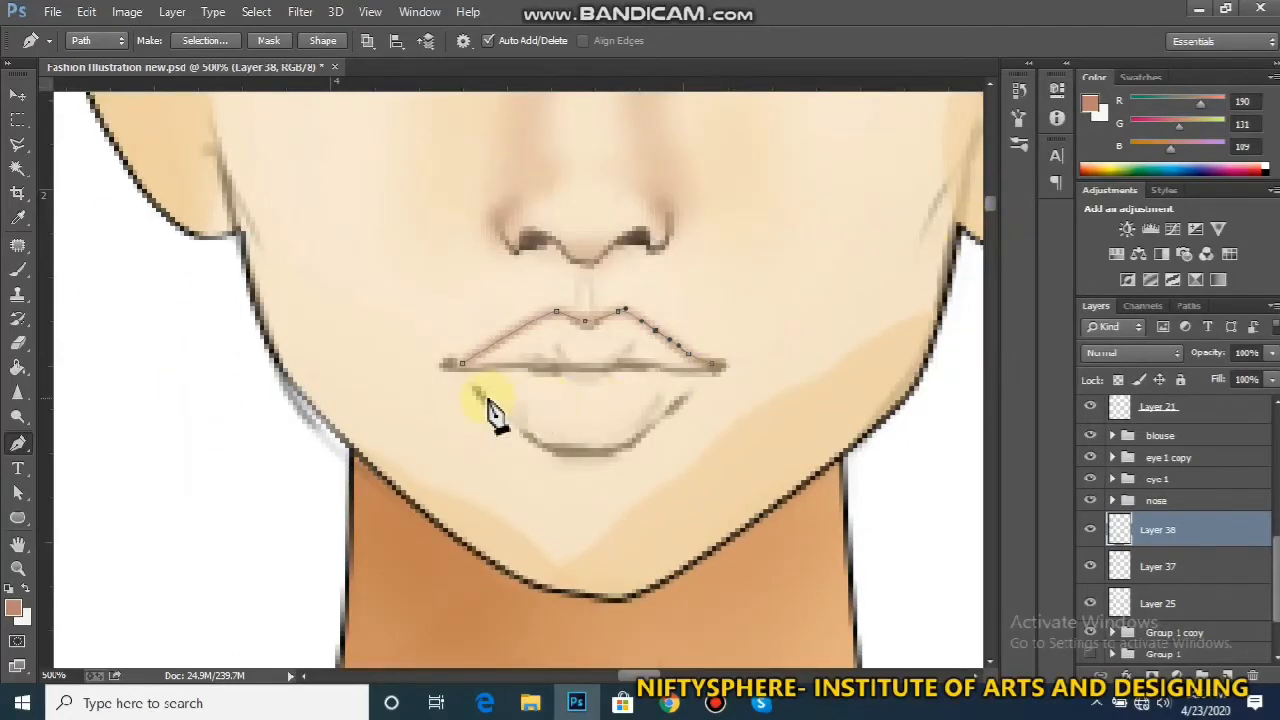
click(472, 382)
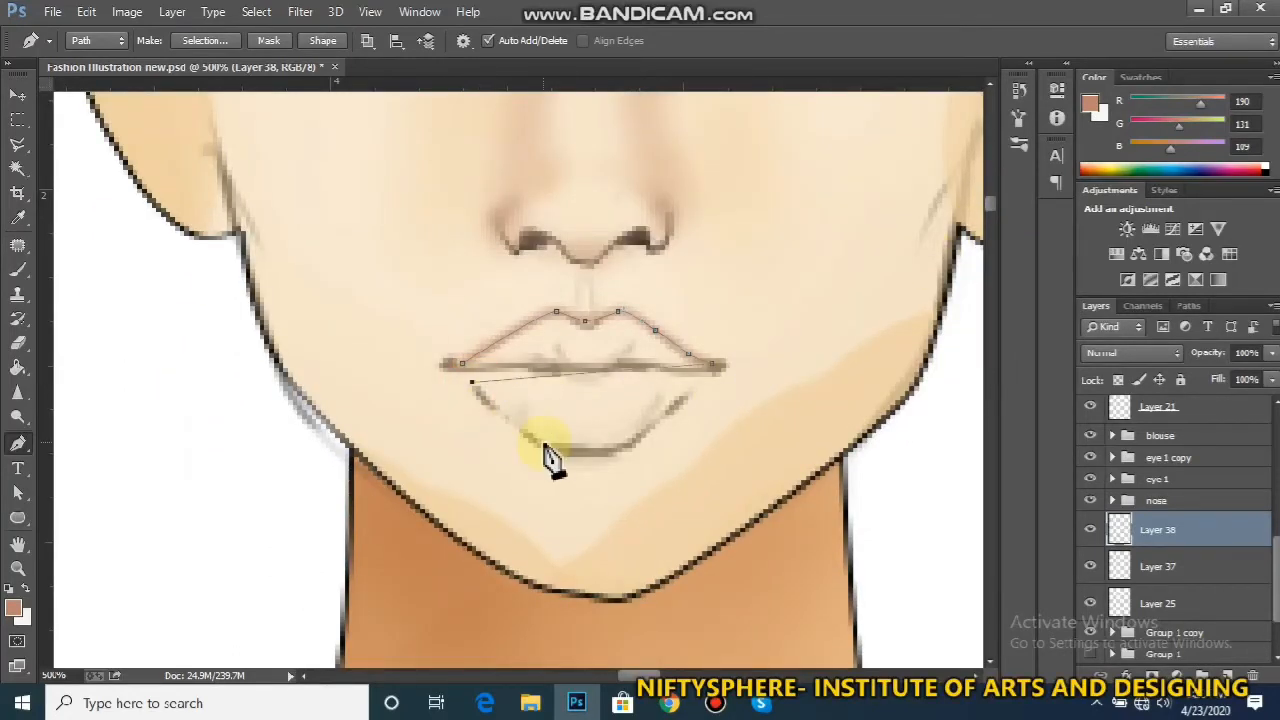
click(1189, 305)
click(1171, 434)
click(1096, 306)
Trace the lower lip contour as a curved Pen path and adjust its curve along the bottom edge
click(471, 389)
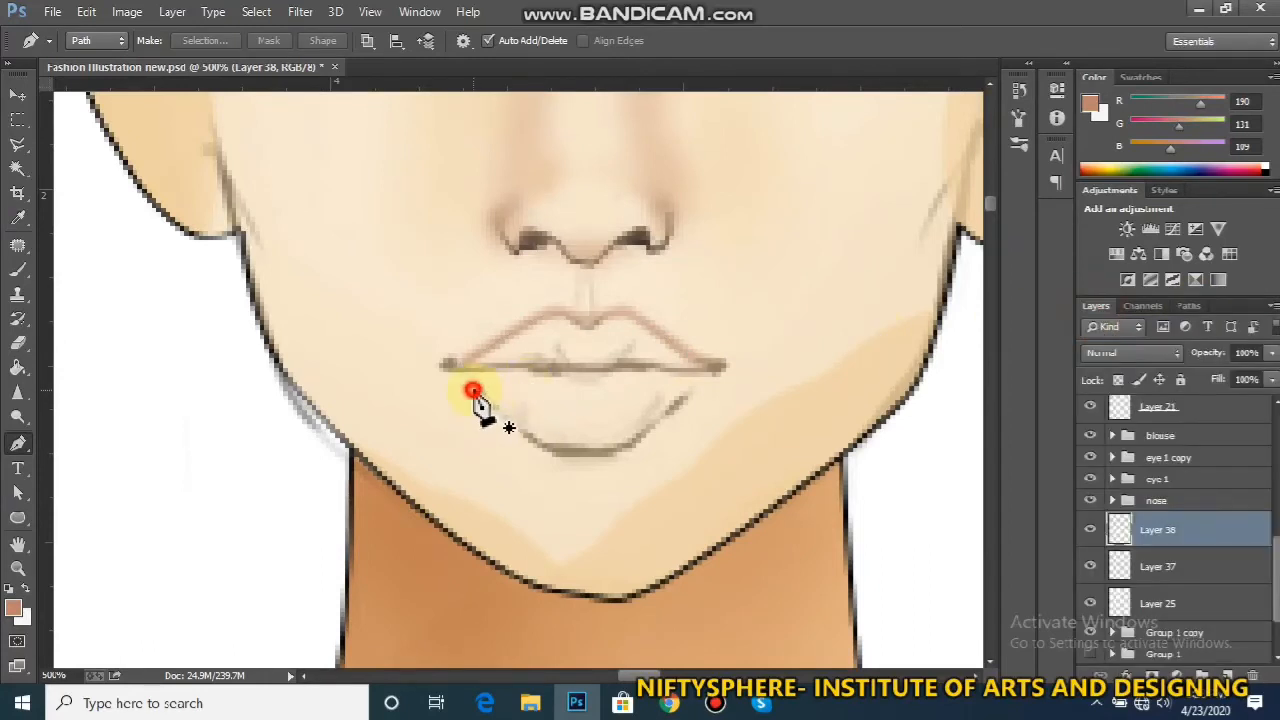
drag(520, 438, 630, 444)
drag(679, 405, 691, 391)
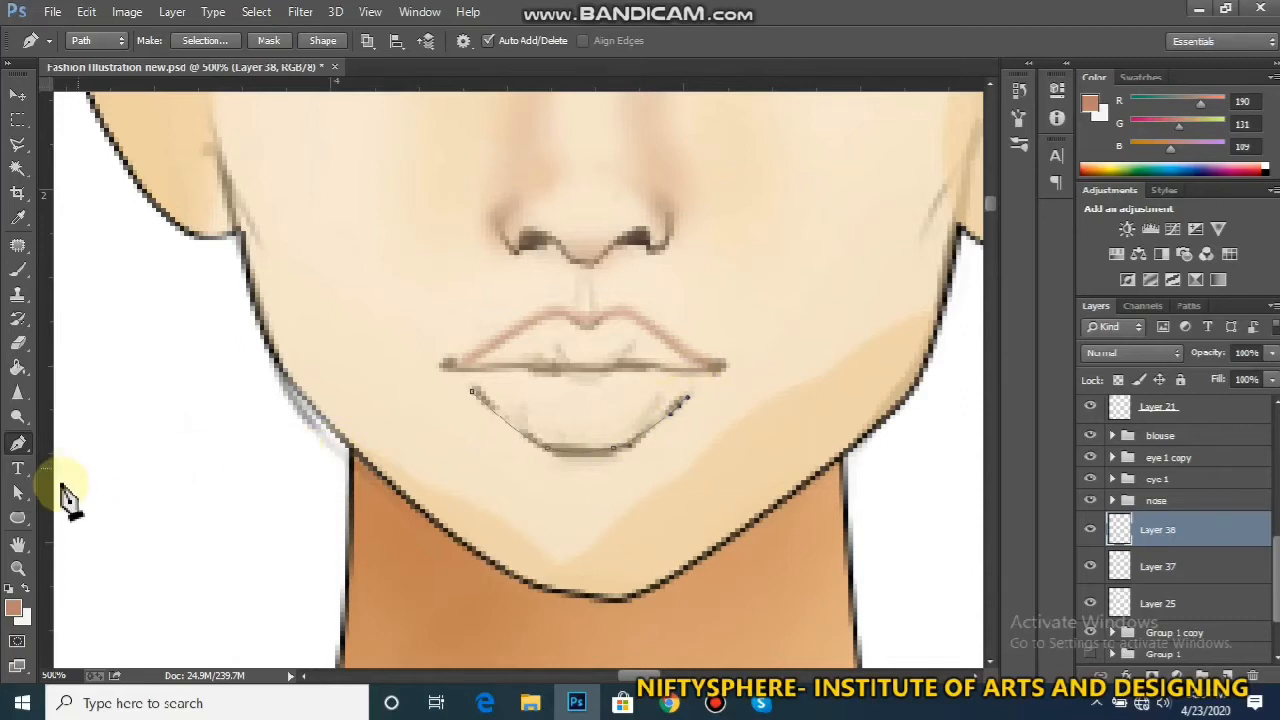
click(17, 492)
click(616, 461)
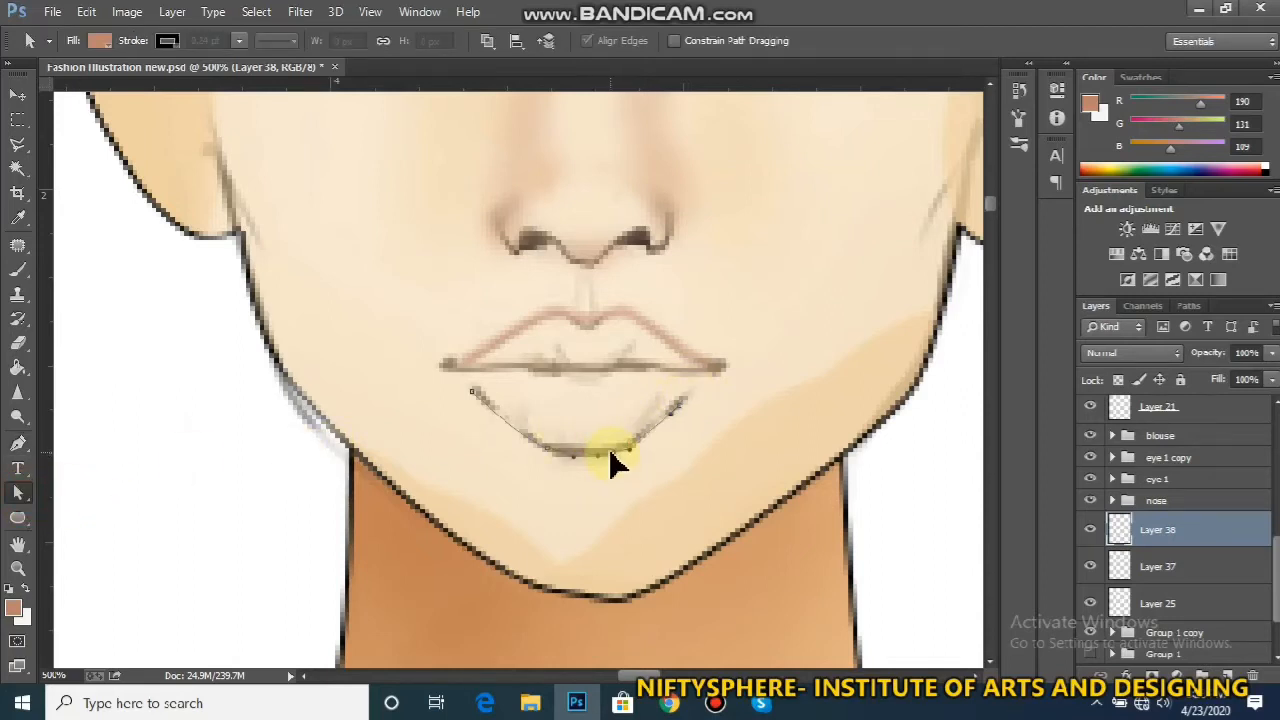
Stroke the lower lip path with the 3 px brush and hide the face sketch on Layer 25
click(17, 443)
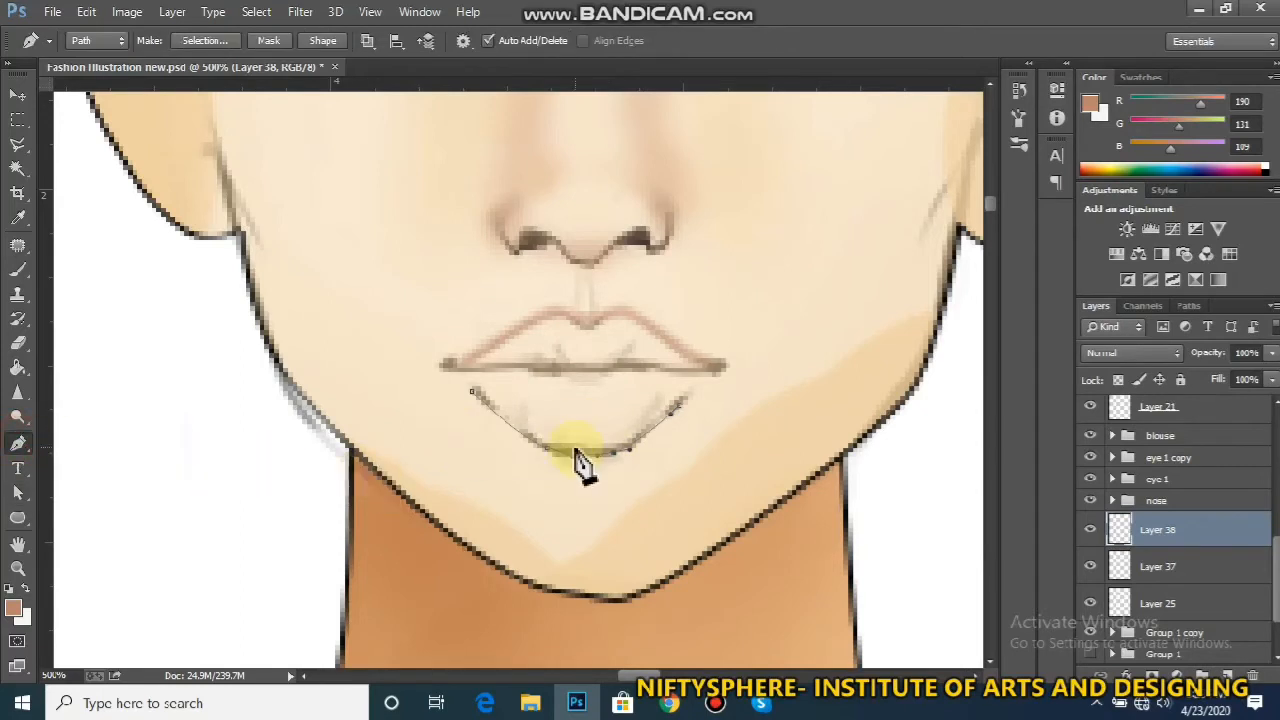
right_click(575, 455)
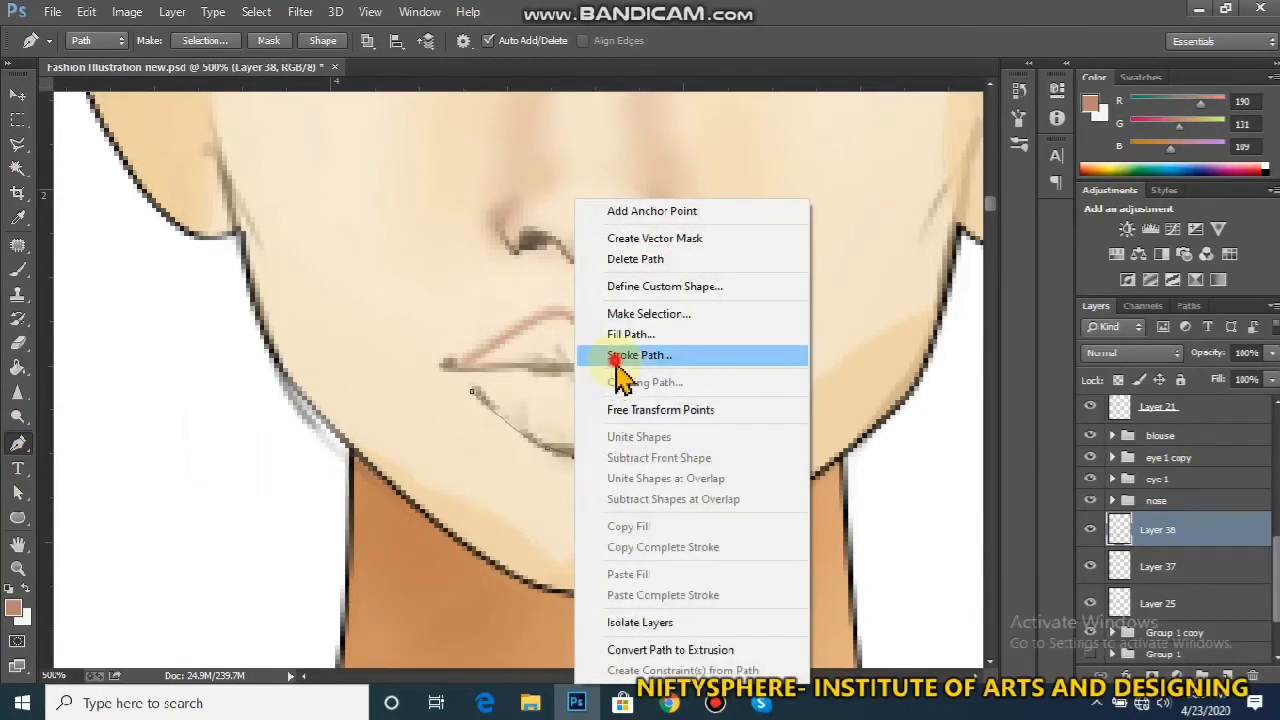
click(622, 357)
click(745, 238)
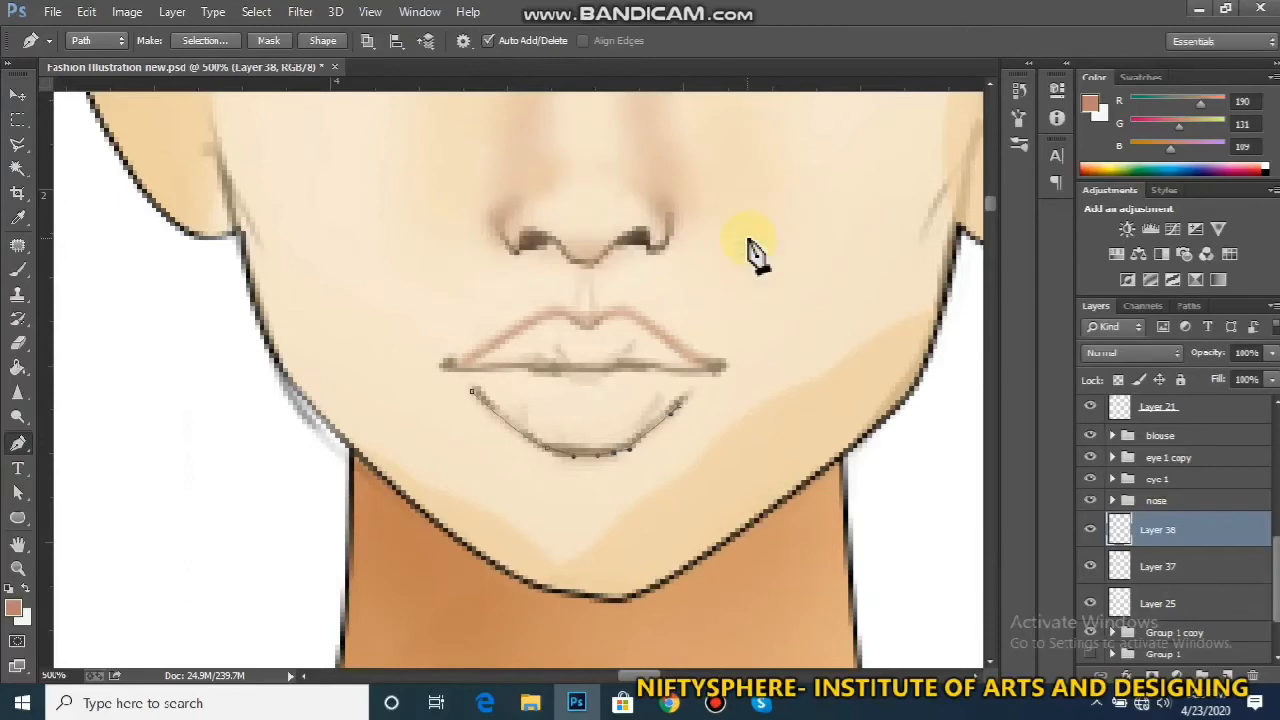
click(1092, 604)
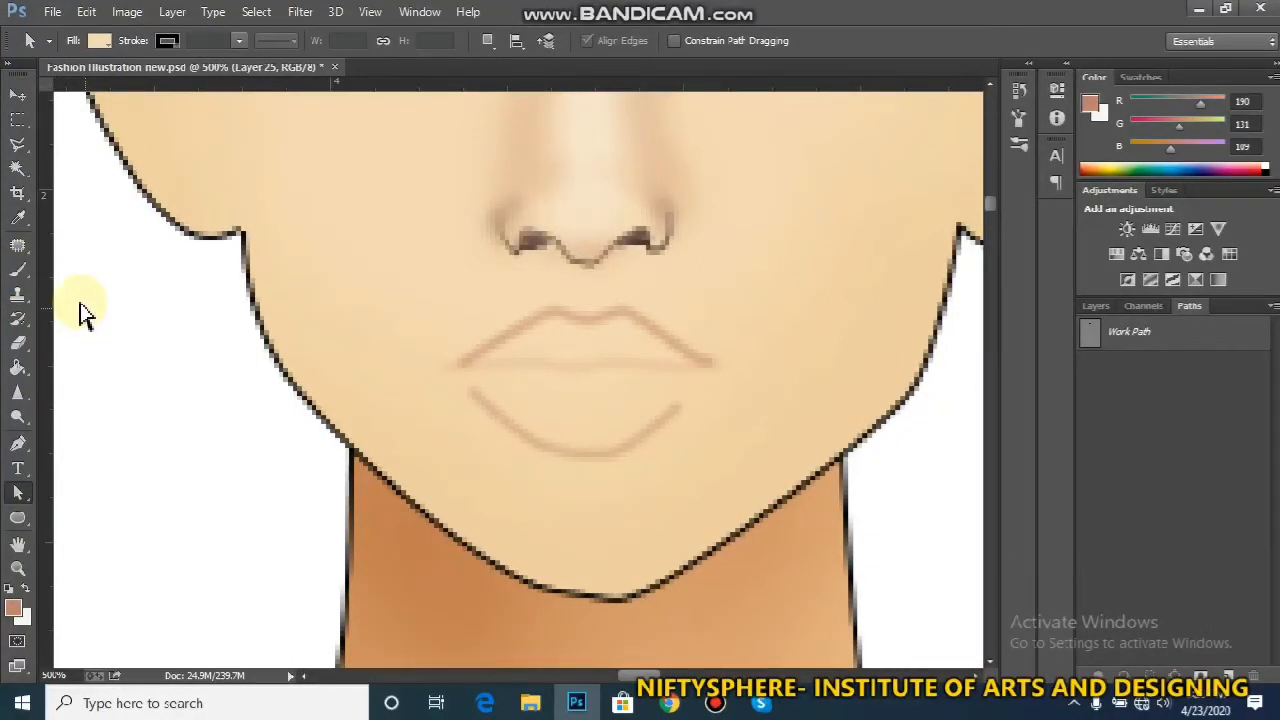
Add a new empty layer directly above the hidden Layer 25, beneath the lip outlines, ready for brushing
click(18, 269)
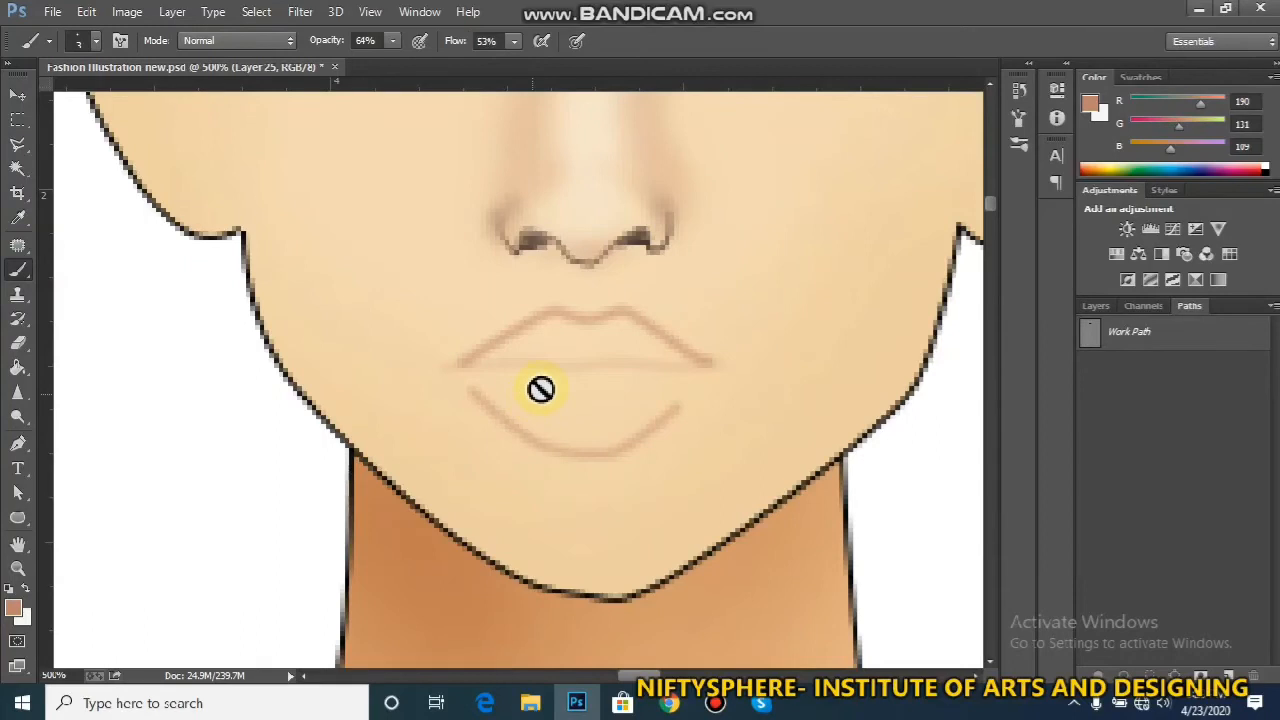
click(1097, 306)
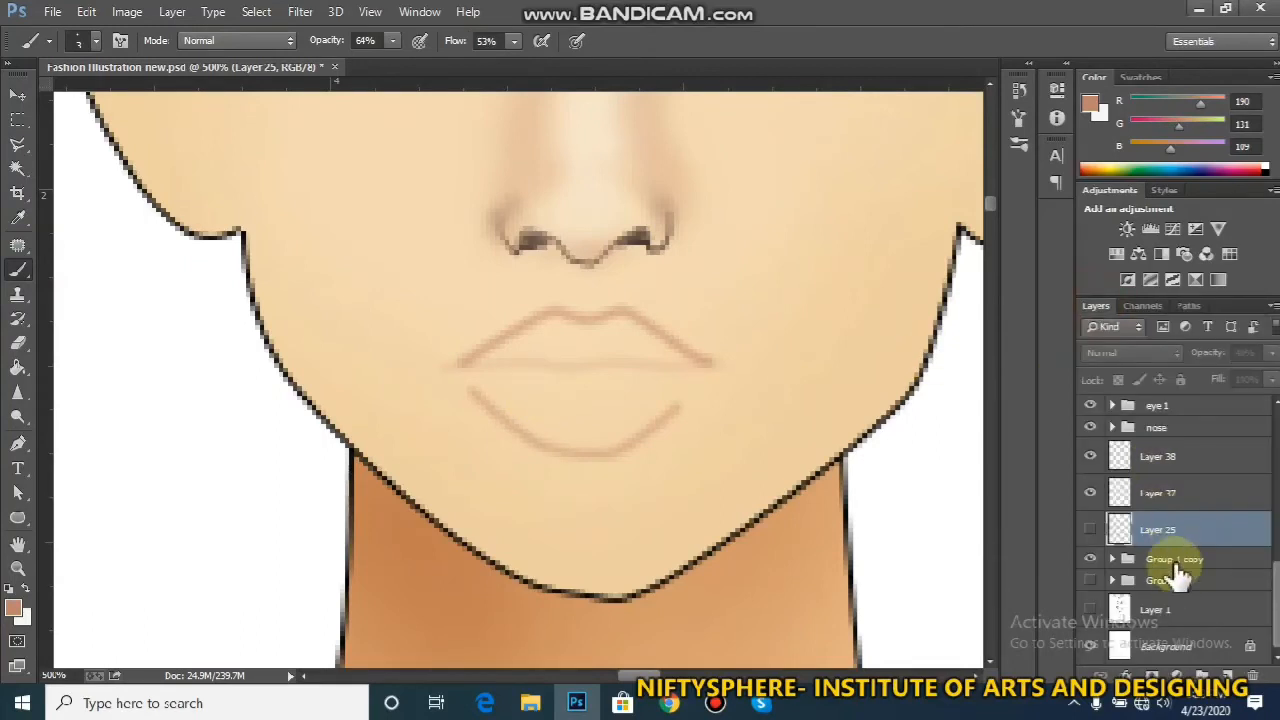
click(1178, 561)
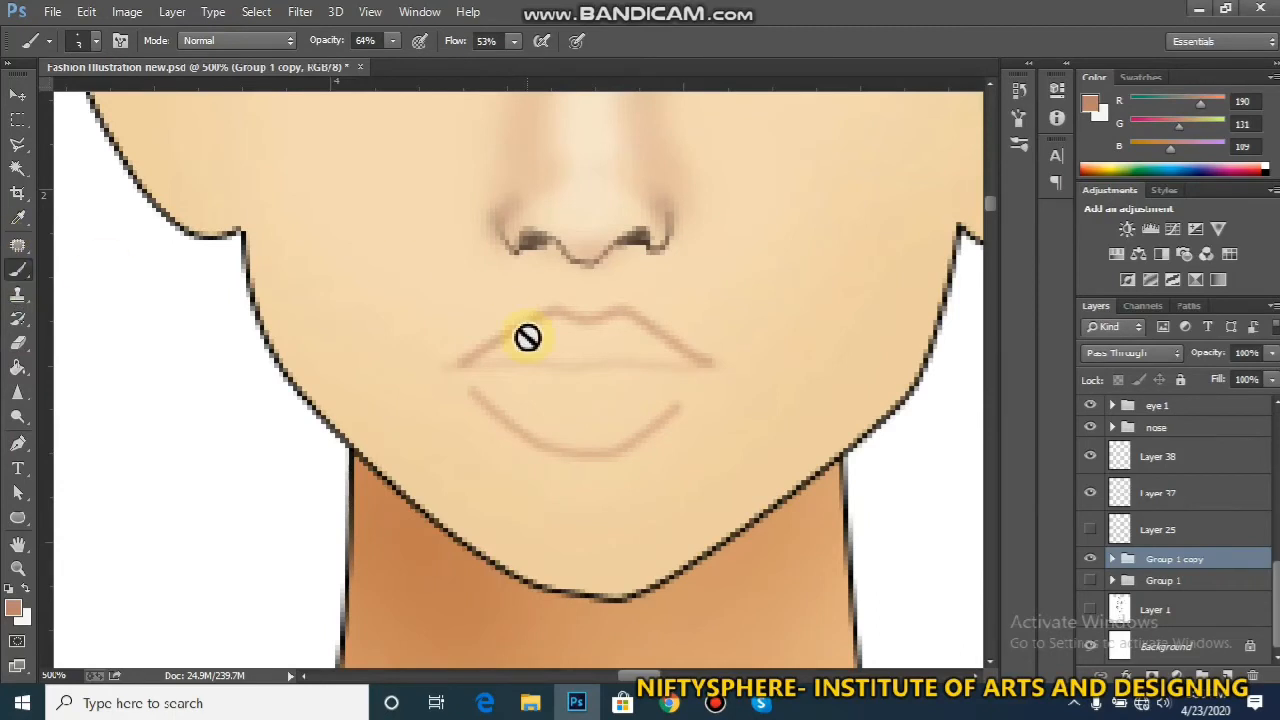
click(1235, 496)
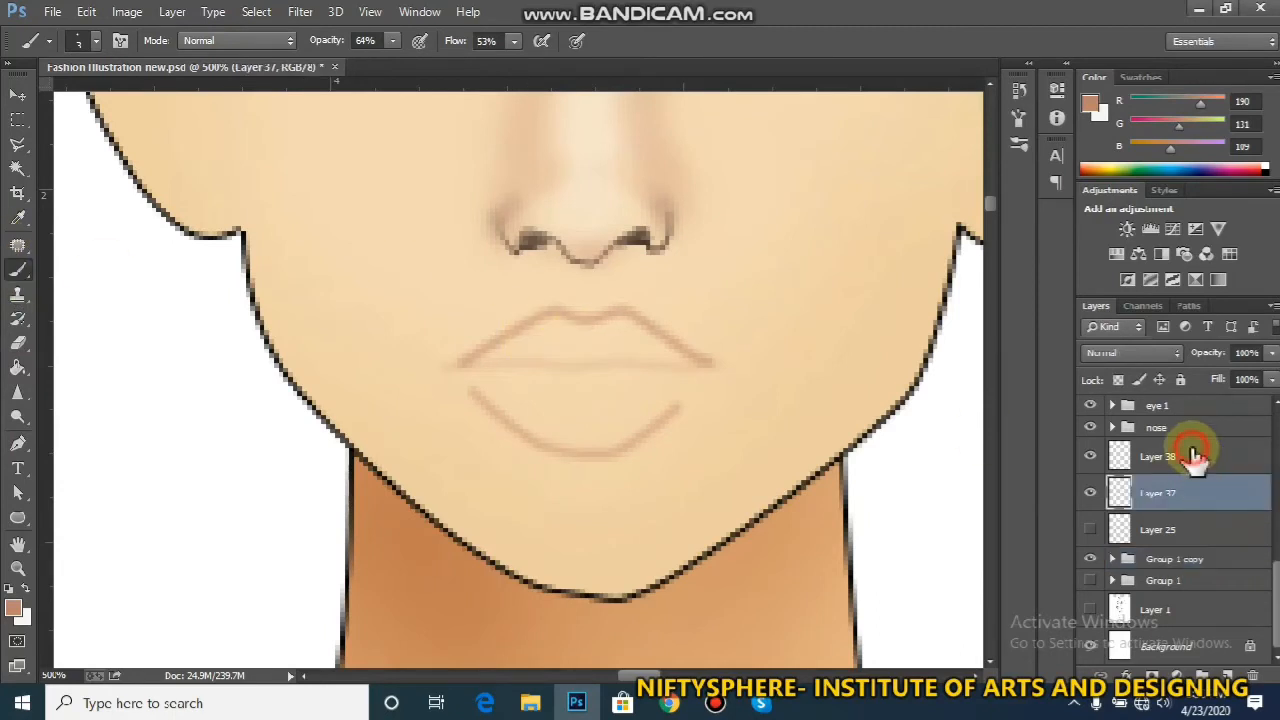
click(1196, 456)
click(1183, 505)
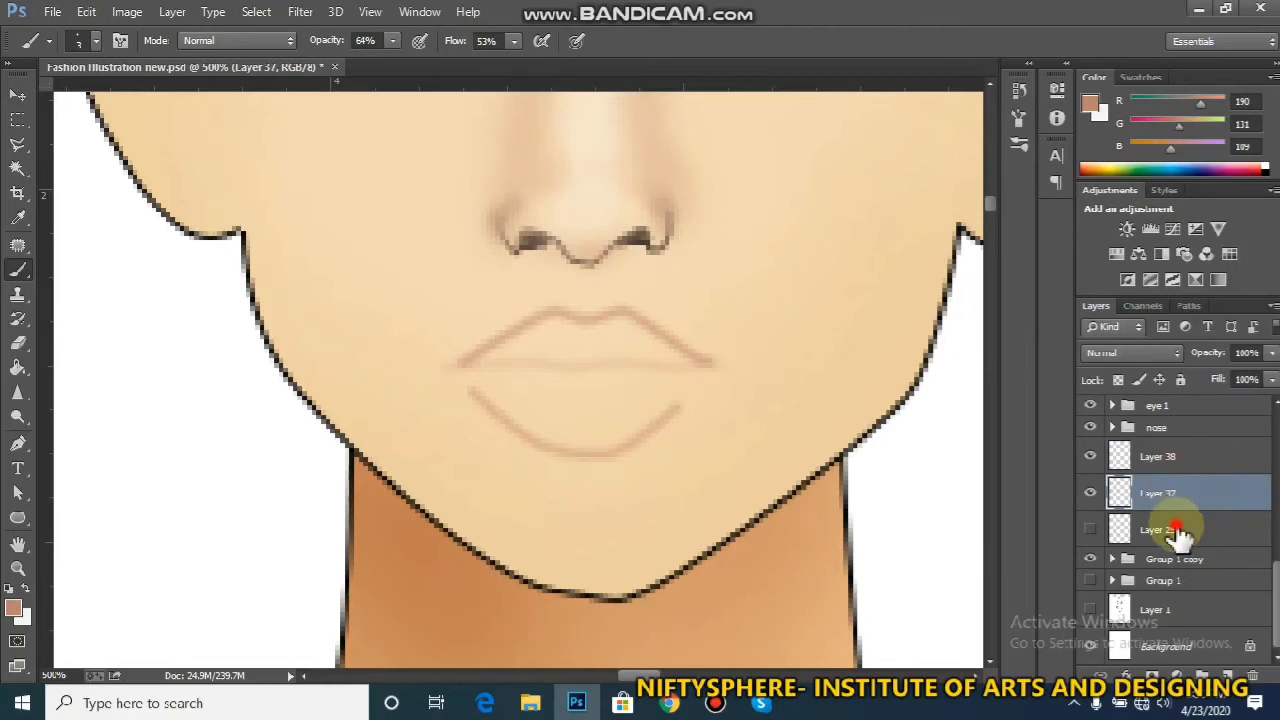
click(1178, 532)
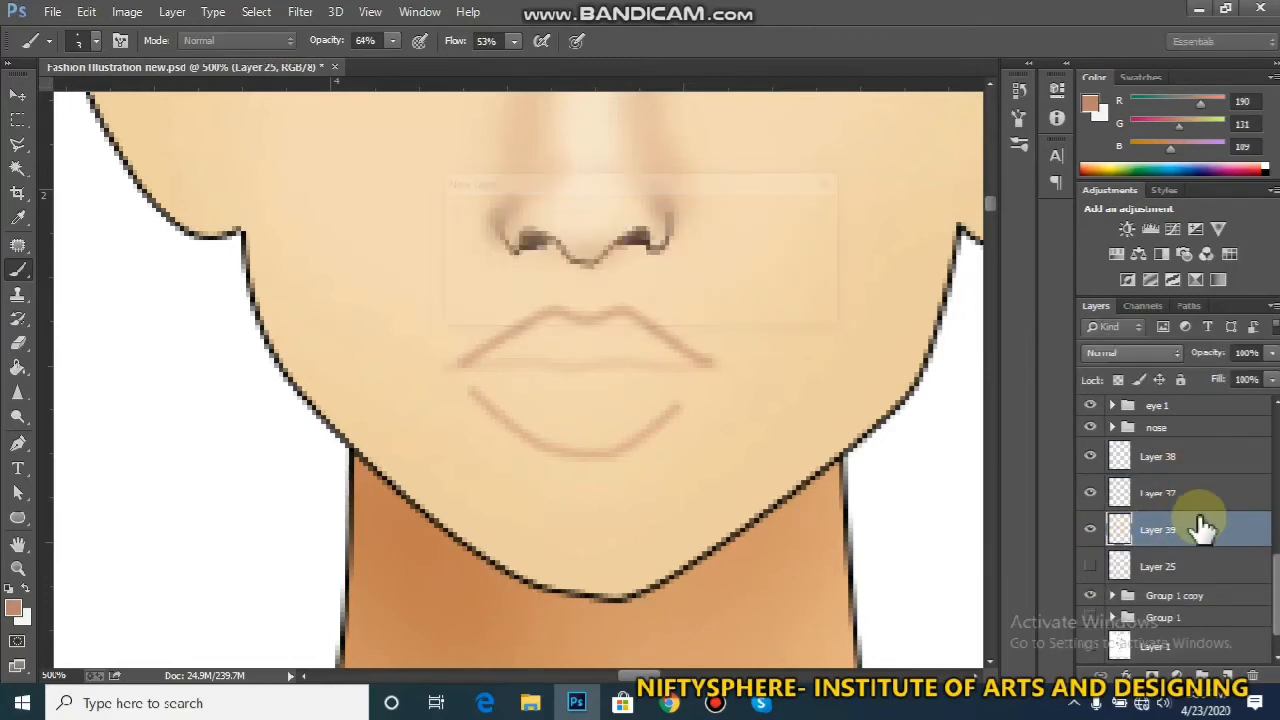
key(ctrl+shift+alt+n)
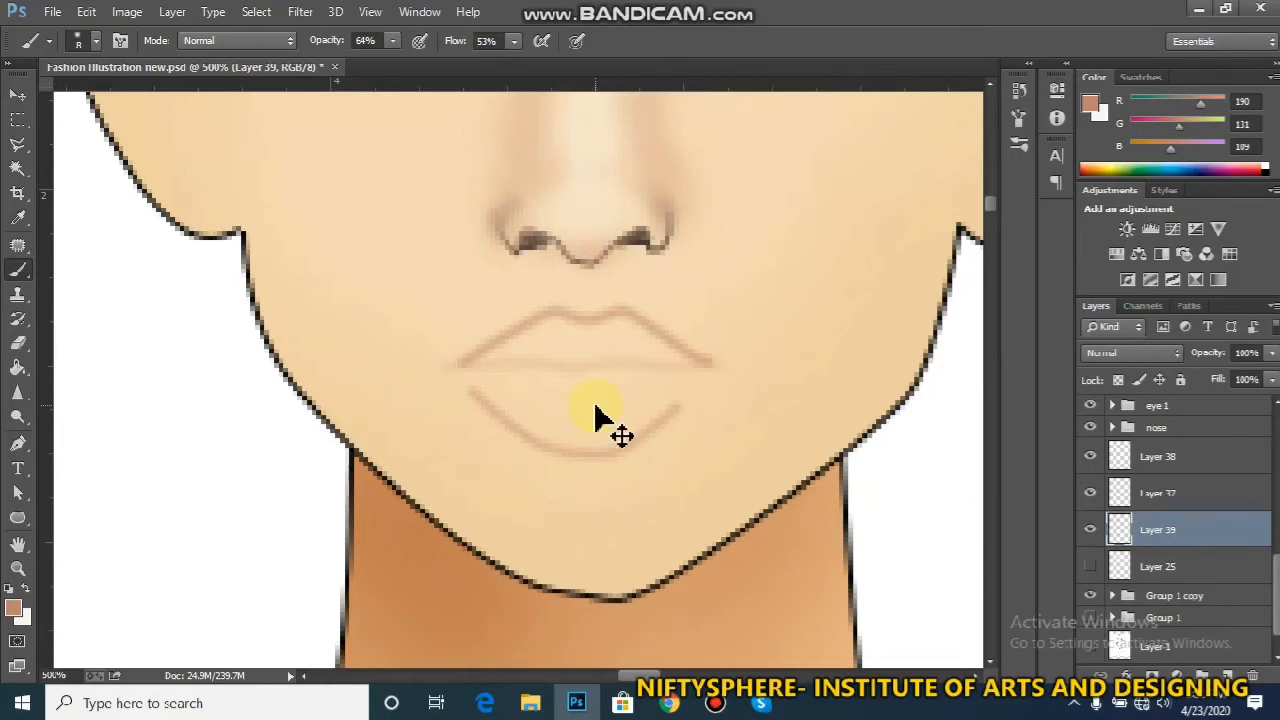
scroll(597, 412, down, 7)
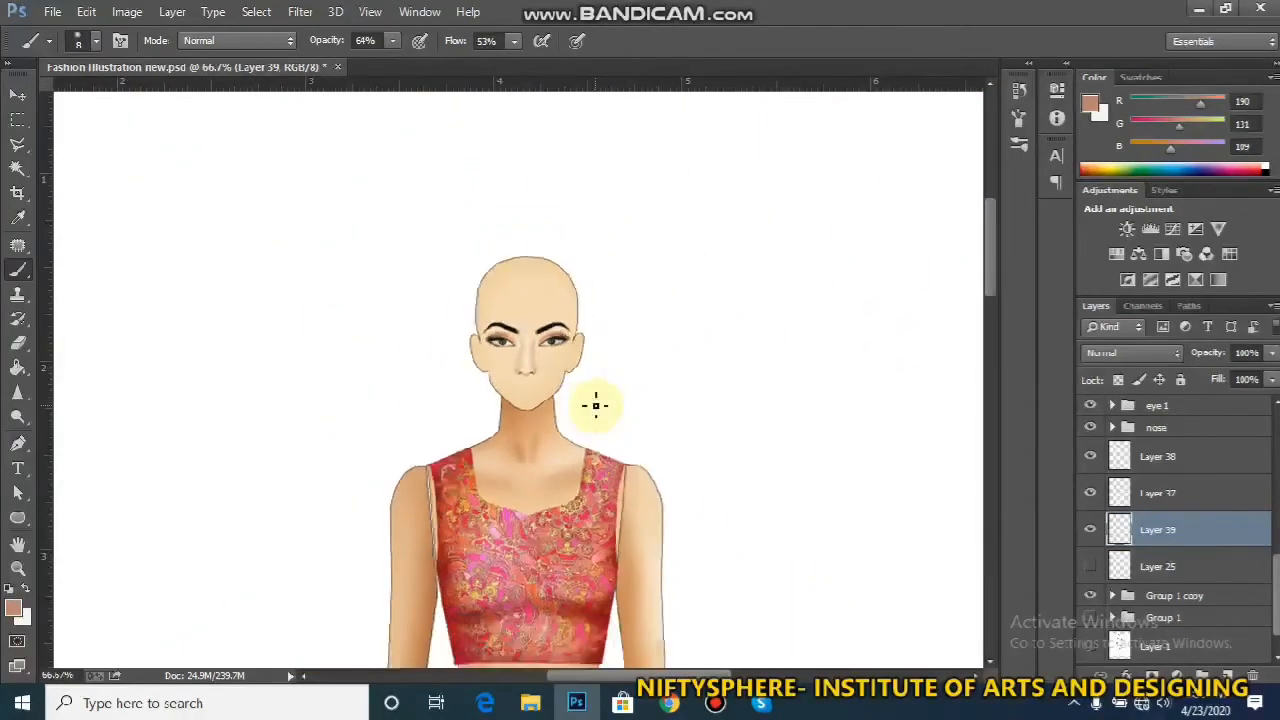
Fill both lips on Layer 39 with crimson pink sampled from the floral top, and erase the overspill around the lip corners
scroll(595, 405, down, 1)
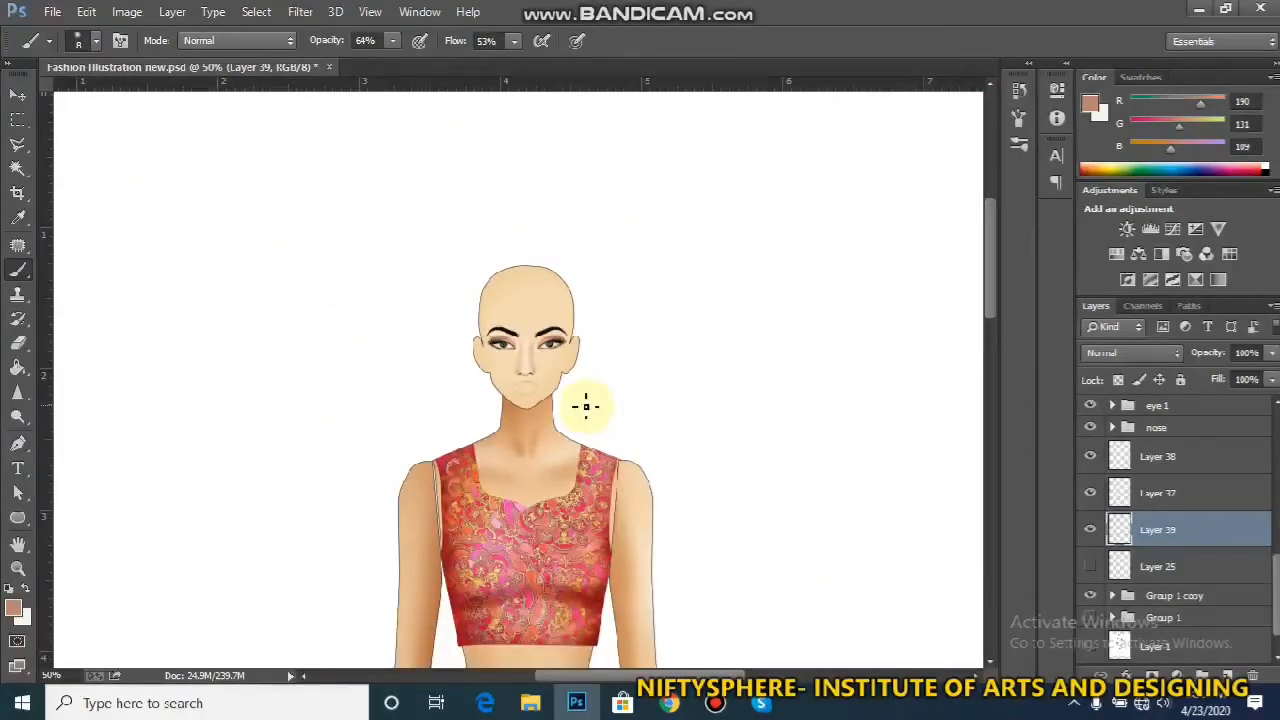
alt+click(488, 614)
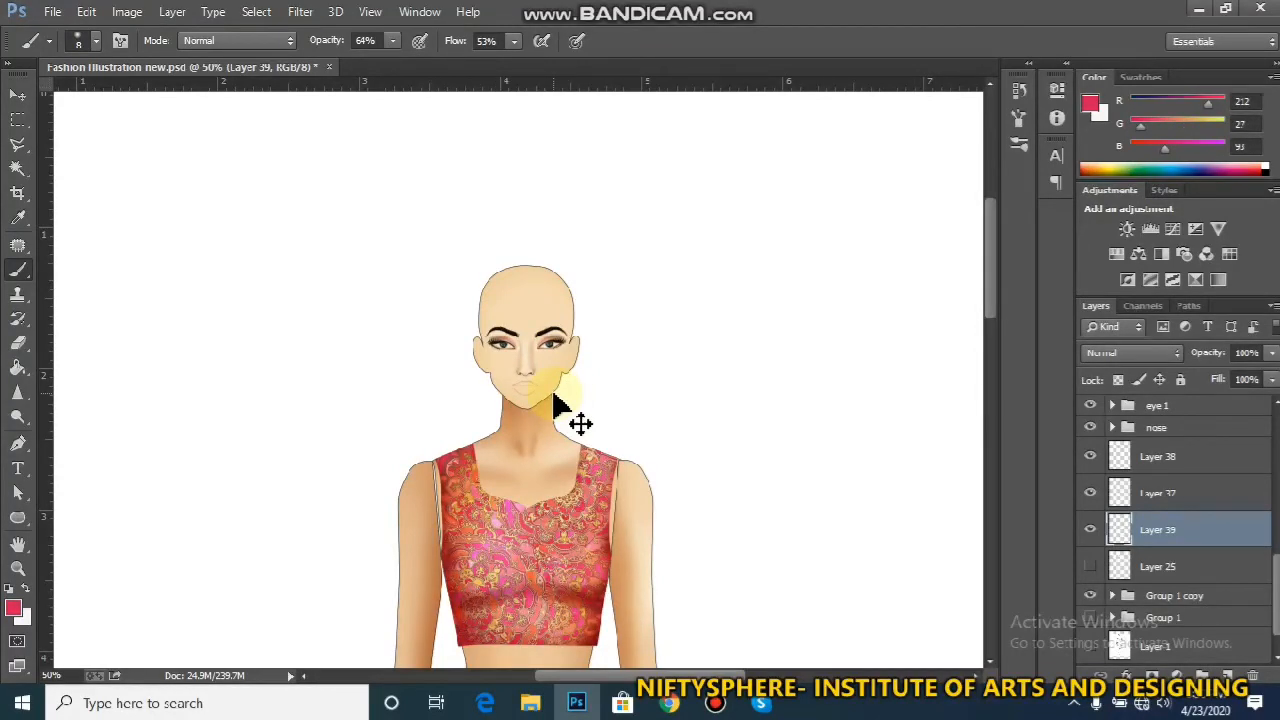
scroll(554, 394, up, 3)
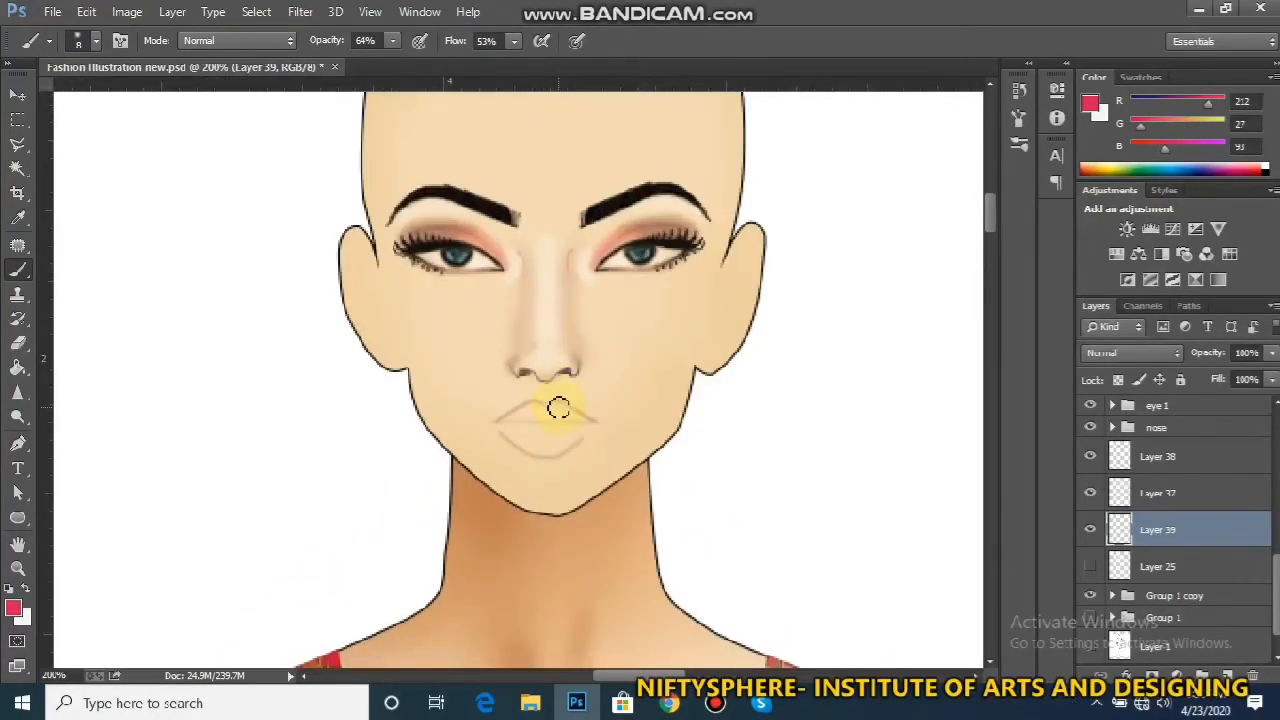
scroll(558, 407, up, 2)
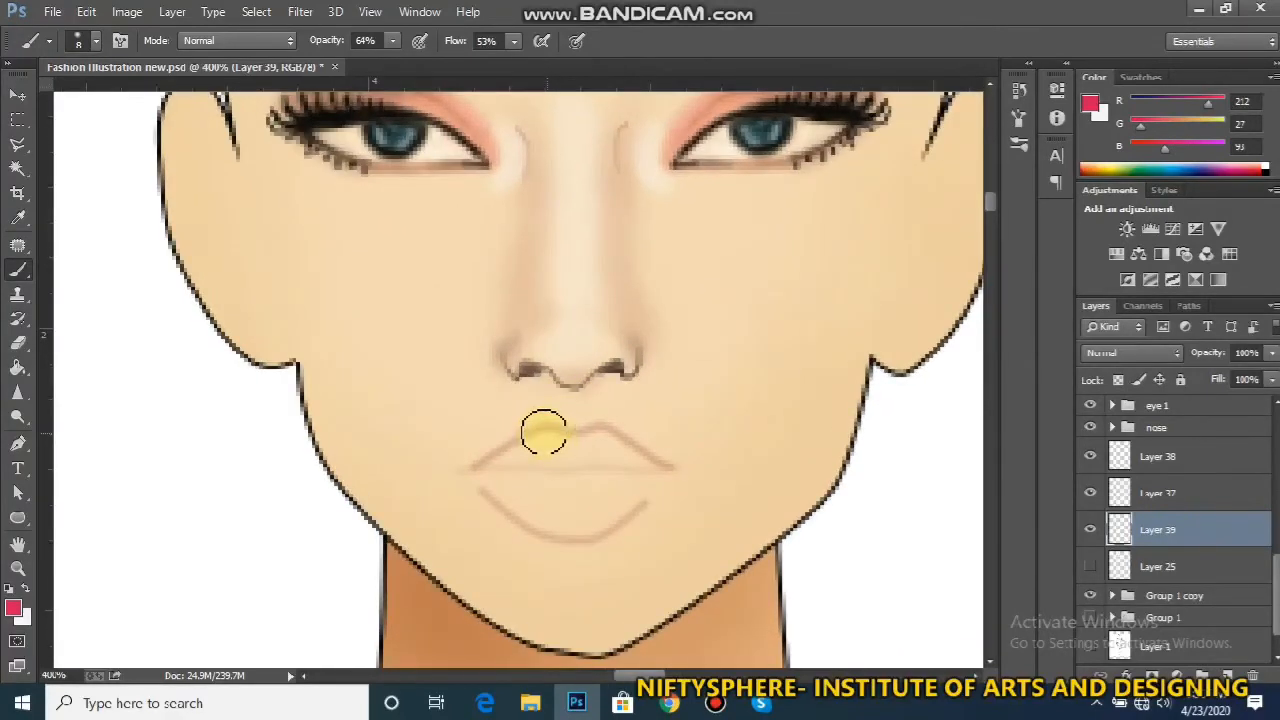
drag(546, 438, 561, 448)
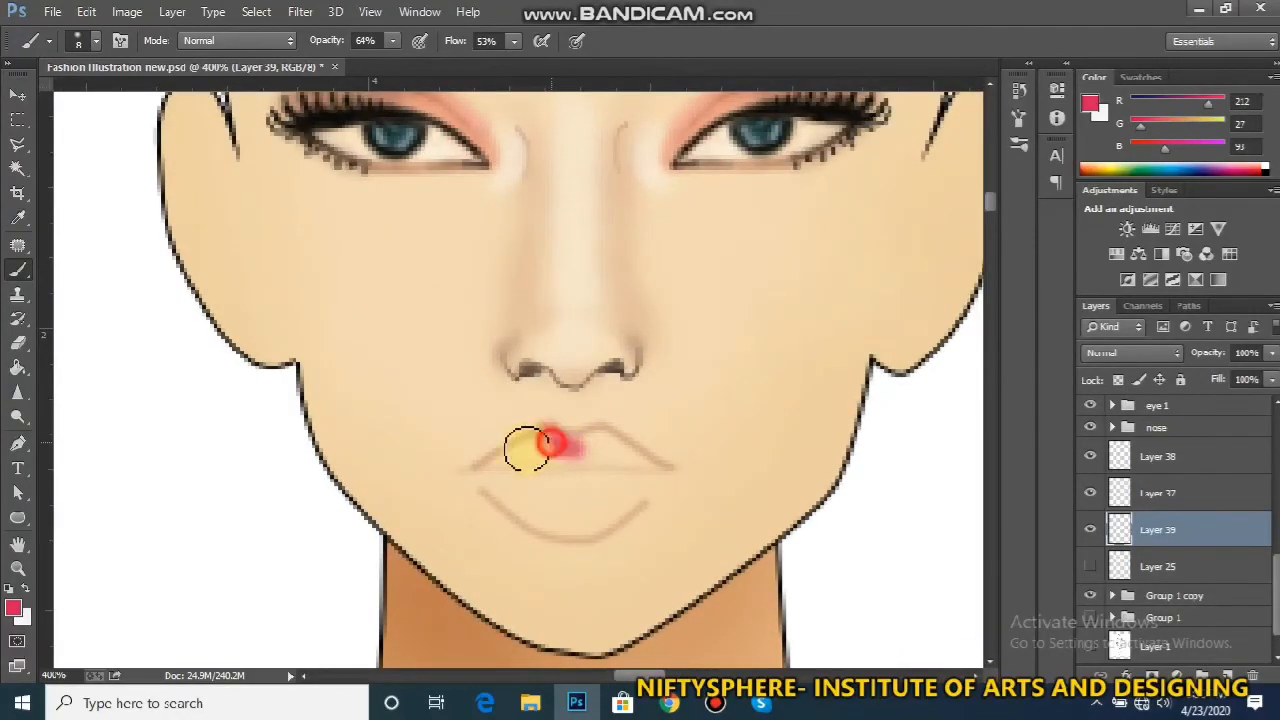
mouse_move(524, 452)
mouse_down()
mouse_move(597, 459)
mouse_move(590, 475)
mouse_move(523, 483)
mouse_move(583, 501)
mouse_move(518, 463)
mouse_move(570, 465)
mouse_up()
mouse_move(497, 485)
mouse_down()
mouse_move(494, 462)
mouse_move(522, 500)
mouse_up()
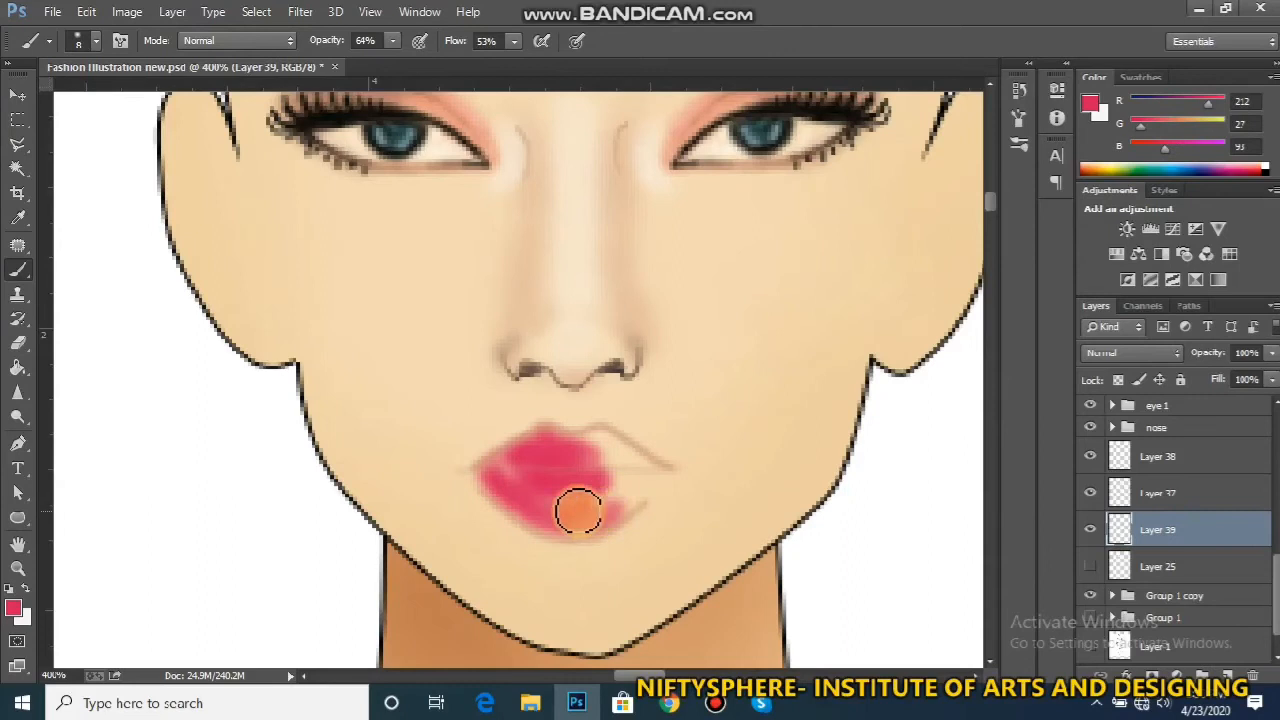
mouse_move(558, 489)
mouse_down()
mouse_move(539, 458)
mouse_move(500, 474)
mouse_move(554, 497)
mouse_move(538, 501)
mouse_move(517, 474)
mouse_move(527, 471)
mouse_move(522, 491)
mouse_move(553, 507)
mouse_move(612, 470)
mouse_move(547, 466)
mouse_move(639, 480)
mouse_move(596, 515)
mouse_move(611, 508)
mouse_move(604, 529)
mouse_move(661, 474)
mouse_move(617, 509)
mouse_move(561, 514)
mouse_move(612, 514)
mouse_move(571, 525)
mouse_move(485, 484)
mouse_move(540, 520)
mouse_move(617, 505)
mouse_up()
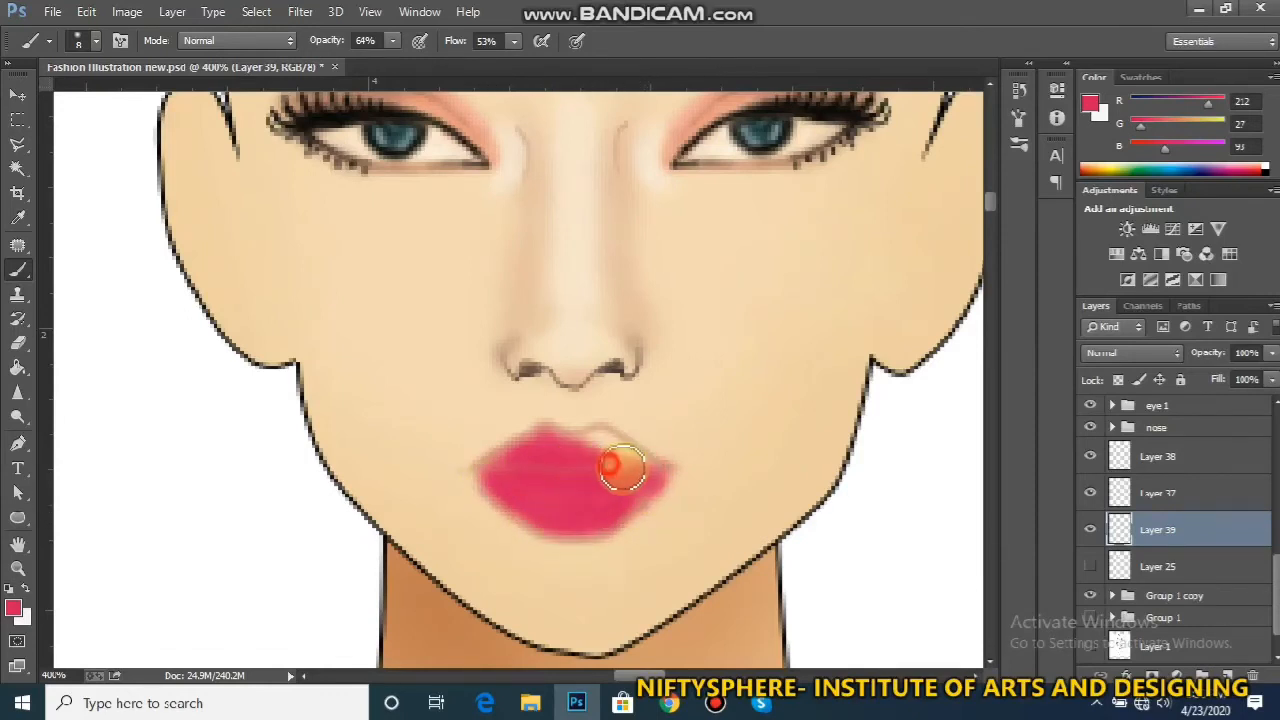
mouse_move(588, 444)
mouse_down()
mouse_move(642, 469)
mouse_move(529, 471)
mouse_move(580, 472)
mouse_move(611, 495)
mouse_move(632, 488)
mouse_move(603, 506)
mouse_move(649, 485)
mouse_move(601, 506)
mouse_move(636, 466)
mouse_move(610, 493)
mouse_move(555, 489)
mouse_move(575, 466)
mouse_move(584, 492)
mouse_move(576, 473)
mouse_move(493, 470)
mouse_move(575, 448)
mouse_move(552, 478)
mouse_move(636, 479)
mouse_move(588, 458)
mouse_move(603, 454)
mouse_move(634, 471)
mouse_up()
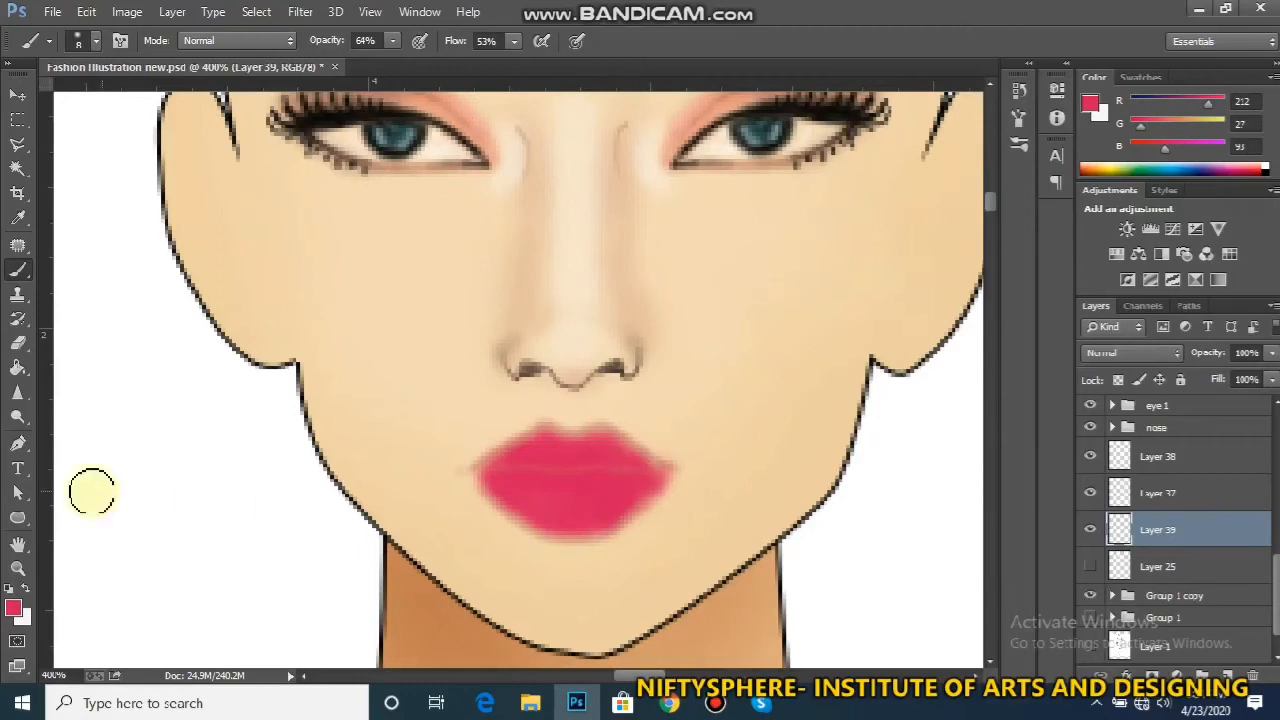
click(20, 345)
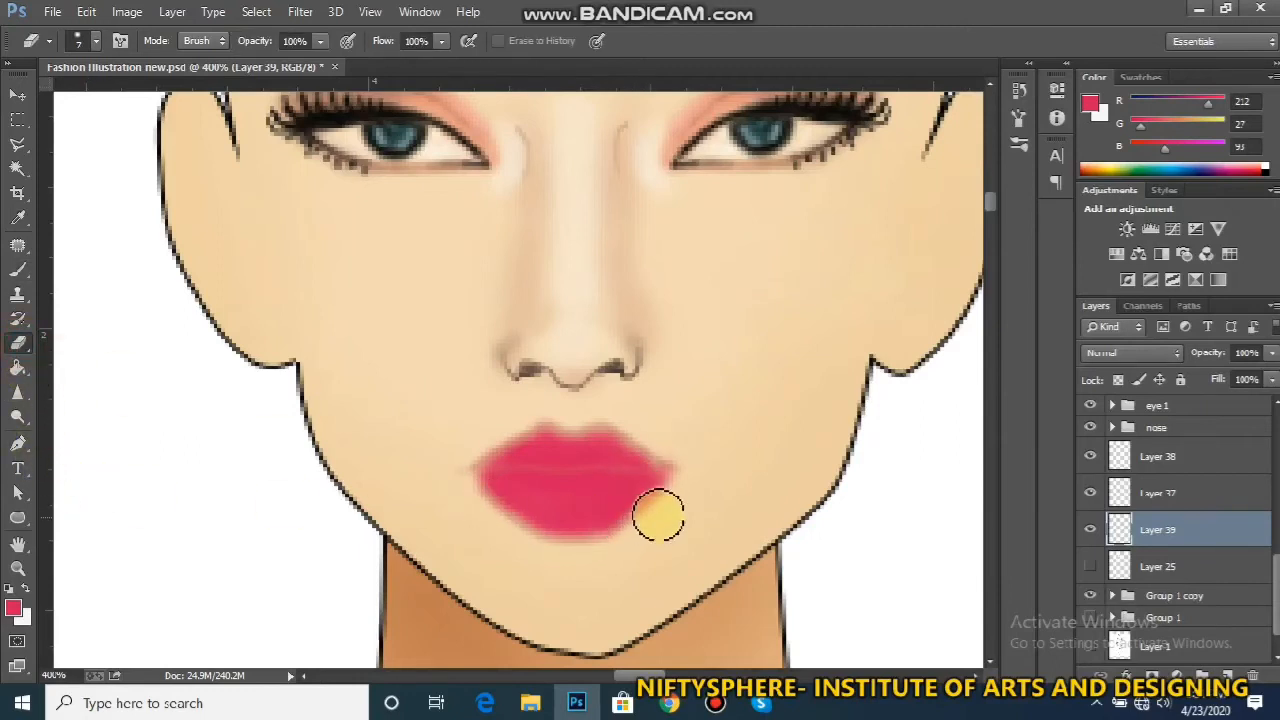
drag(675, 497, 689, 484)
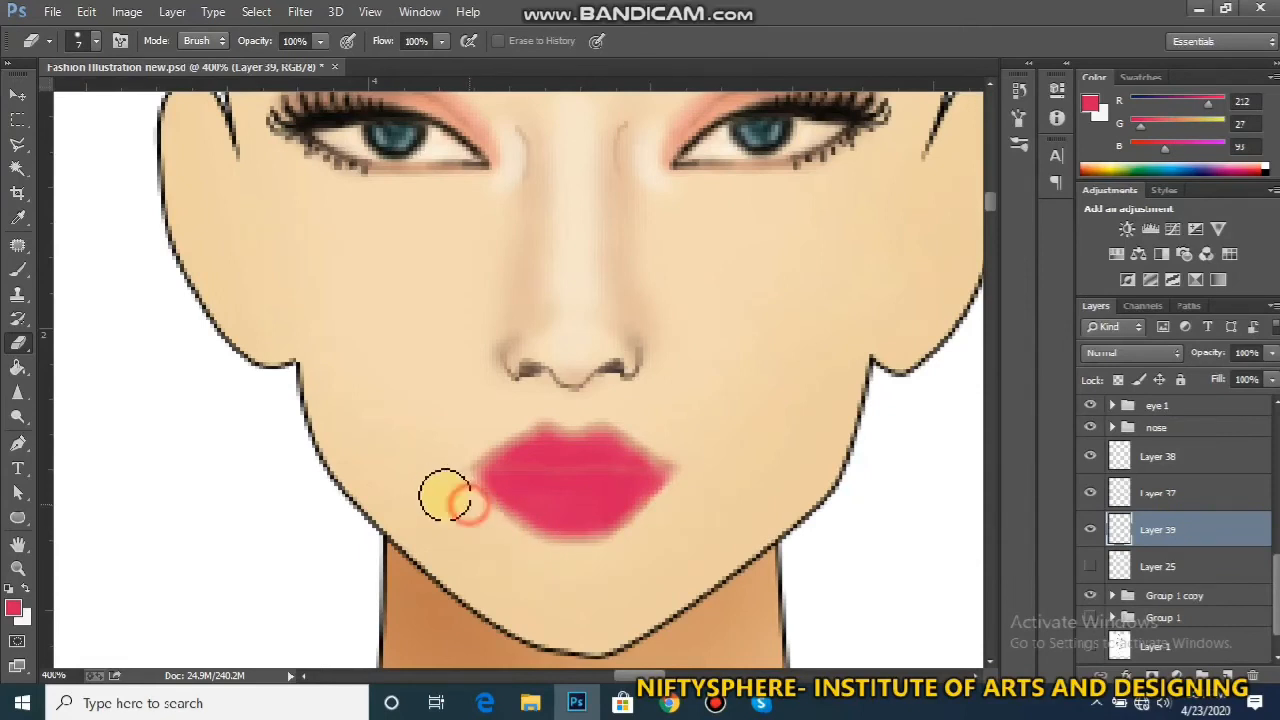
Create a new layer above the lip colour on Layer 39 and clip it to that layer
key(ctrl+shift+n)
key(Return)
drag(1212, 532, 1203, 540)
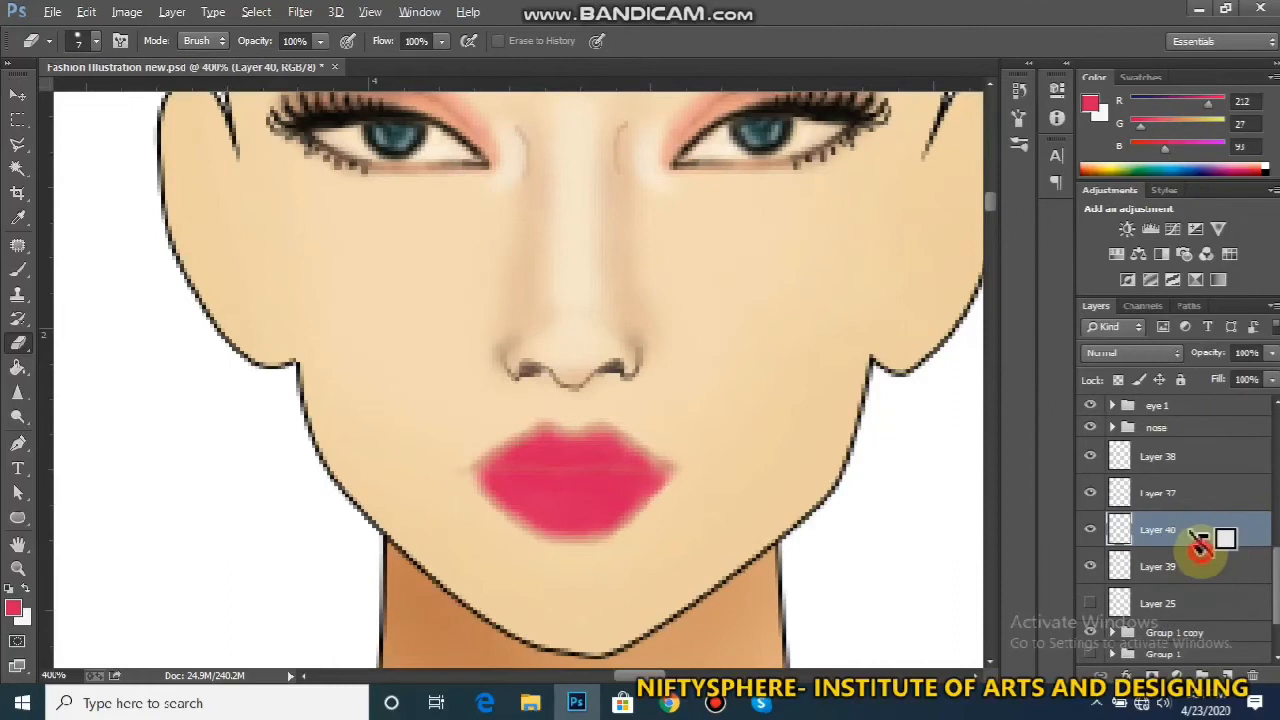
alt+click(1200, 545)
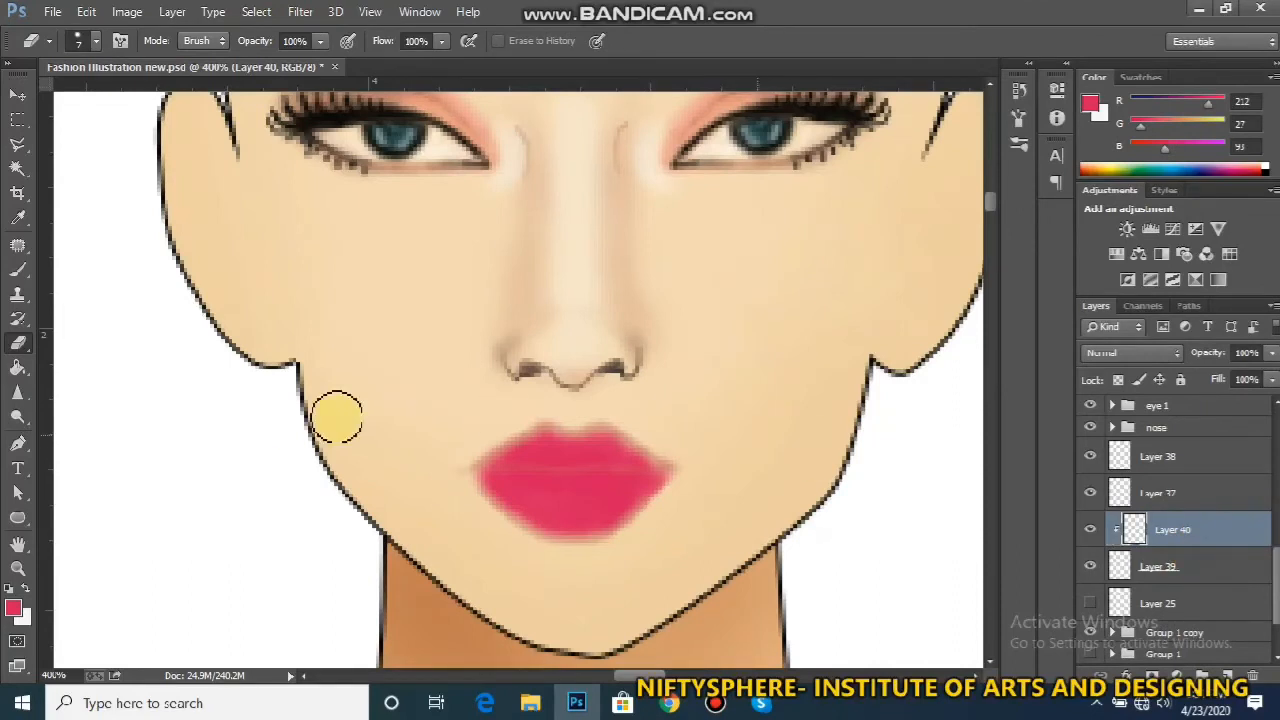
Mix a lighter pink, #e9598b, from the sampled lip colour as the foreground colour for the Brush
click(17, 271)
click(94, 42)
click(96, 44)
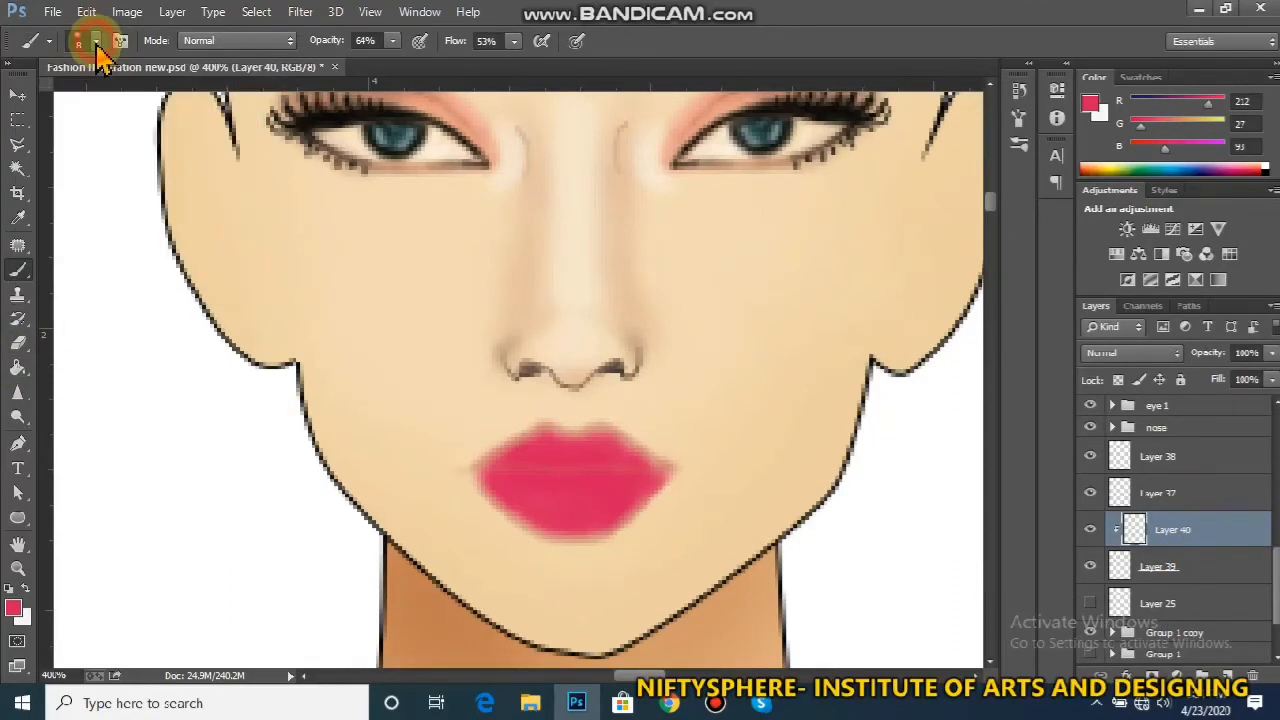
click(96, 44)
click(95, 43)
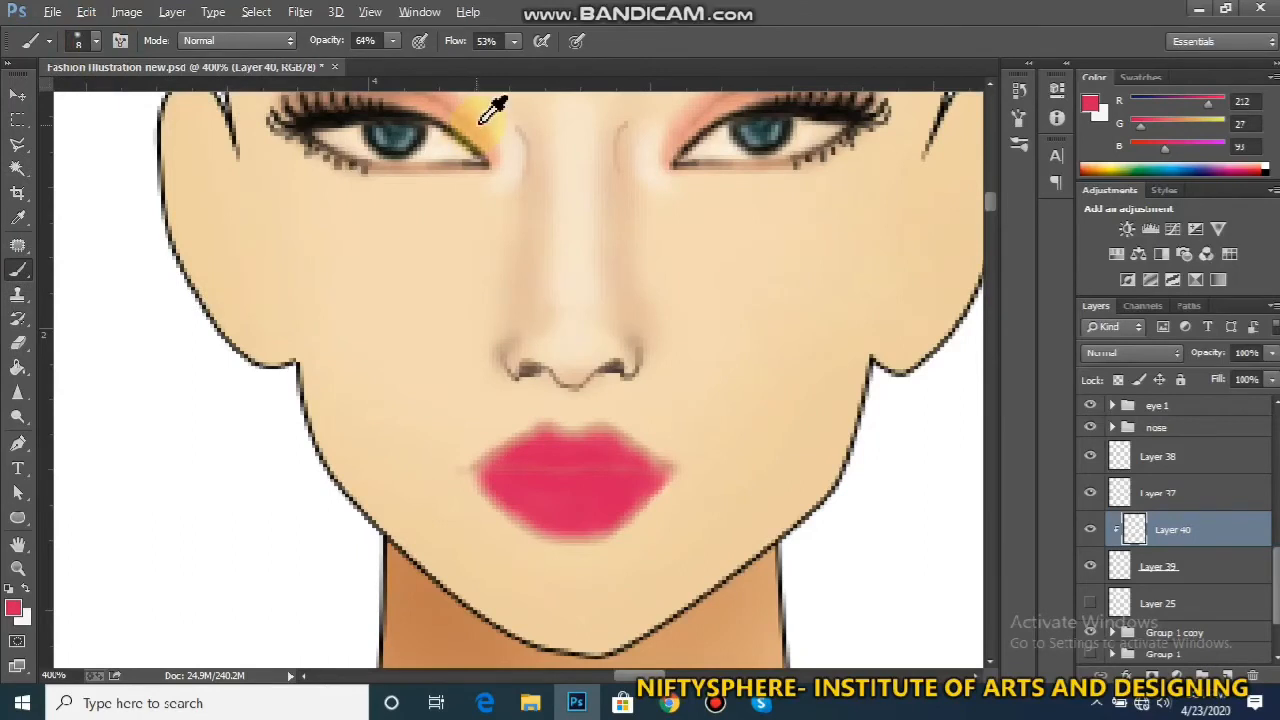
alt+click(540, 445)
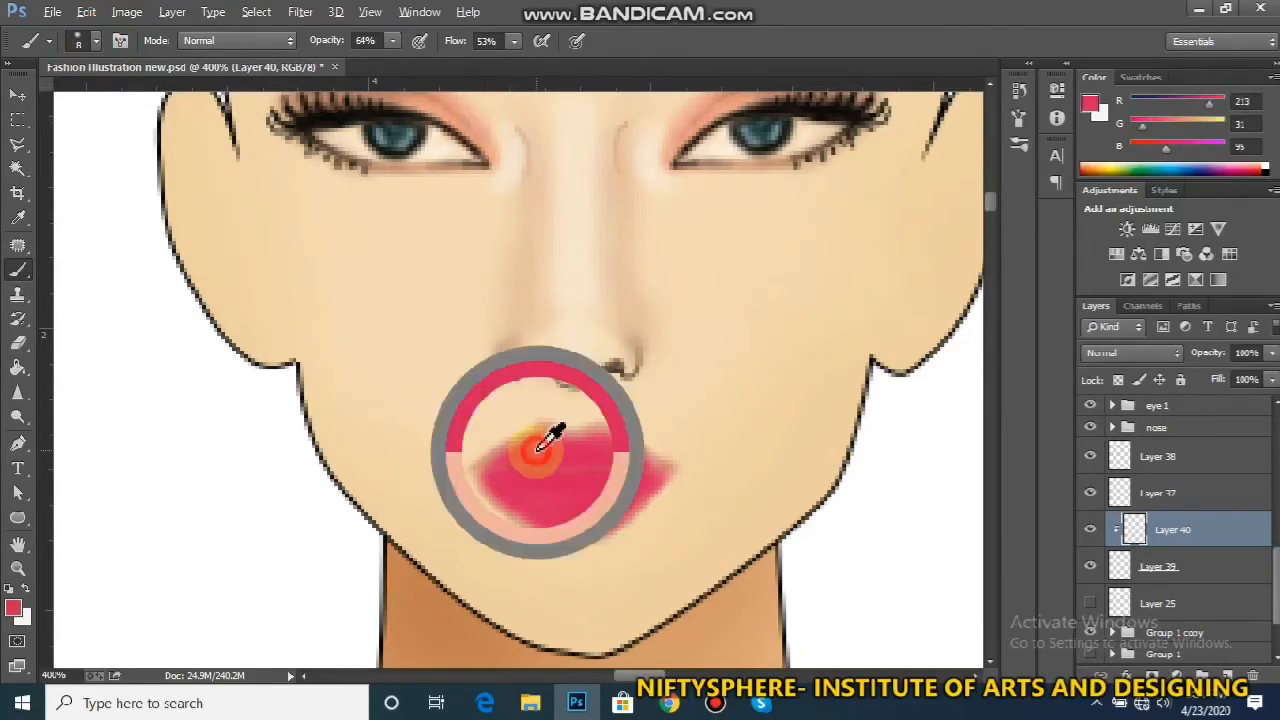
click(13, 607)
drag(952, 424, 980, 394)
click(1260, 364)
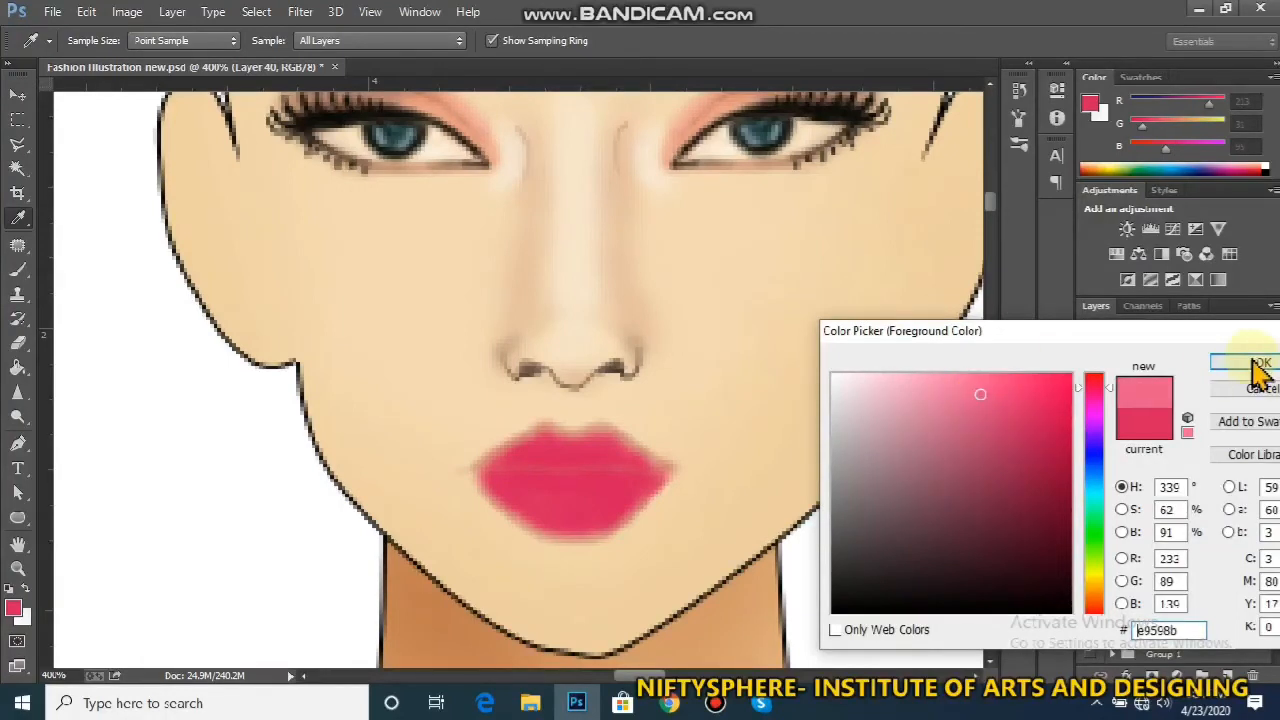
key(b)
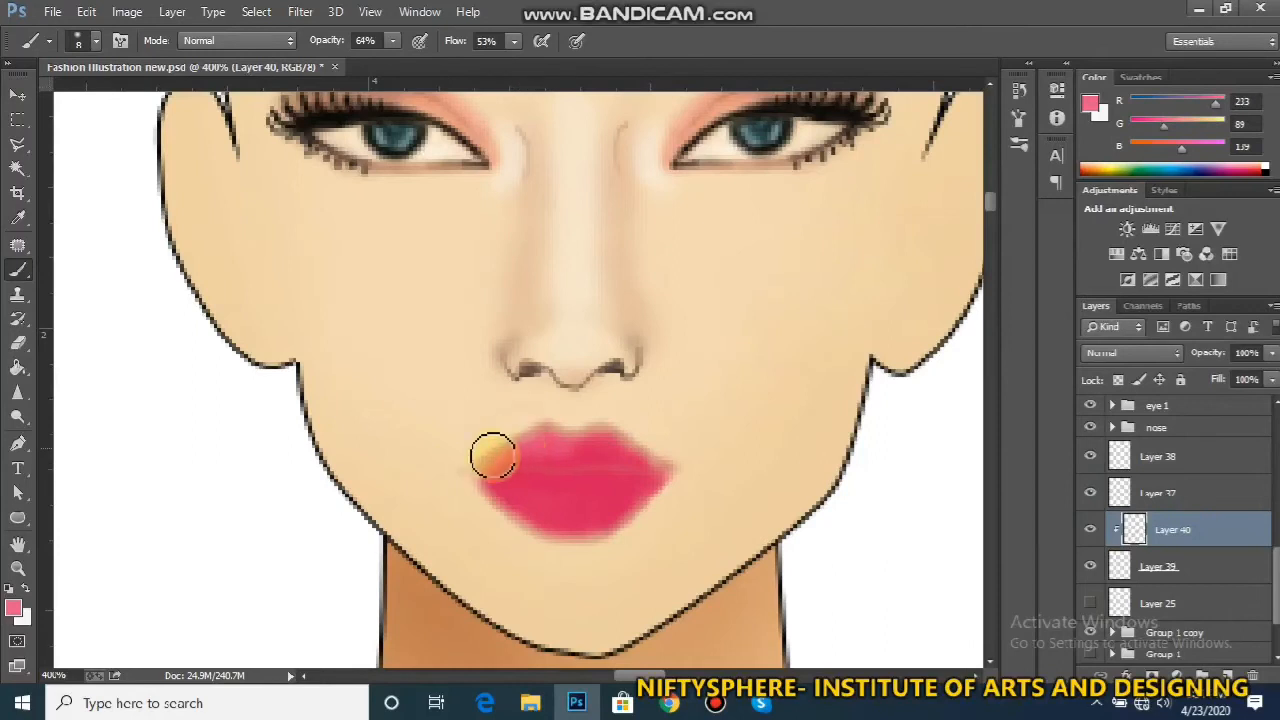
Brush lighter pink tones onto the upper lip and along the lower lip on the clipped layer
drag(596, 441, 634, 451)
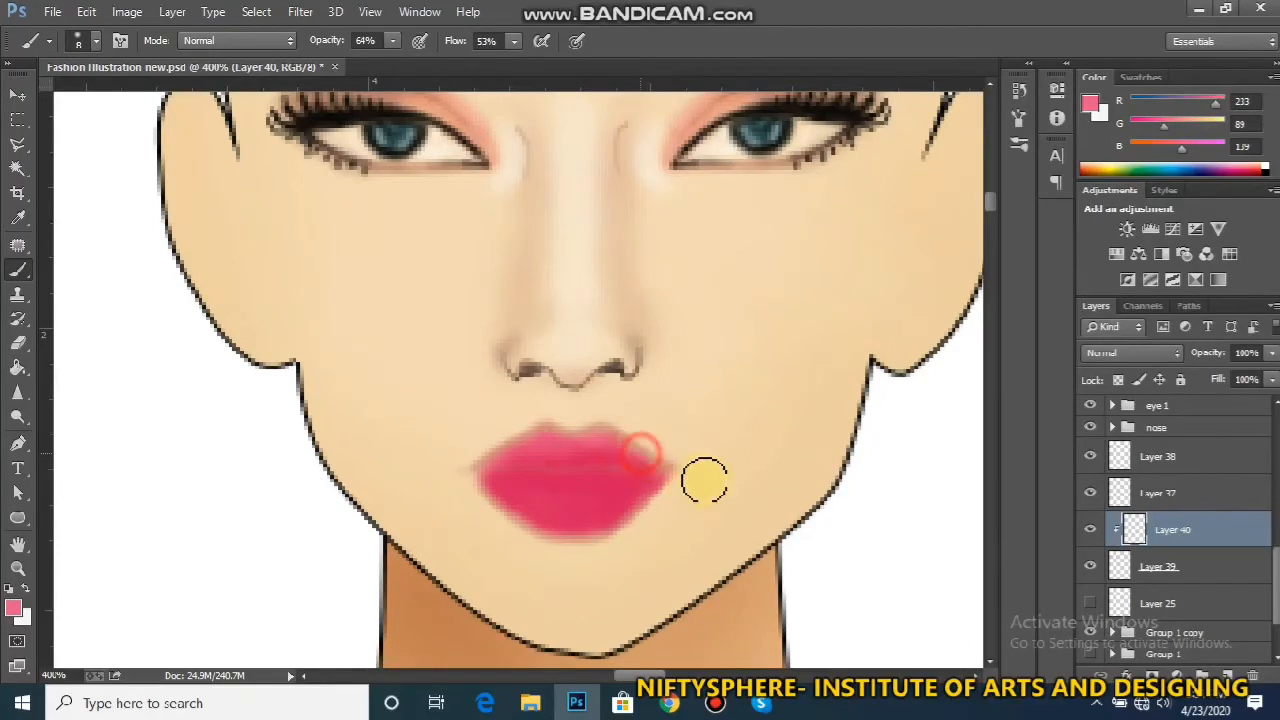
mouse_move(480, 491)
mouse_down()
mouse_move(543, 527)
mouse_move(495, 487)
mouse_move(548, 524)
mouse_move(511, 486)
mouse_move(485, 477)
mouse_move(561, 523)
mouse_move(526, 522)
mouse_move(591, 534)
mouse_up()
drag(513, 505, 588, 521)
drag(638, 487, 631, 489)
Paint the dividing line between the lips in very dark maroon (RGB 53, 2, 20) with a 4 px brush
alt+click(599, 483)
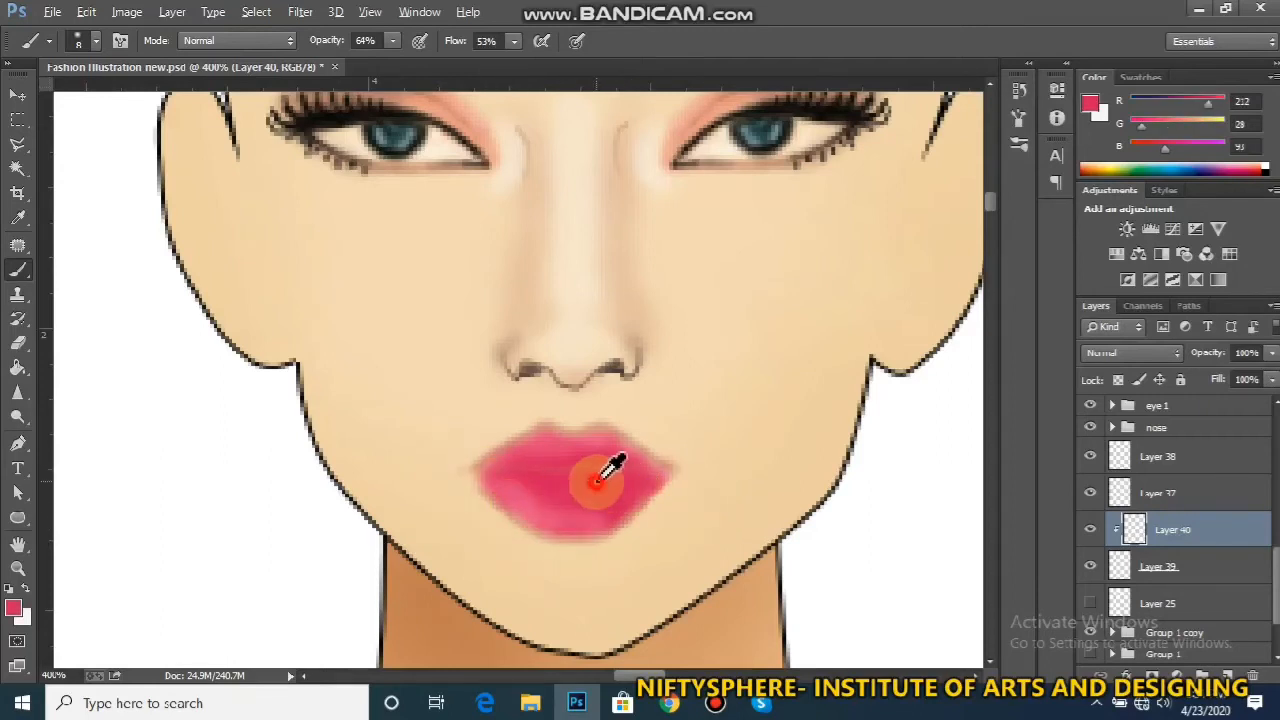
click(14, 605)
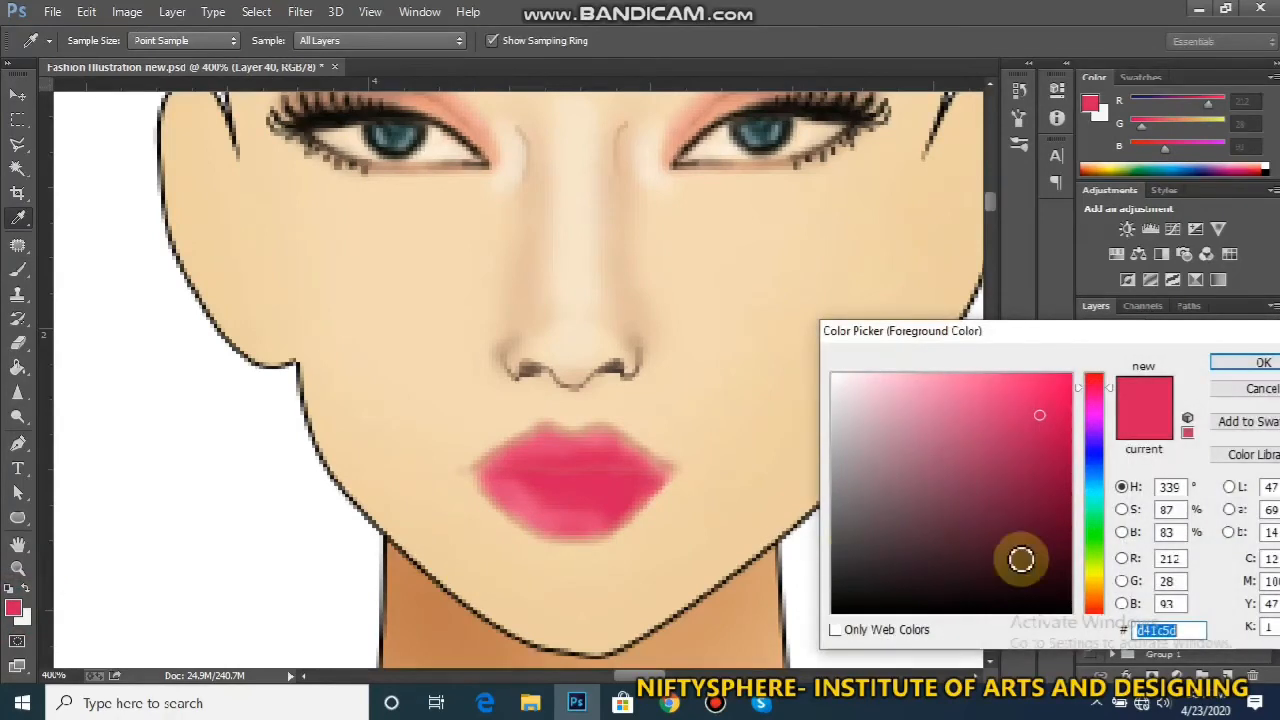
click(1060, 564)
click(1215, 362)
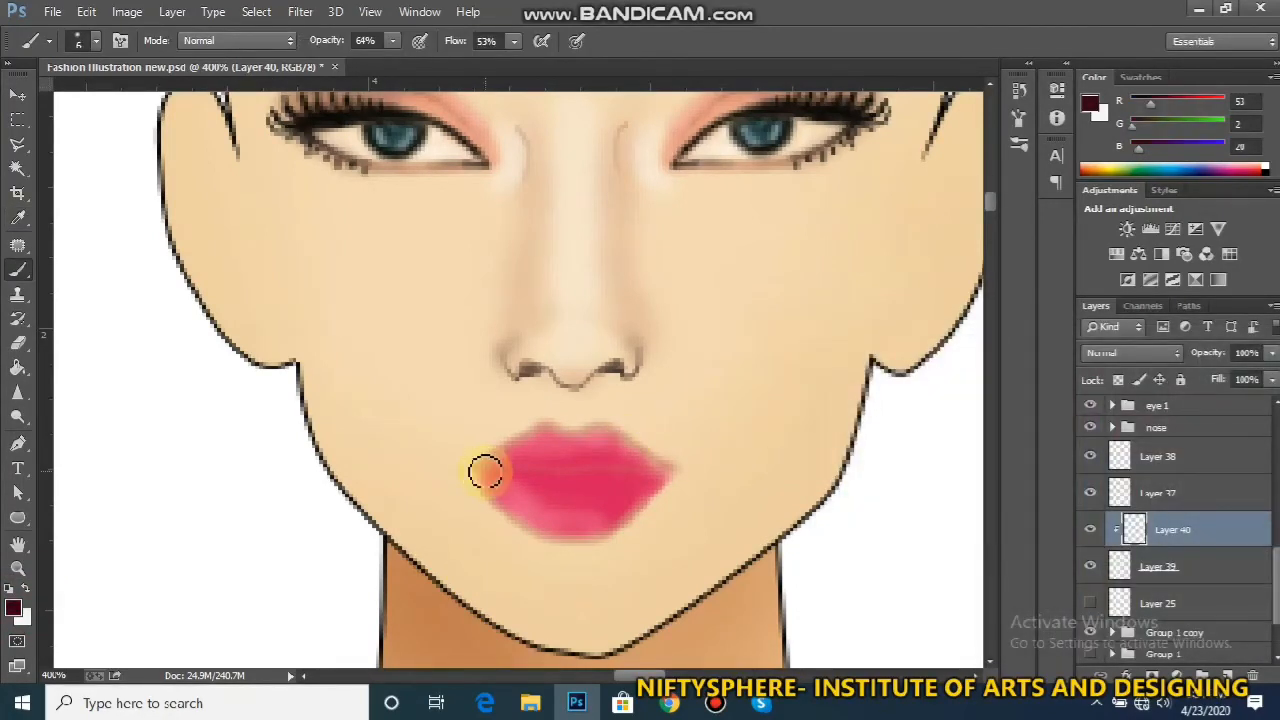
mouse_move(467, 471)
mouse_down()
mouse_move(540, 458)
mouse_move(634, 469)
mouse_move(491, 466)
mouse_move(655, 471)
mouse_move(478, 471)
mouse_up()
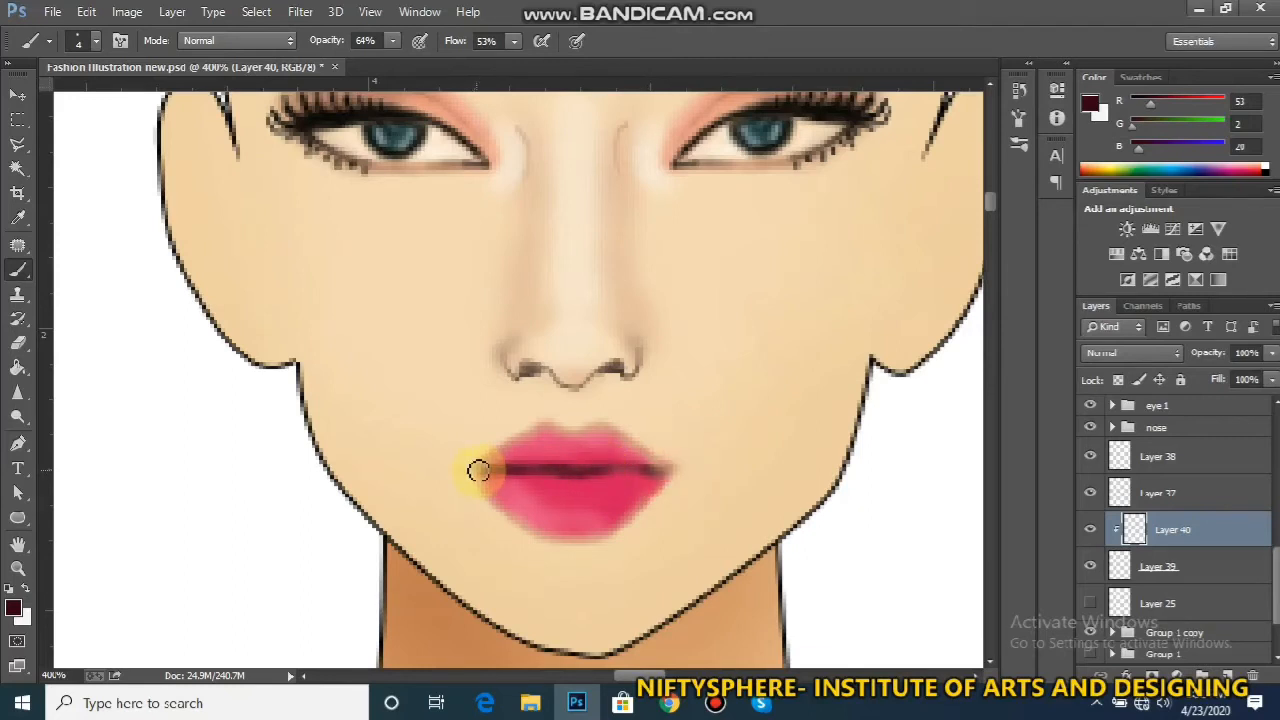
Shade the lower lip's bottom edge and the upper lip with deep crimson (RGB 150, 14, 62)
drag(511, 514, 578, 528)
click(14, 608)
drag(970, 442, 1041, 480)
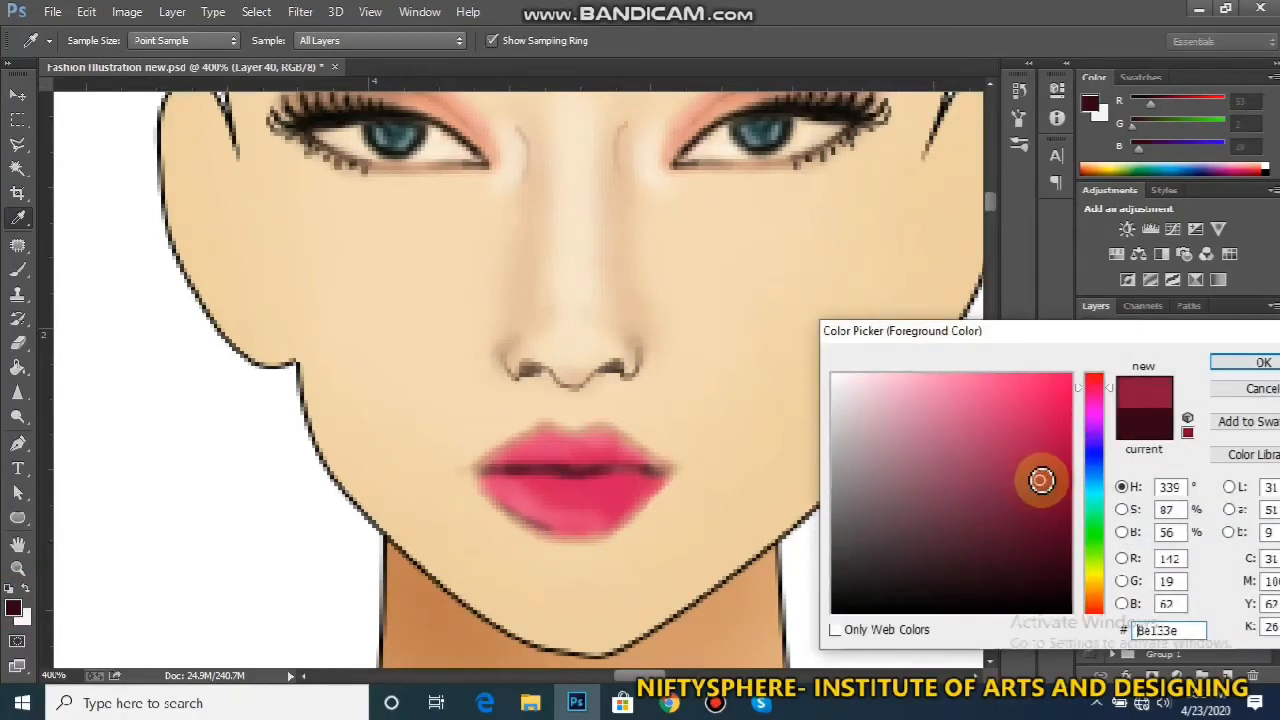
click(1240, 363)
mouse_move(491, 500)
mouse_down()
mouse_move(526, 526)
mouse_move(508, 508)
mouse_move(601, 533)
mouse_move(535, 523)
mouse_move(594, 530)
mouse_move(584, 534)
mouse_move(517, 524)
mouse_move(621, 511)
mouse_up()
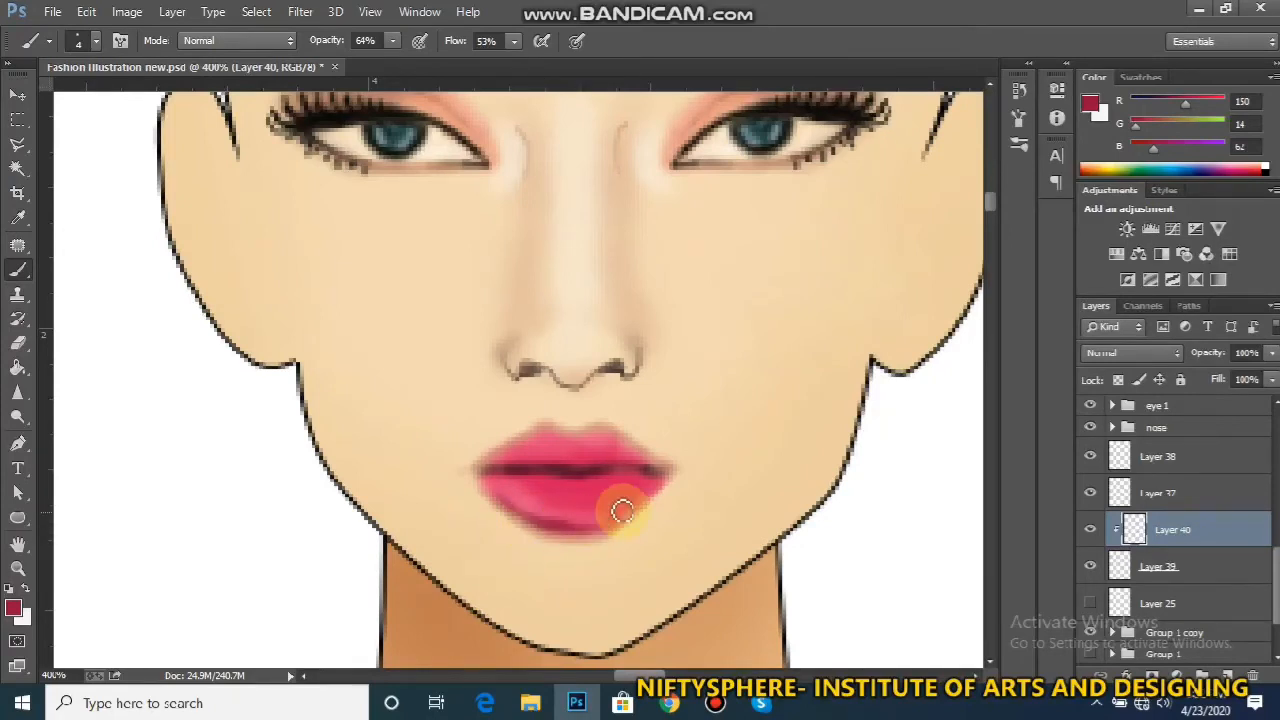
mouse_move(554, 427)
mouse_down()
mouse_move(591, 437)
mouse_move(517, 434)
mouse_move(508, 449)
mouse_move(617, 426)
mouse_move(554, 474)
mouse_move(584, 474)
mouse_move(520, 471)
mouse_move(663, 463)
mouse_up()
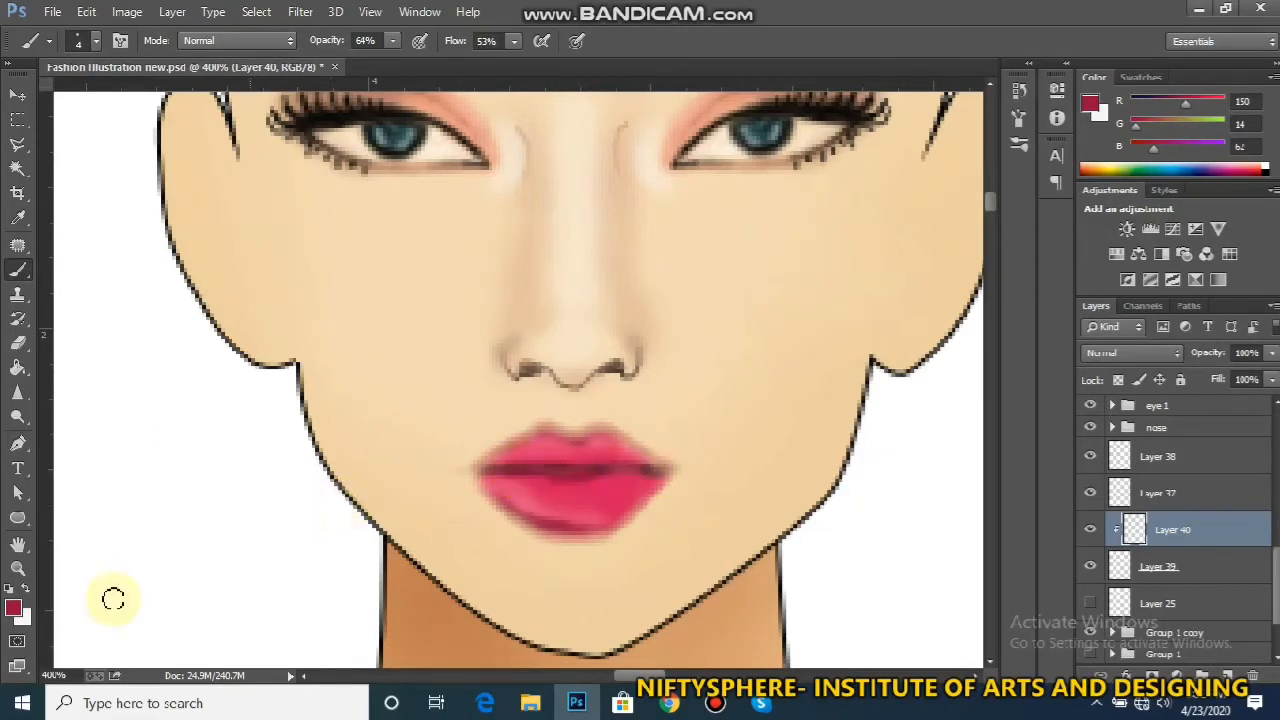
Set the foreground colour to vivid pink (RGB 244, 11, 143) and brush it over the middle of the lower lip
click(15, 607)
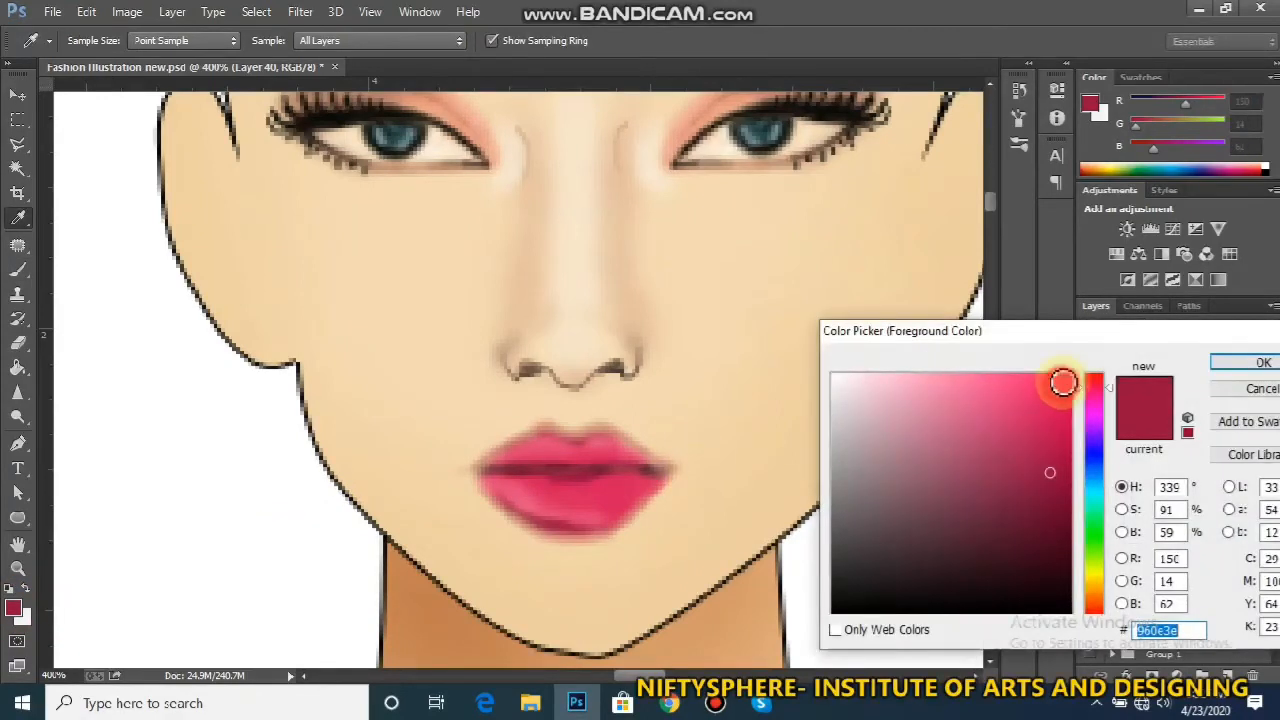
click(1063, 382)
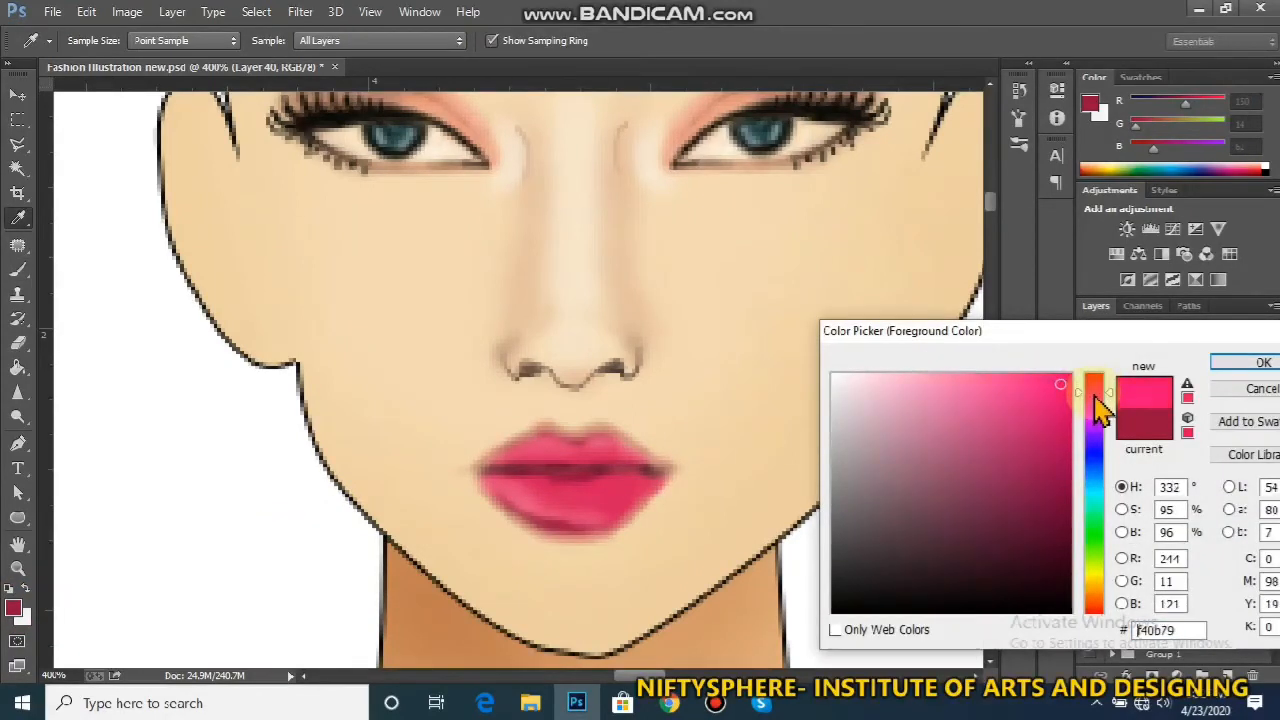
click(1240, 362)
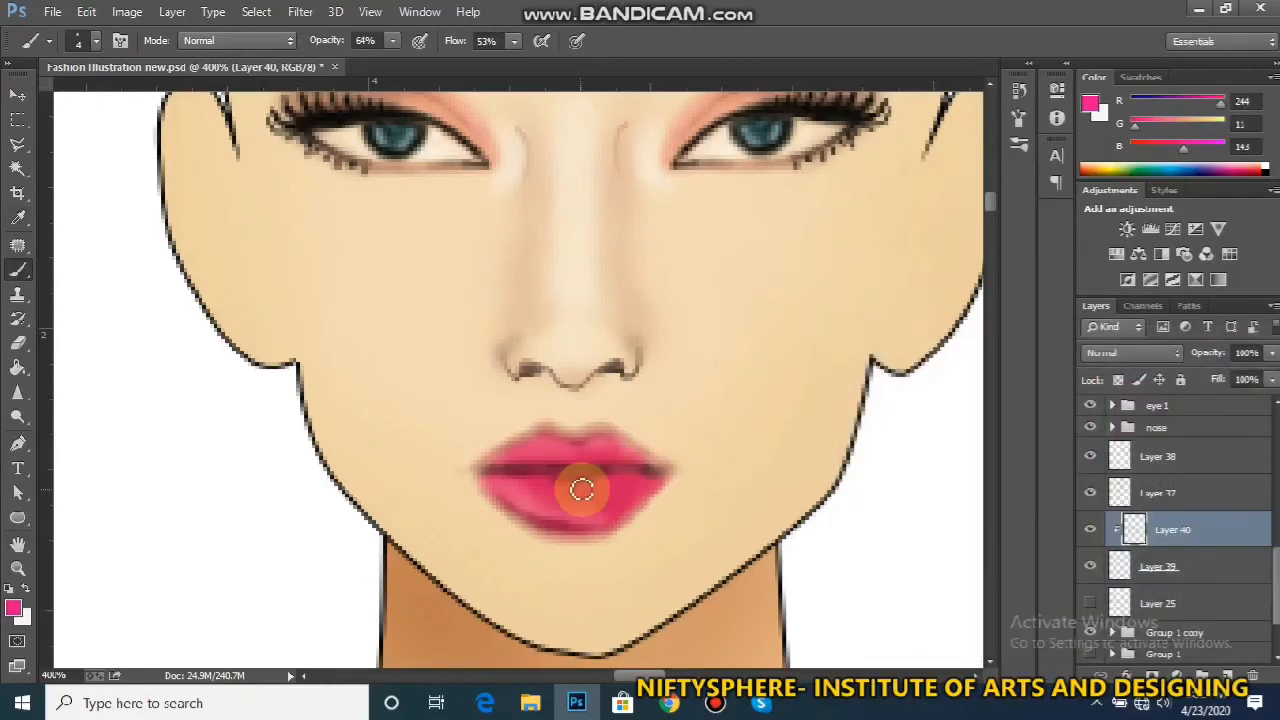
mouse_move(590, 492)
mouse_down()
mouse_move(656, 482)
mouse_move(602, 494)
mouse_move(641, 442)
mouse_move(468, 459)
mouse_move(533, 446)
mouse_move(503, 491)
mouse_move(578, 476)
mouse_move(473, 471)
mouse_move(690, 470)
mouse_move(538, 502)
mouse_move(614, 500)
mouse_up()
Add white highlights to the upper and lower lips, and blend them with pink sampled from the lower lip using a 10 px brush
alt+click(937, 514)
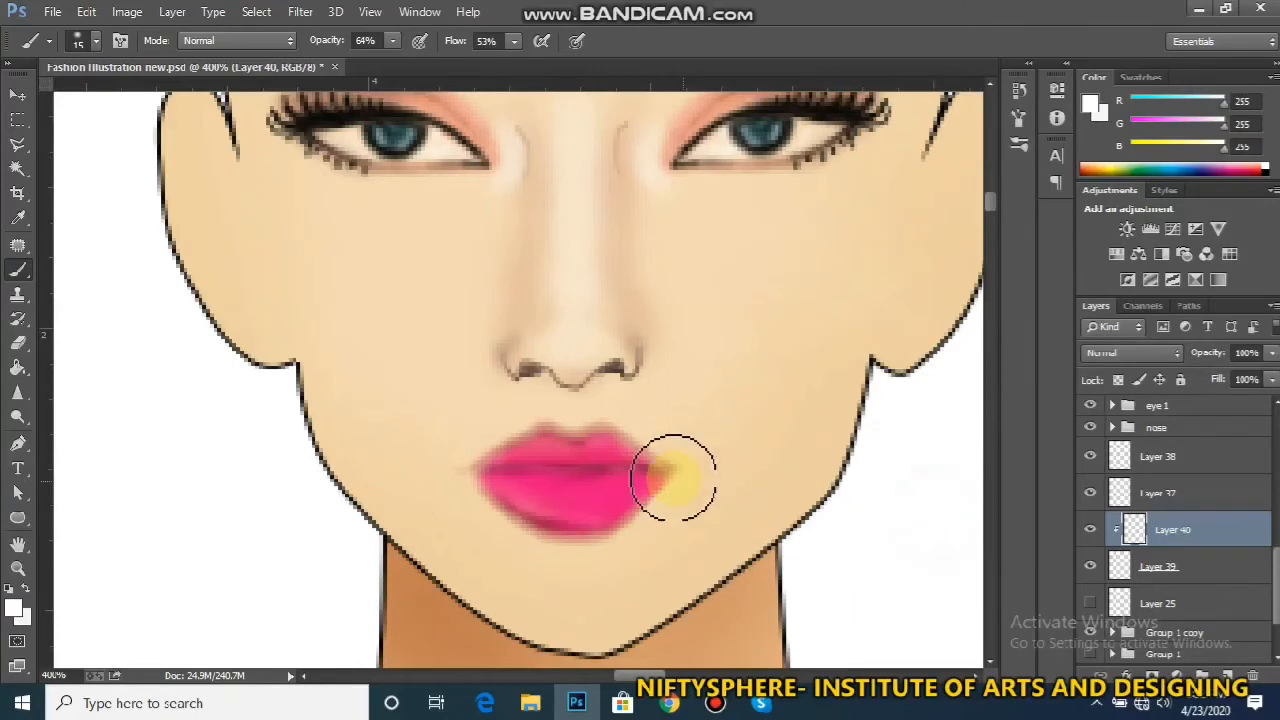
mouse_move(647, 477)
mouse_down()
mouse_move(617, 463)
mouse_move(535, 487)
mouse_move(561, 505)
mouse_move(527, 497)
mouse_move(575, 505)
mouse_move(514, 486)
mouse_move(625, 471)
mouse_move(595, 450)
mouse_move(603, 442)
mouse_move(631, 451)
mouse_move(519, 473)
mouse_move(512, 487)
mouse_move(579, 511)
mouse_move(609, 491)
mouse_up()
alt+click(602, 501)
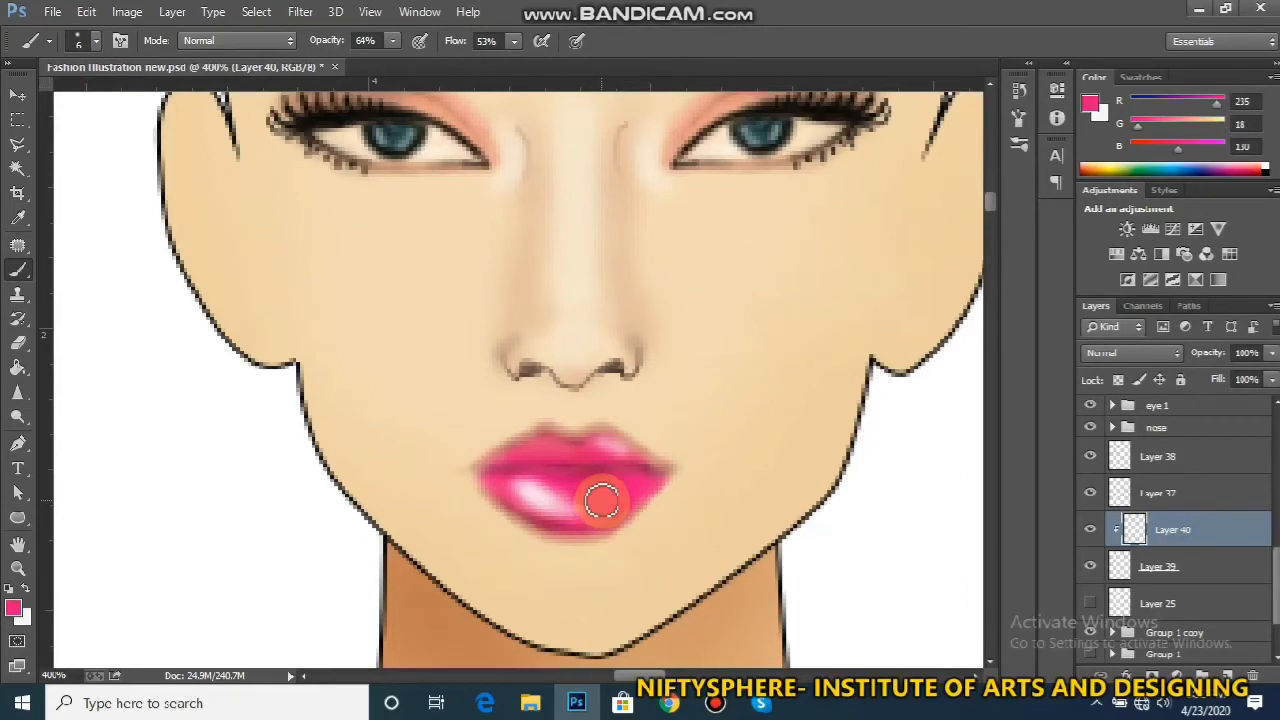
key(bracketright)
key(bracketleft)
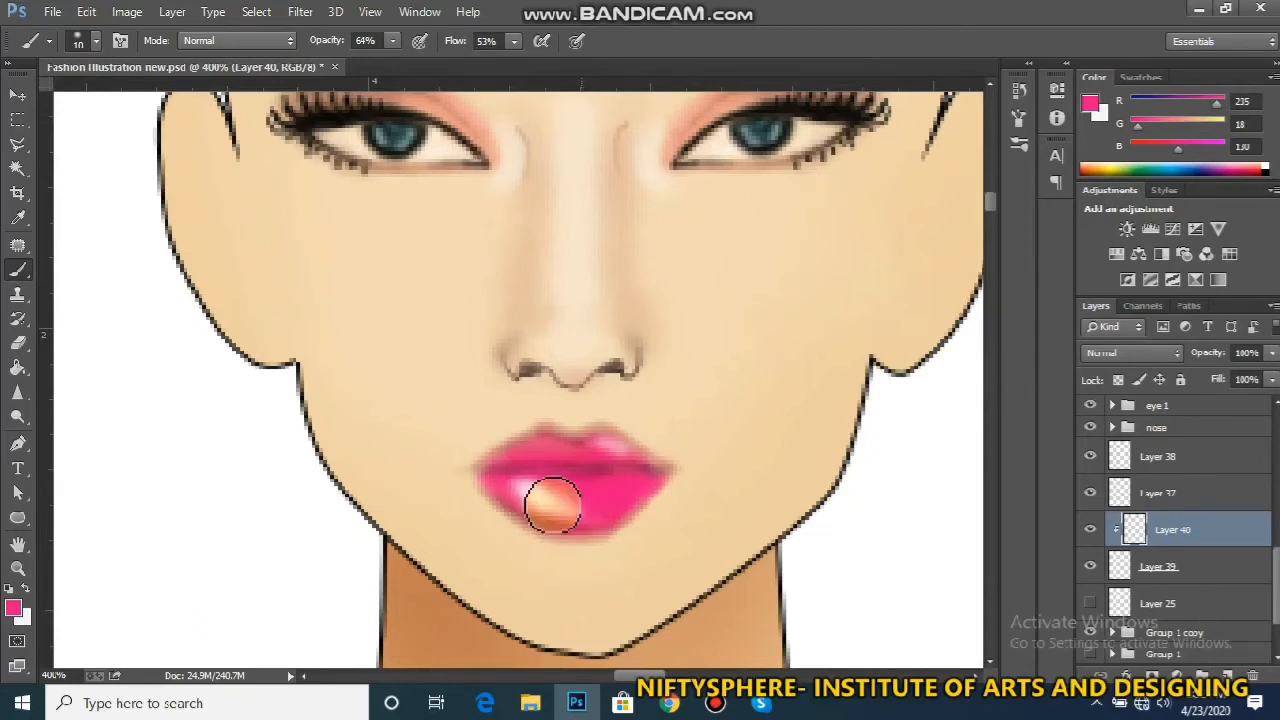
mouse_move(529, 491)
mouse_down()
mouse_move(586, 501)
mouse_move(537, 488)
mouse_move(659, 482)
mouse_move(620, 459)
mouse_move(513, 475)
mouse_move(684, 508)
mouse_move(549, 487)
mouse_move(683, 487)
mouse_up()
click(609, 451)
Retouch the lower lip with the sampled vivid pink, and make the base lip colour layer, Layer 39, active
key(ctrl+minus)
key(ctrl+minus)
key(ctrl+minus)
key(ctrl+minus)
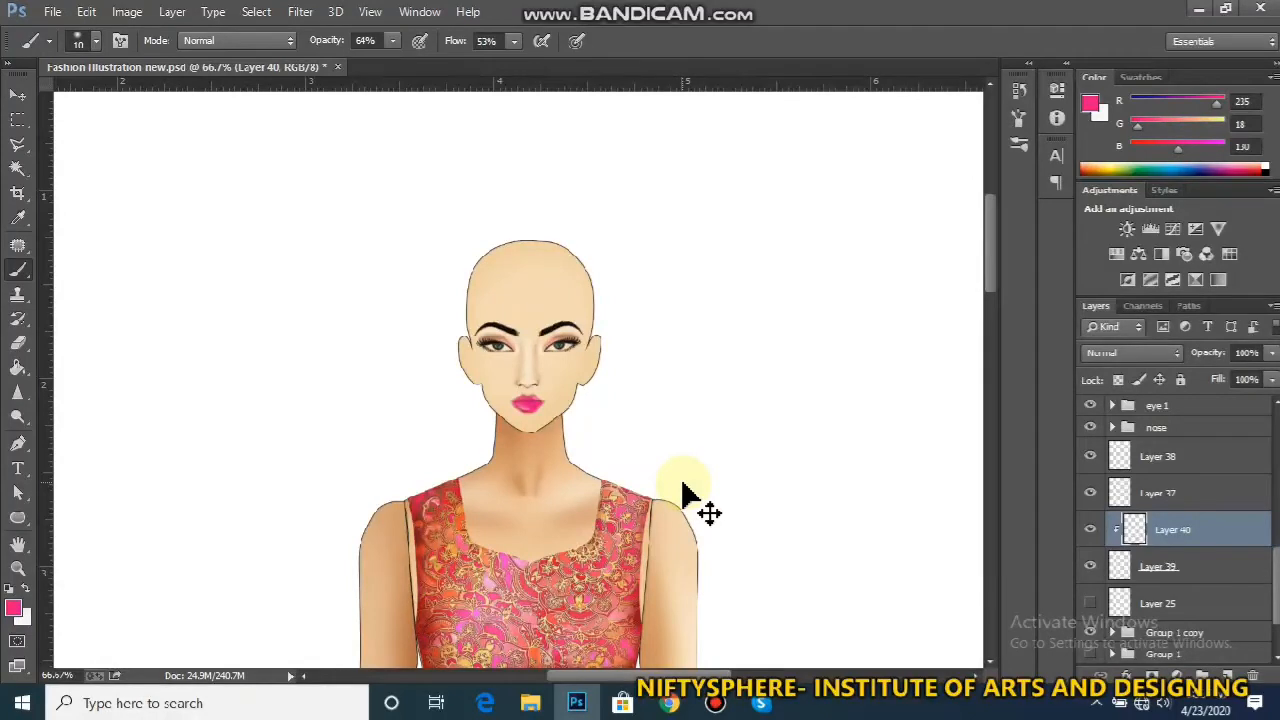
key(ctrl+plus)
key(ctrl+plus)
key(ctrl+plus)
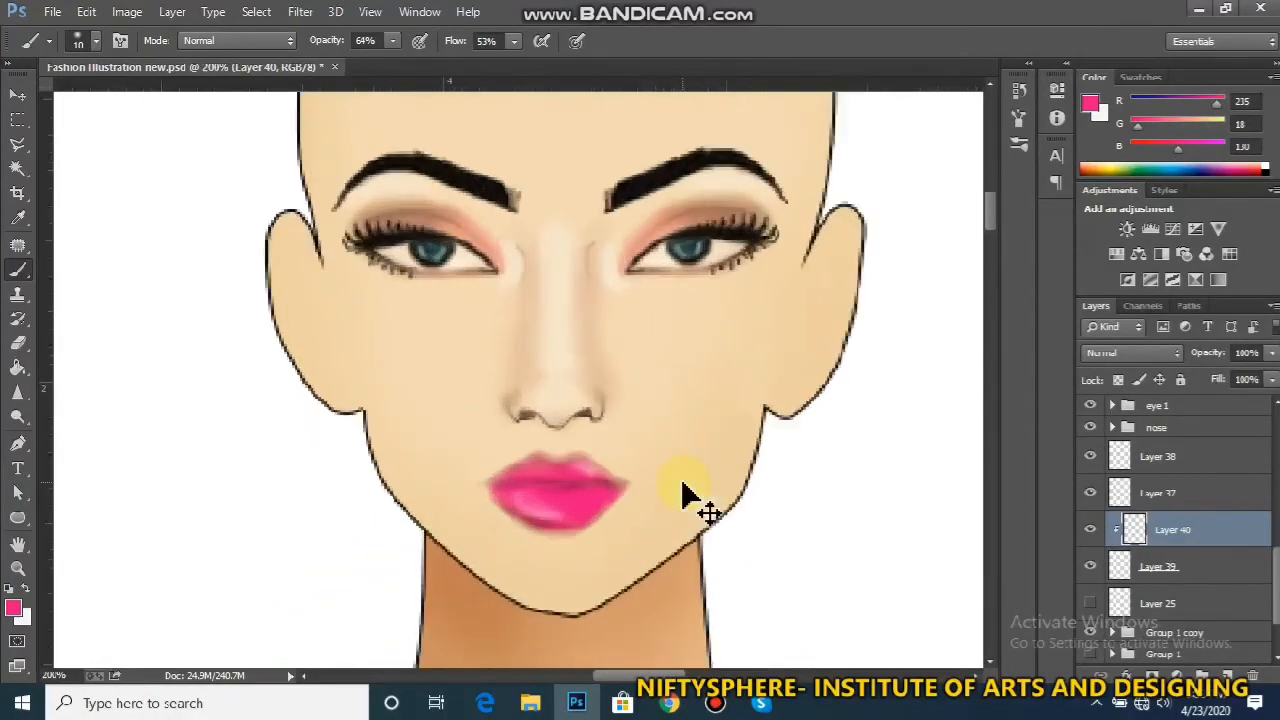
click(591, 507)
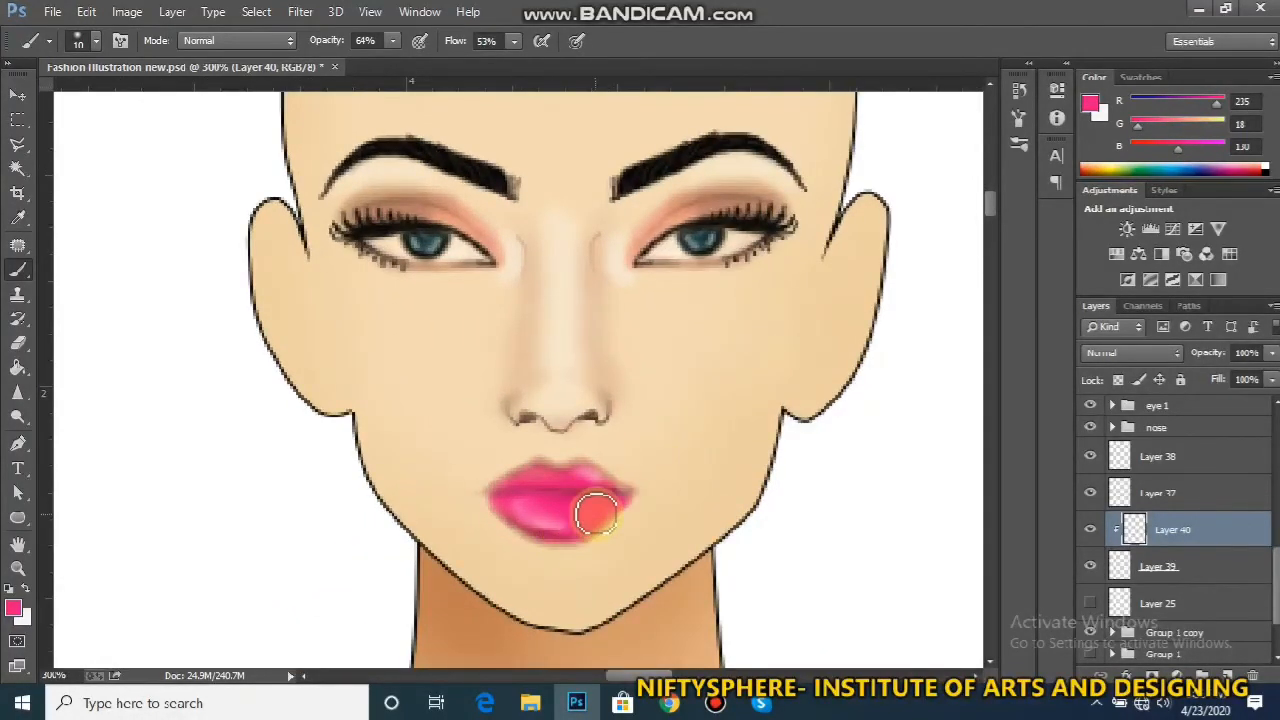
click(1180, 567)
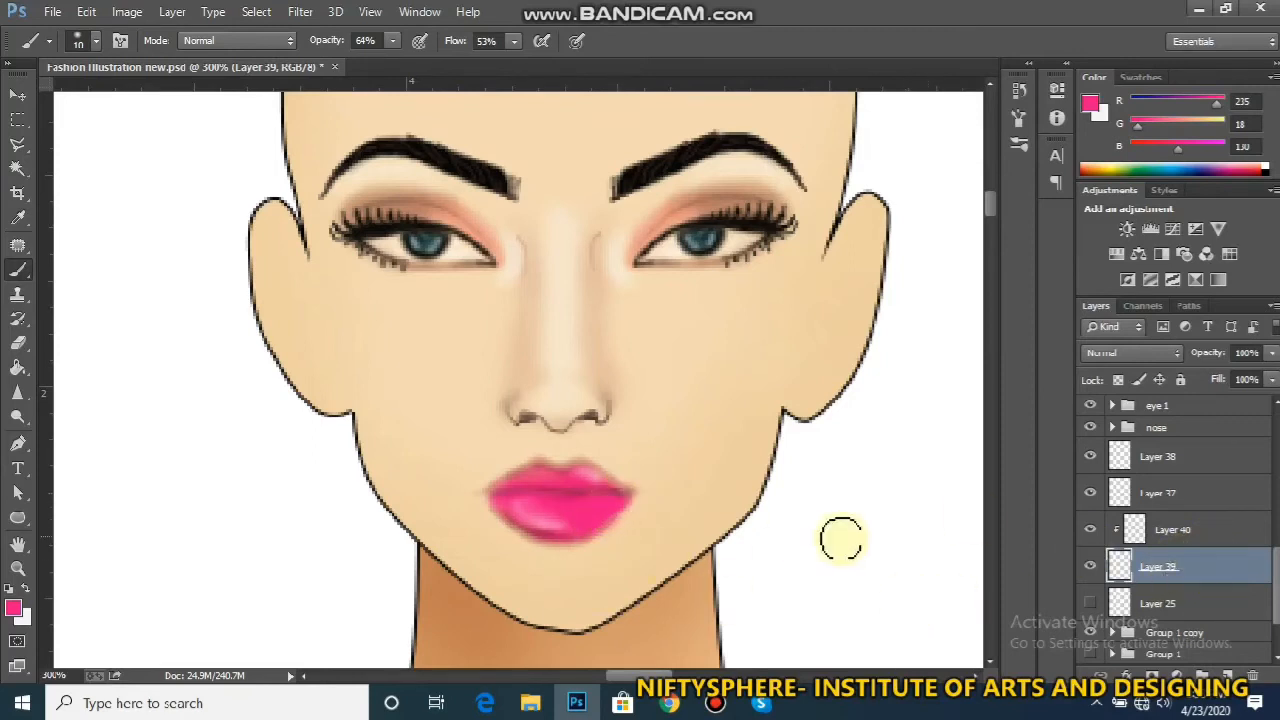
On the clipped Layer 40, soften the lower lip's middle with lighter pink (RGB 240, 119, 173) sampled from its highlight
click(1200, 528)
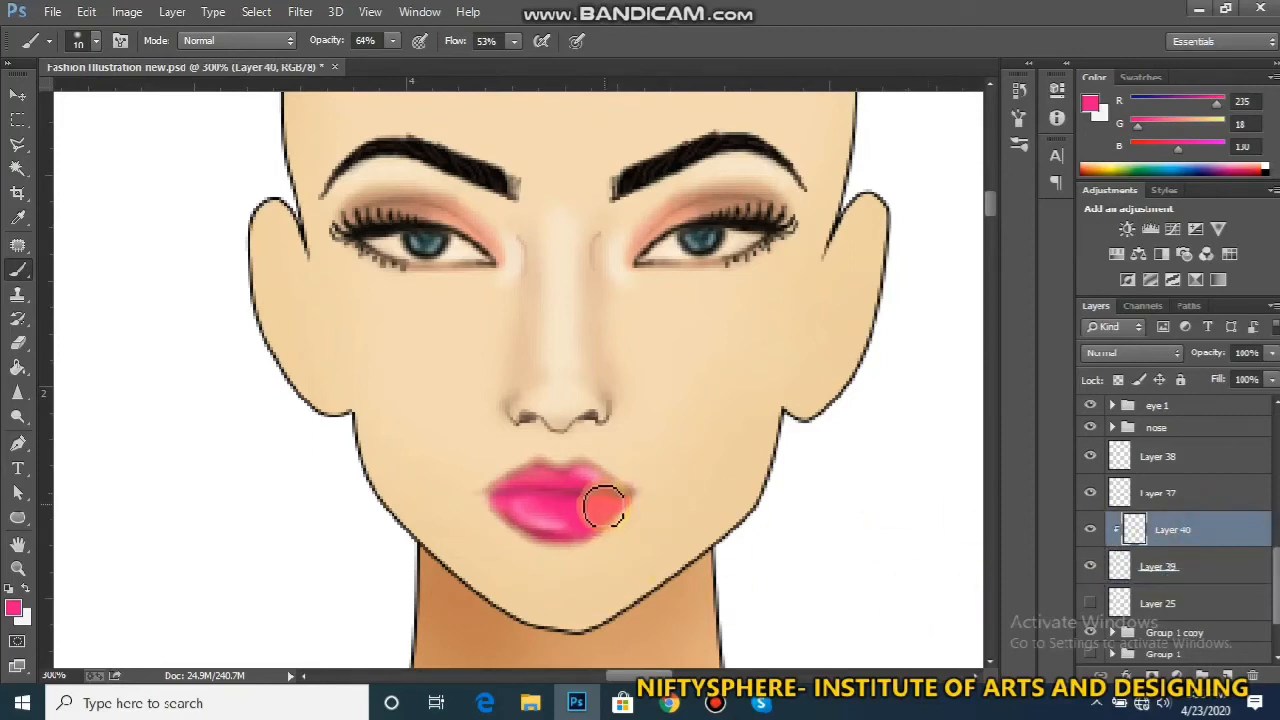
alt+click(557, 506)
mouse_move(557, 506)
mouse_down()
mouse_move(608, 507)
mouse_move(557, 535)
mouse_move(578, 522)
mouse_move(530, 522)
mouse_move(599, 507)
mouse_move(543, 520)
mouse_up()
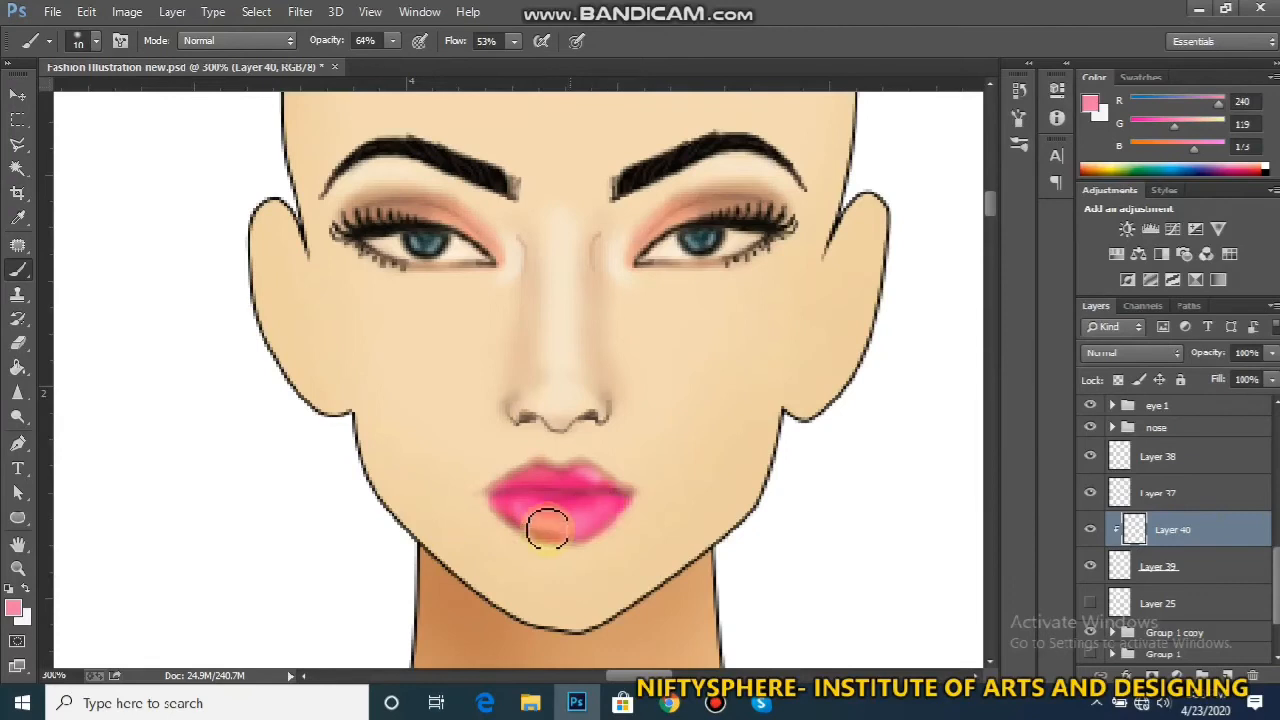
Examine the painted lips against the whole figure, and return to a close view of the face
key(ctrl+minus)
key(ctrl+minus)
key(ctrl+minus)
key(ctrl+minus)
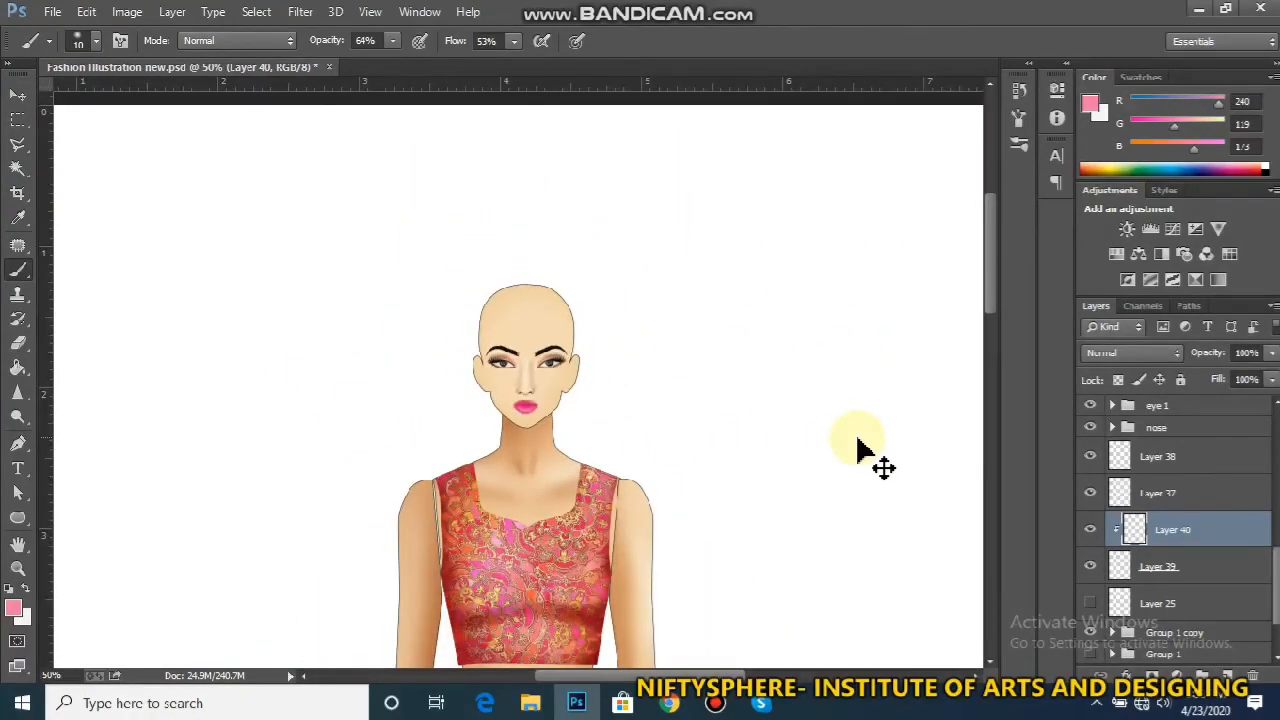
key(ctrl+minus)
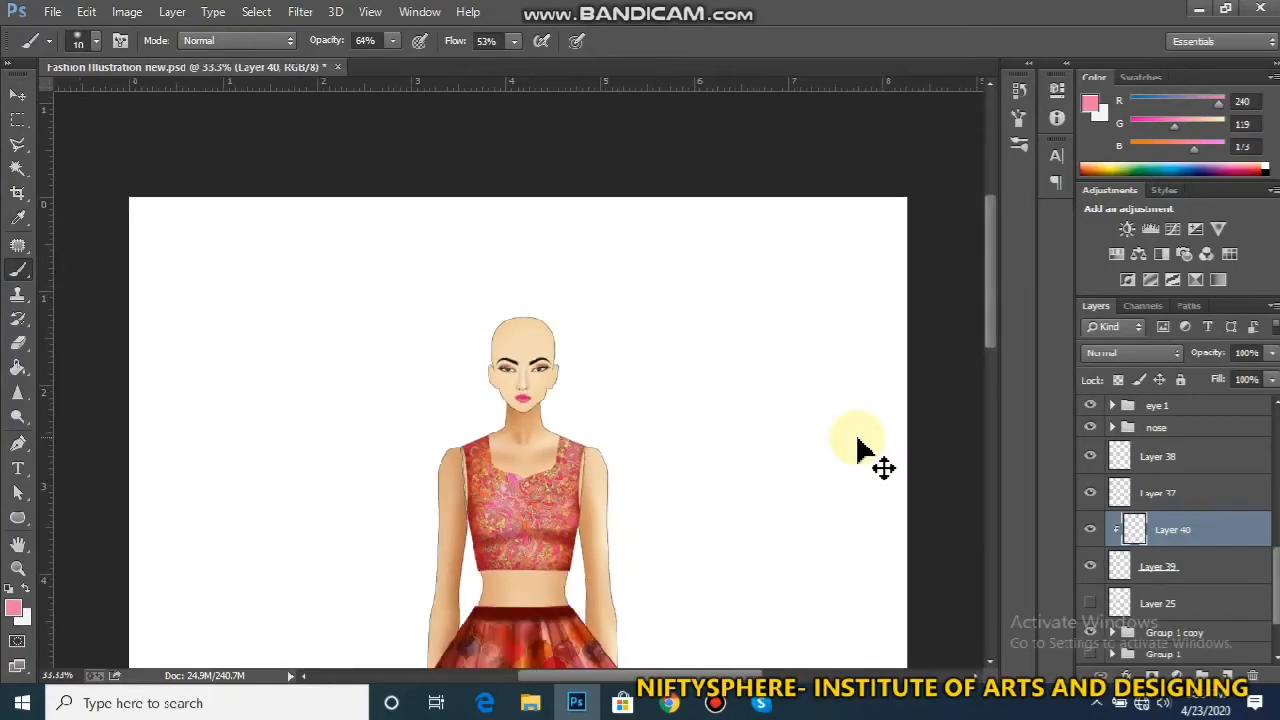
key(ctrl+plus)
key(ctrl+plus)
key(ctrl+plus)
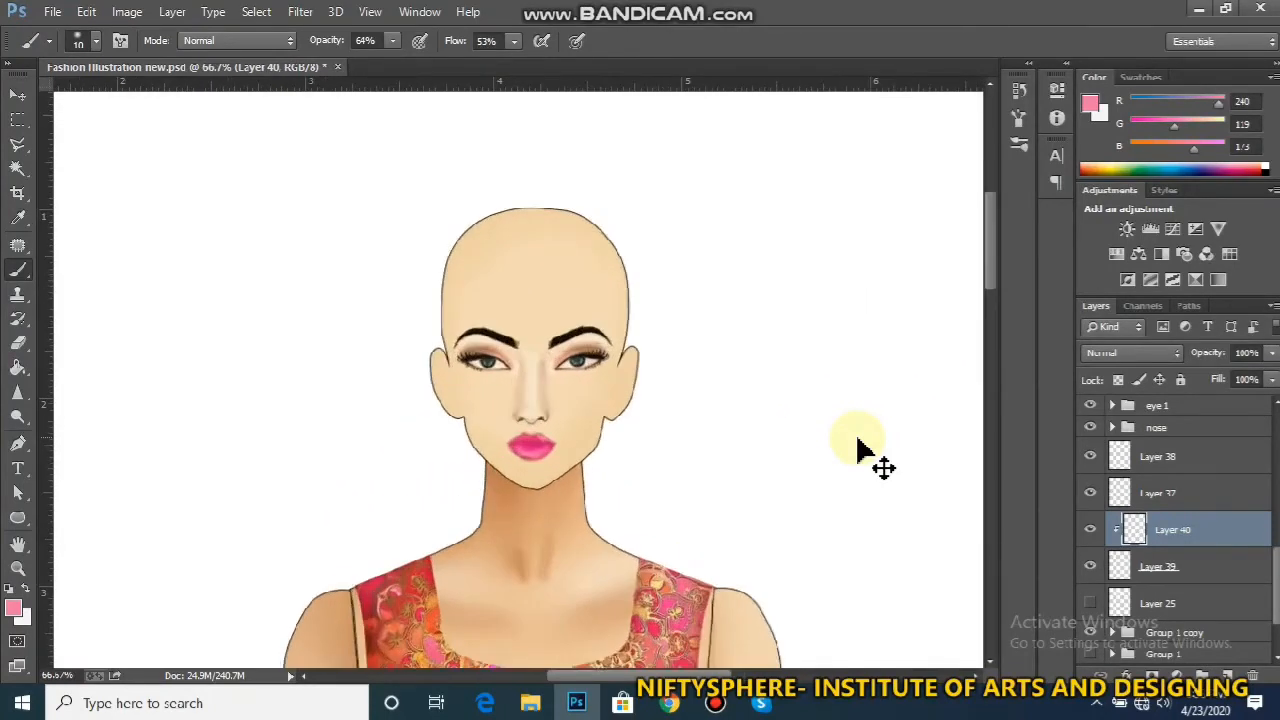
key(ctrl+plus)
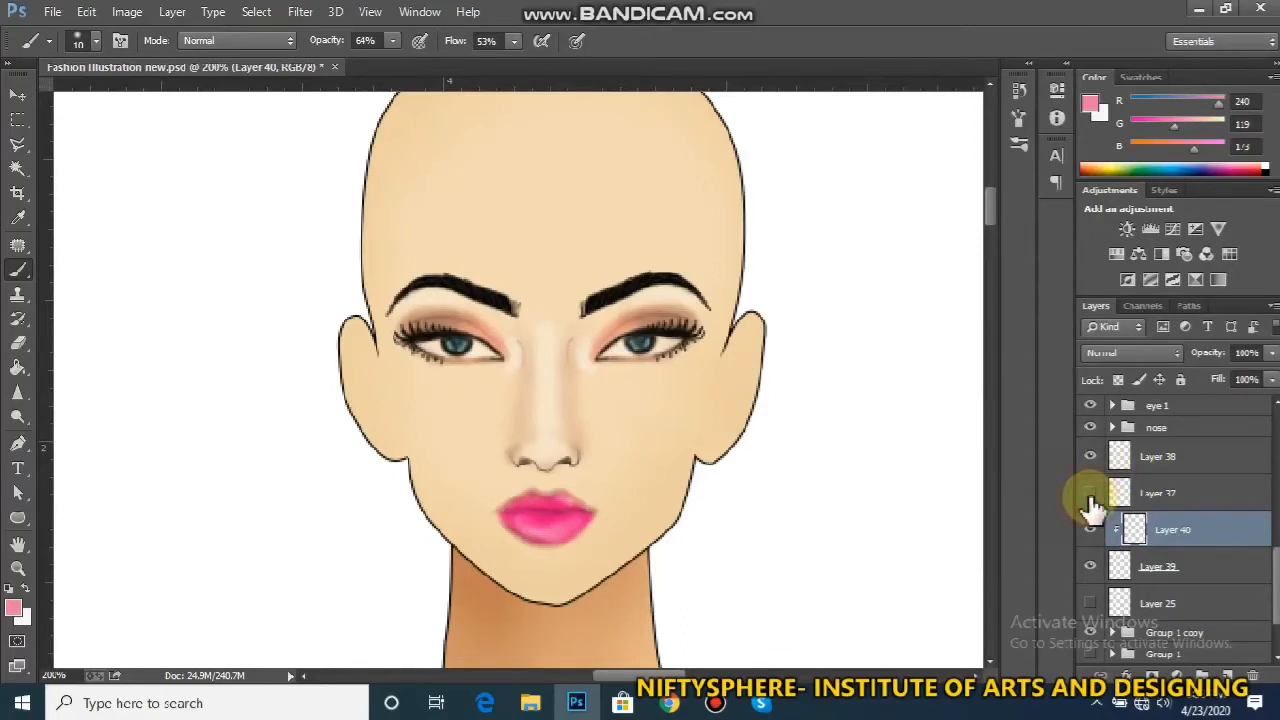
shift+click(1171, 468)
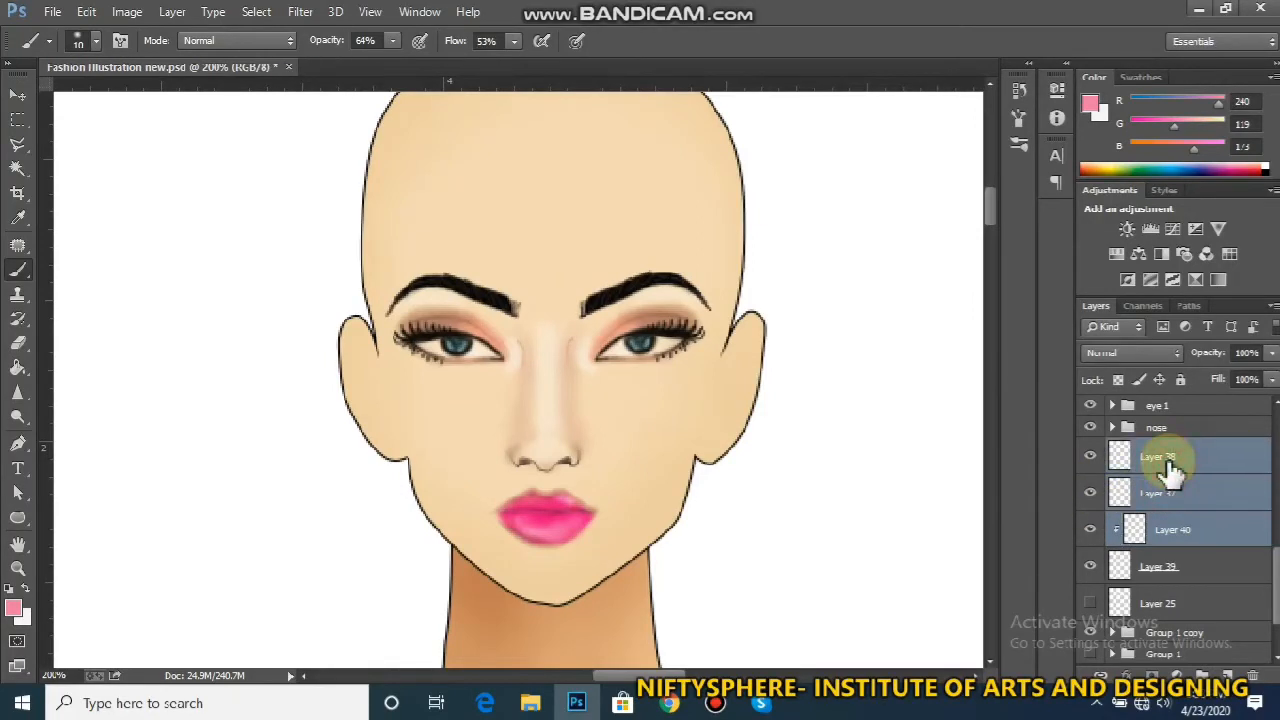
key(ctrl+g)
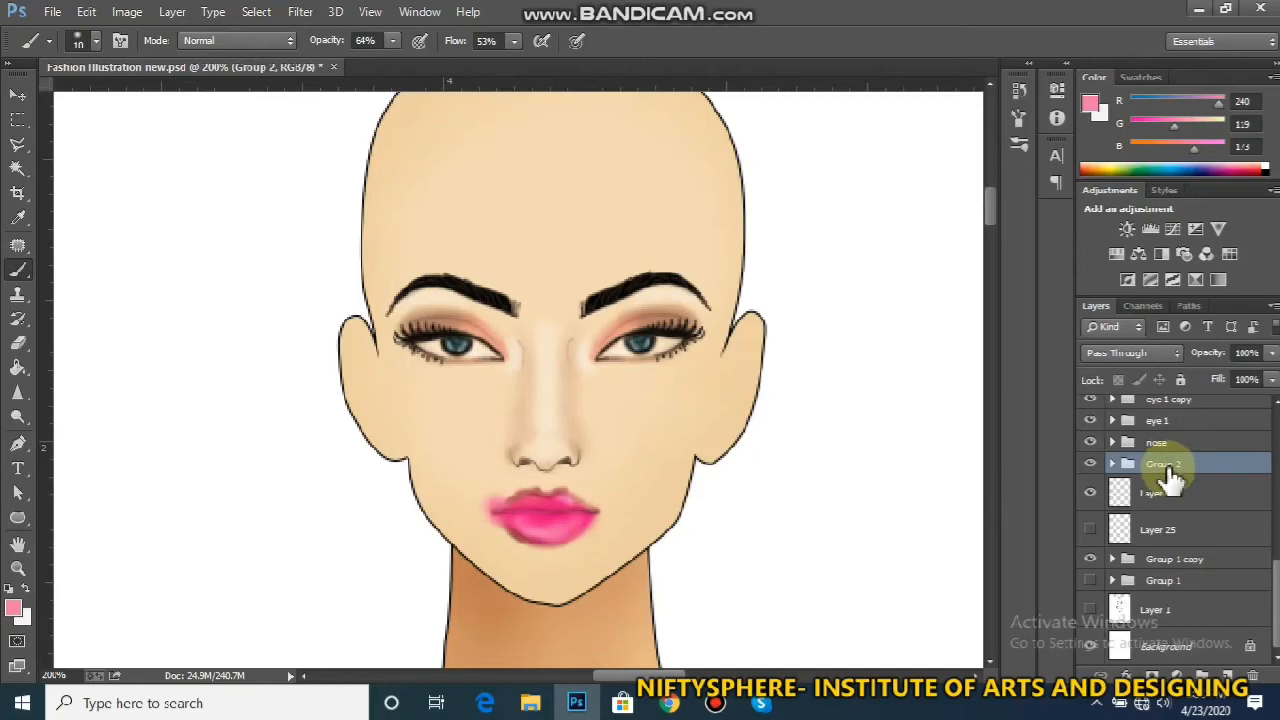
key(ctrl+z)
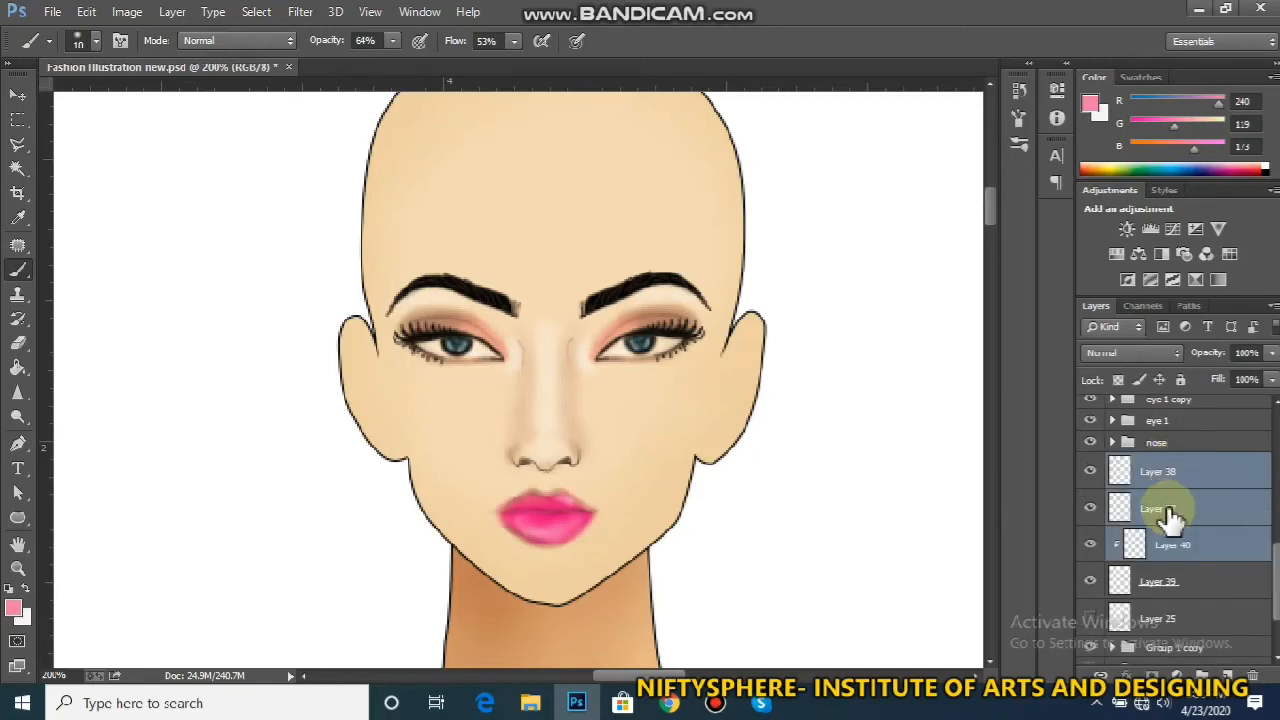
click(1091, 473)
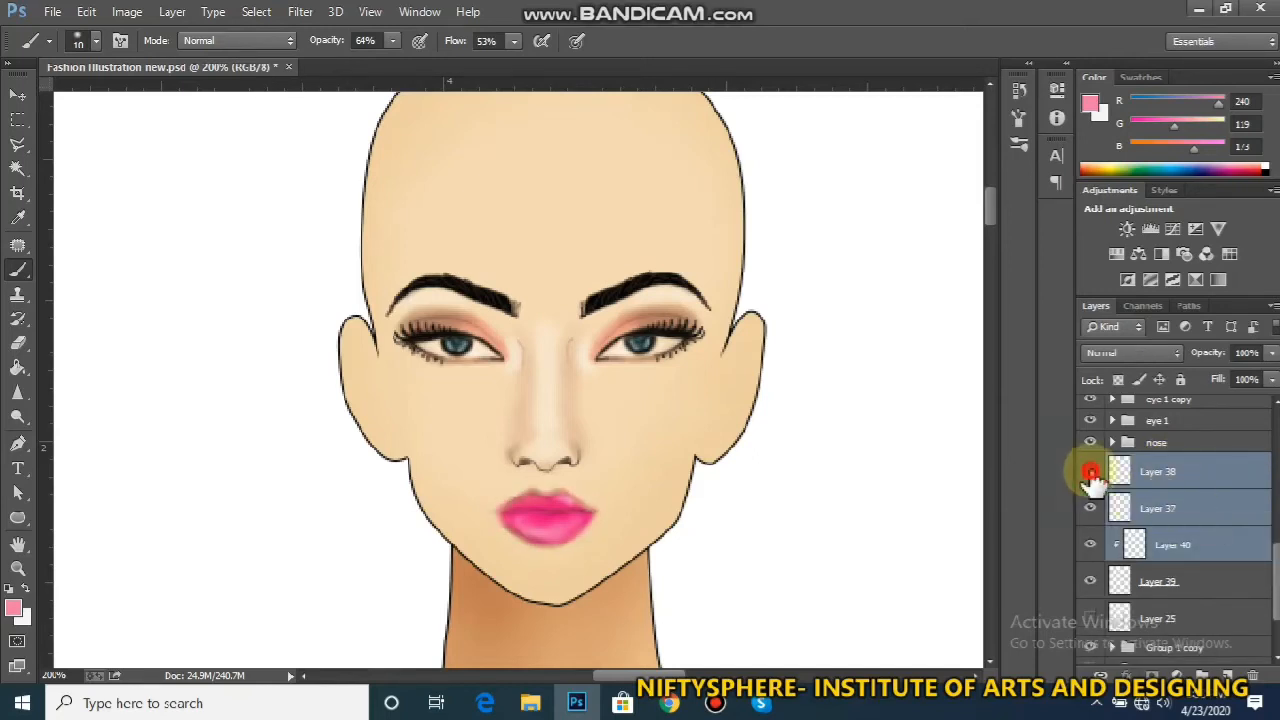
click(1091, 473)
click(1155, 507)
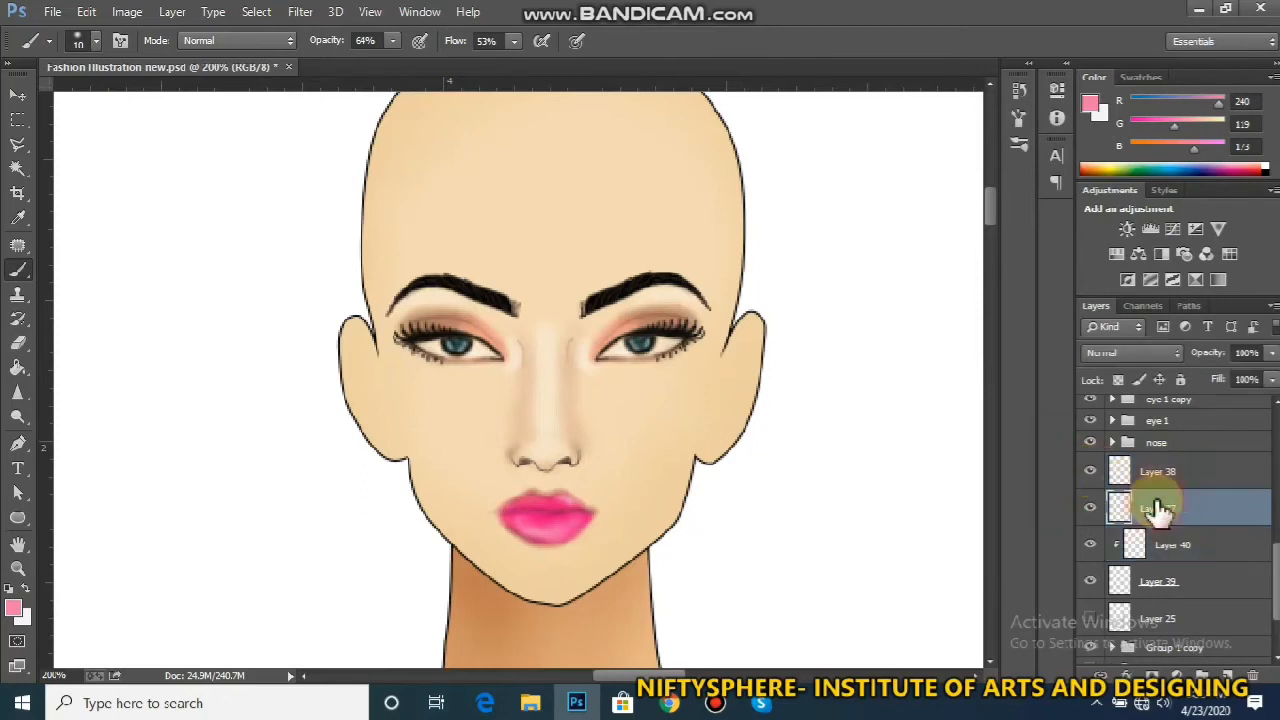
Group the four lip layers, Layer 37 through Layer 40, and name the group "lips"
click(1203, 580)
ctrl+click(1200, 548)
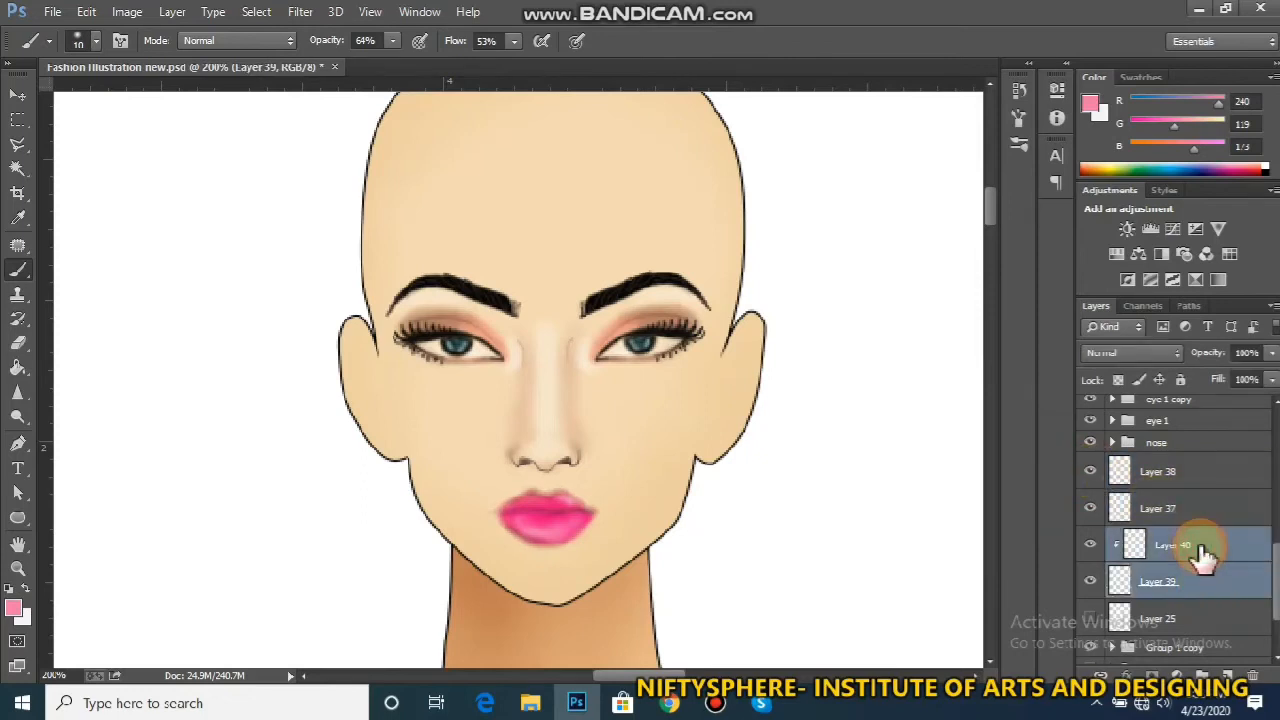
ctrl+click(1192, 508)
ctrl+click(1187, 474)
key(ctrl+g)
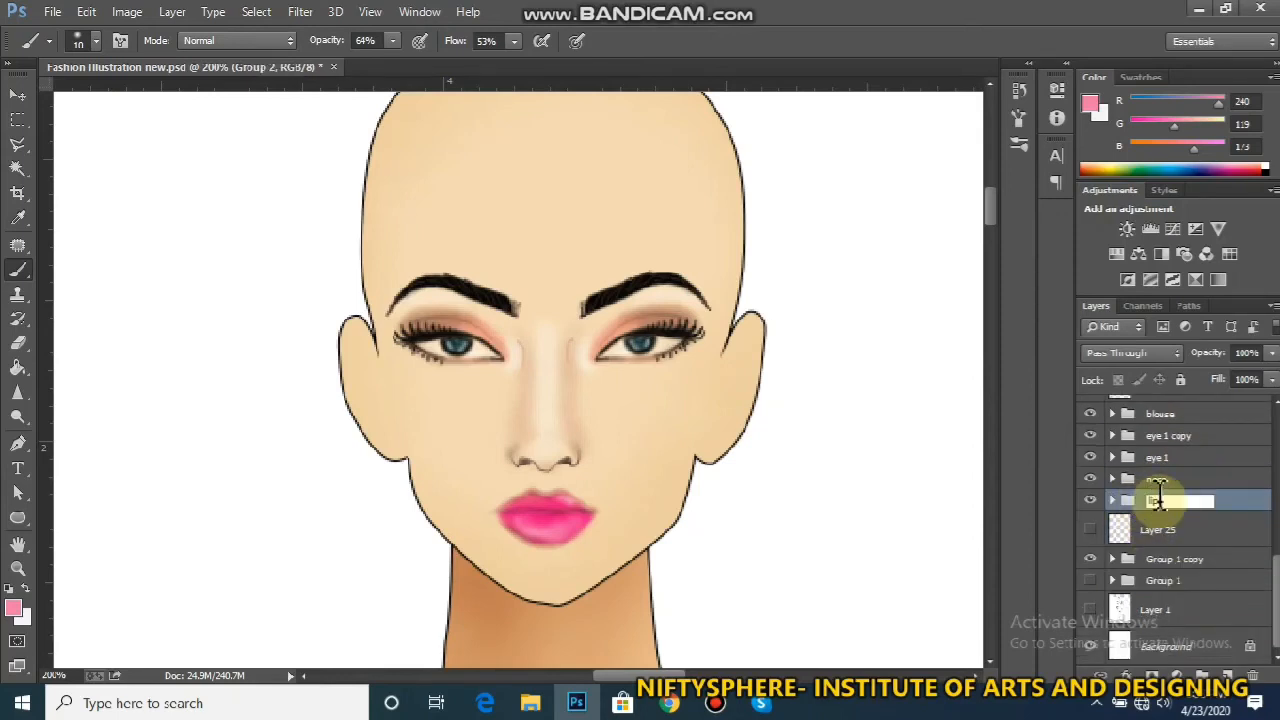
Make Layer 25 active and compare the painted face with its sketch, leaving that layer hidden
click(1190, 525)
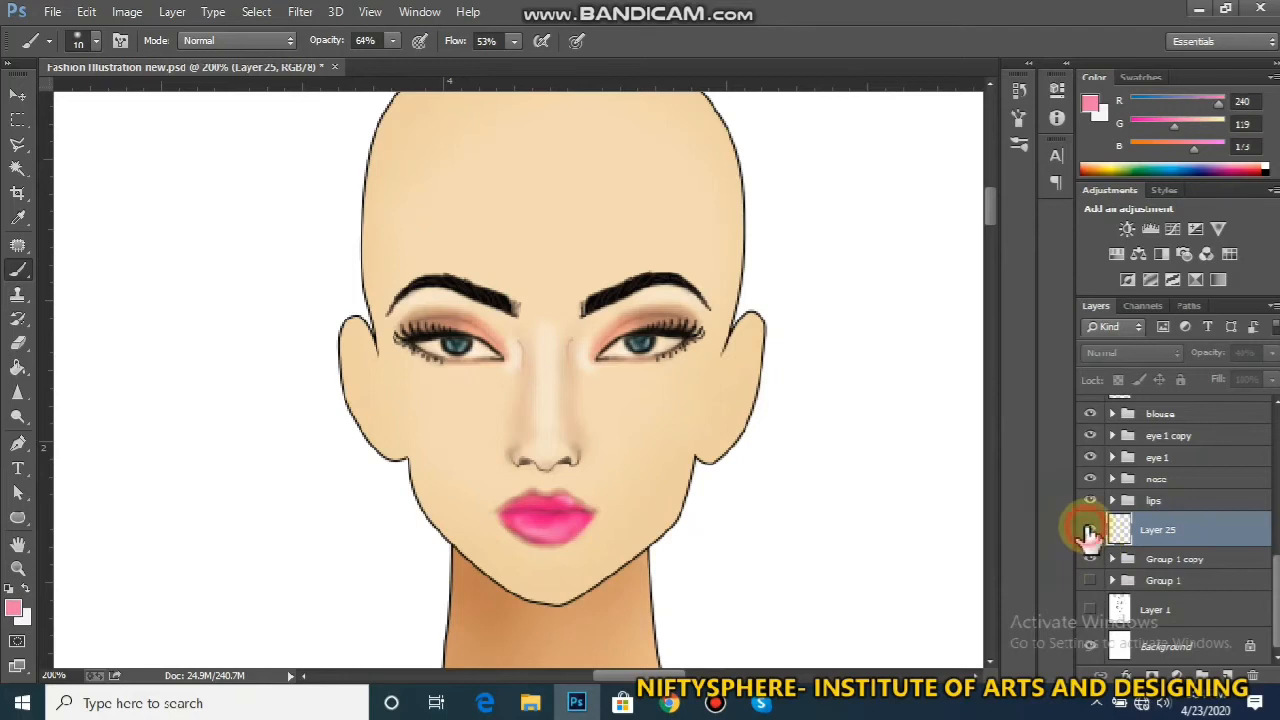
click(1090, 530)
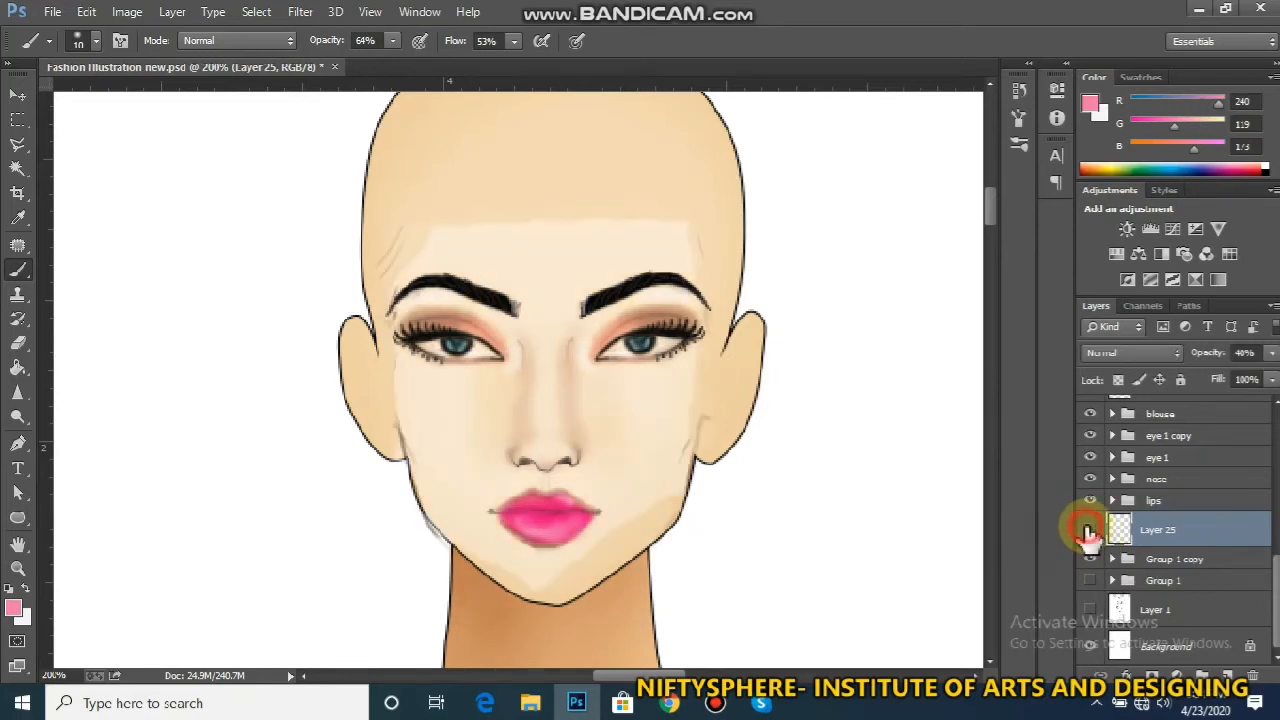
click(1089, 530)
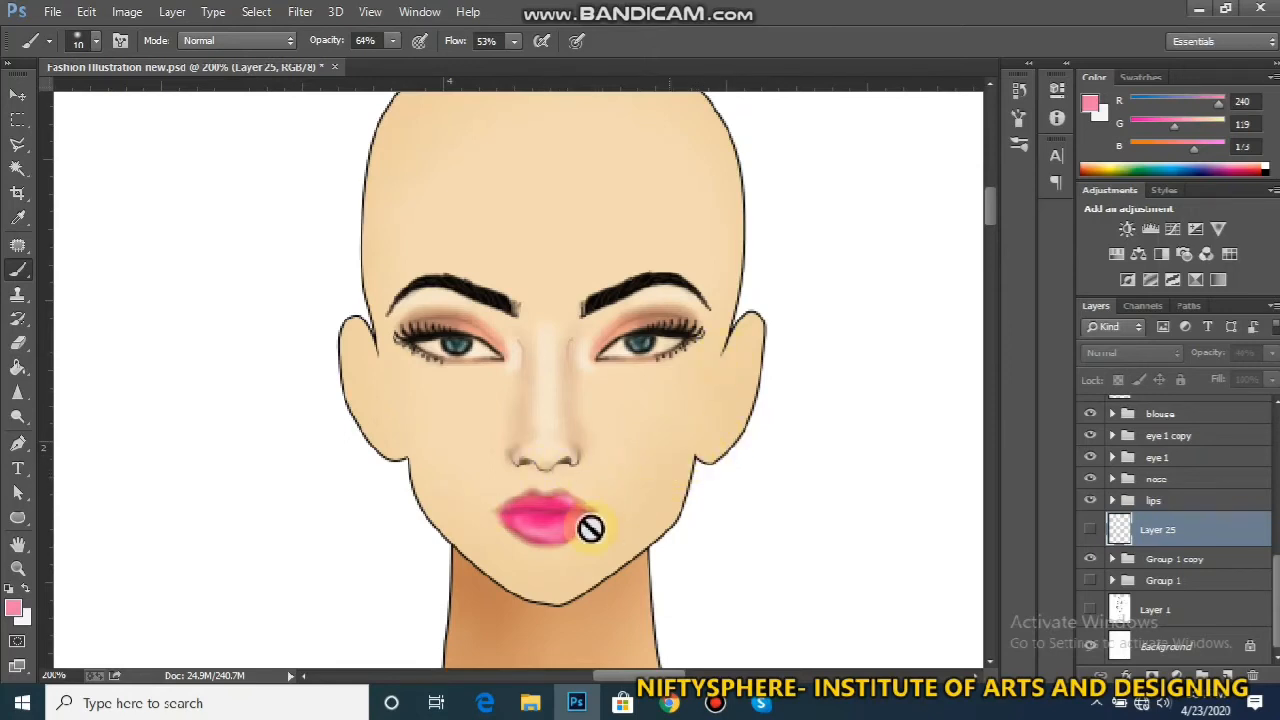
Sample peach (RGB 235, 159, 135) from the eyeshadow and brush blush on the right-hand cheek on a new layer at 45 px
click(24, 274)
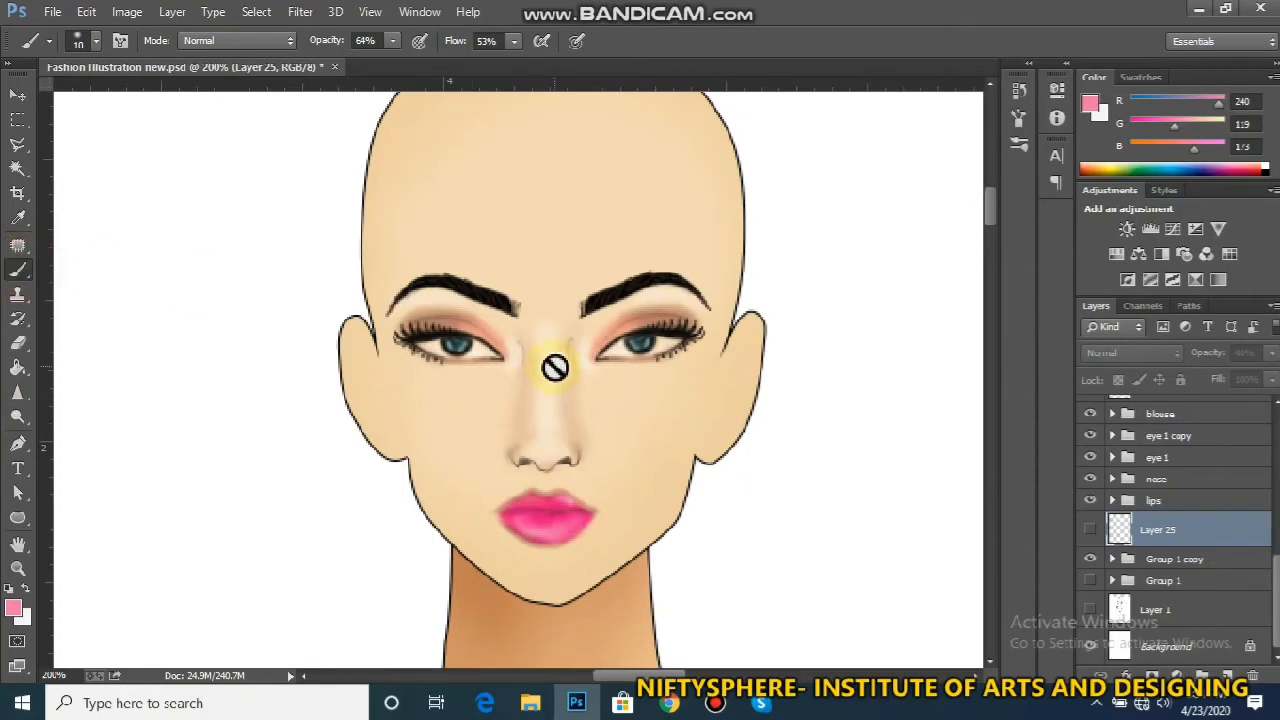
alt+click(627, 326)
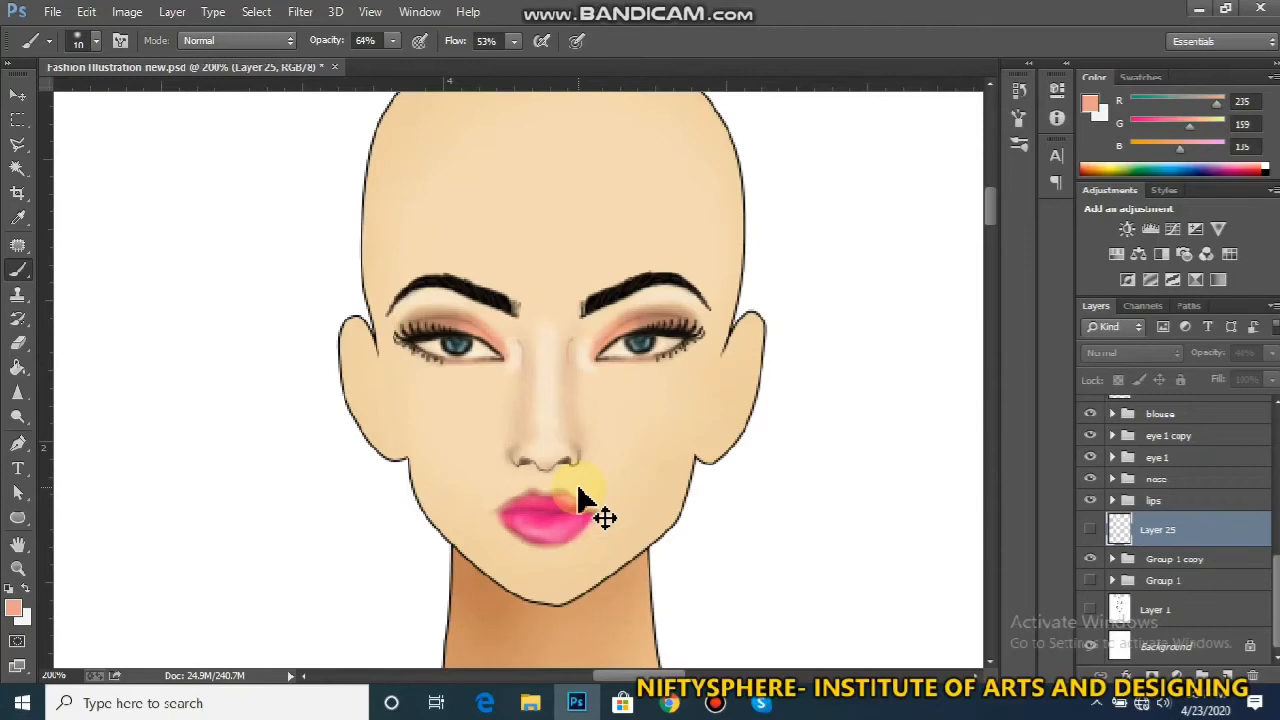
key(ctrl+shift+n)
key(Return)
key(bracketright)
key(bracketright)
key(bracketright)
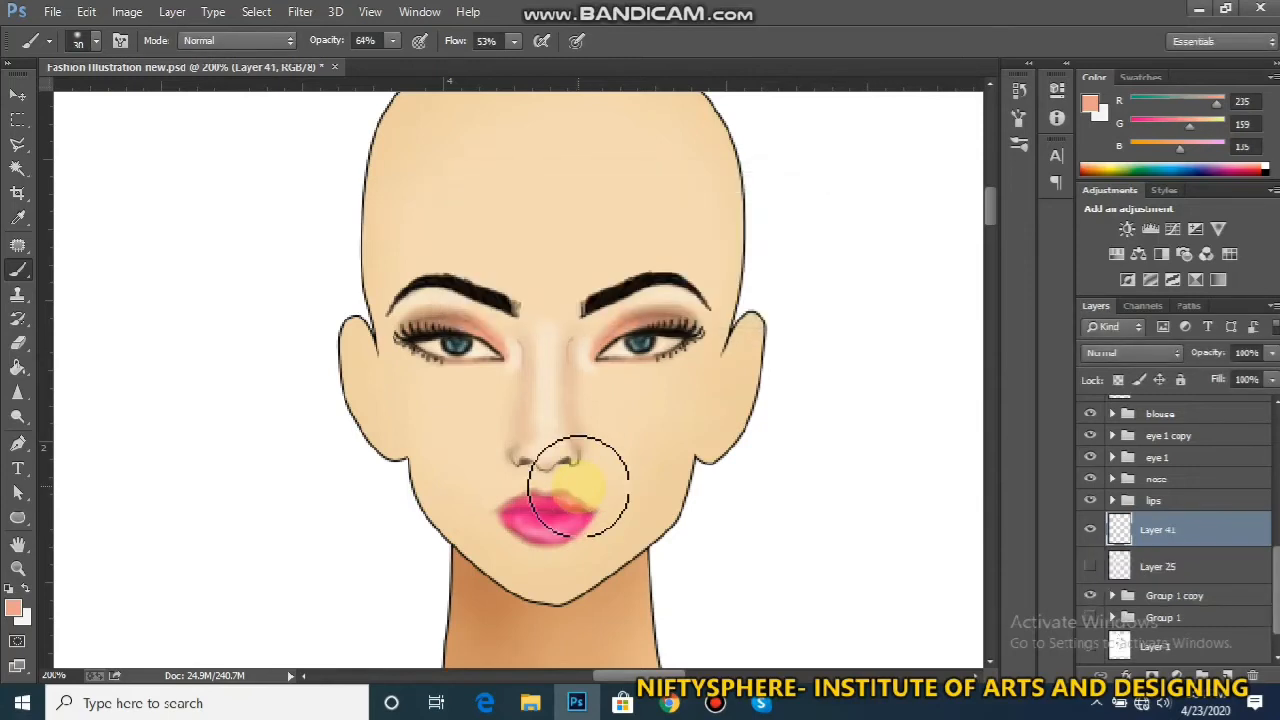
key(bracketright)
click(628, 428)
click(623, 423)
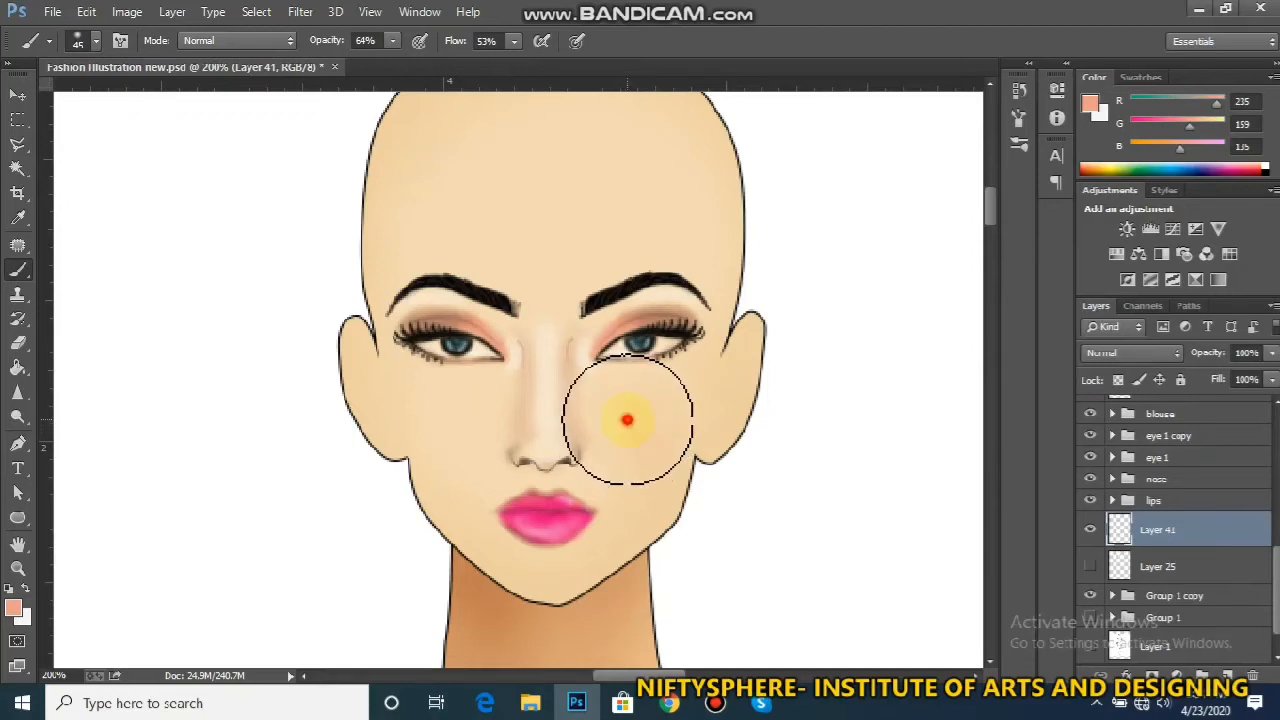
mouse_move(638, 425)
mouse_down()
mouse_move(670, 401)
mouse_move(614, 429)
mouse_up()
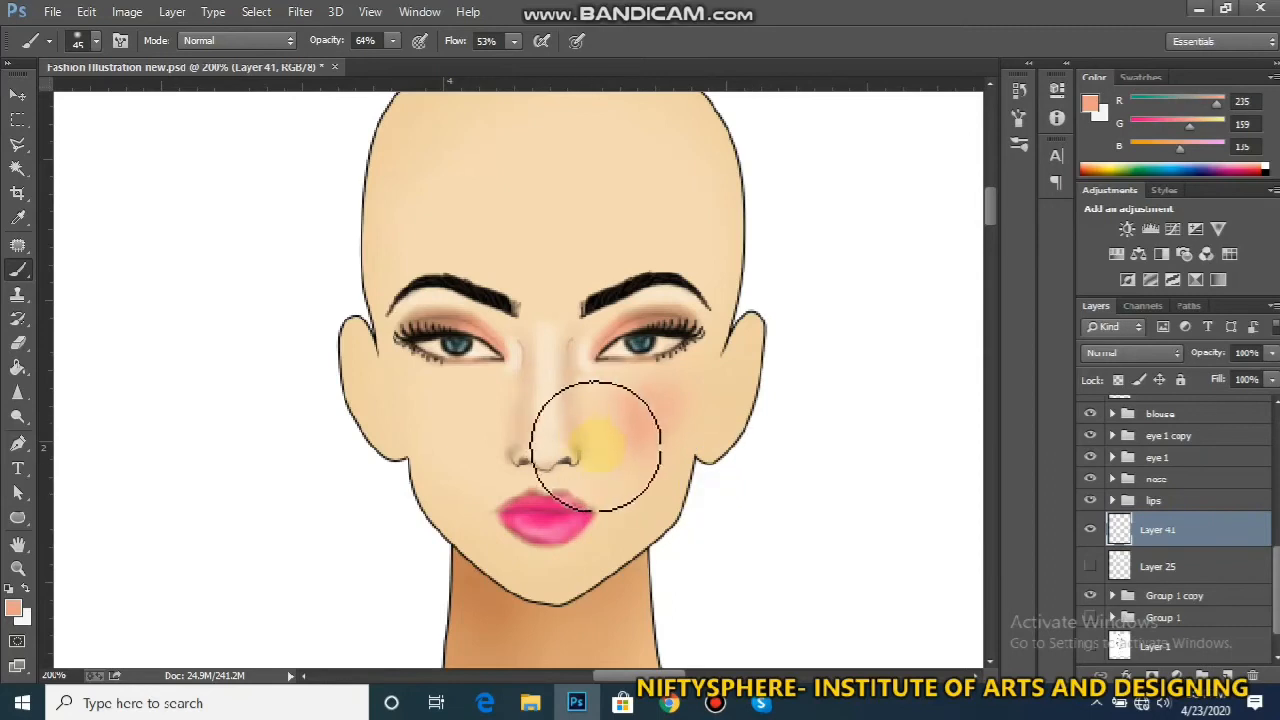
drag(1130, 528, 1157, 495)
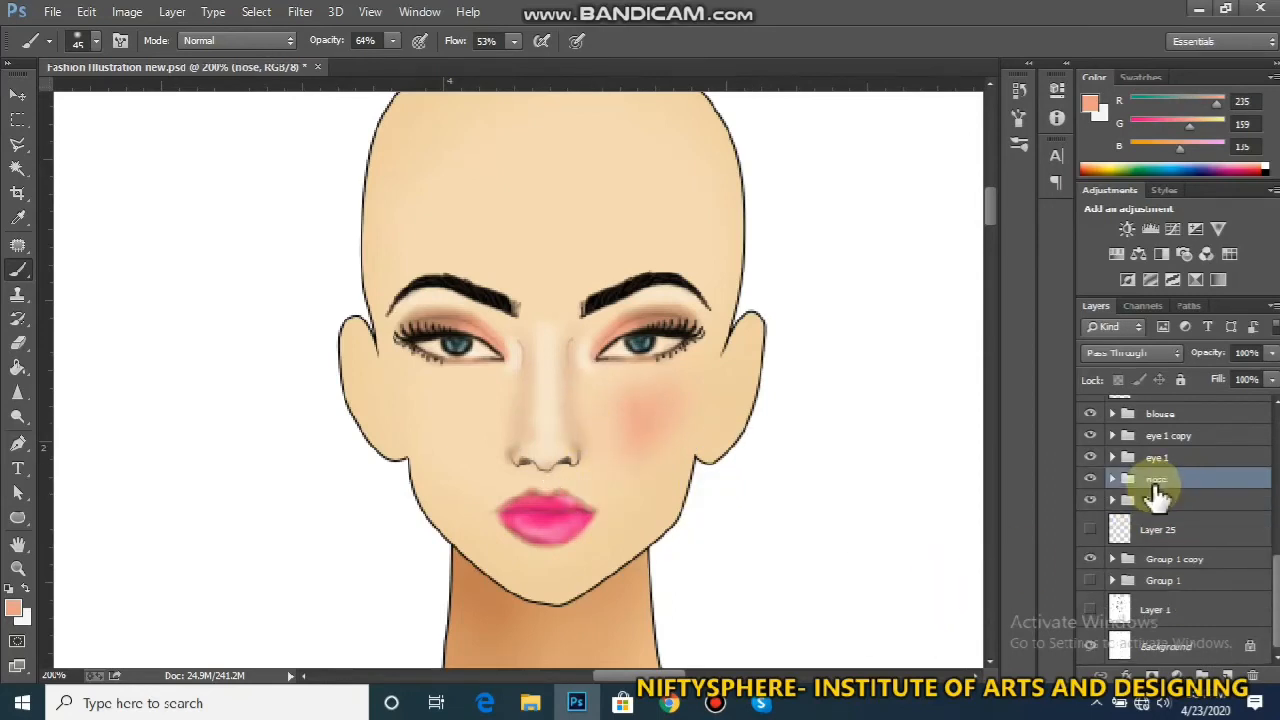
click(1203, 500)
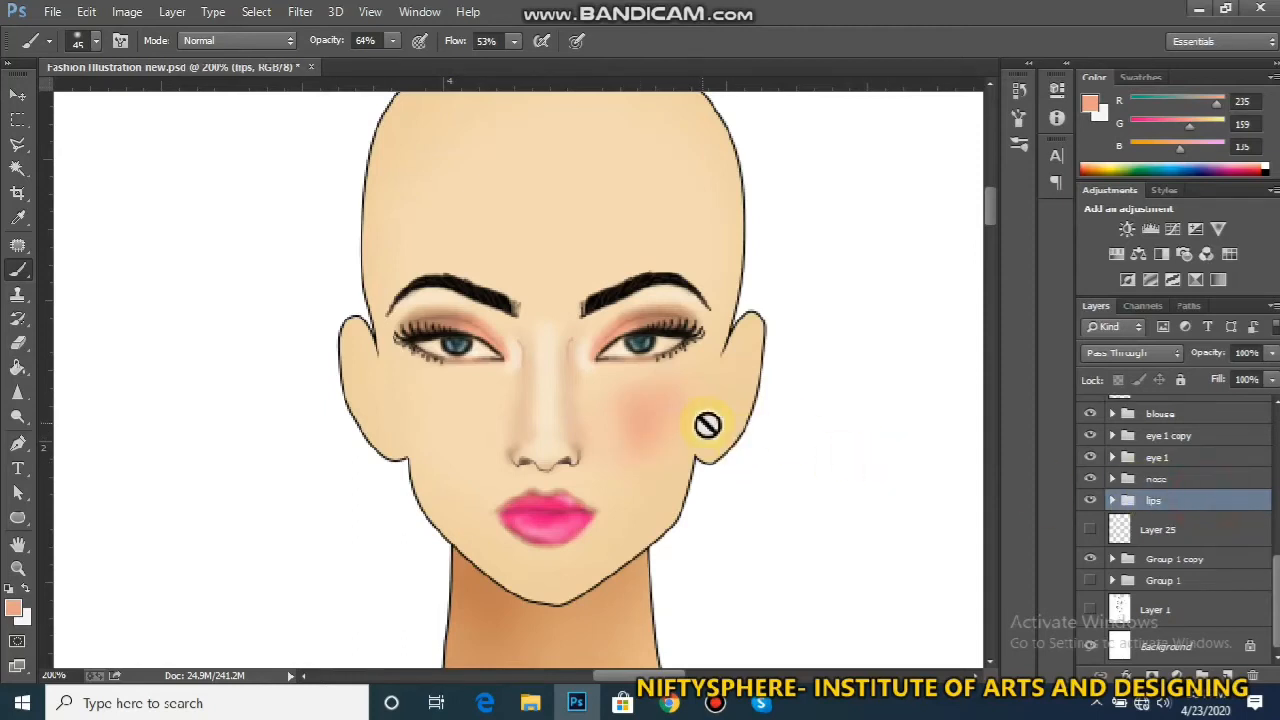
key(ctrl+z)
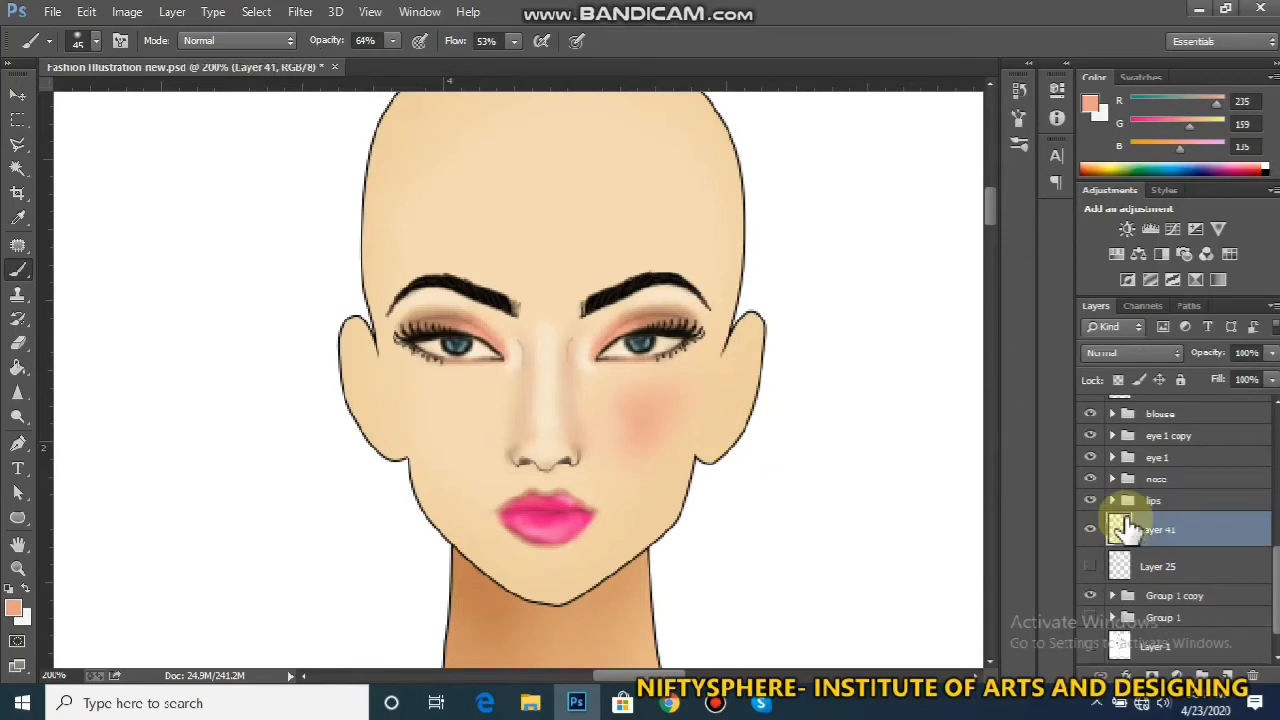
Move the blush layer above the nose group, and brush peach blush outward across both cheeks
drag(1161, 516, 1160, 482)
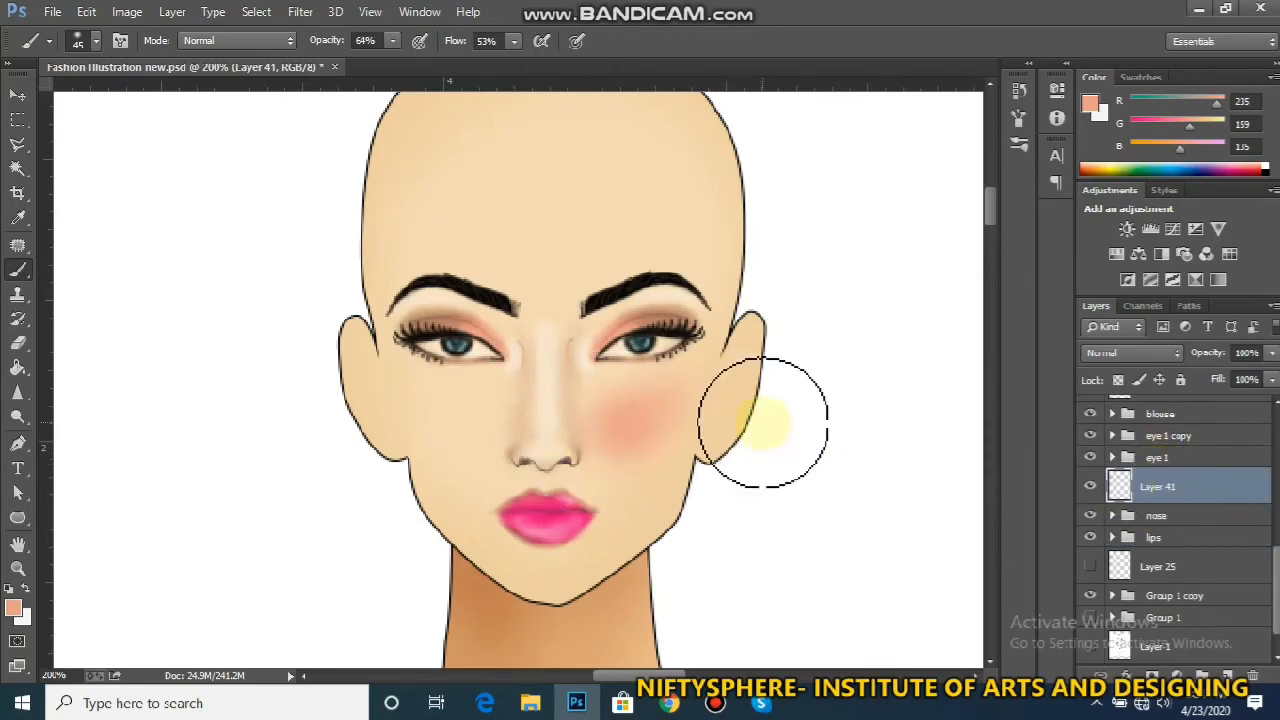
drag(645, 443, 695, 397)
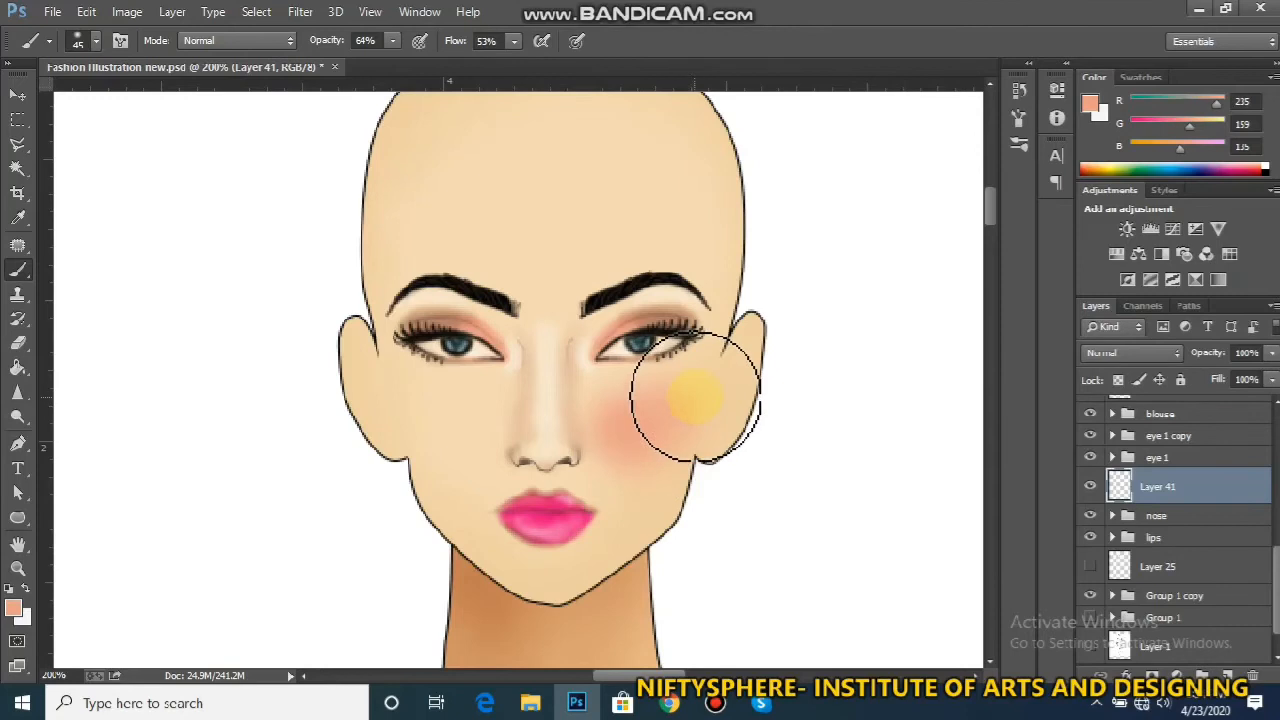
mouse_move(445, 428)
mouse_down()
mouse_move(477, 439)
mouse_move(407, 411)
mouse_move(455, 437)
mouse_move(442, 441)
mouse_move(424, 408)
mouse_up()
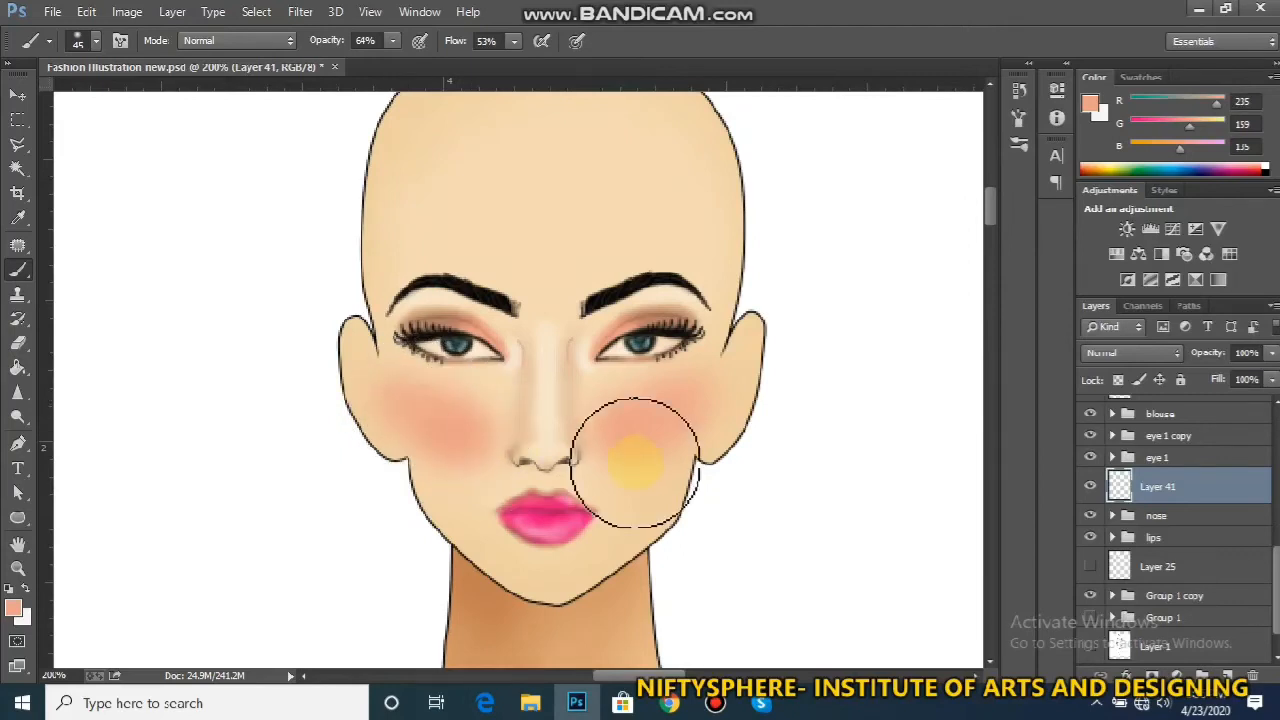
key(ctrl+alt+z)
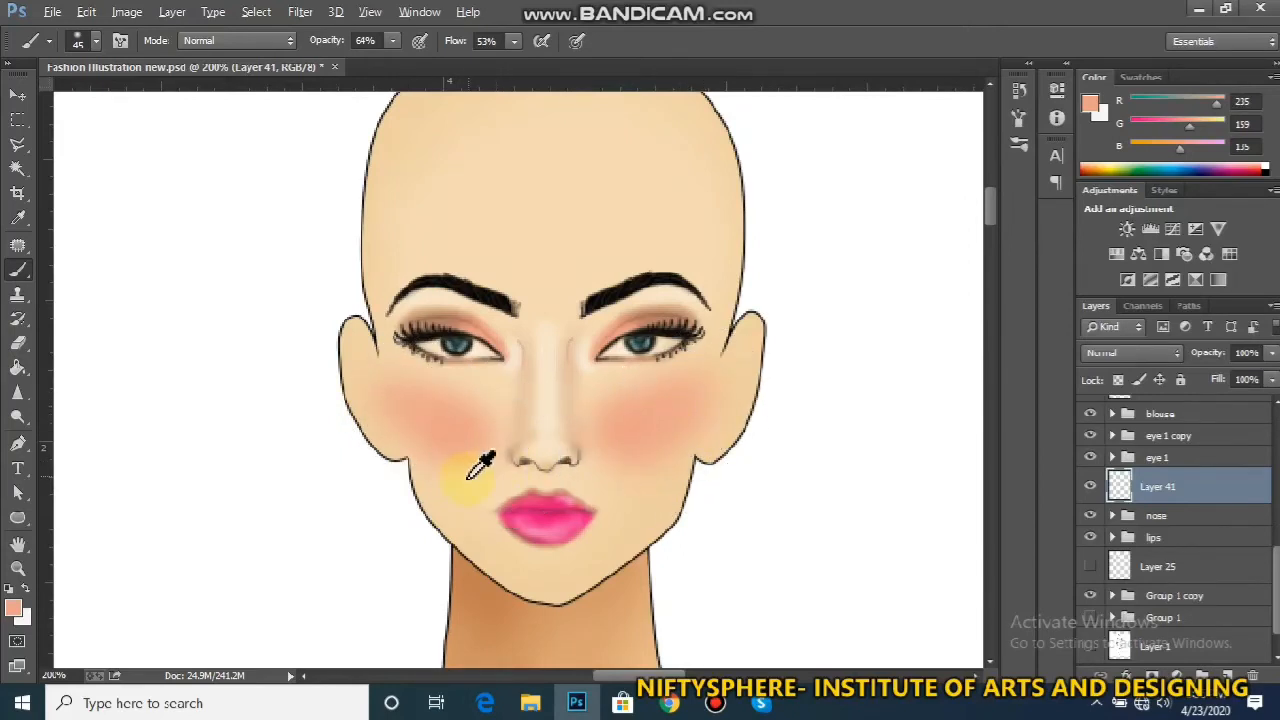
Soften the blush edges on both cheeks with light peach (RGB 240, 198, 164) sampled below the blush, reducing the brush to 30 px
alt+click(457, 470)
click(392, 451)
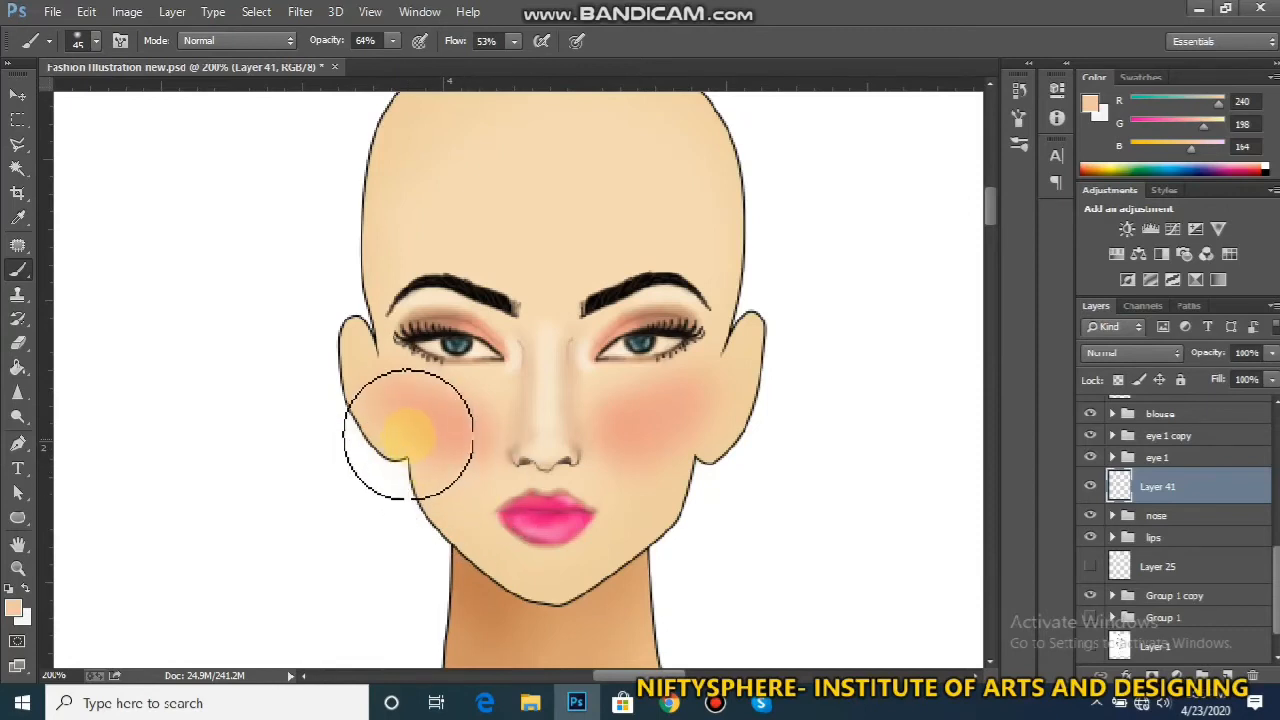
mouse_move(384, 400)
mouse_down()
mouse_move(423, 461)
mouse_move(527, 517)
mouse_move(455, 475)
mouse_move(537, 457)
mouse_move(595, 423)
mouse_move(655, 432)
mouse_up()
key(bracketleft)
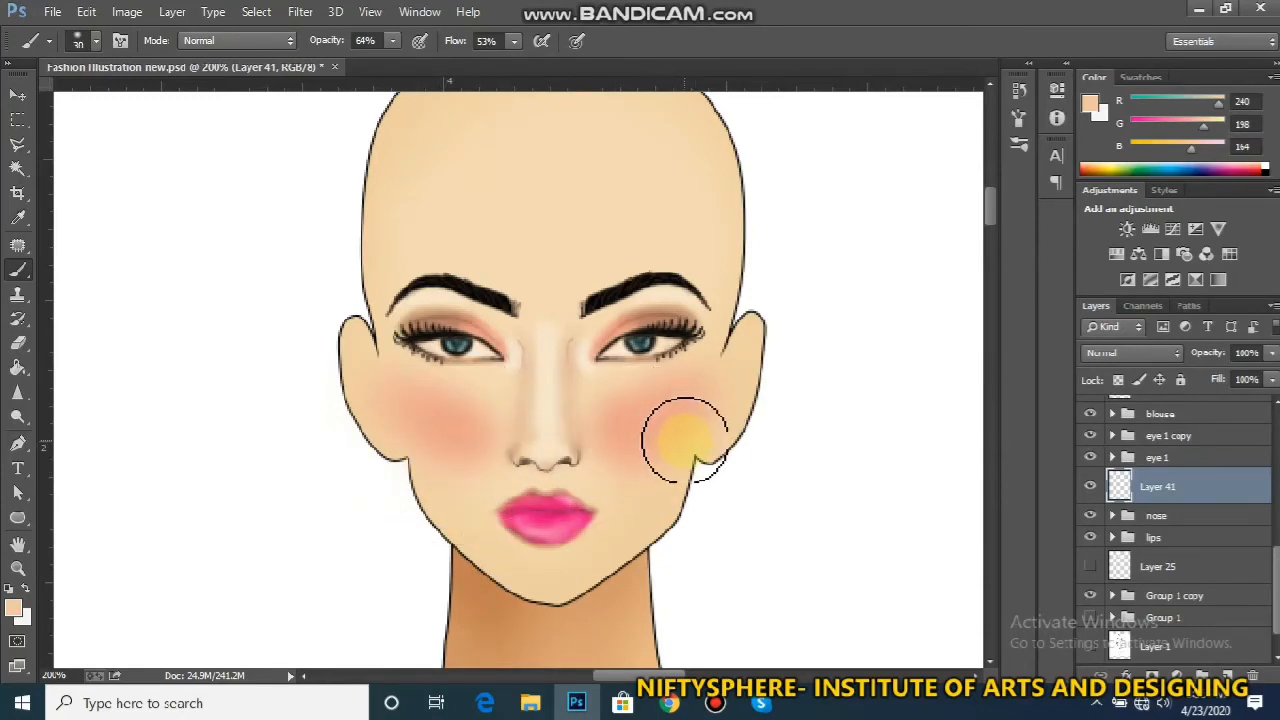
mouse_move(703, 440)
mouse_down()
mouse_move(623, 488)
mouse_move(742, 399)
mouse_up()
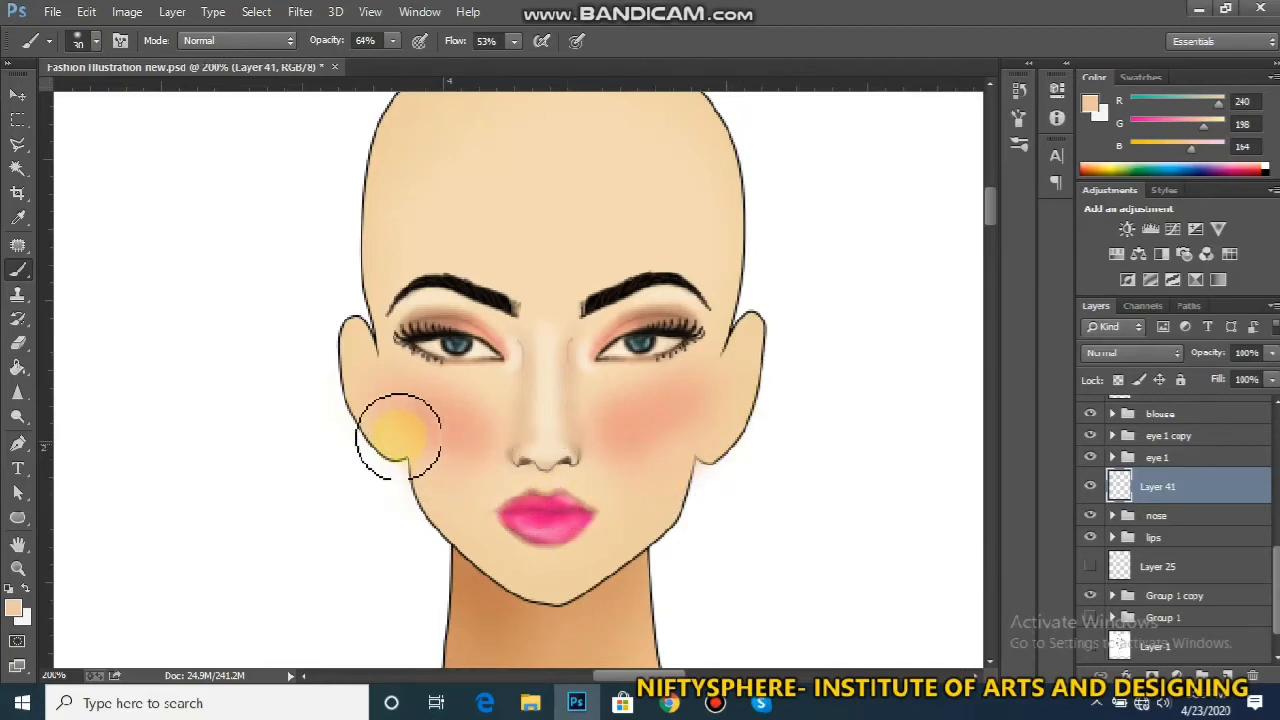
mouse_move(637, 385)
mouse_down()
mouse_move(600, 390)
mouse_move(700, 357)
mouse_move(629, 409)
mouse_move(660, 380)
mouse_up()
Sample pale cream (RGB 248, 230, 205) beside the nose and brush highlights over the upper part of both cheeks
alt+click(589, 368)
mouse_move(410, 435)
mouse_down()
mouse_move(398, 362)
mouse_move(407, 375)
mouse_move(392, 376)
mouse_up()
mouse_move(714, 362)
mouse_down()
mouse_move(658, 400)
mouse_move(563, 416)
mouse_up()
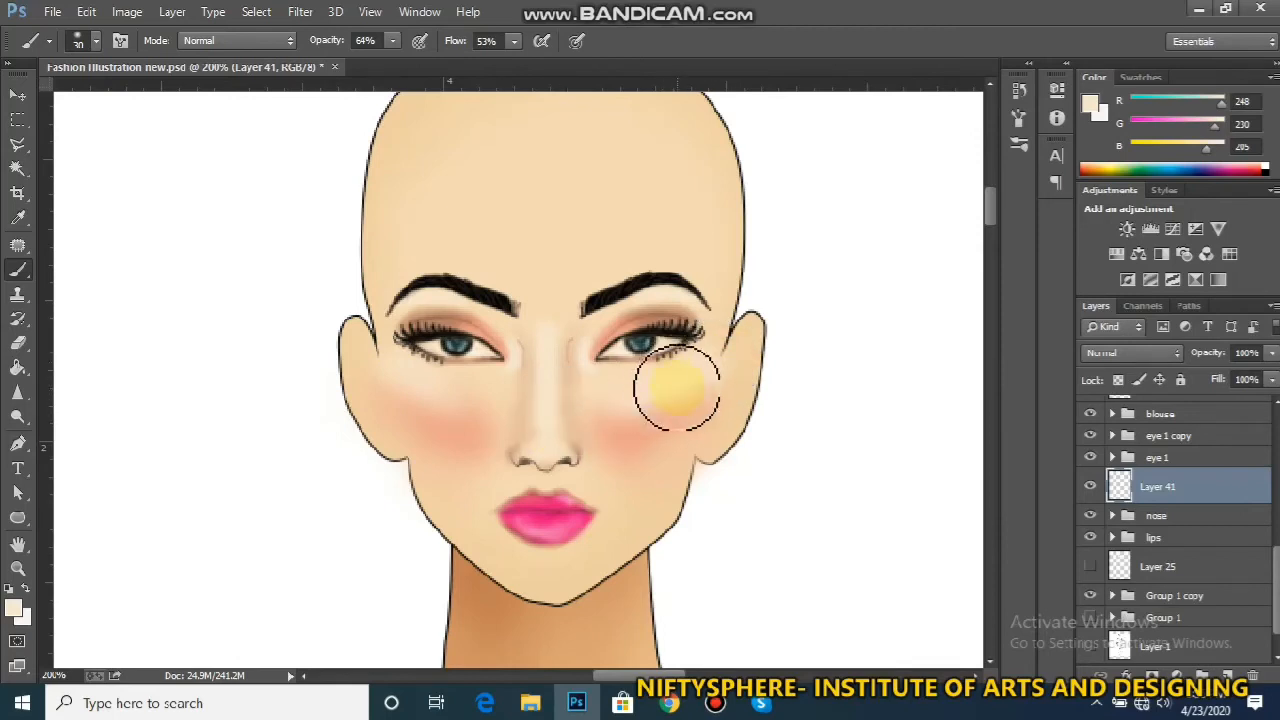
alt+click(679, 306)
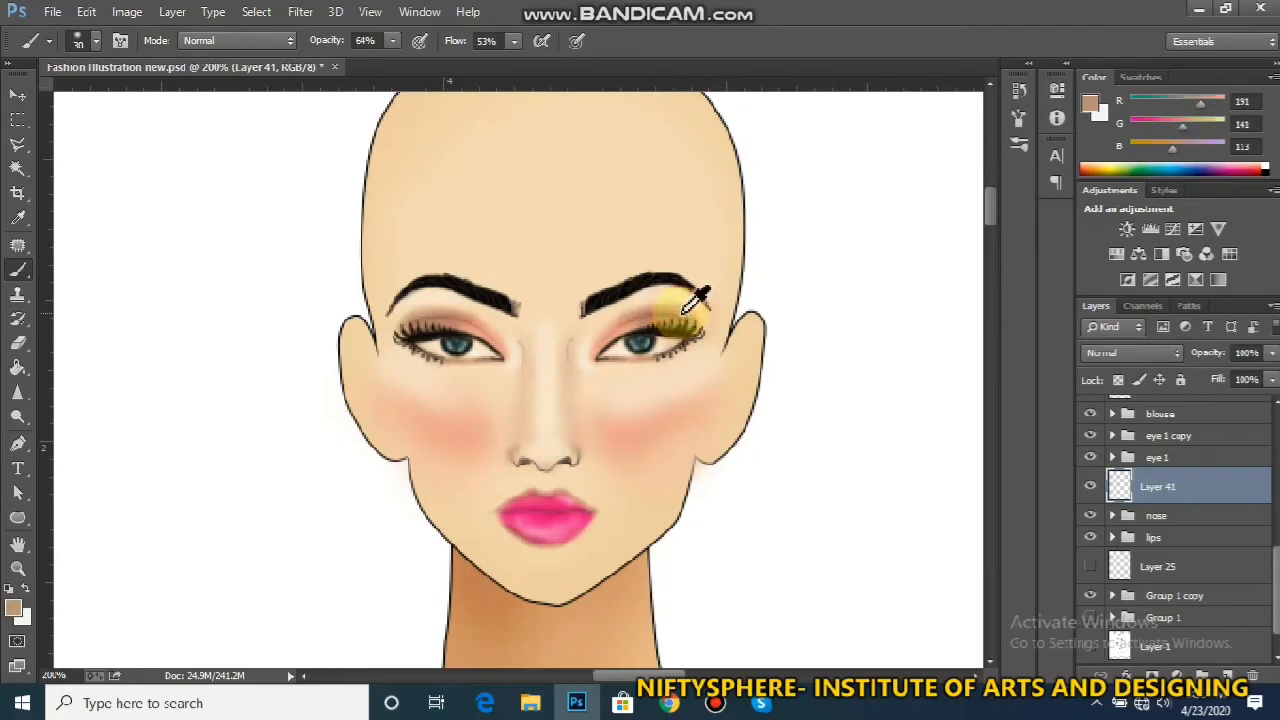
alt+click(716, 428)
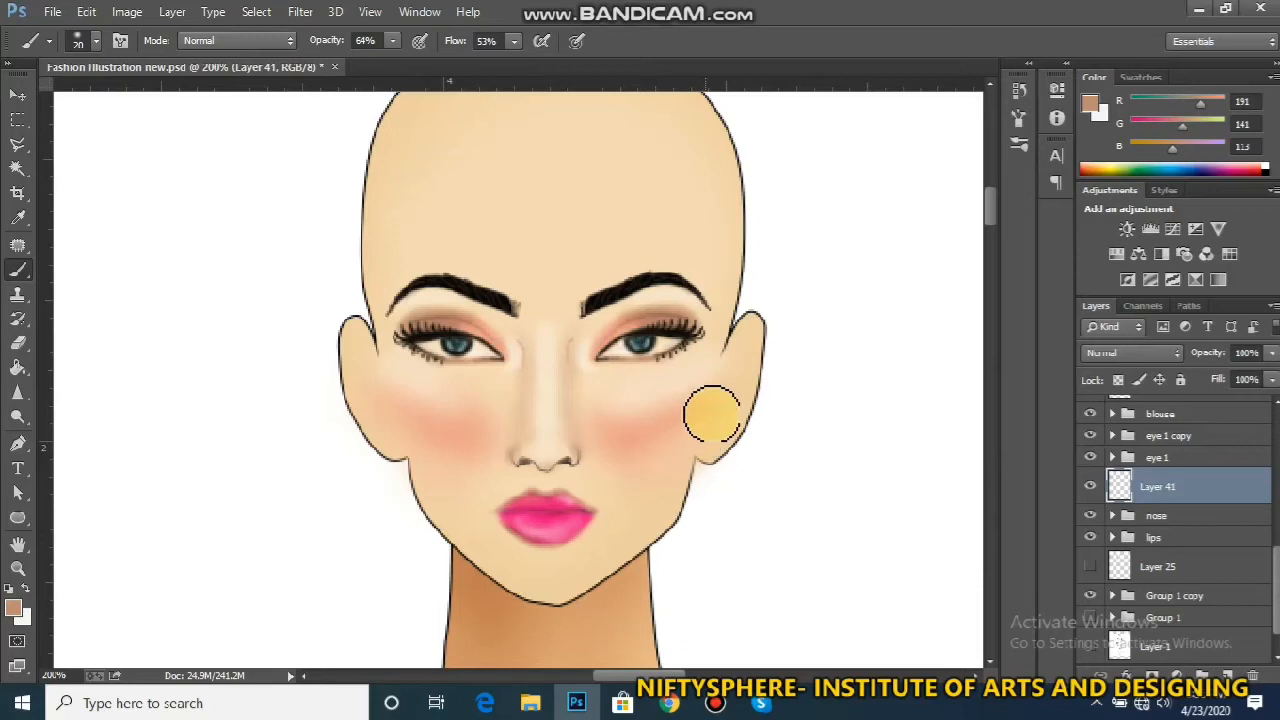
drag(712, 413, 637, 467)
key(ctrl+z)
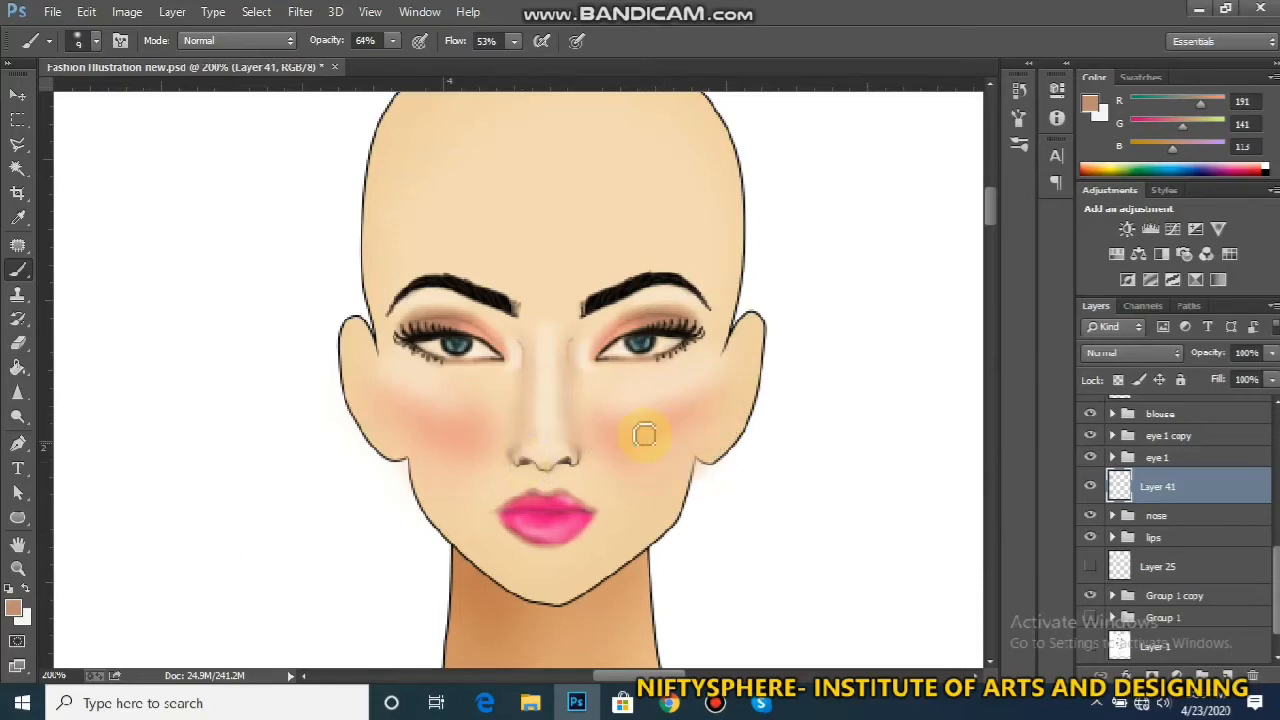
Sample peach from the right-hand cheek, darken it to RGB 221, 163, 130, and brush contour along the outer cheeks at 25 px
alt+click(698, 410)
key(i)
click(13, 607)
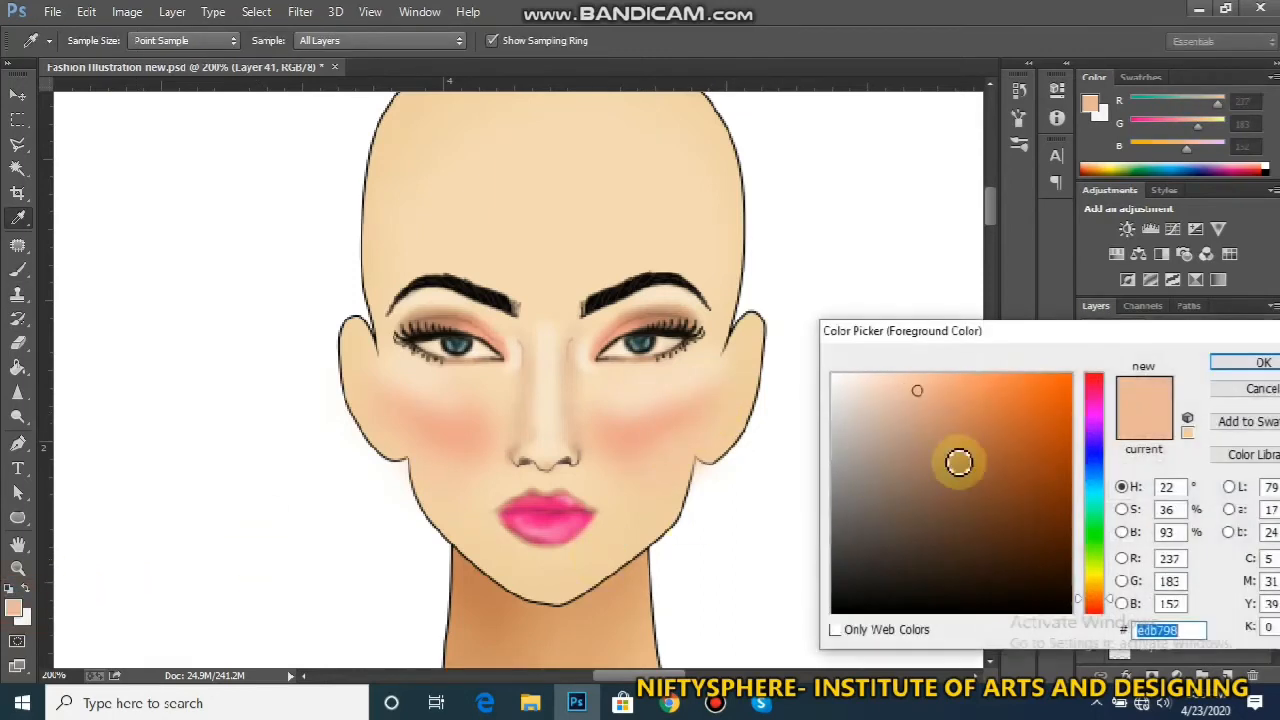
drag(924, 383, 930, 405)
key(Return)
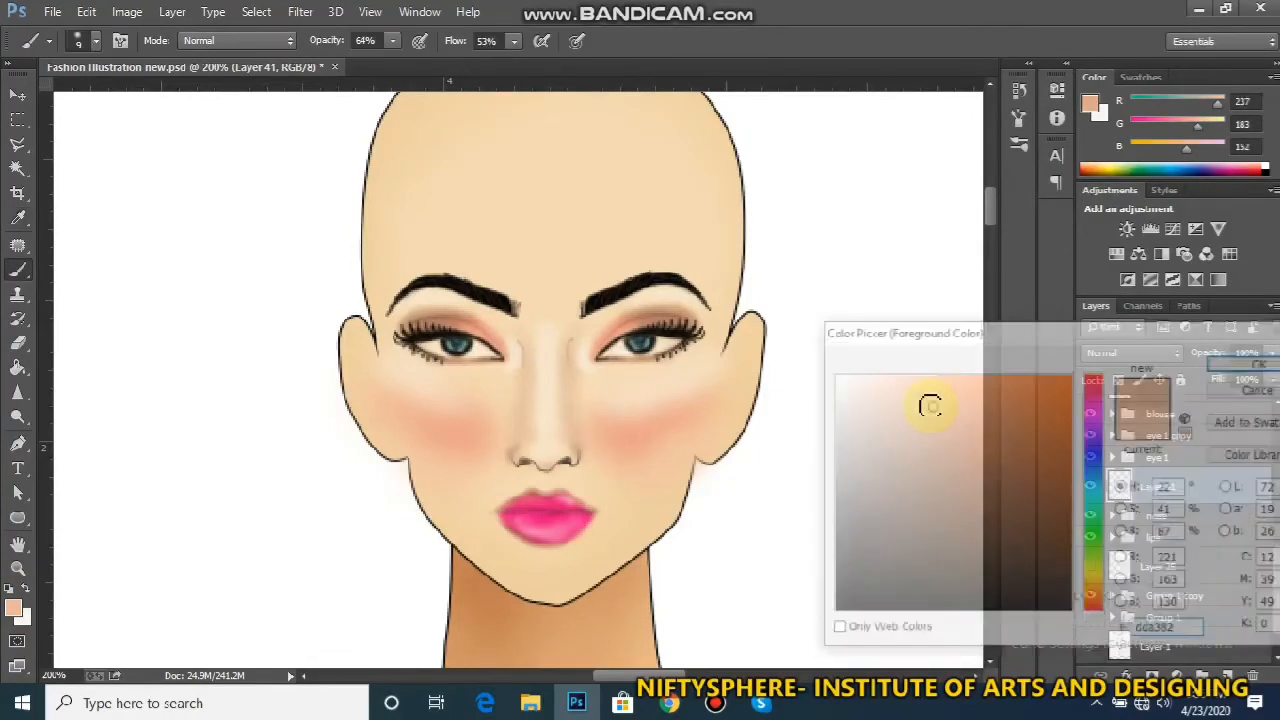
key(])
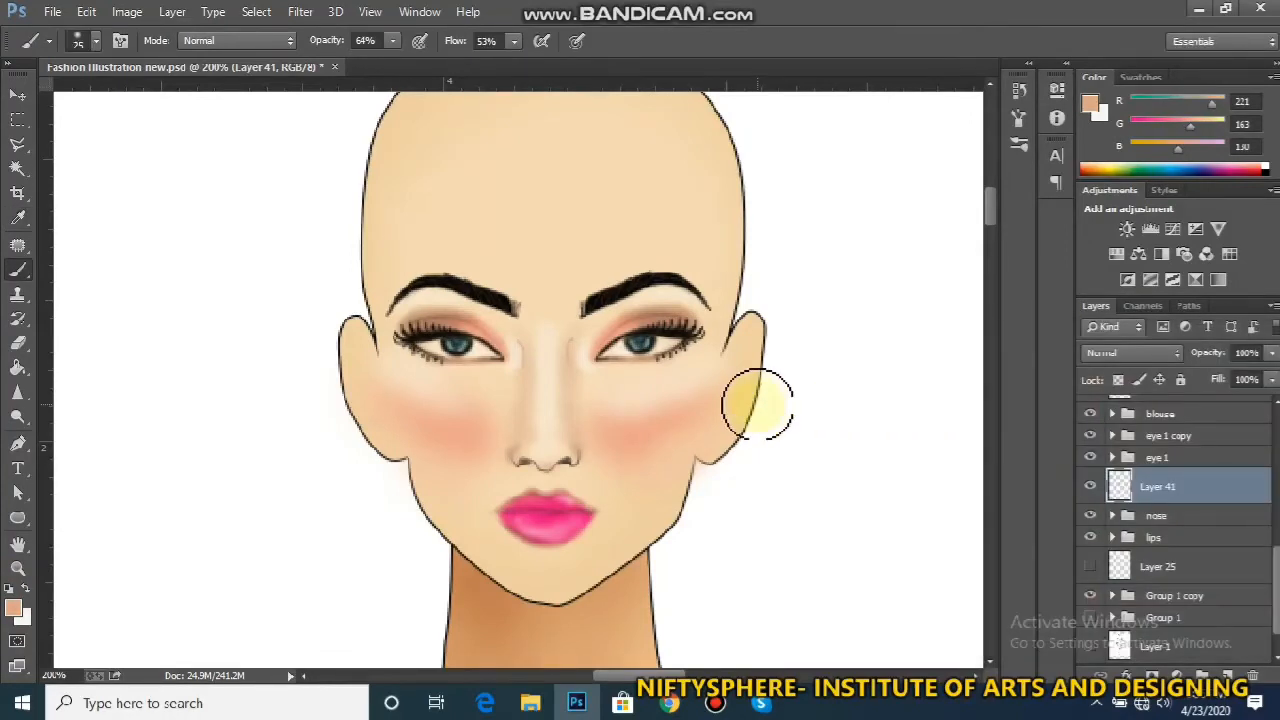
mouse_move(749, 406)
mouse_down()
mouse_move(708, 413)
mouse_move(653, 456)
mouse_move(700, 429)
mouse_move(671, 453)
mouse_up()
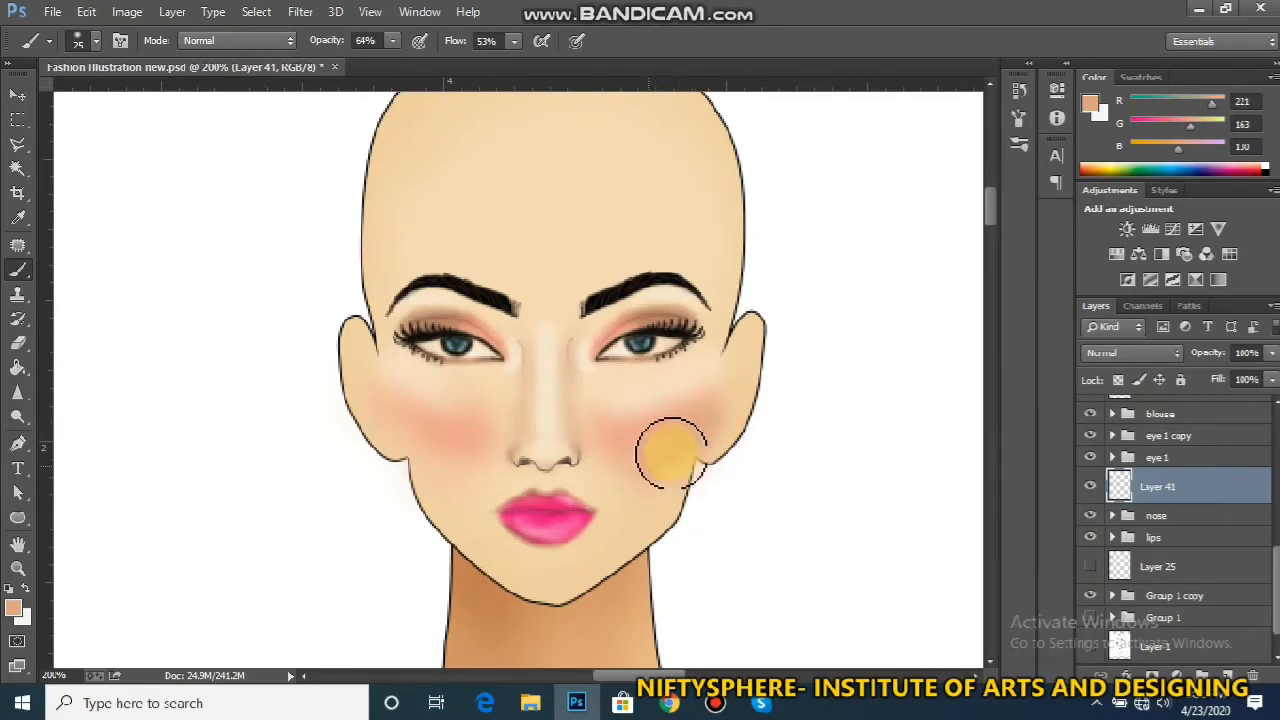
mouse_move(710, 406)
mouse_down()
mouse_move(644, 460)
mouse_move(588, 469)
mouse_move(432, 454)
mouse_move(394, 419)
mouse_move(440, 470)
mouse_move(394, 429)
mouse_move(461, 471)
mouse_move(416, 442)
mouse_move(470, 465)
mouse_move(386, 409)
mouse_move(644, 523)
mouse_up()
Sample skin tone (RGB 238, 204, 160) beside the ear and soften the contour's outer edges on both cheeks, ending at 15 px
alt+click(738, 386)
mouse_move(737, 386)
mouse_down()
mouse_move(694, 452)
mouse_move(720, 434)
mouse_move(634, 497)
mouse_move(670, 490)
mouse_move(606, 509)
mouse_move(678, 465)
mouse_up()
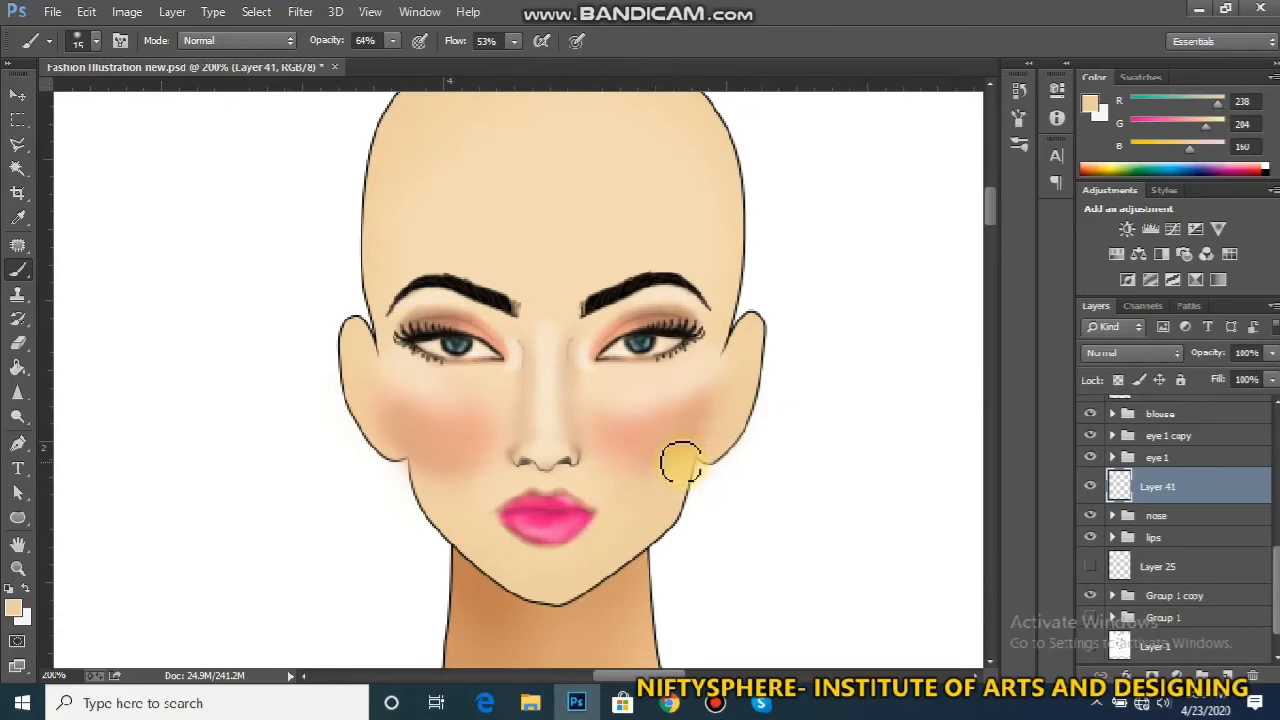
drag(414, 467, 381, 450)
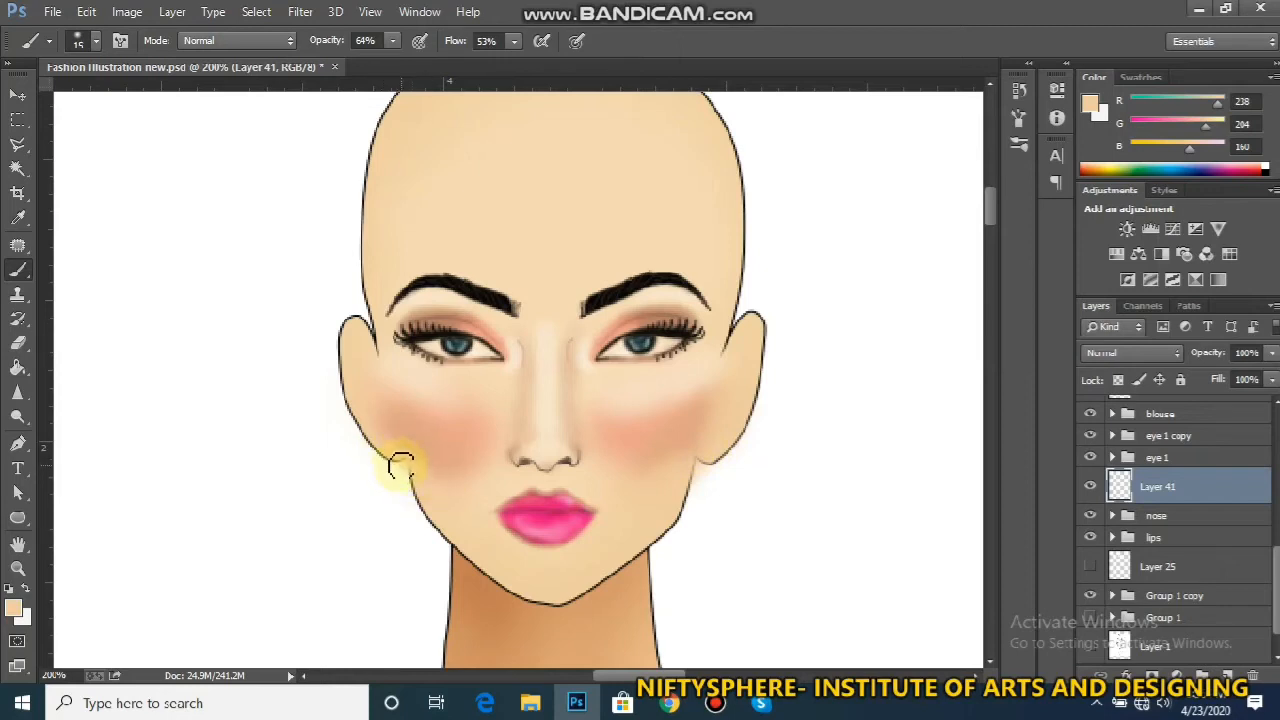
mouse_move(423, 480)
mouse_down()
mouse_move(373, 450)
mouse_move(458, 498)
mouse_move(362, 451)
mouse_up()
Sample blush peach (RGB 236, 168, 143), lower the brush opacity to 11%, enlarge the brush to 40 px, and blend both cheeks
alt+click(619, 431)
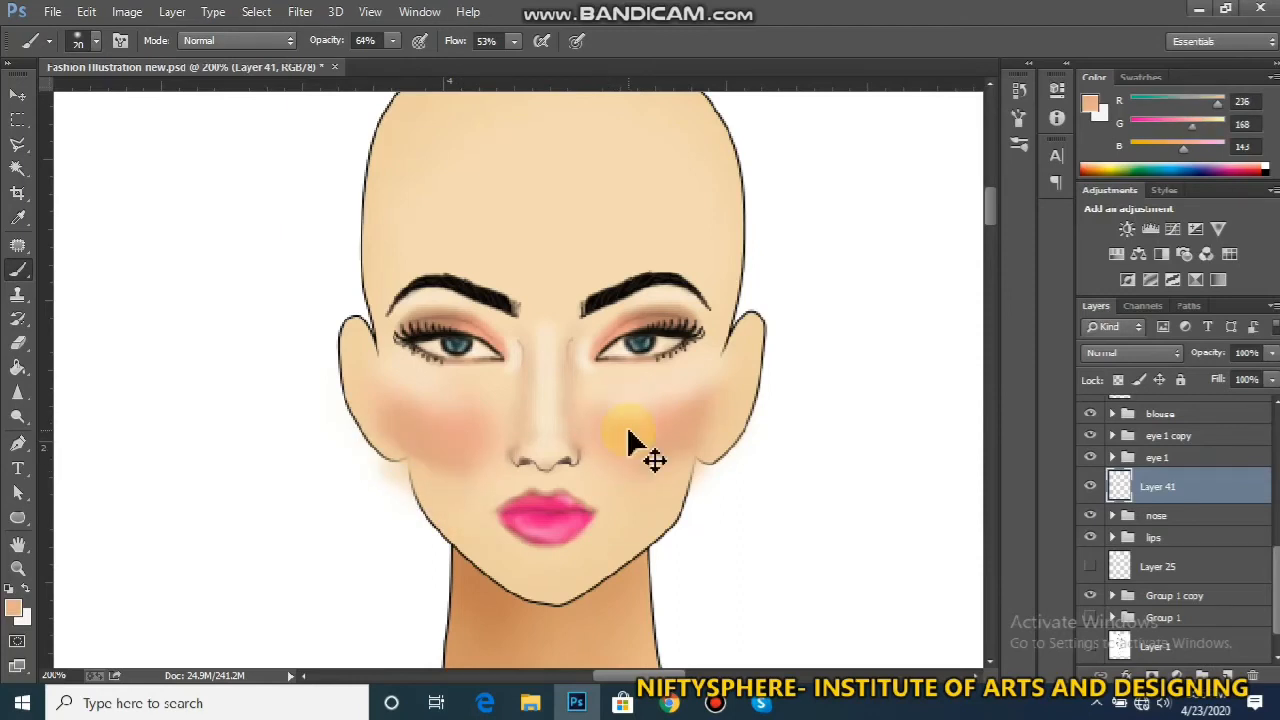
click(392, 40)
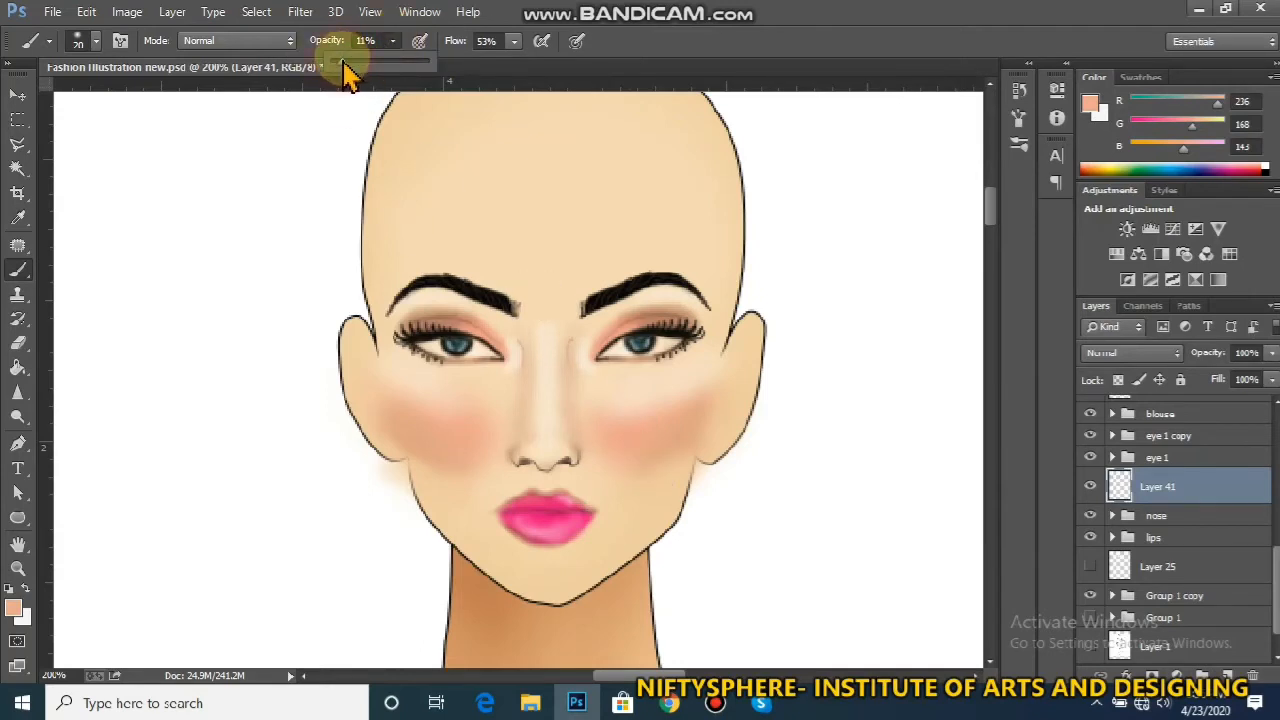
click(609, 430)
key(bracketright)
key(bracketright)
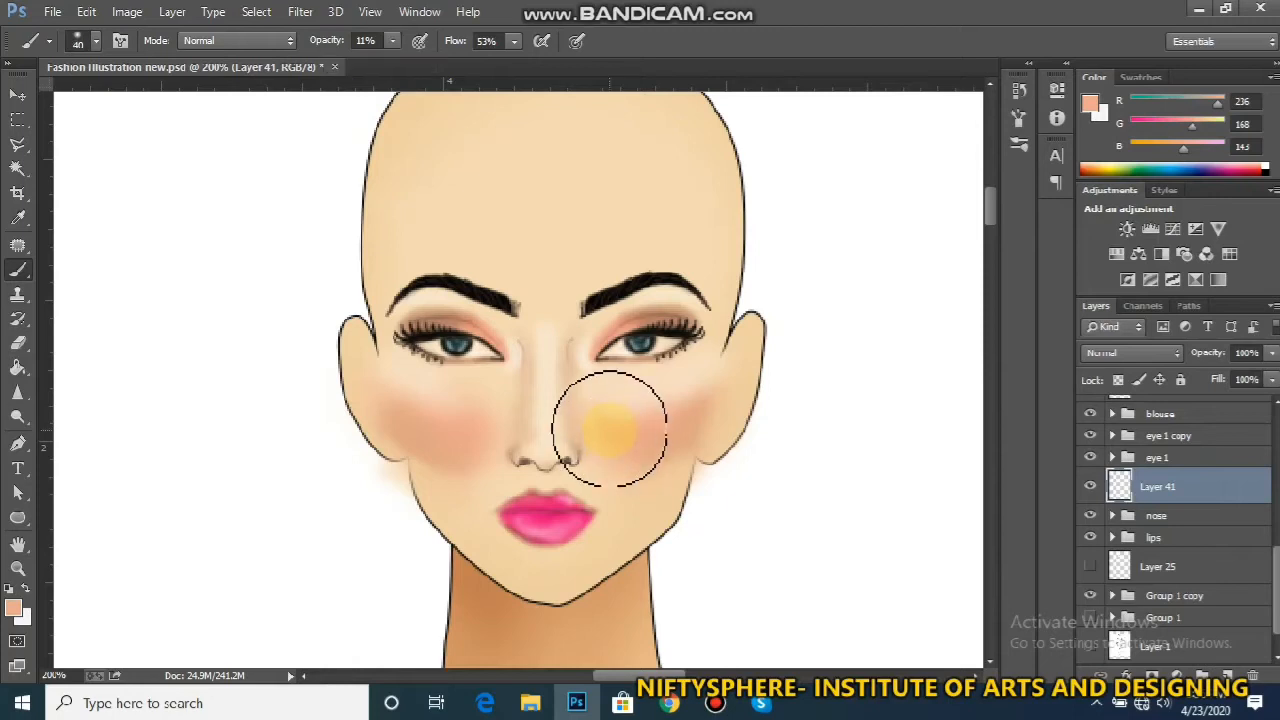
mouse_move(609, 430)
mouse_down()
mouse_move(687, 402)
mouse_move(645, 430)
mouse_move(700, 396)
mouse_move(600, 449)
mouse_move(632, 458)
mouse_move(688, 429)
mouse_move(682, 444)
mouse_move(653, 448)
mouse_move(684, 451)
mouse_move(601, 443)
mouse_up()
mouse_move(457, 423)
mouse_down()
mouse_move(396, 392)
mouse_move(466, 434)
mouse_move(401, 394)
mouse_move(468, 424)
mouse_move(372, 394)
mouse_move(481, 440)
mouse_move(398, 394)
mouse_move(451, 422)
mouse_move(403, 414)
mouse_up()
click(637, 426)
mouse_move(459, 454)
mouse_down()
mouse_move(425, 448)
mouse_move(385, 415)
mouse_up()
click(431, 457)
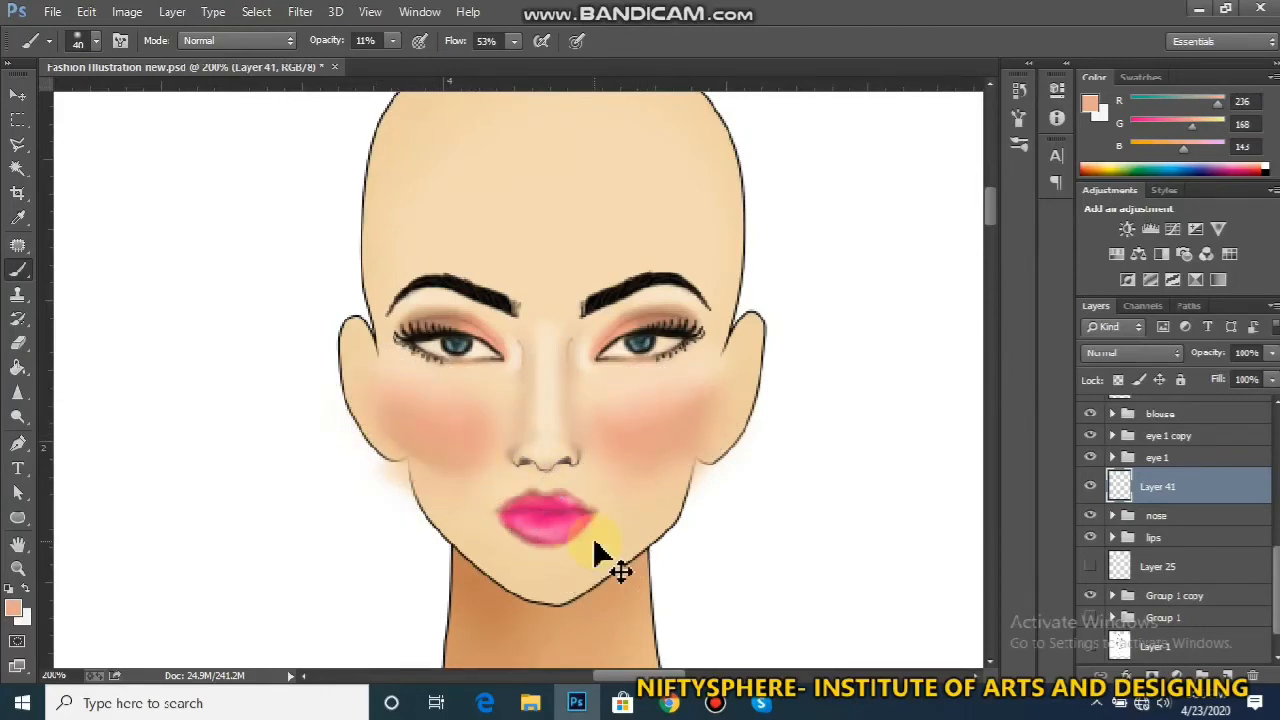
Check the blush against the whole figure and reduce the blush layer's opacity to 69%
key(ctrl+minus)
key(ctrl+minus)
key(ctrl+minus)
key(ctrl+minus)
key(ctrl+minus)
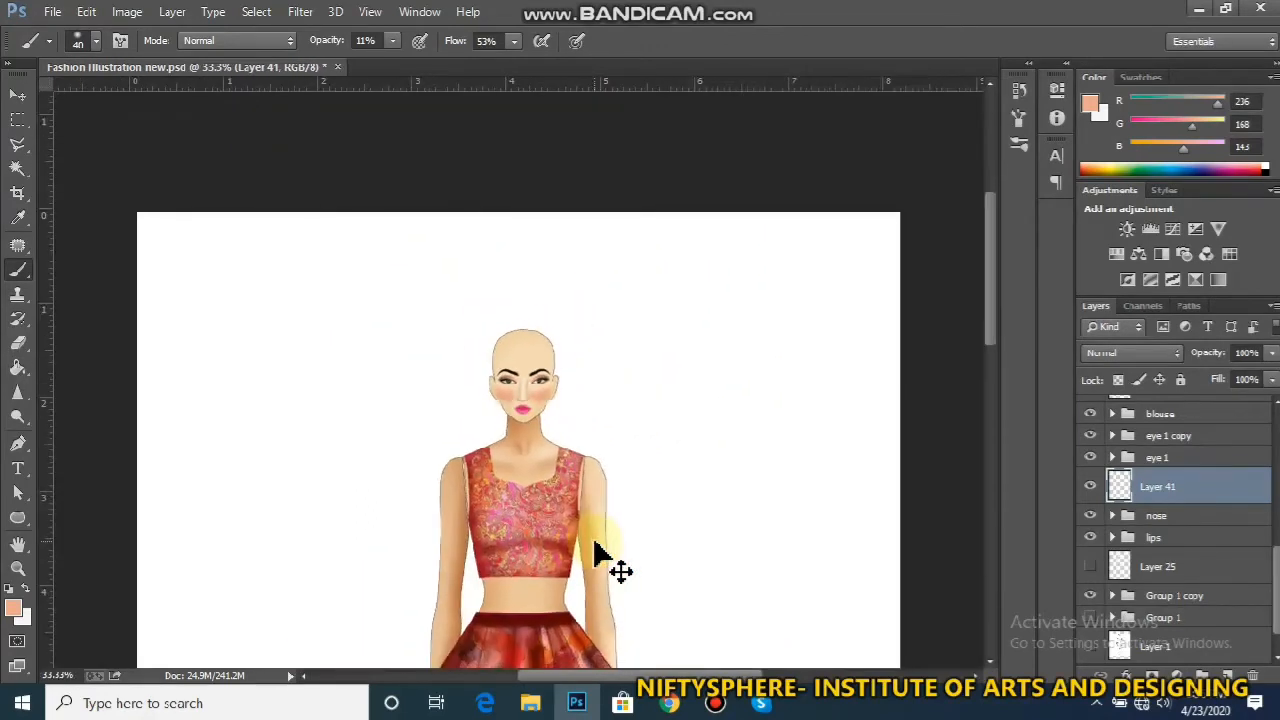
key(ctrl+plus)
key(ctrl+plus)
key(ctrl+plus)
key(ctrl+plus)
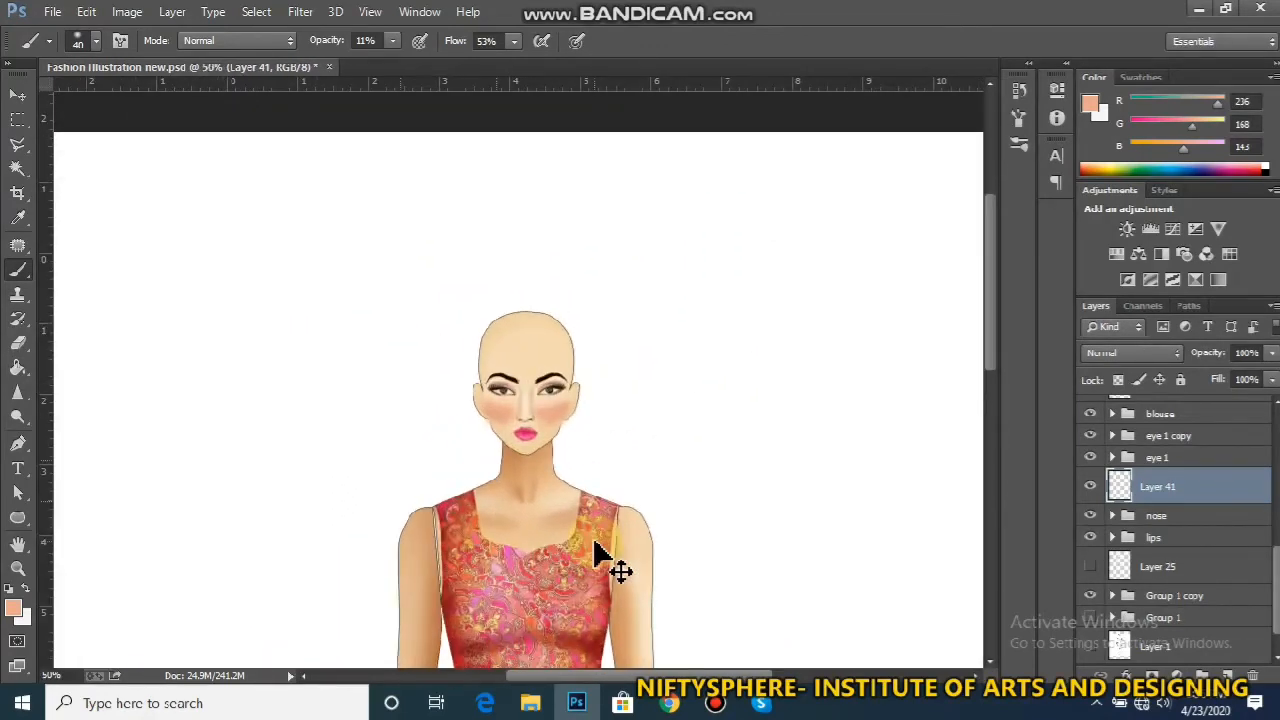
key(ctrl+plus)
click(1271, 354)
drag(1244, 382, 1240, 382)
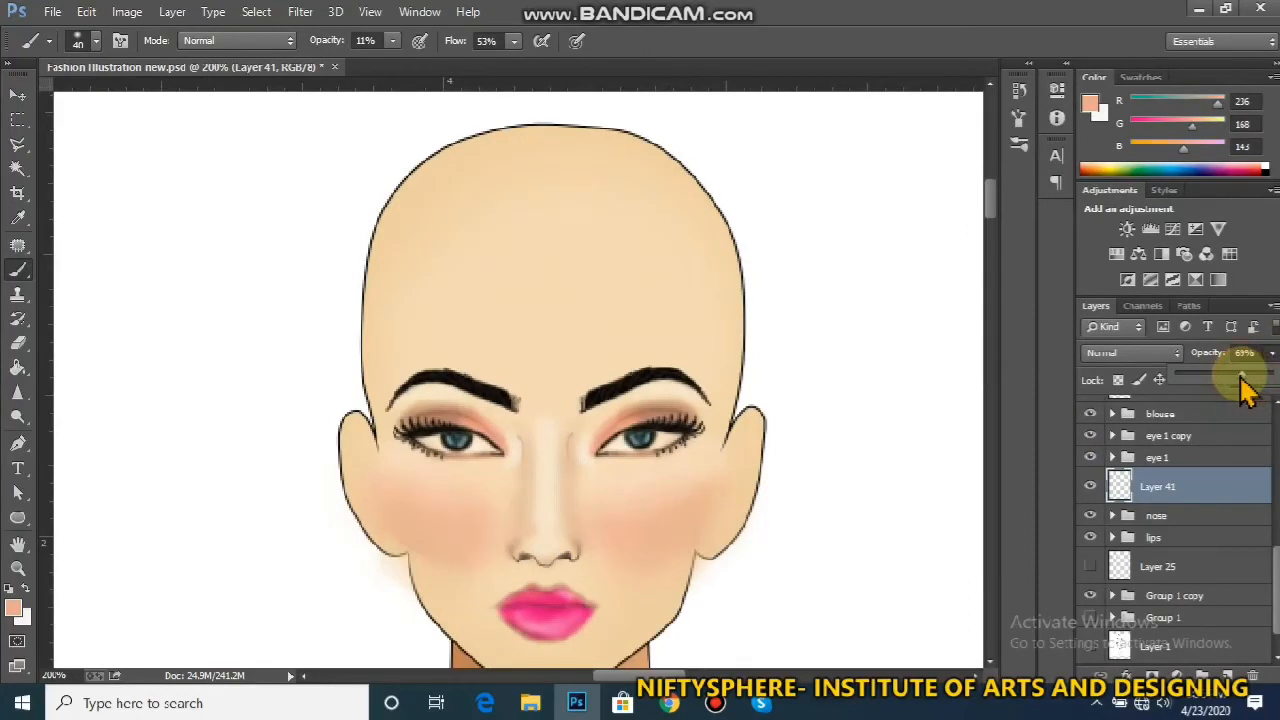
Examine the reduced blush at full-figure size and close up
key(ctrl+minus)
key(ctrl+minus)
key(ctrl+minus)
key(ctrl+minus)
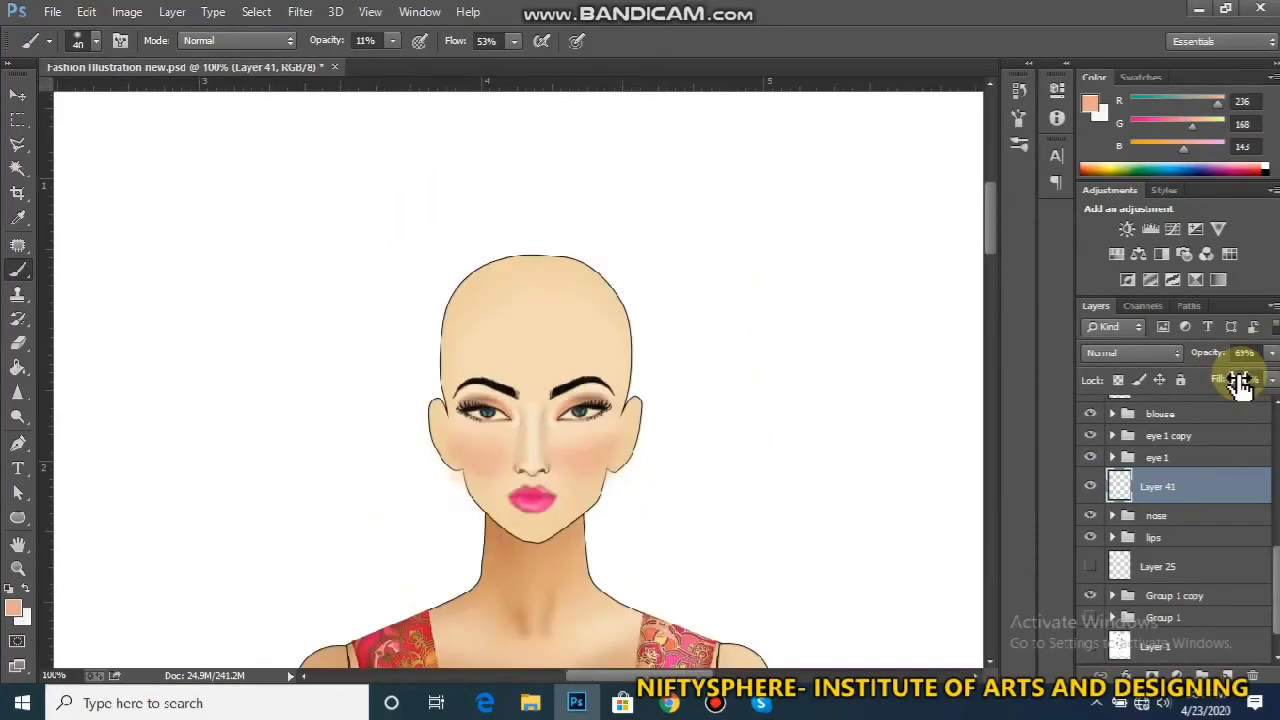
key(ctrl+minus)
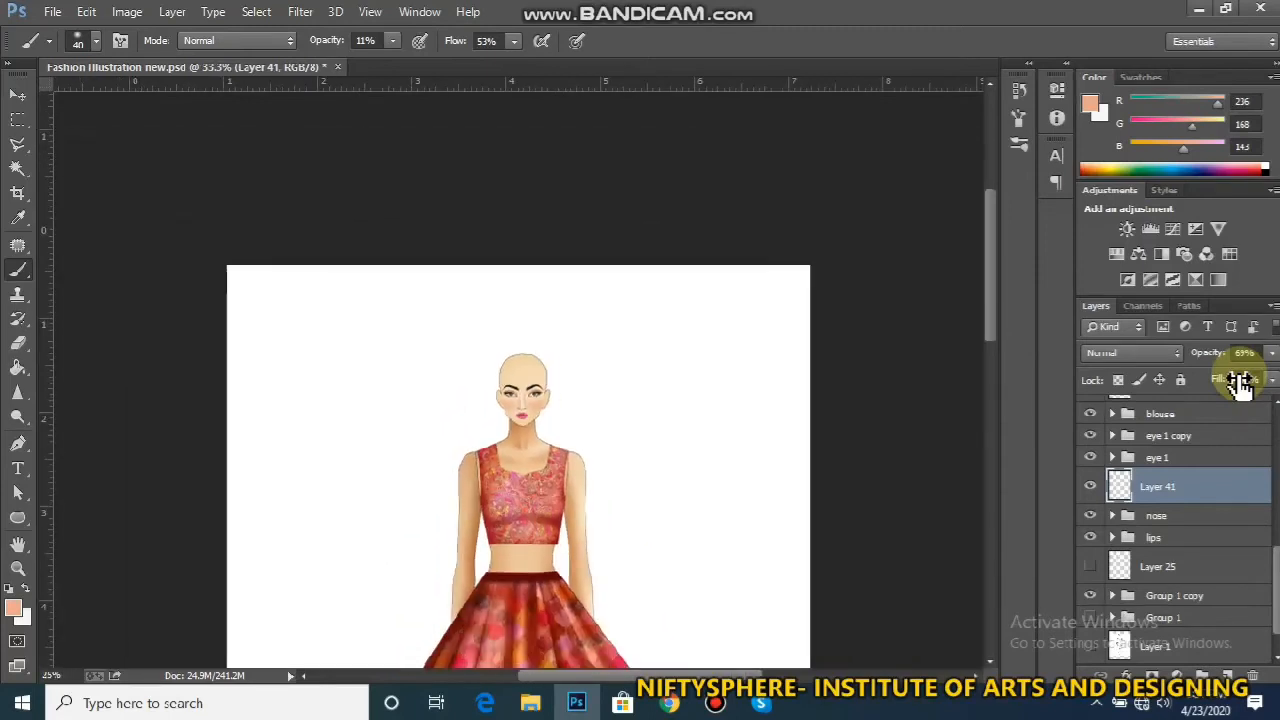
key(ctrl+plus)
key(ctrl+plus)
key(ctrl+plus)
key(ctrl+plus)
key(ctrl+plus)
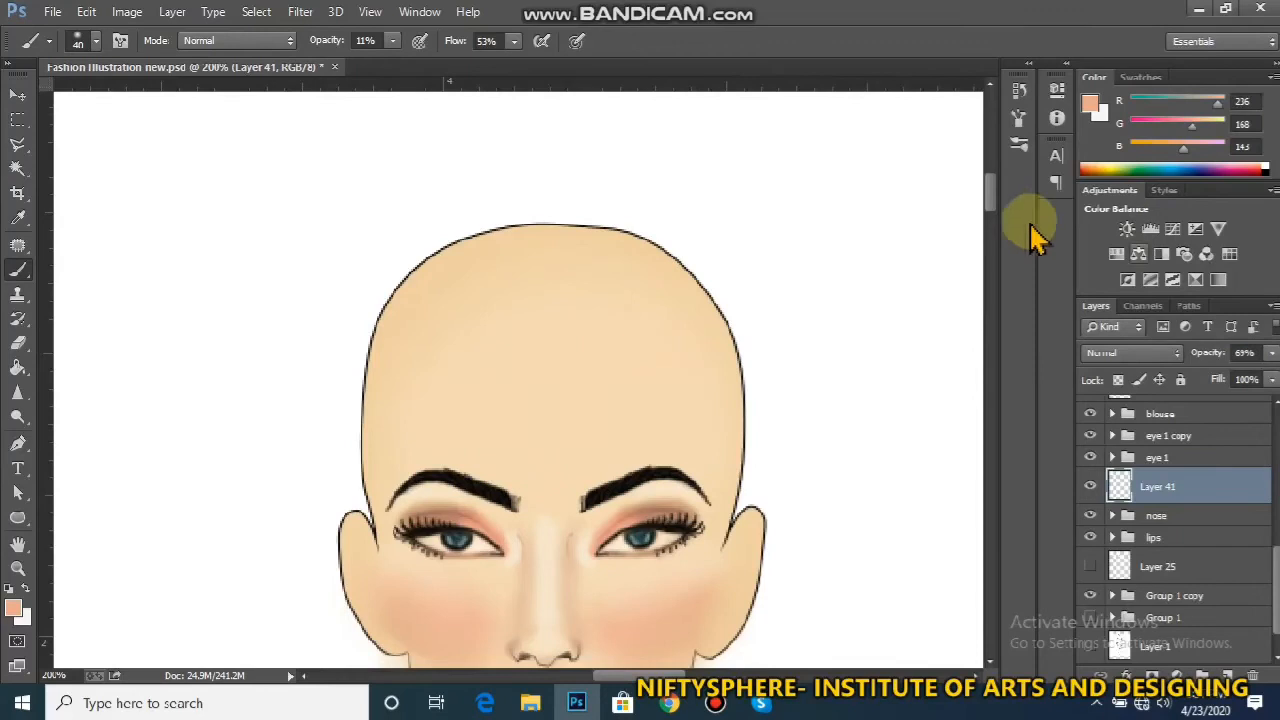
Soften the lower edge of the blush on both cheeks with light skin tone (RGB 240, 206, 169) at 40 px
drag(993, 201, 994, 226)
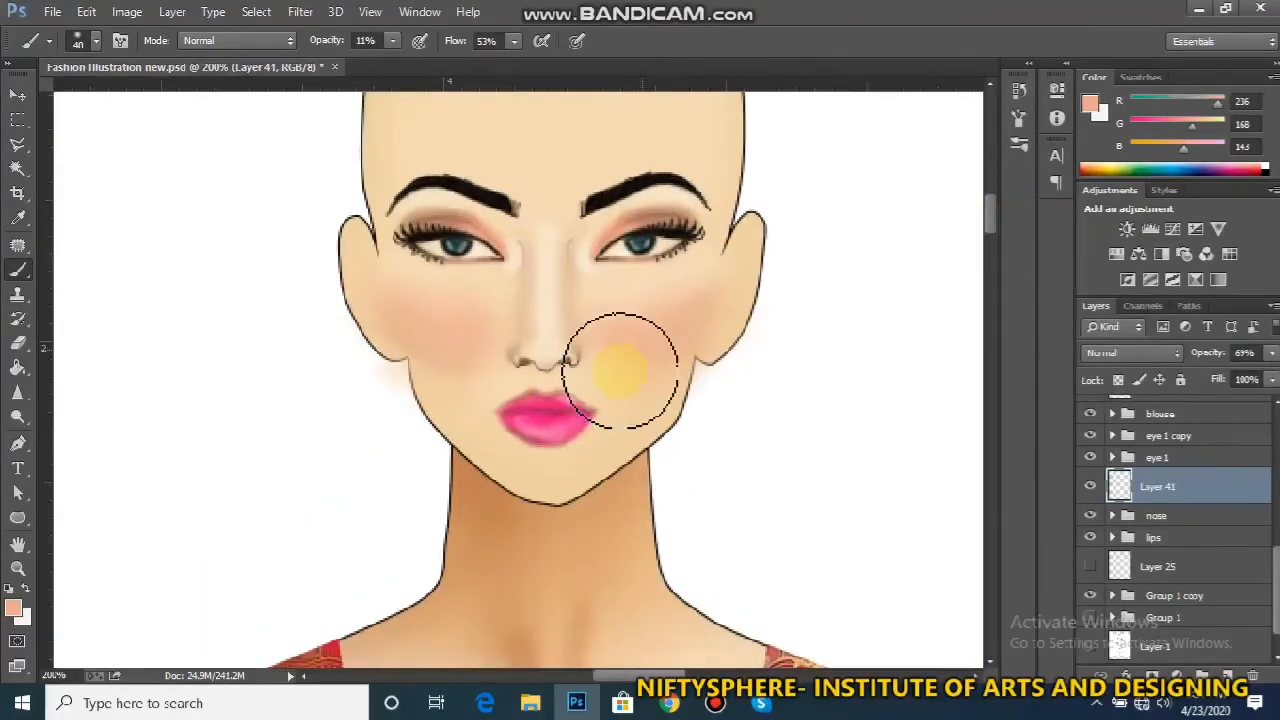
mouse_move(473, 385)
mouse_down()
mouse_move(449, 374)
mouse_move(477, 371)
mouse_move(457, 378)
mouse_up()
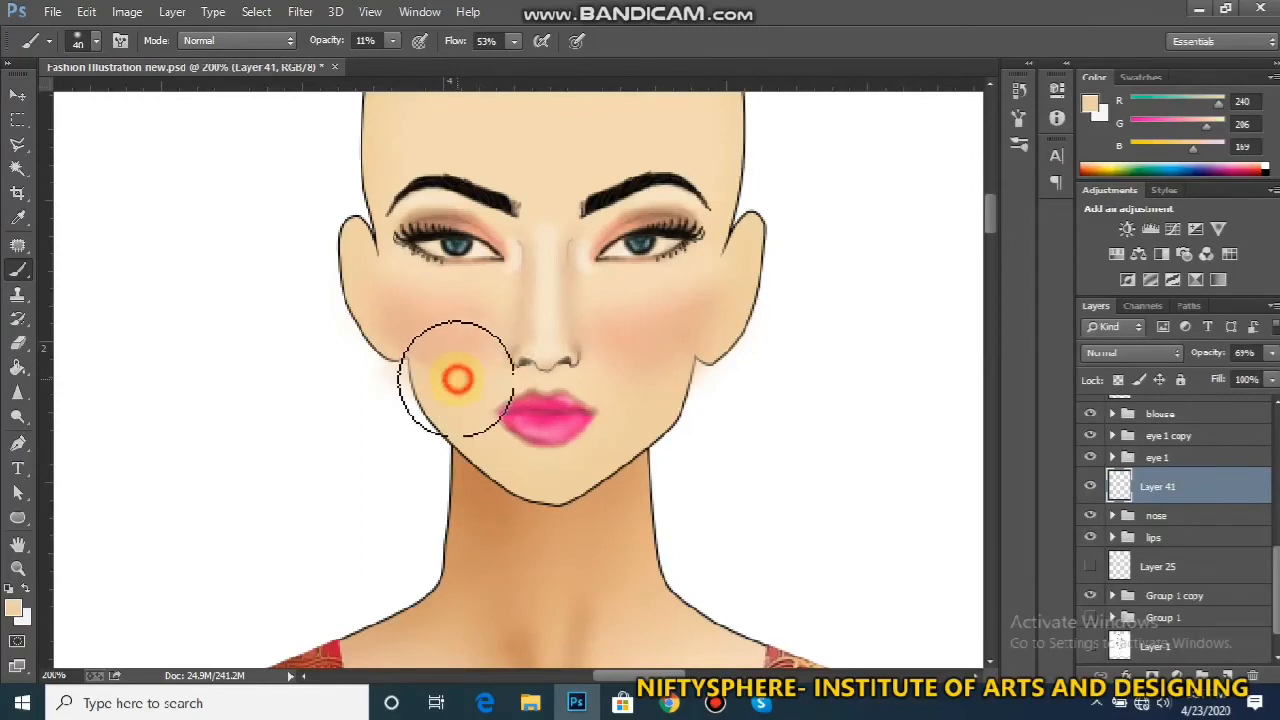
mouse_move(611, 366)
mouse_down()
mouse_move(650, 374)
mouse_move(597, 368)
mouse_up()
click(466, 384)
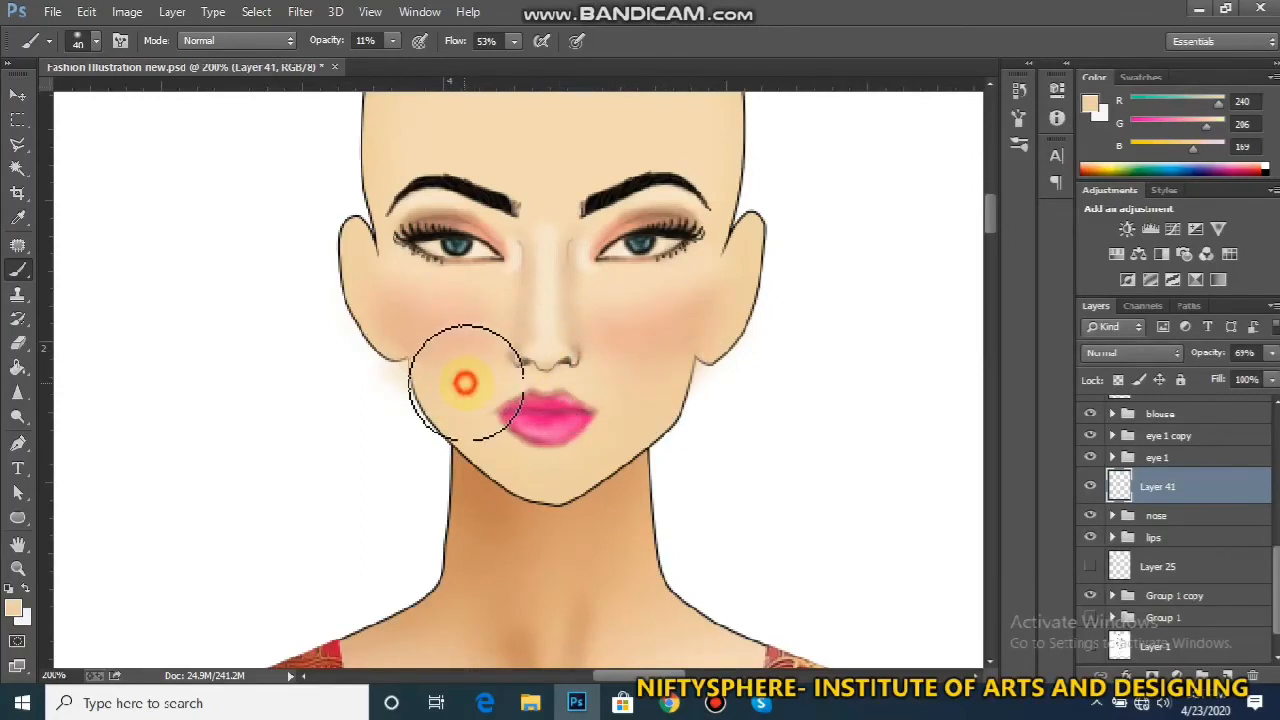
Compare the blended cheeks with the rest of the figure, from a distance and close up
key(ctrl+minus)
key(ctrl+minus)
key(ctrl+minus)
key(ctrl+minus)
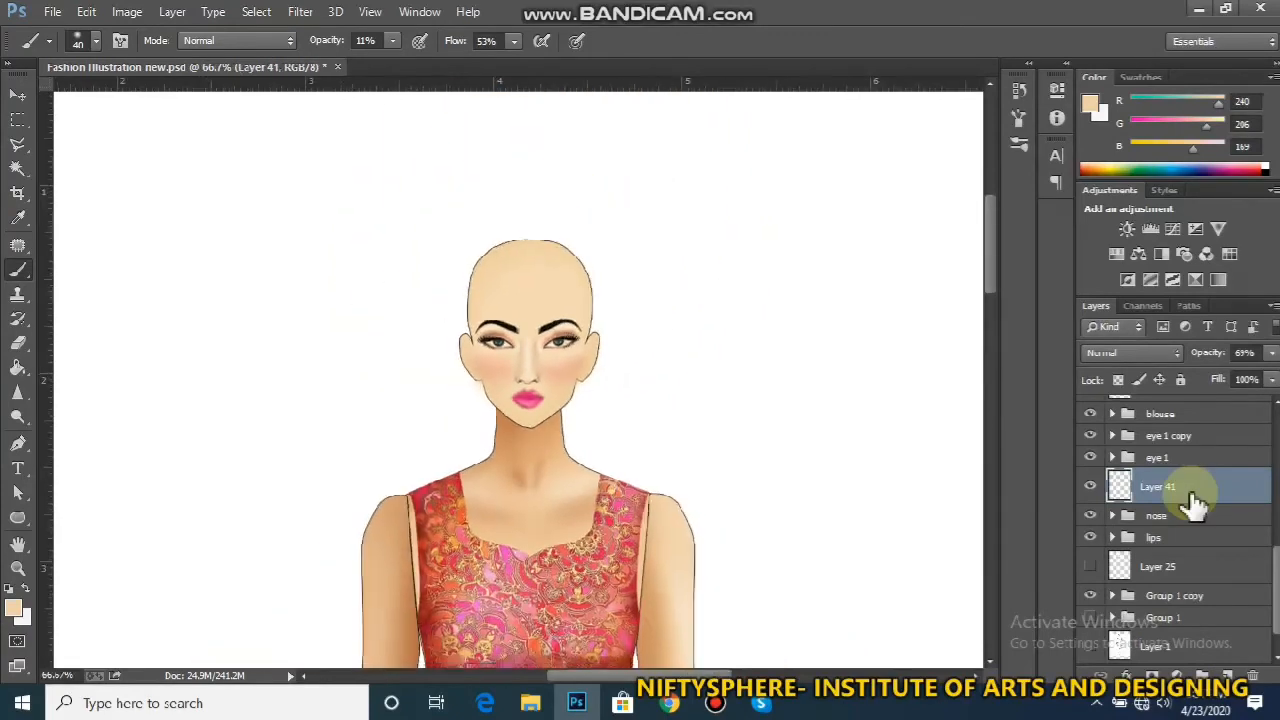
key(ctrl+plus)
key(ctrl+plus)
key(ctrl+plus)
key(ctrl+plus)
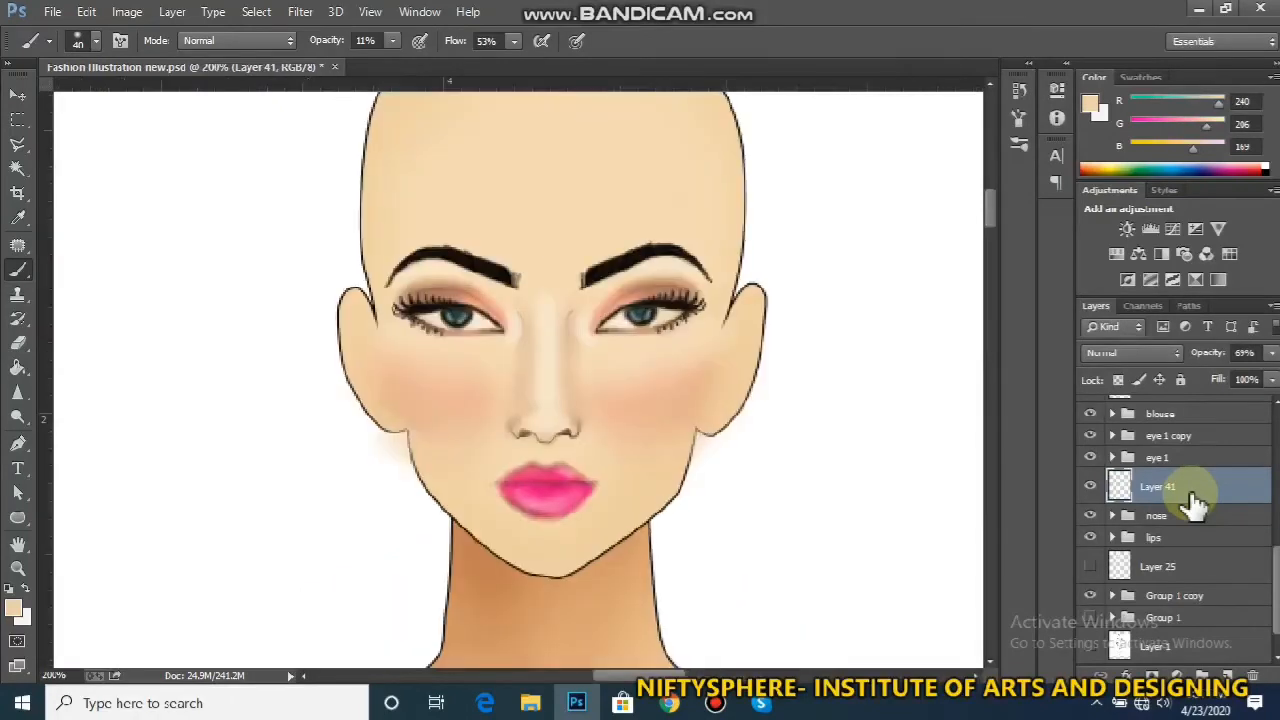
Erase the blush that spills outside the face outline below both ears, using a 7 px eraser
key(ctrl+plus)
key(e)
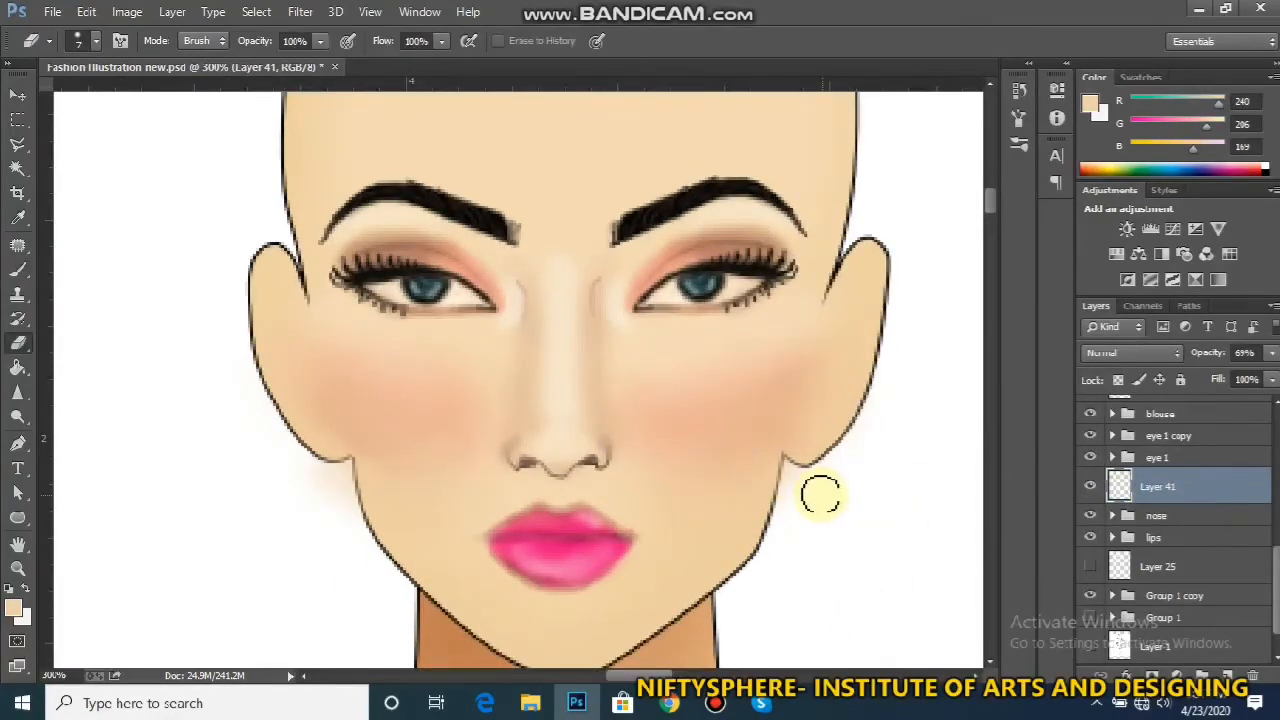
mouse_move(797, 471)
mouse_down()
mouse_move(788, 506)
mouse_move(808, 485)
mouse_move(786, 512)
mouse_up()
click(808, 484)
shift+click(834, 341)
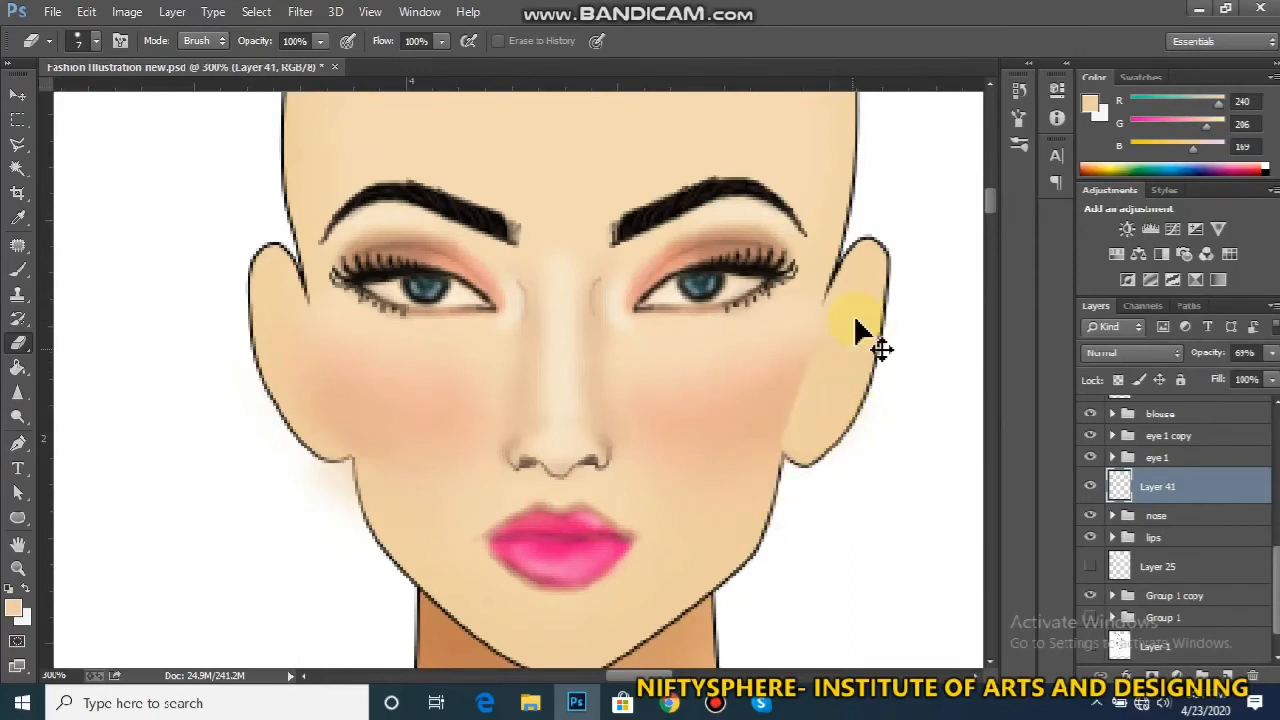
key(ctrl+z)
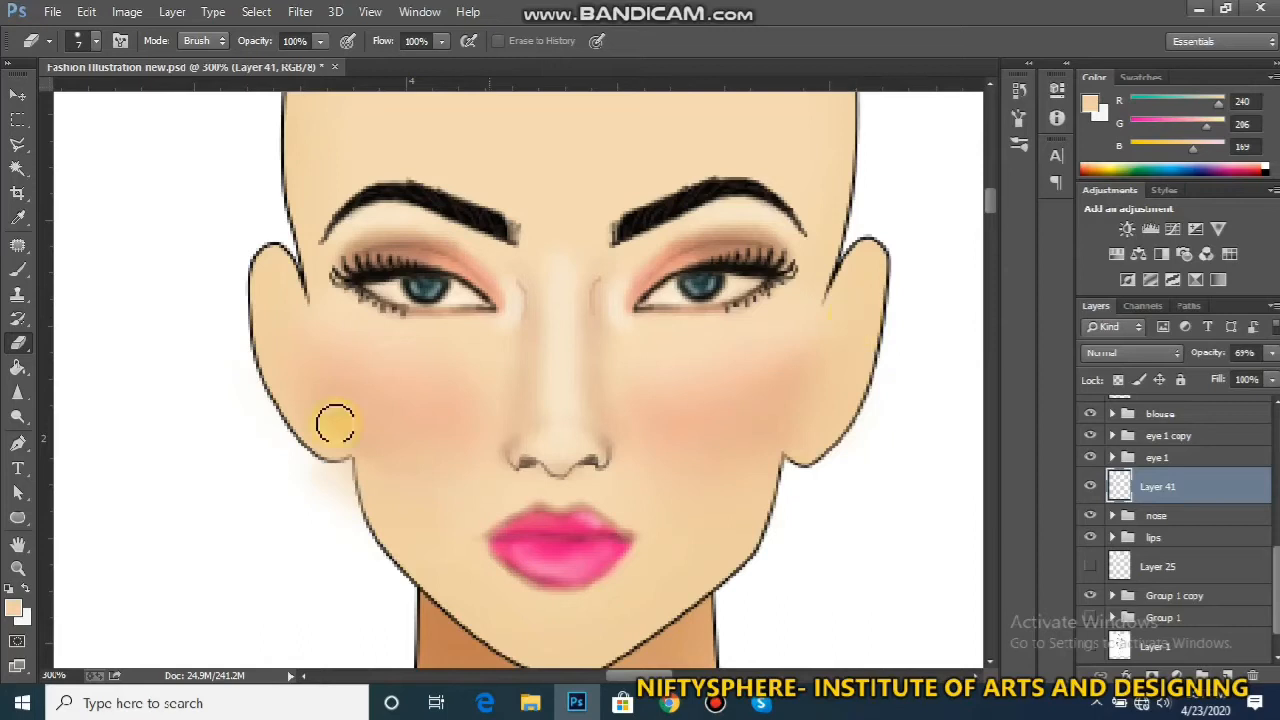
mouse_move(318, 460)
mouse_down()
mouse_move(346, 476)
mouse_move(349, 499)
mouse_move(325, 489)
mouse_move(330, 500)
mouse_move(359, 499)
mouse_move(351, 492)
mouse_move(358, 538)
mouse_up()
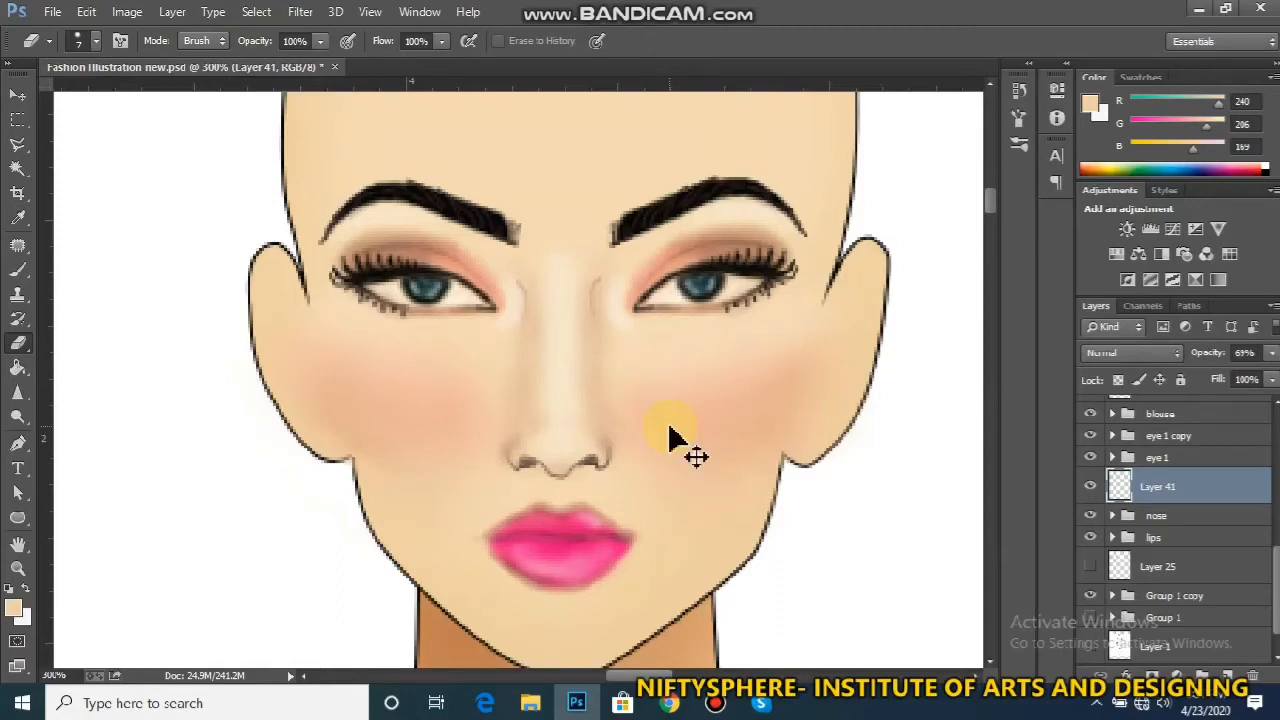
Add a new layer, sample brown (RGB 200, 156, 123) from the outer eyeshadow, and shade the right-hand ear, reducing the brush to 8 px
key(ctrl+shift+n)
key(Return)
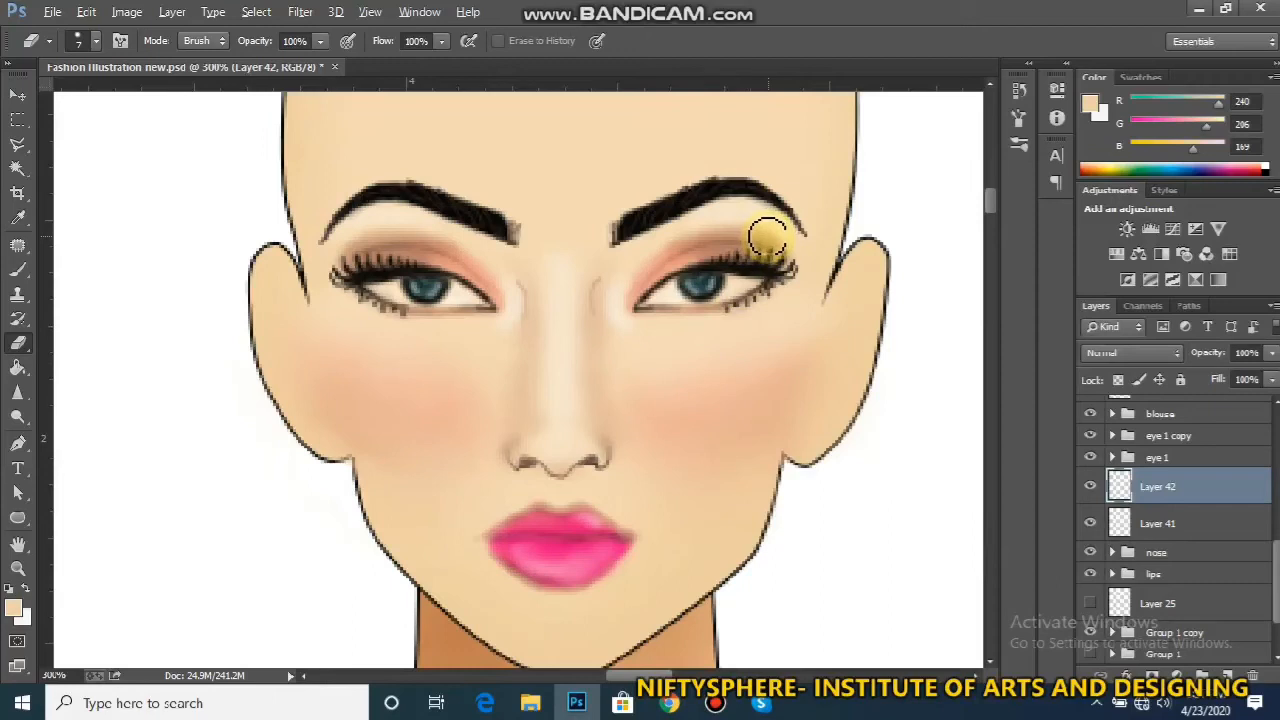
key(b)
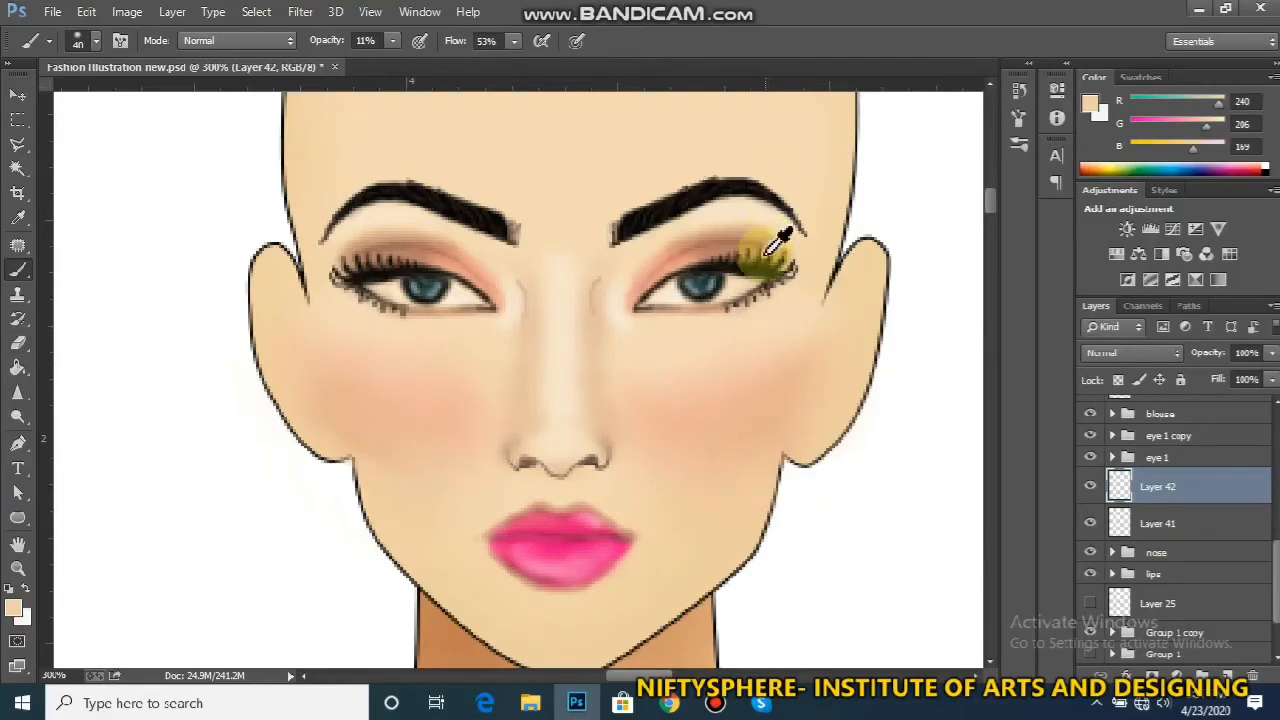
alt+click(768, 238)
click(829, 323)
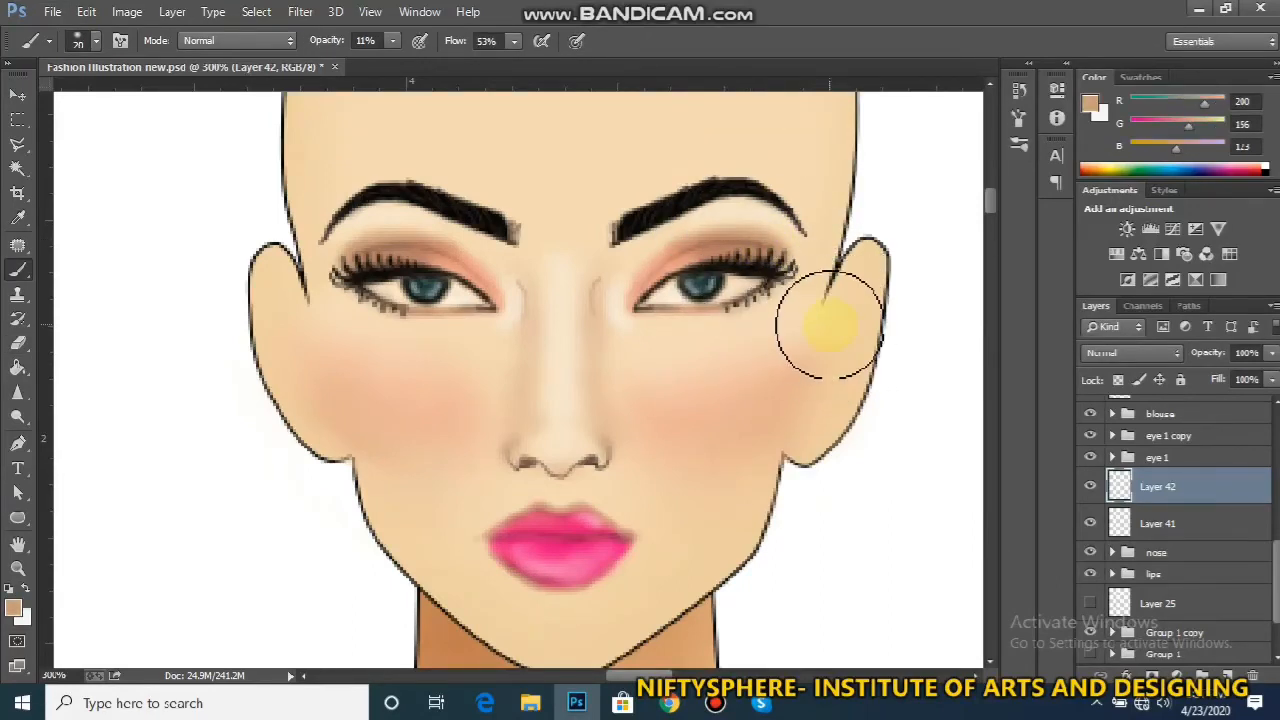
mouse_move(837, 291)
mouse_down()
mouse_move(857, 259)
mouse_move(832, 298)
mouse_move(857, 290)
mouse_move(848, 280)
mouse_move(853, 308)
mouse_move(870, 277)
mouse_move(834, 422)
mouse_move(818, 432)
mouse_move(837, 400)
mouse_move(799, 430)
mouse_move(837, 386)
mouse_move(826, 416)
mouse_move(859, 289)
mouse_move(833, 309)
mouse_move(860, 341)
mouse_move(852, 375)
mouse_move(852, 360)
mouse_move(796, 435)
mouse_up()
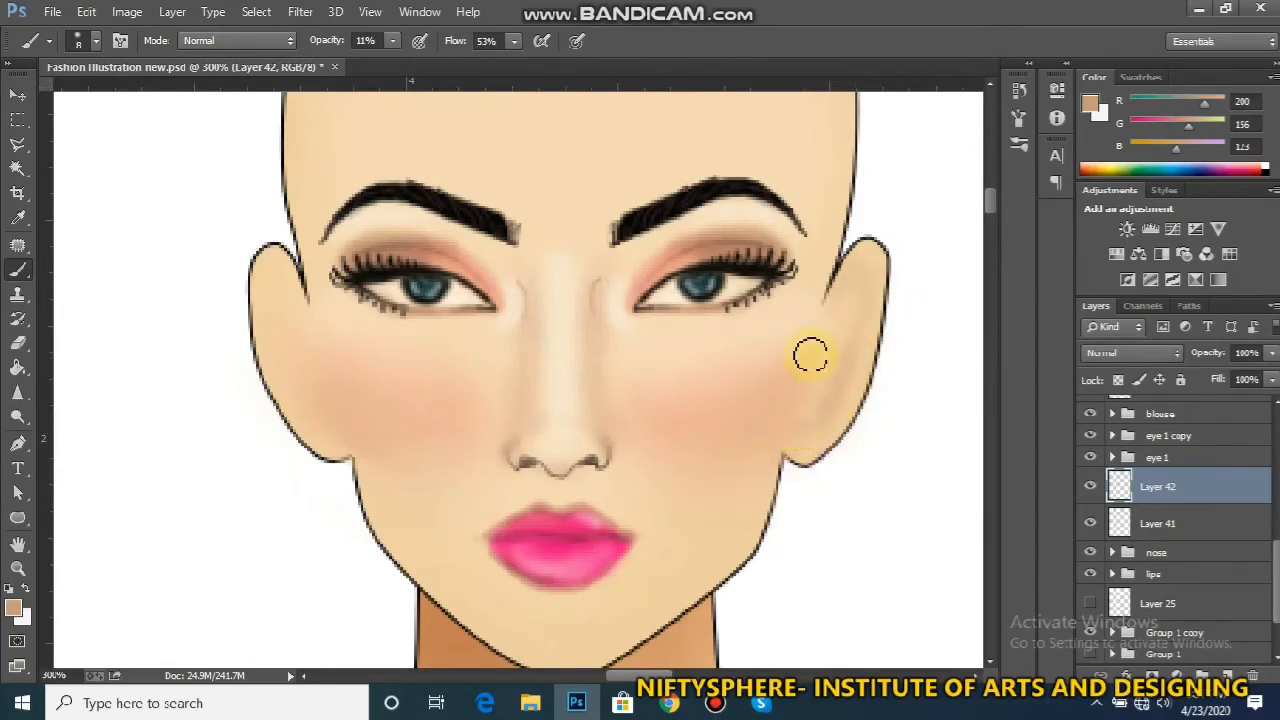
mouse_move(824, 378)
mouse_down()
mouse_move(798, 409)
mouse_move(826, 374)
mouse_move(814, 355)
mouse_move(821, 387)
mouse_move(806, 400)
mouse_move(828, 366)
mouse_move(810, 342)
mouse_move(807, 422)
mouse_up()
drag(841, 346, 795, 499)
Brush the same soft brown shading inside the left-hand ear at 8 px
mouse_move(283, 276)
mouse_down()
mouse_move(275, 351)
mouse_move(291, 411)
mouse_up()
drag(293, 292, 290, 370)
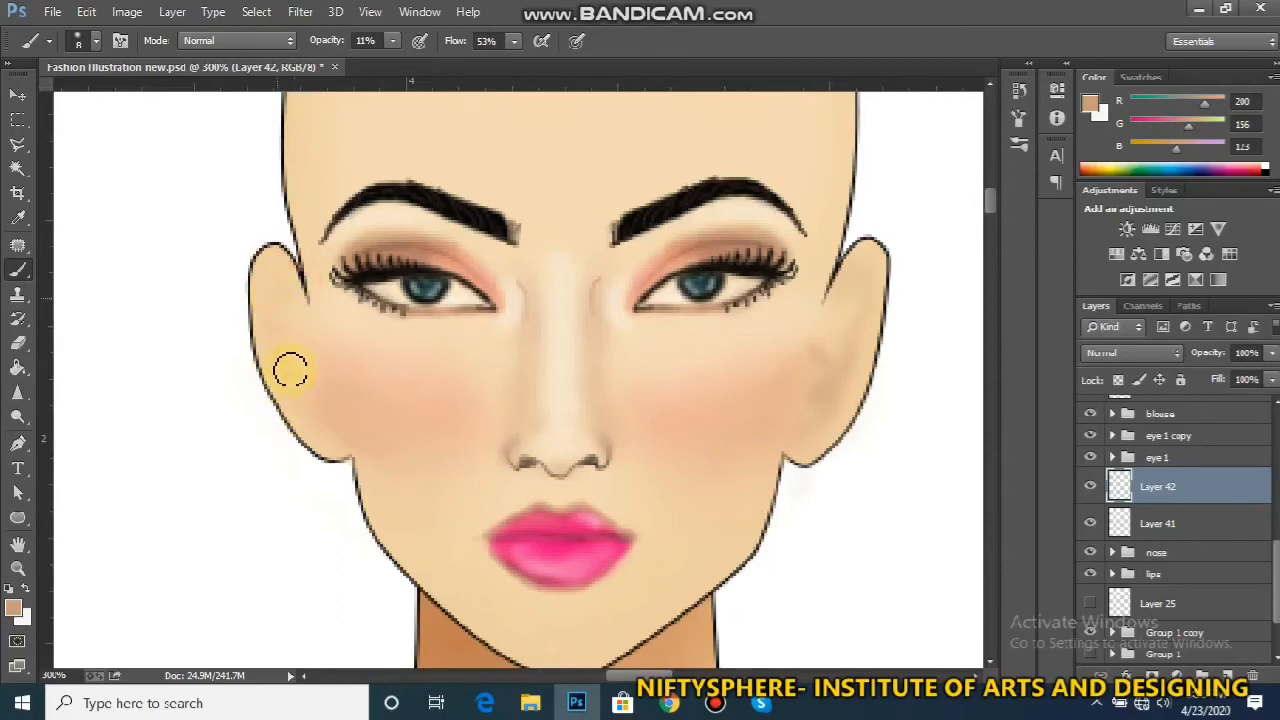
drag(281, 294, 280, 364)
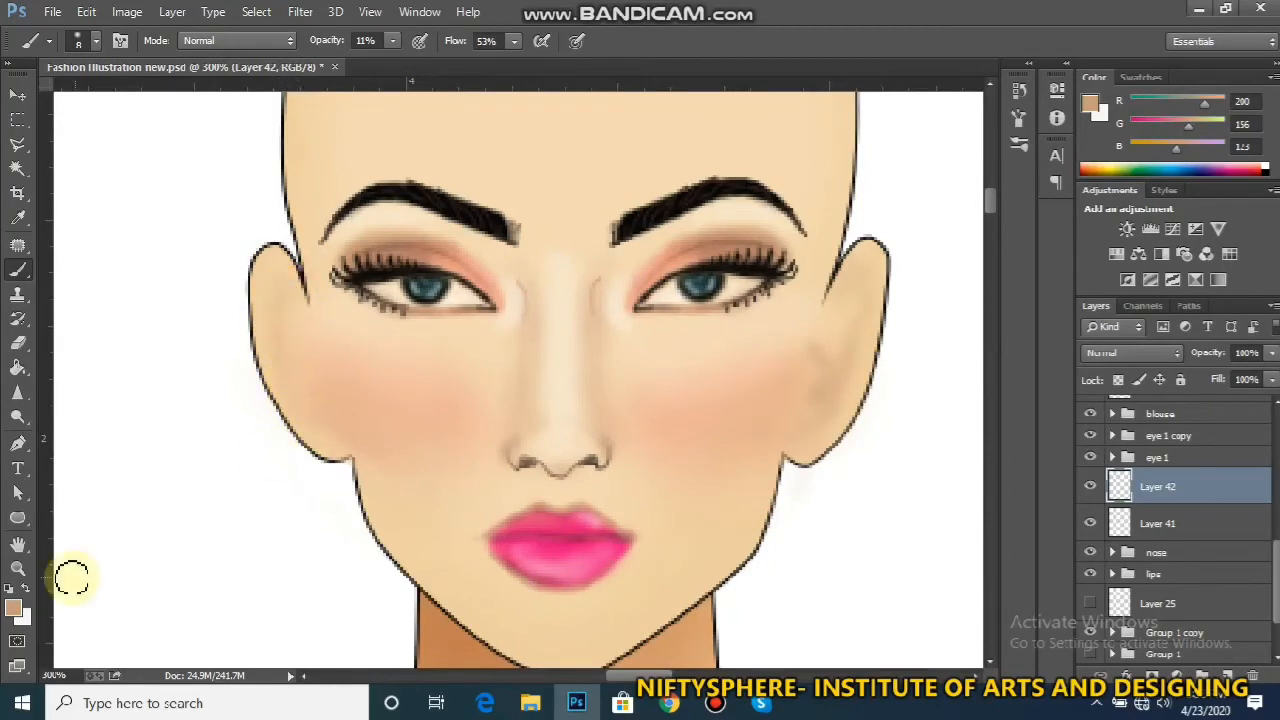
Set the foreground colour to a reddish brown (RGB 170, 96, 82) for painting with the brush
click(13, 607)
mouse_move(934, 420)
mouse_down()
mouse_move(967, 437)
mouse_move(957, 422)
mouse_up()
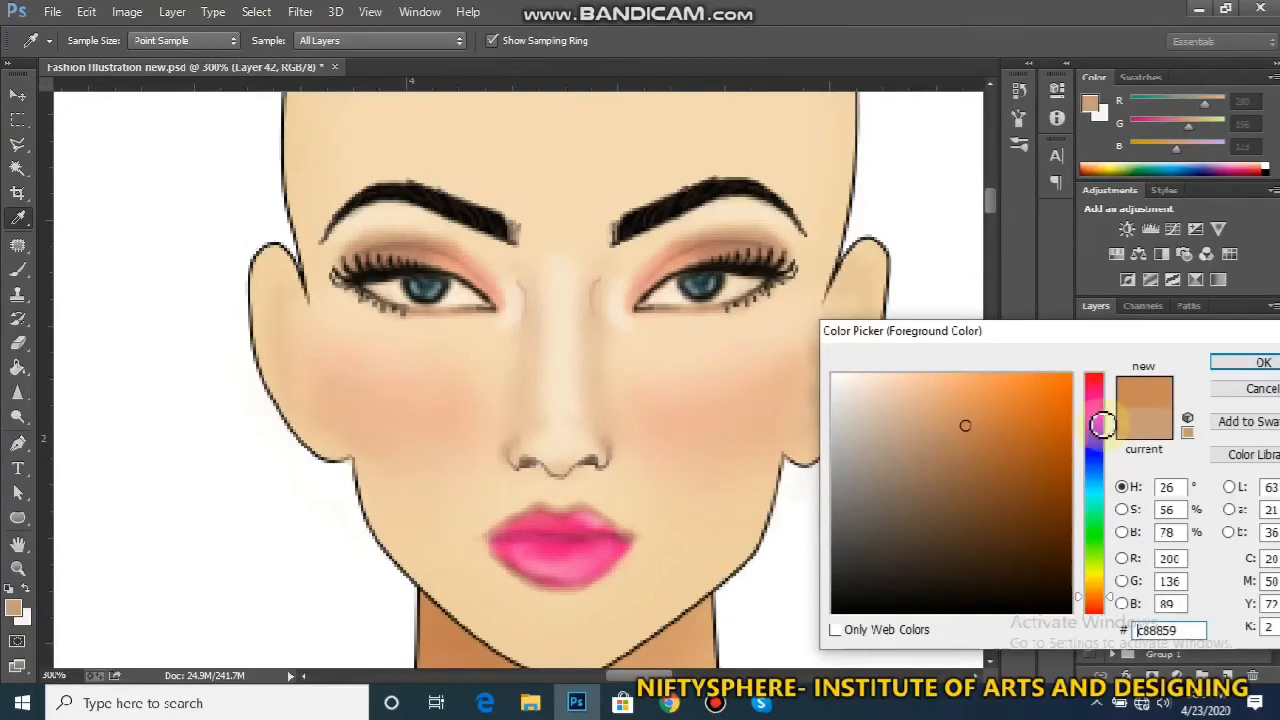
click(1092, 380)
mouse_move(1025, 395)
mouse_down()
mouse_move(971, 420)
mouse_move(931, 411)
mouse_move(918, 437)
mouse_move(969, 442)
mouse_up()
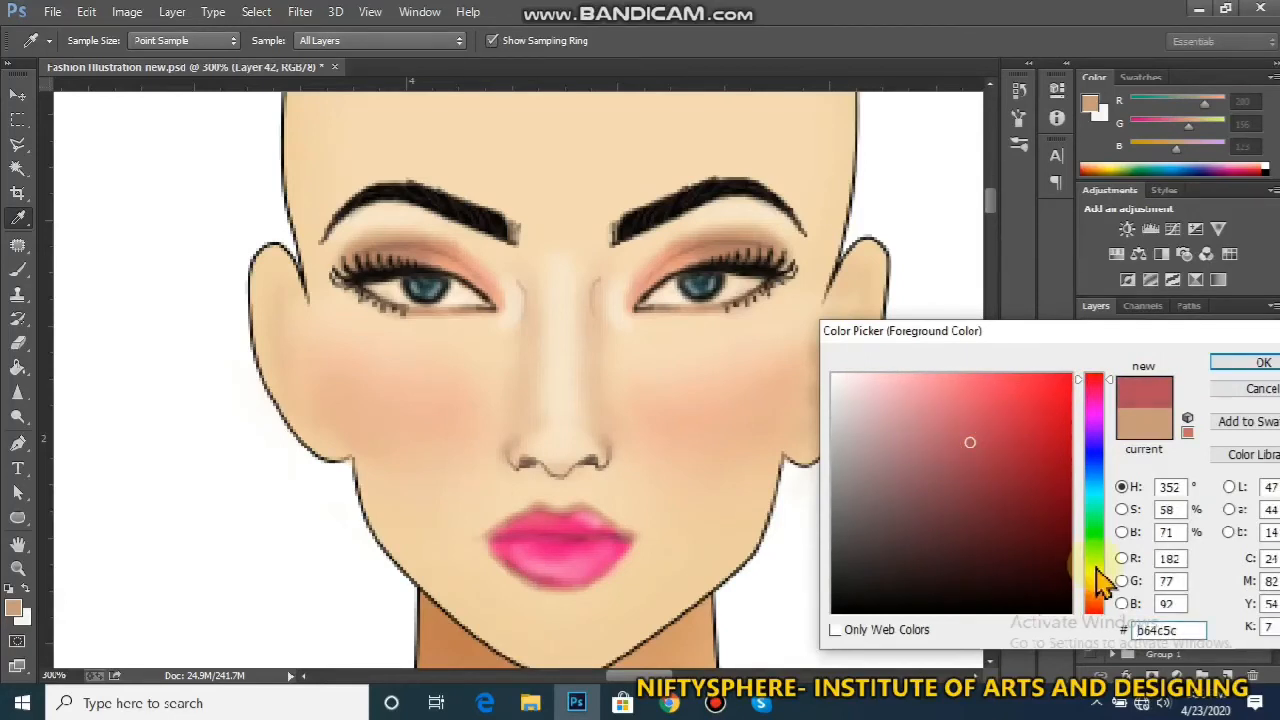
click(1096, 603)
click(1093, 608)
mouse_move(965, 447)
mouse_down()
mouse_move(934, 440)
mouse_move(956, 454)
mouse_up()
click(1250, 364)
key(b)
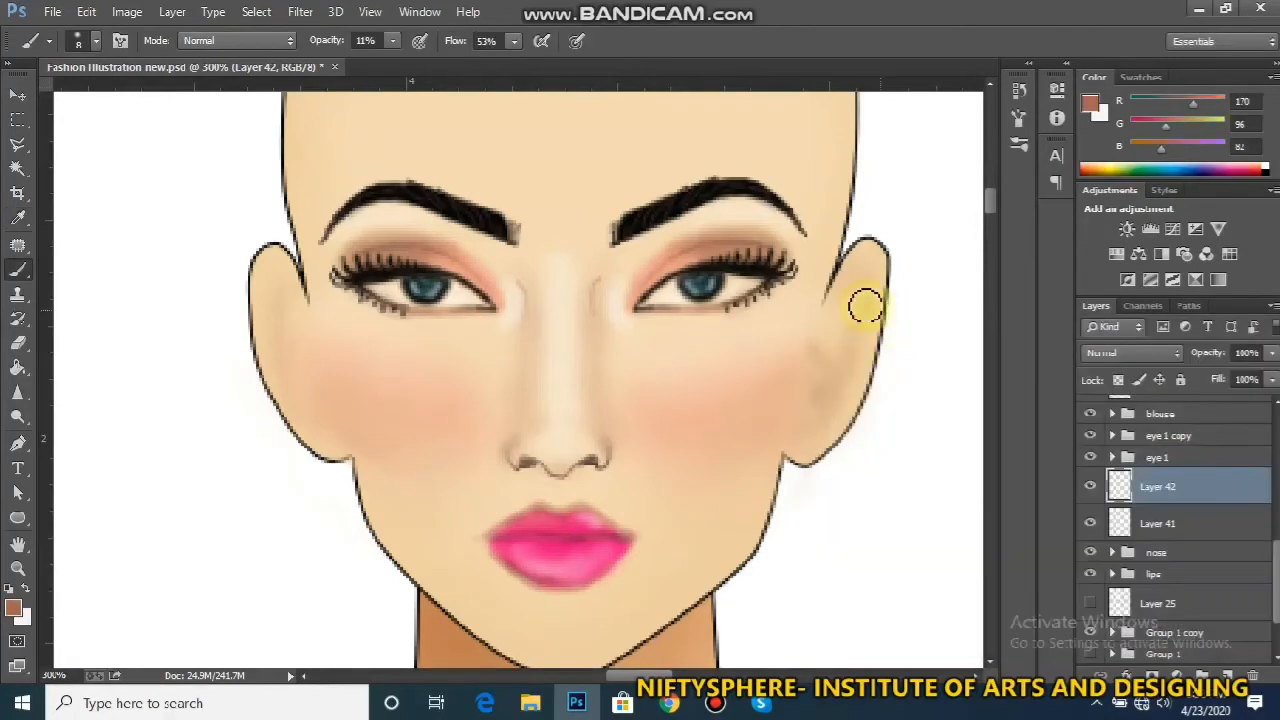
Deepen the shading inside both ears with soft reddish-brown strokes, using the 8 px brush at 11% opacity
mouse_move(853, 285)
mouse_down()
mouse_move(846, 367)
mouse_move(866, 306)
mouse_move(822, 430)
mouse_up()
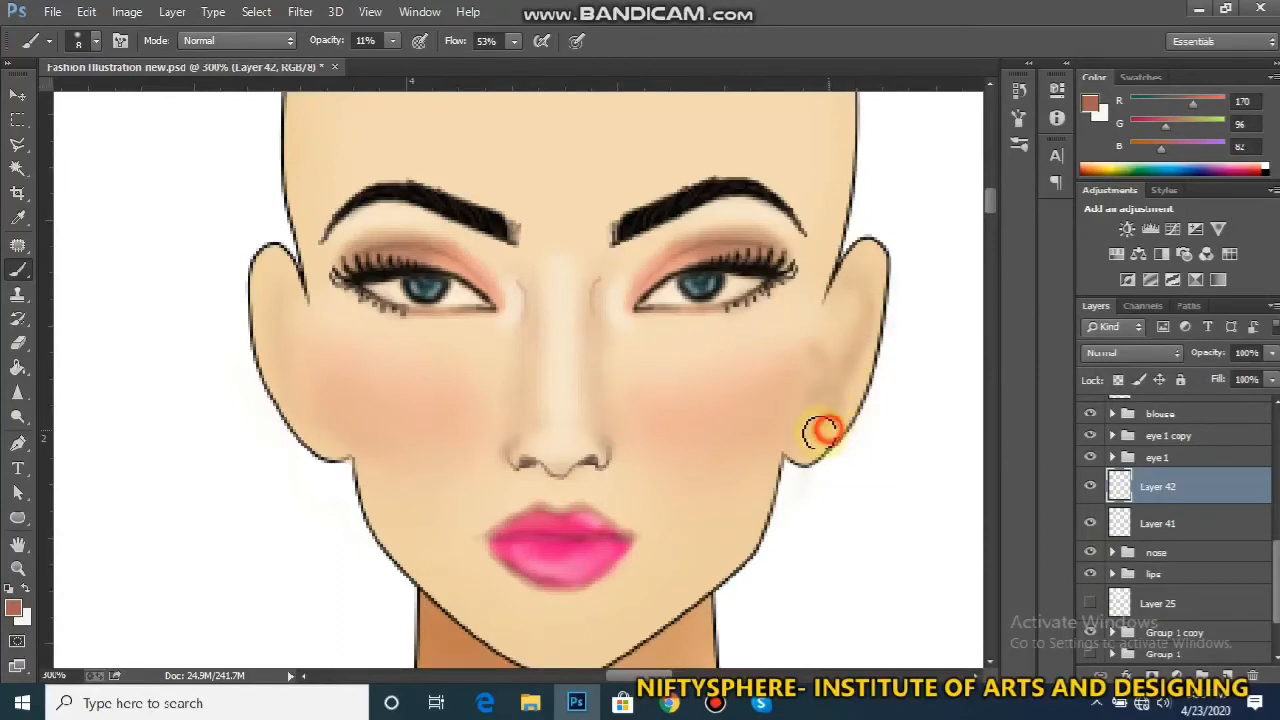
mouse_move(845, 283)
mouse_down()
mouse_move(858, 342)
mouse_move(827, 412)
mouse_up()
drag(824, 349, 824, 385)
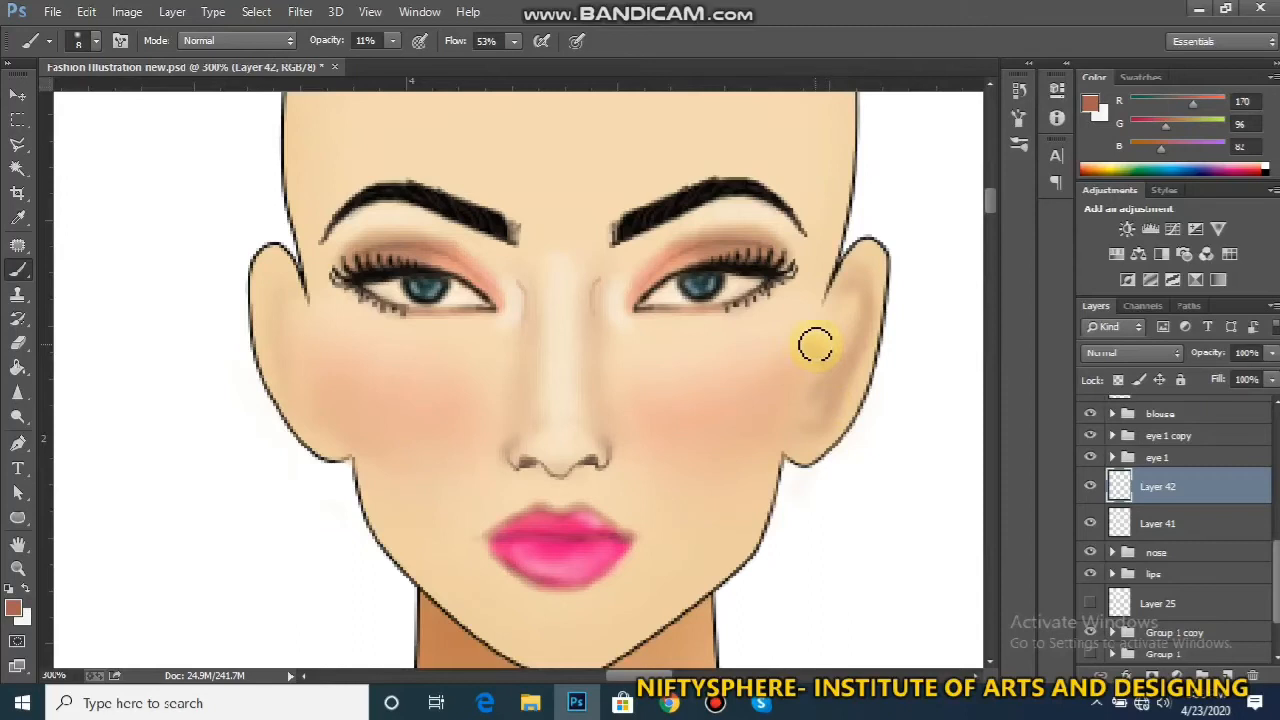
drag(281, 284, 255, 322)
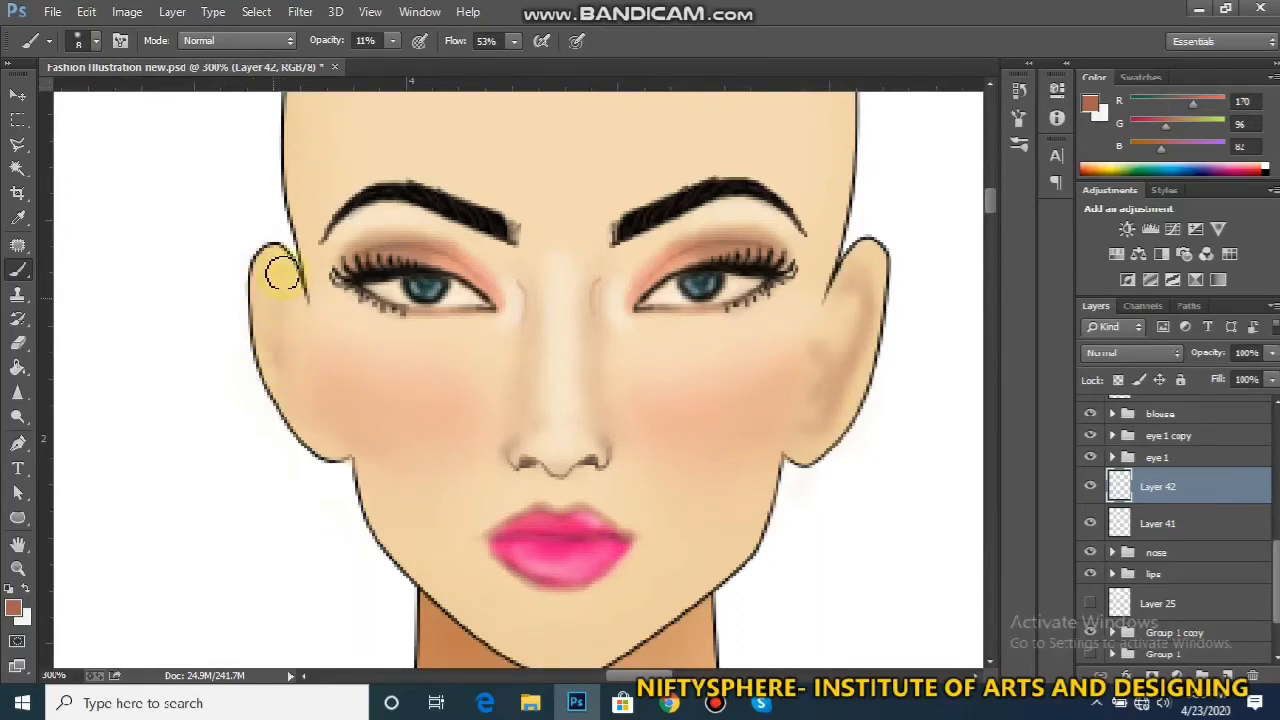
mouse_move(281, 276)
mouse_down()
mouse_move(263, 341)
mouse_move(277, 282)
mouse_move(265, 309)
mouse_move(285, 287)
mouse_move(272, 294)
mouse_move(273, 364)
mouse_move(268, 355)
mouse_move(297, 422)
mouse_up()
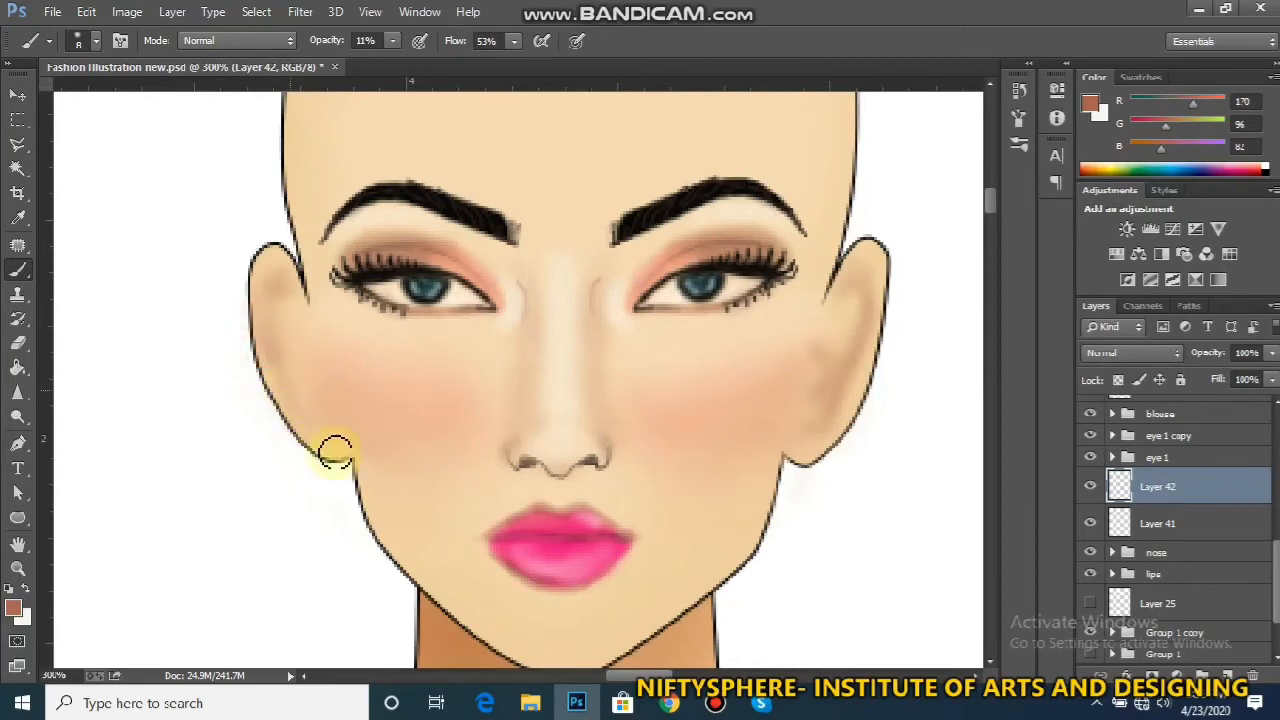
mouse_move(273, 302)
mouse_down()
mouse_move(277, 330)
mouse_move(308, 345)
mouse_up()
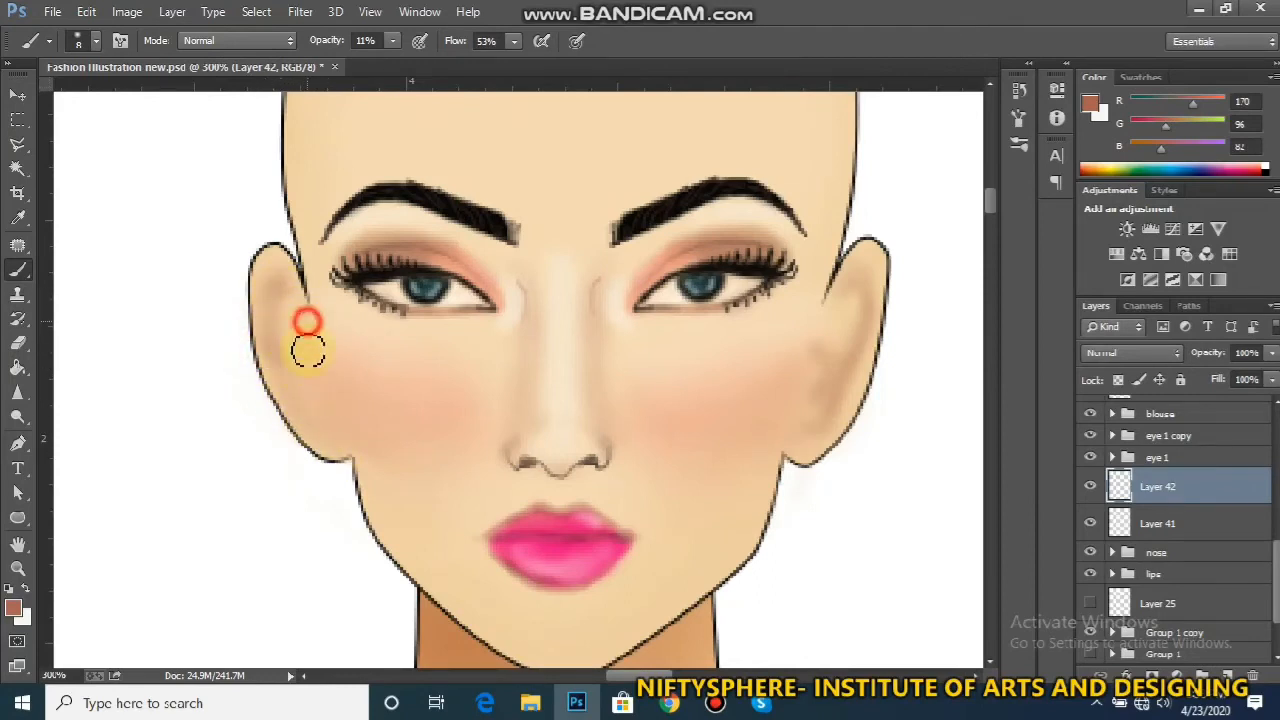
Soften the patchy shading in the right-hand ear with the 7 px eraser, lowering its opacity to 14%
key(ctrl+minus)
key(ctrl+minus)
key(ctrl+minus)
key(ctrl+minus)
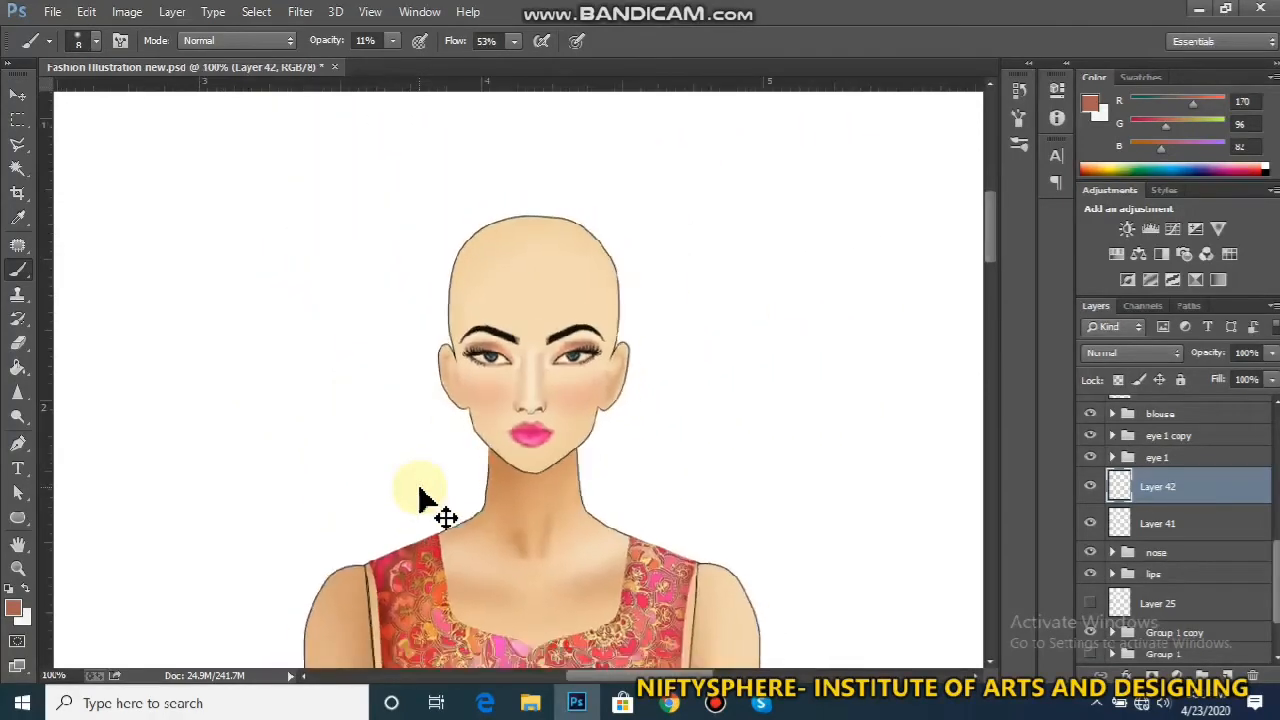
key(ctrl+plus)
key(ctrl+plus)
key(ctrl+plus)
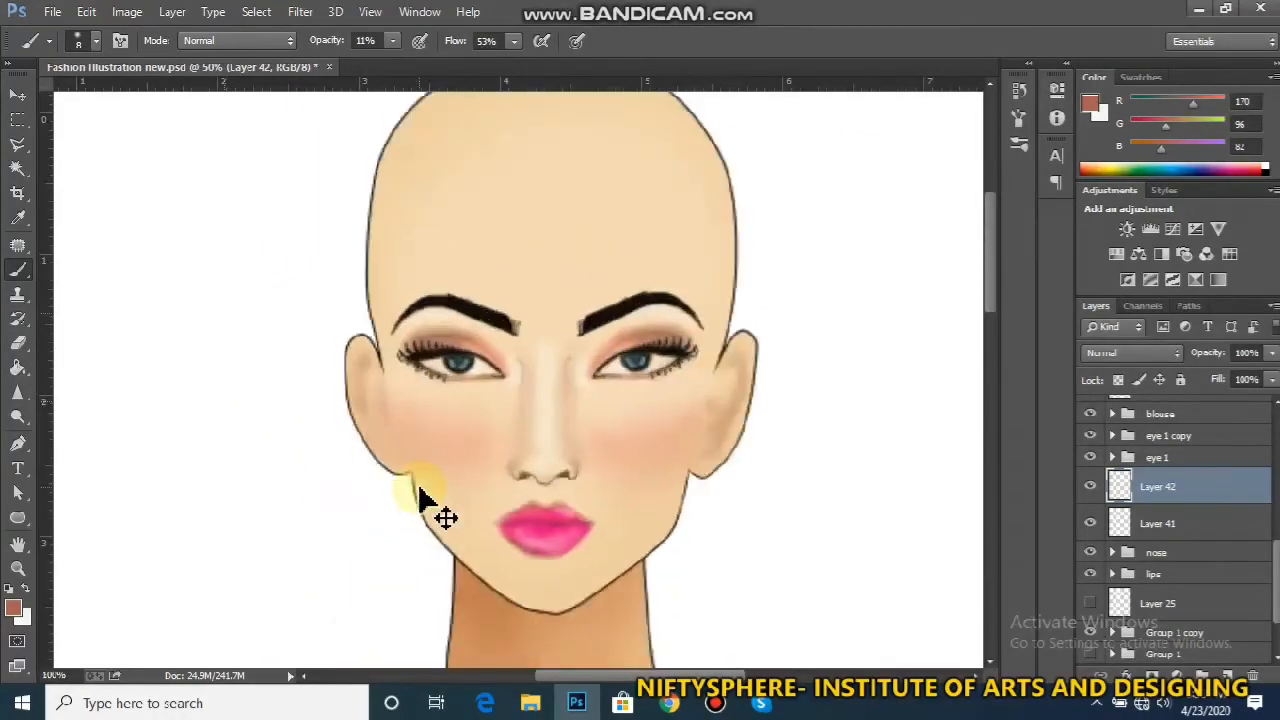
key(e)
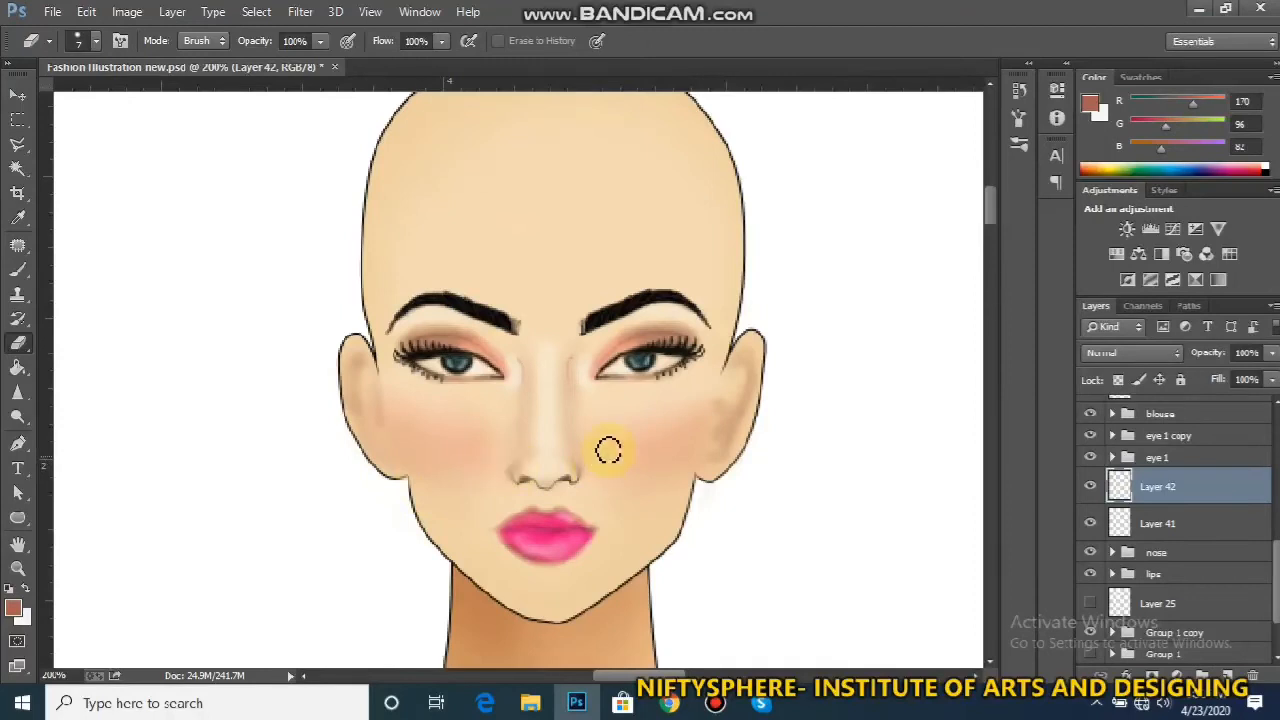
drag(718, 385, 723, 412)
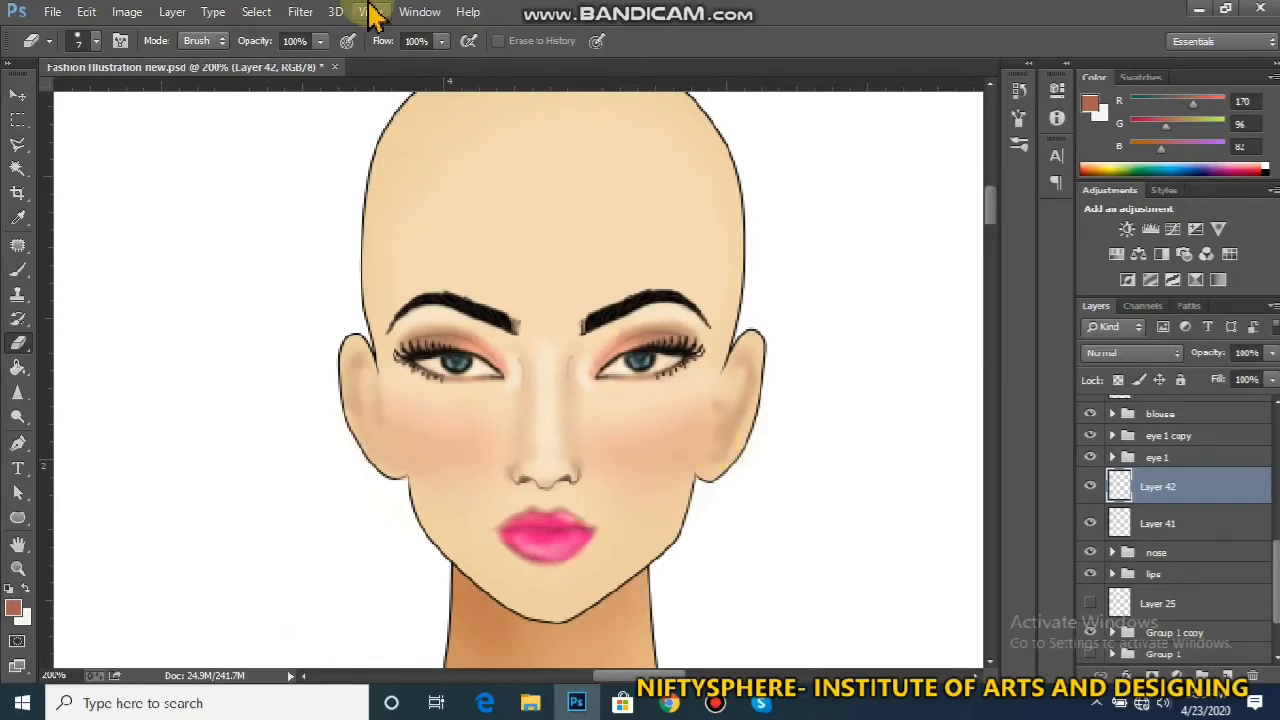
drag(285, 88, 238, 72)
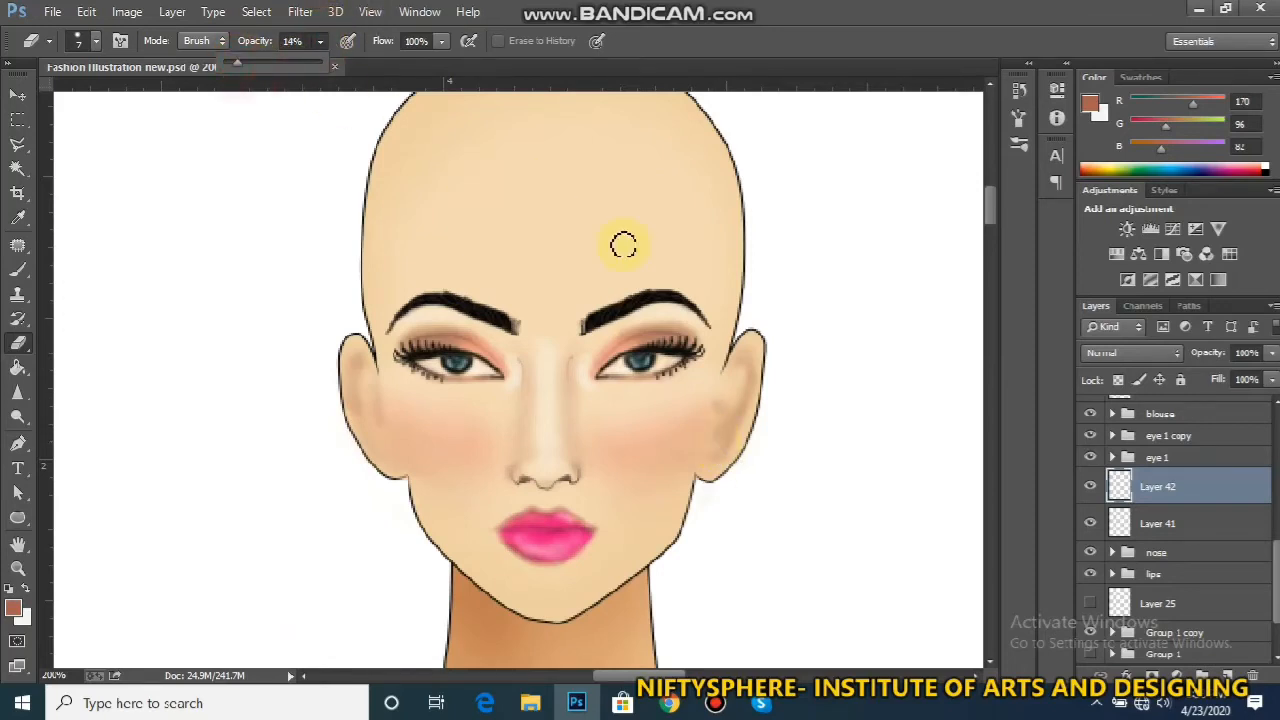
mouse_move(726, 414)
mouse_down()
mouse_move(717, 409)
mouse_move(717, 455)
mouse_up()
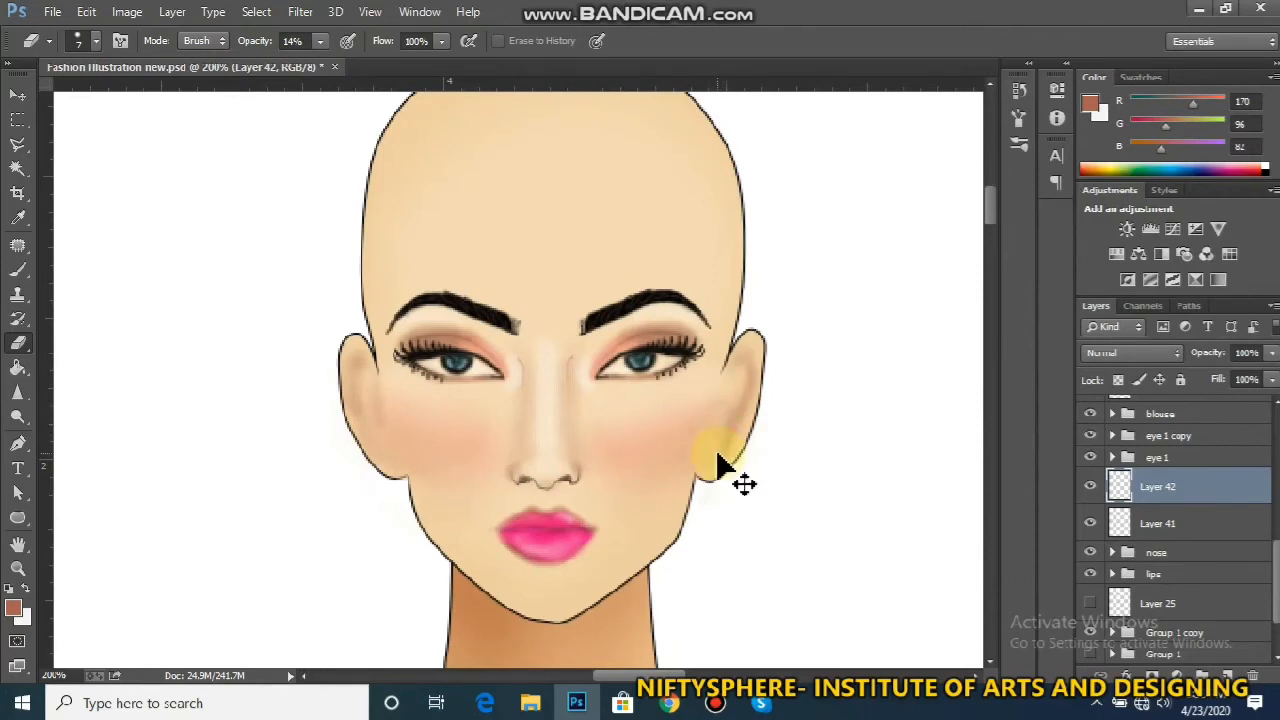
mouse_move(692, 385)
mouse_down()
mouse_move(714, 429)
mouse_move(714, 391)
mouse_move(708, 465)
mouse_up()
Compare the softened ear shading with the whole figure, from a distance and close up on the upper body
key(ctrl+minus)
key(ctrl+minus)
key(ctrl+minus)
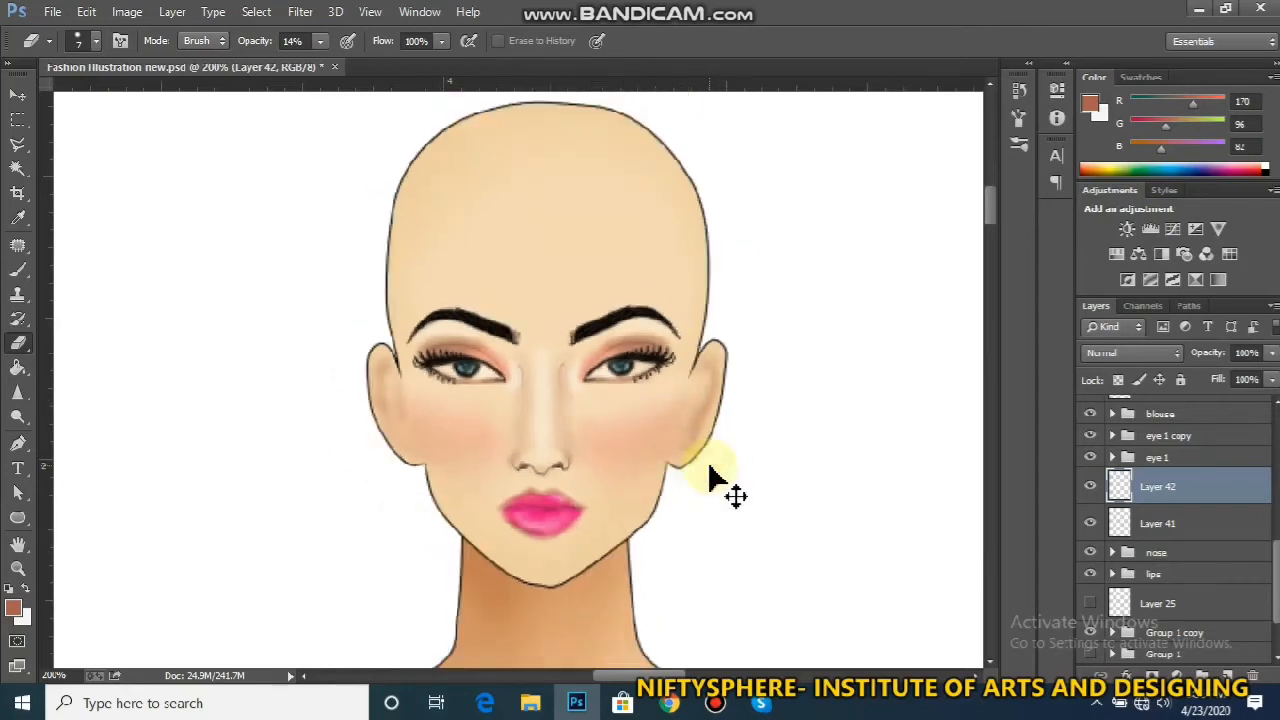
key(ctrl+minus)
key(ctrl+minus)
key(ctrl+minus)
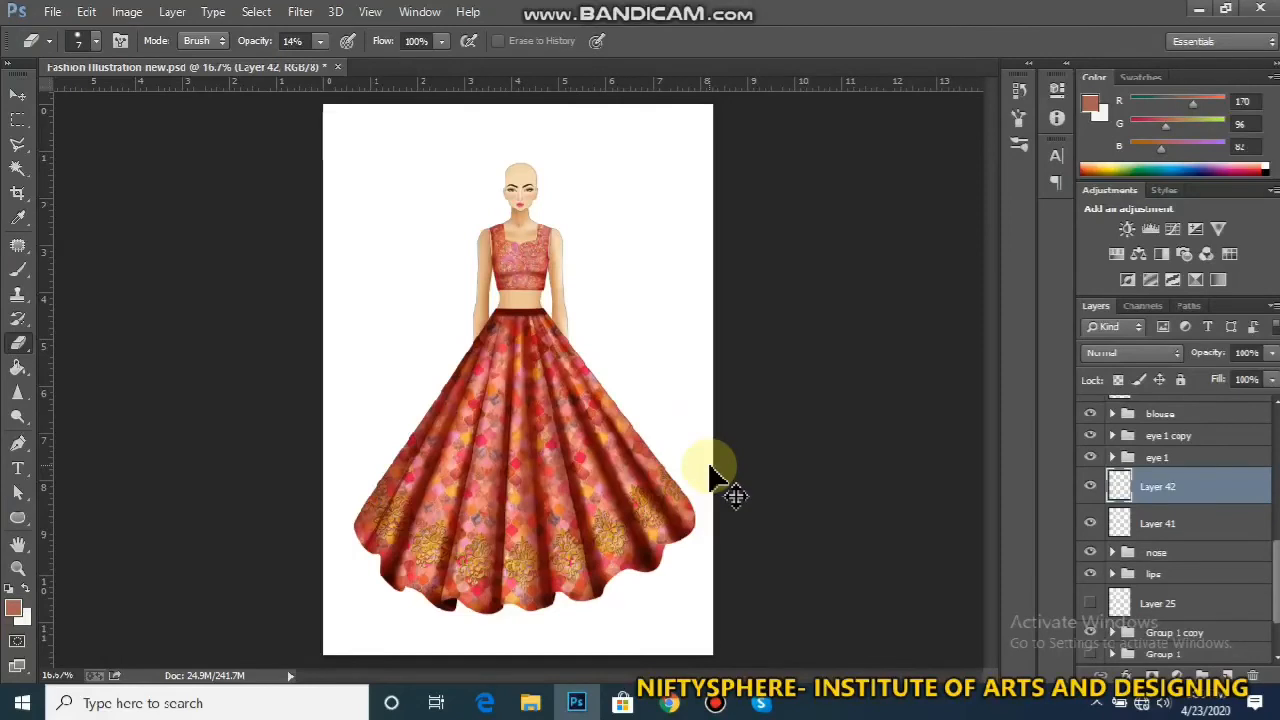
key(ctrl+plus)
key(ctrl+plus)
key(ctrl+plus)
click(990, 382)
drag(990, 382, 980, 285)
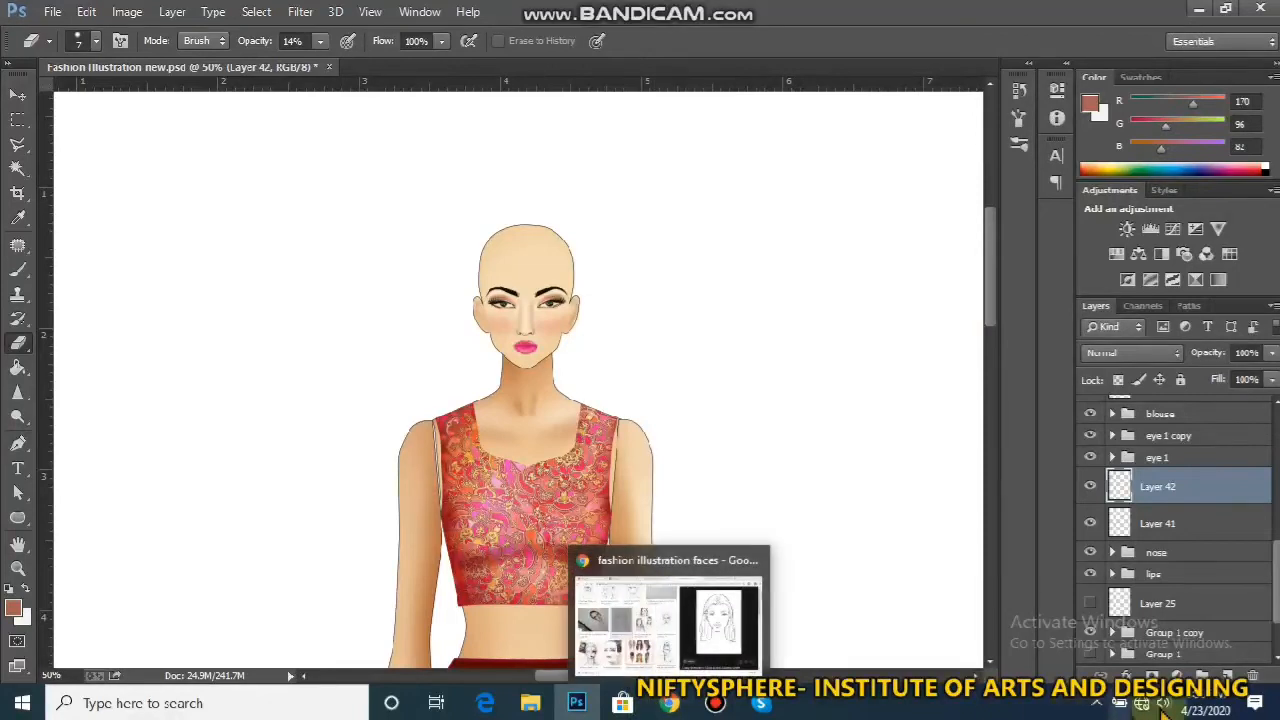
Disconnect the computer's Wi-Fi network and reconnect to it
click(1119, 703)
click(1140, 266)
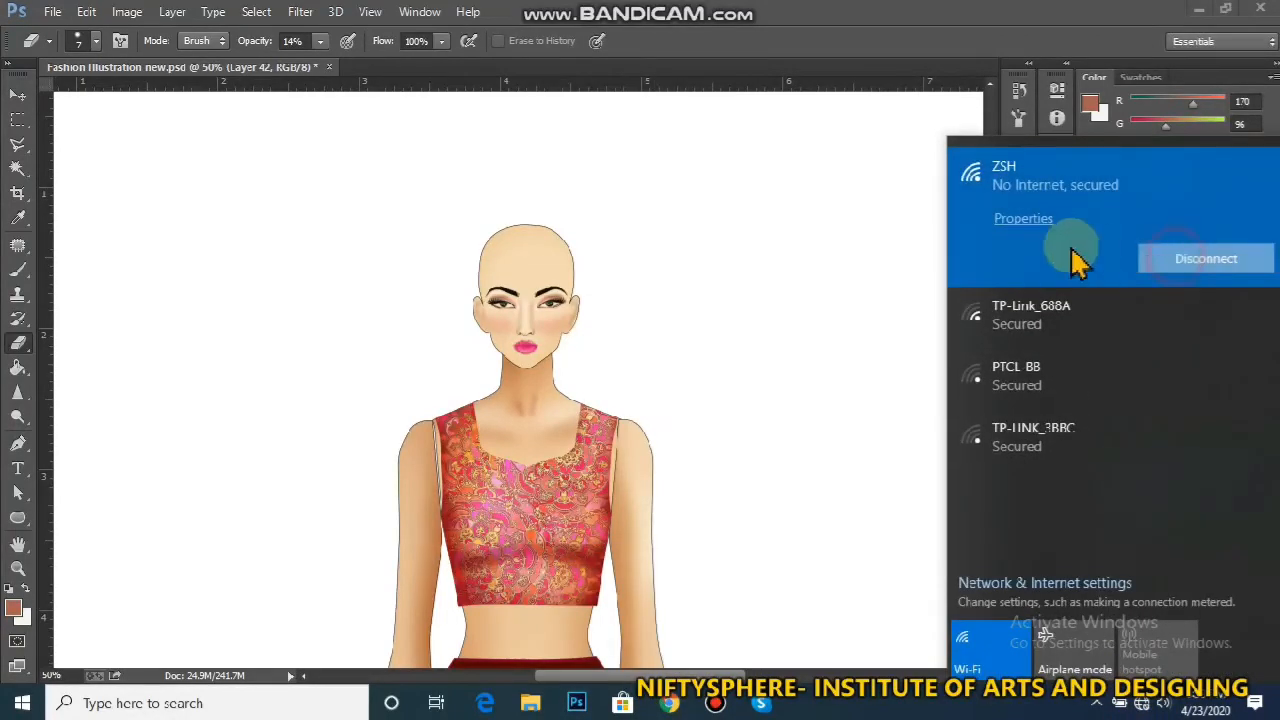
click(1178, 263)
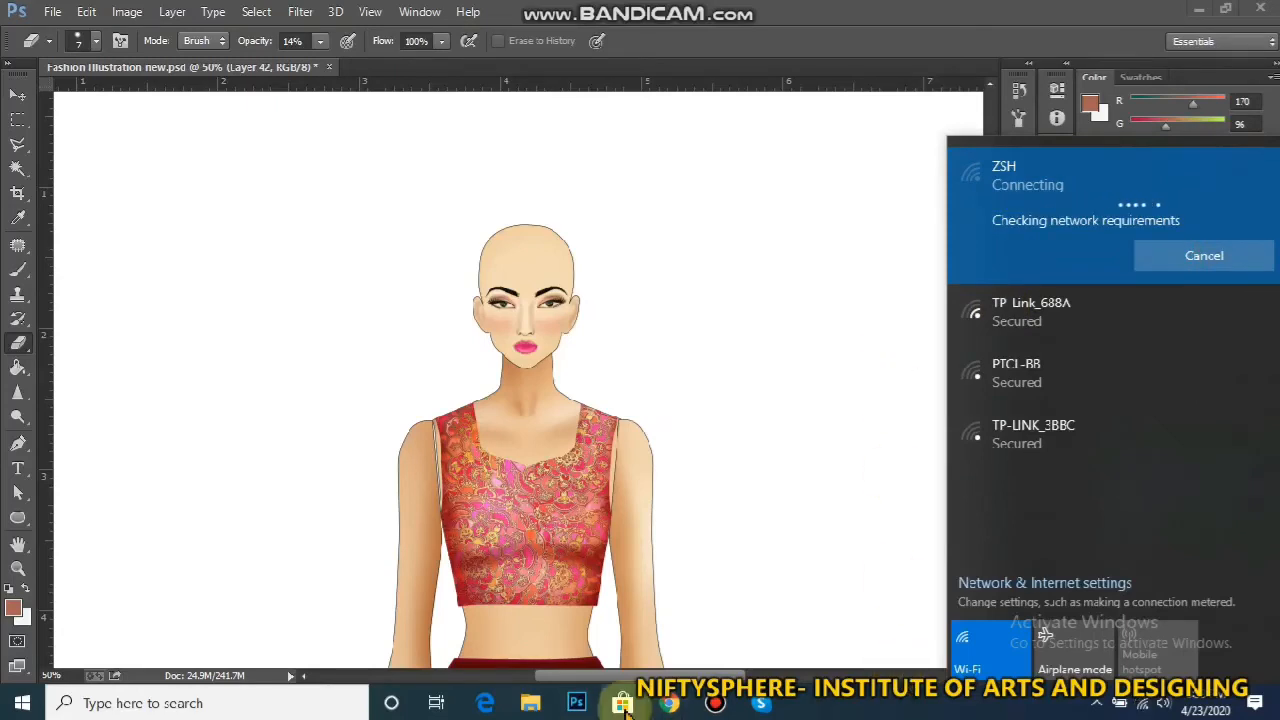
Switch to Chrome, browse the fashion illustration face images for a hairstyle reference, and preview the woman wearing a gold crown
mouse_move(668, 708)
click(665, 615)
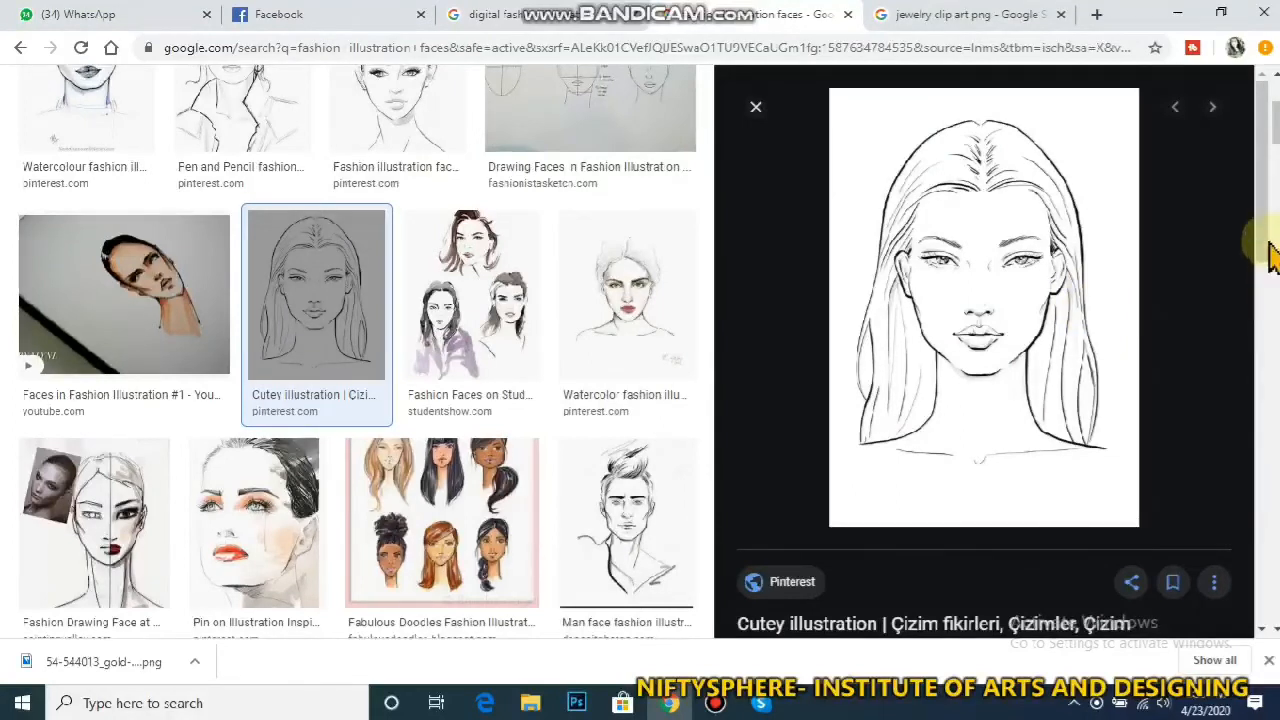
scroll(1275, 140, down, 5)
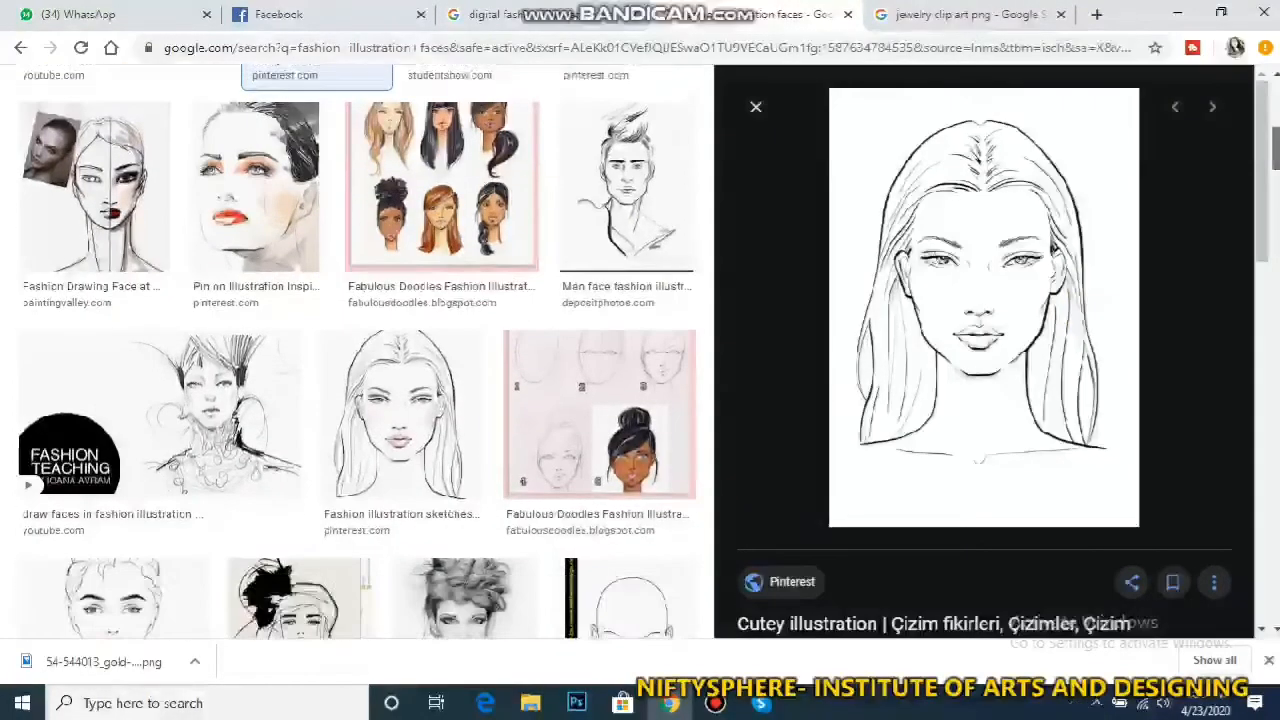
scroll(1275, 150, down, 3)
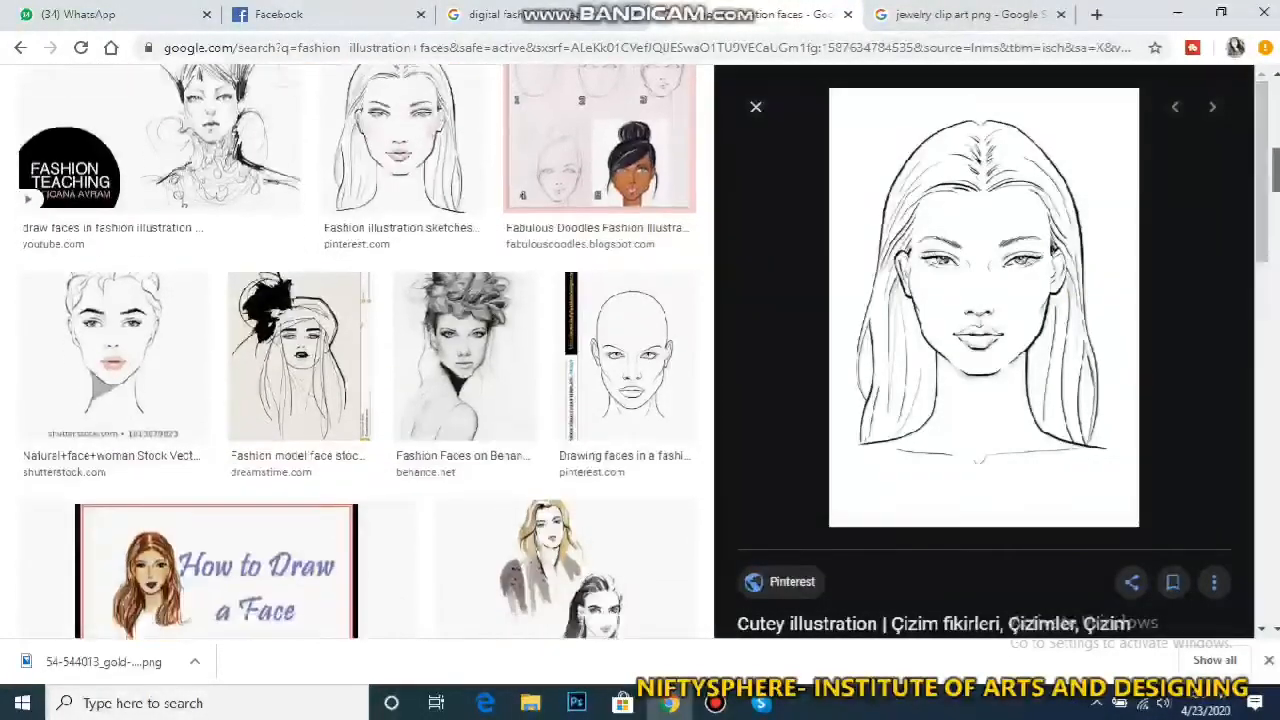
scroll(360, 350, down, 6)
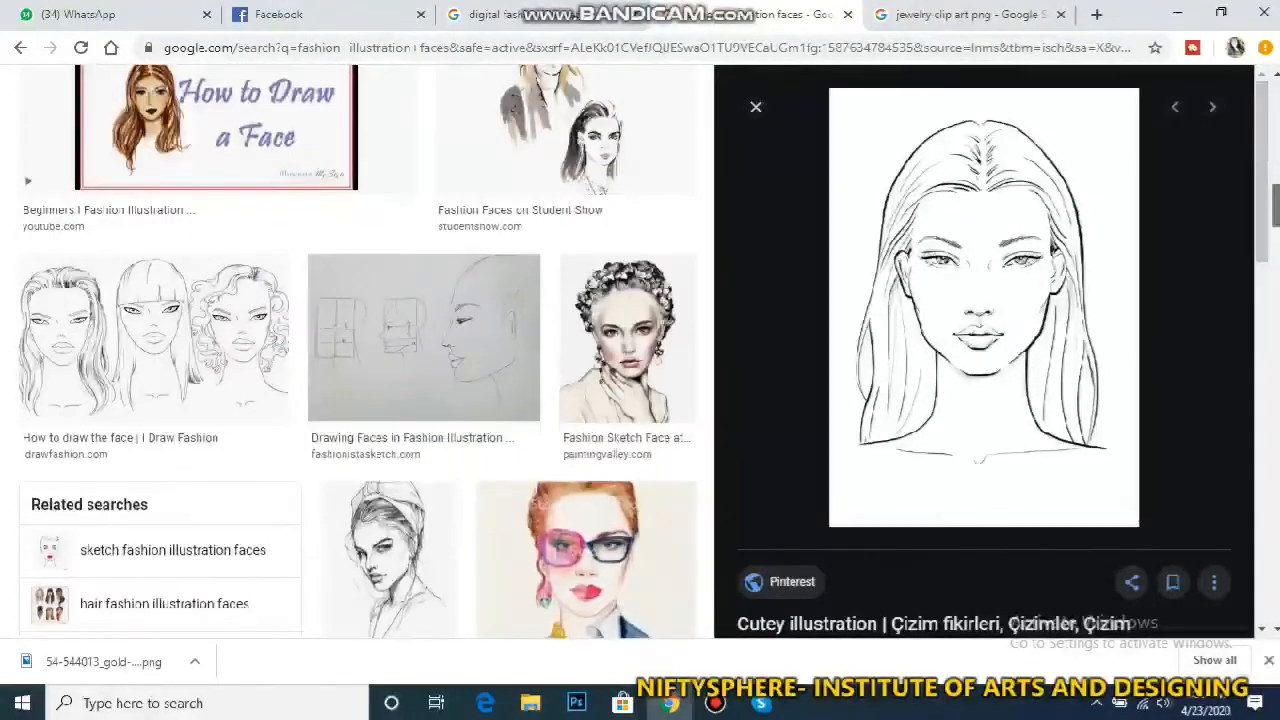
scroll(360, 350, down, 5)
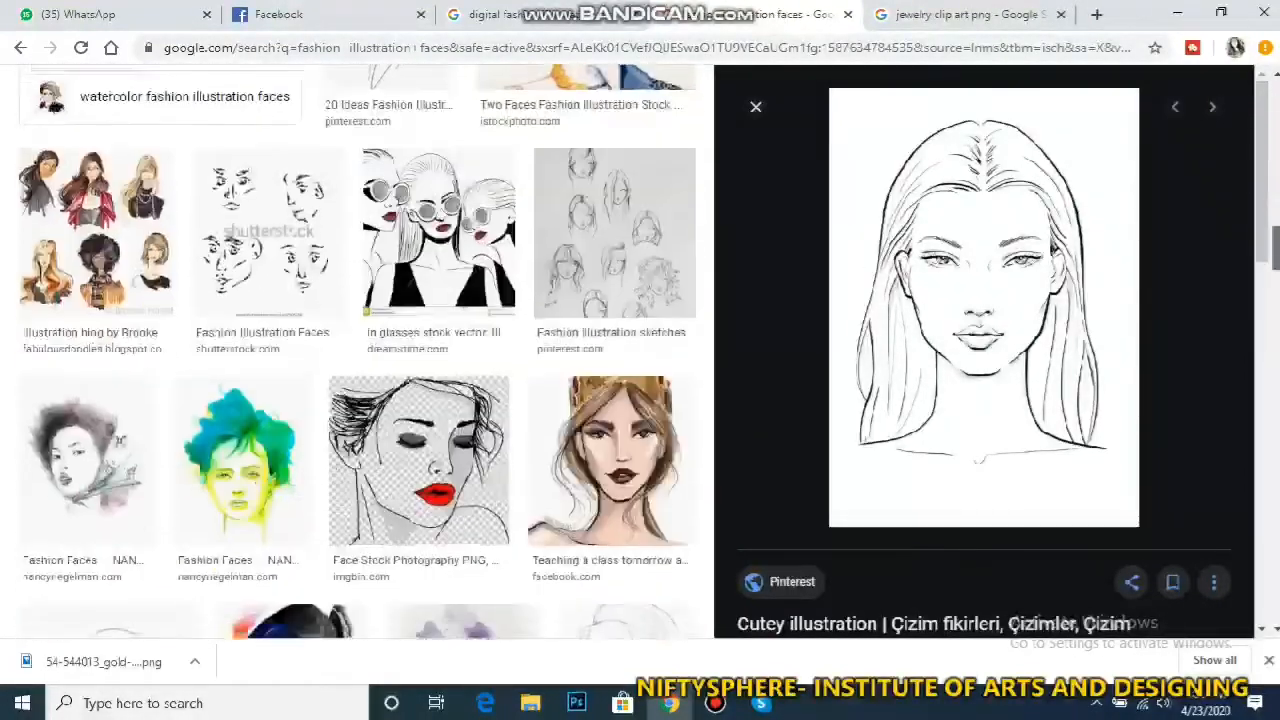
click(617, 291)
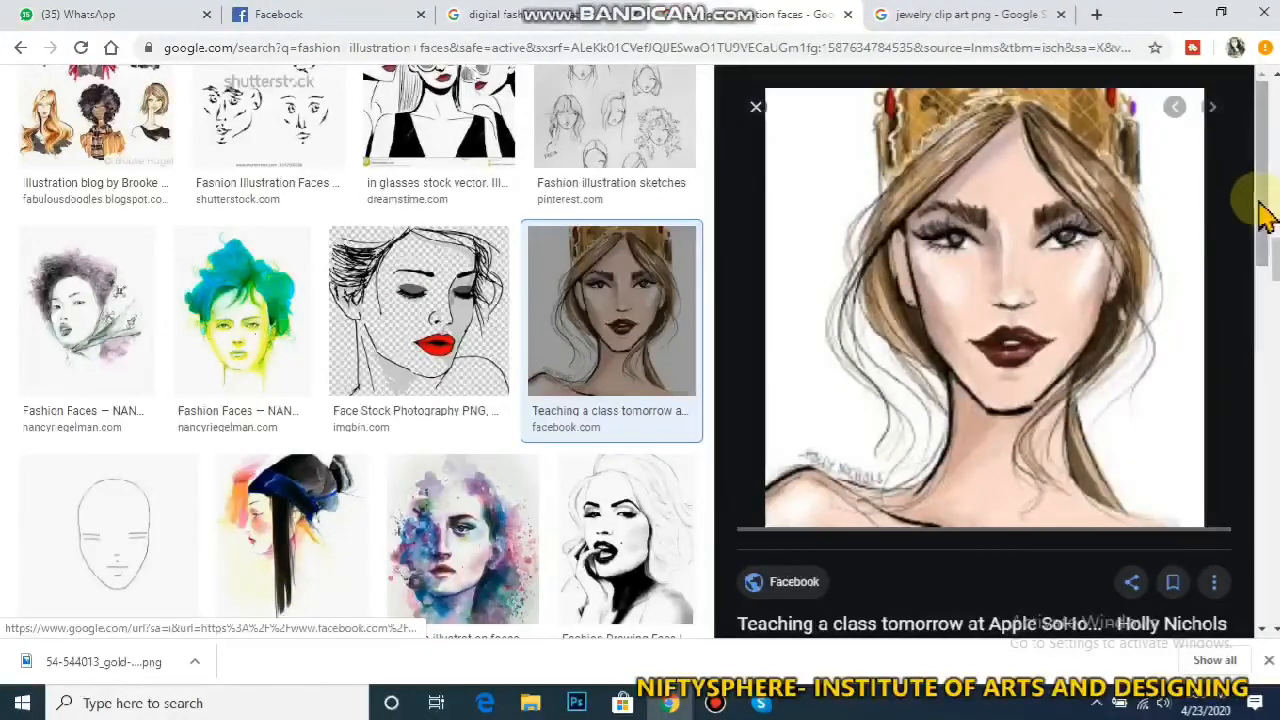
Copy the illustration of a woman with long brown half-up hair and a pale dress, and paste it into the Photoshop illustration
scroll(1262, 215, down, 5)
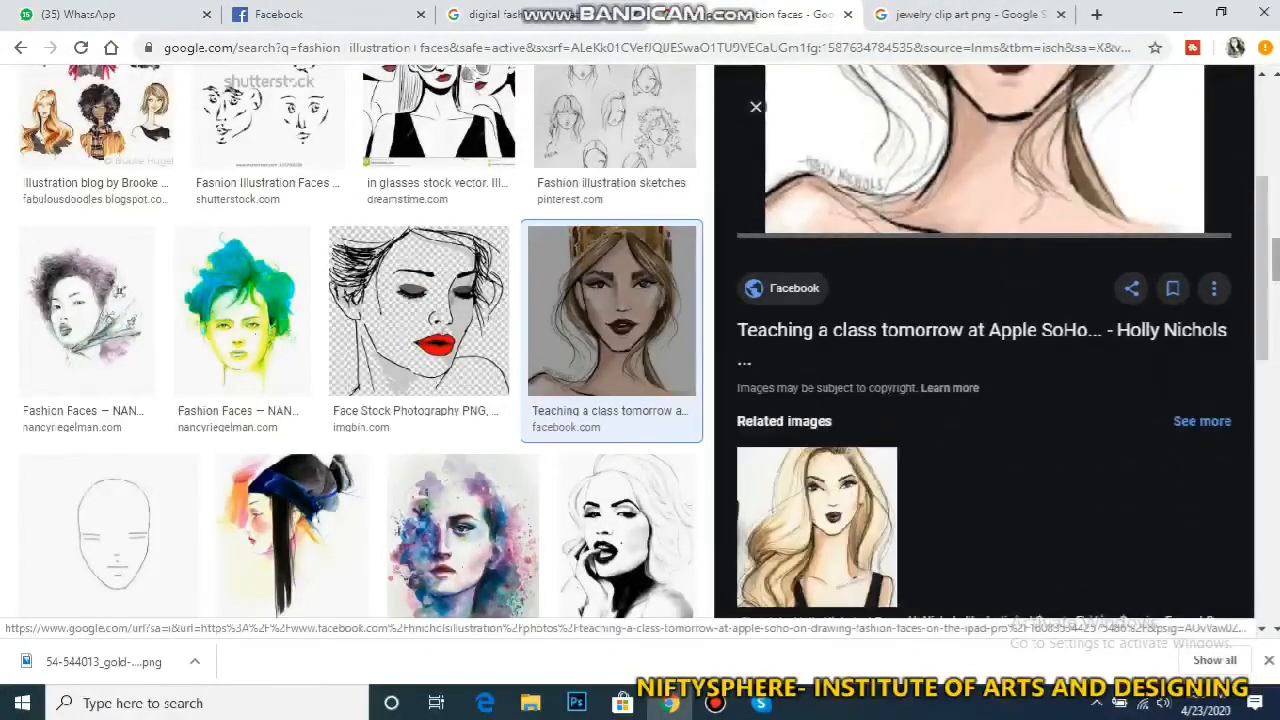
scroll(360, 340, down, 5)
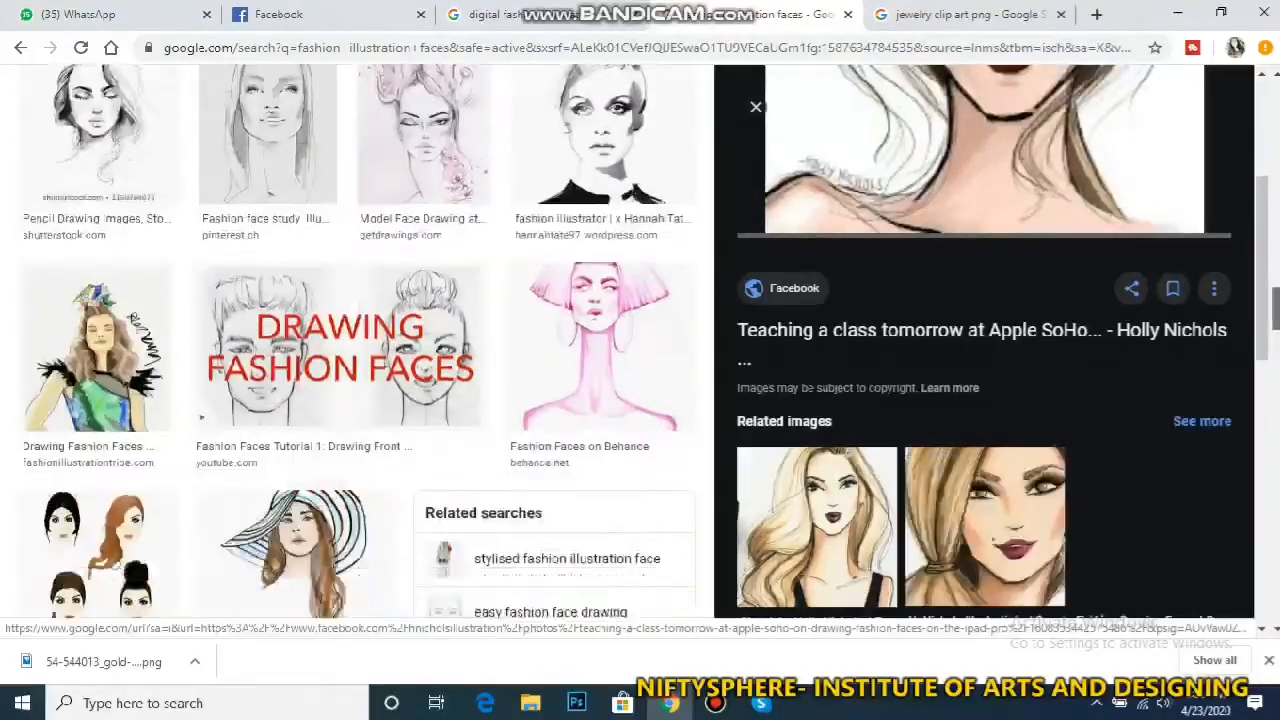
scroll(985, 340, down, 4)
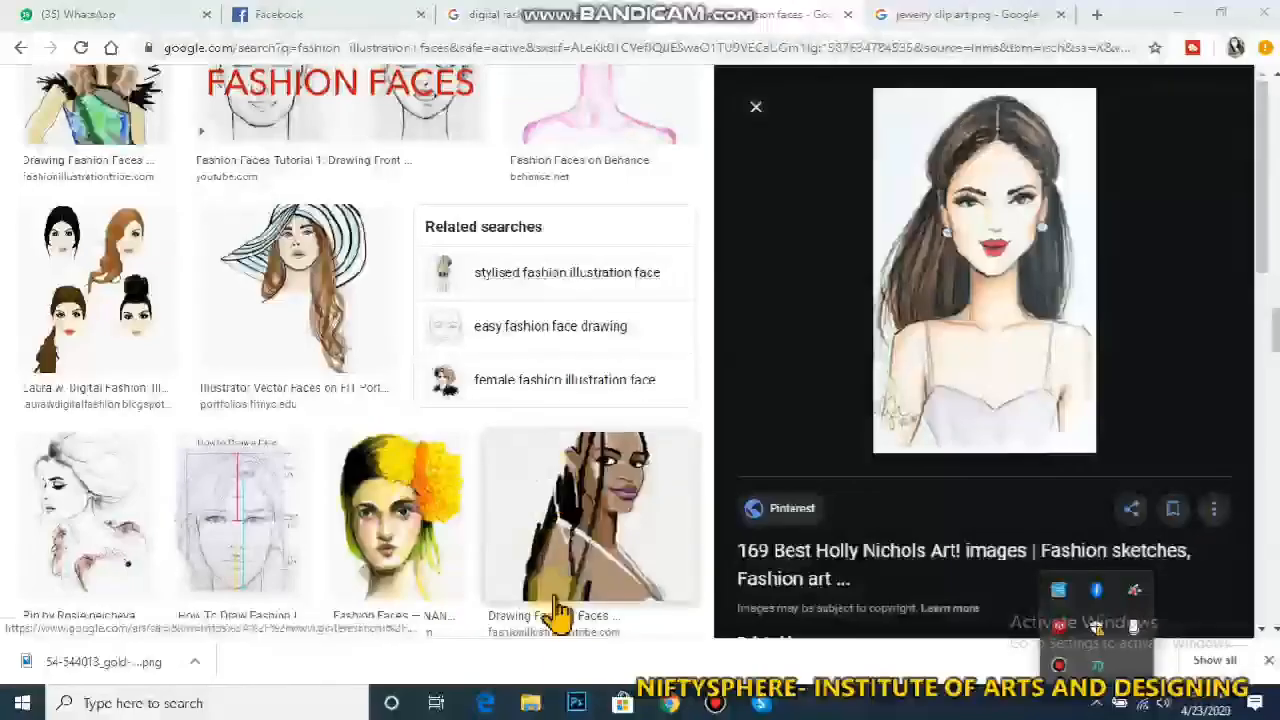
click(577, 703)
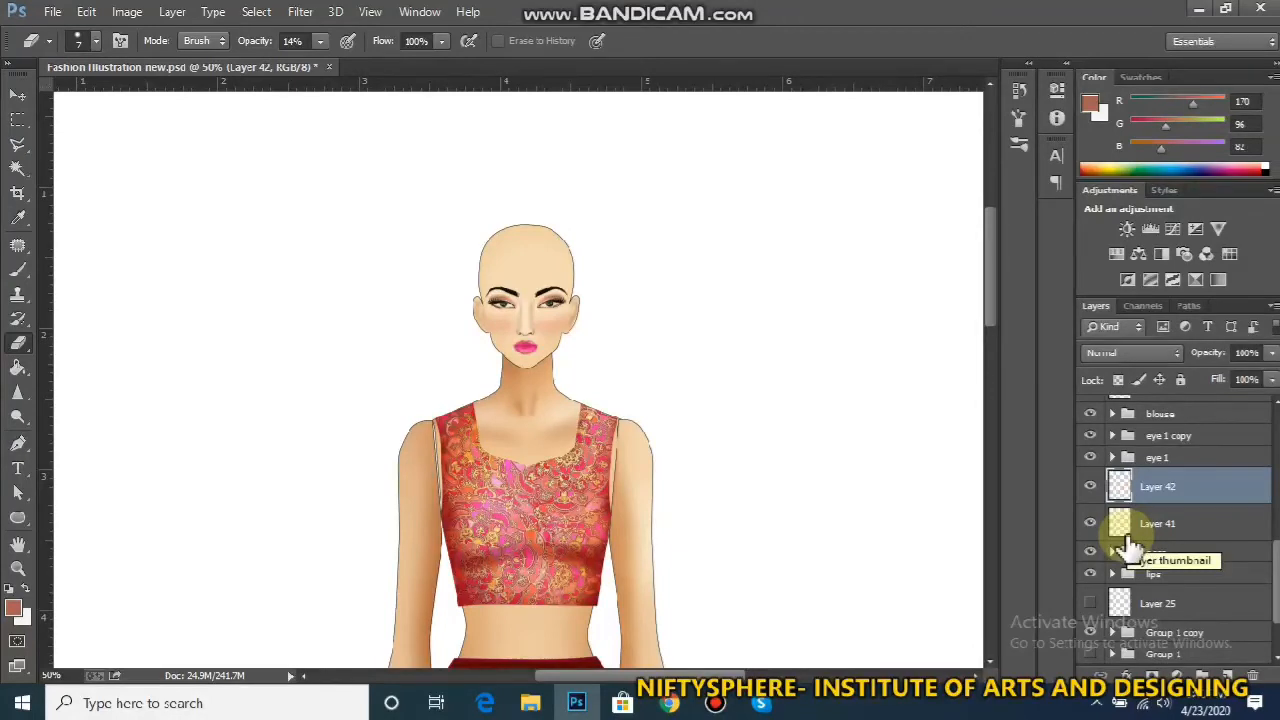
key(ctrl+v)
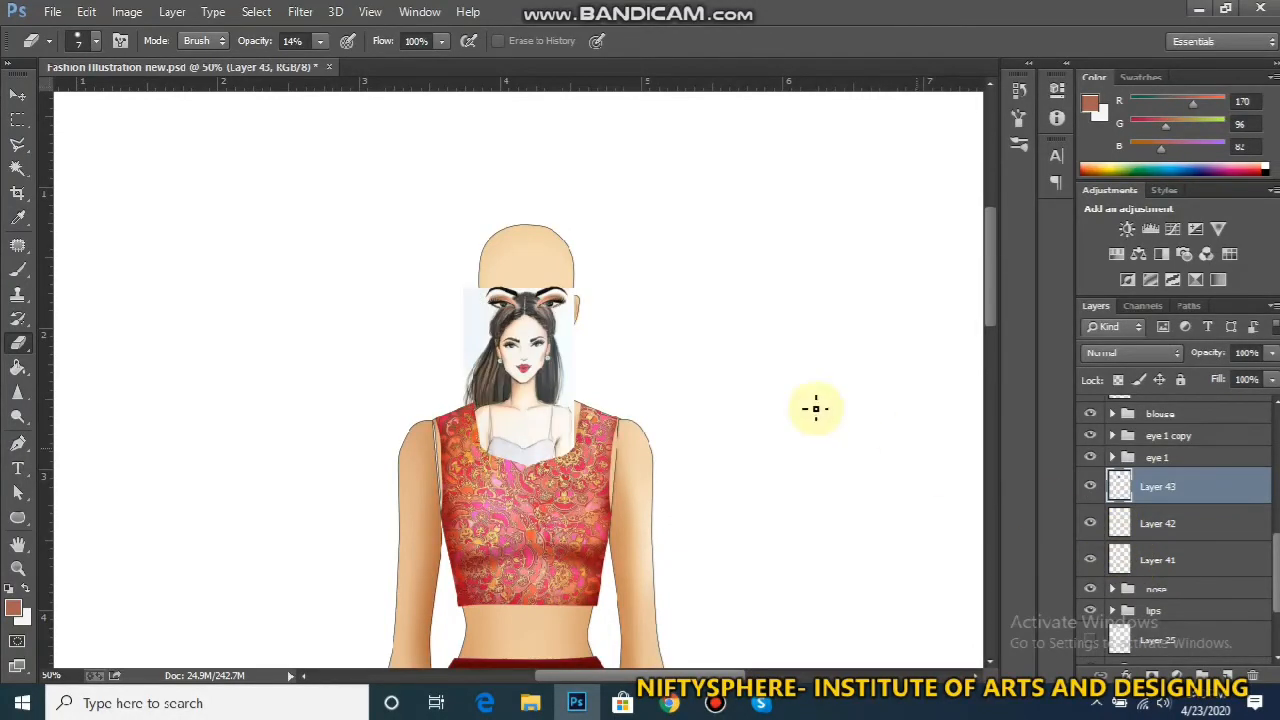
Move the pasted hair reference up over the figure's bald head with Free Transform
key(ctrl+t)
drag(549, 319, 549, 250)
key(Return)
key(e)
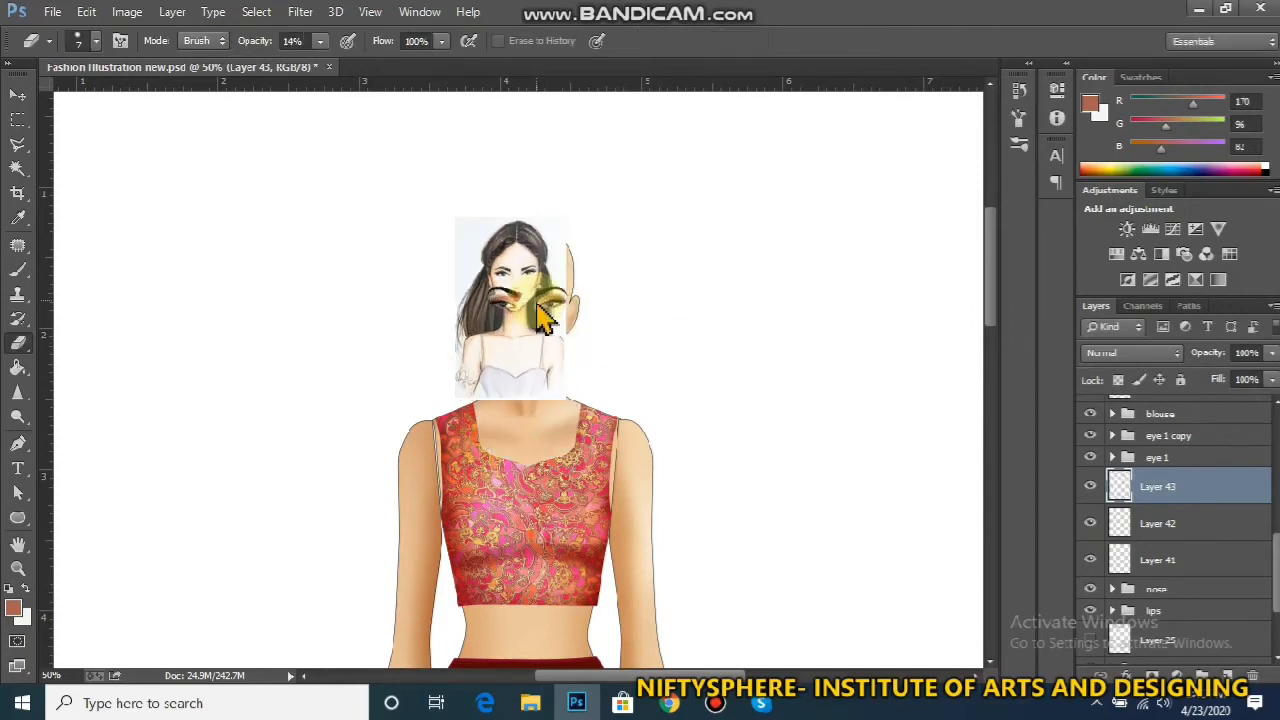
Lower the reference layer's opacity to 47%, then enlarge and position it so its face lines up with the figure's face
click(1272, 352)
drag(1240, 377, 1217, 395)
key(ctrl+t)
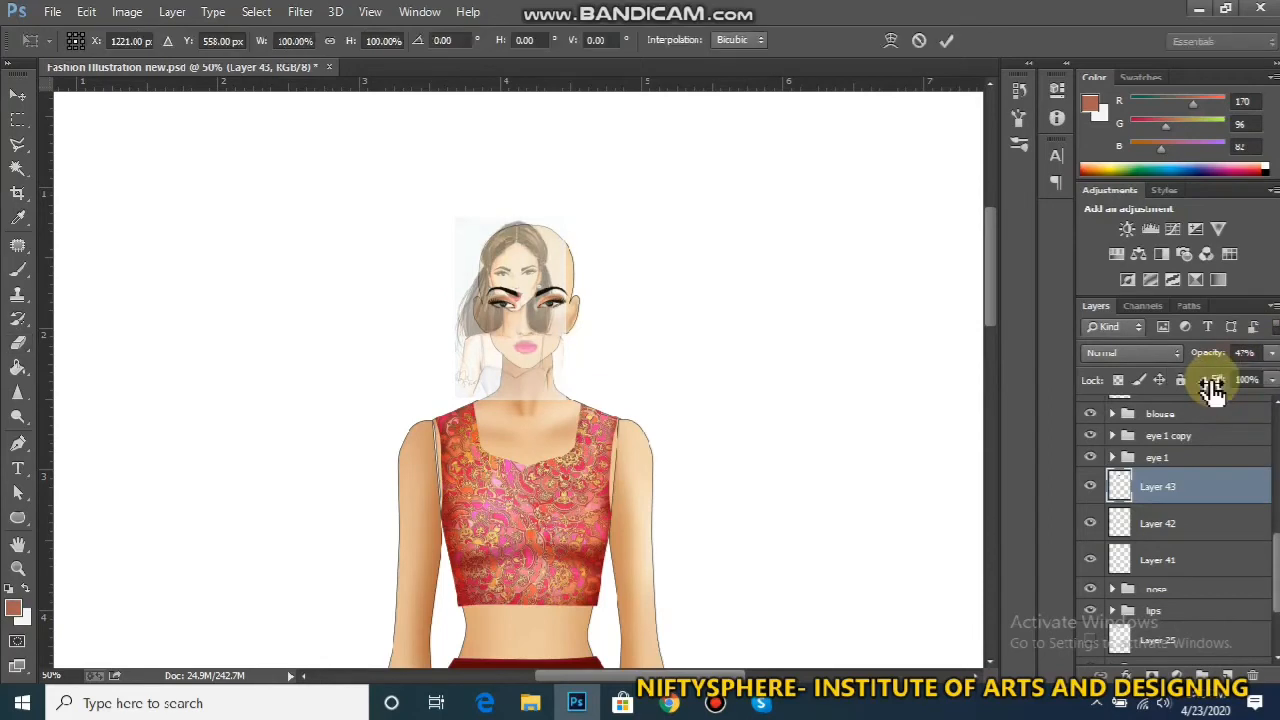
drag(563, 401, 616, 524)
drag(418, 202, 411, 198)
drag(519, 197, 518, 205)
key(Return)
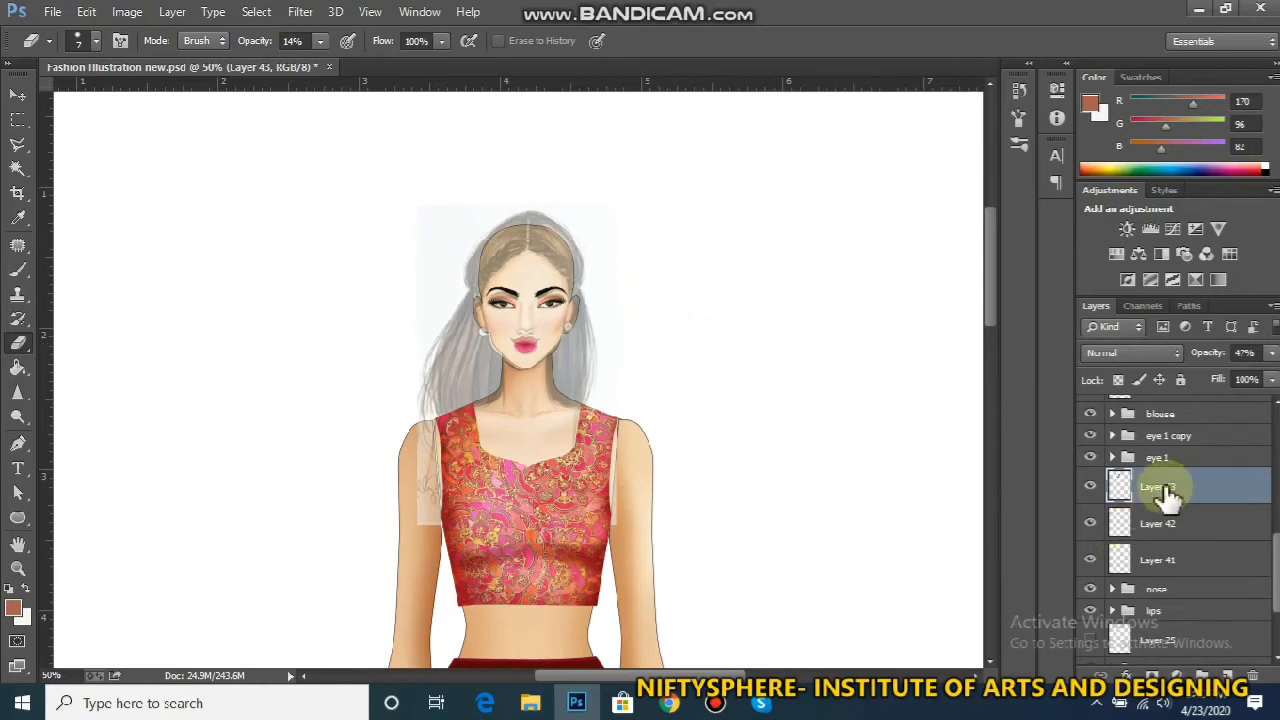
Restore the hair reference layer's opacity to 100% and check it against the whole figure
click(1272, 353)
click(1274, 374)
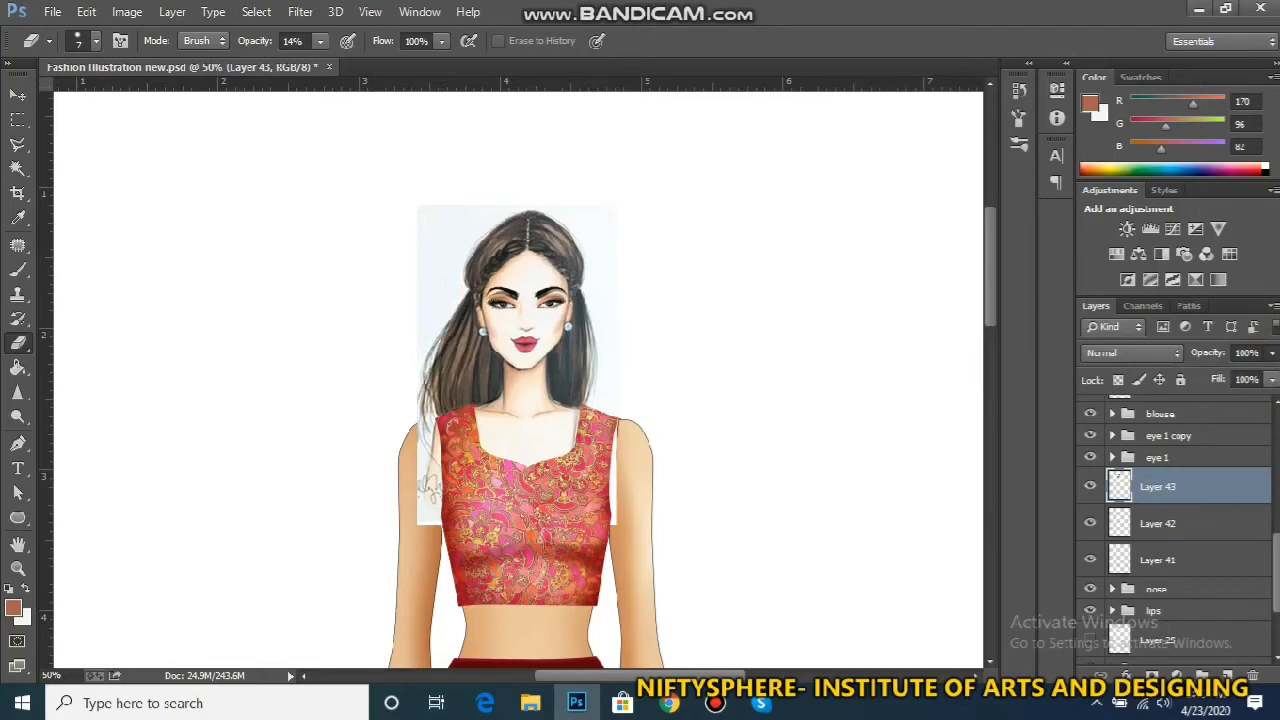
key(ctrl+minus)
key(ctrl+minus)
key(ctrl+minus)
key(ctrl+plus)
key(ctrl+plus)
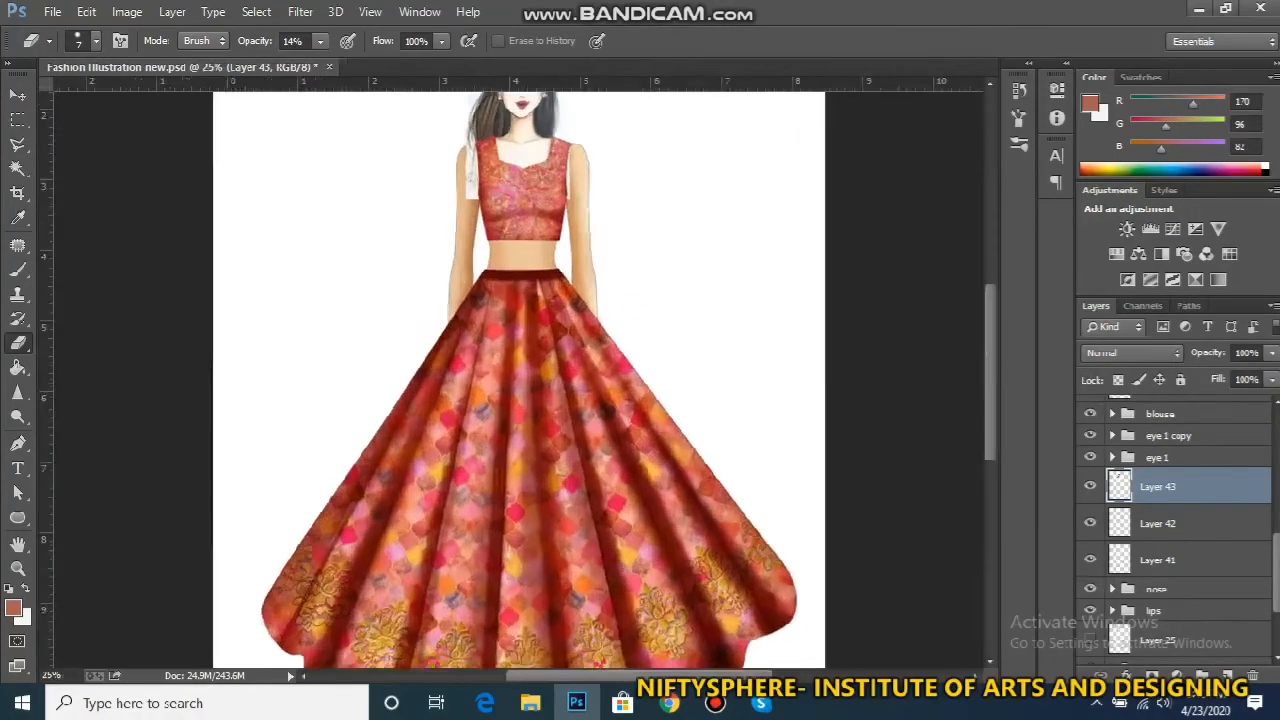
Set the Eraser to 100% opacity and erase the face, neck and chest from the hair reference layer
drag(993, 381, 990, 282)
key(ctrl+plus)
key(ctrl+plus)
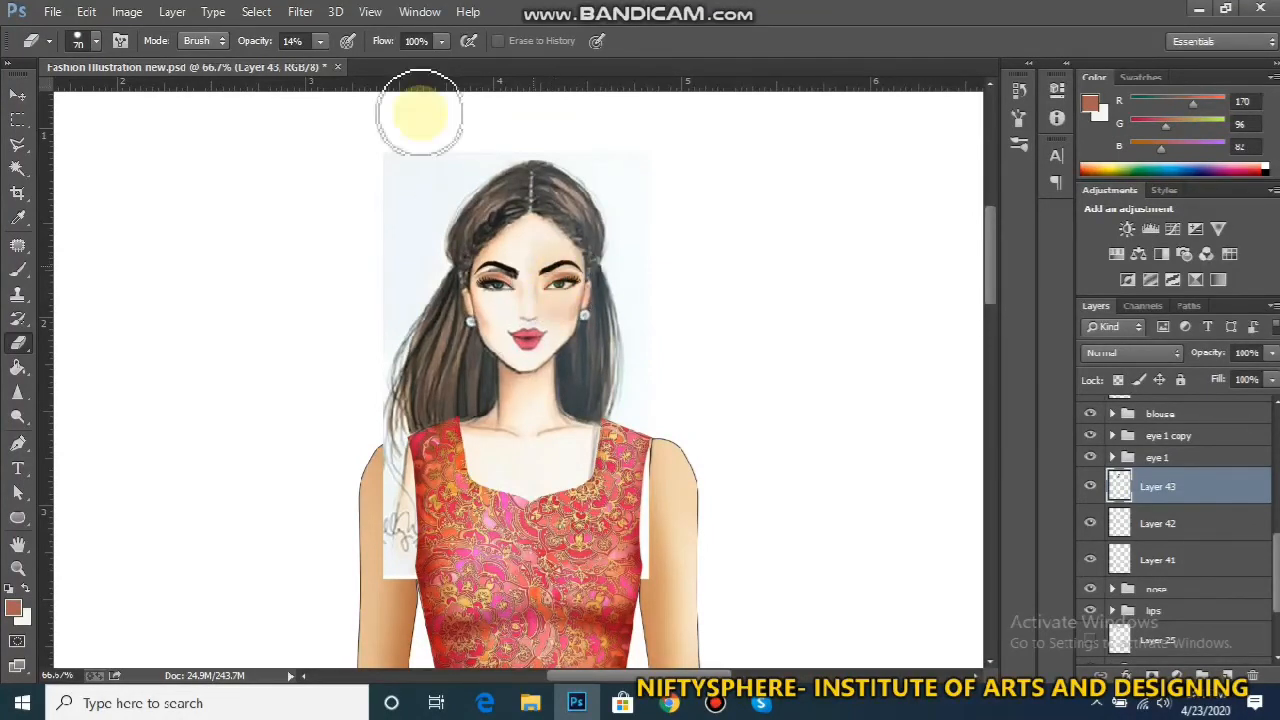
click(320, 41)
drag(321, 62, 403, 62)
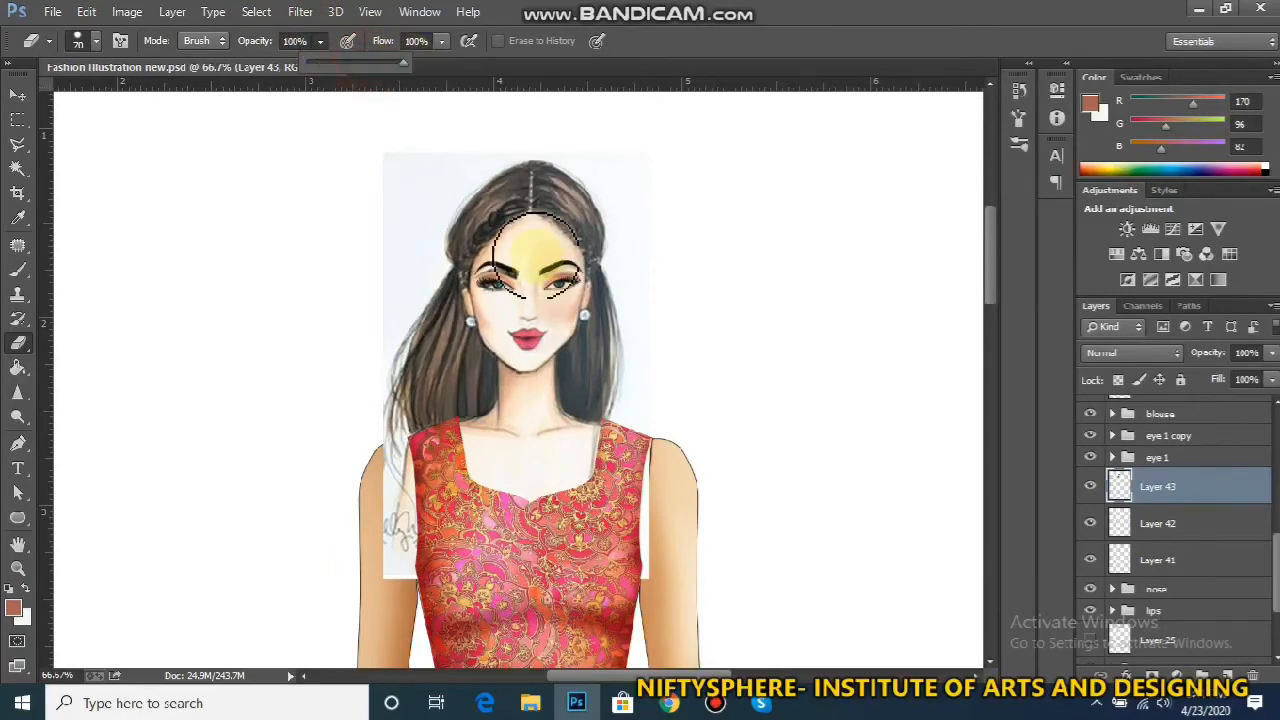
drag(536, 255, 553, 282)
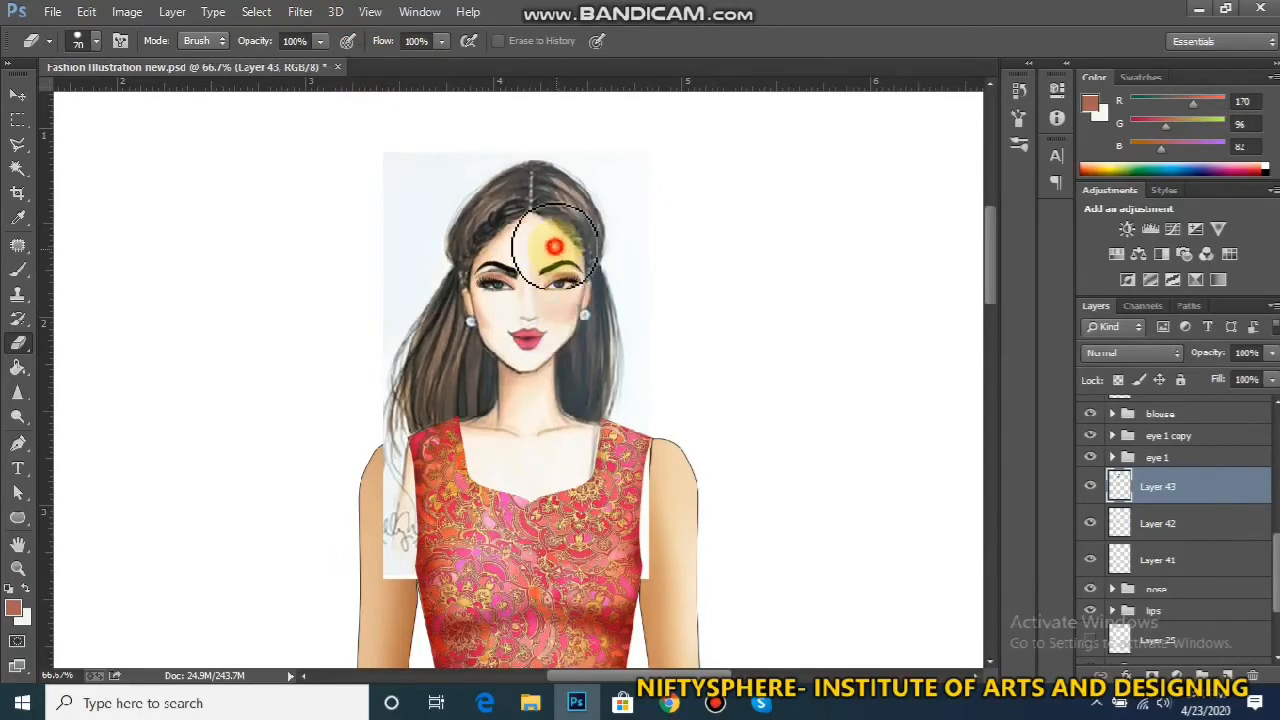
mouse_move(539, 267)
mouse_down()
mouse_move(533, 237)
mouse_move(548, 252)
mouse_move(541, 298)
mouse_move(552, 285)
mouse_move(540, 320)
mouse_move(527, 327)
mouse_move(515, 259)
mouse_move(500, 266)
mouse_move(524, 244)
mouse_move(491, 300)
mouse_move(516, 340)
mouse_move(554, 313)
mouse_move(532, 356)
mouse_move(516, 342)
mouse_move(521, 362)
mouse_move(548, 315)
mouse_move(504, 391)
mouse_move(531, 365)
mouse_move(529, 442)
mouse_move(545, 347)
mouse_move(587, 475)
mouse_move(615, 470)
mouse_move(634, 580)
mouse_move(601, 544)
mouse_move(395, 534)
mouse_move(429, 568)
mouse_move(363, 467)
mouse_move(538, 489)
mouse_move(541, 471)
mouse_move(454, 428)
mouse_move(475, 450)
mouse_move(515, 408)
mouse_move(510, 507)
mouse_move(538, 394)
mouse_move(580, 474)
mouse_move(617, 490)
mouse_move(525, 492)
mouse_move(502, 452)
mouse_move(427, 478)
mouse_move(692, 499)
mouse_move(624, 555)
mouse_move(648, 578)
mouse_move(480, 483)
mouse_move(410, 525)
mouse_move(438, 559)
mouse_move(563, 457)
mouse_move(532, 435)
mouse_move(529, 371)
mouse_move(530, 515)
mouse_up()
key(ctrl+z)
Check the erased hair reference against the whole figure and inspect the head closely
key(ctrl+minus)
key(ctrl+minus)
key(ctrl+minus)
key(ctrl+minus)
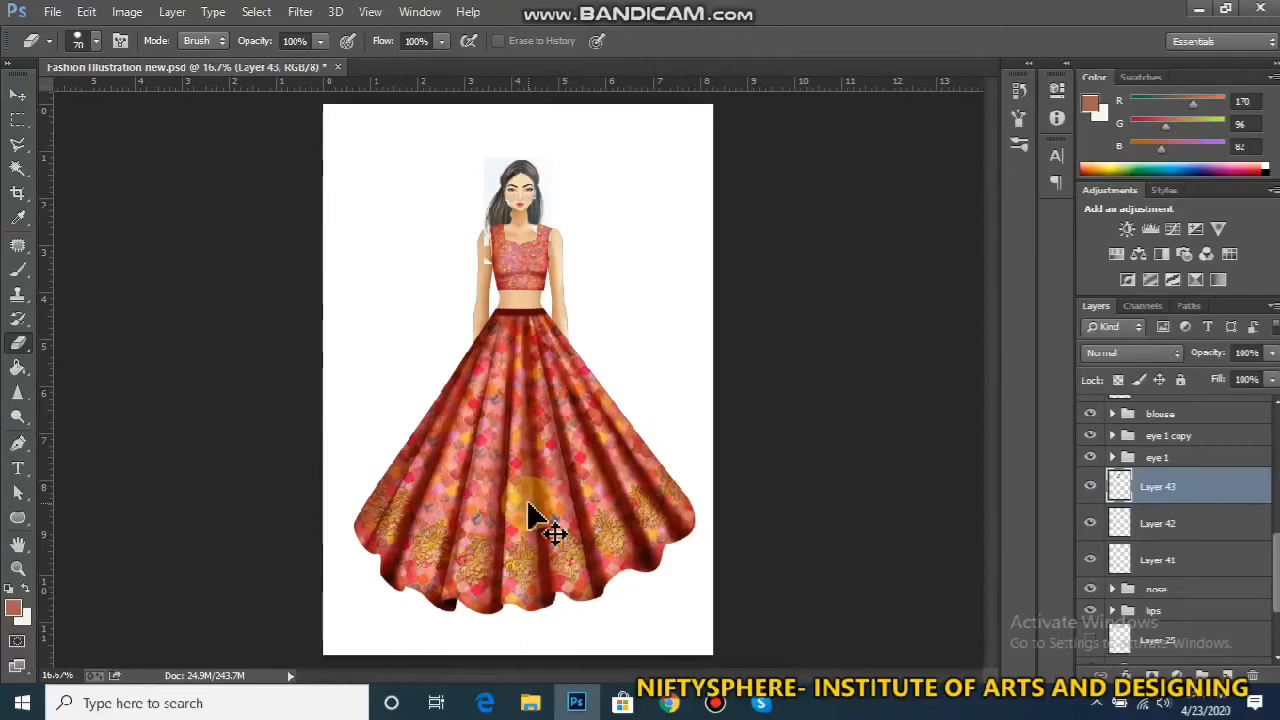
key(ctrl+plus)
key(ctrl+plus)
key(ctrl+plus)
key(ctrl+plus)
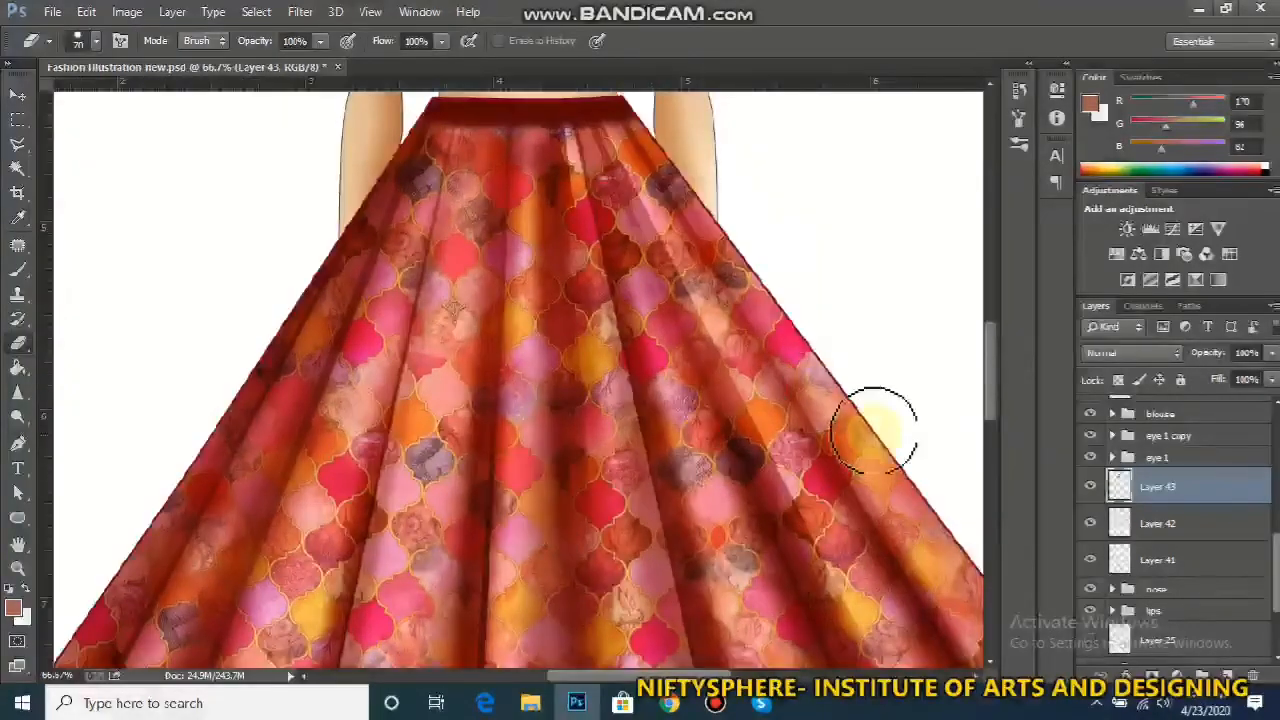
drag(993, 397, 1000, 265)
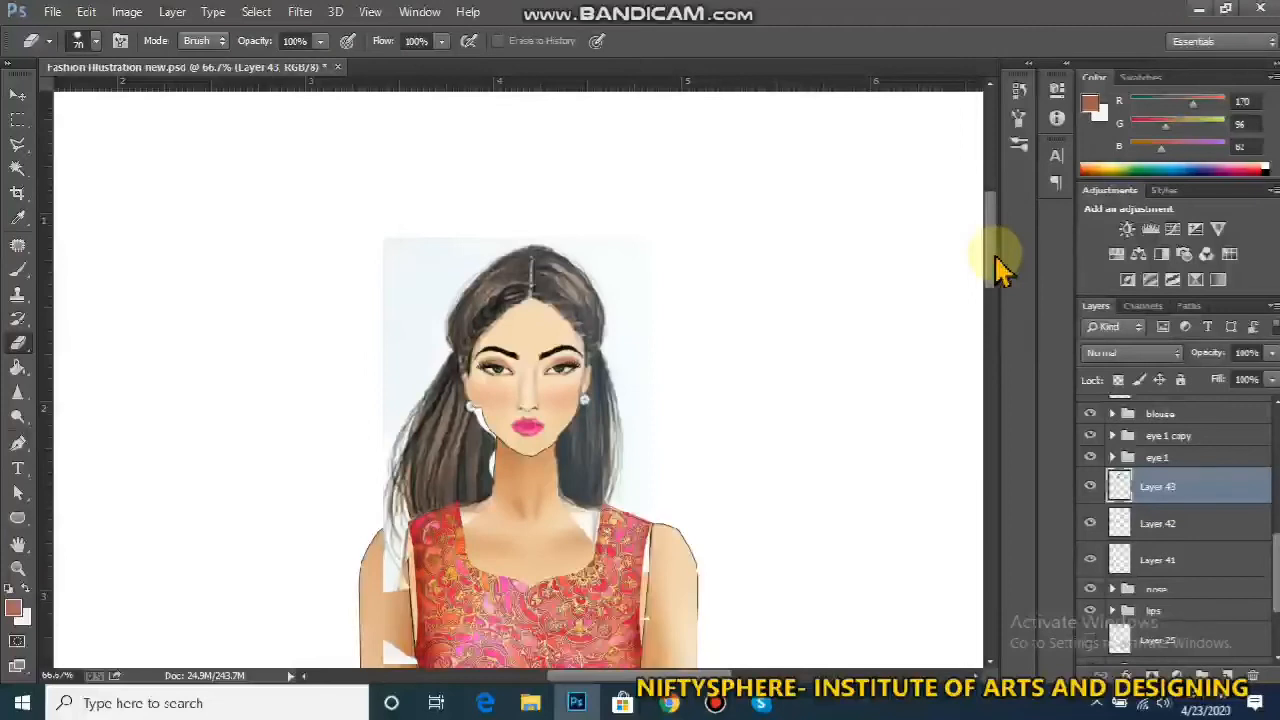
key(ctrl+plus)
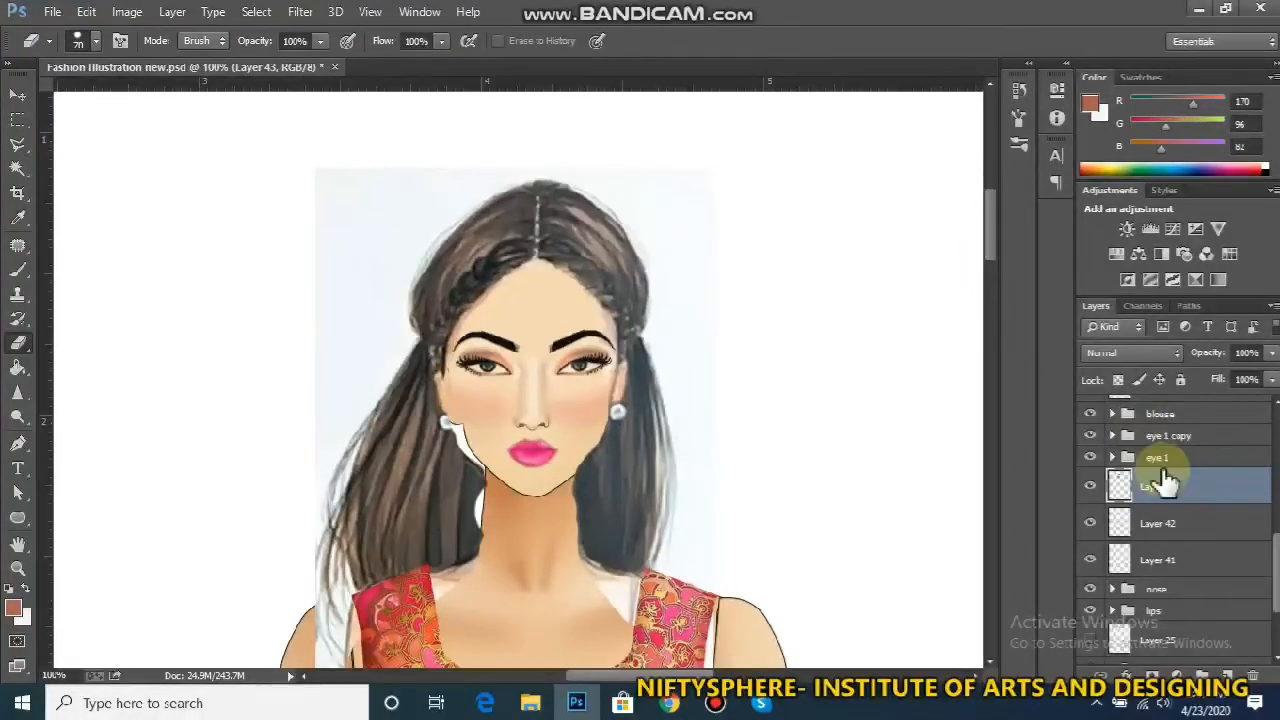
Lower the hair reference layer's opacity to 76% and add a new empty layer above it for tracing
click(16, 445)
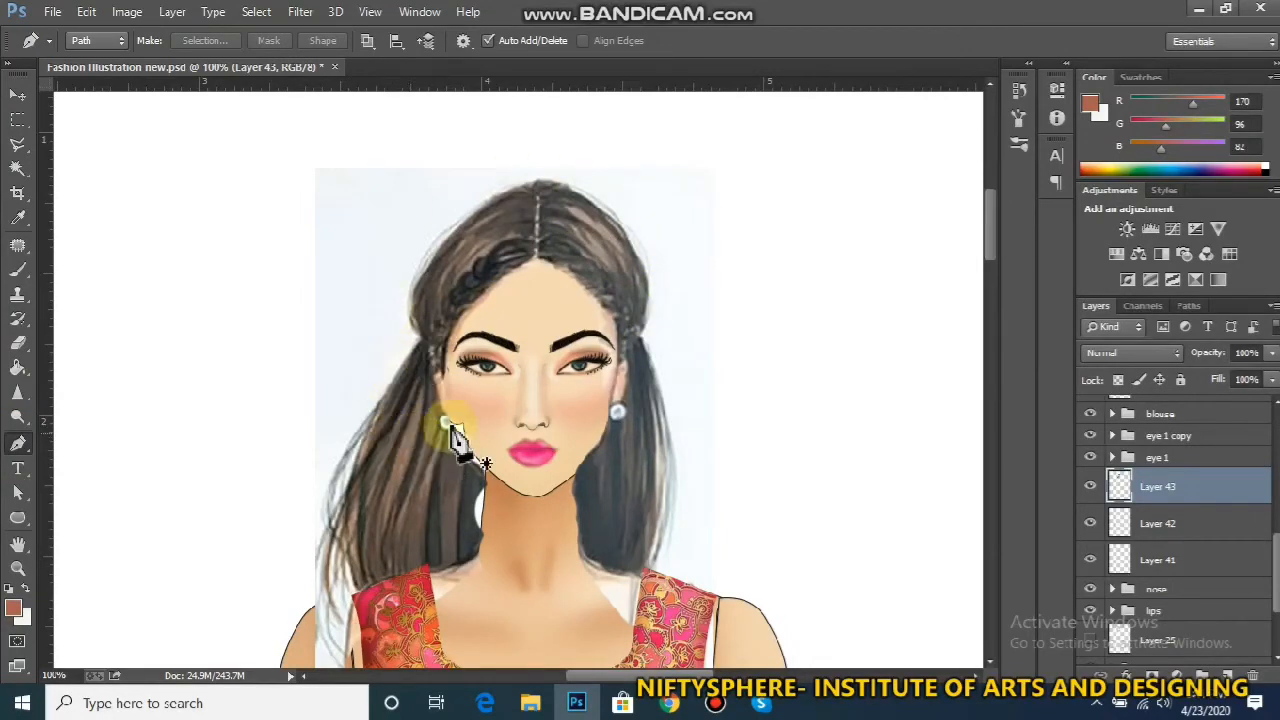
click(1271, 352)
drag(1257, 371, 1247, 382)
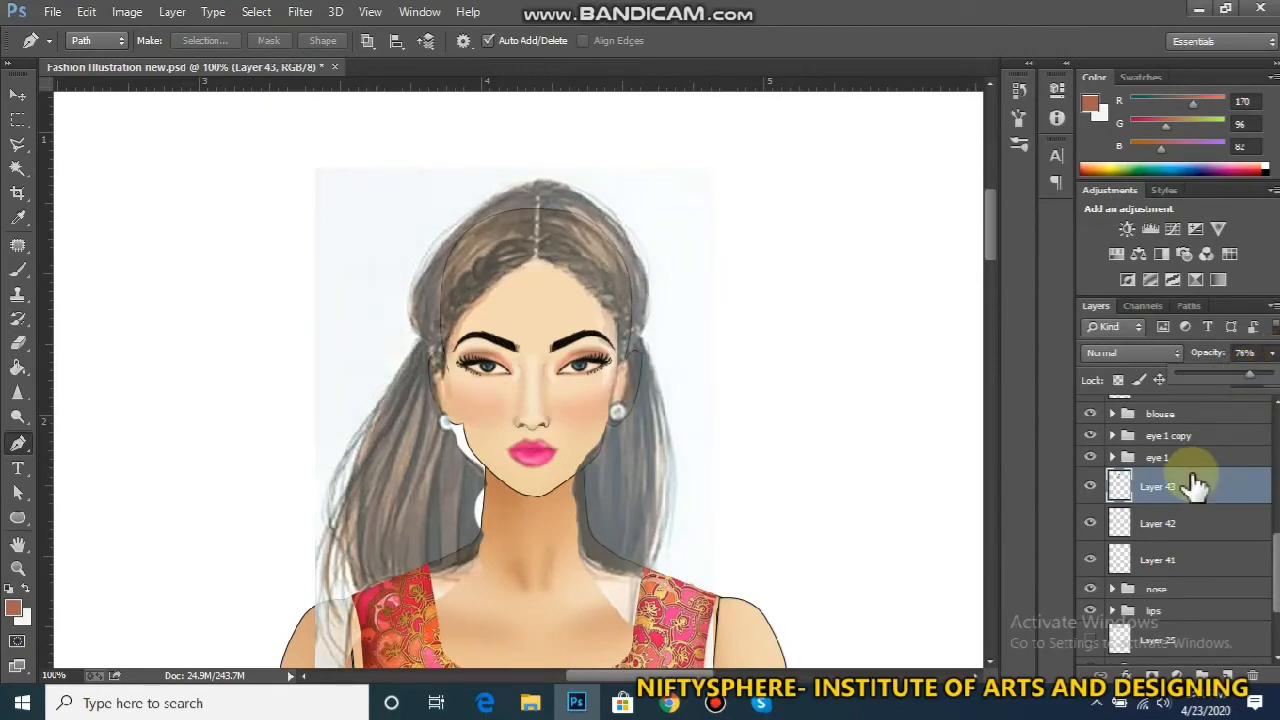
key(ctrl+shift+n)
key(Return)
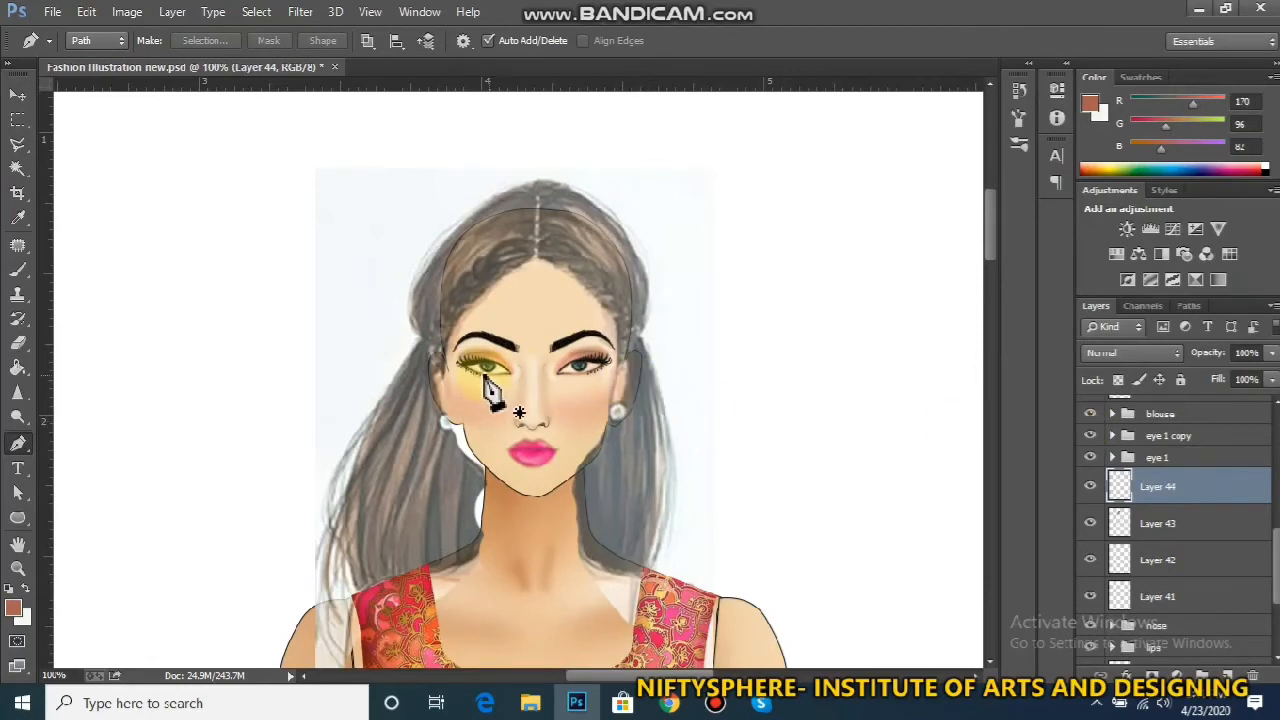
Switch the Pen tool from Path to Shape mode and set the shape fill to a dark brown
click(441, 357)
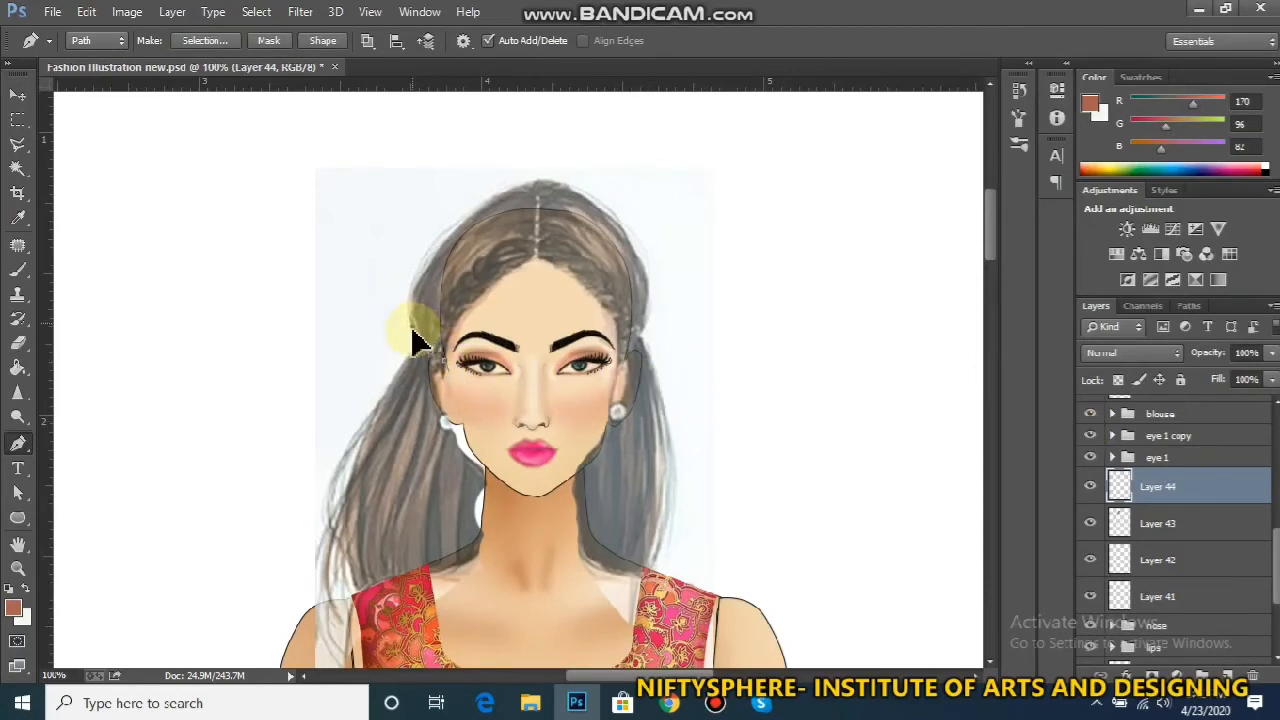
click(412, 331)
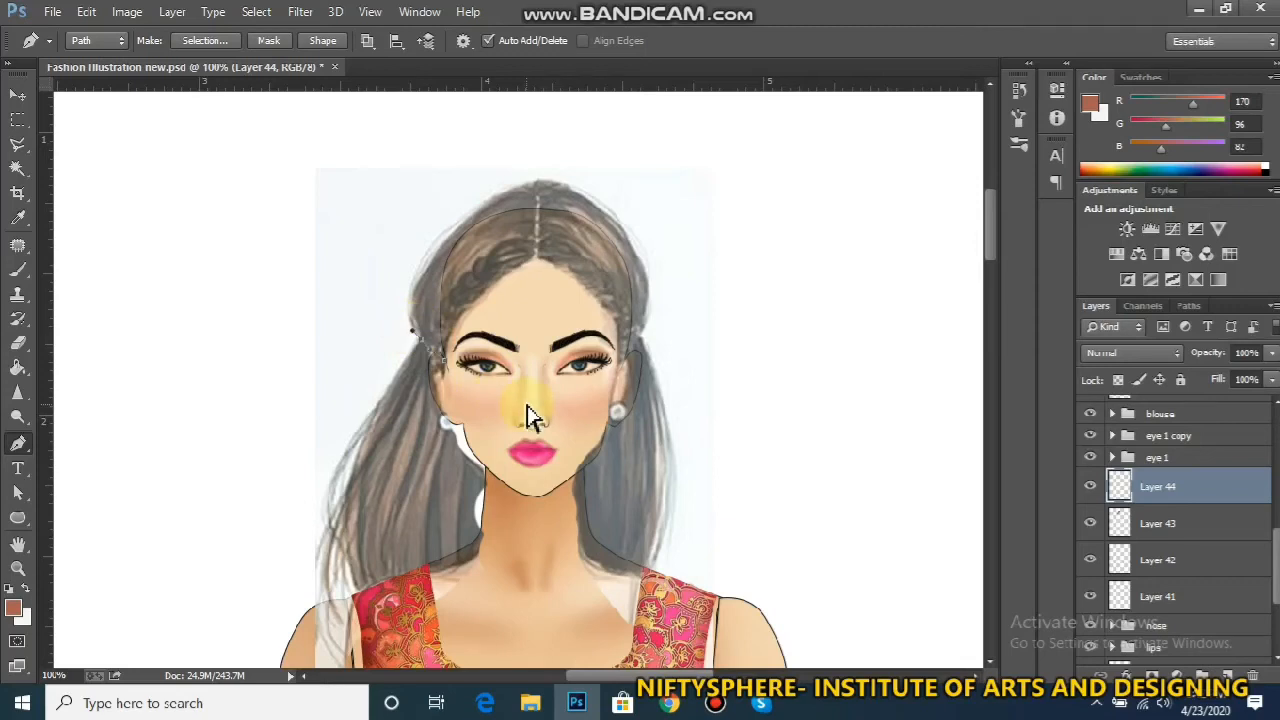
click(100, 40)
click(92, 61)
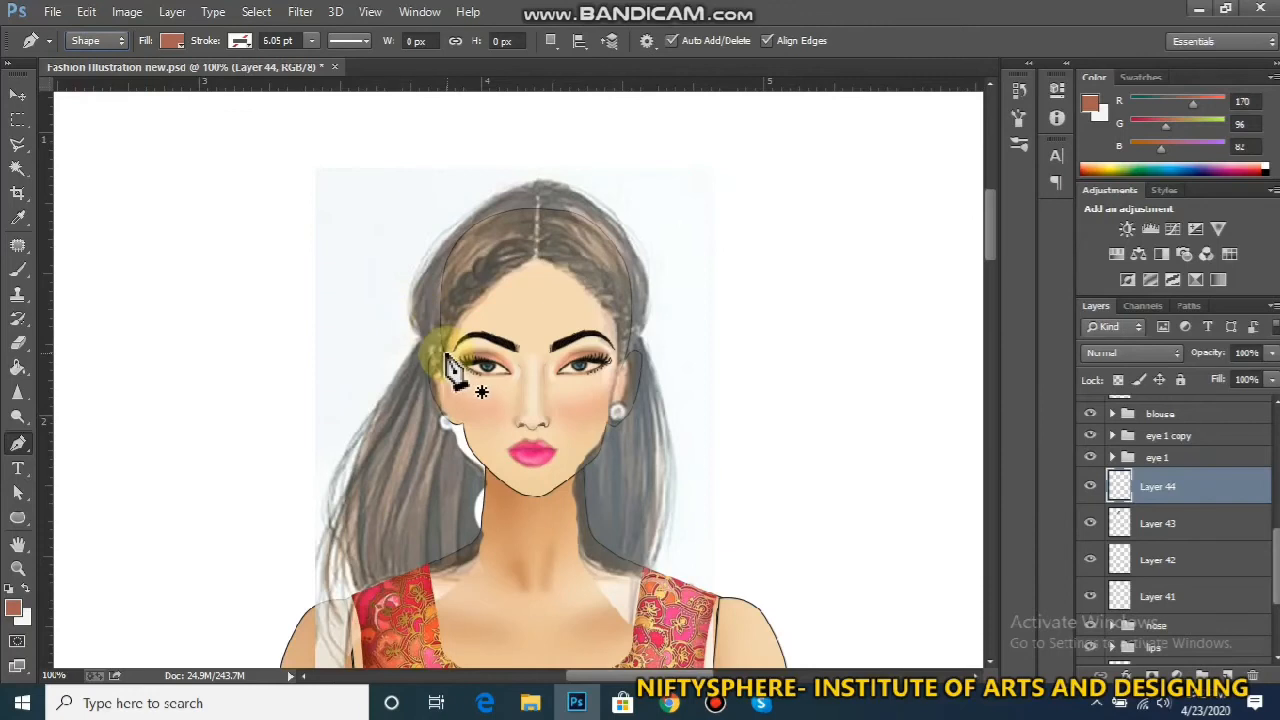
click(171, 44)
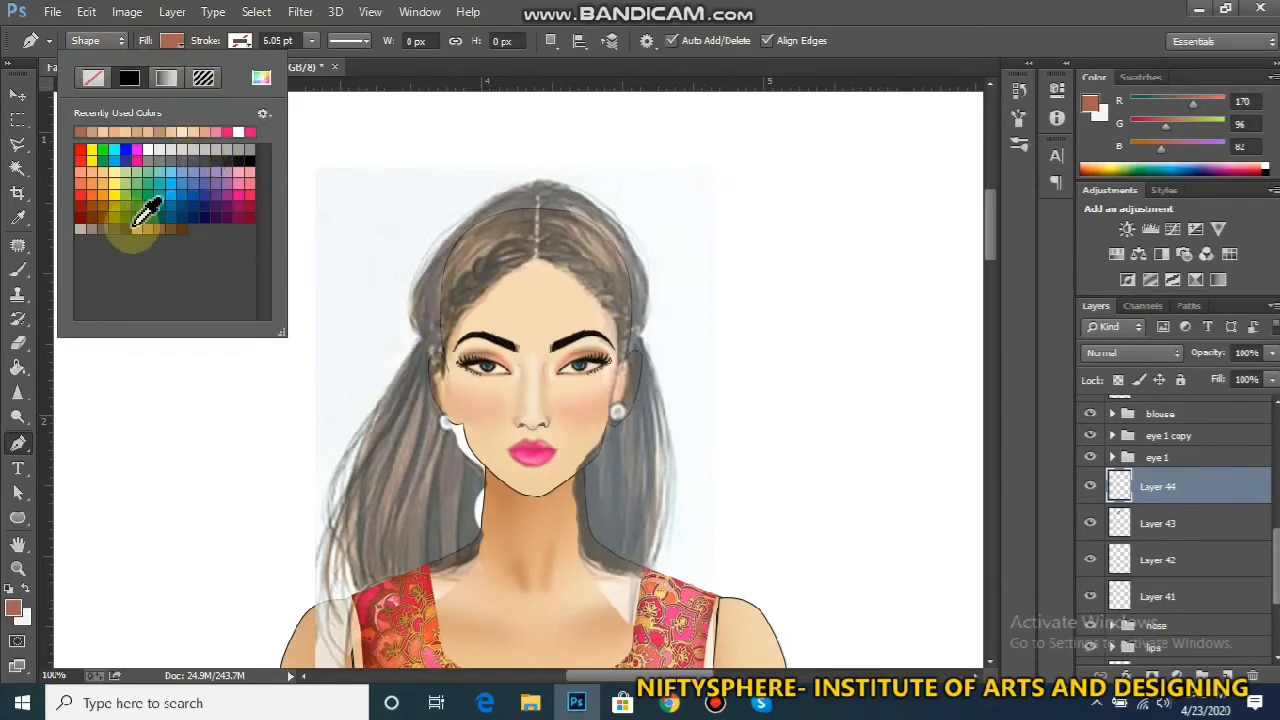
click(171, 44)
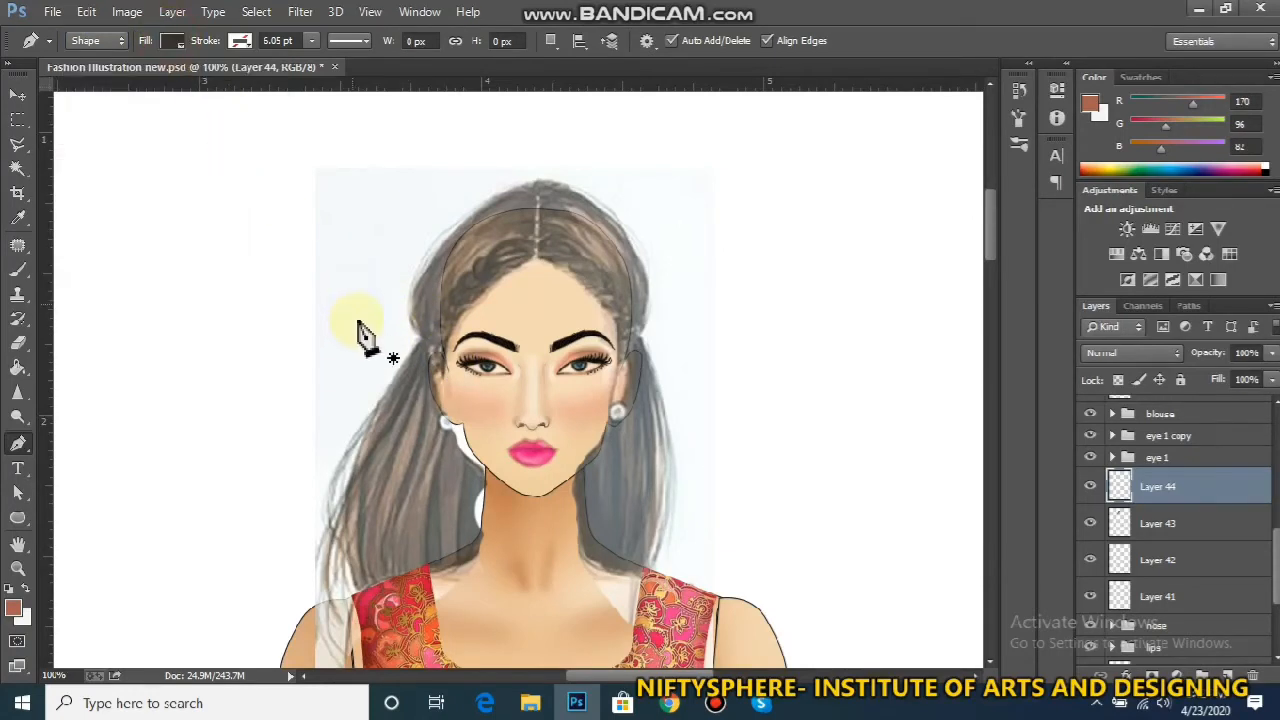
Trace the outer edge of the crown hair from one temple over the head to the other, about 261 px wide and 193 px high
click(446, 364)
click(414, 314)
drag(433, 254, 479, 214)
key(ctrl+alt+z)
key(ctrl+alt+z)
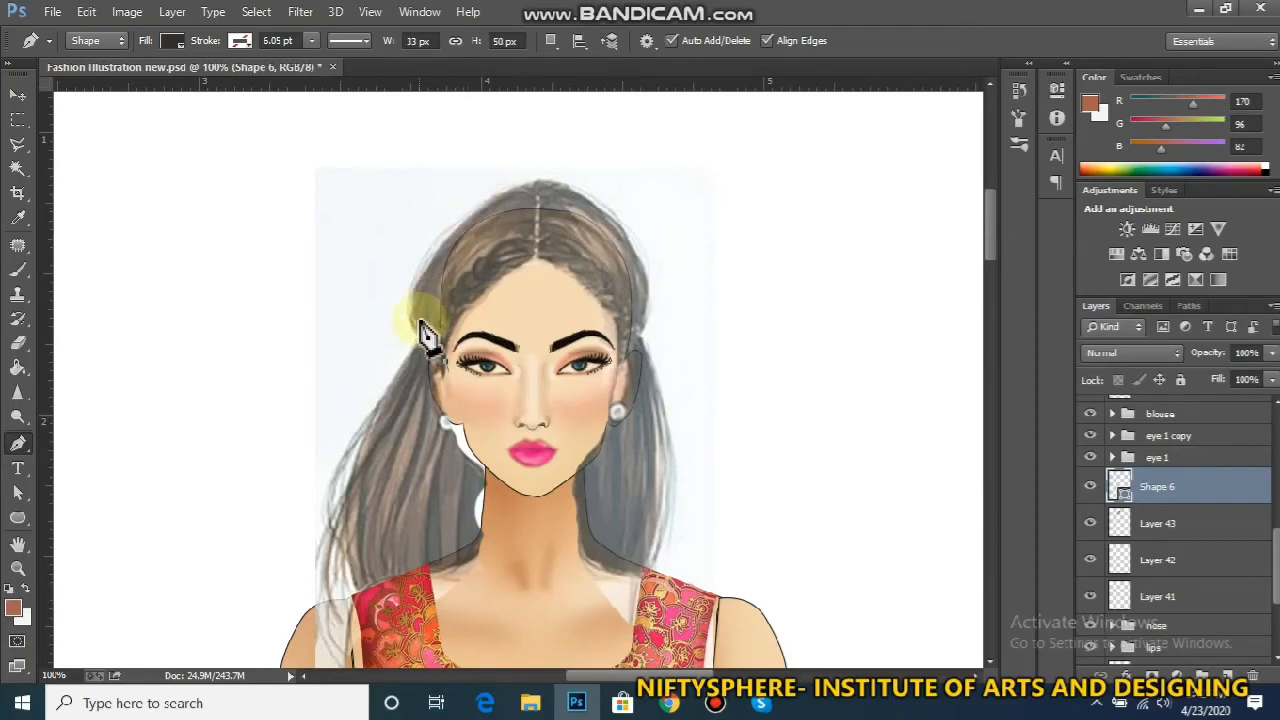
drag(410, 315, 410, 307)
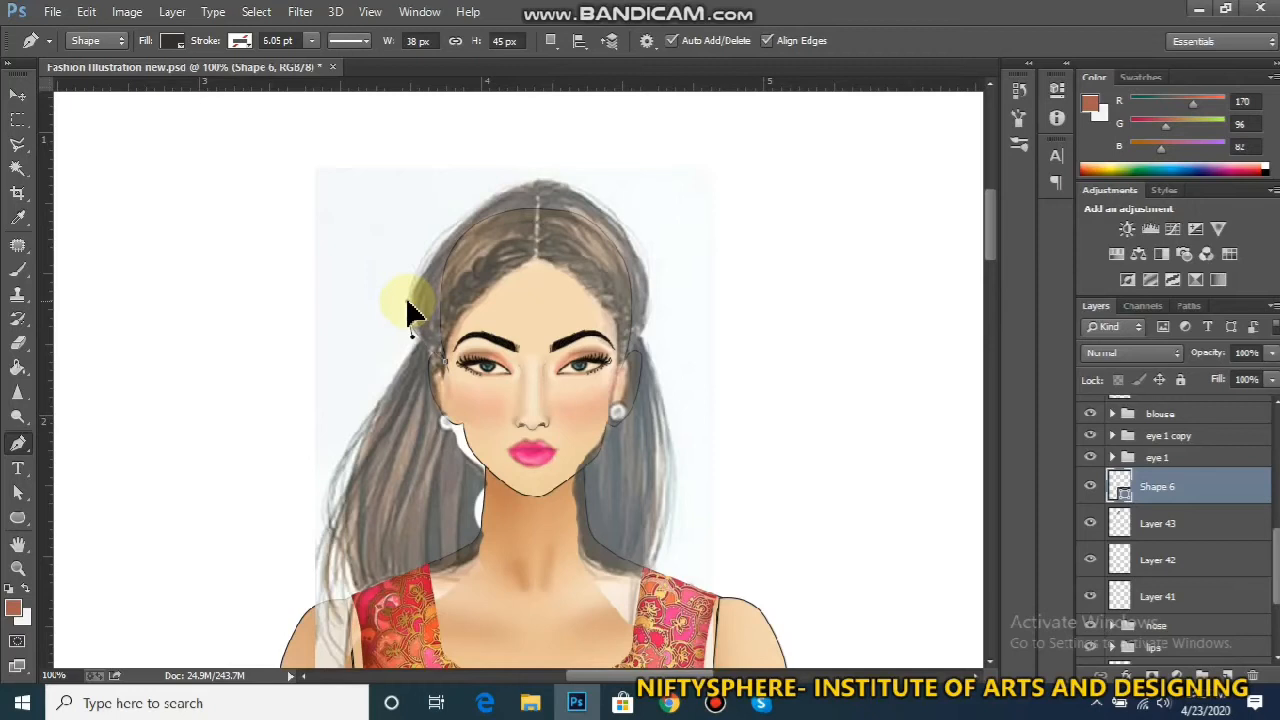
drag(417, 261, 426, 262)
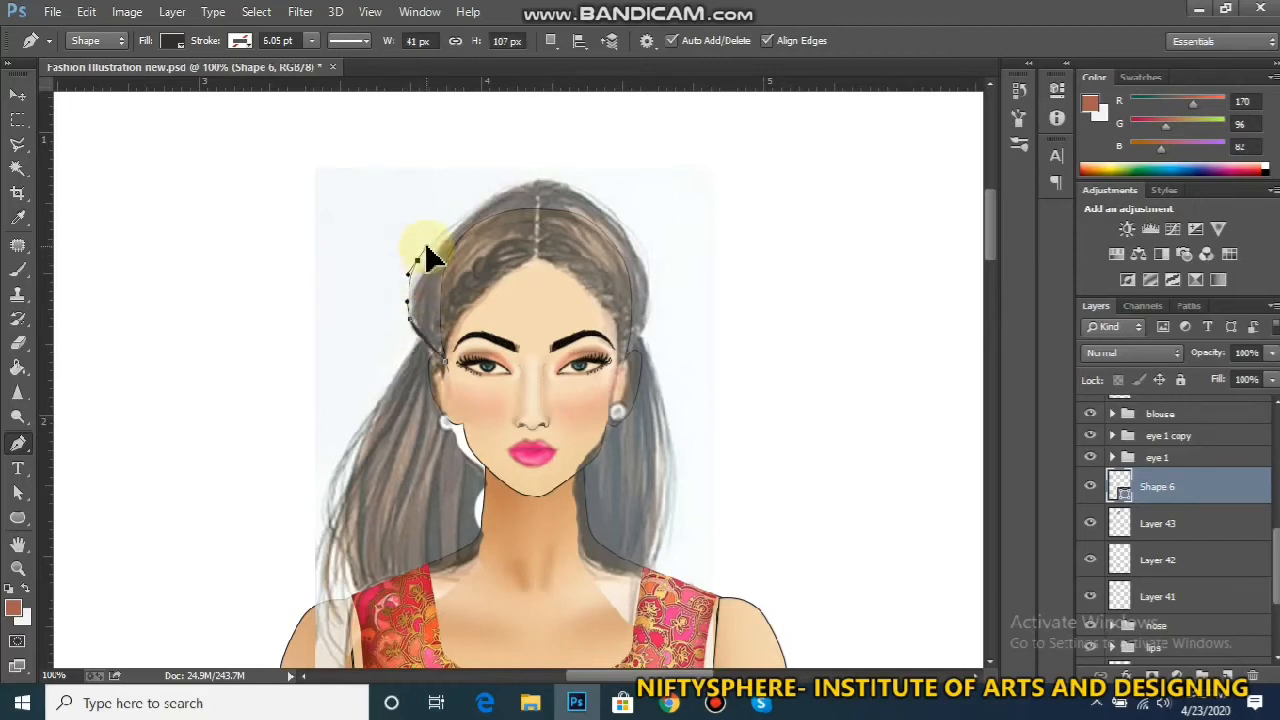
drag(456, 217, 631, 357)
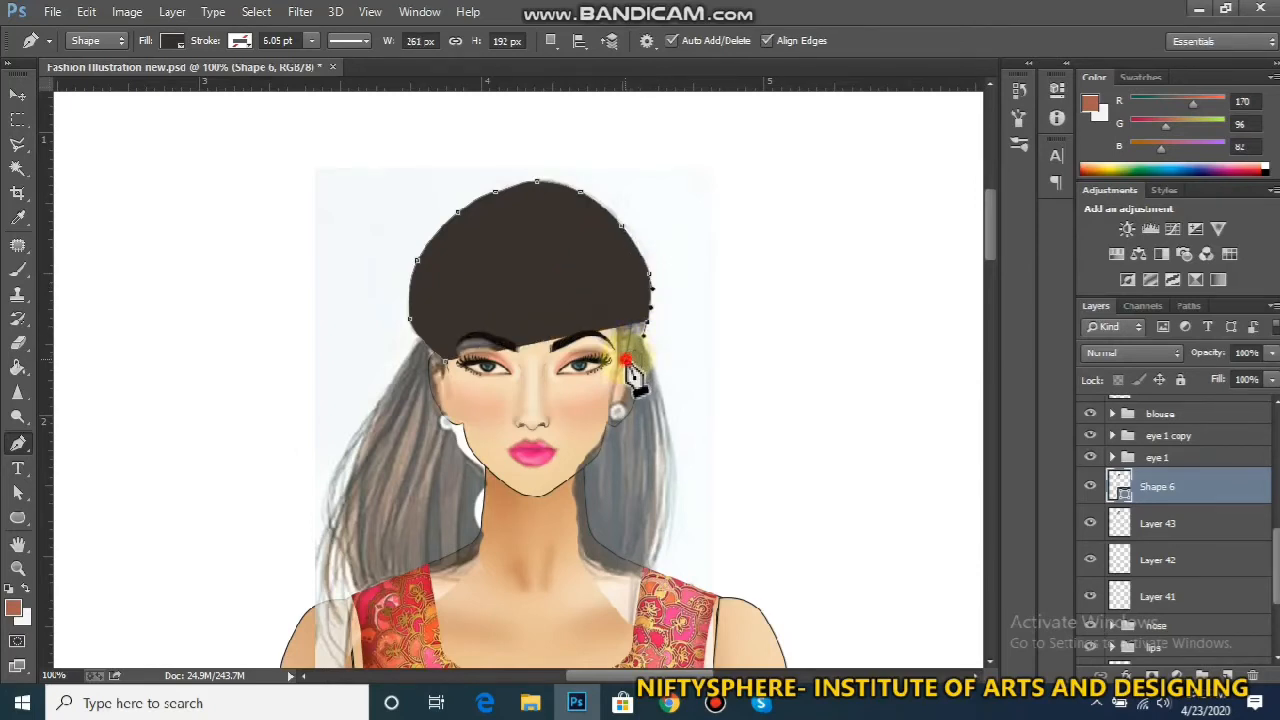
click(623, 362)
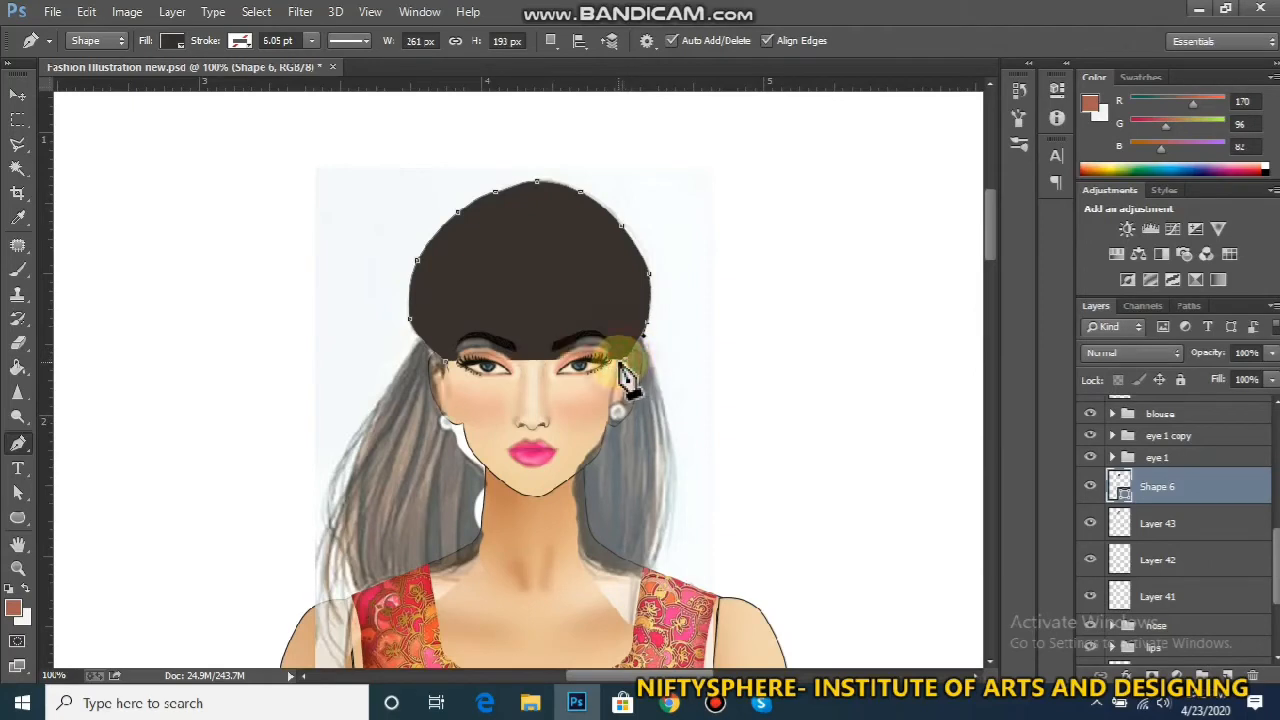
Lower the crown hair shape's opacity to 48% and trace the hairline around the forehead to close the outline
drag(1272, 353, 1233, 387)
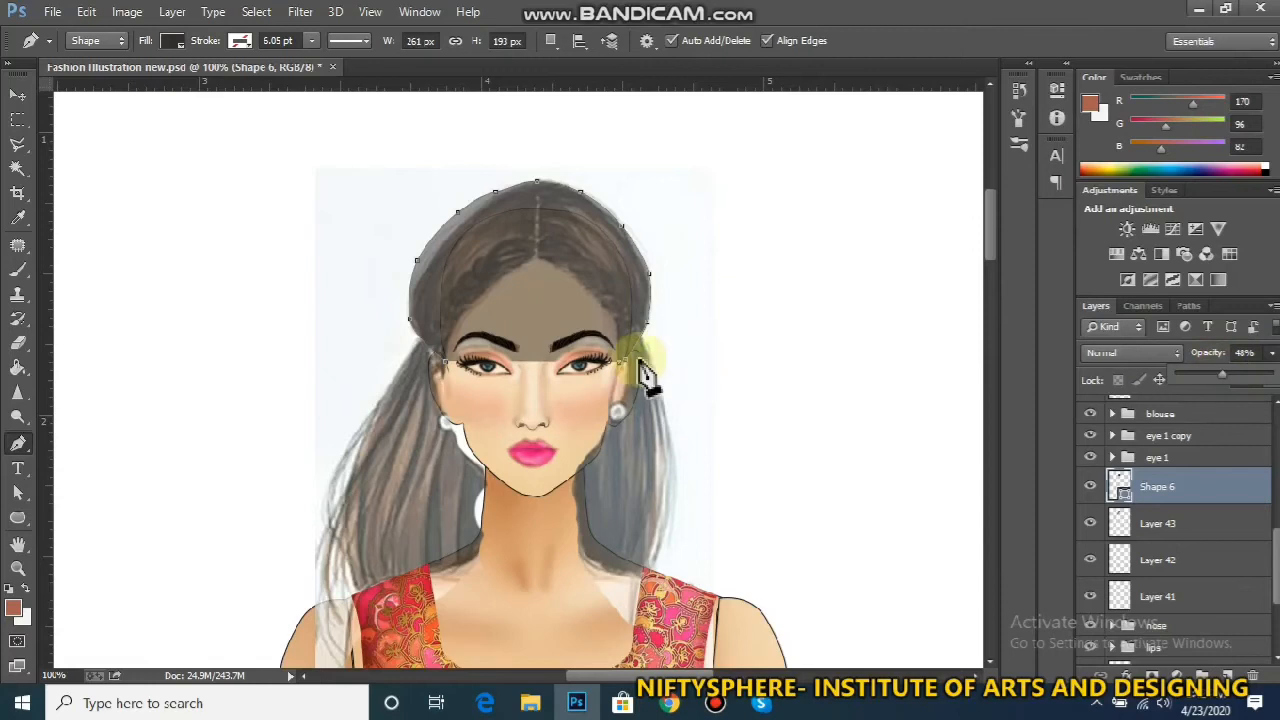
click(617, 328)
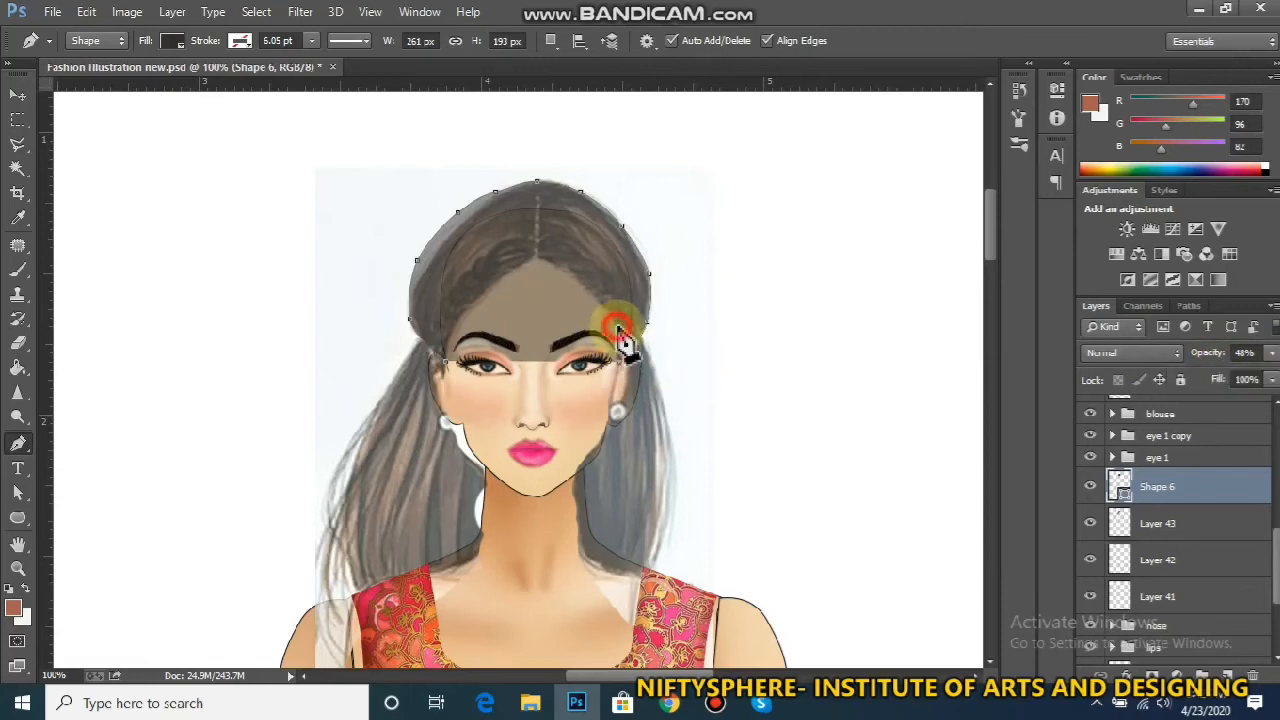
drag(617, 328, 447, 372)
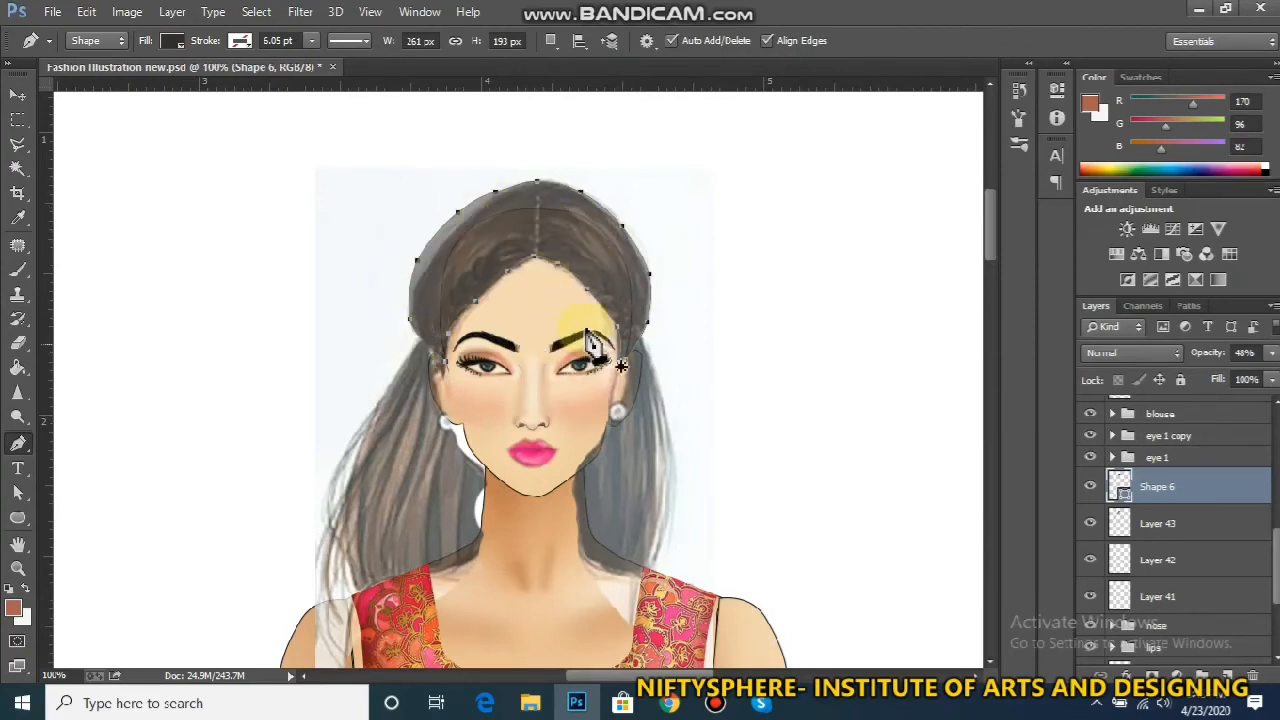
Trace the long hair on the image's left as a filled shape about 203 by 311 px and move its layer below the body groups
key(ctrl+shift+alt+n)
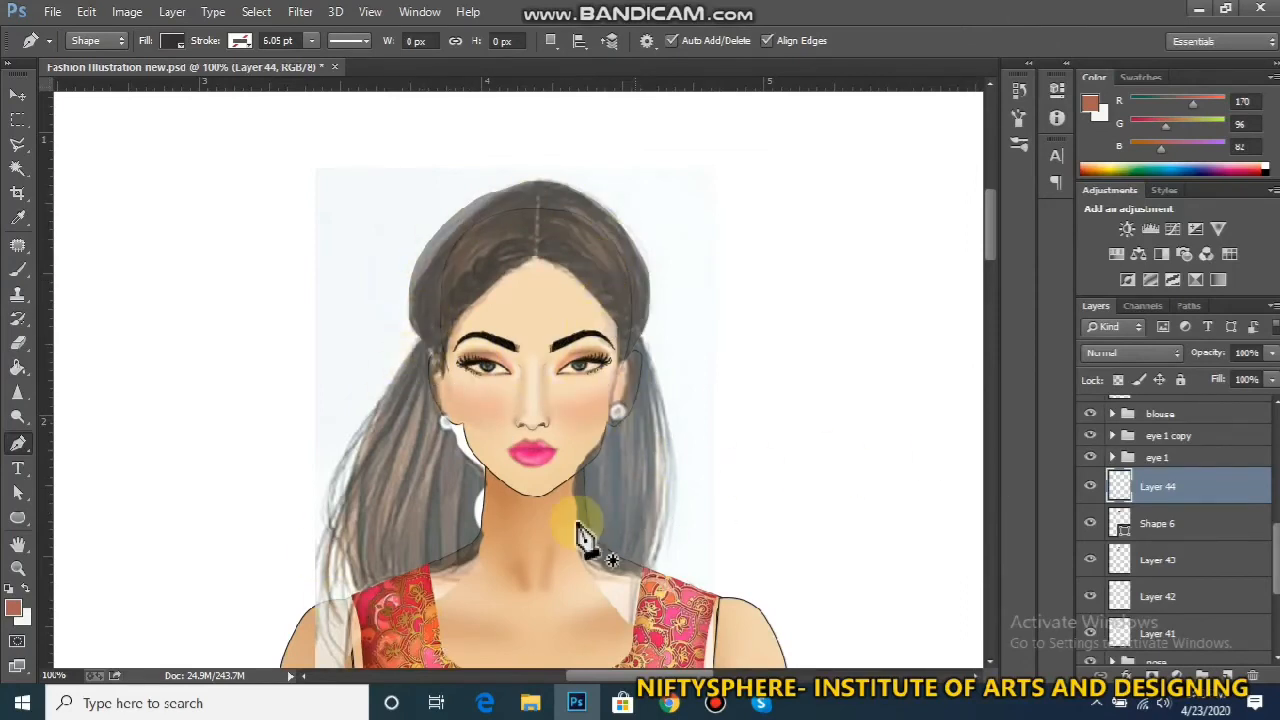
click(422, 345)
drag(340, 465, 316, 545)
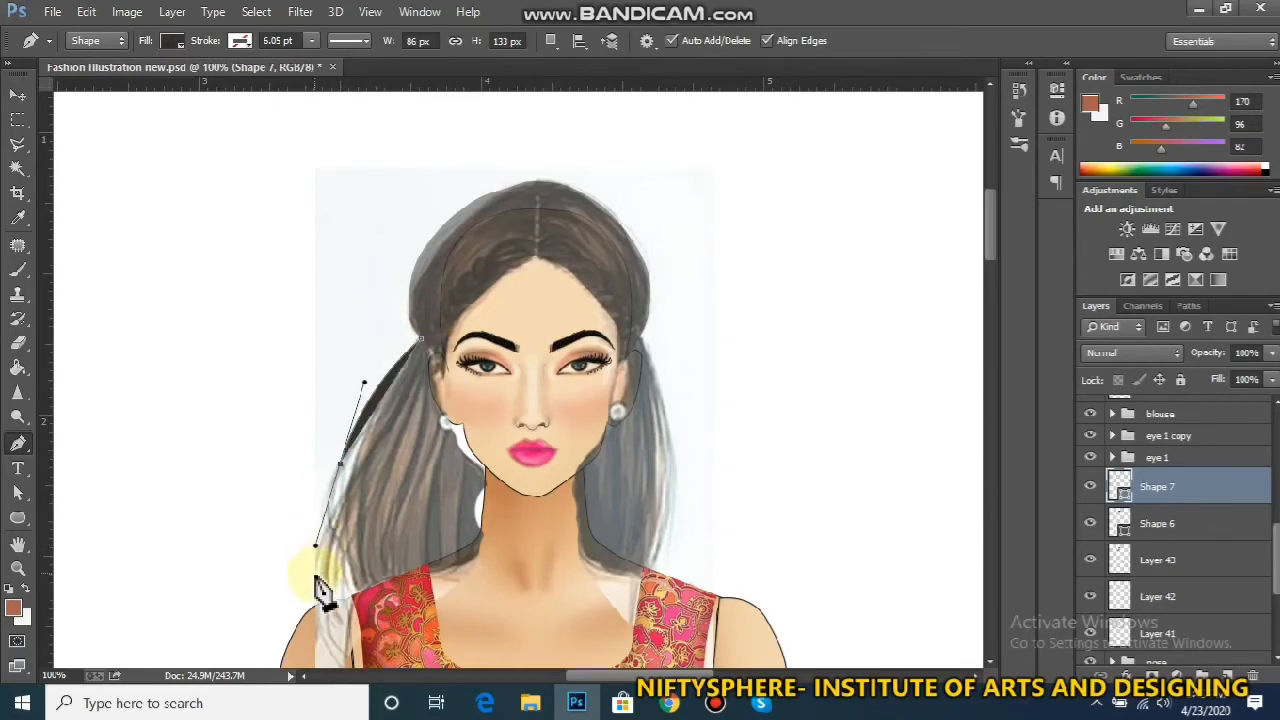
click(314, 586)
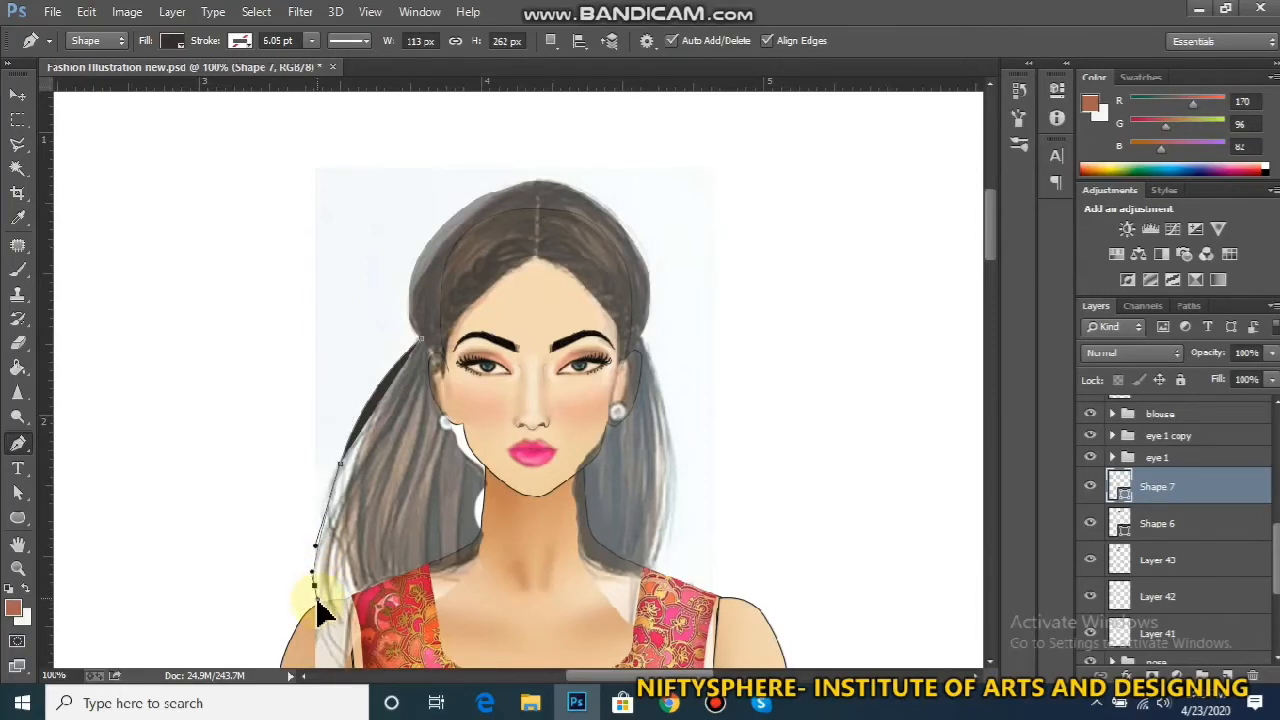
drag(316, 604, 316, 605)
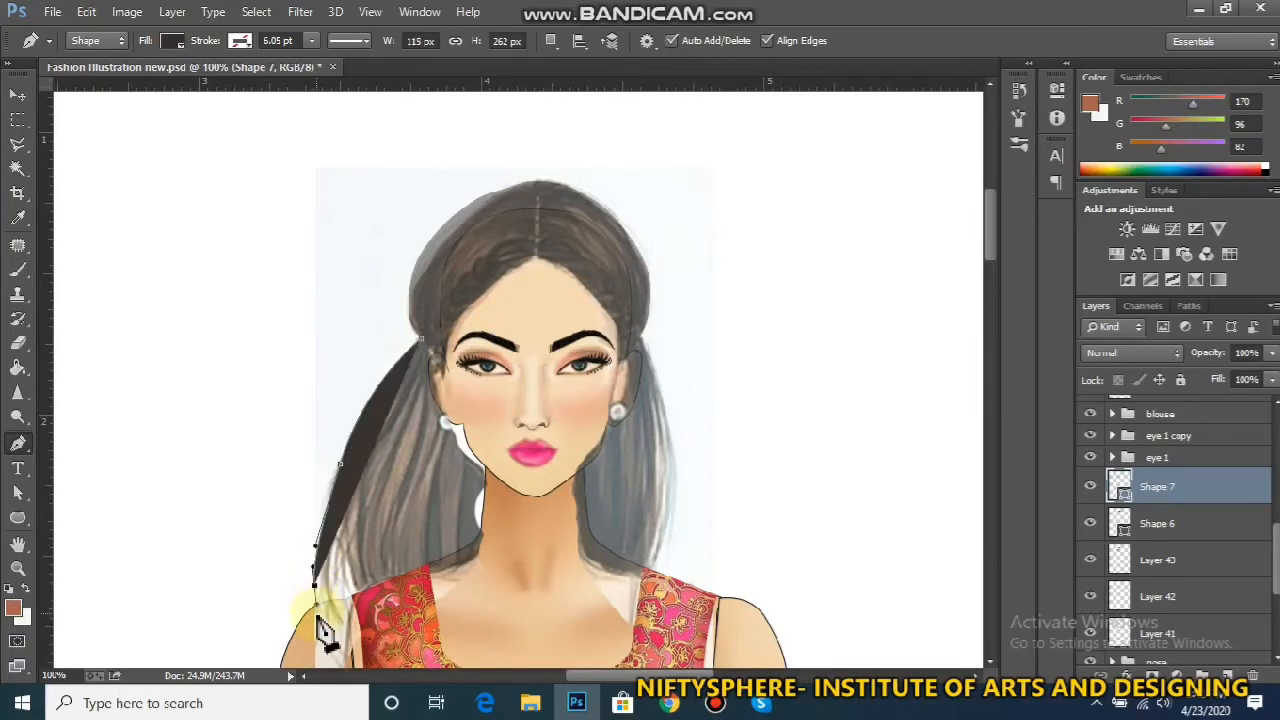
click(316, 630)
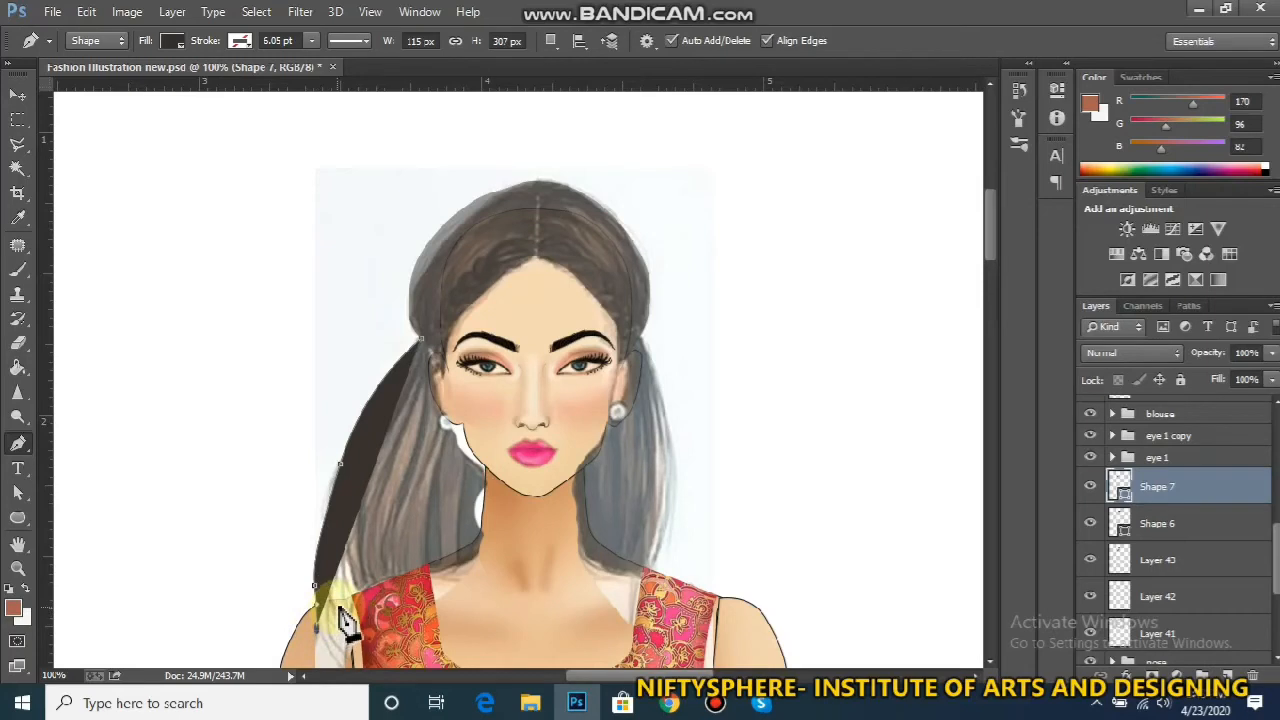
mouse_move(346, 603)
mouse_down()
mouse_move(380, 608)
mouse_move(406, 583)
mouse_move(458, 580)
mouse_move(492, 522)
mouse_move(462, 398)
mouse_move(427, 352)
mouse_up()
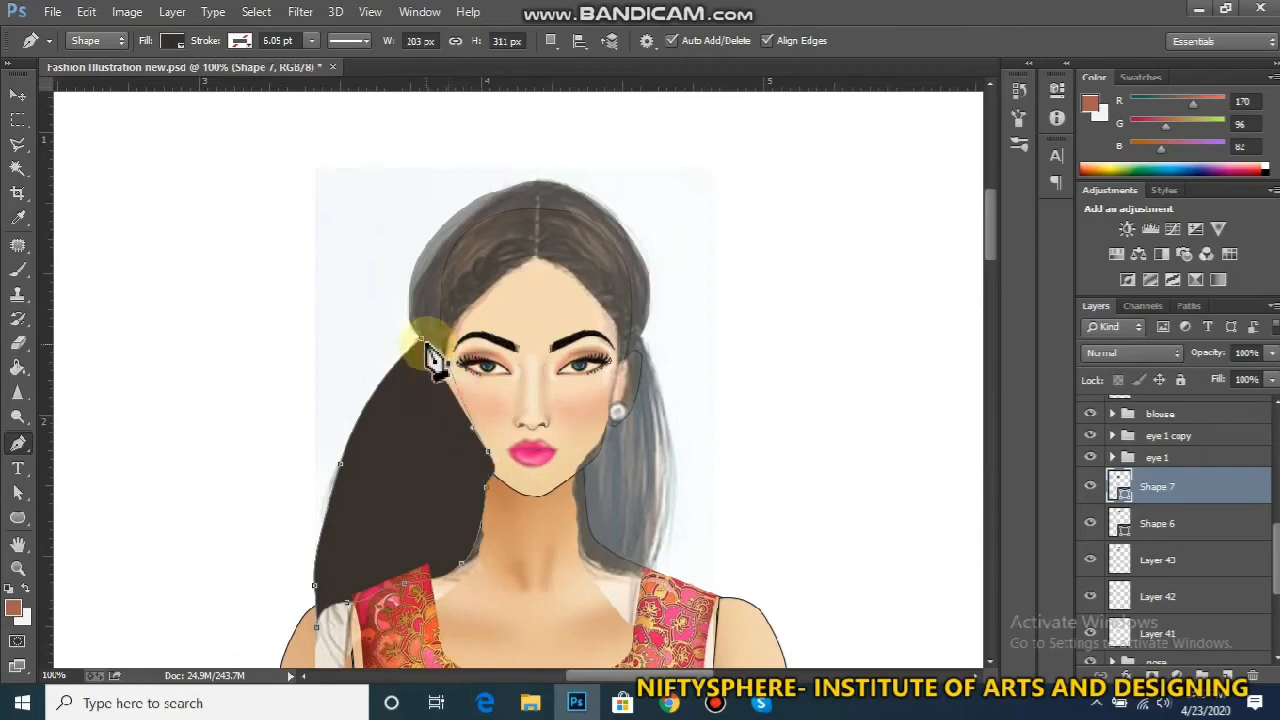
click(422, 341)
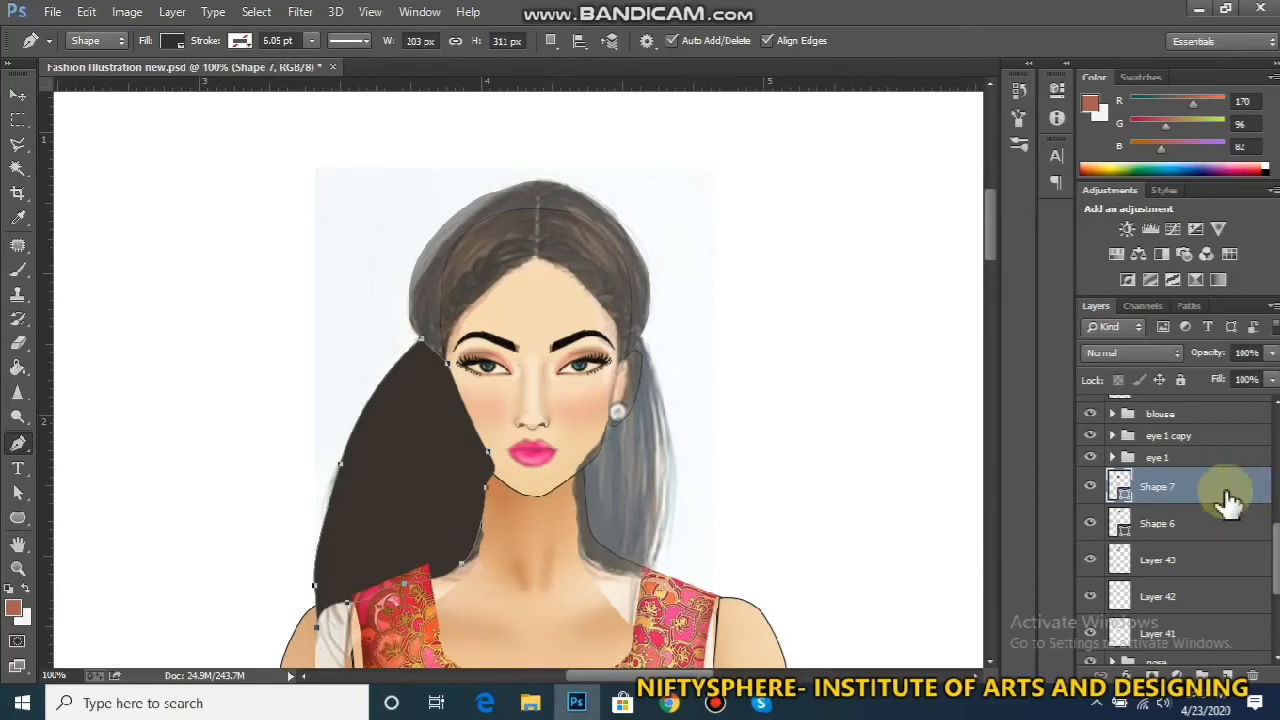
mouse_move(1214, 498)
mouse_down()
mouse_move(1205, 641)
mouse_move(1200, 586)
mouse_move(1205, 600)
mouse_up()
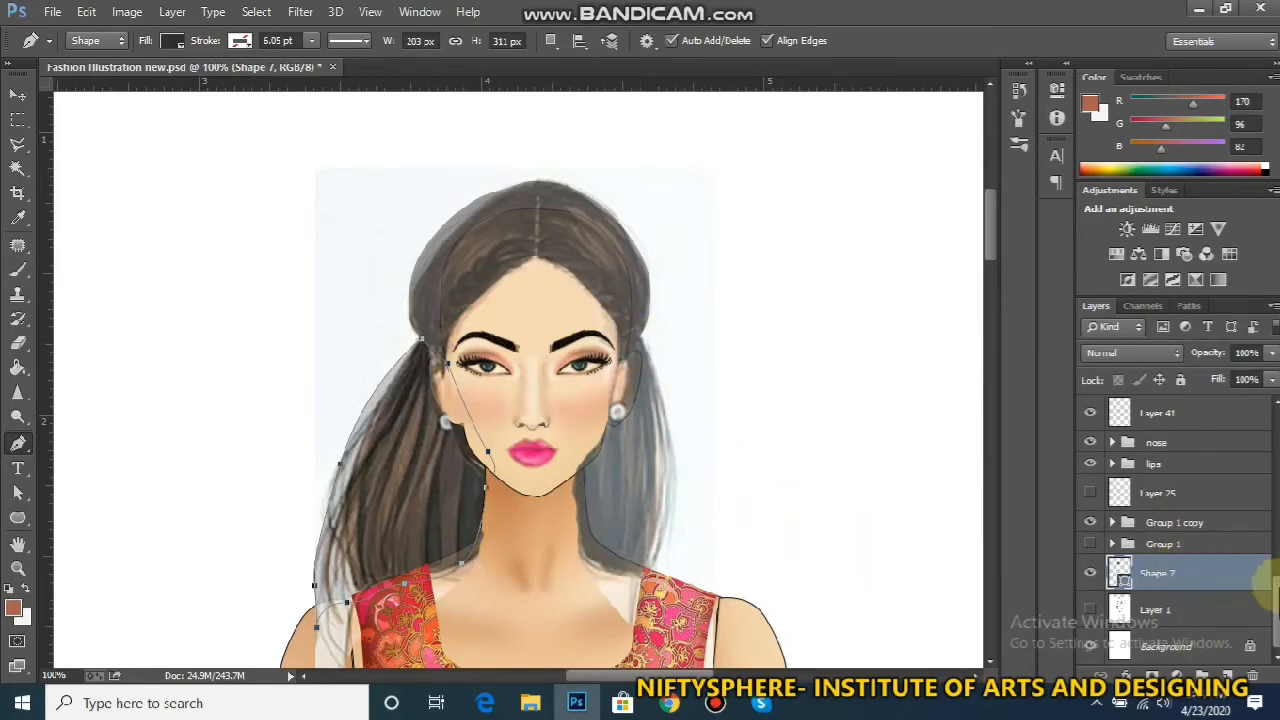
Inspect the layer stack by toggling the visibility of Layer 41 and the crown hair shape, and select the crown hair shape layer
scroll(1240, 570, up, 5)
scroll(1175, 530, up, 5)
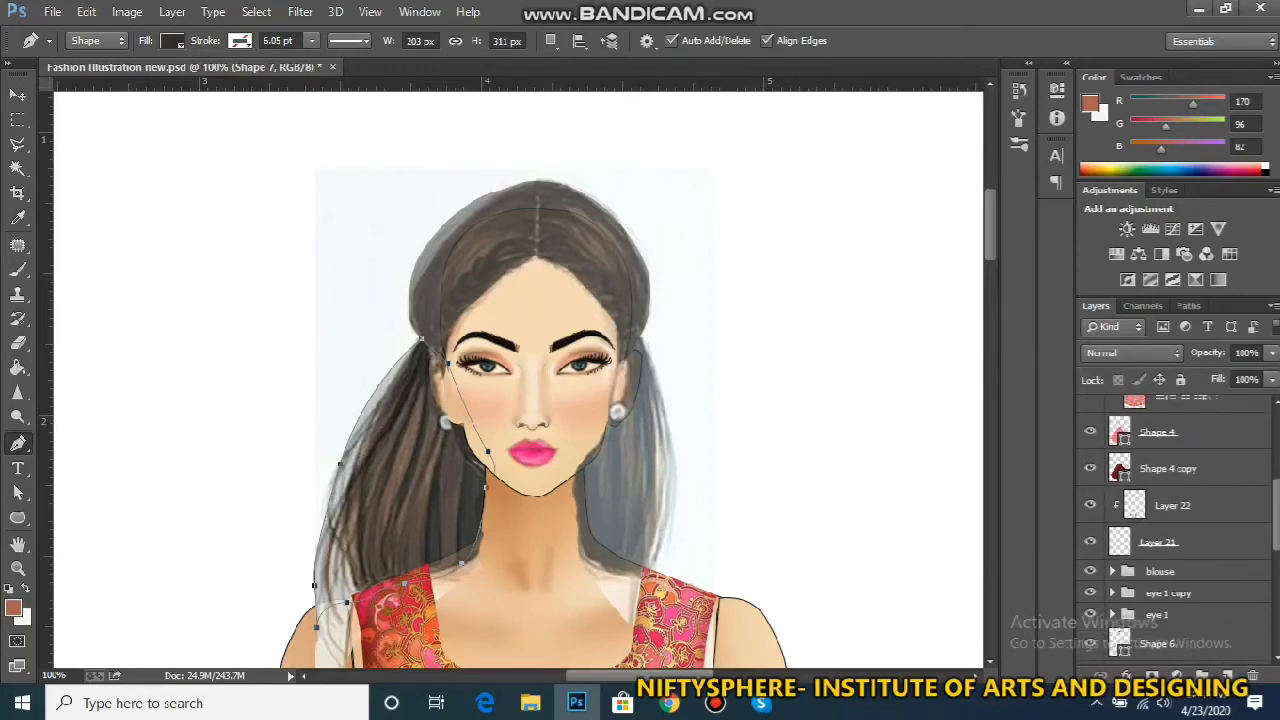
scroll(1175, 530, down, 8)
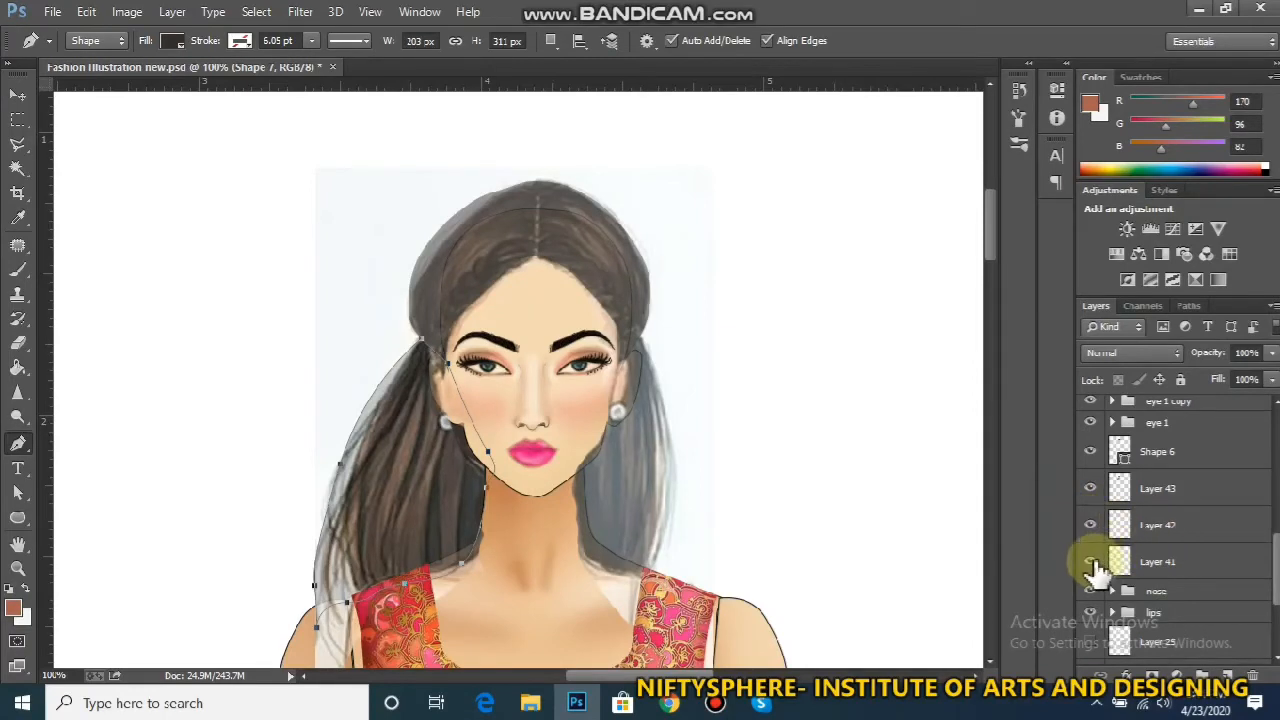
click(1091, 563)
click(1091, 563)
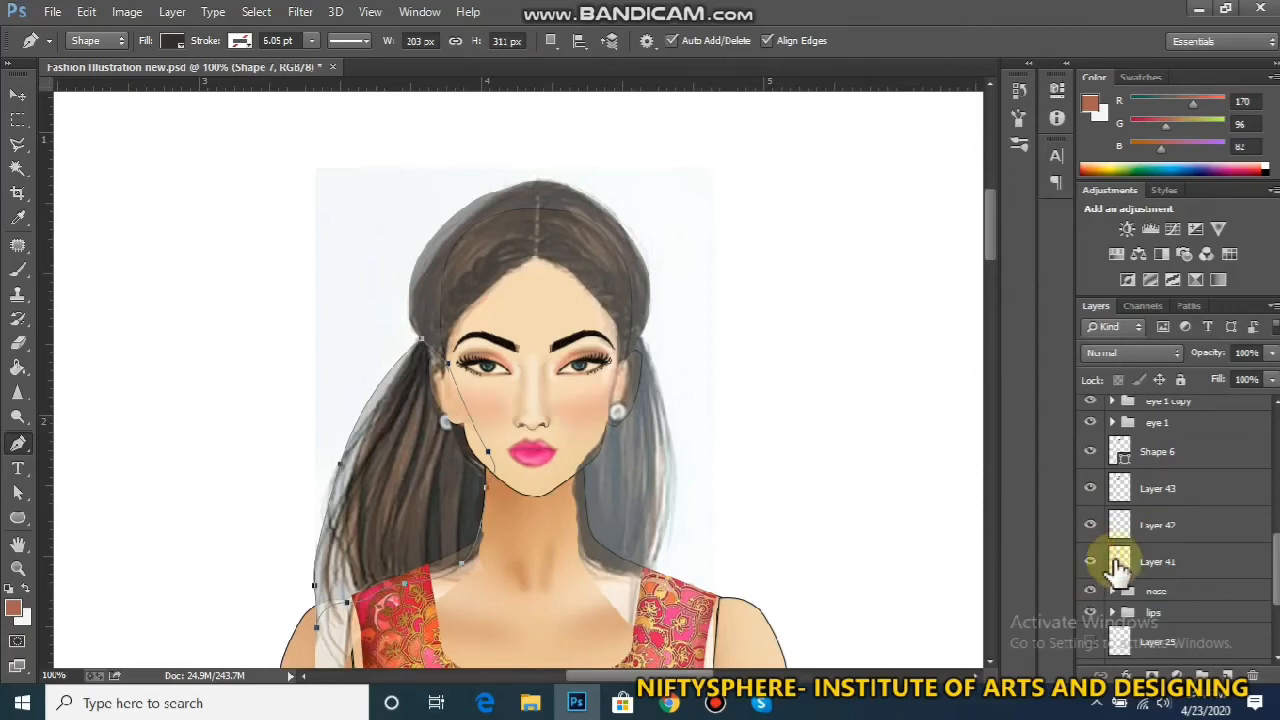
mouse_move(1277, 563)
mouse_down()
mouse_move(1277, 505)
mouse_move(1277, 539)
mouse_up()
click(1088, 561)
click(1088, 561)
click(1161, 561)
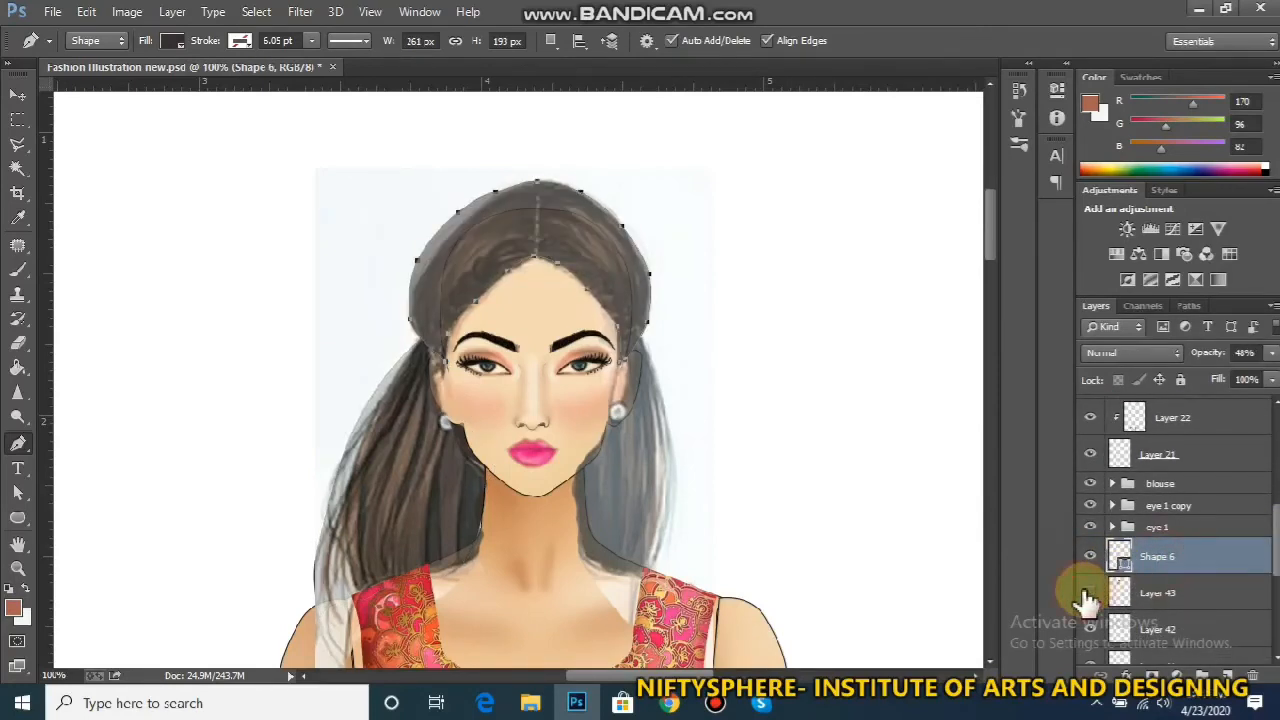
Hide the hair reference on Layer 43 and restore the crown hair shape's opacity to 100%
click(1089, 592)
click(1163, 595)
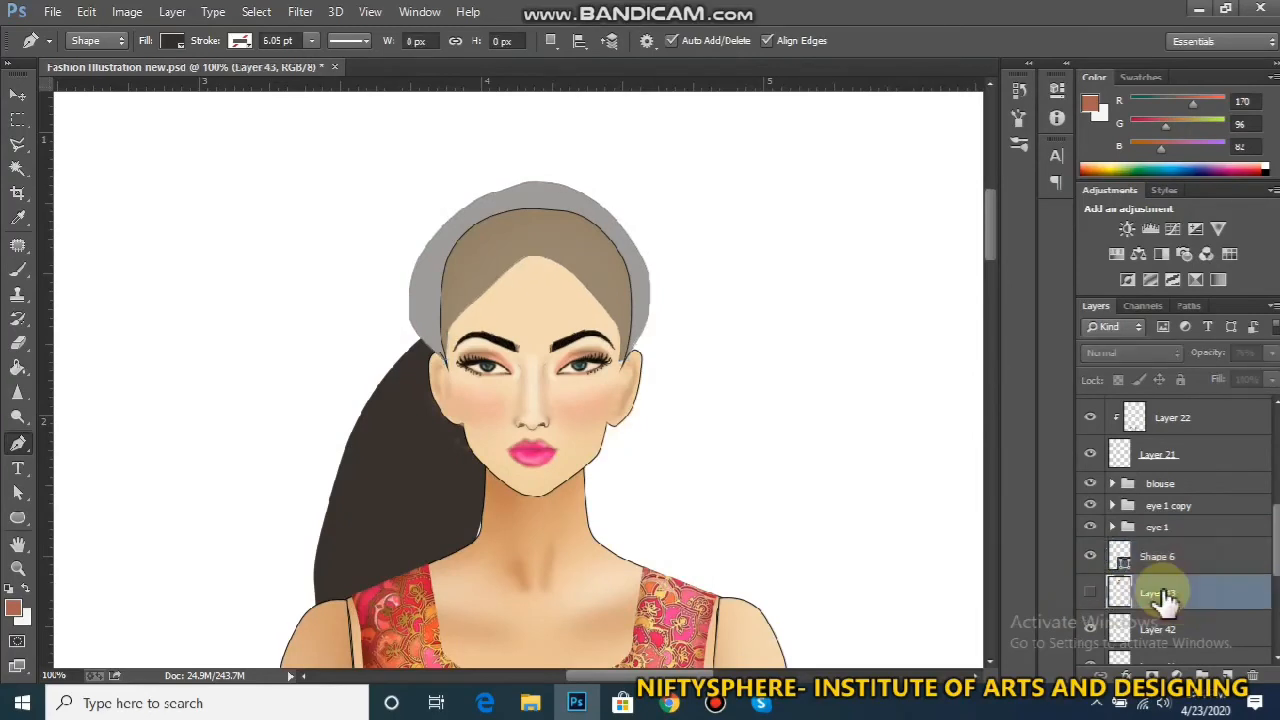
click(1161, 556)
click(1271, 353)
click(1271, 375)
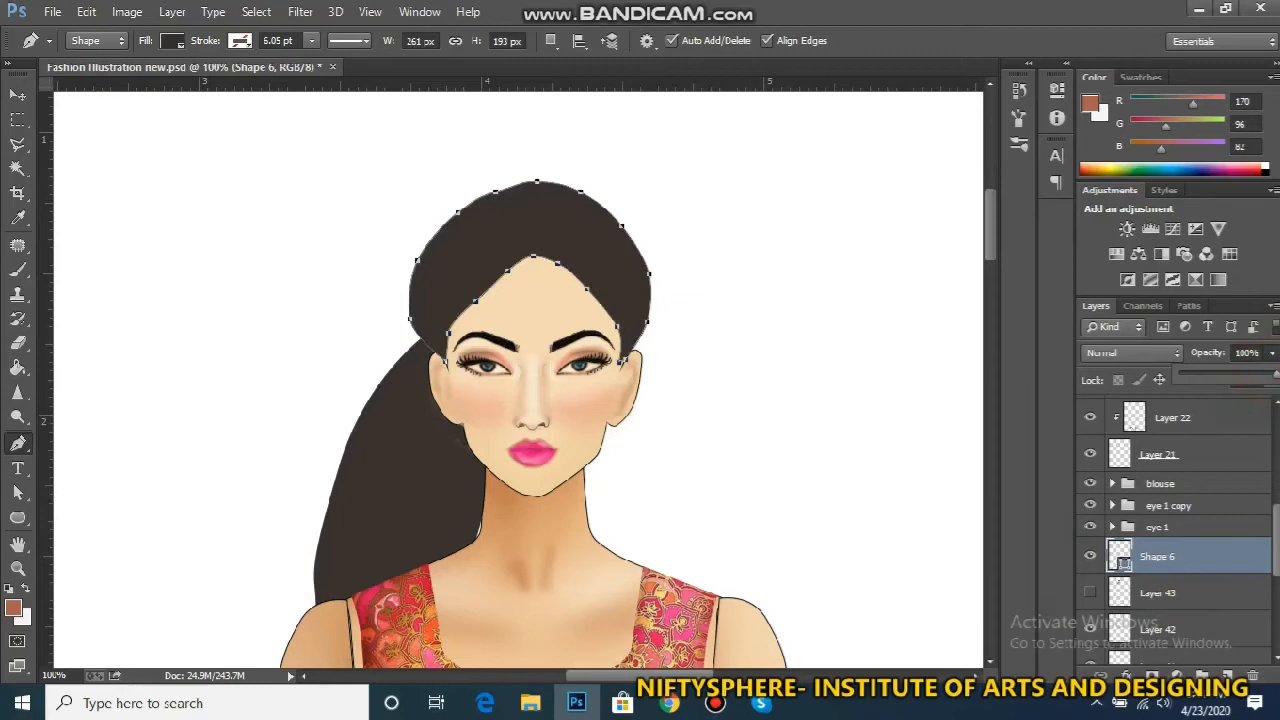
Duplicate the long hair shape, flip the copy horizontally, place it on the head's other side and narrow it to about 89% width
drag(1276, 526, 1275, 600)
click(1218, 590)
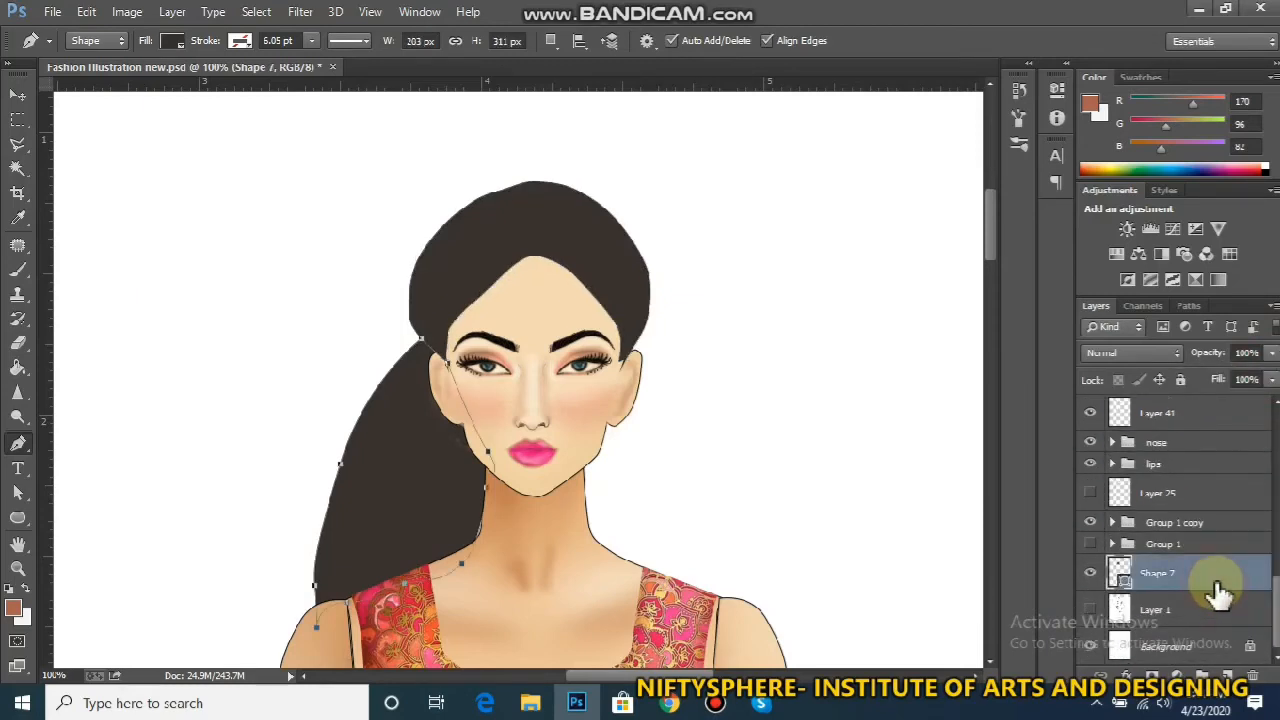
key(ctrl+j)
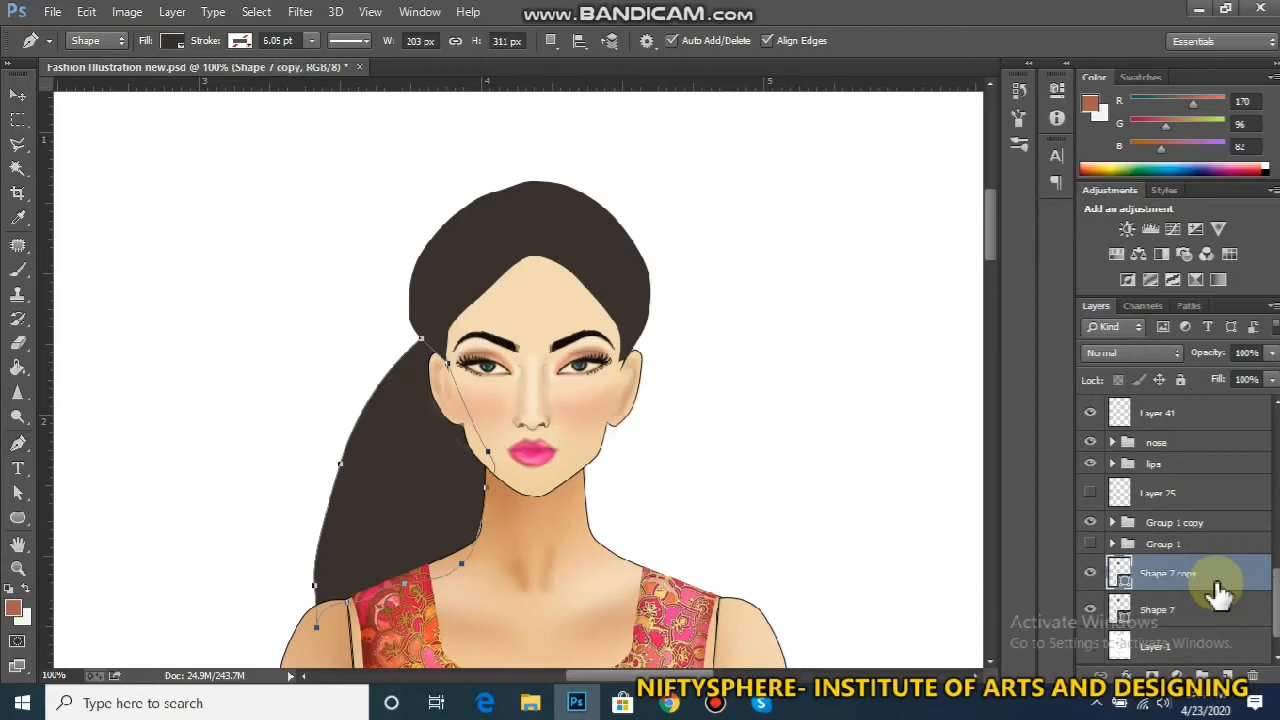
key(ctrl+t)
right_click(414, 430)
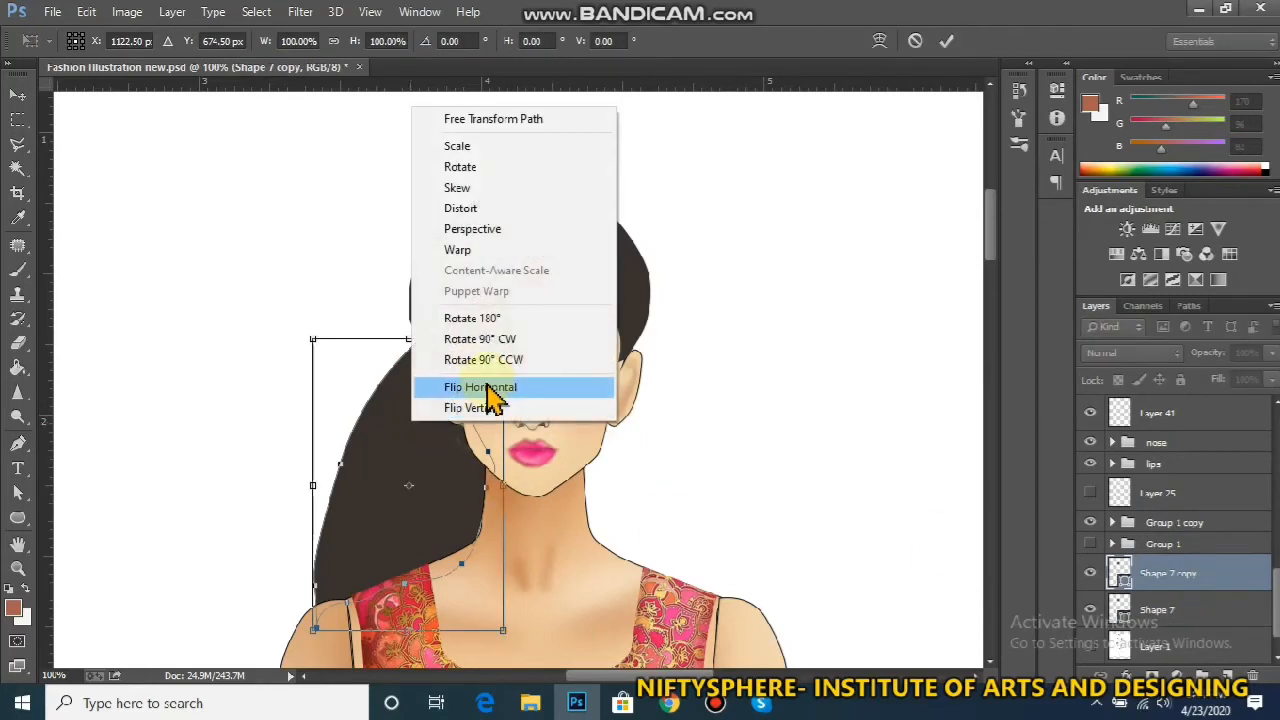
click(490, 387)
drag(422, 437, 658, 453)
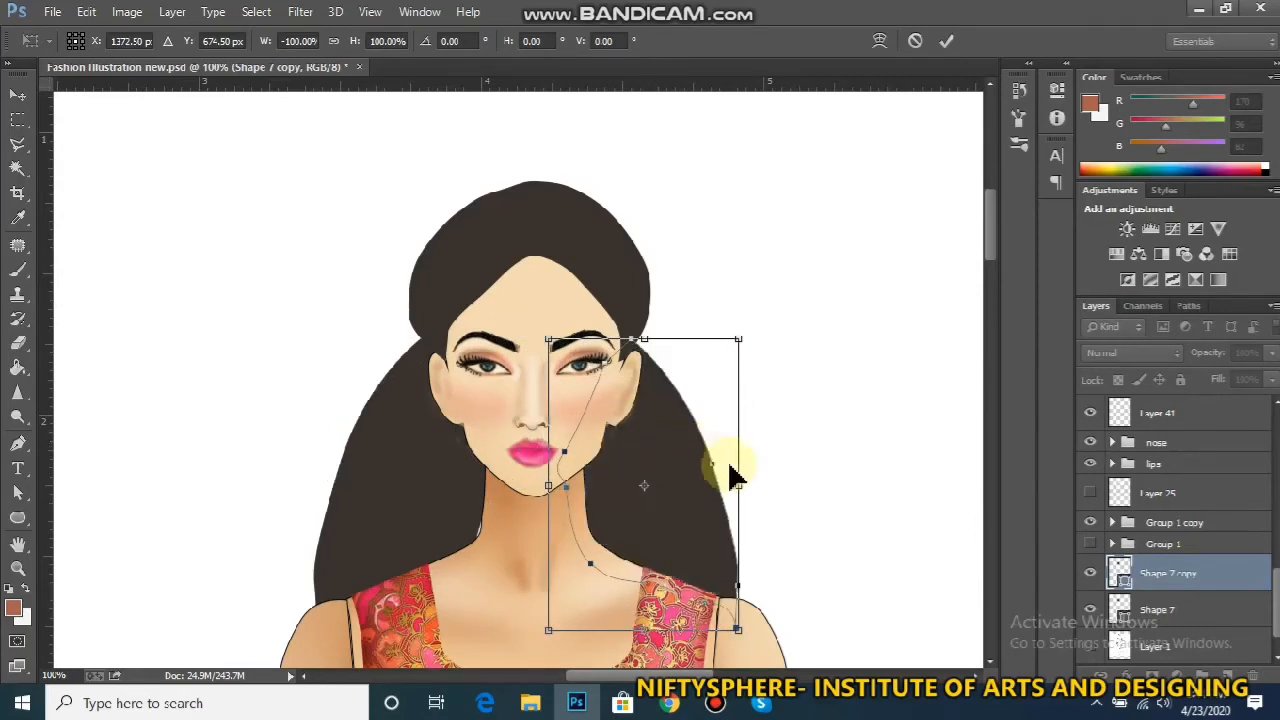
drag(735, 485, 713, 487)
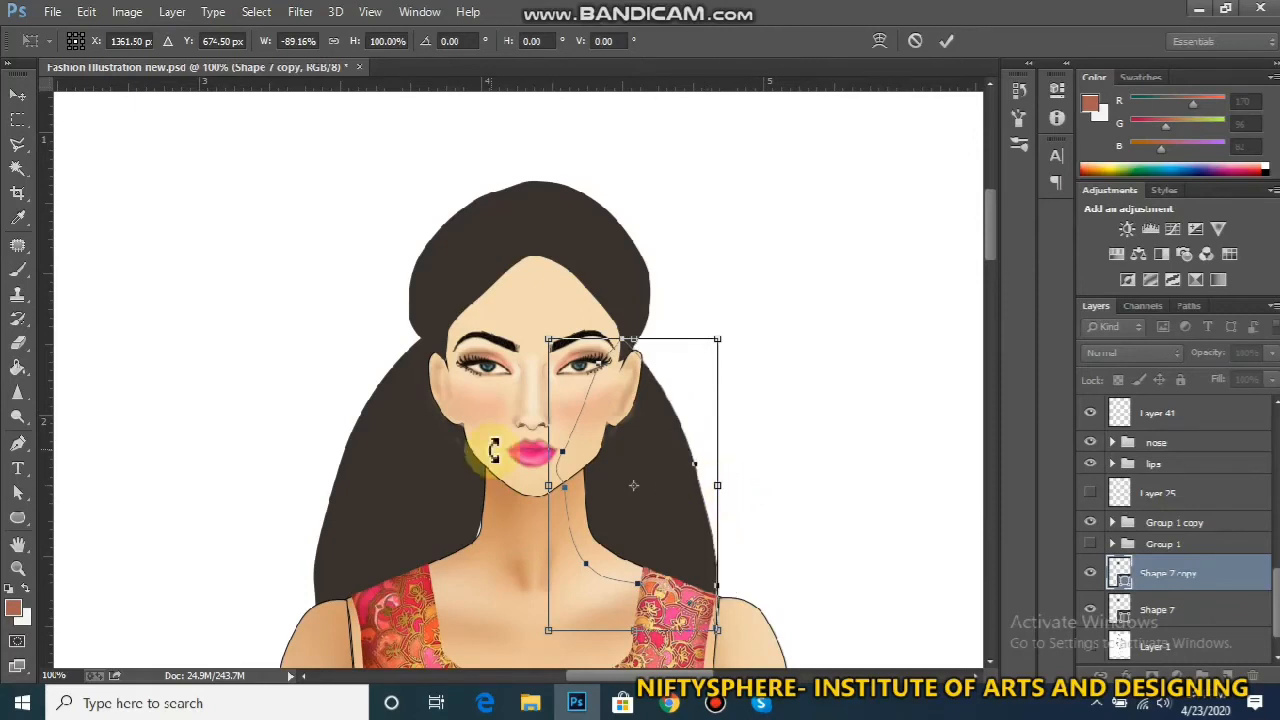
key(Return)
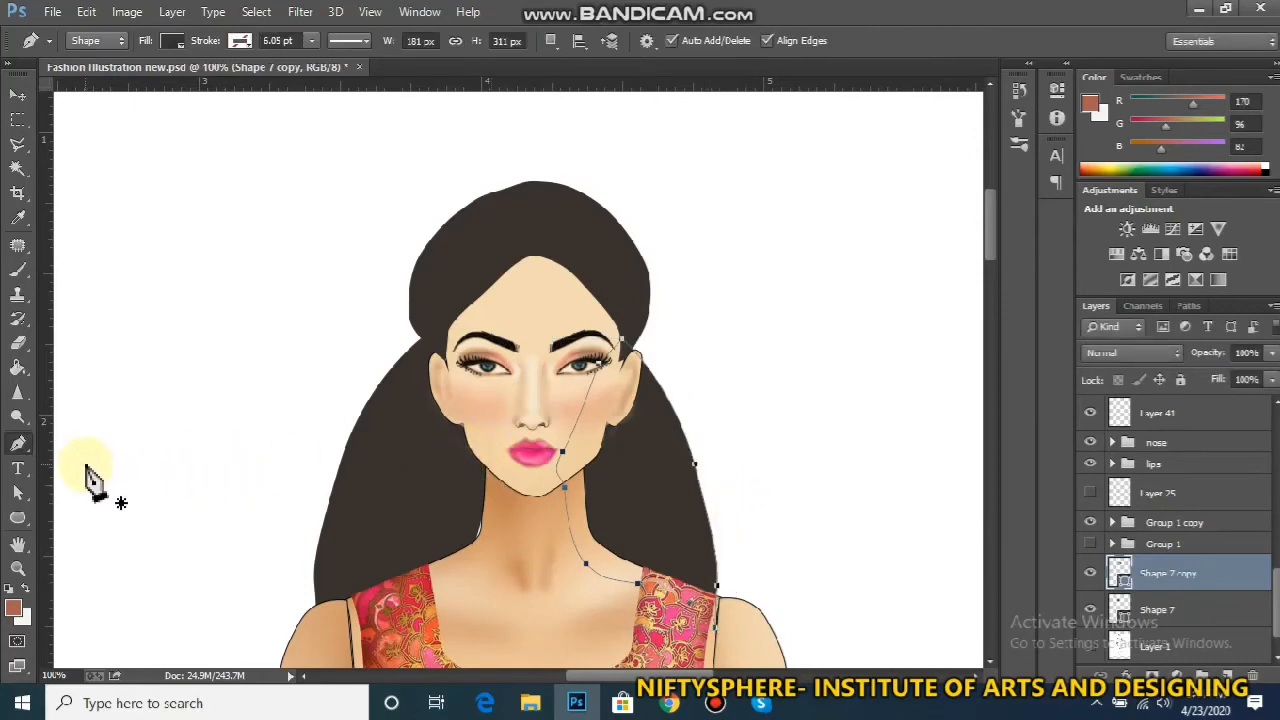
Narrow the original long hair shape on the image's left to about 84% of its width, keeping its inner side in place
click(1162, 609)
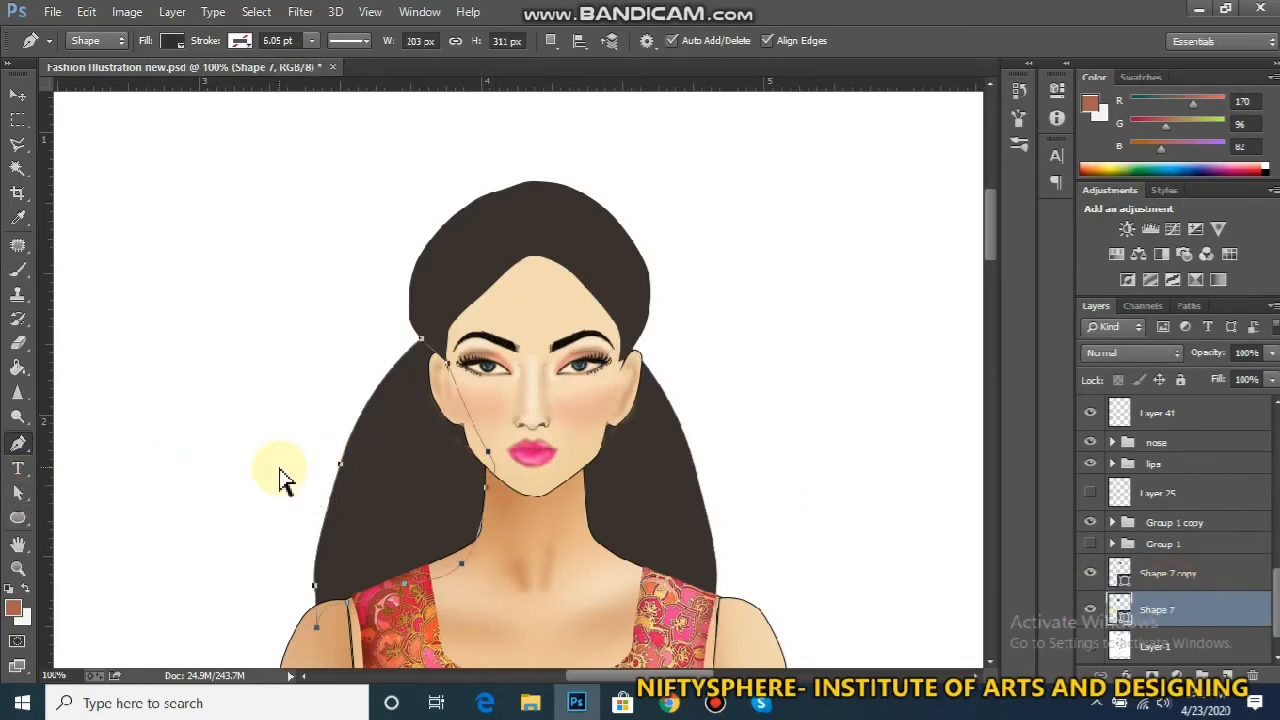
key(ctrl+t)
drag(309, 486, 338, 490)
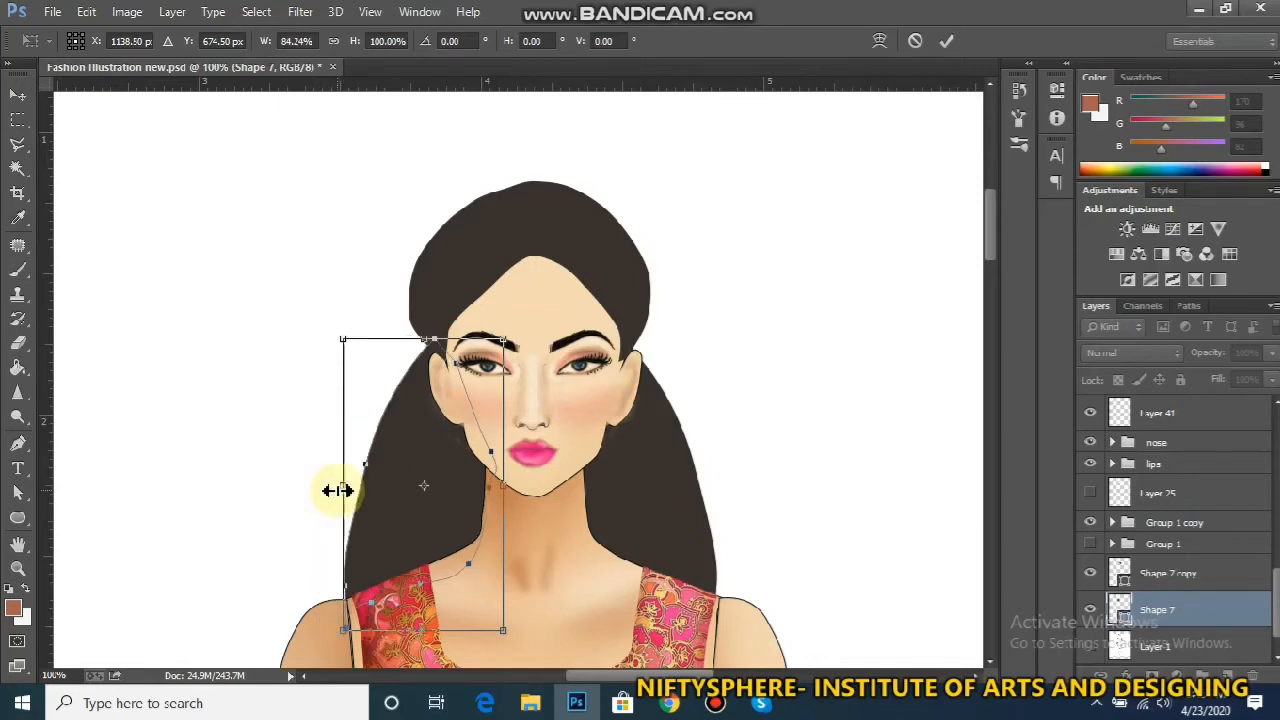
key(Return)
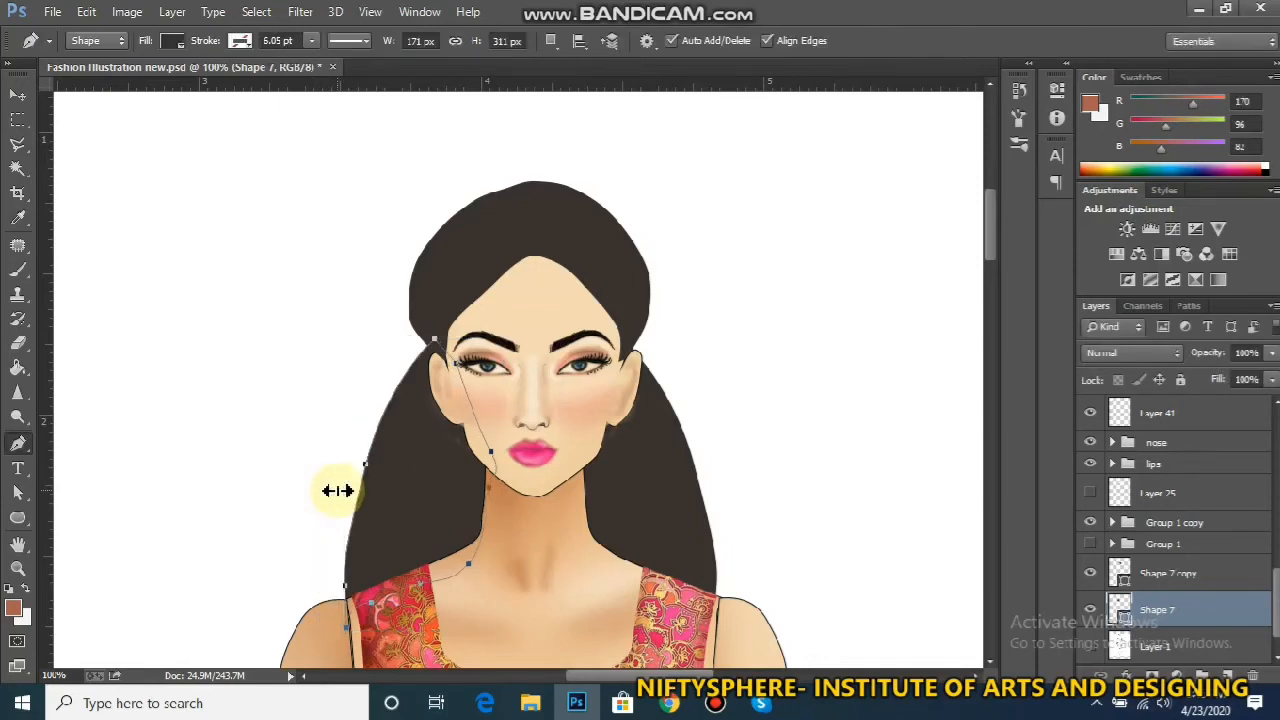
Reshape the outer curve and lower end of the long hair on the image's left, and turn off layer isolation
click(17, 492)
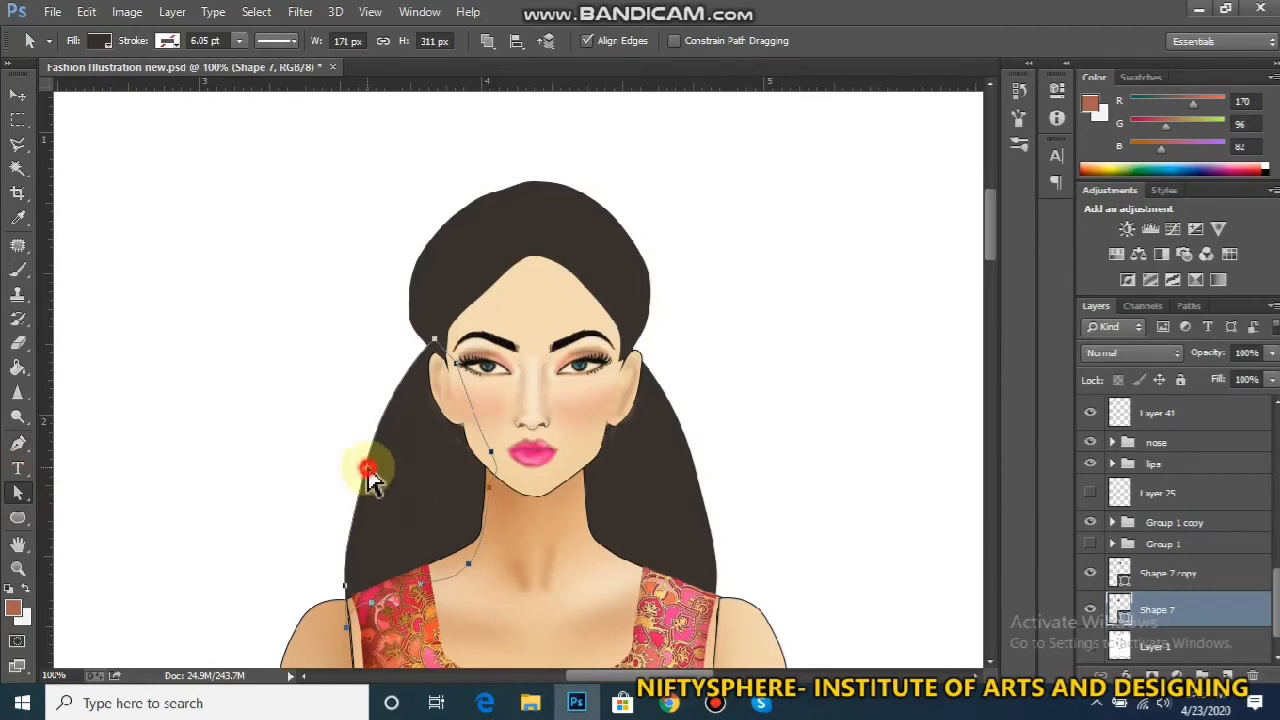
mouse_move(368, 476)
mouse_down()
mouse_move(380, 480)
mouse_move(367, 475)
mouse_up()
double_click(367, 475)
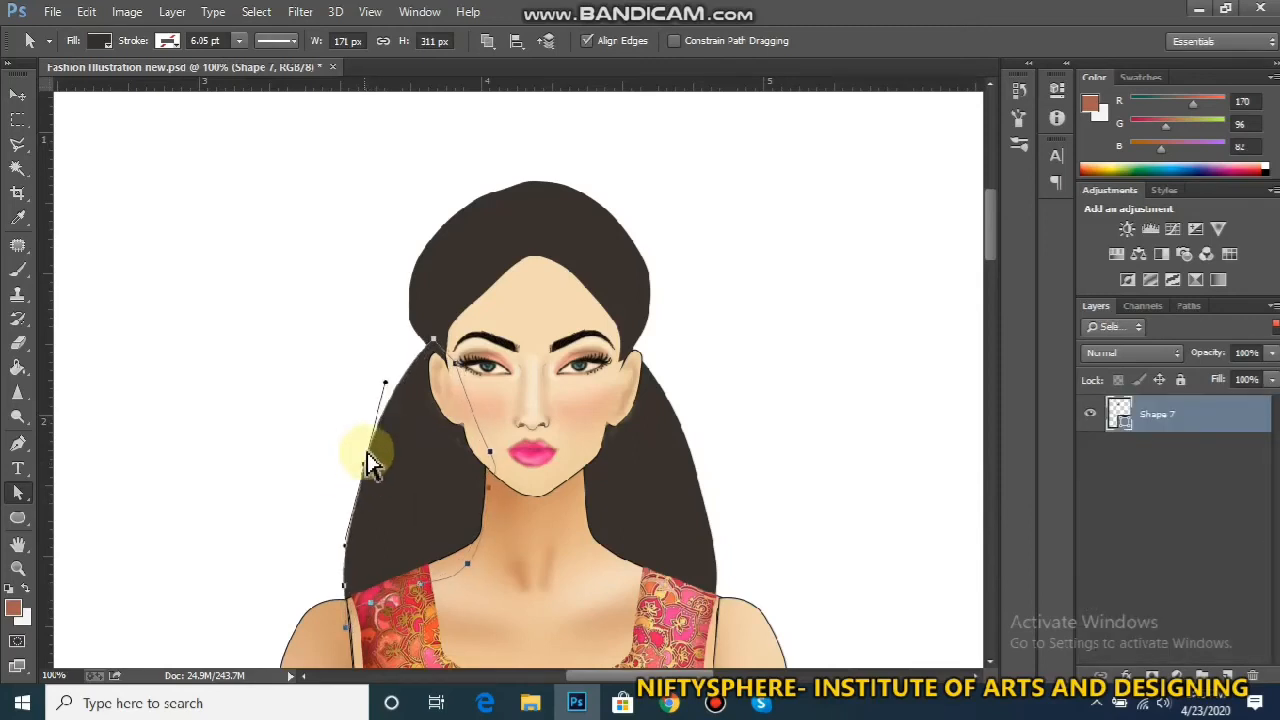
drag(405, 397, 400, 443)
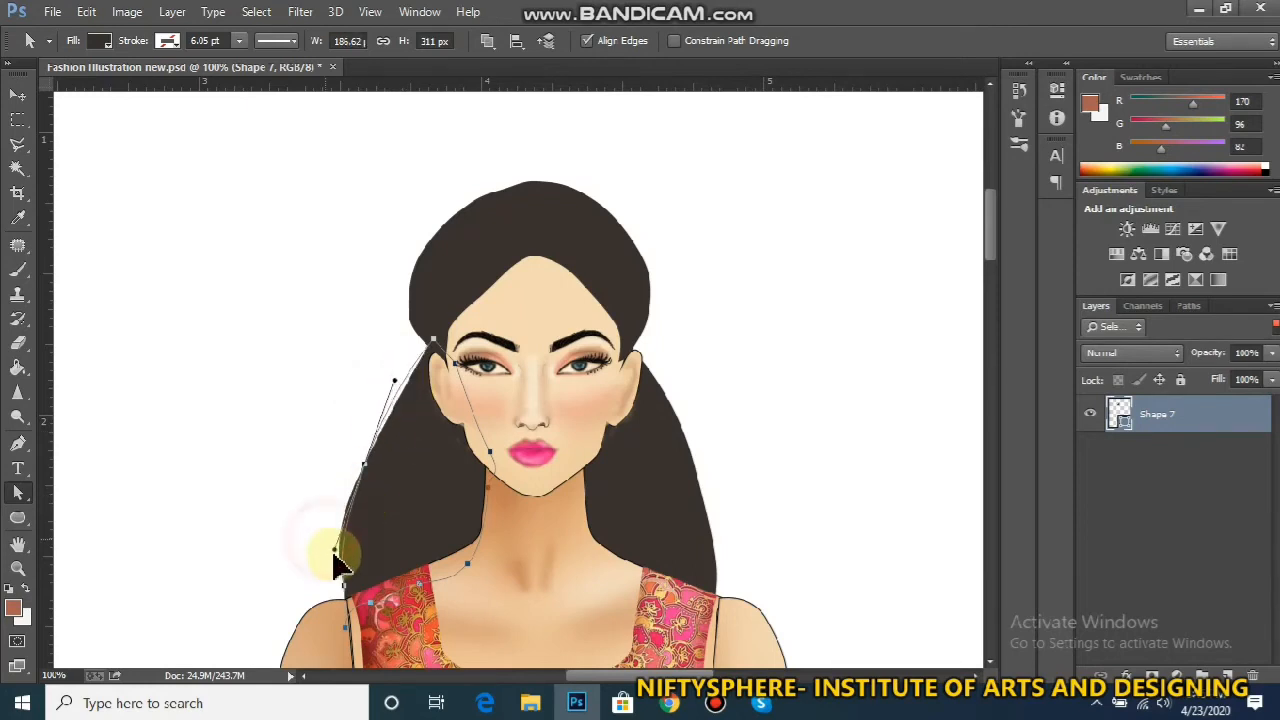
drag(370, 468, 373, 480)
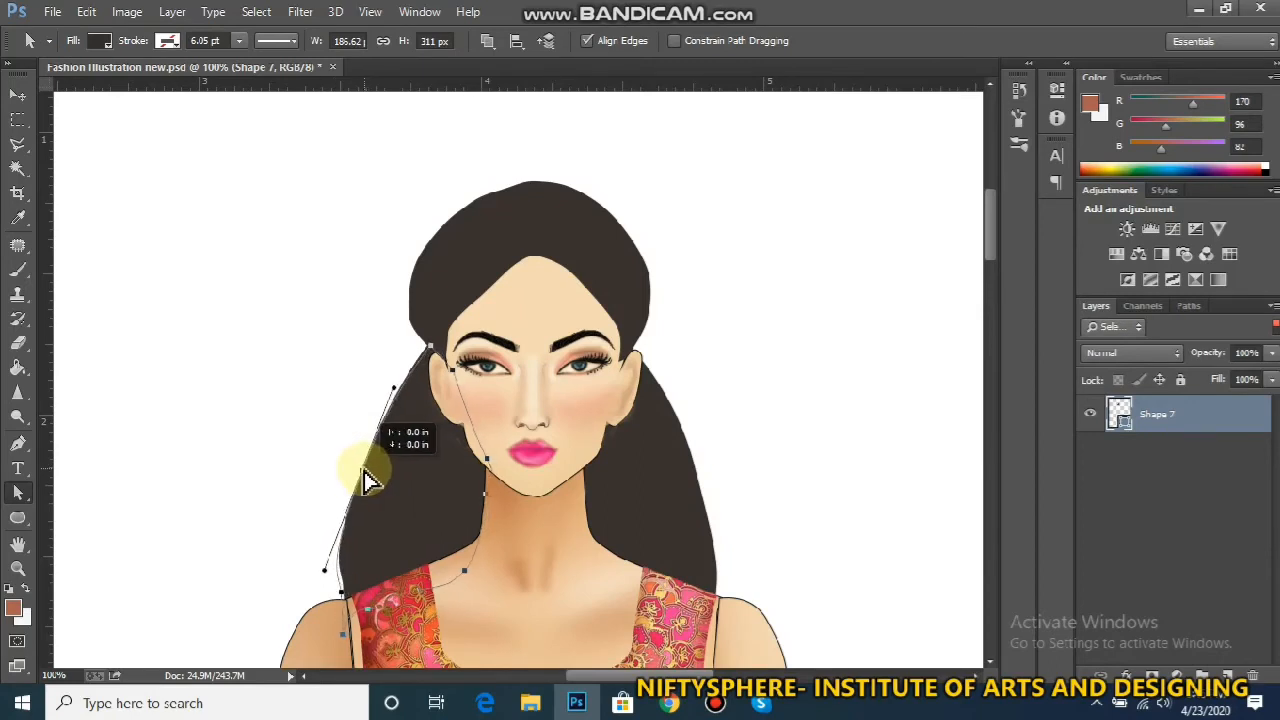
drag(343, 600, 341, 589)
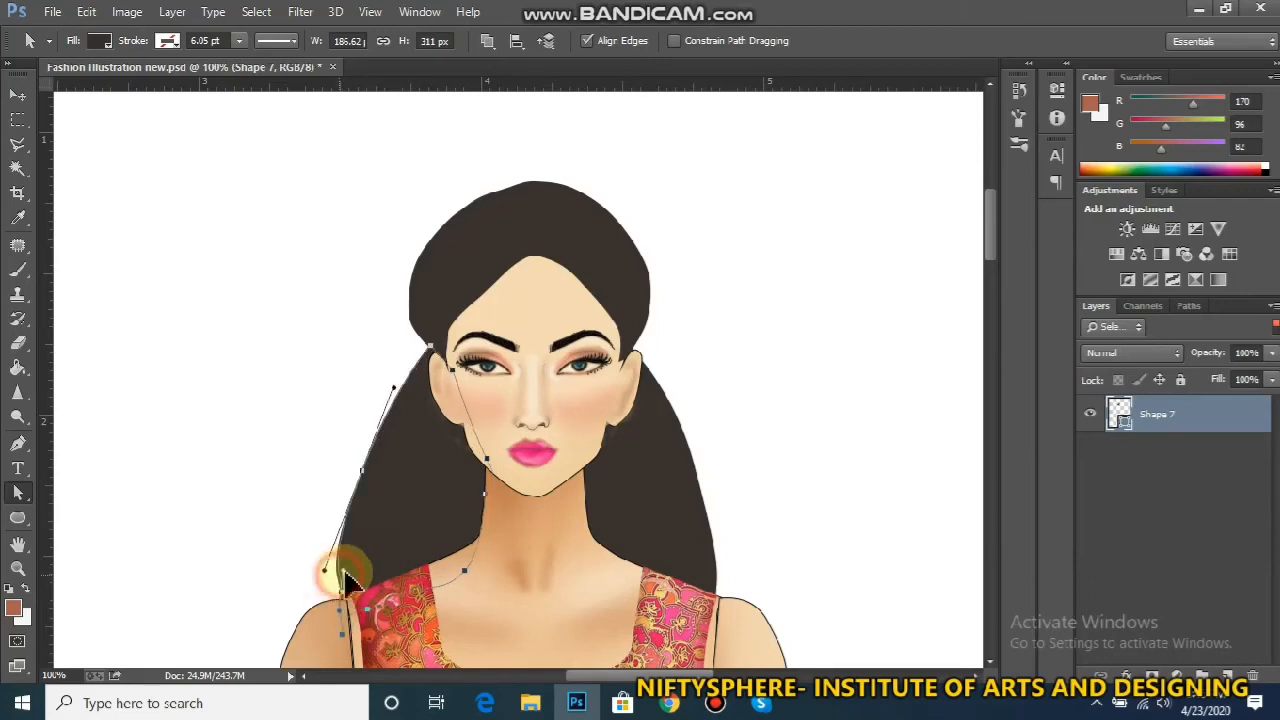
drag(364, 544, 366, 537)
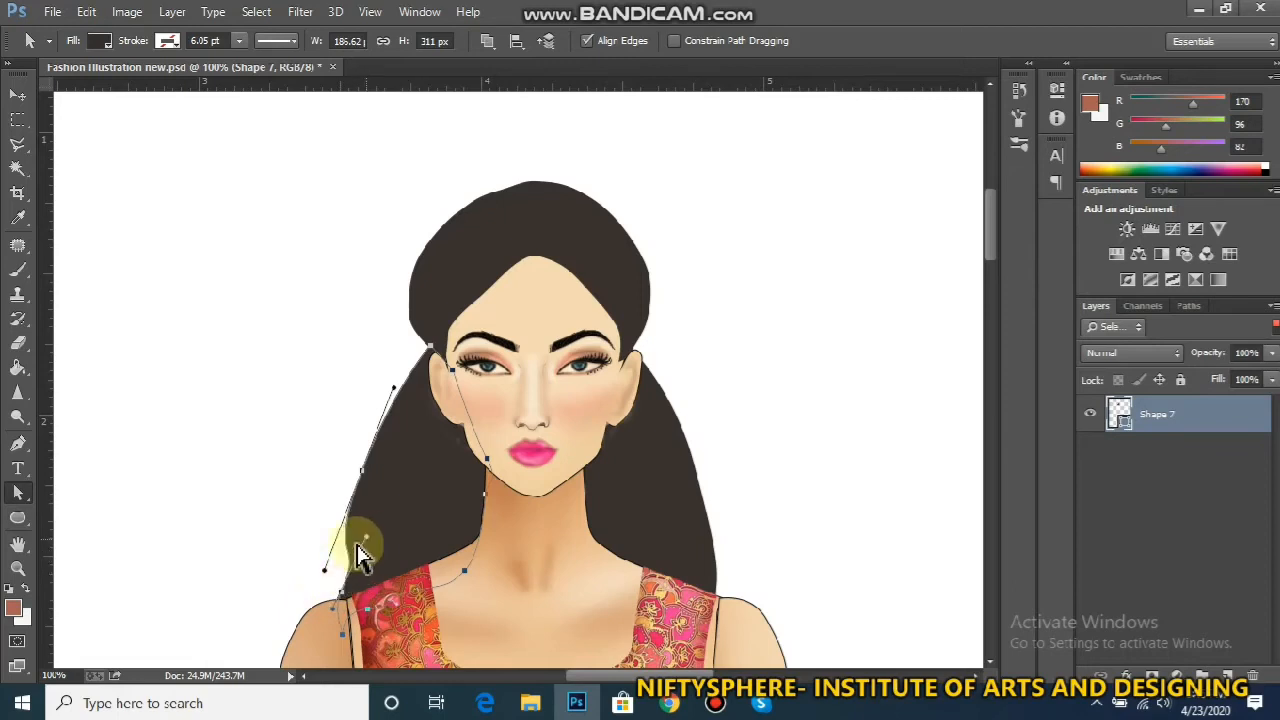
click(337, 556)
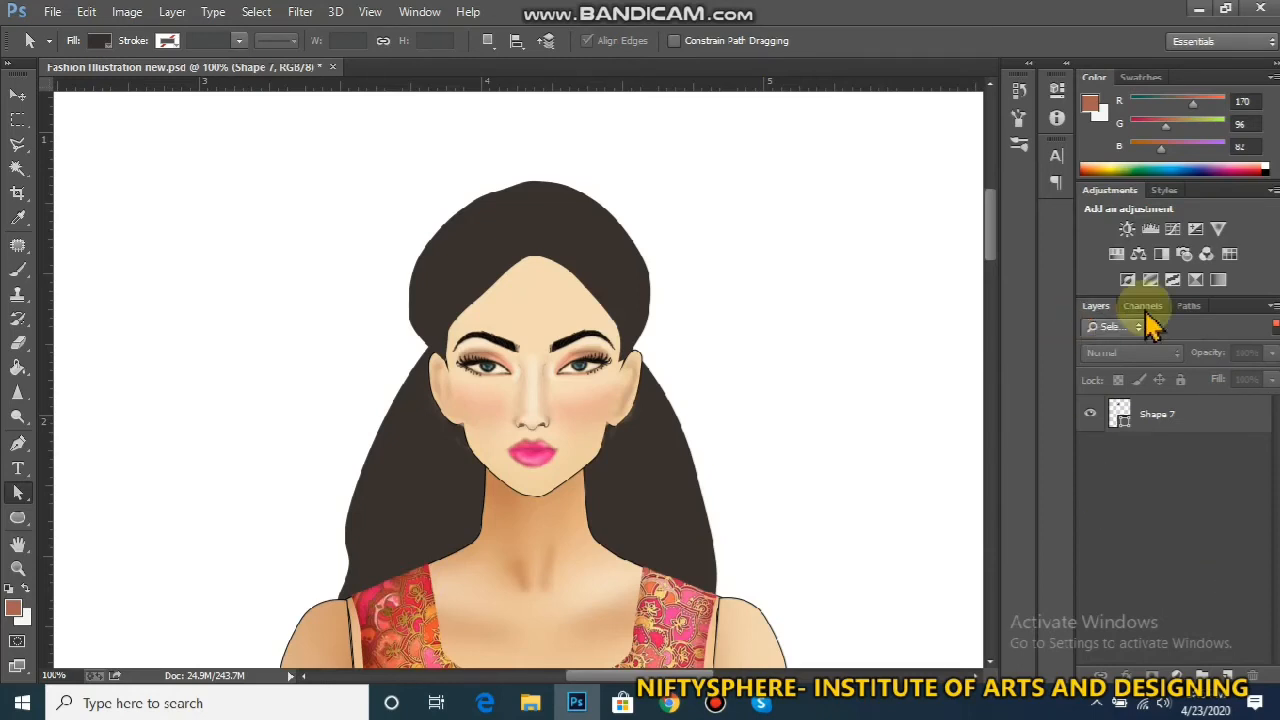
click(1272, 322)
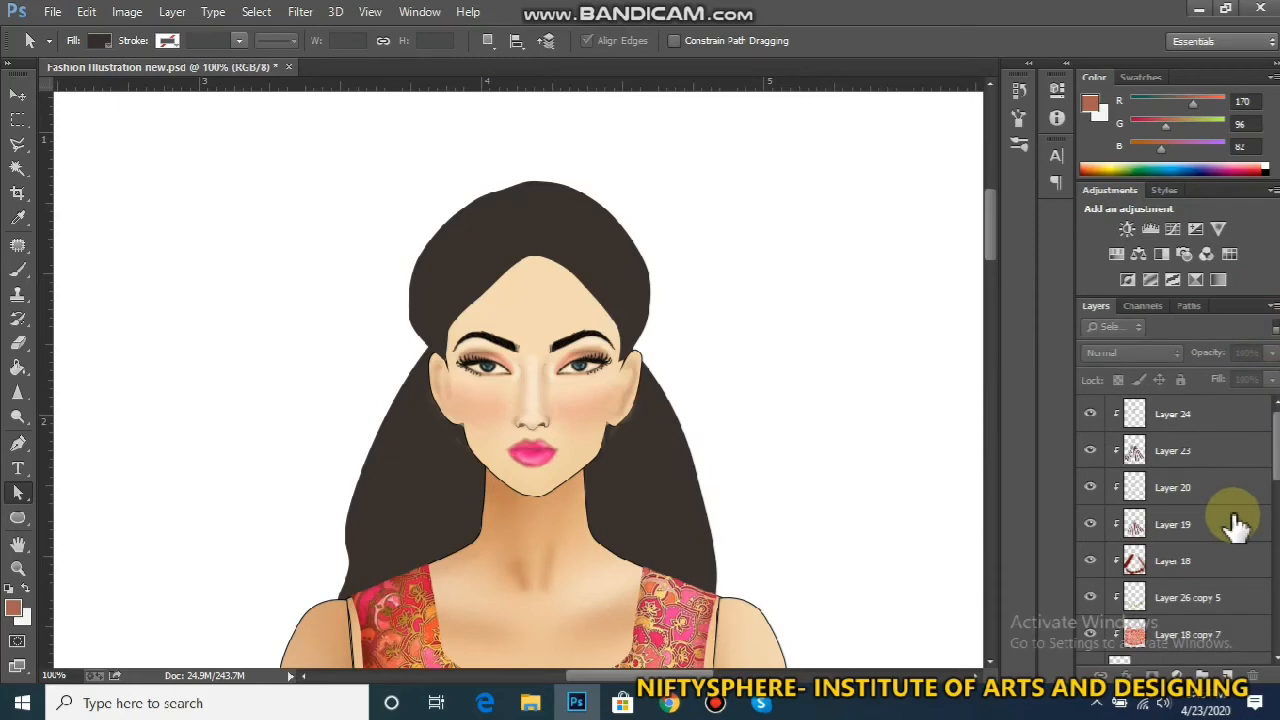
Try to move the crown hair's hairline anchor point above the eyebrow on the image's left, undoing each attempt
click(472, 306)
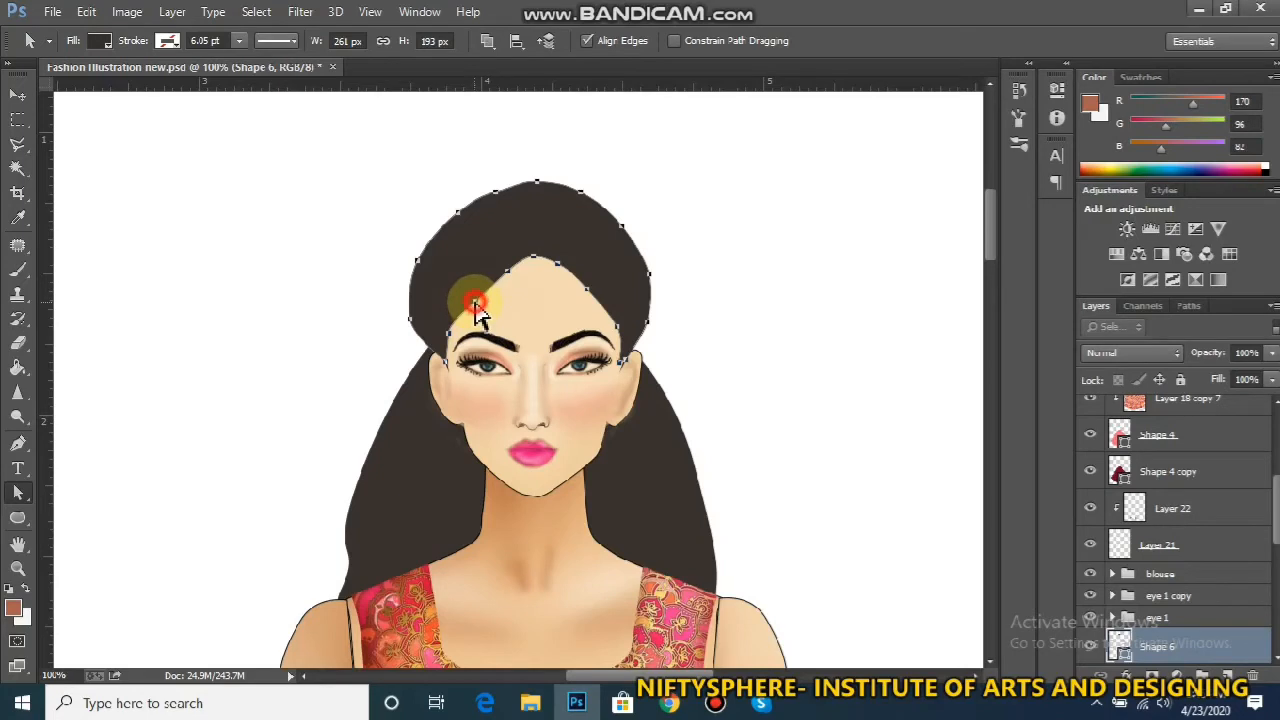
drag(474, 300, 472, 296)
key(ctrl+z)
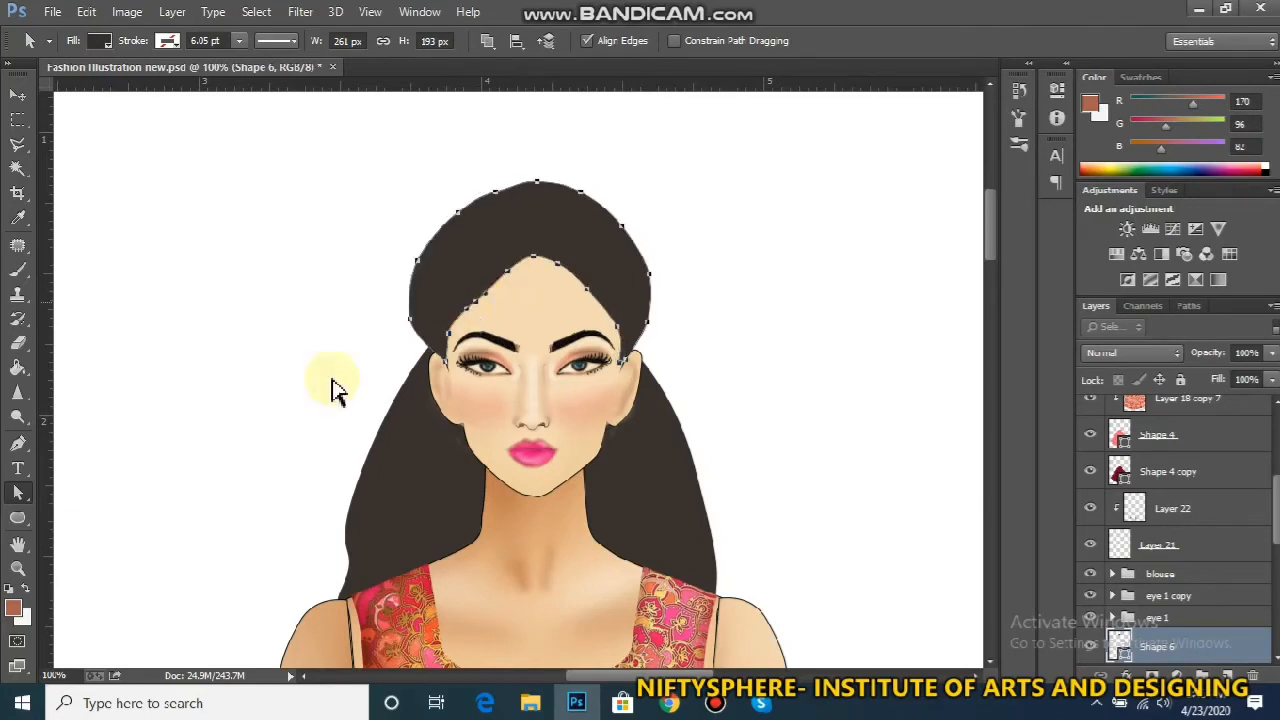
drag(17, 494, 82, 490)
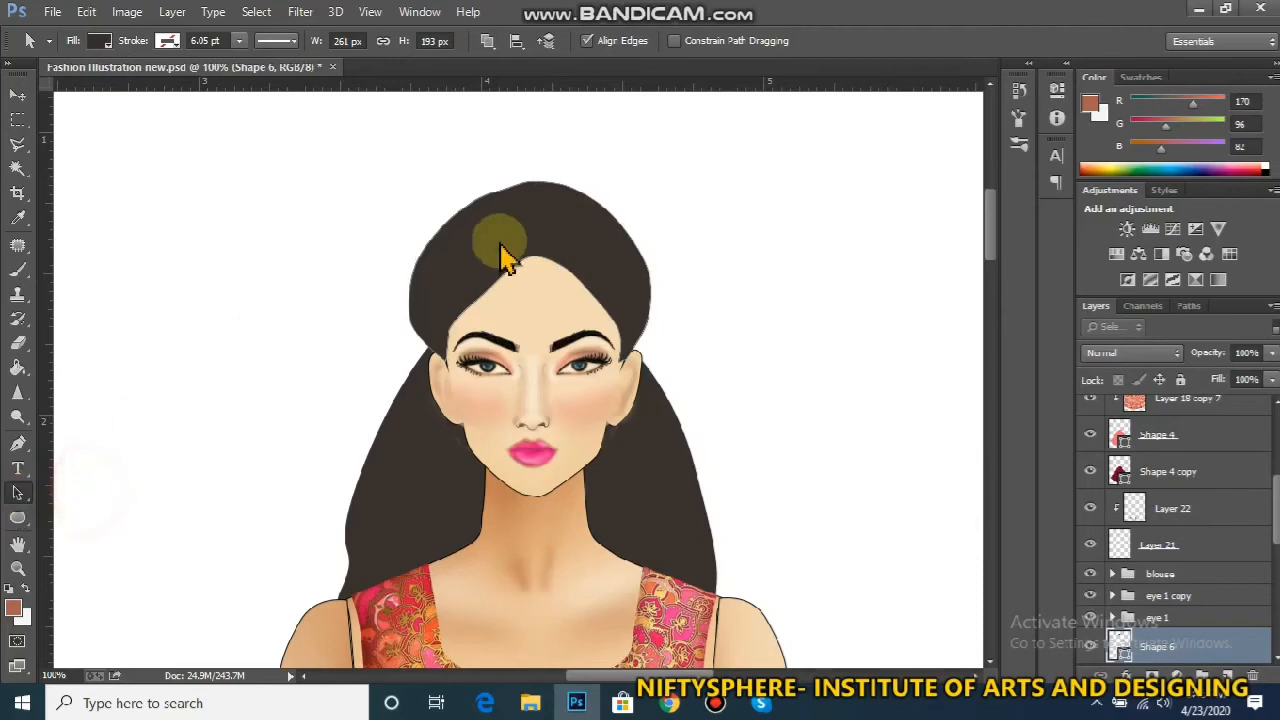
drag(475, 300, 474, 294)
key(ctrl+z)
click(475, 303)
double_click(475, 301)
key(ctrl+z)
double_click(475, 300)
key(ctrl+z)
right_click(474, 298)
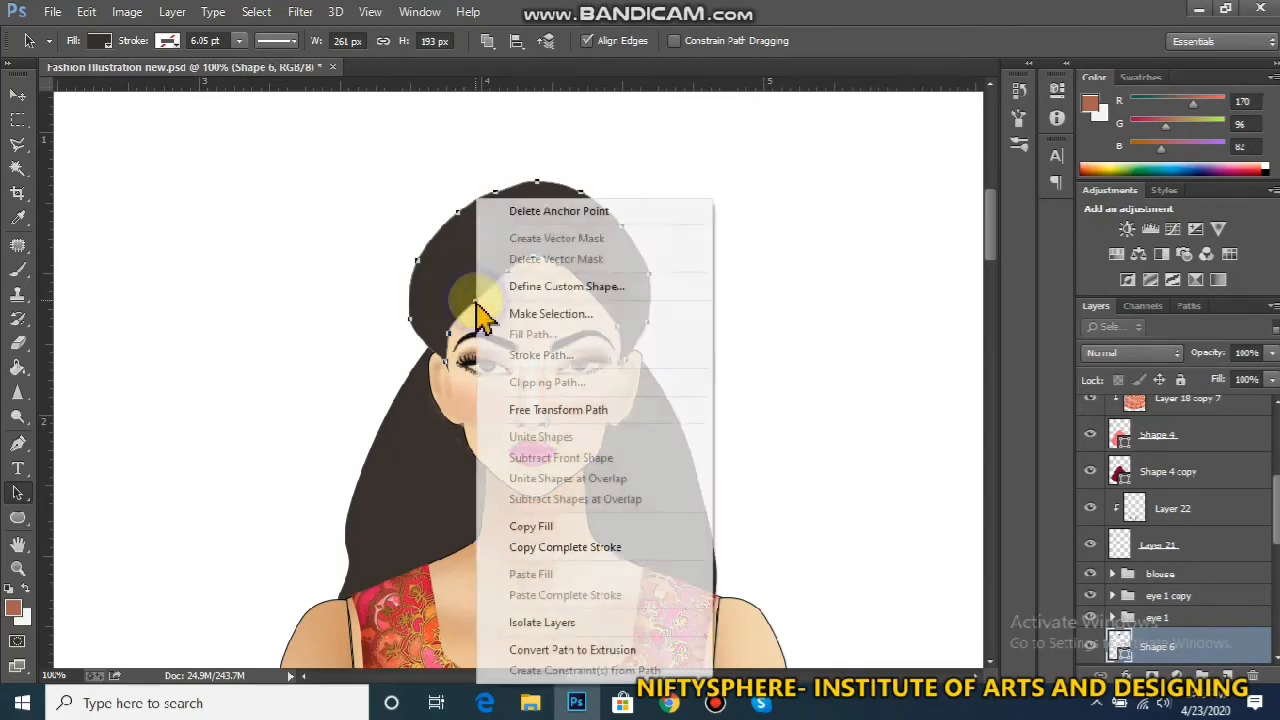
click(477, 303)
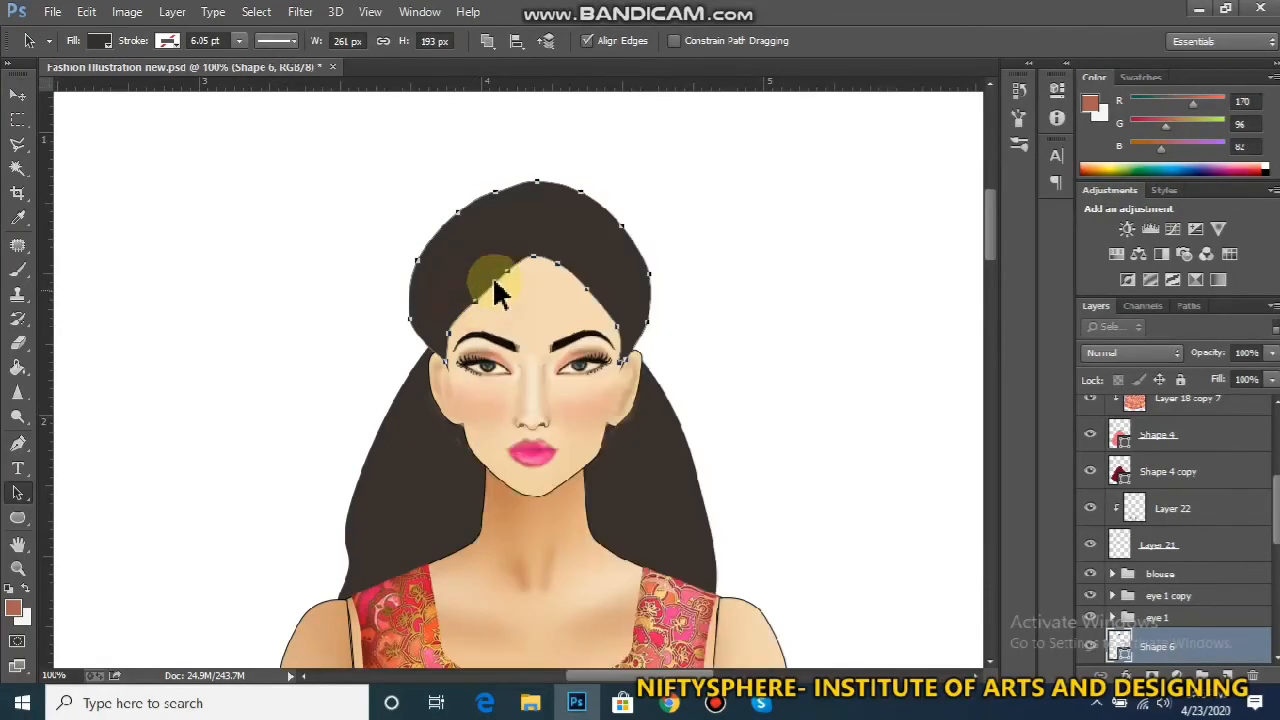
Adjust the direction handles of the crown hair's anchor above the eyebrow on the image's left to smooth the hairline
right_click(17, 492)
click(76, 508)
drag(475, 302, 459, 307)
key(ctrl+z)
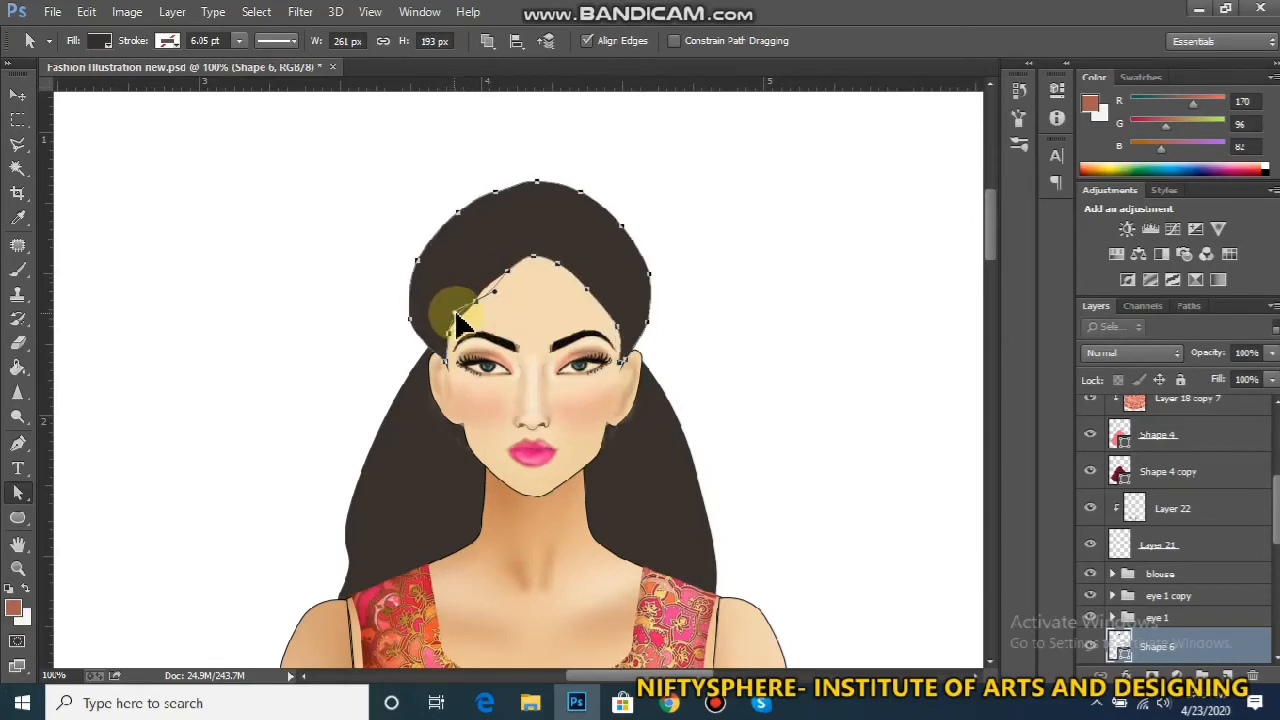
drag(457, 316, 480, 298)
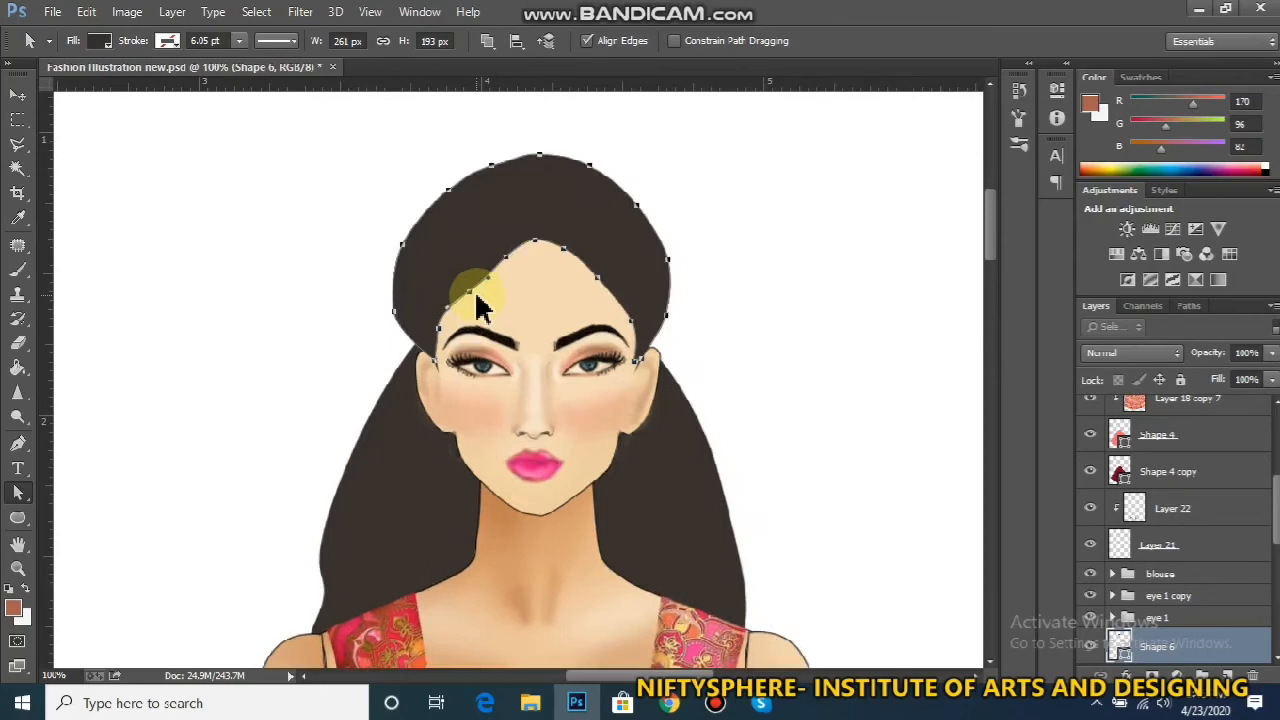
key(ctrl+plus)
key(ctrl+plus)
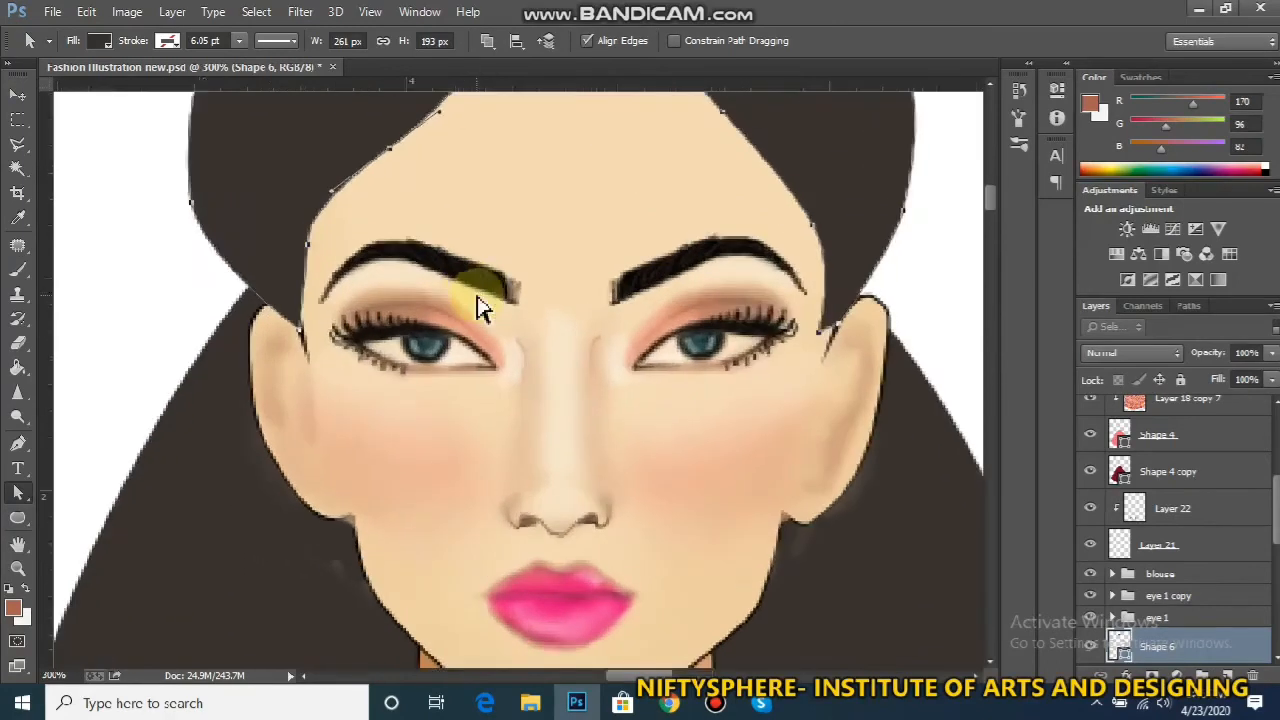
Try to adjust the Shape 6 hair path's anchor point at the right side of the forehead hairline
drag(991, 203, 1000, 186)
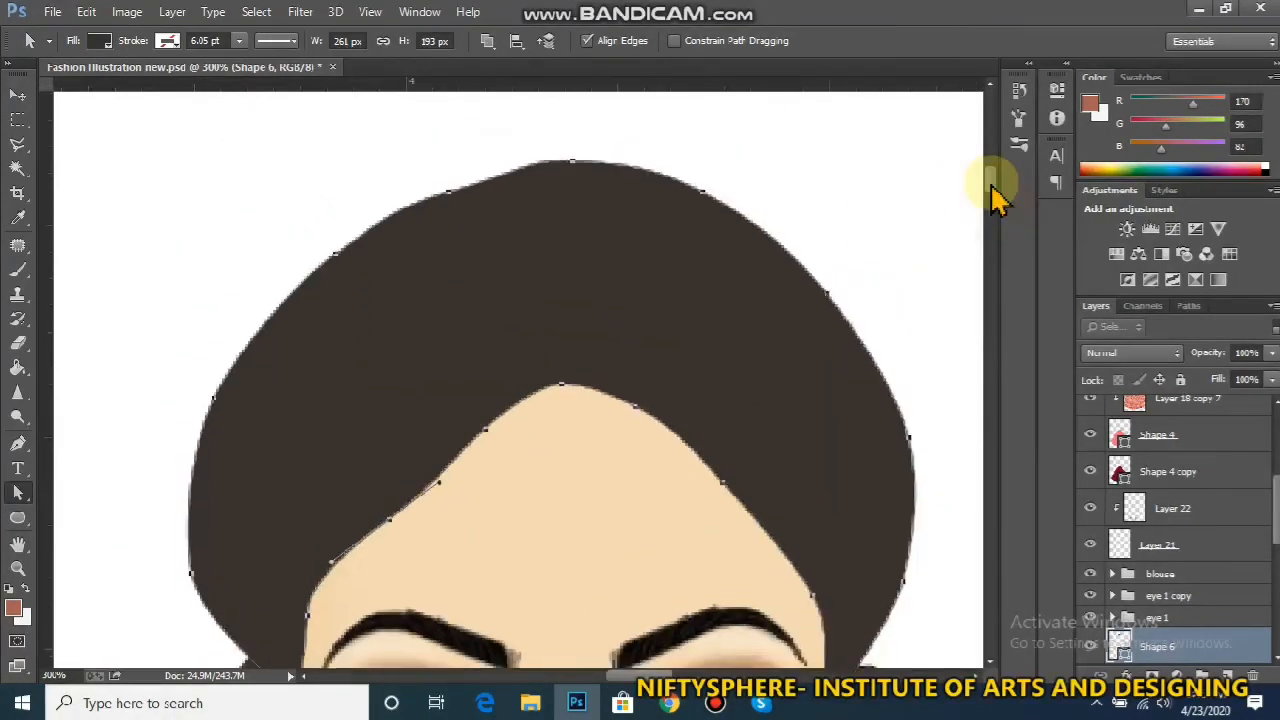
double_click(723, 431)
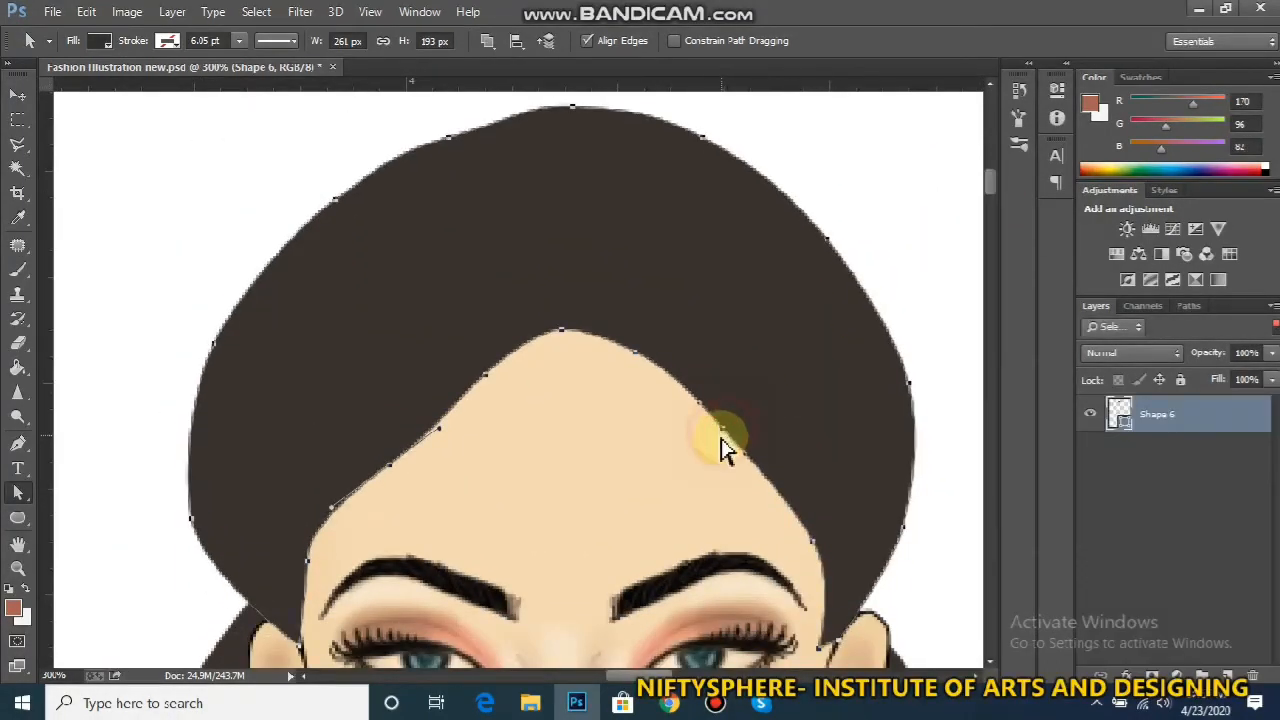
drag(724, 432, 737, 441)
key(ctrl+z)
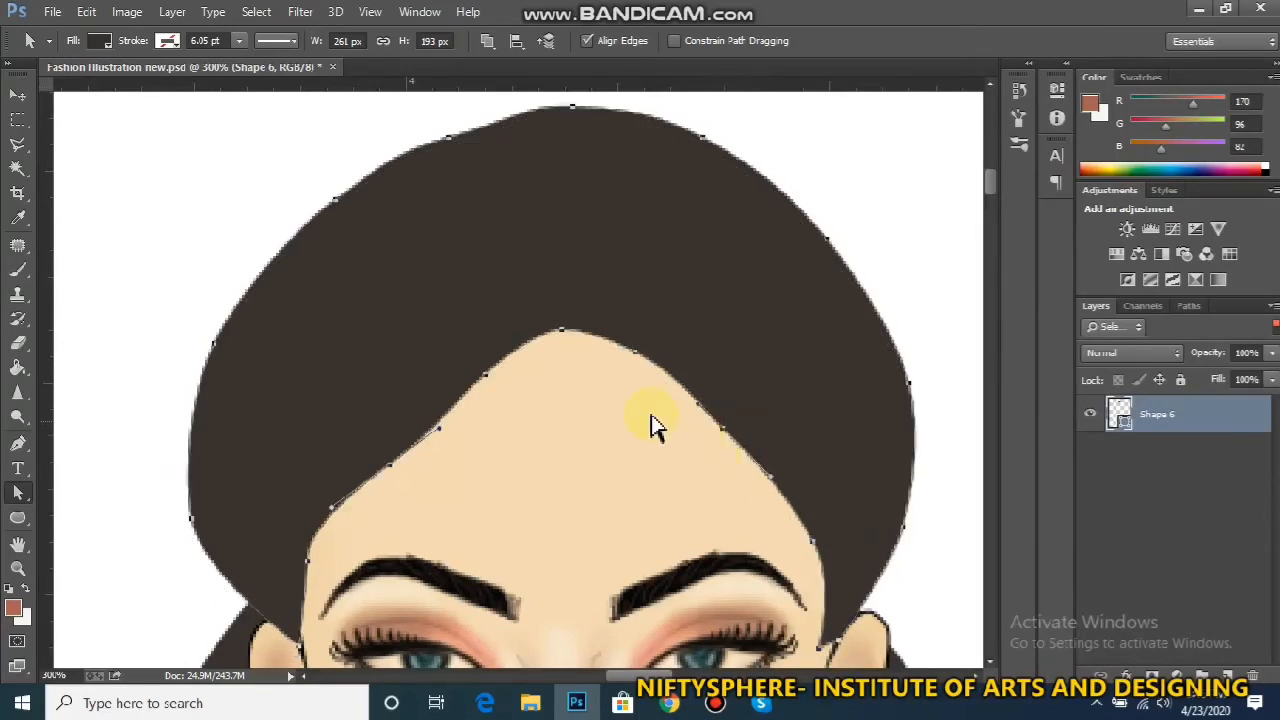
Smooth the left side of the hairline by deleting its extra anchor point and shifting the neighbouring point outward
click(18, 443)
click(390, 466)
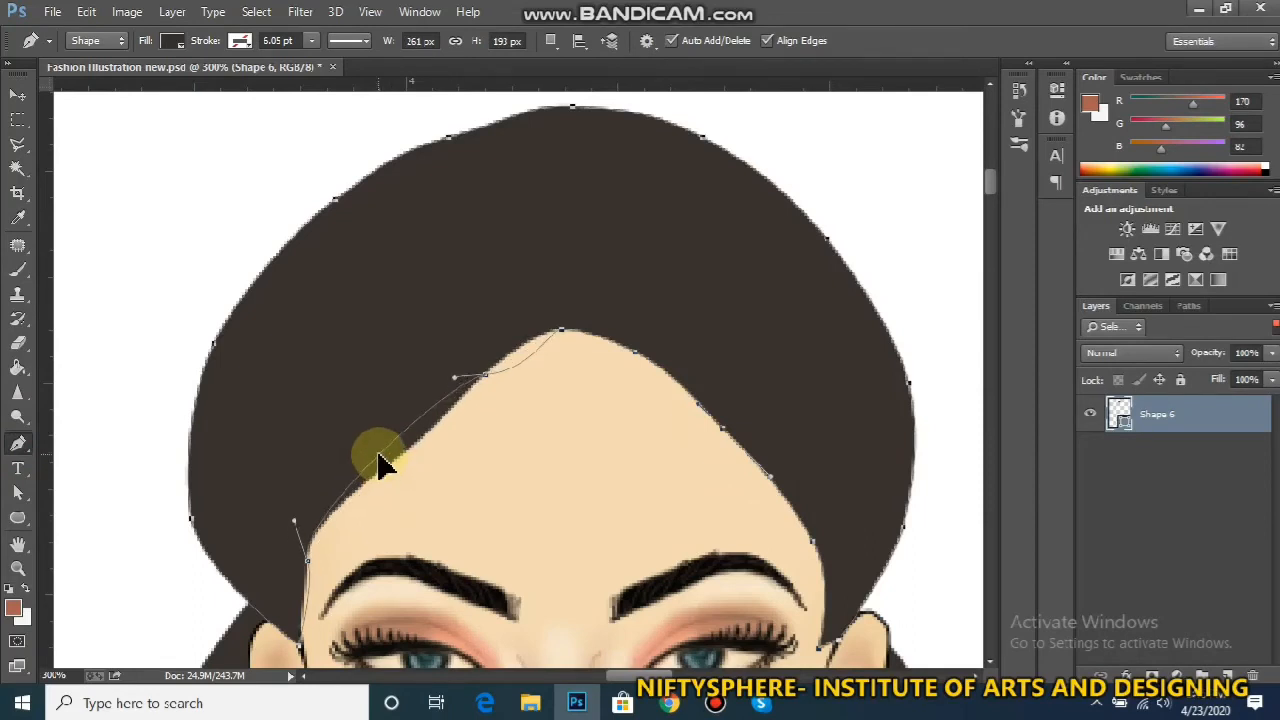
click(460, 376)
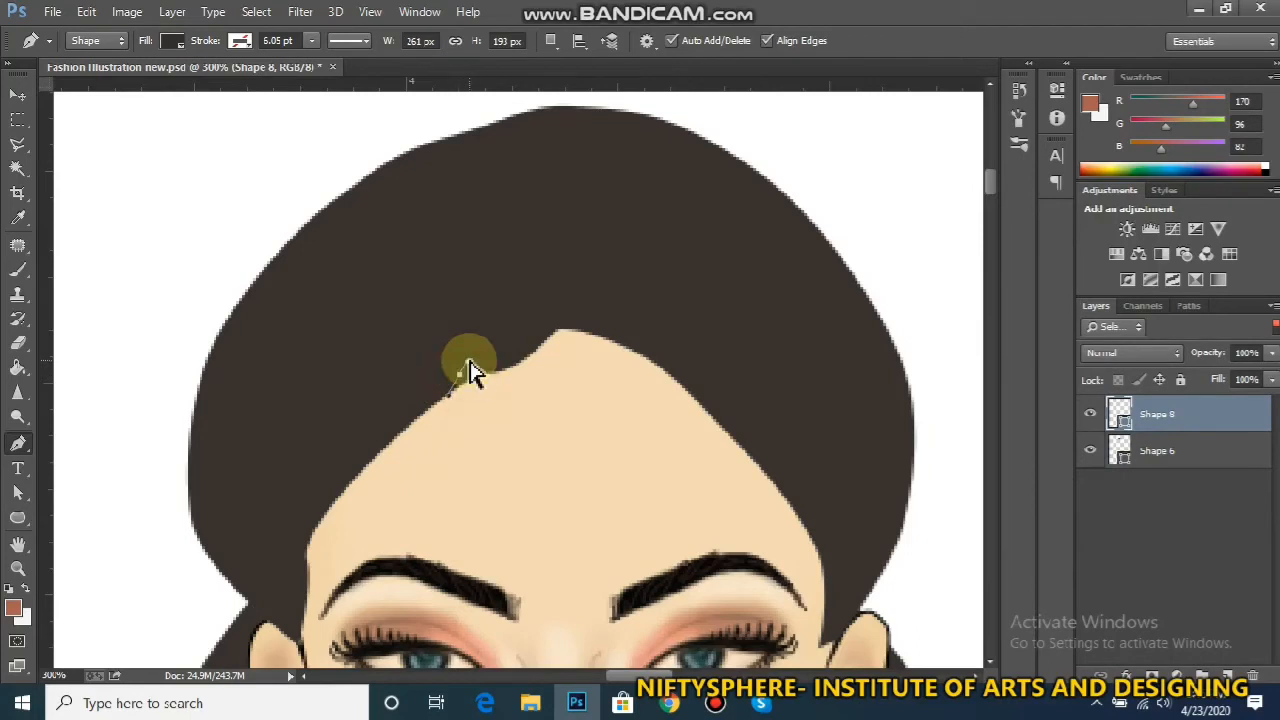
key(ctrl+z)
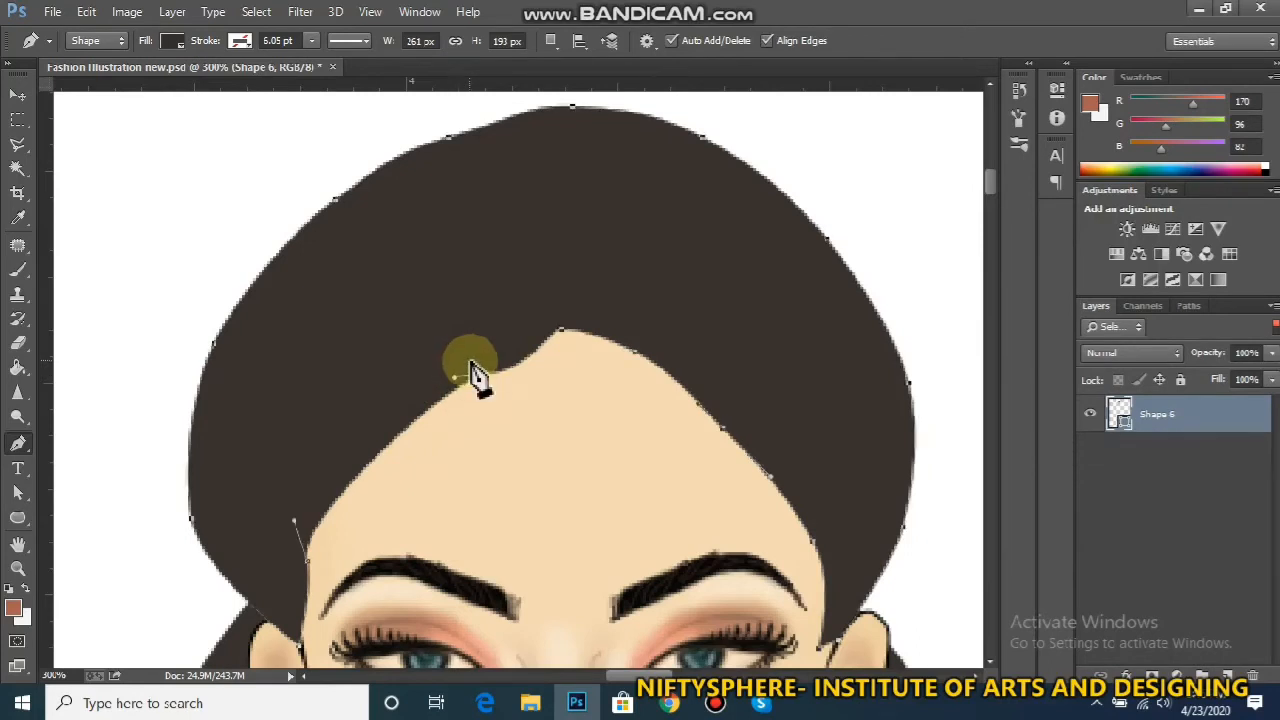
click(486, 374)
key(ctrl+z)
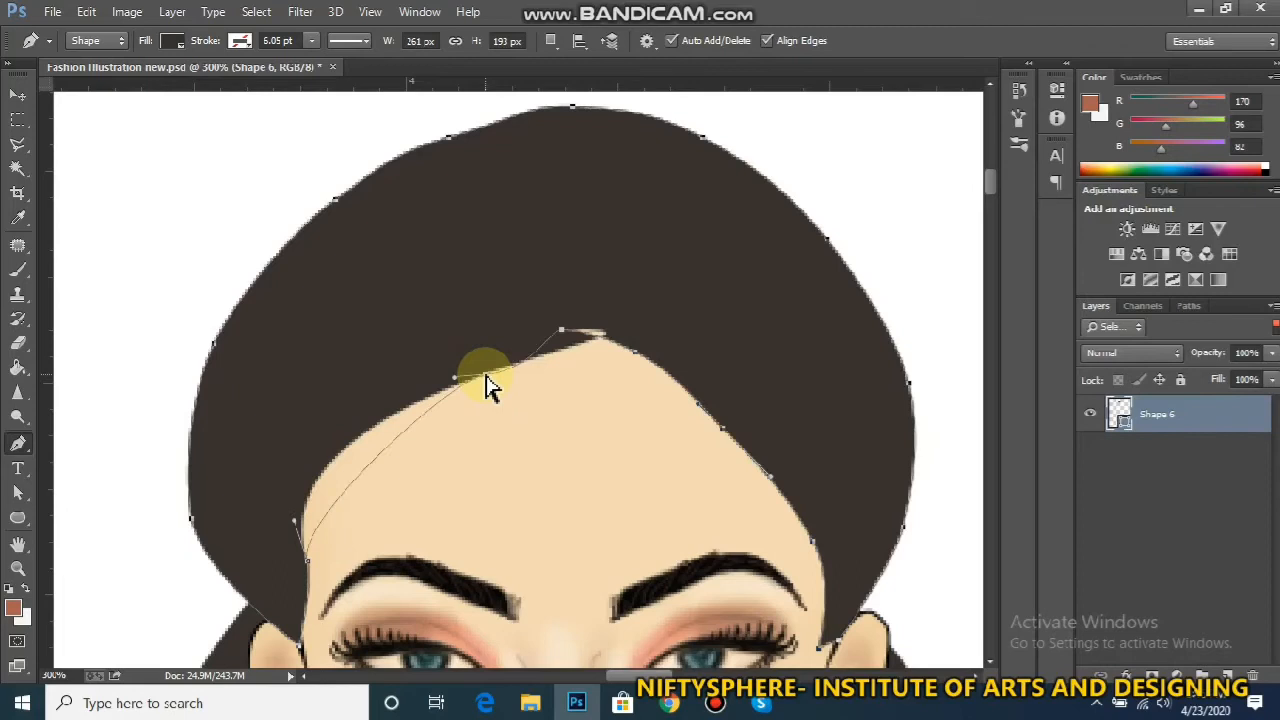
click(18, 494)
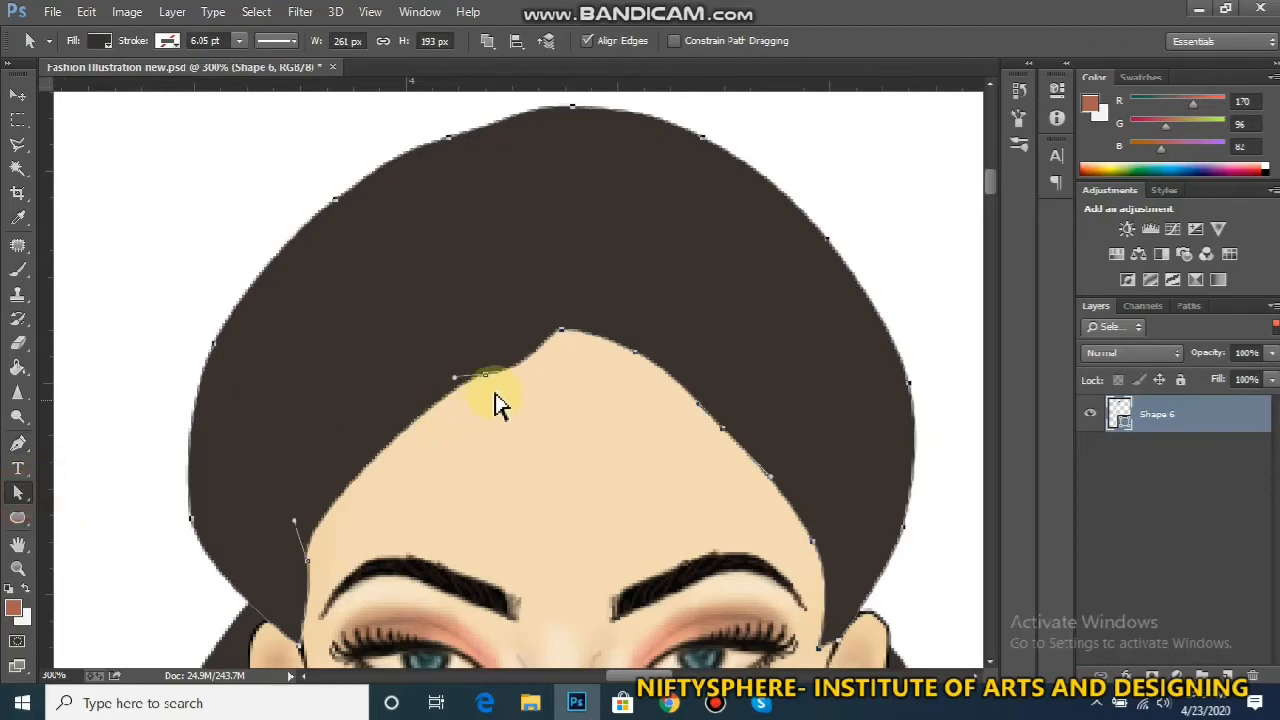
drag(486, 376, 416, 399)
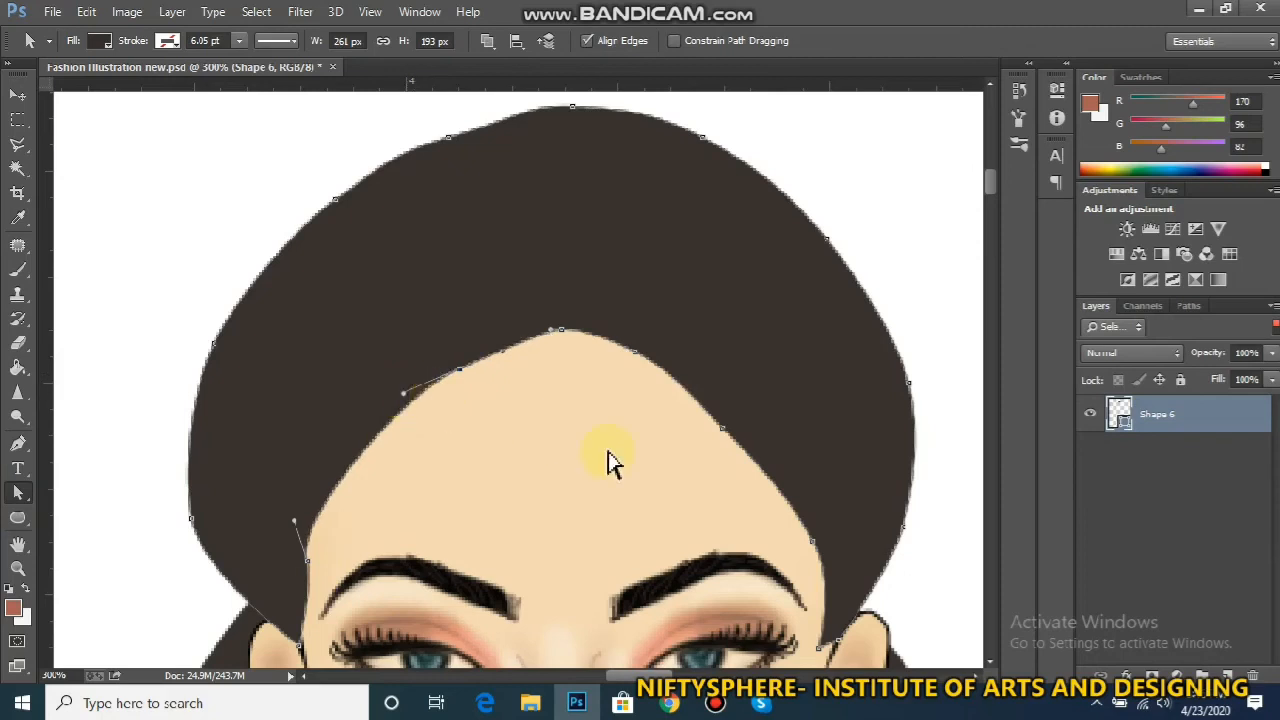
Turn off layer isolation to list all layers and reselect the Shape 6 hair layer
click(1110, 537)
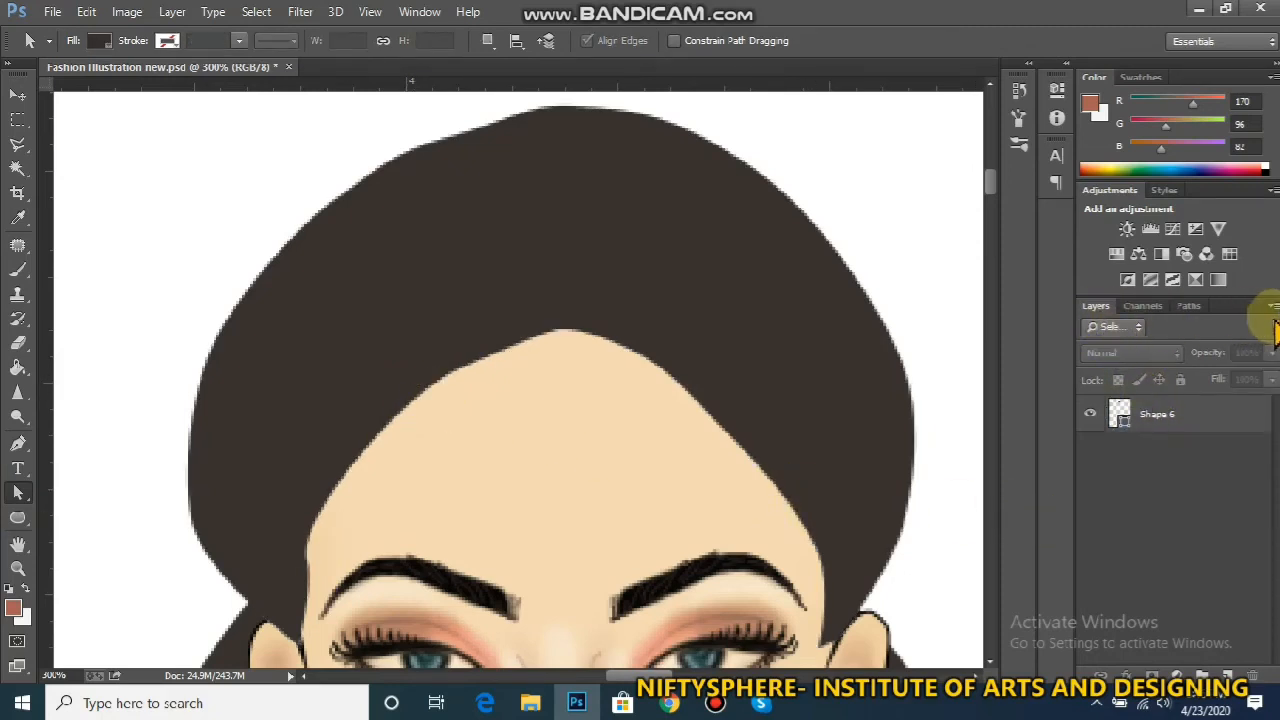
click(1271, 327)
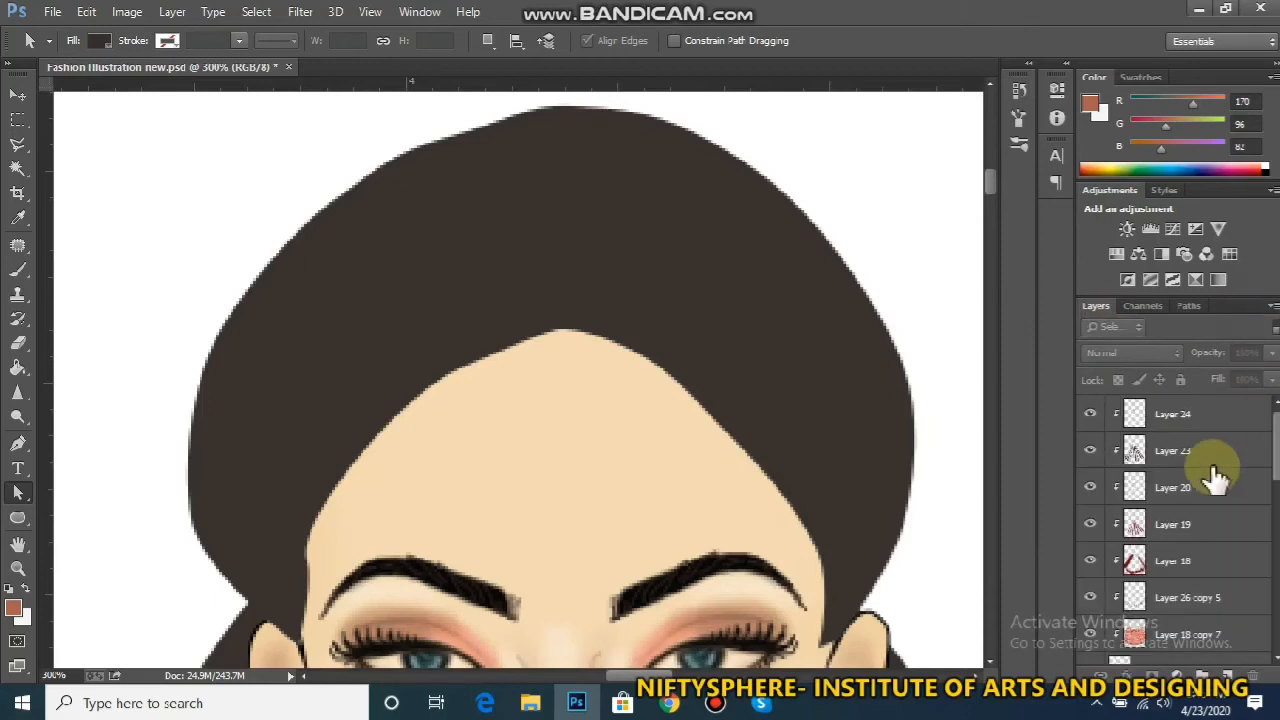
drag(1272, 437, 1250, 540)
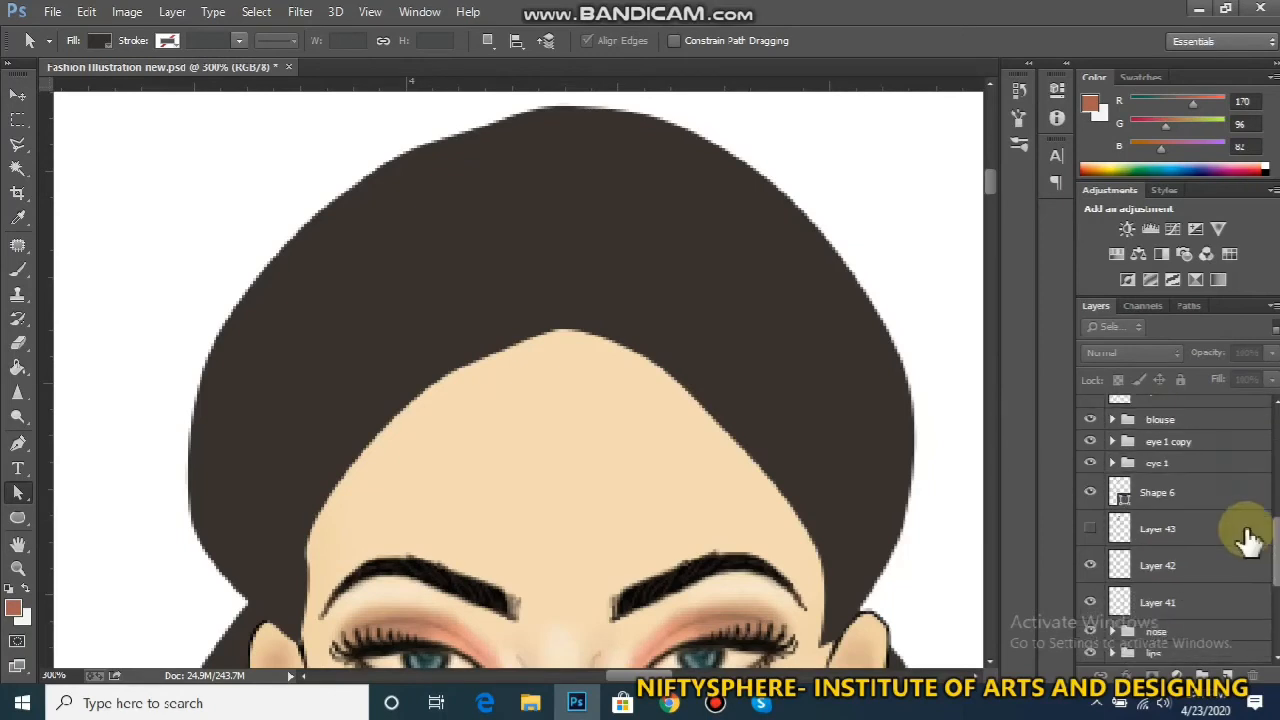
click(1186, 491)
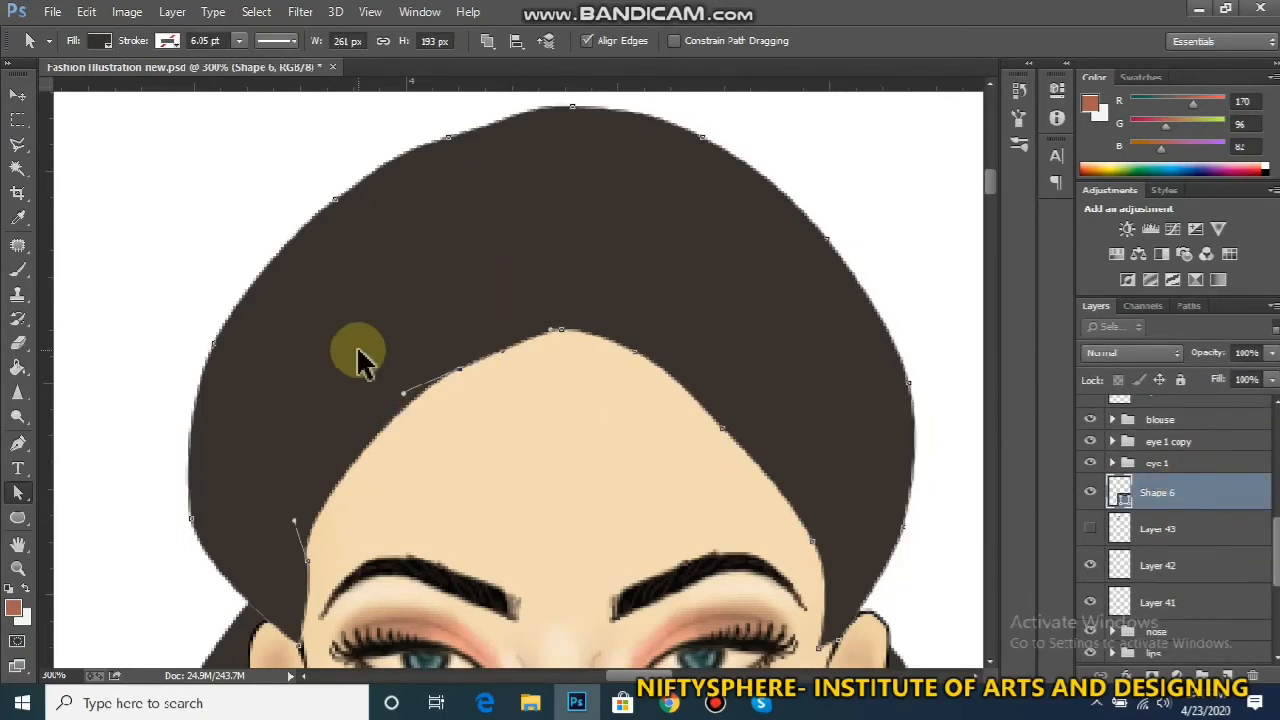
Create a new layer above Shape 6 and clip it to the hair shape
key(ctrl+minus)
key(ctrl+shift+n)
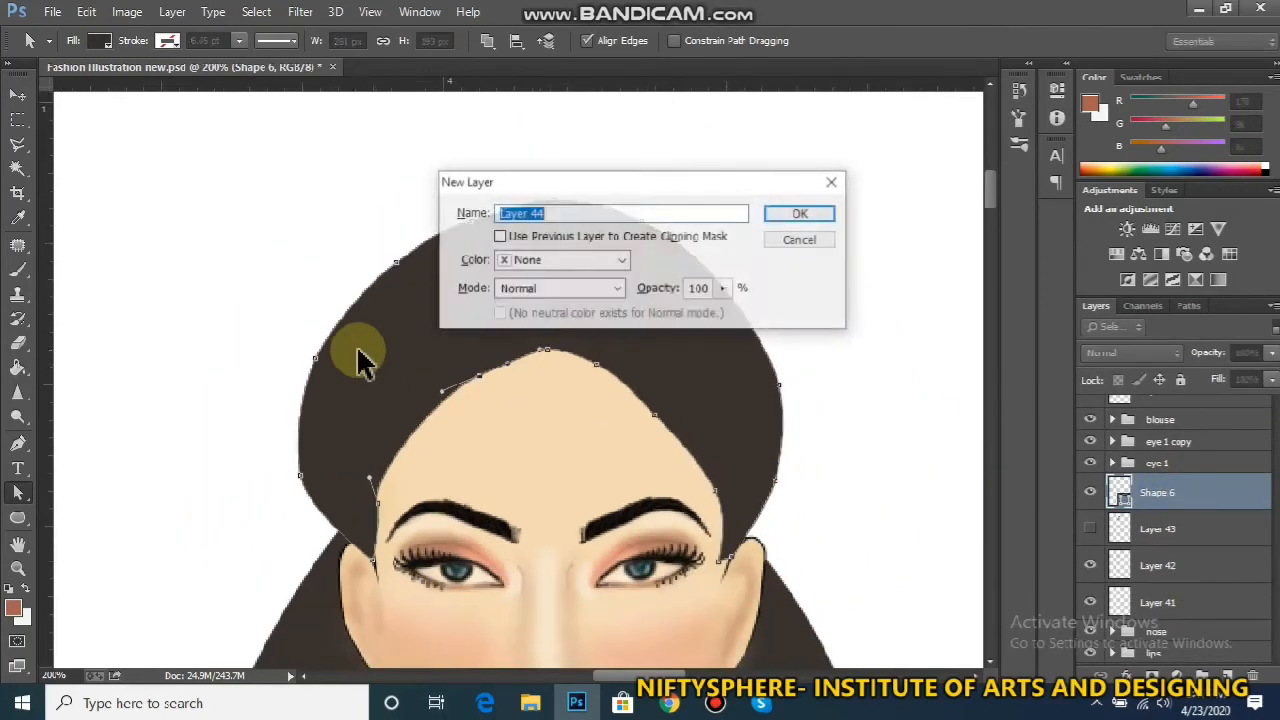
key(Return)
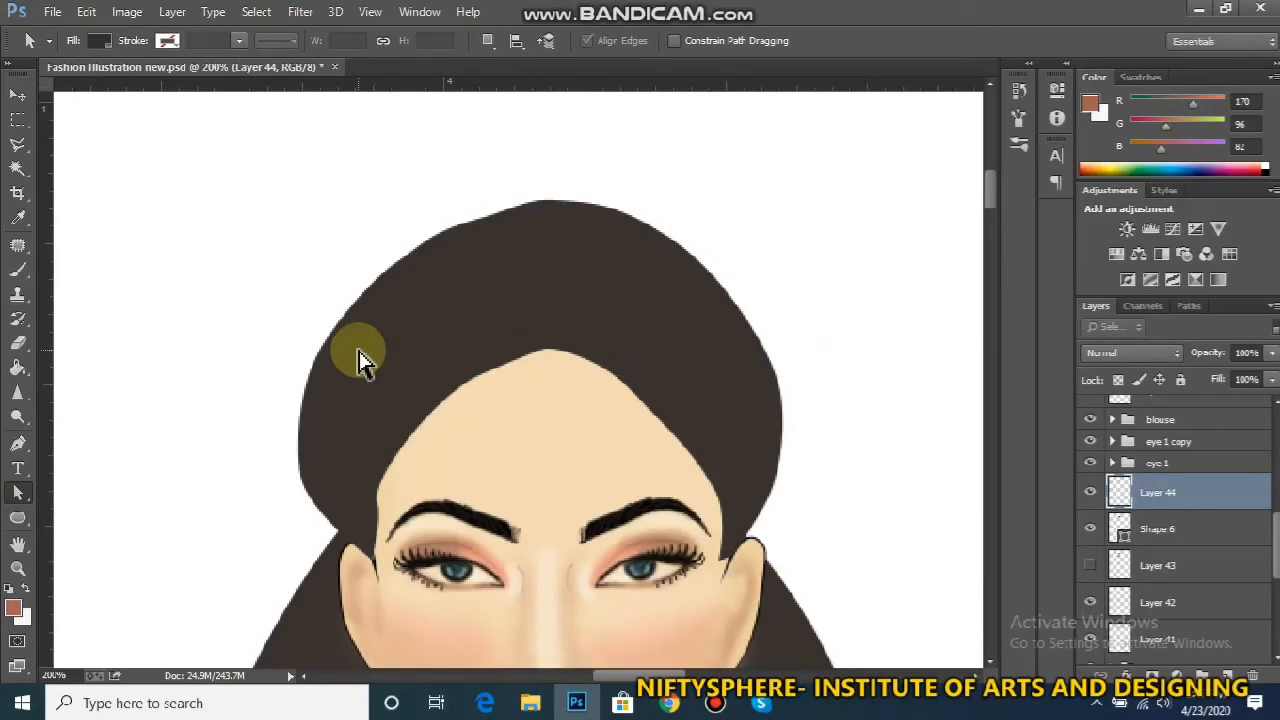
alt+click(1133, 500)
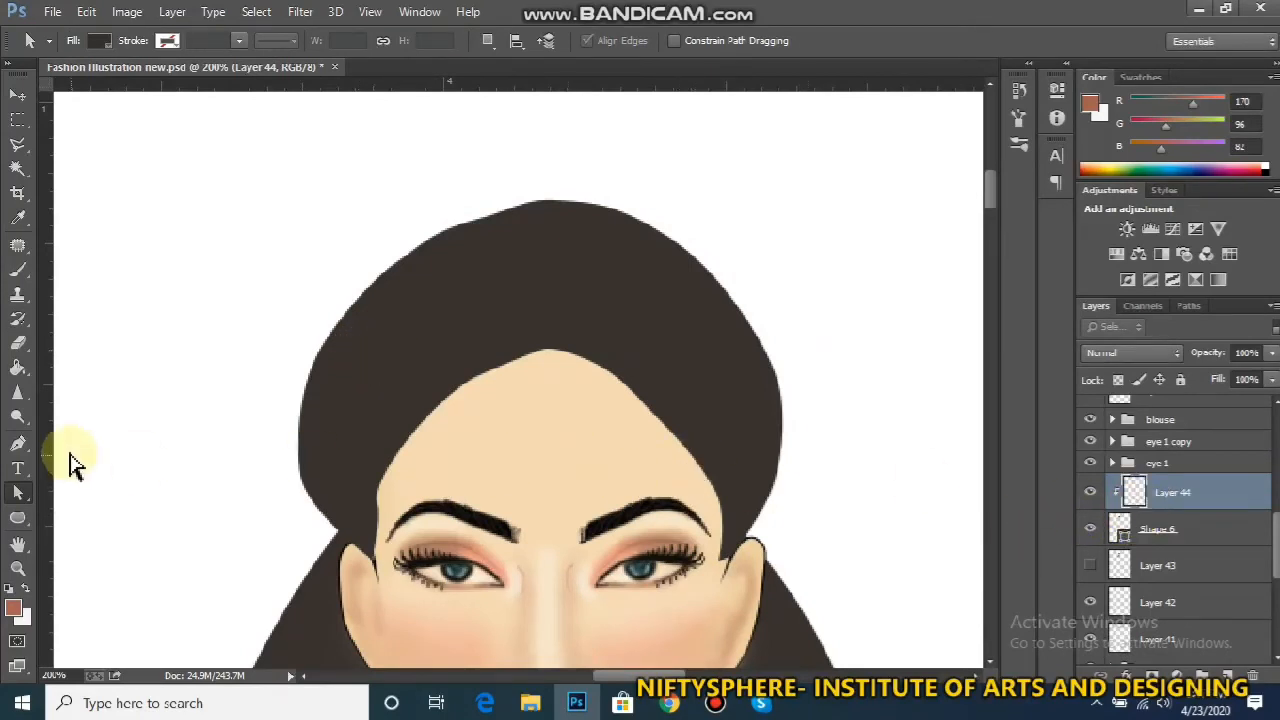
Shade the hair's sides above the ears and the centre of the crown in near-black 010101 with a size 40 brush
click(18, 270)
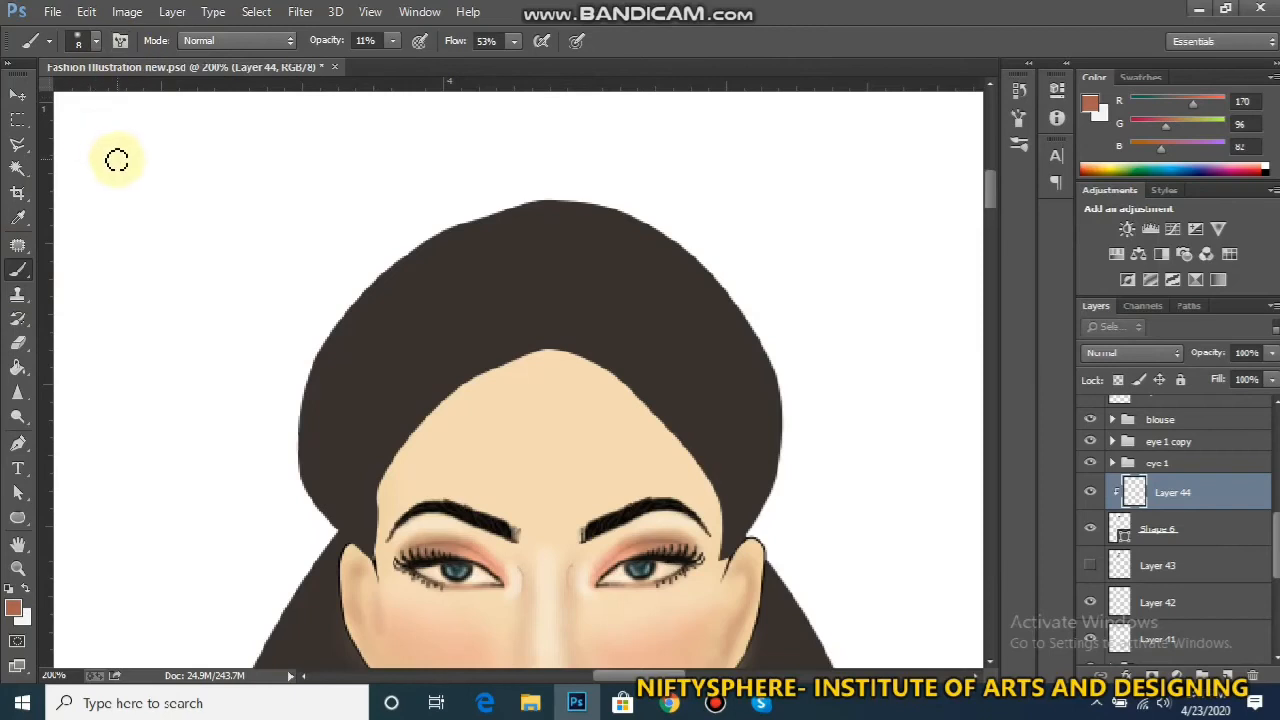
alt+click(391, 380)
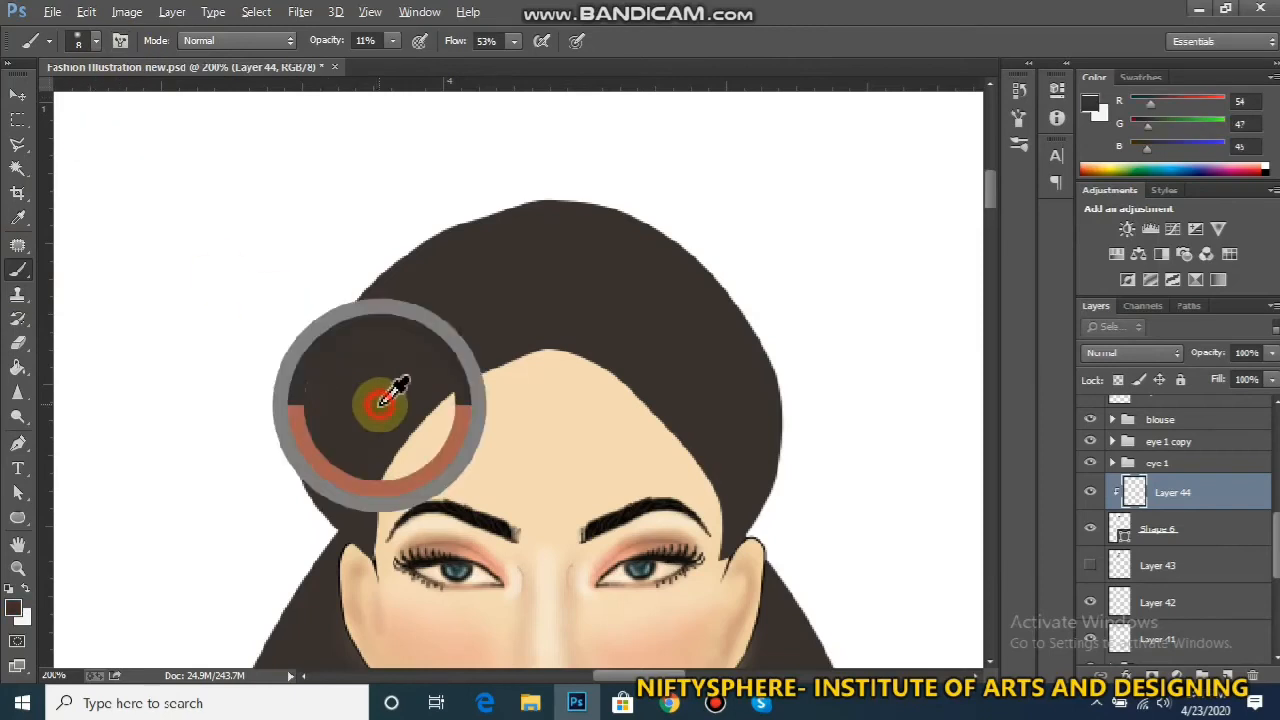
click(18, 612)
click(846, 611)
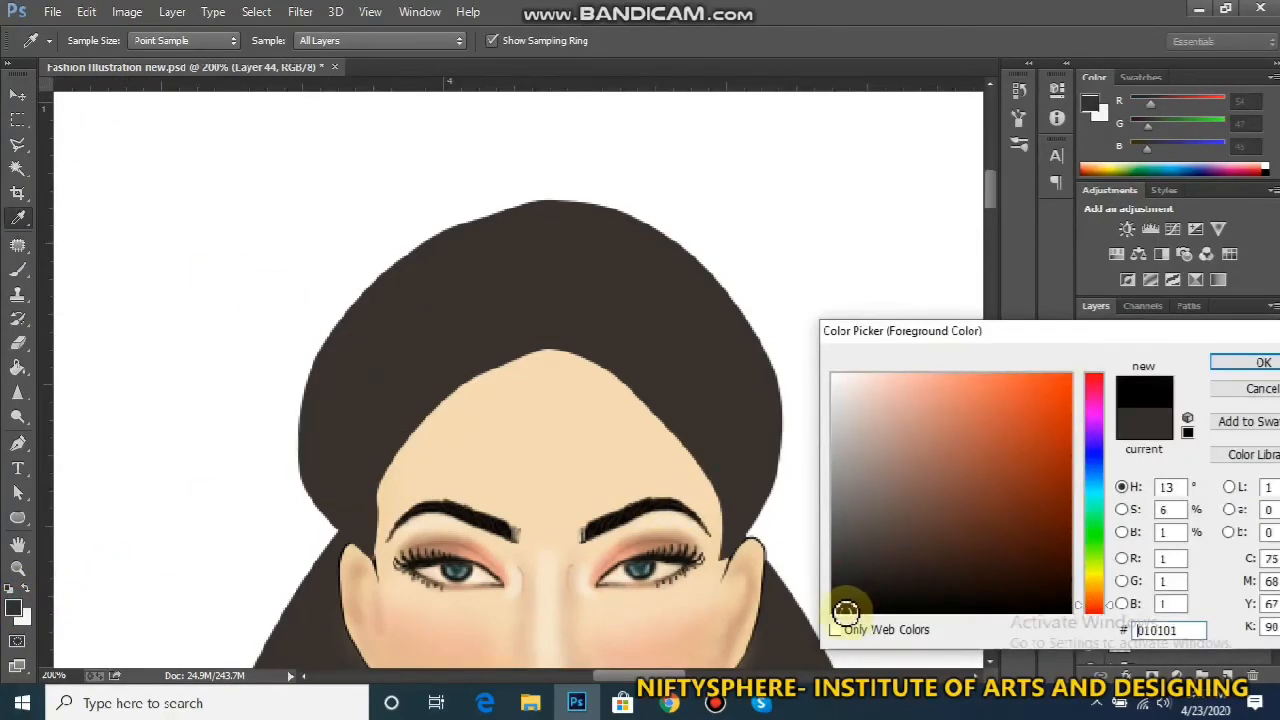
key(Return)
key(ctrl+minus)
key(ctrl+minus)
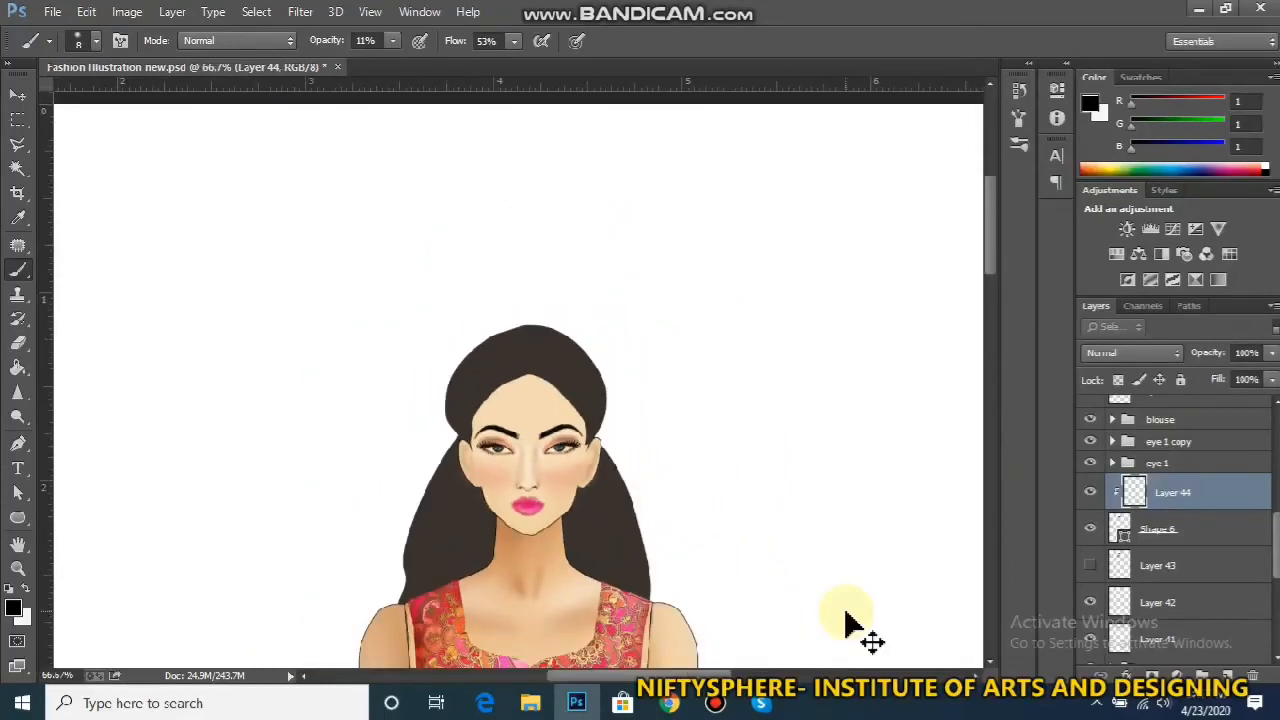
key(ctrl+plus)
key(ctrl+plus)
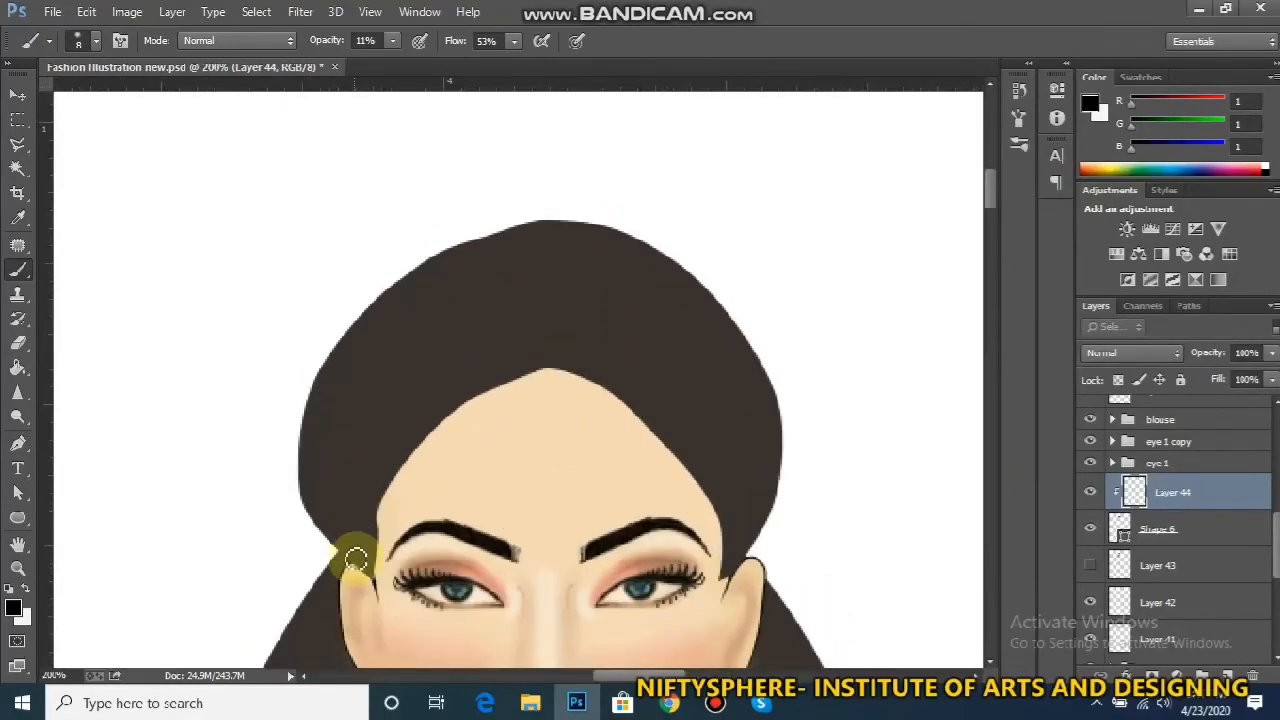
key(bracketright)
key(bracketright)
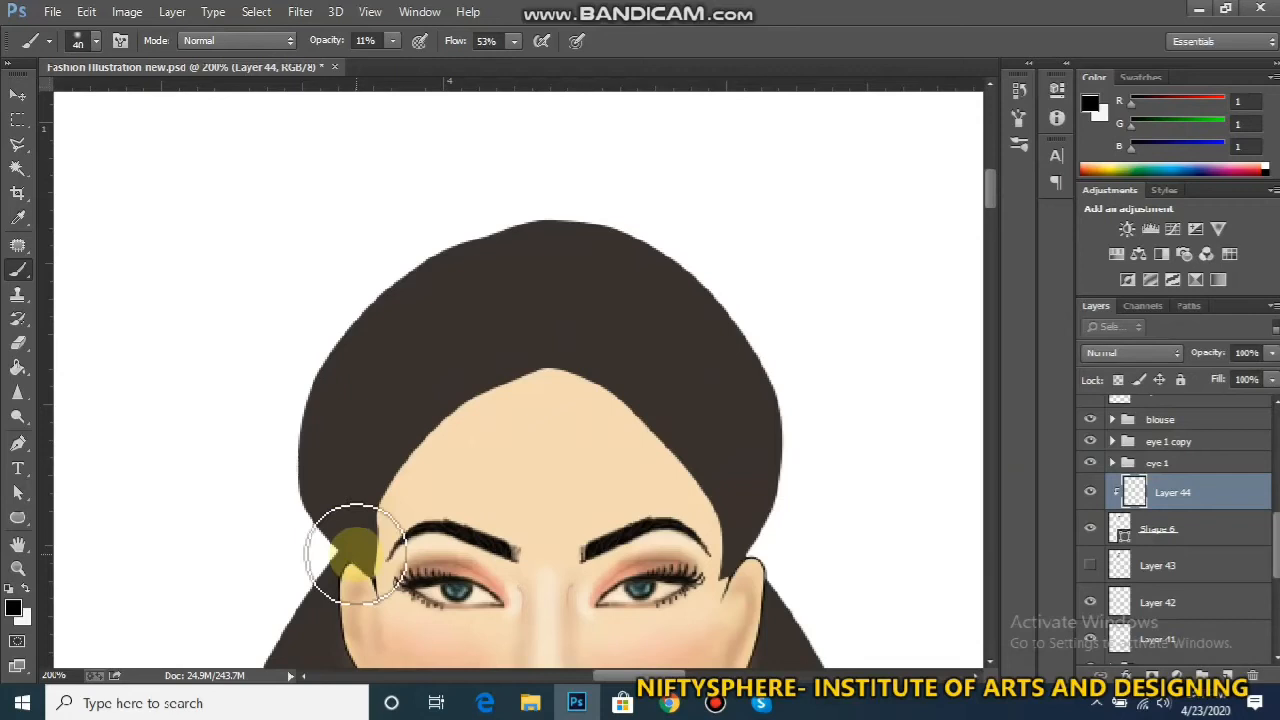
mouse_move(352, 567)
mouse_down()
mouse_move(351, 499)
mouse_move(334, 534)
mouse_move(327, 487)
mouse_move(287, 554)
mouse_move(305, 525)
mouse_move(281, 512)
mouse_move(327, 428)
mouse_move(337, 480)
mouse_move(367, 488)
mouse_move(387, 531)
mouse_move(398, 458)
mouse_move(336, 531)
mouse_move(325, 411)
mouse_move(292, 514)
mouse_move(291, 464)
mouse_move(314, 386)
mouse_move(300, 473)
mouse_move(355, 429)
mouse_move(369, 535)
mouse_move(393, 375)
mouse_move(360, 391)
mouse_move(345, 379)
mouse_move(290, 441)
mouse_move(323, 523)
mouse_up()
mouse_move(736, 468)
mouse_down()
mouse_move(719, 537)
mouse_move(745, 490)
mouse_move(752, 505)
mouse_move(756, 363)
mouse_move(778, 478)
mouse_move(785, 395)
mouse_move(768, 378)
mouse_move(721, 394)
mouse_move(733, 522)
mouse_up()
mouse_move(718, 512)
mouse_down()
mouse_move(789, 400)
mouse_move(700, 306)
mouse_move(586, 346)
mouse_move(590, 357)
mouse_move(594, 334)
mouse_move(566, 297)
mouse_move(586, 223)
mouse_move(586, 300)
mouse_move(545, 380)
mouse_move(517, 251)
mouse_move(475, 247)
mouse_move(509, 289)
mouse_move(560, 294)
mouse_move(574, 257)
mouse_move(539, 241)
mouse_move(543, 280)
mouse_move(614, 371)
mouse_up()
Paint soft highlights on both sides of the hair with a lighter brown, 543b33, derived from the sampled hair colour
alt+click(660, 340)
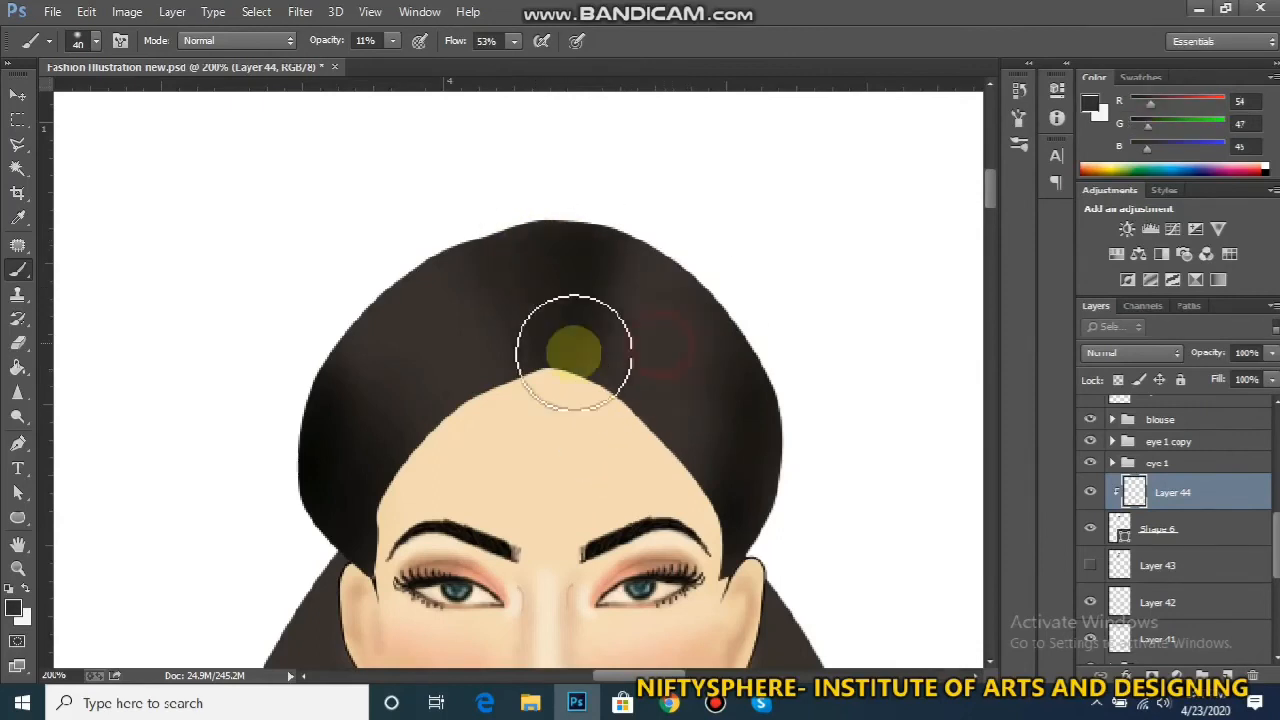
click(14, 607)
mouse_move(903, 510)
mouse_down()
mouse_move(906, 534)
mouse_move(925, 535)
mouse_up()
click(1252, 366)
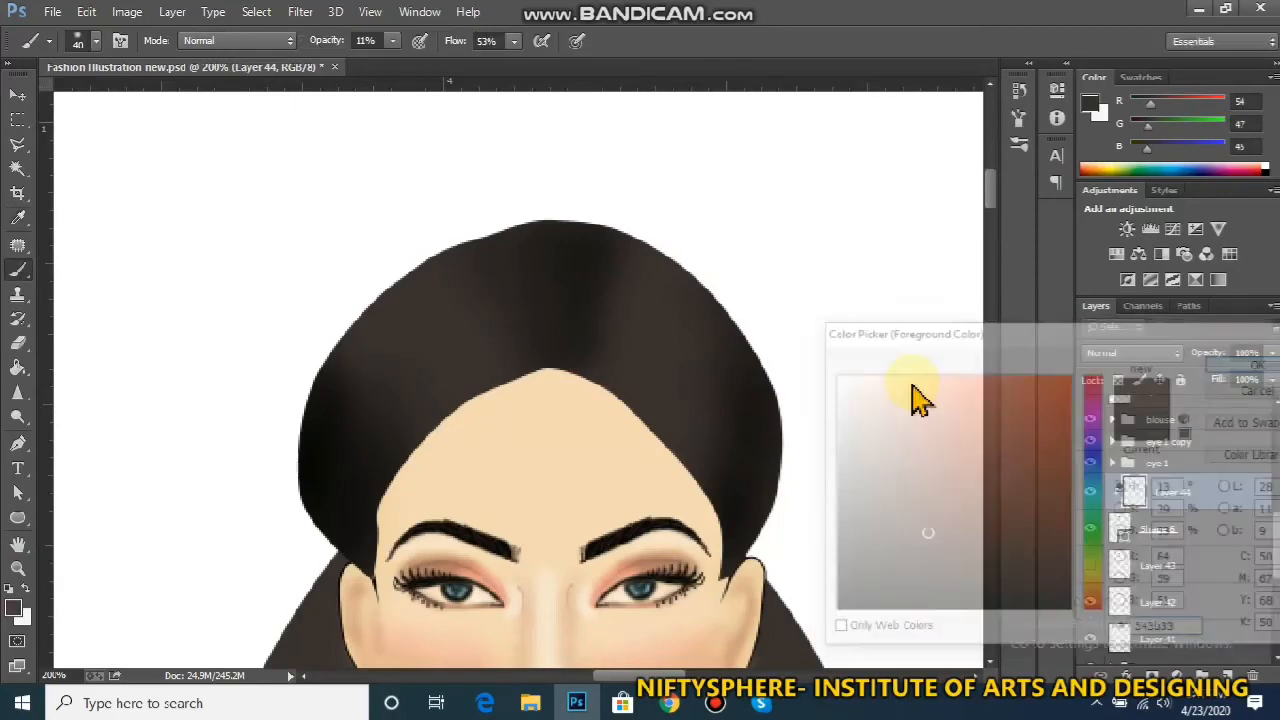
mouse_move(622, 355)
mouse_down()
mouse_move(693, 443)
mouse_move(625, 354)
mouse_move(746, 410)
mouse_up()
mouse_move(660, 317)
mouse_down()
mouse_move(726, 371)
mouse_move(609, 266)
mouse_up()
drag(662, 367, 702, 444)
drag(599, 332, 692, 432)
drag(666, 370, 700, 388)
mouse_move(634, 237)
mouse_down()
mouse_move(655, 284)
mouse_move(609, 327)
mouse_move(717, 466)
mouse_up()
drag(462, 376, 379, 438)
drag(474, 303, 366, 366)
mouse_move(451, 252)
mouse_down()
mouse_move(386, 300)
mouse_move(480, 376)
mouse_up()
drag(403, 451, 494, 363)
drag(423, 300, 386, 314)
Paint a centre parting from the forehead up to the crown in the sampled skin tone, using a size 5 brush at 55% opacity
click(393, 40)
drag(400, 63, 514, 77)
alt+click(554, 405)
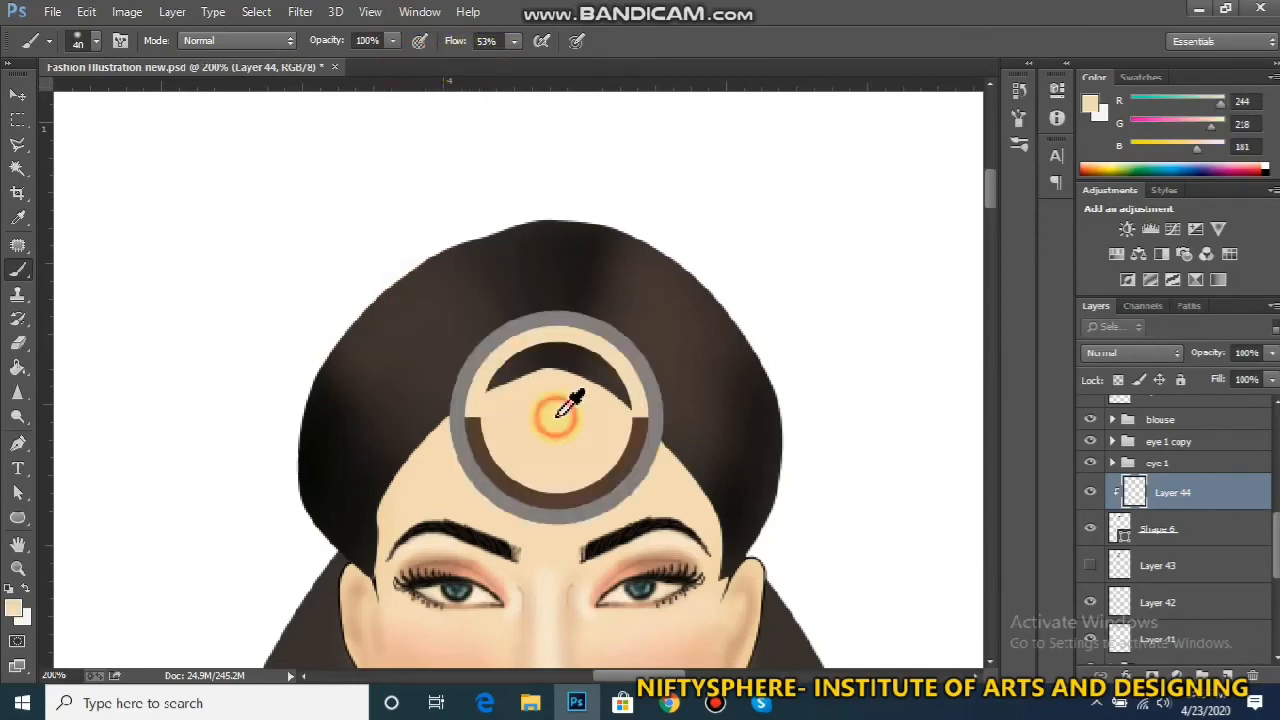
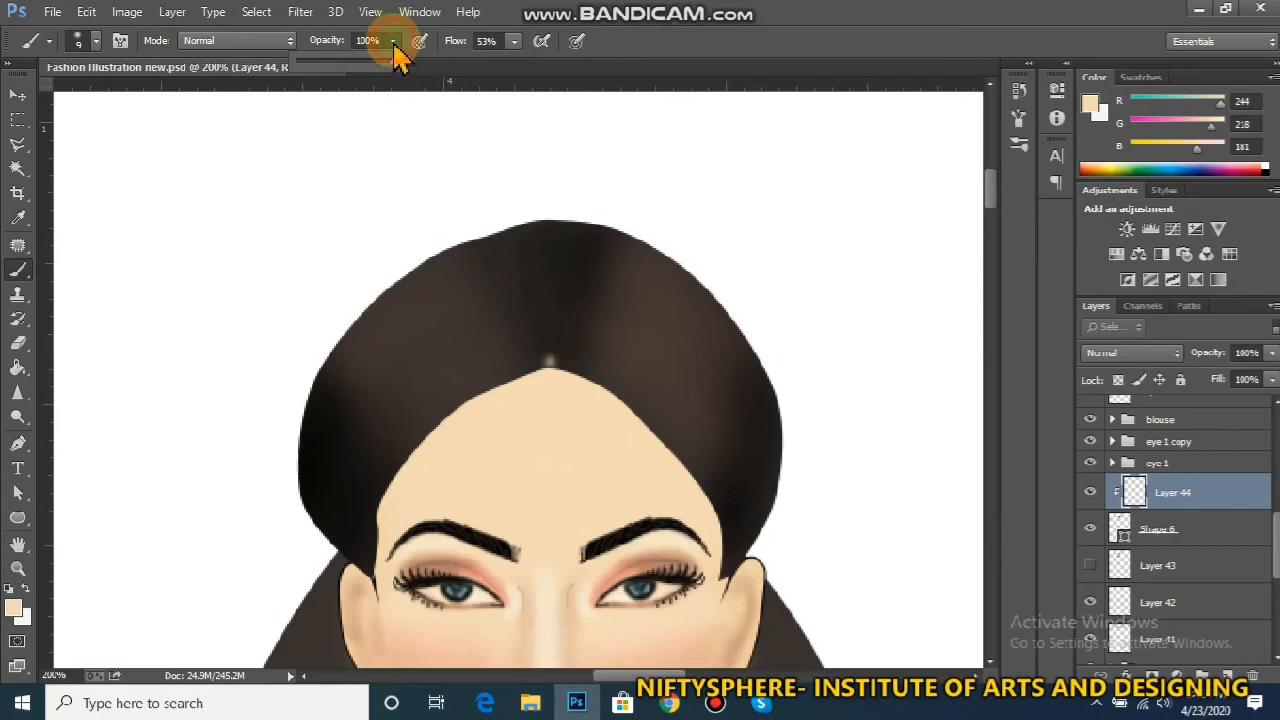
drag(398, 58, 349, 66)
drag(549, 355, 543, 237)
drag(545, 289, 549, 349)
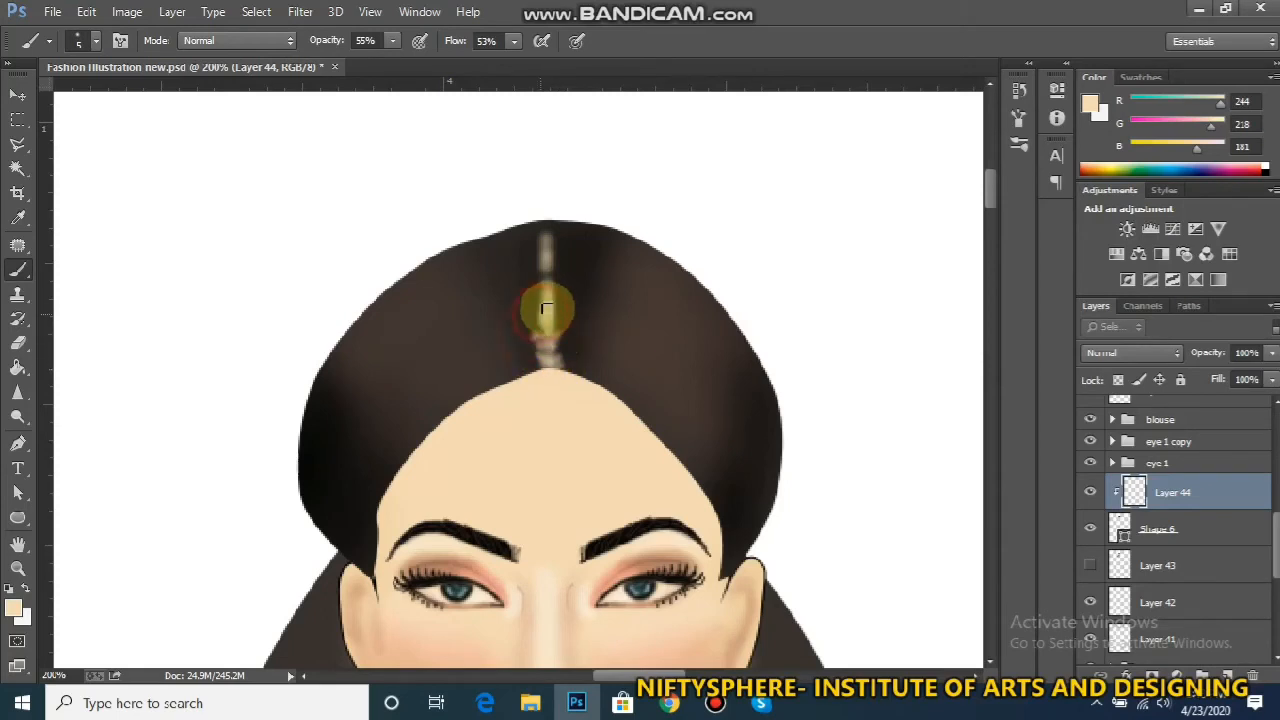
drag(545, 308, 542, 286)
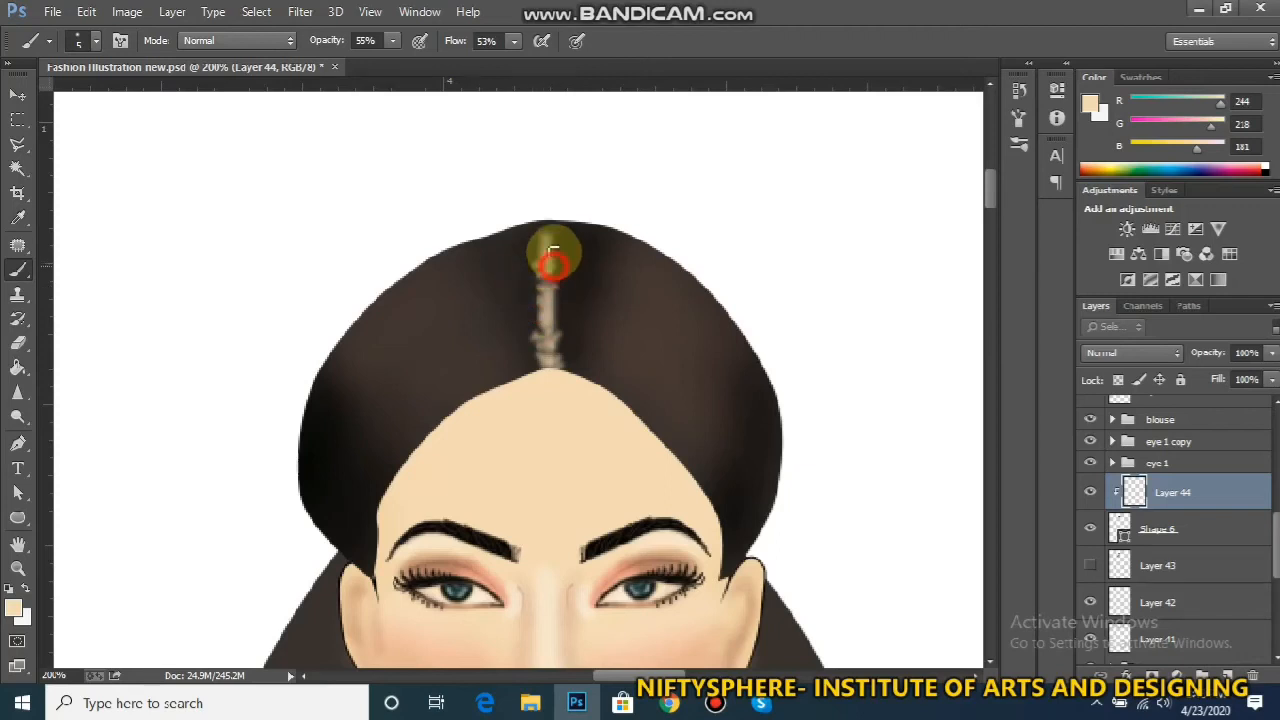
drag(540, 235, 543, 220)
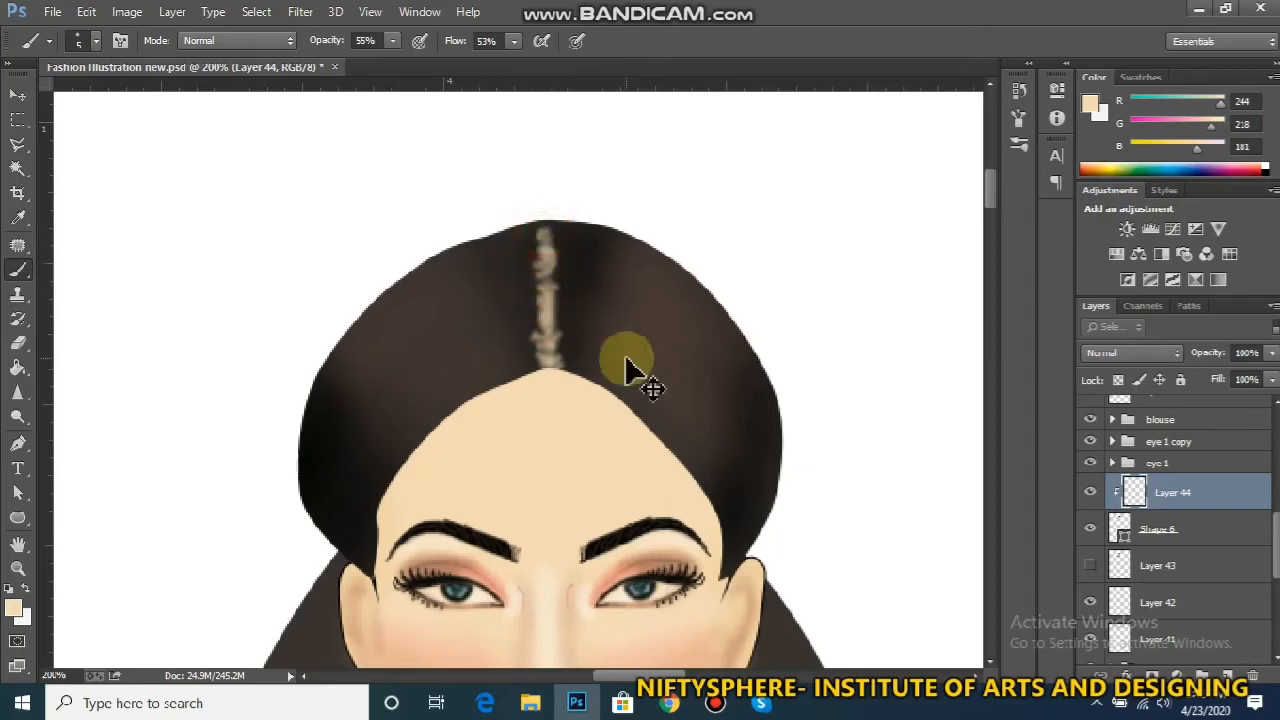
Examine how the painted parting looks on the whole figure and close up
key(ctrl+minus)
key(ctrl+minus)
key(ctrl+minus)
key(ctrl+minus)
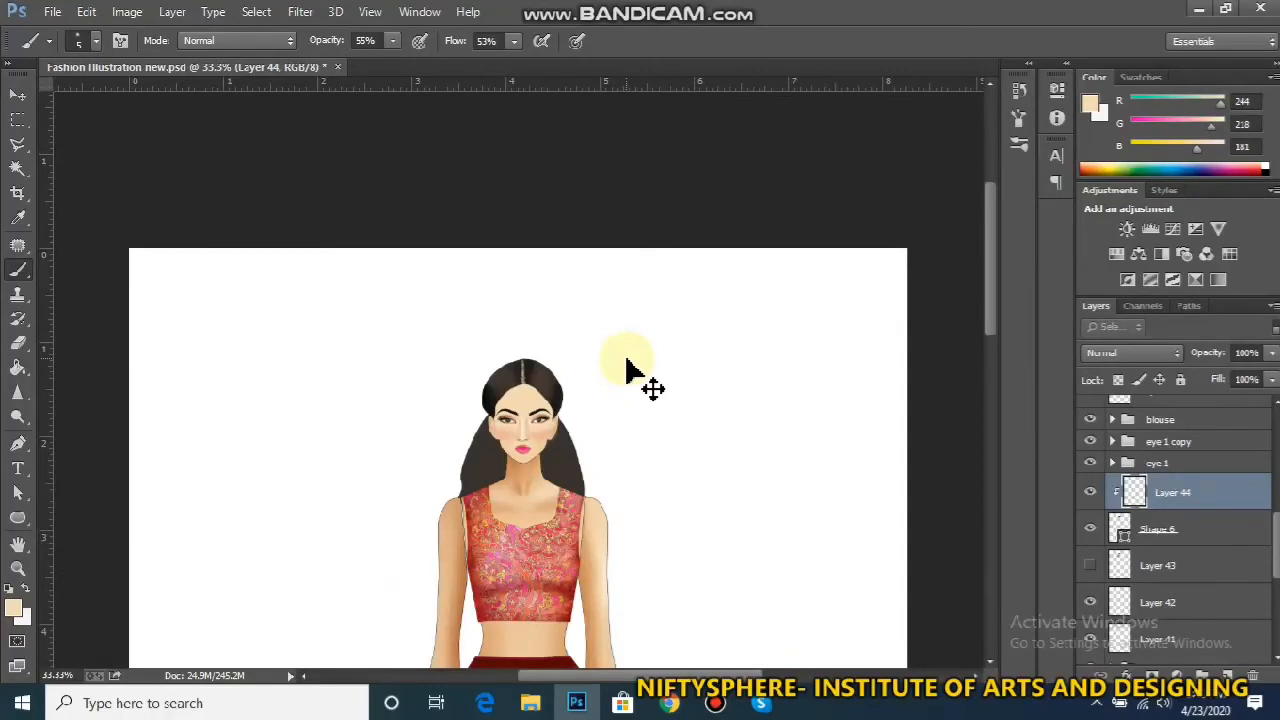
key(ctrl+minus)
key(ctrl+plus)
key(ctrl+plus)
key(ctrl+plus)
key(ctrl+plus)
key(ctrl+plus)
key(ctrl+plus)
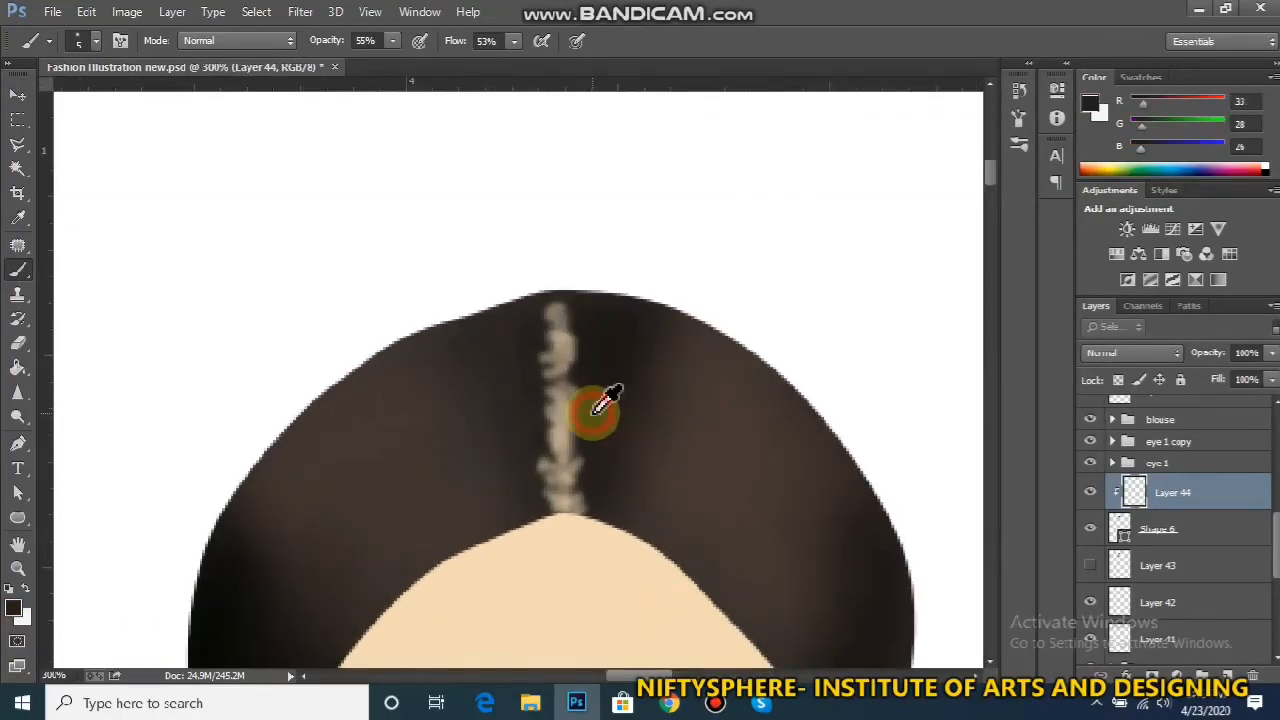
Narrow and soften the parting by painting sampled dark hair colour along its edges with a size 10 brush
drag(574, 394, 570, 436)
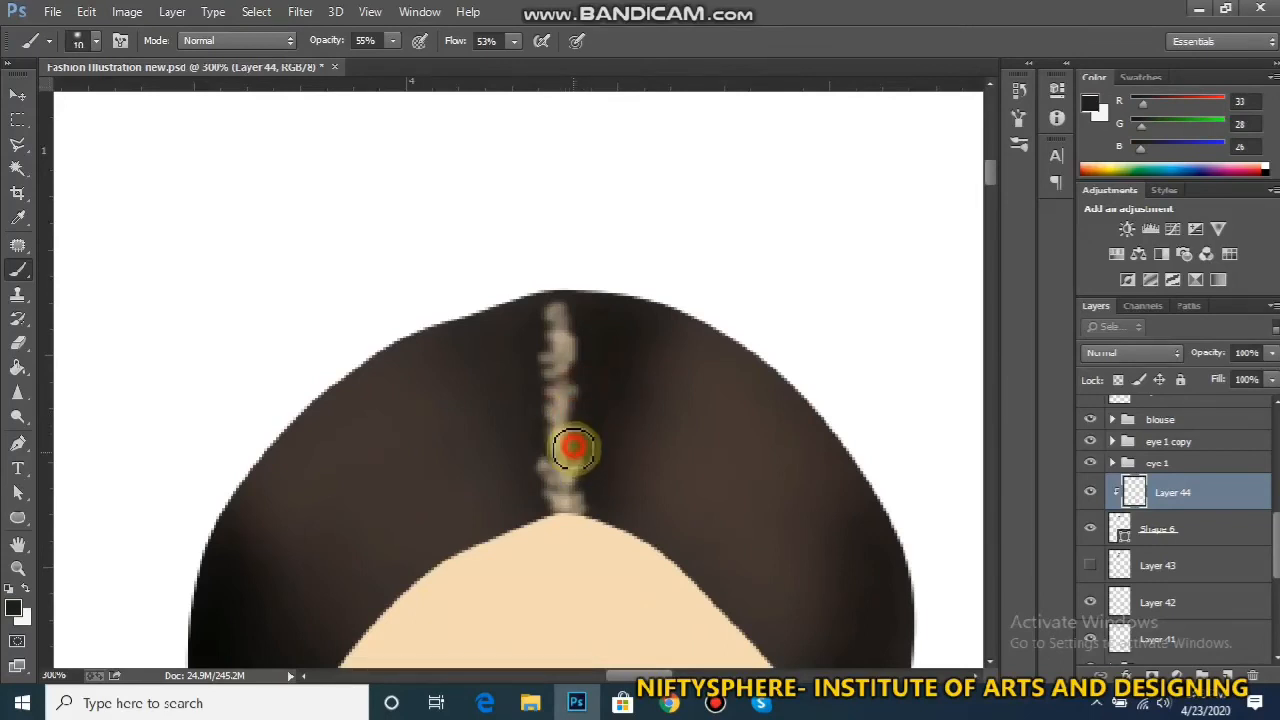
click(573, 448)
drag(586, 371, 563, 397)
click(577, 357)
mouse_move(574, 326)
mouse_down()
mouse_move(562, 335)
mouse_move(580, 374)
mouse_up()
click(590, 466)
mouse_move(582, 488)
mouse_down()
mouse_move(541, 488)
mouse_move(552, 436)
mouse_move(543, 312)
mouse_move(560, 498)
mouse_up()
click(600, 500)
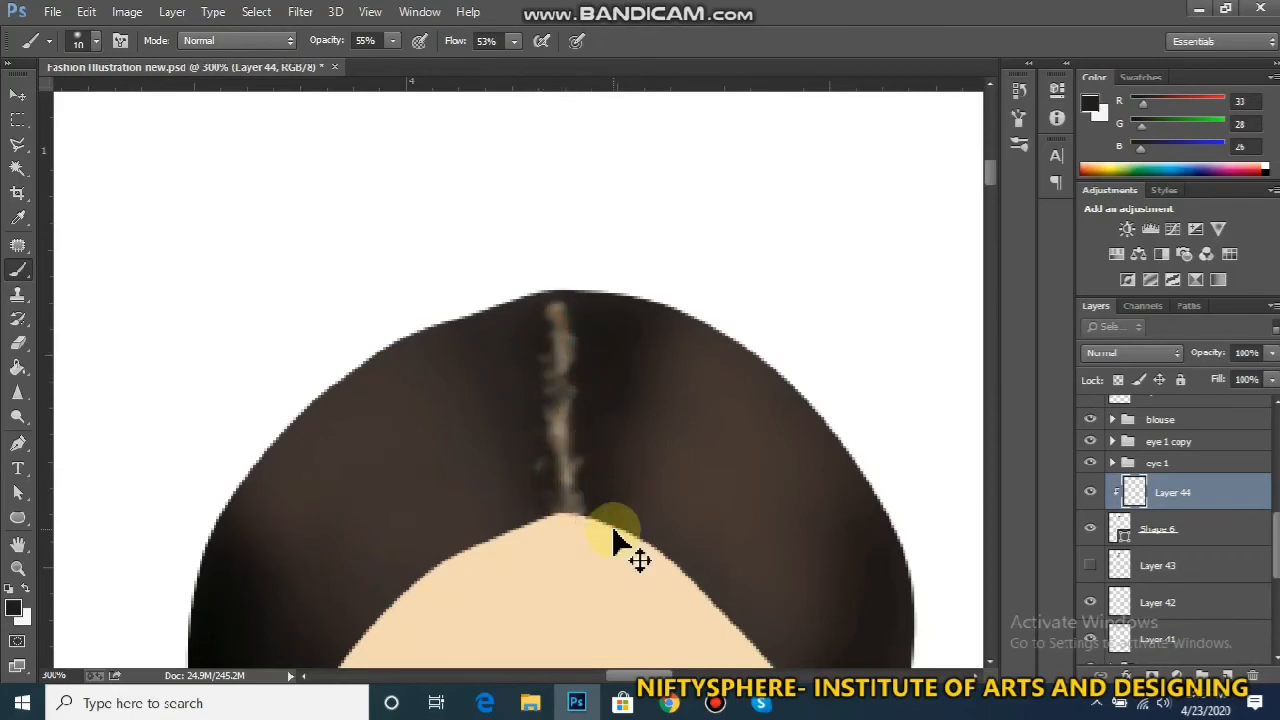
Check the narrowed parting and hair shading at full-figure and head scale
key(ctrl+minus)
key(ctrl+minus)
key(ctrl+minus)
key(ctrl+minus)
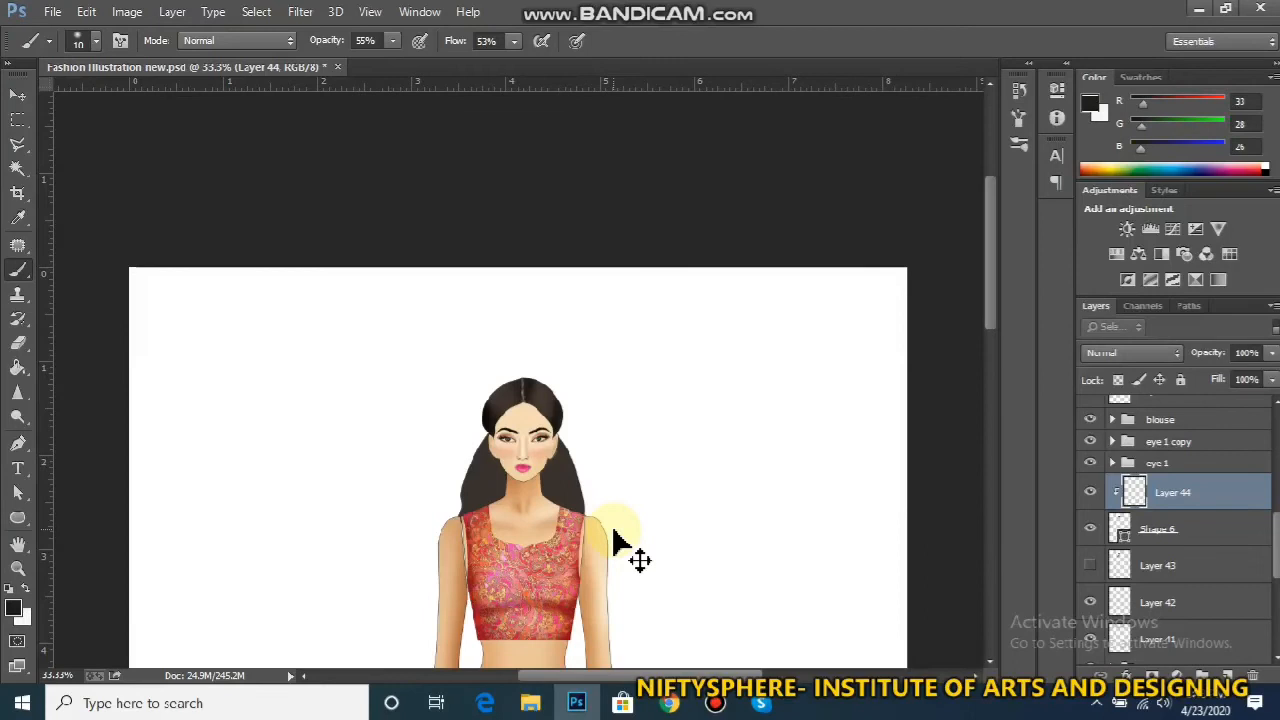
key(ctrl+plus)
key(ctrl+plus)
key(ctrl+plus)
key(ctrl+plus)
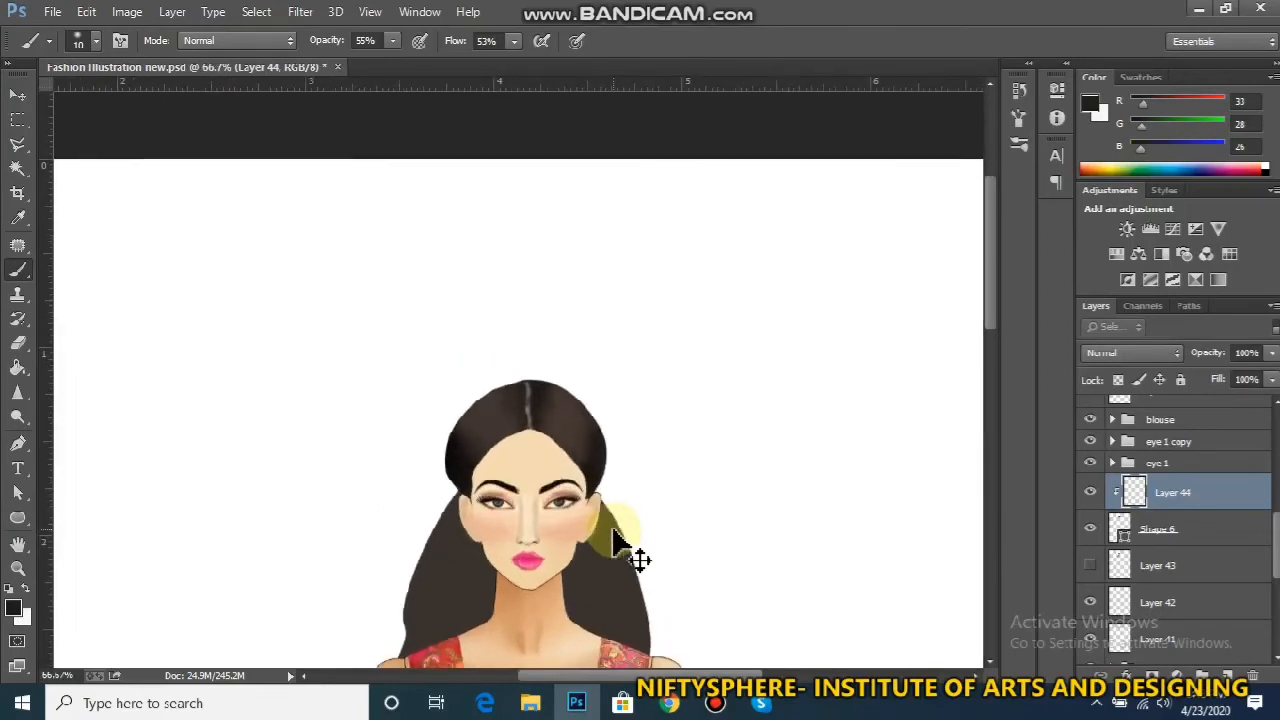
Sample the light grey-brown colour of the parting and reduce the brush to size 4
drag(989, 189, 989, 206)
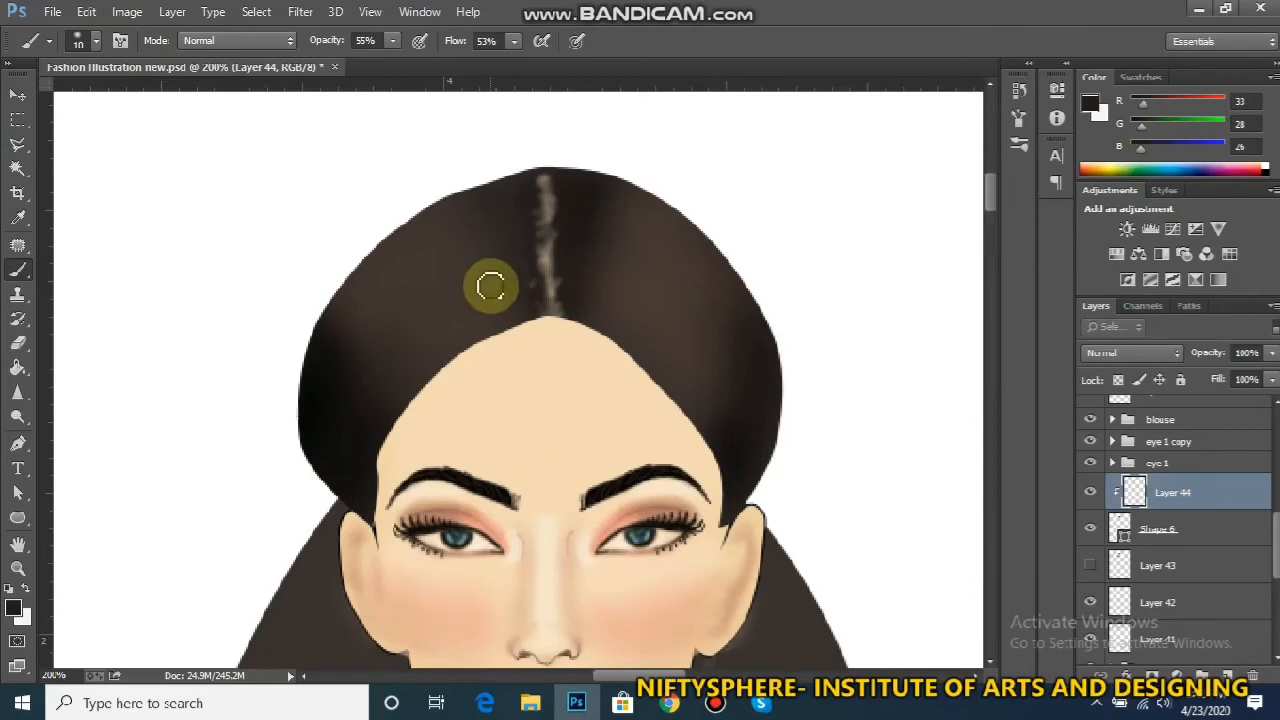
alt+click(550, 275)
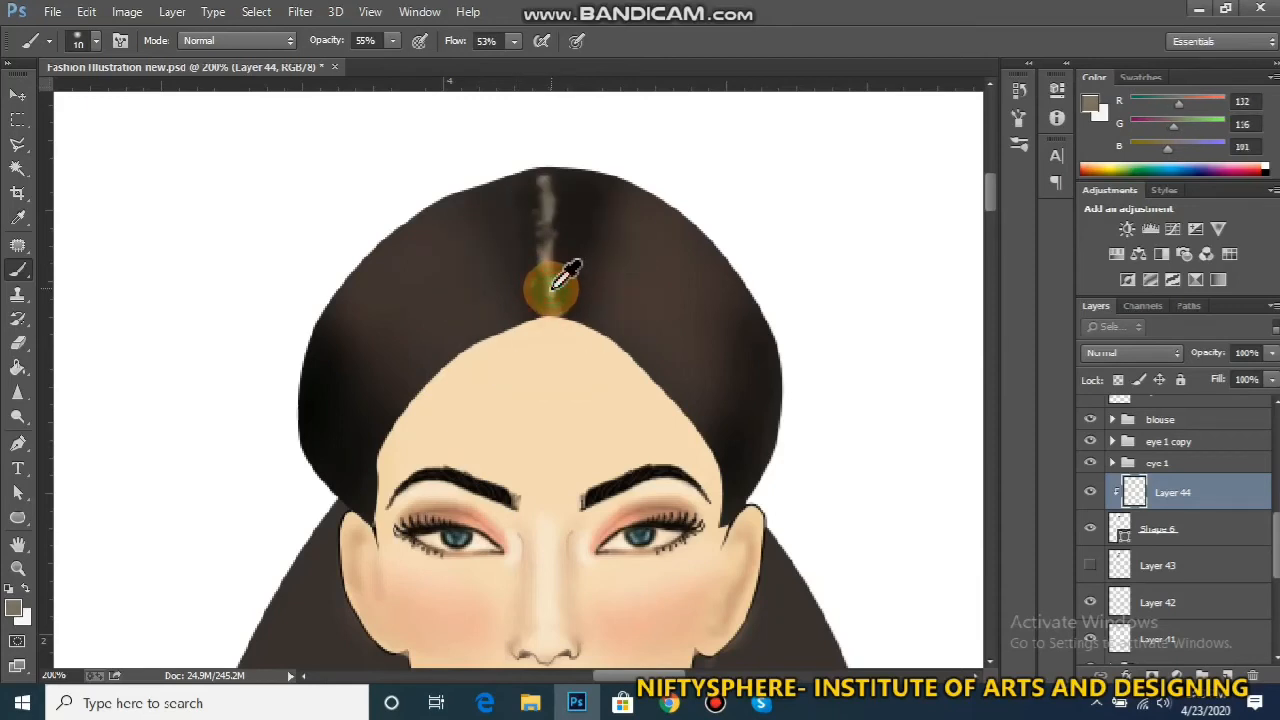
key(bracketleft)
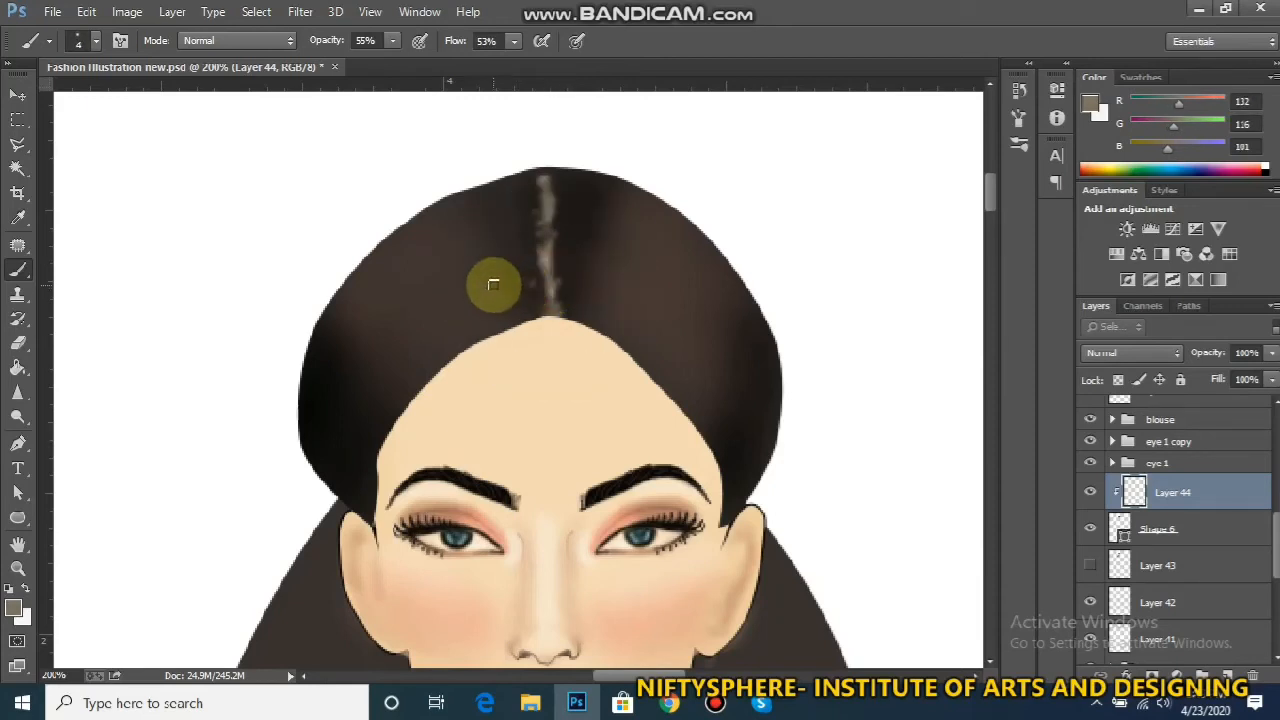
mouse_move(531, 285)
mouse_down()
mouse_move(488, 291)
mouse_move(320, 455)
mouse_up()
key(ctrl+z)
mouse_move(529, 291)
mouse_down()
mouse_move(368, 373)
mouse_move(338, 445)
mouse_up()
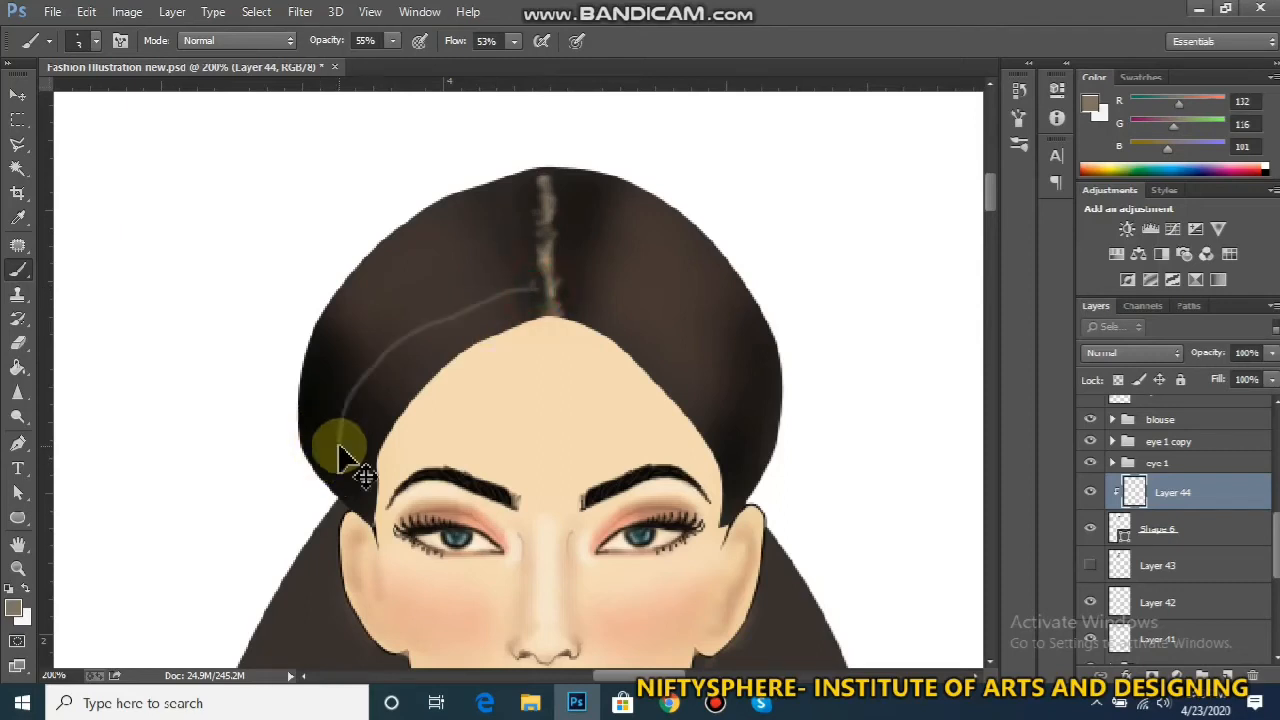
key(ctrl+z)
drag(528, 277, 408, 366)
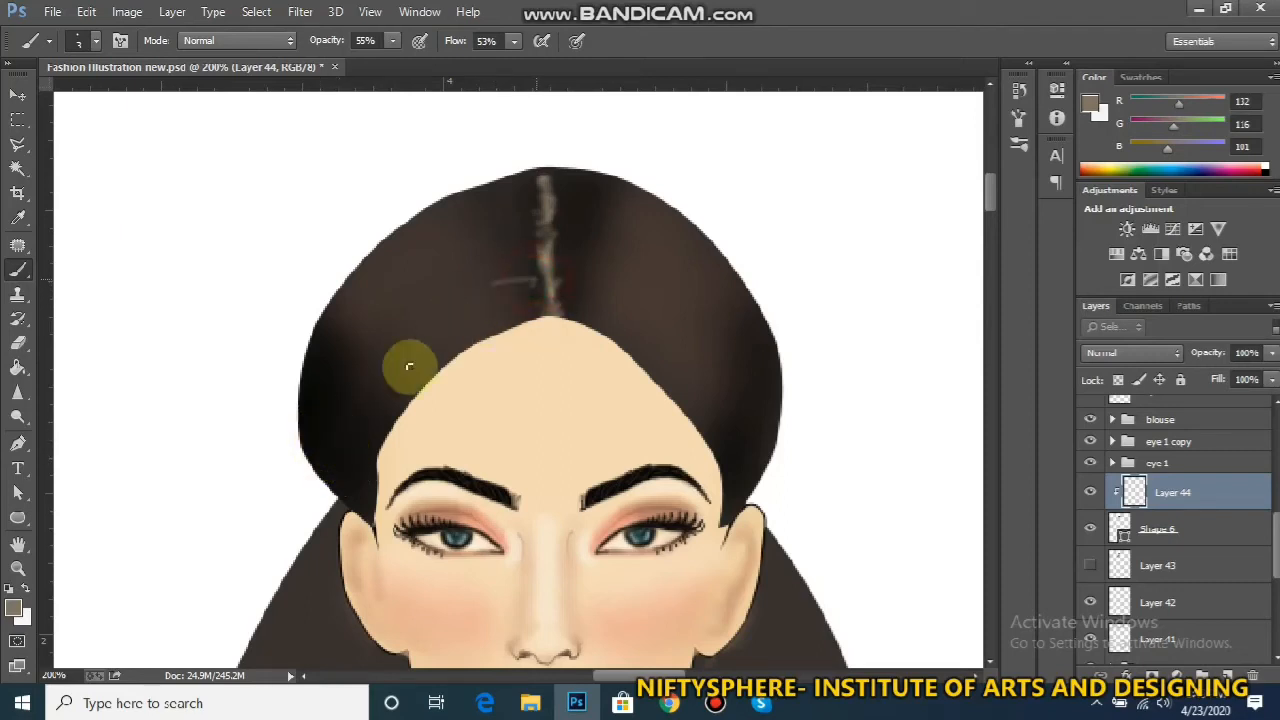
key(ctrl+z)
Paint thin light strands from the base of the parting along the left hairline down to the ear with a size 3 brush
mouse_move(543, 307)
mouse_down()
mouse_move(462, 345)
mouse_move(389, 431)
mouse_move(526, 291)
mouse_move(385, 394)
mouse_move(366, 434)
mouse_up()
mouse_move(529, 294)
mouse_down()
mouse_move(391, 393)
mouse_move(409, 376)
mouse_move(369, 455)
mouse_up()
drag(386, 410, 366, 497)
drag(384, 419, 348, 499)
drag(370, 456, 342, 505)
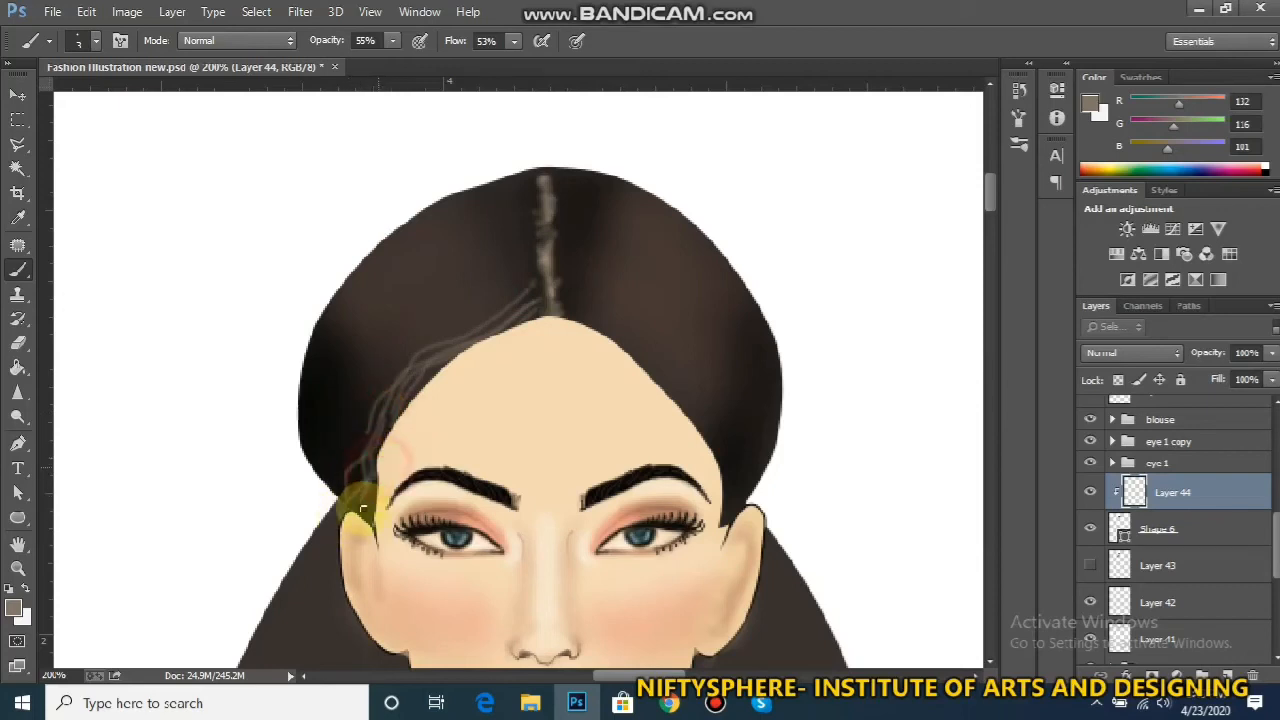
drag(372, 434, 354, 491)
mouse_move(391, 414)
mouse_down()
mouse_move(408, 366)
mouse_move(440, 357)
mouse_move(389, 396)
mouse_move(406, 356)
mouse_move(483, 335)
mouse_move(455, 354)
mouse_move(451, 329)
mouse_move(528, 333)
mouse_move(470, 335)
mouse_move(566, 302)
mouse_move(460, 333)
mouse_move(510, 305)
mouse_up()
mouse_move(434, 343)
mouse_down()
mouse_move(536, 303)
mouse_move(511, 314)
mouse_up()
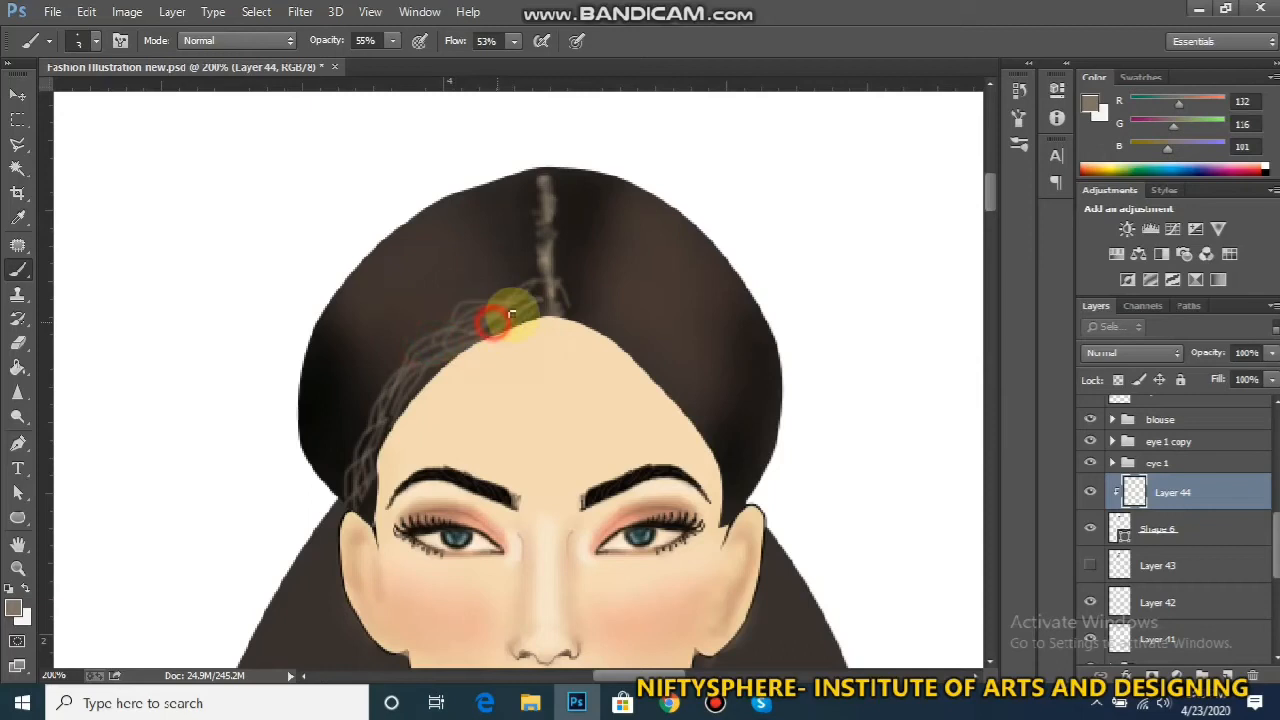
drag(435, 370, 354, 491)
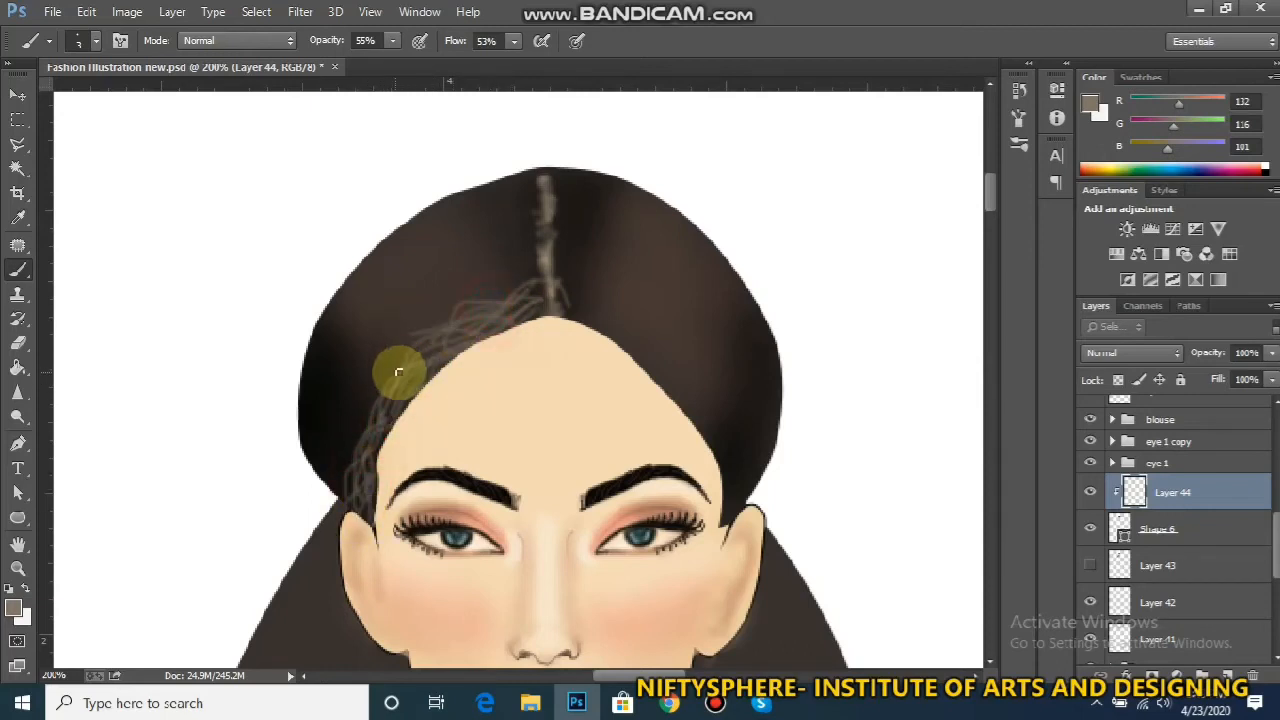
mouse_move(410, 346)
mouse_down()
mouse_move(353, 434)
mouse_move(367, 430)
mouse_move(343, 484)
mouse_up()
Check the painted hairline strands at full-figure scale and close up
key(ctrl+minus)
key(ctrl+minus)
key(ctrl+minus)
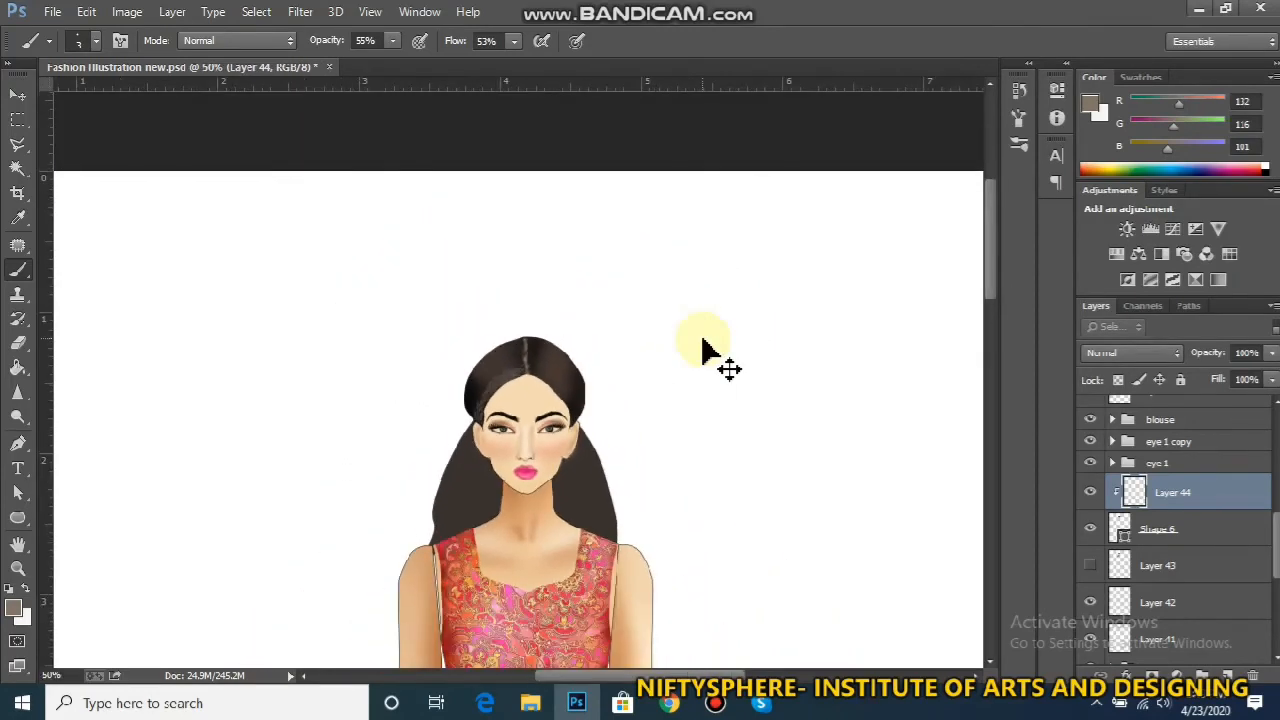
key(ctrl+minus)
key(ctrl+plus)
key(ctrl+plus)
key(ctrl+plus)
key(ctrl+plus)
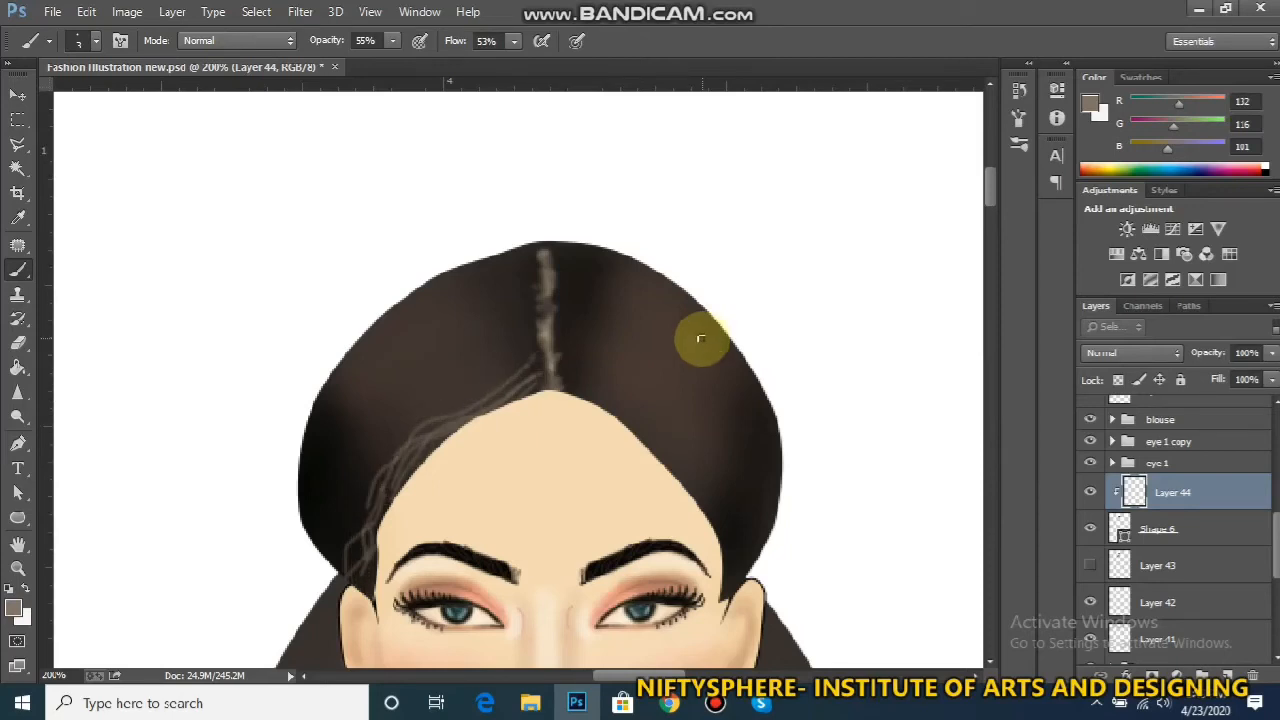
Fade the light strands along the left hairline using the eraser at 26% opacity
key(e)
mouse_move(500, 414)
mouse_down()
mouse_move(465, 451)
mouse_move(491, 443)
mouse_up()
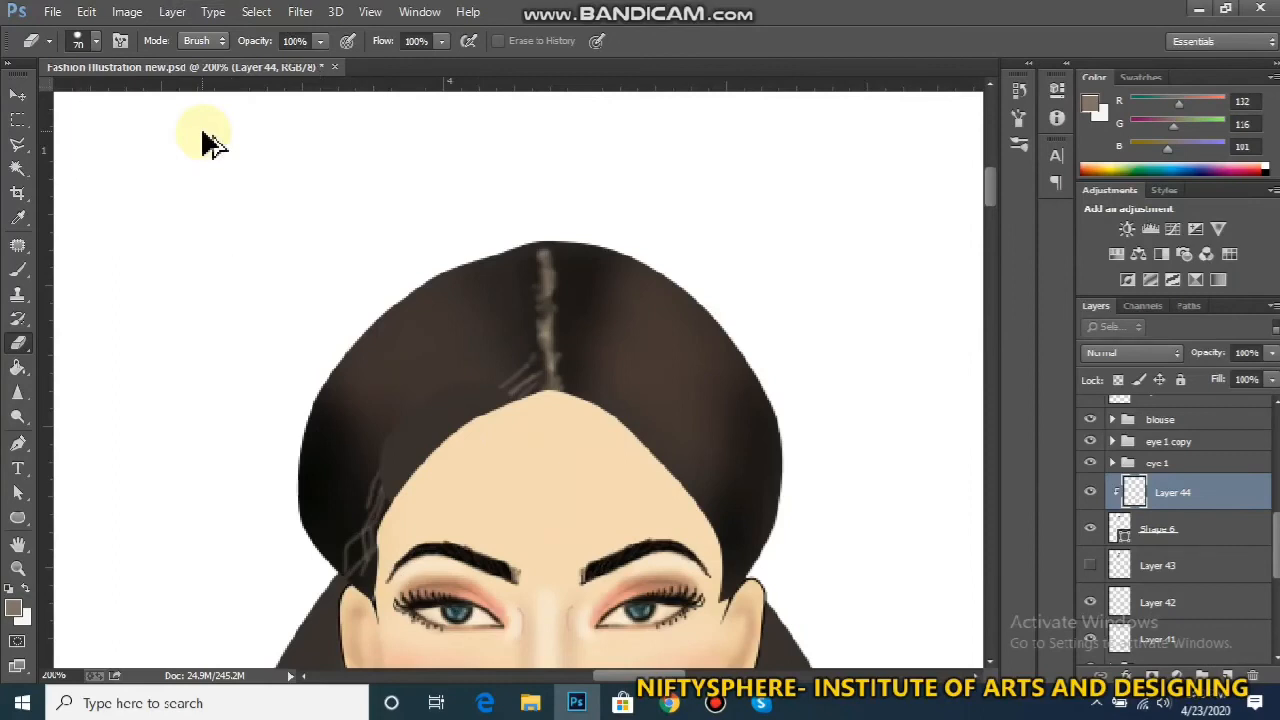
click(80, 40)
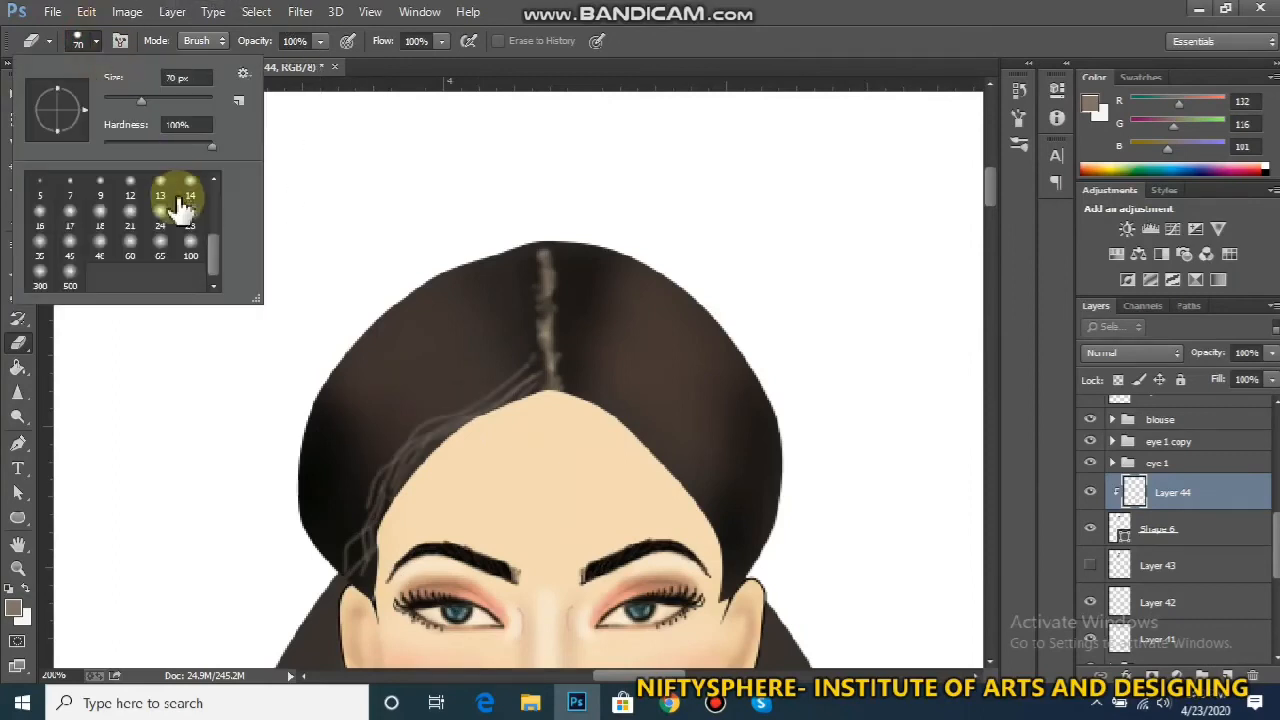
drag(321, 44, 248, 45)
mouse_move(480, 398)
mouse_down()
mouse_move(411, 451)
mouse_move(483, 394)
mouse_move(454, 406)
mouse_up()
drag(403, 444, 384, 463)
drag(457, 378, 387, 482)
drag(394, 477, 384, 487)
drag(486, 362, 424, 424)
mouse_move(520, 366)
mouse_down()
mouse_move(474, 410)
mouse_move(497, 400)
mouse_move(466, 412)
mouse_up()
mouse_move(466, 412)
mouse_down()
mouse_move(397, 486)
mouse_move(354, 580)
mouse_up()
click(370, 524)
drag(370, 524, 354, 580)
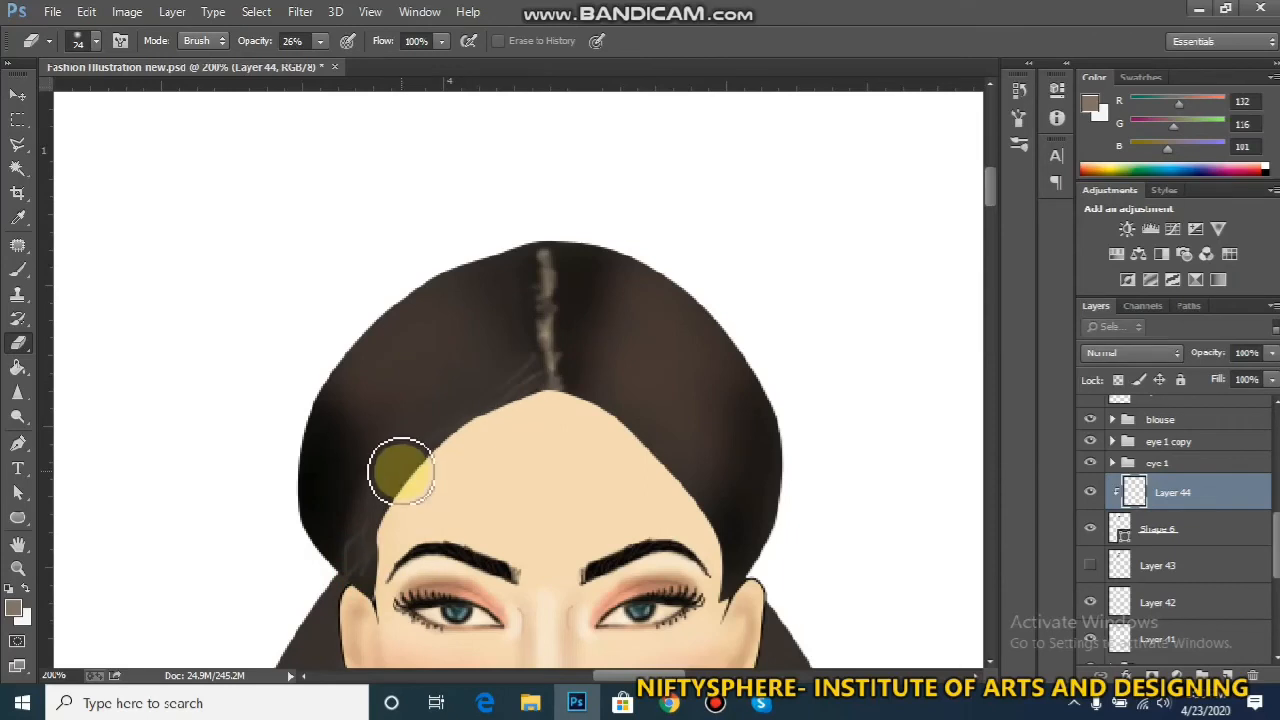
Darken the left hairline and temple with sampled near-black hair colour using a size 45 brush, undoing the stroke over the parting
key(b)
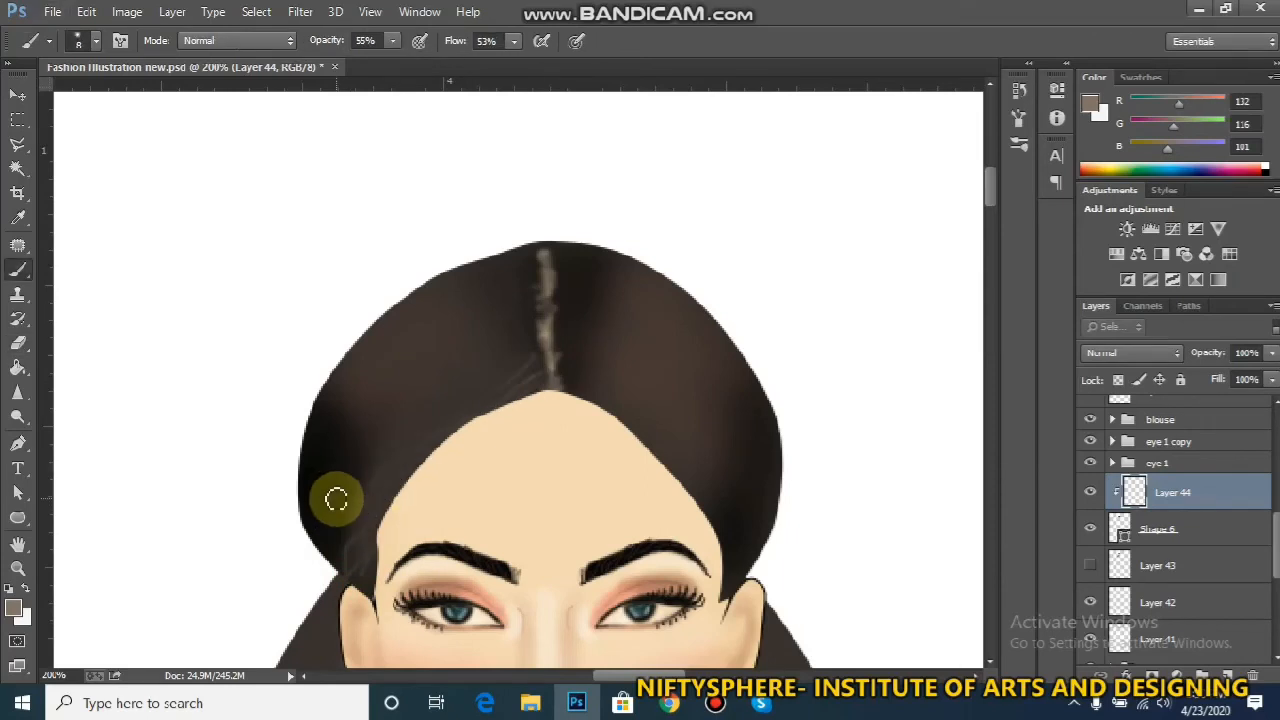
drag(340, 604, 378, 518)
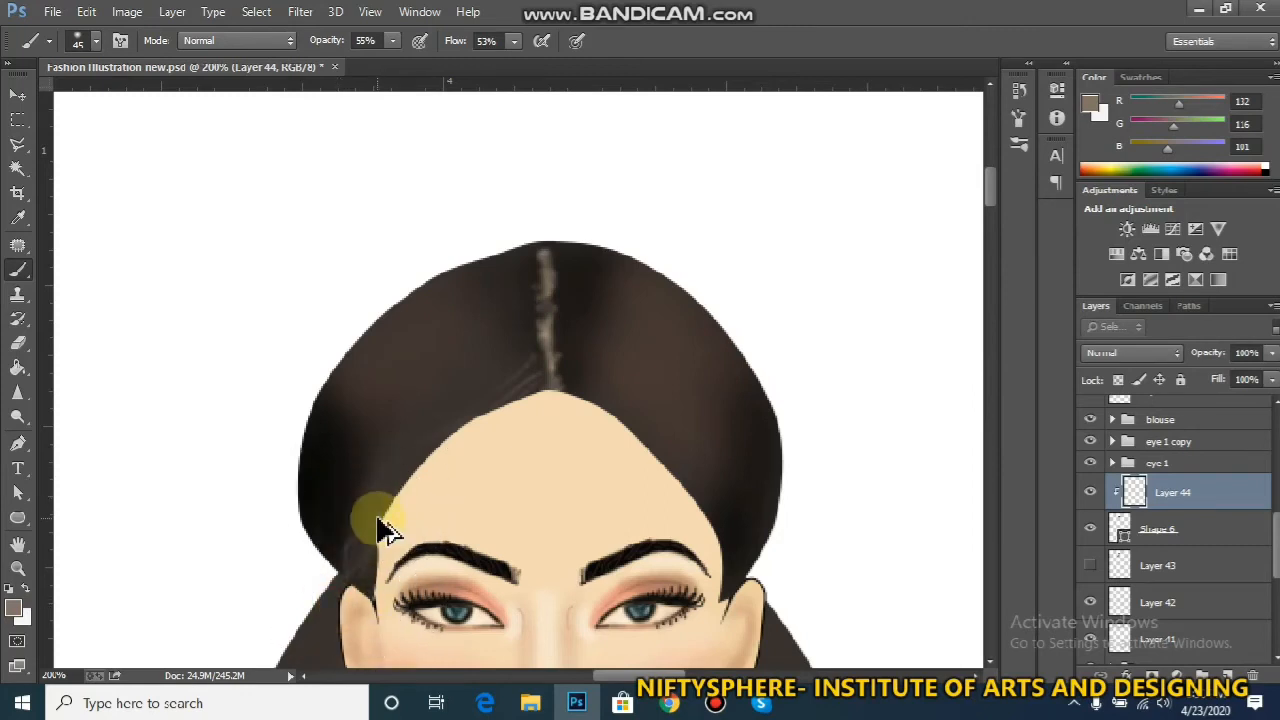
alt+click(322, 494)
mouse_move(386, 483)
mouse_down()
mouse_move(360, 571)
mouse_move(340, 537)
mouse_up()
mouse_move(557, 392)
mouse_down()
mouse_move(545, 392)
mouse_move(543, 368)
mouse_up()
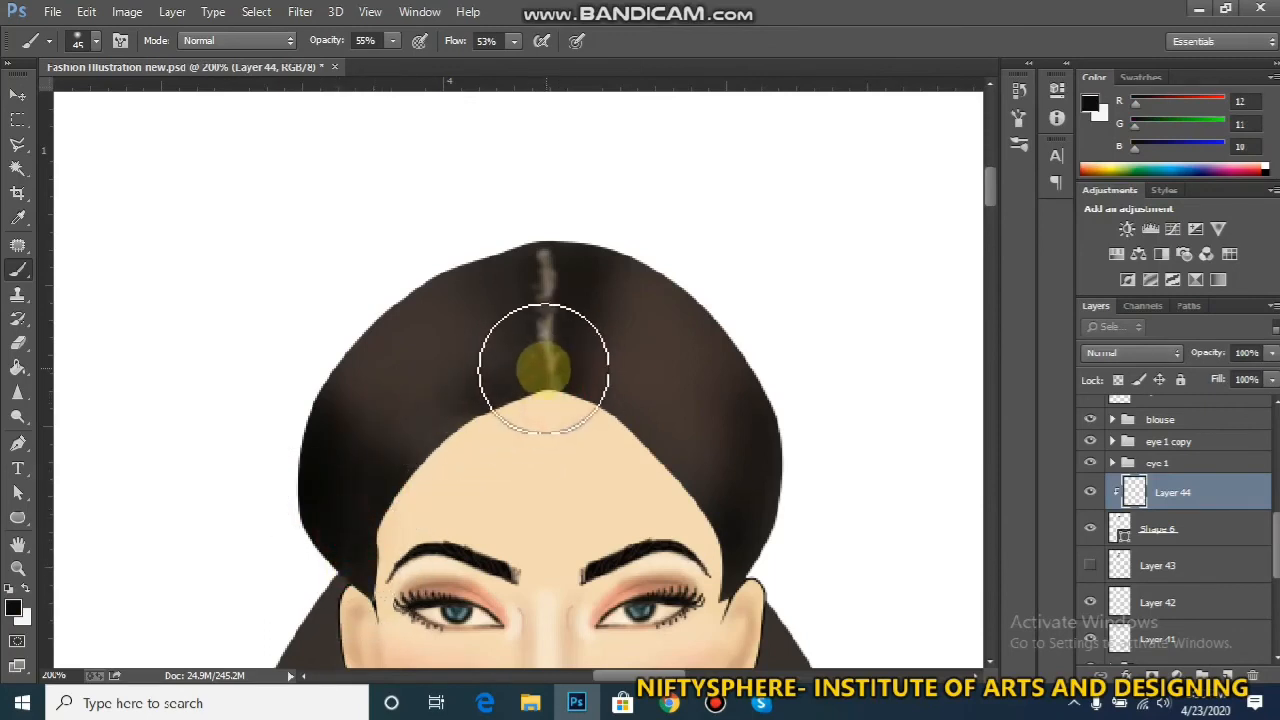
key(ctrl+z)
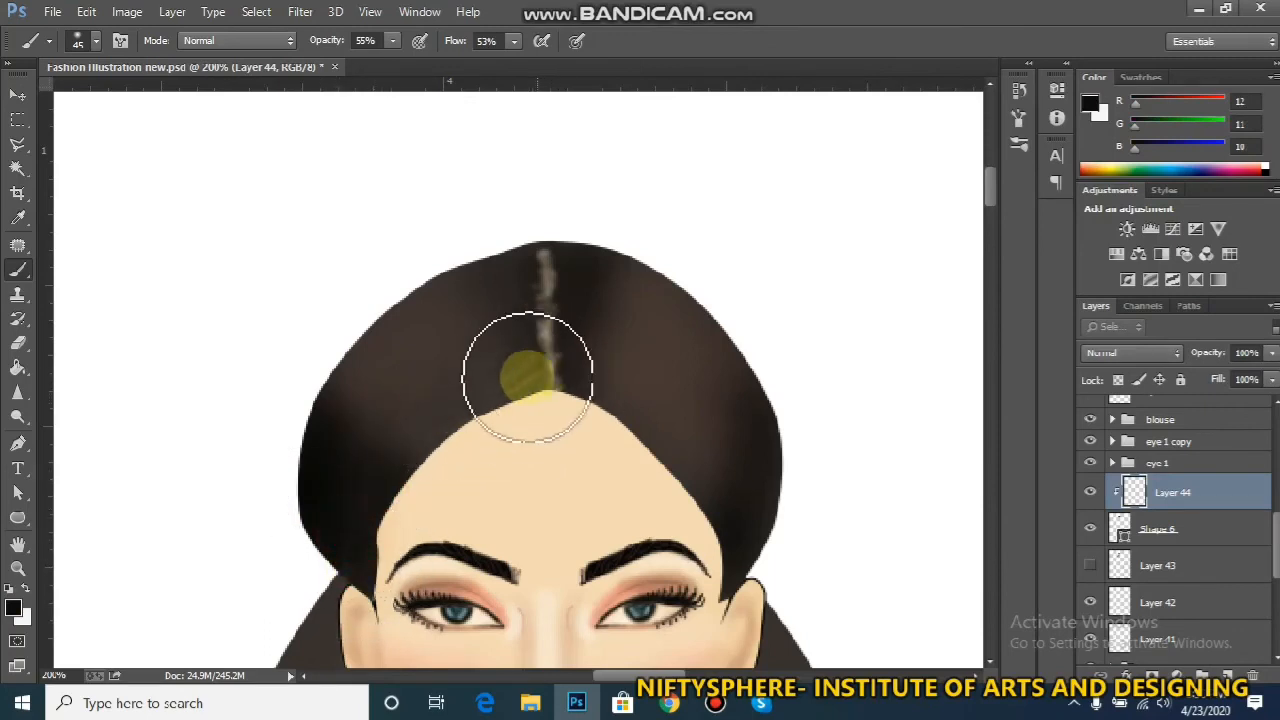
Set the Pen tool to Path mode and the brush to size 8 at 77% opacity
click(18, 444)
click(94, 41)
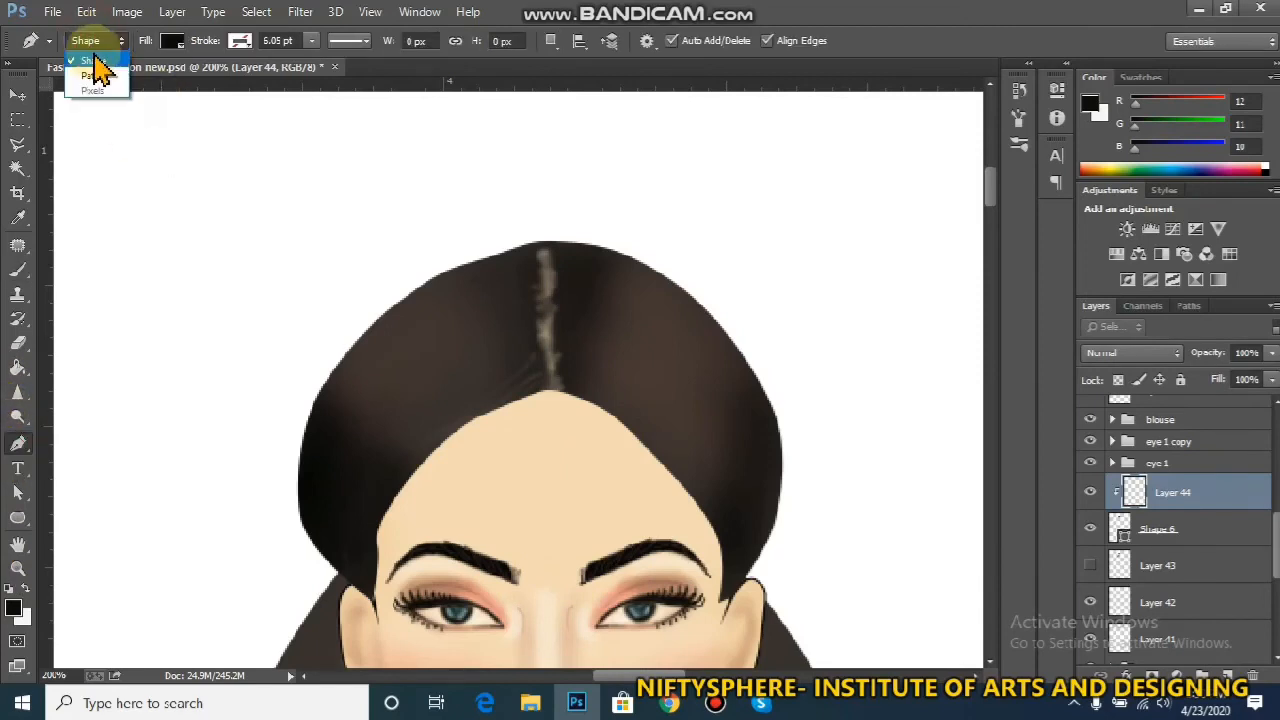
click(96, 77)
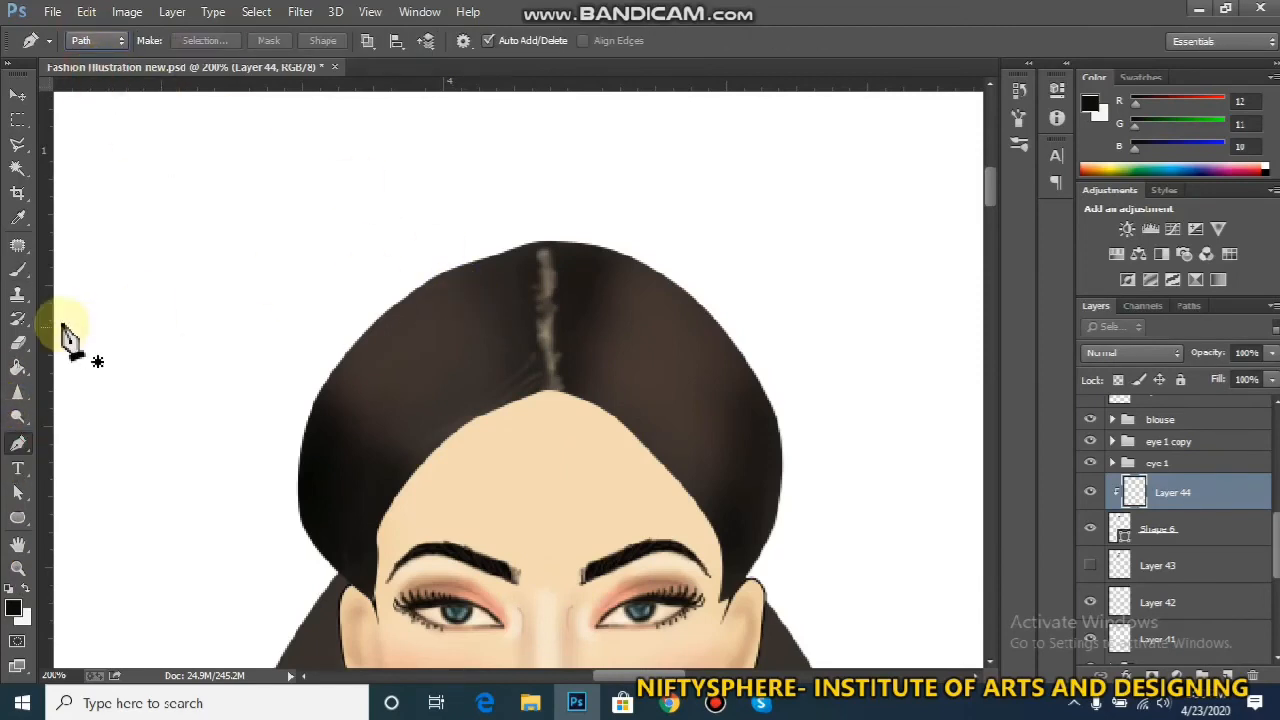
click(20, 271)
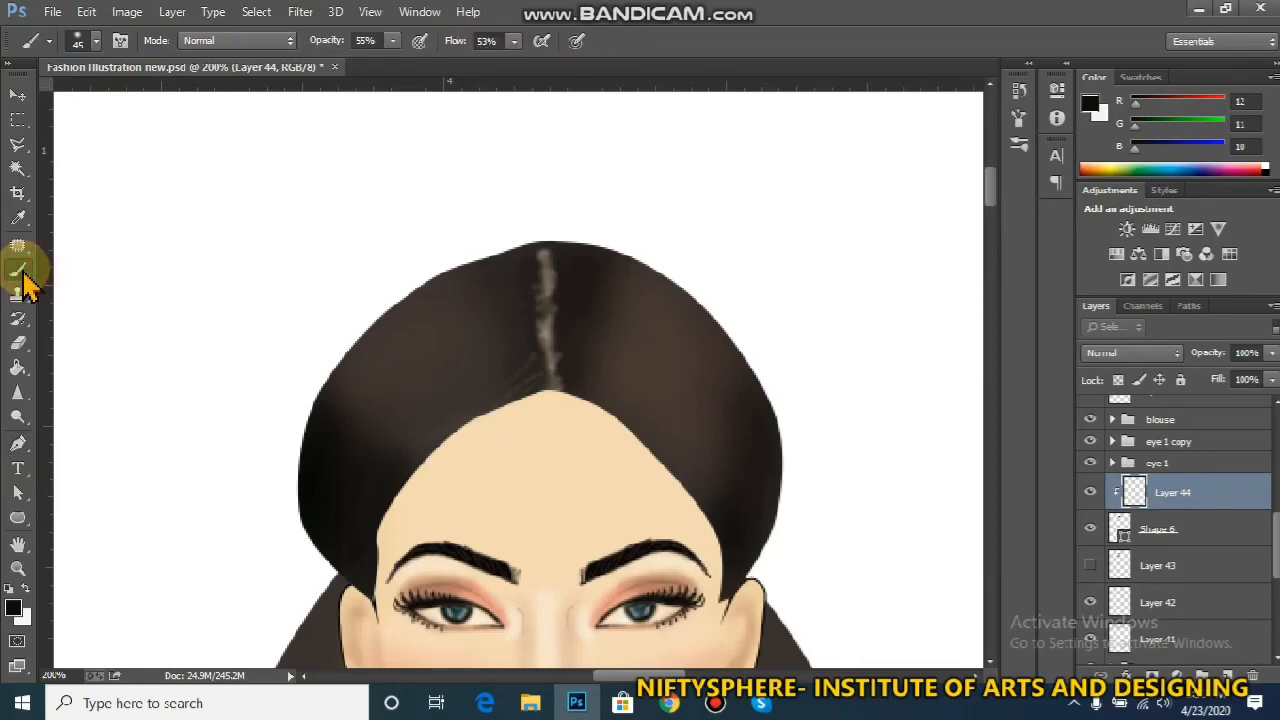
click(393, 43)
drag(394, 64, 416, 66)
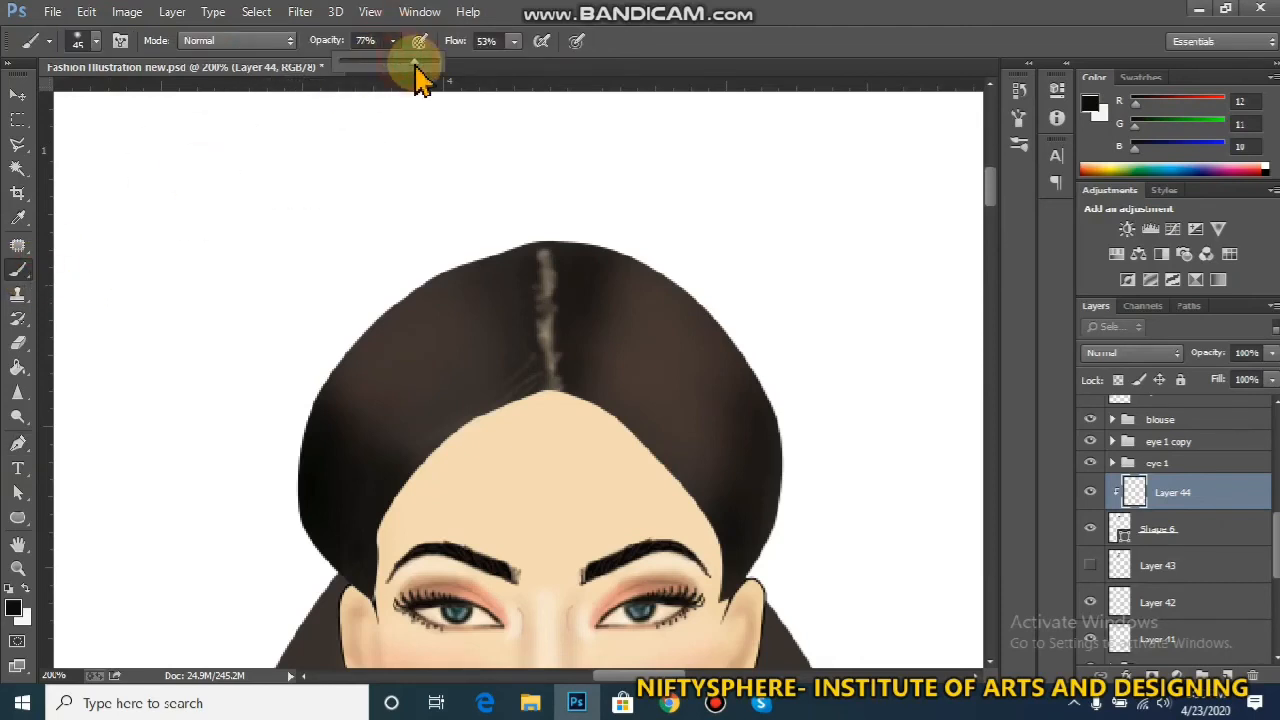
click(97, 42)
drag(133, 118, 118, 120)
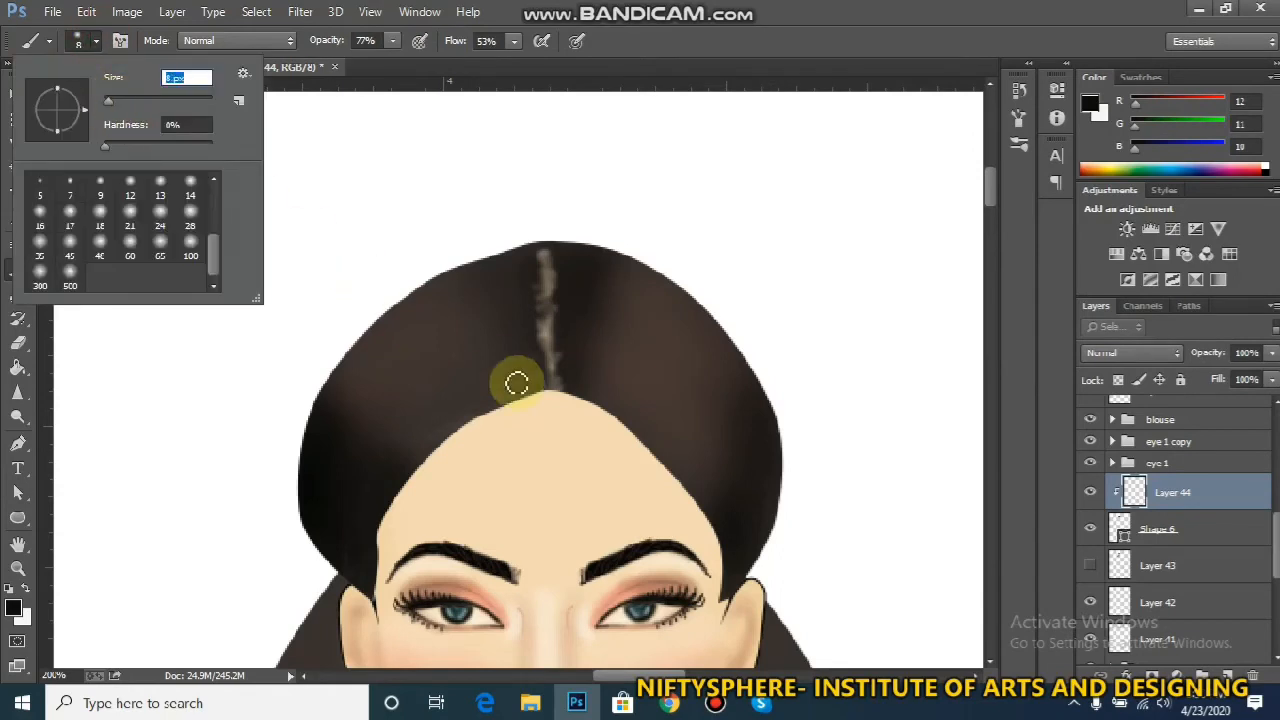
Draw a curved open path from the lower parting across the left side of the hair down to just above the ear
click(20, 447)
click(535, 364)
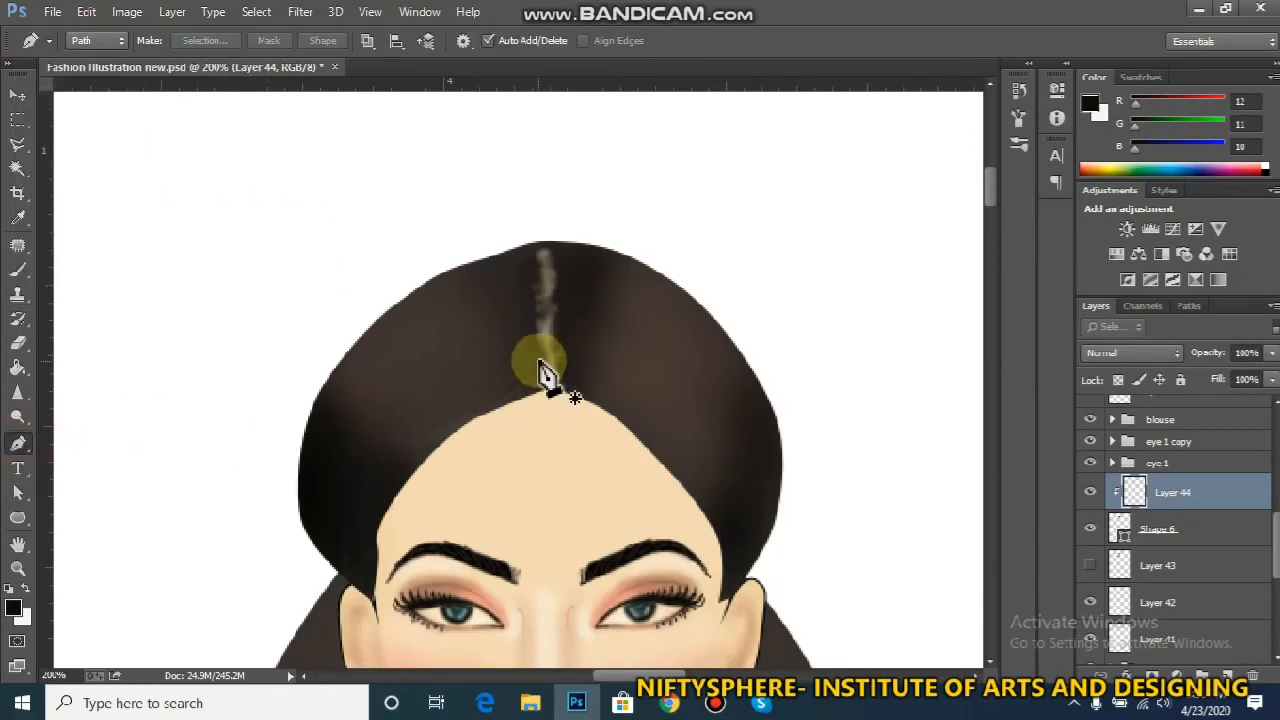
drag(383, 455, 352, 502)
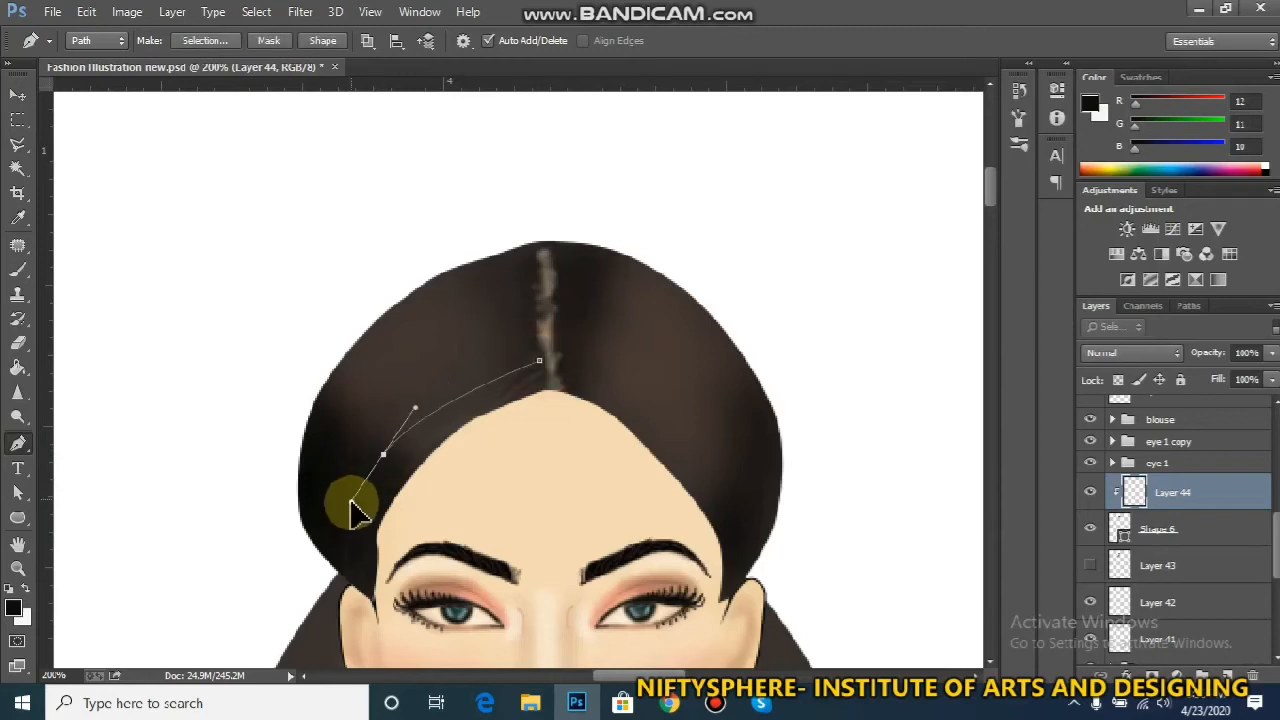
click(348, 553)
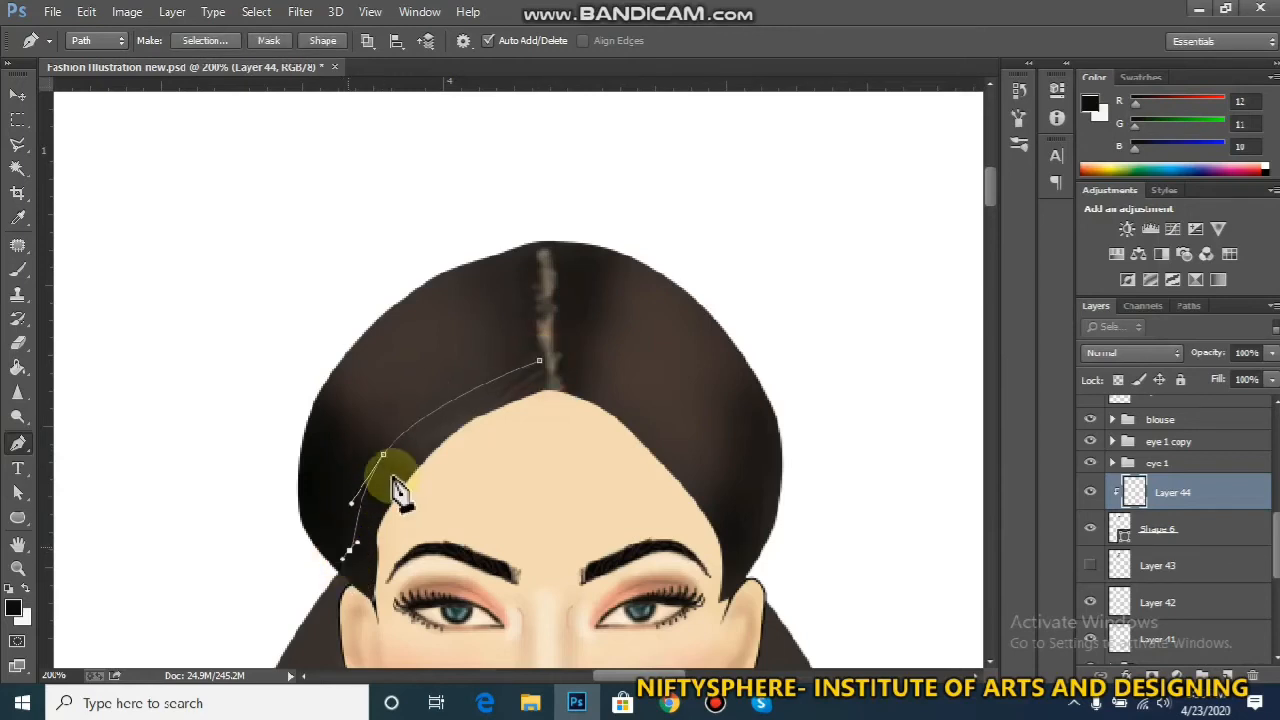
Stroke the curved path with the near-black brush as a hair strand and deselect the work path
right_click(418, 427)
click(480, 352)
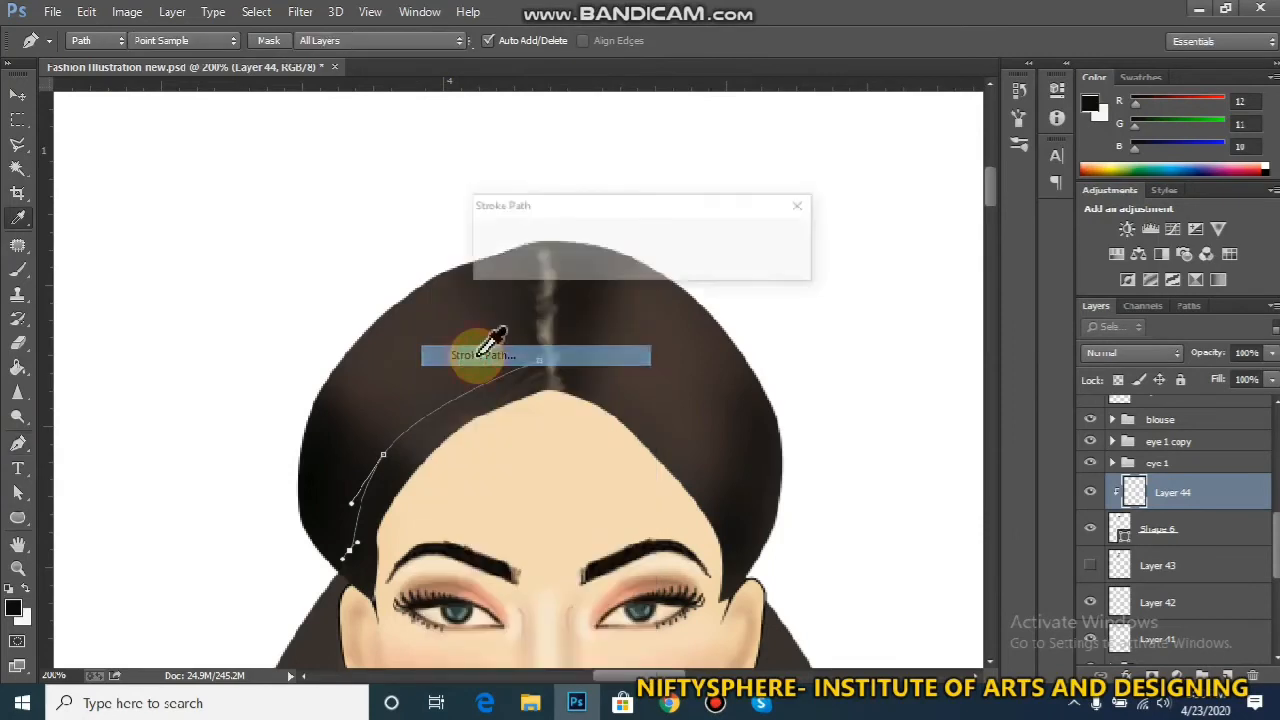
key(Return)
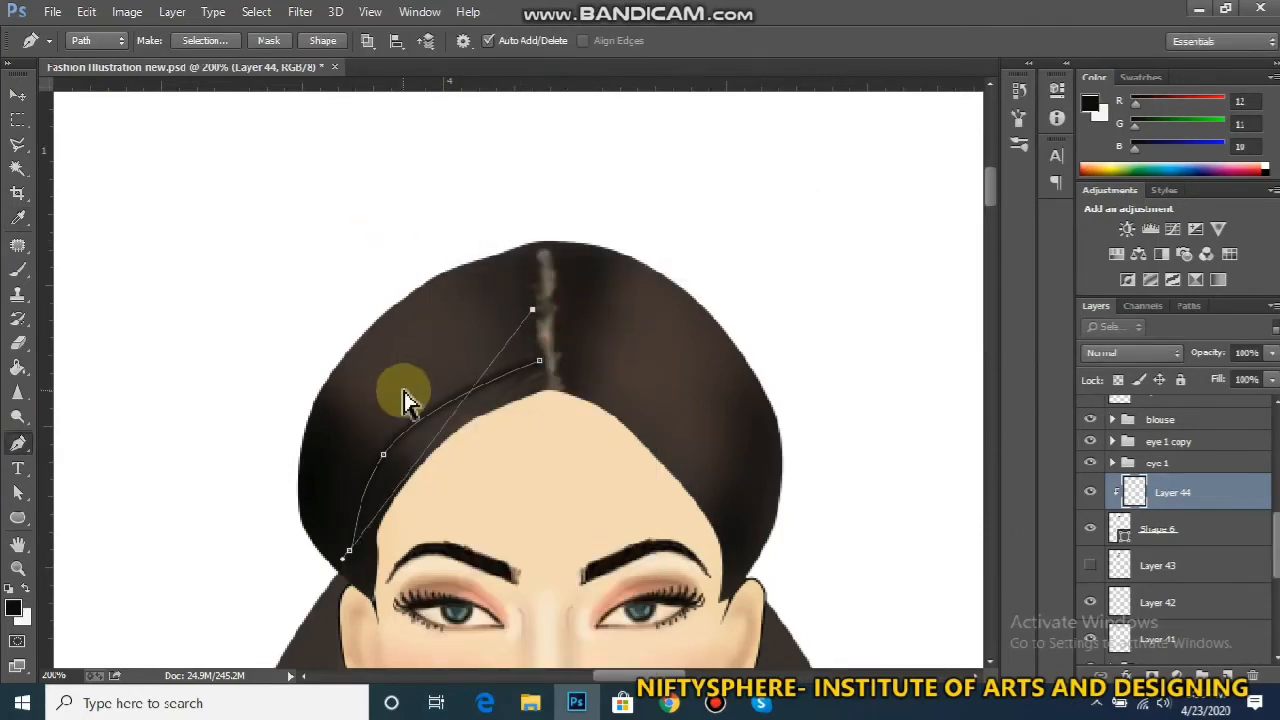
click(1188, 305)
click(1180, 488)
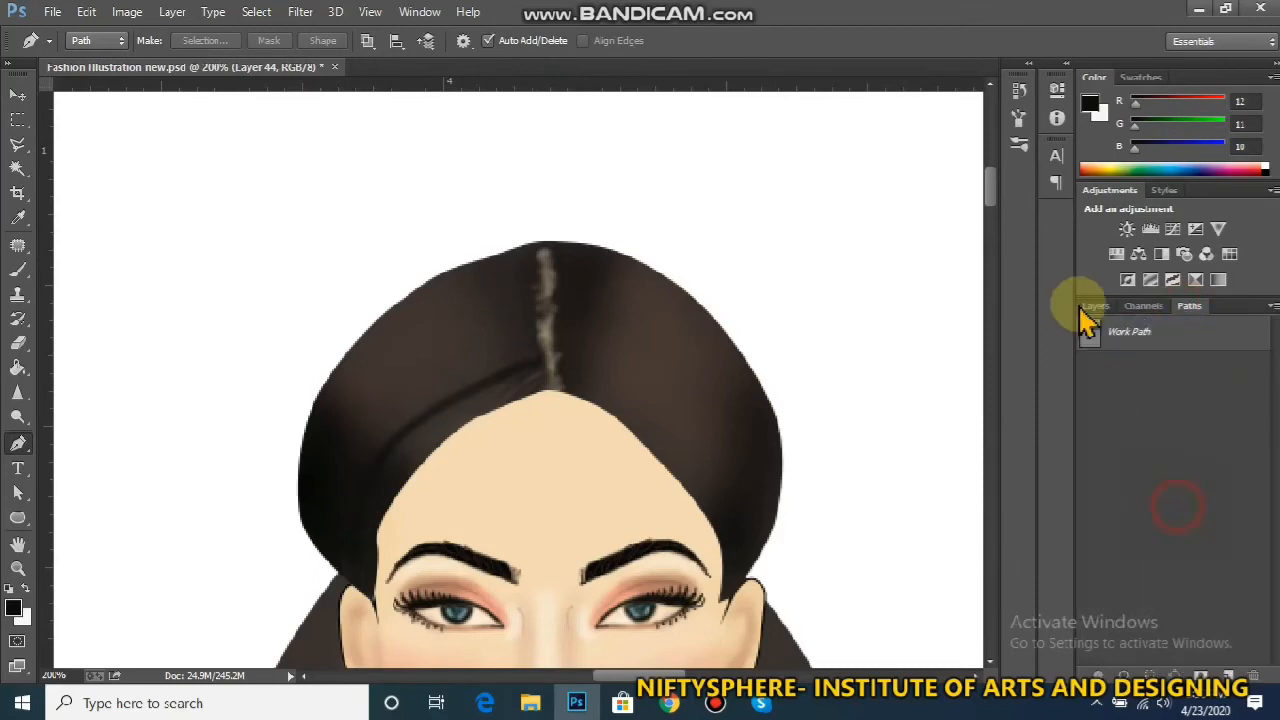
click(1096, 307)
Draw a second curved path from higher on the parting toward the left temple, stroke it with the brush and deselect it
click(536, 317)
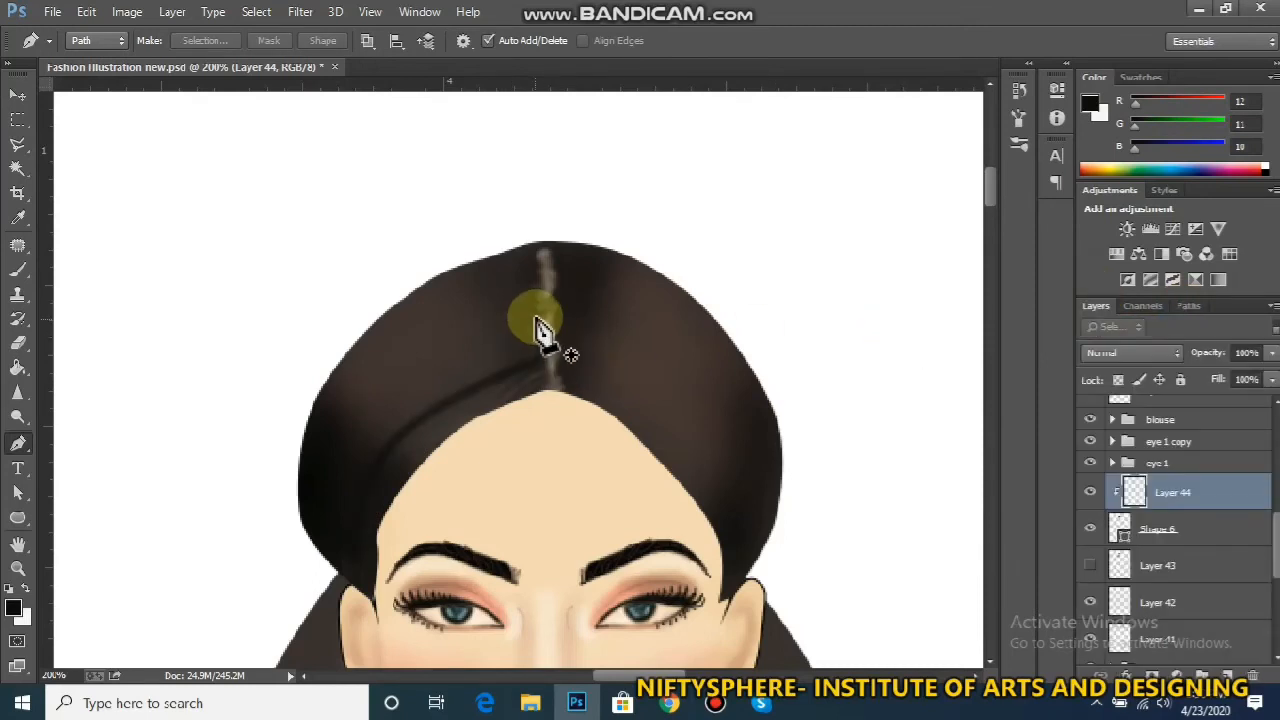
drag(366, 414, 343, 451)
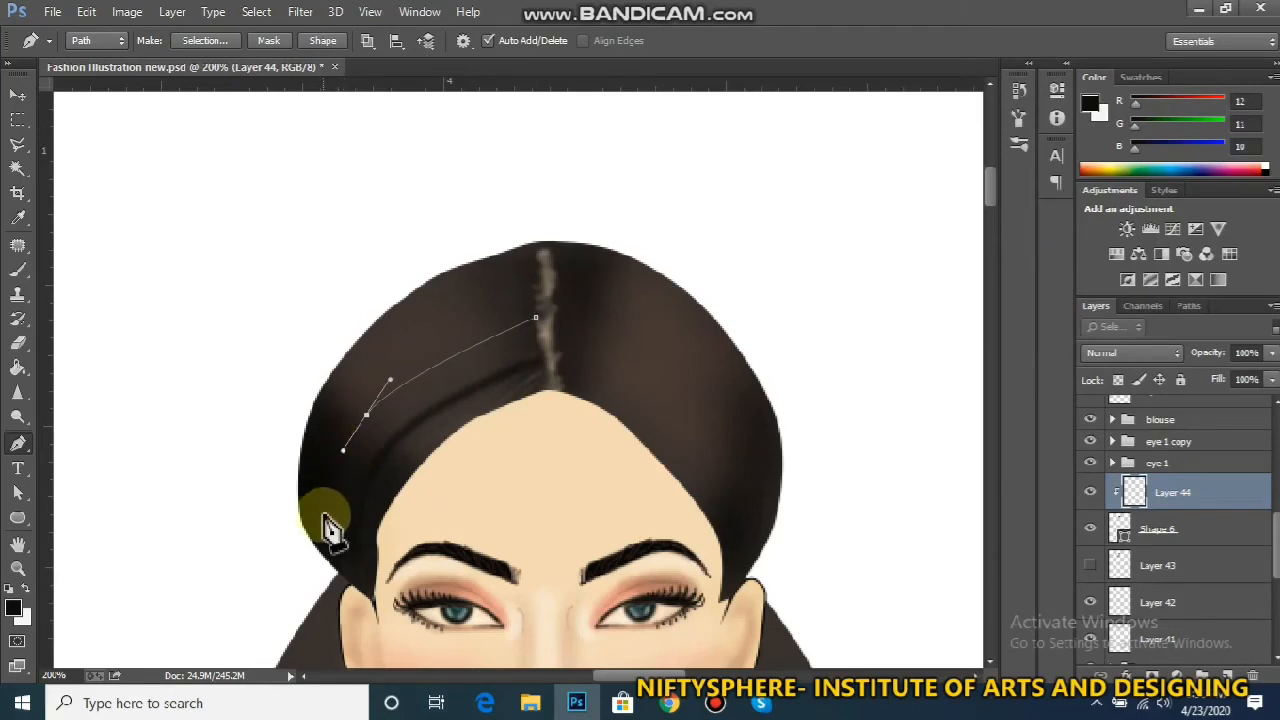
right_click(365, 420)
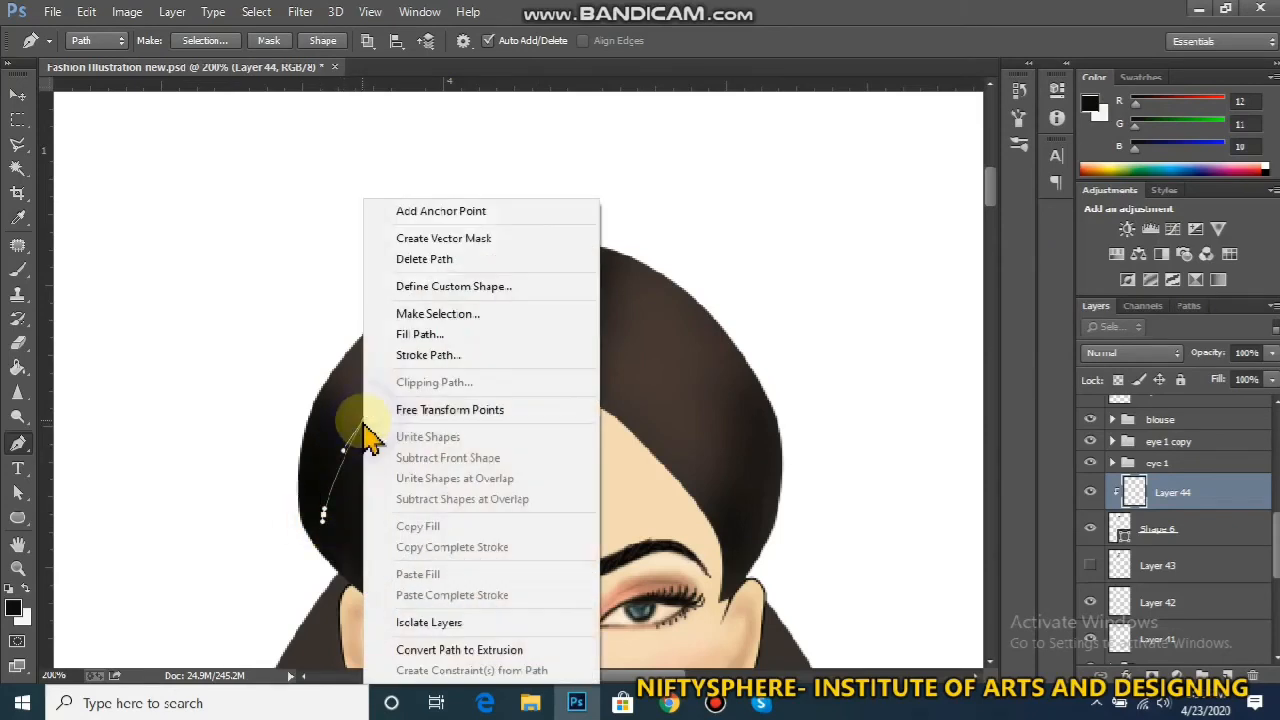
click(430, 356)
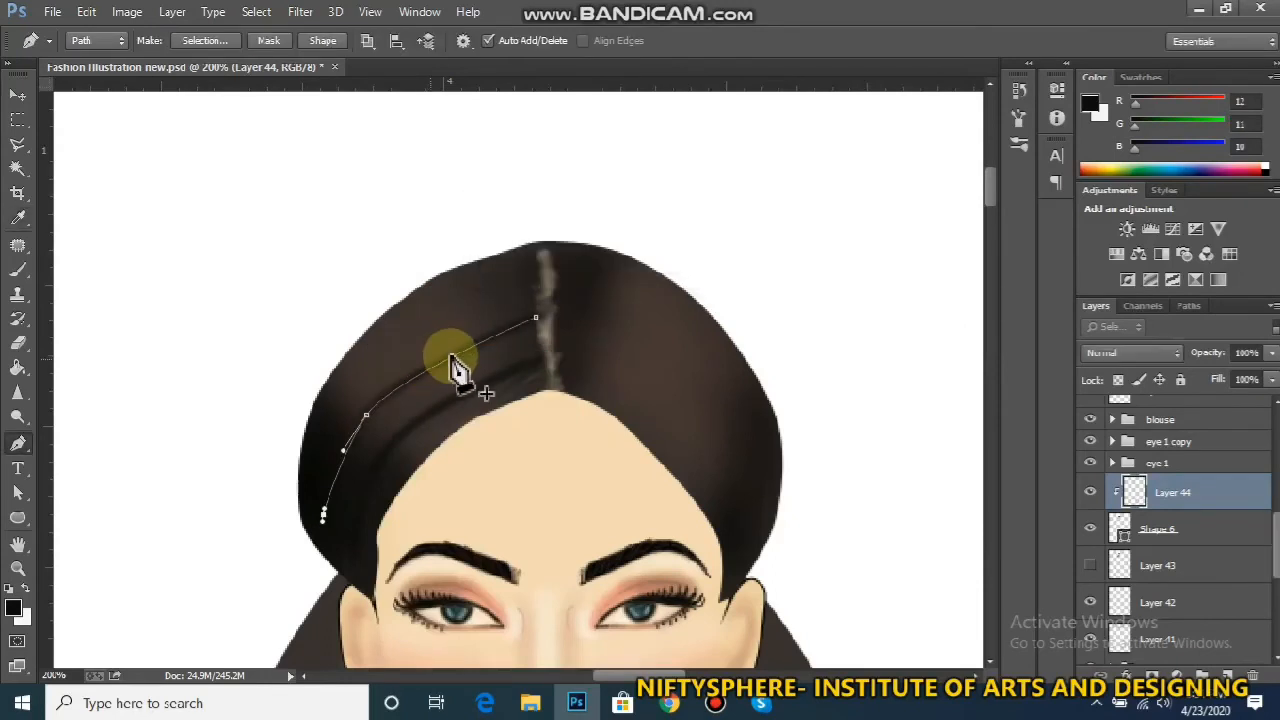
click(1192, 306)
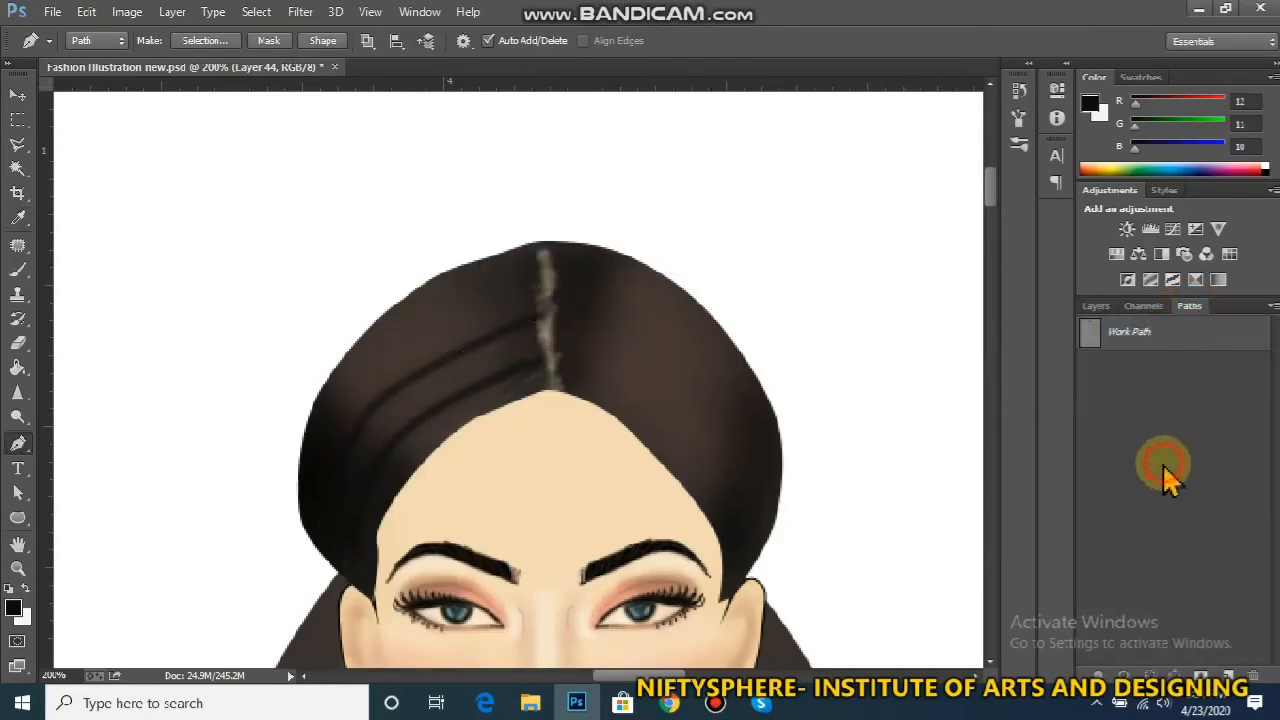
click(1097, 306)
Create a new layer above Layer 44 and clip it to the hair shape
key(ctrl+shift+n)
key(Return)
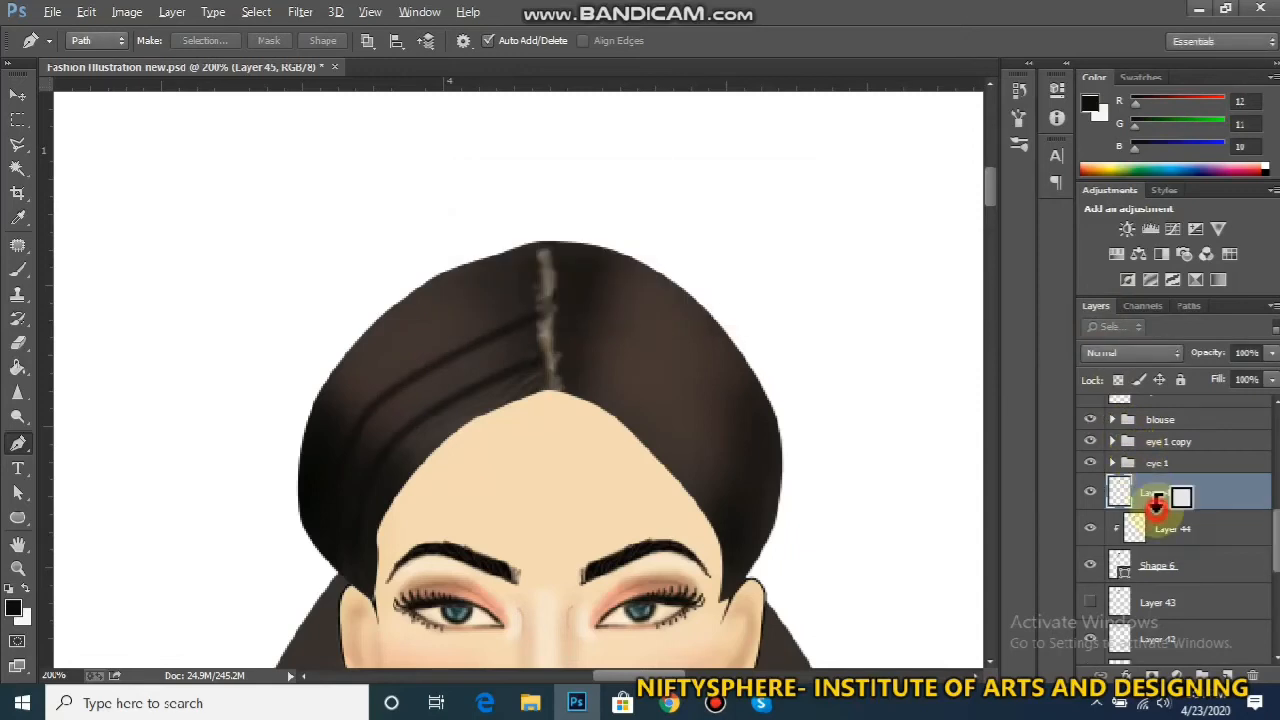
alt+click(1157, 503)
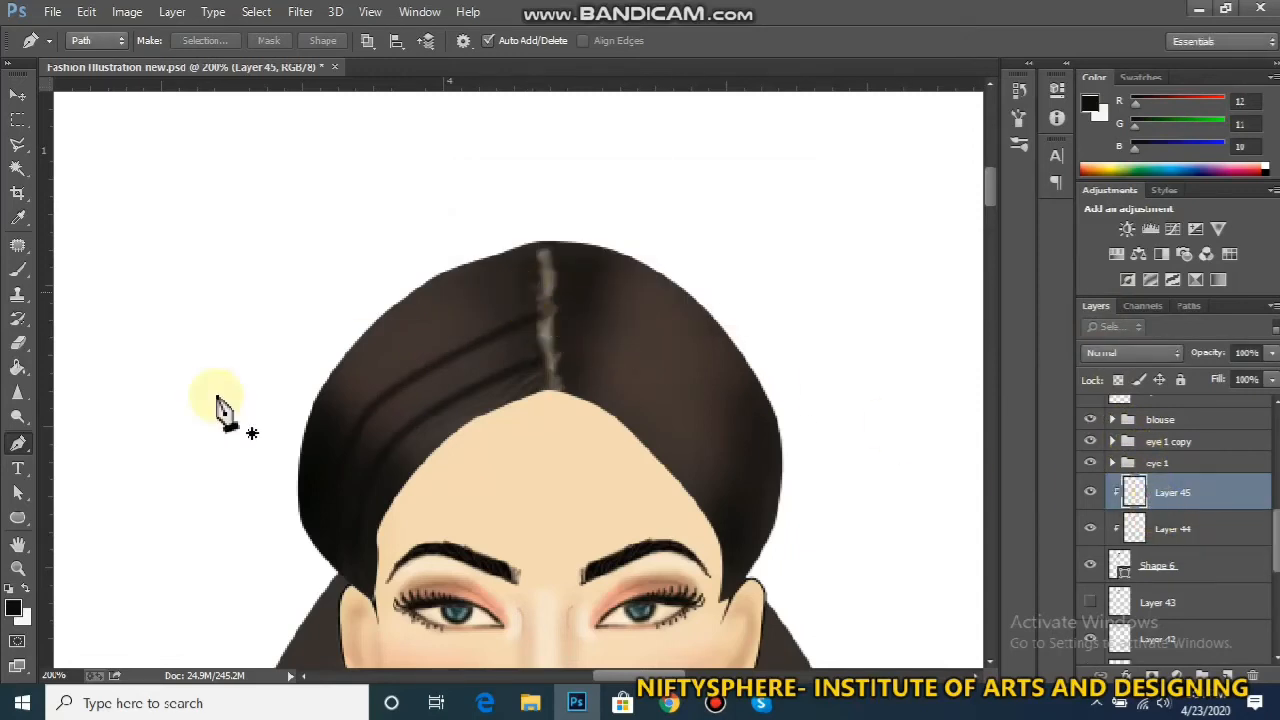
Set the brush size to 3 px and draw a curved open path from the upper parting down the left side of the hair
click(17, 269)
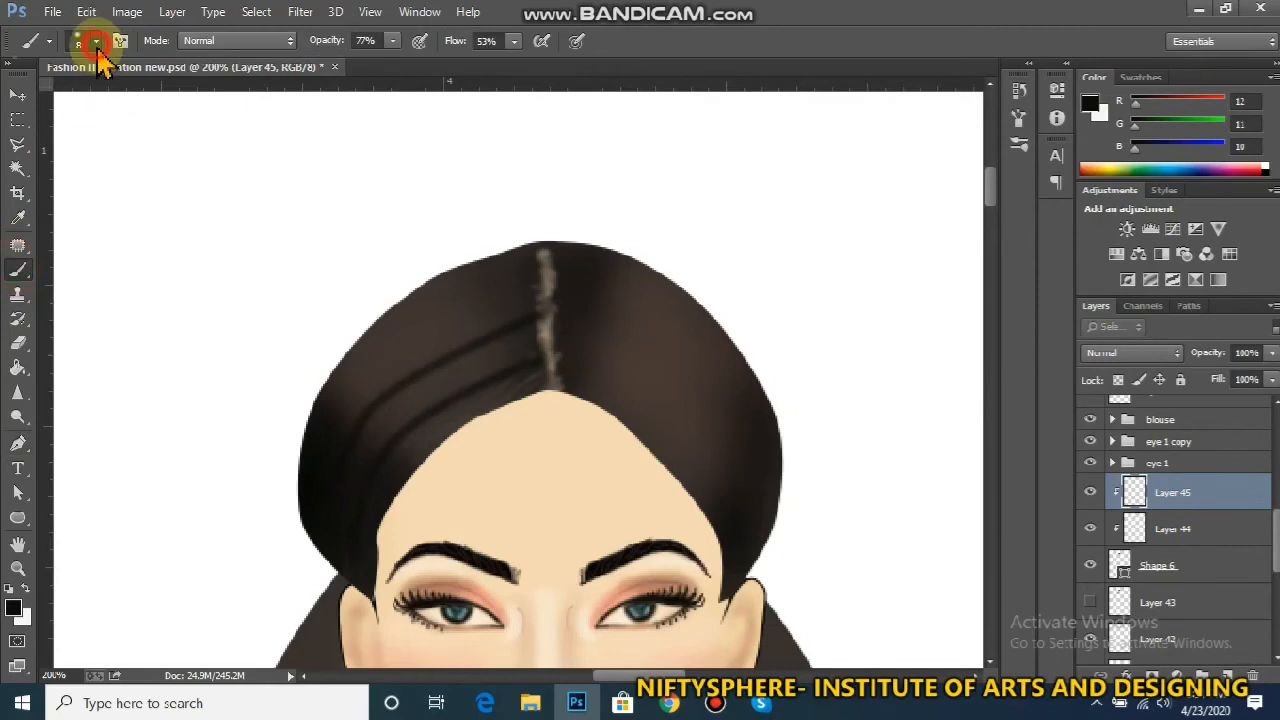
click(97, 43)
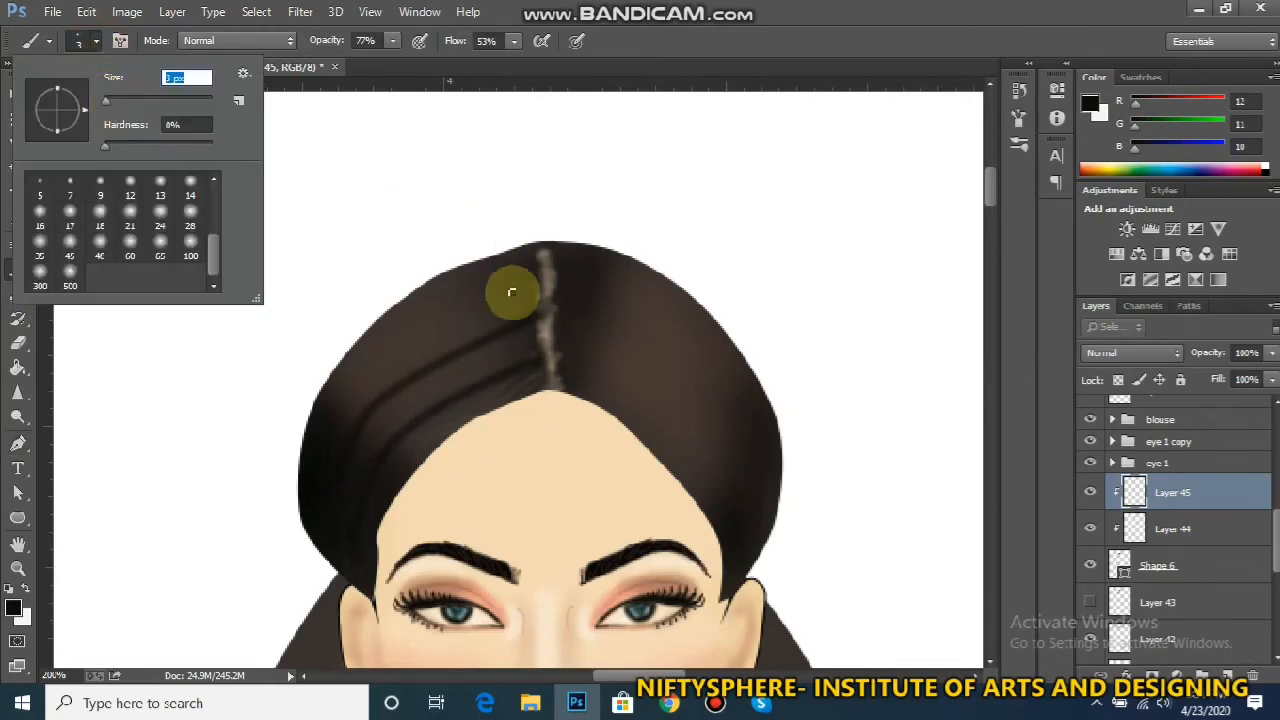
click(17, 443)
click(536, 286)
drag(383, 352, 345, 388)
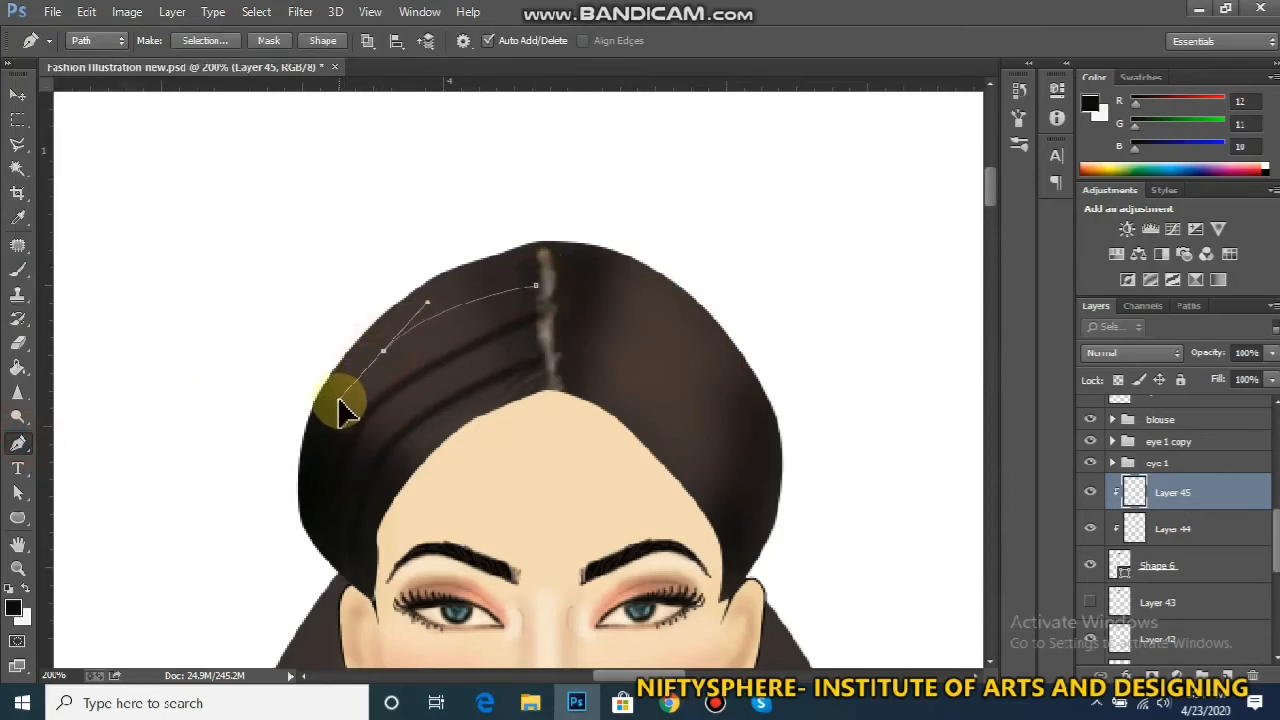
drag(327, 430, 318, 452)
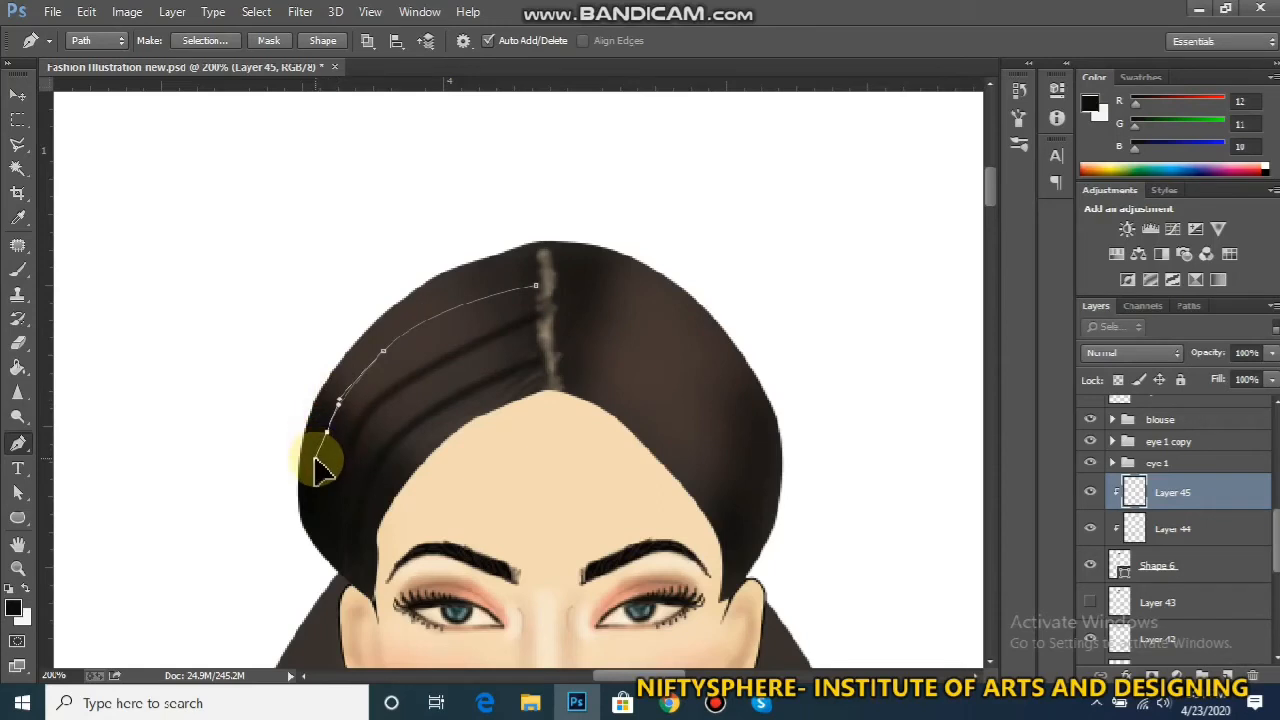
click(313, 462)
Stroke the upper left path with the near-black brush as a hair strand and deselect the work path
right_click(373, 372)
click(414, 371)
key(Return)
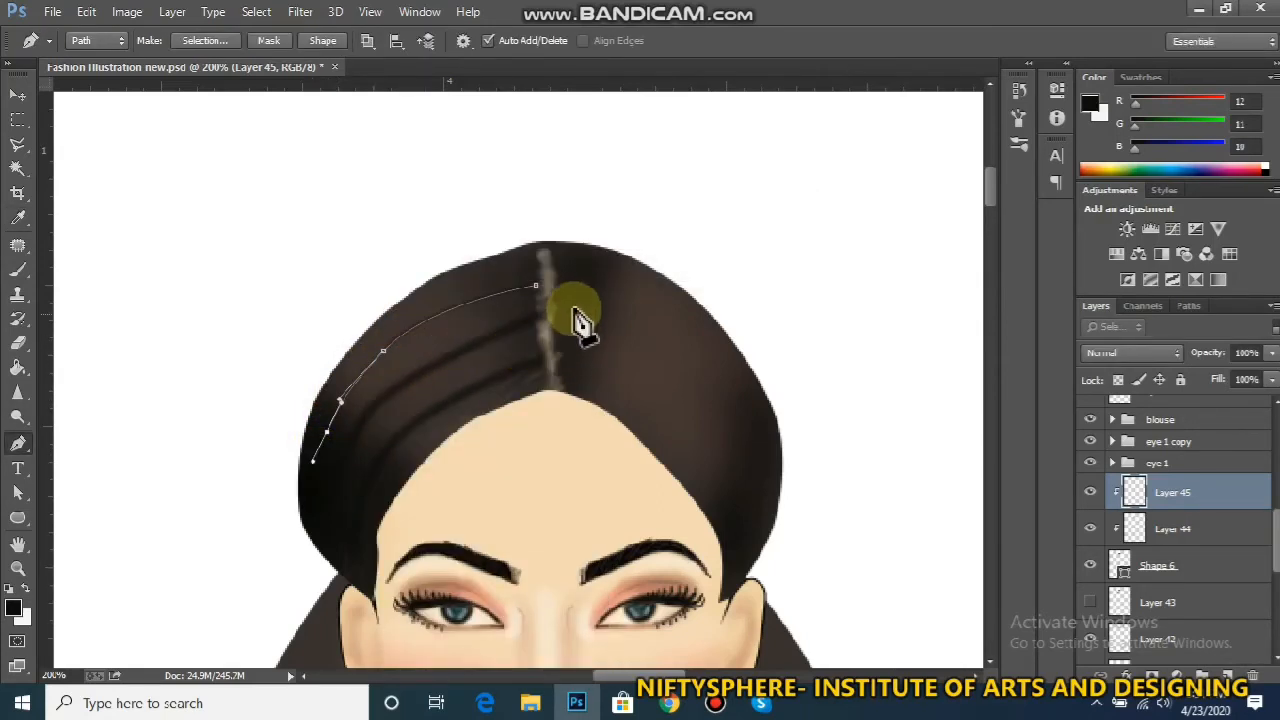
click(1189, 305)
click(1186, 423)
click(1097, 306)
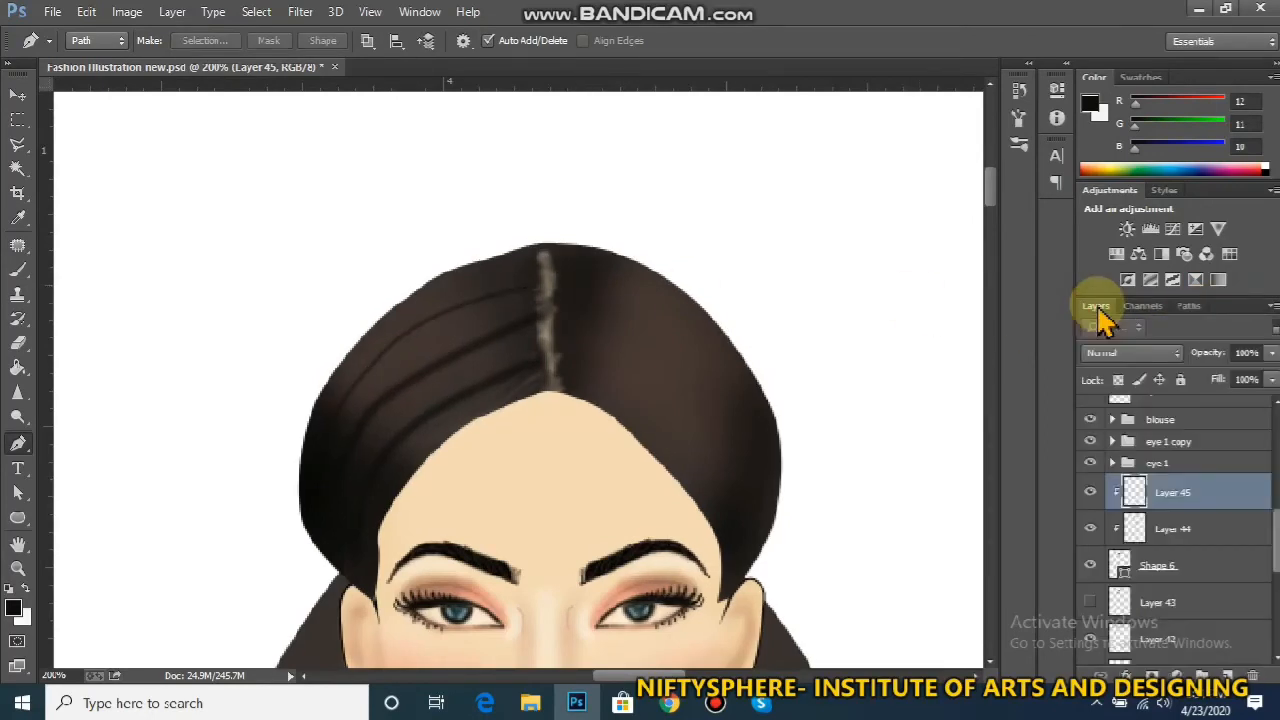
Examine the stroked hair strands in relation to the whole figure
key(ctrl+minus)
key(ctrl+minus)
key(ctrl+minus)
key(ctrl+minus)
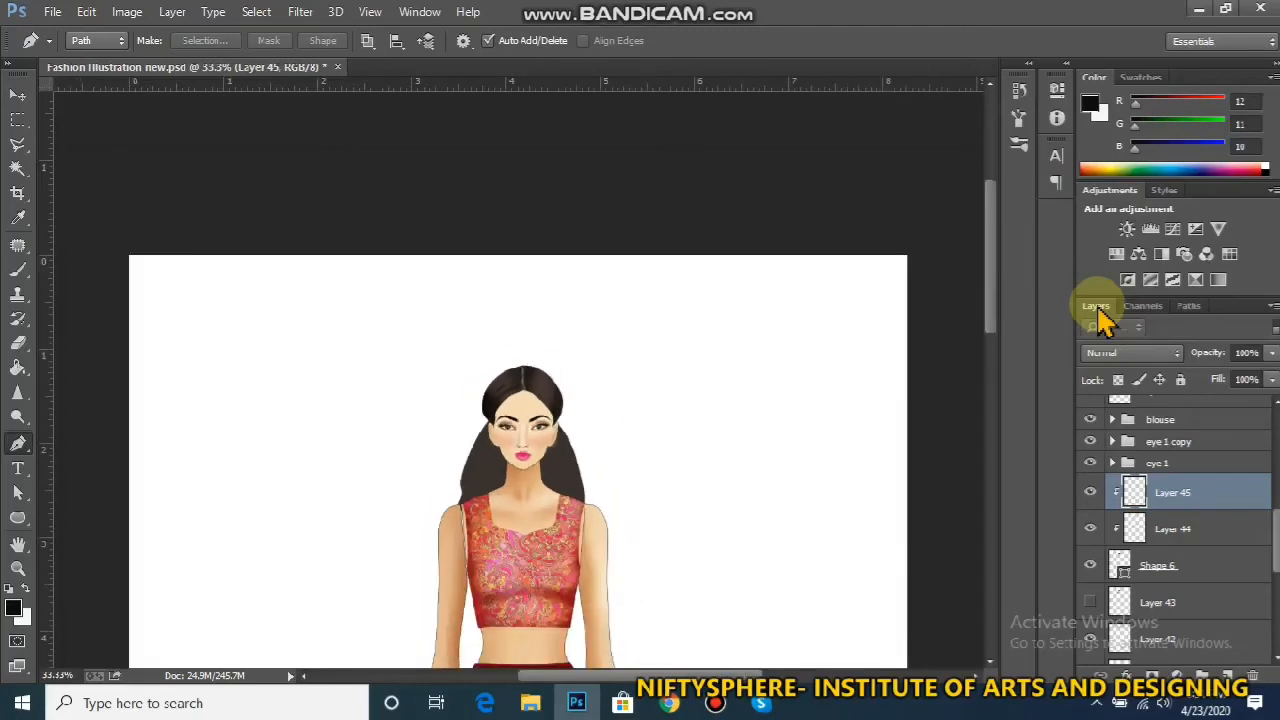
key(ctrl+minus)
key(ctrl+plus)
key(ctrl+plus)
key(ctrl+plus)
key(ctrl+plus)
key(ctrl+plus)
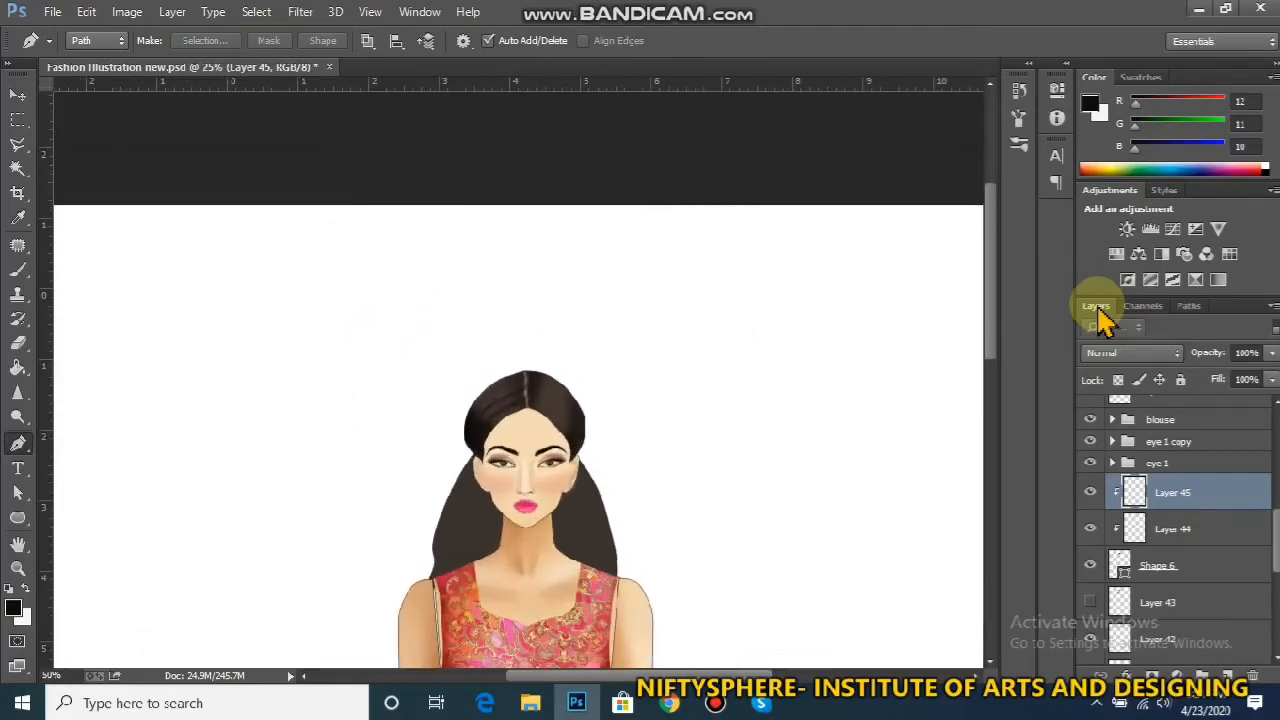
Draw a curved open path from near the top of the parting down the outer right side of the hair
click(576, 409)
click(603, 409)
click(627, 412)
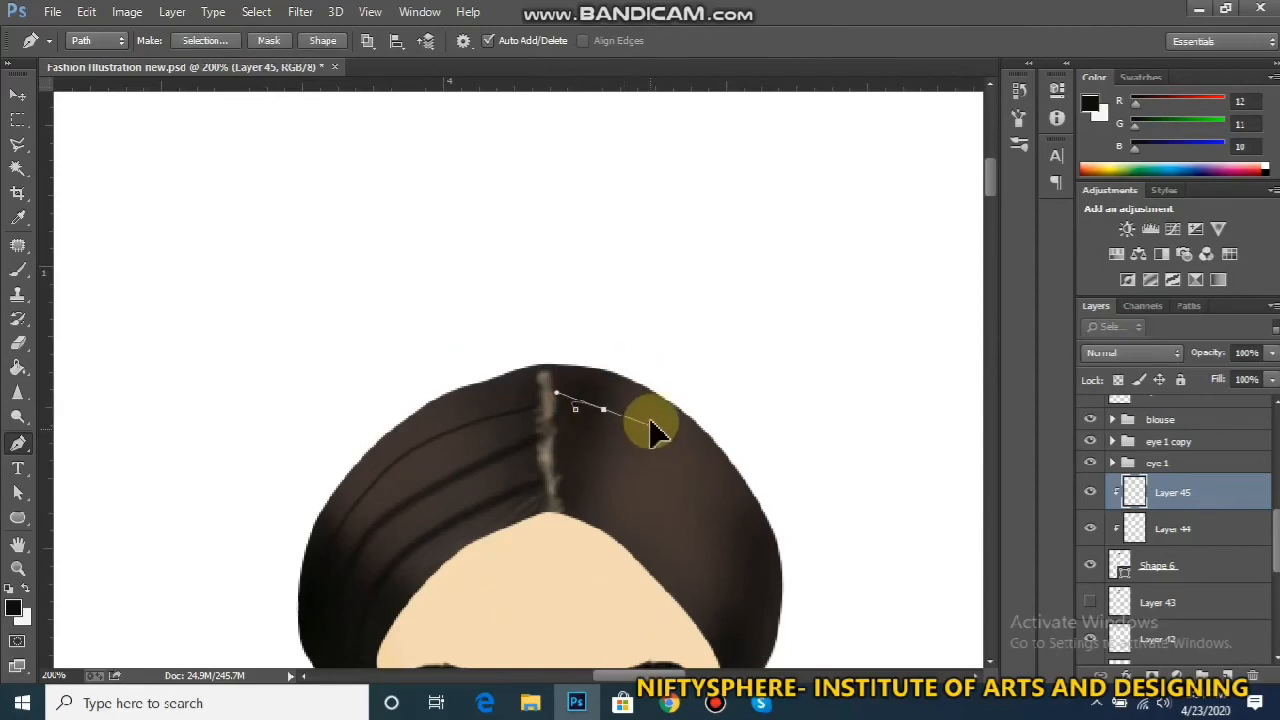
drag(651, 421, 610, 413)
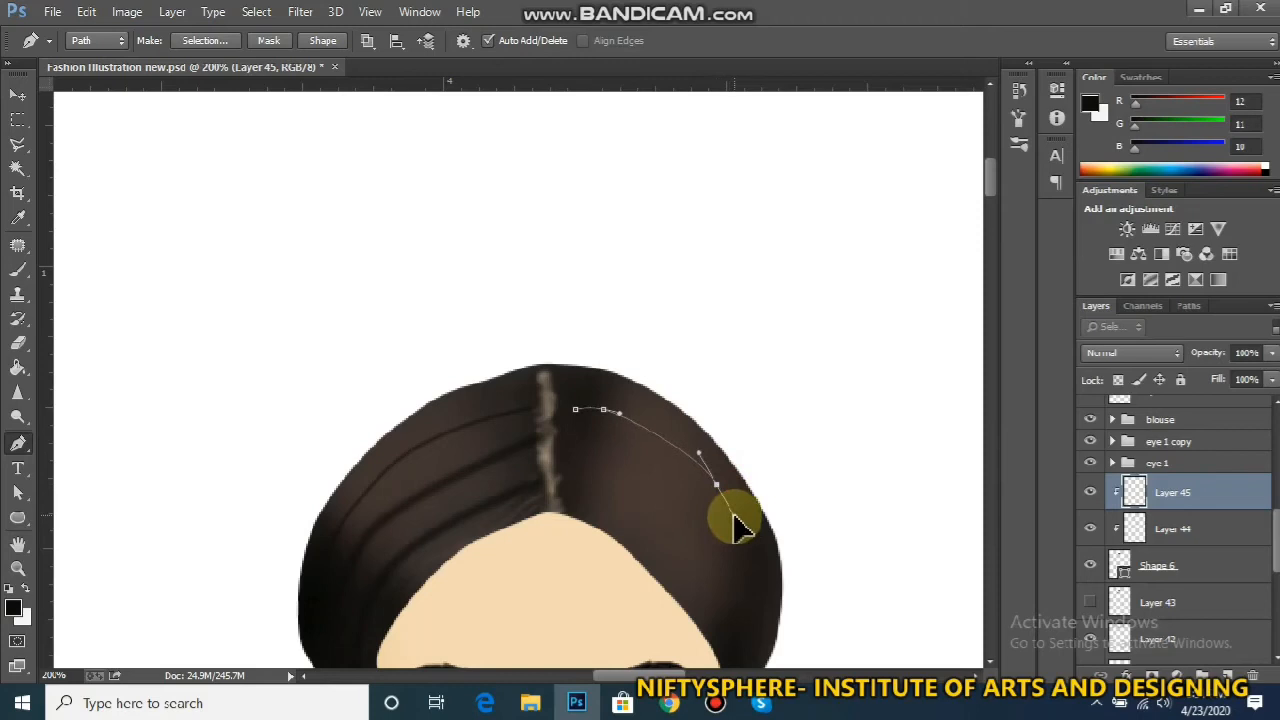
click(765, 602)
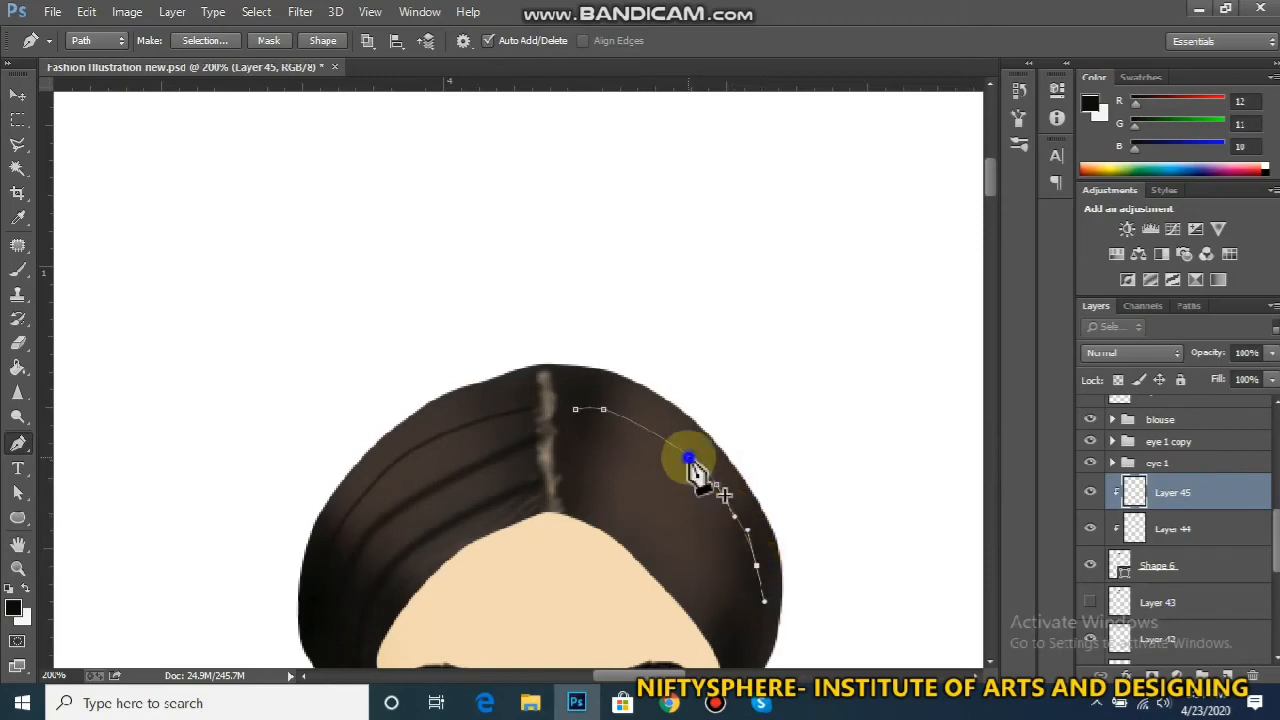
Stroke the outer right path with the near-black brush as a hair strand and deselect the work path
right_click(690, 460)
click(750, 352)
key(Return)
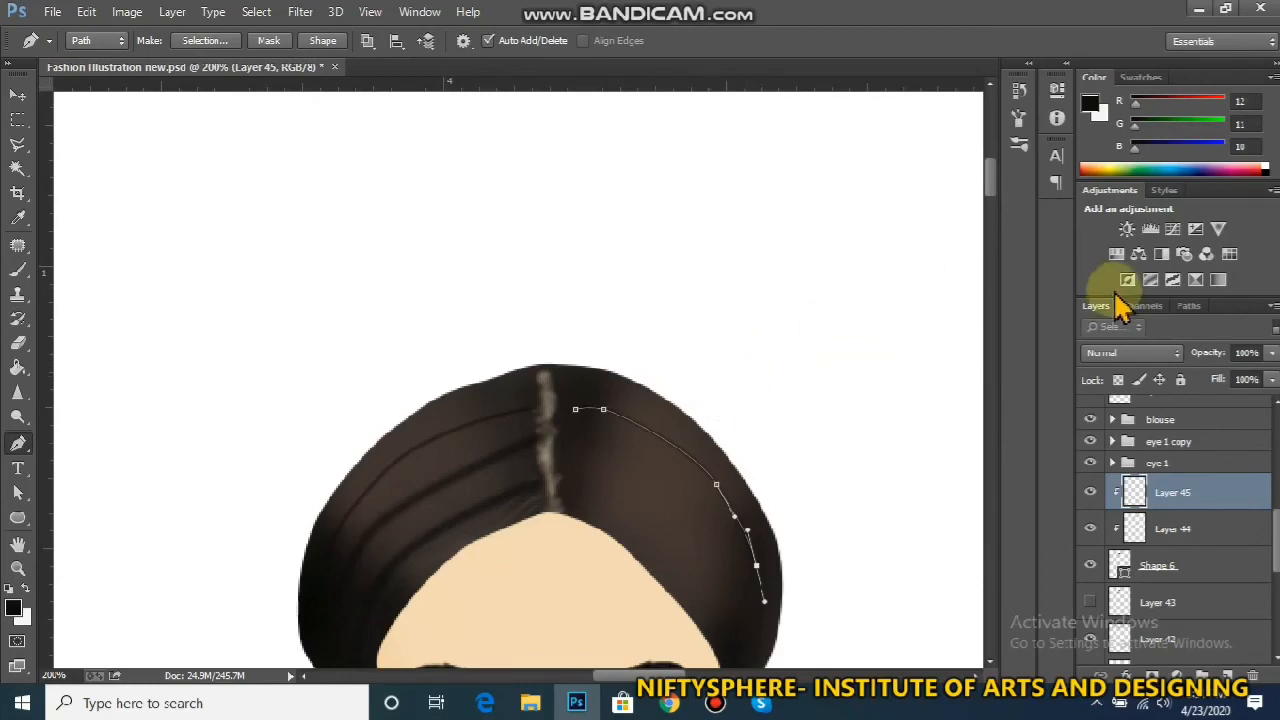
click(1188, 306)
click(1180, 418)
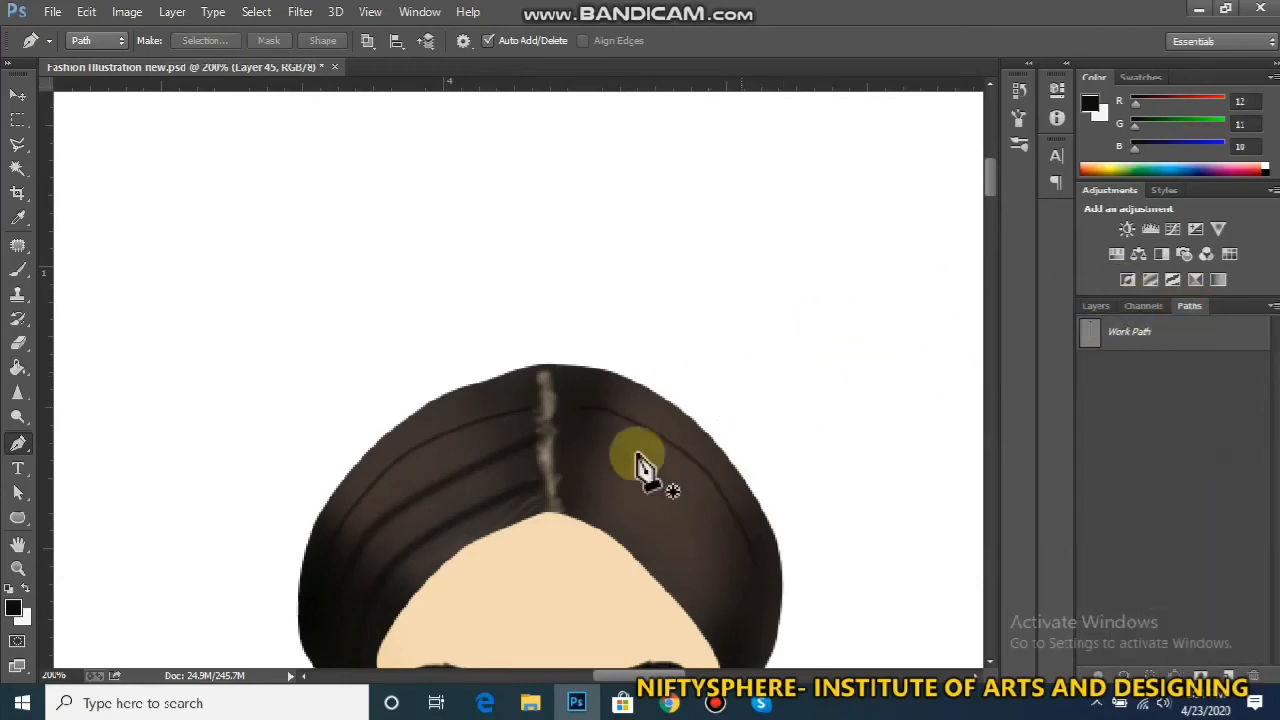
Draw a second curved path just below the first right-hand strand, stroke it with the brush and deselect it
click(575, 437)
drag(622, 449, 727, 538)
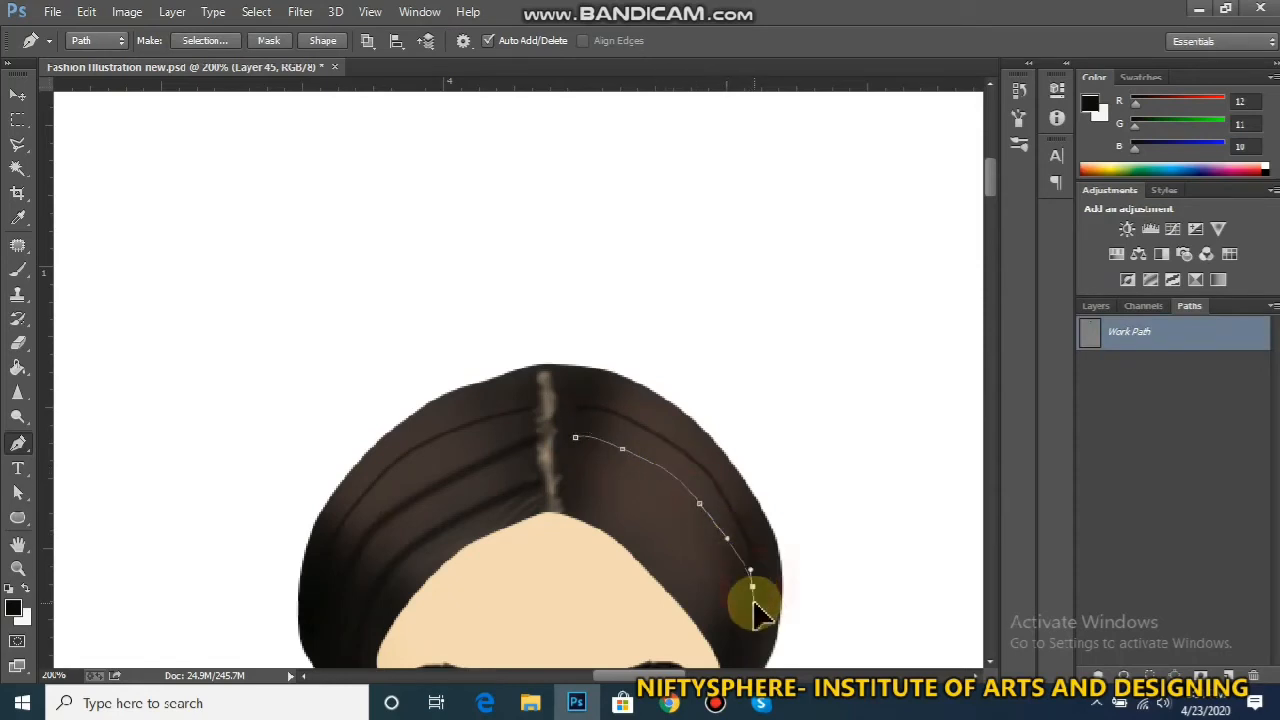
right_click(750, 580)
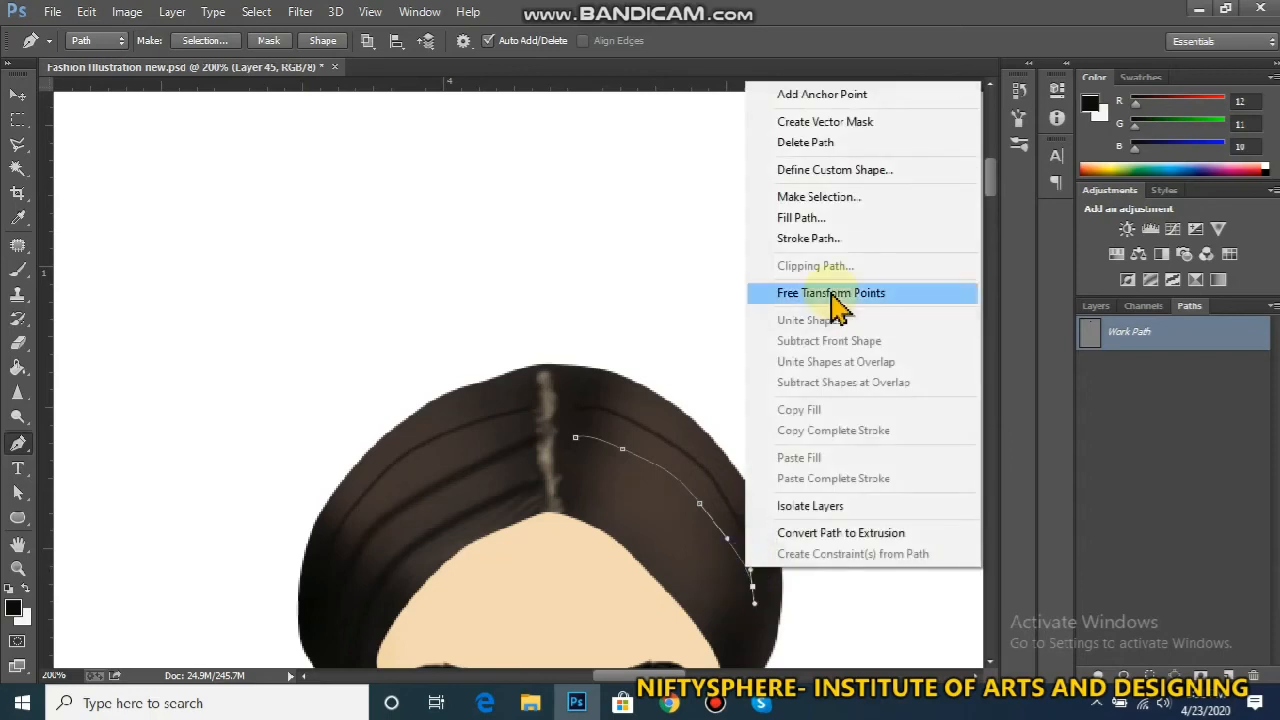
click(835, 238)
key(Return)
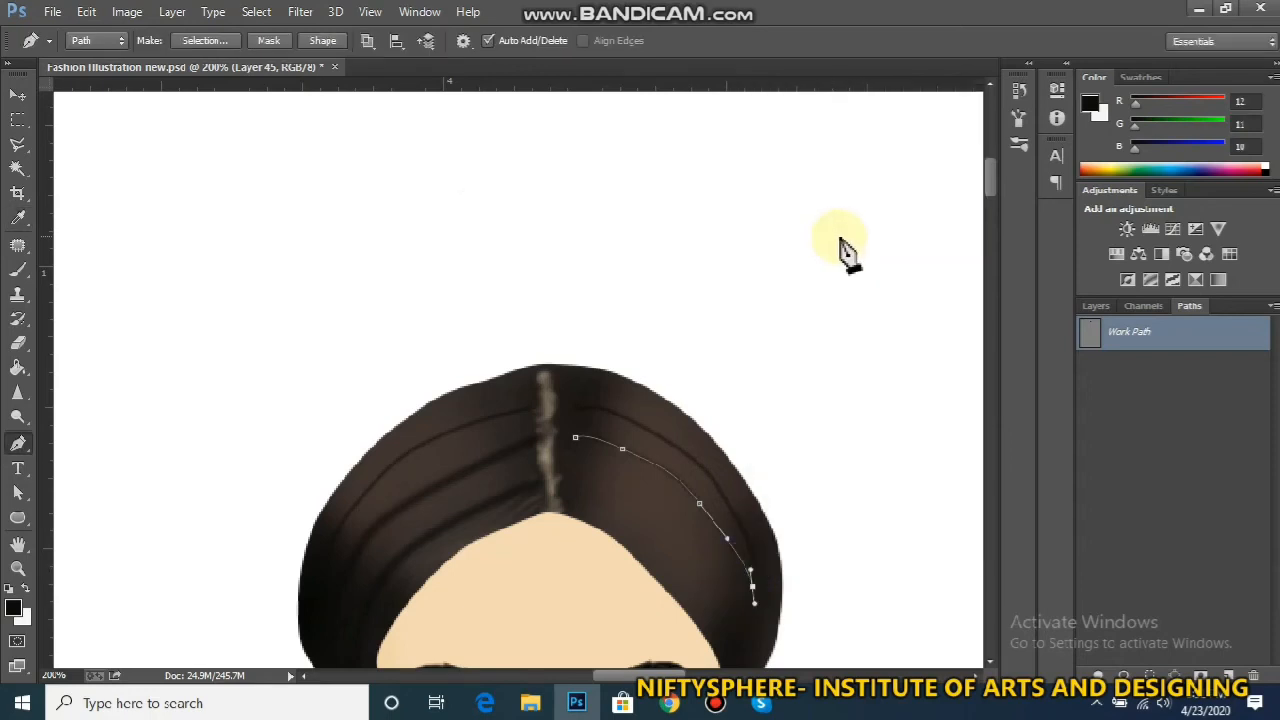
click(1148, 425)
Draw a third curved path from the lower parting down the right side of the hair, stroke it with the brush and deselect it
click(579, 475)
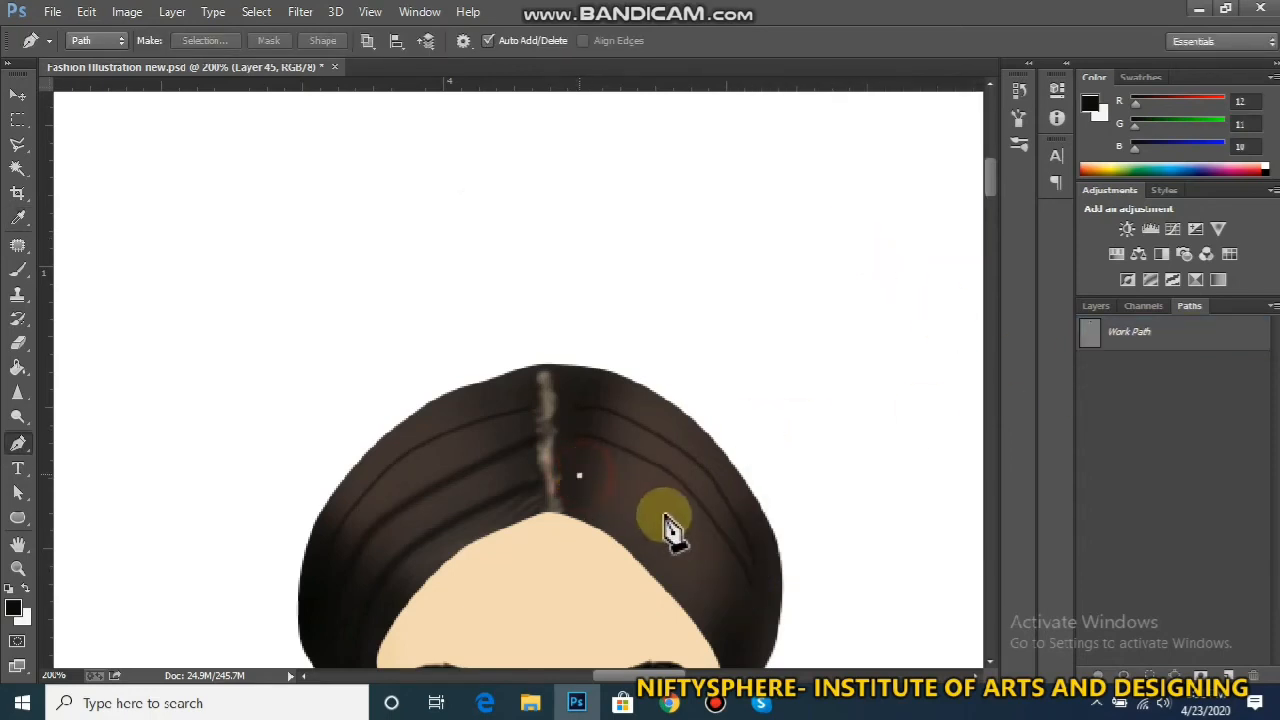
drag(667, 510, 705, 550)
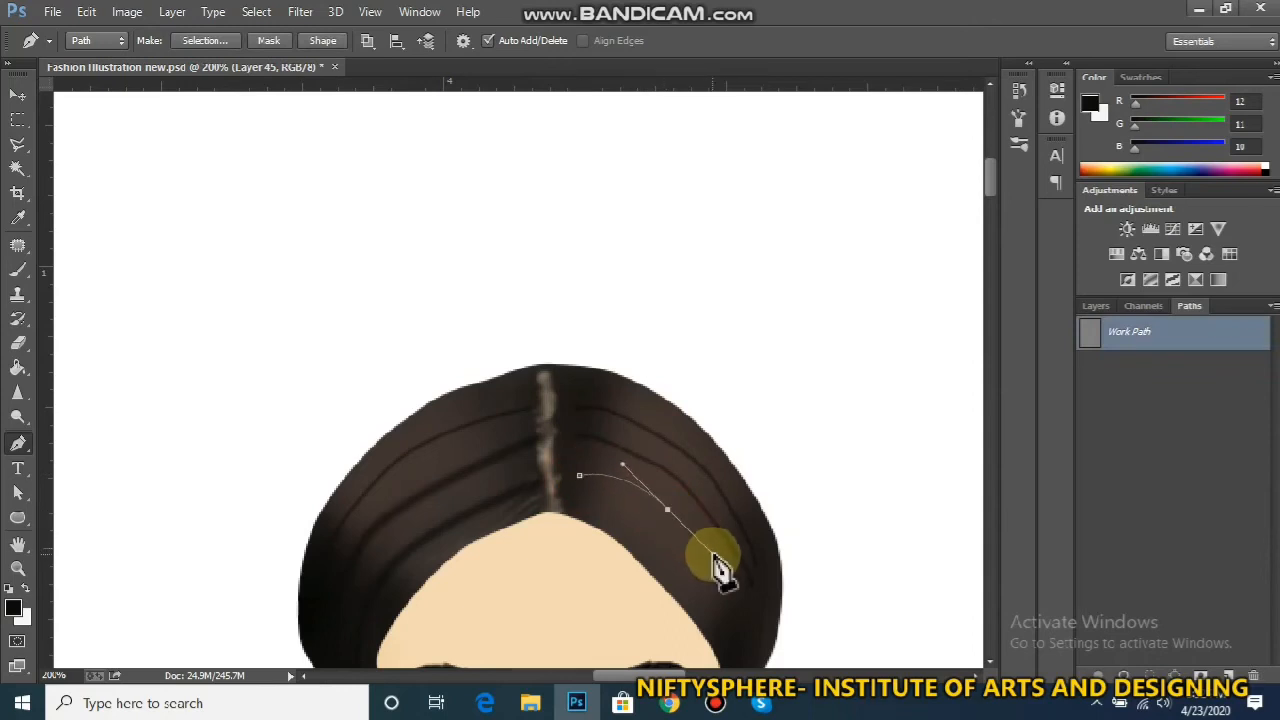
right_click(726, 585)
click(826, 236)
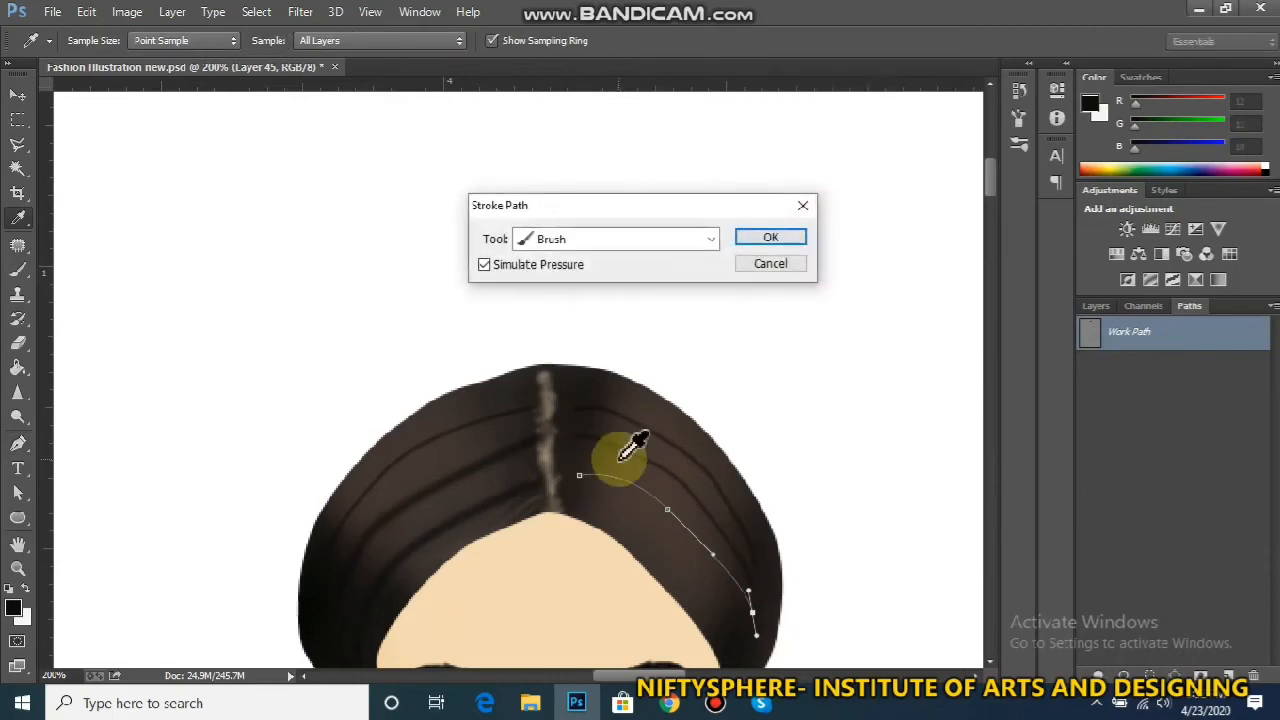
key(Return)
click(577, 505)
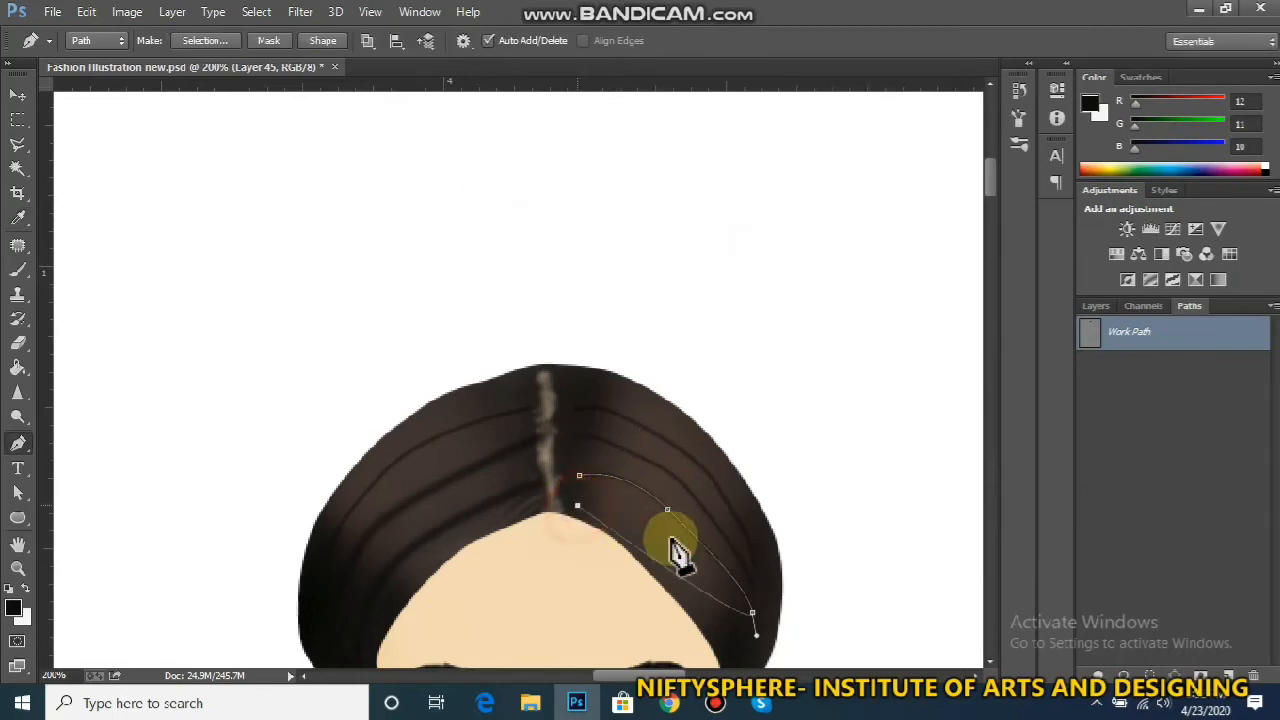
click(1143, 530)
Draw a fourth curved path close to the right hairline above the forehead, stroke it with the brush and deselect it
click(582, 507)
drag(671, 549, 711, 594)
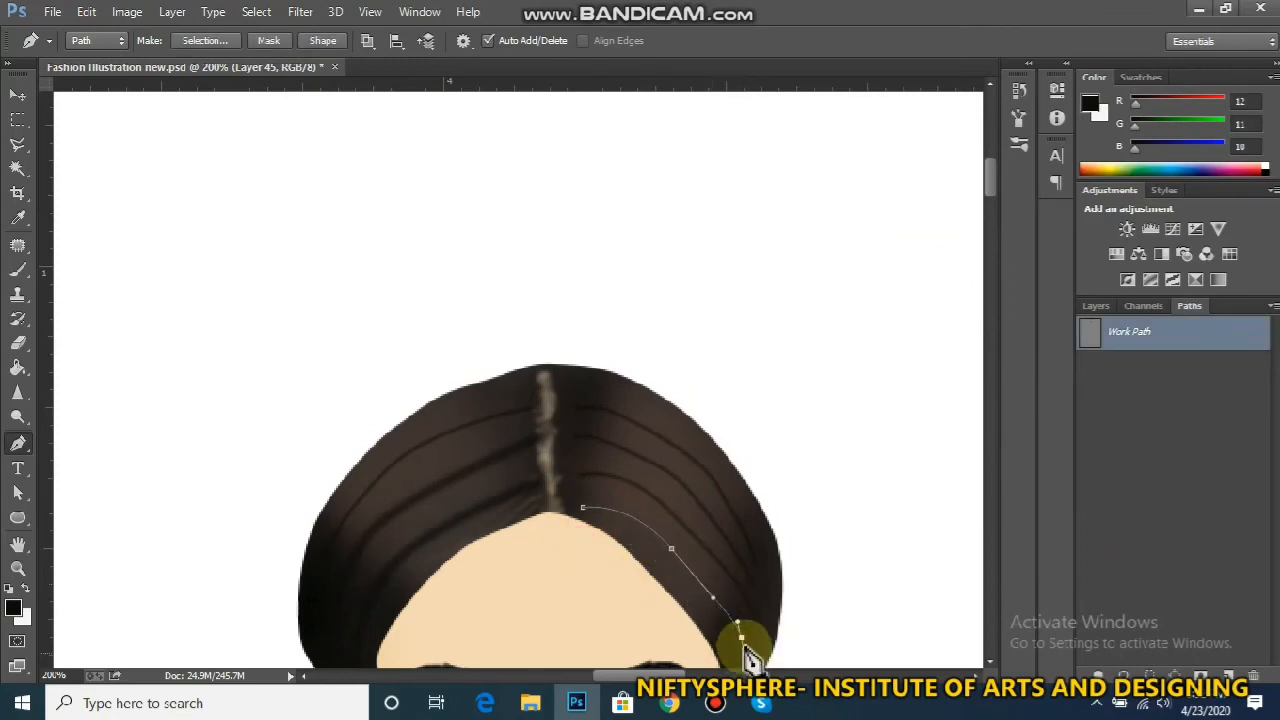
right_click(709, 600)
click(771, 263)
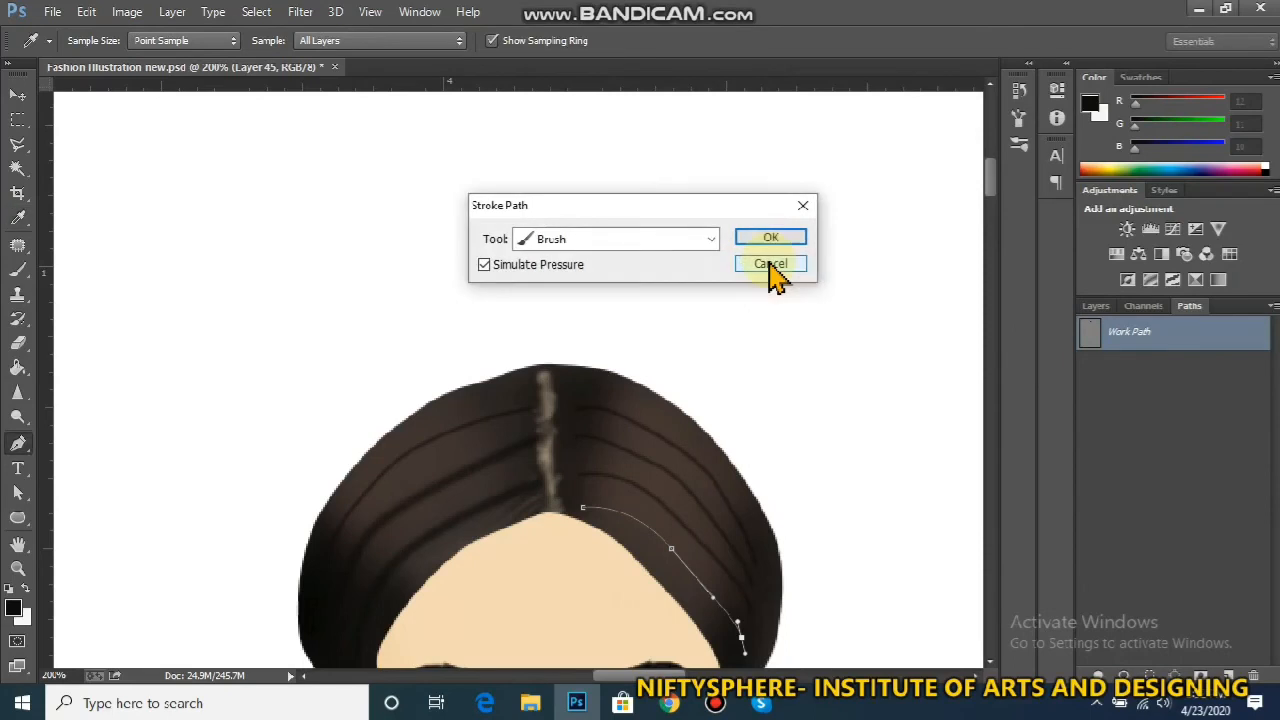
click(771, 263)
key(ctrl+minus)
key(ctrl+minus)
key(ctrl+minus)
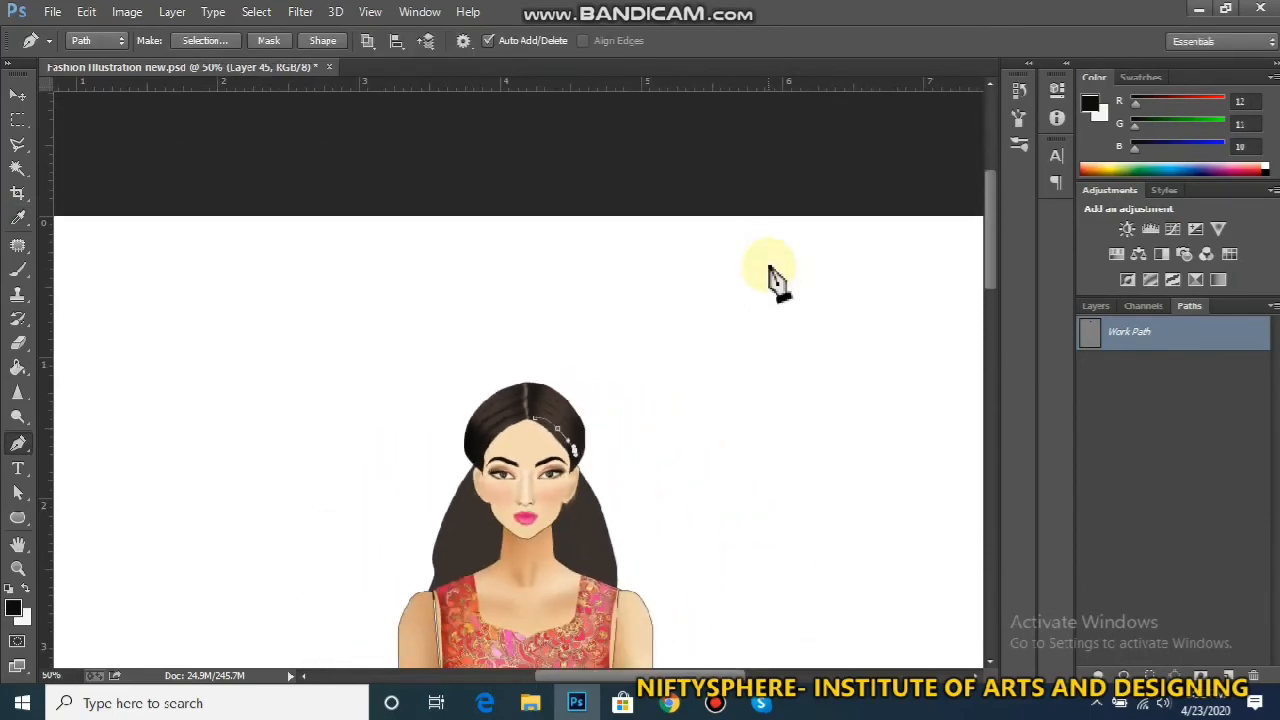
click(1213, 484)
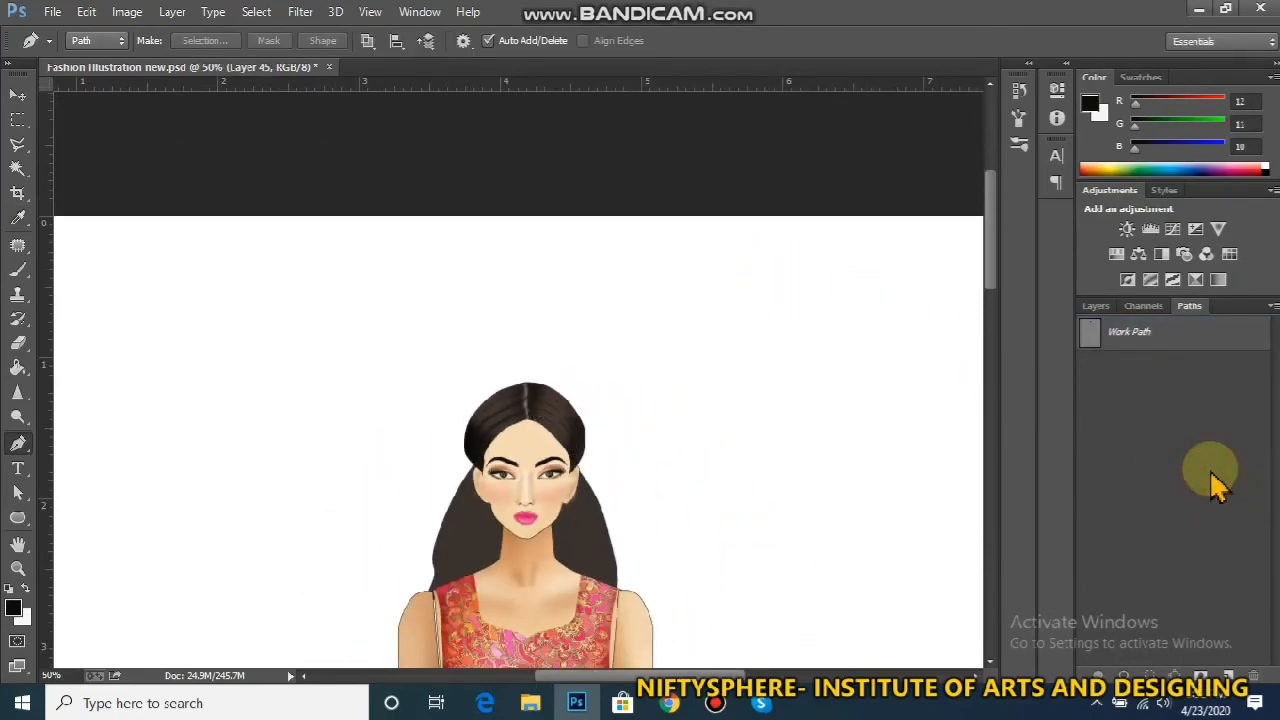
right_click(1213, 484)
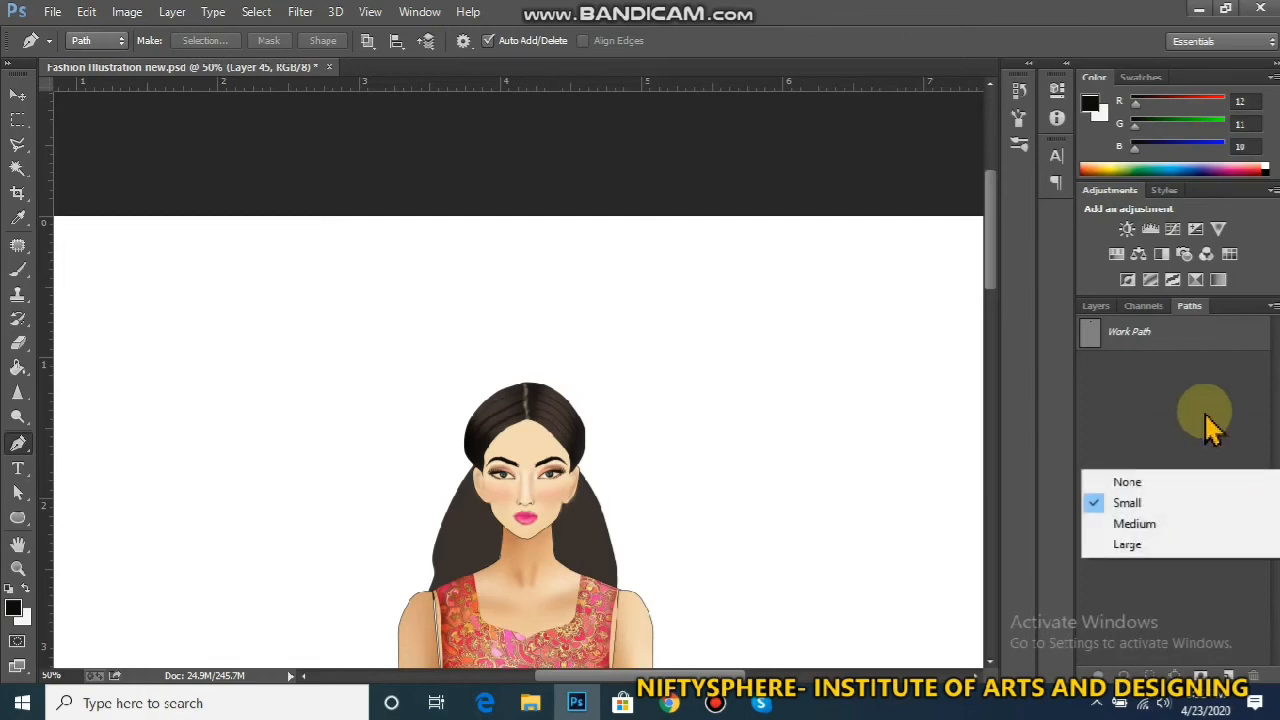
click(1213, 425)
Set the foreground colour to a muted brown with RGB 117, 93, 86
click(14, 608)
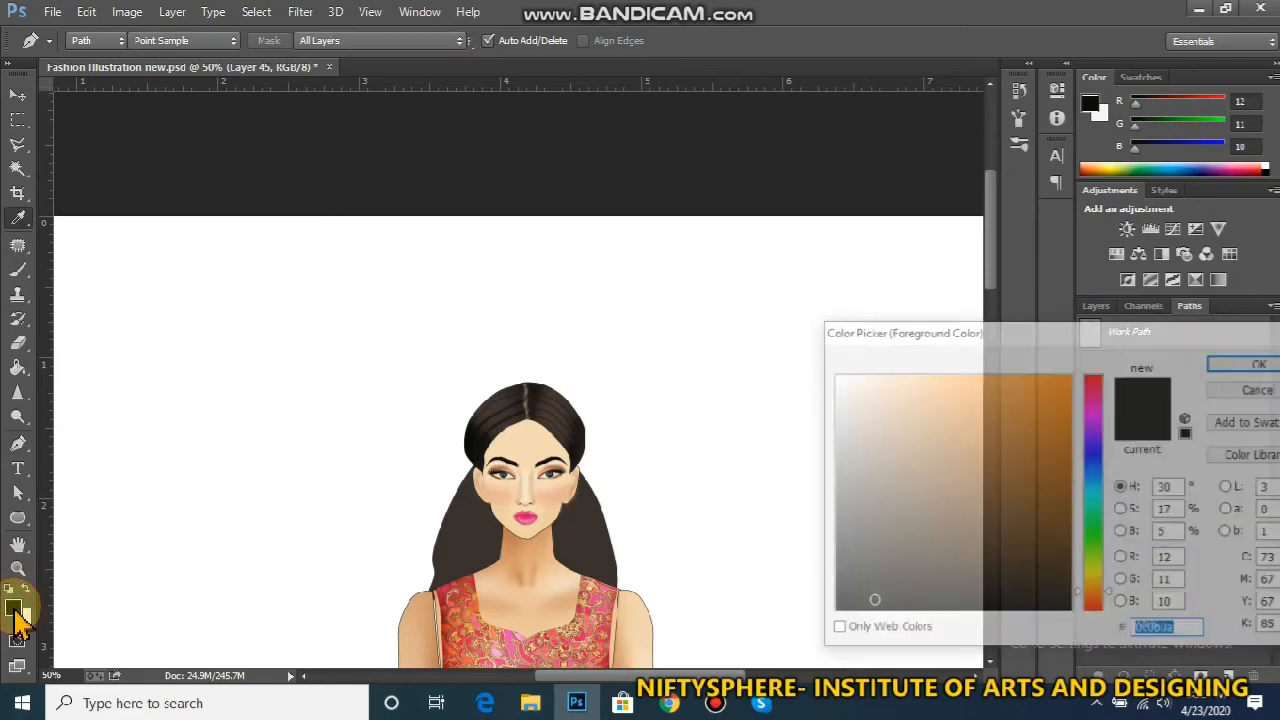
drag(475, 520, 894, 473)
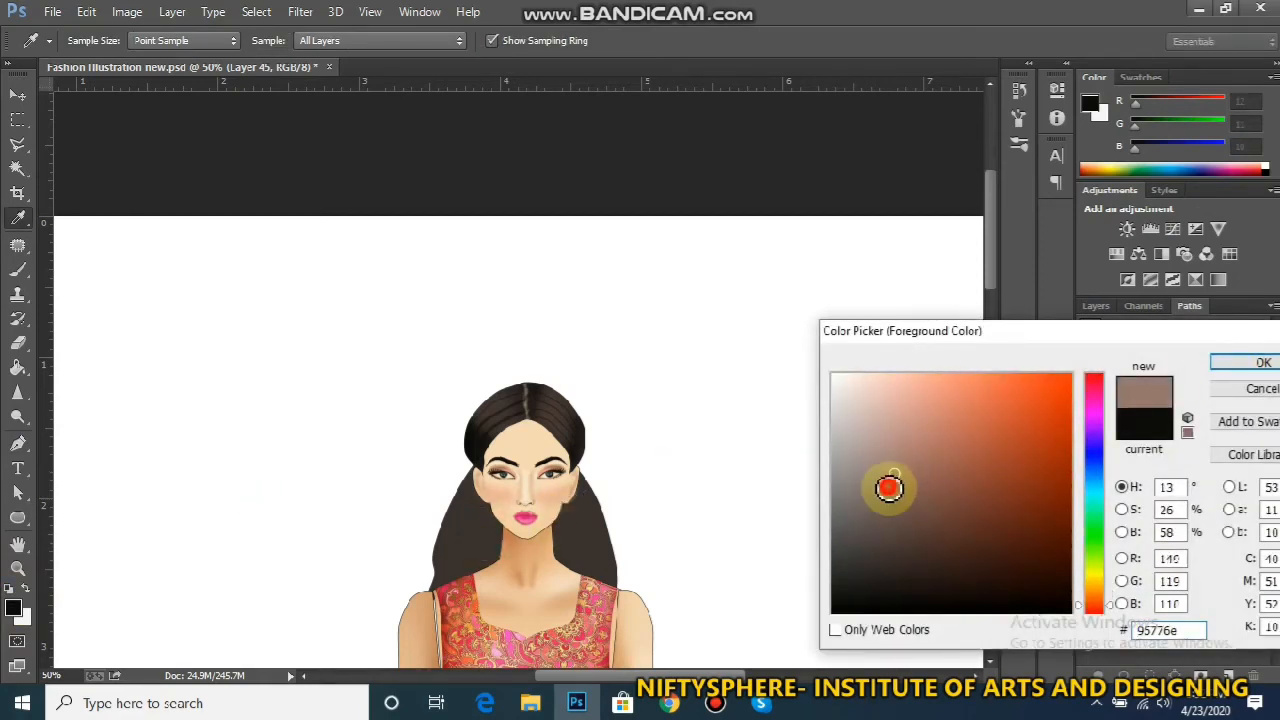
click(894, 503)
click(1252, 365)
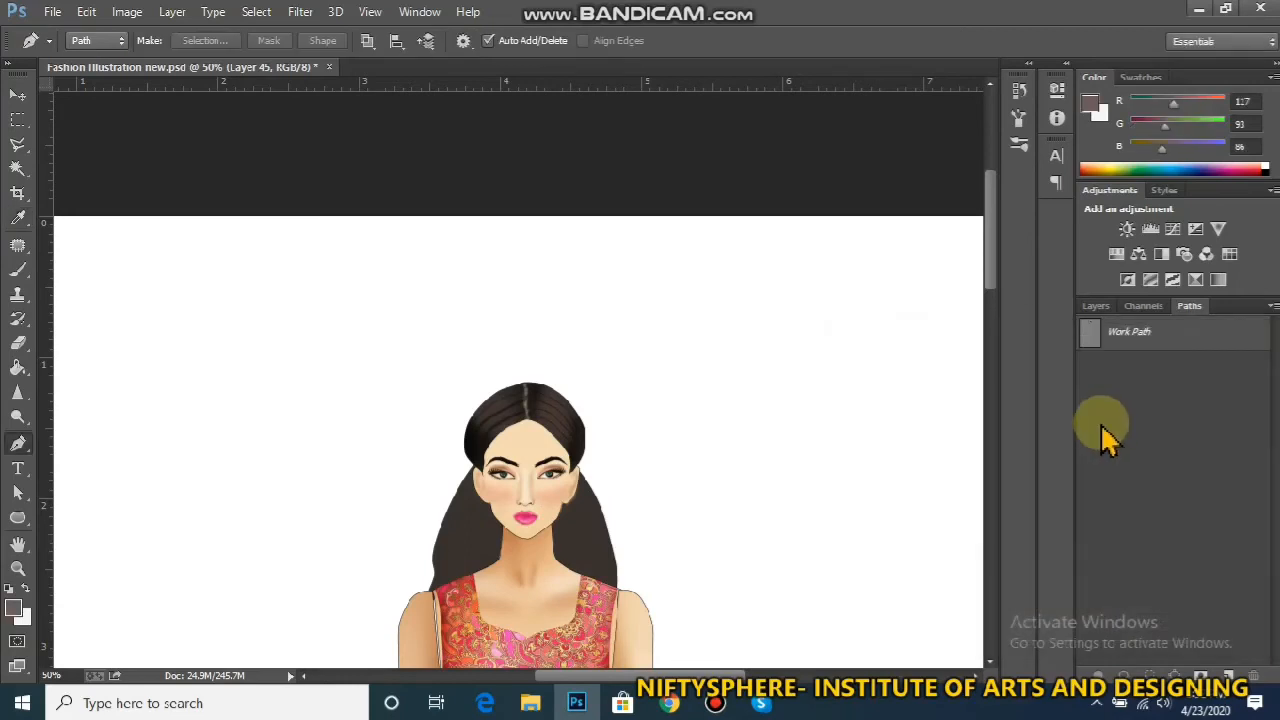
Set the brush size to 1 px for fine brown strands on the hair
key(ctrl+plus)
key(ctrl+plus)
key(ctrl+plus)
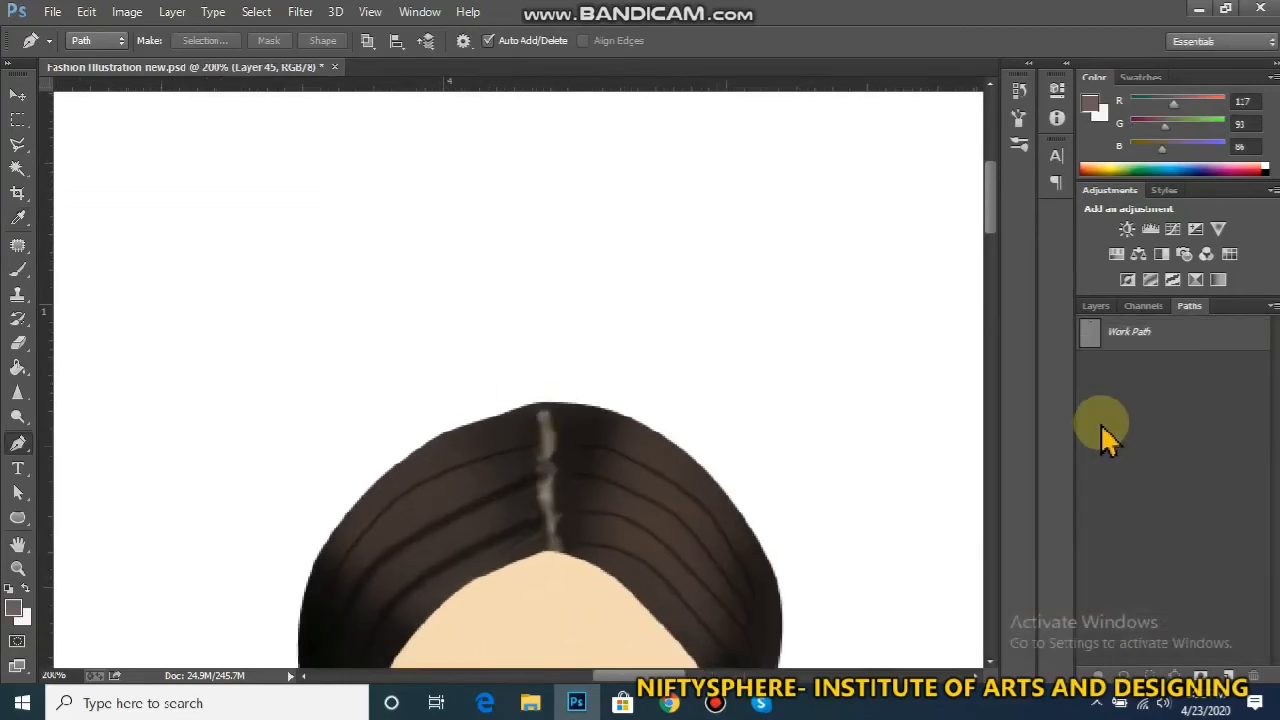
click(18, 270)
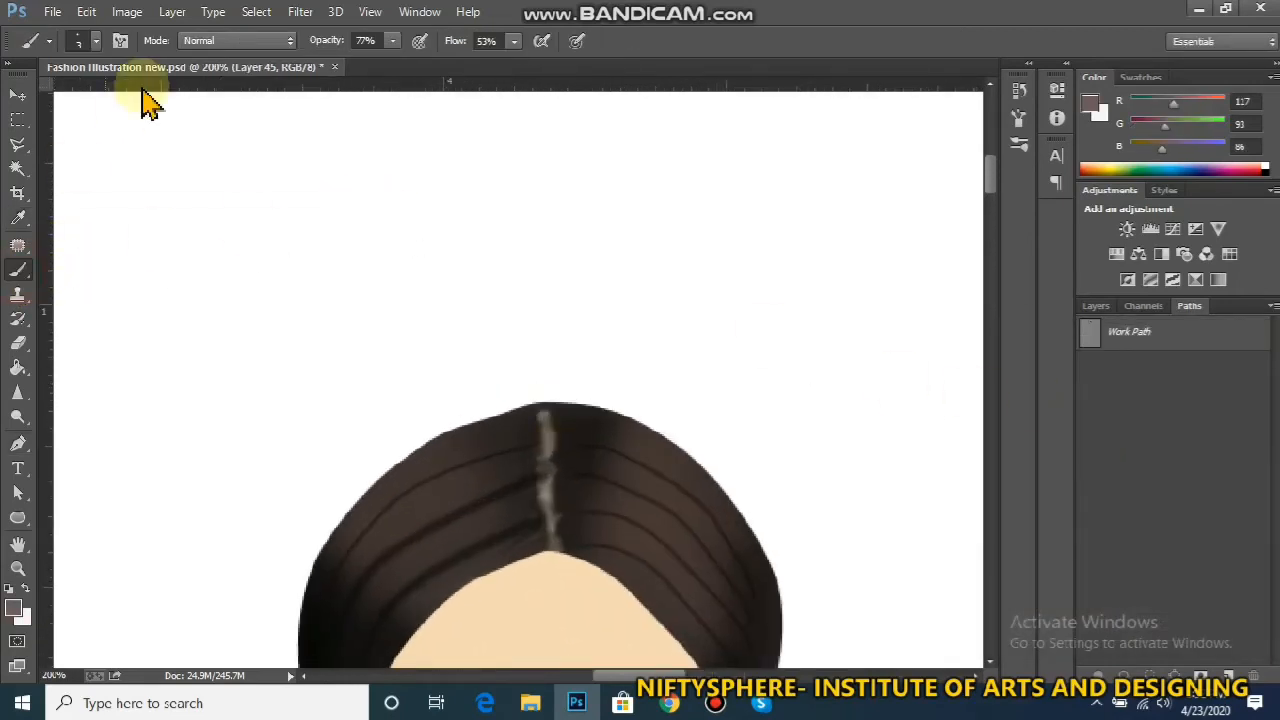
click(88, 40)
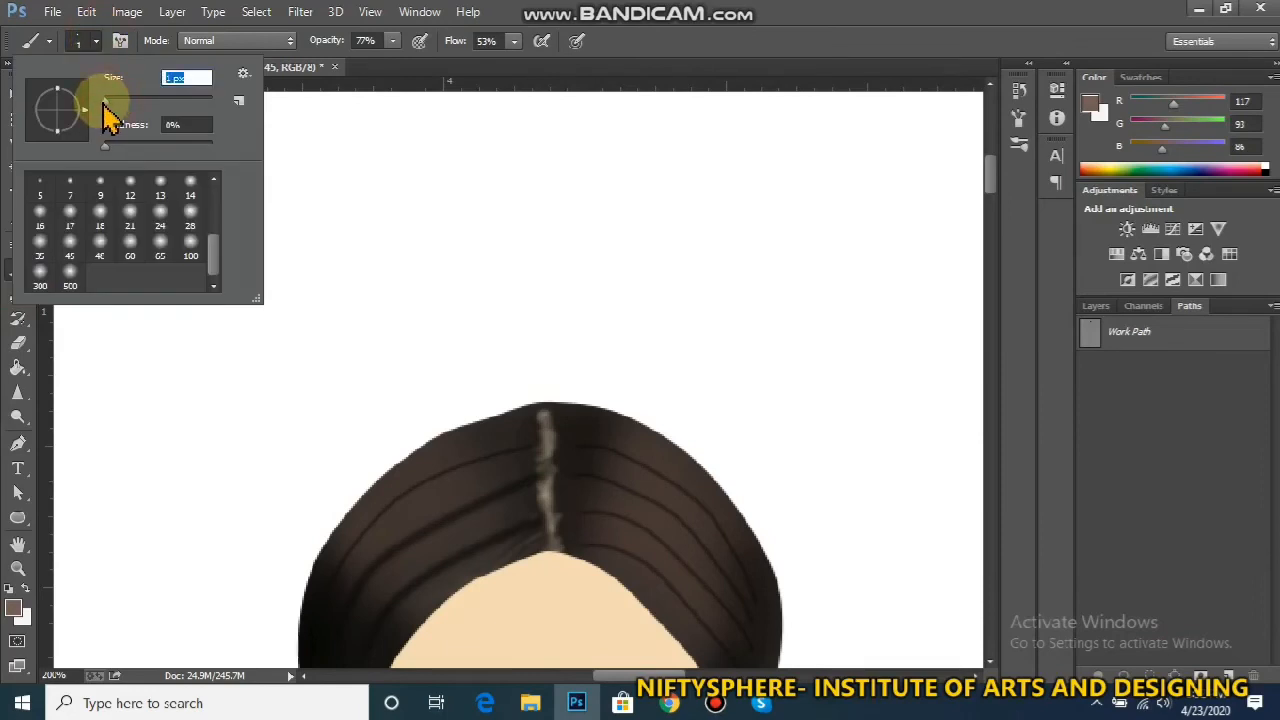
key(Return)
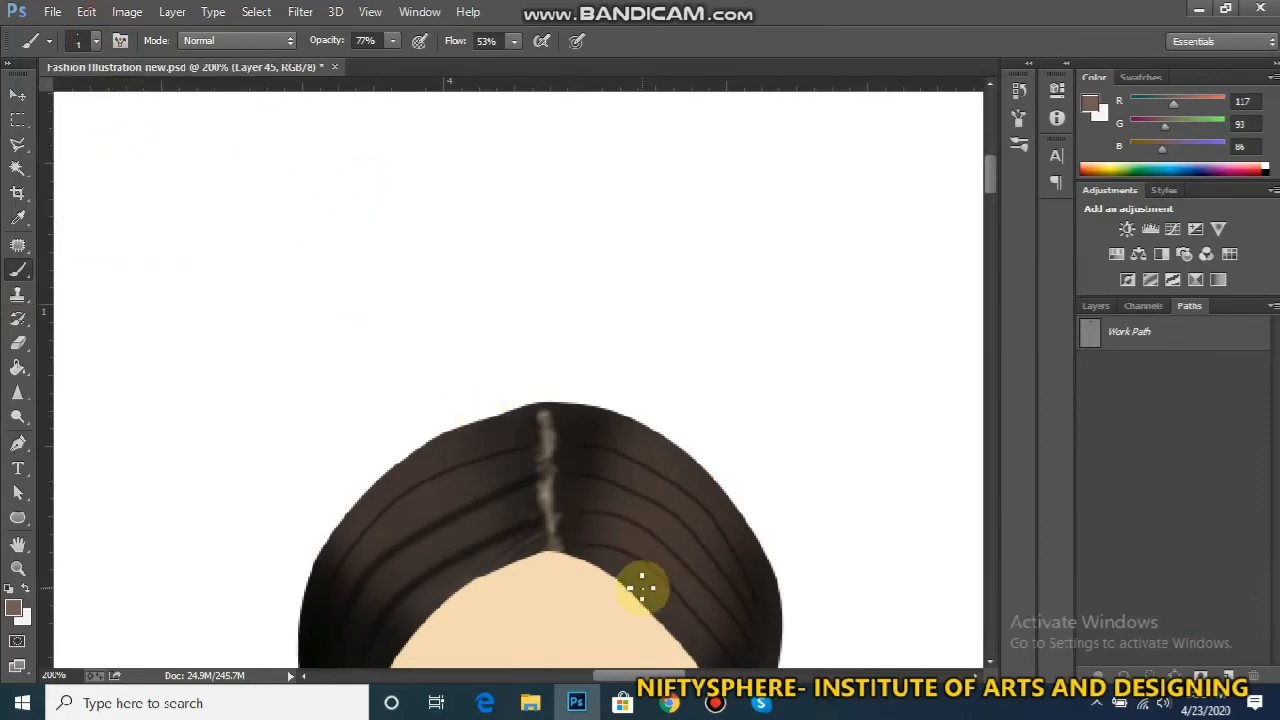
Draw a curved path between the lower dark strands right of the parting, stroke it with the brown brush and deselect it
key(p)
click(577, 534)
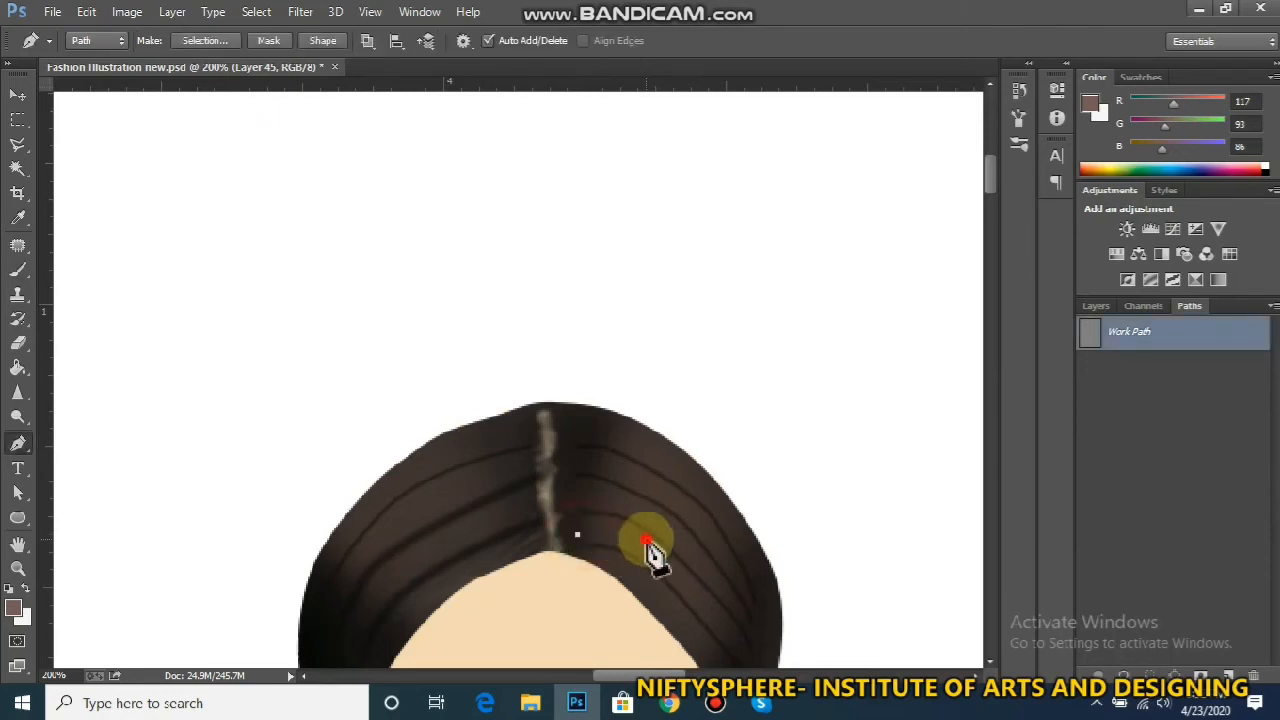
drag(647, 541, 676, 568)
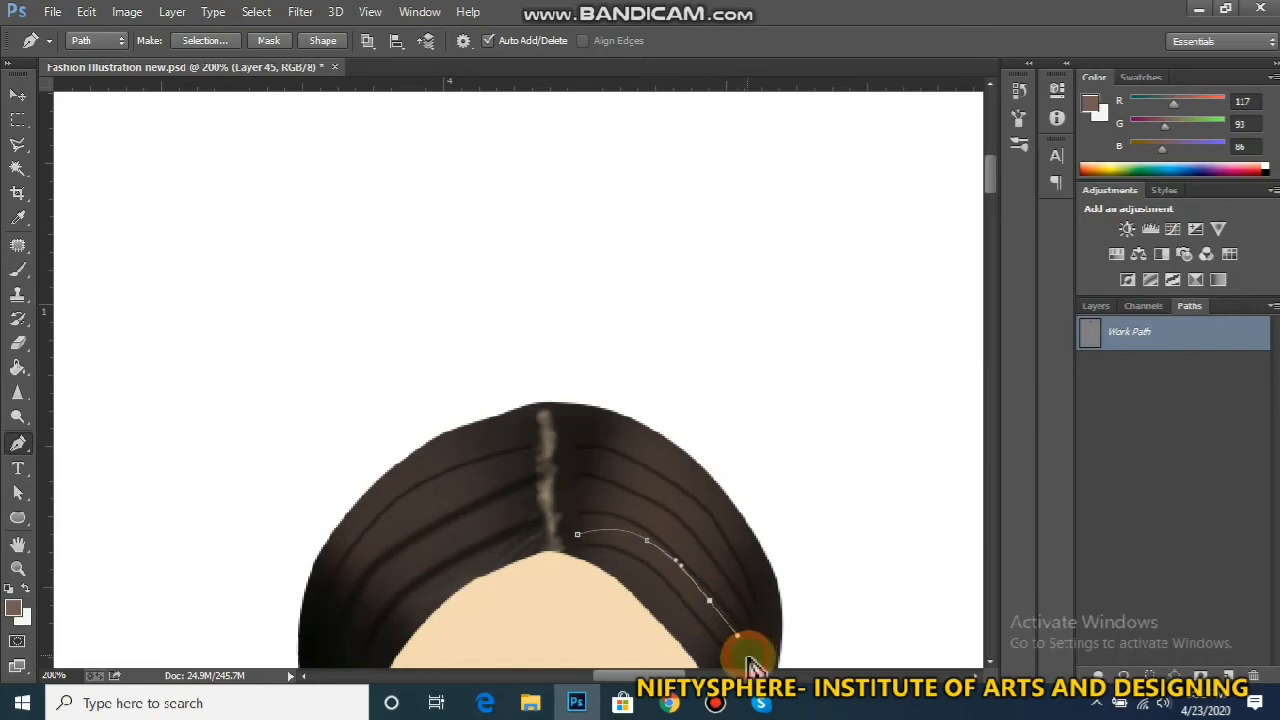
right_click(706, 598)
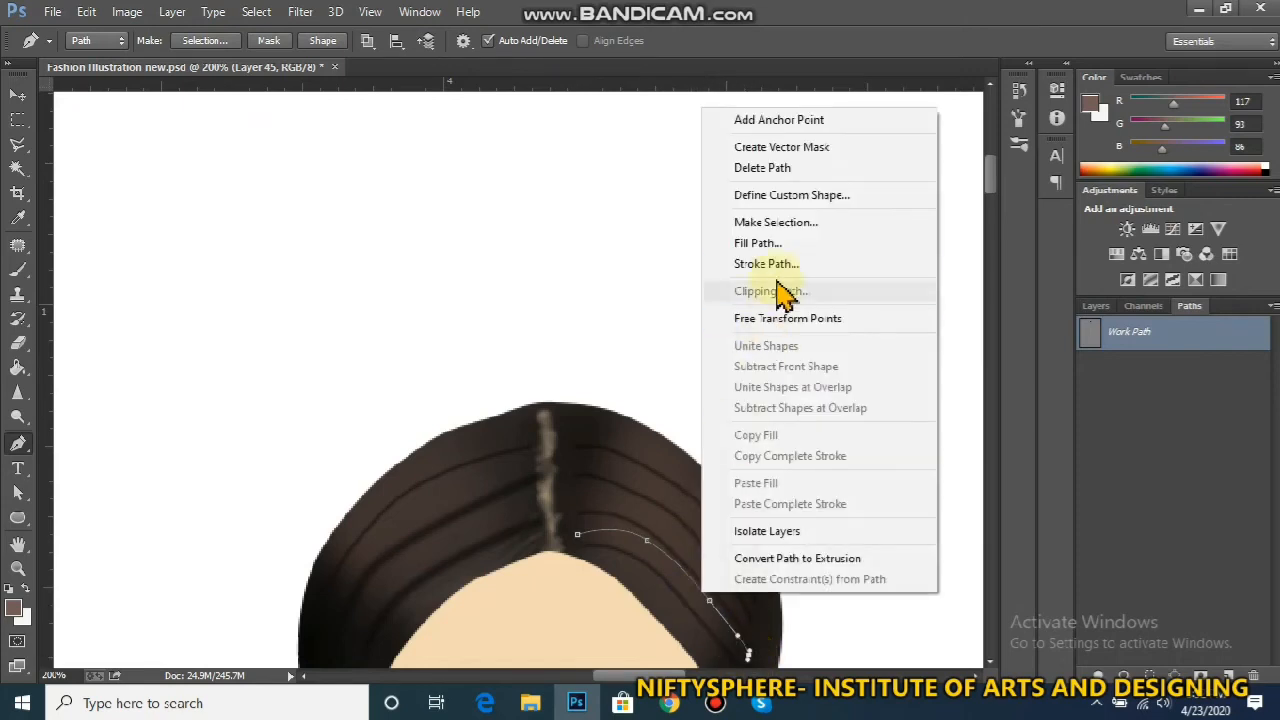
click(770, 264)
click(773, 265)
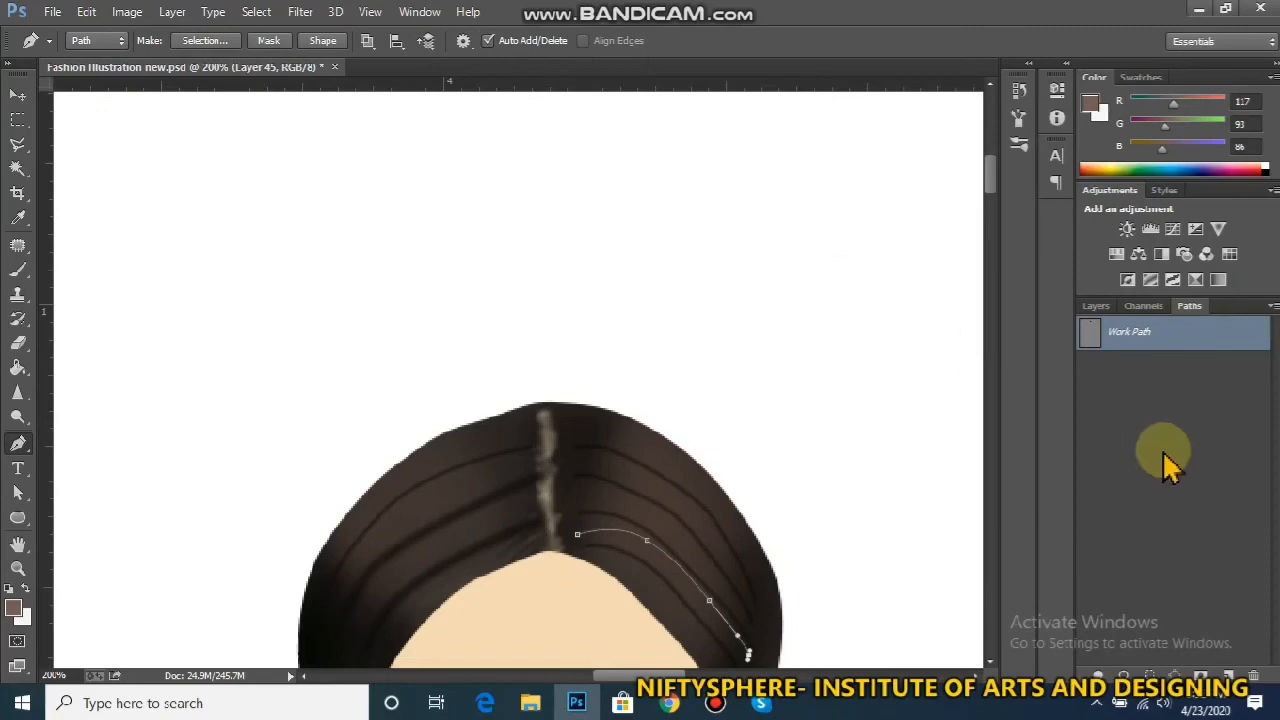
click(1184, 476)
key(ctrl+minus)
key(ctrl+minus)
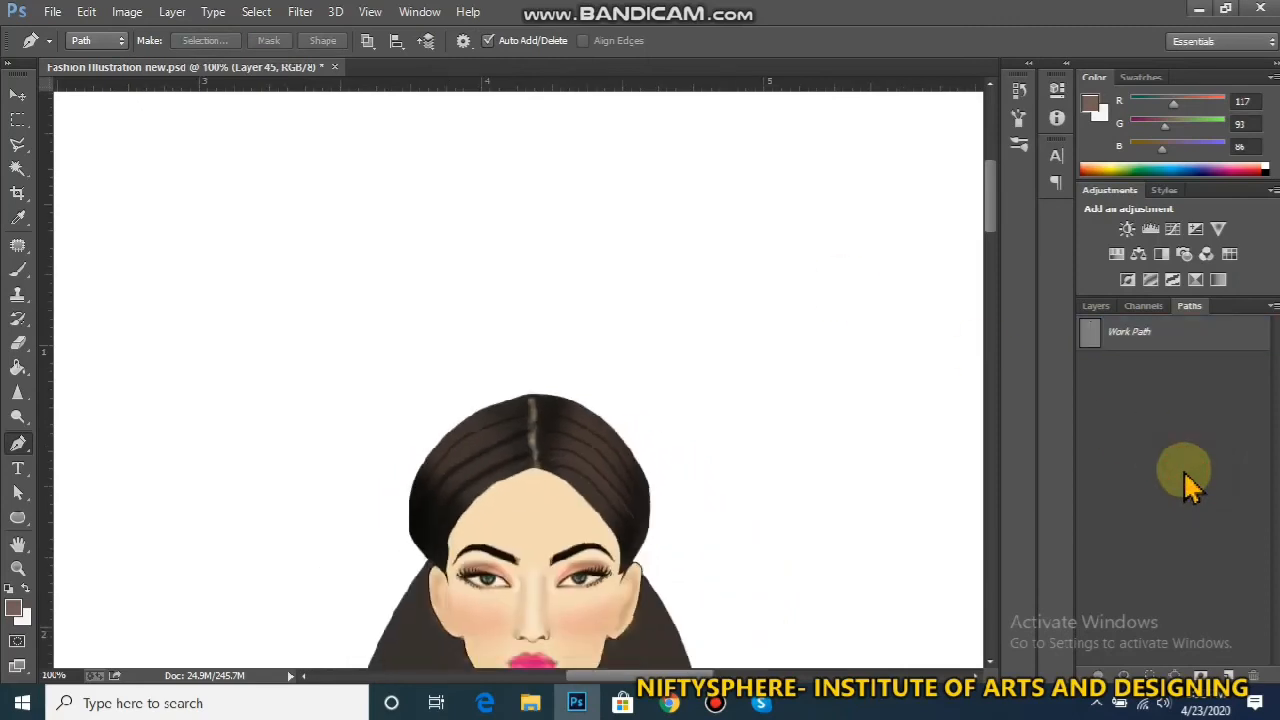
key(ctrl+plus)
key(ctrl+plus)
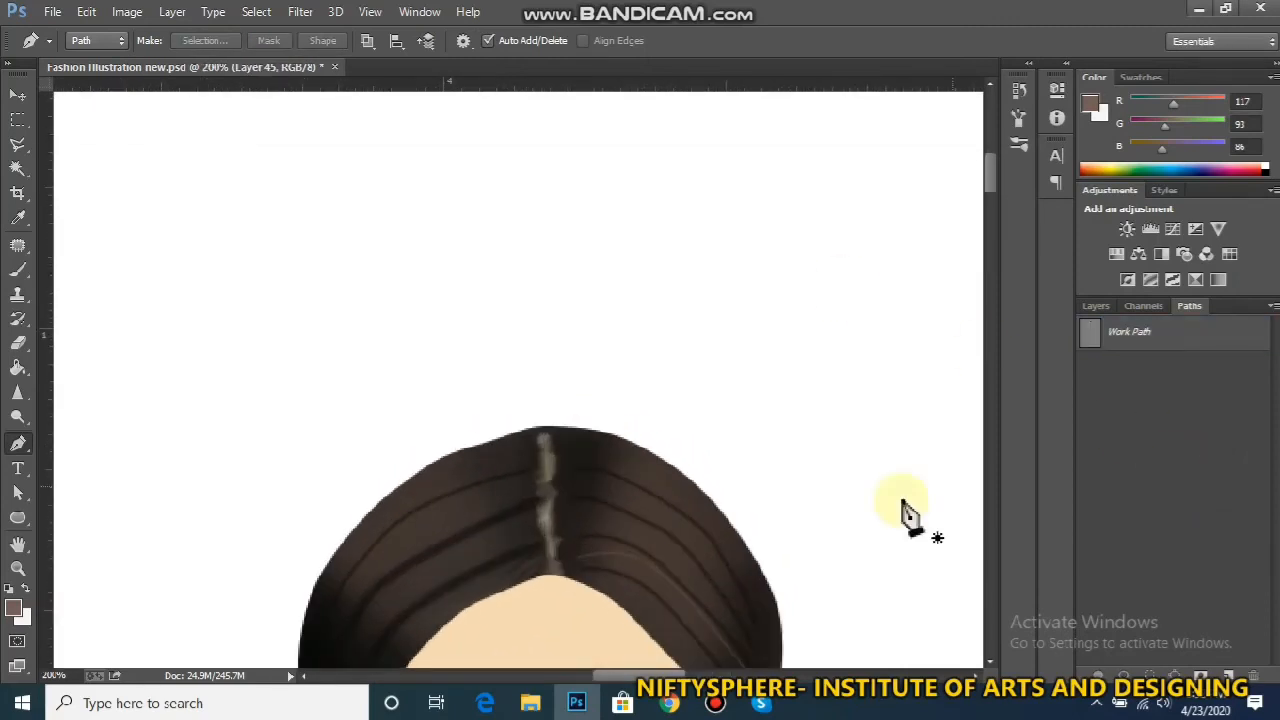
Draw a curved path between the lower dark strands left of the parting, stroke it with the brown brush and deselect it
click(528, 531)
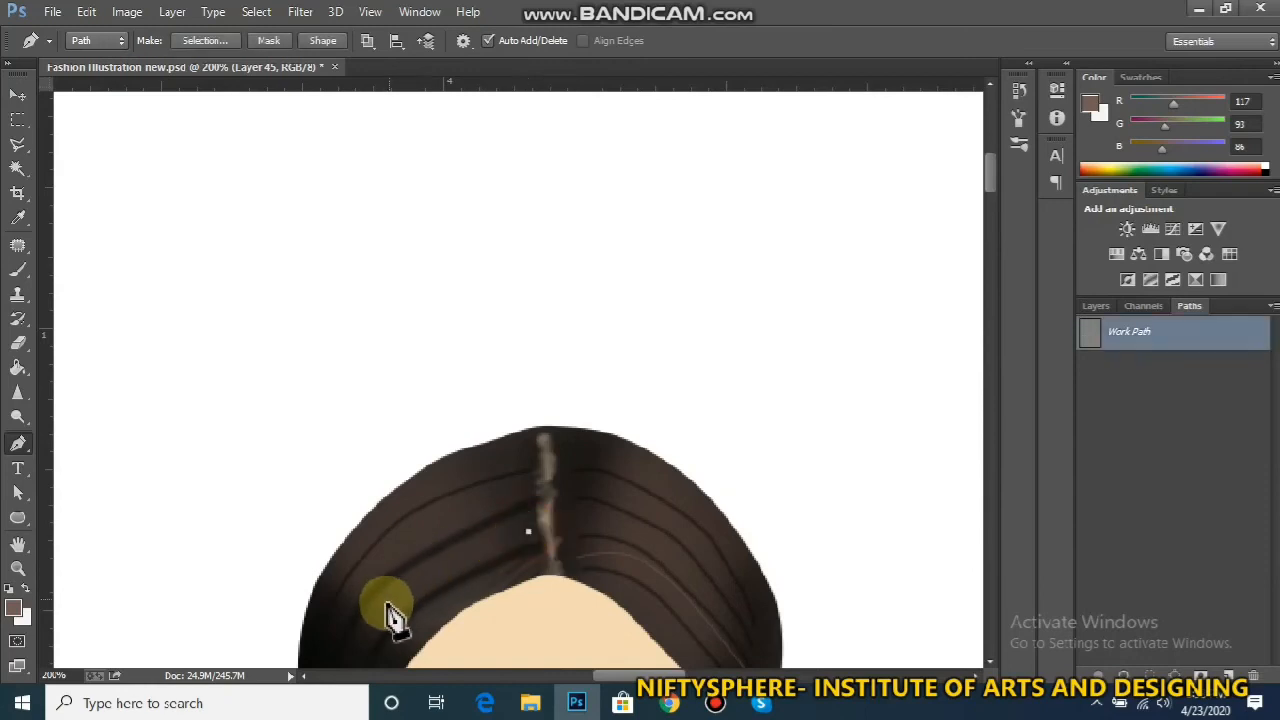
click(388, 607)
right_click(428, 596)
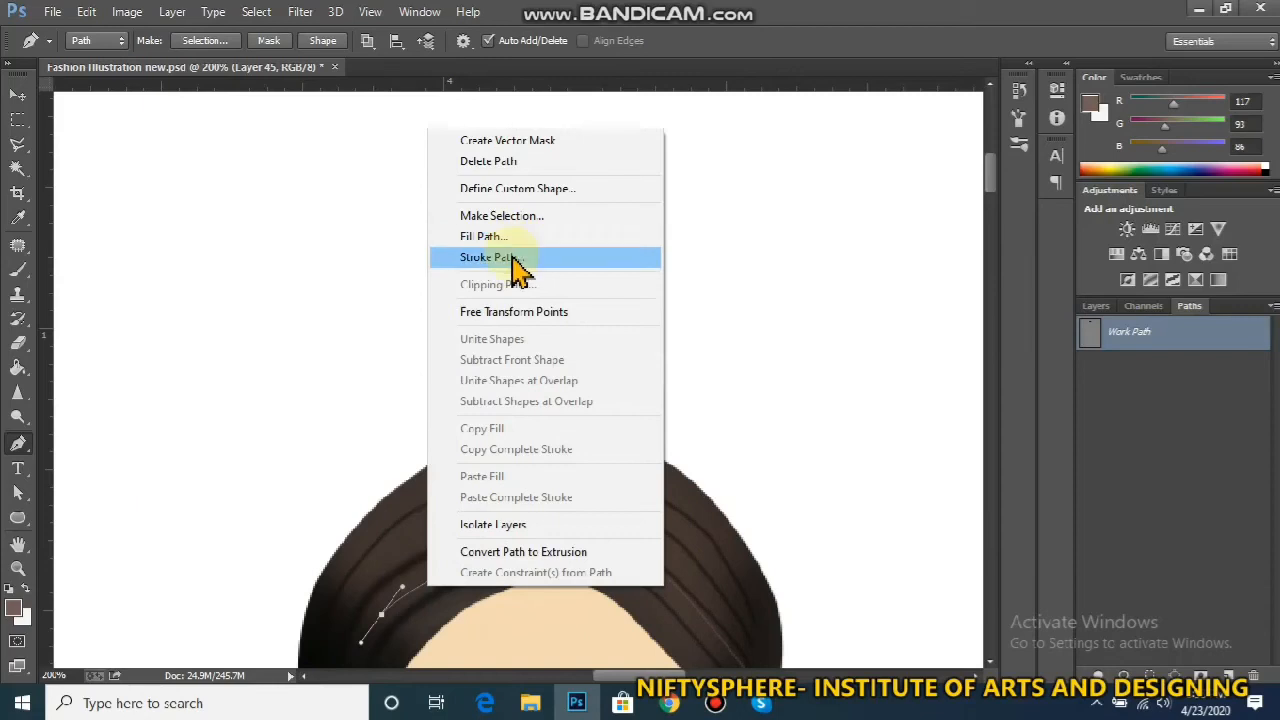
click(517, 259)
key(Return)
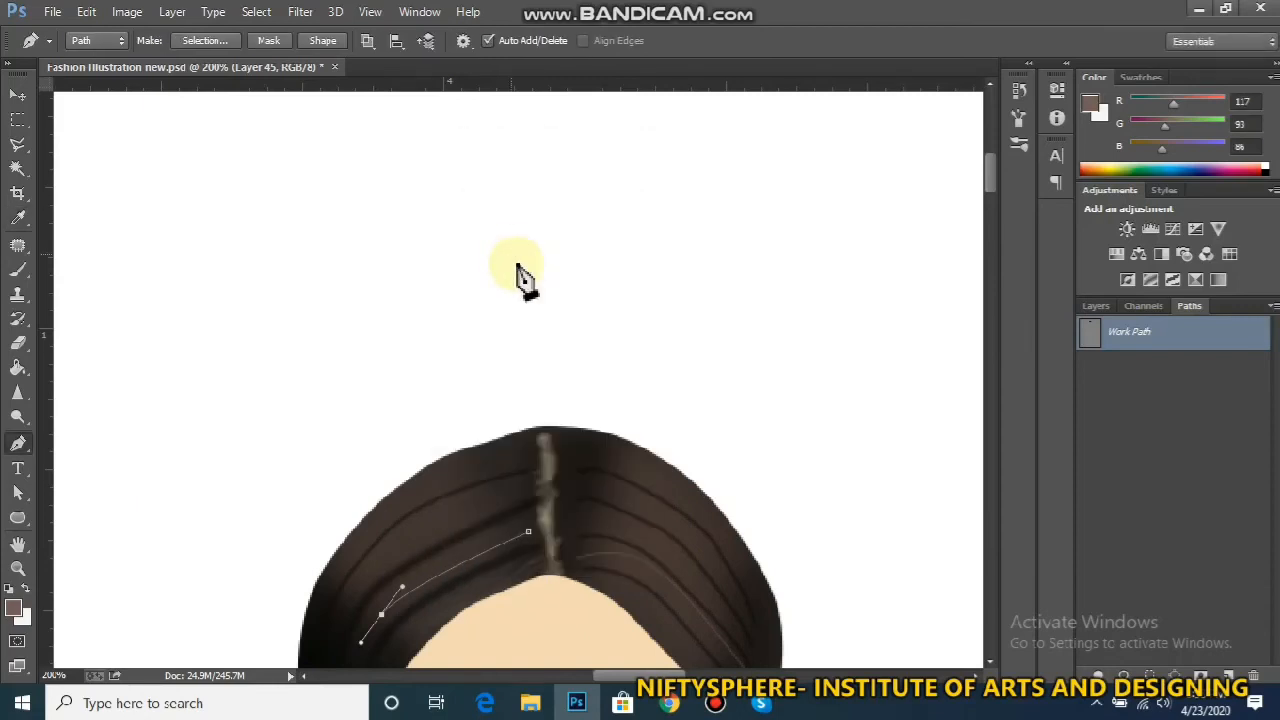
click(1150, 430)
Draw a second, higher path from the middle of the parting down the left side of the hair, stroke it and dismiss it
click(518, 488)
drag(355, 588, 323, 636)
right_click(390, 570)
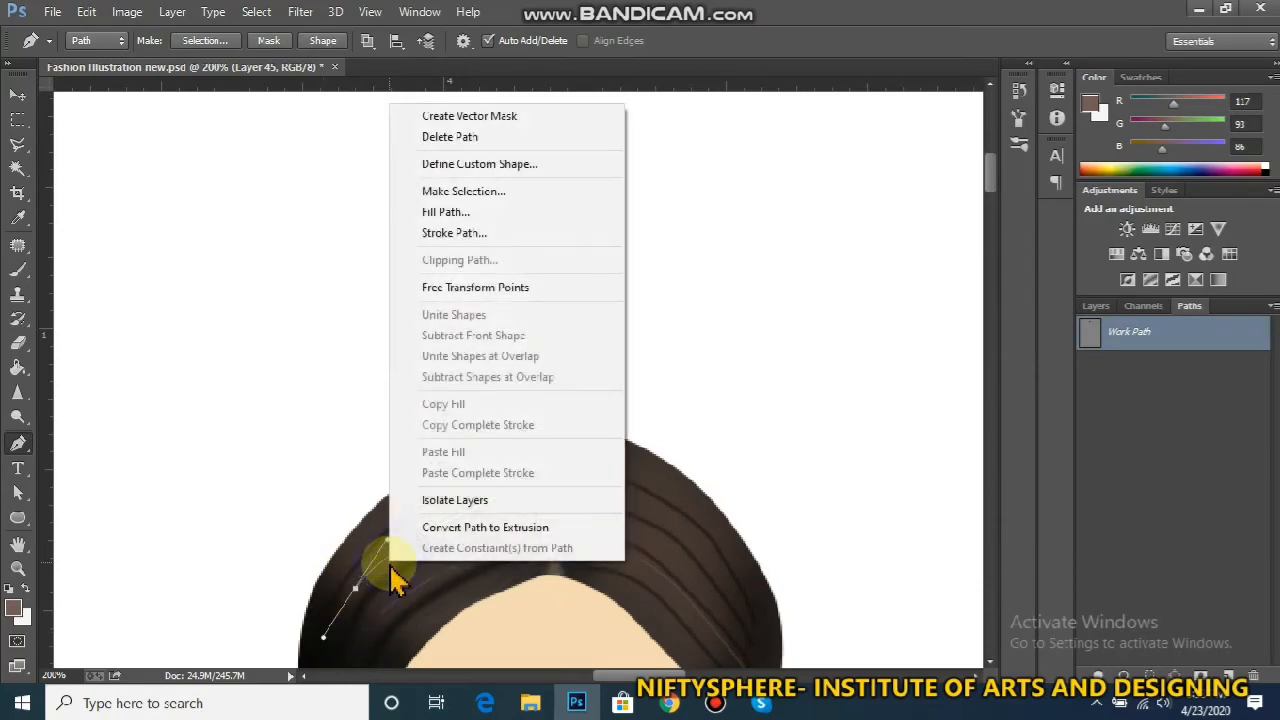
click(468, 232)
key(Return)
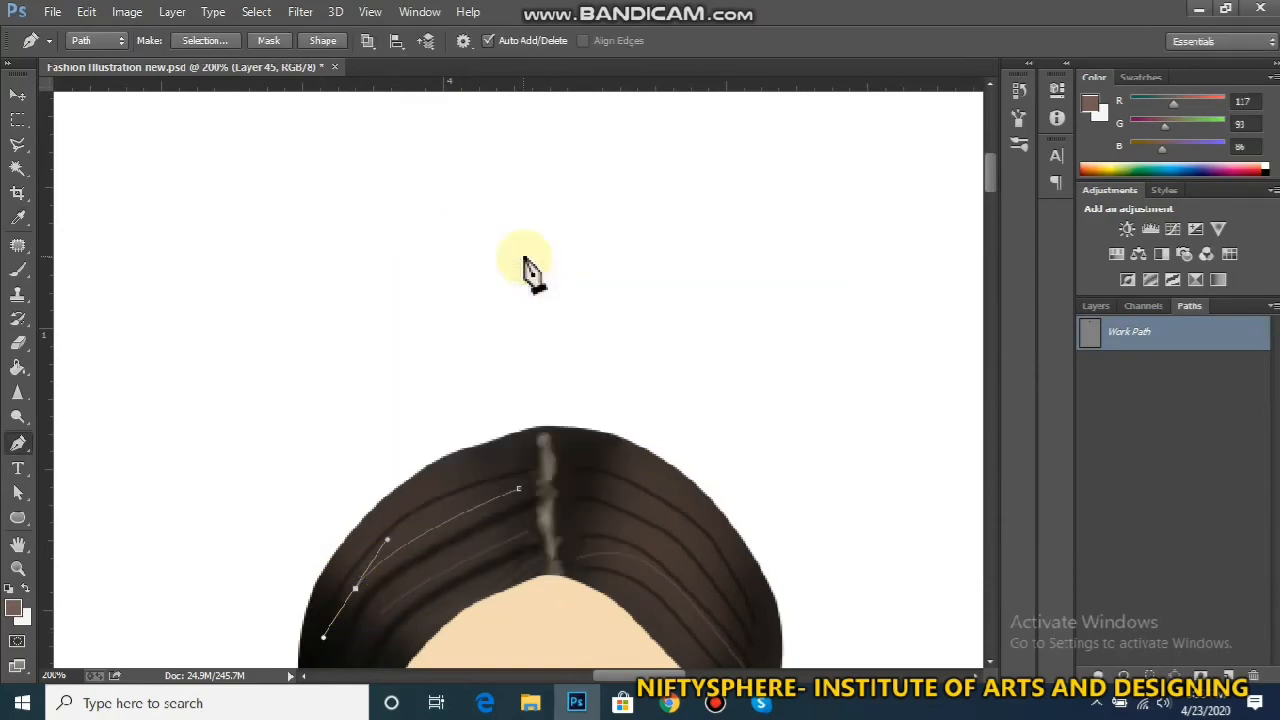
key(Return)
Draw an upper curved path down the right side of the hair towards the outer edge, stroke it and deselect it
click(585, 488)
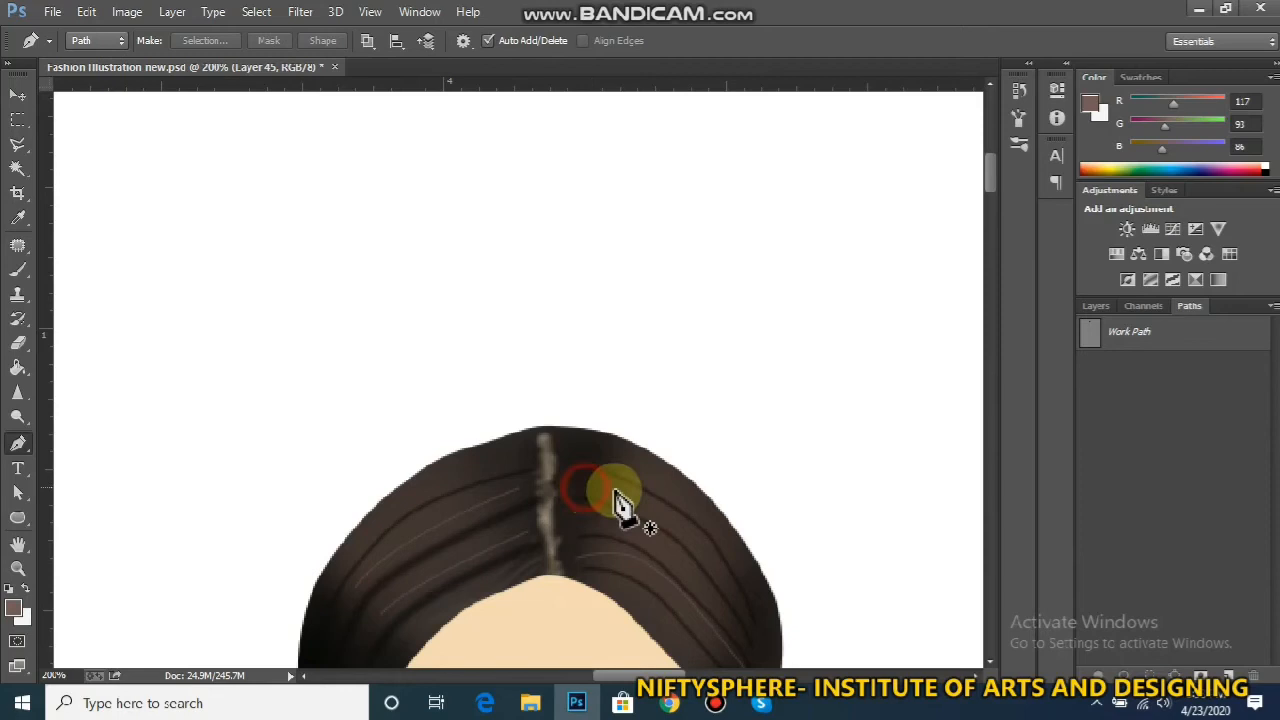
drag(686, 527, 710, 563)
drag(745, 603, 760, 632)
right_click(705, 560)
click(790, 218)
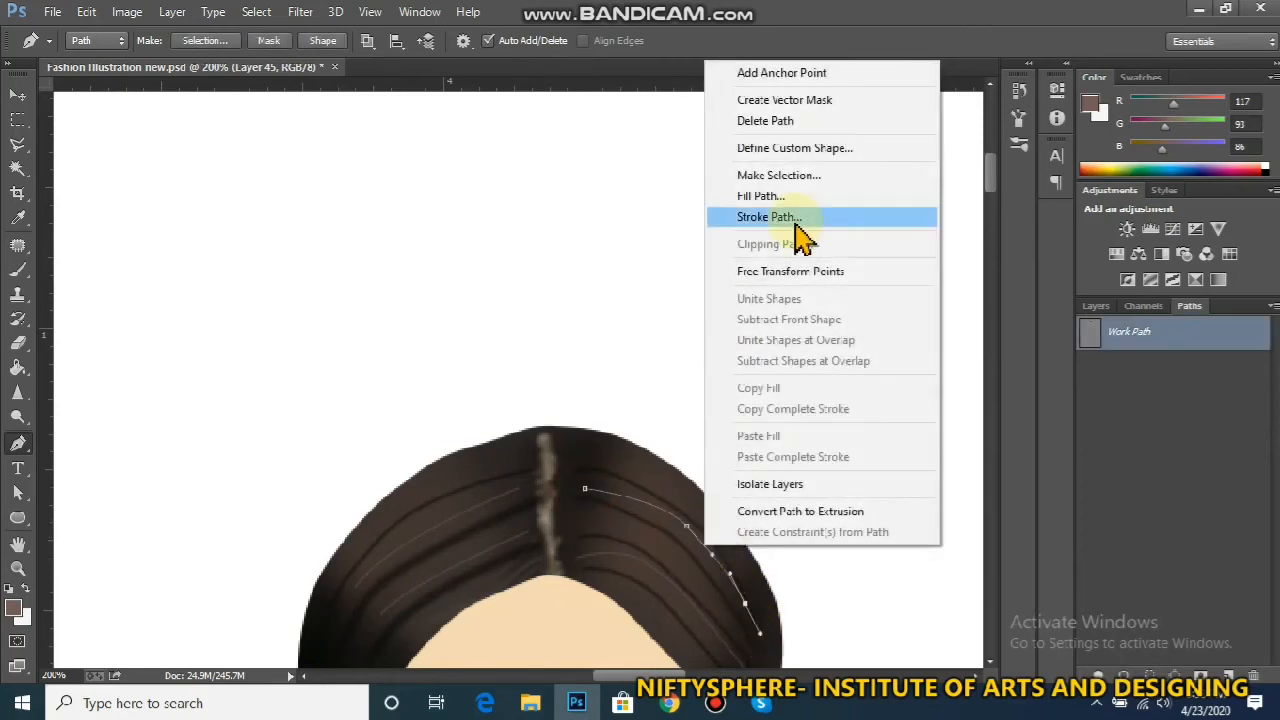
click(788, 232)
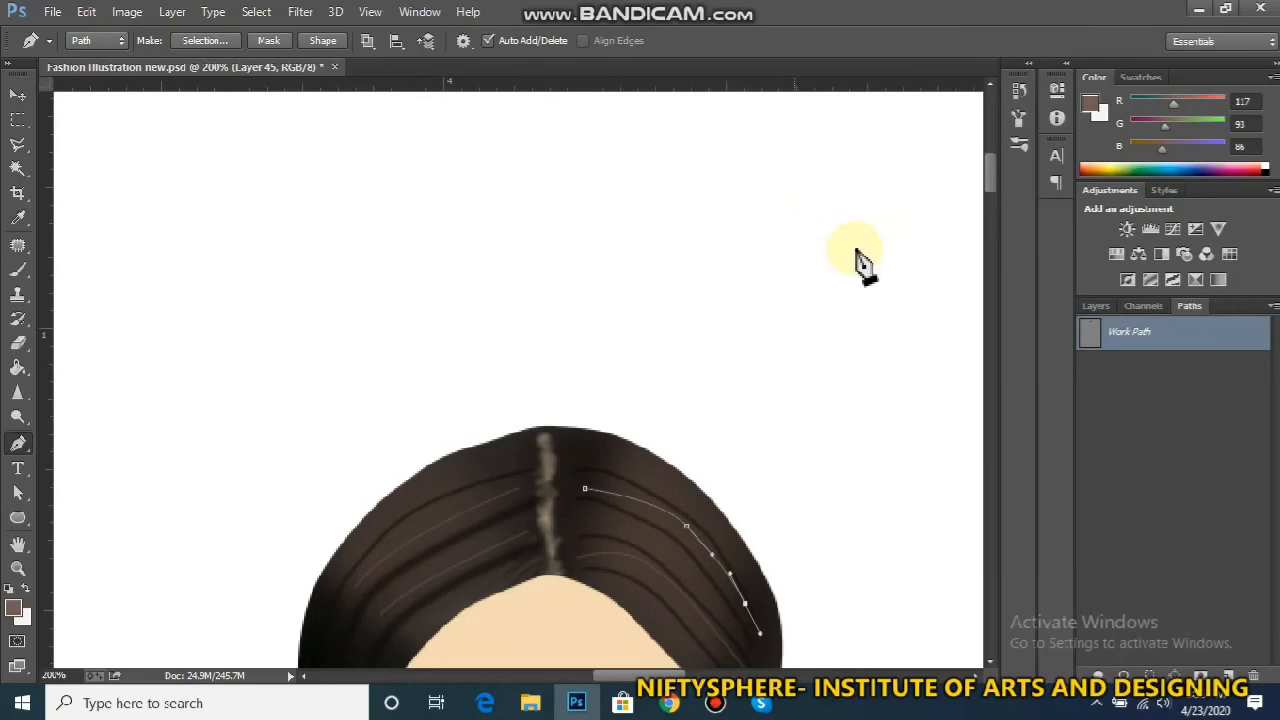
click(1178, 425)
Add a new layer directly above Shape 7 copy and clip it to that back hair shape
key(ctrl+minus)
key(ctrl+minus)
key(ctrl+minus)
key(ctrl+minus)
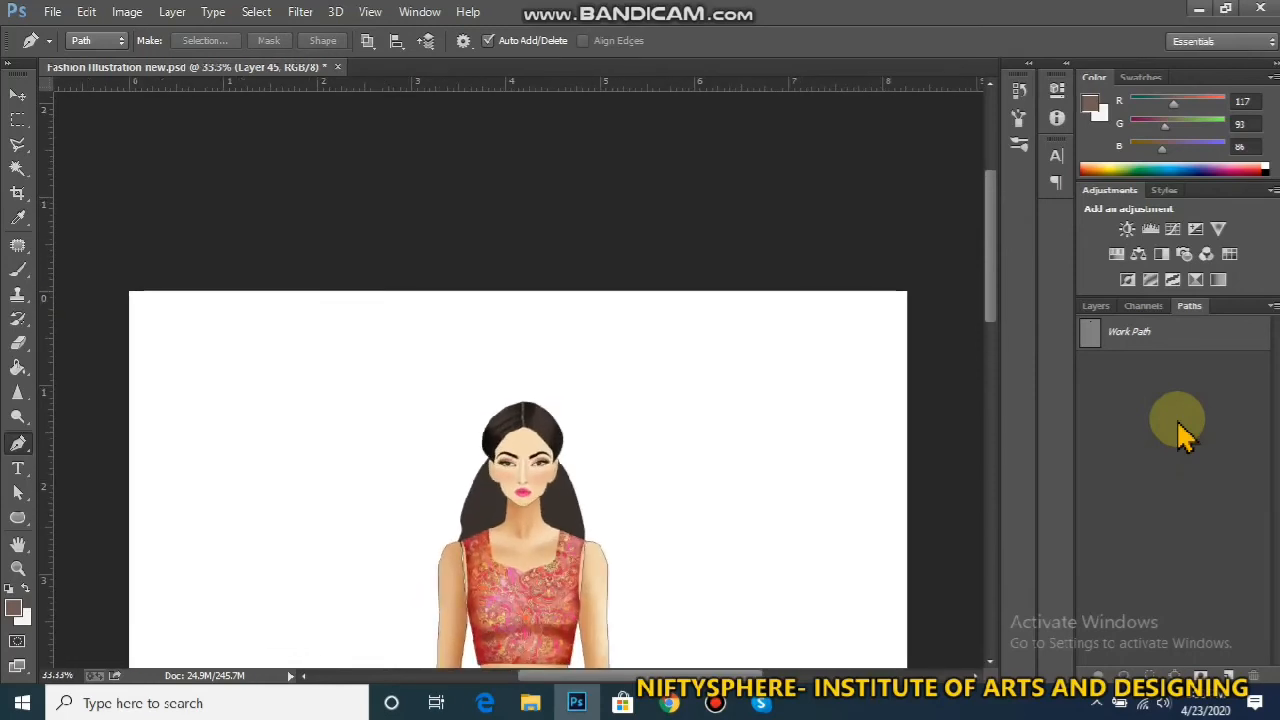
key(ctrl+plus)
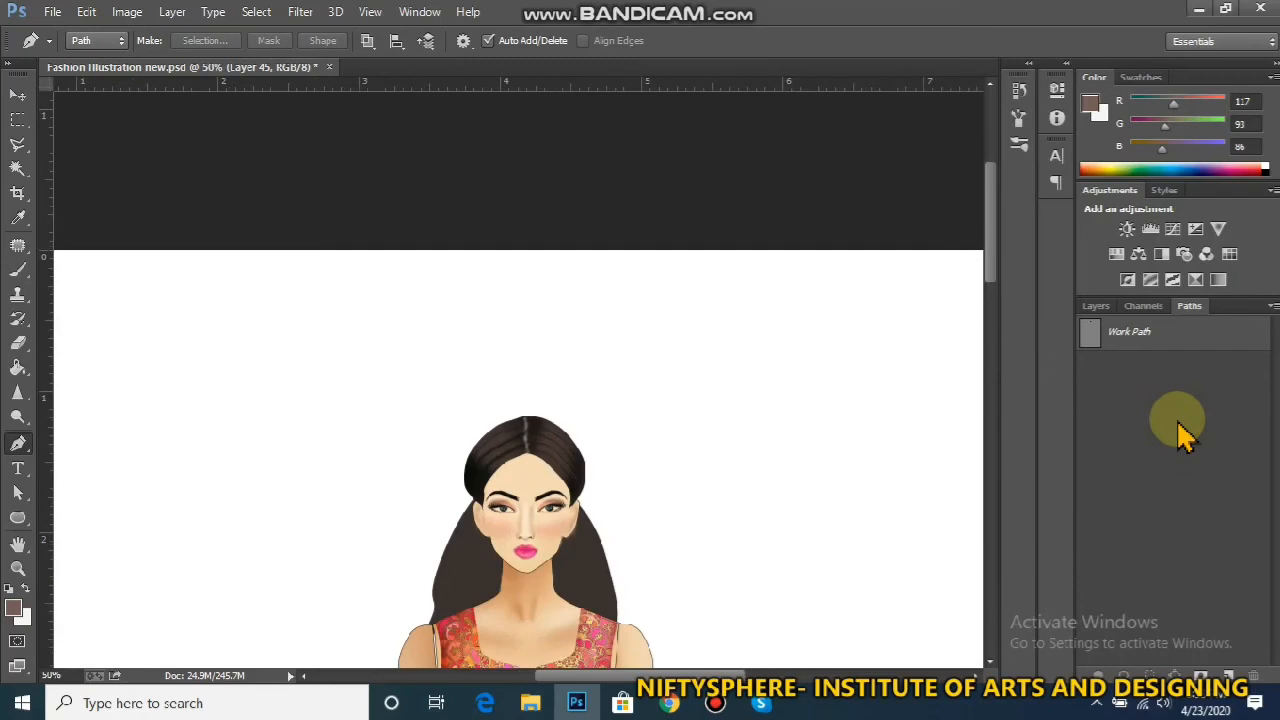
click(1090, 306)
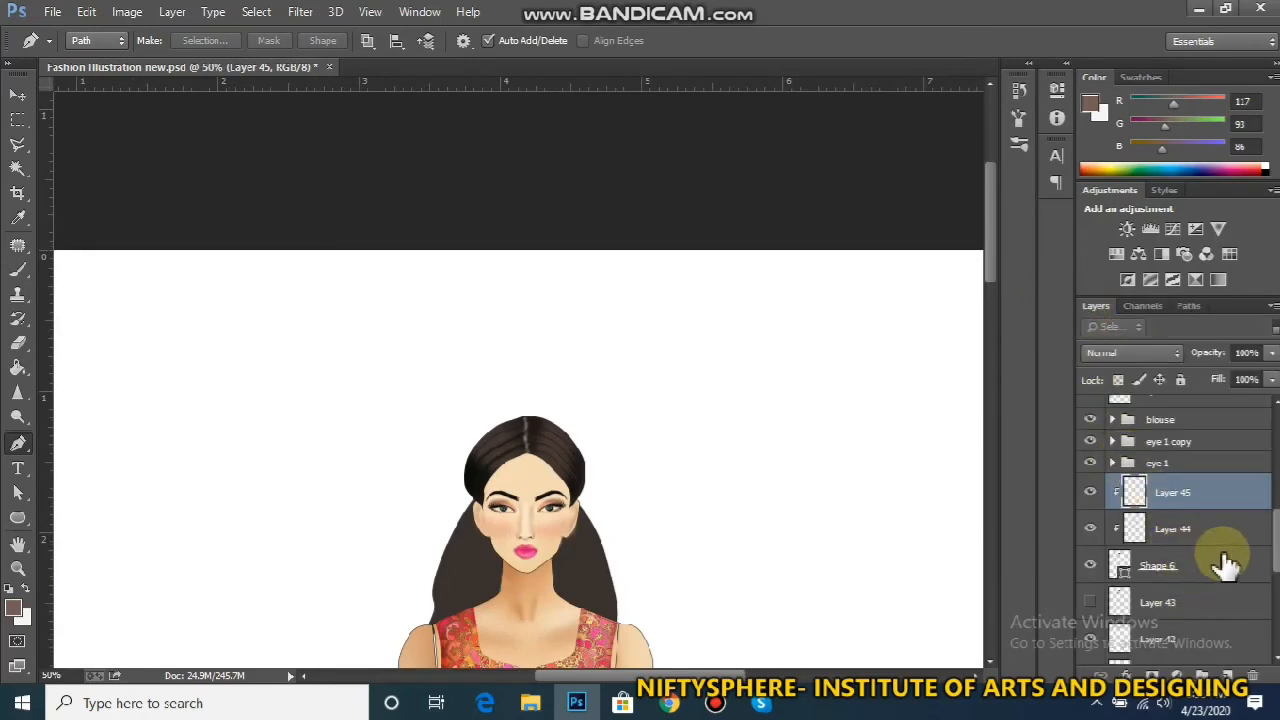
drag(1274, 543, 1275, 610)
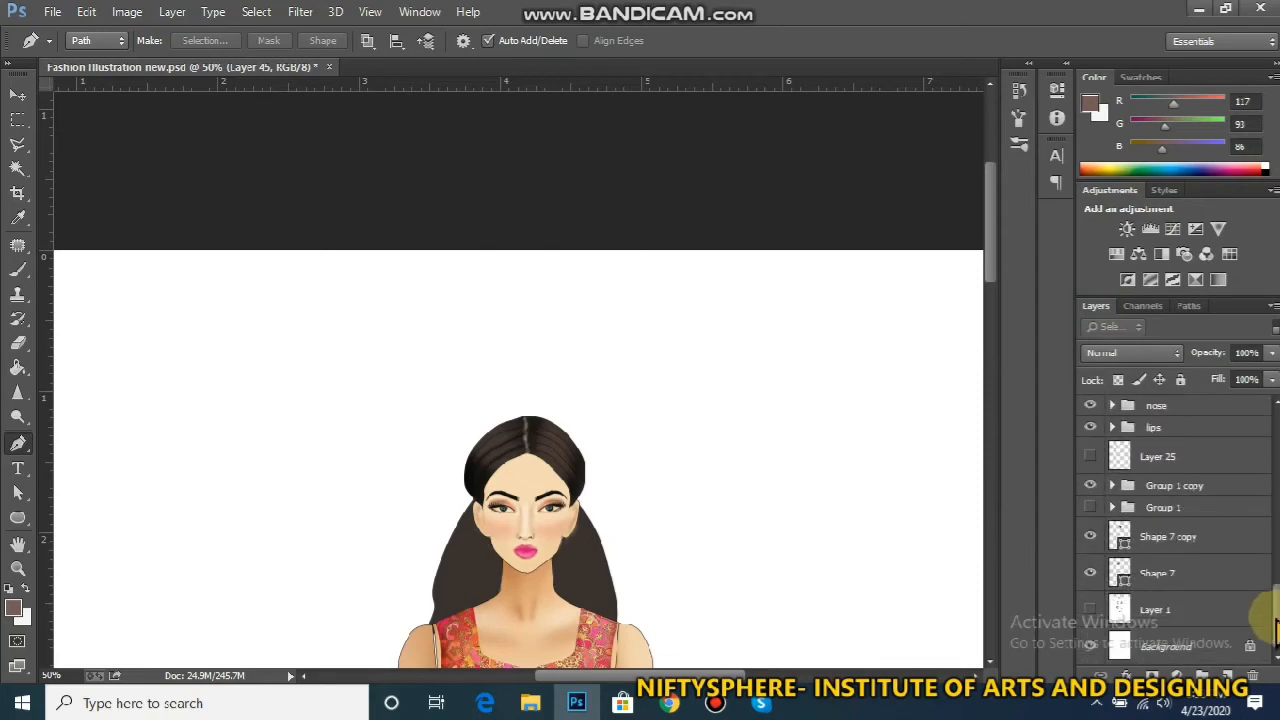
click(1196, 540)
key(ctrl+plus)
key(ctrl+plus)
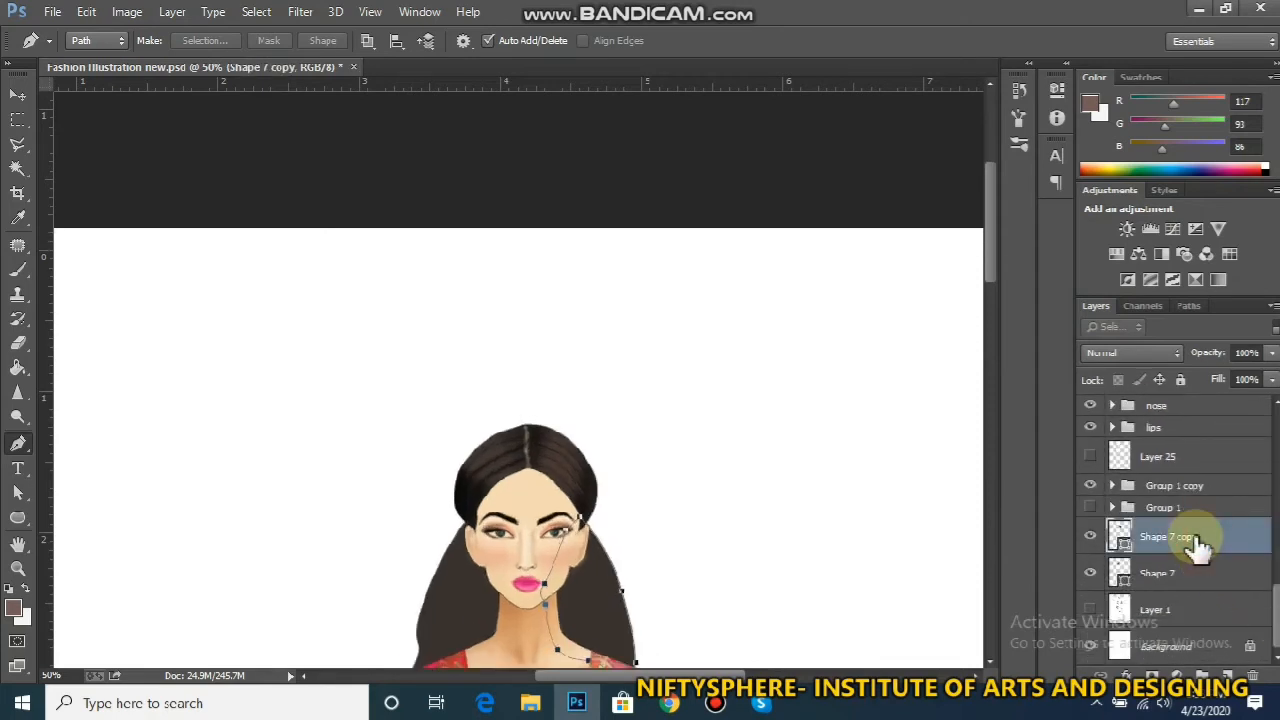
drag(990, 195, 993, 250)
key(ctrl+shift+n)
key(Return)
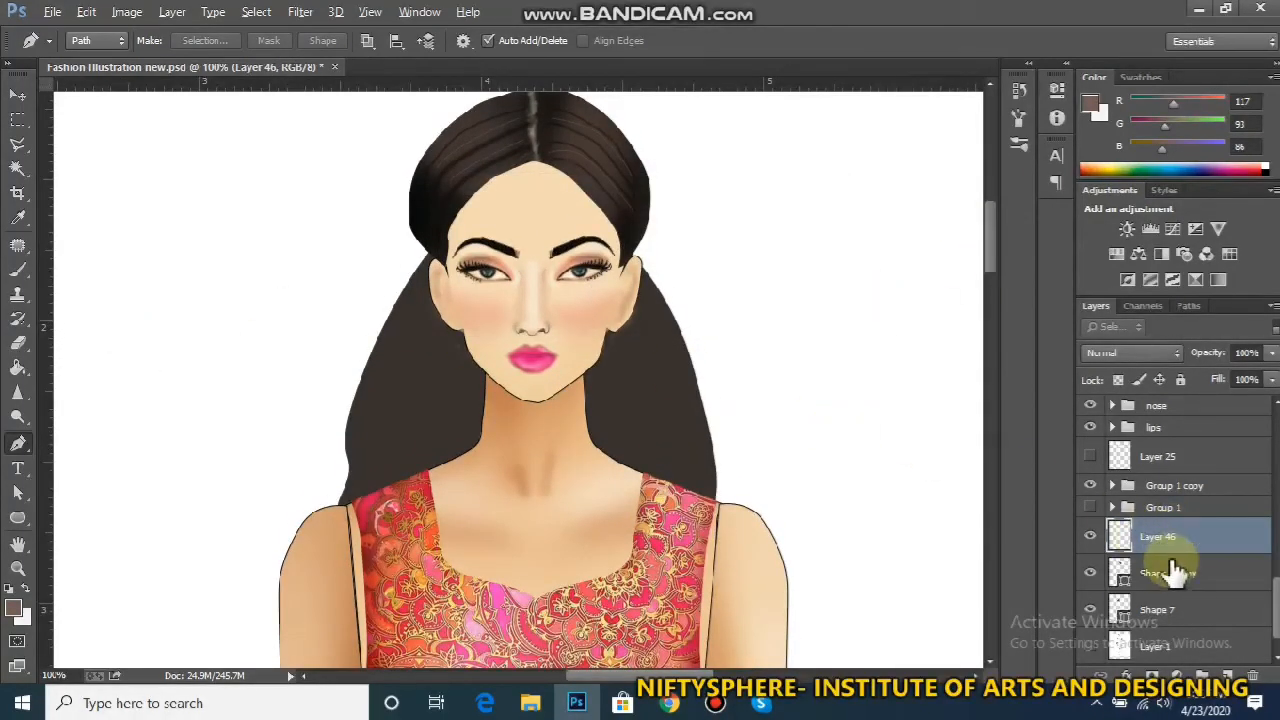
Shade the right back hair behind the ear and neck with a 150 px brush in a sampled dark brown, RGB 33, 28, 27
key(b)
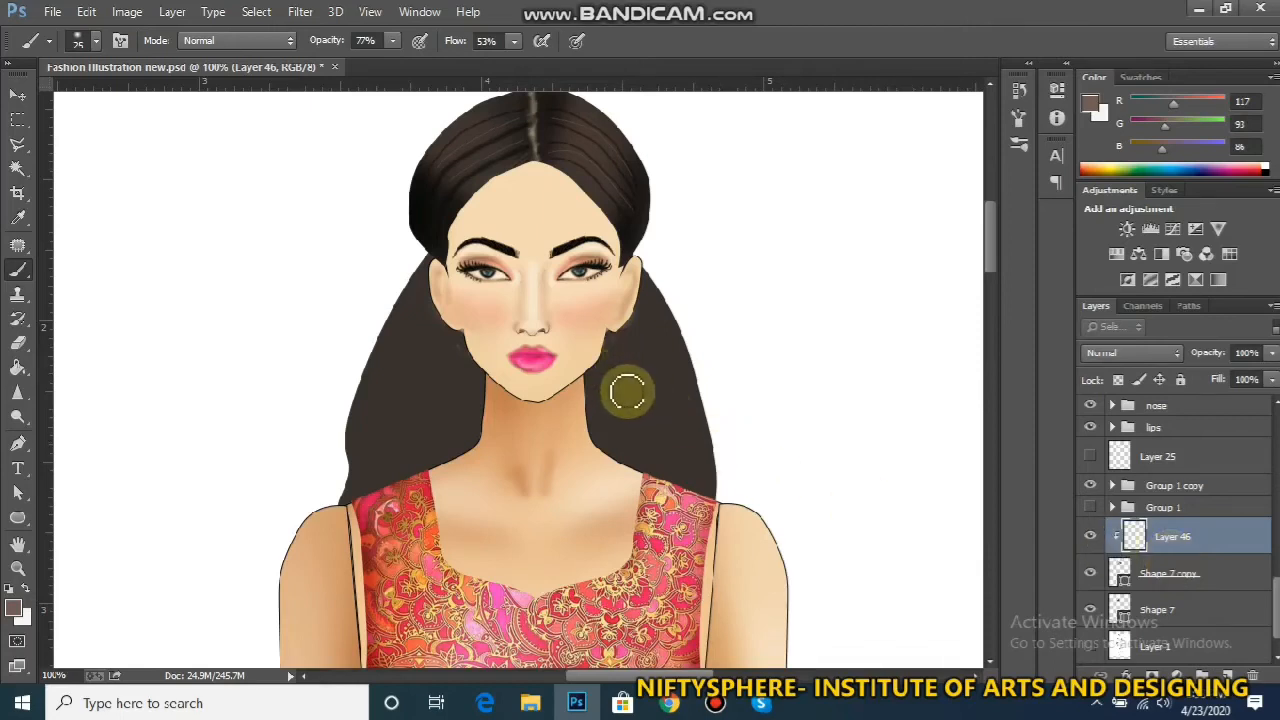
key(])
key(])
key(])
key(])
key(])
key(])
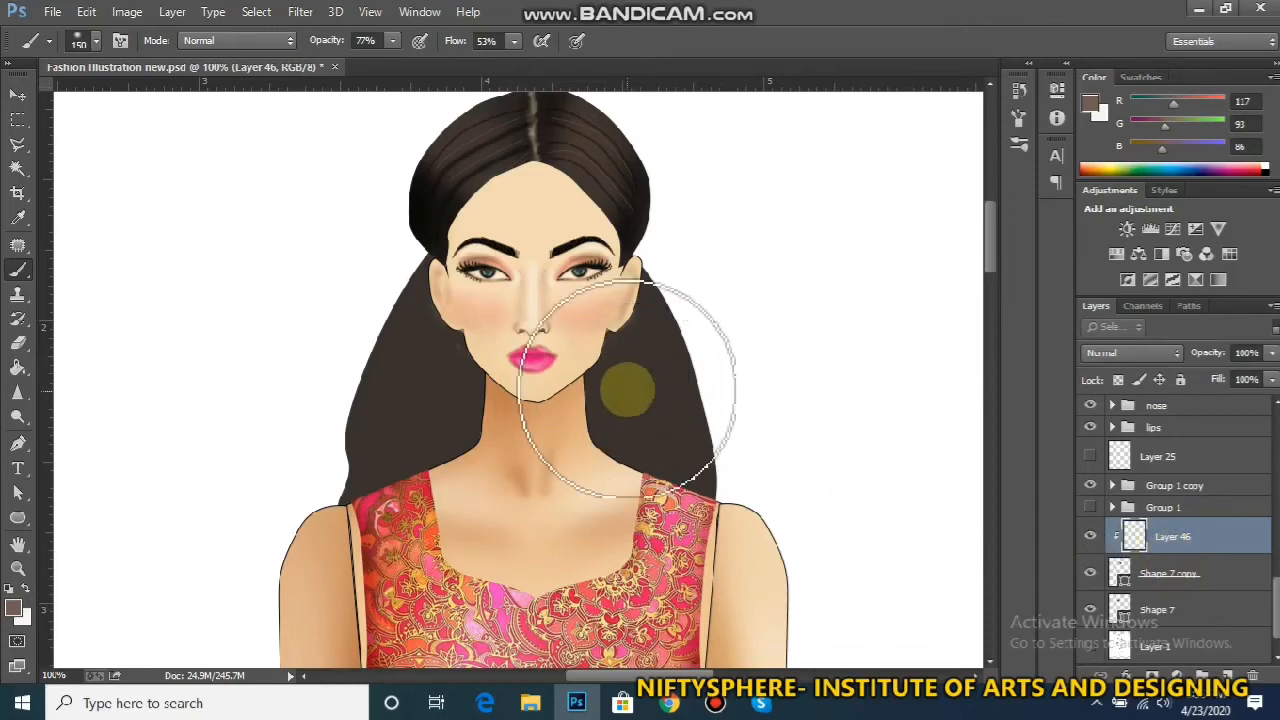
alt+click(605, 360)
drag(627, 291, 629, 284)
drag(603, 323, 611, 297)
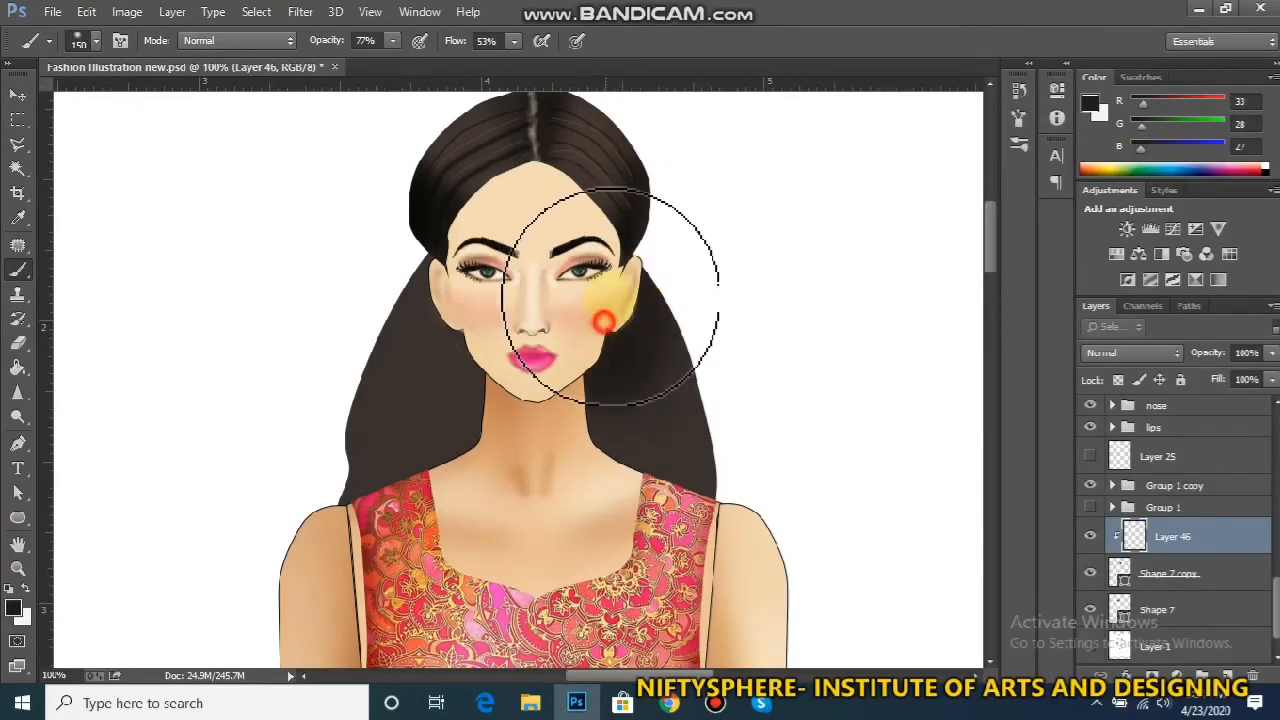
mouse_move(574, 352)
mouse_down()
mouse_move(609, 263)
mouse_move(625, 275)
mouse_up()
mouse_move(595, 380)
mouse_down()
mouse_move(475, 368)
mouse_move(605, 330)
mouse_move(688, 430)
mouse_move(704, 514)
mouse_move(665, 525)
mouse_move(586, 463)
mouse_move(651, 463)
mouse_move(700, 400)
mouse_up()
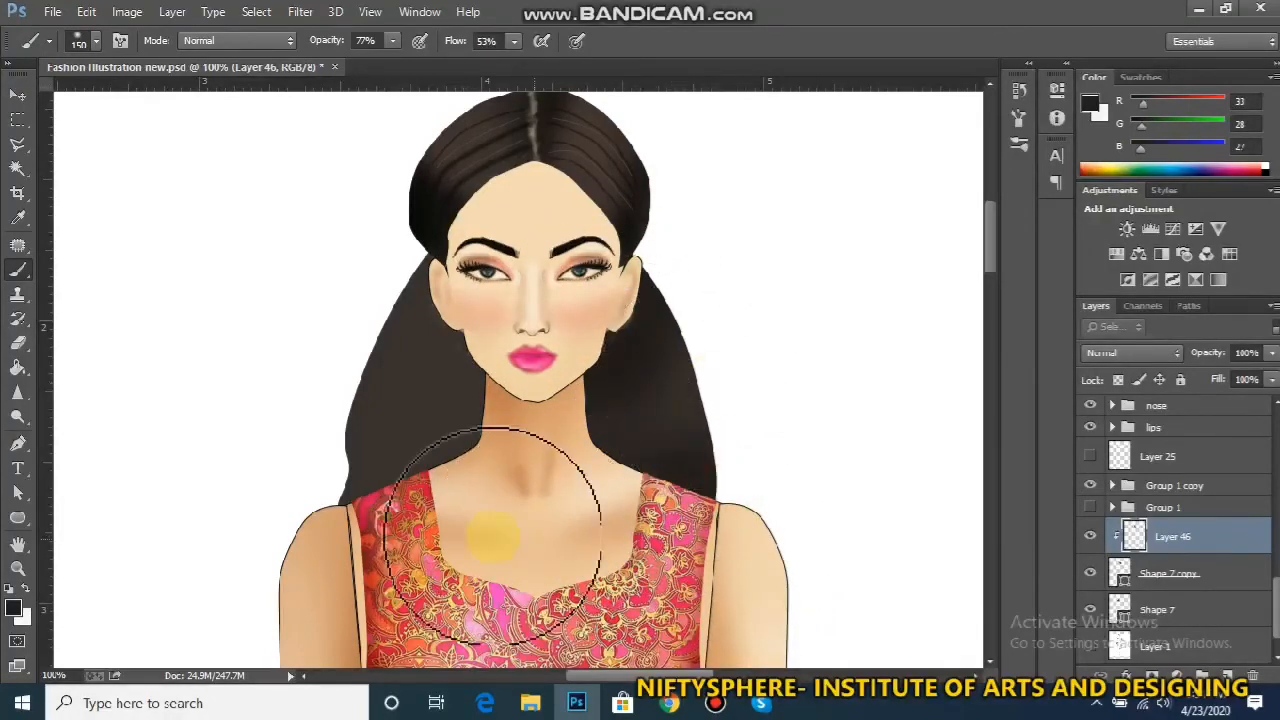
Darken the edges of the right back hair with near-black RGB 6, 6, 6 at 100% brush opacity
click(394, 42)
drag(394, 50, 414, 60)
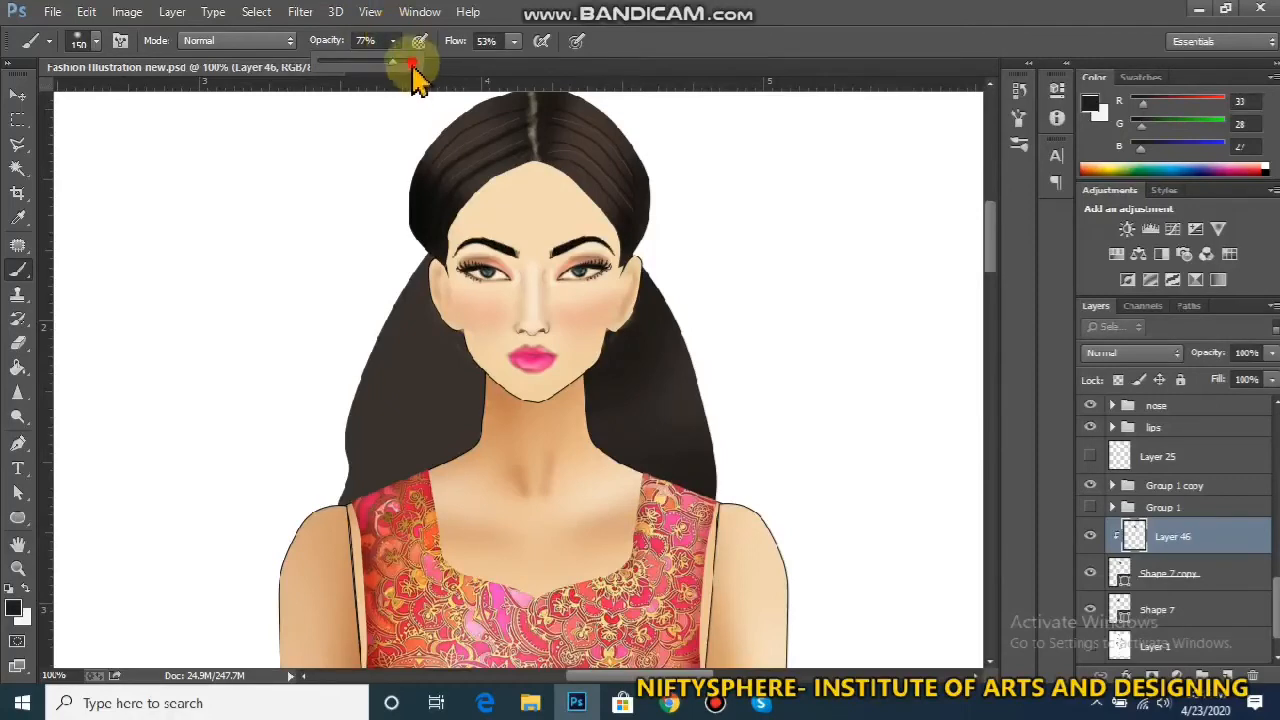
click(12, 608)
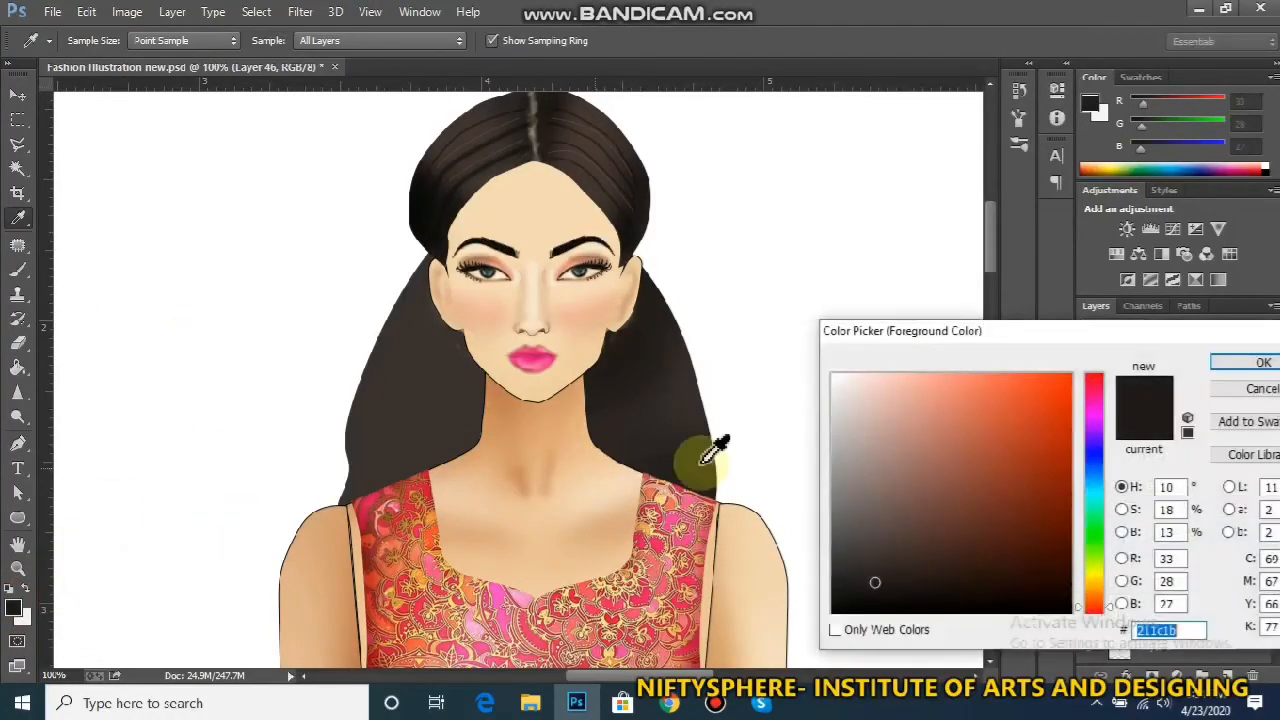
click(833, 608)
key(Return)
drag(570, 298, 581, 326)
drag(603, 238, 613, 265)
drag(549, 364, 543, 417)
mouse_move(702, 494)
mouse_down()
mouse_move(729, 480)
mouse_move(668, 278)
mouse_up()
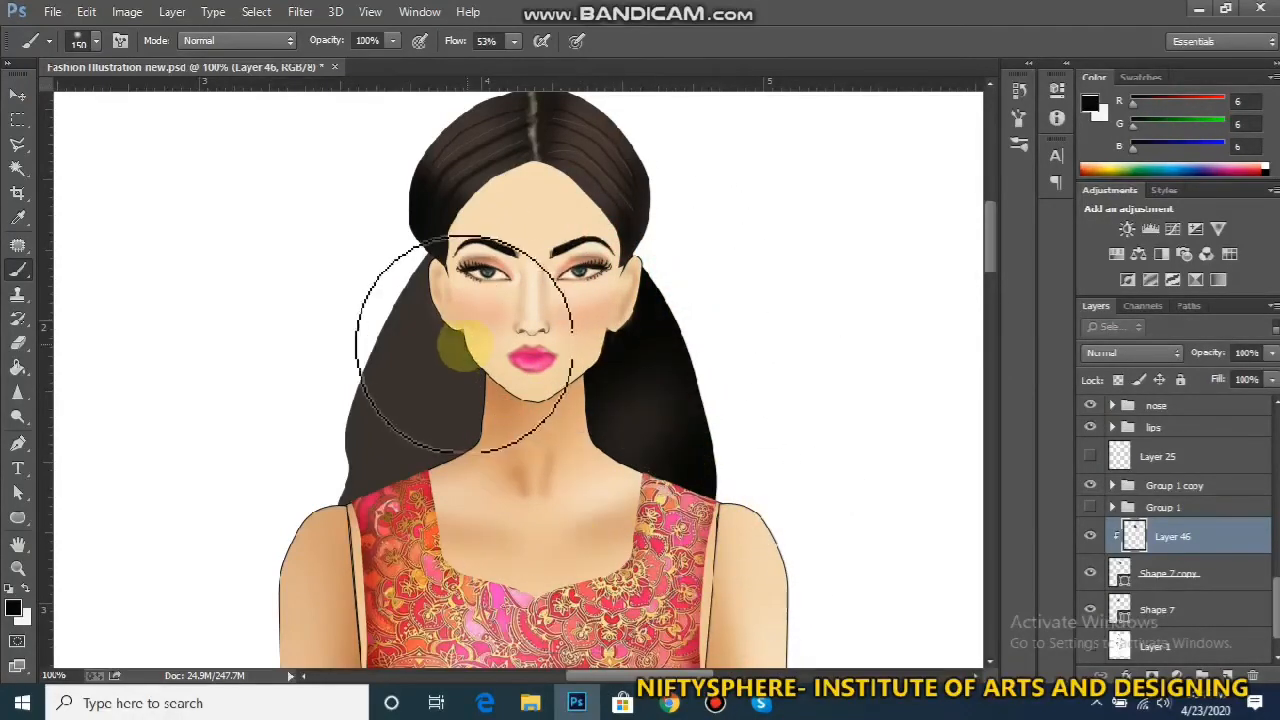
Add a new layer clipped to Shape 7 and darken the edges of the left back hair with the near-black brush
click(1220, 625)
key(ctrl+shift+n)
key(Return)
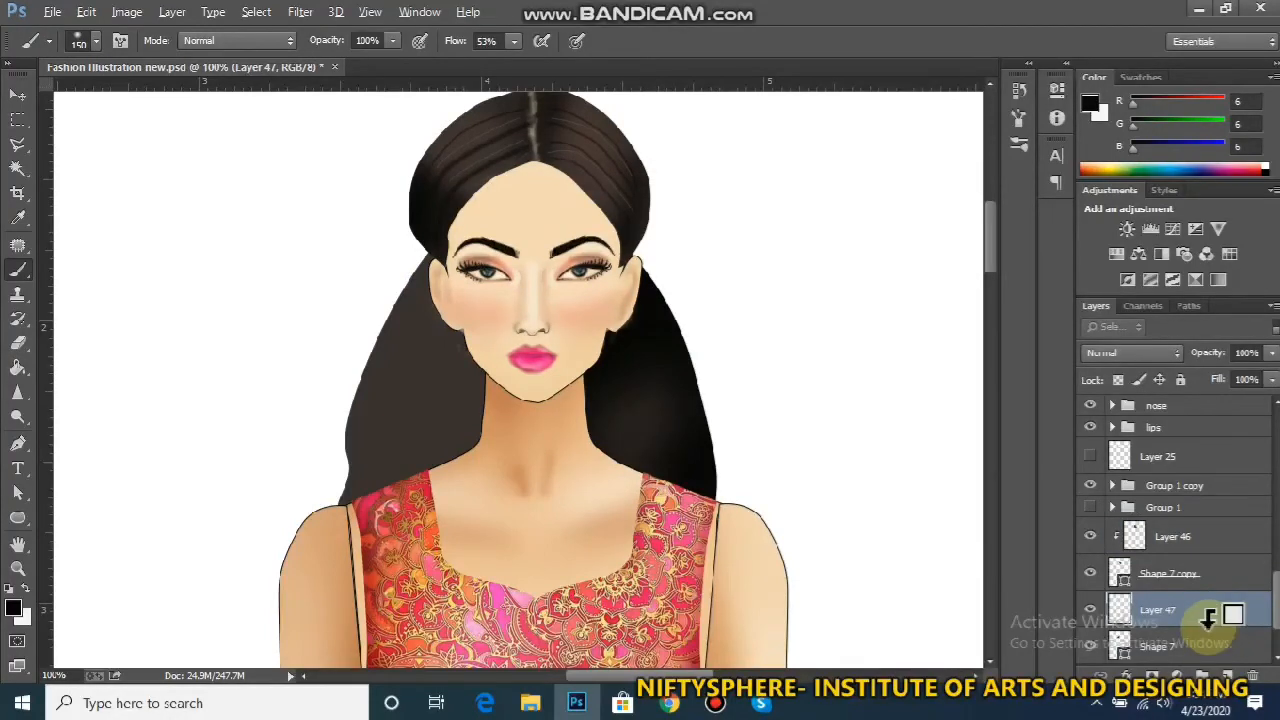
alt+click(1207, 622)
drag(425, 285, 317, 580)
drag(372, 390, 300, 434)
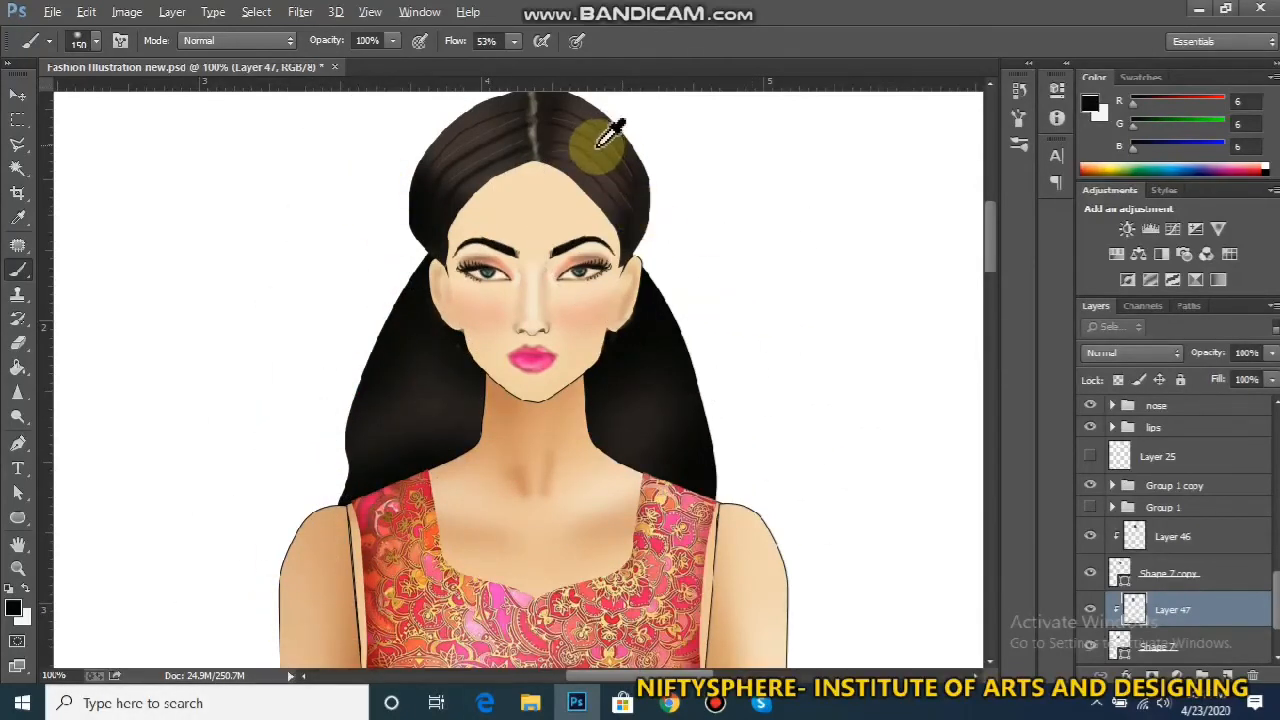
Sample the top hair's brown, RGB 68, 52, 48, set the brush to 80 px and try a stroke on the left back hair
key(bracketright)
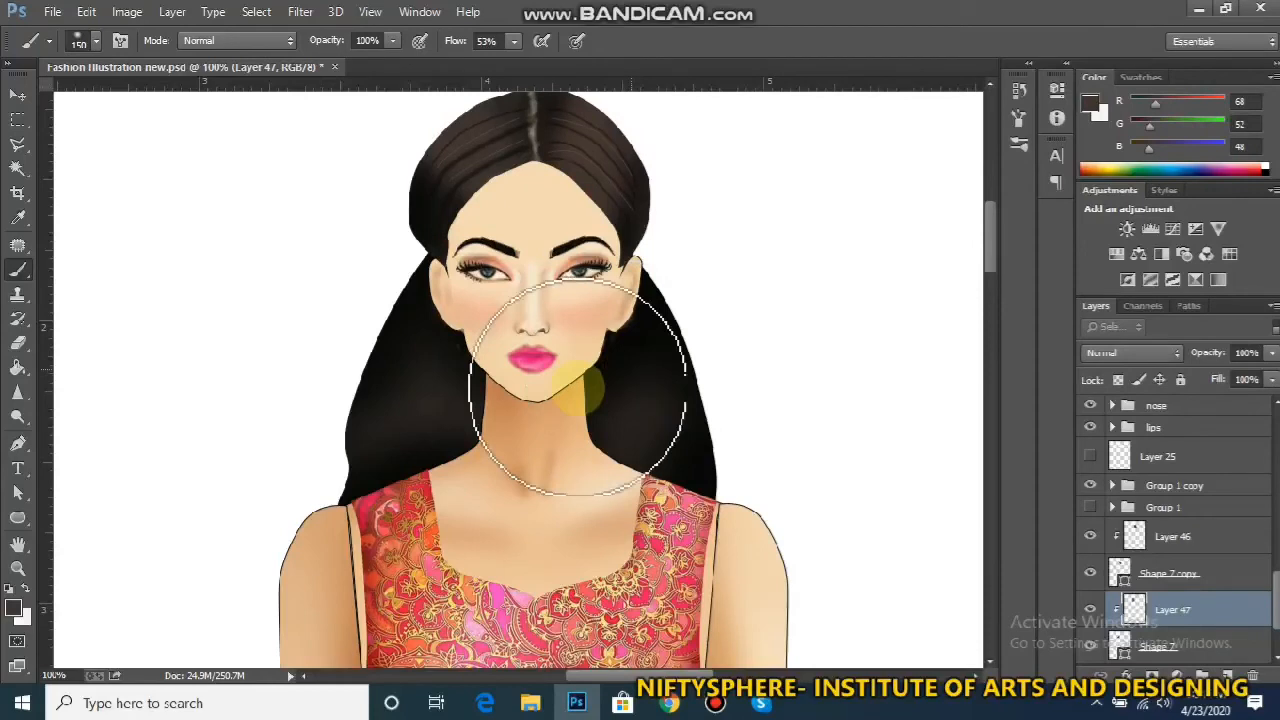
key(bracketleft)
key(bracketleft)
key(bracketleft)
key(bracketleft)
key(bracketleft)
mouse_move(433, 405)
mouse_down()
mouse_move(442, 347)
mouse_move(392, 462)
mouse_move(411, 355)
mouse_up()
key(ctrl+z)
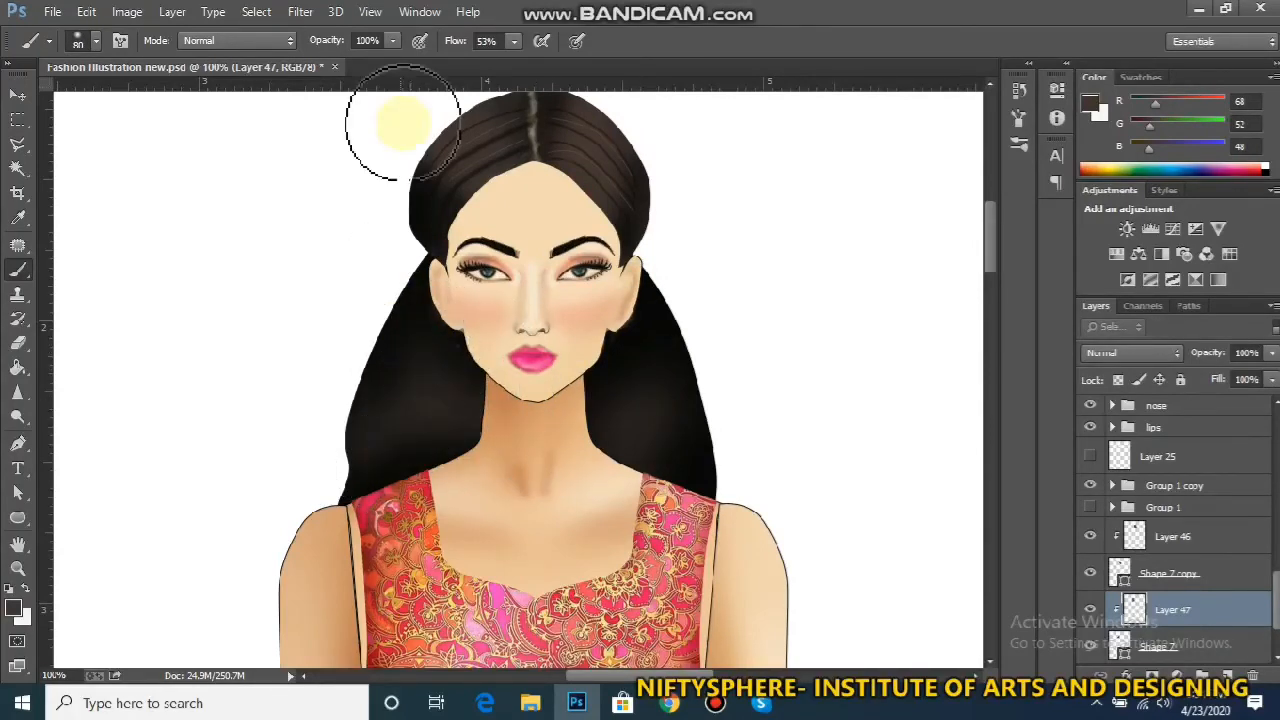
Paint soft brown highlight strands down the left back hair with a 40 px brush at 57% opacity
click(393, 42)
drag(362, 66, 351, 66)
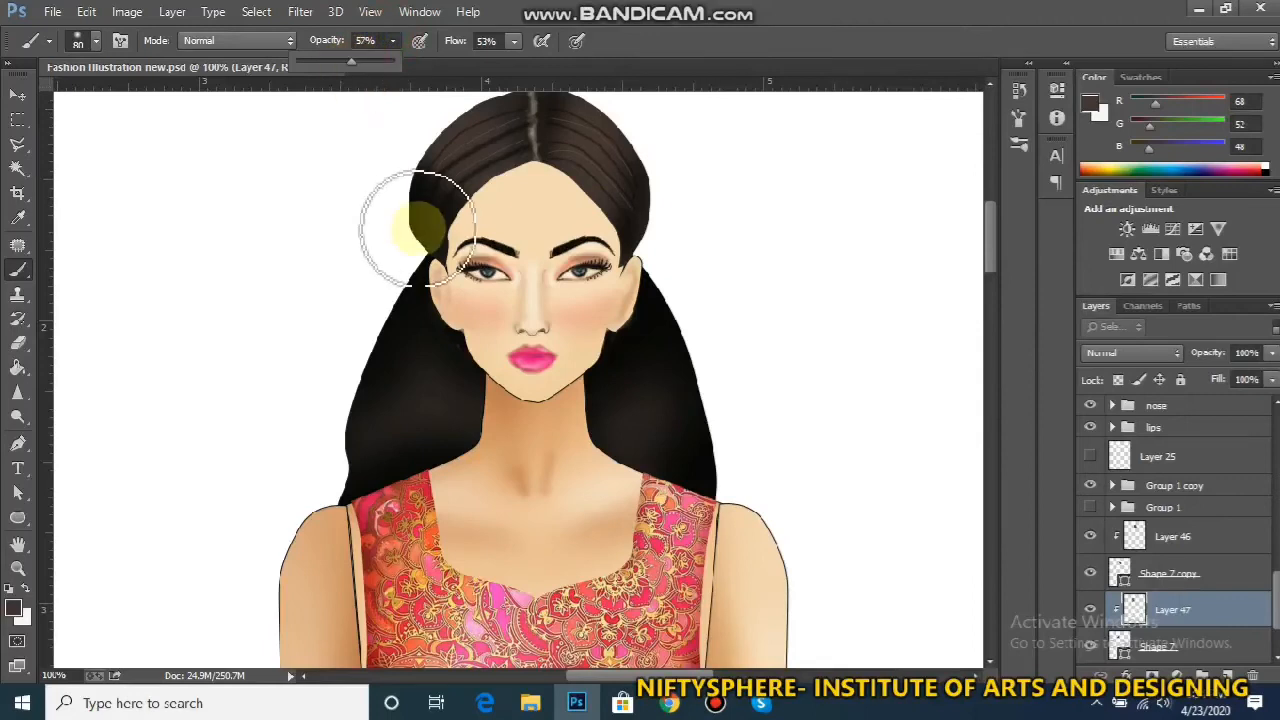
click(397, 375)
key(bracketleft)
key(bracketleft)
key(bracketleft)
key(bracketleft)
drag(409, 317, 336, 462)
drag(418, 360, 357, 486)
drag(467, 390, 388, 447)
drag(418, 317, 354, 455)
drag(474, 367, 381, 489)
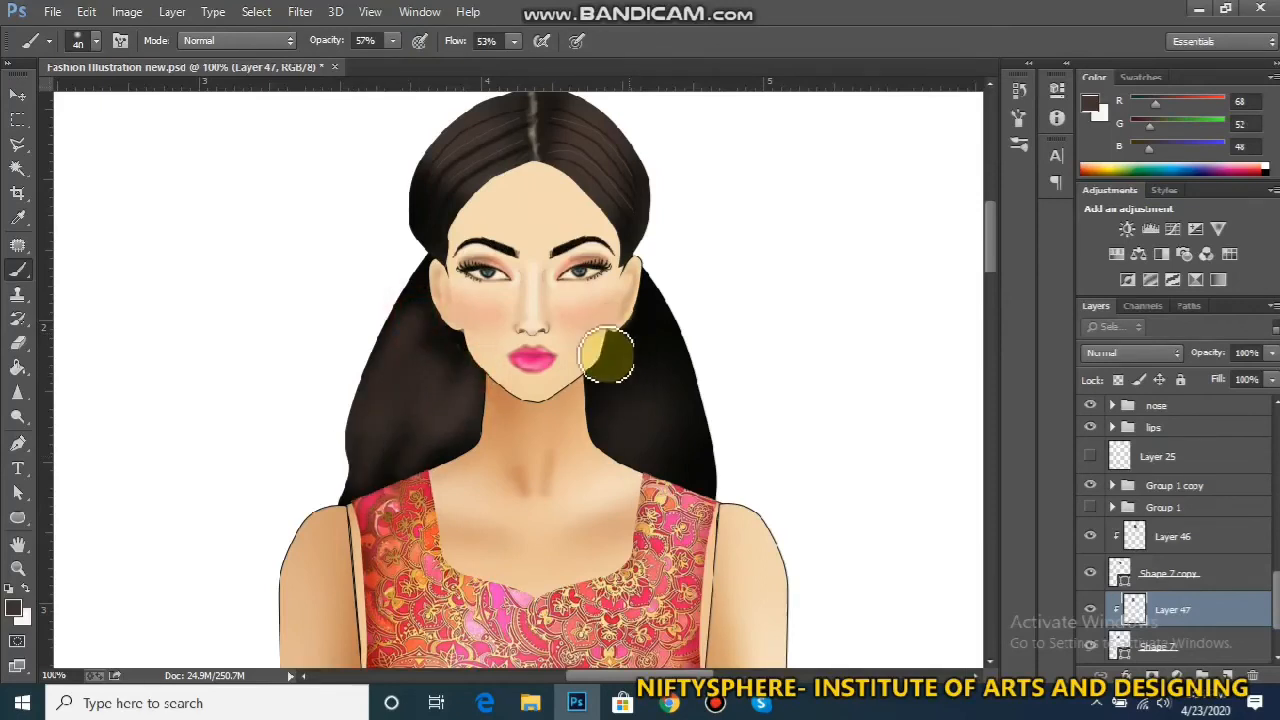
Examine the shaded back hair against the whole upper figure and again close up
key(ctrl+minus)
key(ctrl+minus)
key(ctrl+minus)
key(ctrl+minus)
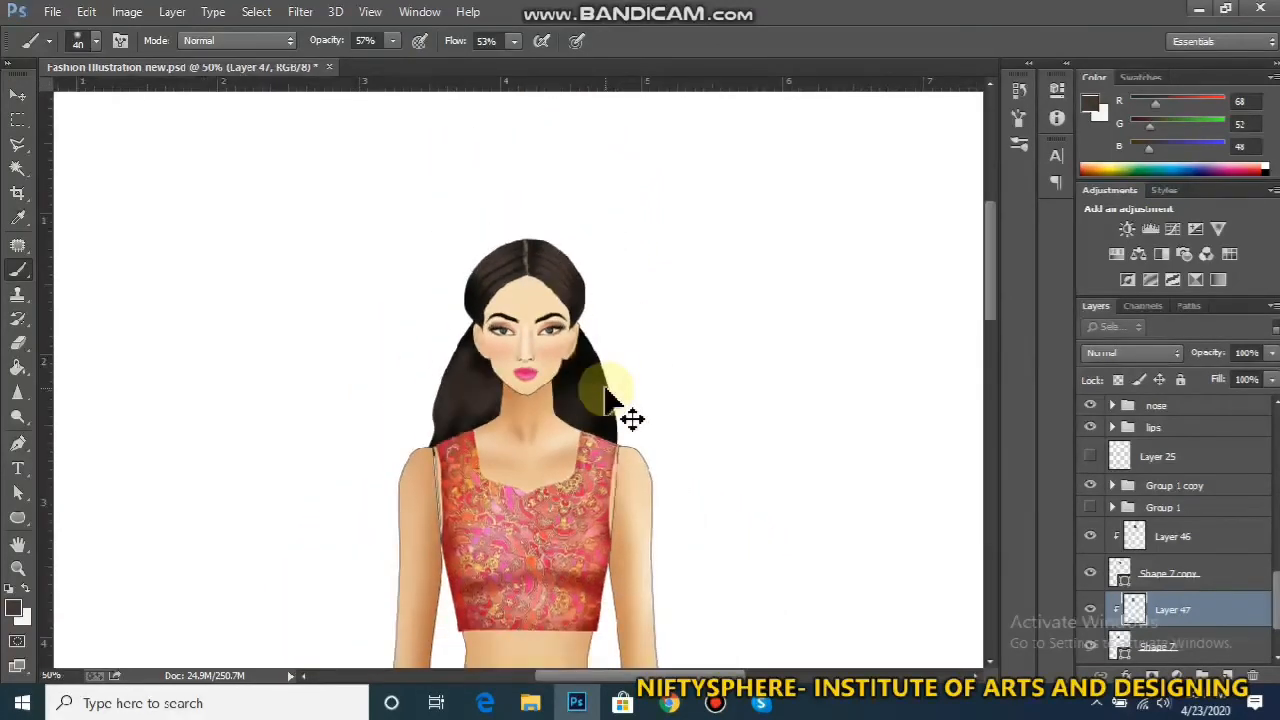
key(ctrl+plus)
key(ctrl+plus)
key(ctrl+plus)
key(ctrl+plus)
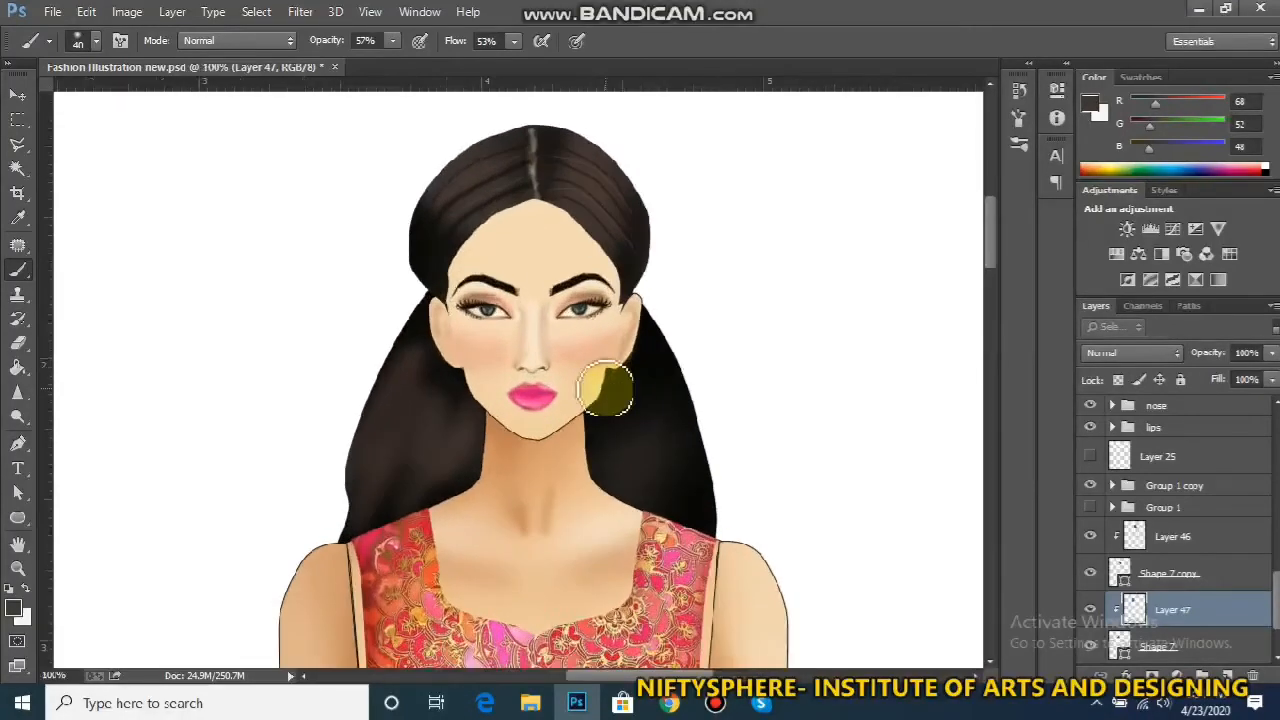
Sample the back hair's near-black, RGB 17, 15, 15, and paint thin 10 px dark strands down the left back hair on Layer 47
alt+click(436, 362)
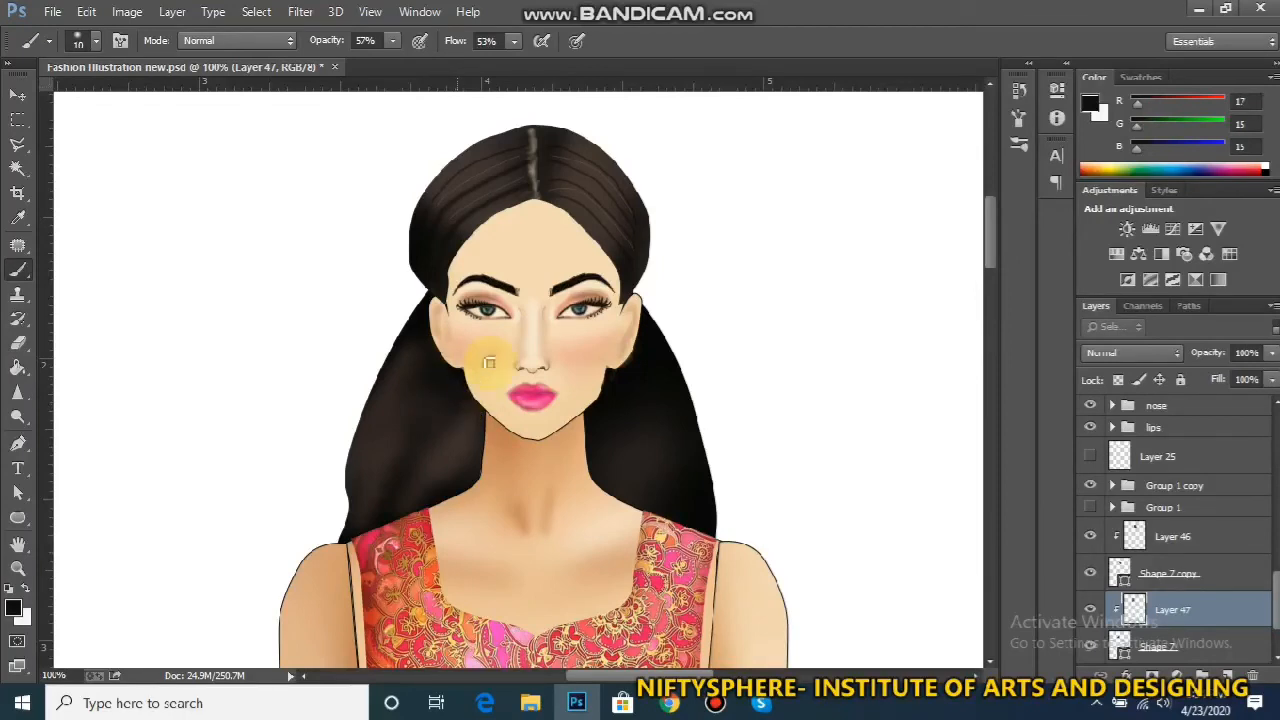
mouse_move(469, 397)
mouse_down()
mouse_move(352, 573)
mouse_move(372, 585)
mouse_up()
drag(474, 409, 374, 566)
drag(479, 409, 415, 506)
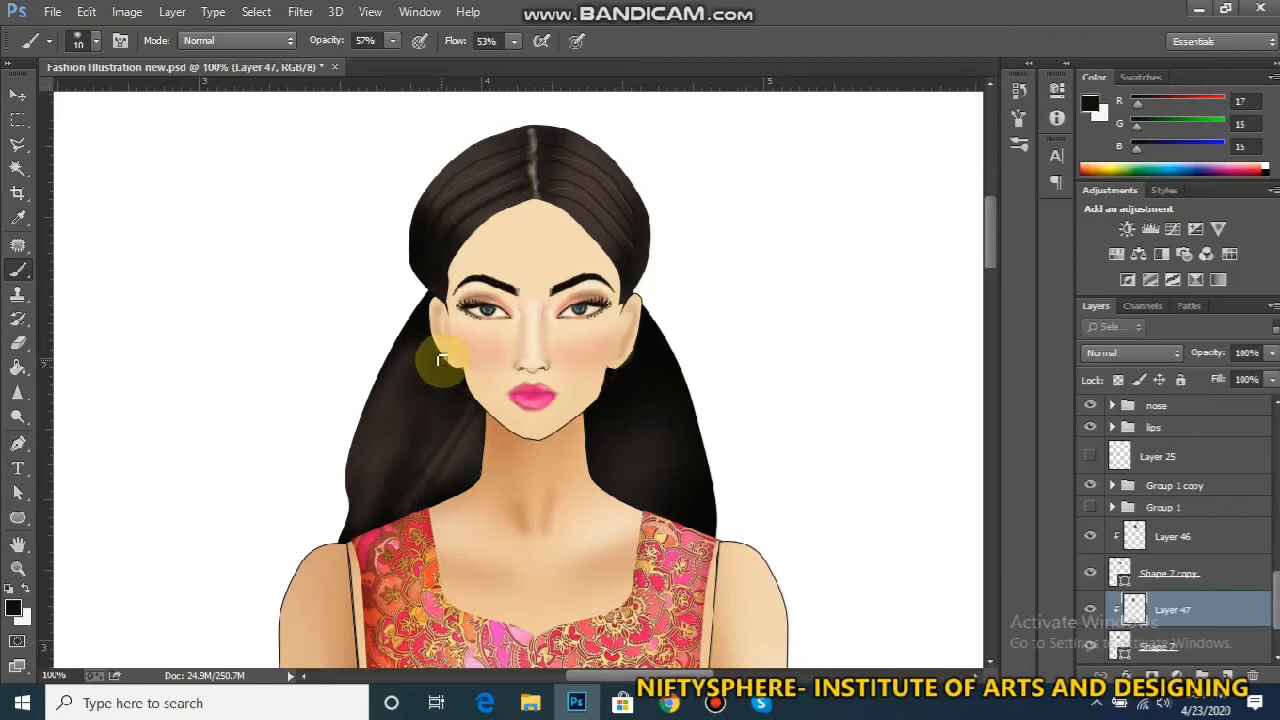
mouse_move(442, 360)
mouse_down()
mouse_move(383, 463)
mouse_move(372, 522)
mouse_up()
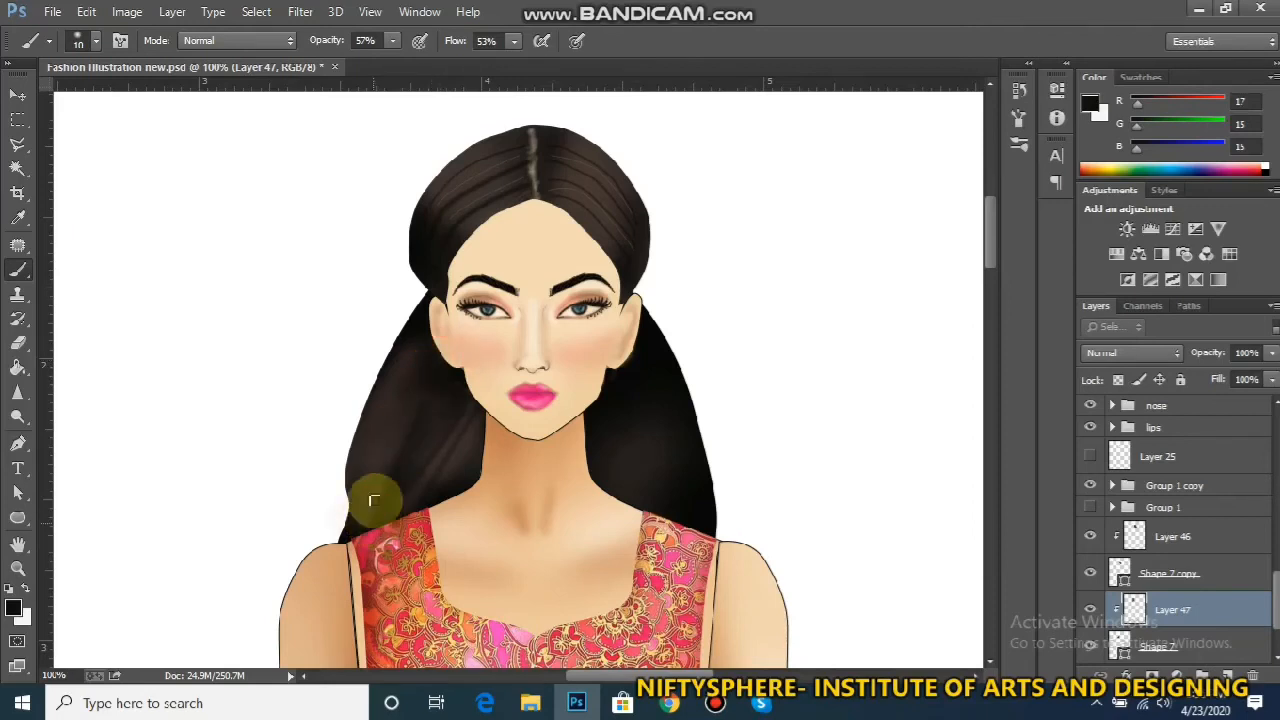
drag(425, 321, 371, 524)
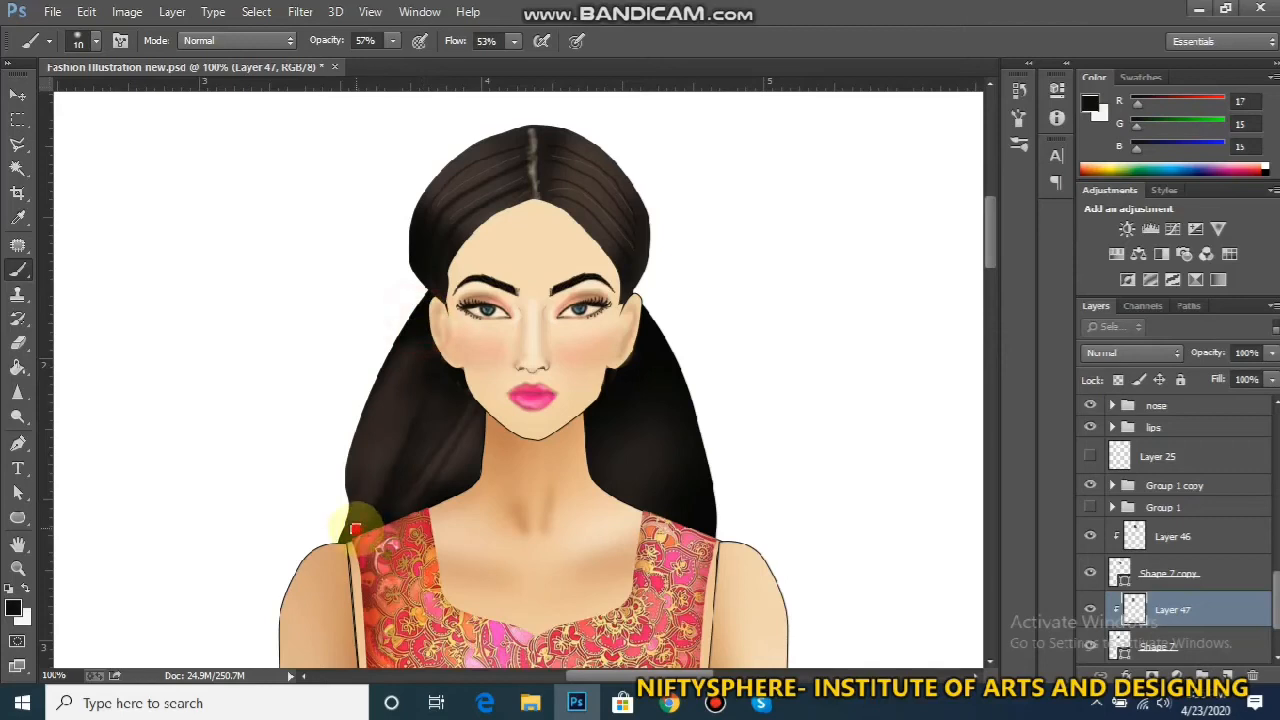
mouse_move(411, 313)
mouse_down()
mouse_move(371, 457)
mouse_move(343, 503)
mouse_up()
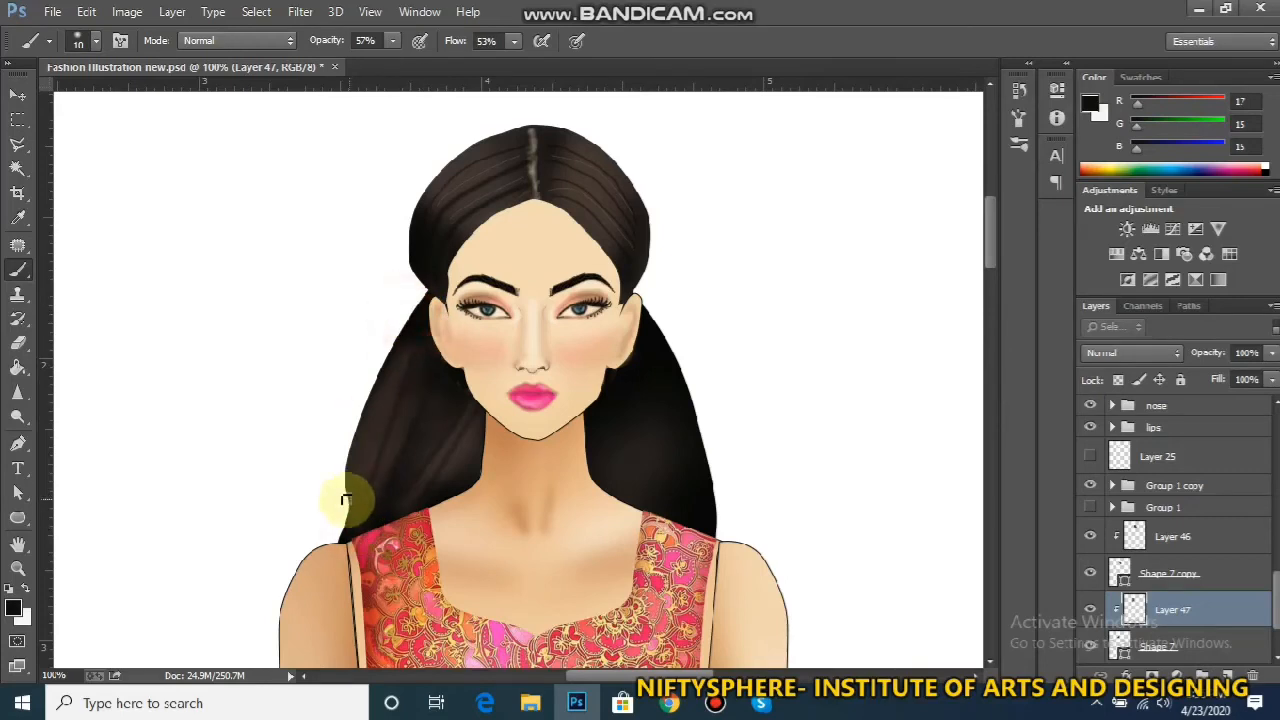
drag(456, 374, 377, 514)
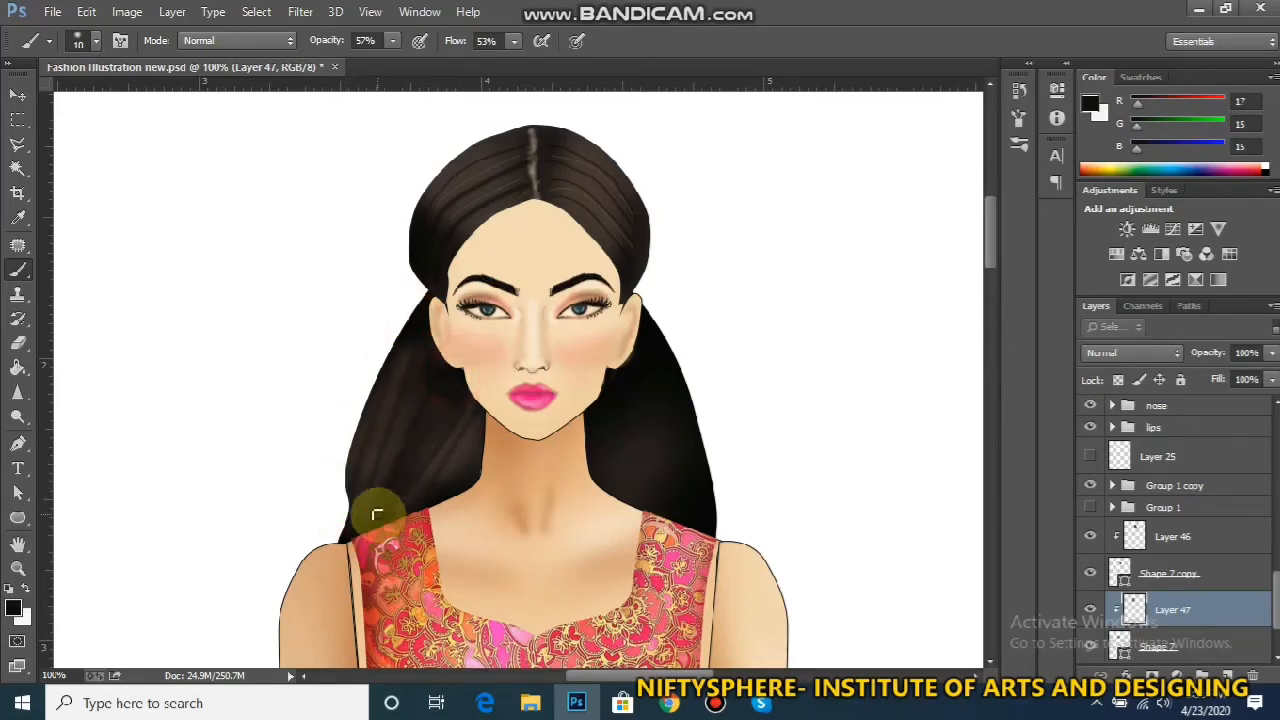
drag(460, 384, 391, 515)
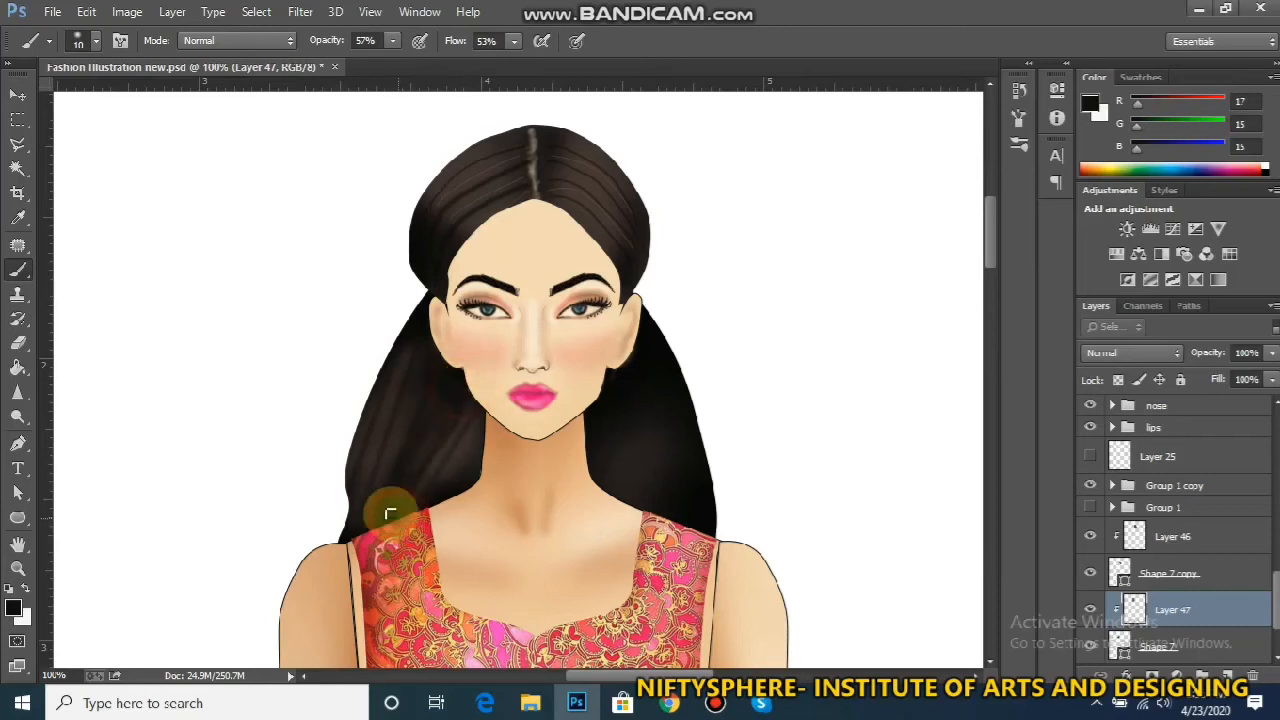
drag(434, 345, 357, 522)
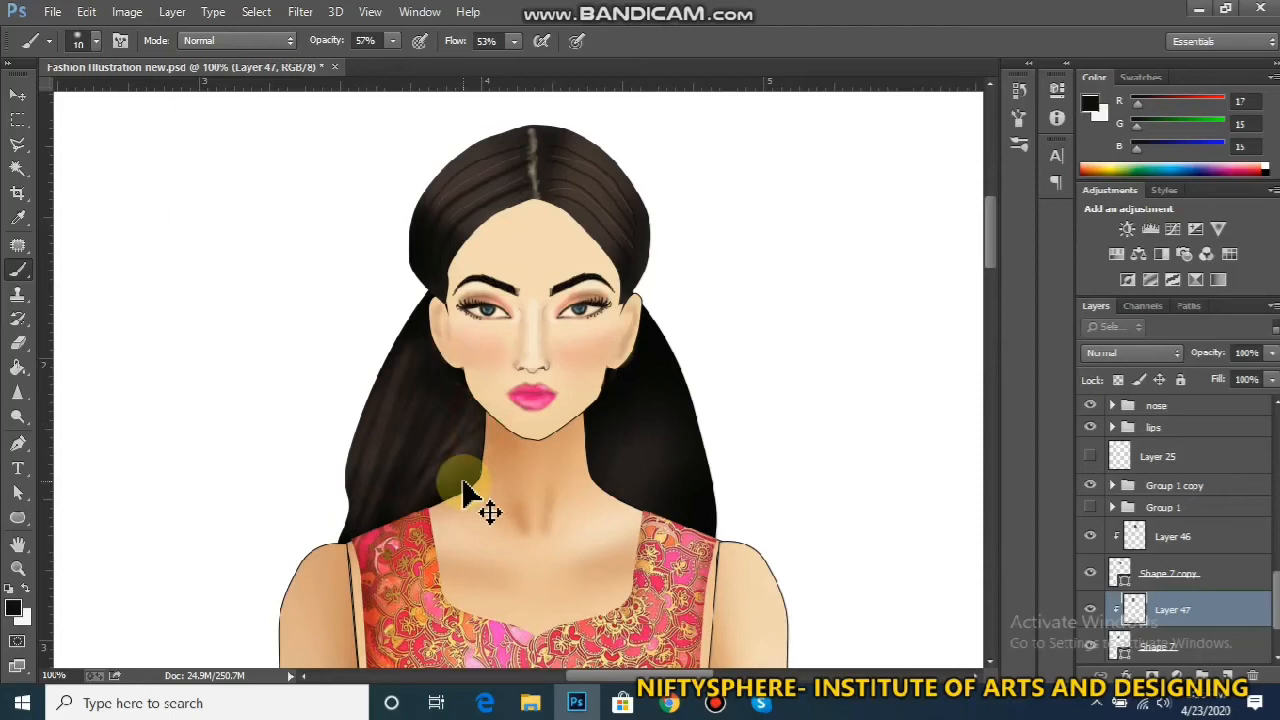
drag(484, 432, 449, 495)
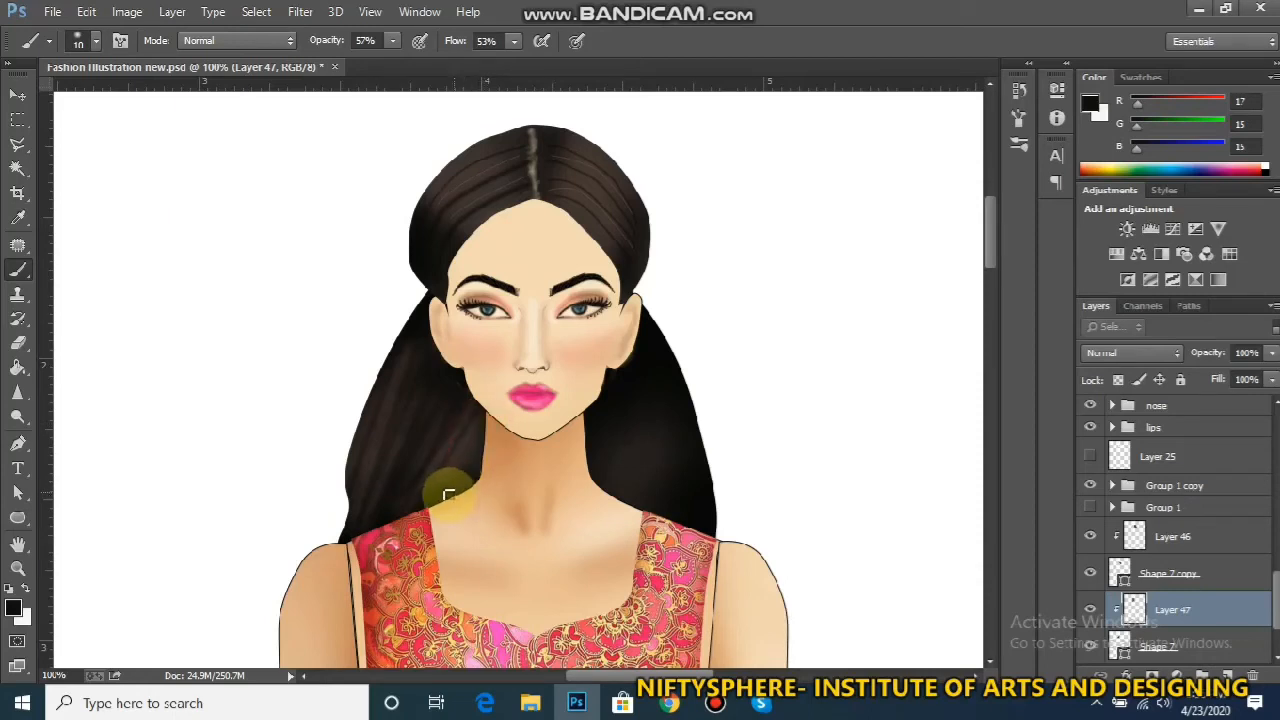
Select Layer 46 and paint near-black 10 px strands down the right back hair and beside the neck
scroll(445, 590, right, 10)
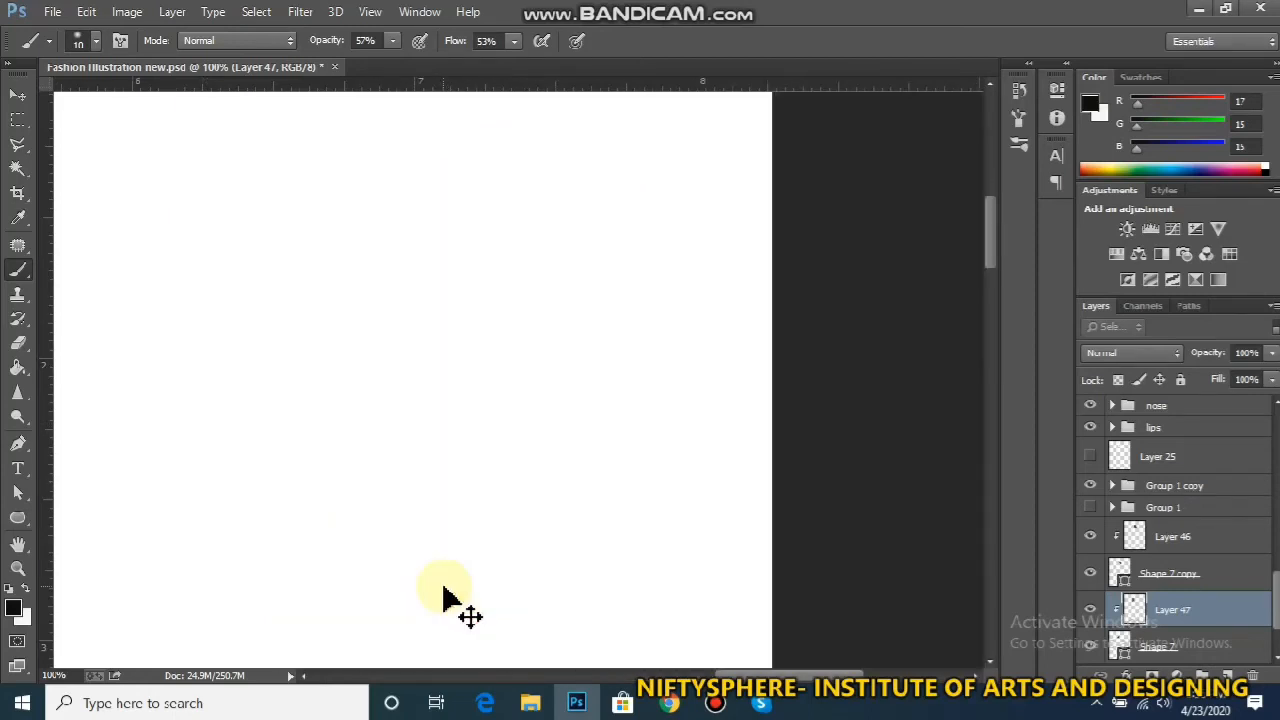
scroll(445, 590, right, 6)
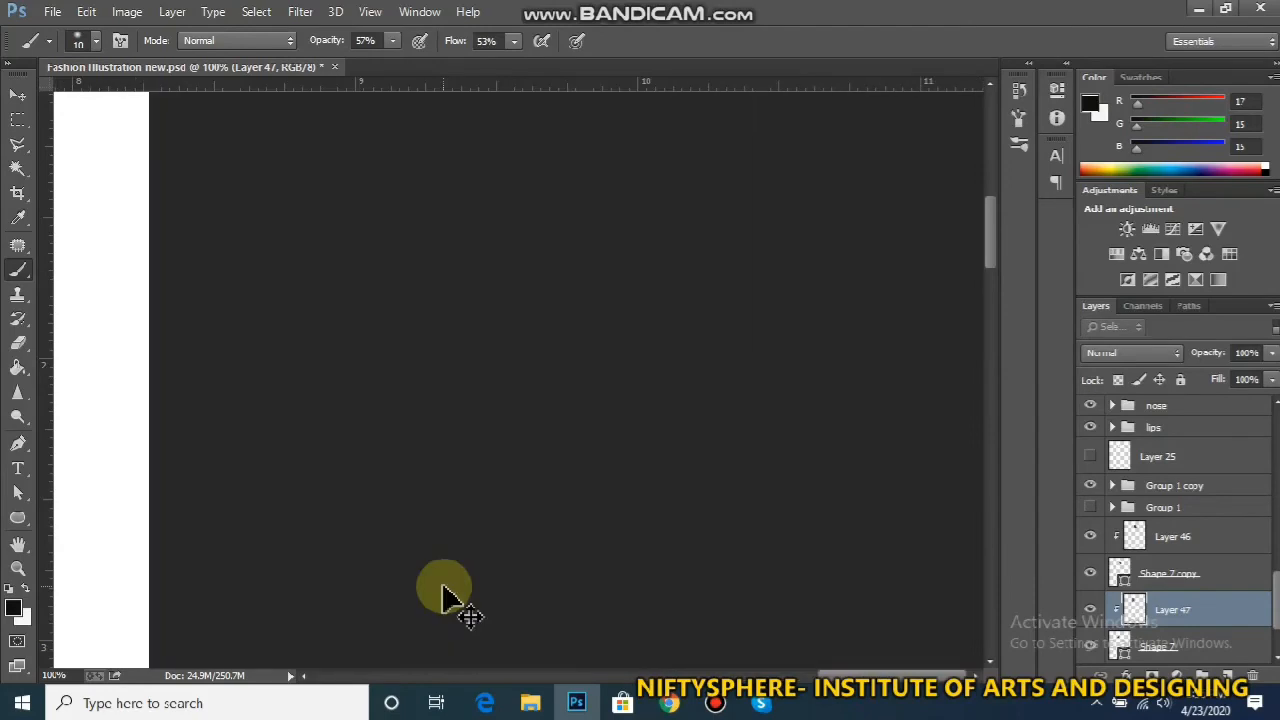
scroll(445, 590, left, 3)
scroll(445, 590, down, 5)
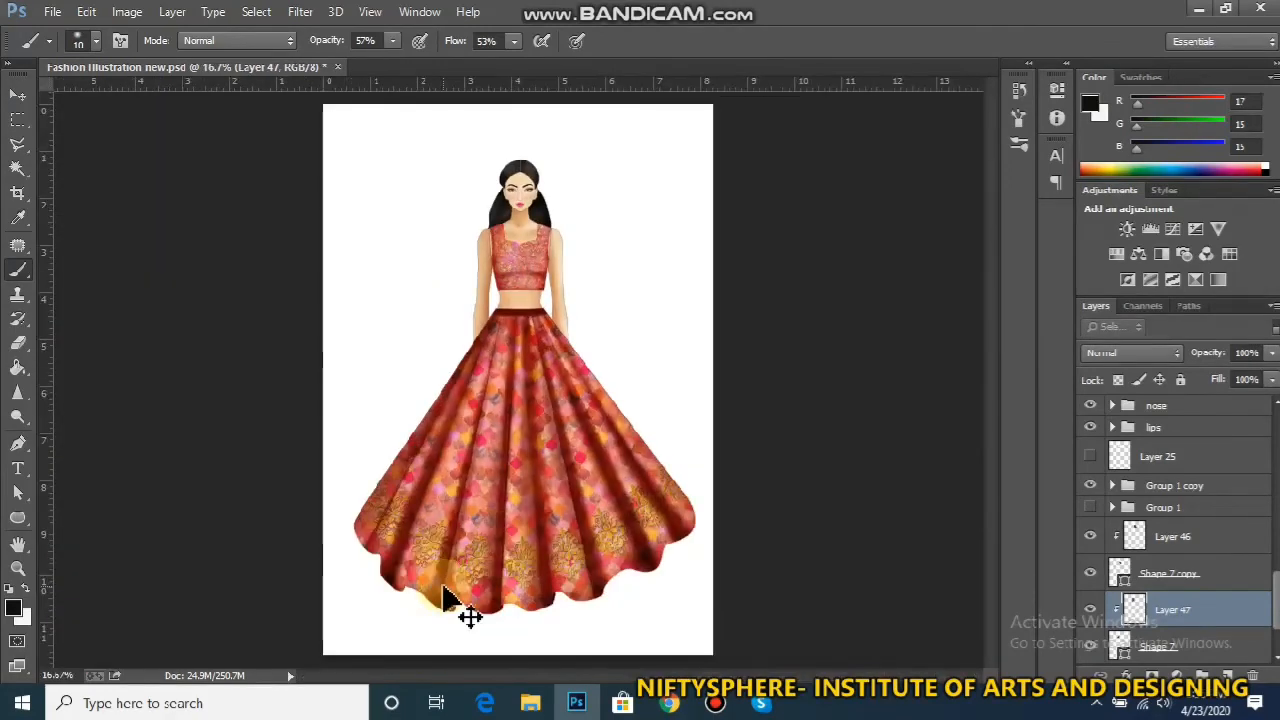
scroll(445, 590, up, 5)
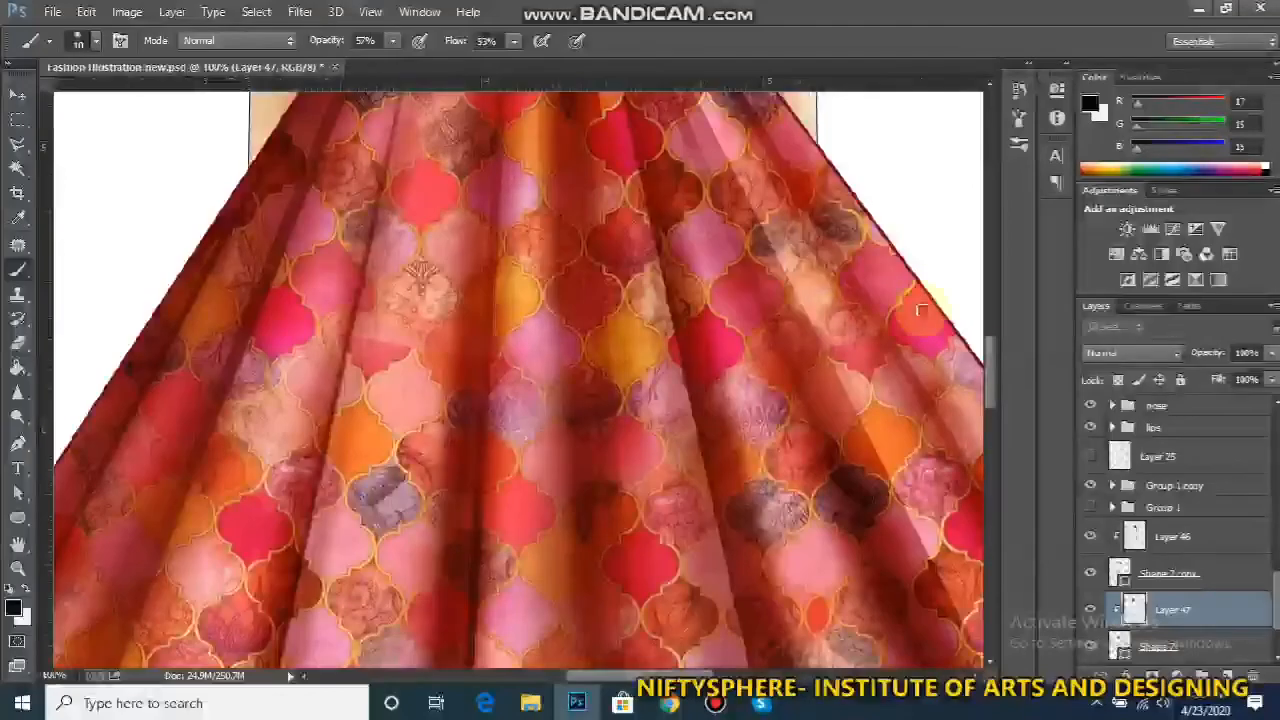
drag(1003, 368, 1008, 250)
click(1220, 540)
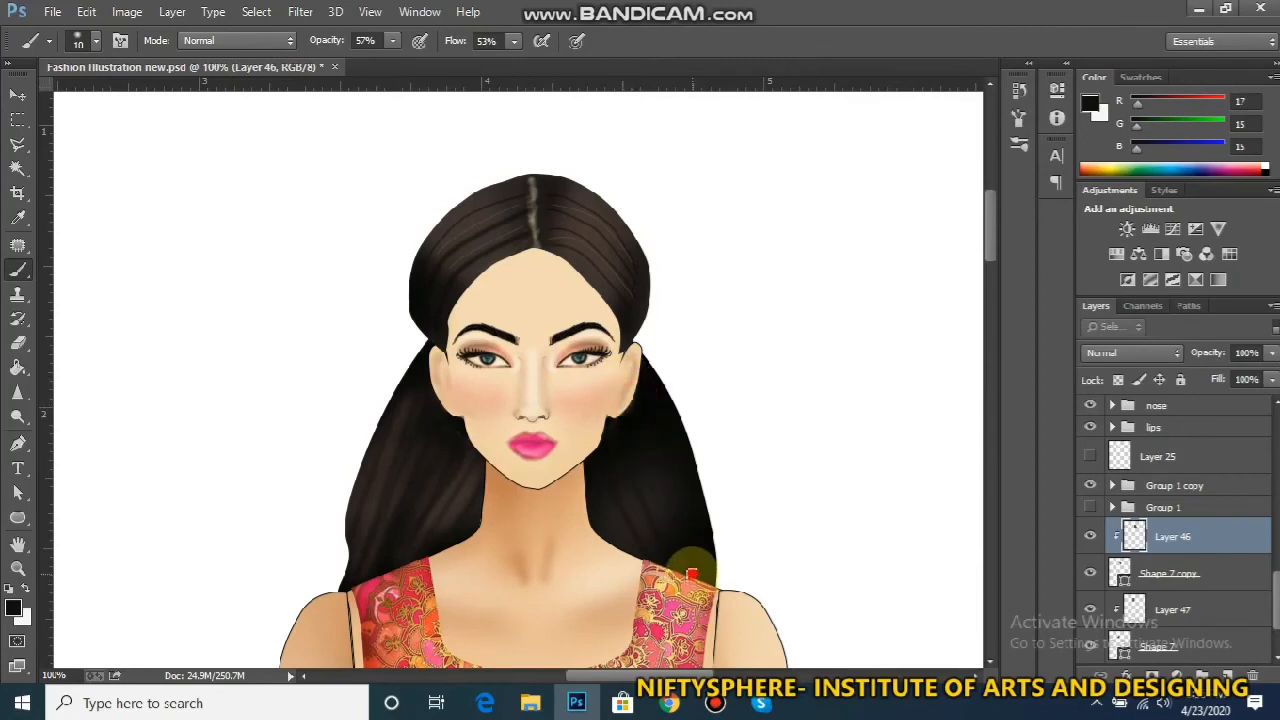
drag(636, 390, 708, 571)
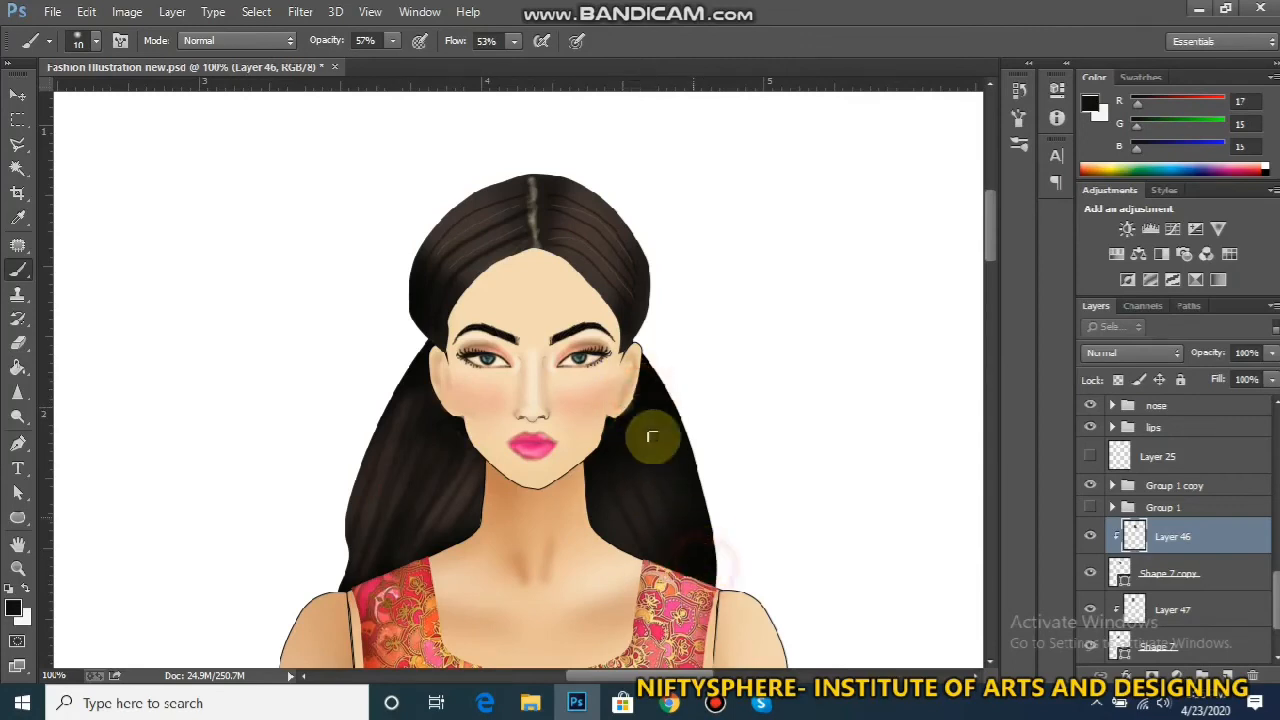
drag(648, 374, 716, 571)
drag(589, 473, 604, 518)
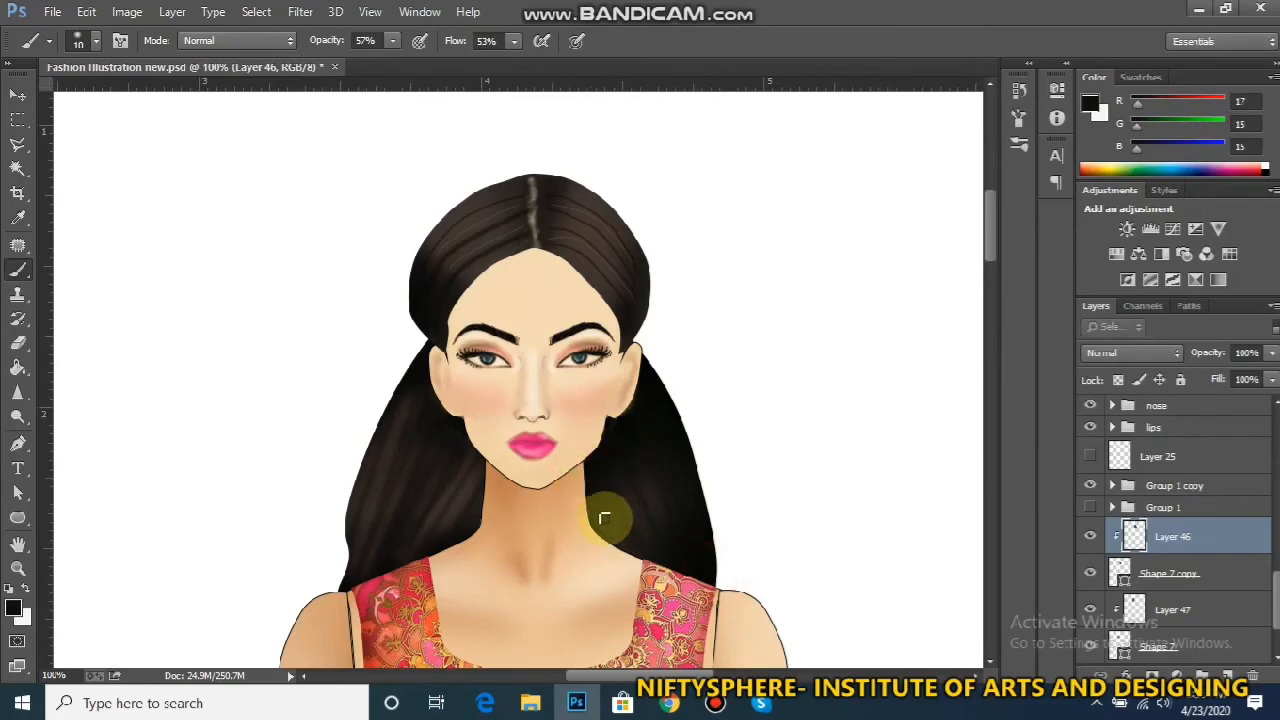
Sample the top hair's brown, RGB 68, 53, 48, and paint thin 10 px highlight strands down the right back hair
alt+click(588, 216)
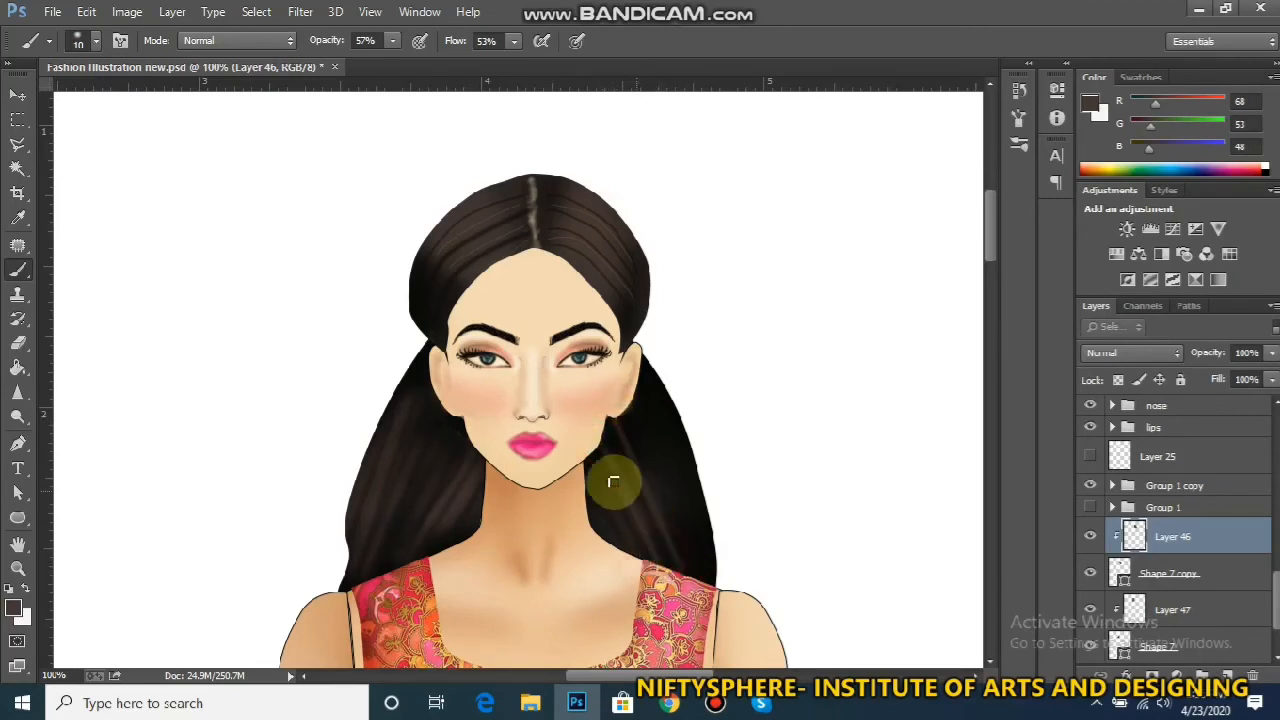
drag(592, 464, 635, 549)
drag(631, 408, 702, 573)
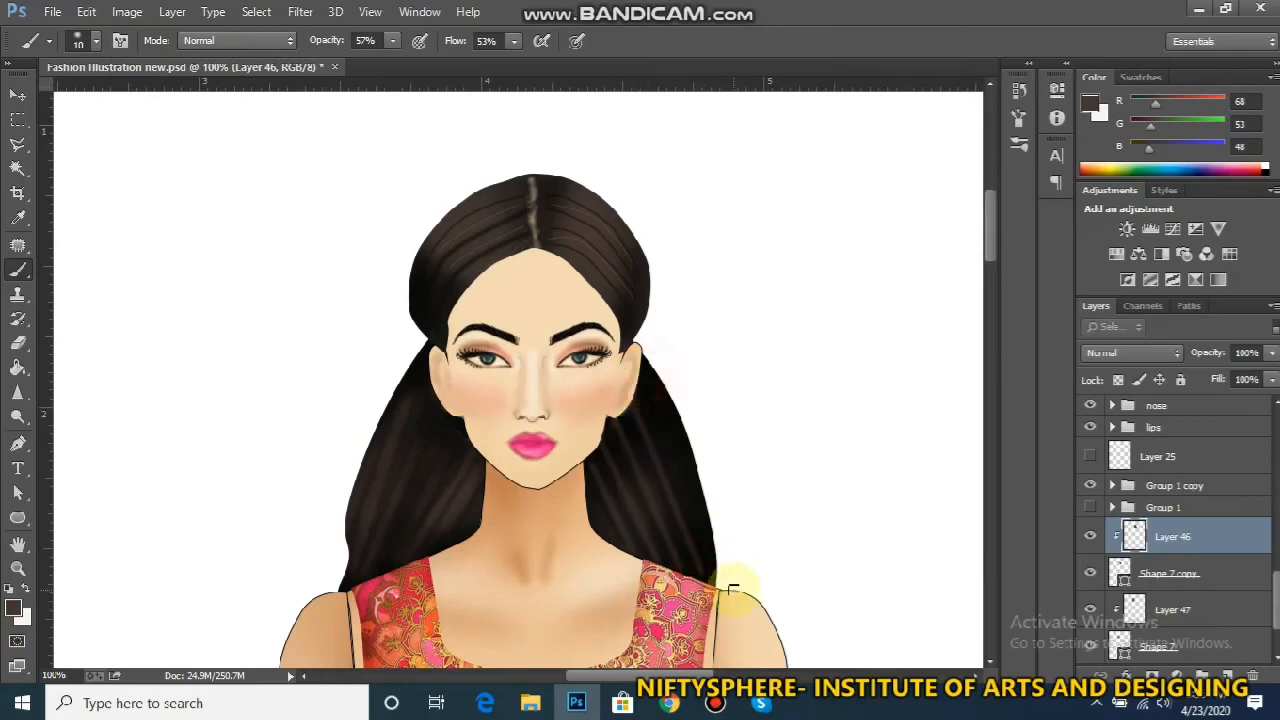
drag(646, 375, 713, 519)
Examine the streaked back hair on both sides against the whole figure and again close up
key(ctrl+minus)
key(ctrl+minus)
key(ctrl+minus)
key(ctrl+minus)
key(ctrl+minus)
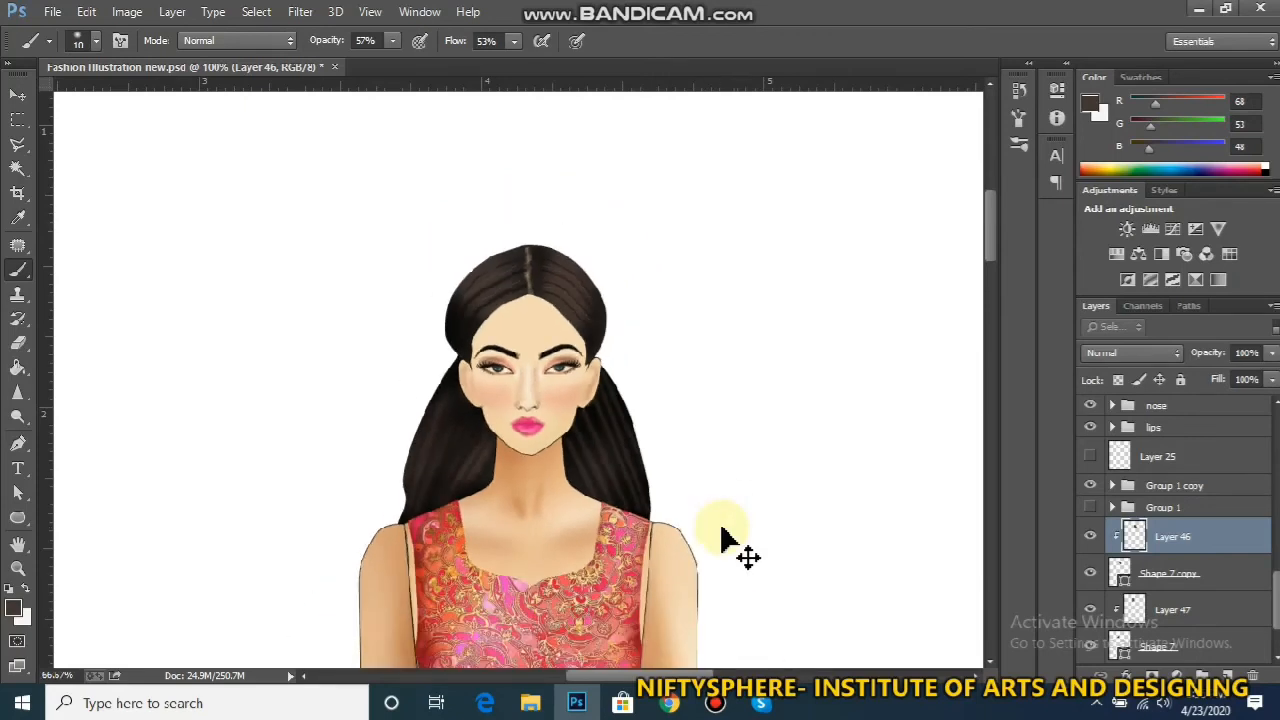
key(ctrl+plus)
key(ctrl+plus)
key(ctrl+plus)
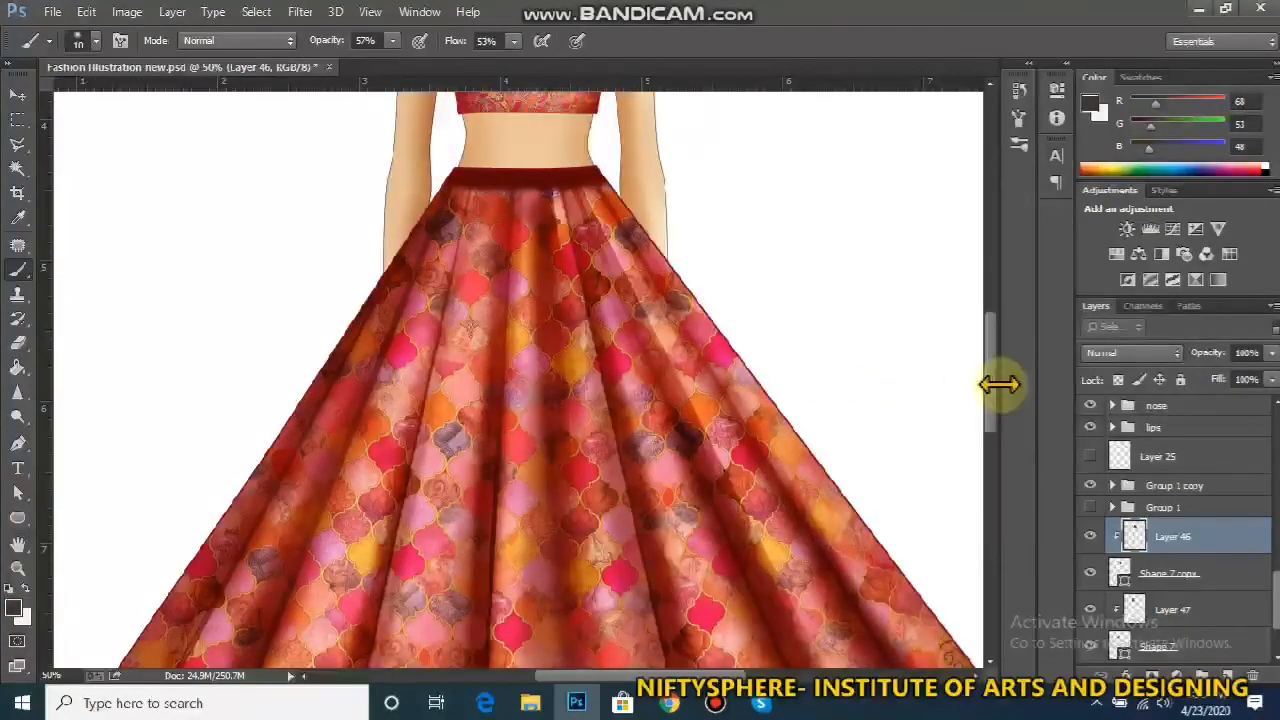
drag(989, 378, 1000, 297)
key(ctrl+plus)
key(ctrl+plus)
key(ctrl+plus)
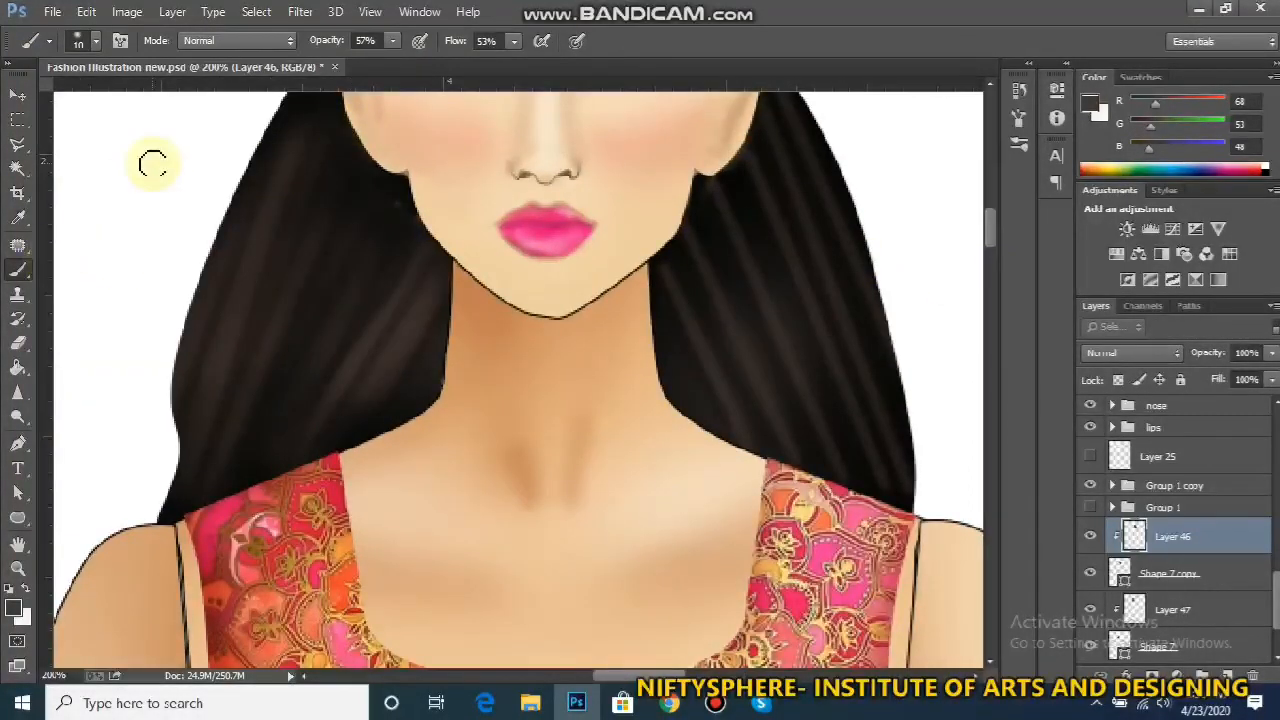
Soften the right back hair's strands by dabbing the brown over them with an 80 px brush at 12% opacity
key(bracketright)
key(bracketright)
key(bracketright)
key(bracketright)
click(386, 35)
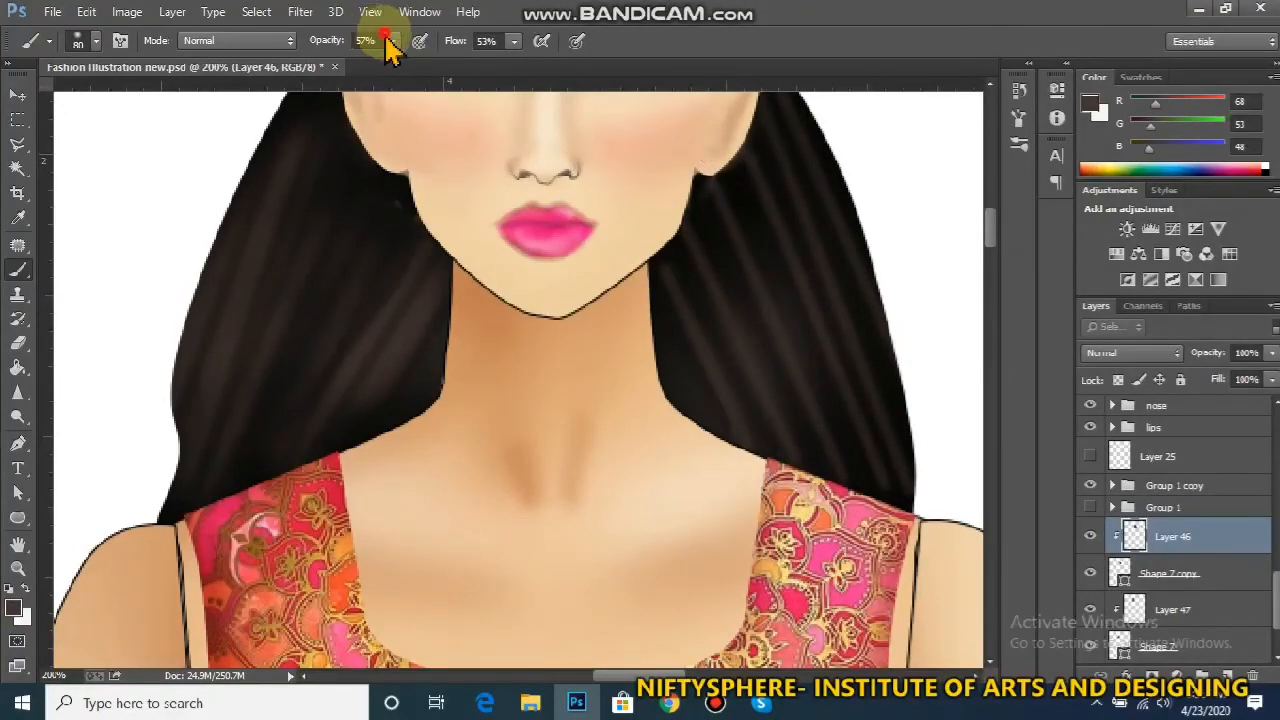
drag(357, 63, 347, 63)
click(763, 349)
click(754, 223)
click(747, 237)
click(746, 271)
click(729, 357)
click(826, 271)
click(769, 373)
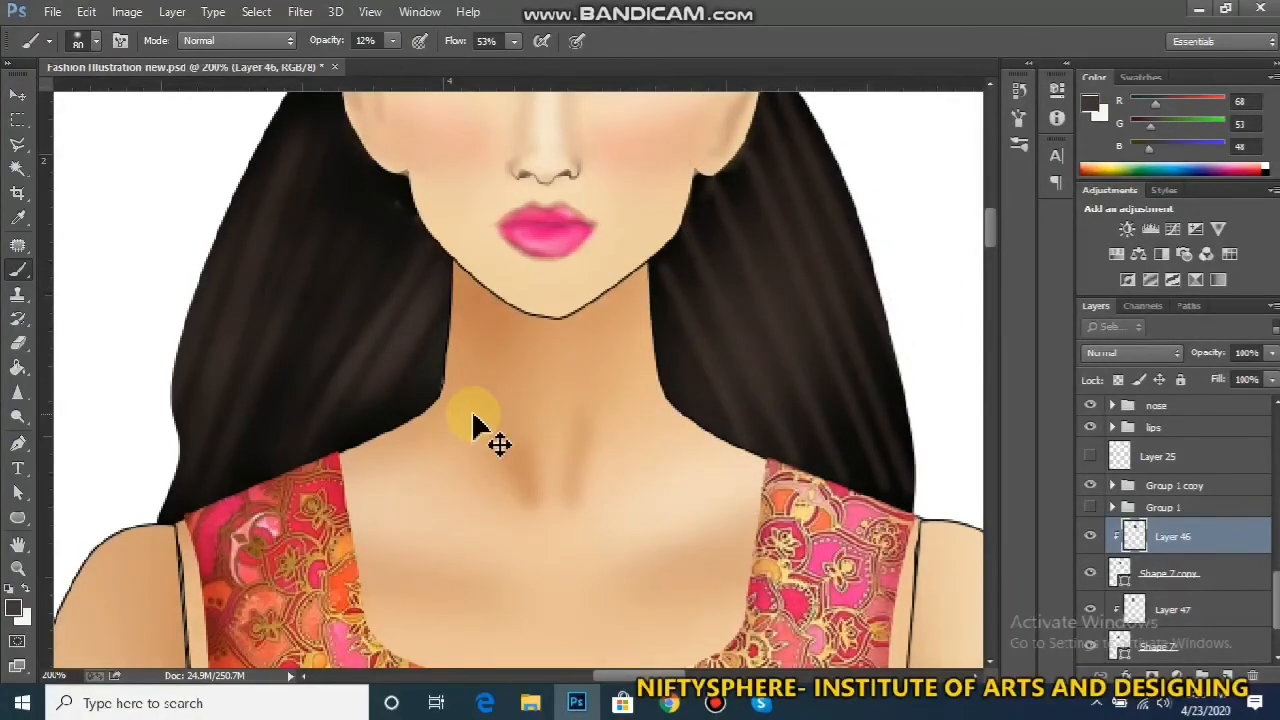
Examine the softened right back hair against the upper figure and then around the neck
key(ctrl+minus)
key(ctrl+minus)
key(ctrl+minus)
key(ctrl+minus)
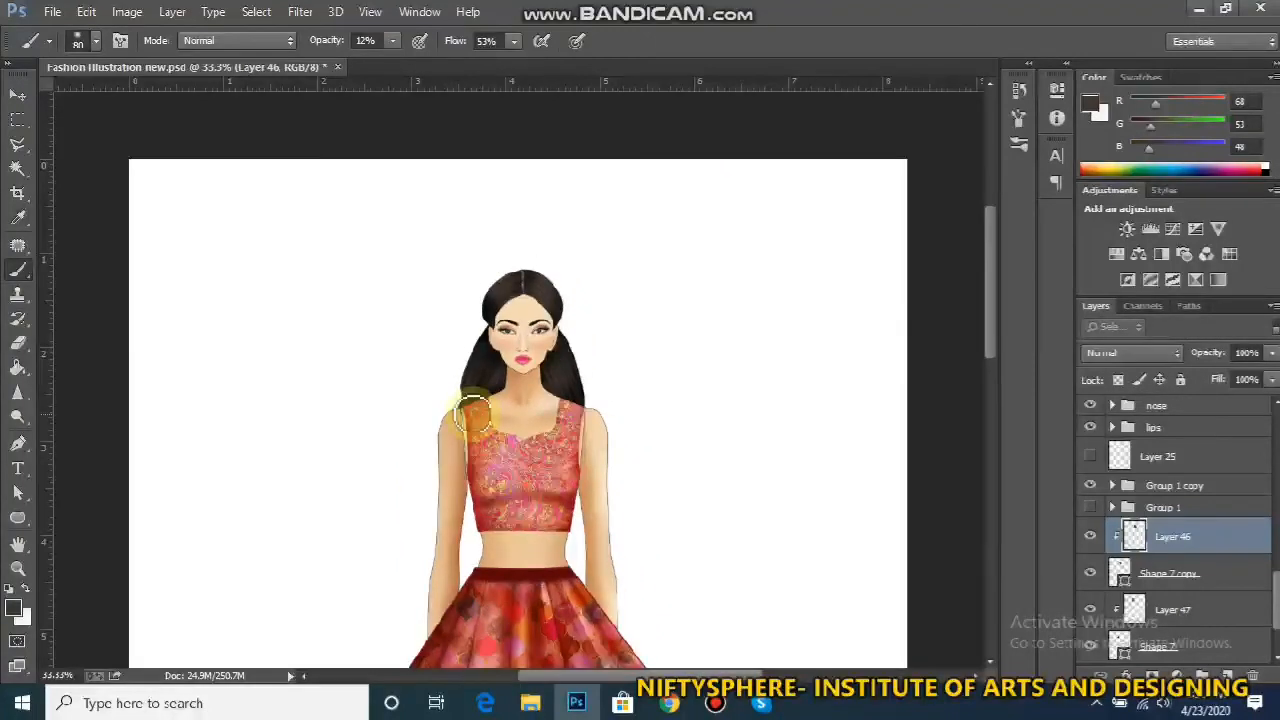
key(ctrl+plus)
key(ctrl+plus)
key(ctrl+plus)
key(ctrl+plus)
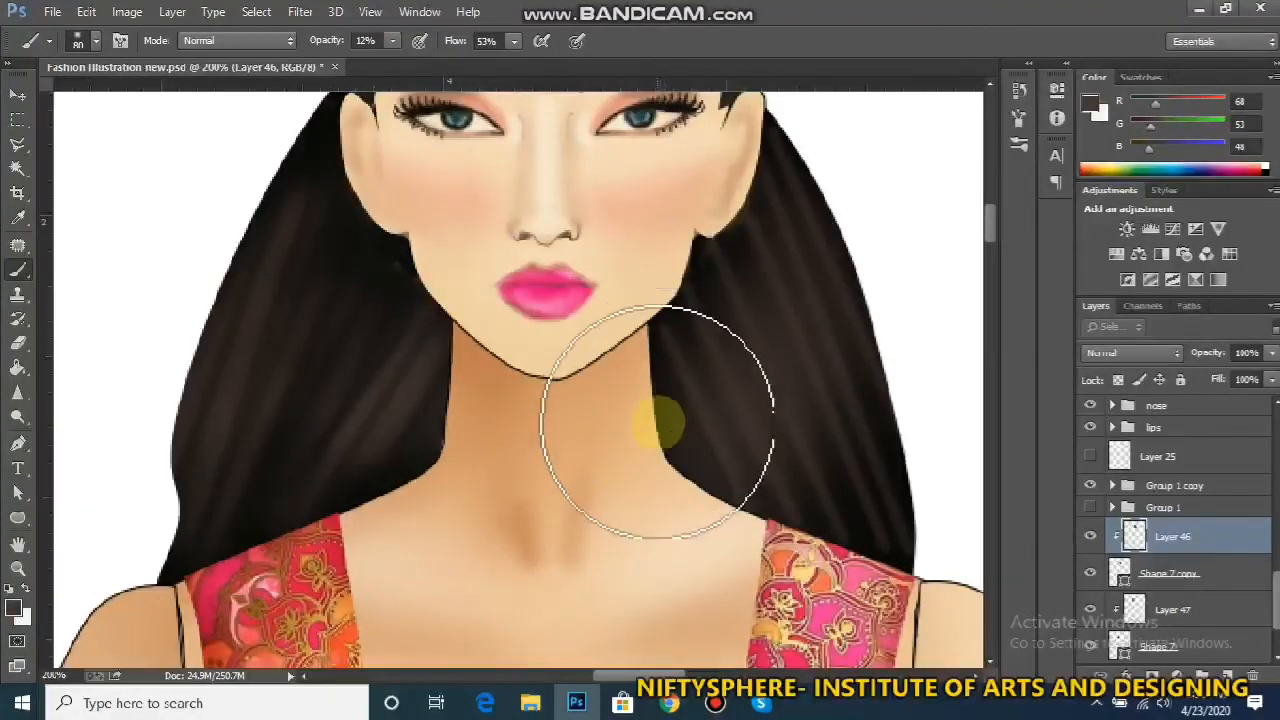
Set the foreground colour to near-black, RGB 3, 3, 3, and softly darken the right back hair's inner edge beside the neck
click(14, 610)
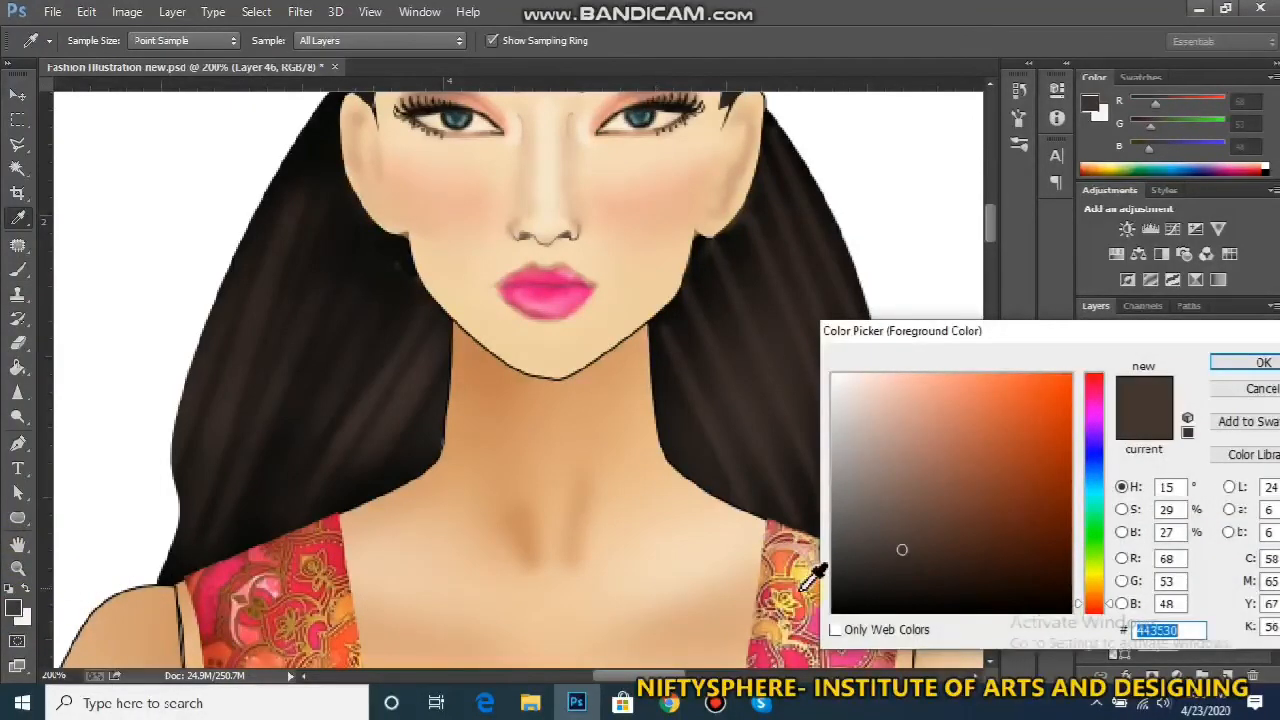
click(836, 607)
key(Return)
key(b)
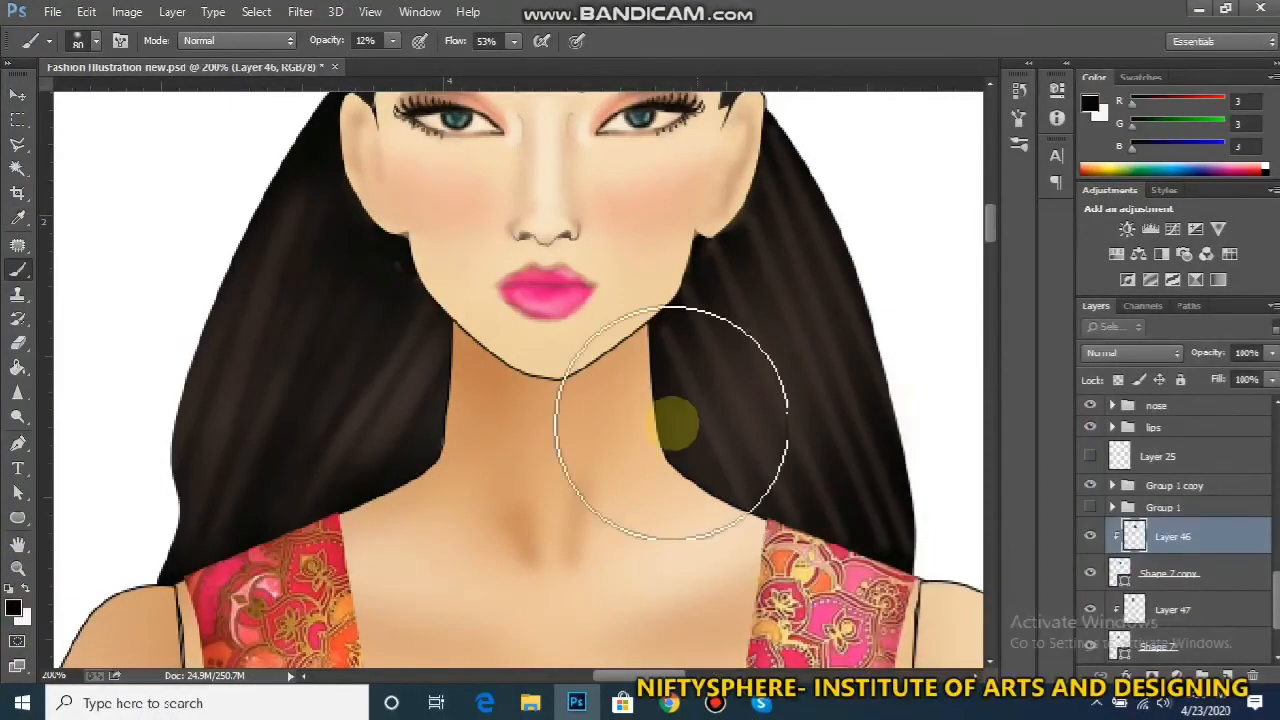
drag(766, 545, 634, 369)
mouse_move(723, 463)
mouse_down()
mouse_move(657, 283)
mouse_move(700, 440)
mouse_up()
mouse_move(669, 364)
mouse_down()
mouse_move(775, 450)
mouse_move(766, 514)
mouse_move(663, 334)
mouse_move(674, 423)
mouse_move(718, 511)
mouse_move(663, 371)
mouse_move(694, 449)
mouse_up()
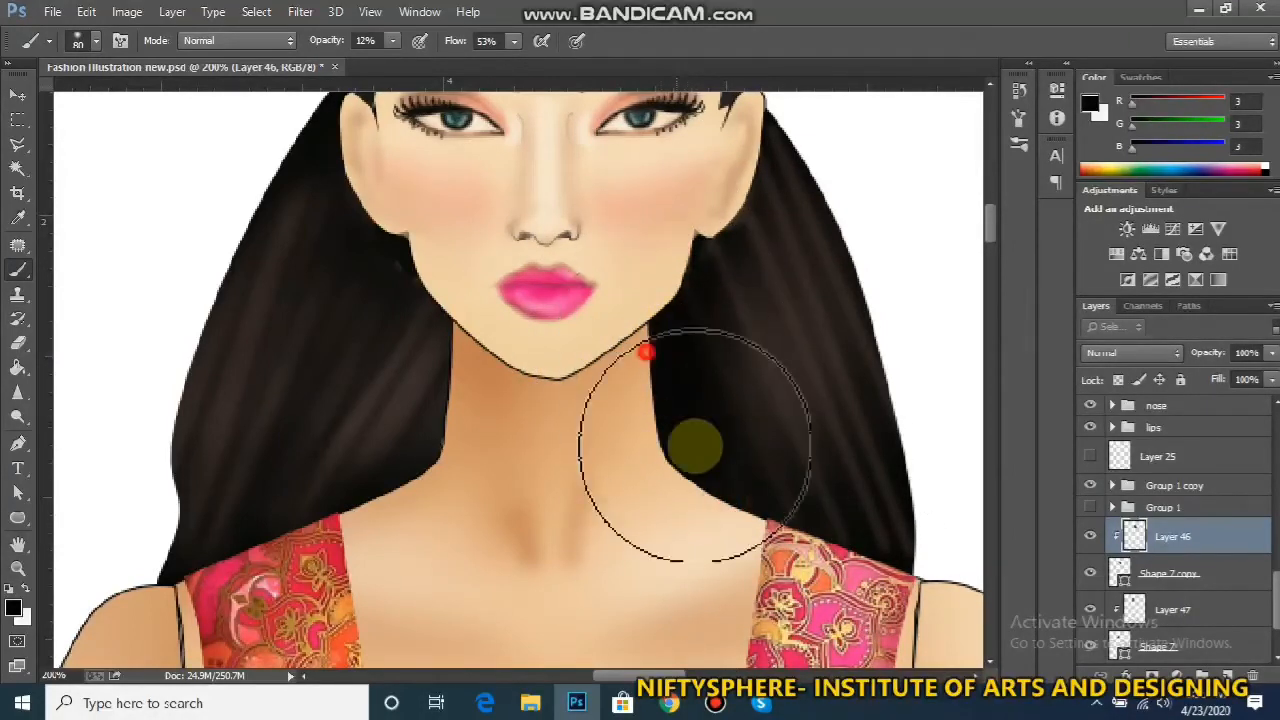
Select Layer 47 and darken the left back hair's inner edge beside the neck with the same soft brush
click(1218, 612)
mouse_move(420, 443)
mouse_down()
mouse_move(480, 309)
mouse_move(430, 490)
mouse_move(443, 255)
mouse_move(386, 451)
mouse_move(451, 337)
mouse_move(388, 437)
mouse_move(434, 166)
mouse_move(400, 409)
mouse_move(405, 160)
mouse_move(389, 469)
mouse_up()
drag(359, 531, 411, 400)
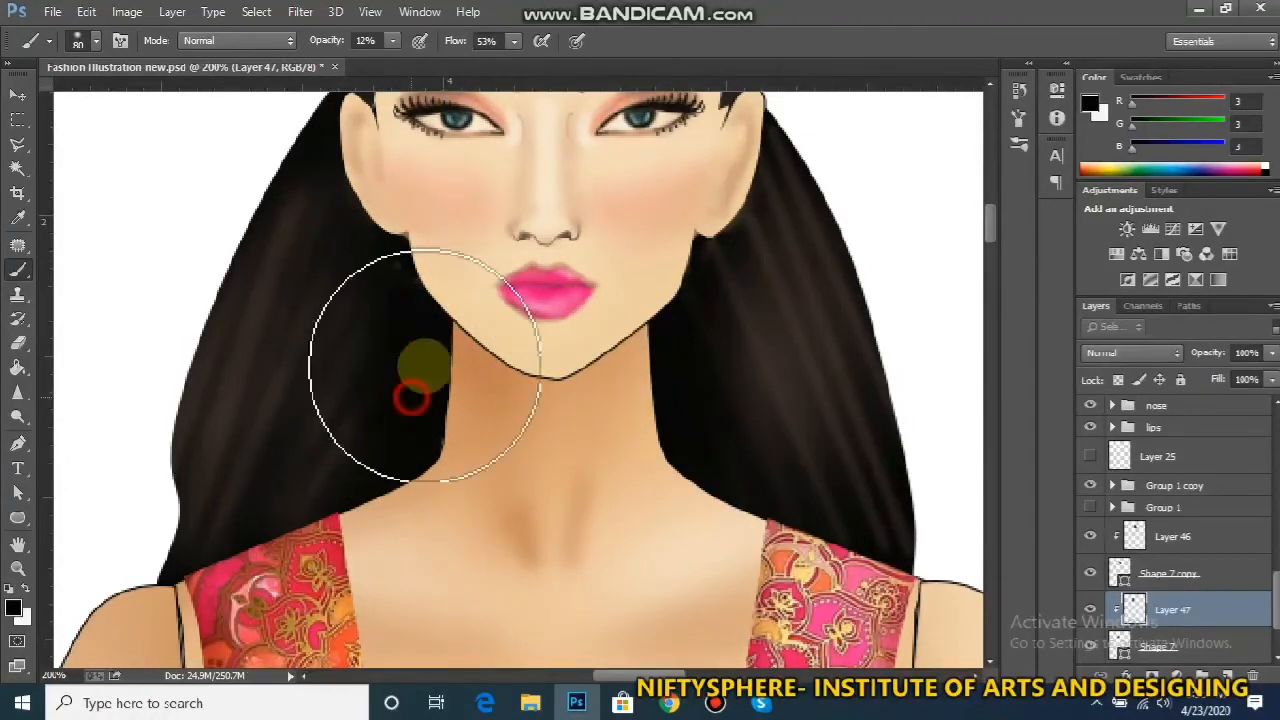
Examine the darkened back hair against the whole figure, and inspect the face and top hair close up
key(ctrl+minus)
key(ctrl+minus)
key(ctrl+minus)
key(ctrl+minus)
key(ctrl+minus)
key(ctrl+minus)
key(ctrl+minus)
key(ctrl+minus)
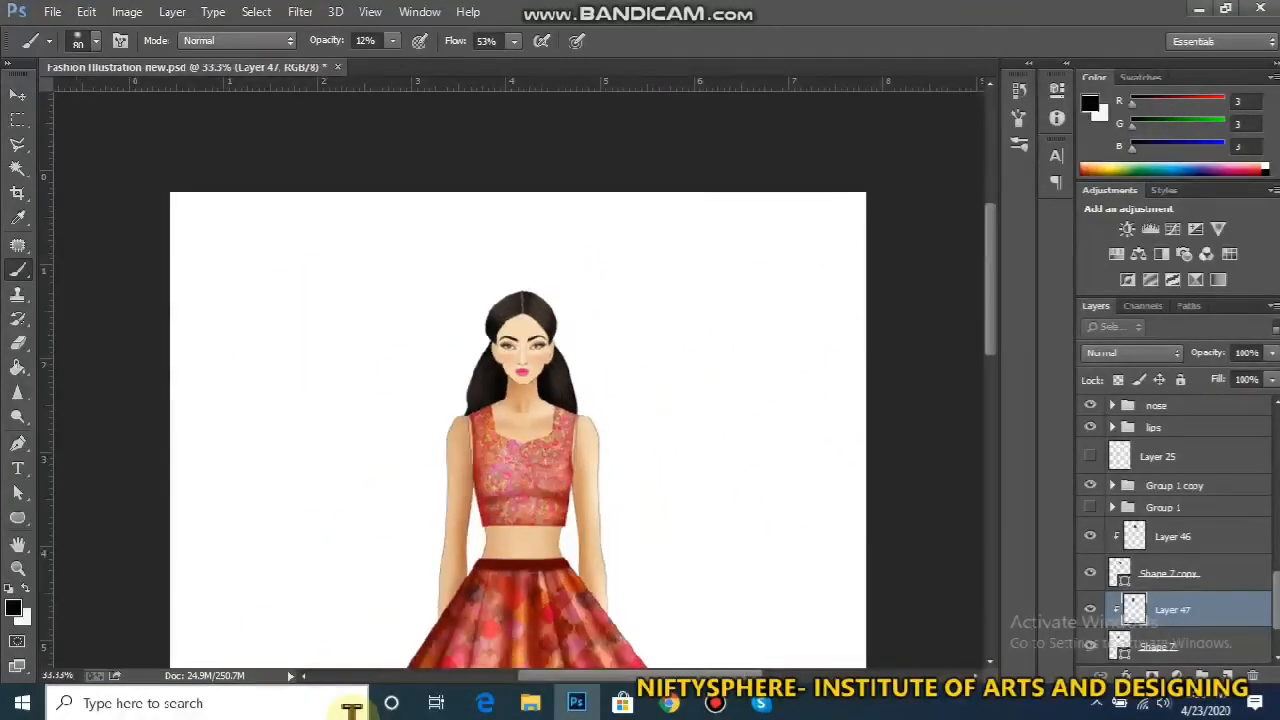
key(ctrl+plus)
key(ctrl+plus)
key(ctrl+plus)
key(ctrl+plus)
key(ctrl+plus)
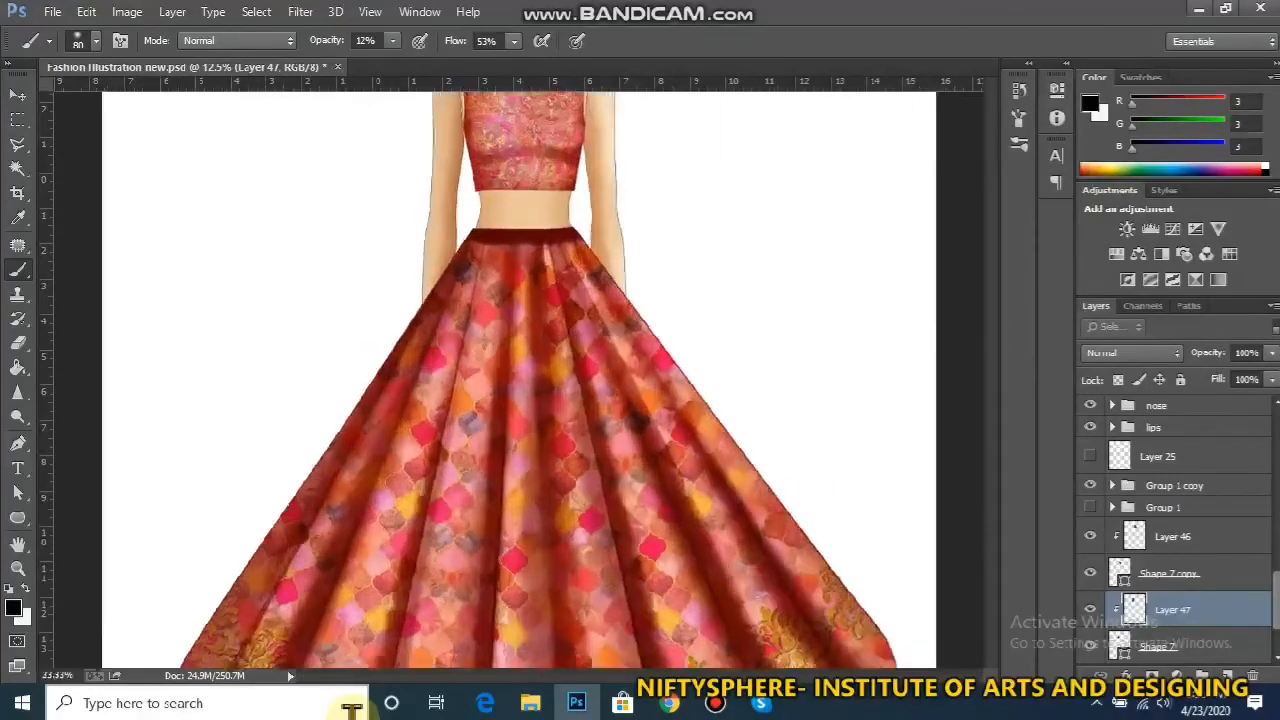
drag(995, 415, 999, 206)
key(ctrl+plus)
key(ctrl+plus)
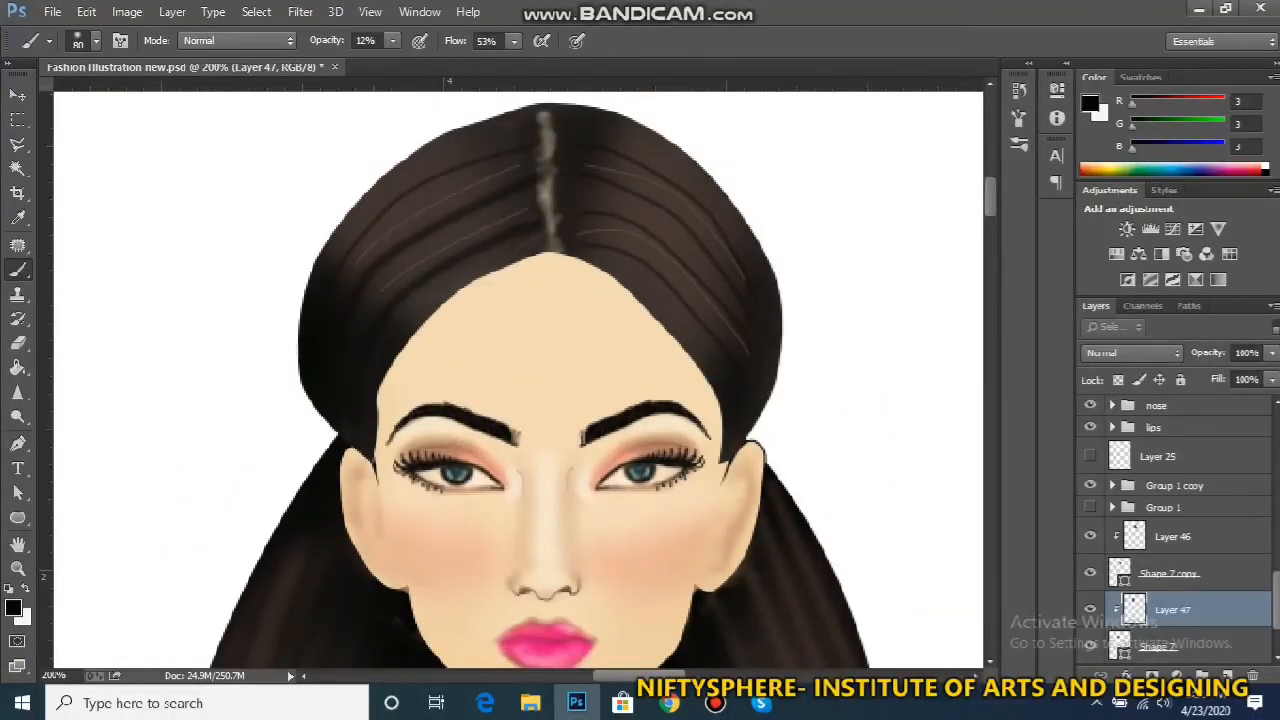
Select Layer 45 above the top hair shape and add a new layer over it
scroll(1255, 540, up, 8)
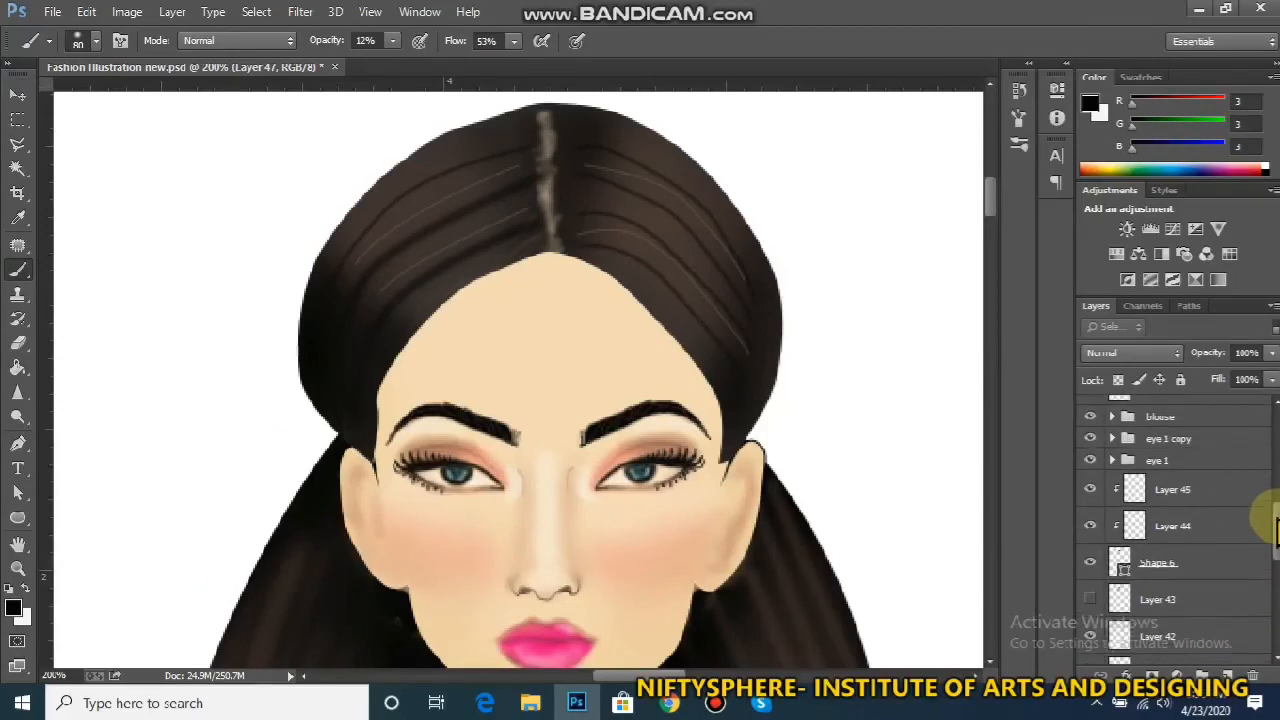
click(1195, 532)
click(1195, 496)
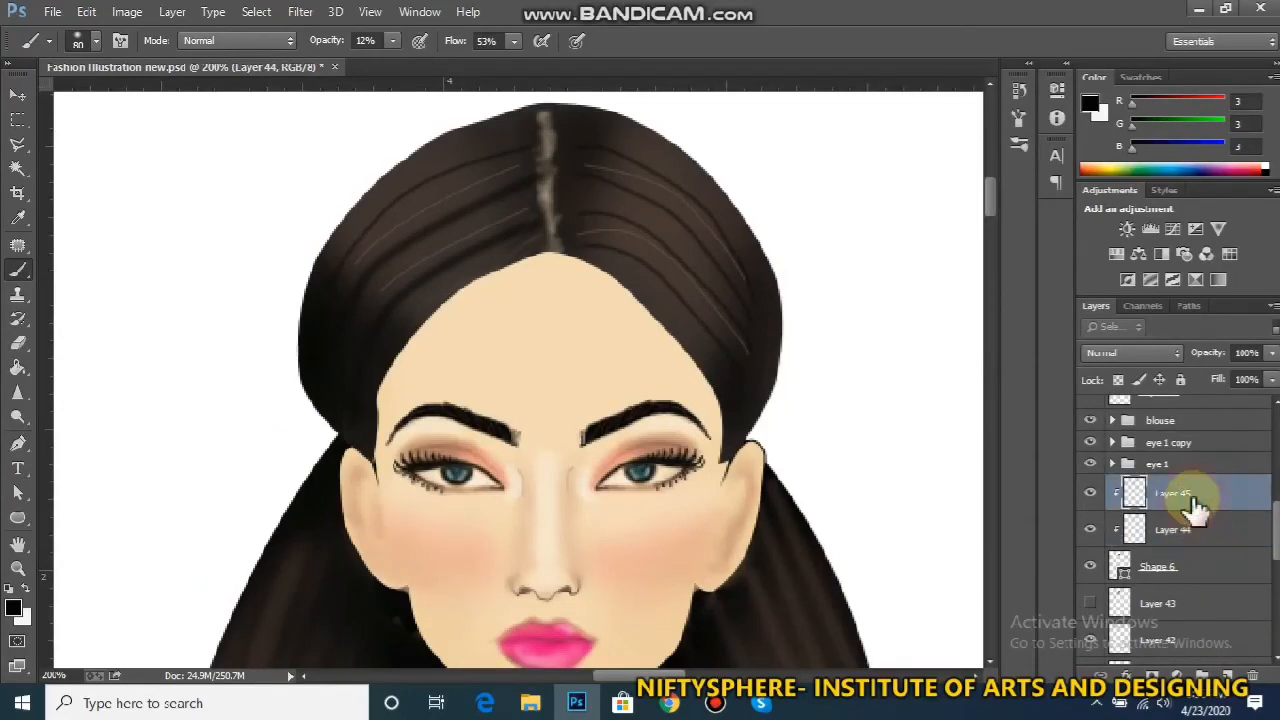
click(1090, 566)
click(1090, 566)
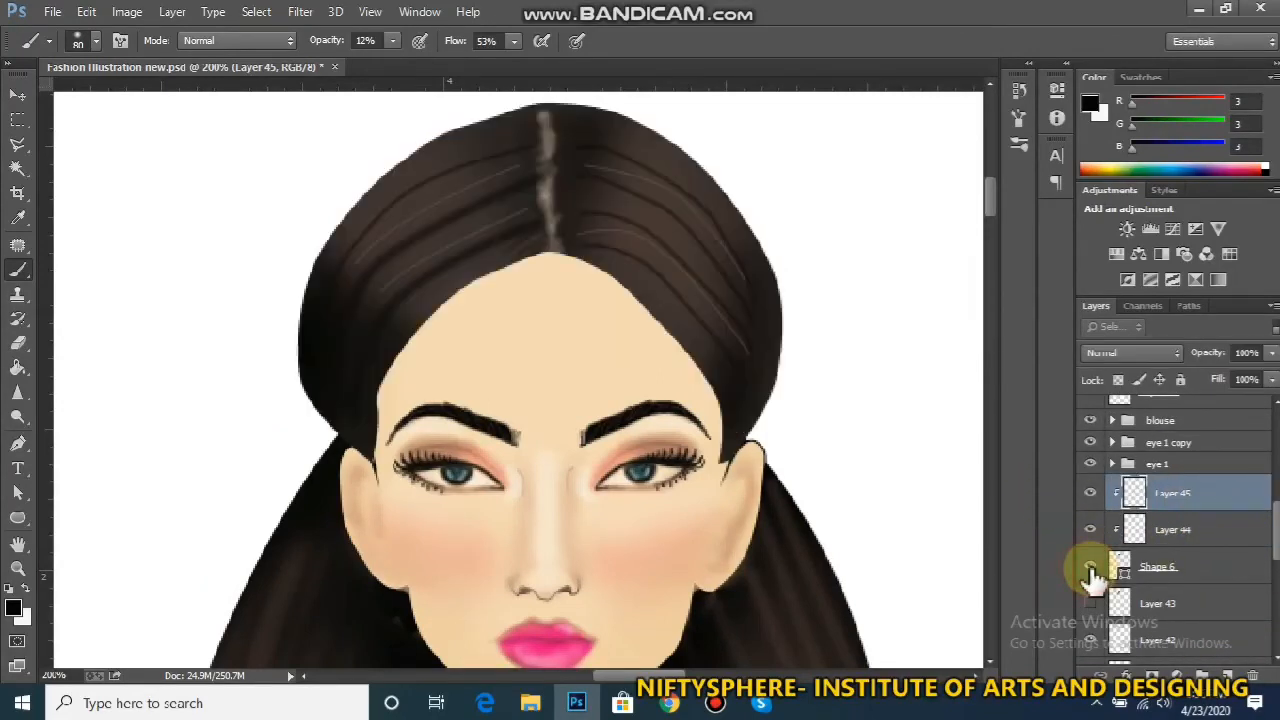
key(ctrl+shift+n)
key(Return)
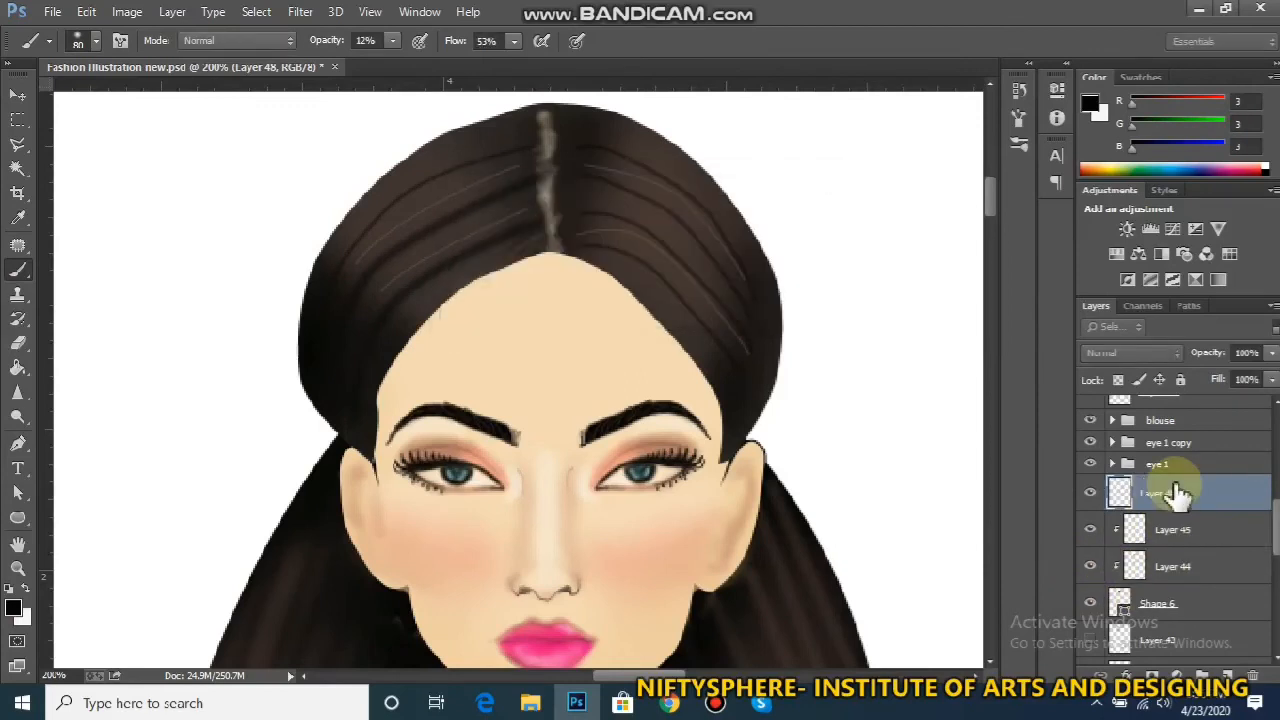
Try darkening the left temple hair with a small, low-opacity soft brush stroke
key(bracketleft)
key(bracketleft)
key(bracketleft)
key(bracketleft)
key(bracketleft)
key(bracketleft)
key(bracketleft)
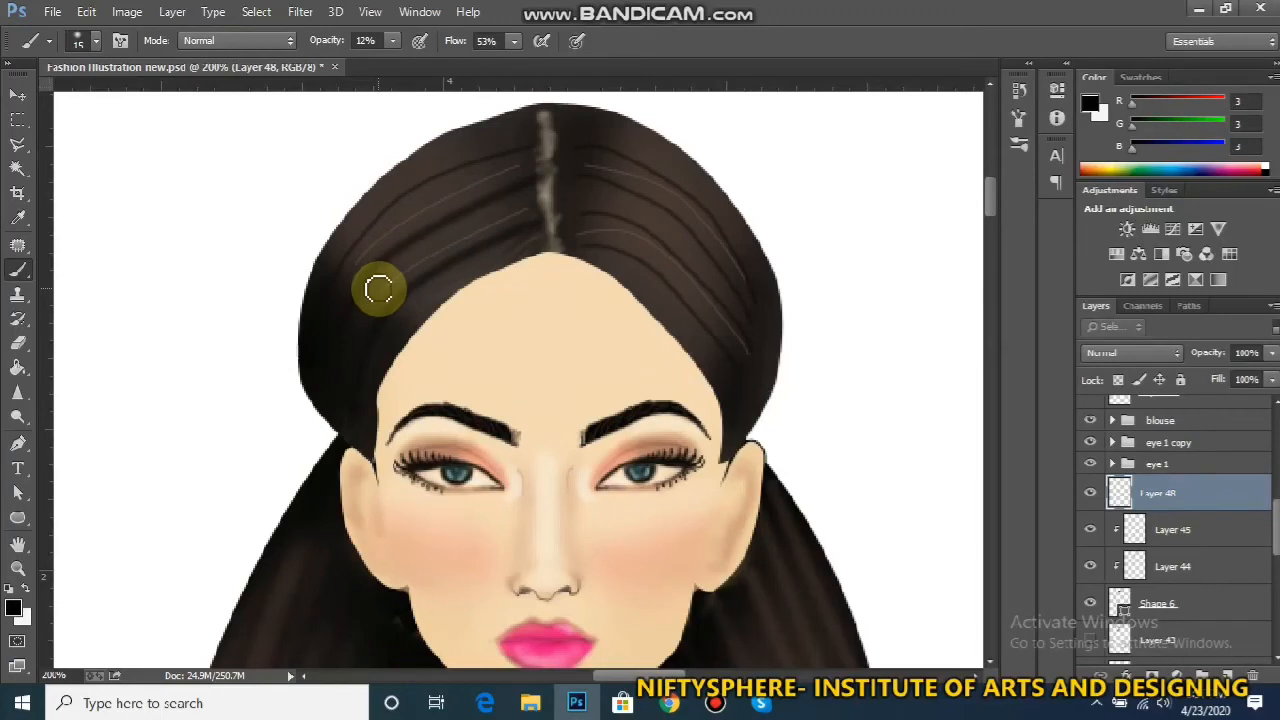
mouse_move(378, 288)
mouse_down()
mouse_move(367, 438)
mouse_move(376, 400)
mouse_up()
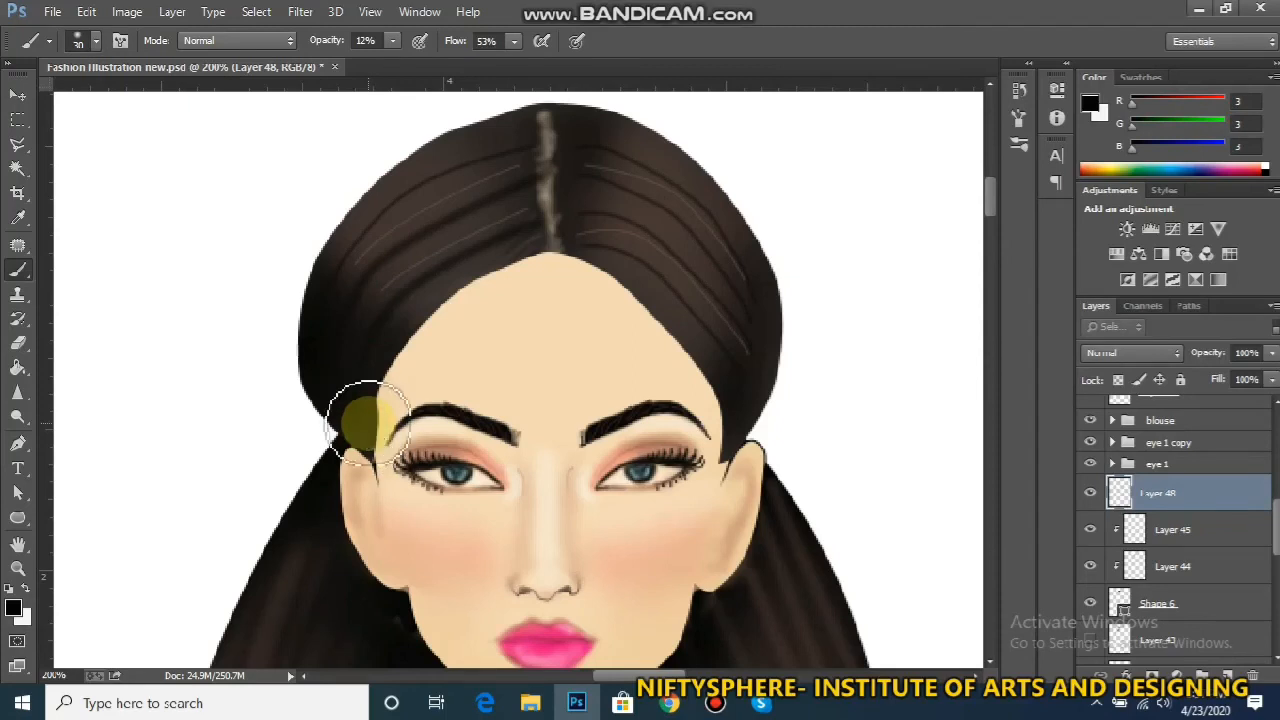
Set brush opacity and flow to 100%, choose a hard round brush and test black strokes at the left temple
mouse_move(392, 40)
mouse_down()
mouse_move(443, 71)
mouse_move(590, 66)
mouse_up()
drag(360, 432, 371, 390)
key(ctrl+z)
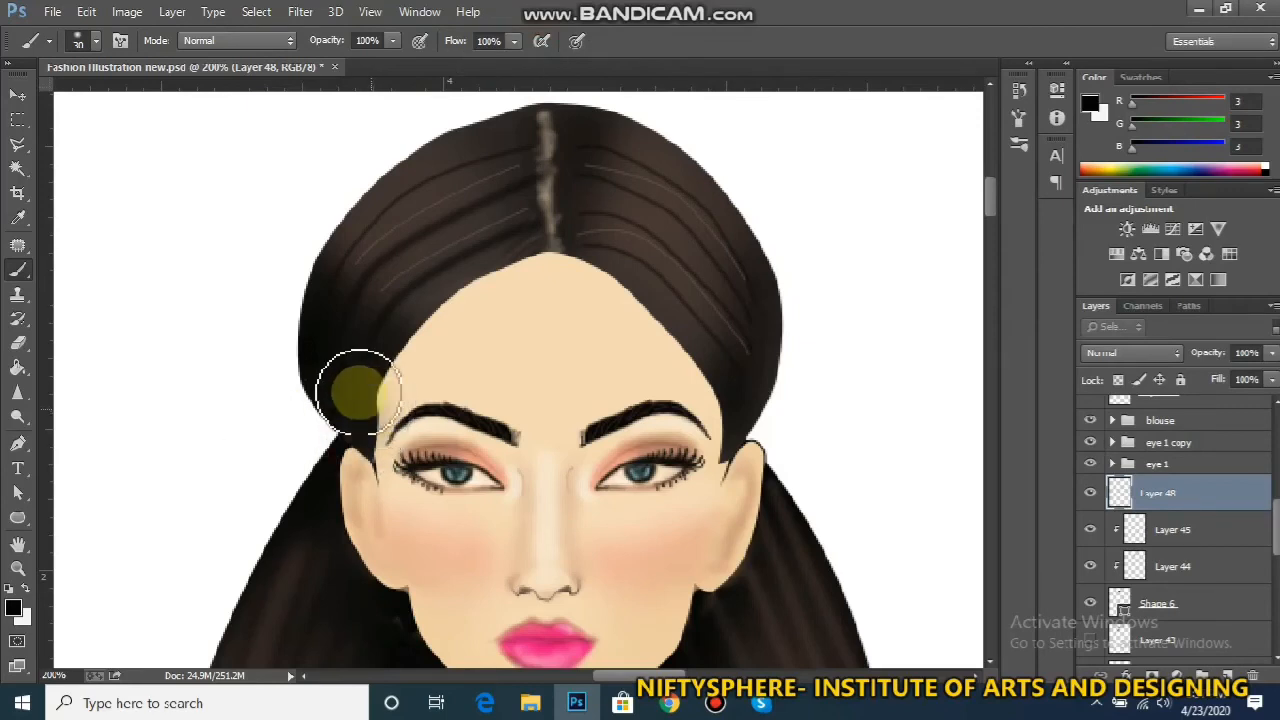
click(99, 40)
click(190, 212)
mouse_move(390, 390)
mouse_down()
mouse_move(364, 441)
mouse_move(371, 406)
mouse_move(357, 434)
mouse_move(358, 418)
mouse_move(395, 349)
mouse_move(377, 371)
mouse_move(417, 323)
mouse_up()
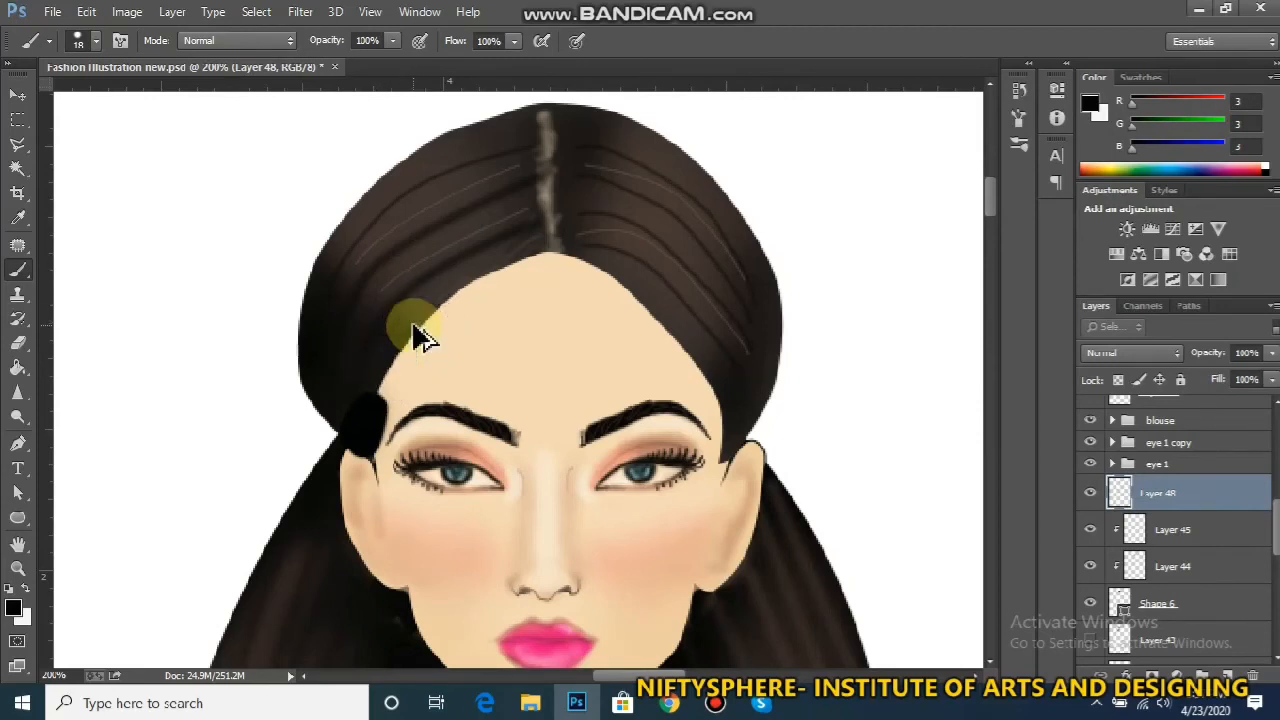
key(ctrl+z)
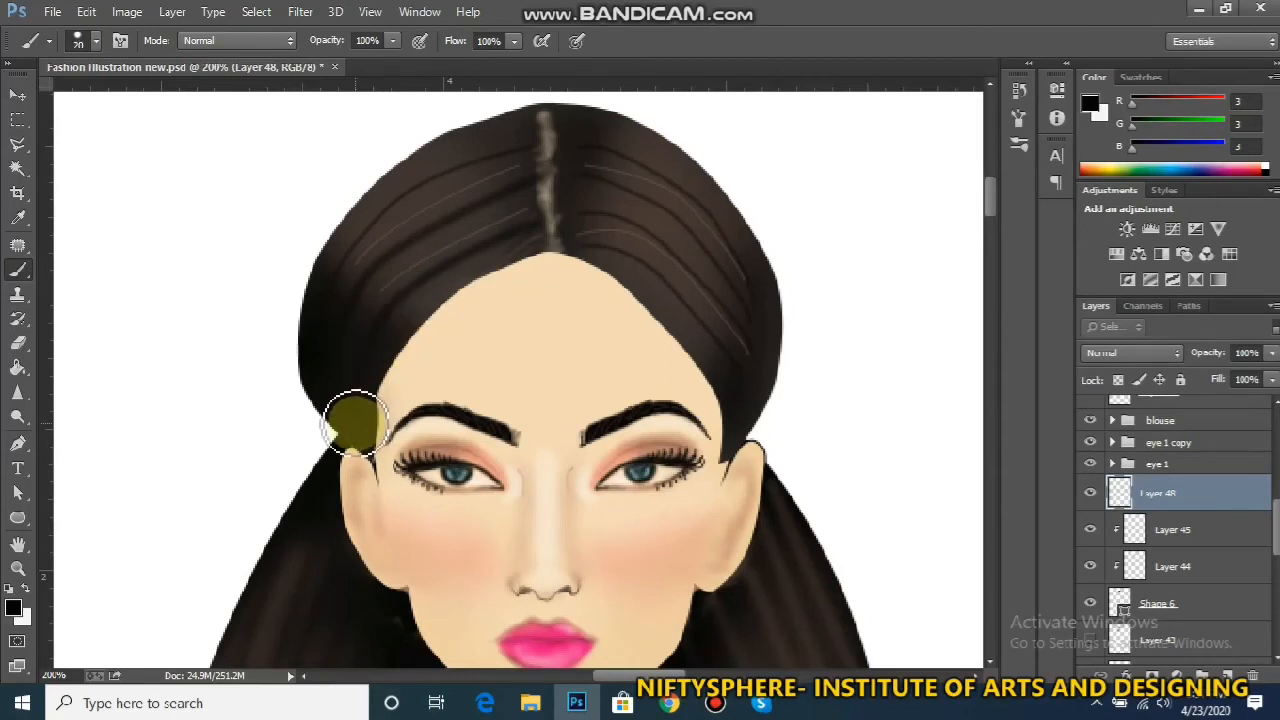
Paint a scalloped black band along the left hairline, from temple to parting, with a 35 px brush
key(bracketright)
key(bracketright)
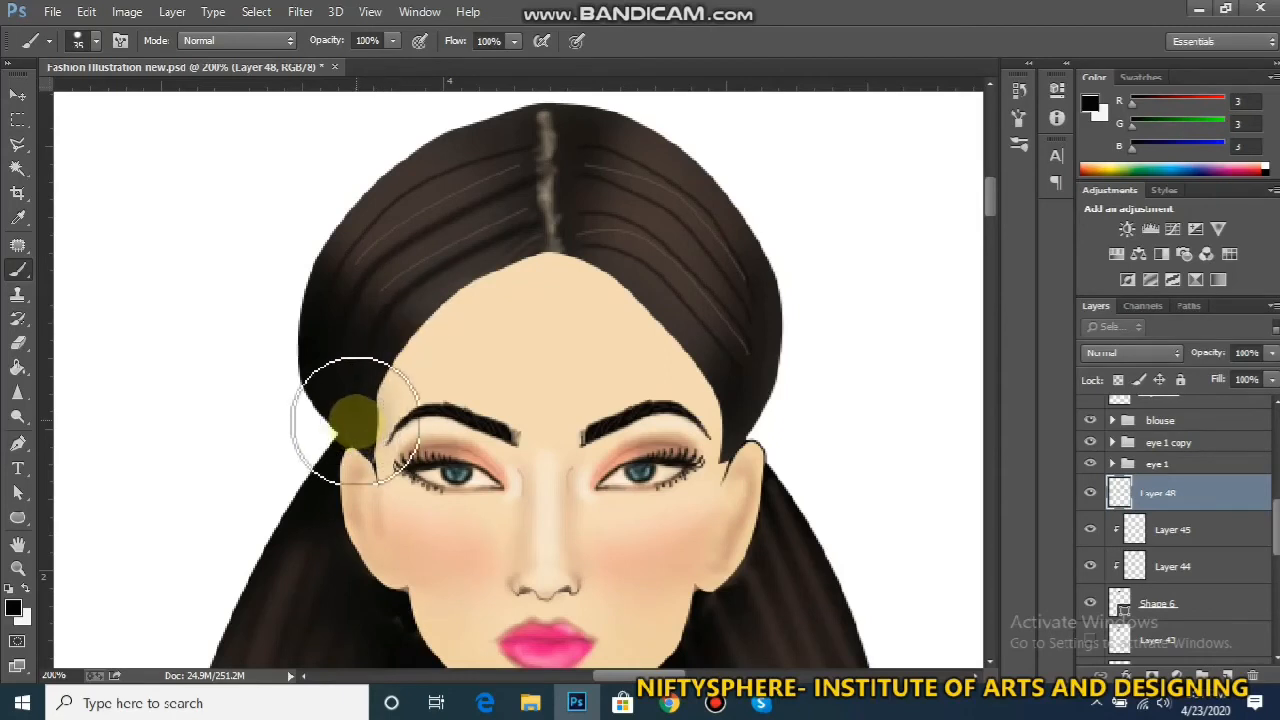
mouse_move(355, 422)
mouse_down()
mouse_move(373, 390)
mouse_move(361, 404)
mouse_move(375, 464)
mouse_move(349, 417)
mouse_move(357, 383)
mouse_move(403, 319)
mouse_move(403, 332)
mouse_move(497, 259)
mouse_up()
key(ctrl+z)
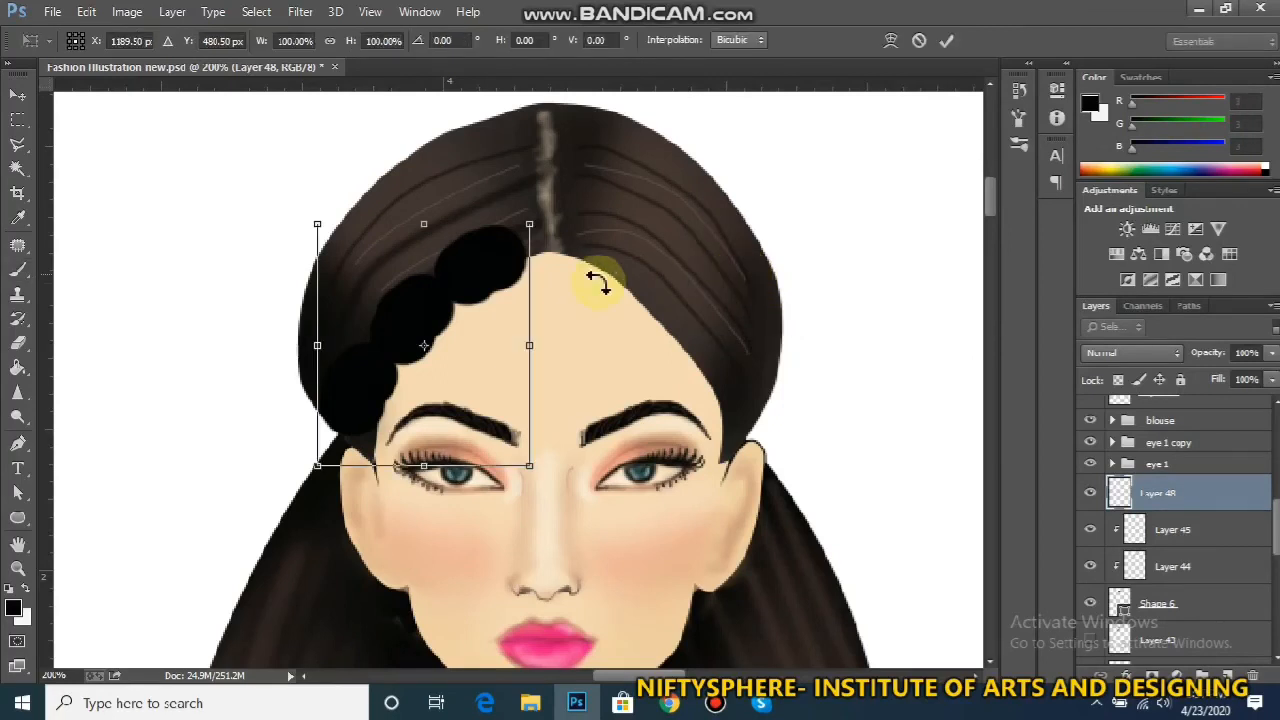
Warp the black band so it follows the left hairline from the ear up to the parting
click(891, 40)
drag(530, 224, 564, 220)
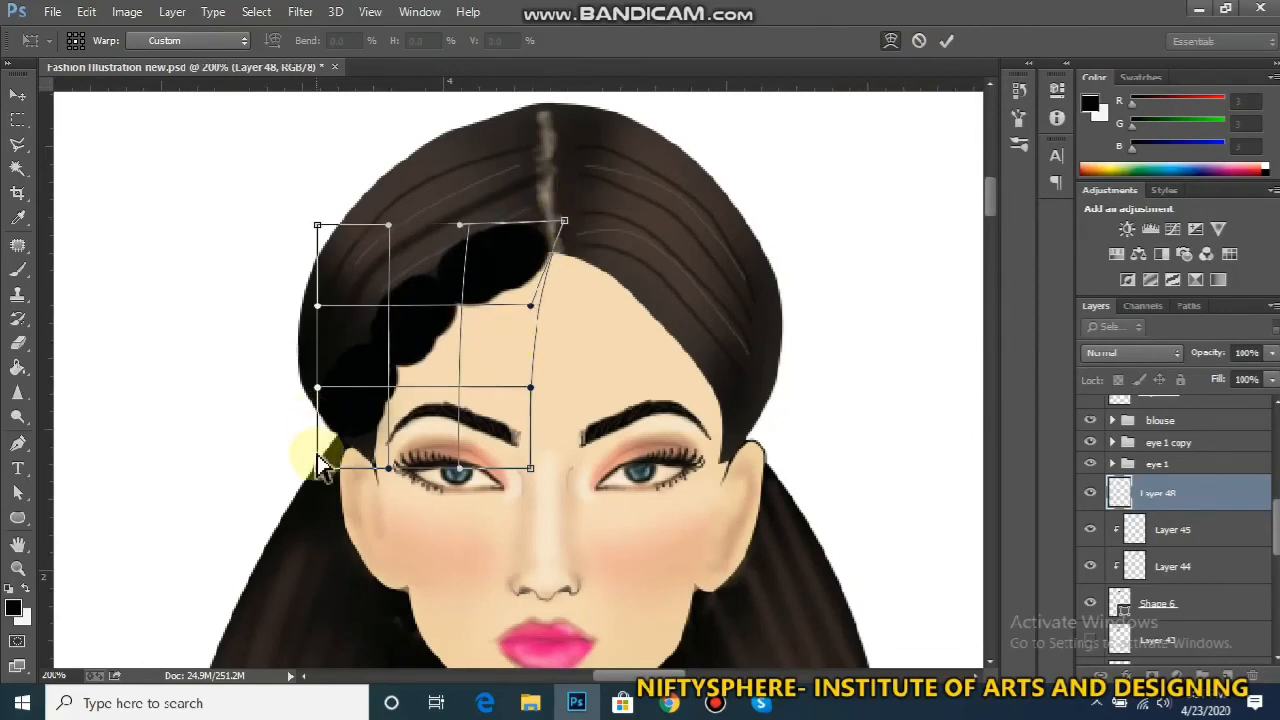
drag(318, 470, 318, 480)
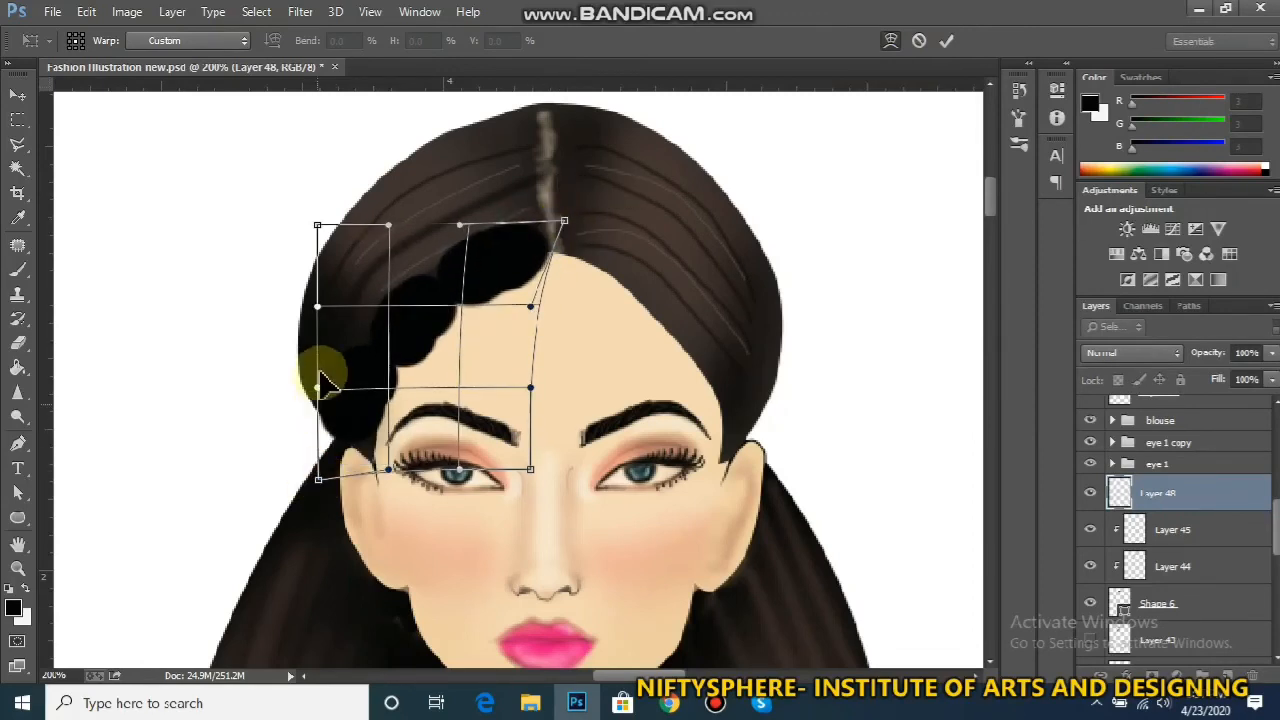
drag(318, 387, 328, 392)
drag(388, 469, 344, 470)
drag(398, 392, 474, 336)
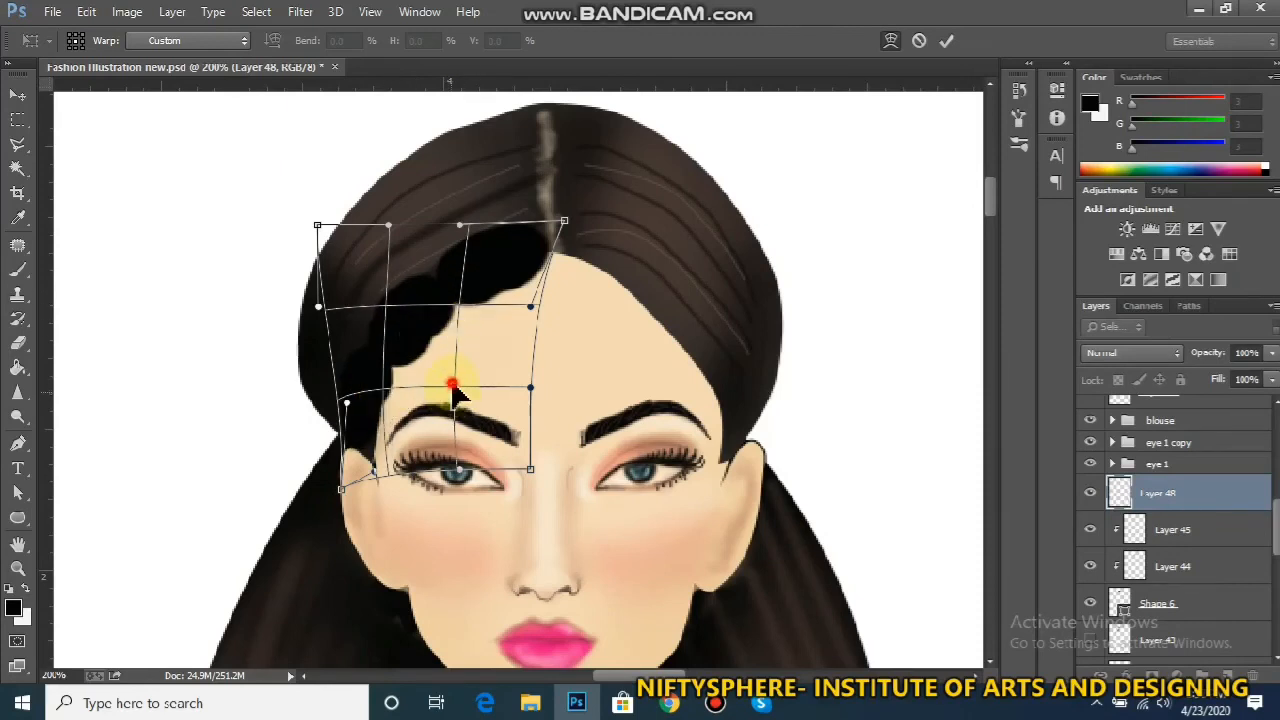
drag(452, 386, 451, 368)
drag(530, 302, 535, 287)
drag(468, 226, 461, 217)
mouse_move(347, 402)
mouse_down()
mouse_move(360, 409)
mouse_move(348, 408)
mouse_up()
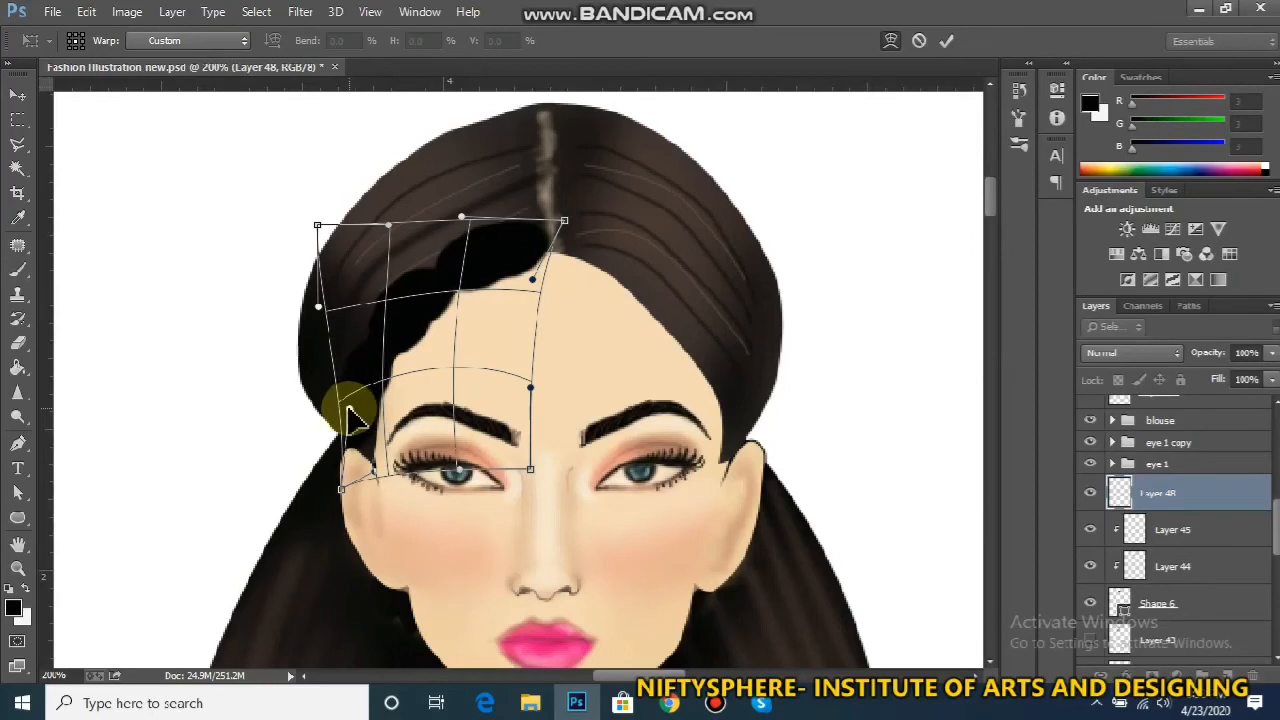
key(Return)
key(b)
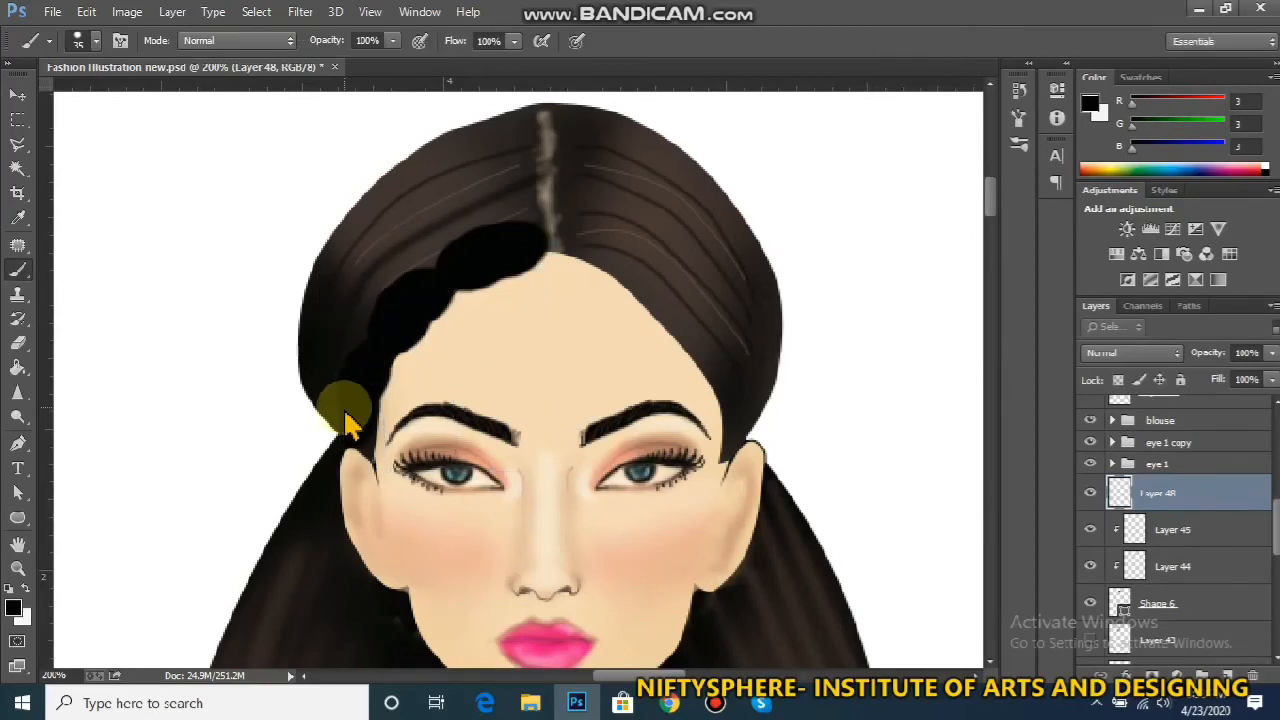
Duplicate the band layer, flip the copy horizontally and position it along the right hairline
click(1183, 490)
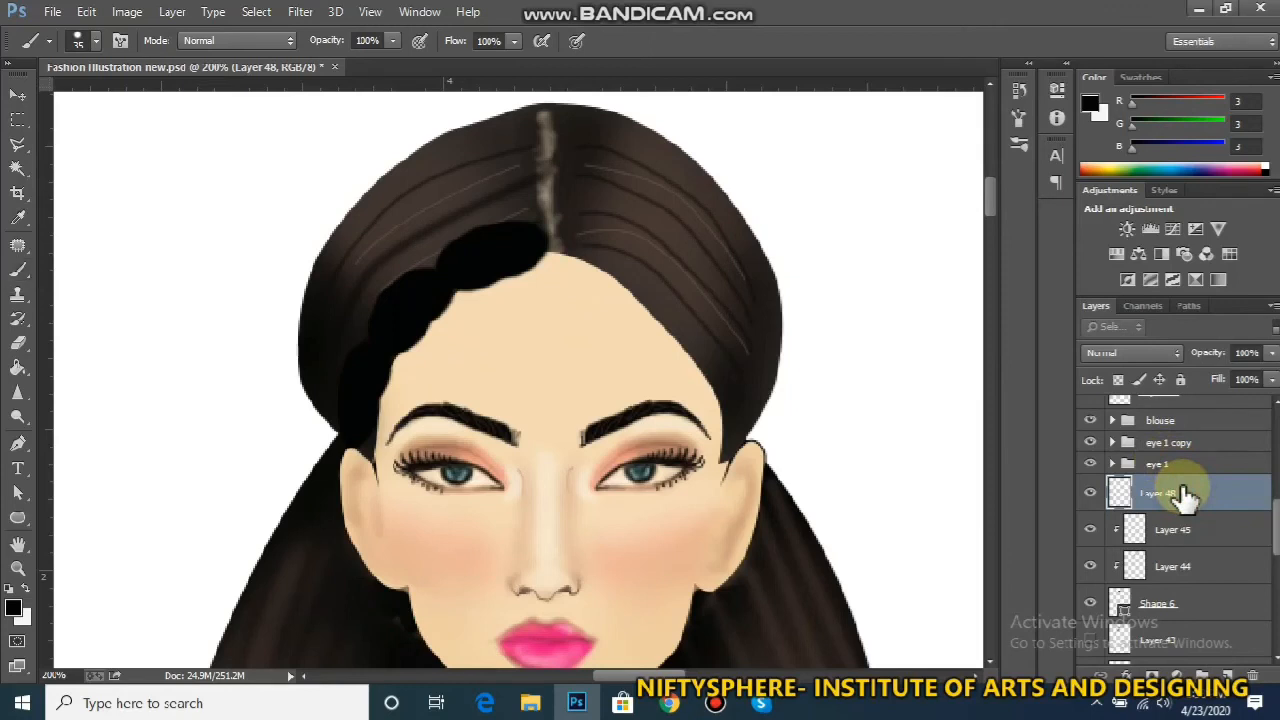
key(ctrl+t)
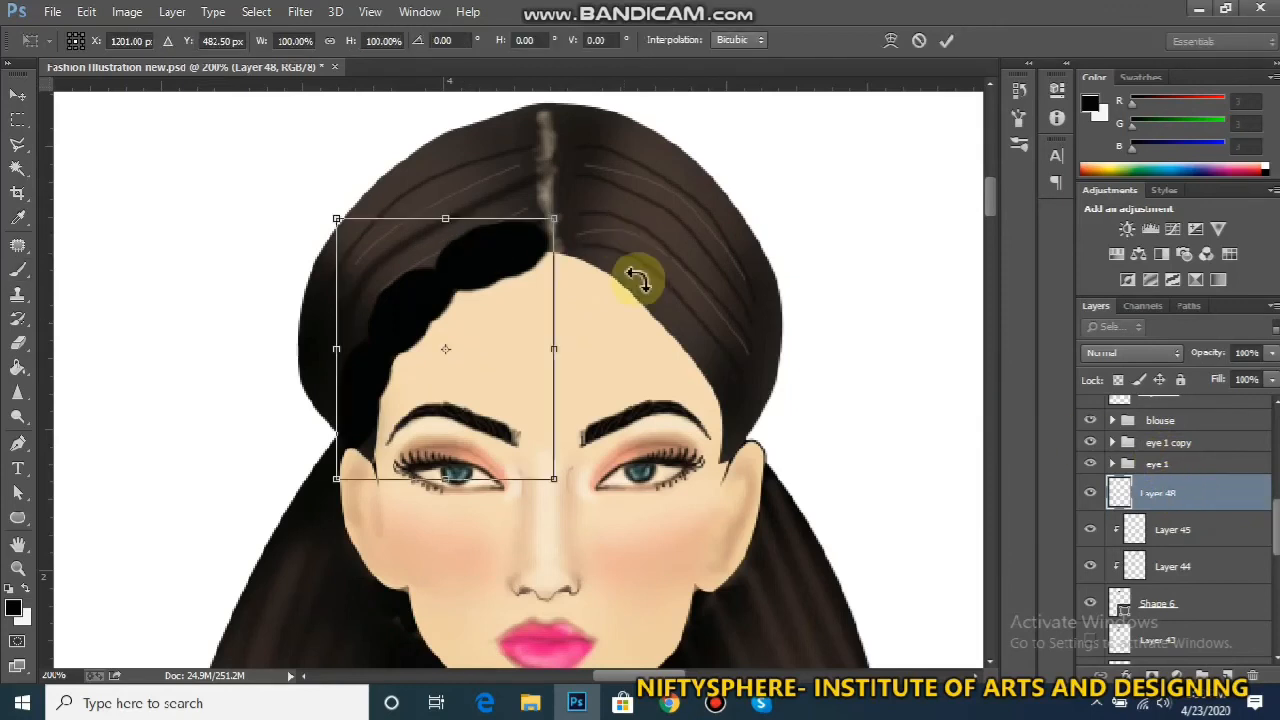
key(Return)
key(ctrl+j)
key(ctrl+t)
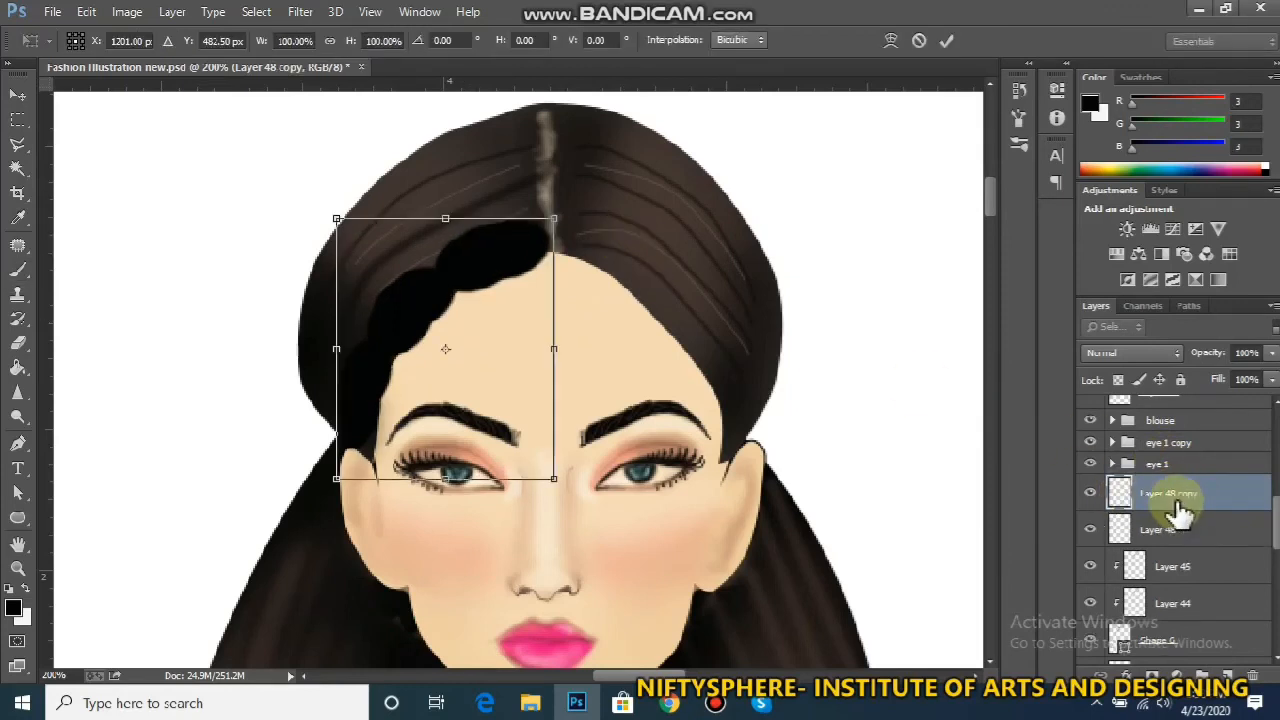
right_click(523, 257)
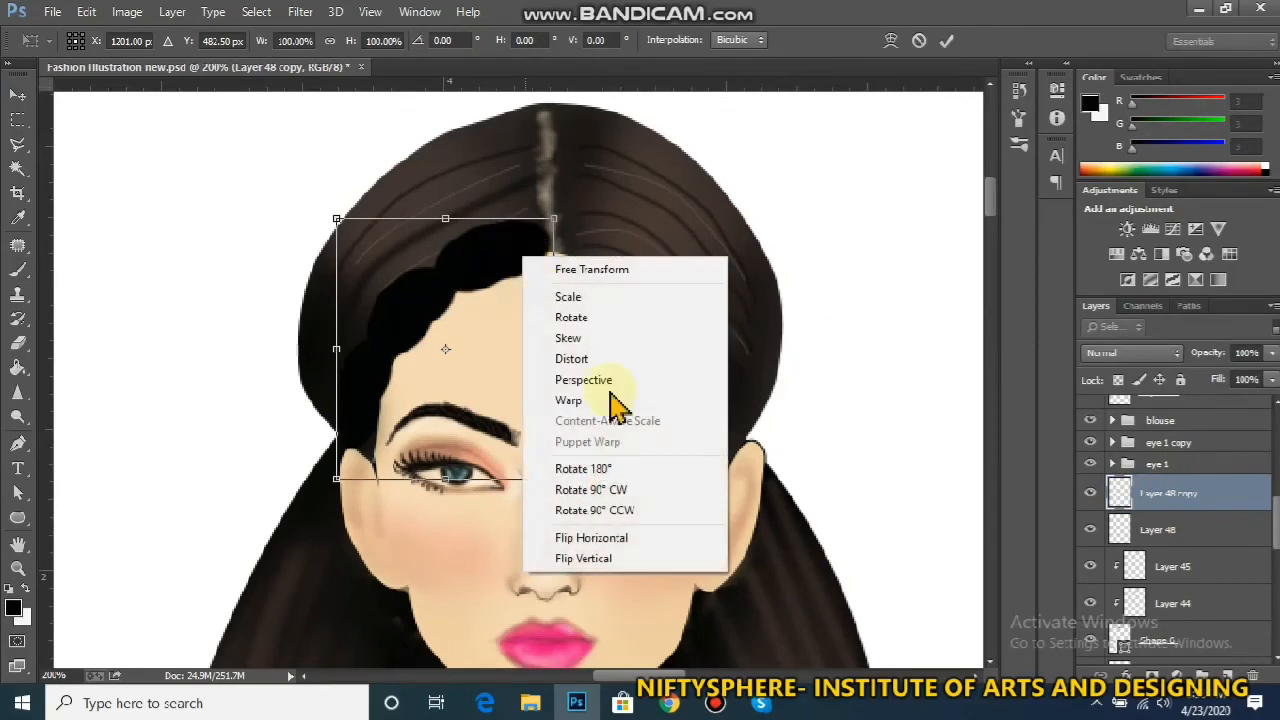
click(657, 542)
drag(508, 306, 706, 314)
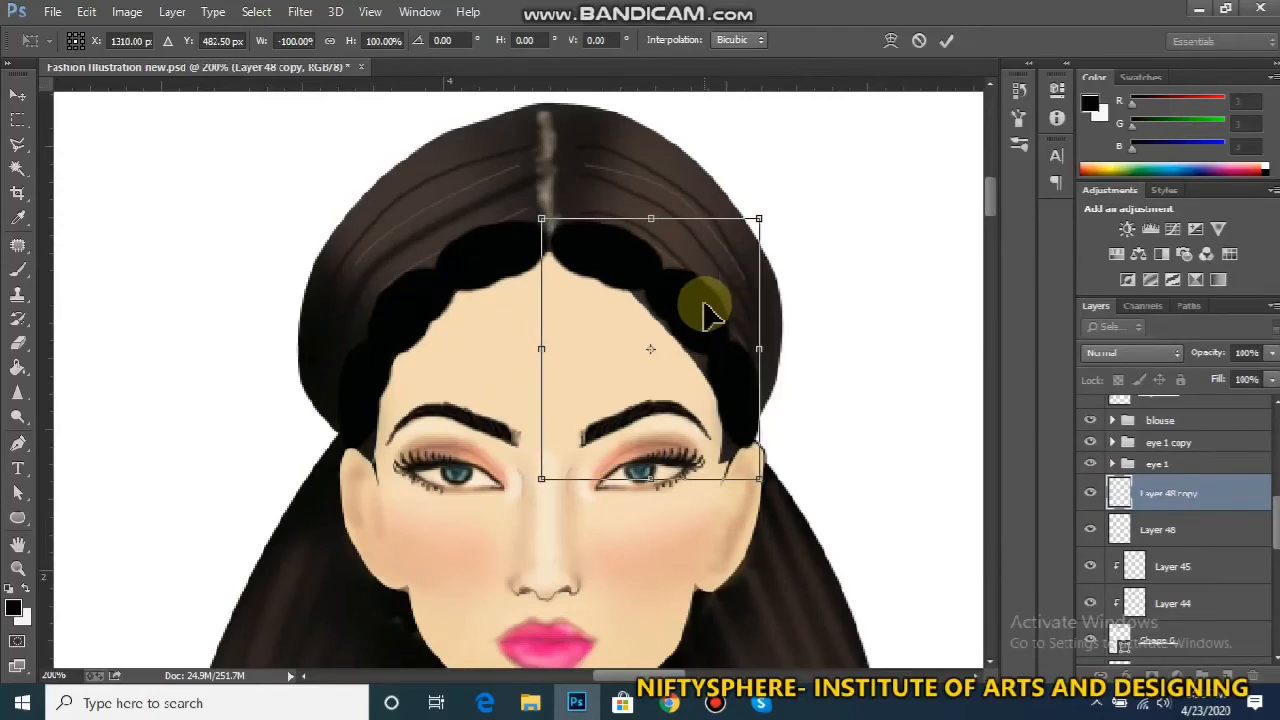
key(Return)
key(b)
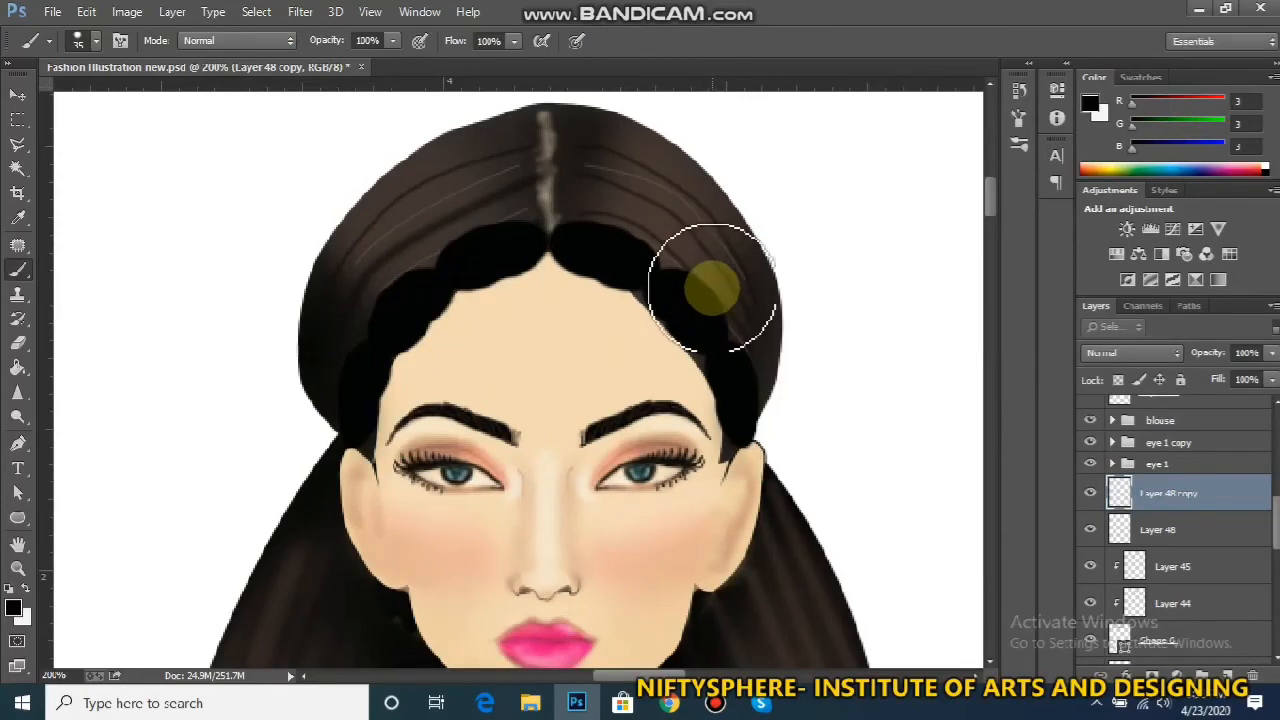
Warp the mirrored band so it fits the right hairline from the parting to the ear
key(ctrl+t)
click(893, 41)
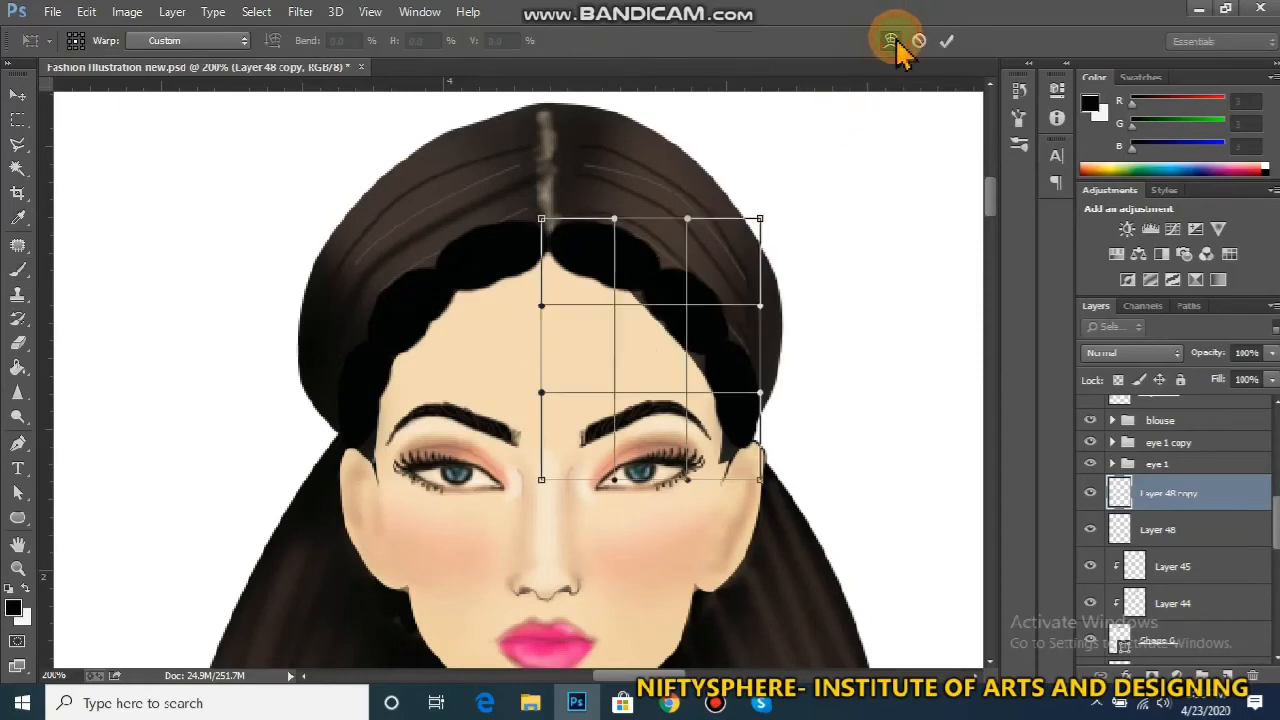
drag(760, 392, 772, 380)
mouse_move(752, 478)
mouse_down()
mouse_move(765, 485)
mouse_move(757, 465)
mouse_up()
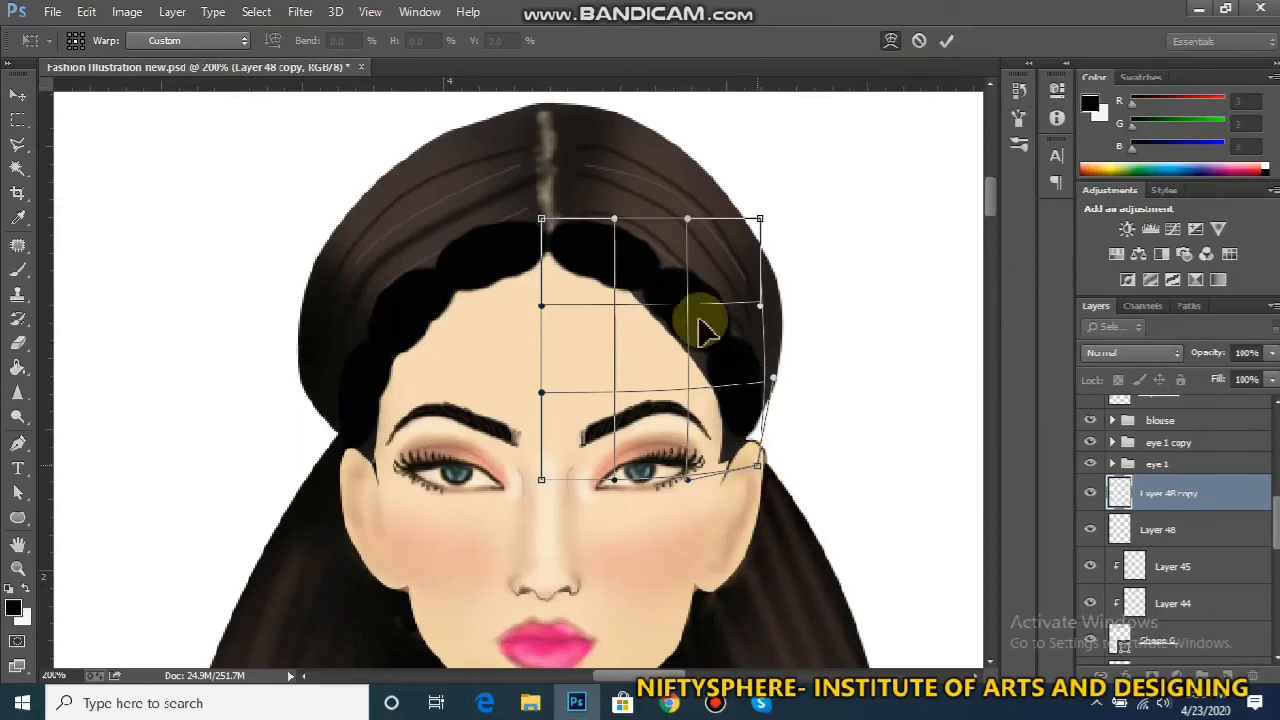
drag(541, 304, 548, 278)
drag(614, 218, 690, 317)
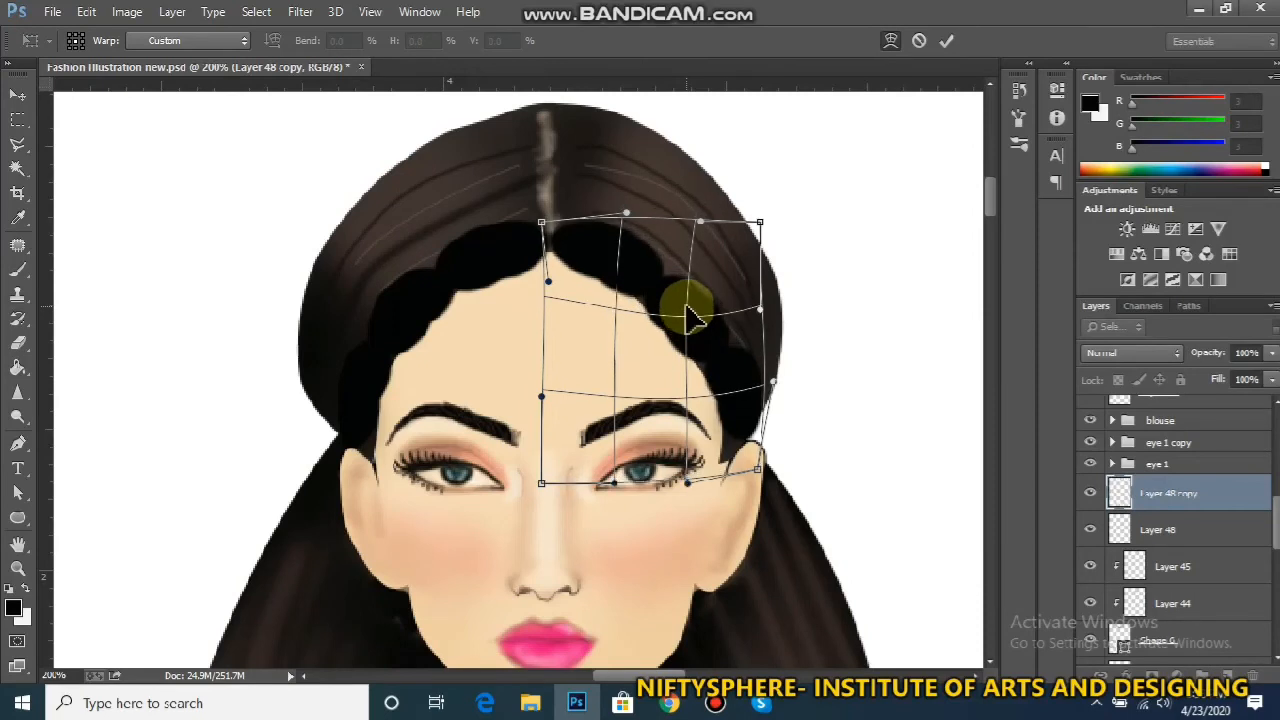
key(Return)
Check both bands against the whole head and merge Layer 48 and Layer 48 copy into one layer
key(ctrl+minus)
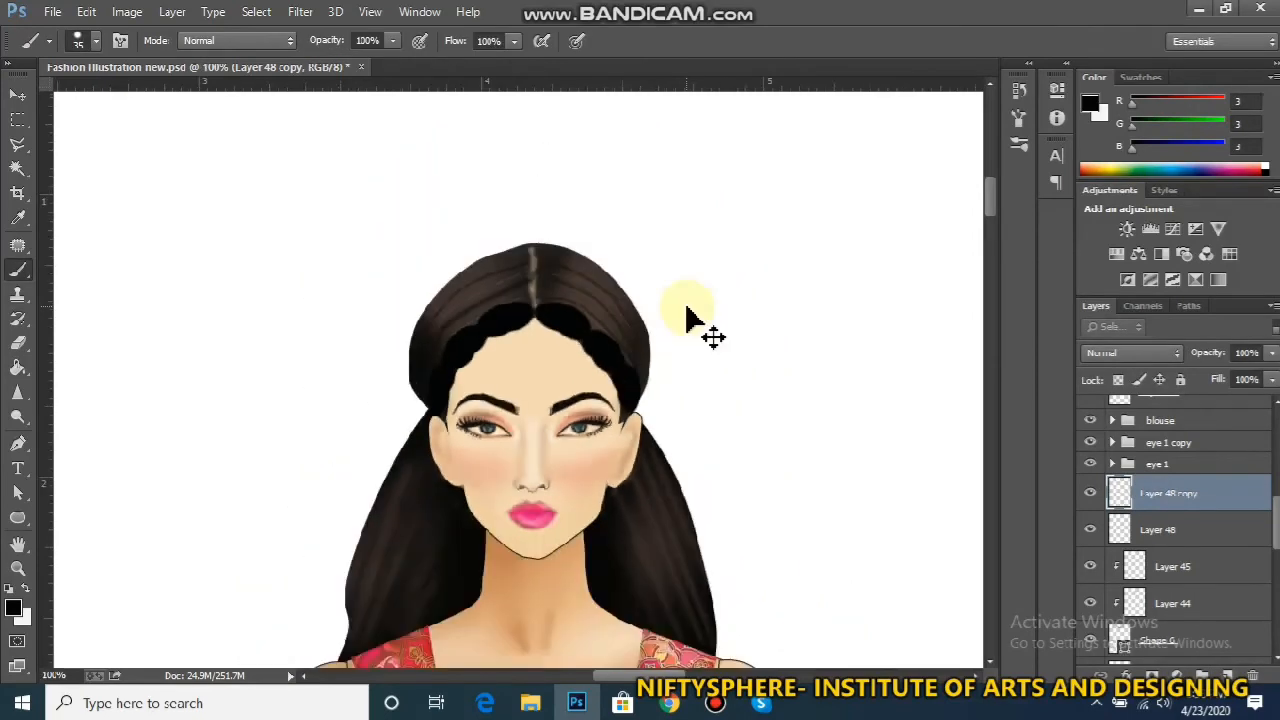
key(ctrl+minus)
key(ctrl+minus)
key(ctrl+plus)
key(ctrl+plus)
key(ctrl+plus)
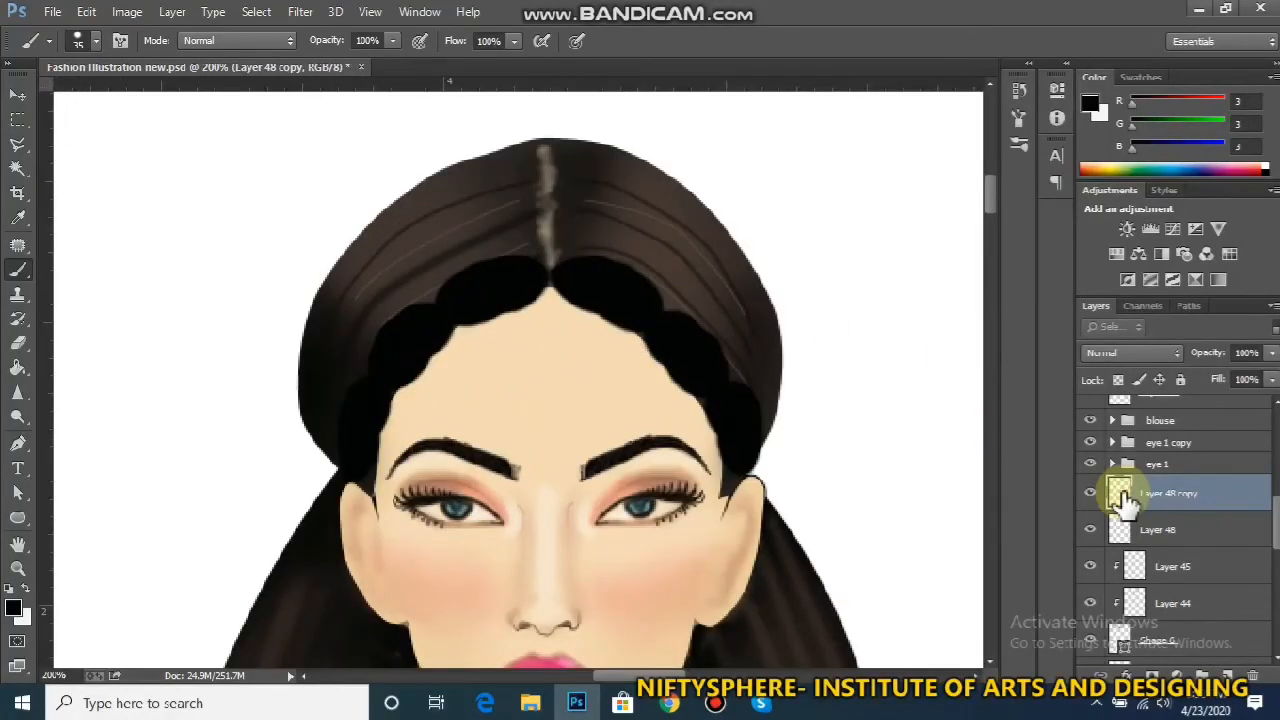
shift+click(1148, 528)
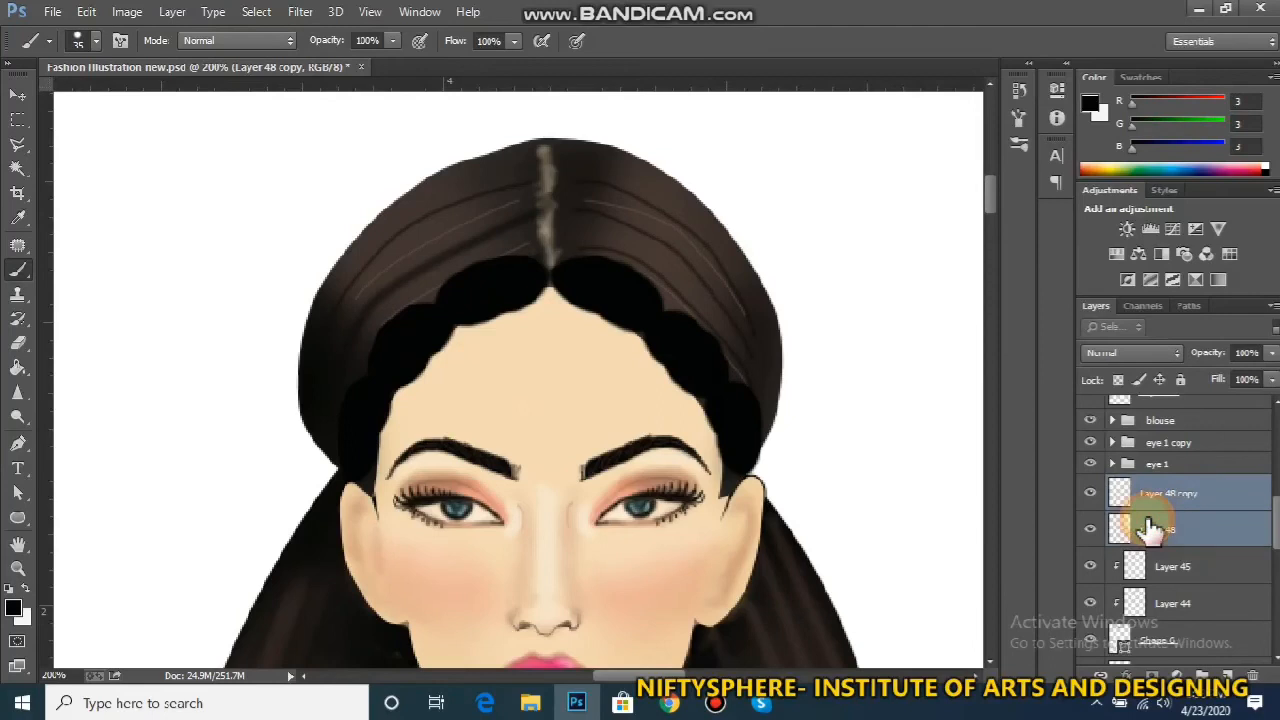
key(ctrl+e)
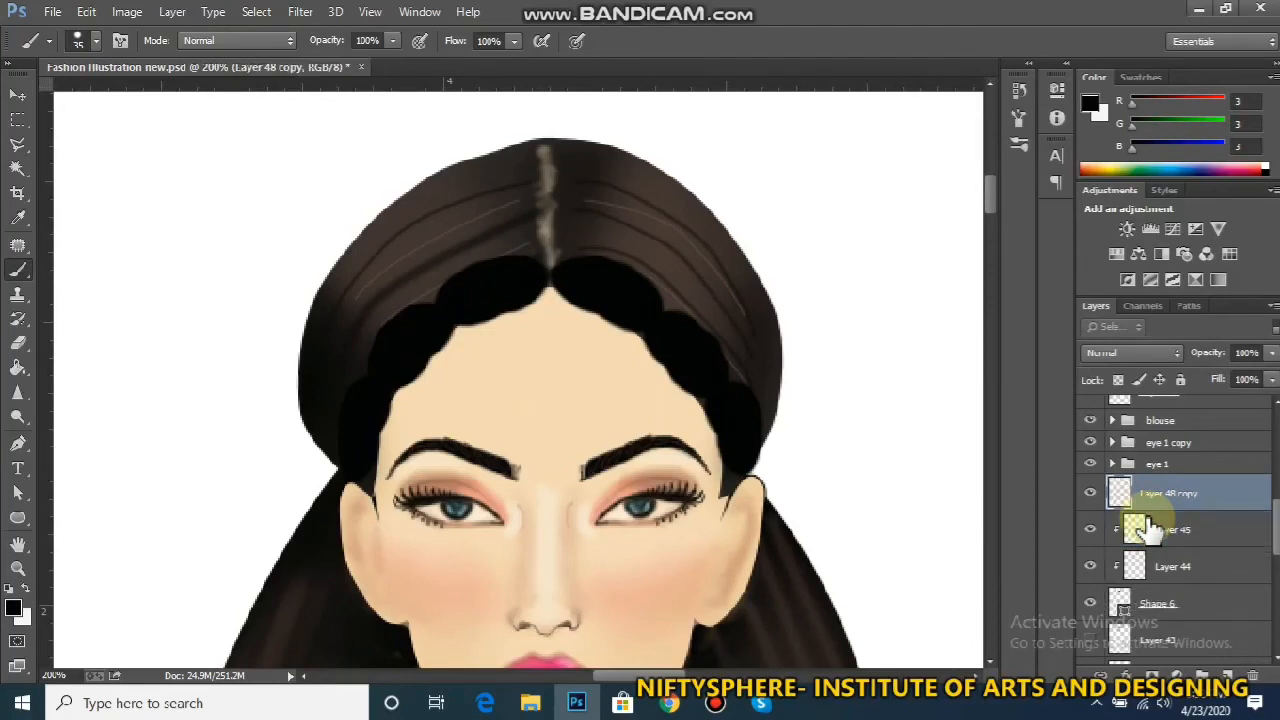
Add a new layer clipped to the merged band and sample the hair's brown, RGB 63, 51, 47
key(ctrl+shift+n)
key(Return)
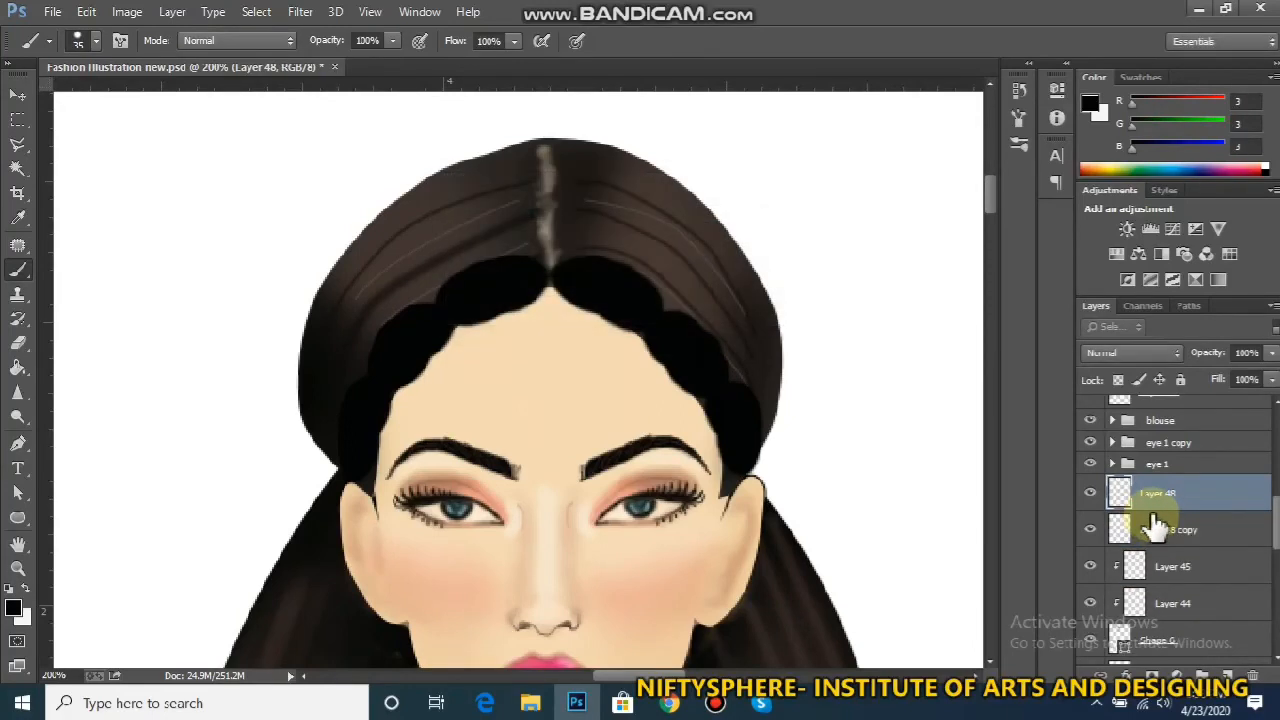
alt+click(1153, 508)
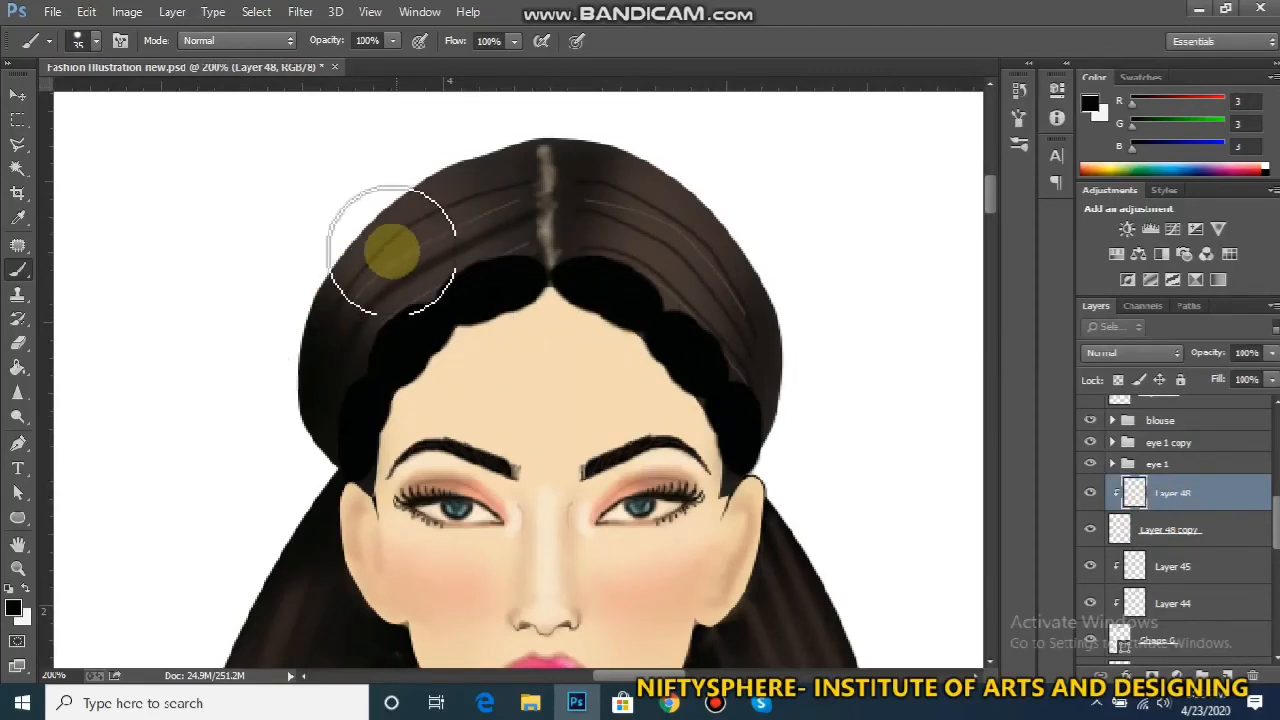
alt+click(425, 222)
Try a brown highlight on the left band's upper lobe with a hard 15 px brush
key(bracketleft)
key(bracketleft)
key(bracketleft)
mouse_move(441, 312)
mouse_down()
mouse_move(521, 290)
mouse_move(483, 311)
mouse_move(506, 290)
mouse_move(462, 305)
mouse_up()
key(ctrl+z)
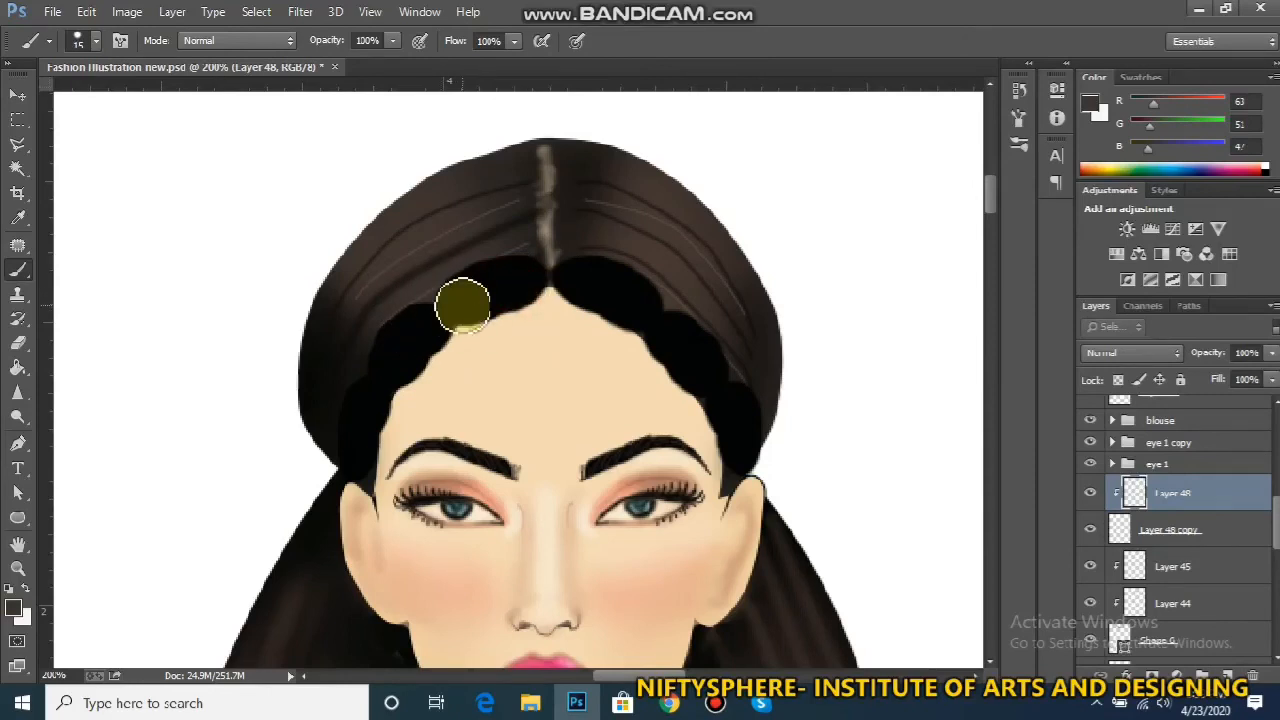
Paint a brown highlight on the left band's upper lobe with a soft 45 px brush at 0% hardness
click(79, 41)
drag(214, 198, 214, 245)
click(130, 255)
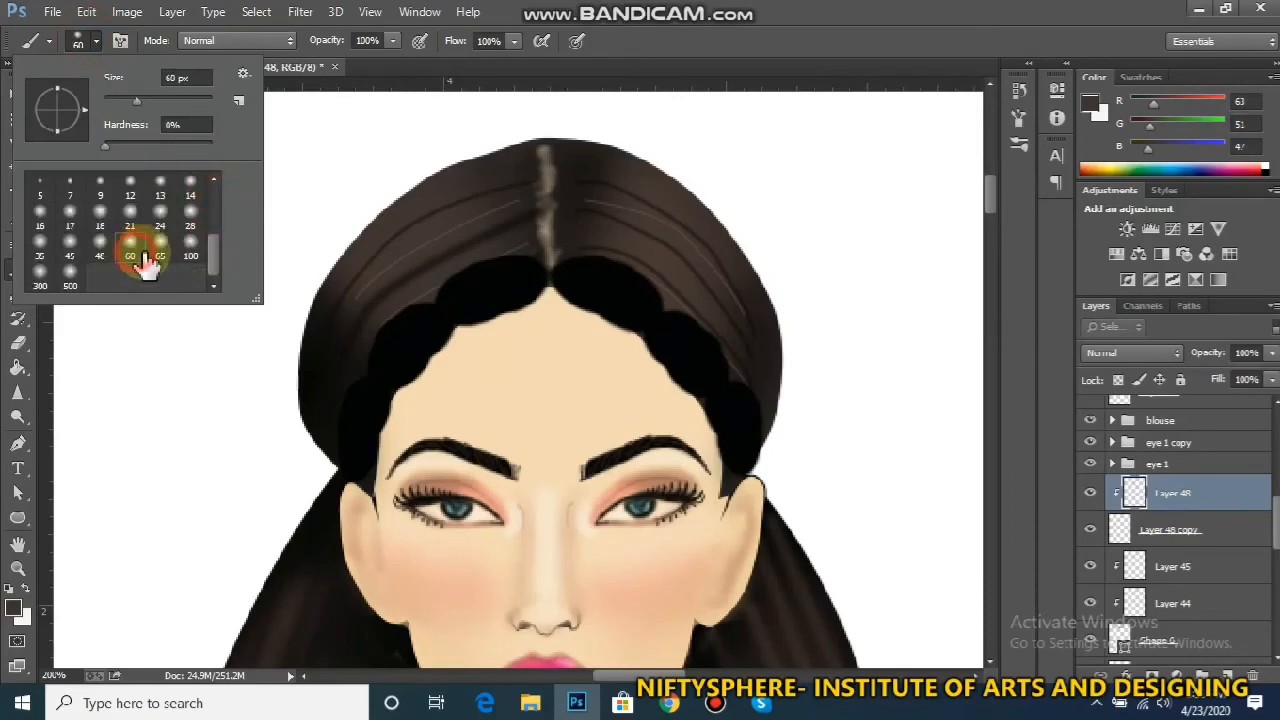
click(507, 305)
key(bracketleft)
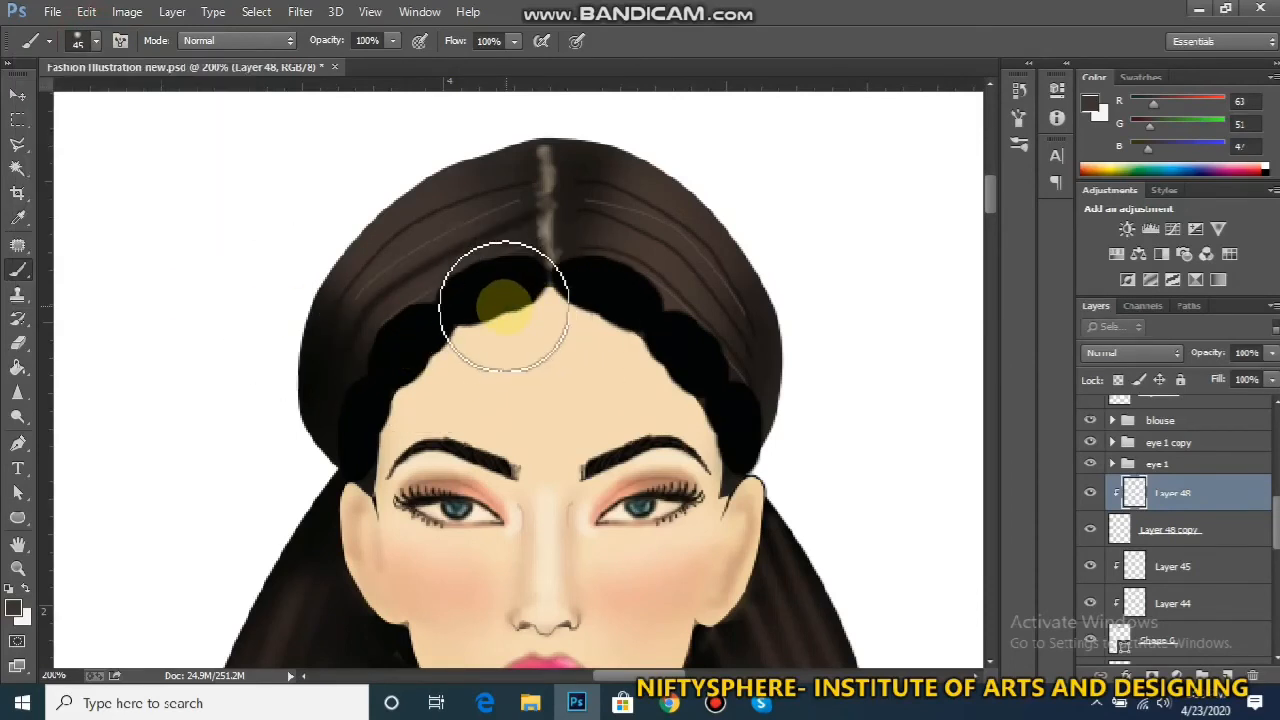
drag(480, 292, 506, 291)
key(ctrl+z)
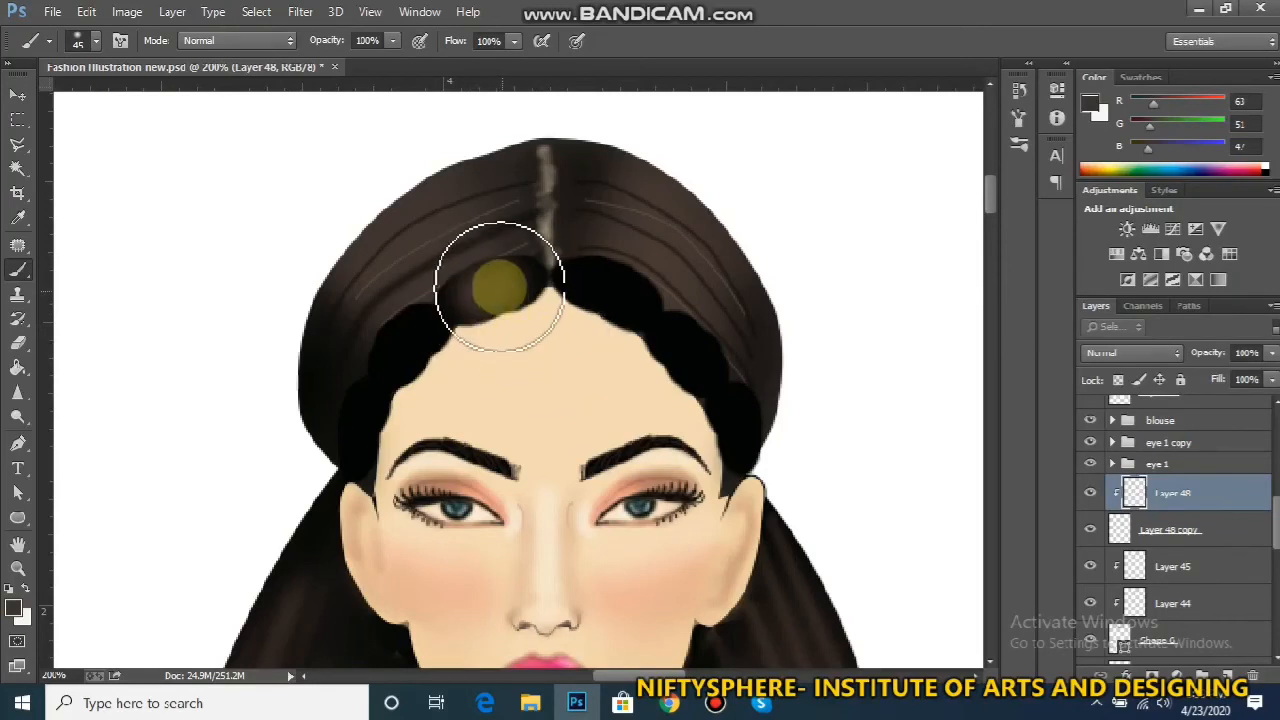
Dab soft brown highlights onto the left band's middle and lower lobes and all three lobes of the right band
click(408, 350)
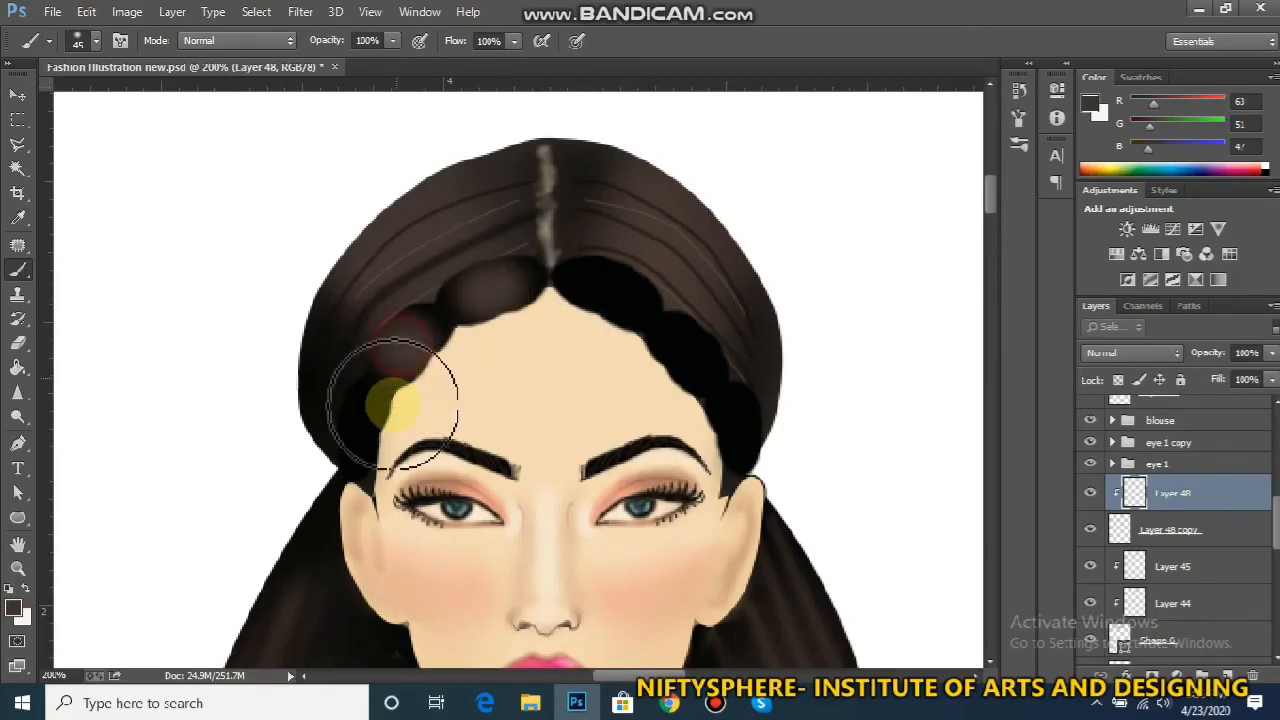
click(355, 438)
click(605, 290)
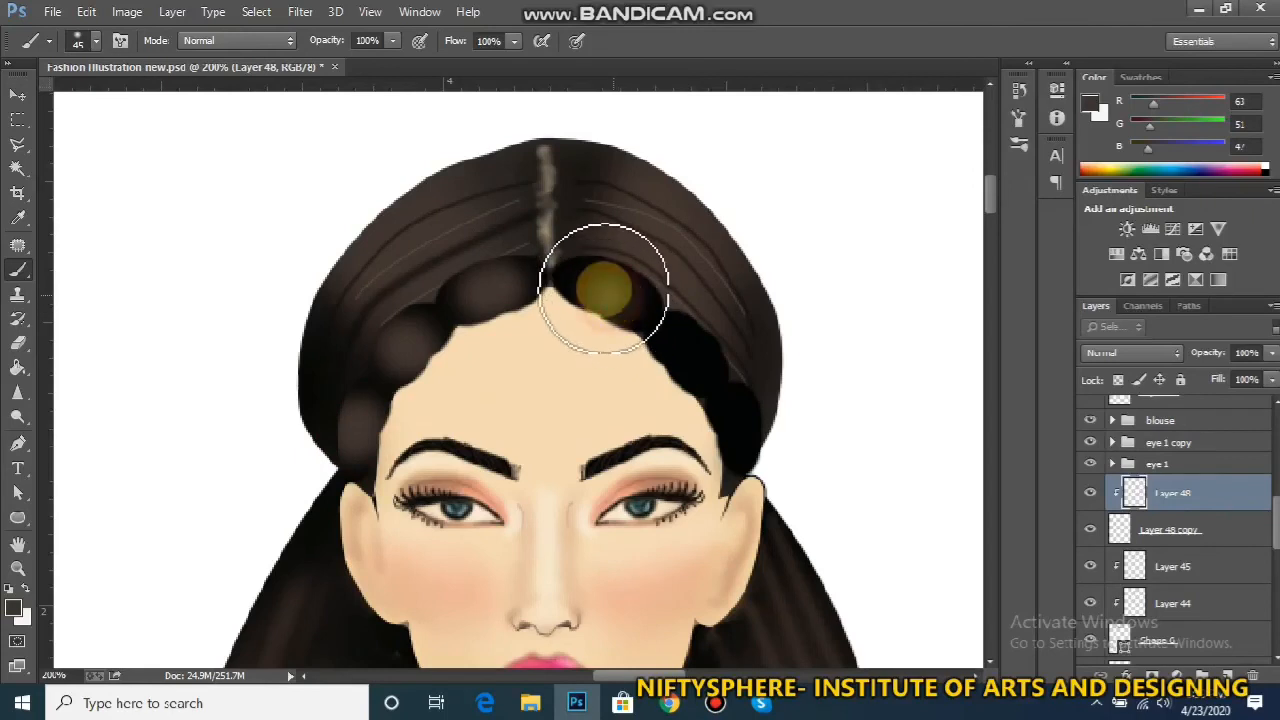
click(695, 353)
click(737, 429)
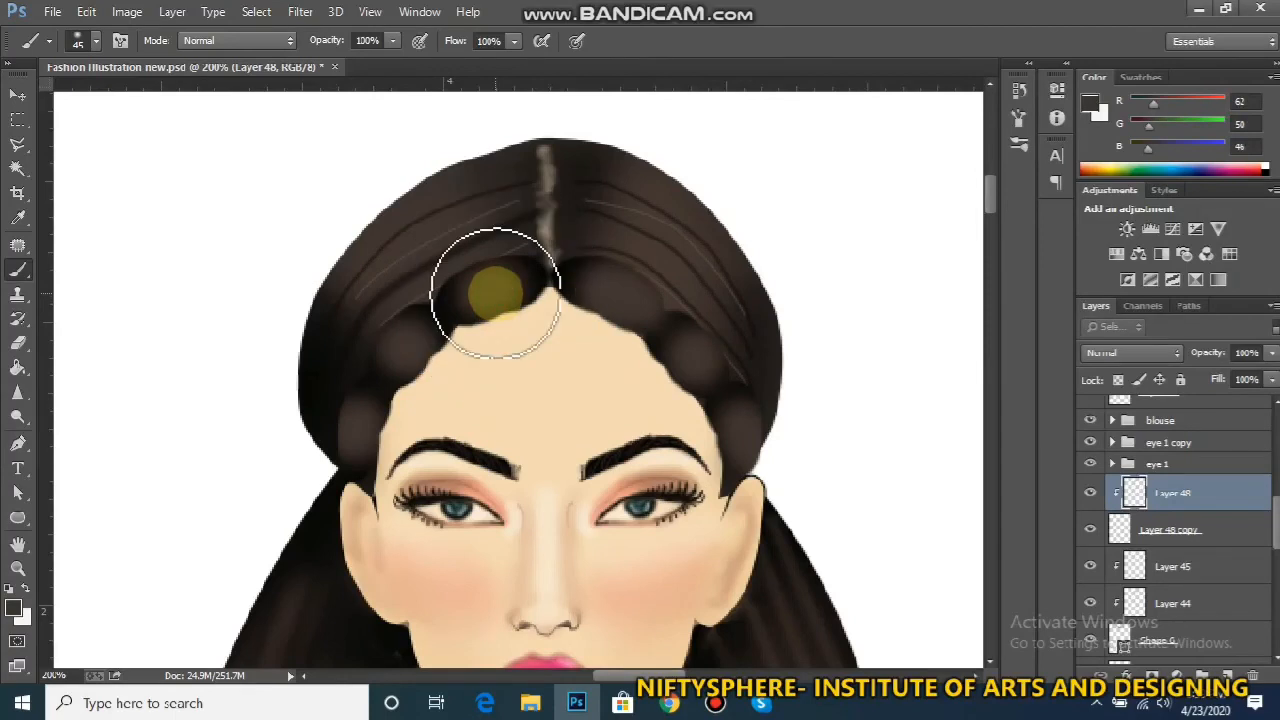
Sample the dark hair tone, RGB 20, 17, 16, and touch up the left band's upper lobe near the parting with a very small brush
alt+click(543, 272)
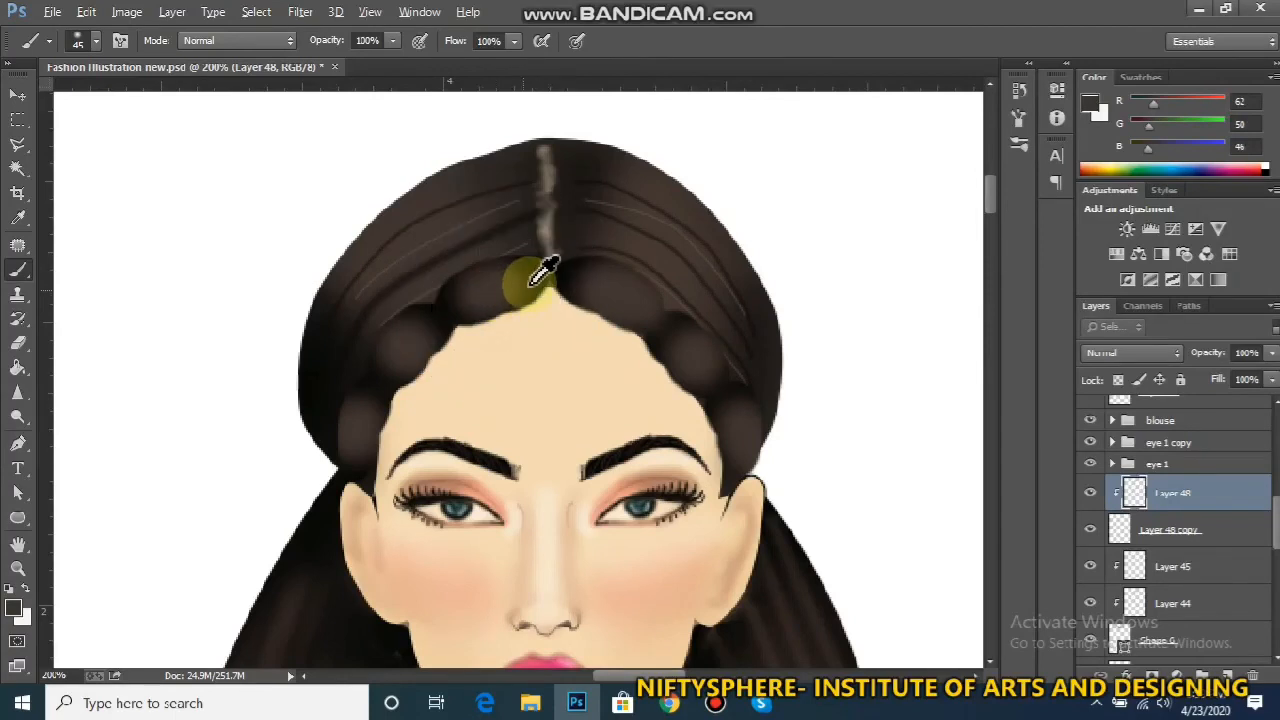
key(bracketleft)
key(bracketleft)
key(bracketleft)
key(bracketleft)
key(bracketleft)
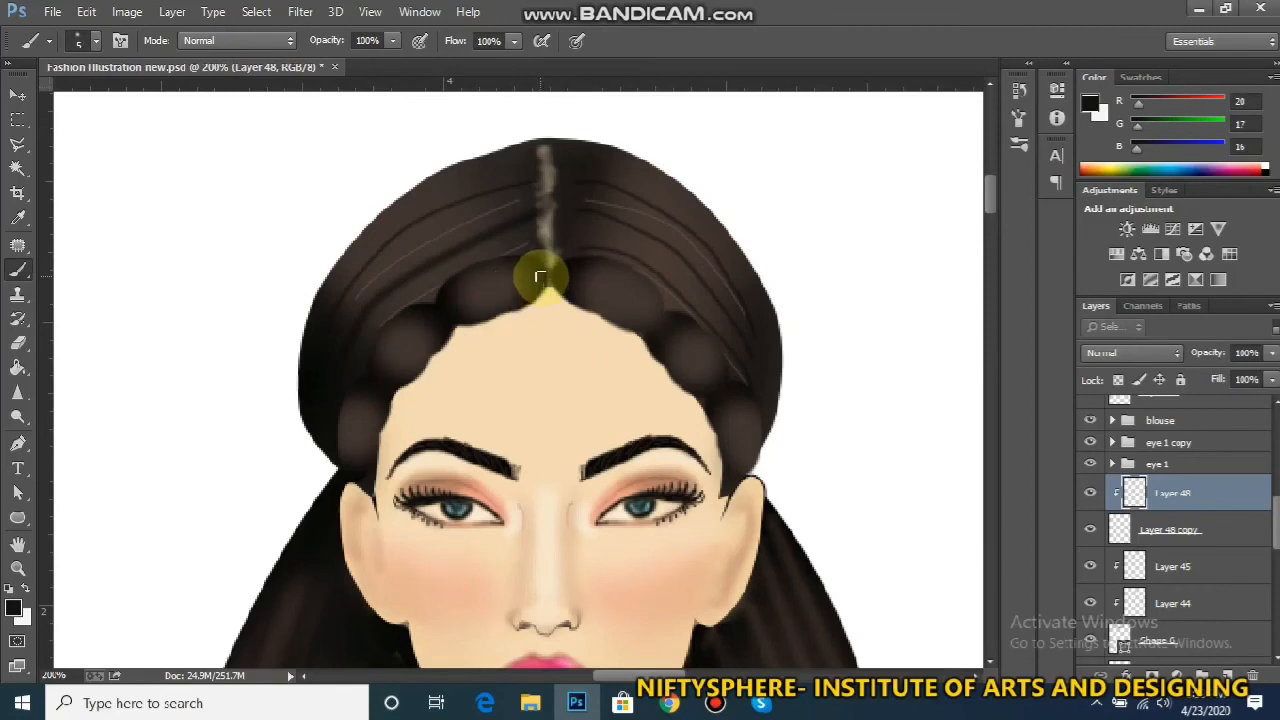
drag(539, 276, 549, 286)
drag(457, 325, 508, 271)
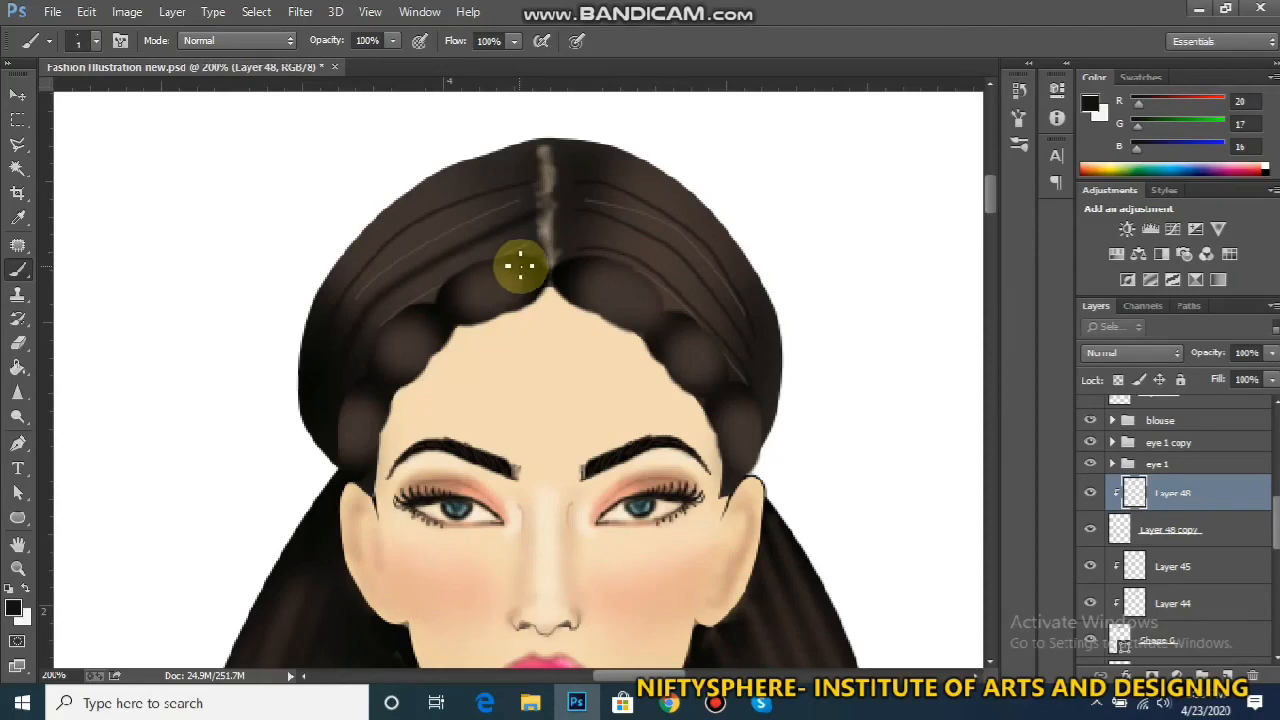
mouse_move(543, 270)
mouse_down()
mouse_move(470, 324)
mouse_move(541, 260)
mouse_move(463, 325)
mouse_move(518, 262)
mouse_move(456, 319)
mouse_move(492, 290)
mouse_move(529, 296)
mouse_move(459, 295)
mouse_move(533, 287)
mouse_move(432, 287)
mouse_up()
Check the highlighted bands against the whole head and add a new layer clipped above the highlight layer
scroll(615, 365, down, 5)
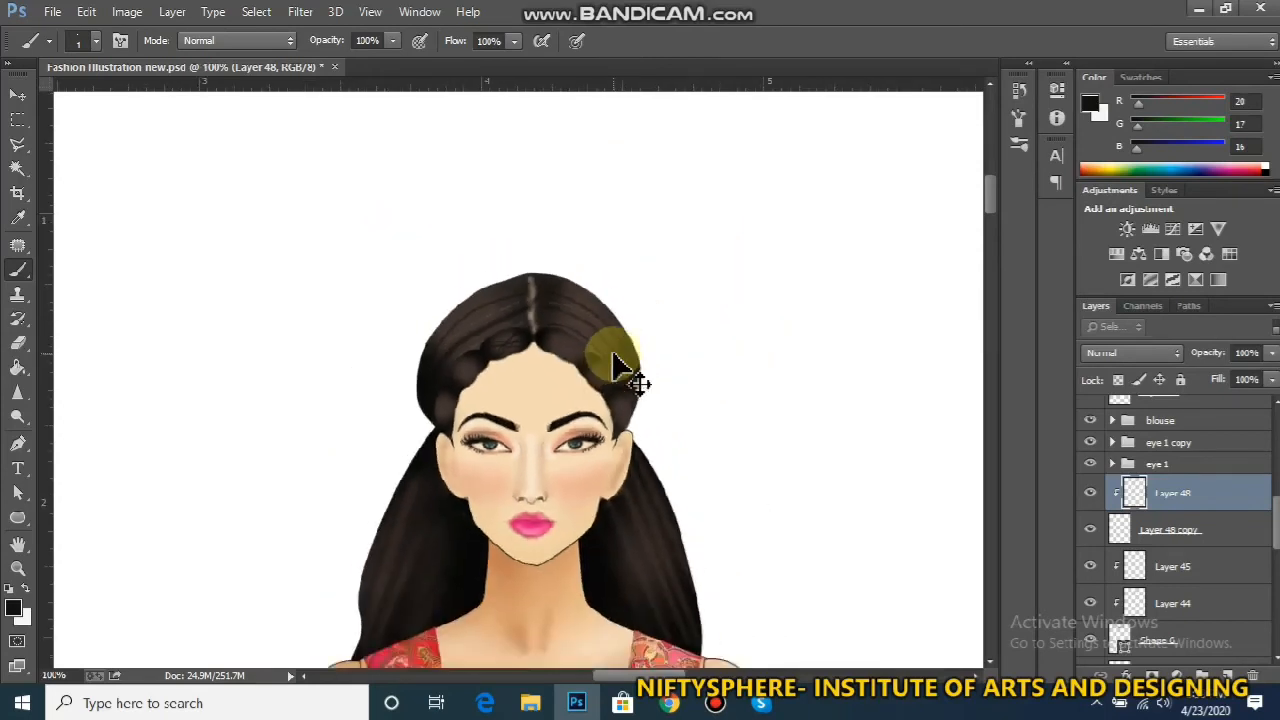
scroll(615, 365, up, 6)
scroll(615, 365, up, 2)
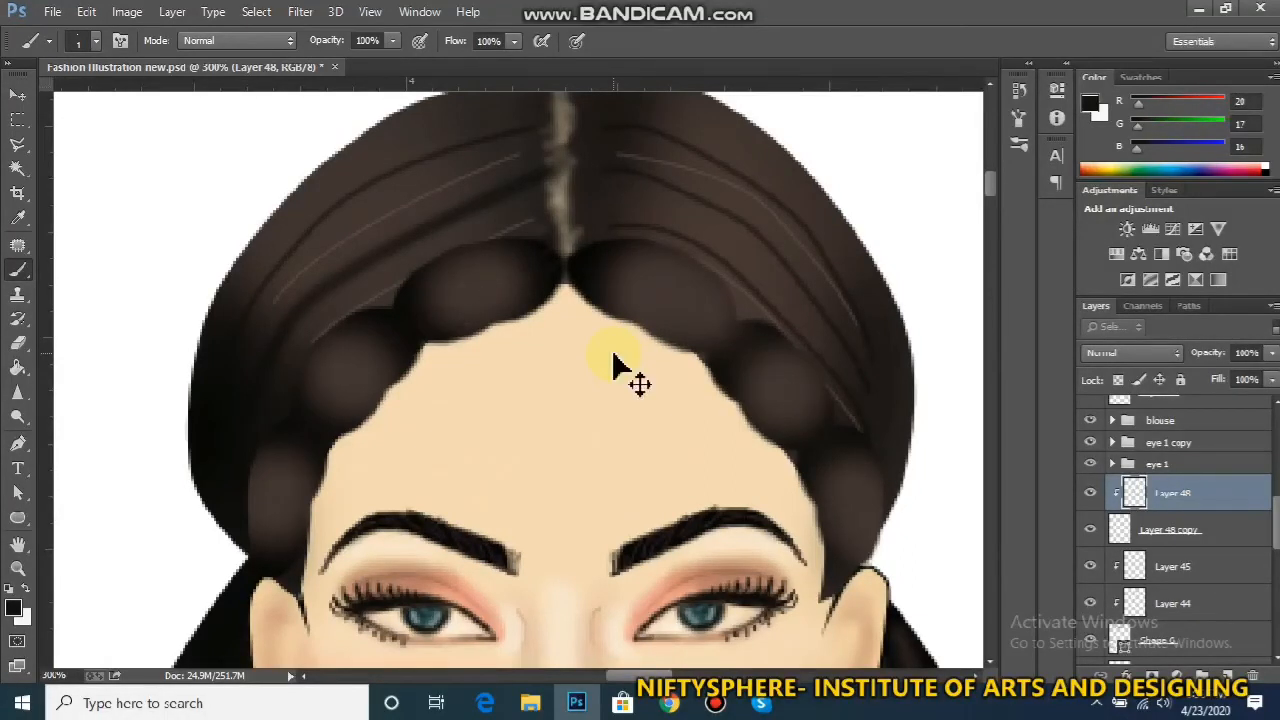
key(ctrl+shift+alt+n)
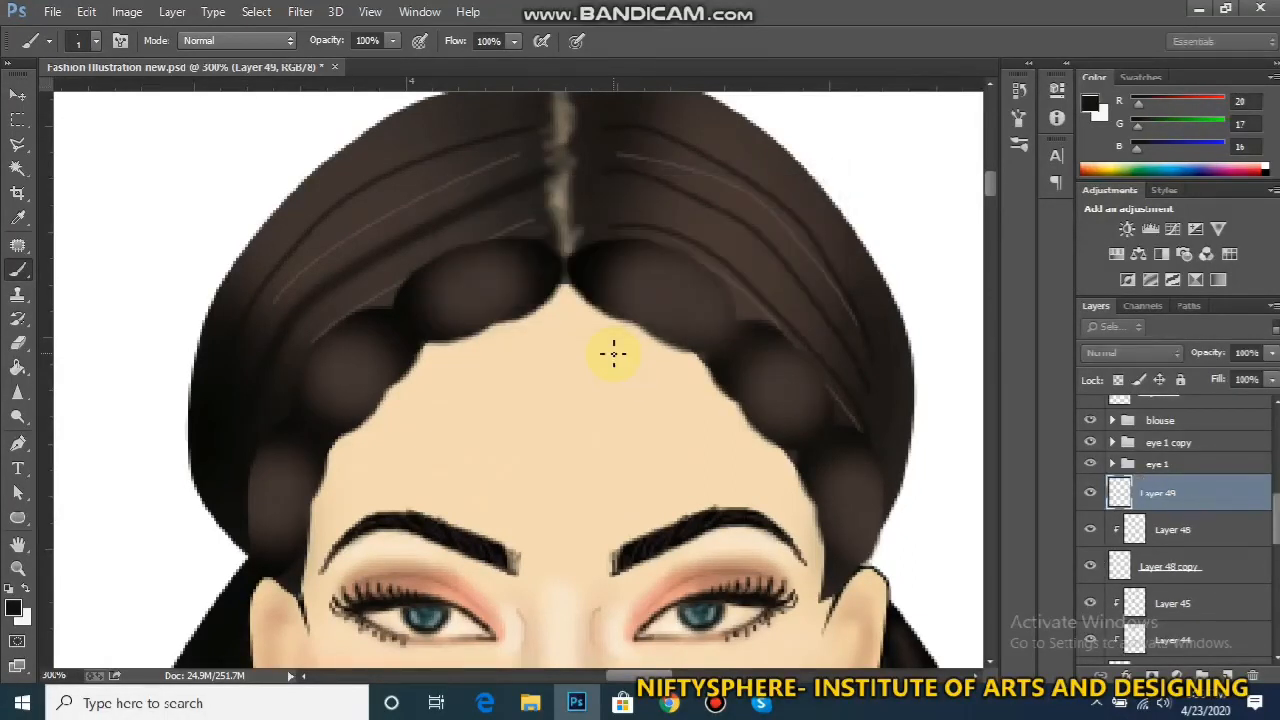
alt+click(1178, 505)
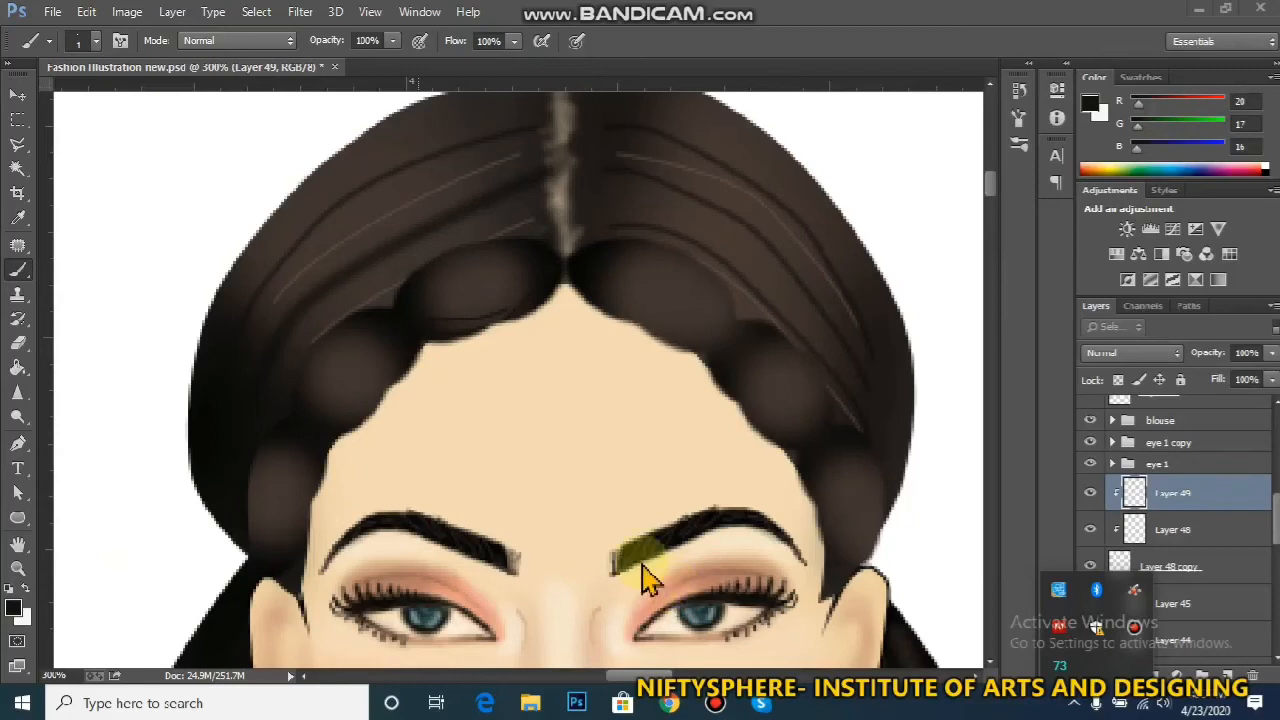
Consult the fashion portrait reference in Chrome, and draw fine dark crossing strands on the left band's upper lobe in Photoshop with a 1 px brush
click(676, 710)
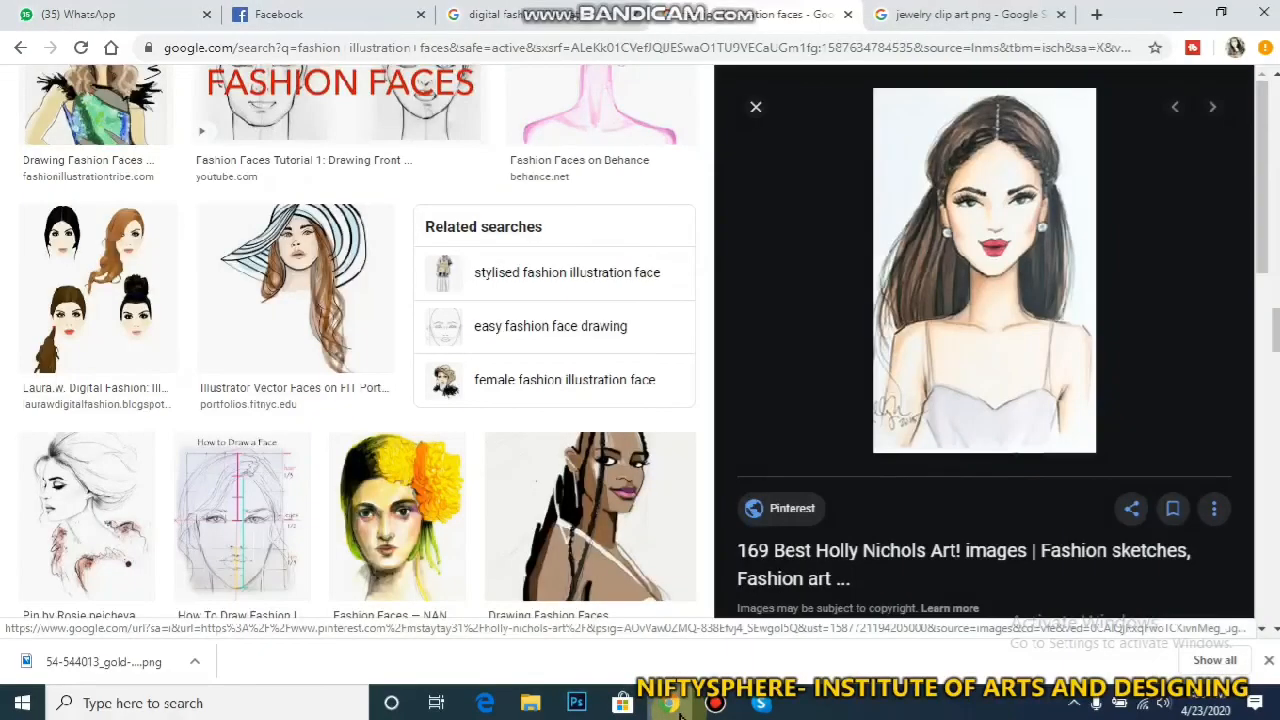
click(676, 710)
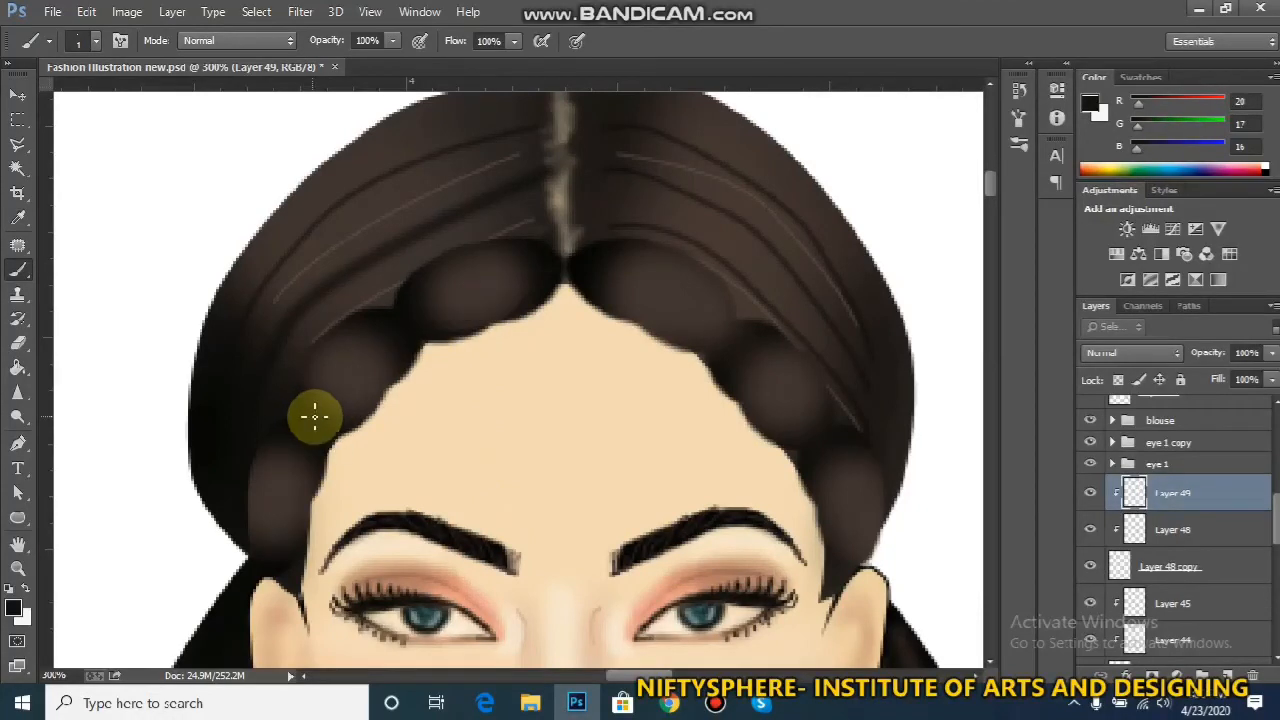
mouse_move(424, 332)
mouse_down()
mouse_move(495, 318)
mouse_move(425, 314)
mouse_move(523, 311)
mouse_move(446, 312)
mouse_up()
mouse_move(460, 254)
mouse_down()
mouse_move(406, 317)
mouse_move(433, 256)
mouse_move(441, 280)
mouse_move(423, 316)
mouse_up()
mouse_move(486, 249)
mouse_down()
mouse_move(409, 322)
mouse_move(440, 264)
mouse_up()
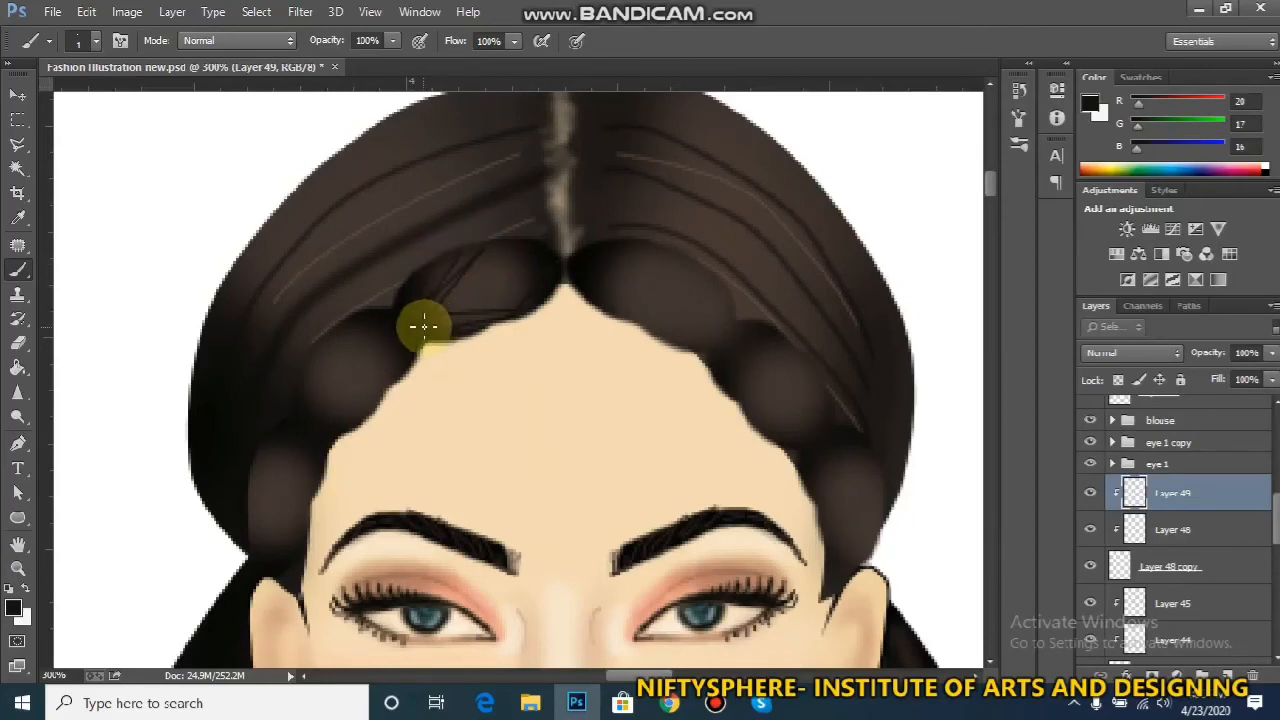
drag(422, 317, 517, 311)
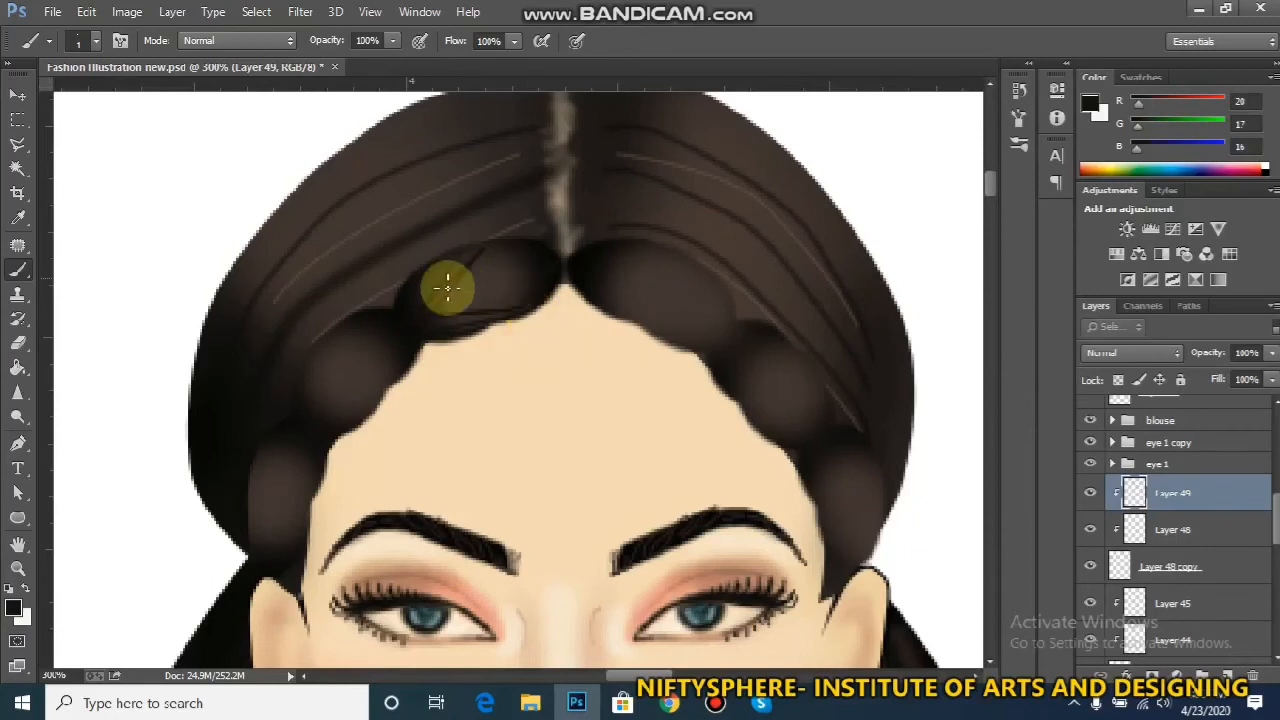
drag(428, 323, 499, 251)
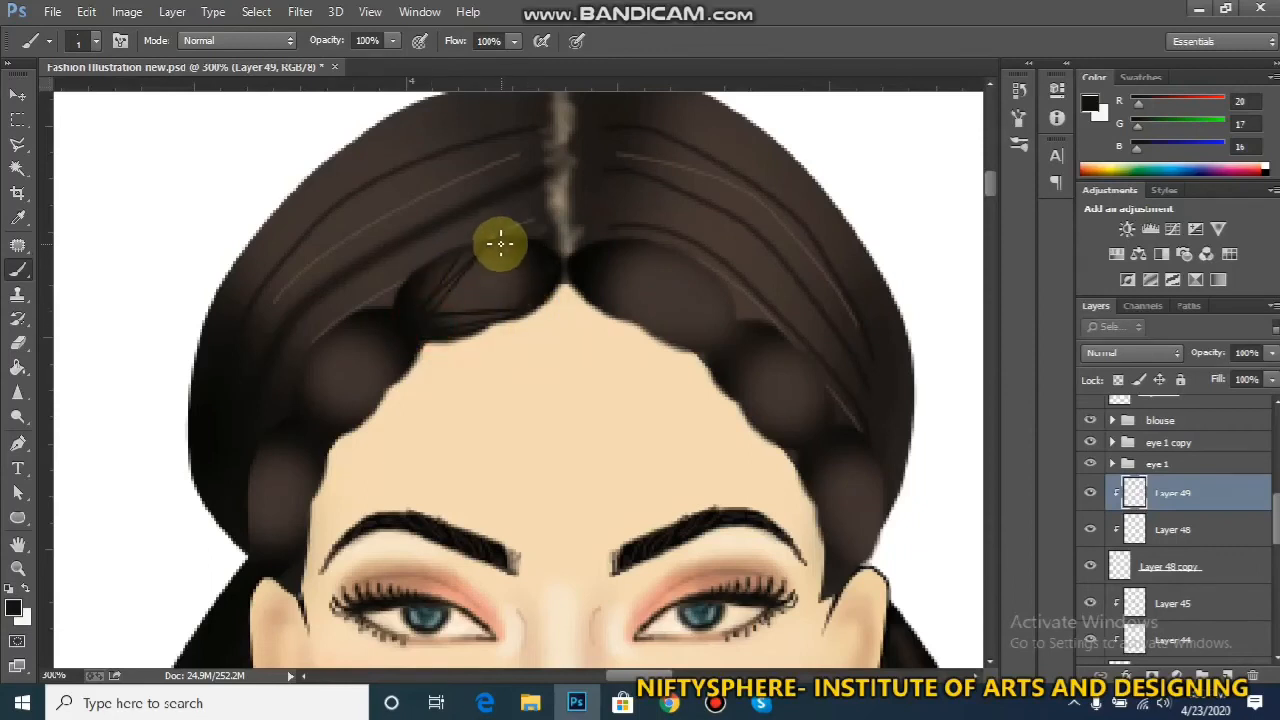
drag(426, 324, 513, 248)
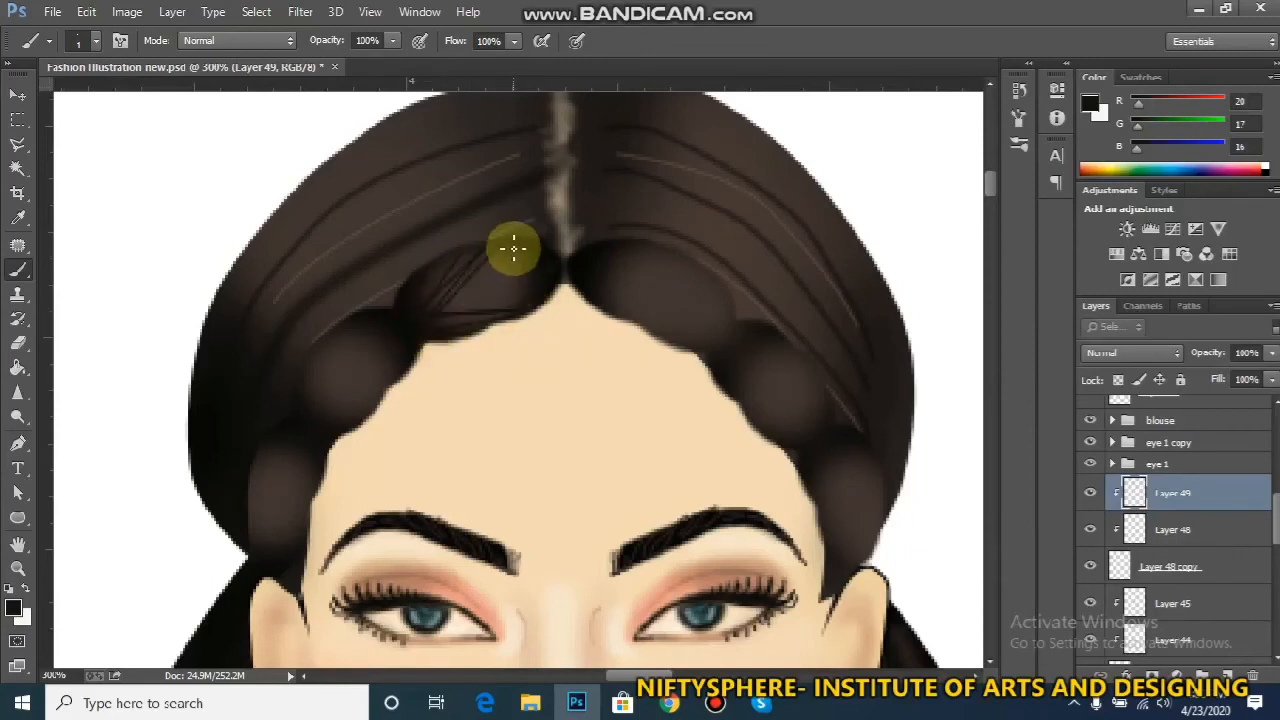
drag(414, 308, 522, 297)
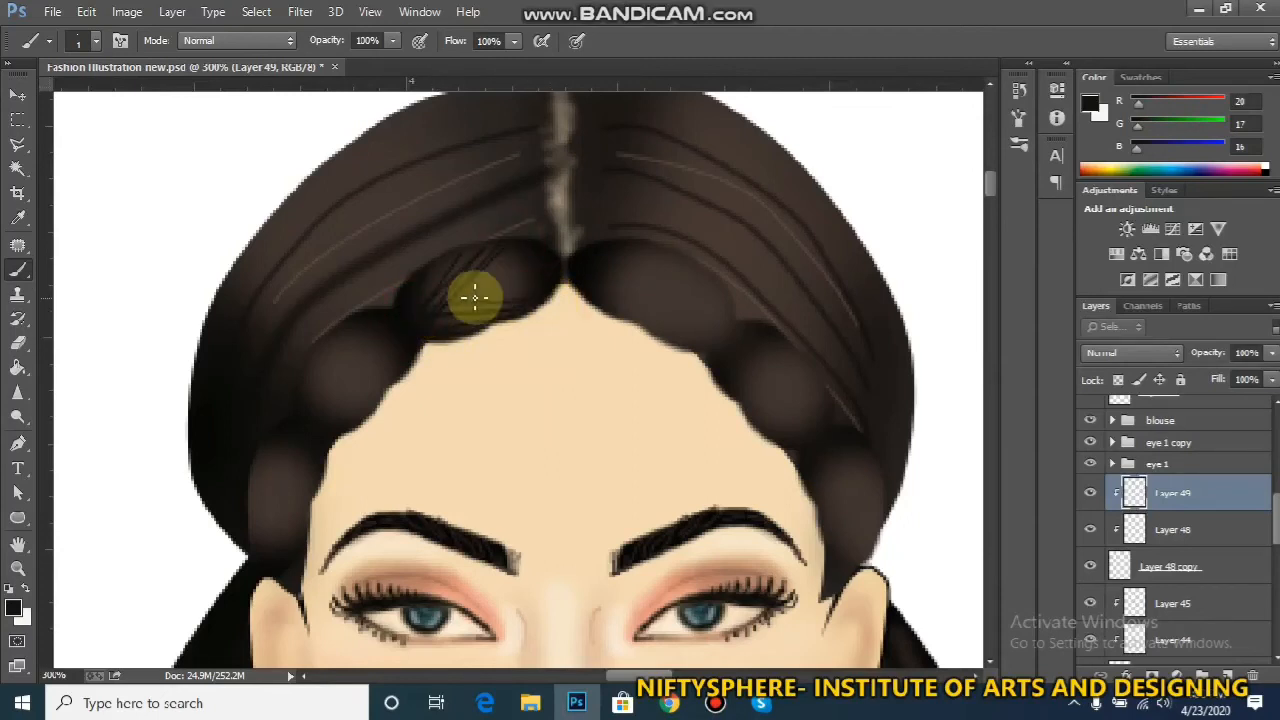
drag(400, 292, 558, 289)
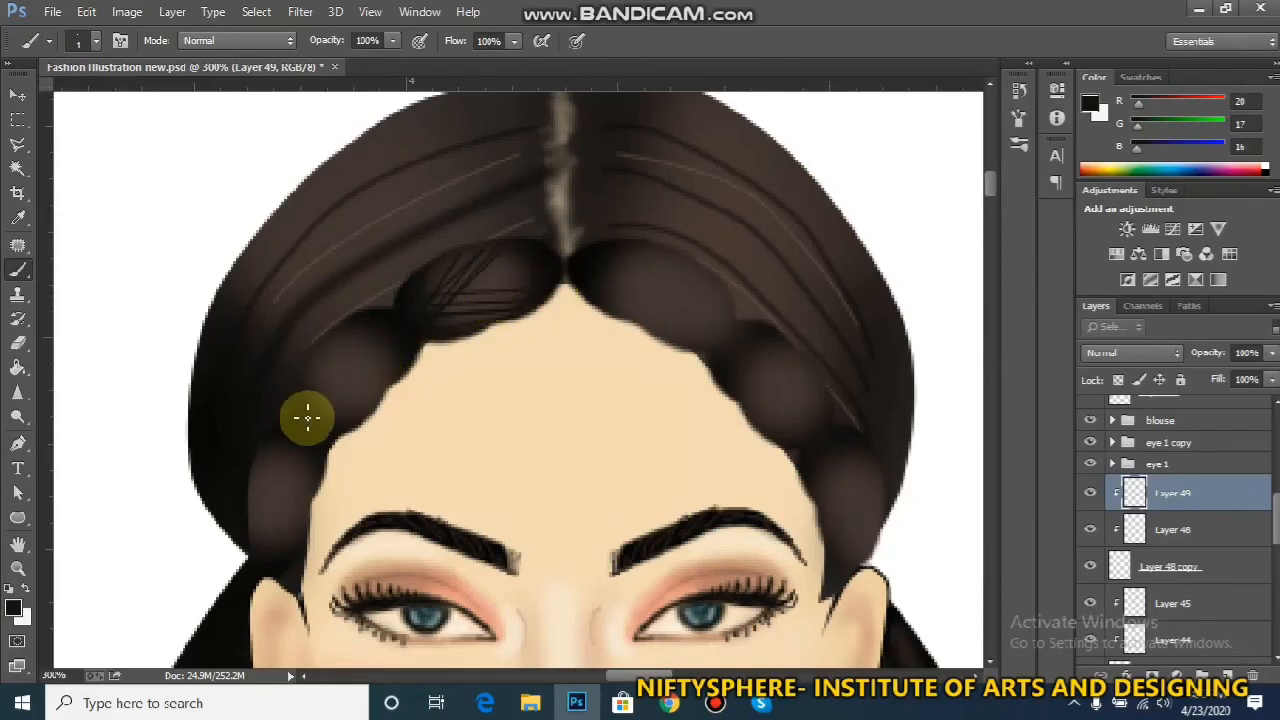
Draw fine dark strands along the lower and outer edges of the left band's middle lobe with the 1 px brush
drag(314, 427, 384, 401)
drag(324, 428, 384, 396)
drag(308, 406, 388, 388)
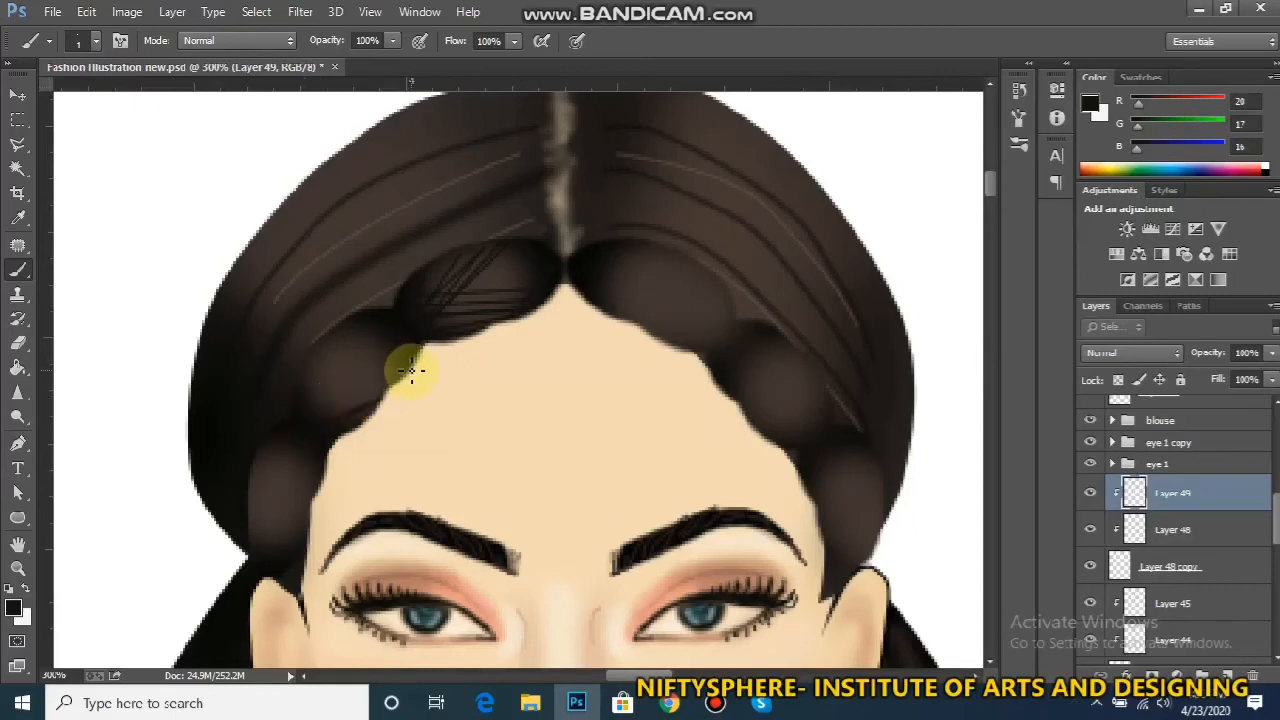
mouse_move(311, 413)
mouse_down()
mouse_move(397, 378)
mouse_move(312, 415)
mouse_move(313, 357)
mouse_move(315, 425)
mouse_move(325, 331)
mouse_move(300, 421)
mouse_move(300, 369)
mouse_up()
click(312, 426)
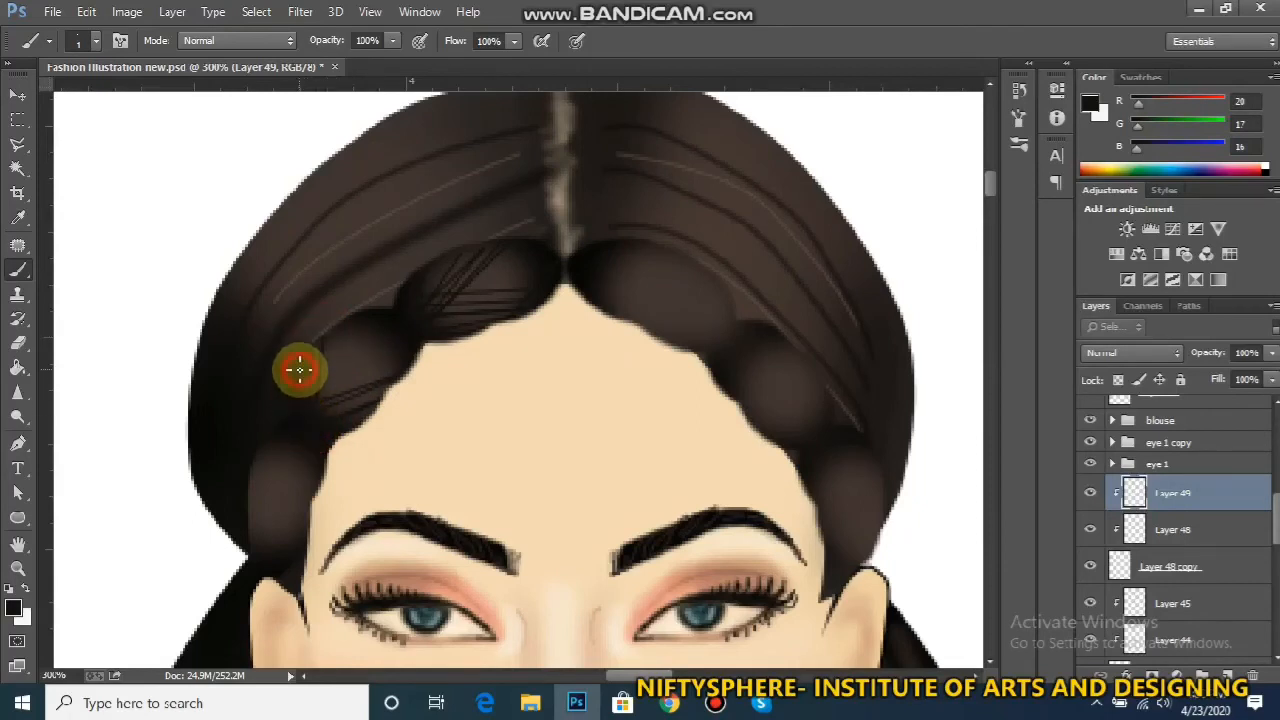
Draw fine dark crossing strands over the left band's lowest lobe beside the ear
mouse_move(273, 566)
mouse_down()
mouse_move(305, 526)
mouse_move(259, 562)
mouse_move(307, 504)
mouse_move(249, 555)
mouse_move(303, 493)
mouse_up()
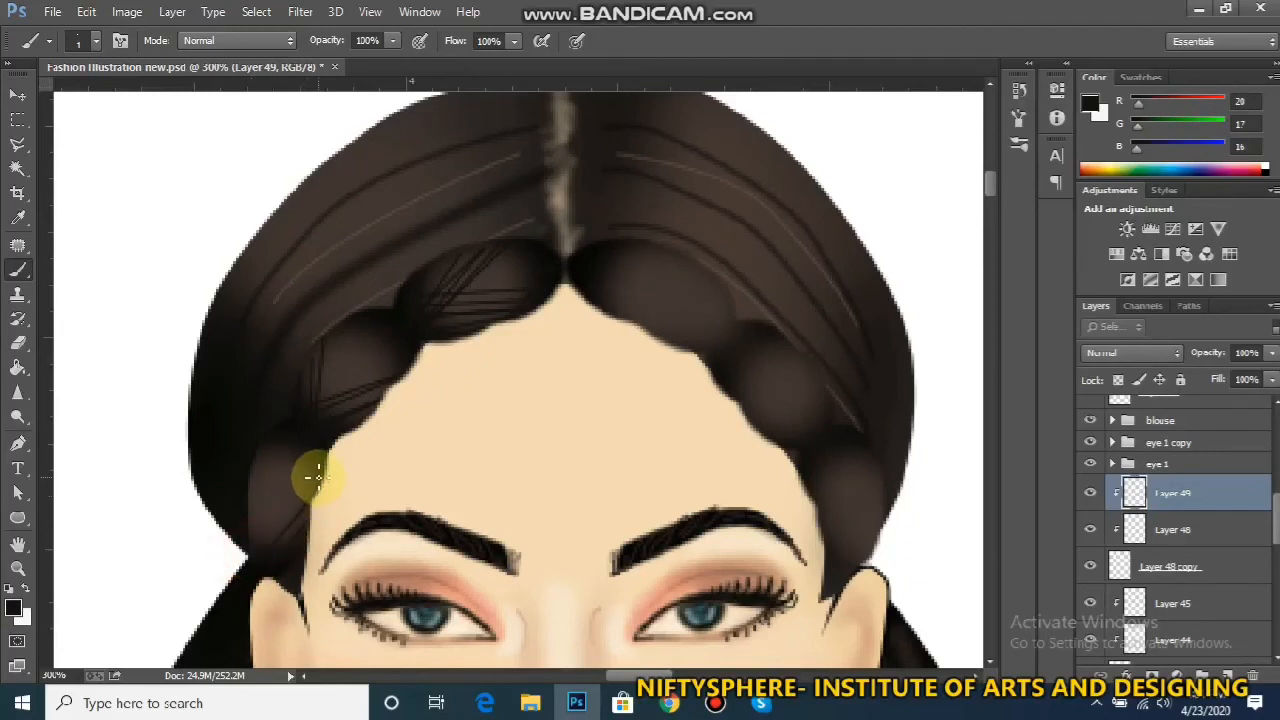
drag(251, 546, 313, 475)
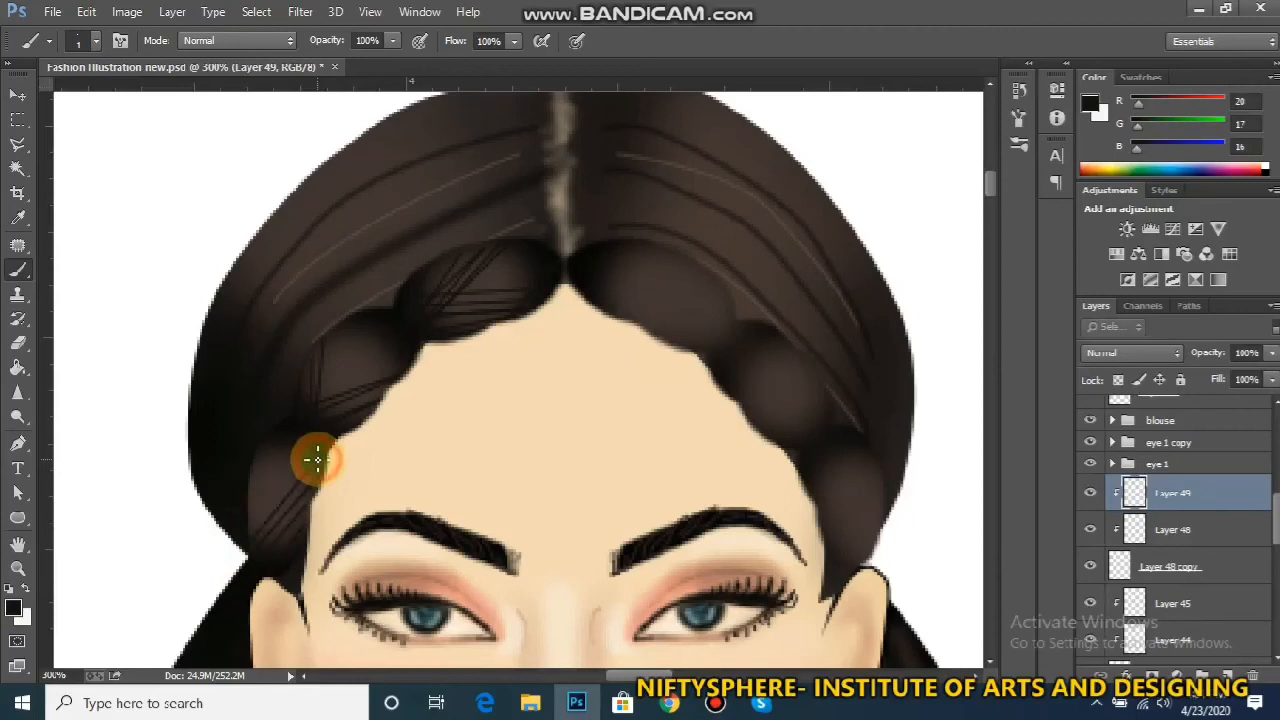
drag(270, 562, 273, 567)
mouse_move(248, 484)
mouse_down()
mouse_move(267, 576)
mouse_move(246, 519)
mouse_move(289, 557)
mouse_move(258, 467)
mouse_move(290, 540)
mouse_up()
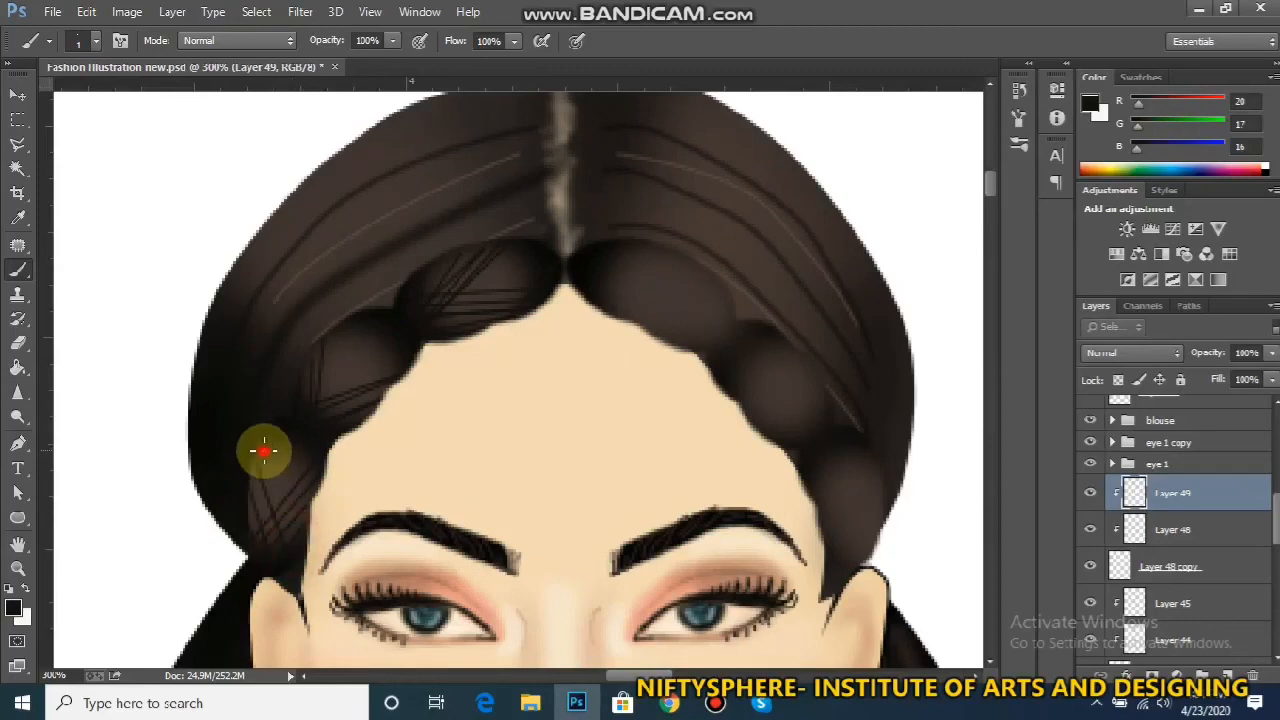
drag(263, 450, 290, 528)
Check the left strands at head scale and draw matching fine dark crossing strands on the right band's upper lobe
key(ctrl+minus)
key(ctrl+minus)
key(ctrl+minus)
key(ctrl+minus)
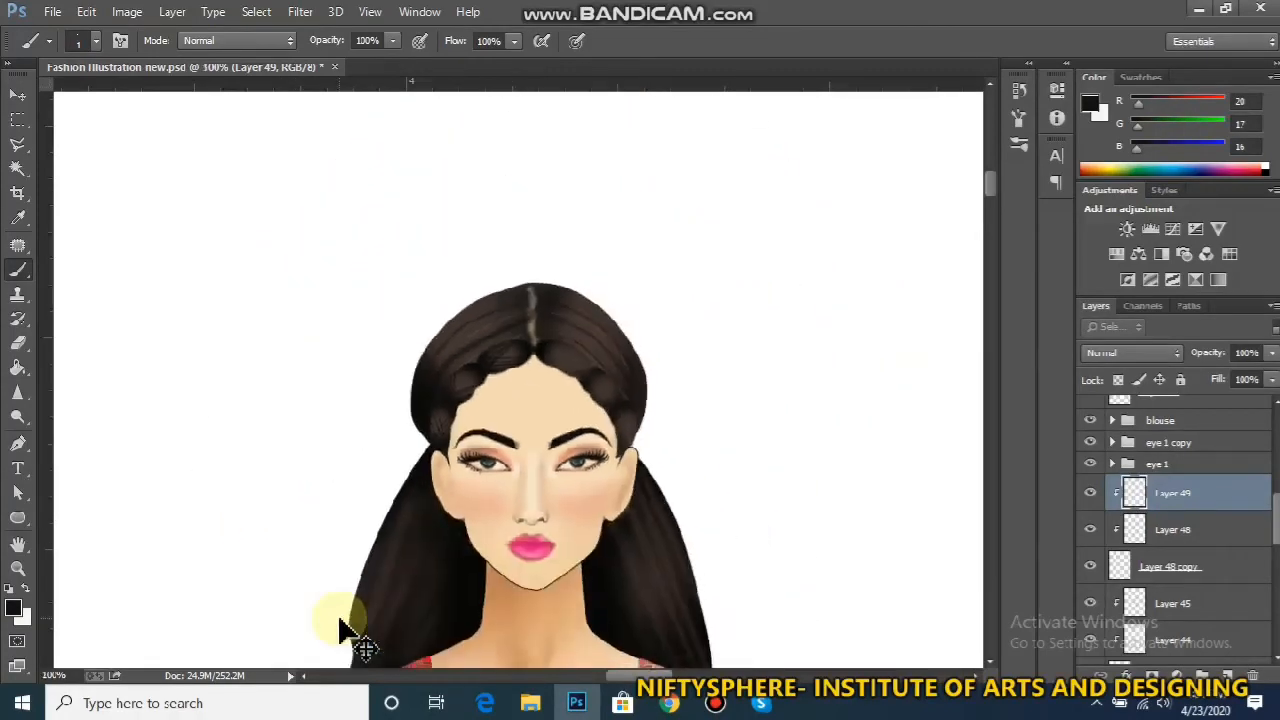
key(ctrl+plus)
key(ctrl+plus)
key(ctrl+plus)
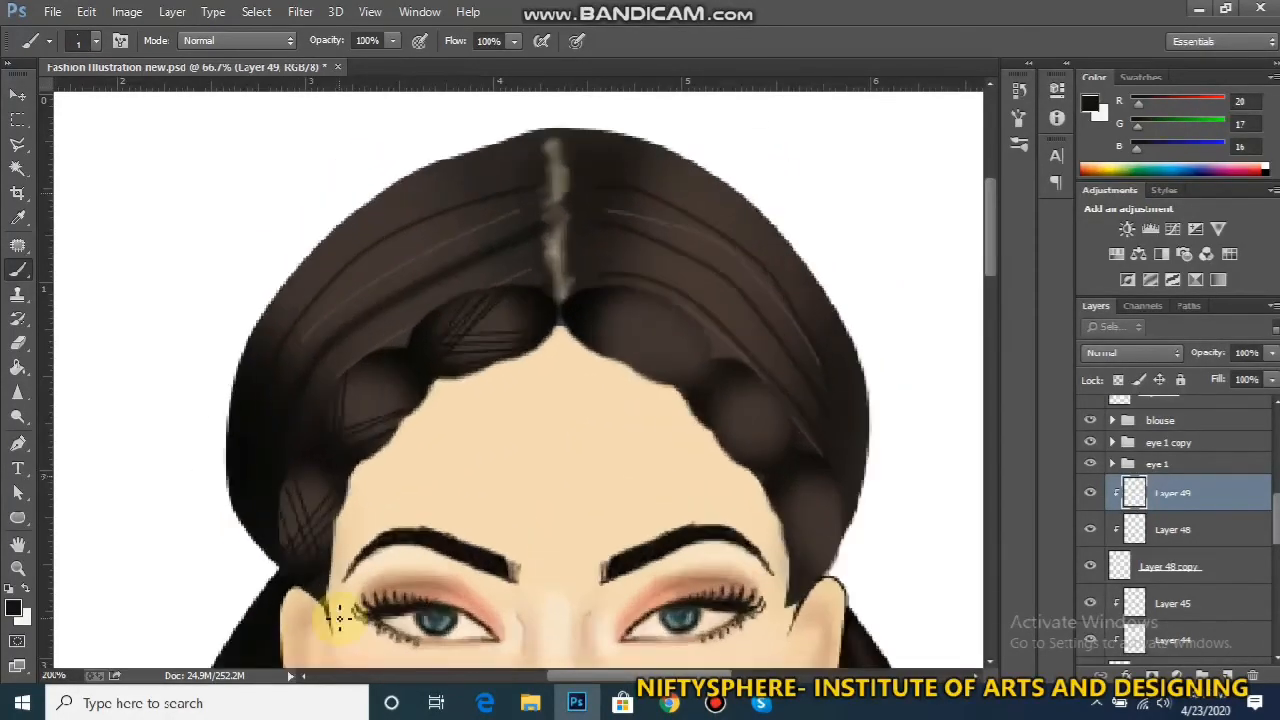
mouse_move(708, 385)
mouse_down()
mouse_move(641, 360)
mouse_move(674, 289)
mouse_move(711, 369)
mouse_move(703, 303)
mouse_up()
mouse_move(727, 366)
mouse_down()
mouse_move(717, 321)
mouse_move(710, 373)
mouse_move(632, 355)
mouse_up()
mouse_move(628, 357)
mouse_down()
mouse_move(726, 361)
mouse_move(623, 348)
mouse_up()
mouse_move(614, 346)
mouse_down()
mouse_move(715, 346)
mouse_move(617, 343)
mouse_move(732, 333)
mouse_move(606, 342)
mouse_up()
Draw fine dark crossing strands on the right band's middle lobe
mouse_move(820, 479)
mouse_down()
mouse_move(754, 446)
mouse_move(821, 464)
mouse_up()
drag(818, 402, 818, 403)
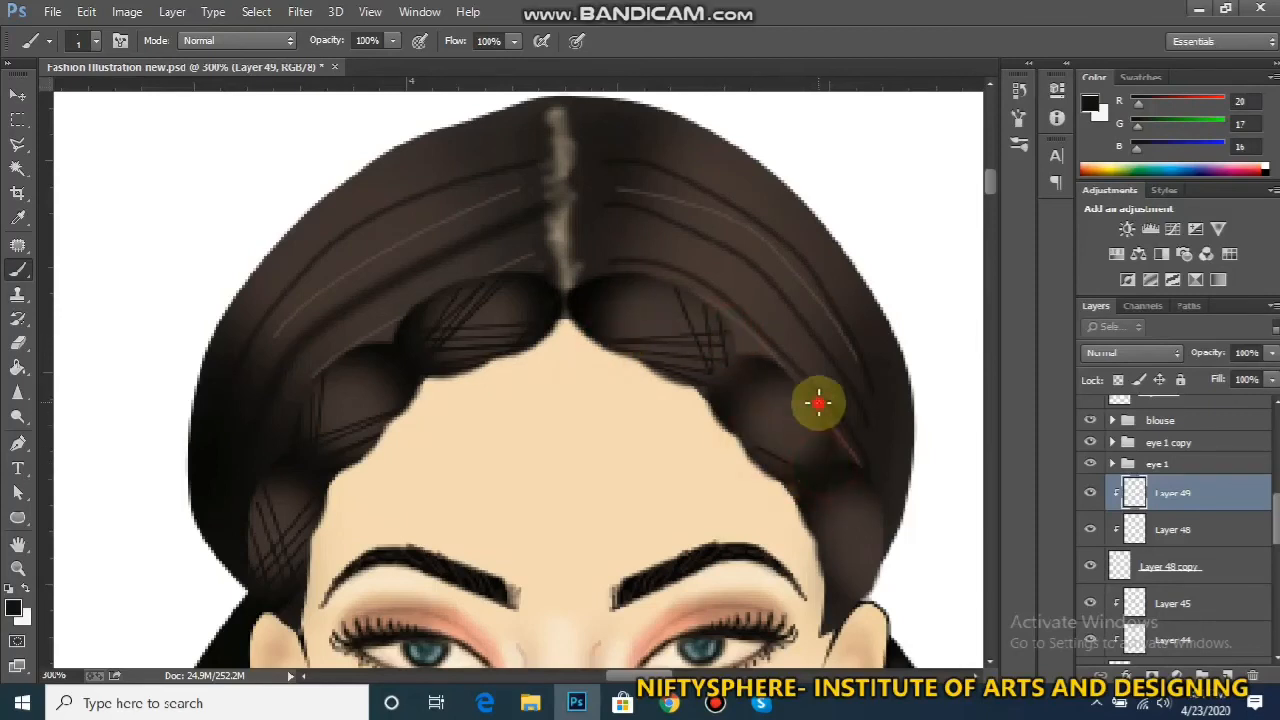
drag(811, 459, 807, 388)
mouse_move(804, 468)
mouse_down()
mouse_move(792, 387)
mouse_move(806, 468)
mouse_move(822, 464)
mouse_move(730, 431)
mouse_move(828, 443)
mouse_up()
mouse_move(715, 423)
mouse_down()
mouse_move(790, 471)
mouse_move(830, 467)
mouse_move(766, 458)
mouse_up()
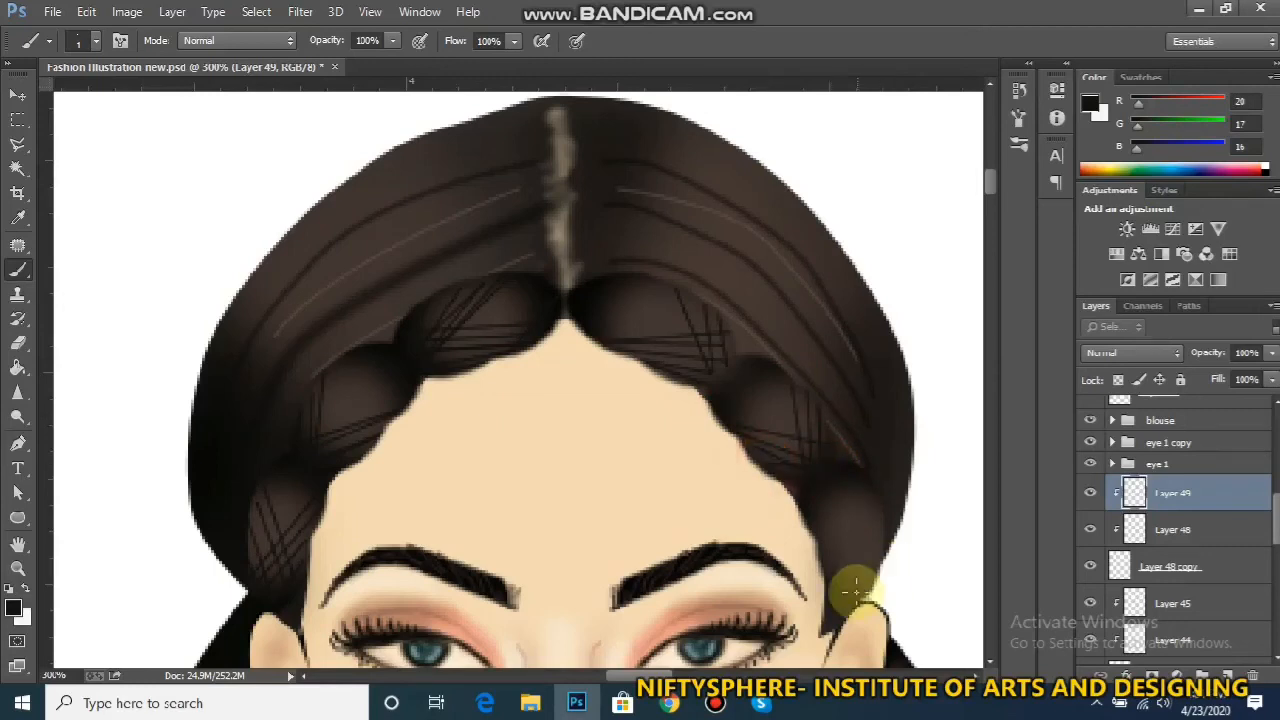
Draw fine dark crossing strands over the right band's lowest lobe beside the ear
mouse_move(855, 598)
mouse_down()
mouse_move(826, 561)
mouse_move(864, 586)
mouse_move(886, 520)
mouse_up()
drag(845, 590, 873, 531)
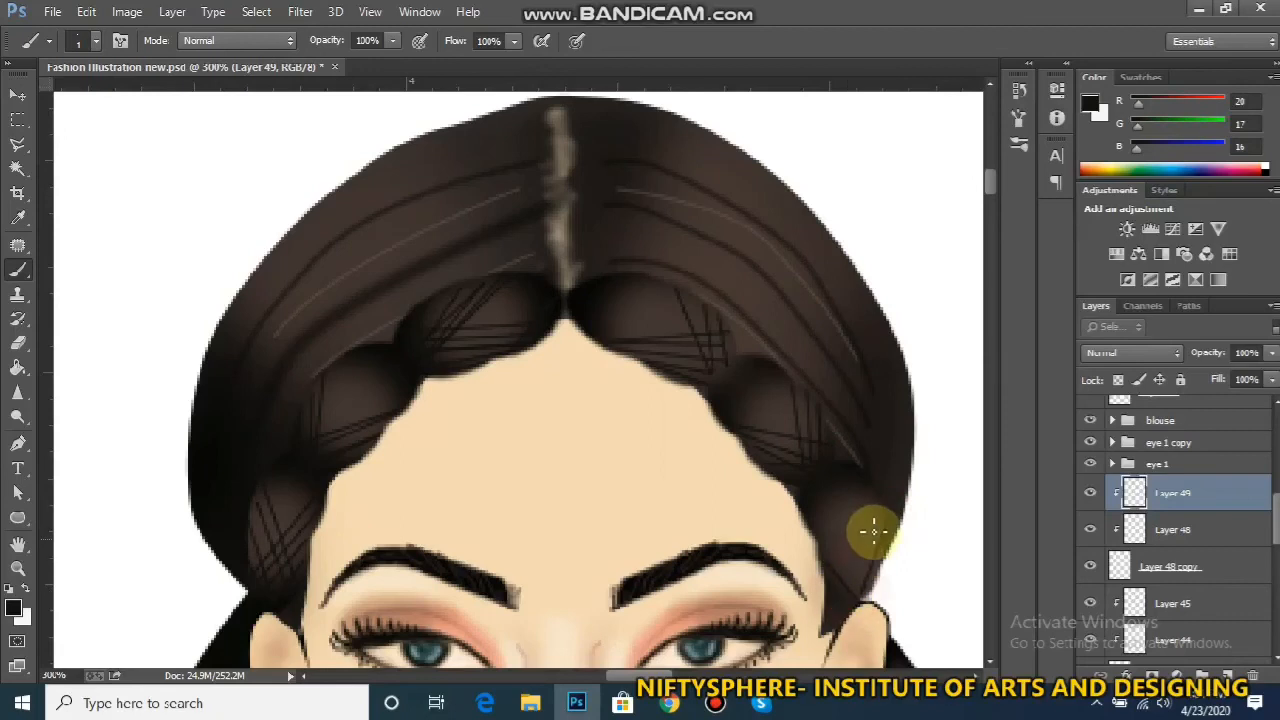
mouse_move(876, 589)
mouse_down()
mouse_move(822, 541)
mouse_move(882, 571)
mouse_move(826, 537)
mouse_up()
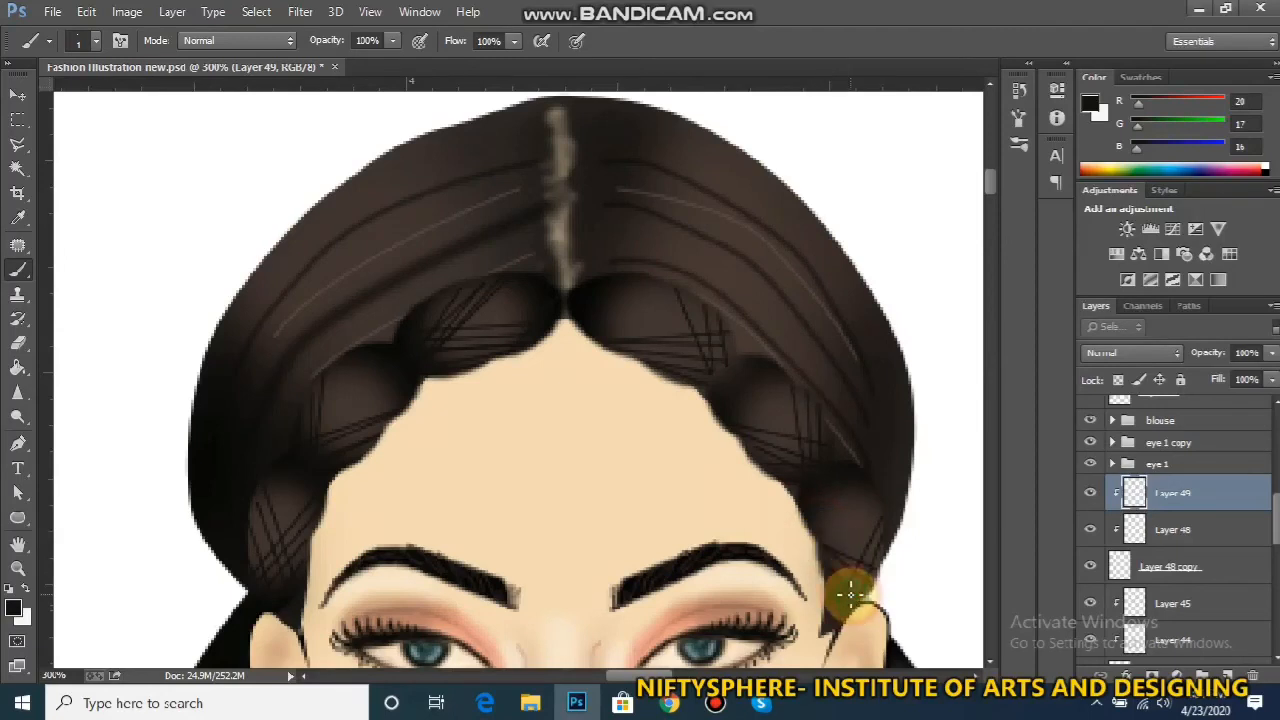
drag(834, 576, 878, 512)
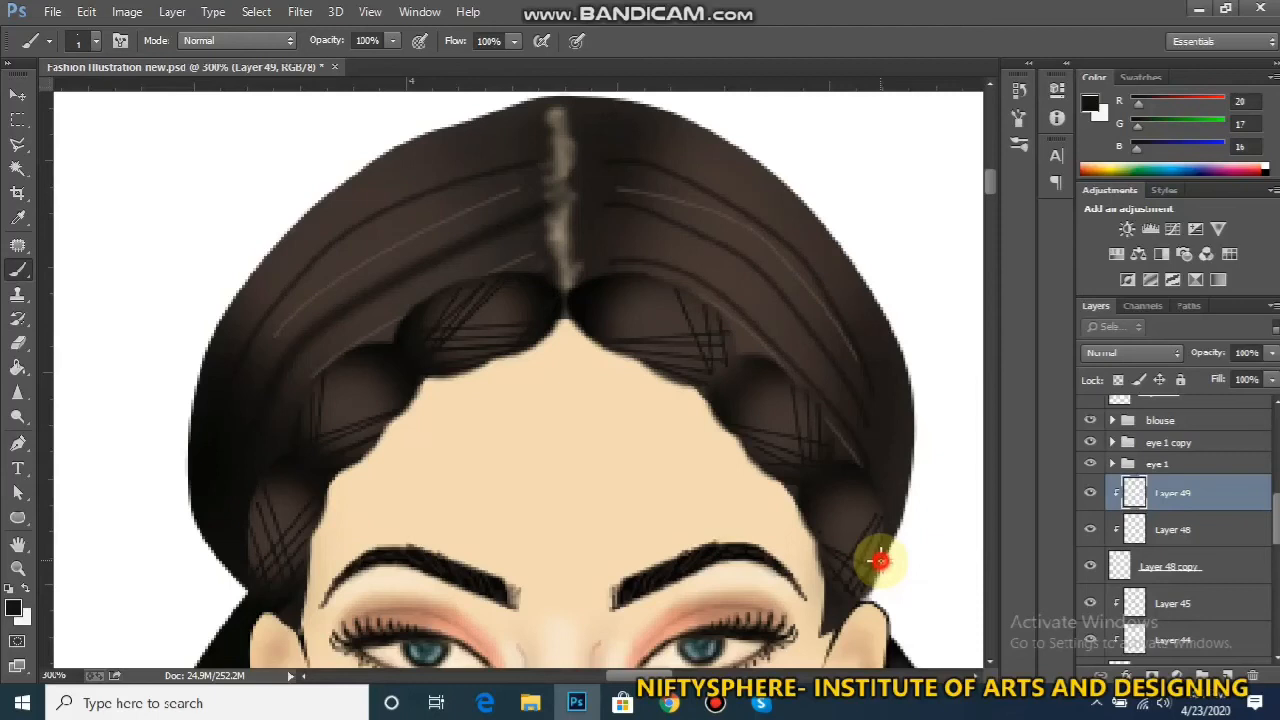
drag(880, 561, 887, 565)
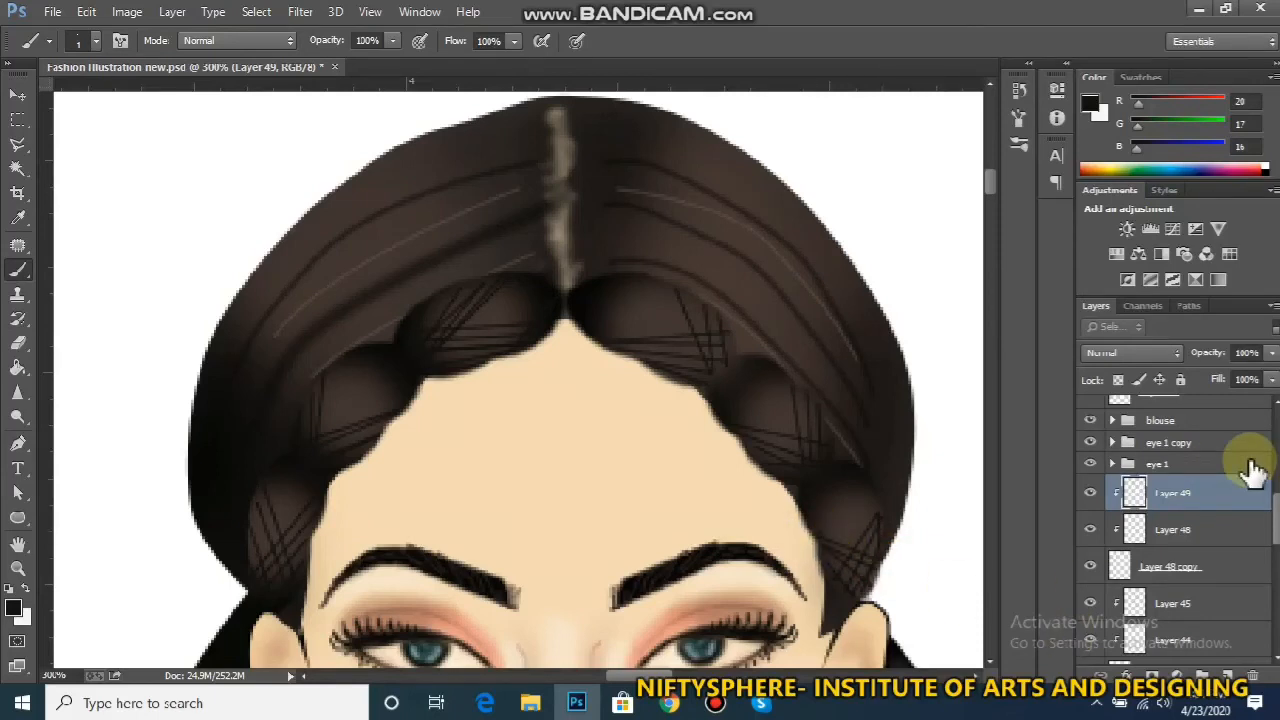
Add a new layer clipped to the hairline bands and set the soft black brush to 59 px at 13% opacity
key(ctrl+shift+n)
key(Return)
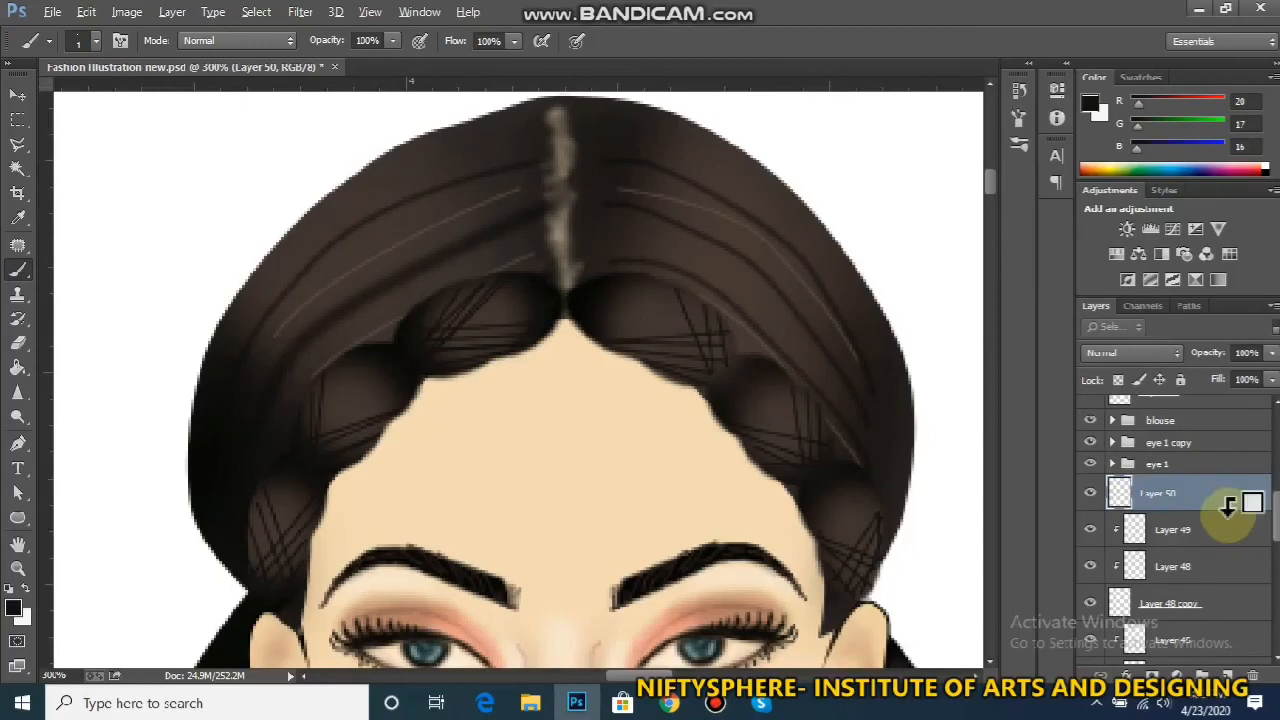
alt+click(1228, 506)
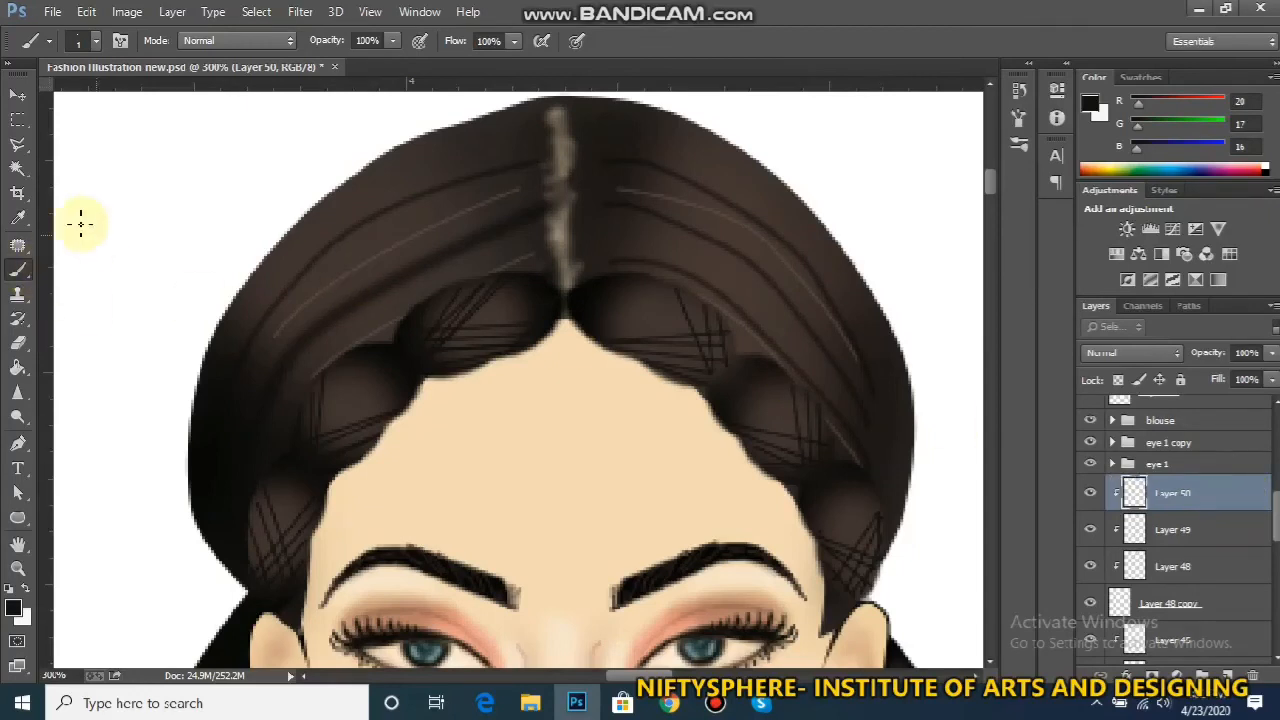
click(96, 41)
drag(149, 101, 158, 101)
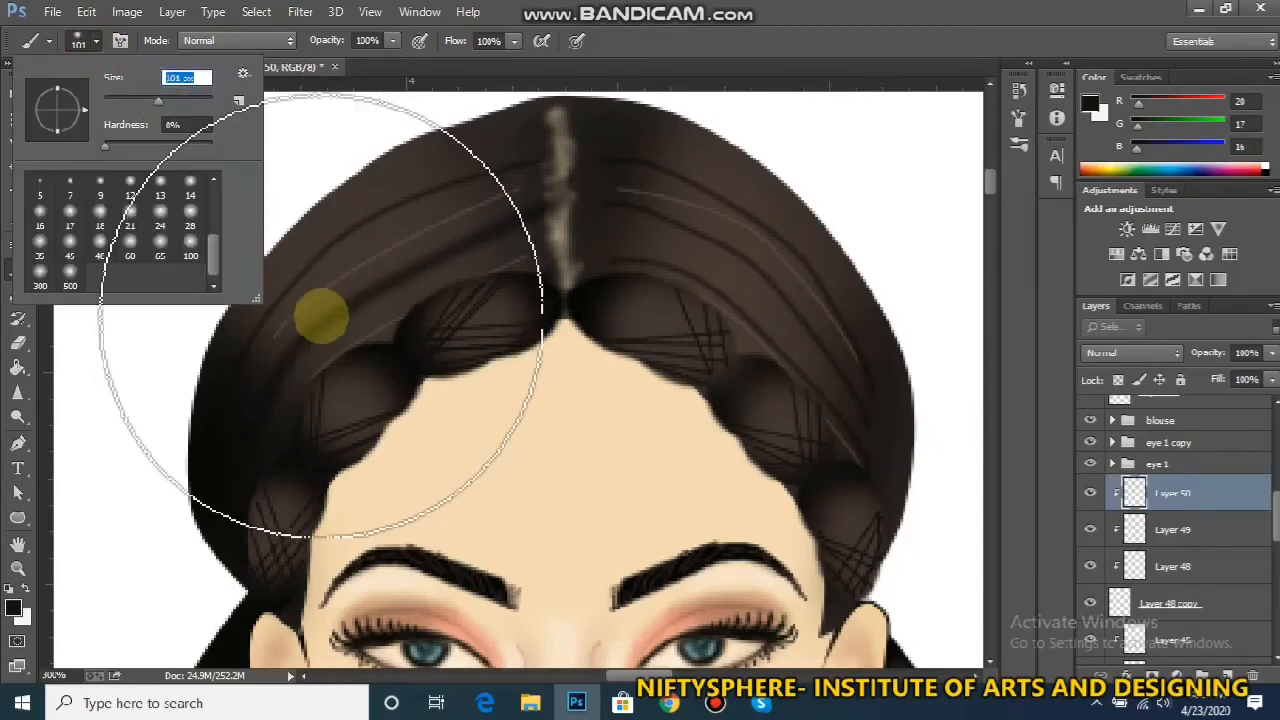
click(136, 101)
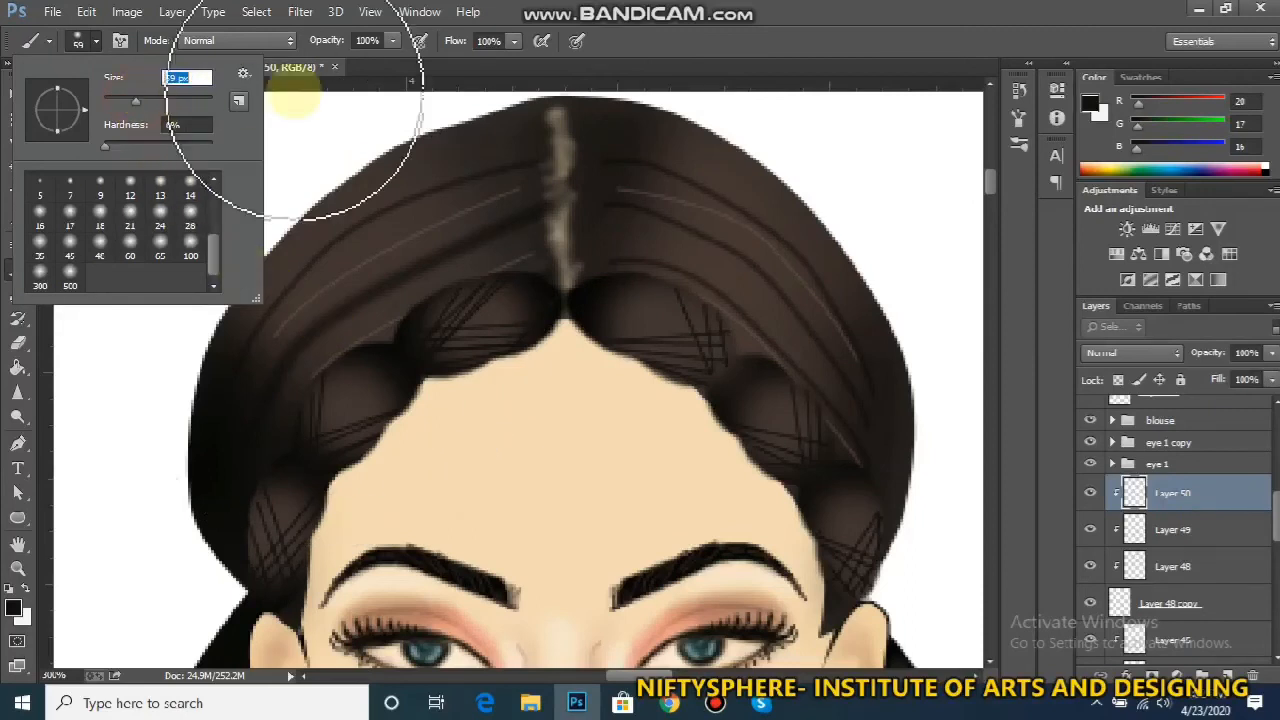
click(388, 66)
drag(397, 62, 310, 64)
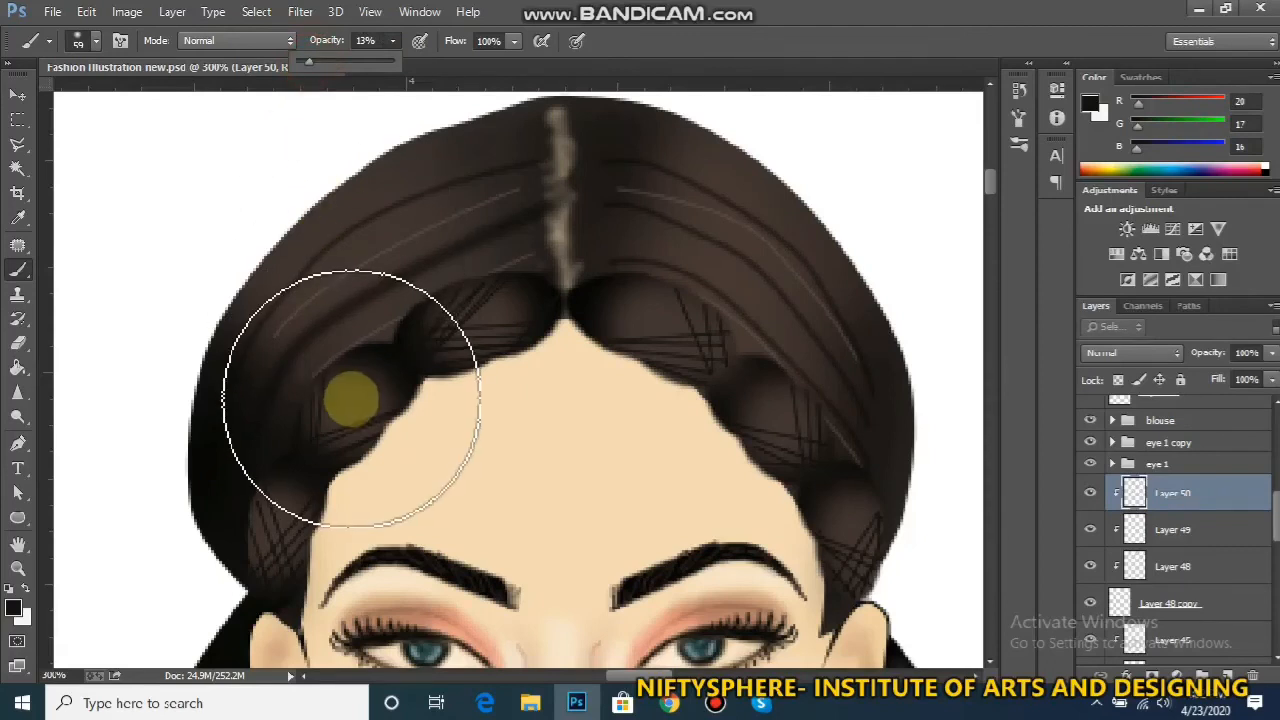
Brush soft dark shading over the crossing strands on all three lobes of the left hairline band
drag(347, 400, 331, 417)
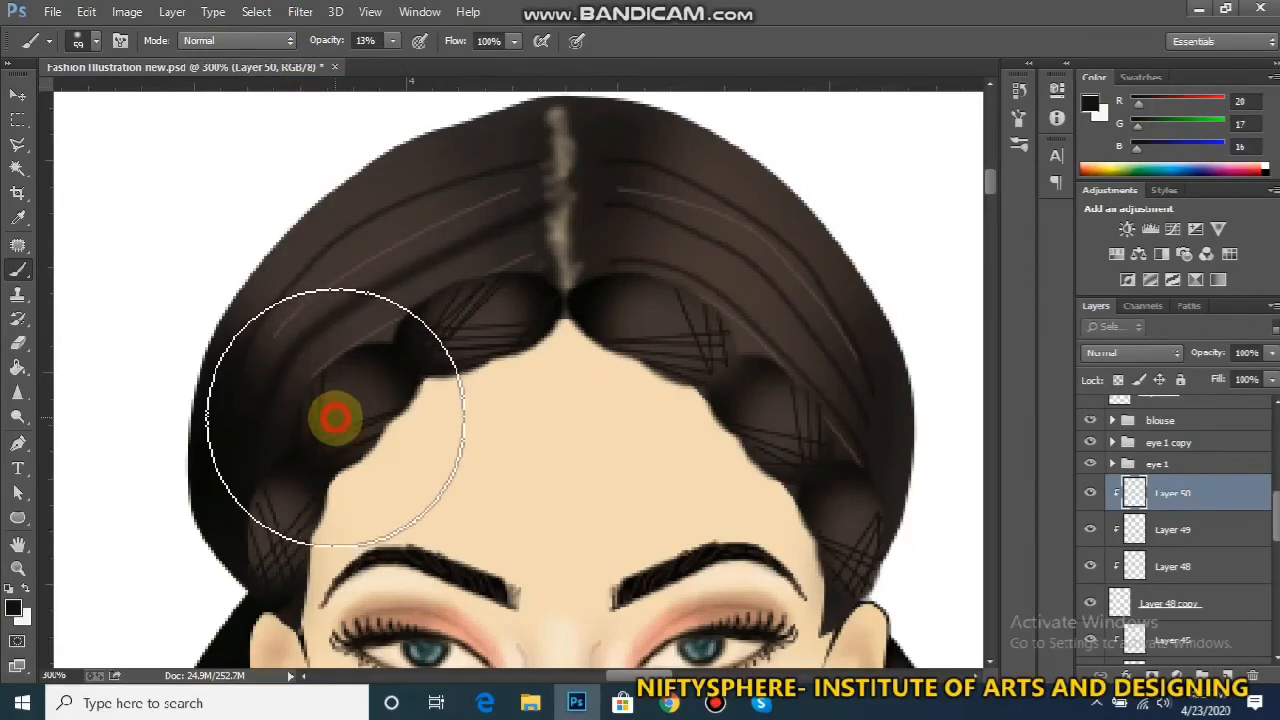
mouse_move(460, 334)
mouse_down()
mouse_move(480, 327)
mouse_move(460, 323)
mouse_up()
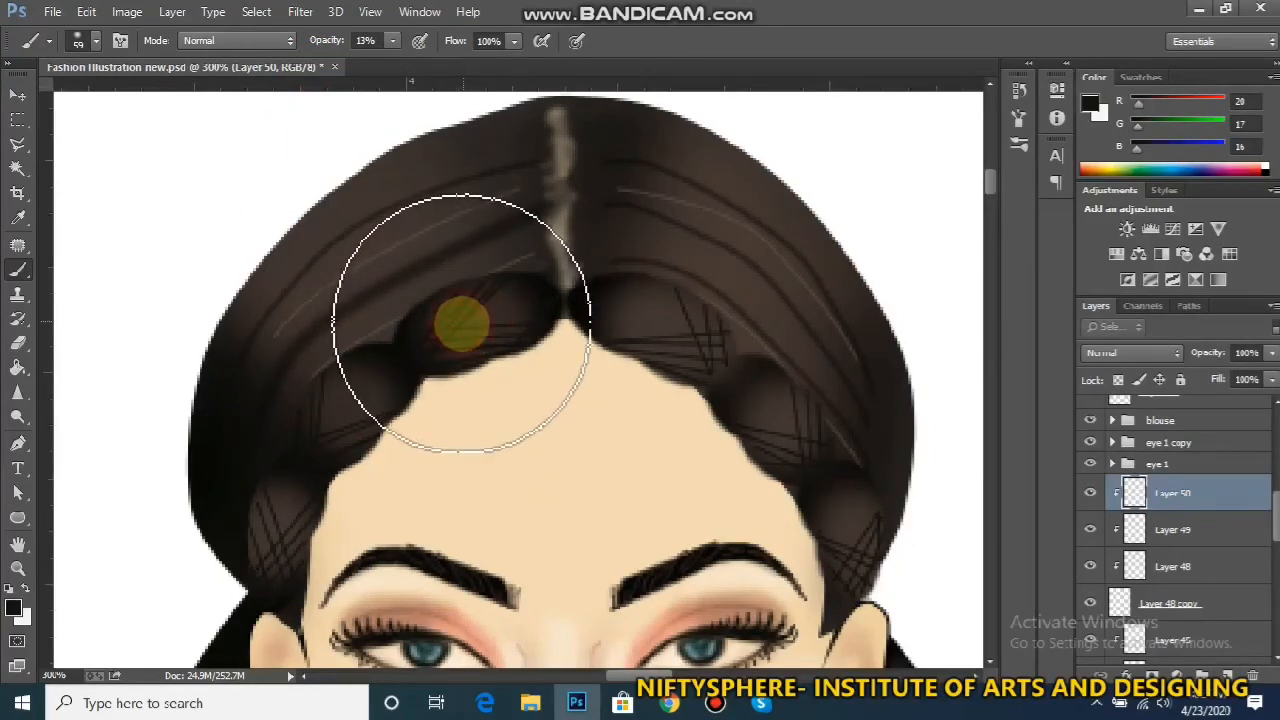
click(276, 520)
click(274, 537)
click(275, 521)
click(289, 516)
click(347, 437)
click(486, 309)
Brush matching soft dark shading over the crossing strands on the right hairline band, from the upper lobe to the ear
click(705, 336)
click(714, 362)
click(686, 329)
click(720, 446)
click(820, 443)
click(806, 443)
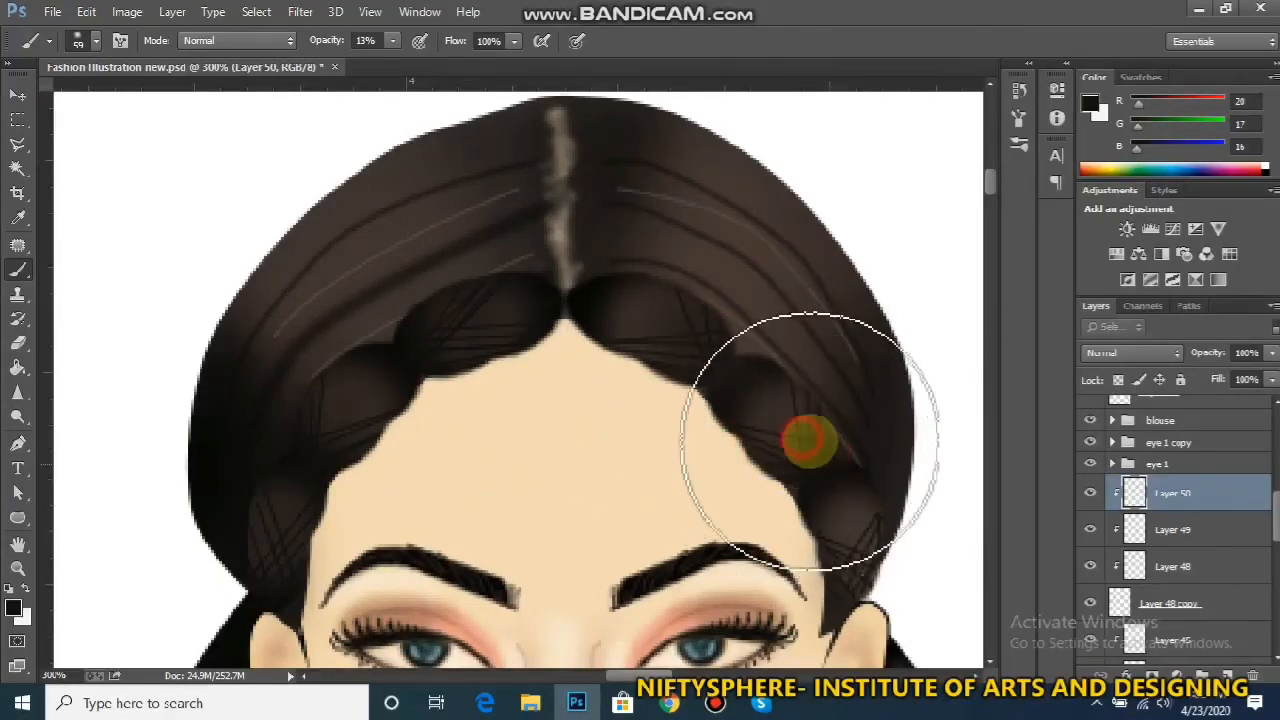
click(853, 560)
click(871, 568)
click(880, 519)
click(883, 548)
click(608, 298)
Check the shaded braid bands at upper-body scale and at head scale
key(ctrl+minus)
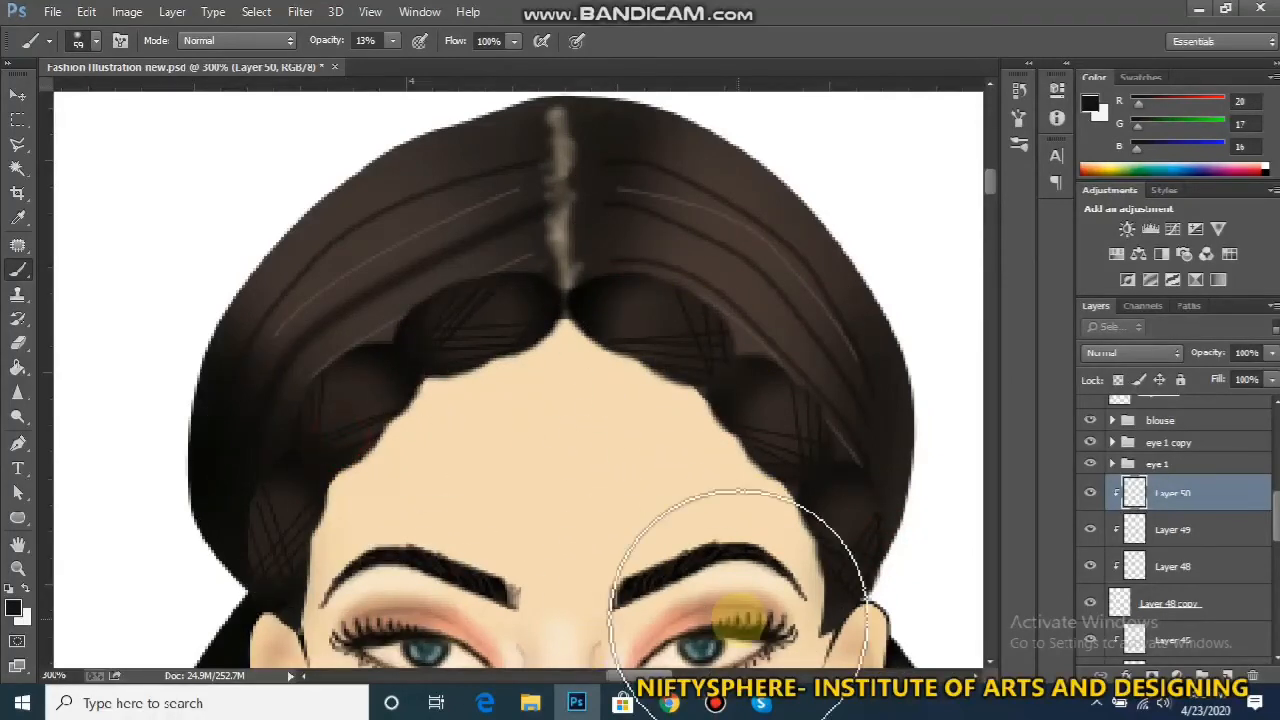
key(ctrl+minus)
key(ctrl+minus)
key(ctrl+minus)
key(ctrl+minus)
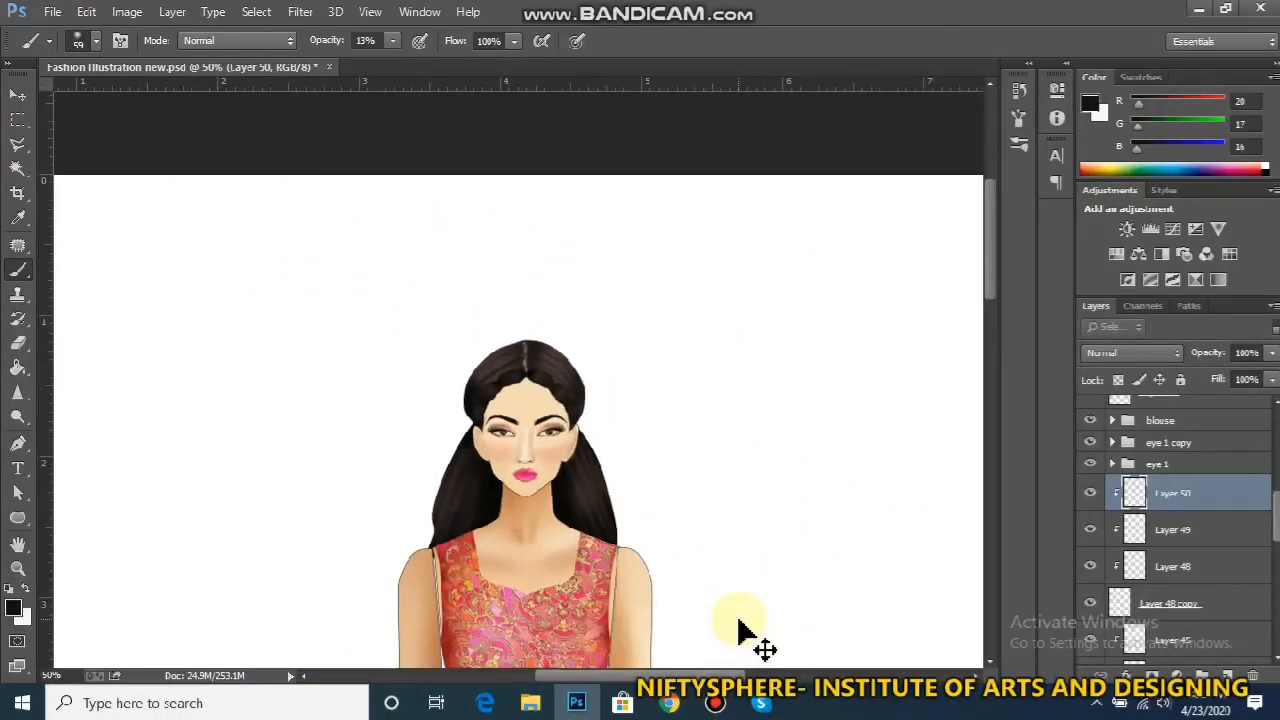
key(ctrl+plus)
key(ctrl+plus)
key(ctrl+plus)
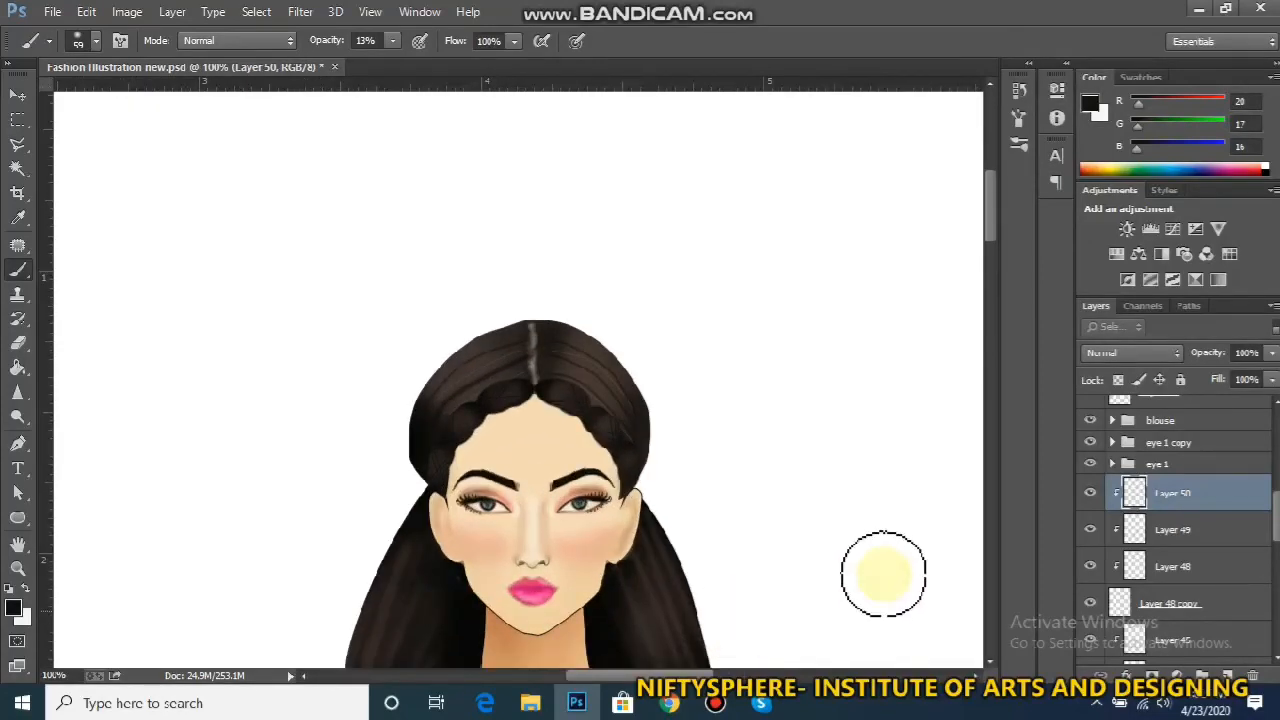
Add a new unclipped layer and draw a wavy open Pen path from the right hairline past the ear to the collarbone
key(ctrl+shift+n)
key(Return)
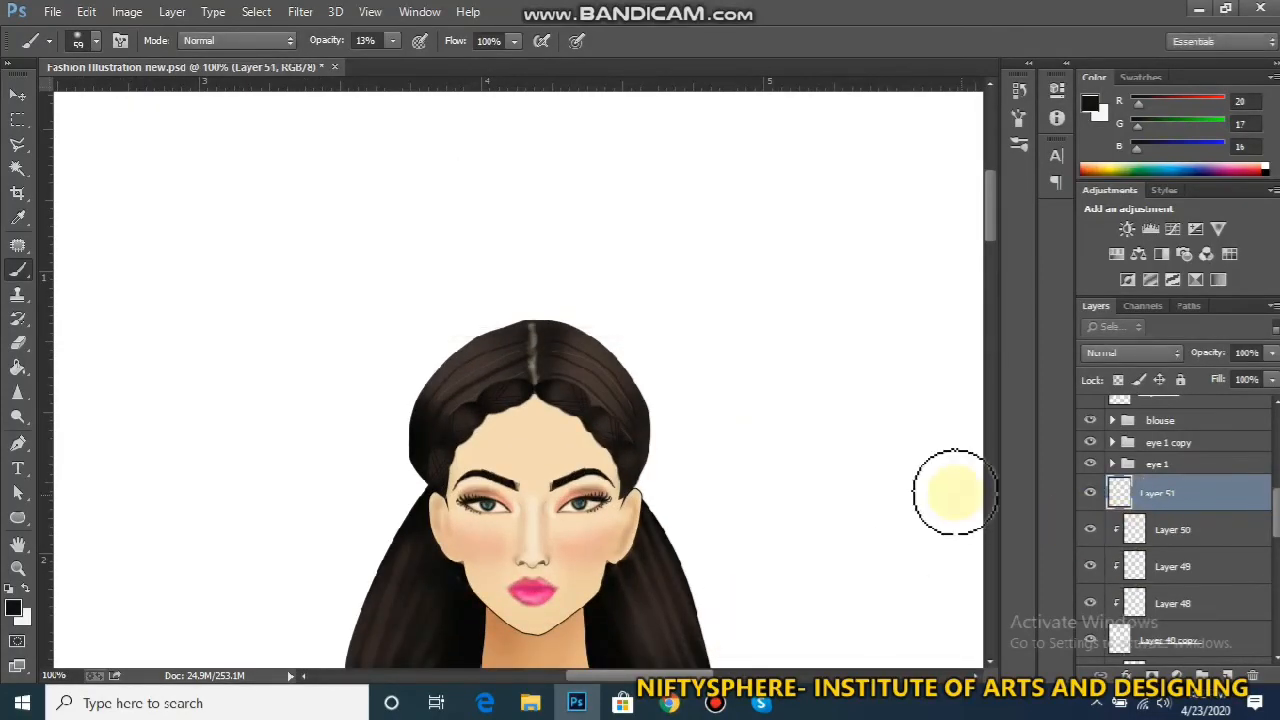
click(17, 443)
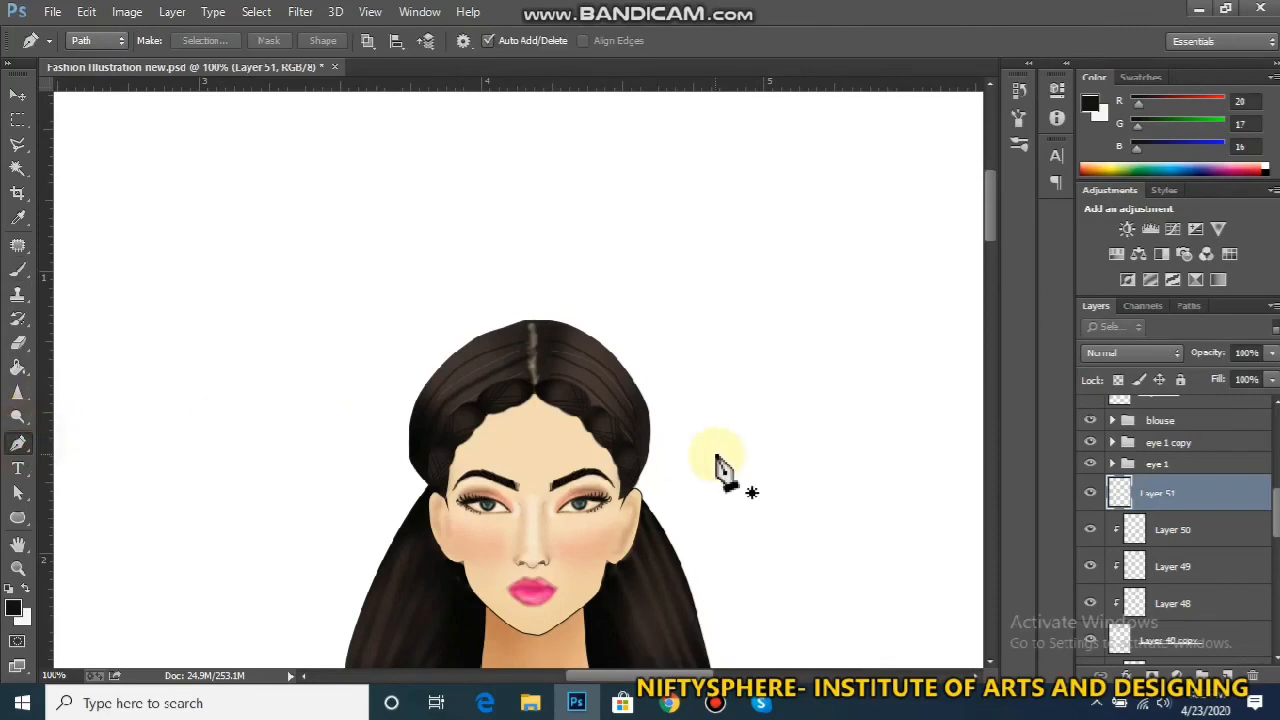
key(ctrl+plus)
drag(992, 179, 995, 194)
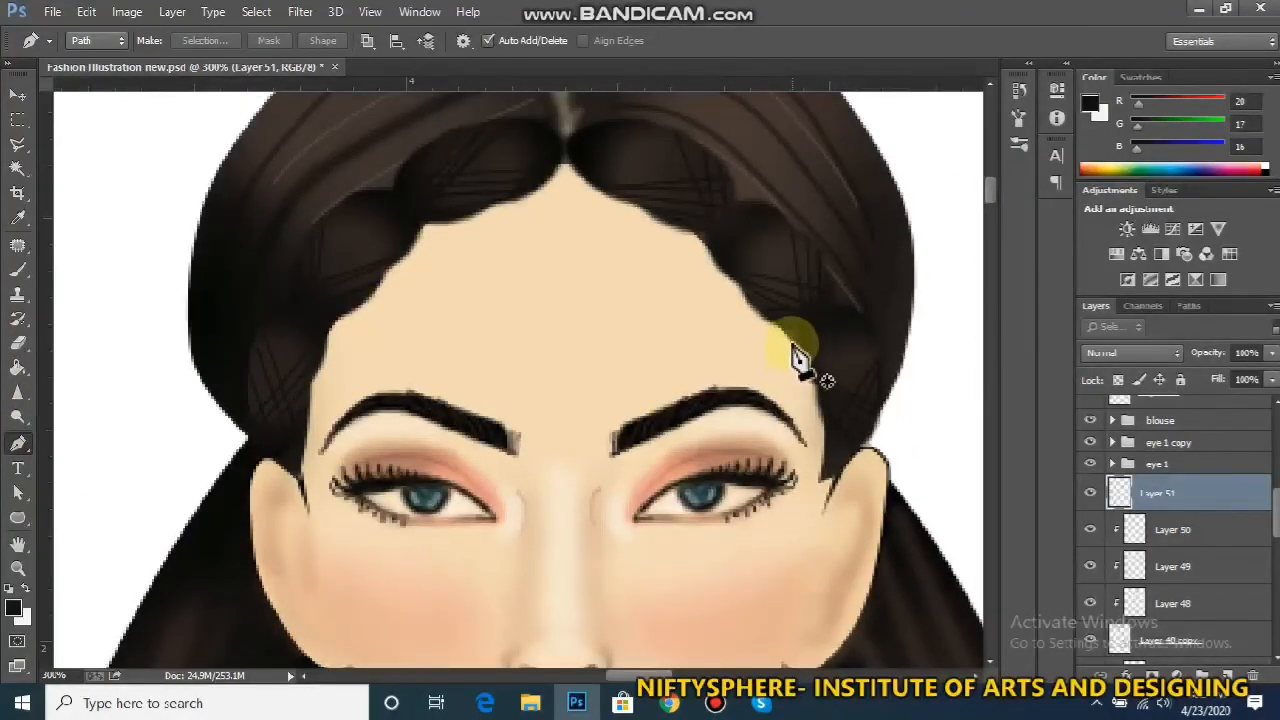
key(ctrl+minus)
click(704, 357)
drag(701, 492, 713, 570)
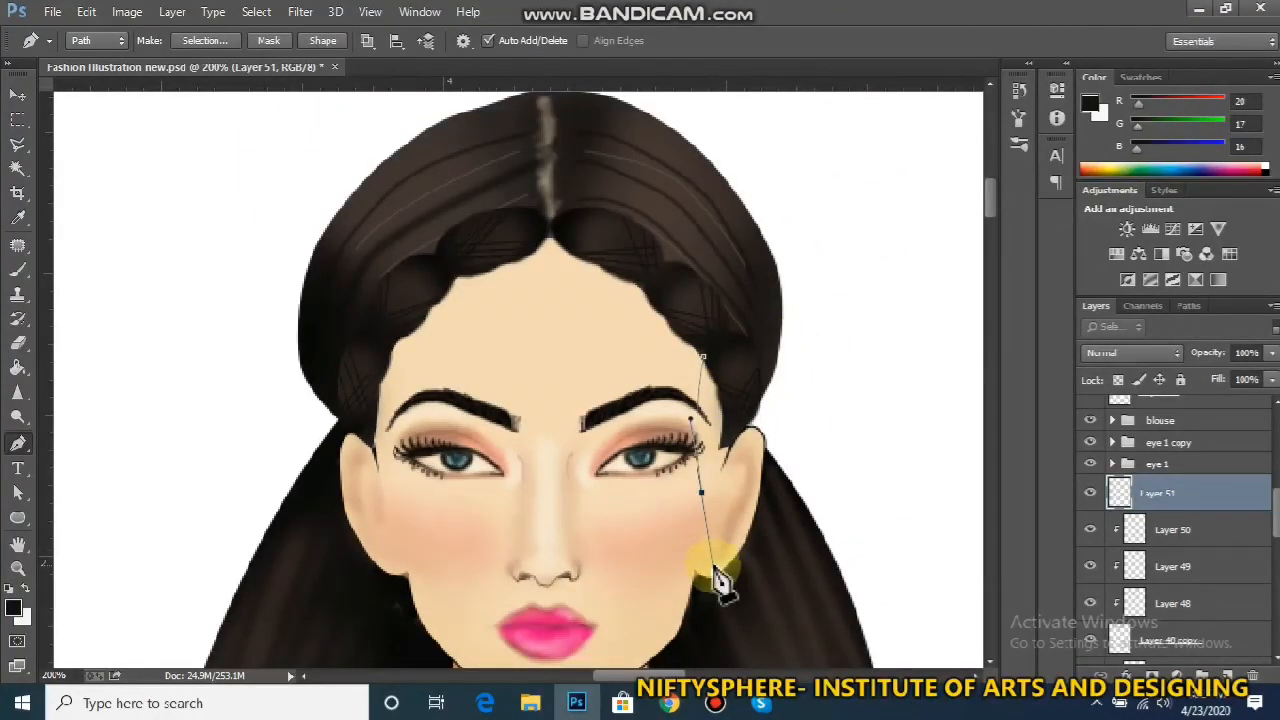
drag(716, 618, 711, 651)
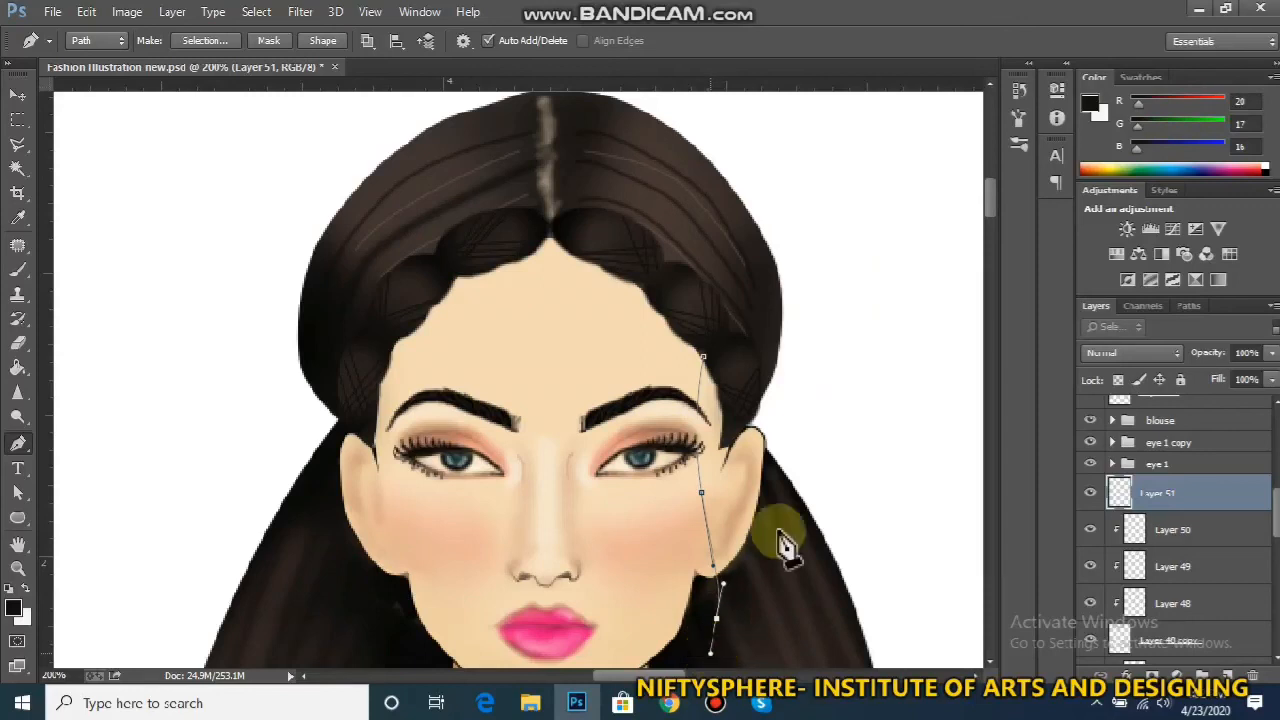
drag(990, 200, 990, 226)
drag(711, 376, 696, 452)
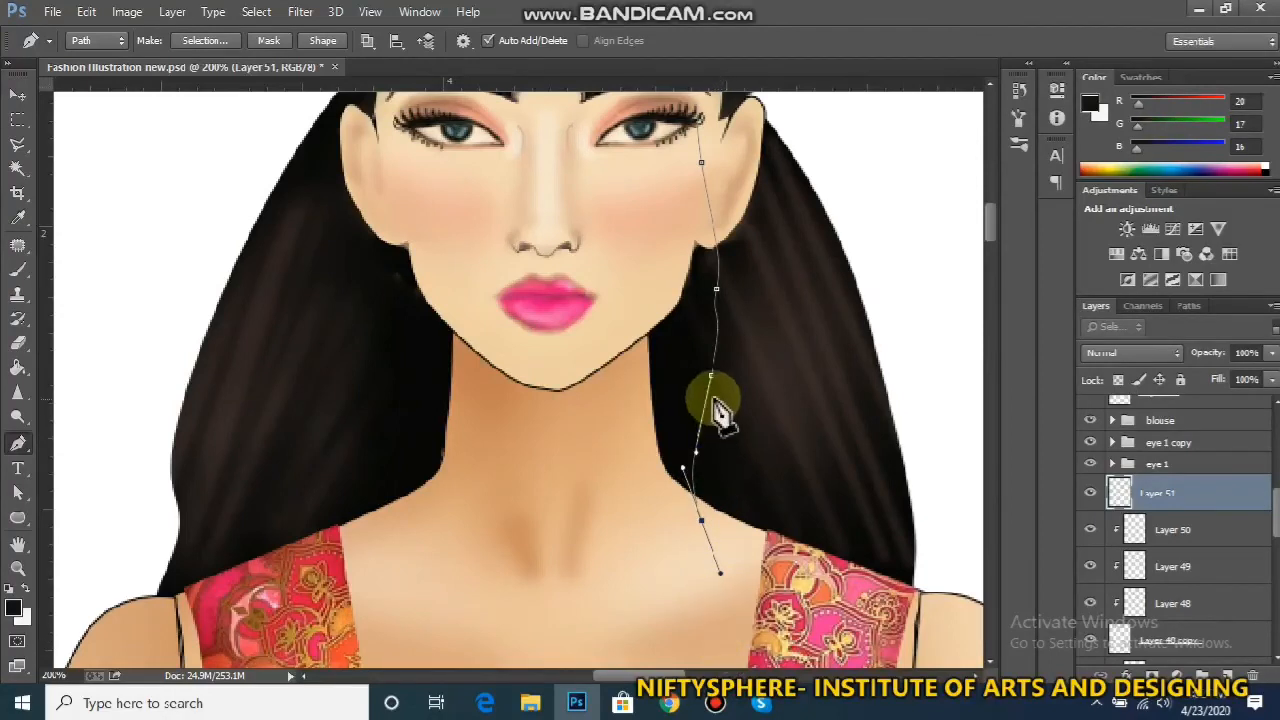
Set the brush to 3 px at 88% opacity and stroke the path as a loose black hair strand
click(18, 269)
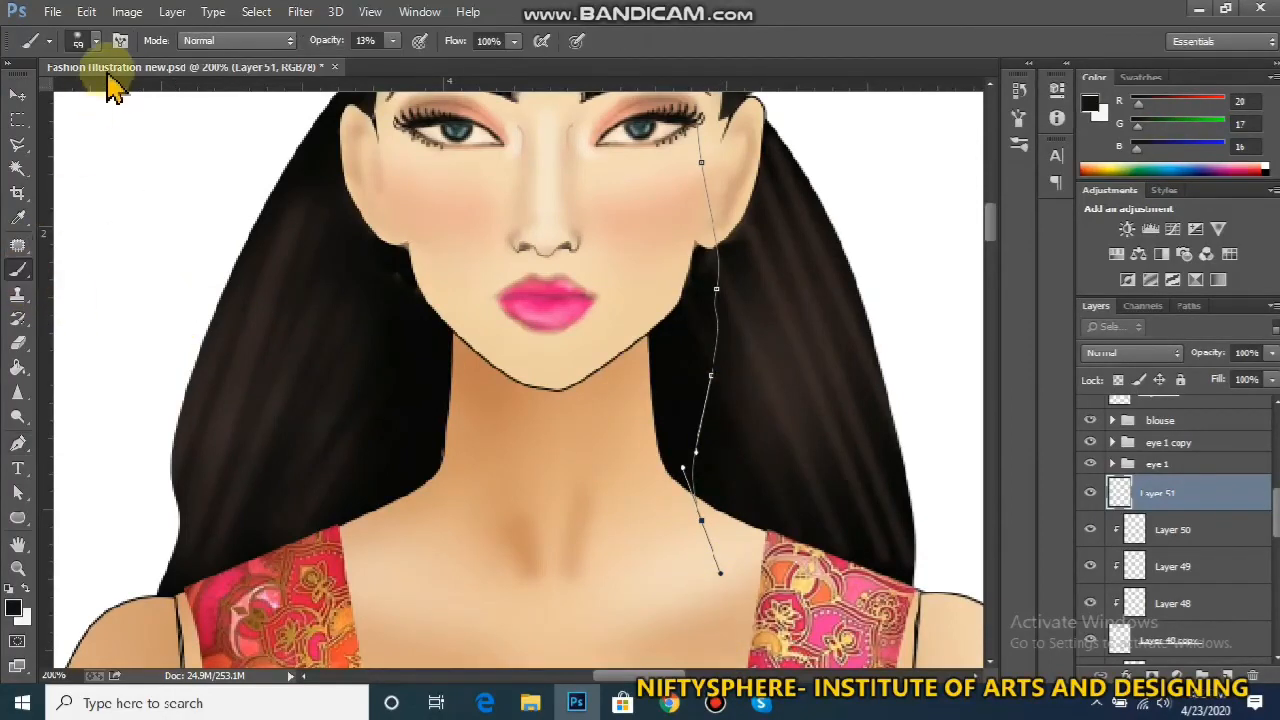
click(96, 41)
drag(112, 101, 105, 102)
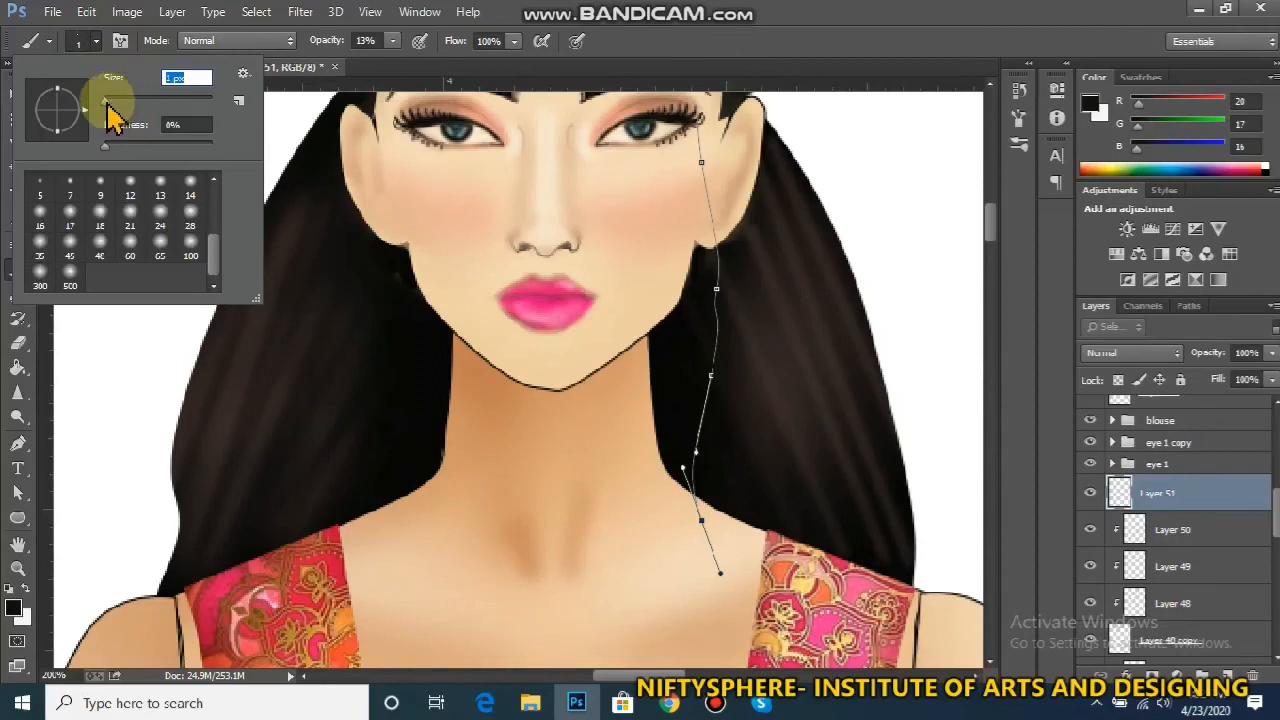
mouse_move(392, 41)
mouse_down()
mouse_move(505, 75)
mouse_move(470, 70)
mouse_up()
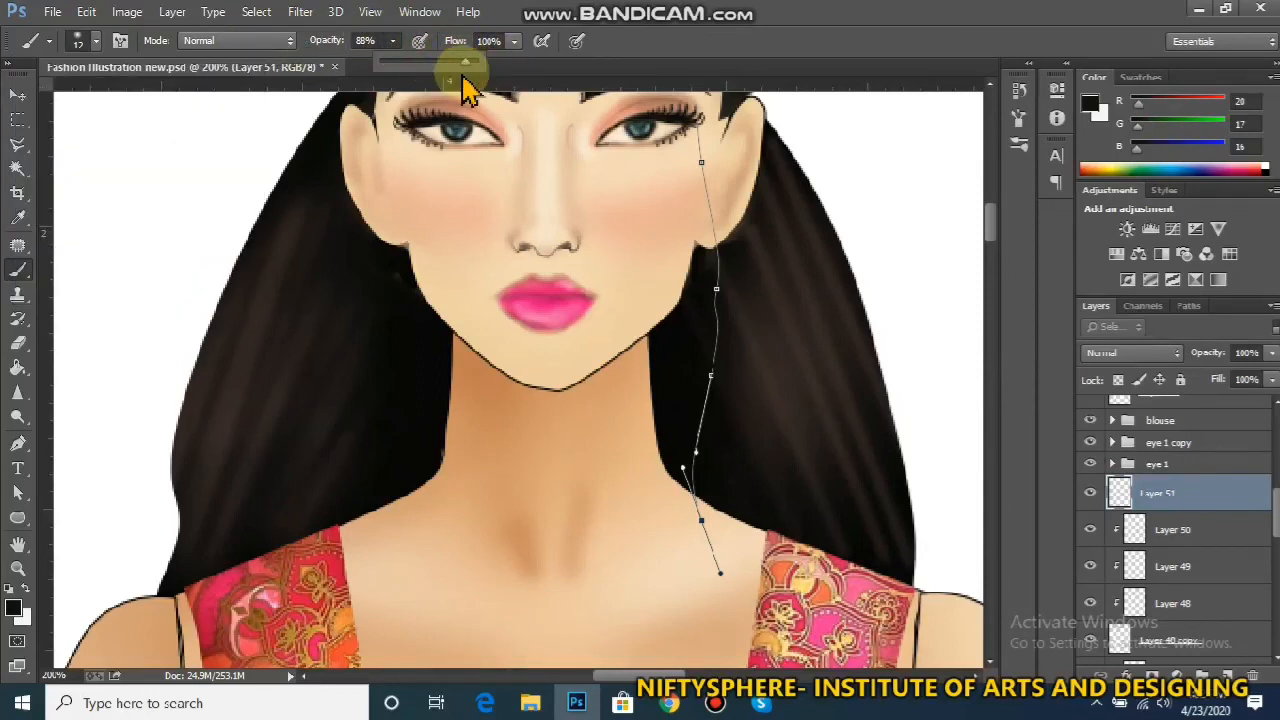
click(98, 42)
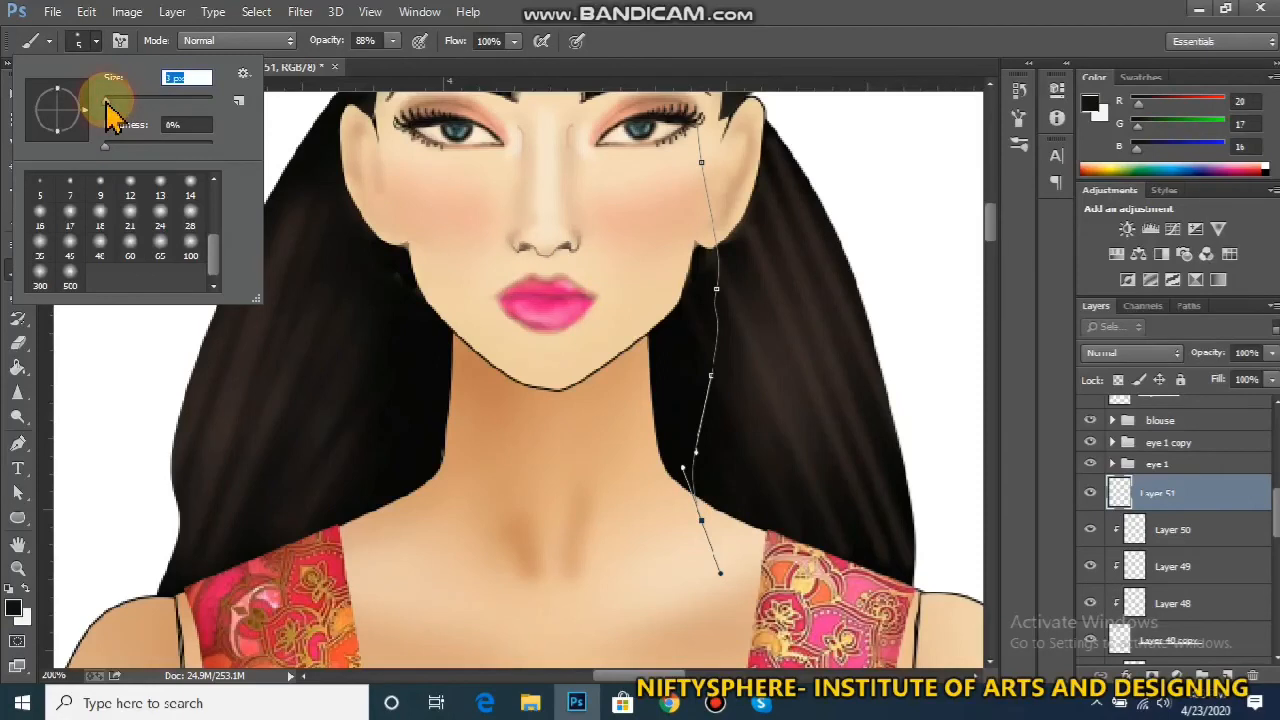
click(17, 443)
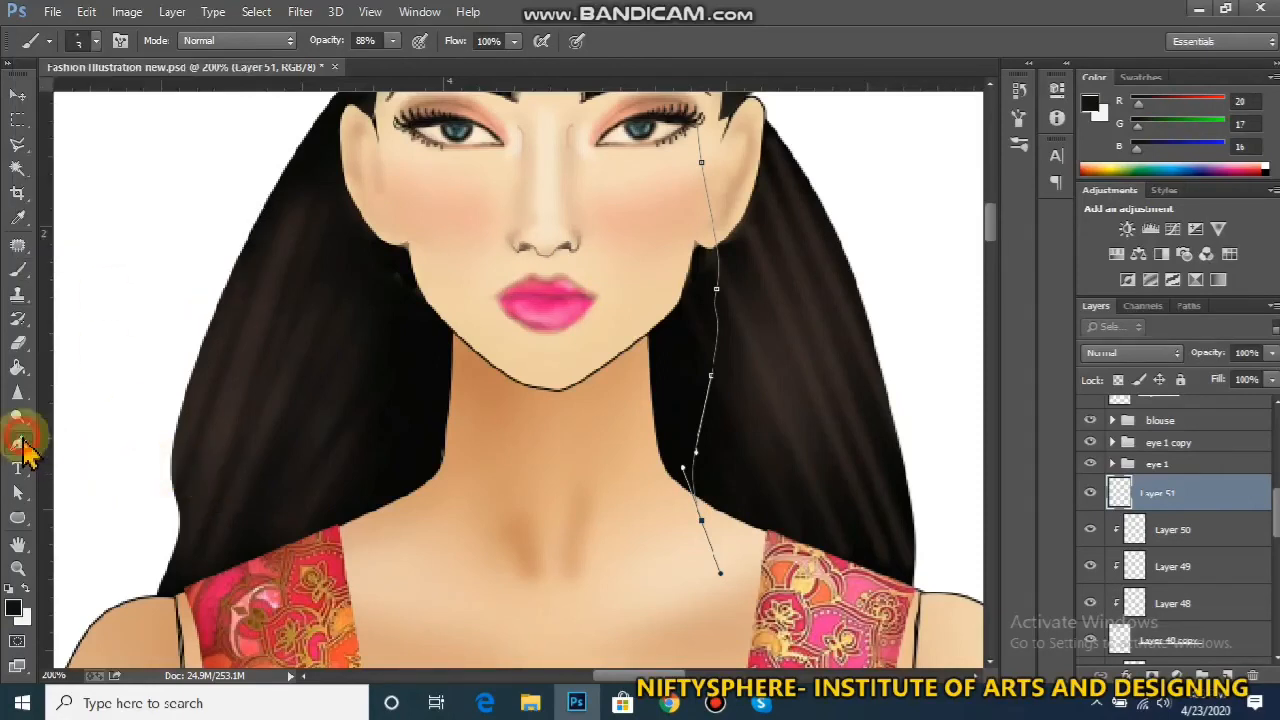
right_click(716, 364)
click(762, 355)
key(Return)
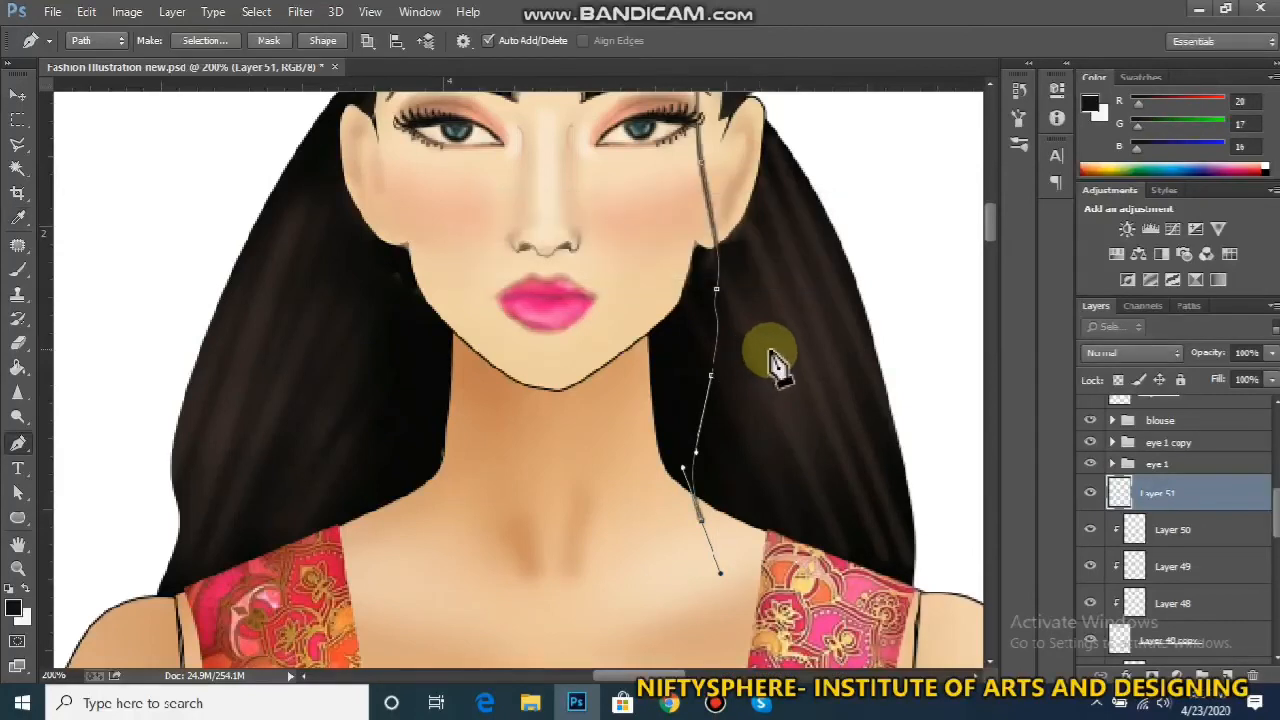
Deselect the work path and move the loose strand's layer above the eye 1 copy group, just below the blouse group
click(1208, 529)
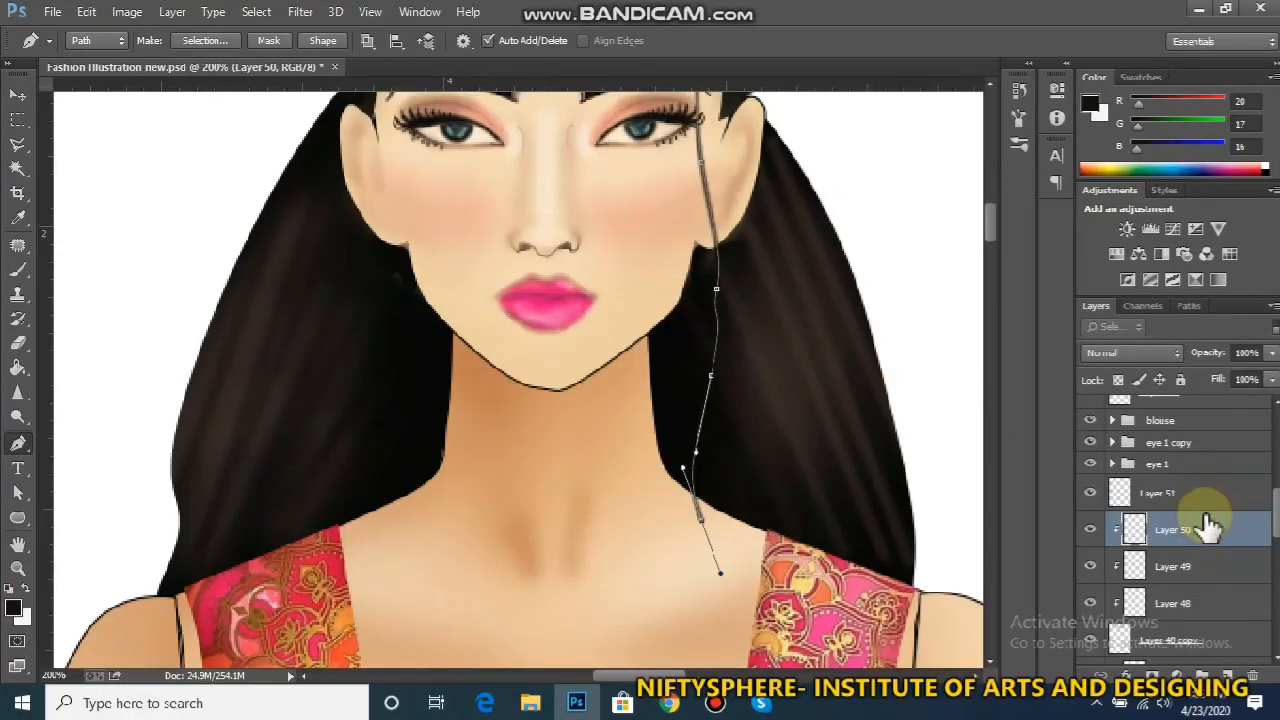
click(1210, 505)
key(ctrl+minus)
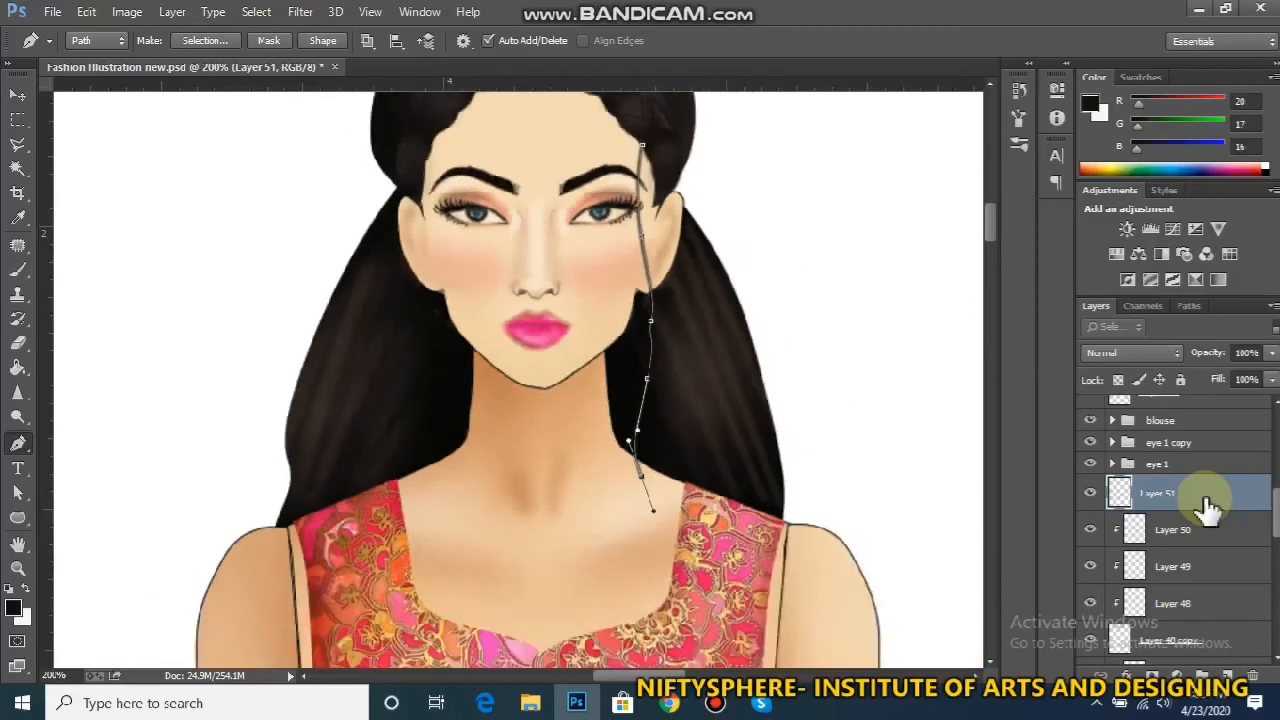
click(1188, 305)
click(1198, 425)
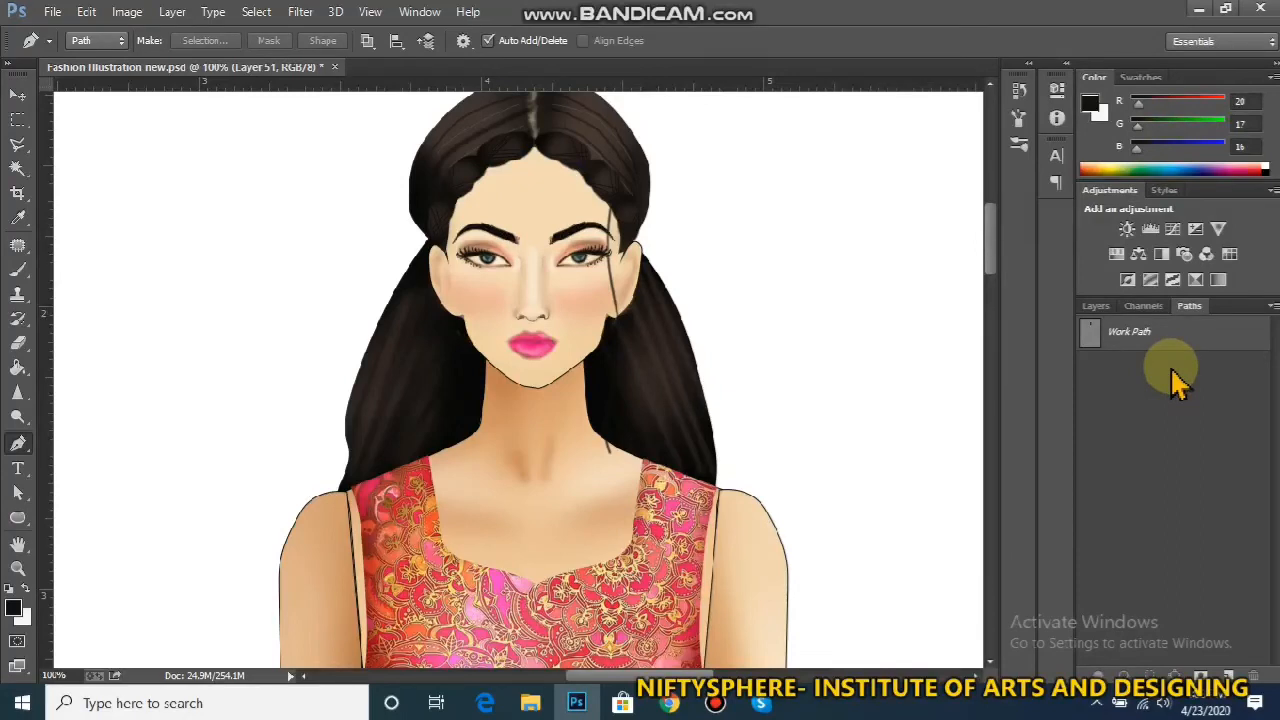
click(1096, 305)
drag(1160, 492, 1170, 445)
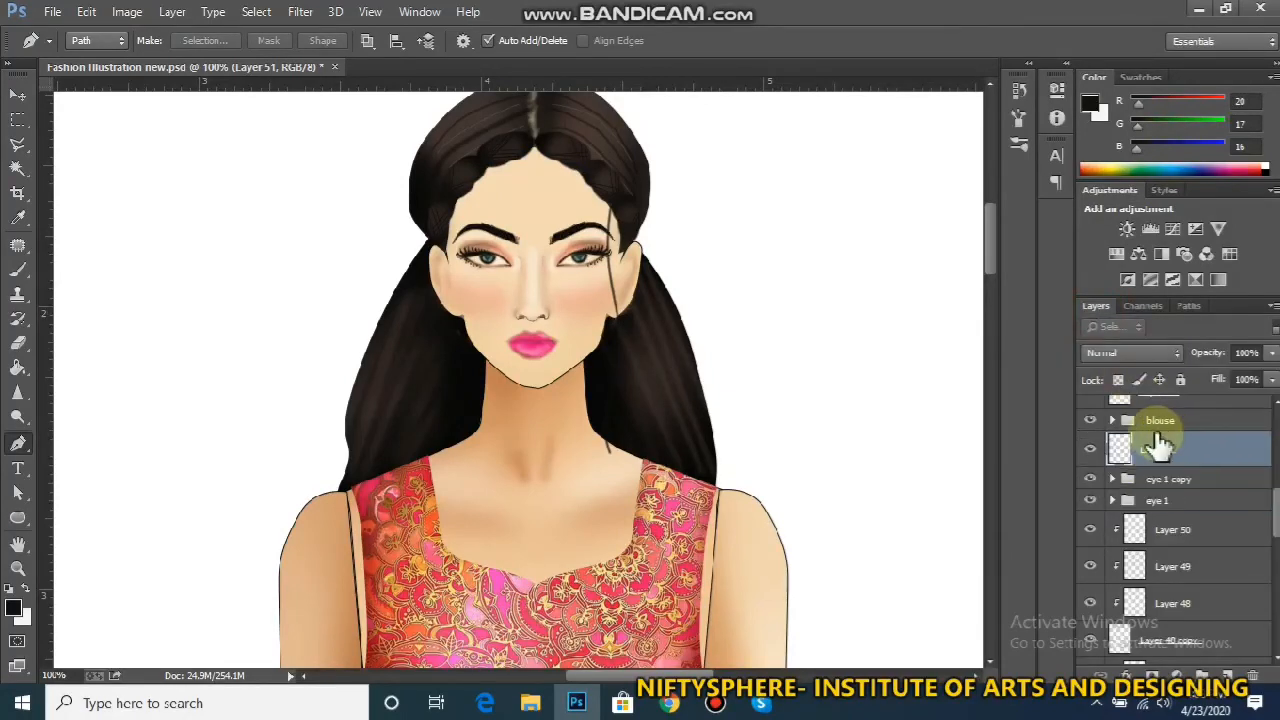
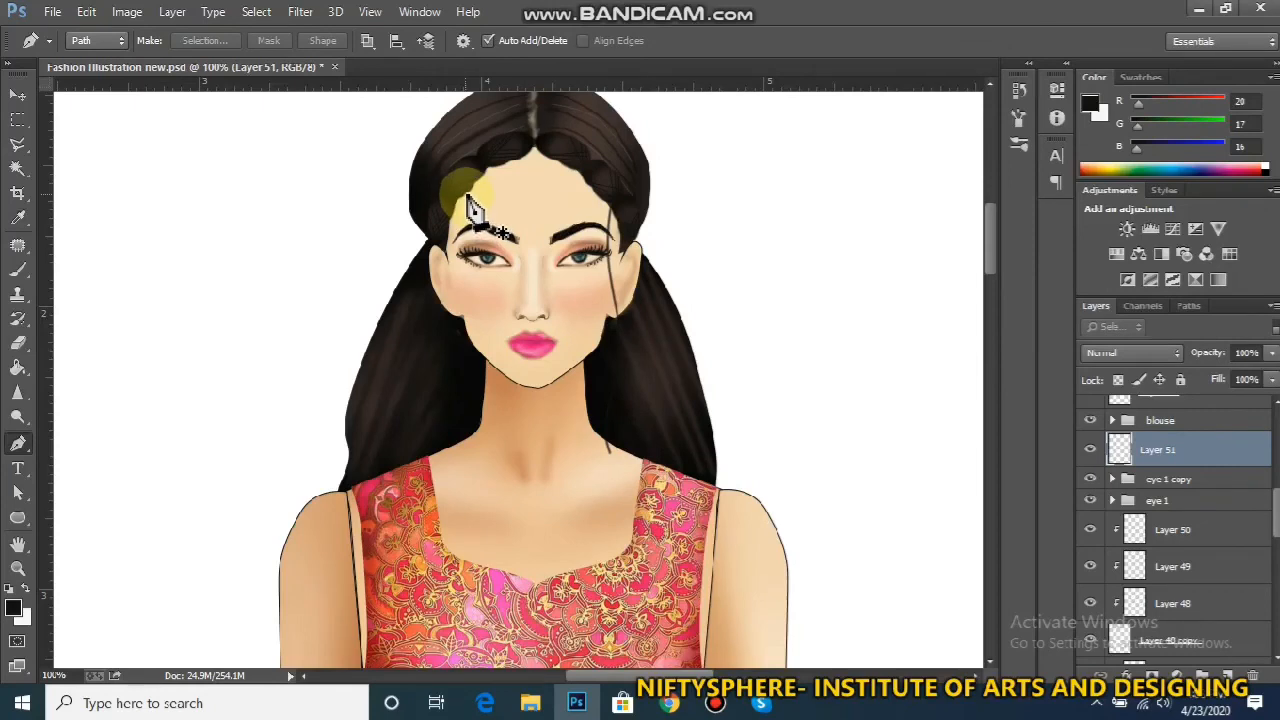
Draw a wavy Pen path from the left hairline down the cheek and neck to the chest, stroke it as a strand, and deselect it
click(1189, 305)
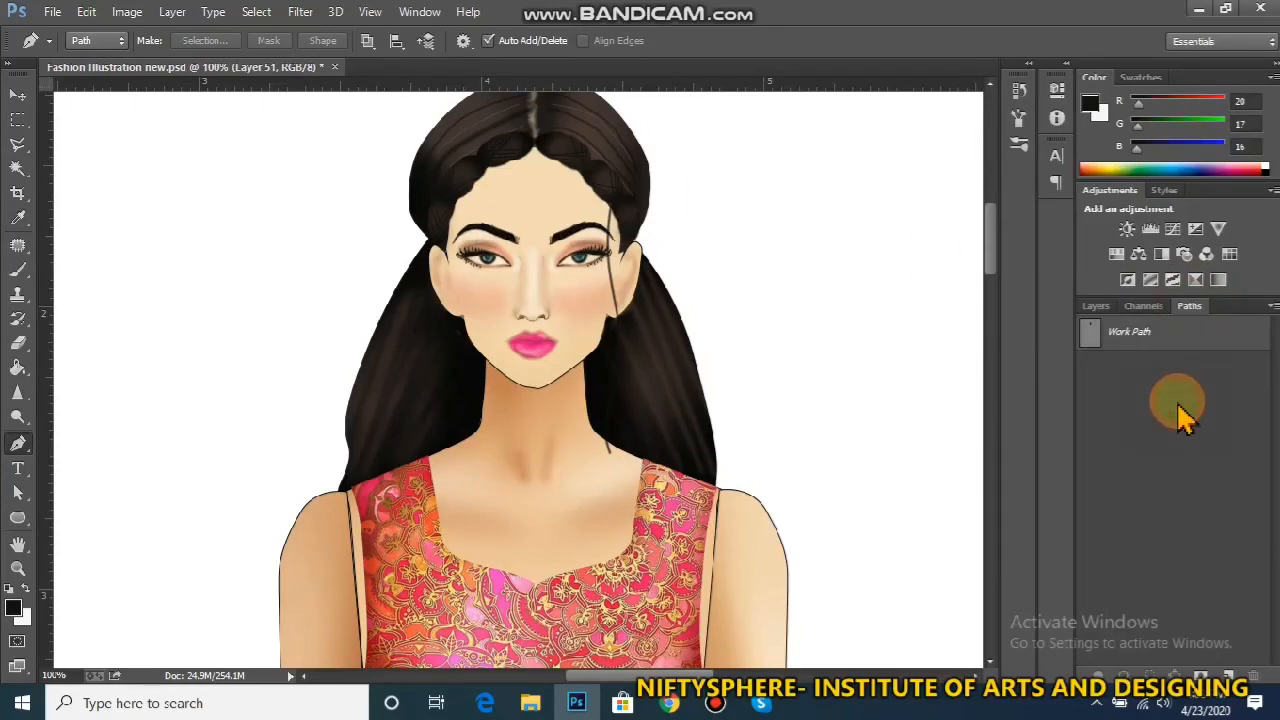
click(457, 201)
click(487, 428)
click(471, 484)
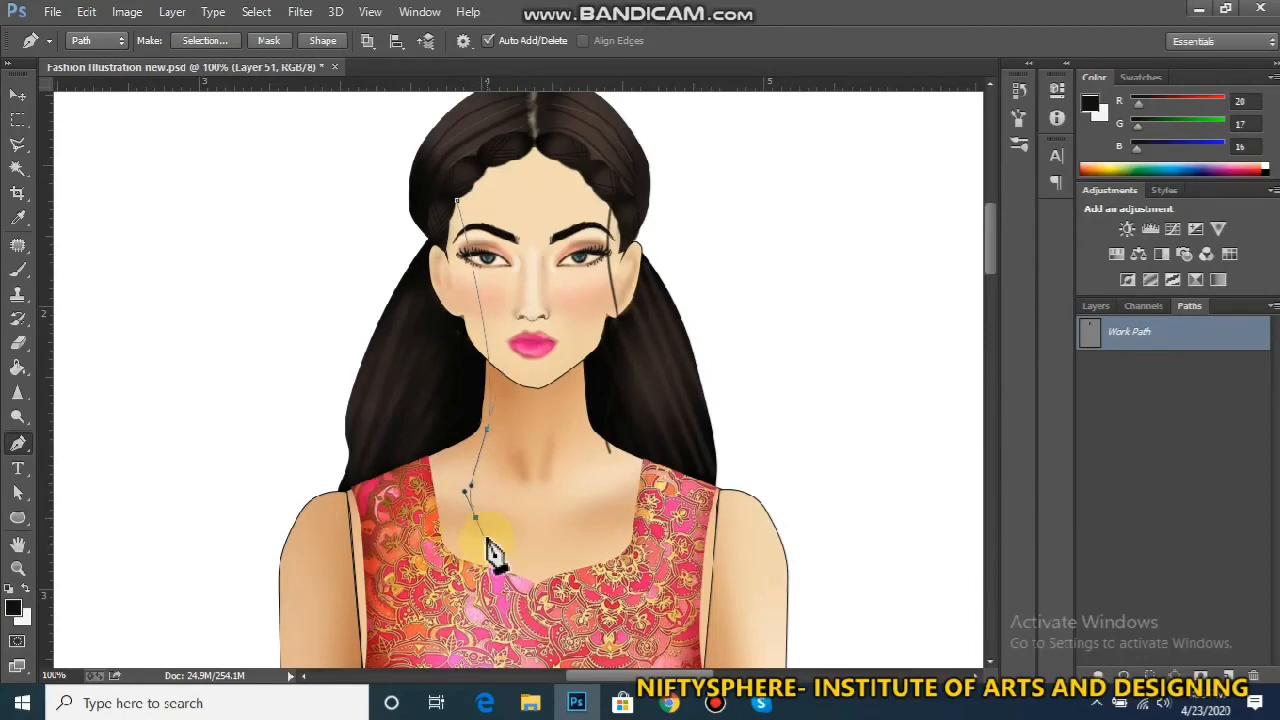
right_click(492, 411)
click(552, 355)
key(Return)
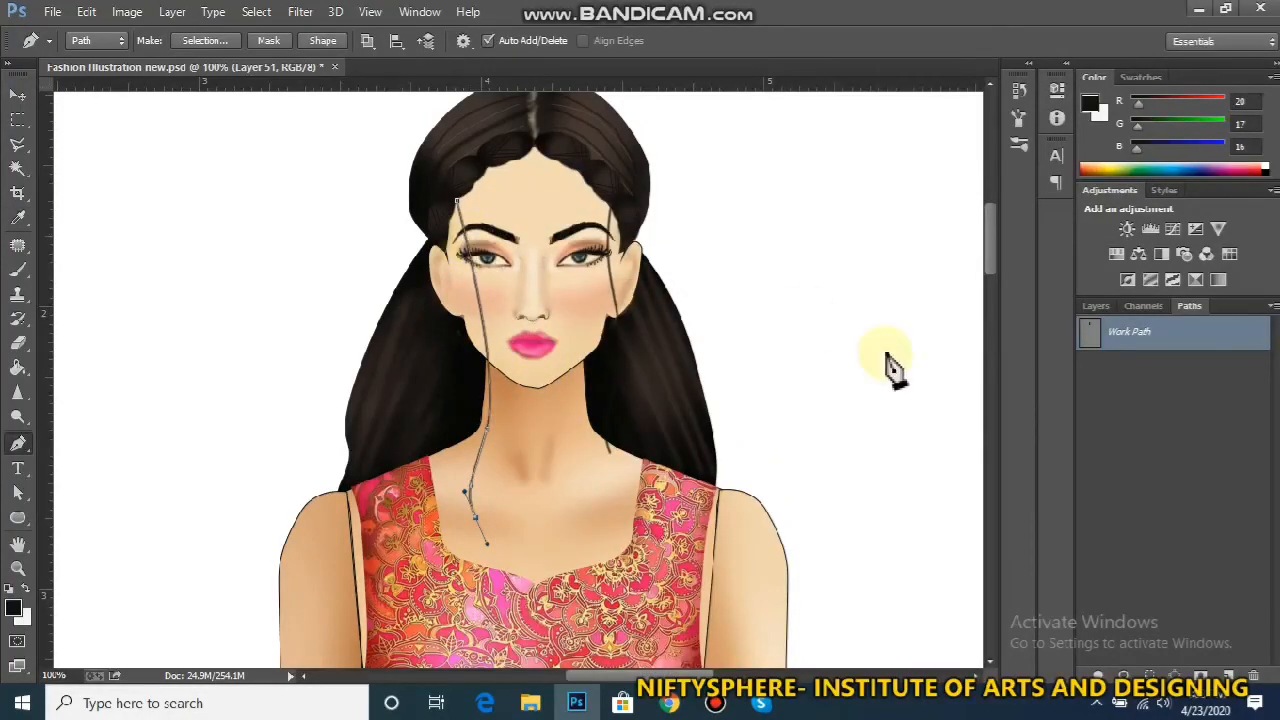
click(1194, 429)
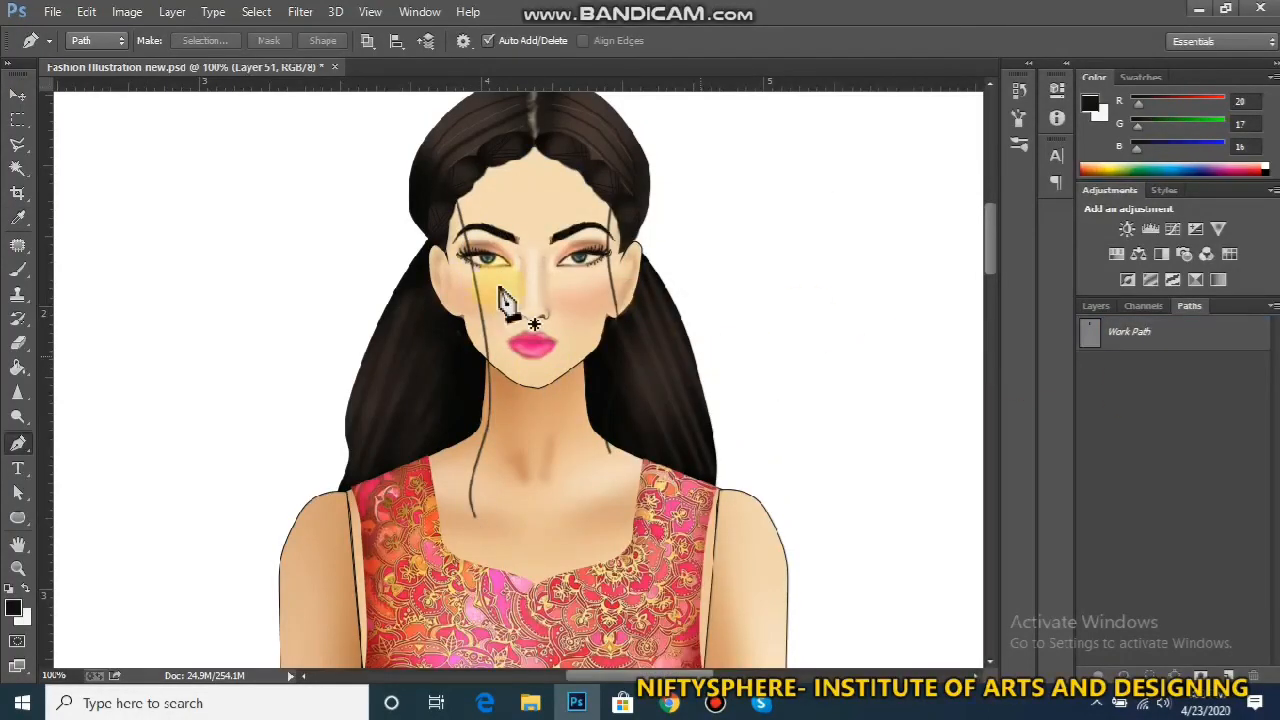
Draw a second, lower-starting wavy path beside the left loose strand, down to the neckline, and stroke it with the brush
click(454, 224)
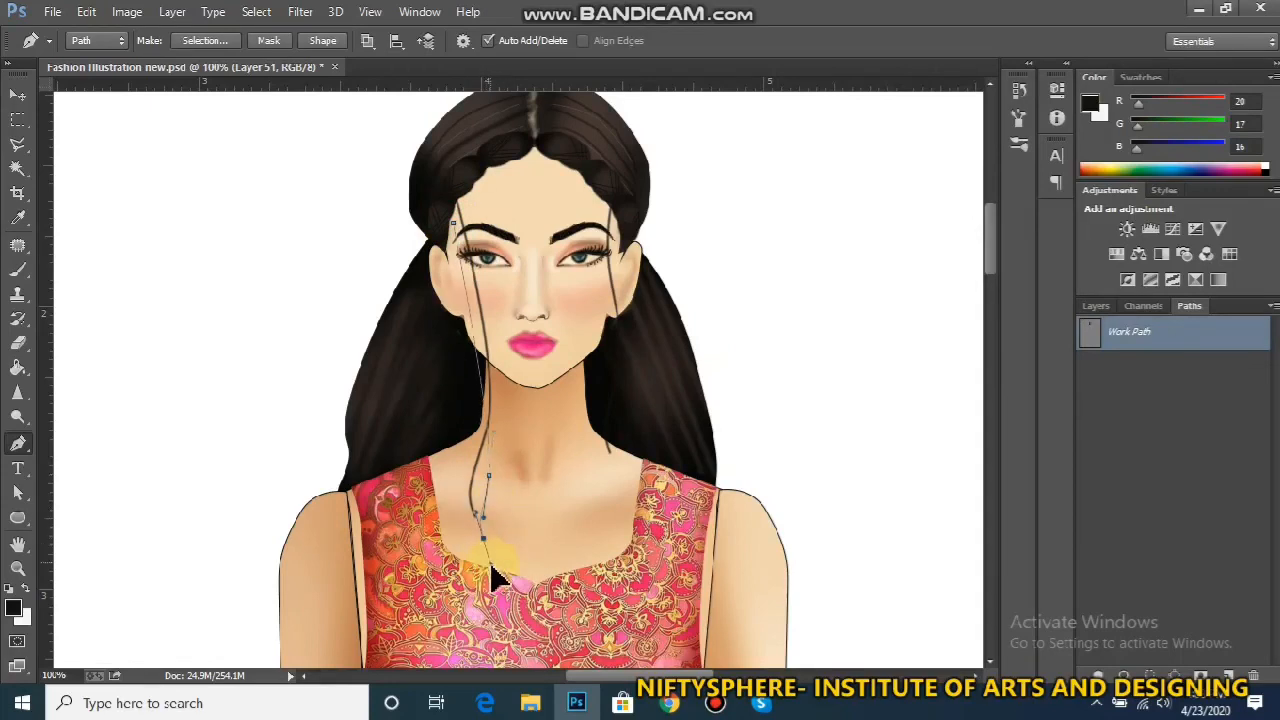
right_click(492, 604)
click(580, 262)
key(Return)
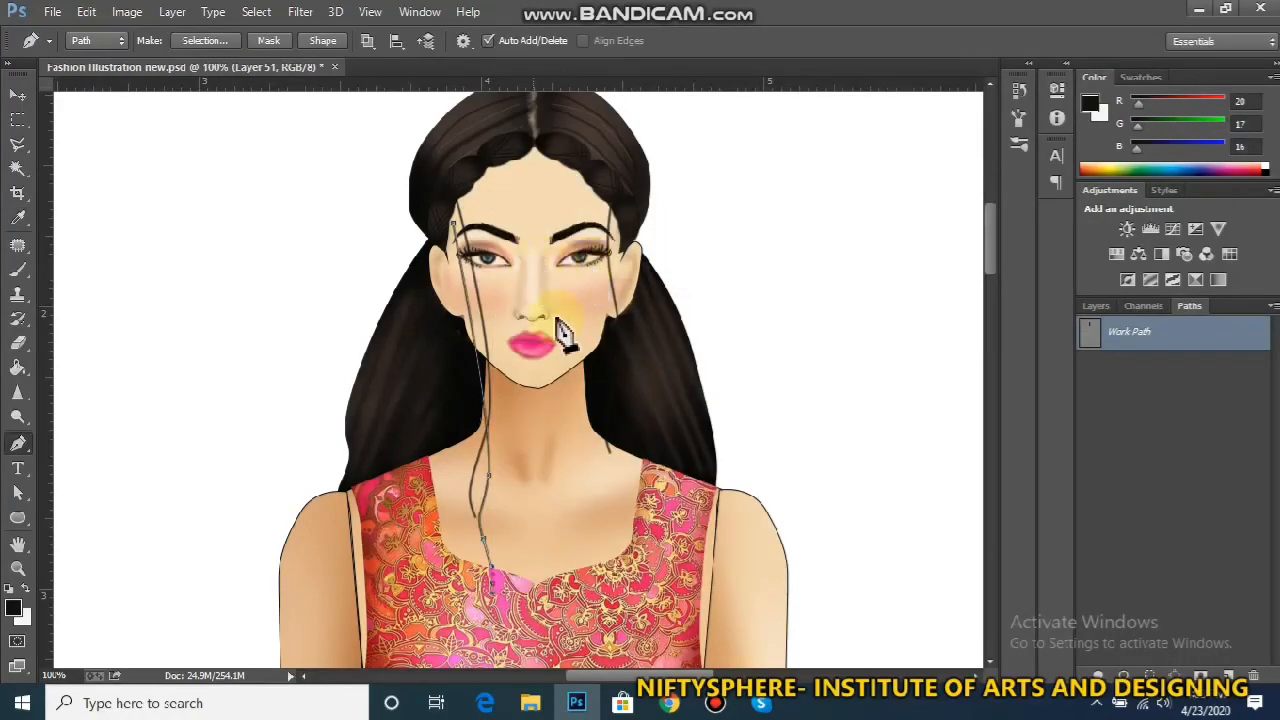
Reduce the brush size to 1 px for thinner strands and deselect the work path
click(26, 271)
click(96, 41)
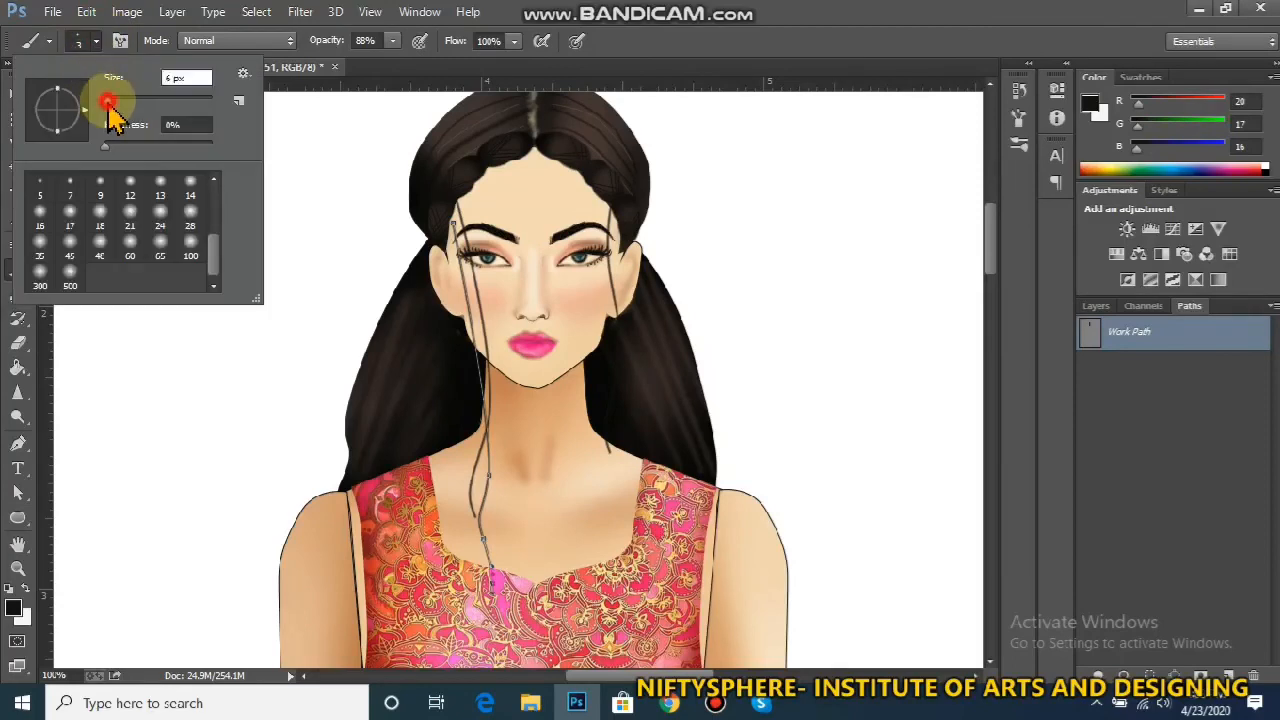
drag(112, 118, 100, 118)
click(1150, 425)
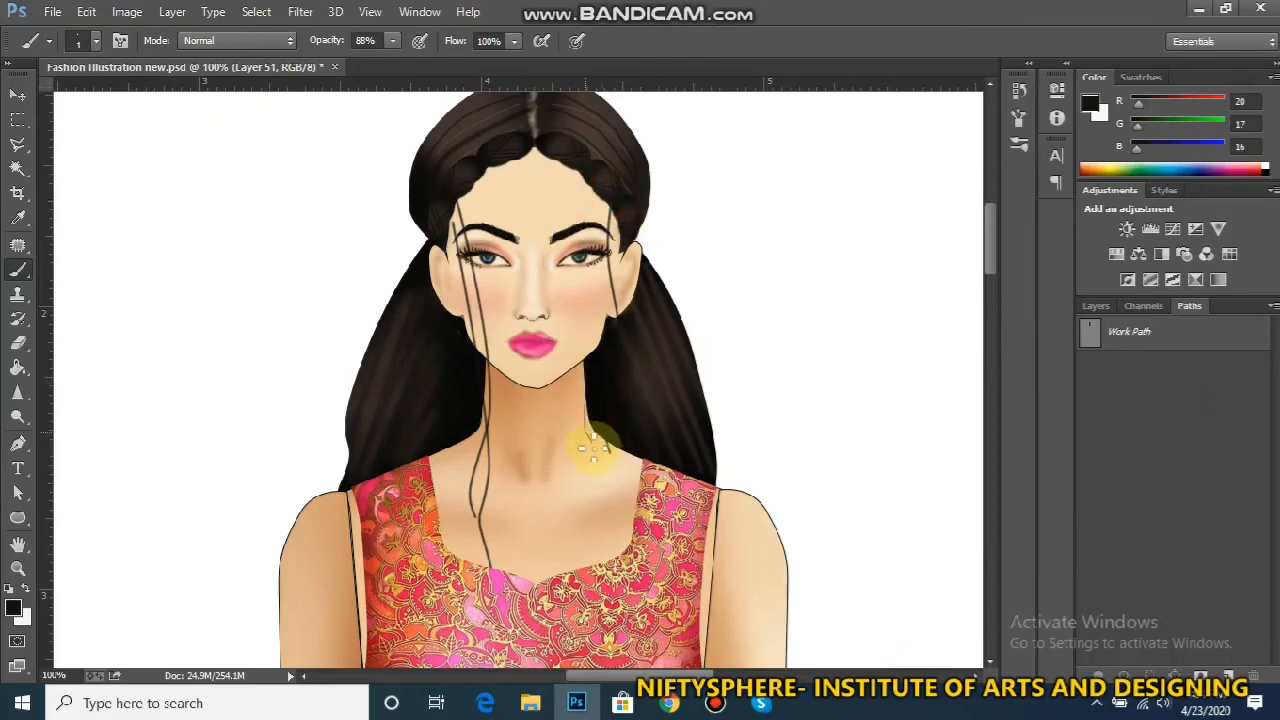
Draw a wavy Pen path from the right hairline down past the cheek and neck to the neckline, stroke it with the brush, and deselect it
click(17, 443)
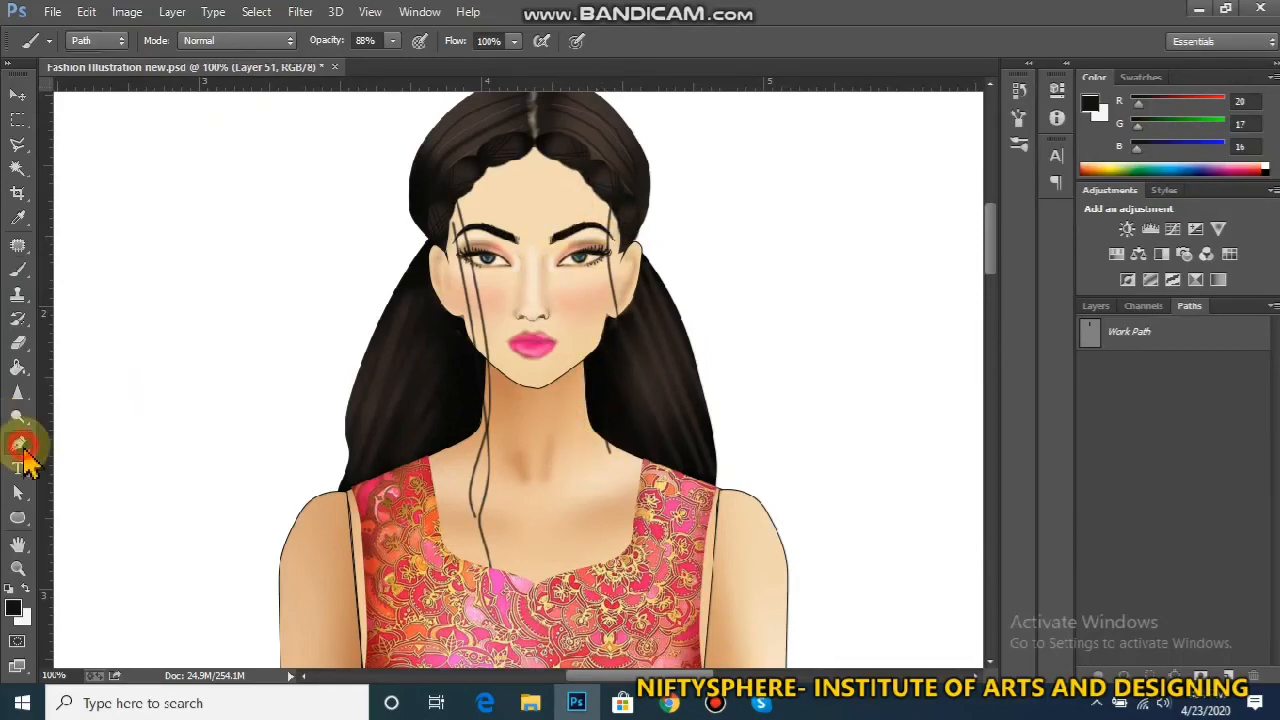
click(603, 199)
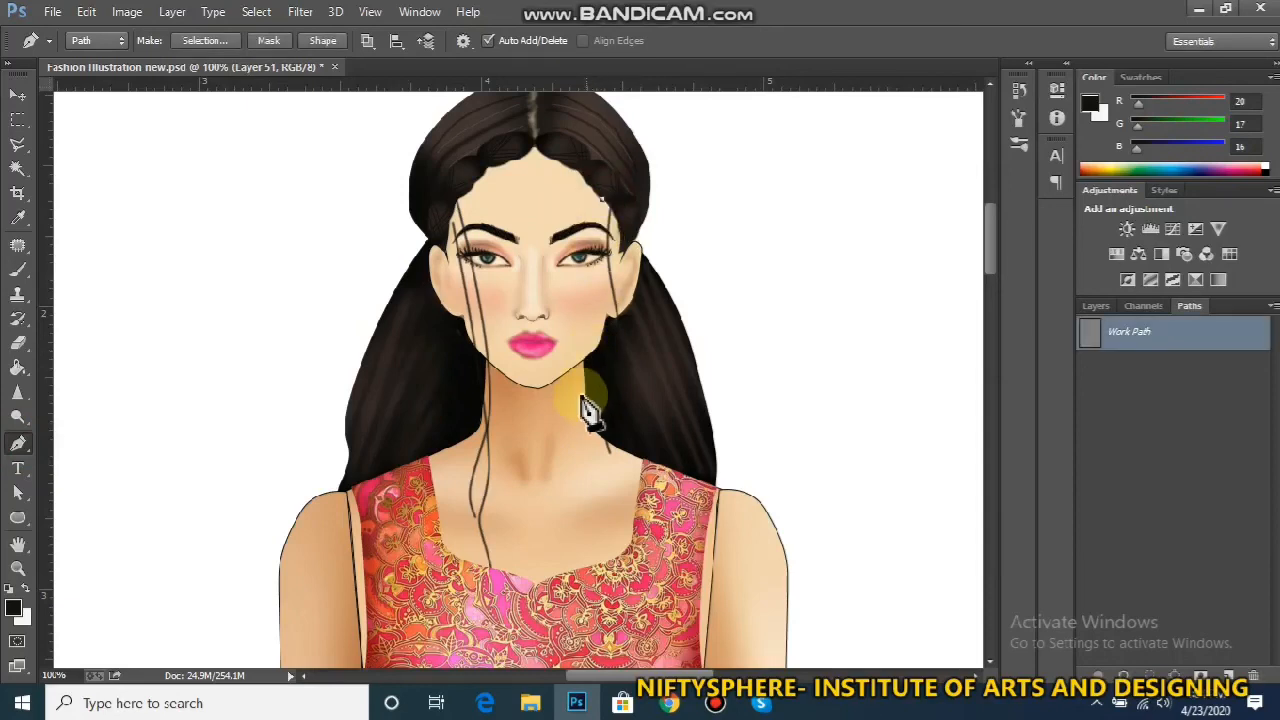
click(592, 556)
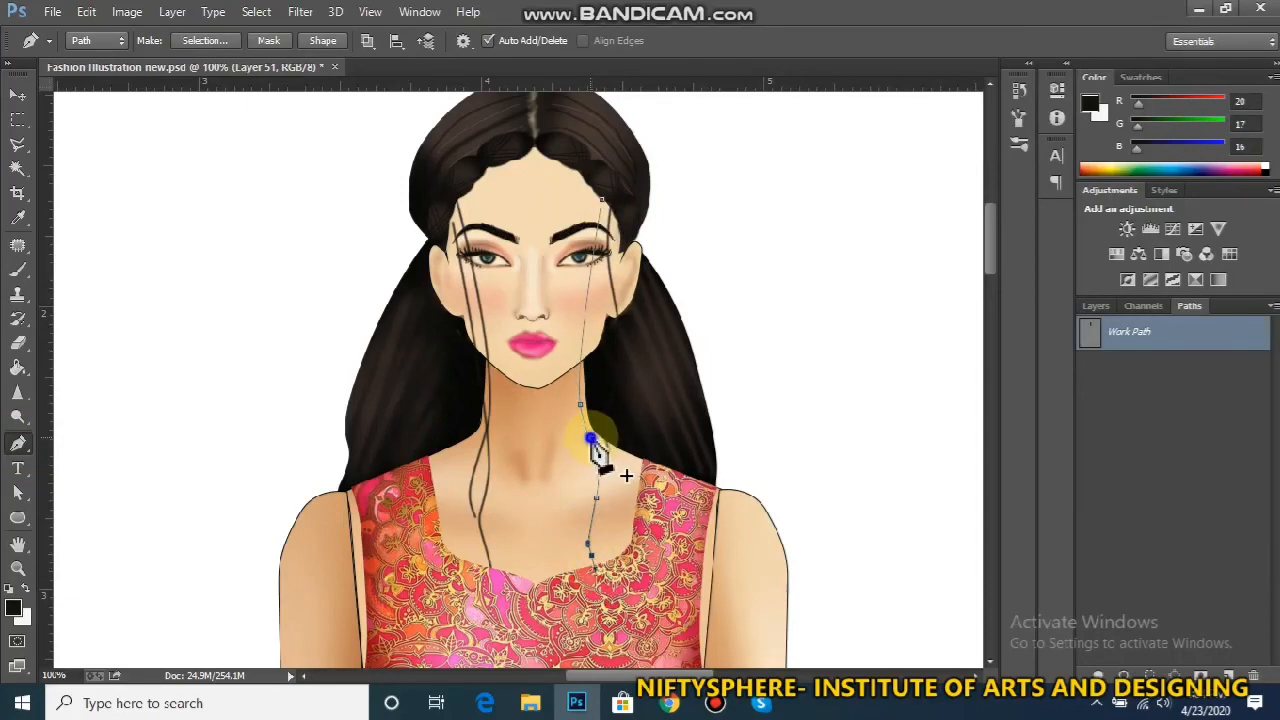
right_click(592, 442)
click(651, 371)
key(Return)
click(614, 212)
click(595, 330)
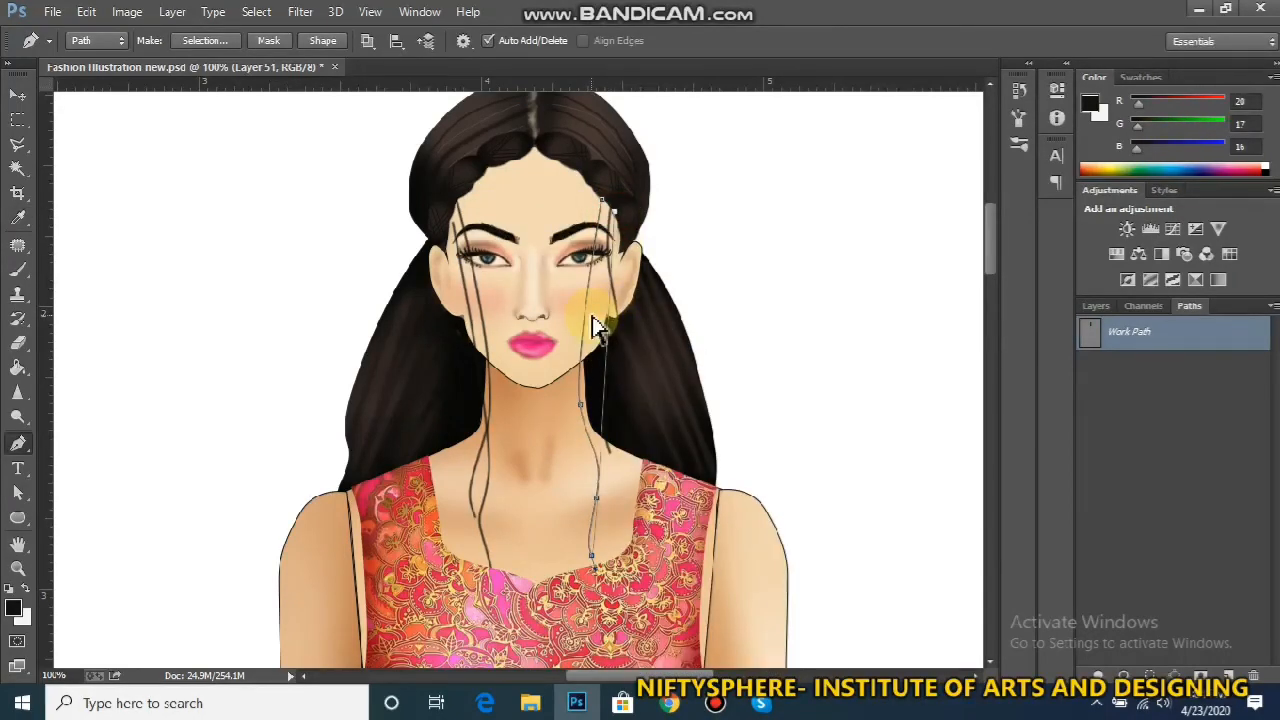
click(1123, 449)
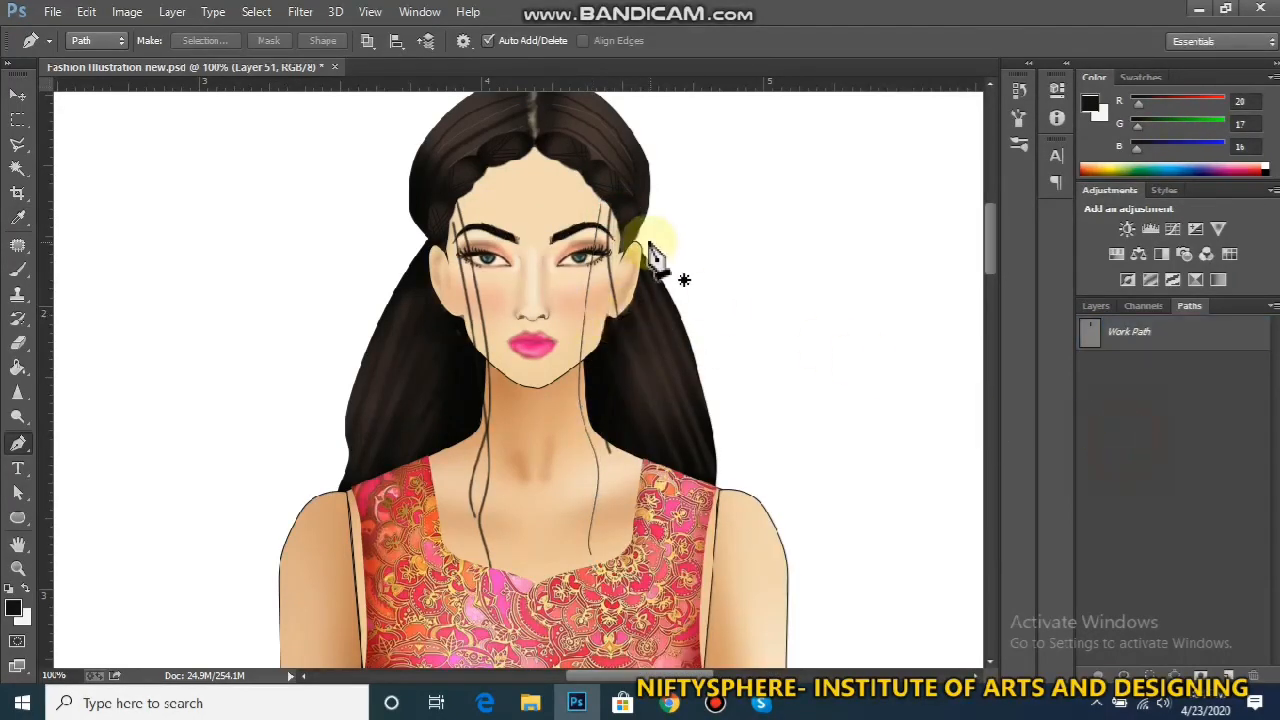
Draw a second wavy path from the right hairline that crosses the thin strand over the chest, stroke it with the brush, and deselect it
click(592, 357)
click(588, 379)
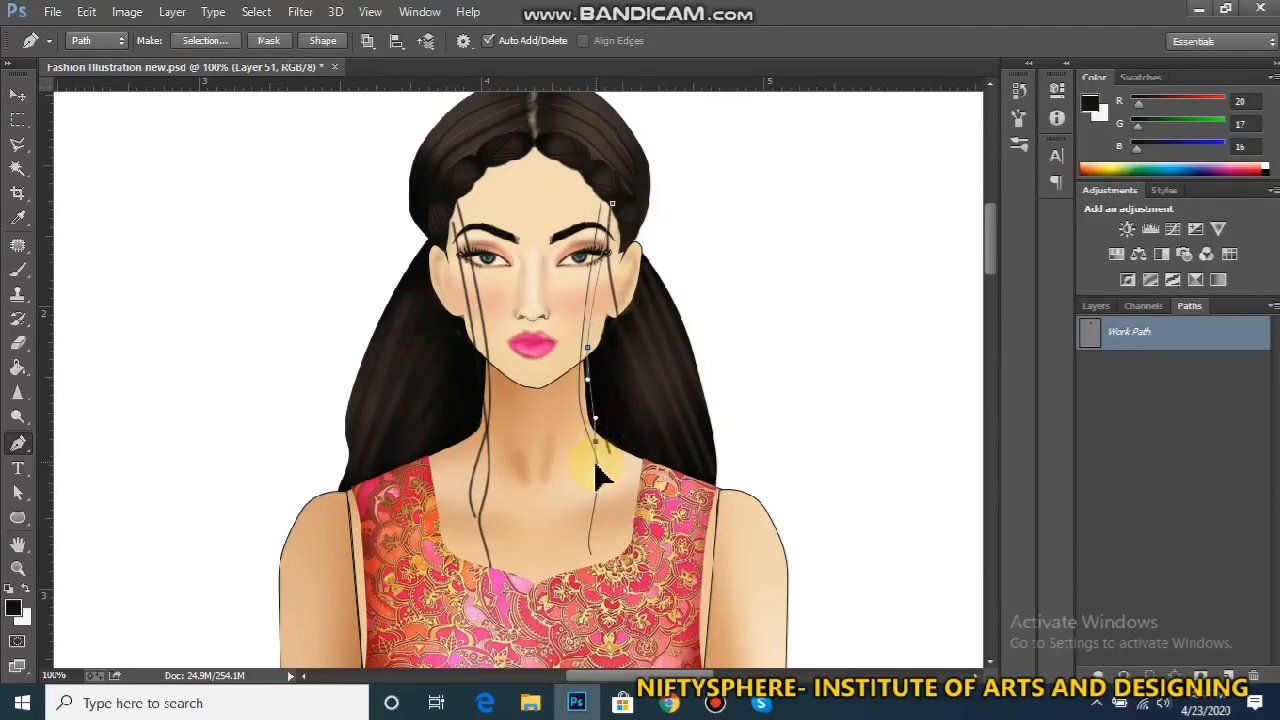
click(591, 481)
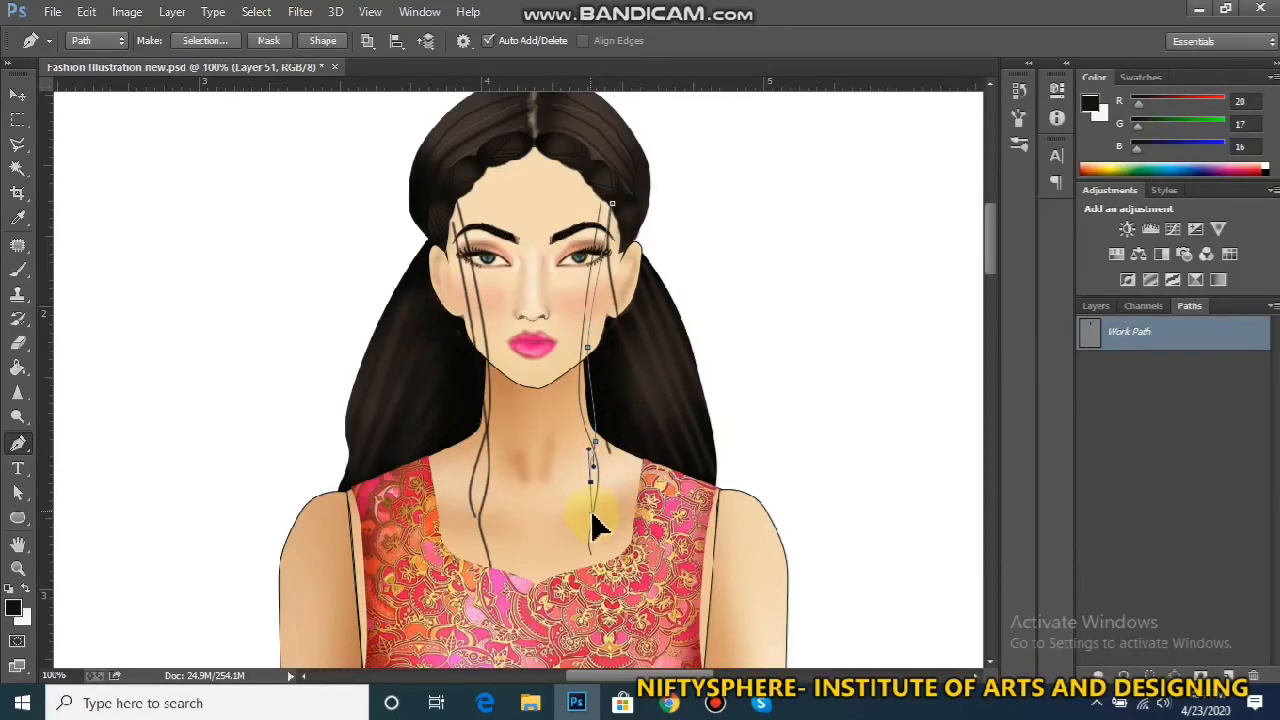
right_click(599, 528)
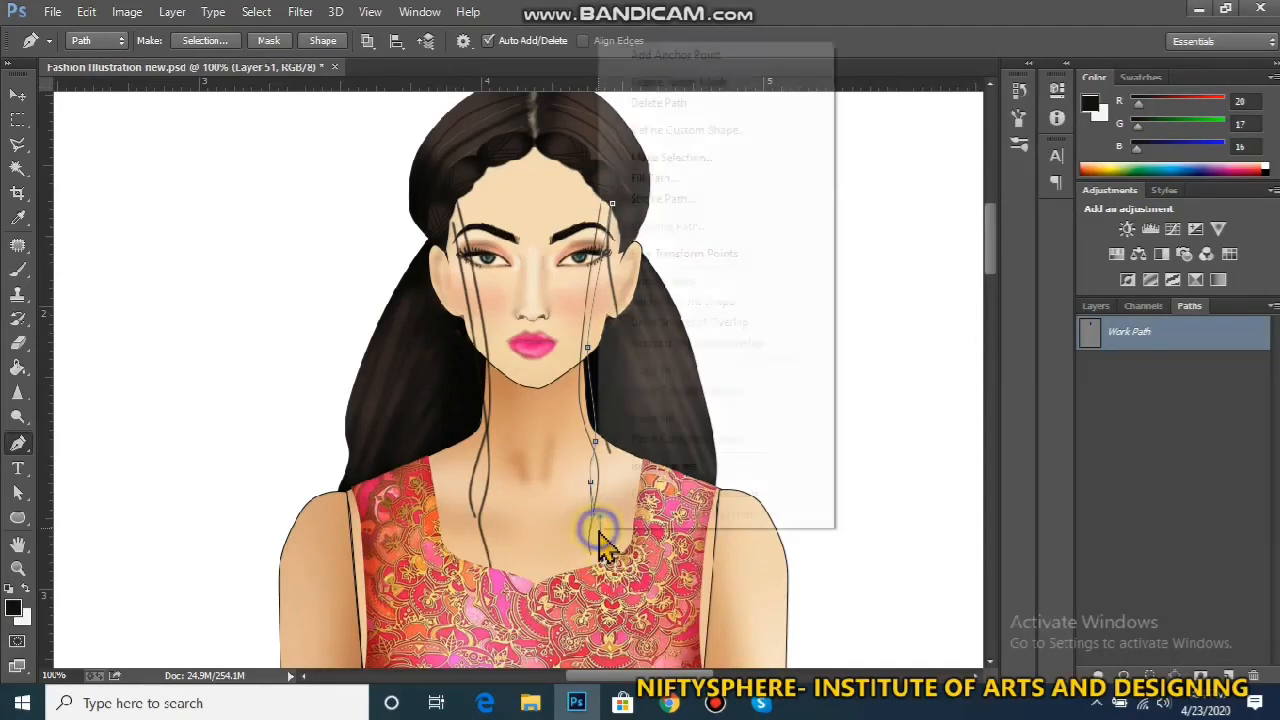
click(686, 200)
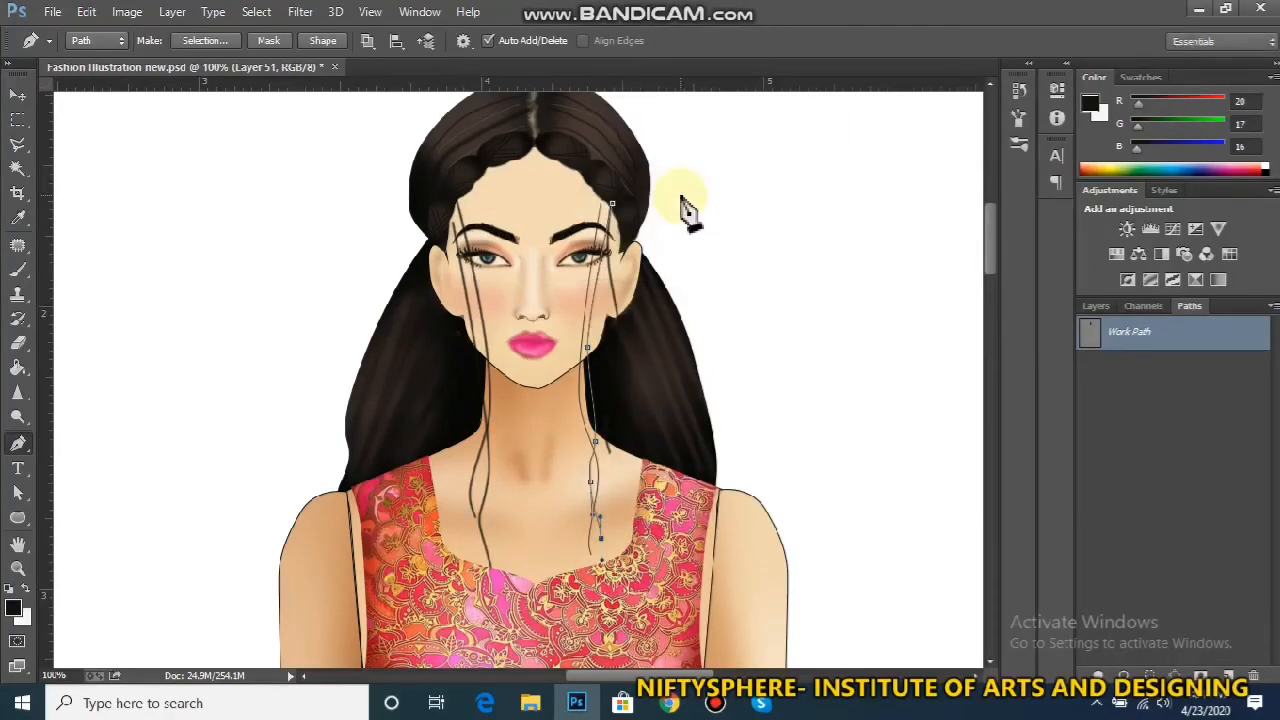
click(444, 228)
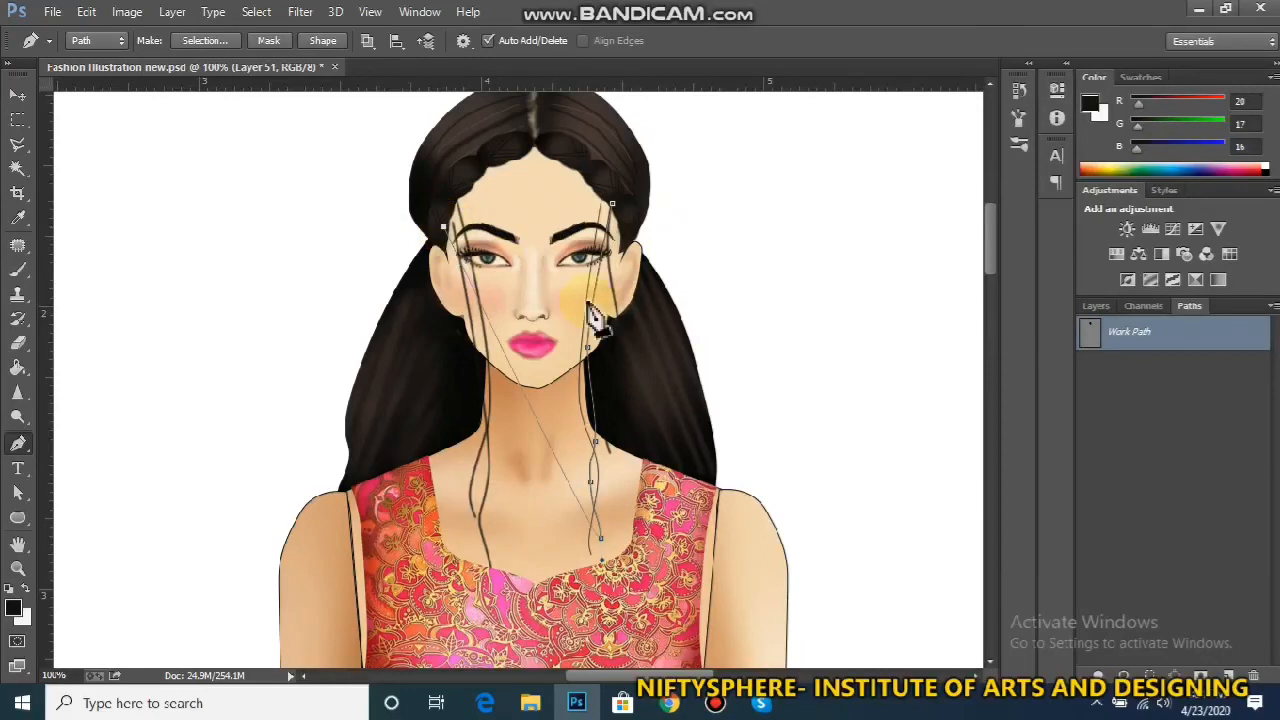
click(1192, 489)
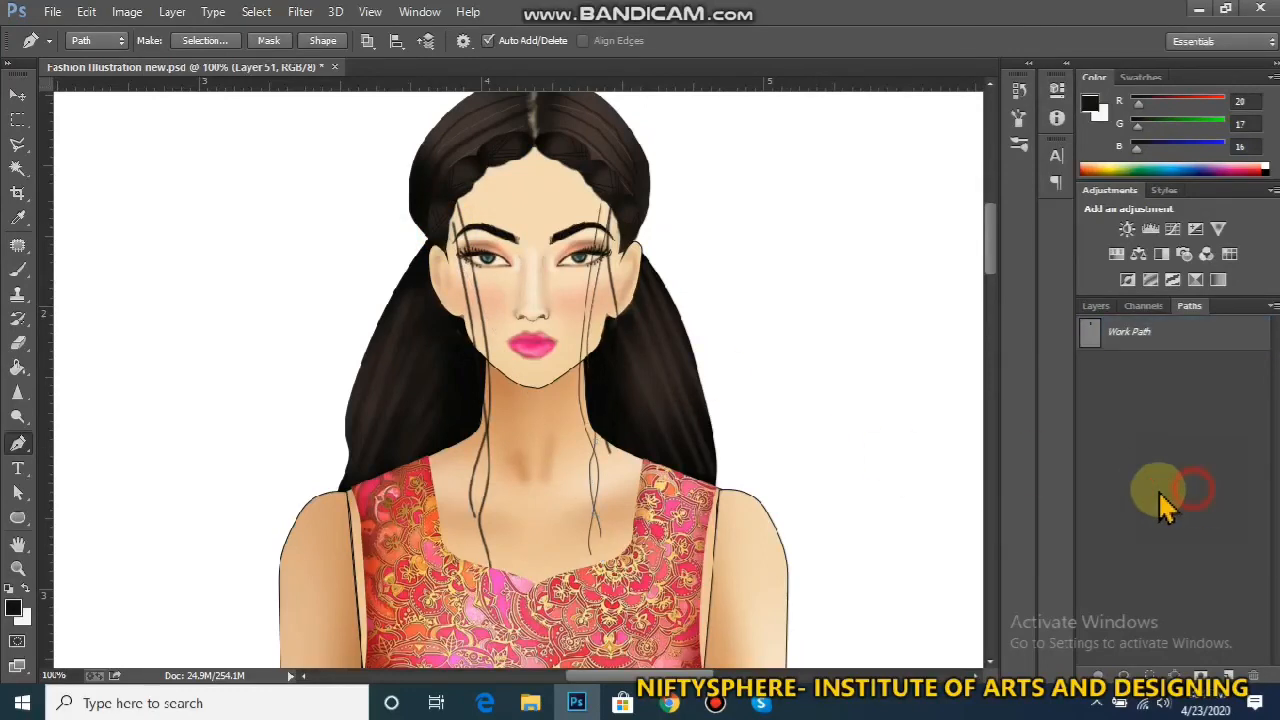
Draw a third wavy path from the left hairline, curving outward at the collarbone to the neckline, stroke it with the brush, and deselect it
click(453, 208)
drag(487, 399, 473, 582)
right_click(480, 543)
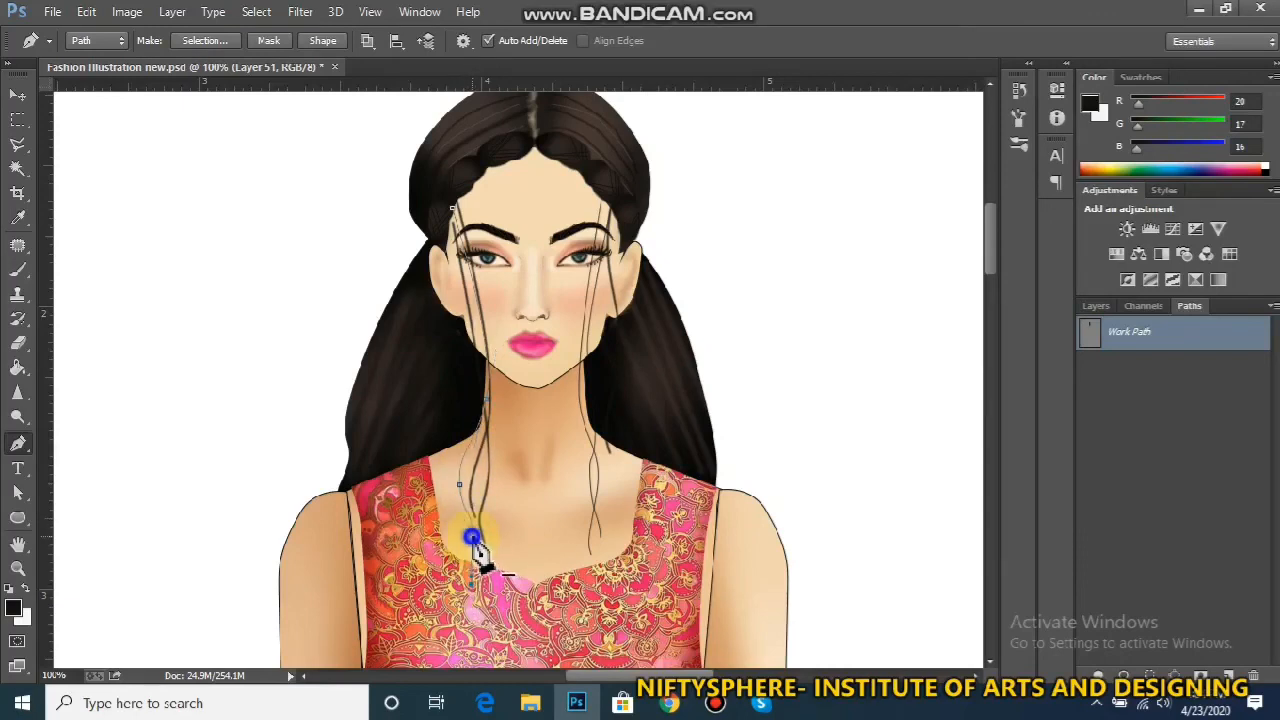
click(580, 207)
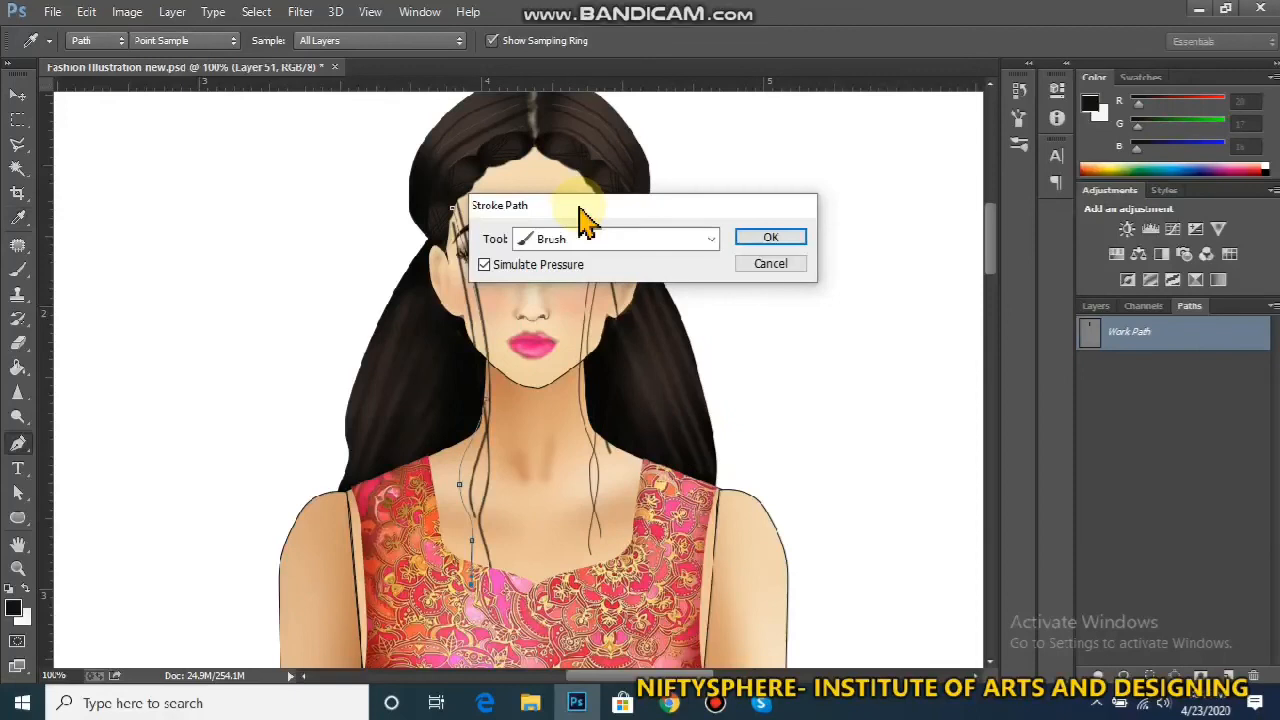
key(Return)
click(1134, 466)
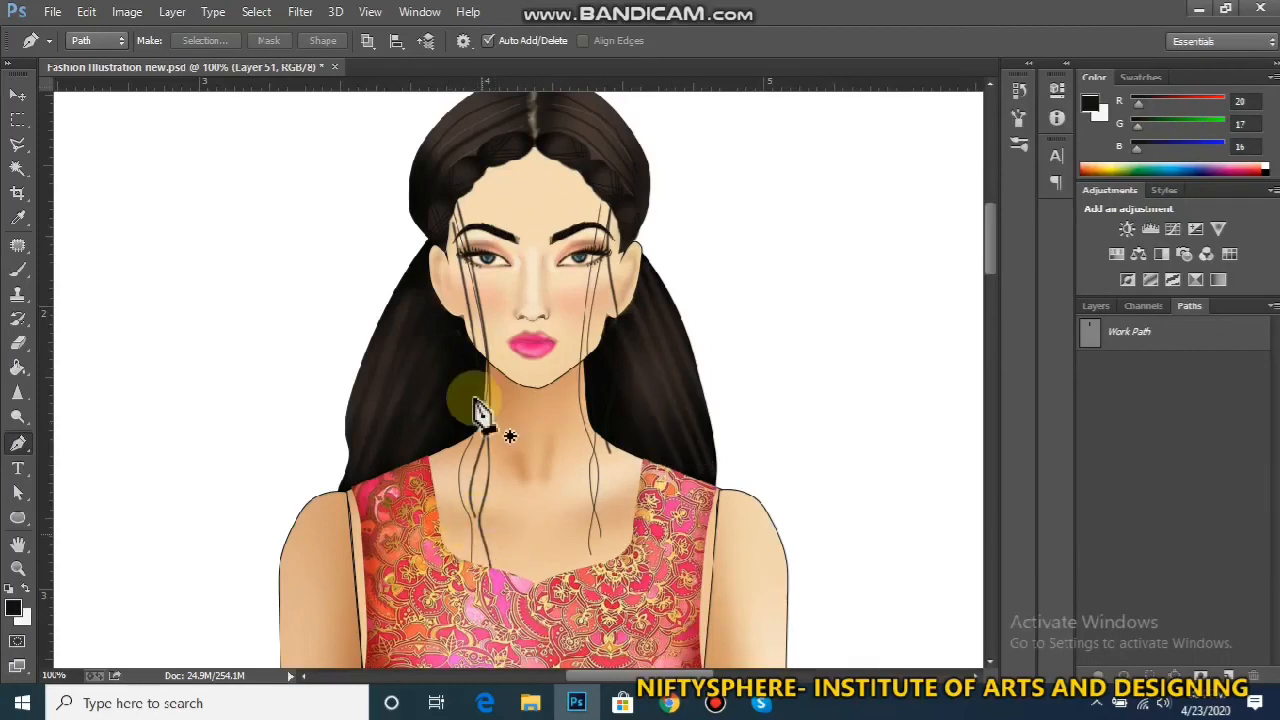
click(17, 269)
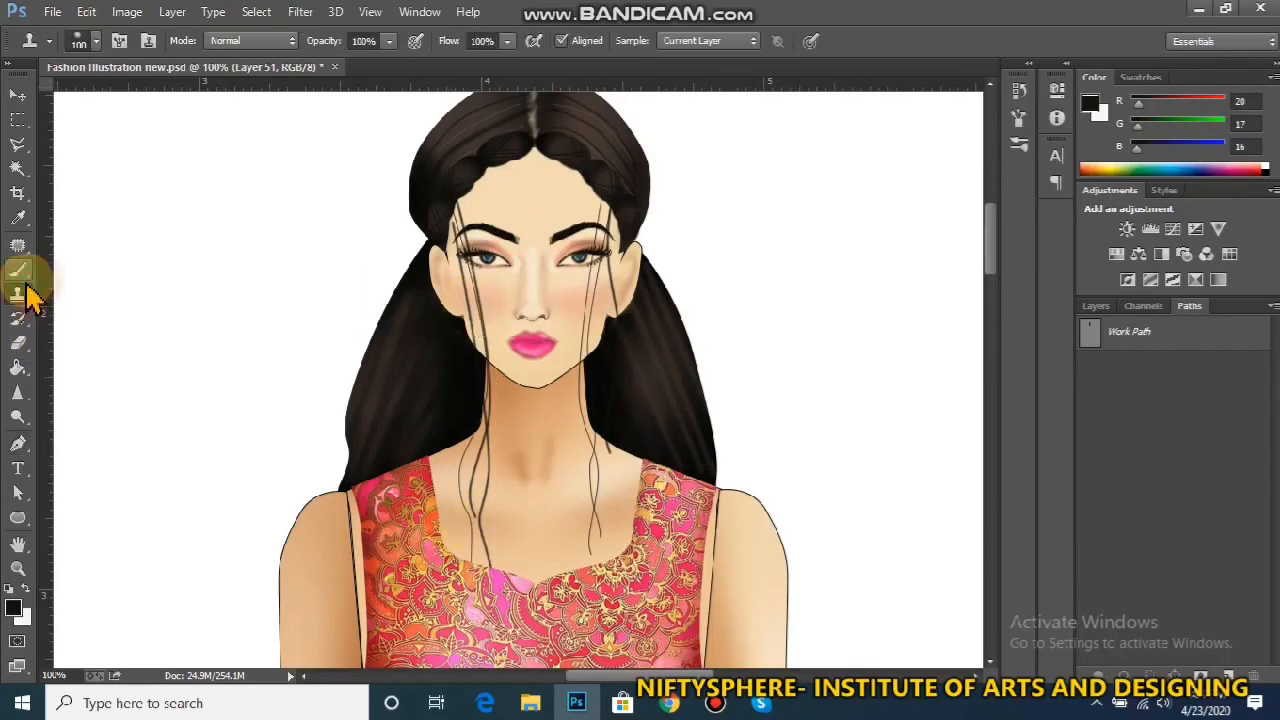
key(ctrl+plus)
key(ctrl+plus)
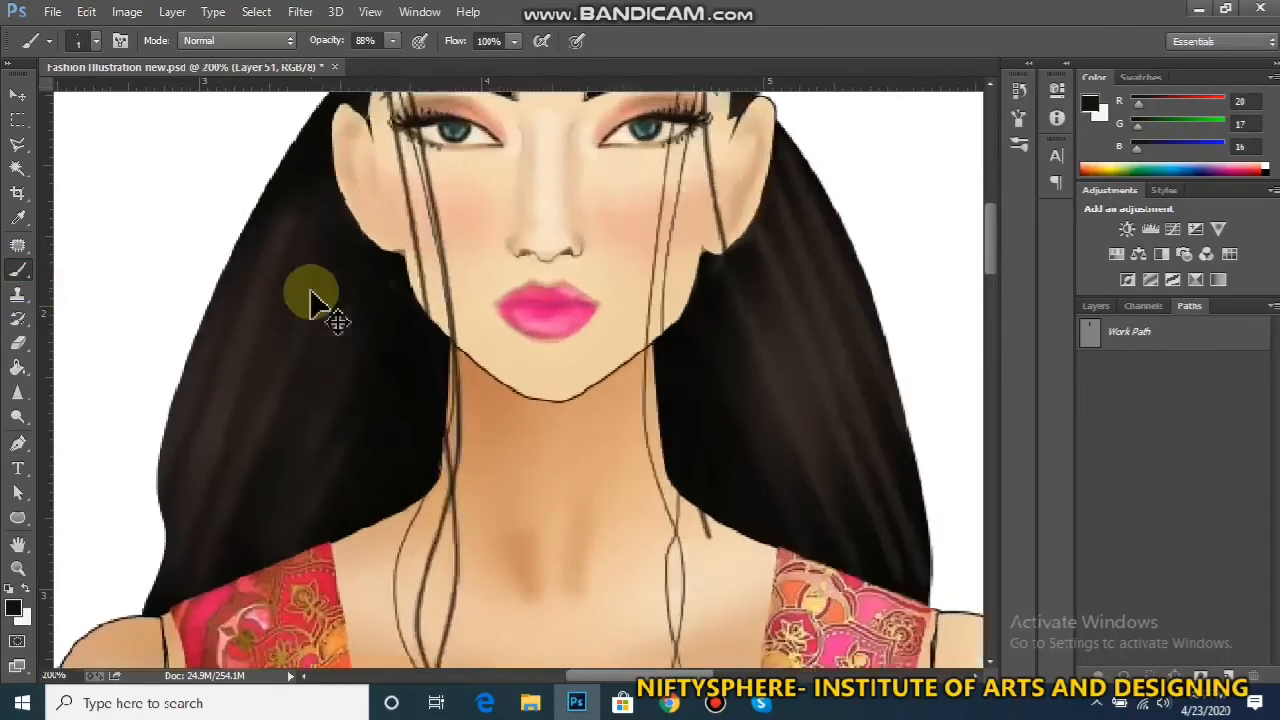
drag(1000, 230, 997, 196)
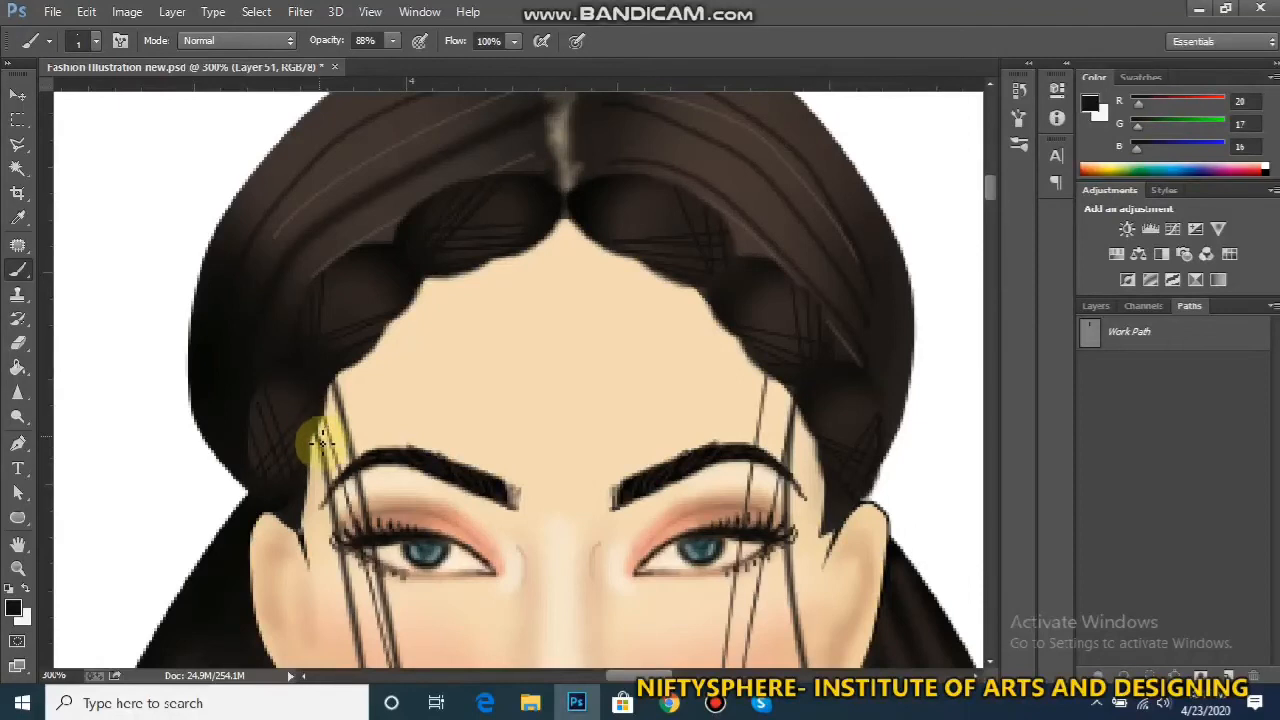
key(ctrl+minus)
key(ctrl+minus)
key(ctrl+minus)
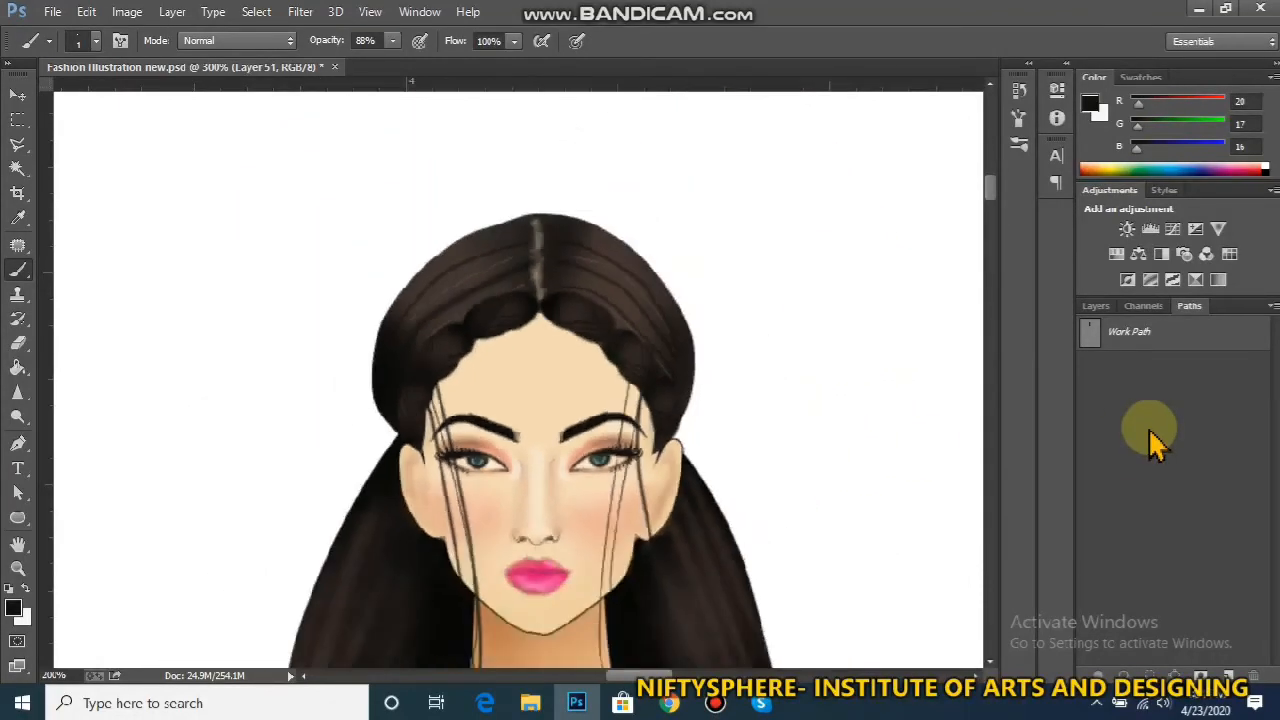
Fade the lower parts of the left loose strands over the chest using the soft 24 px eraser at 26% opacity
click(31, 344)
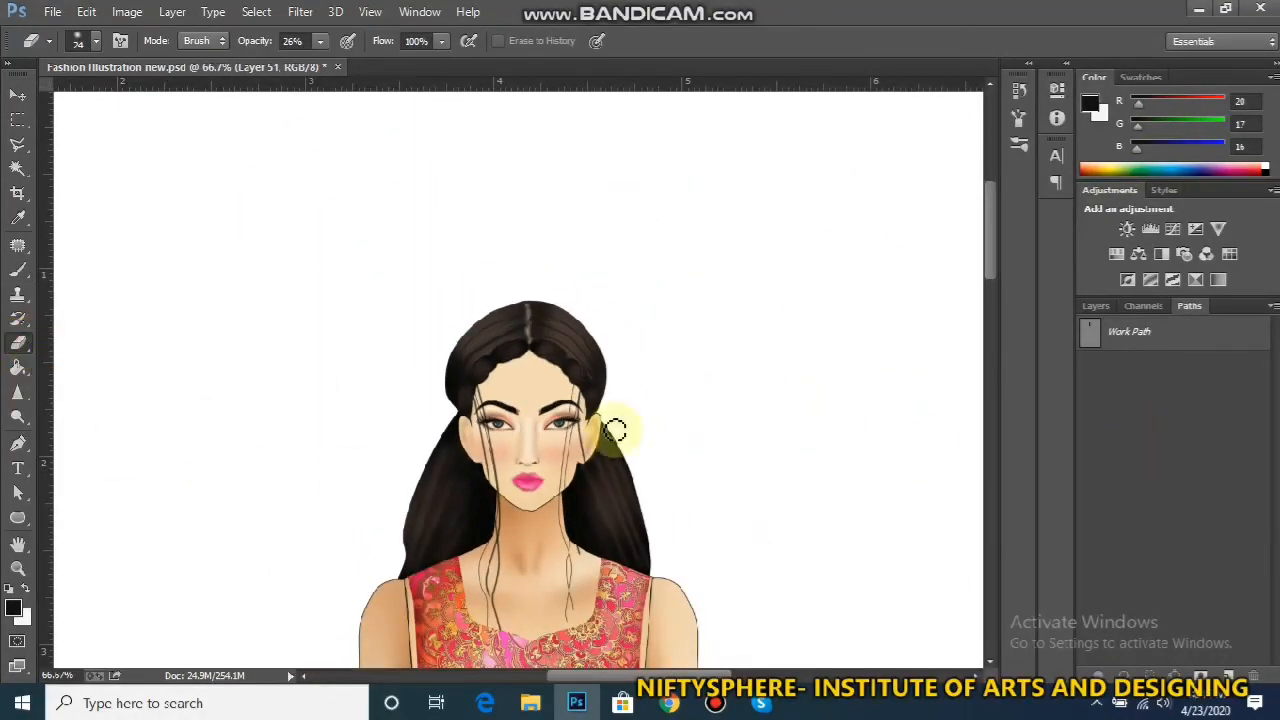
key(ctrl+plus)
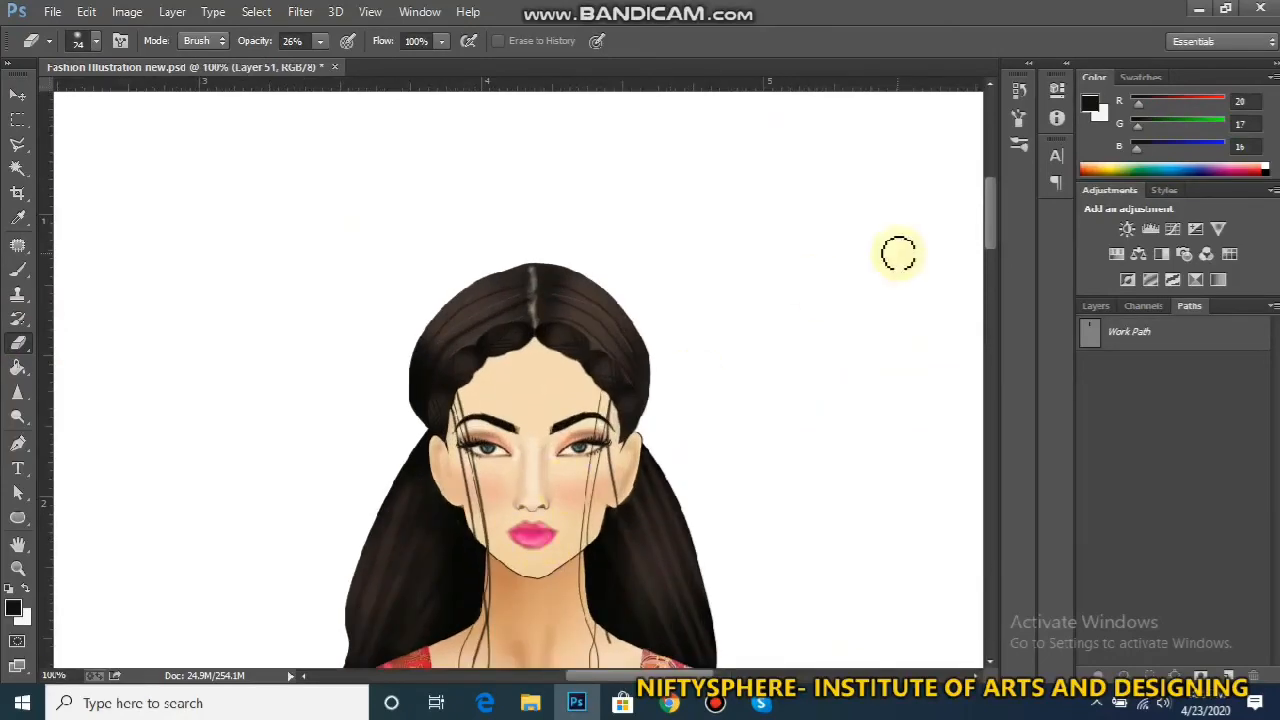
drag(991, 223, 1000, 277)
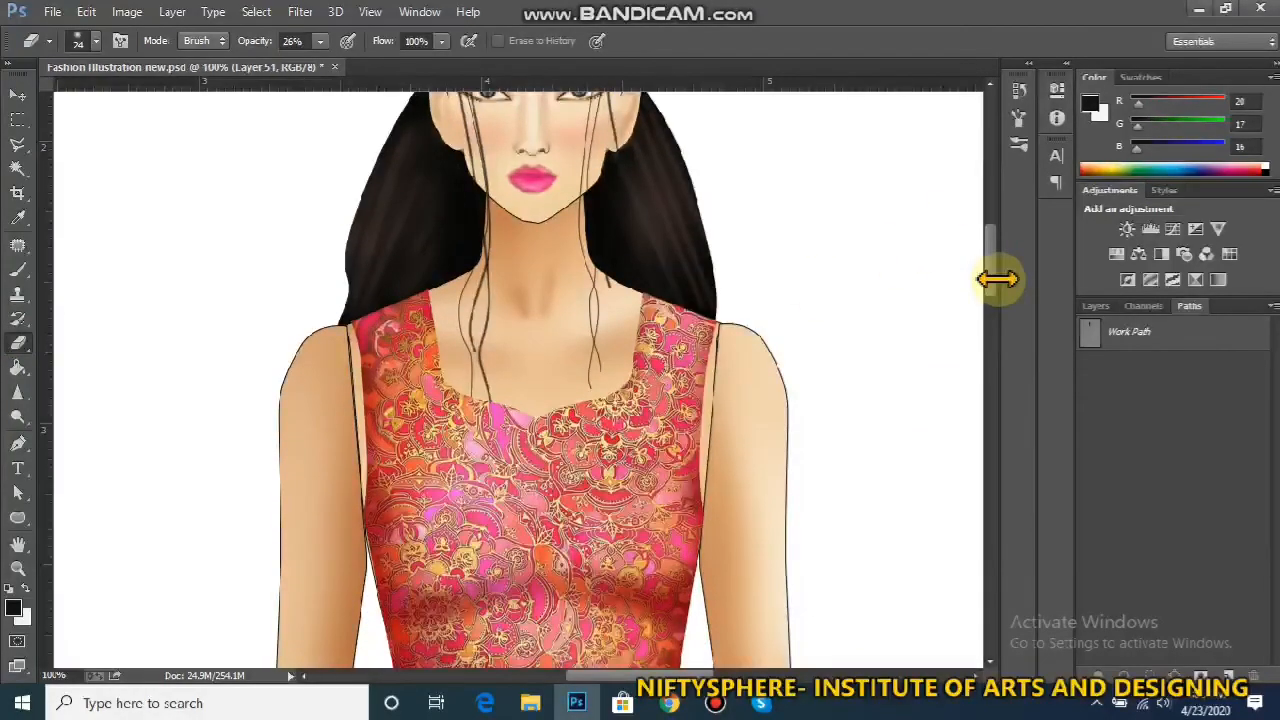
key(ctrl+plus)
key(ctrl+plus)
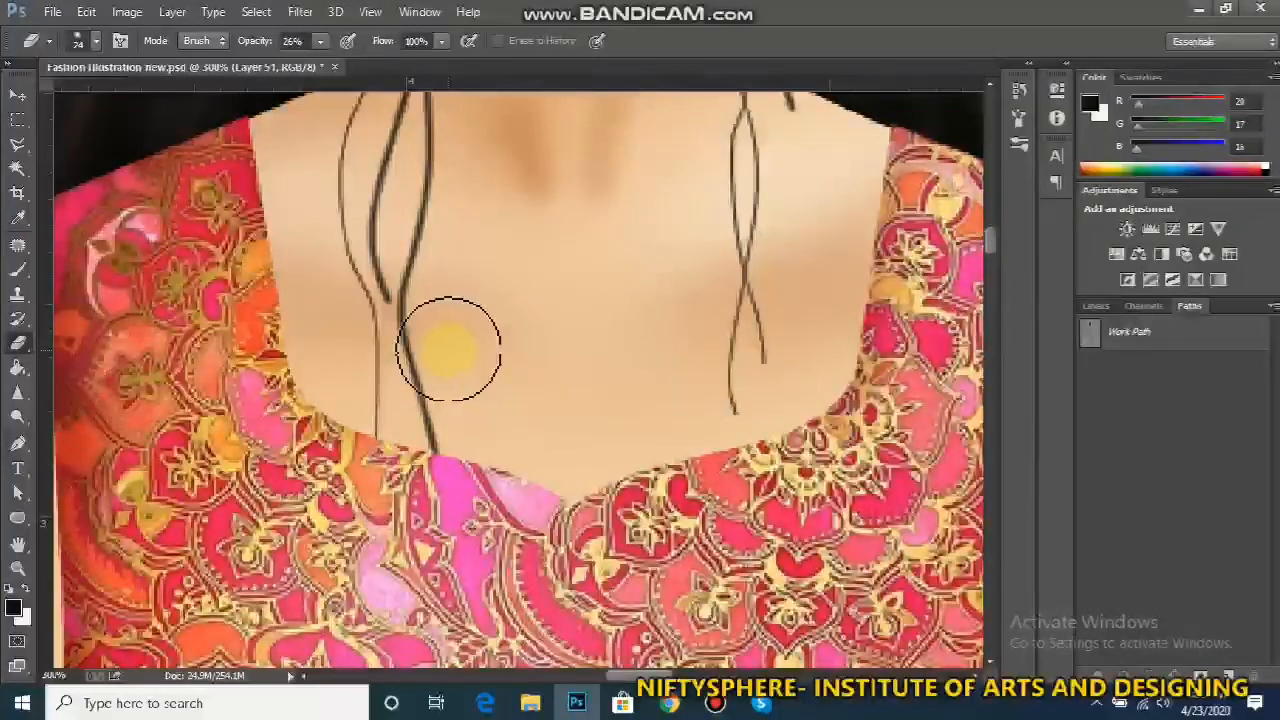
mouse_move(452, 385)
mouse_down()
mouse_move(454, 446)
mouse_move(465, 427)
mouse_move(423, 290)
mouse_up()
drag(451, 243, 449, 254)
mouse_move(429, 299)
mouse_down()
mouse_move(475, 443)
mouse_move(464, 487)
mouse_move(461, 330)
mouse_up()
drag(457, 297, 426, 345)
drag(423, 338, 465, 406)
drag(457, 451, 444, 346)
drag(437, 254, 434, 260)
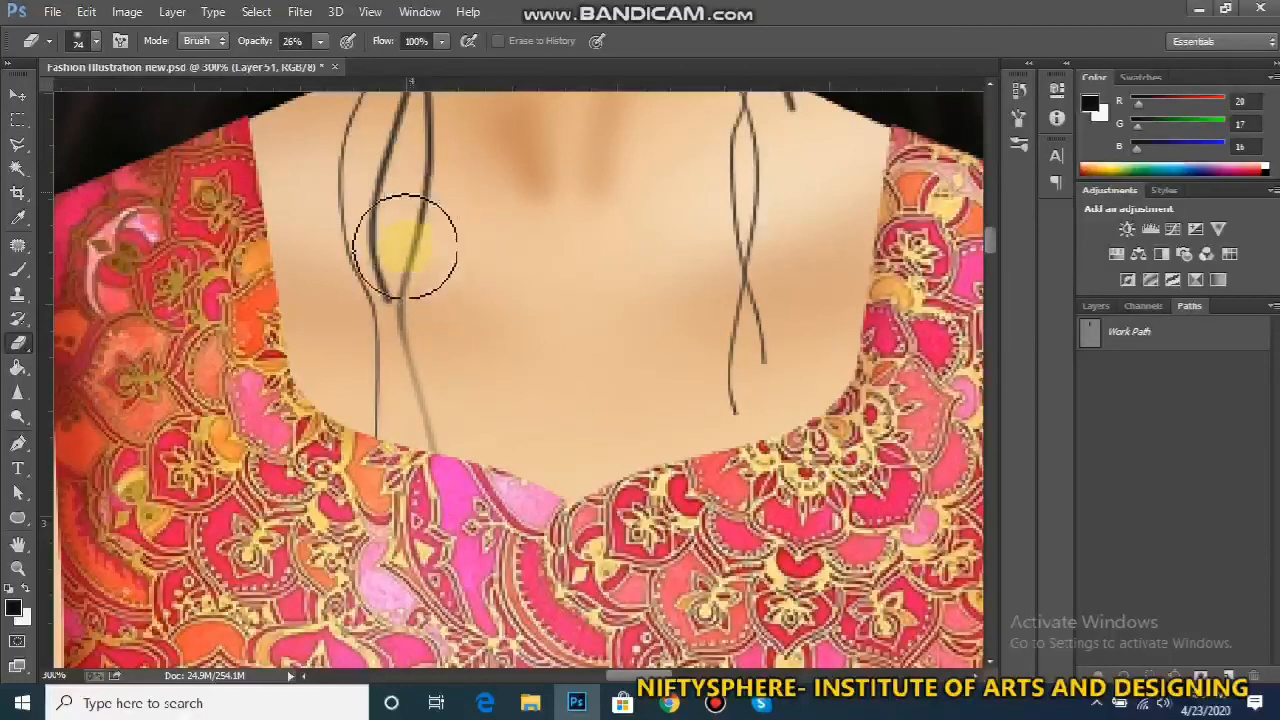
mouse_move(344, 262)
mouse_down()
mouse_move(363, 294)
mouse_move(380, 240)
mouse_move(386, 271)
mouse_move(406, 194)
mouse_move(389, 231)
mouse_up()
drag(397, 163, 397, 252)
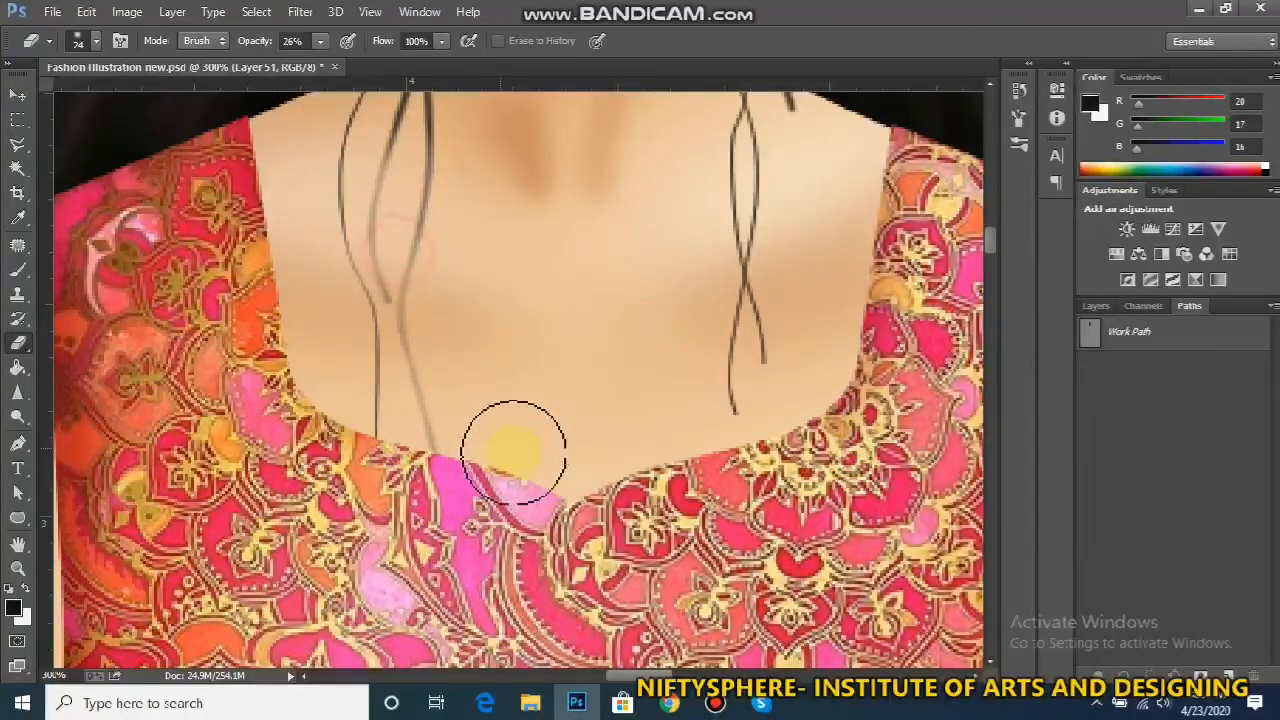
Switch the eraser to a hard 3 px tip with 100% hardness and lightly erase along the left strand from the eye down the cheek
key(ctrl+minus)
key(ctrl+minus)
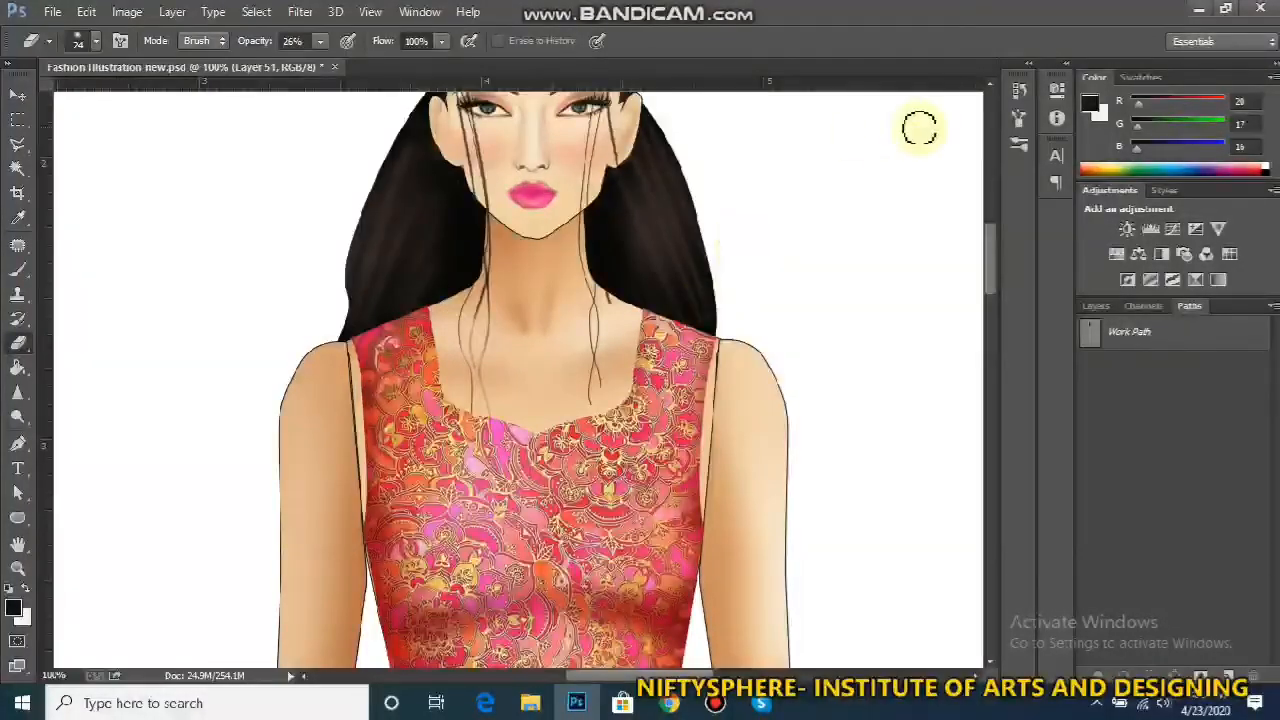
drag(994, 262, 993, 226)
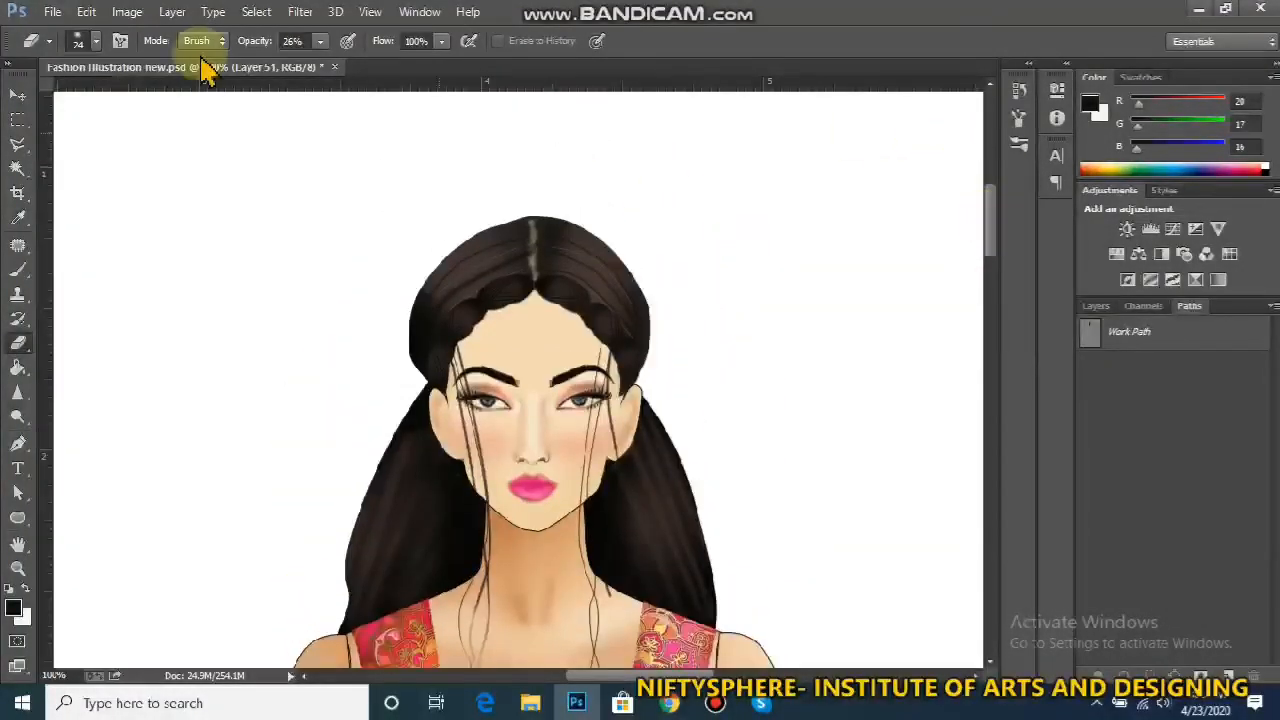
click(80, 40)
scroll(183, 245, up, 5)
click(160, 210)
drag(112, 116, 104, 110)
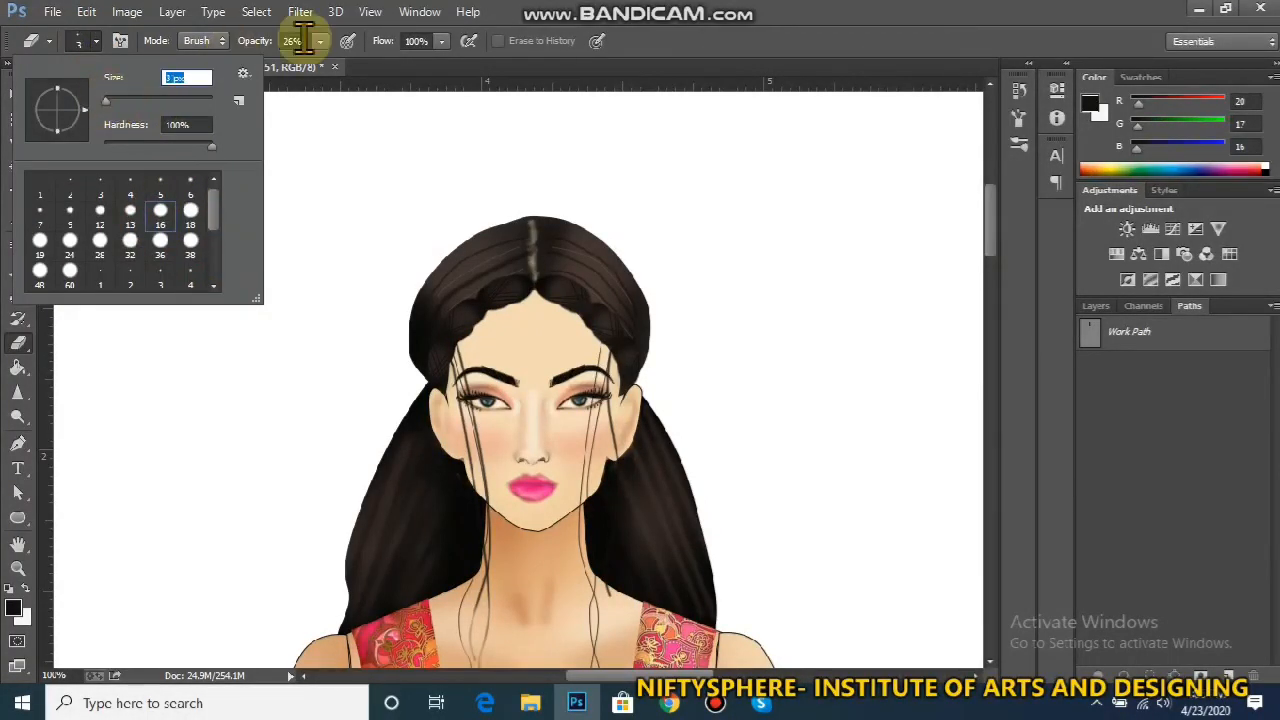
key(Return)
scroll(500, 442, up, 2)
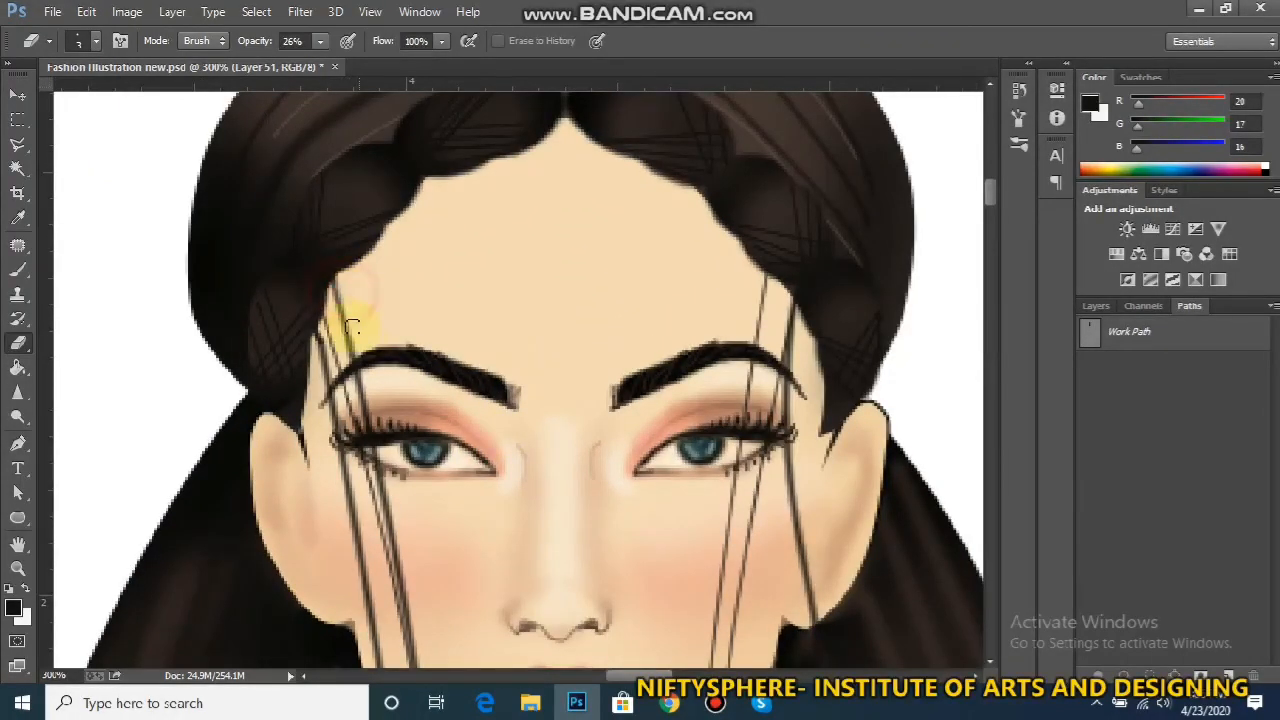
mouse_move(375, 403)
mouse_down()
mouse_move(376, 475)
mouse_move(376, 451)
mouse_move(418, 621)
mouse_up()
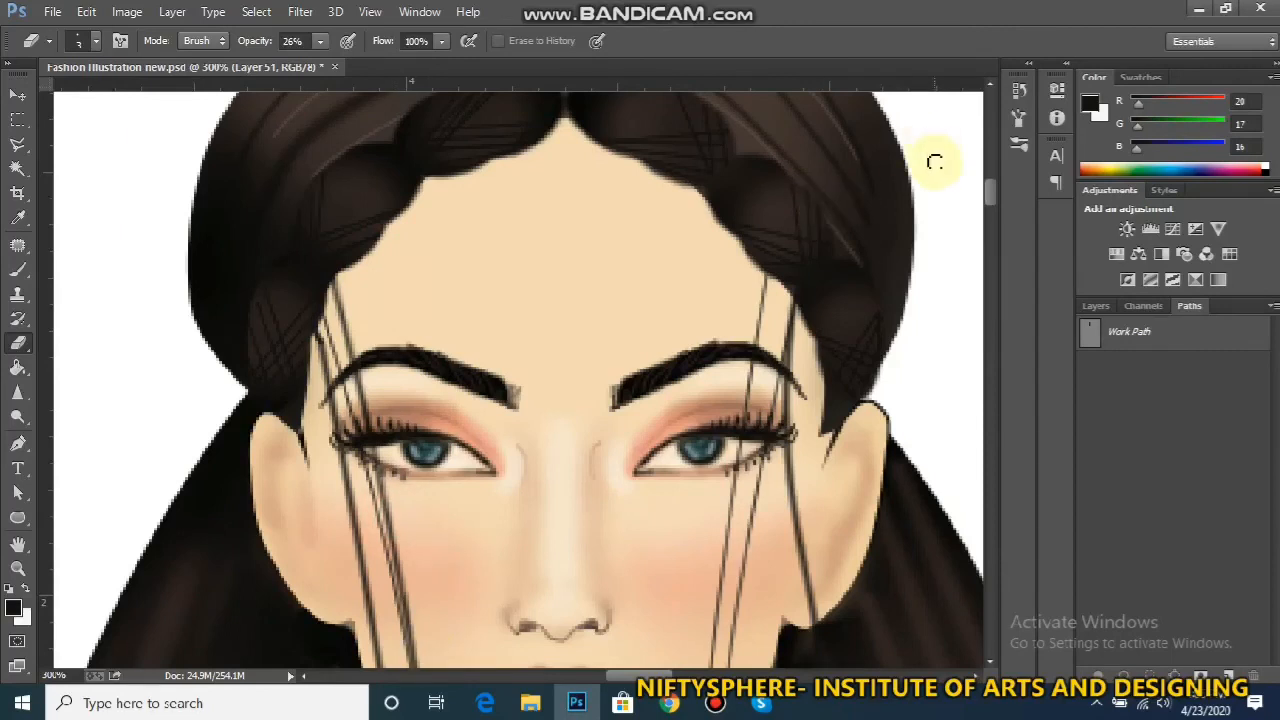
Soften the left strands at the neck and chest and the short right strand's tip at the shoulder with the 3 px eraser
drag(990, 200, 990, 235)
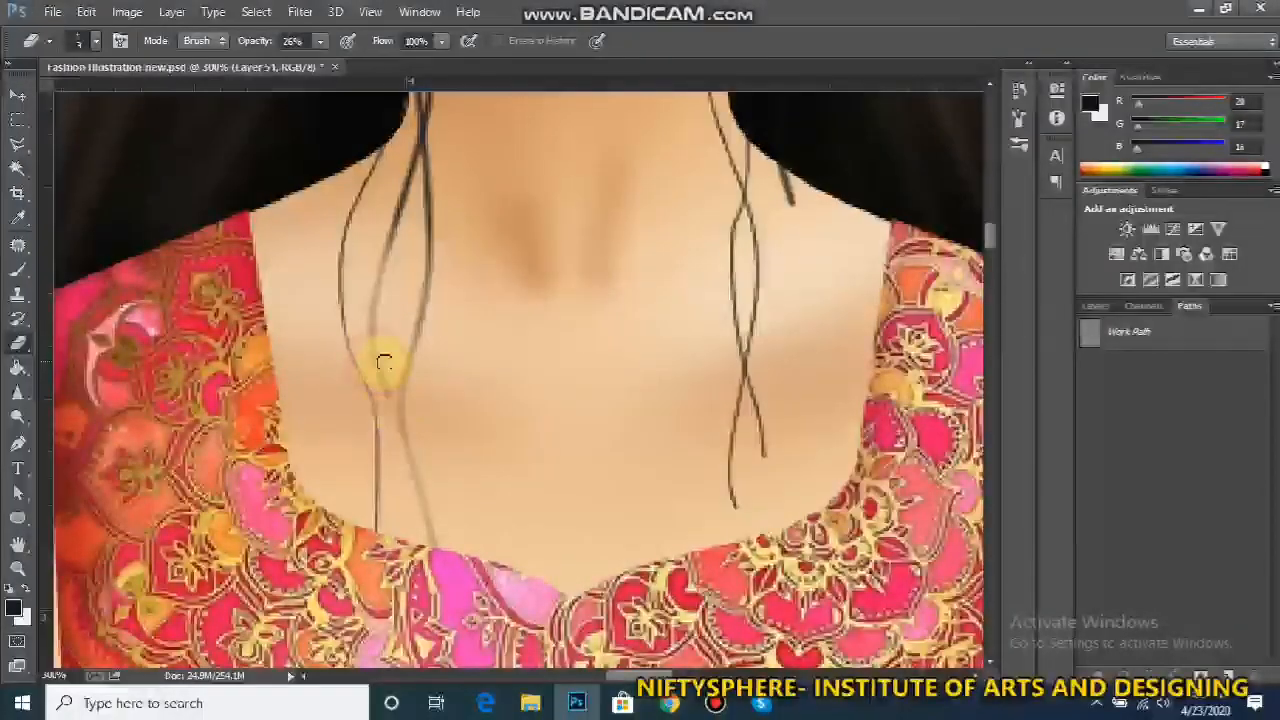
mouse_move(369, 335)
mouse_down()
mouse_move(371, 348)
mouse_move(376, 328)
mouse_up()
mouse_move(391, 251)
mouse_down()
mouse_move(386, 271)
mouse_move(414, 194)
mouse_up()
drag(391, 251, 420, 172)
drag(384, 278, 426, 180)
drag(408, 462, 448, 584)
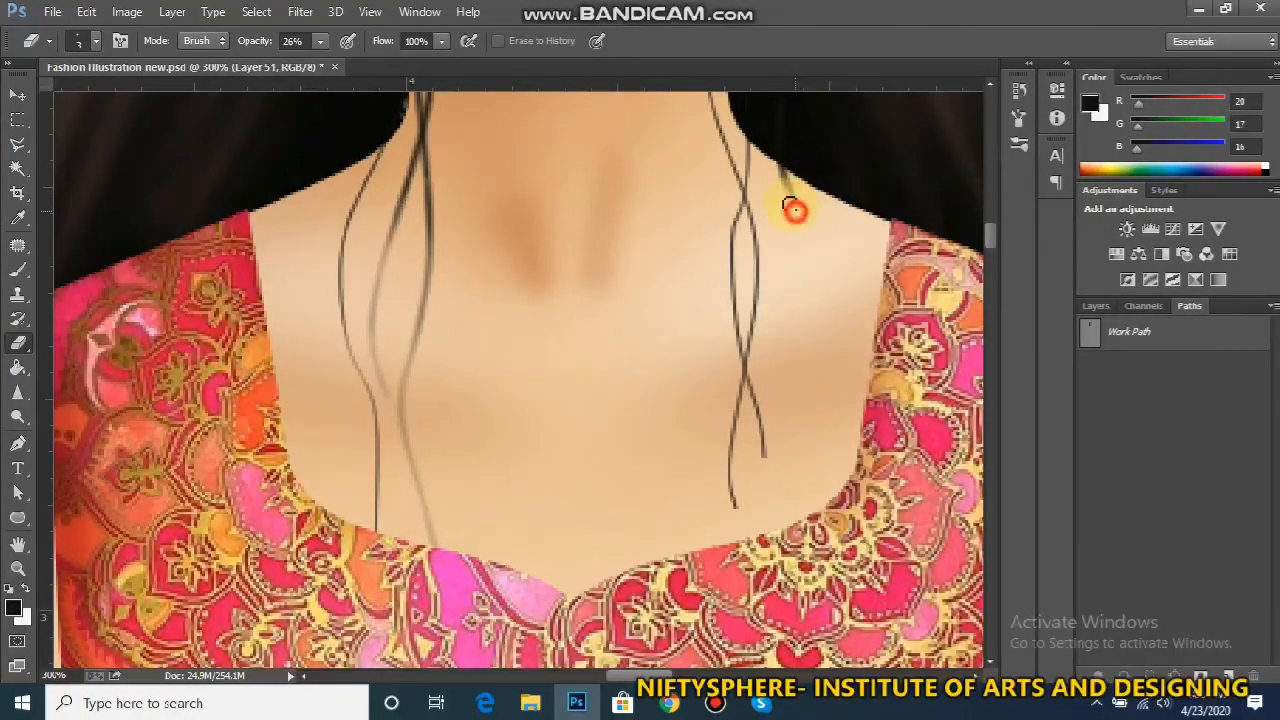
drag(779, 181, 775, 160)
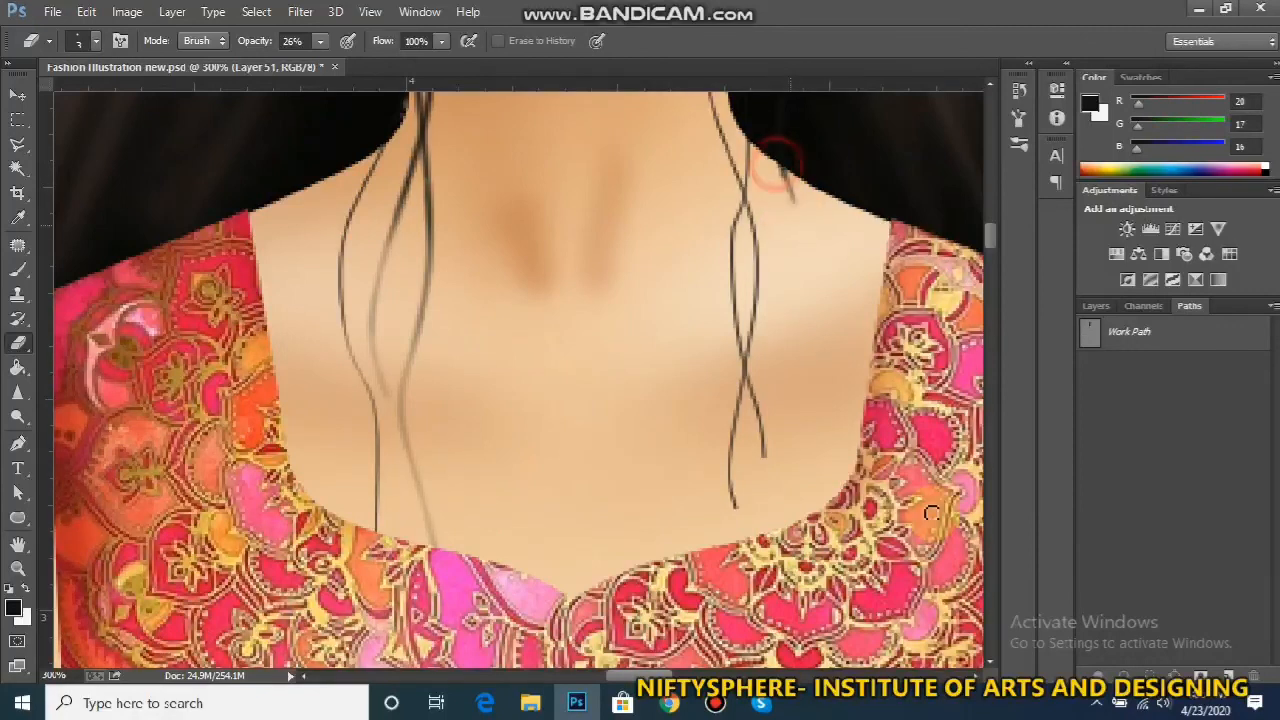
key(ctrl+minus)
key(ctrl+minus)
key(ctrl+minus)
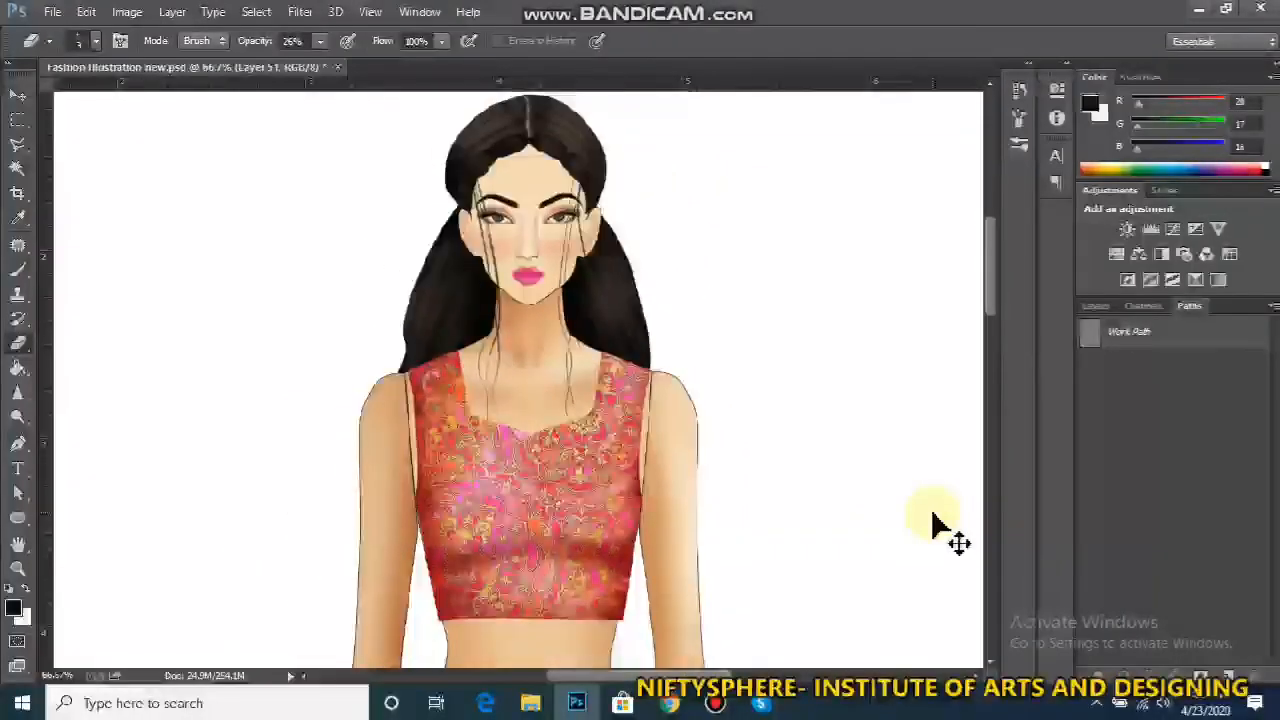
Look over the full illustration from the hair down to the skirt hem to judge the overall result
key(ctrl+minus)
key(ctrl+minus)
key(ctrl+minus)
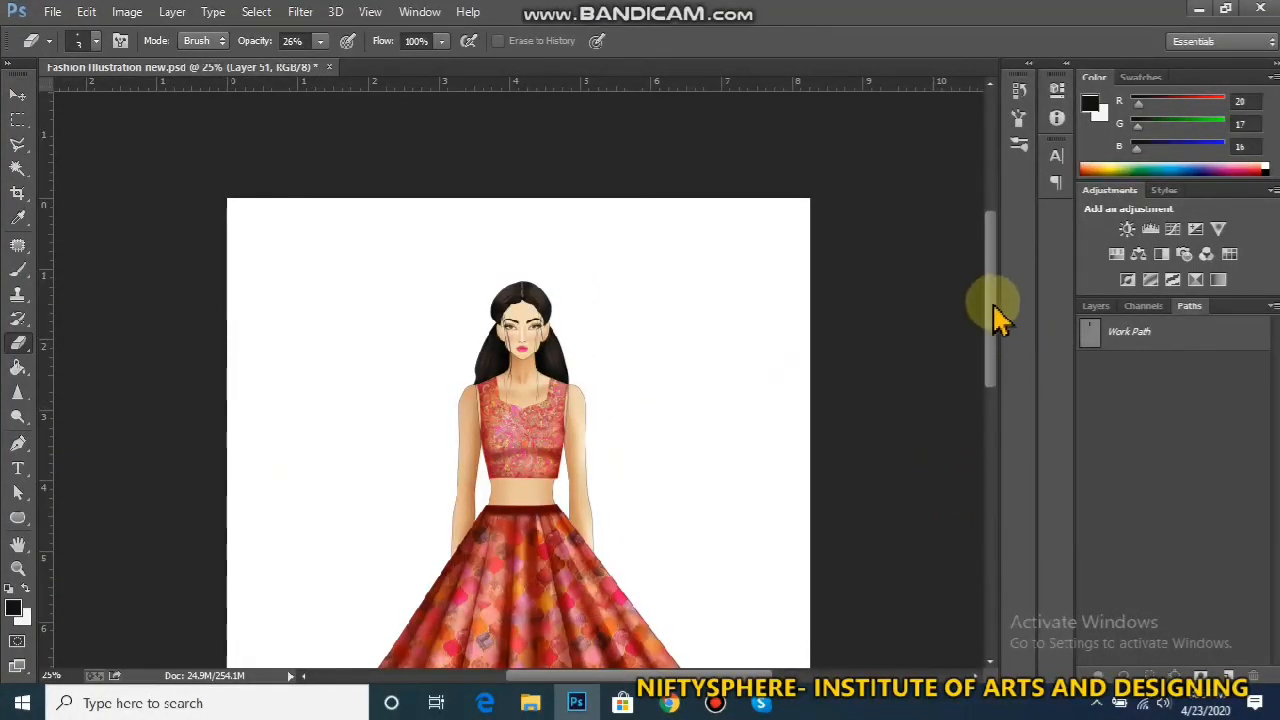
drag(988, 308, 990, 372)
click(1095, 306)
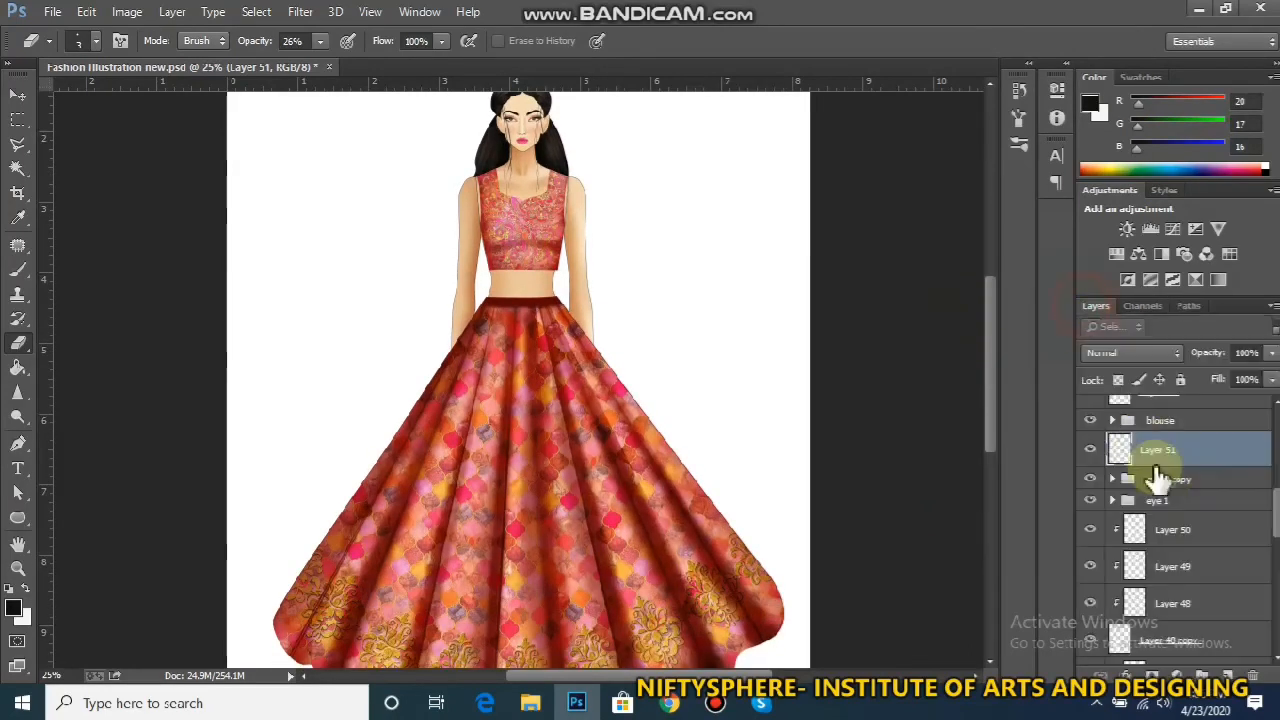
click(1228, 530)
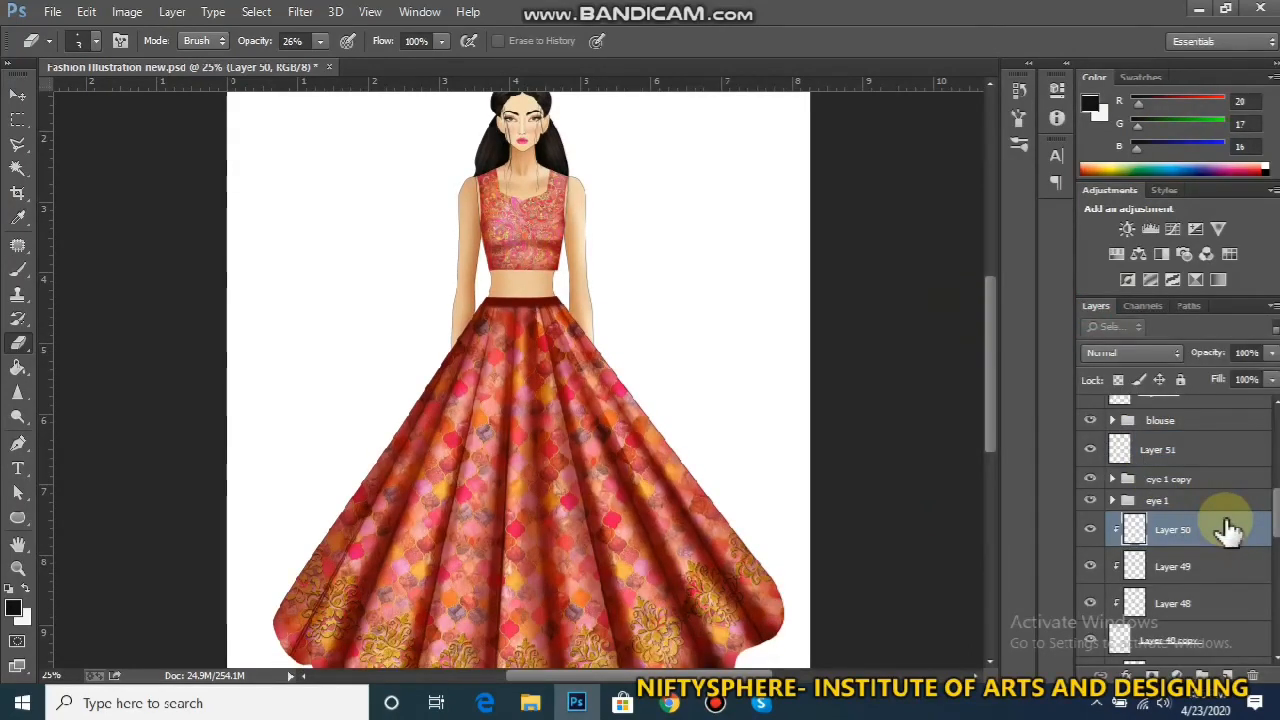
key(ctrl+minus)
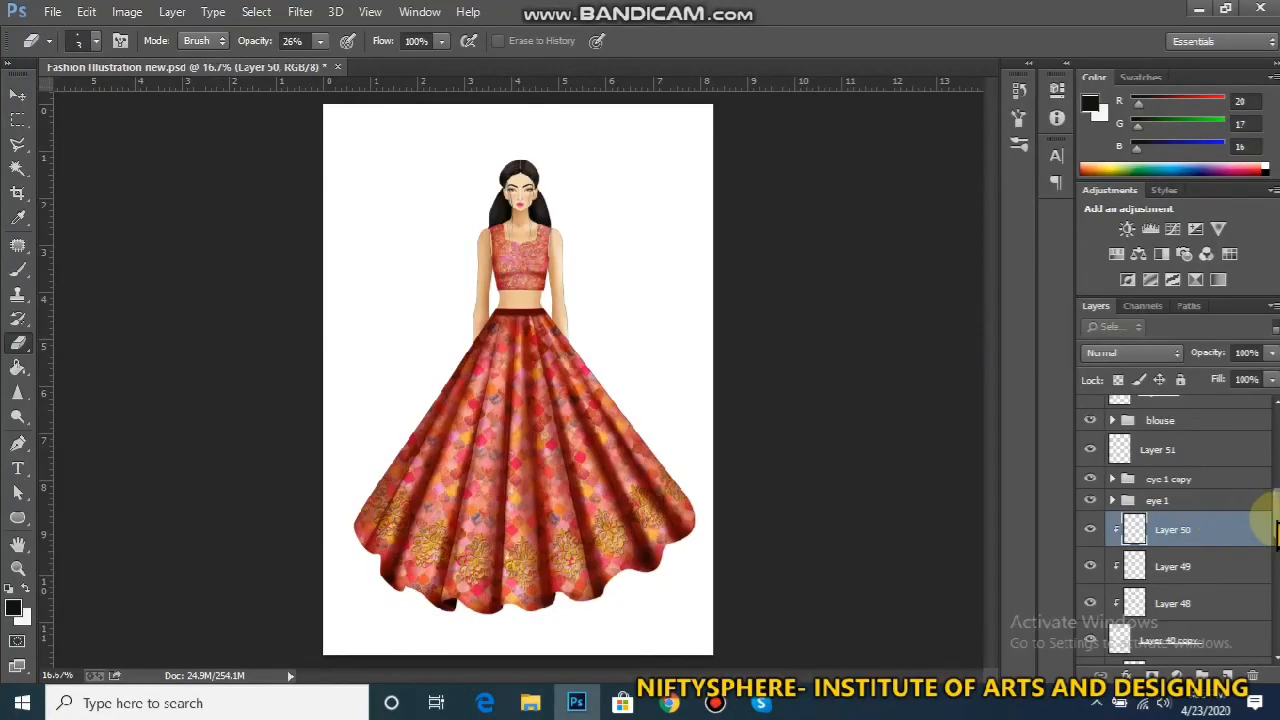
Examine the face, braided hairline and loose strands up close and compare them with the reduced view of the figure
drag(1277, 521, 1276, 488)
key(ctrl+plus)
key(ctrl+plus)
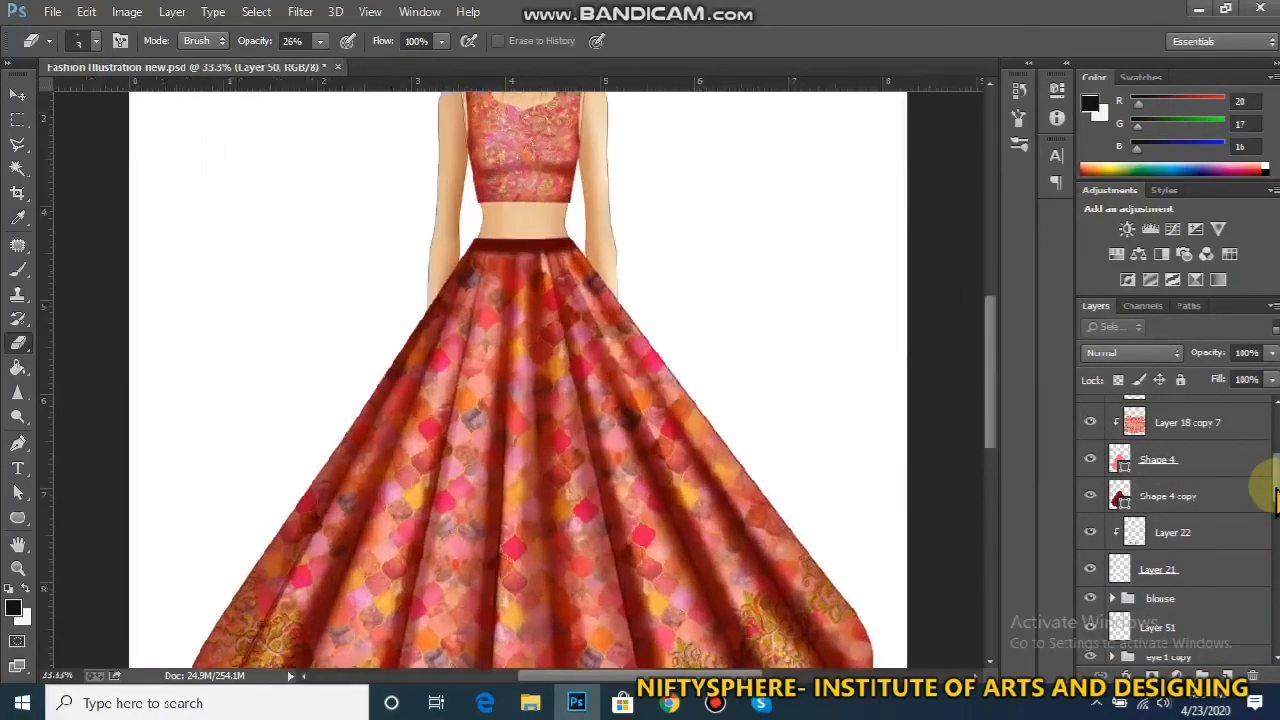
drag(990, 405, 995, 318)
key(ctrl+plus)
key(ctrl+plus)
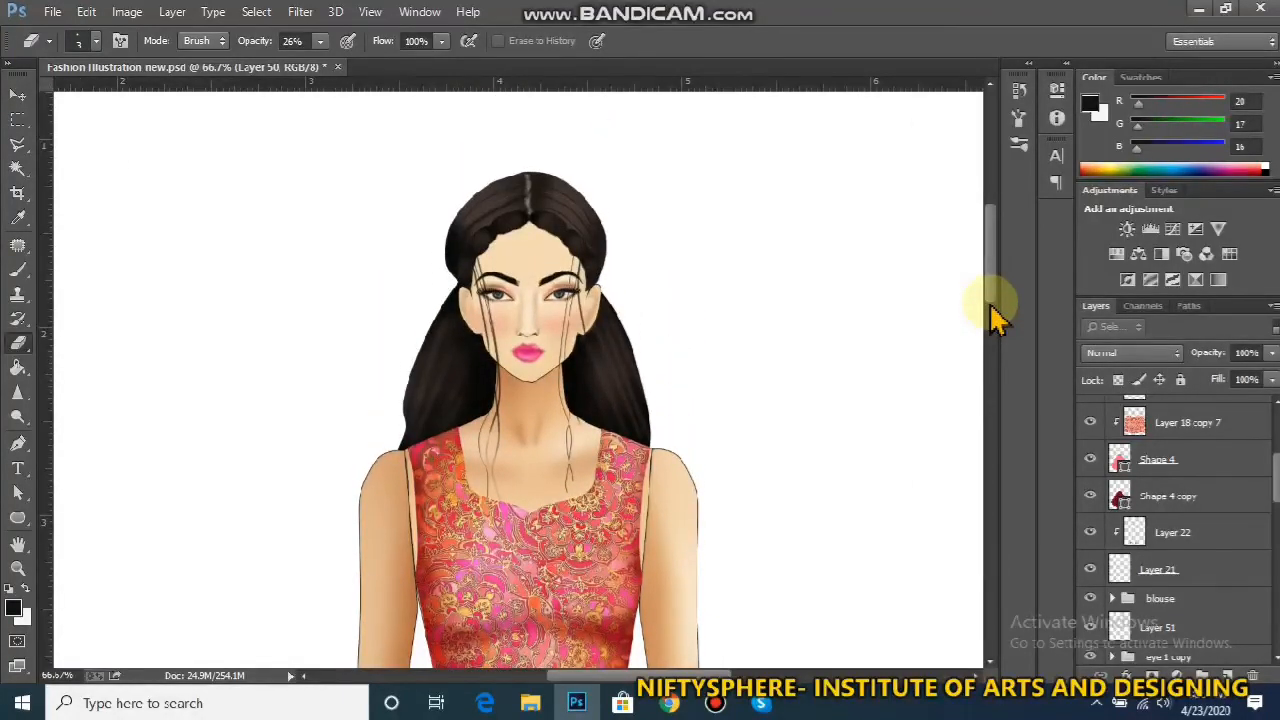
key(ctrl+minus)
key(ctrl+minus)
key(ctrl+minus)
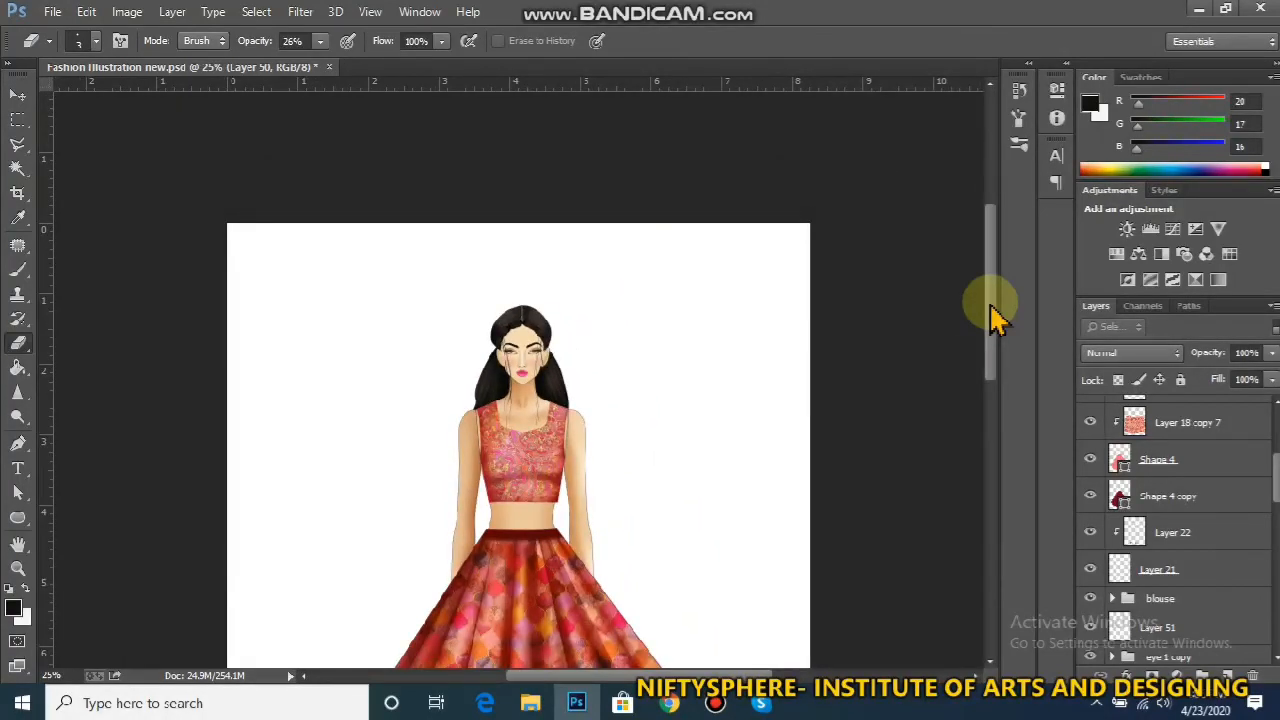
key(ctrl+plus)
key(ctrl+plus)
key(ctrl+plus)
key(ctrl+plus)
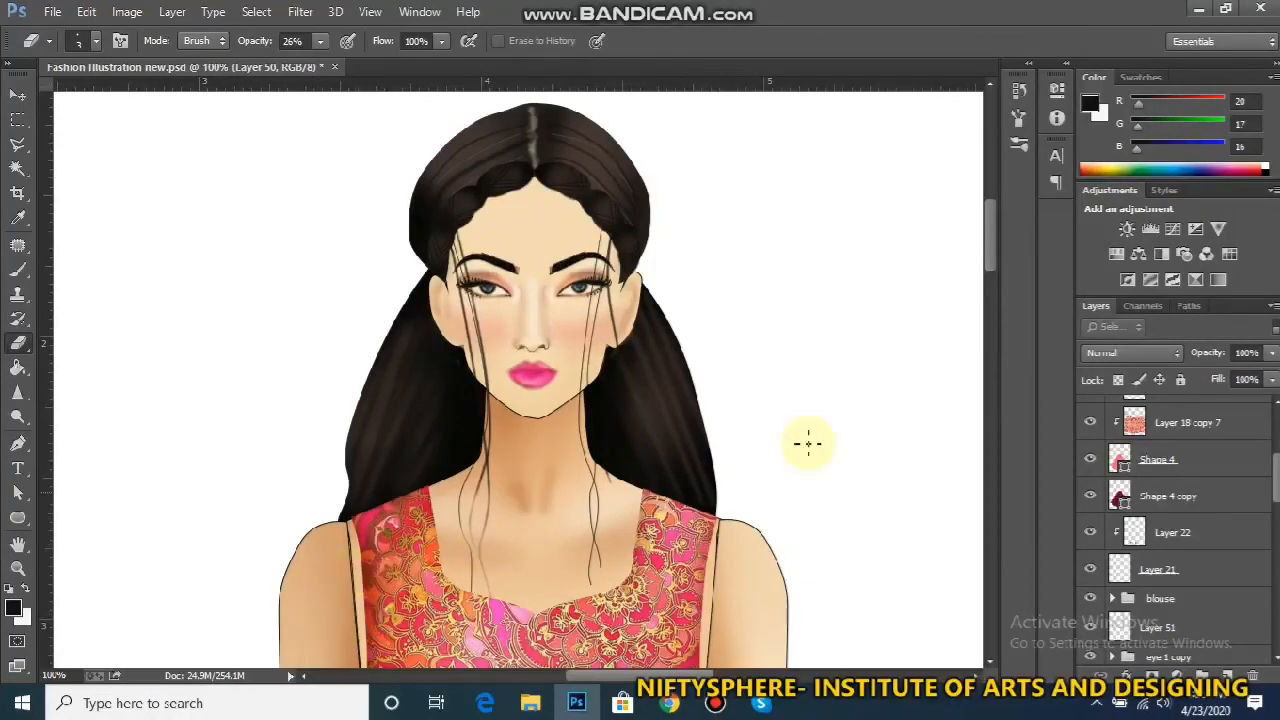
Expand Group 1 copy and check what its hidden Layer 11, Layer 10 and Layer 9 contain by toggling their visibility
drag(1274, 462, 1274, 585)
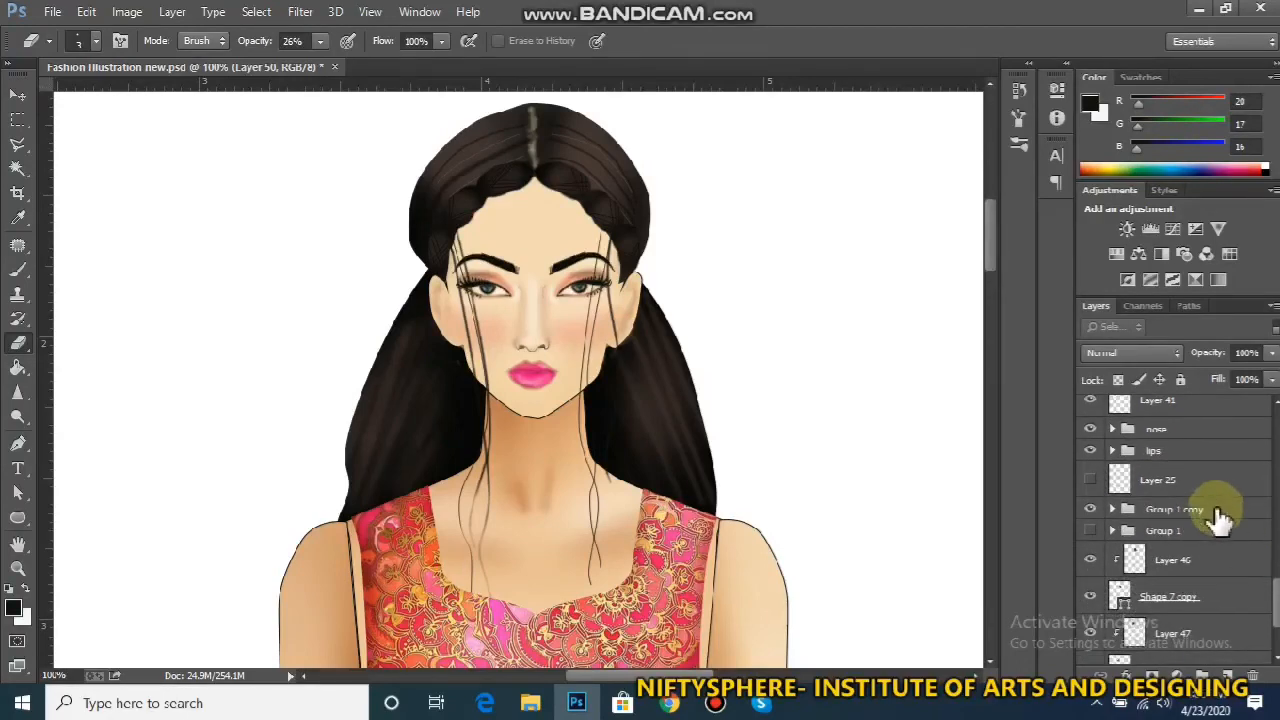
click(1220, 518)
click(1112, 510)
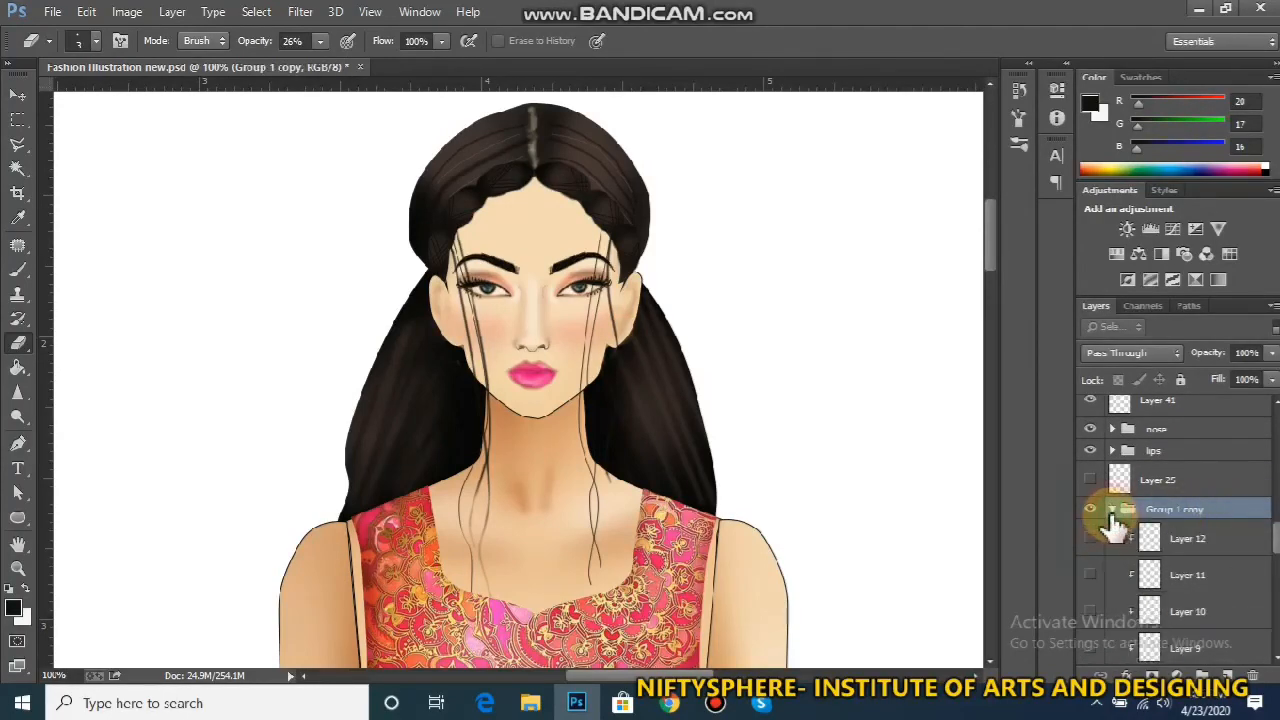
click(1090, 574)
click(1090, 574)
click(1091, 611)
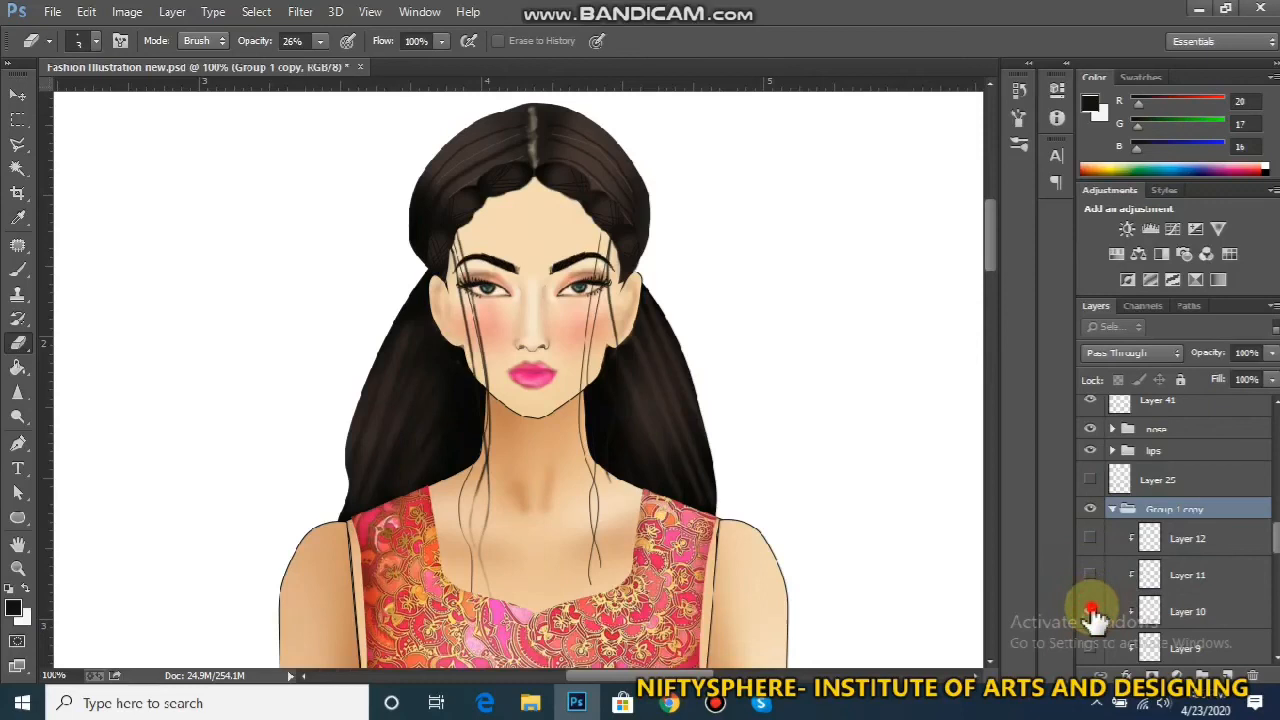
click(1091, 648)
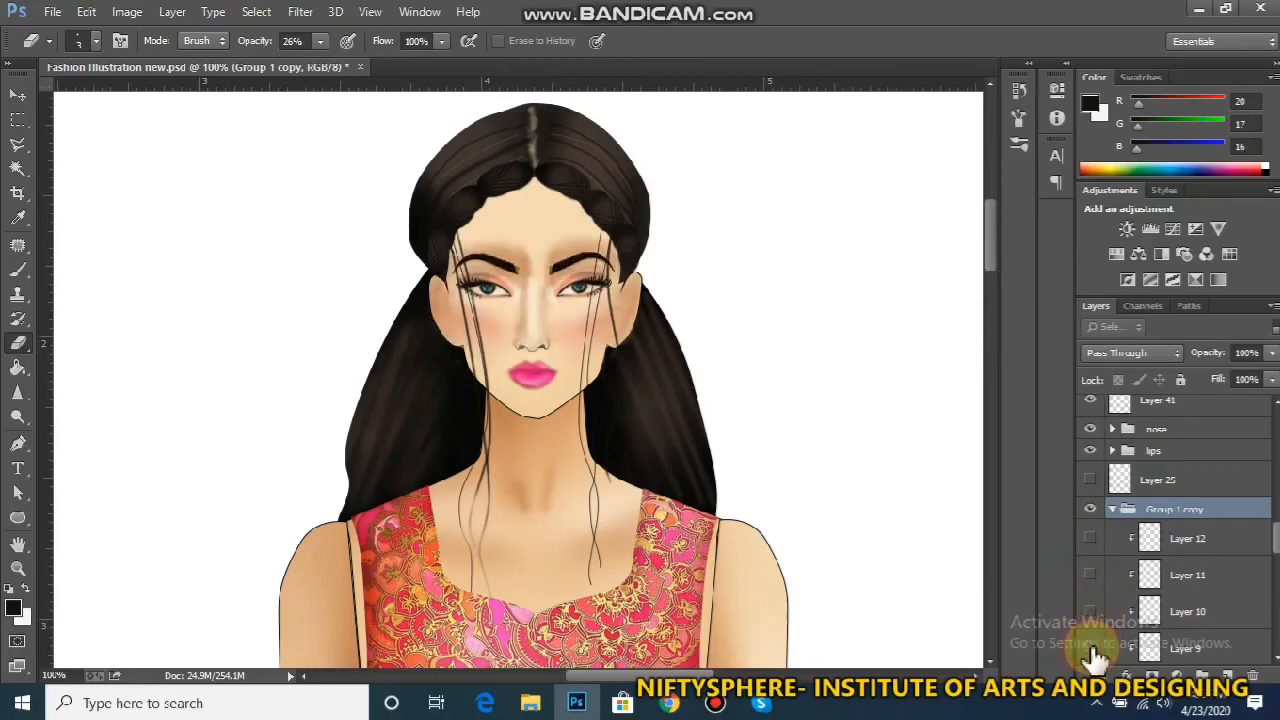
click(1200, 511)
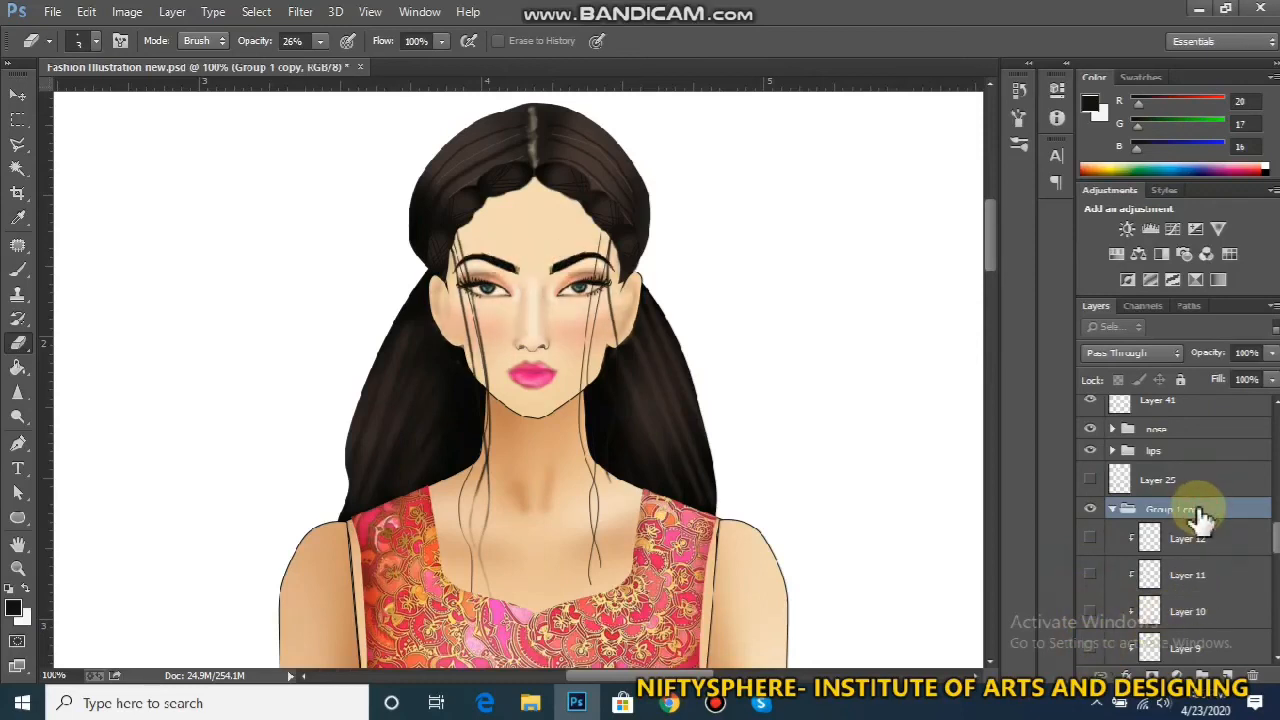
Check Layer 2 and the body shading layers beneath it in Group 1 copy by toggling their visibility
scroll(1213, 522, down, 5)
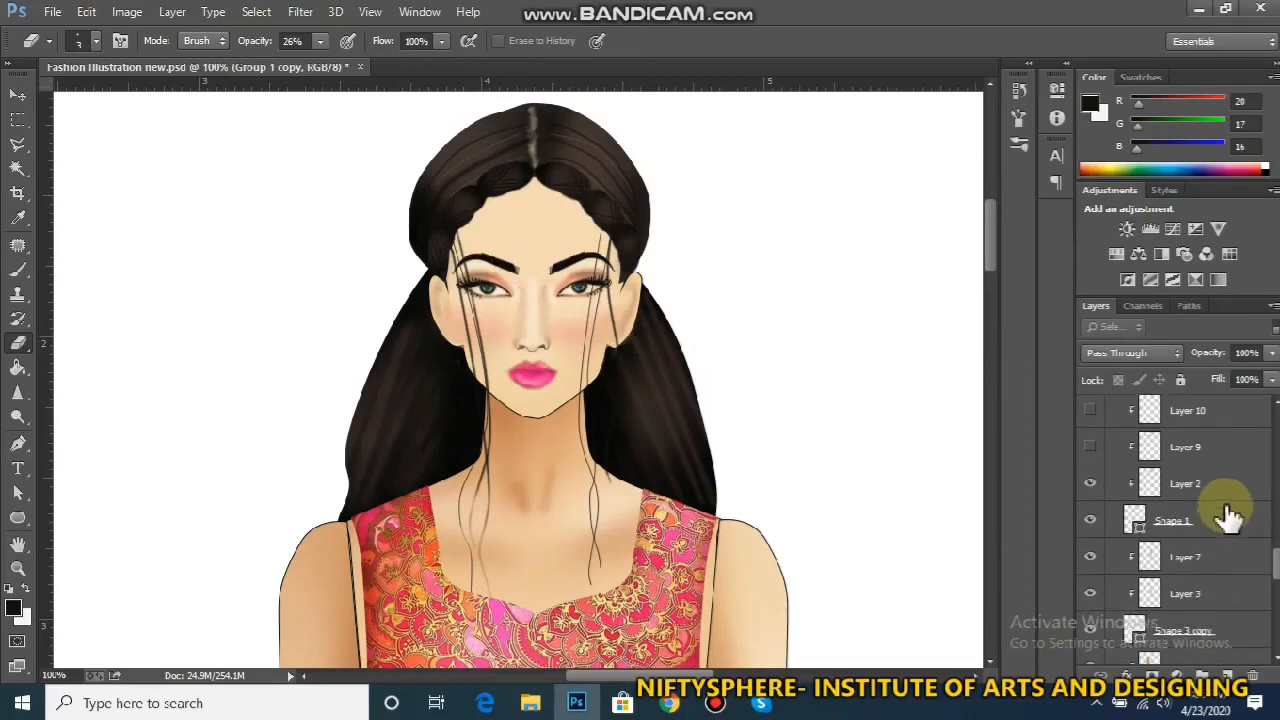
click(1152, 492)
click(1091, 484)
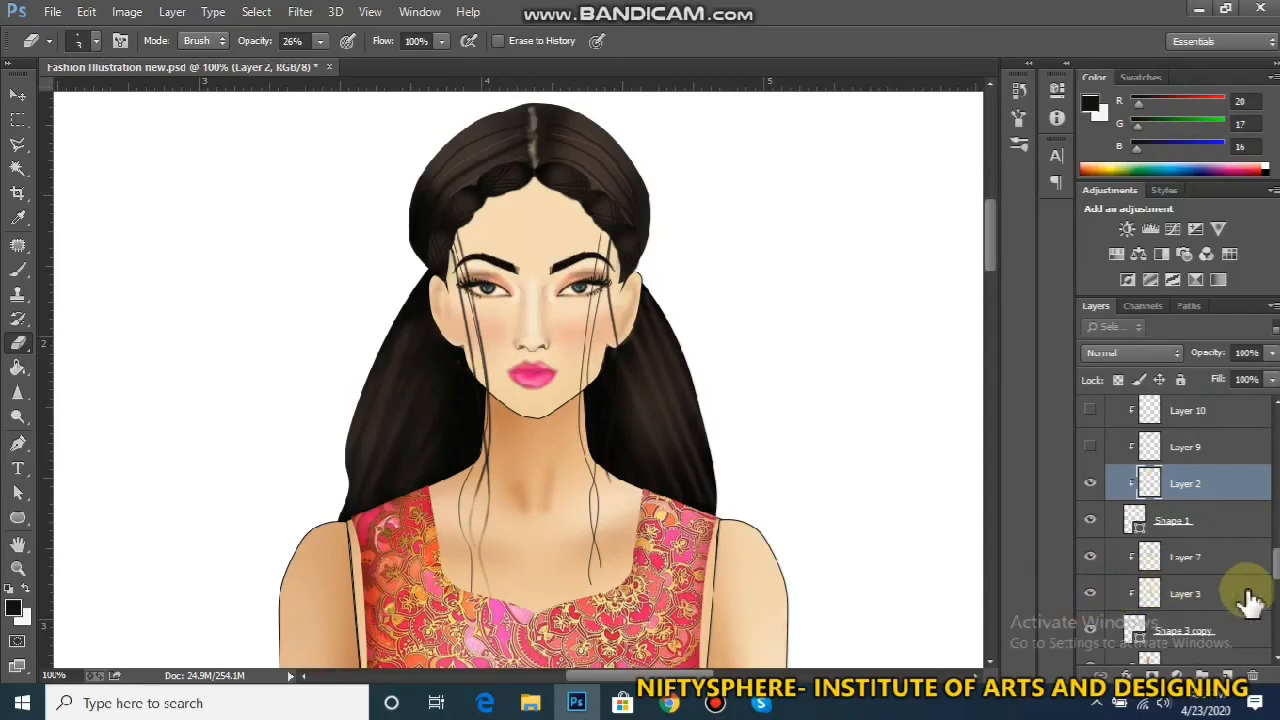
scroll(1268, 593, down, 4)
scroll(1276, 593, down, 2)
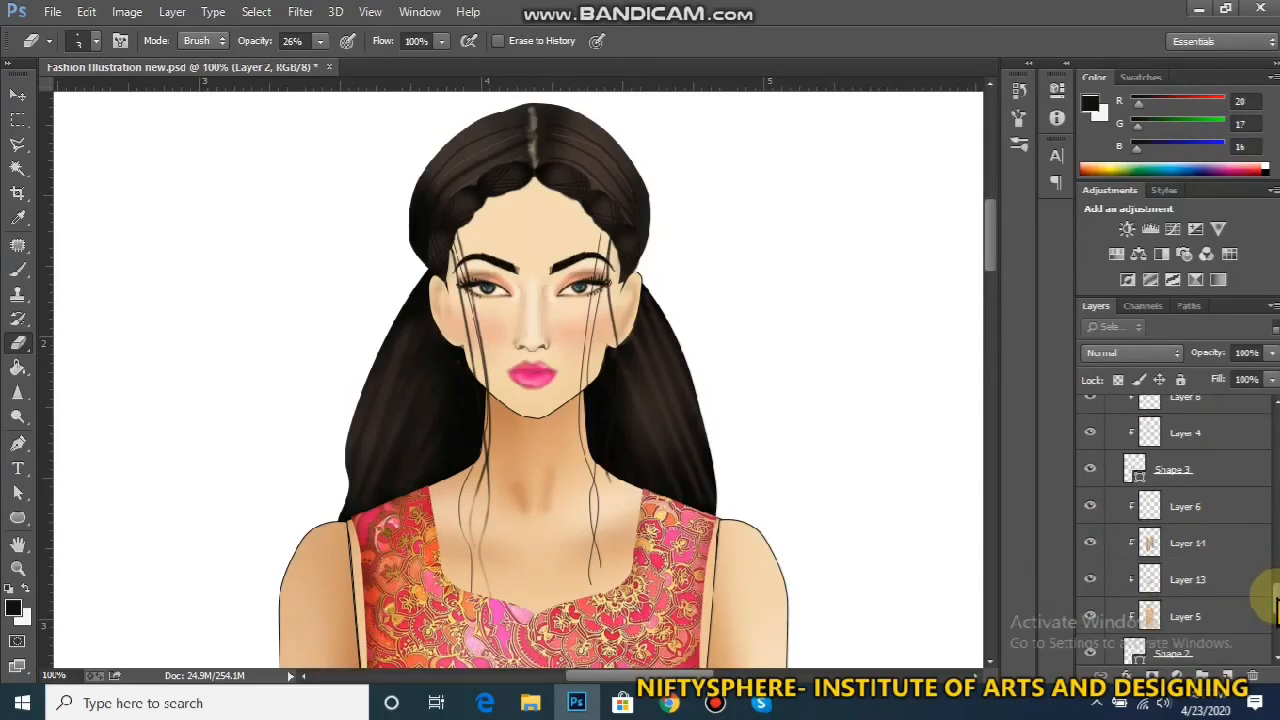
click(1090, 610)
click(1090, 610)
scroll(1178, 530, down, 5)
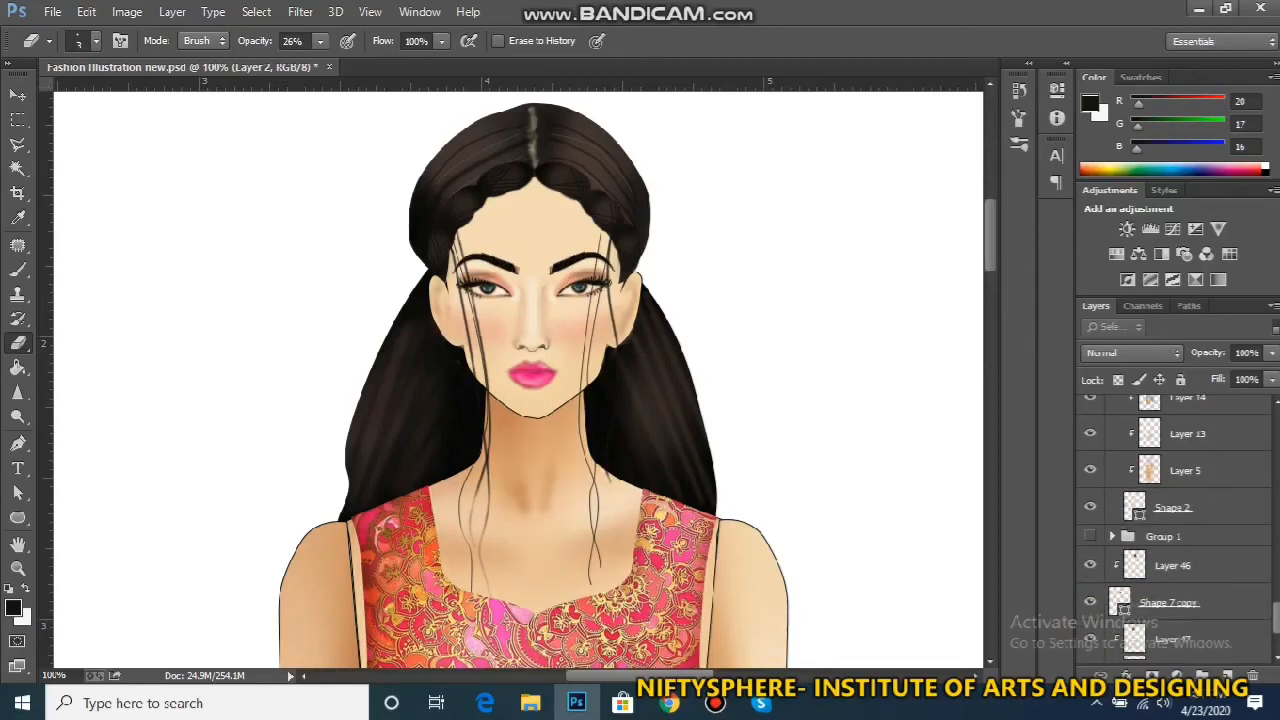
scroll(1178, 530, up, 4)
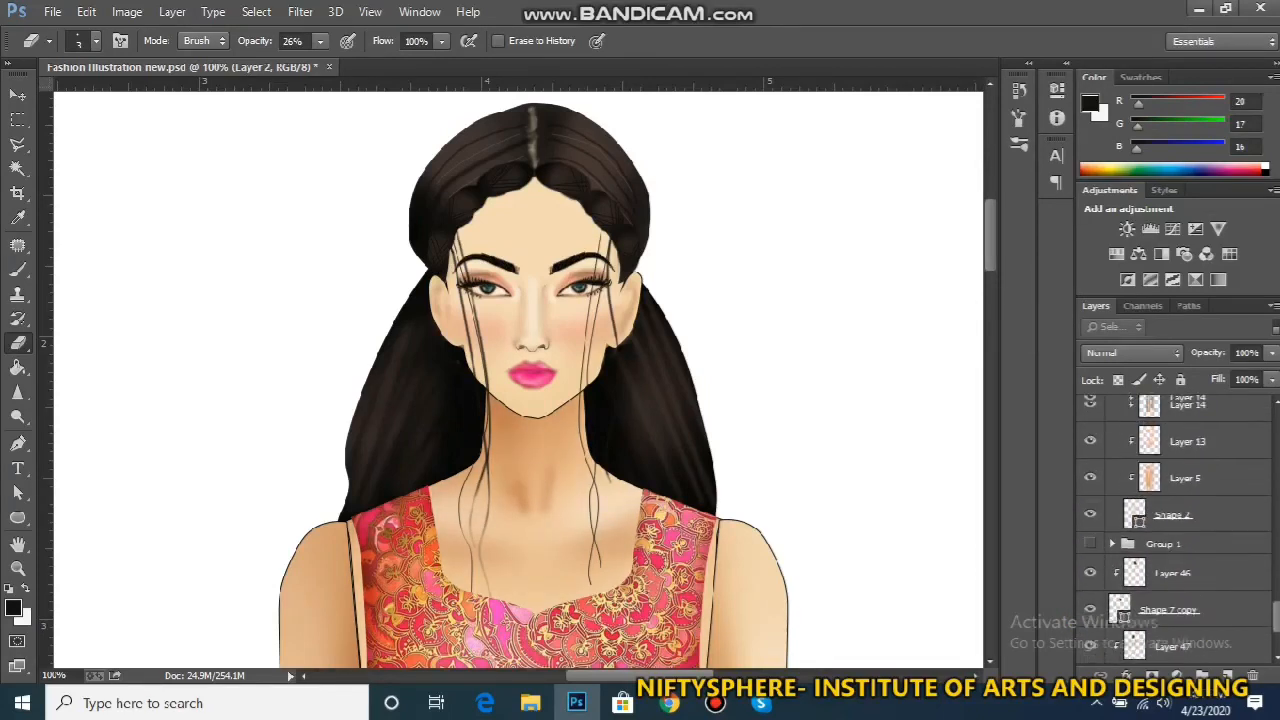
click(1092, 546)
click(1092, 546)
Toggle the visibility of Shape 3, Shape 3 copy and Shape 1 to identify which body part each one holds
mouse_move(1277, 613)
mouse_down()
mouse_move(1278, 624)
mouse_move(1277, 597)
mouse_up()
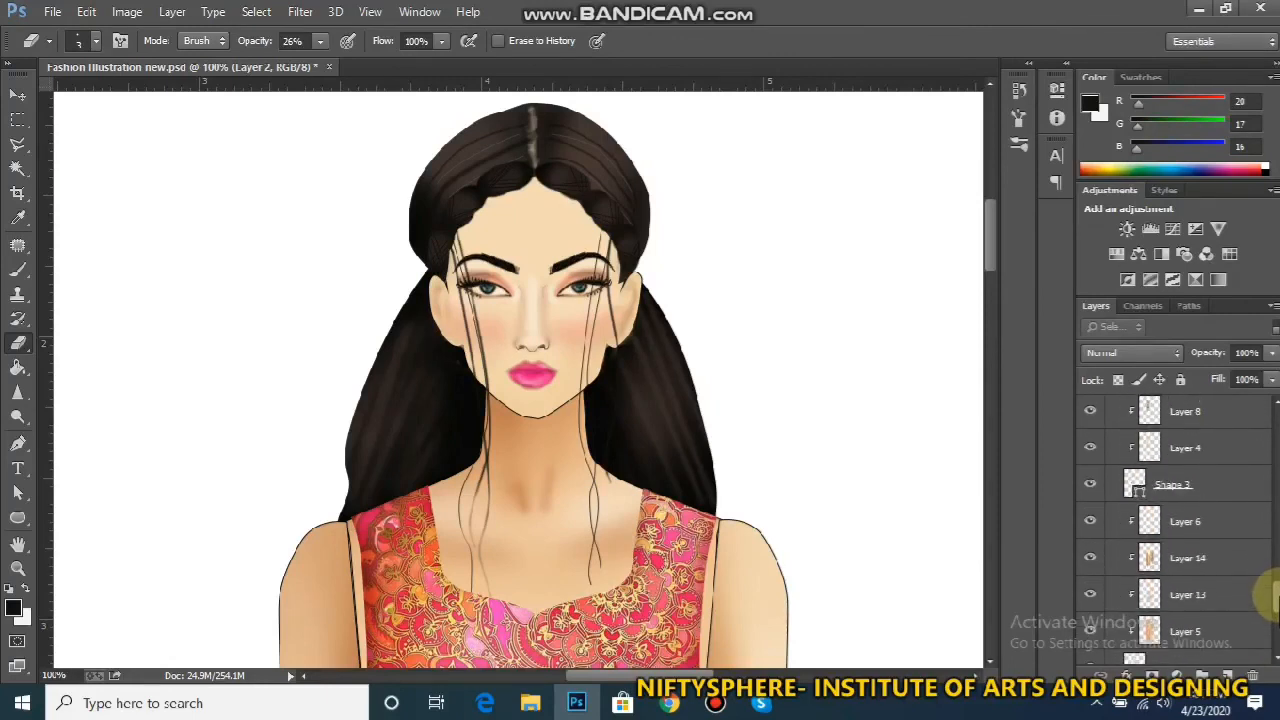
click(1090, 485)
click(1090, 485)
drag(1275, 585, 1273, 567)
click(1090, 521)
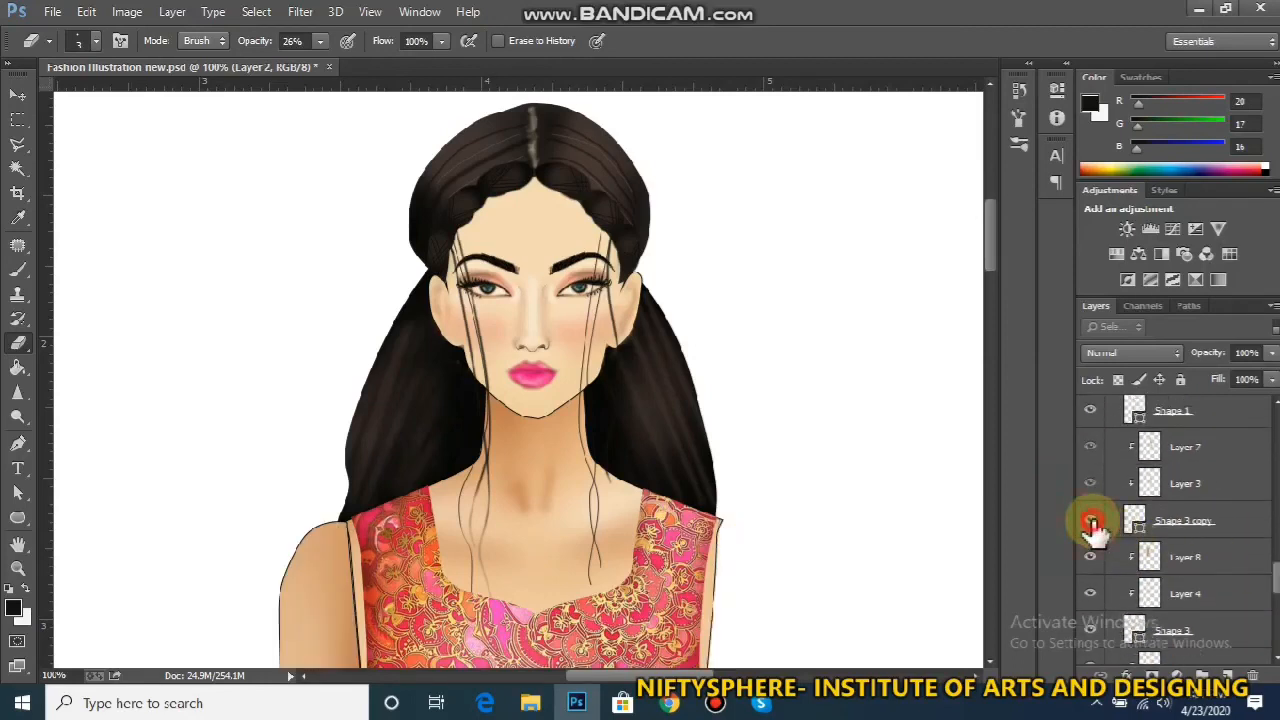
click(1091, 522)
scroll(1249, 520, up, 3)
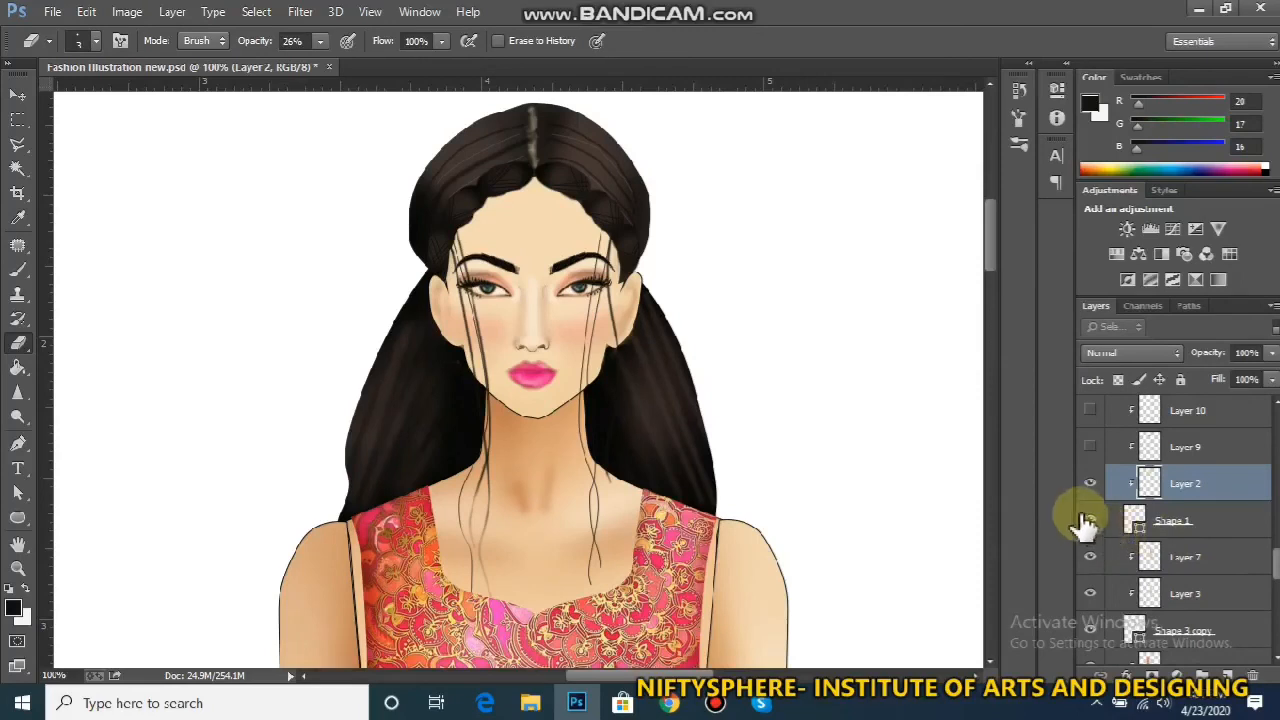
click(1089, 520)
click(1089, 520)
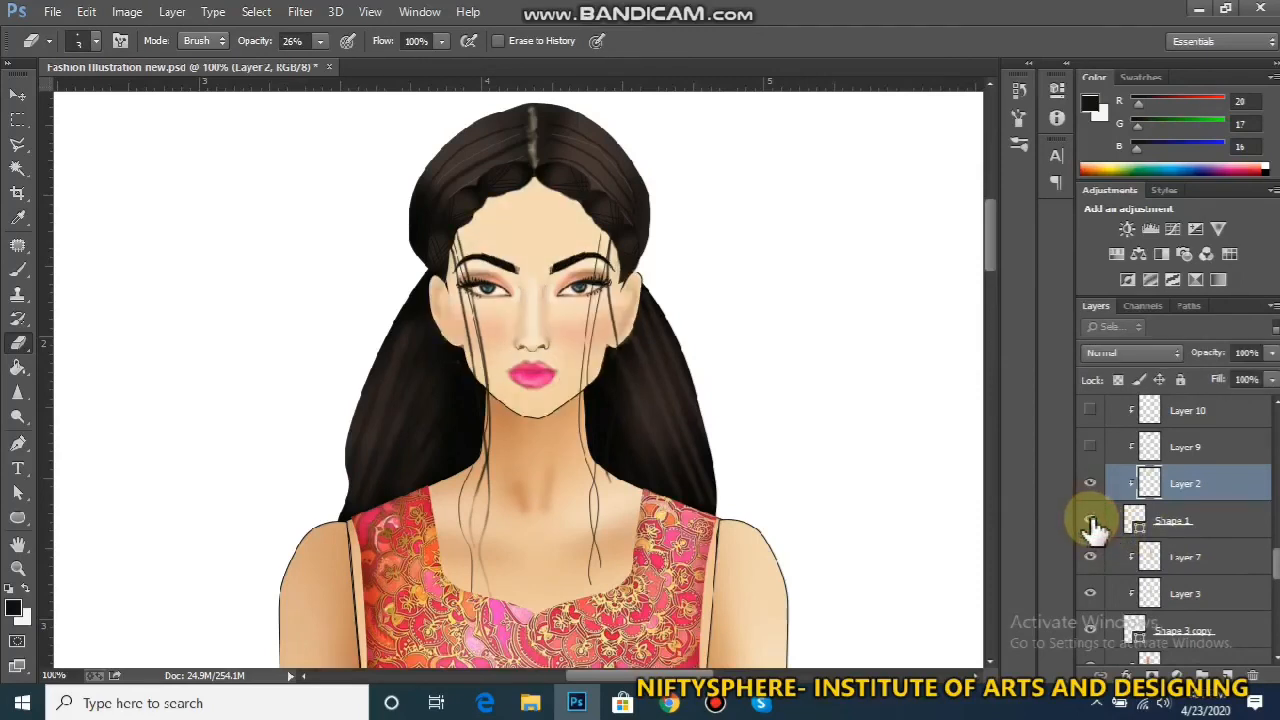
Add a new clipped layer directly above Shape 1 in Group 1 copy
click(1224, 525)
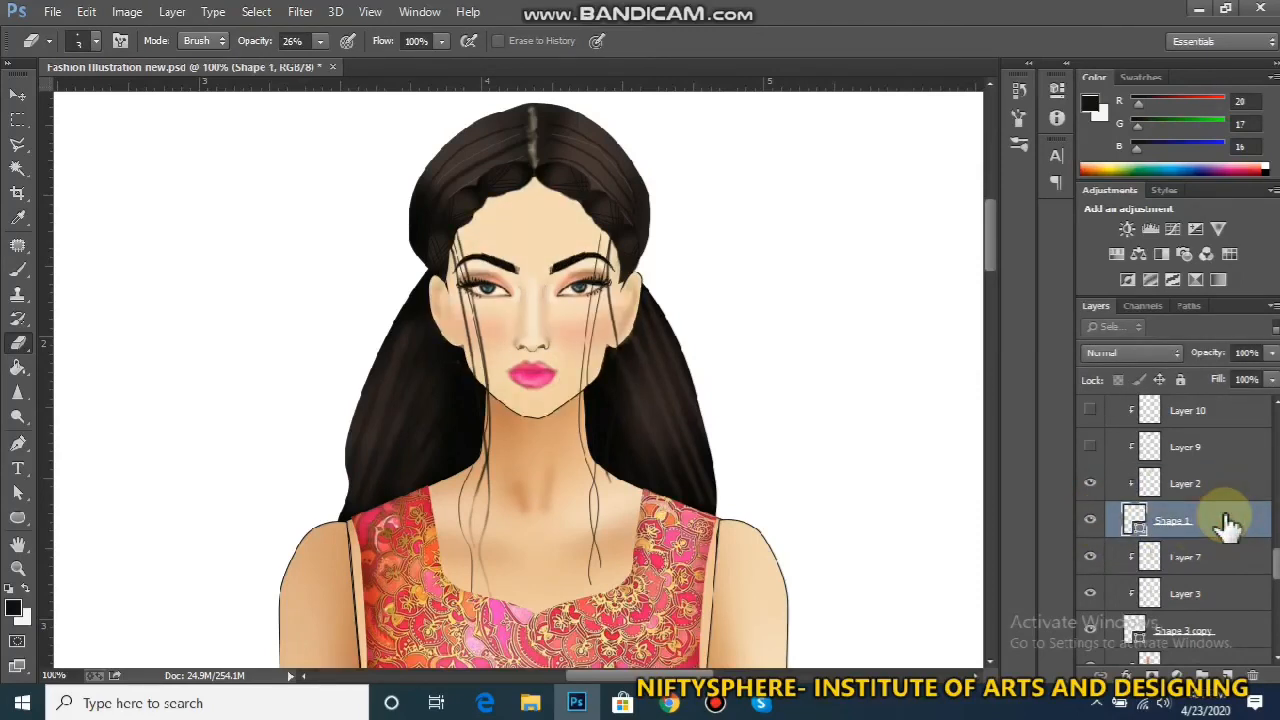
key(ctrl+shift+n)
key(Return)
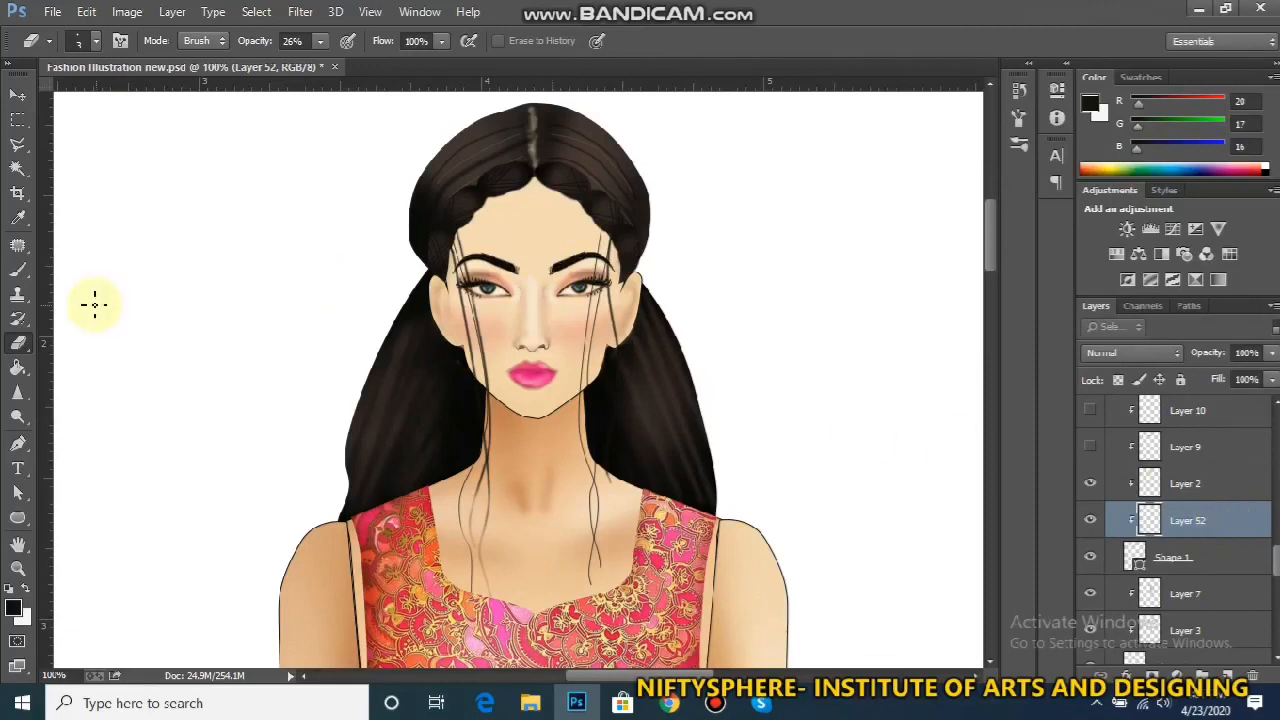
Set up the Brush with a skin tone sampled from the chest, a 70 px tip and 100% opacity
click(18, 269)
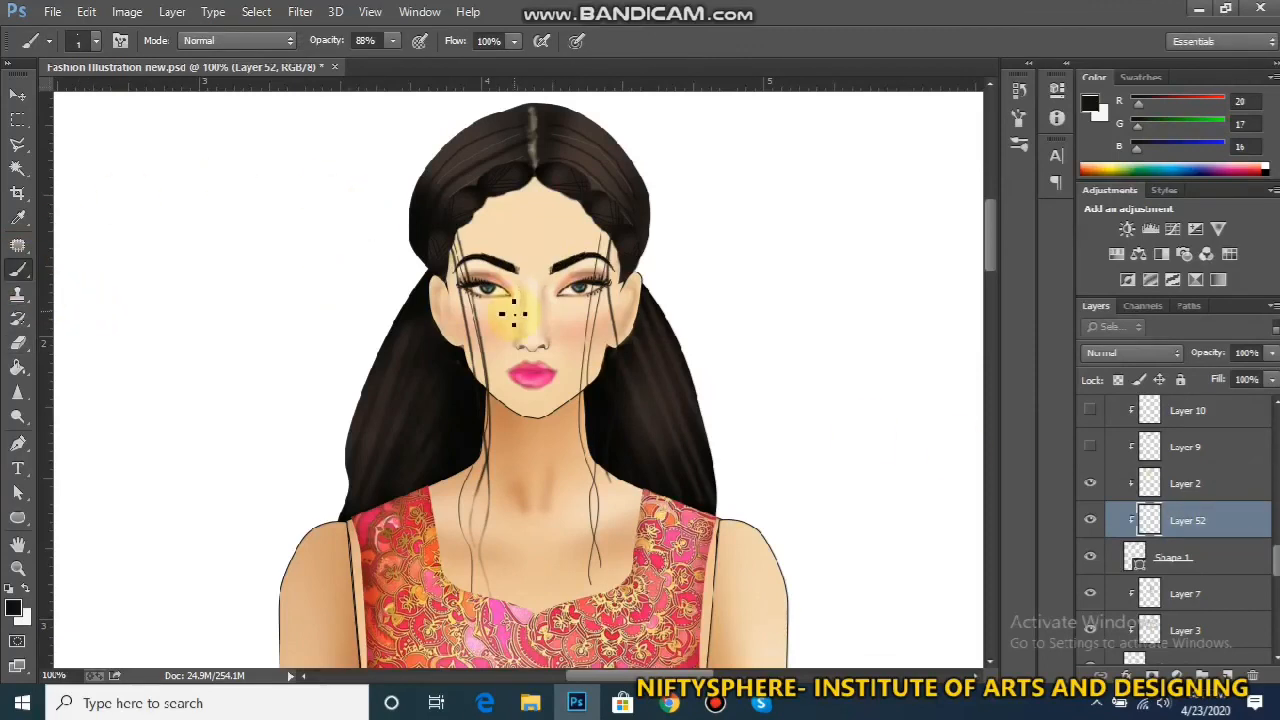
drag(516, 352, 506, 520)
alt+click(504, 555)
key(])
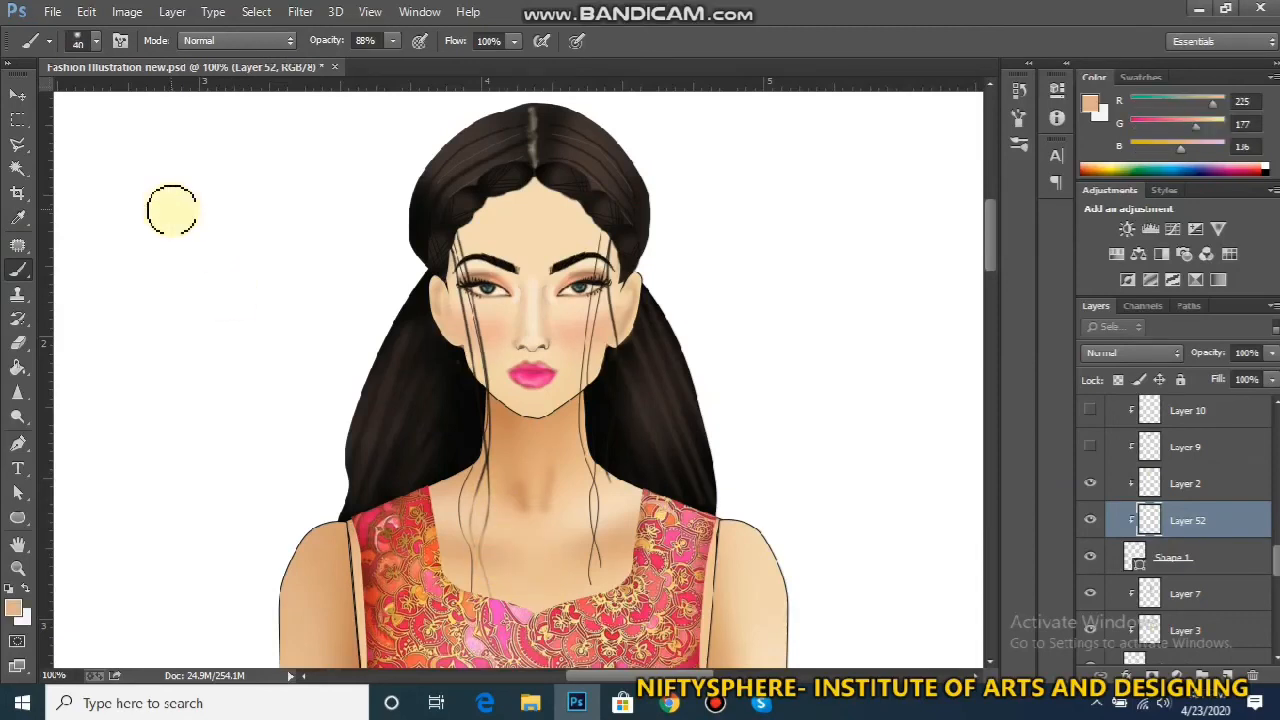
mouse_move(436, 248)
mouse_down()
mouse_move(482, 170)
mouse_move(452, 204)
mouse_up()
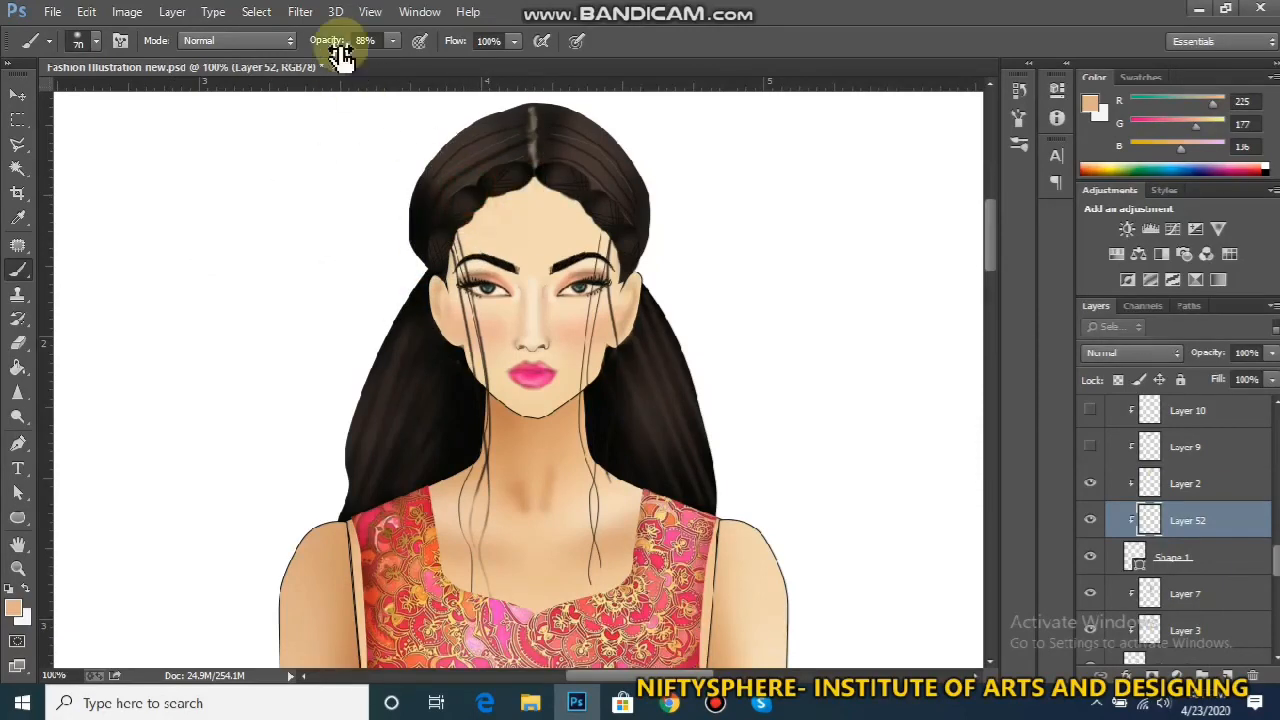
click(393, 40)
drag(396, 62, 409, 62)
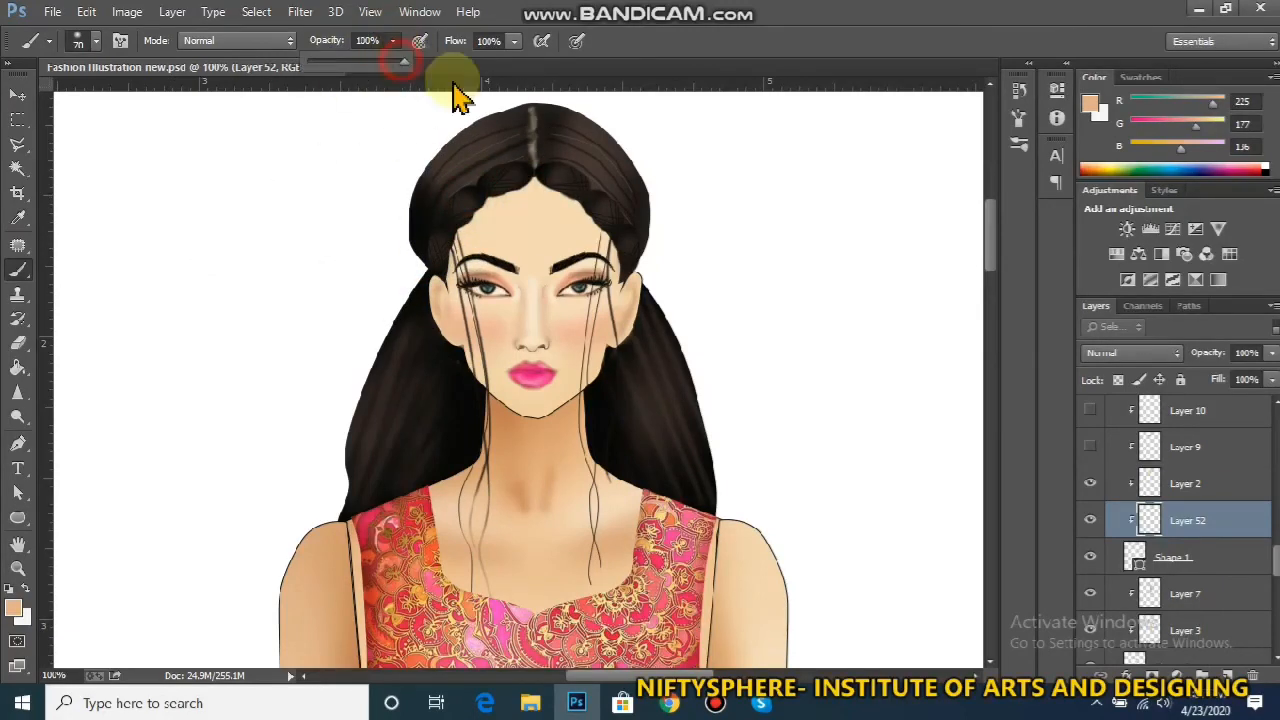
Brush the sampled skin tone along the forehead's hairline and down the left temple on the new layer
click(512, 170)
drag(468, 200, 428, 243)
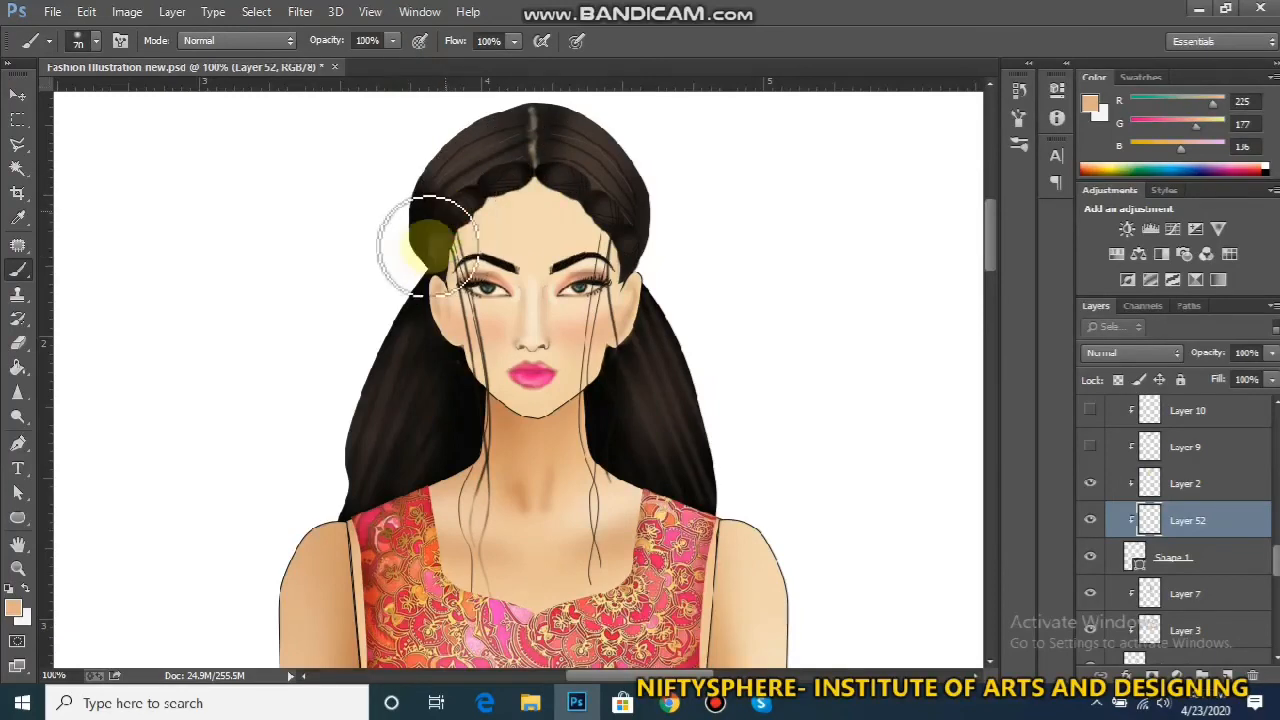
click(547, 218)
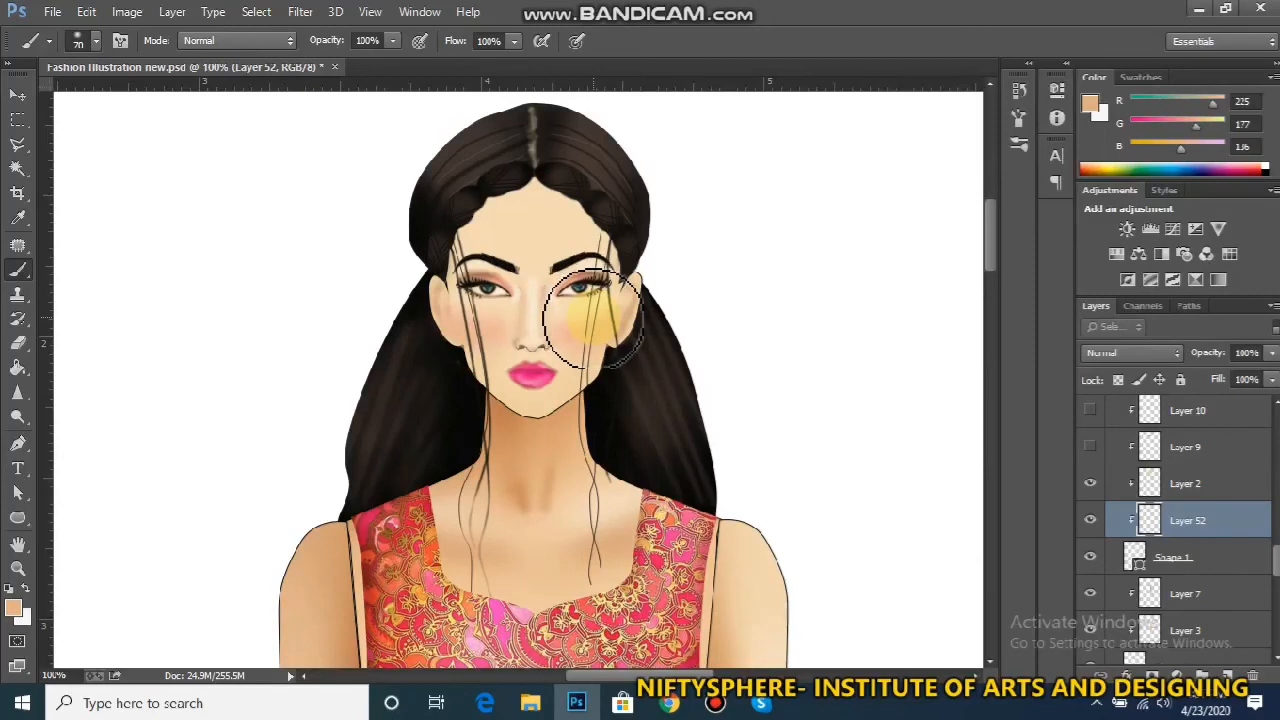
Sample the darker tan just under the chin and brush it along the forehead beneath the hairline
alt+click(537, 433)
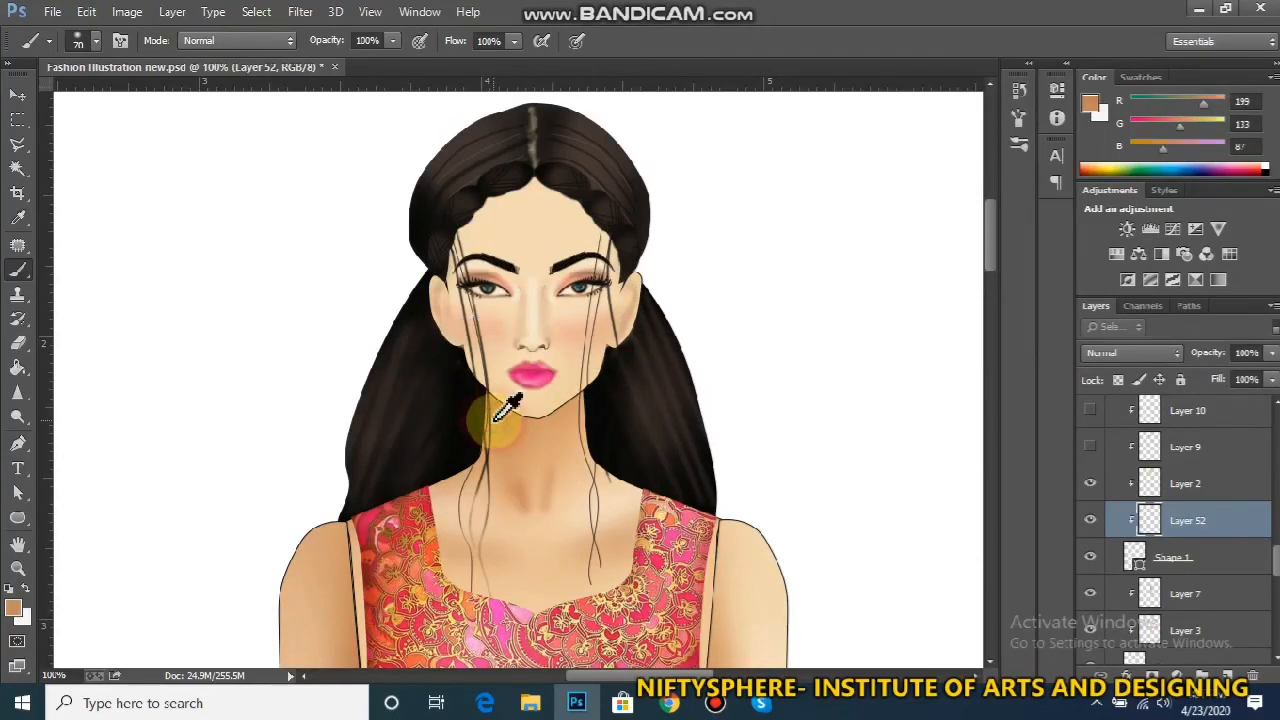
click(560, 177)
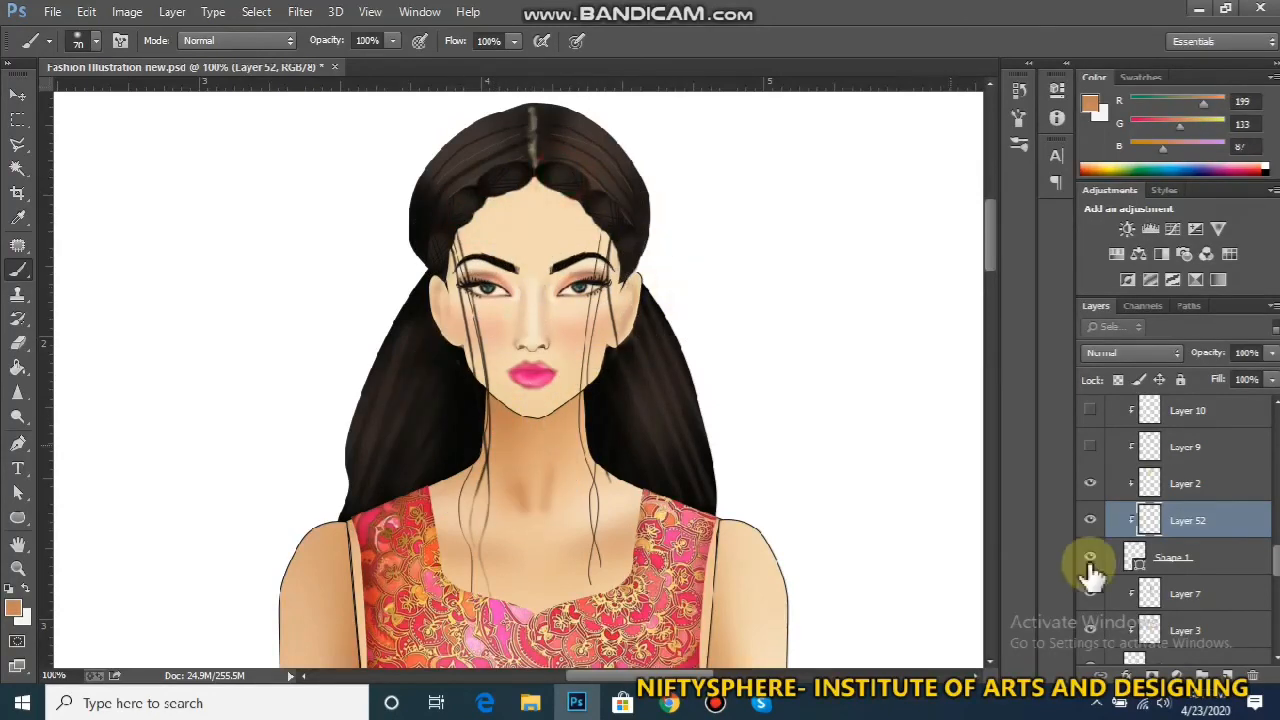
drag(1268, 568, 1270, 510)
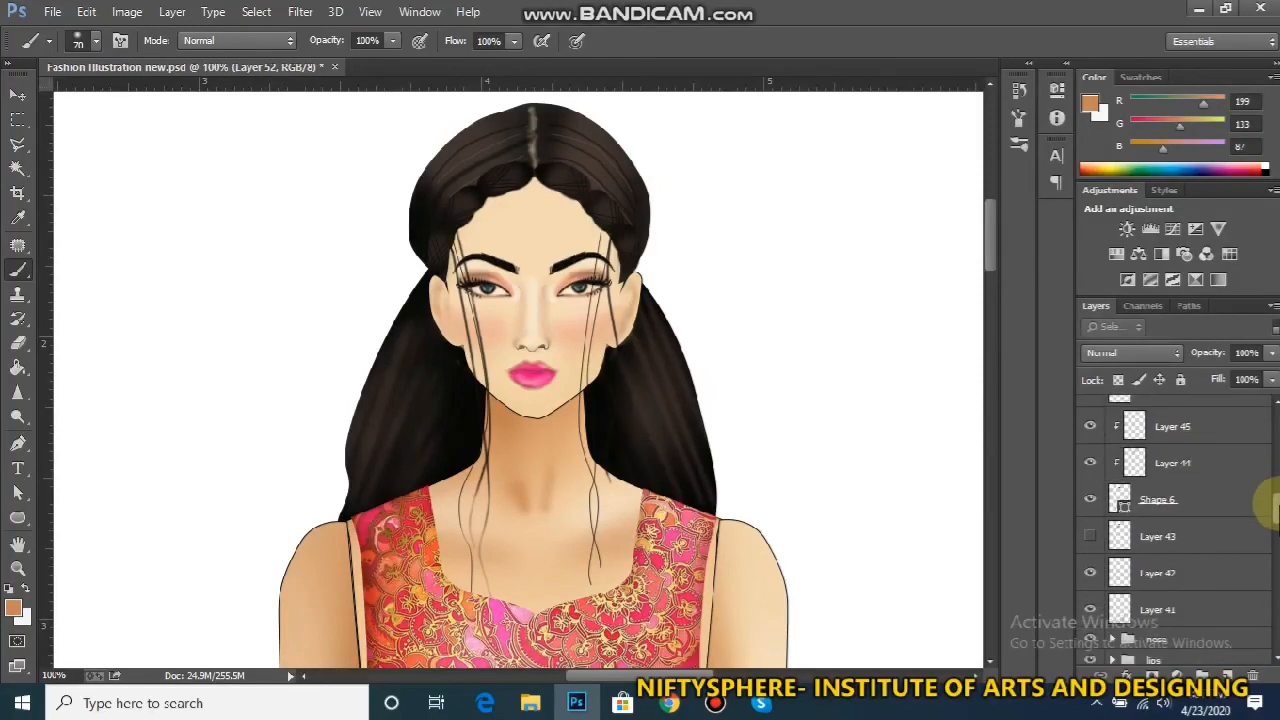
scroll(1268, 510, down, 2)
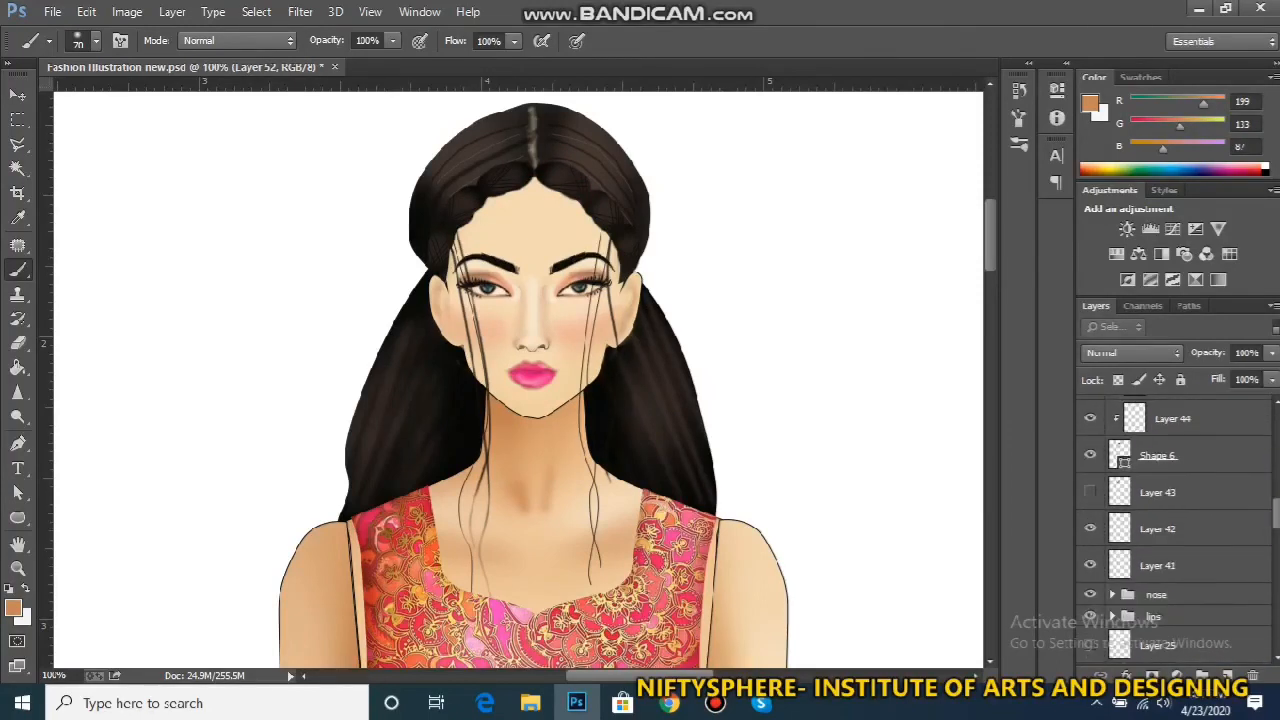
click(592, 213)
mouse_move(592, 213)
mouse_down()
mouse_move(539, 180)
mouse_move(486, 186)
mouse_up()
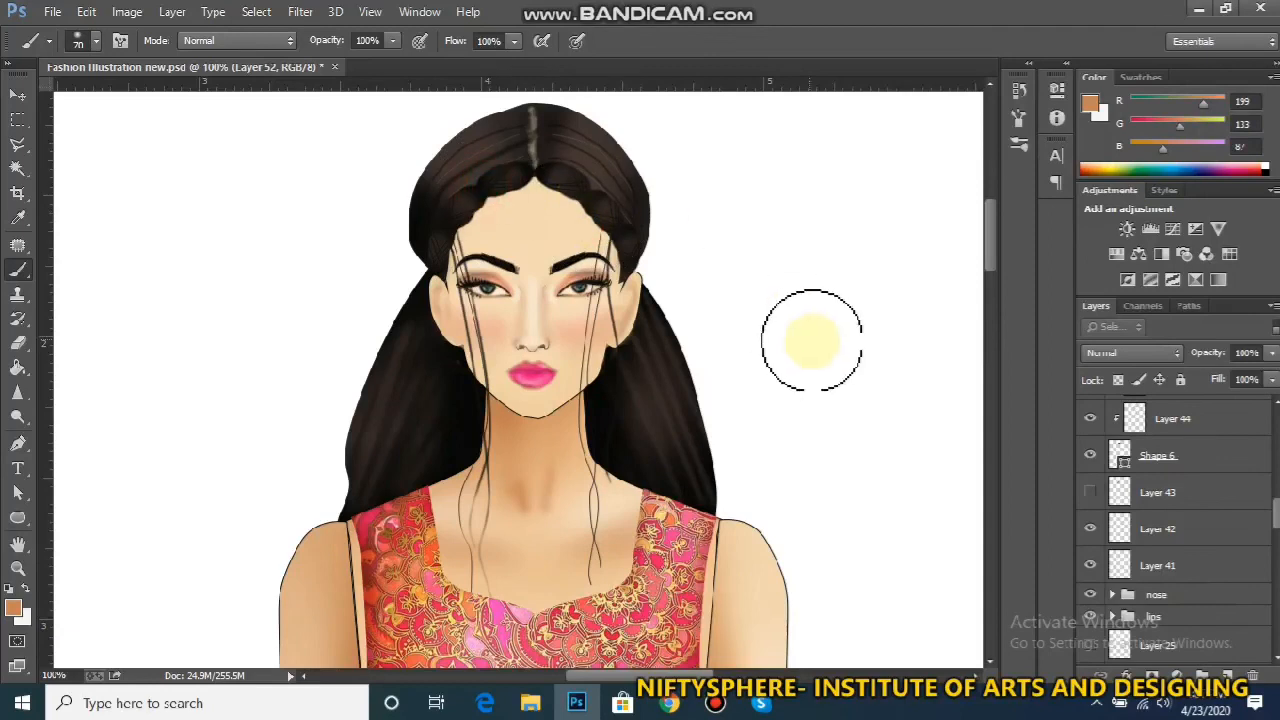
Move the tan-painted Layer 52 out of Group 1 copy to just above Layer 41 and delete it
drag(1275, 511, 1275, 562)
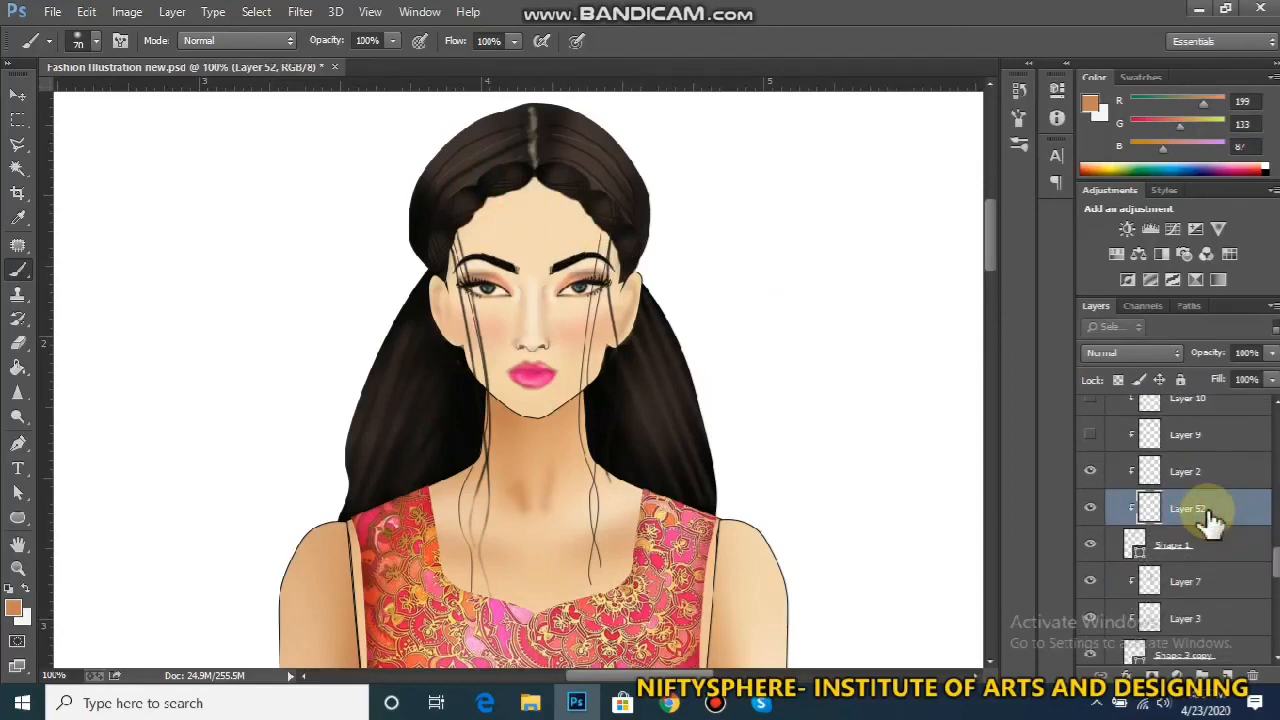
drag(1208, 515, 1197, 447)
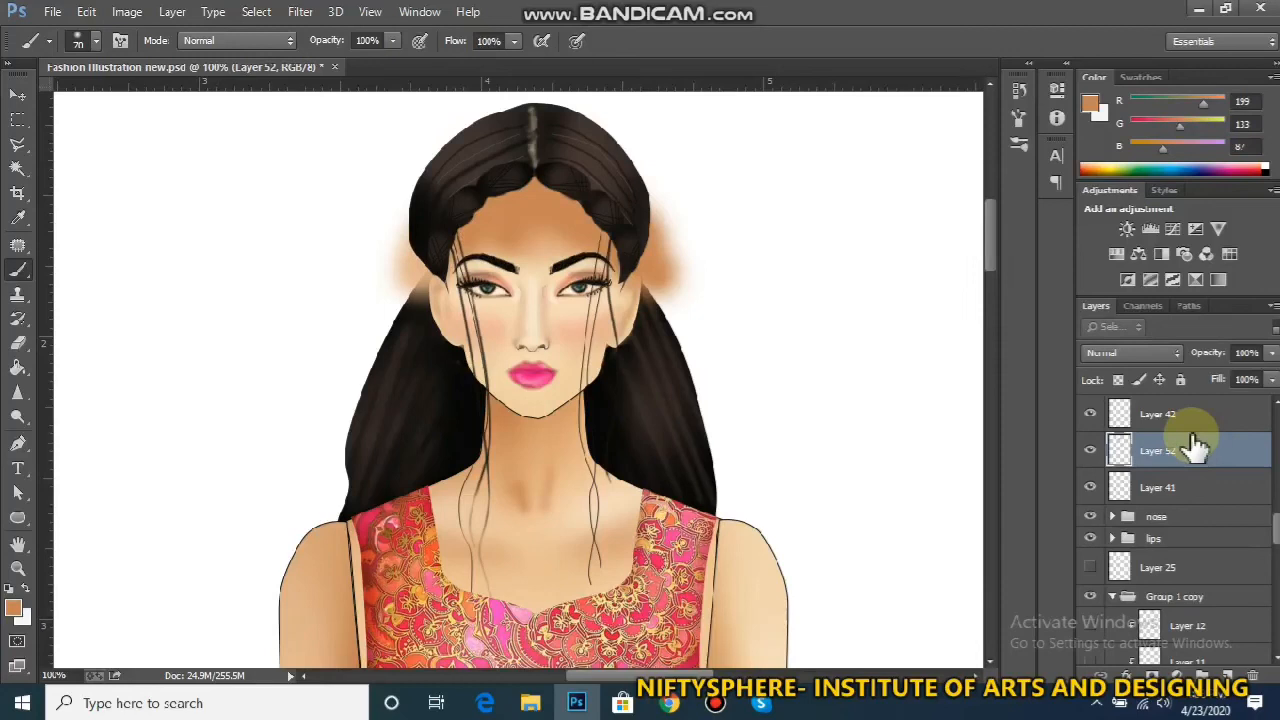
key(ctrl+e)
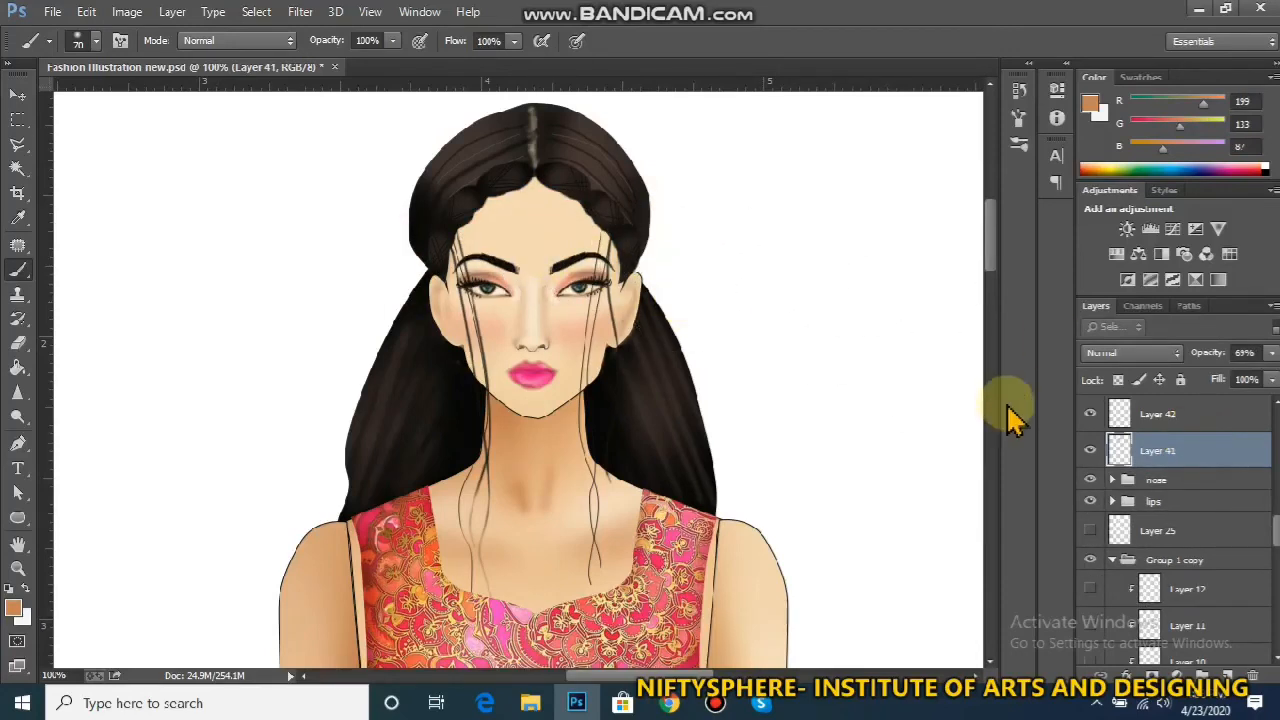
Brush a skin tone sampled from the chest beneath the hairline on Layer 41 and erase the spill beside the hair
alt+click(505, 547)
mouse_move(480, 218)
mouse_down()
mouse_move(446, 255)
mouse_move(518, 154)
mouse_move(509, 178)
mouse_move(579, 196)
mouse_move(622, 240)
mouse_move(635, 279)
mouse_move(574, 184)
mouse_move(614, 231)
mouse_move(596, 205)
mouse_move(507, 177)
mouse_move(460, 210)
mouse_move(520, 242)
mouse_up()
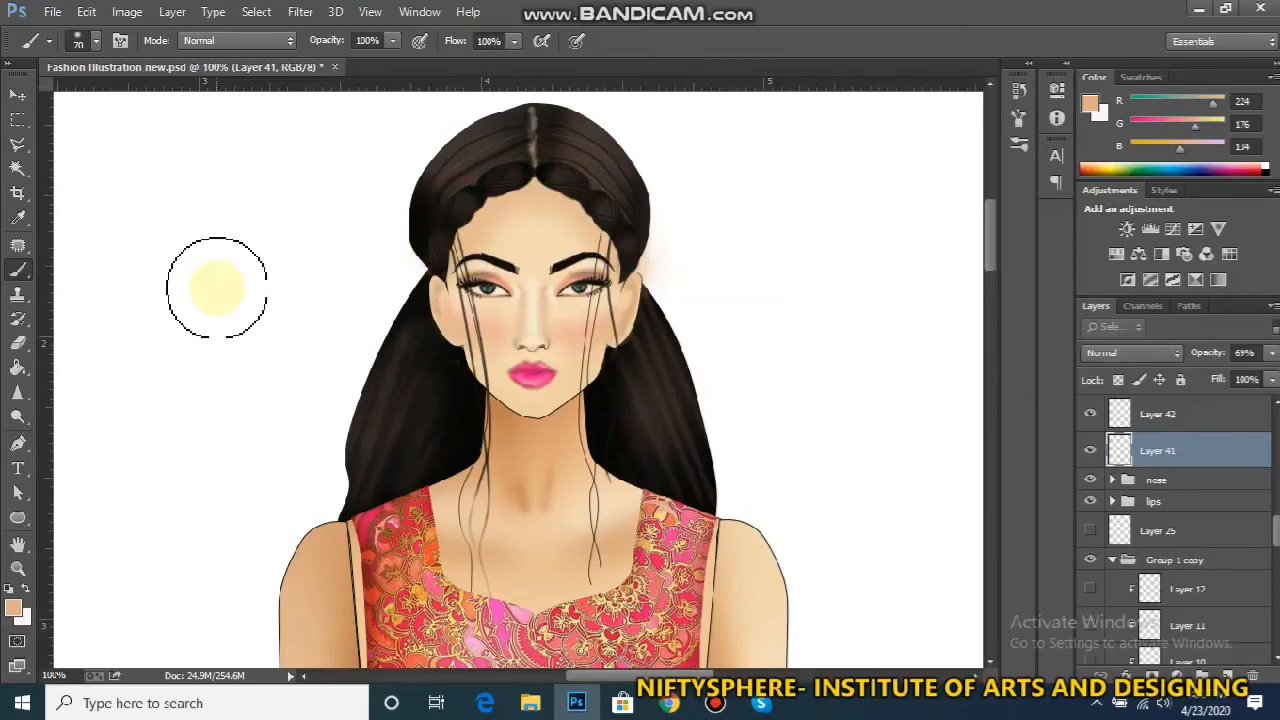
click(24, 343)
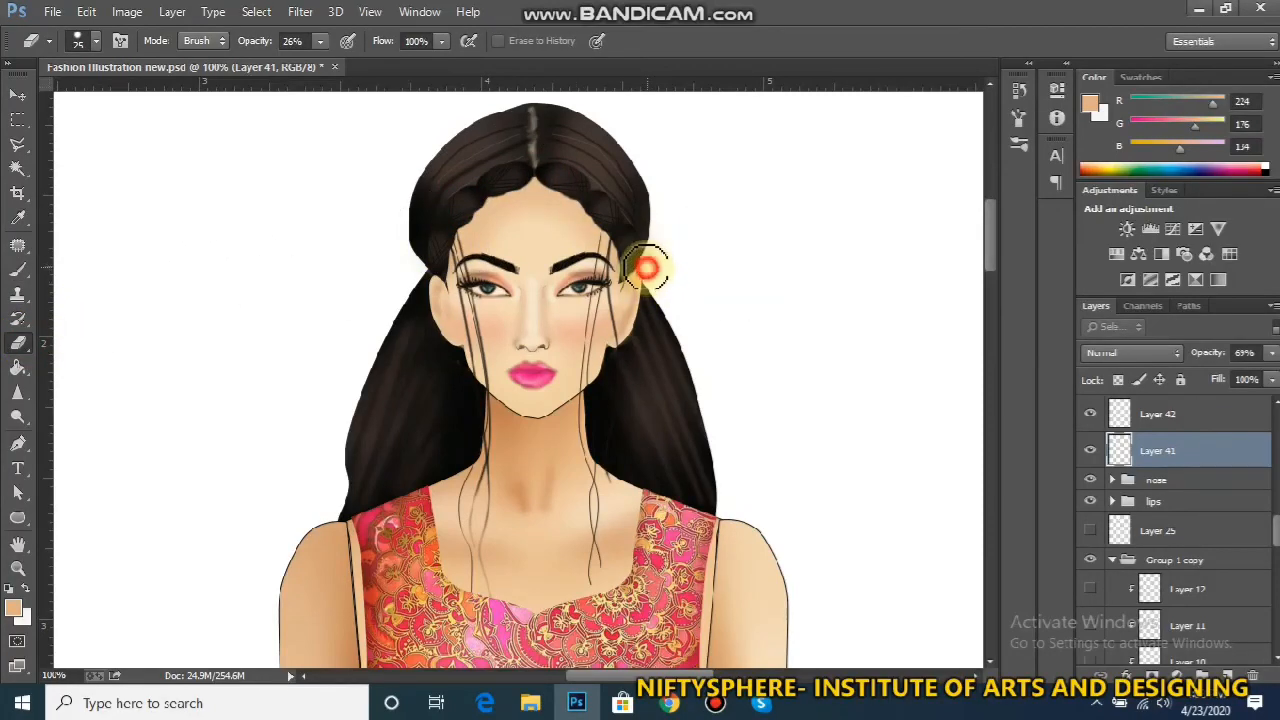
mouse_move(649, 262)
mouse_down()
mouse_move(651, 297)
mouse_move(680, 335)
mouse_up()
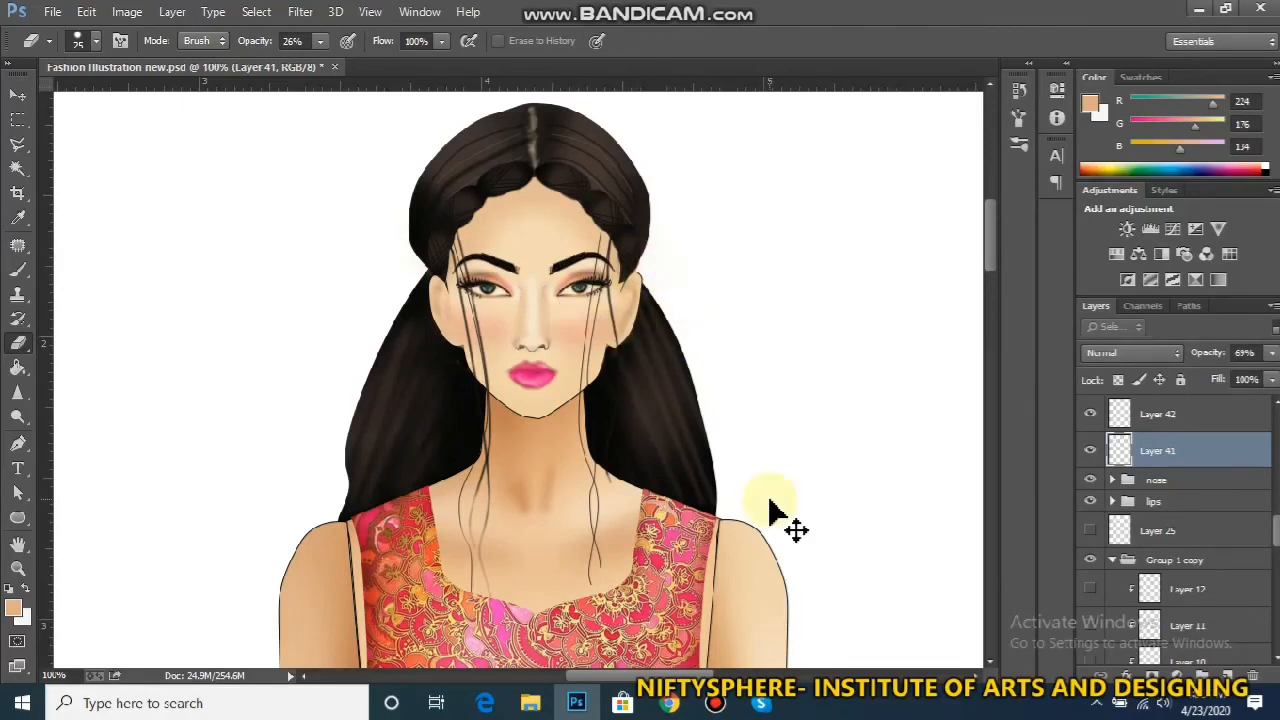
Add a new clipped layer directly above Shape 1 in Group 1 copy and try the Eraser on it beside the jaw
key(ctrl+minus)
key(ctrl+minus)
key(ctrl+minus)
key(ctrl+minus)
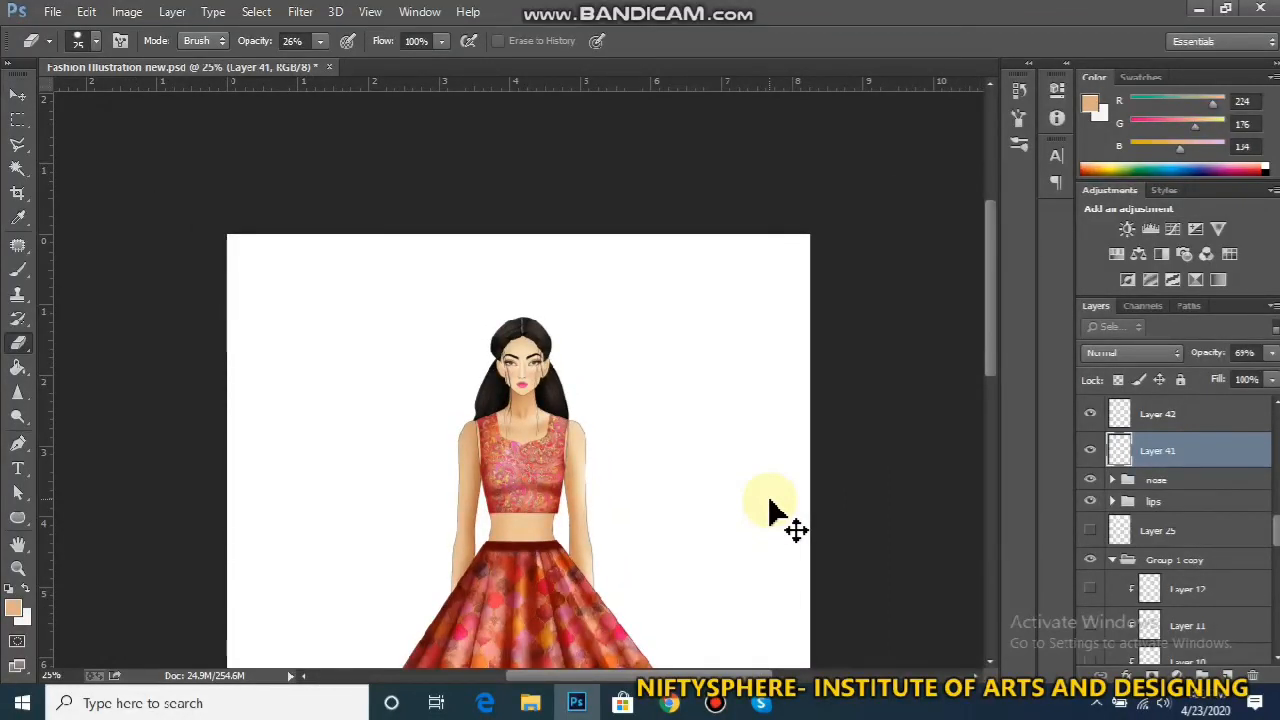
key(ctrl+plus)
key(ctrl+plus)
key(ctrl+plus)
key(ctrl+plus)
key(ctrl+plus)
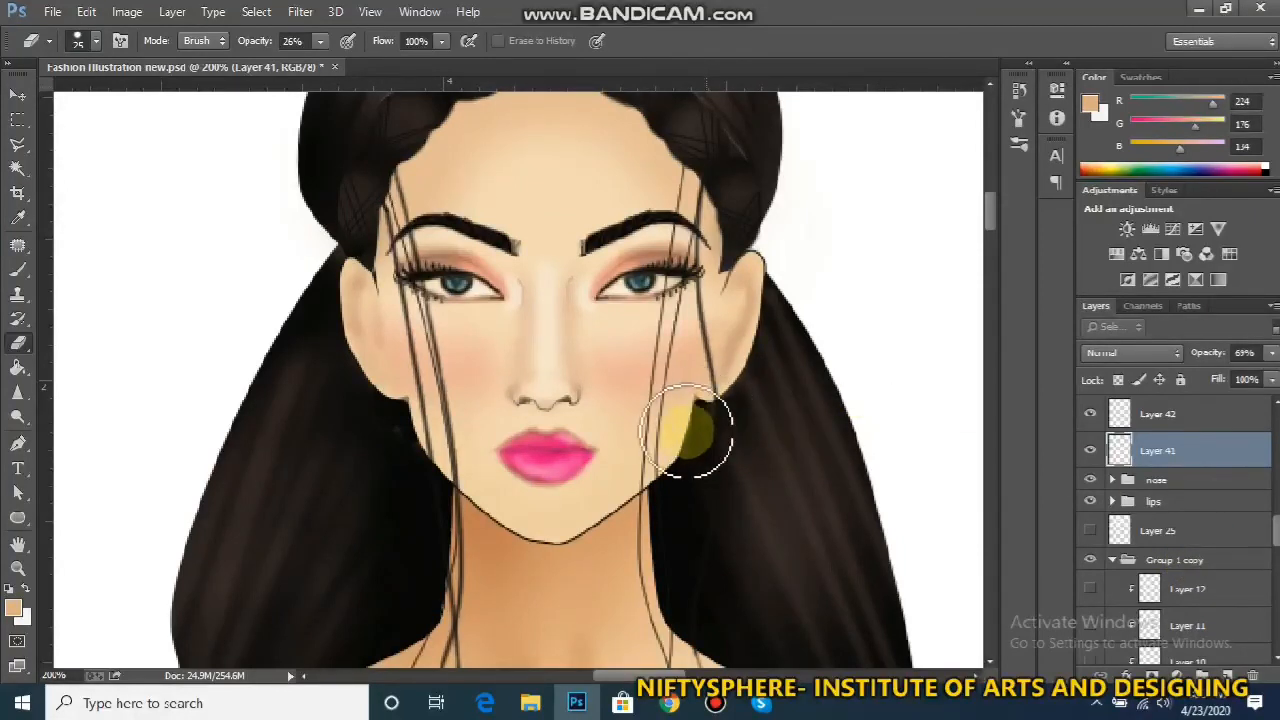
drag(1275, 528, 1276, 557)
click(1222, 537)
key(ctrl+shift+n)
key(Return)
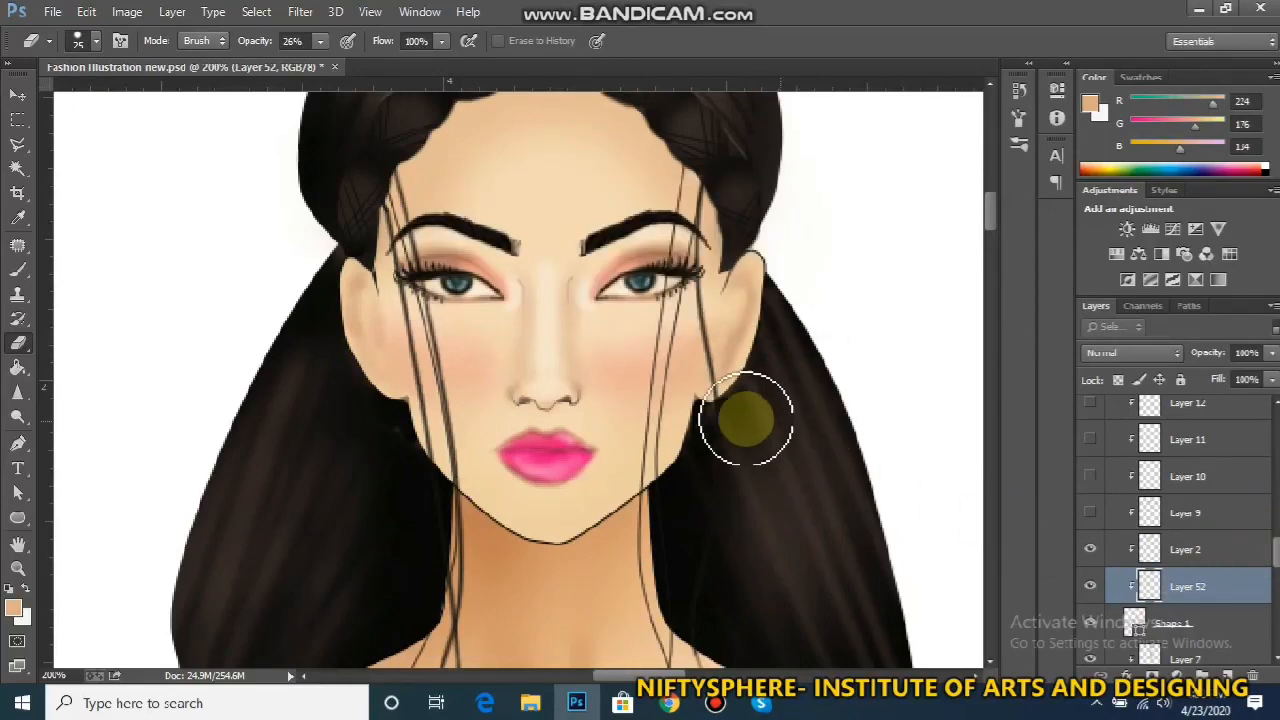
mouse_move(741, 416)
mouse_down()
mouse_move(751, 345)
mouse_move(682, 424)
mouse_move(698, 392)
mouse_up()
Select Layer 2 in Group 1 copy and lightly erase its shading along the right jaw to the chin at 26% opacity
click(1165, 553)
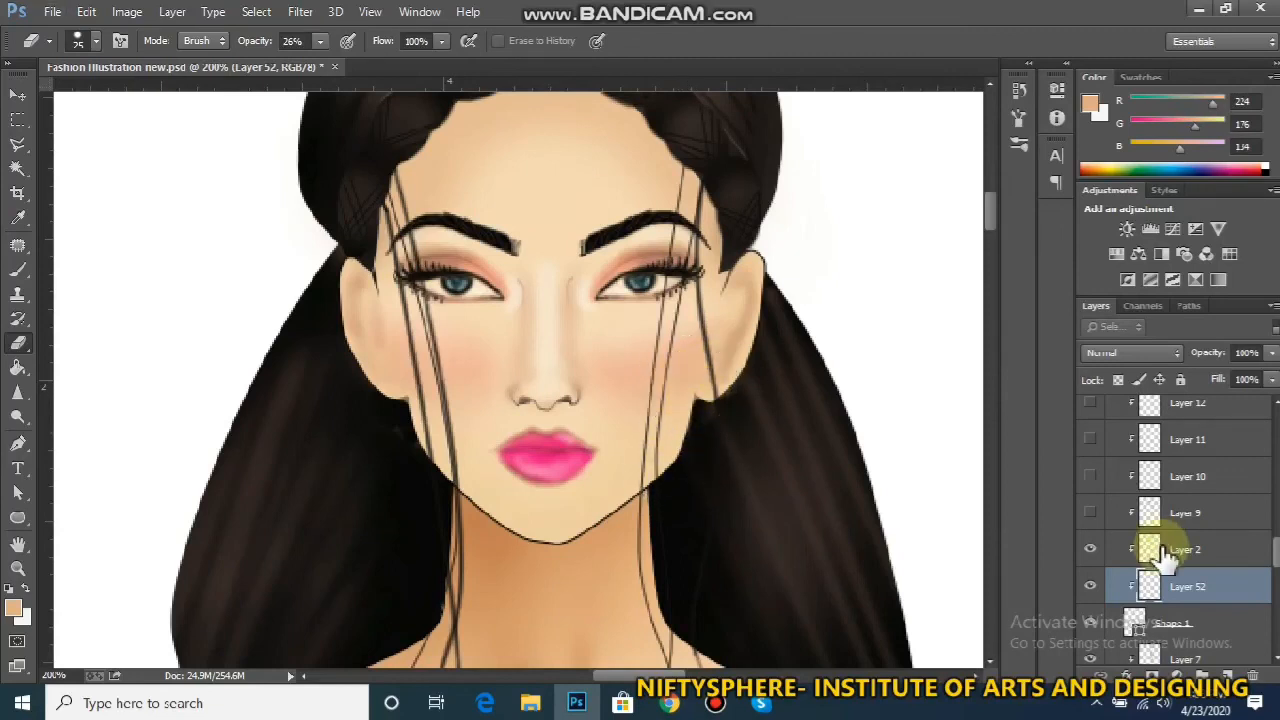
scroll(1170, 560, up, 3)
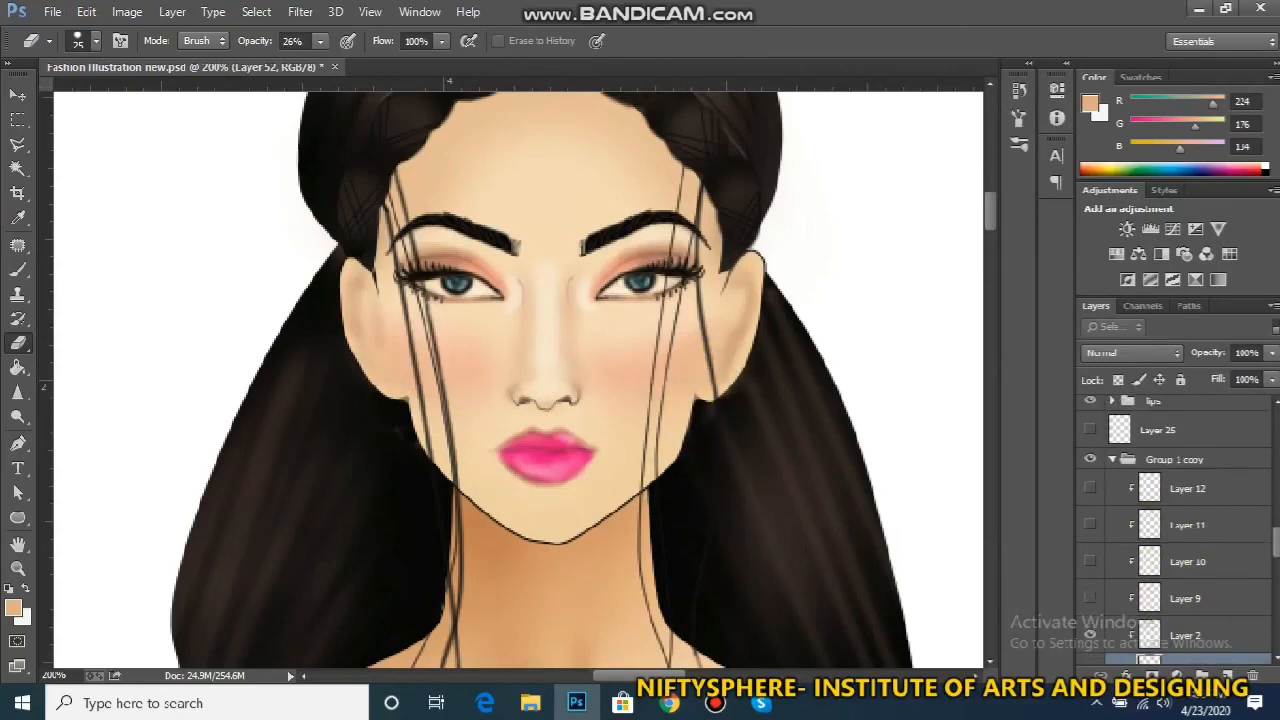
click(1116, 470)
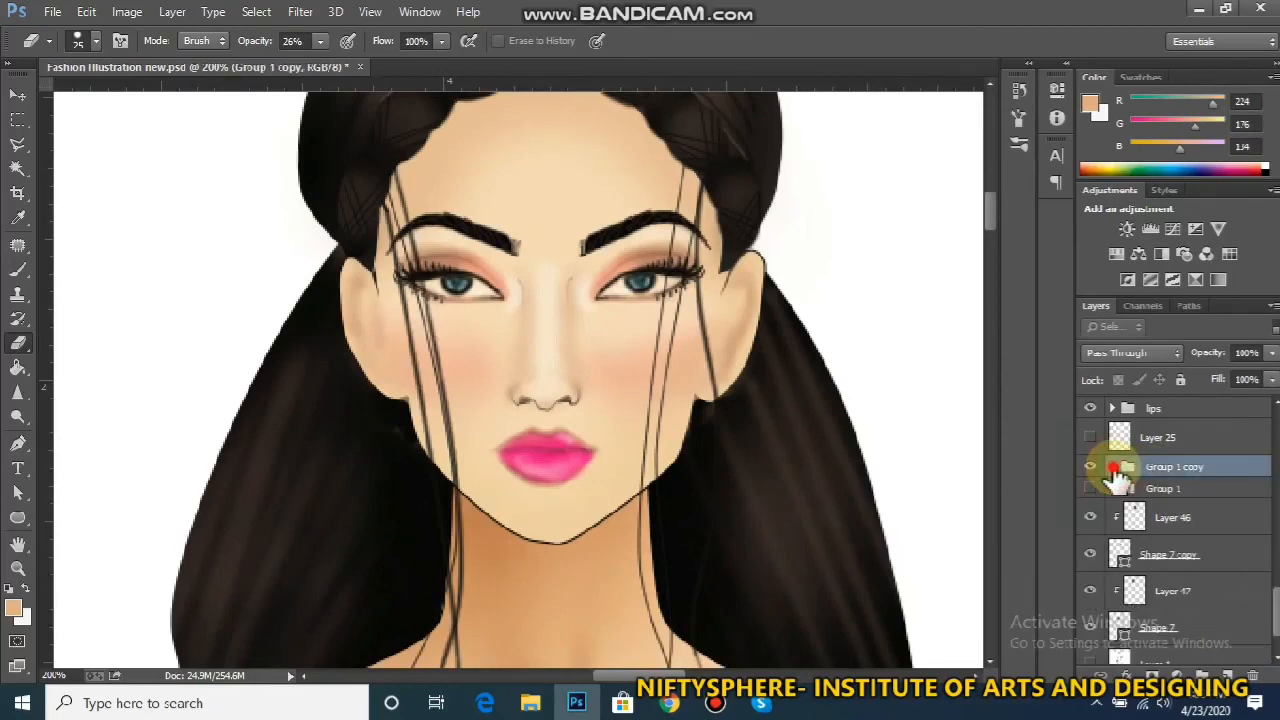
click(1113, 467)
scroll(1228, 552, down, 2)
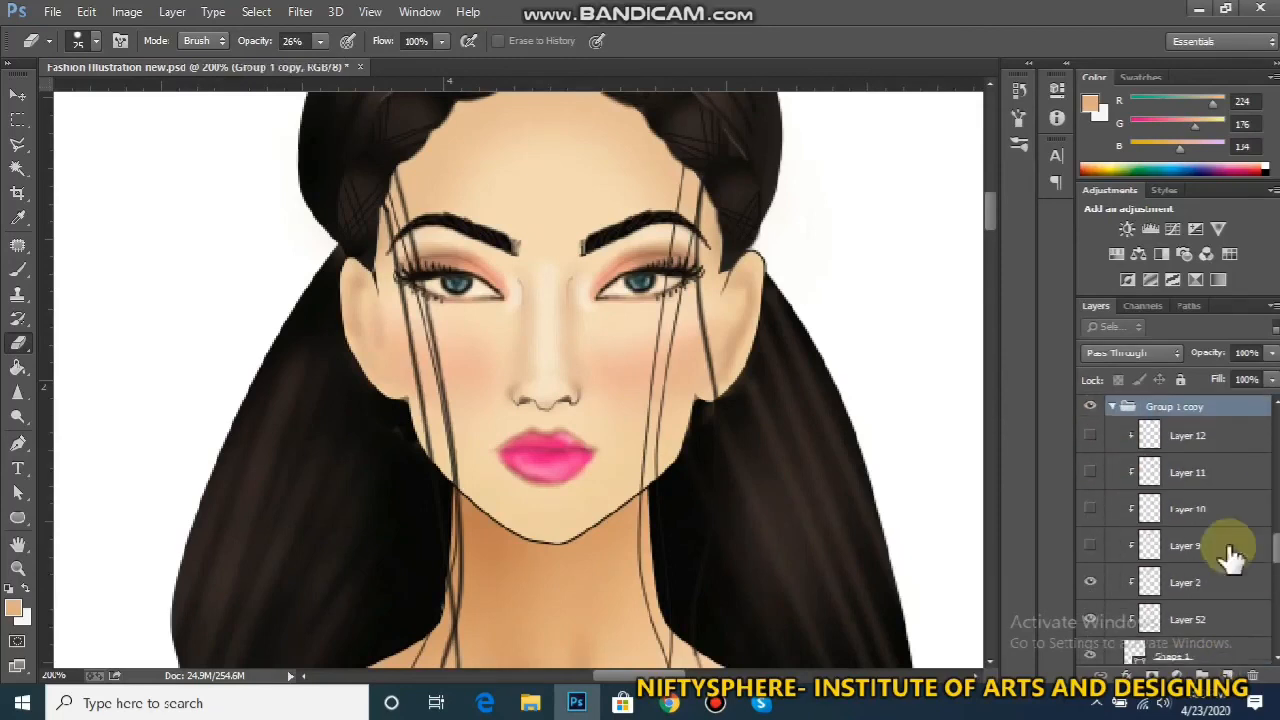
click(1090, 547)
click(1090, 582)
click(1178, 588)
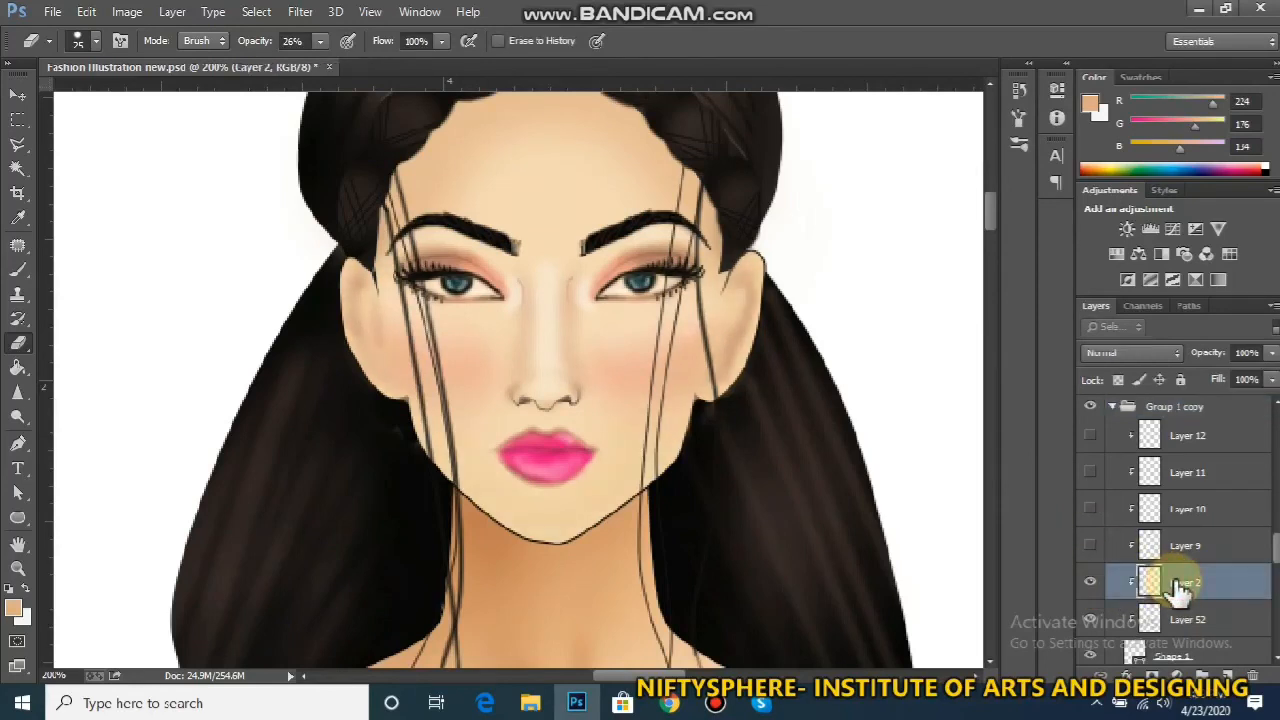
mouse_move(725, 462)
mouse_down()
mouse_move(698, 434)
mouse_move(668, 481)
mouse_move(683, 407)
mouse_move(657, 458)
mouse_move(571, 523)
mouse_up()
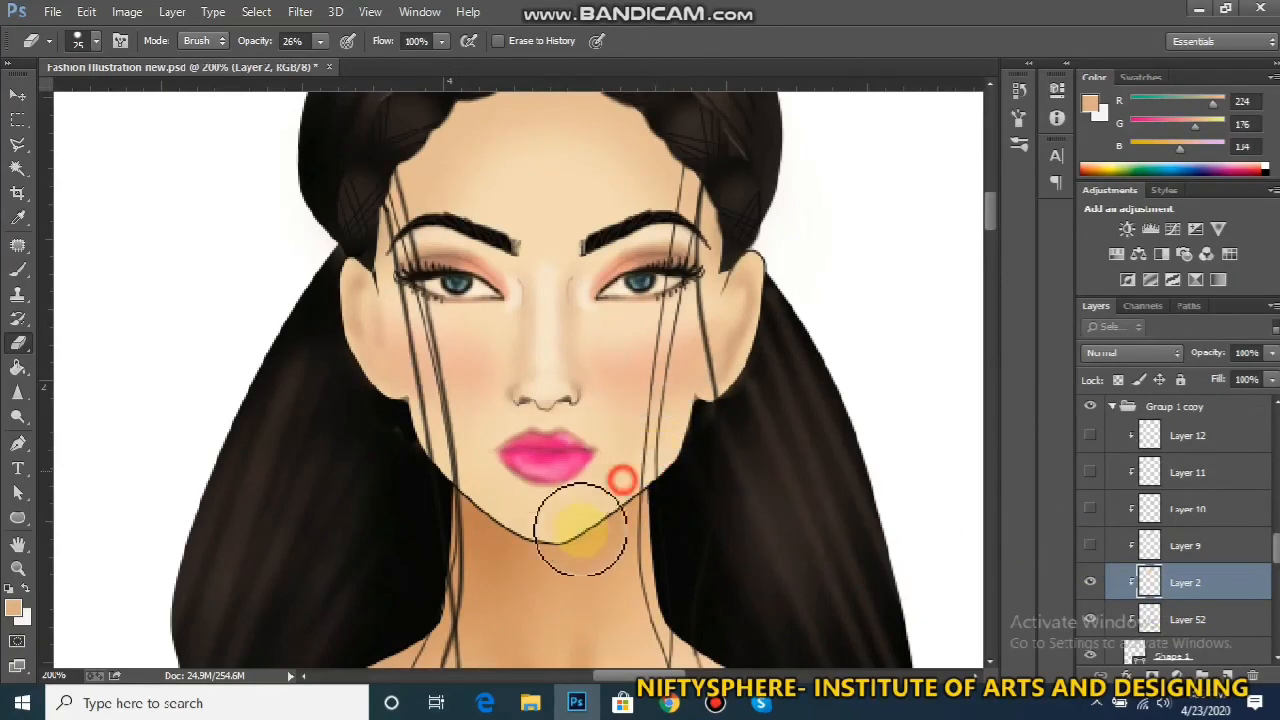
Add a new layer directly above Layer 43 and switch from the Eraser to the 70 px Brush
scroll(1262, 566, down, 5)
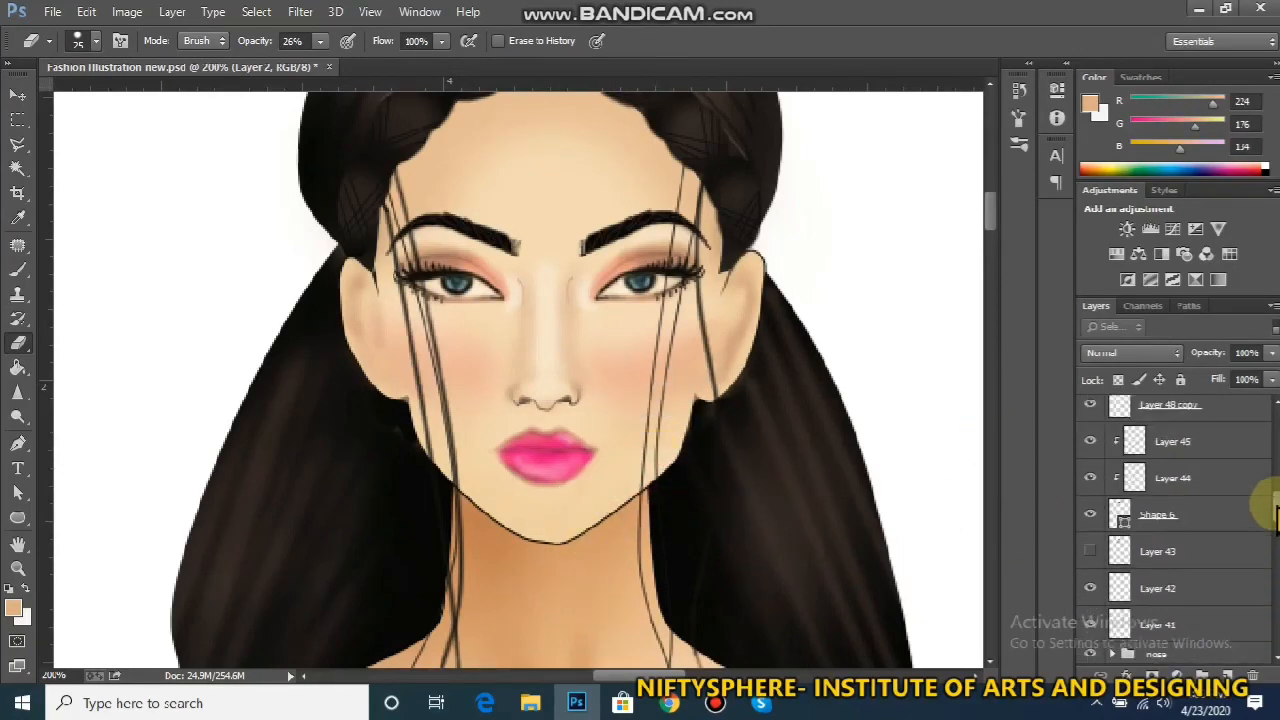
click(1178, 553)
key(ctrl+shift+n)
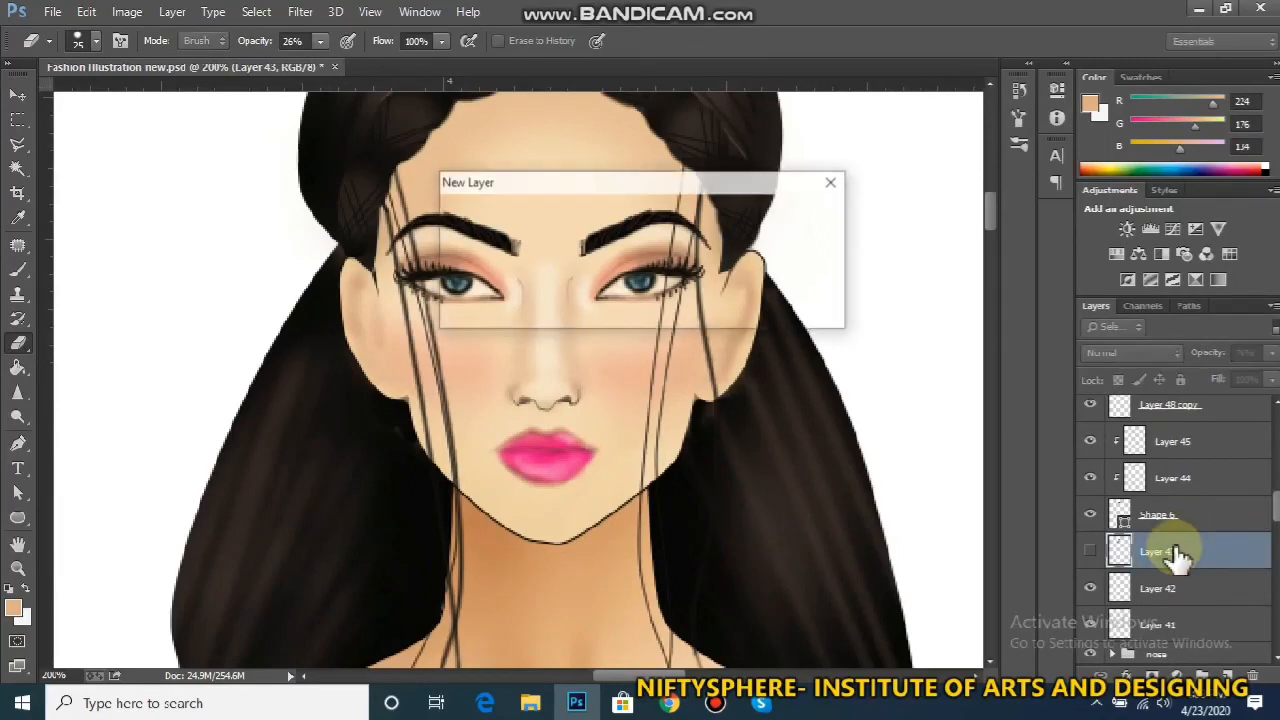
key(Return)
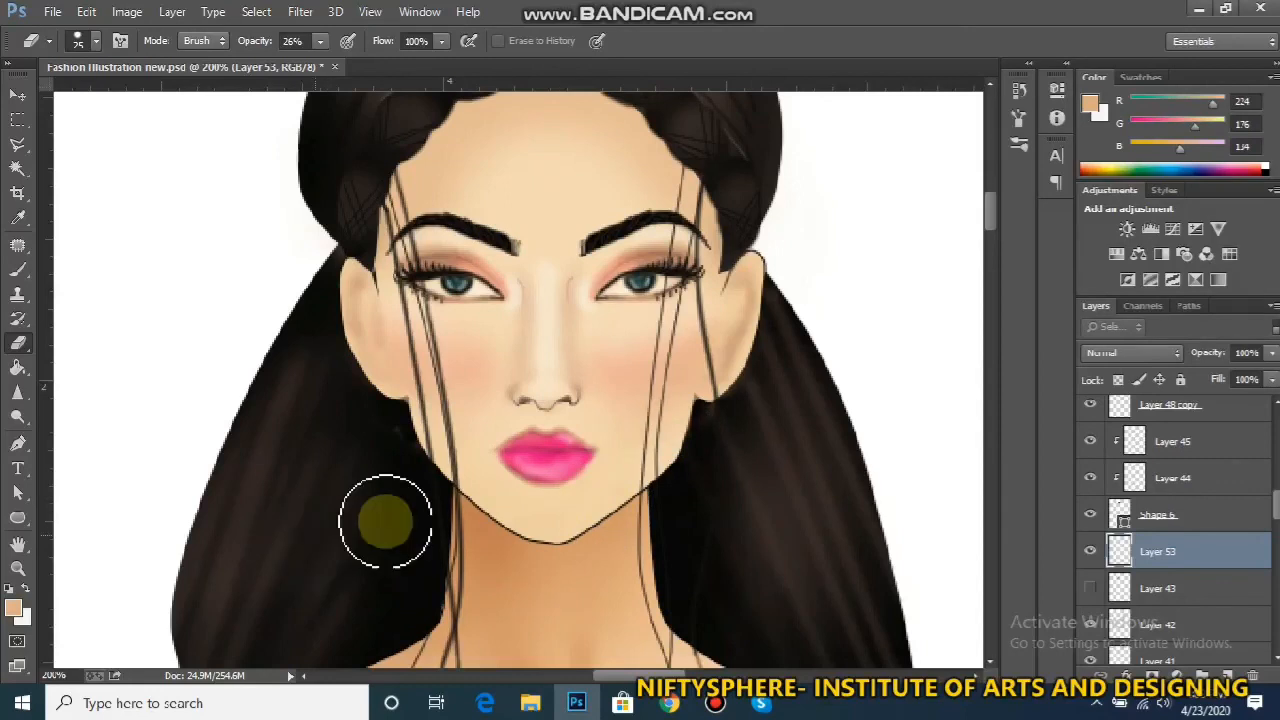
drag(607, 563, 618, 542)
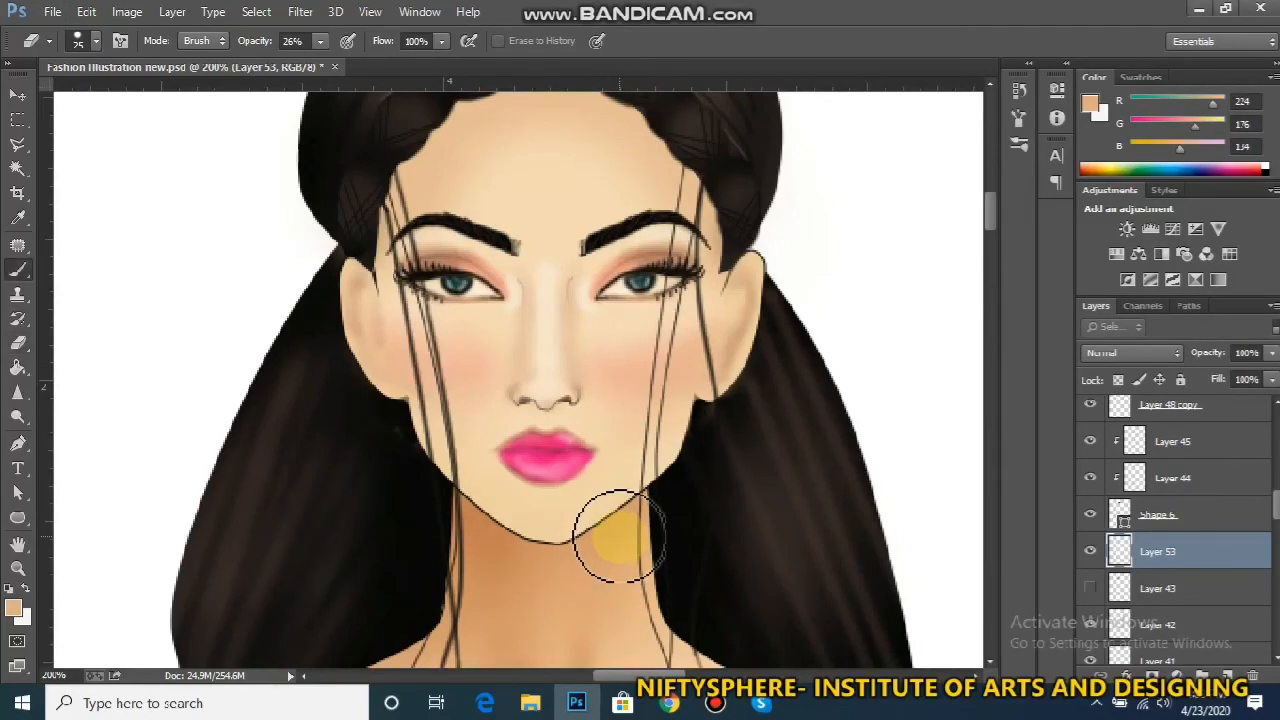
key(b)
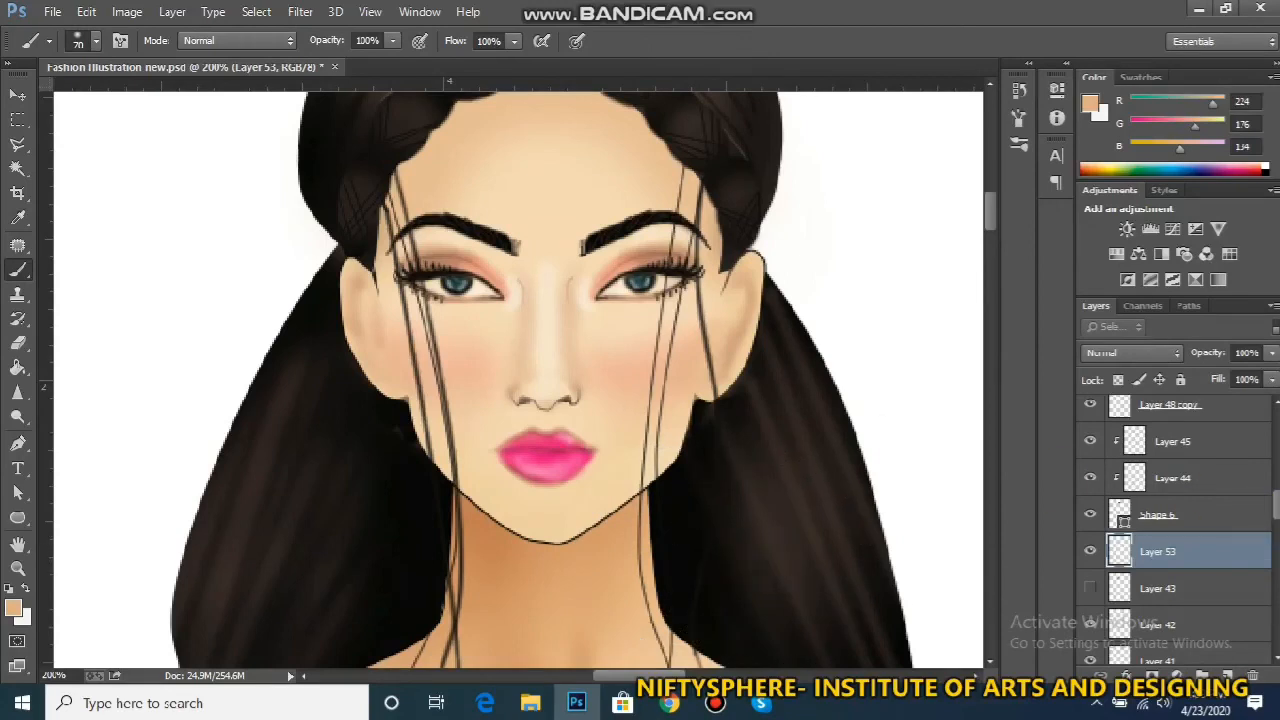
Brush the sampled skin tone on Layer 2 along the right jawline, temple and hairline, undoing the overly strong jaw stroke
scroll(1175, 530, down, 10)
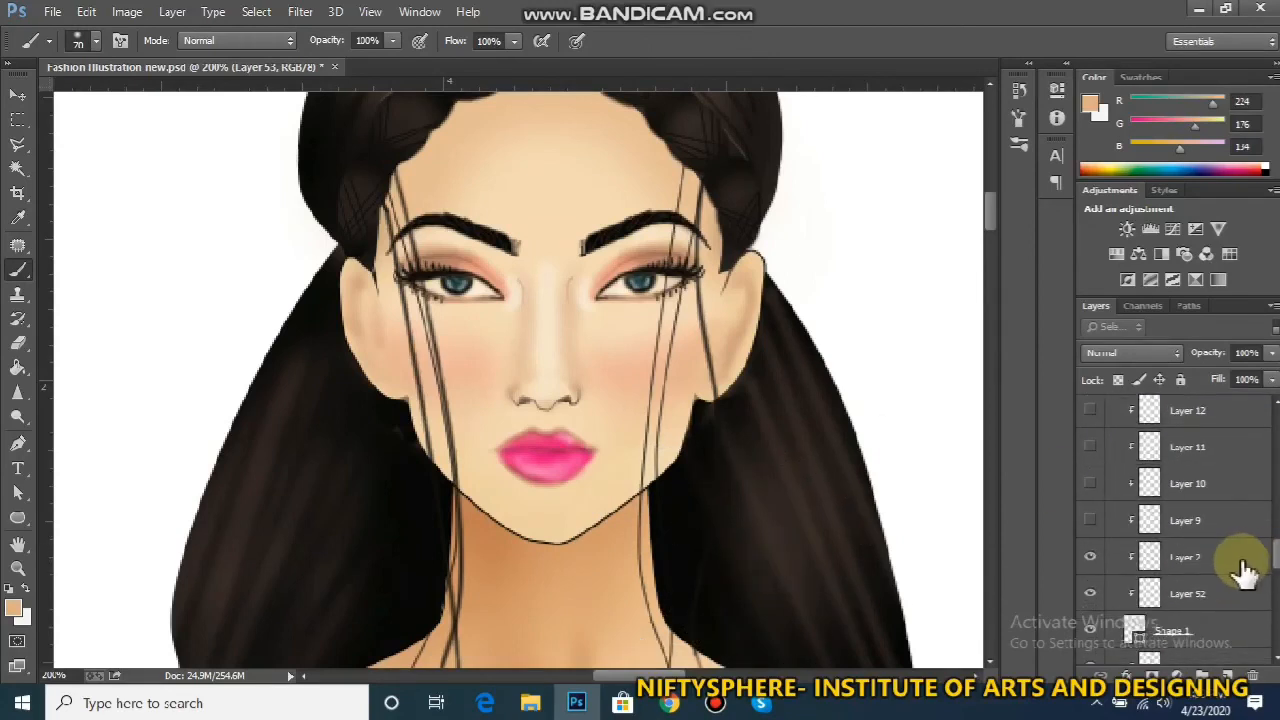
click(1243, 565)
drag(716, 451, 648, 526)
drag(683, 477, 622, 540)
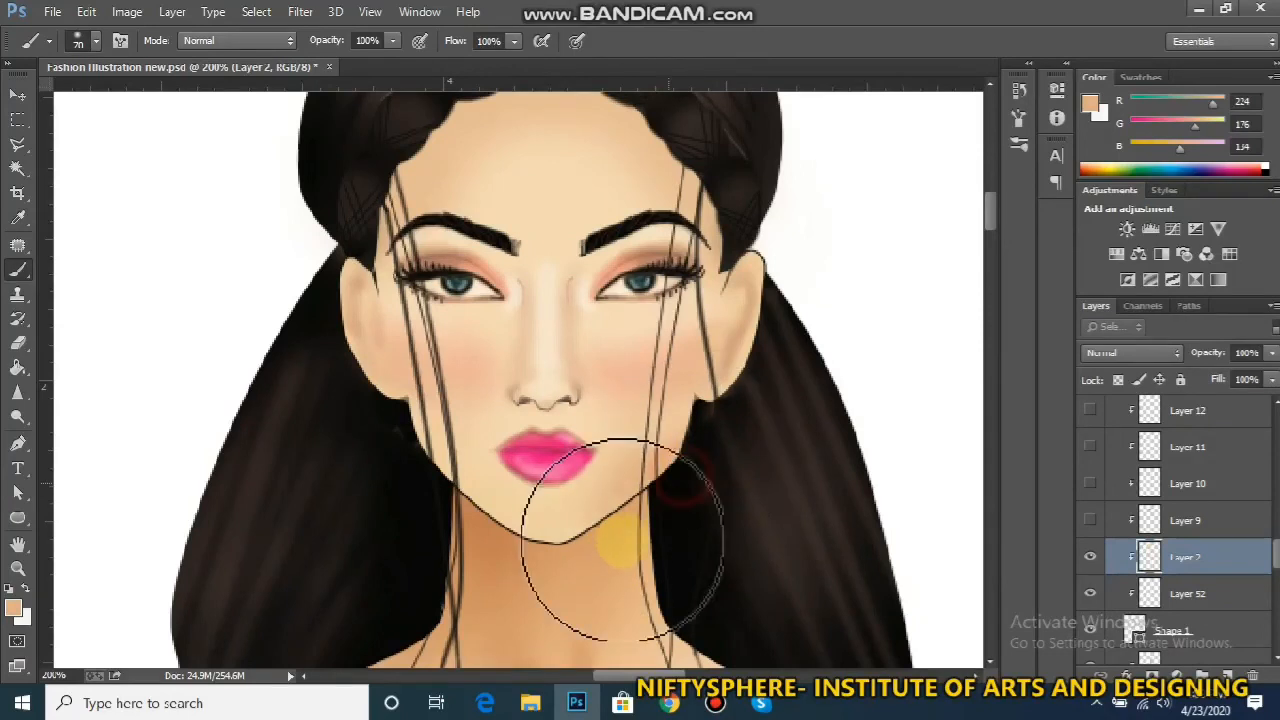
key(ctrl+z)
drag(711, 457, 702, 491)
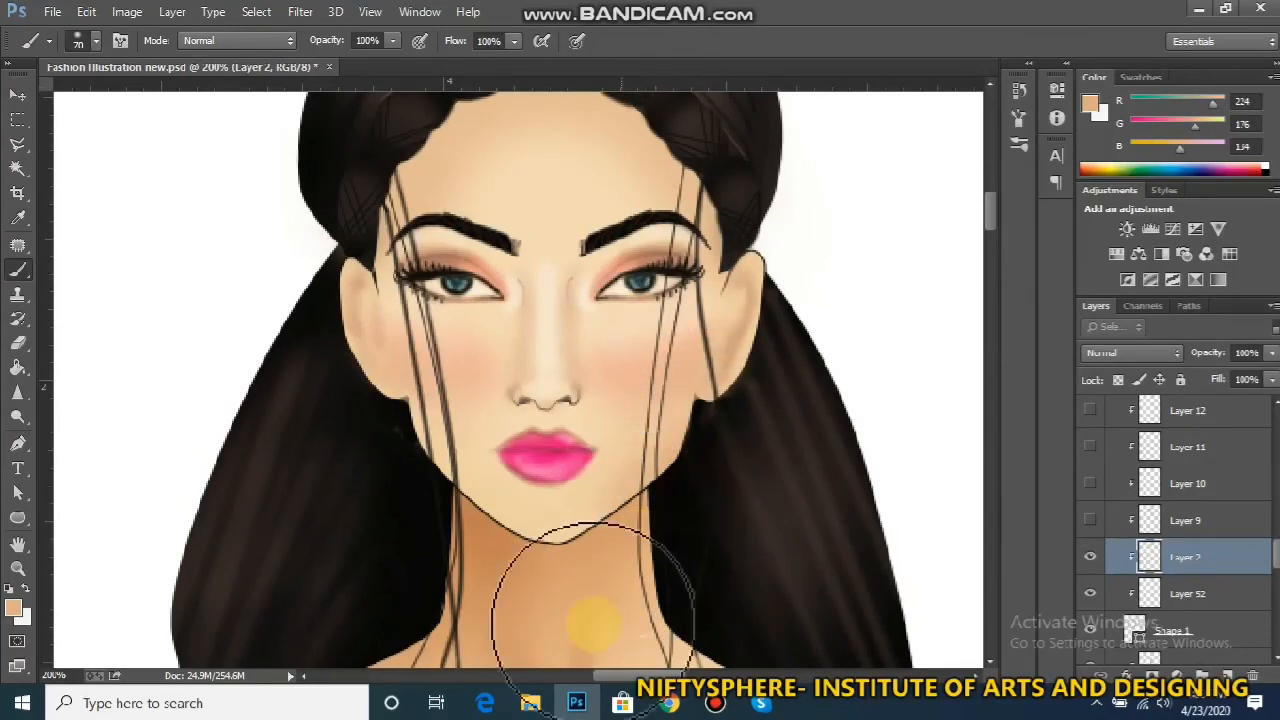
drag(776, 272, 756, 208)
drag(703, 134, 672, 106)
drag(626, 69, 578, 68)
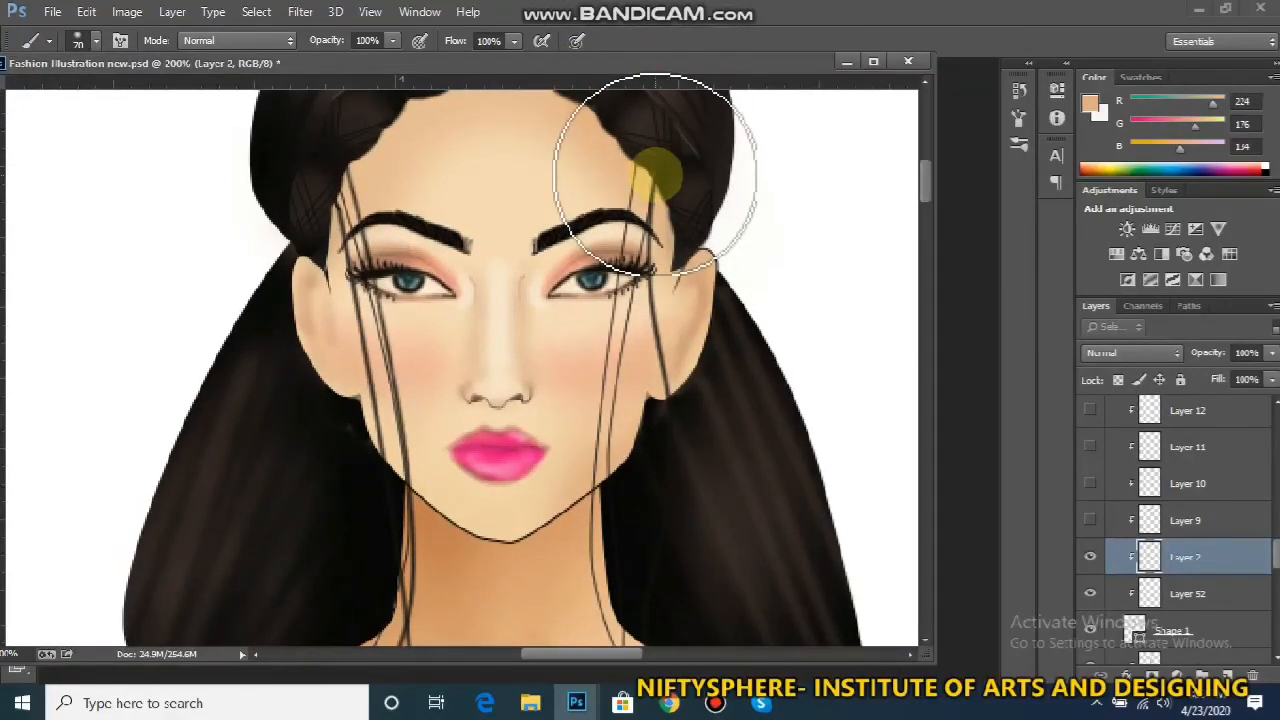
key(ctrl+minus)
drag(714, 66, 761, 73)
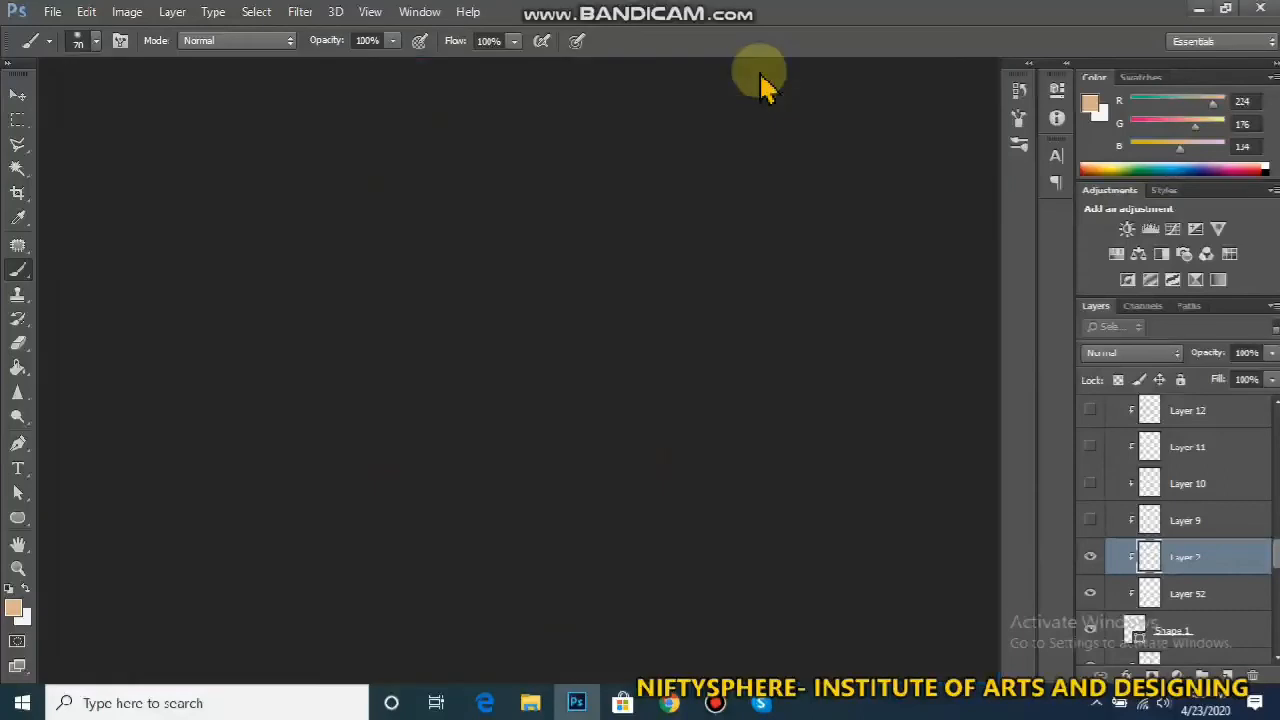
Brush the sampled skin tone on Layer 2 over both ears and along both sides of the jawline to the chin
click(535, 475)
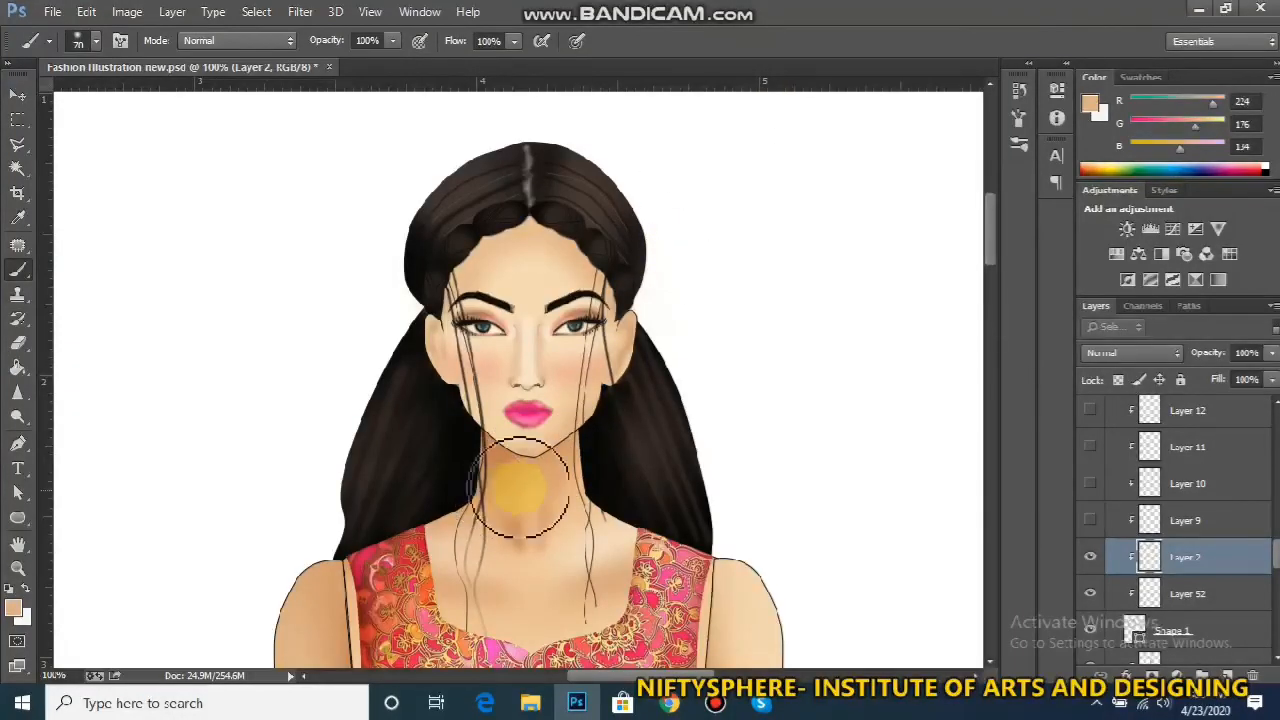
drag(651, 334, 639, 374)
drag(432, 397, 420, 349)
drag(443, 415, 476, 454)
mouse_move(431, 411)
mouse_down()
mouse_move(467, 461)
mouse_move(507, 467)
mouse_up()
drag(629, 394, 574, 451)
drag(449, 461, 518, 496)
drag(611, 463, 600, 473)
Brush the sampled skin tone on Layer 2 along the forehead's hairline, down both temples and beside the right jaw
drag(509, 212, 452, 252)
drag(440, 268, 471, 217)
drag(606, 212, 600, 214)
mouse_move(564, 212)
mouse_down()
mouse_move(614, 255)
mouse_move(634, 296)
mouse_up()
mouse_move(640, 278)
mouse_down()
mouse_move(671, 334)
mouse_move(640, 323)
mouse_up()
drag(670, 395, 633, 461)
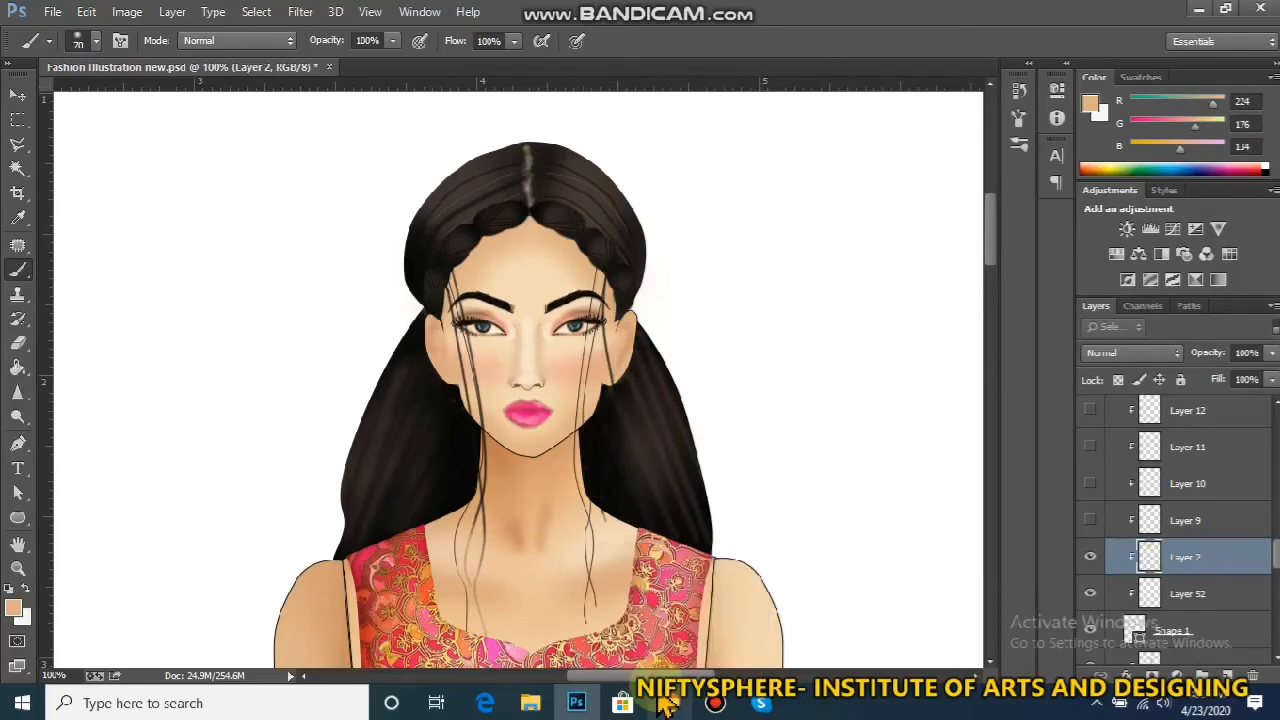
Sample a lighter skin tone from the forehead and brush it over the forehead and the right cheek on Layer 2
key(ctrl+minus)
key(ctrl+minus)
key(ctrl+minus)
key(ctrl+minus)
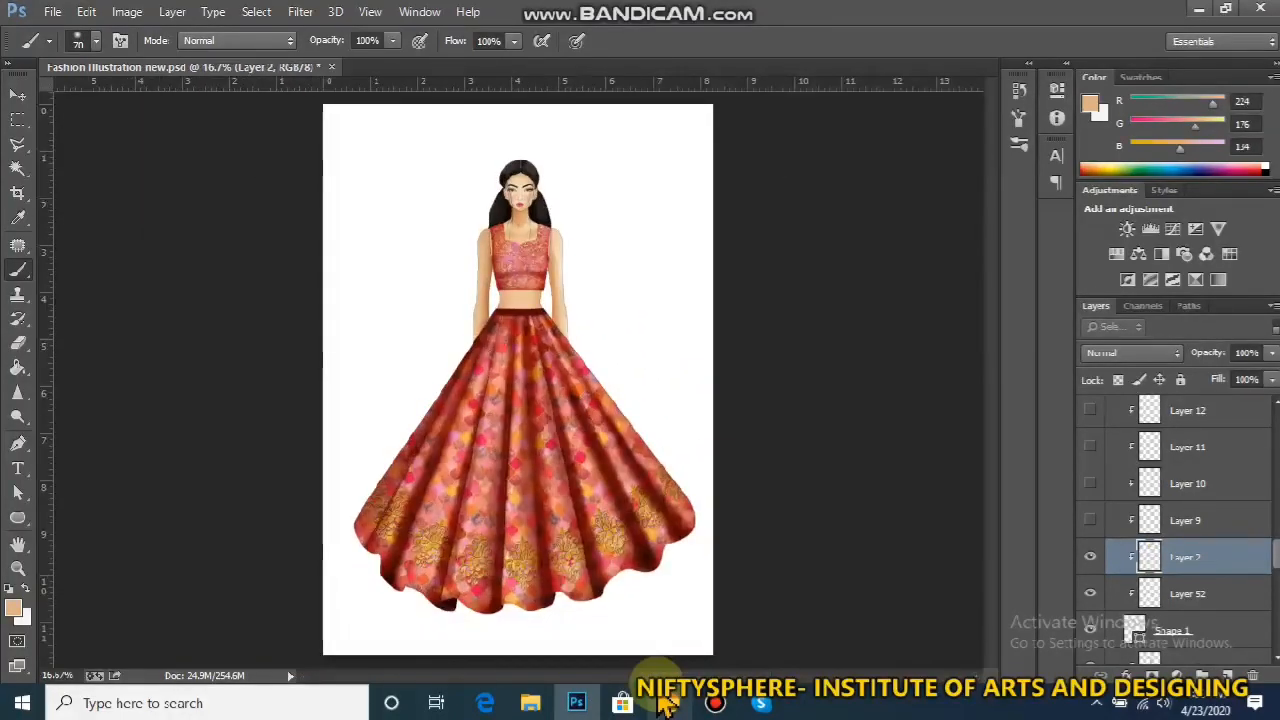
key(ctrl+plus)
key(ctrl+plus)
key(ctrl+plus)
key(ctrl+plus)
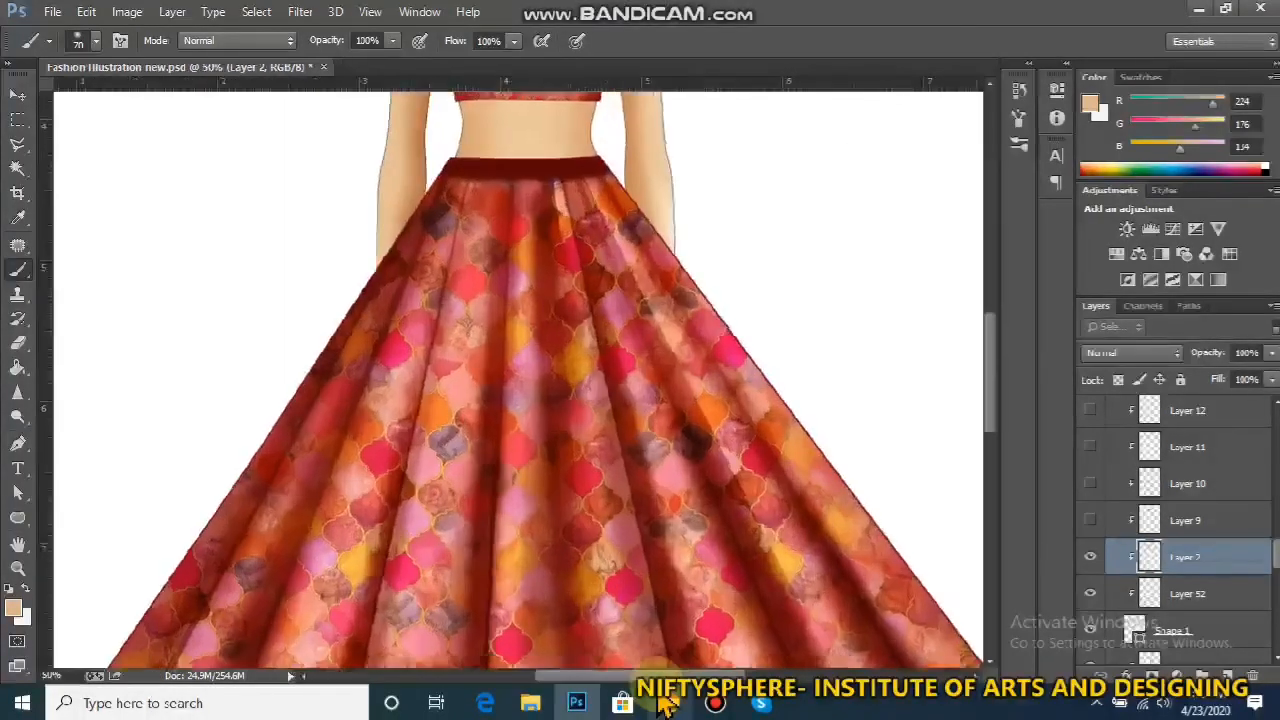
drag(988, 430, 971, 243)
alt+click(524, 478)
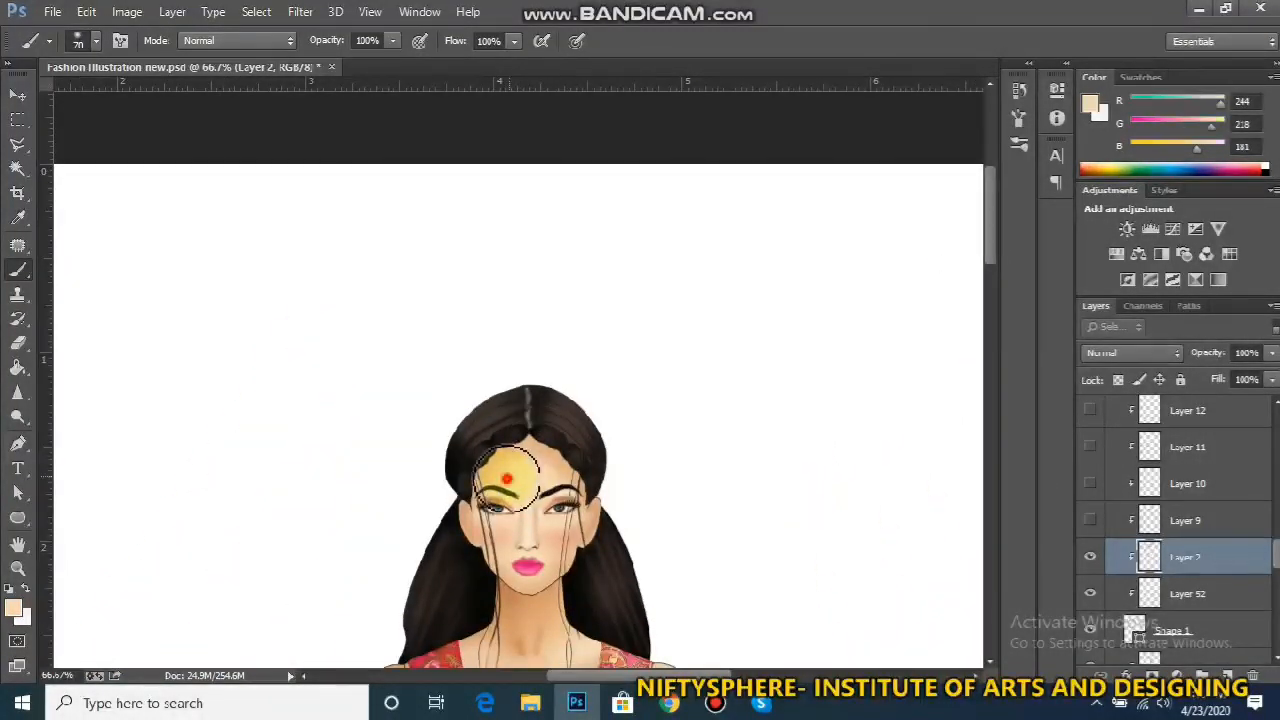
mouse_move(562, 474)
mouse_down()
mouse_move(483, 479)
mouse_move(615, 506)
mouse_move(568, 498)
mouse_move(543, 459)
mouse_up()
drag(566, 539, 543, 562)
scroll(737, 366, down, 4)
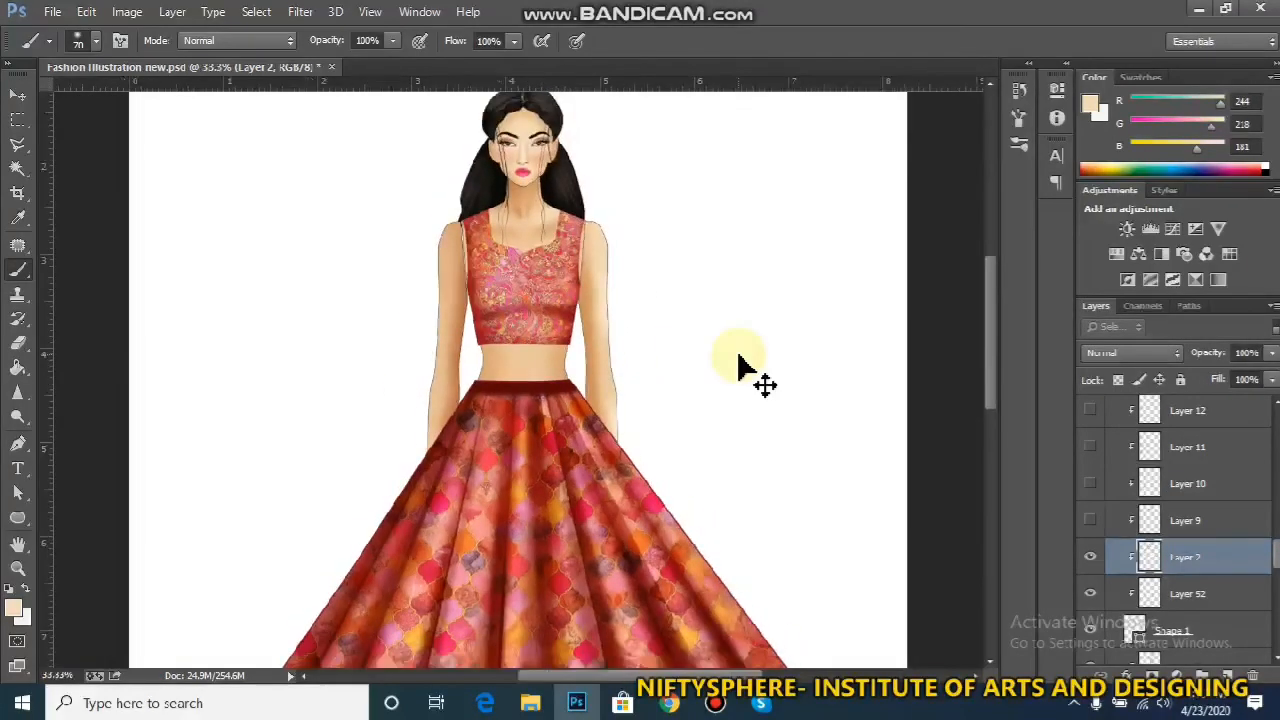